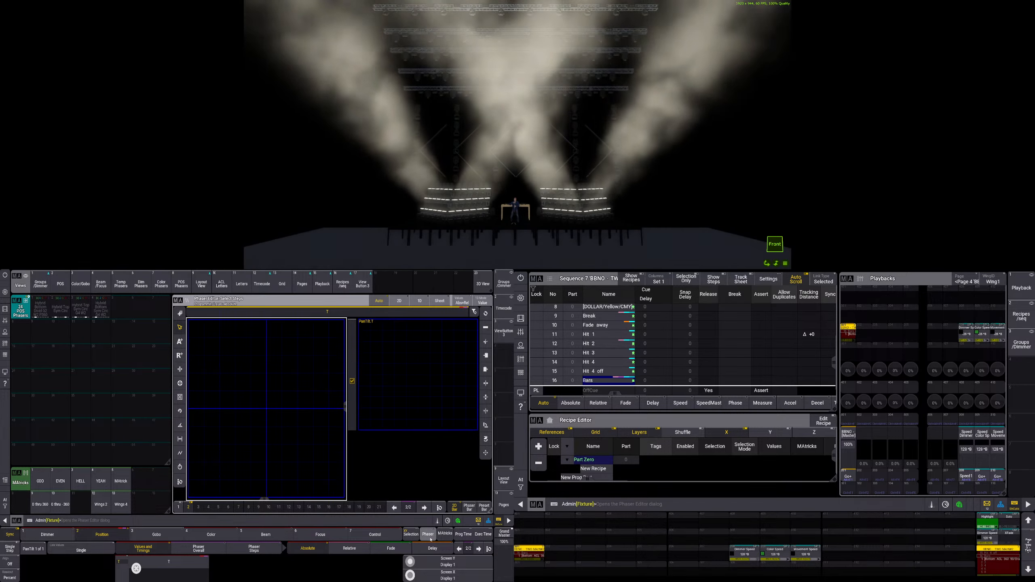
left_click(445, 534)
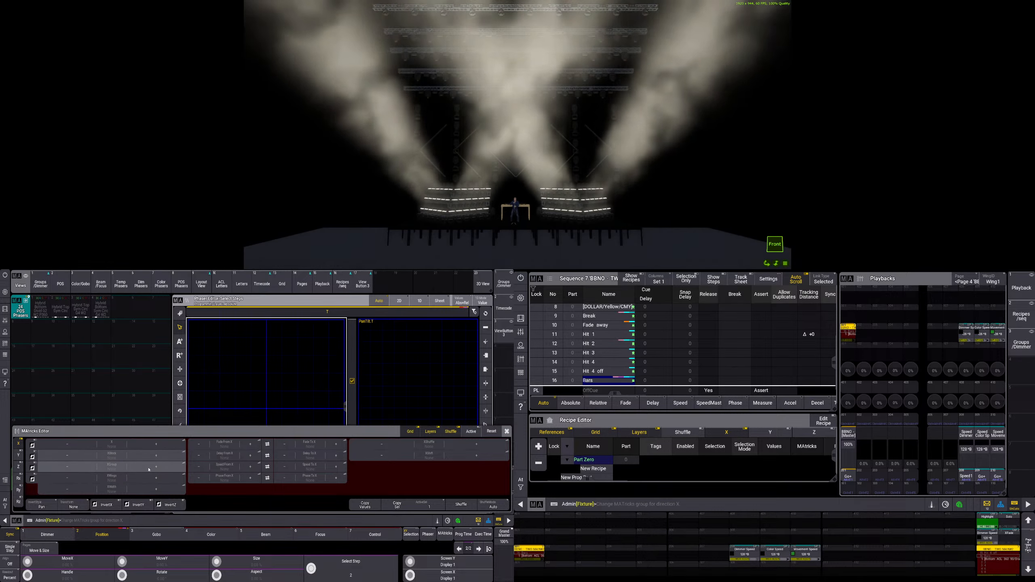
left_click(156, 469)
left_click(157, 469)
left_click(156, 469)
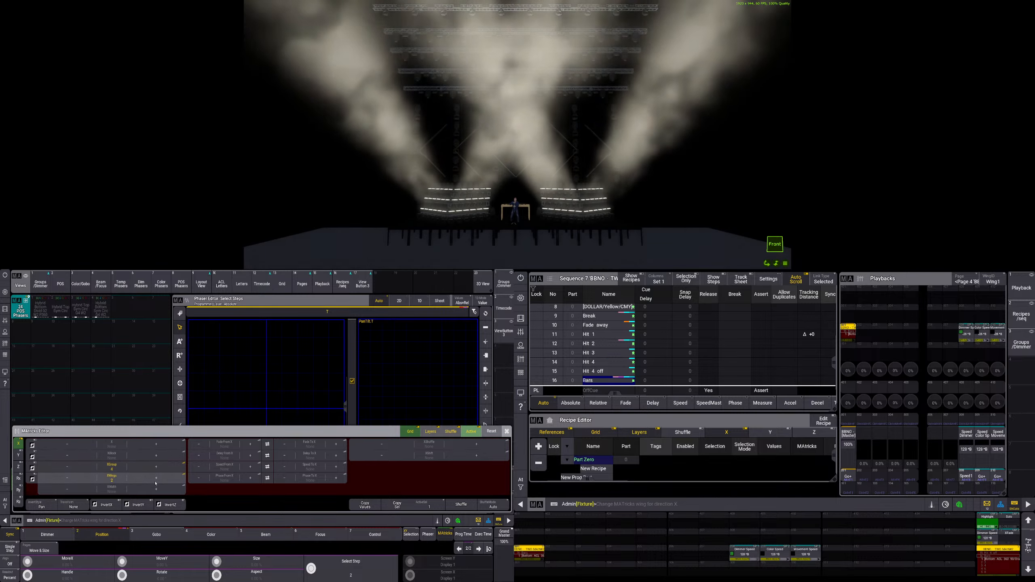
left_click(156, 478)
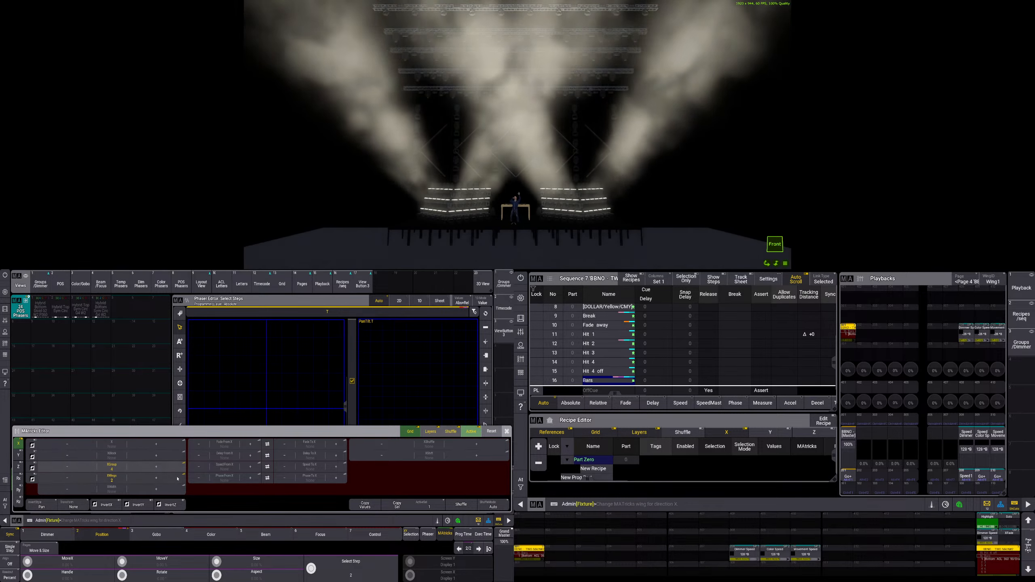
left_click(310, 478)
left_click(436, 538)
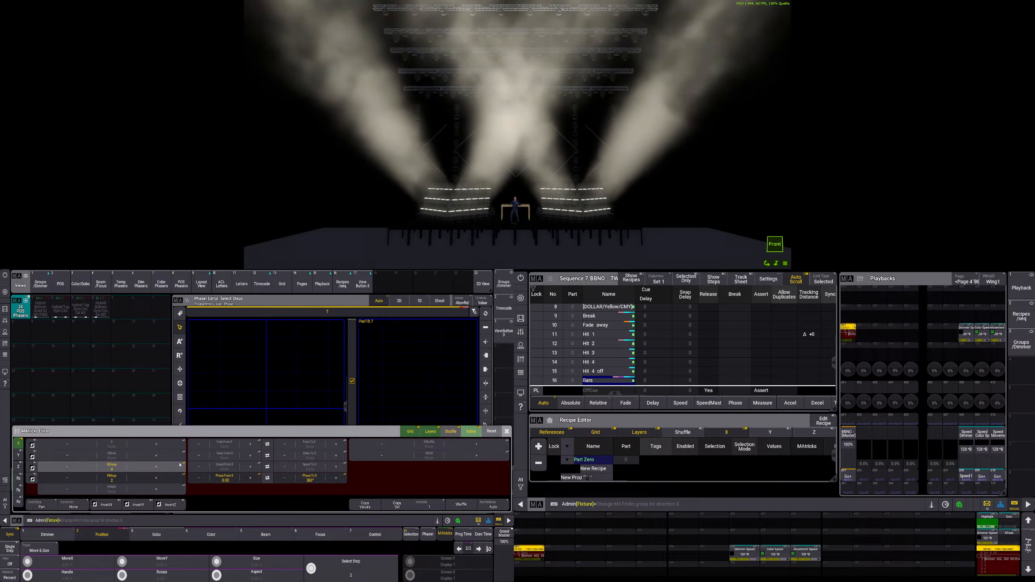
key("Escape")
key("Escape")
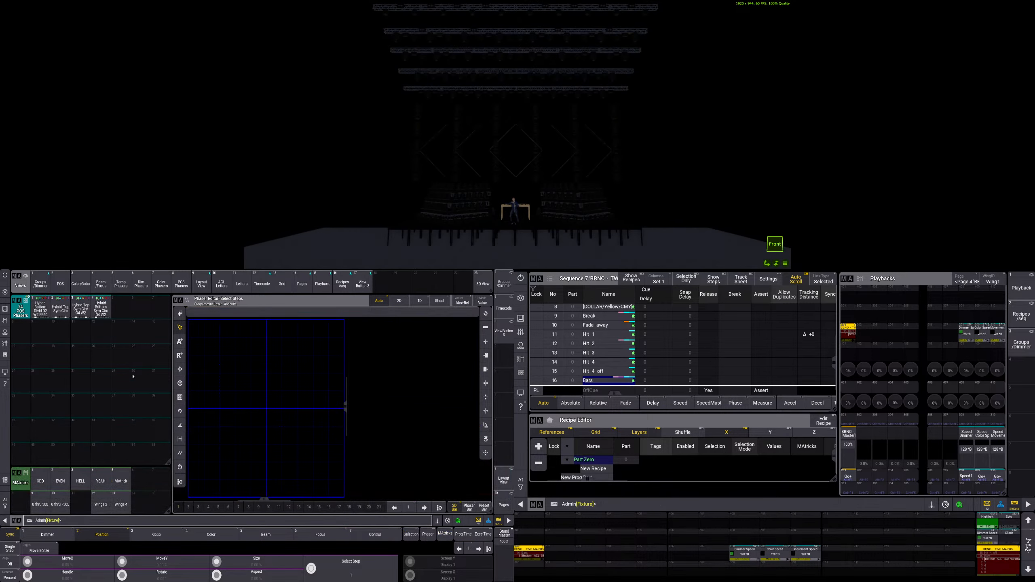
- Select the X4 Bar 10 Main Fixture SYM group and set its tilt to 50 (center)
left_click(40, 283)
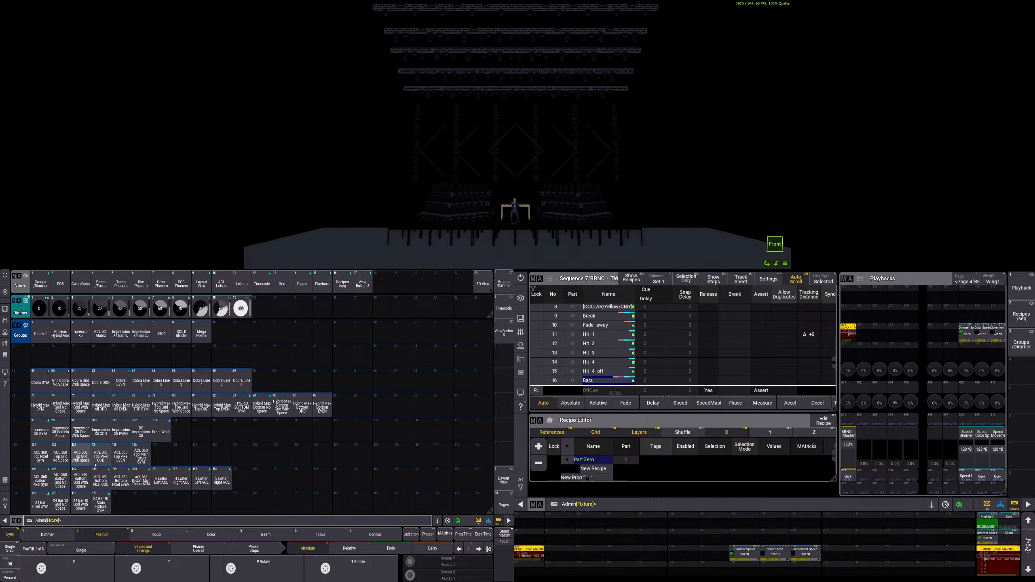
left_click(100, 503)
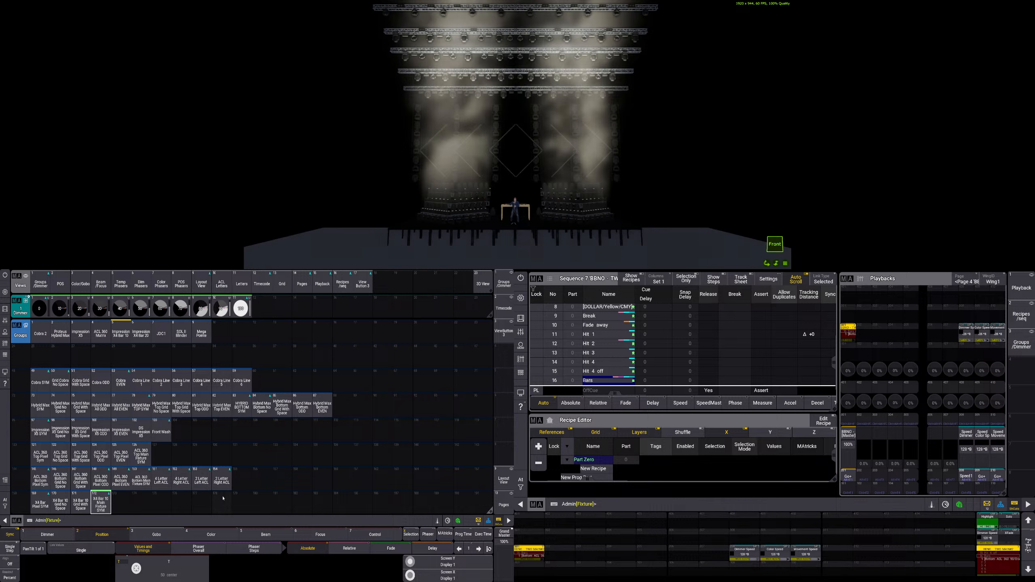
left_click_drag(137, 568, 136, 568)
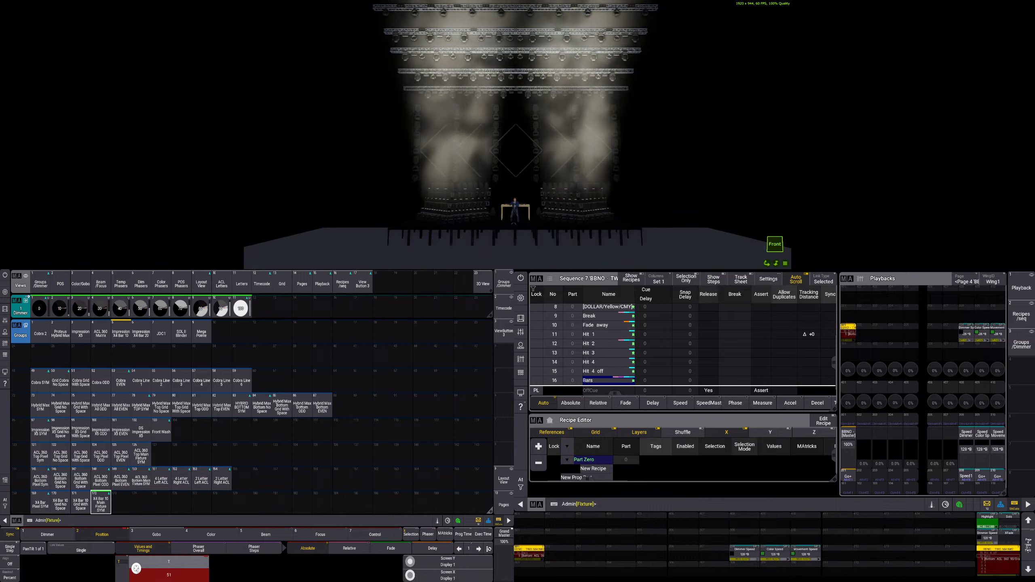
scroll(137, 570, "down", 1)
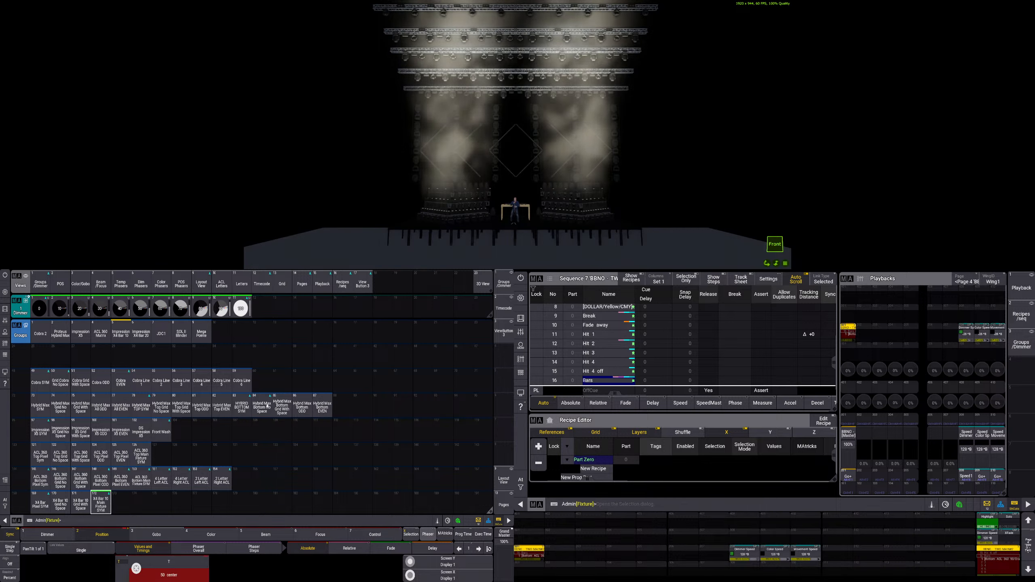
- Add a second step to the position phaser with the tilt at 100 (max)
left_click(181, 284)
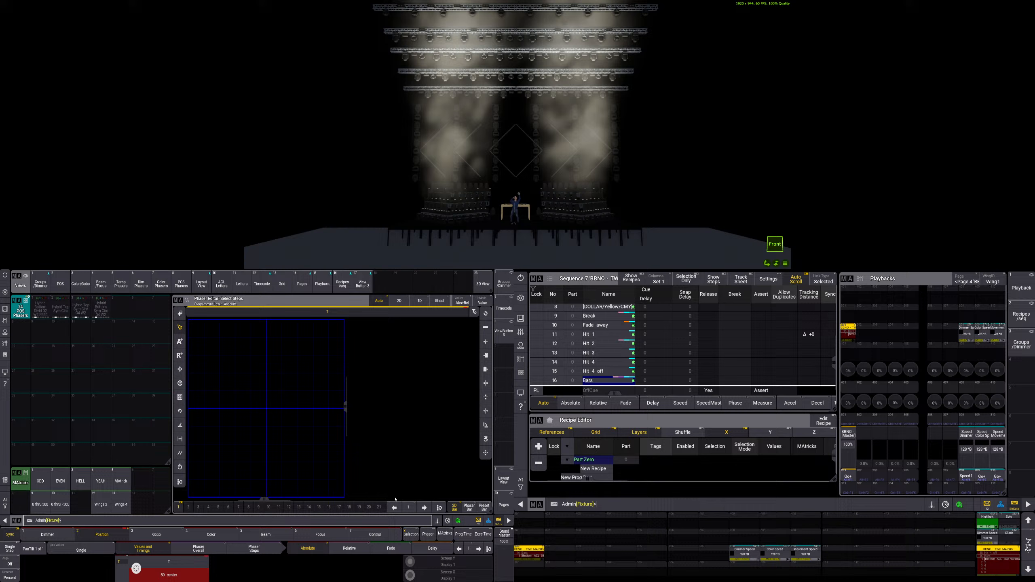
left_click(425, 508)
left_click(108, 538)
scroll(136, 568, "up", 5)
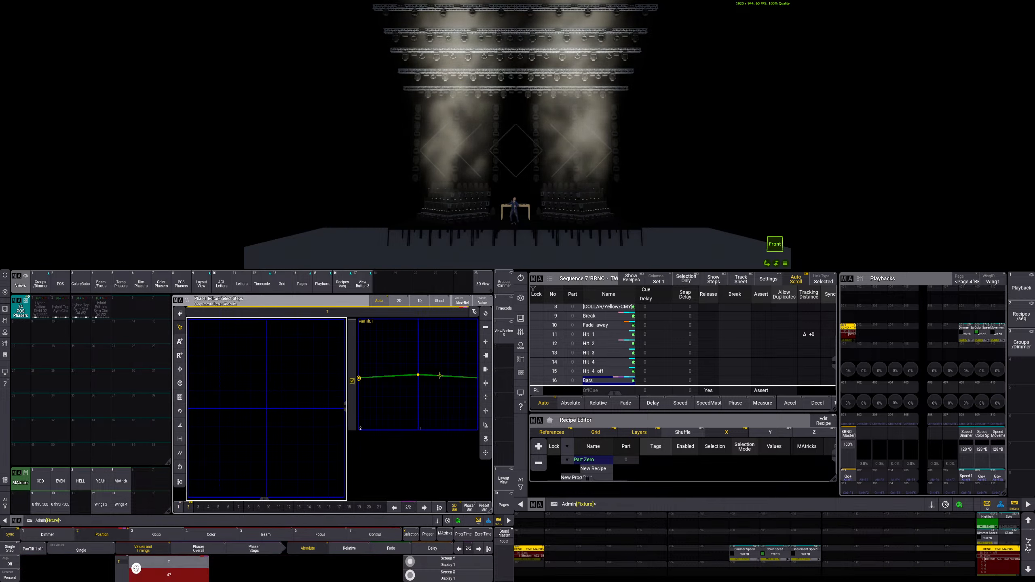
scroll(136, 568, "up", 6)
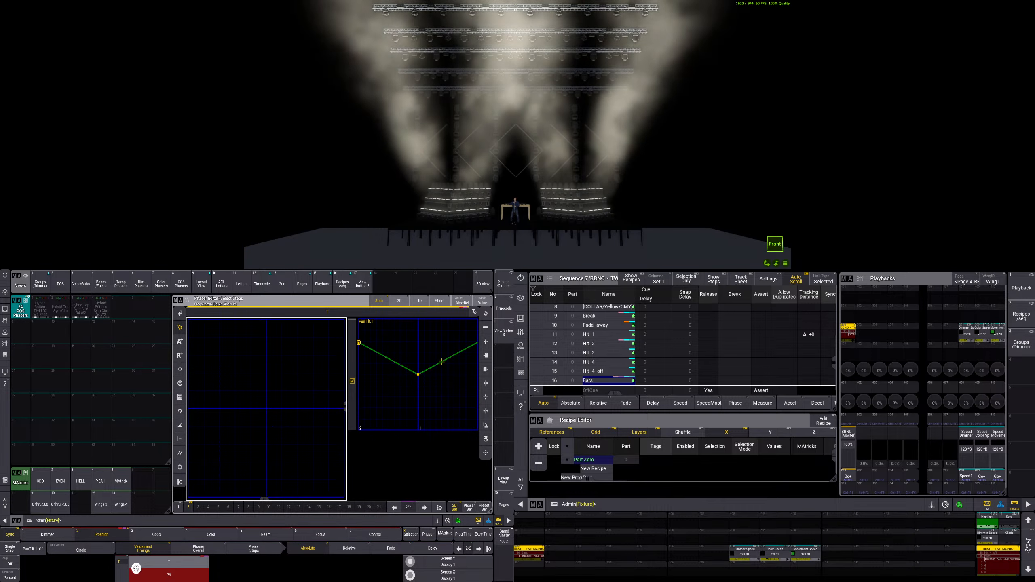
scroll(136, 568, "up", 3)
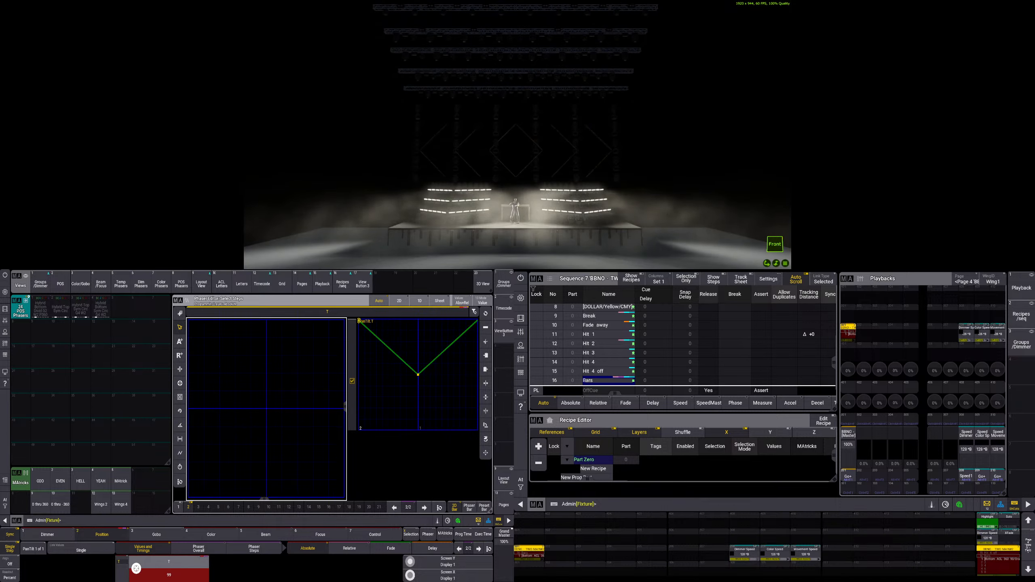
scroll(136, 568, "up", 1)
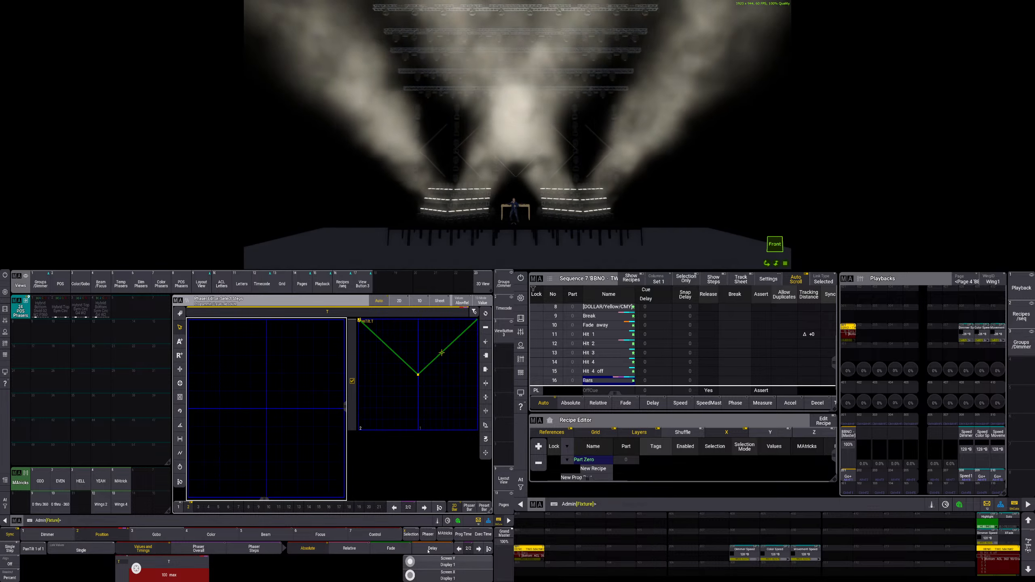
- Set the selection's MAtricks to X groups 4, wings 2 and phase from 0 to 360 degrees
left_click(445, 533)
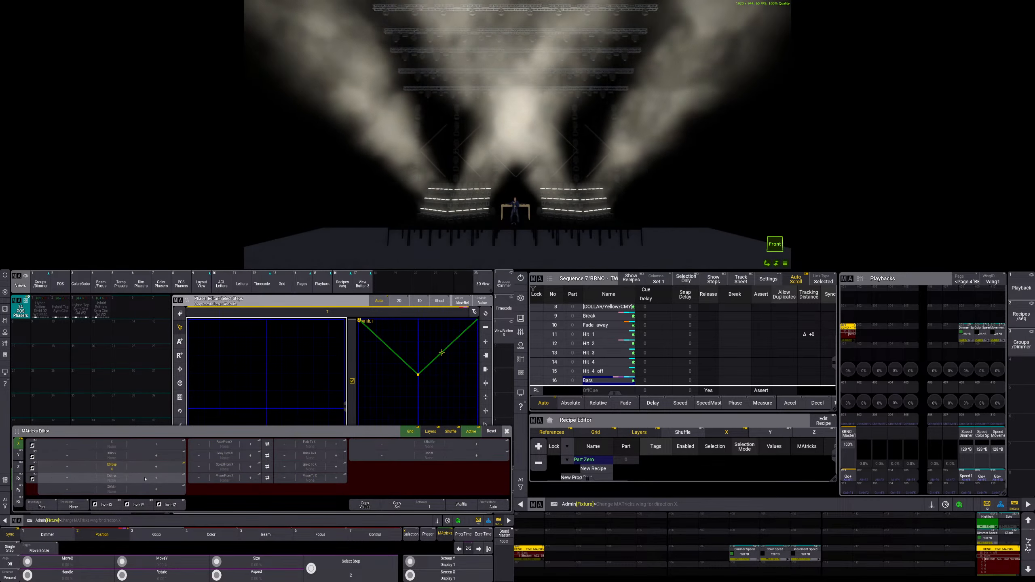
left_click(156, 478)
left_click(314, 480)
left_click(443, 540)
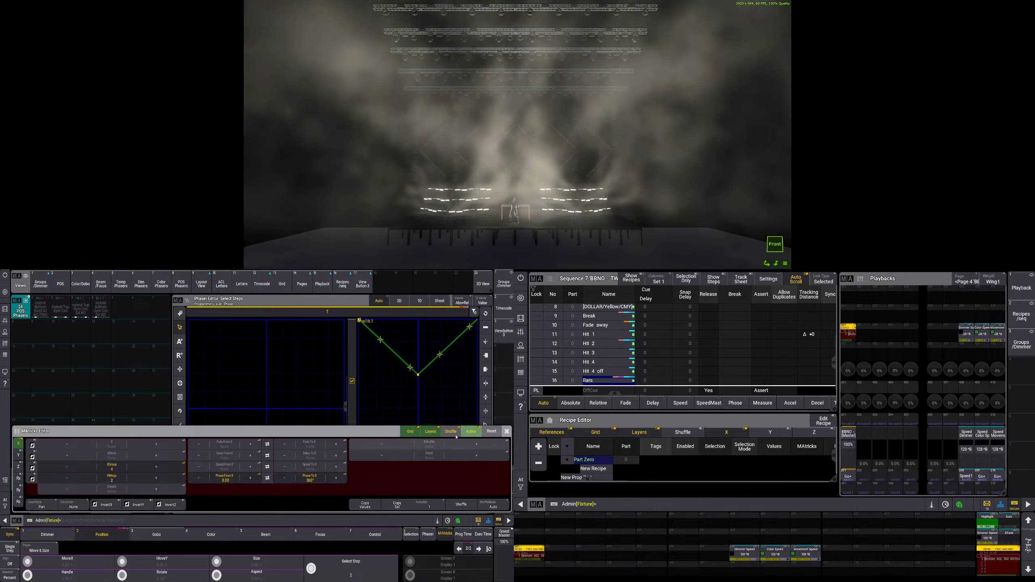
left_click(507, 431)
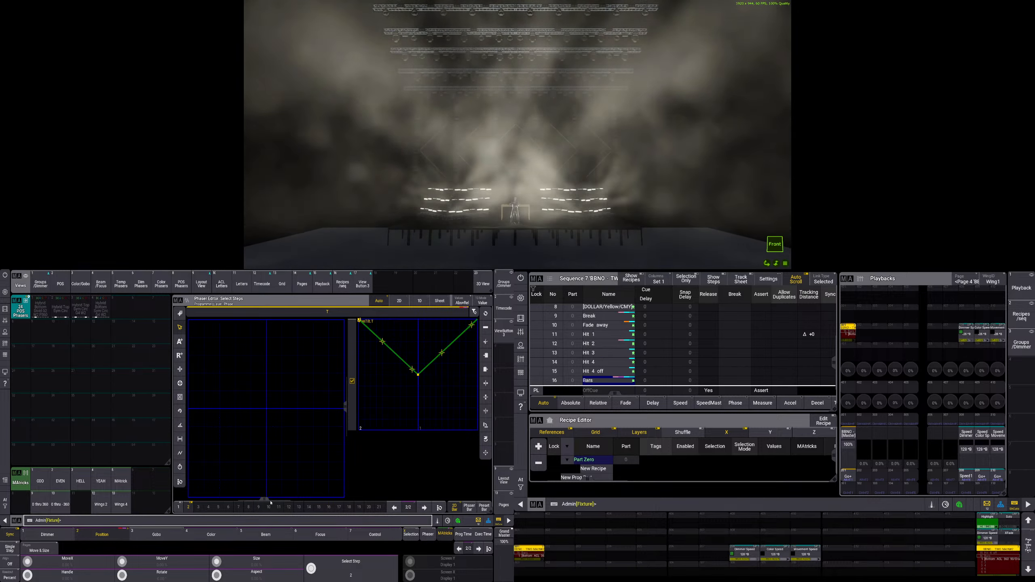
- Set the tilt transition to 0% for both step 1 and step 2 of the phaser
left_click(439, 508)
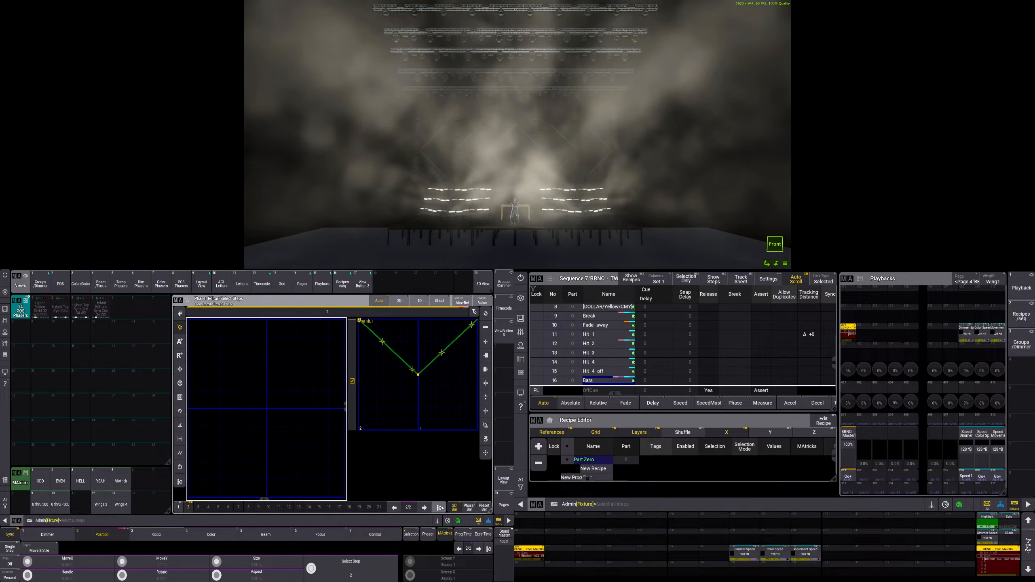
left_click(394, 508)
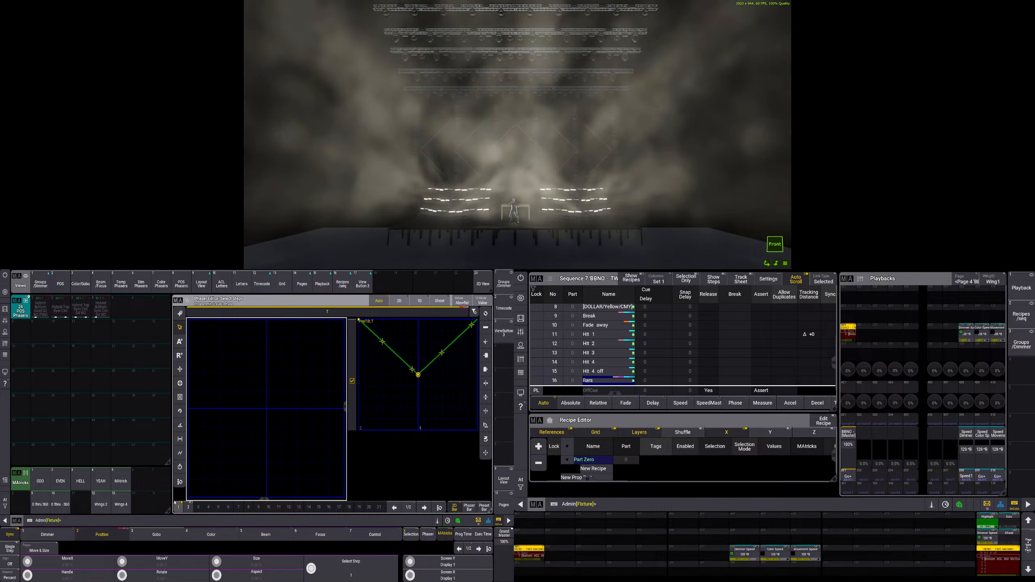
left_click(253, 551)
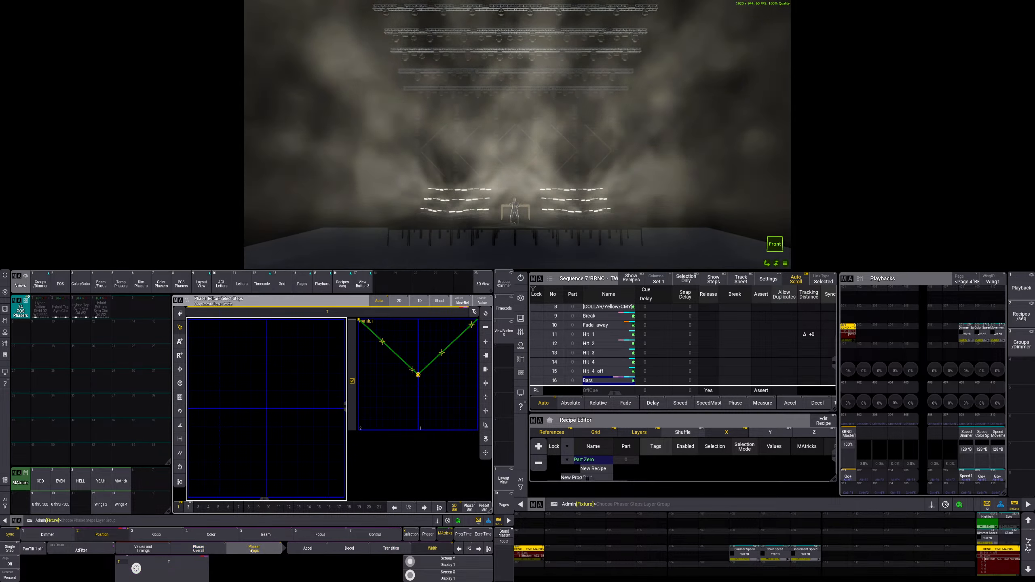
left_click(391, 548)
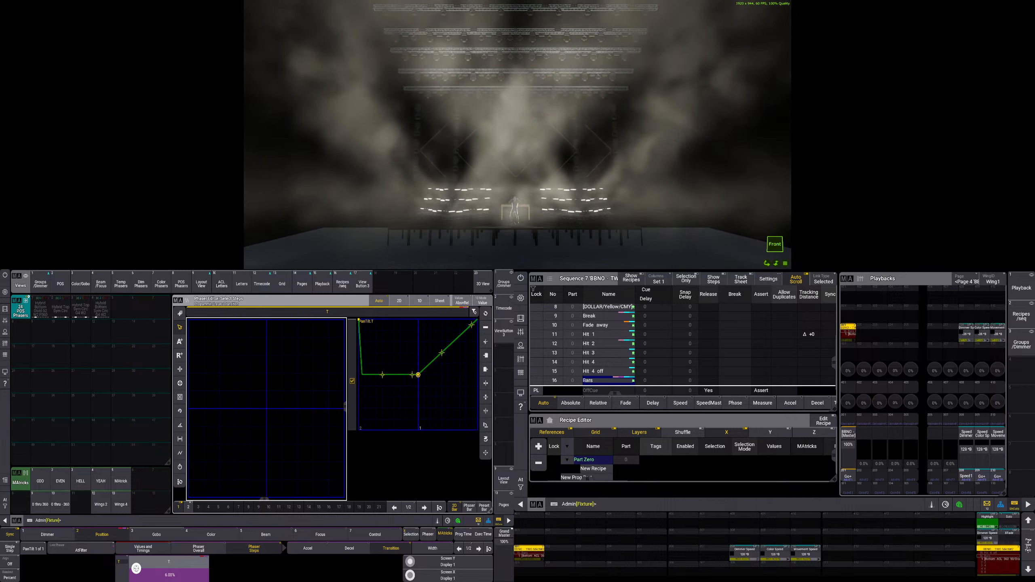
scroll(136, 569, "down", 6)
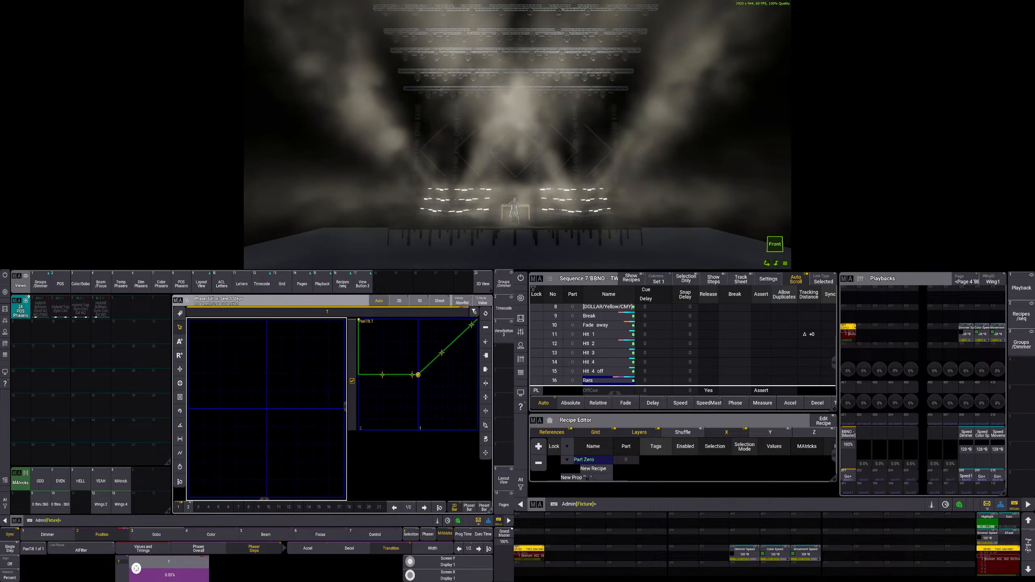
left_click(423, 507)
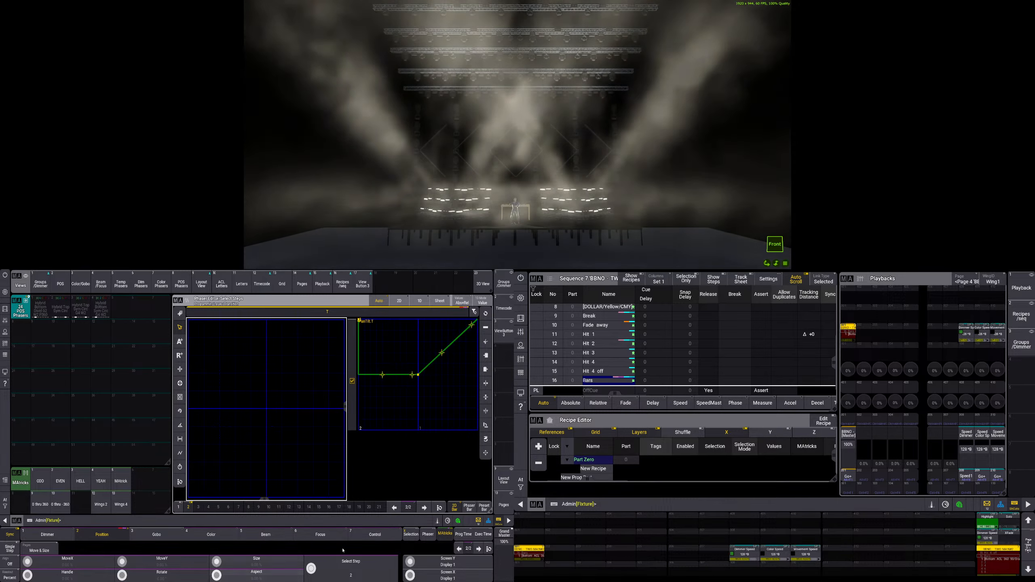
left_click(107, 535)
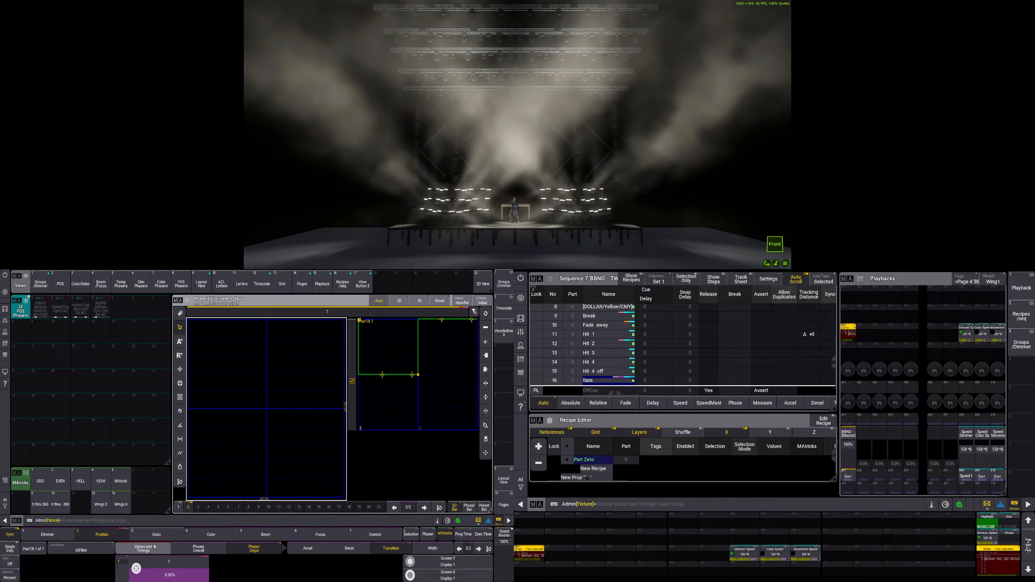
- Assign the Movement Speed speed master to all steps of the tilt phaser
left_click(439, 508)
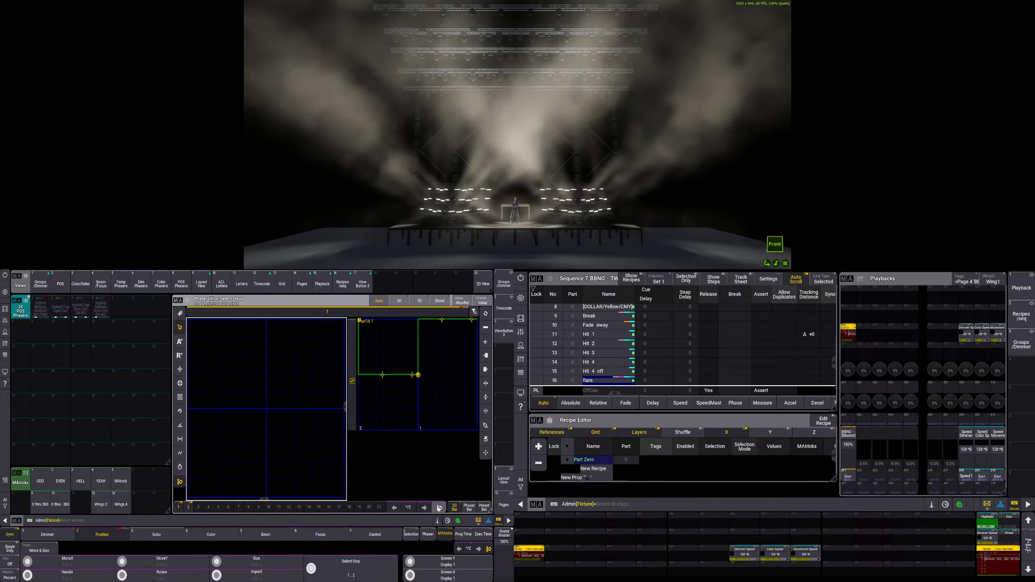
left_click(114, 539)
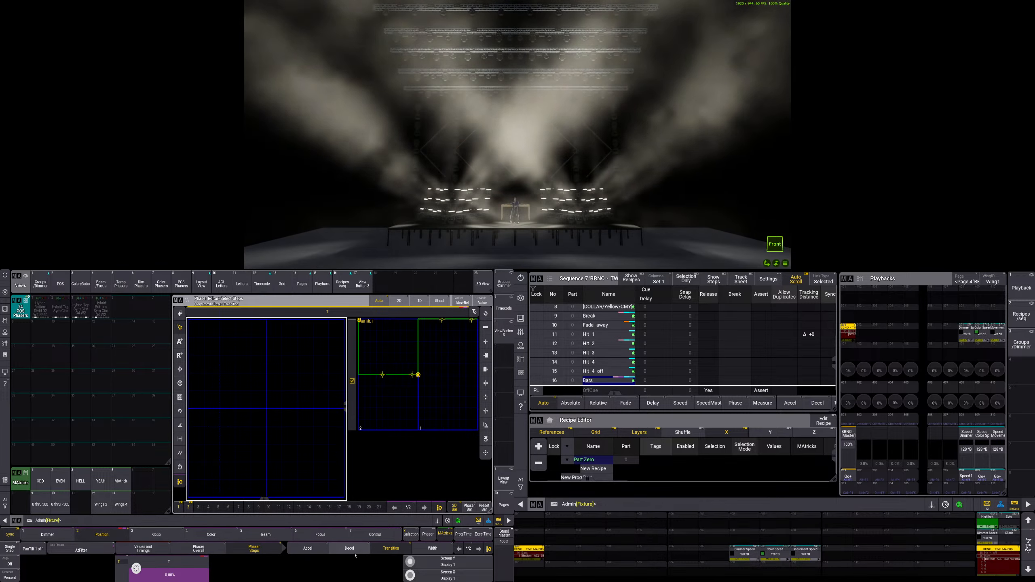
left_click(348, 548)
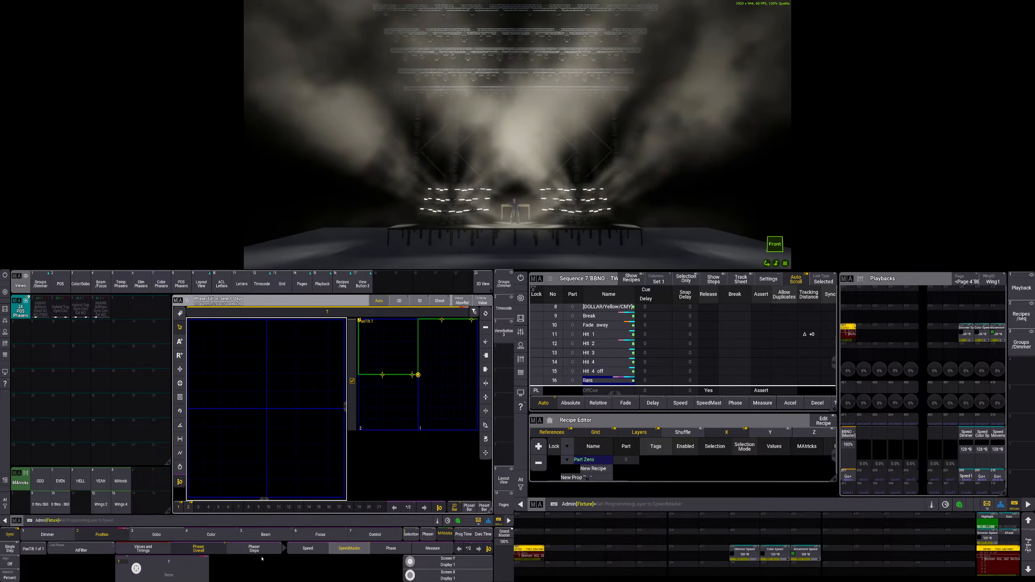
left_click(173, 565)
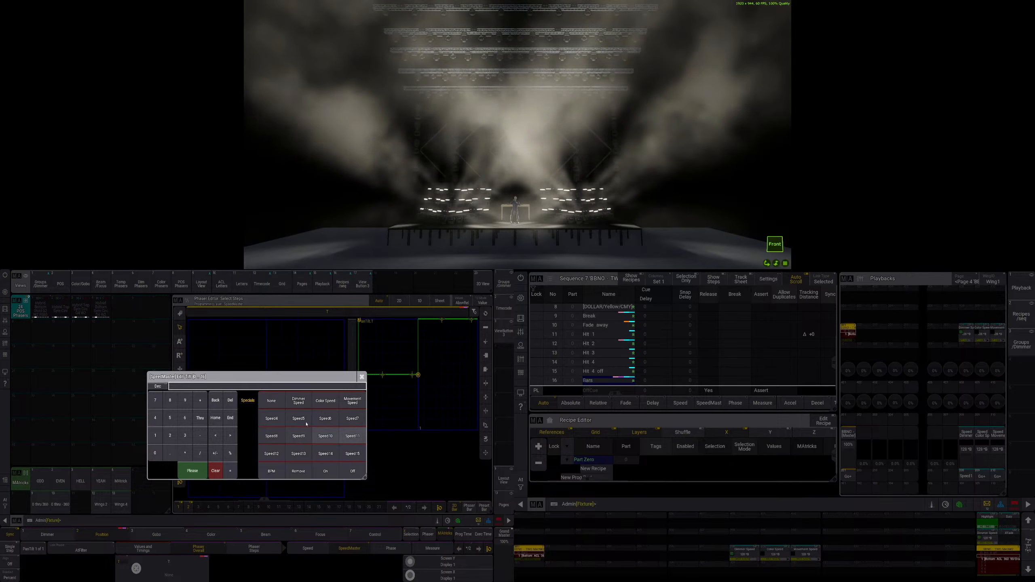
left_click(356, 402)
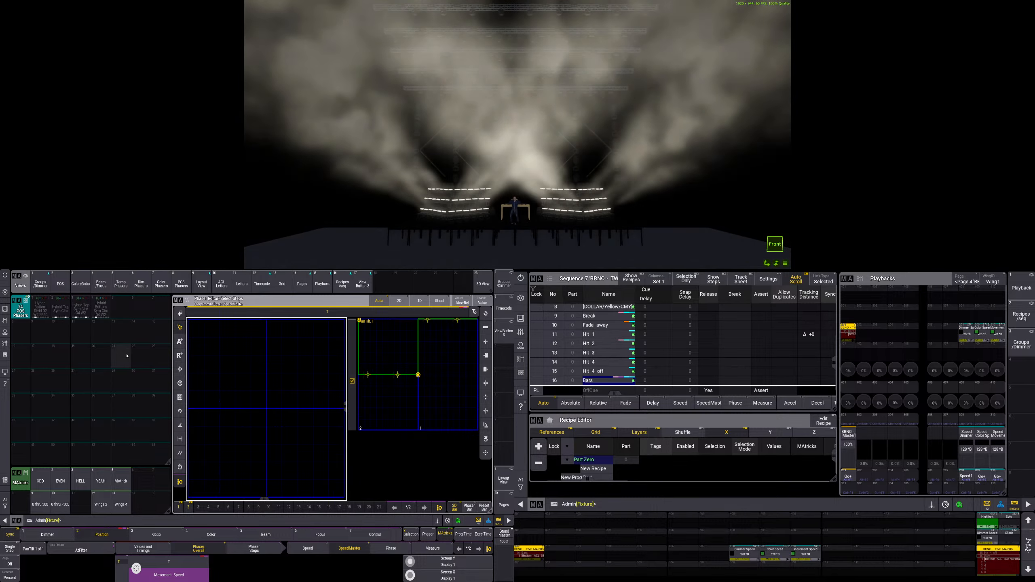
- Store the tilt phaser in the next free POS Phasers preset and label it "X4 Bar 10 G4 W2"
left_click(126, 311)
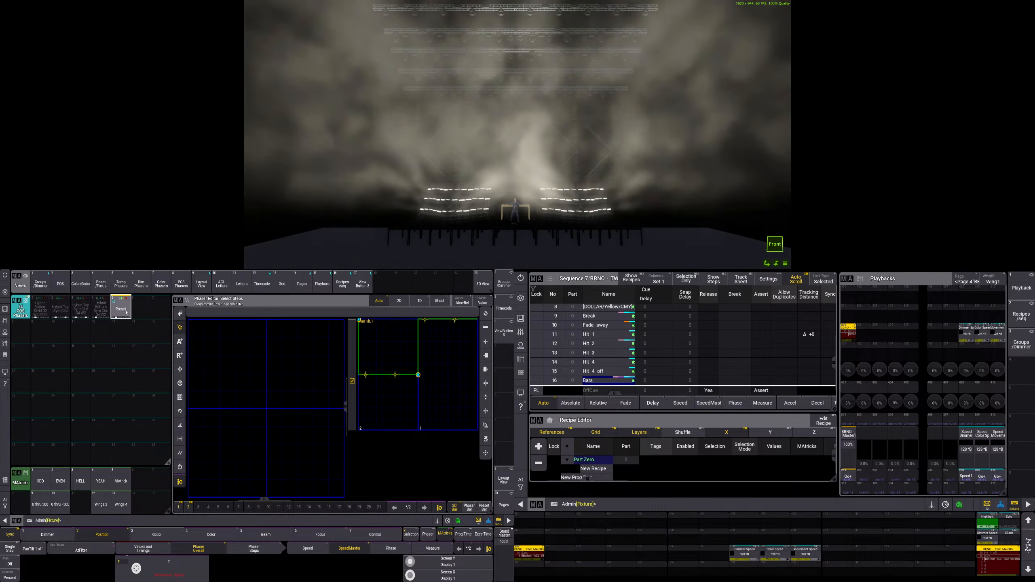
left_click_drag(124, 312, 123, 287)
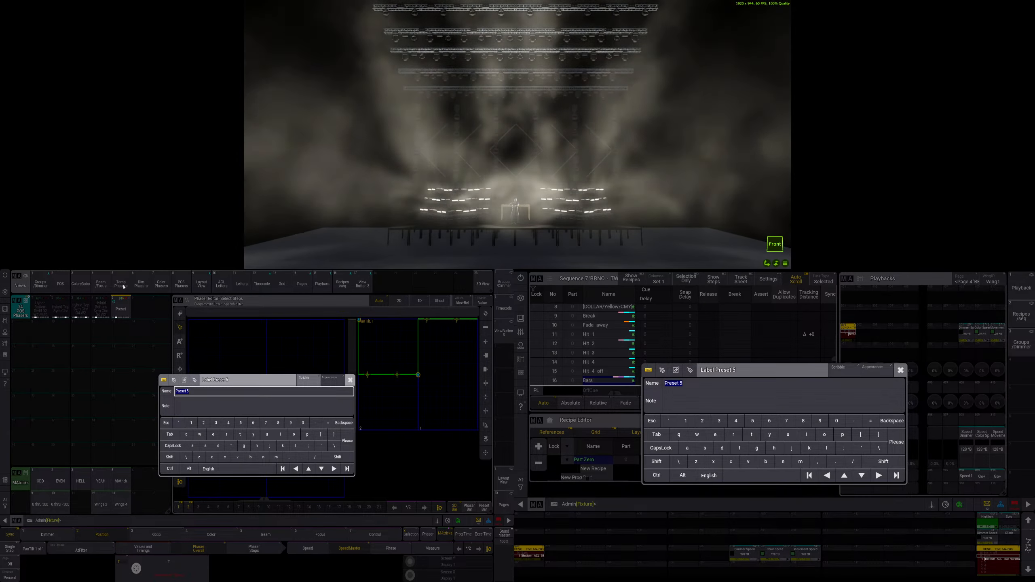
type("x4")
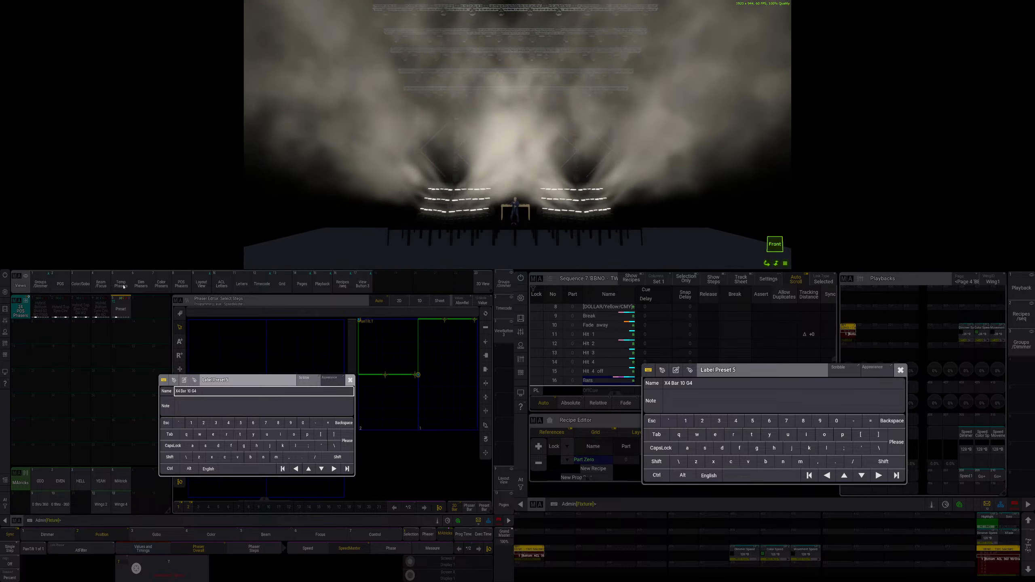
type("W2")
key("Return")
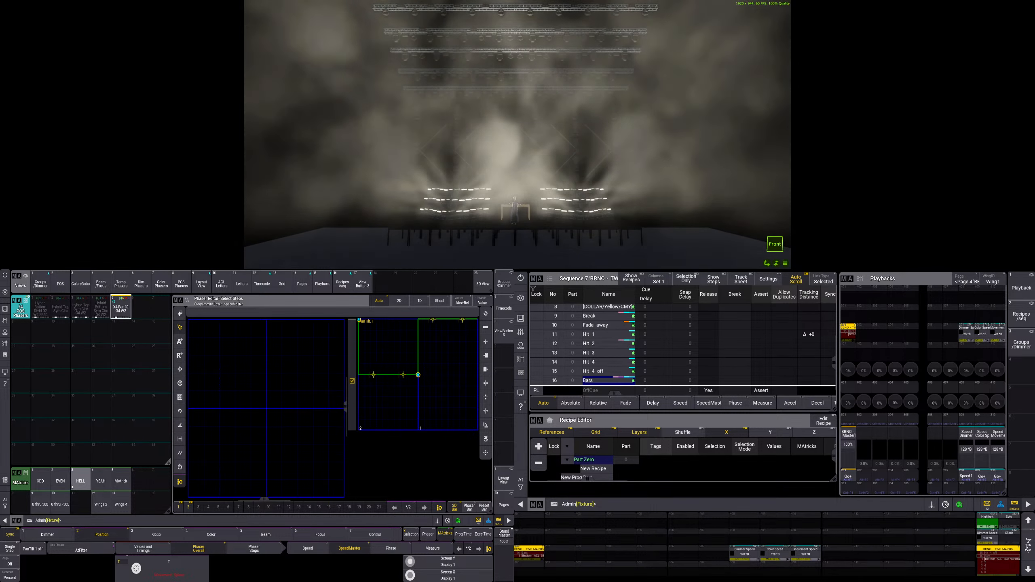
left_click(50, 537)
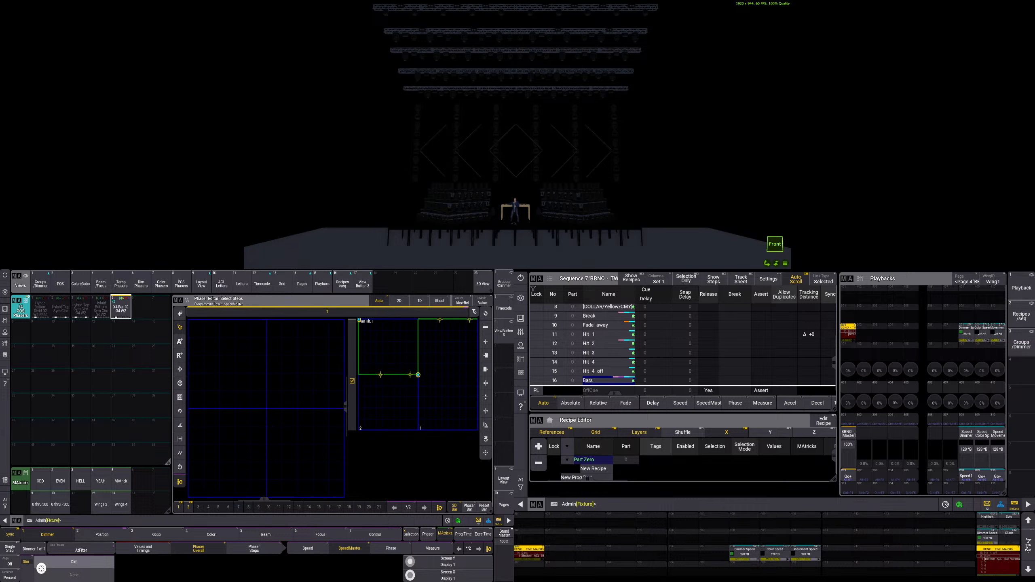
left_click(394, 507)
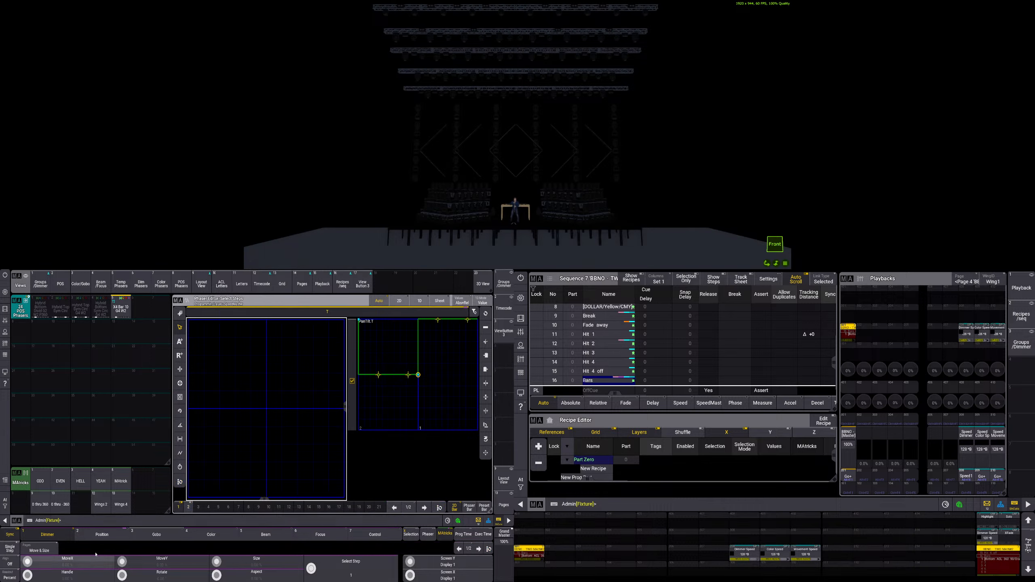
left_click(317, 311)
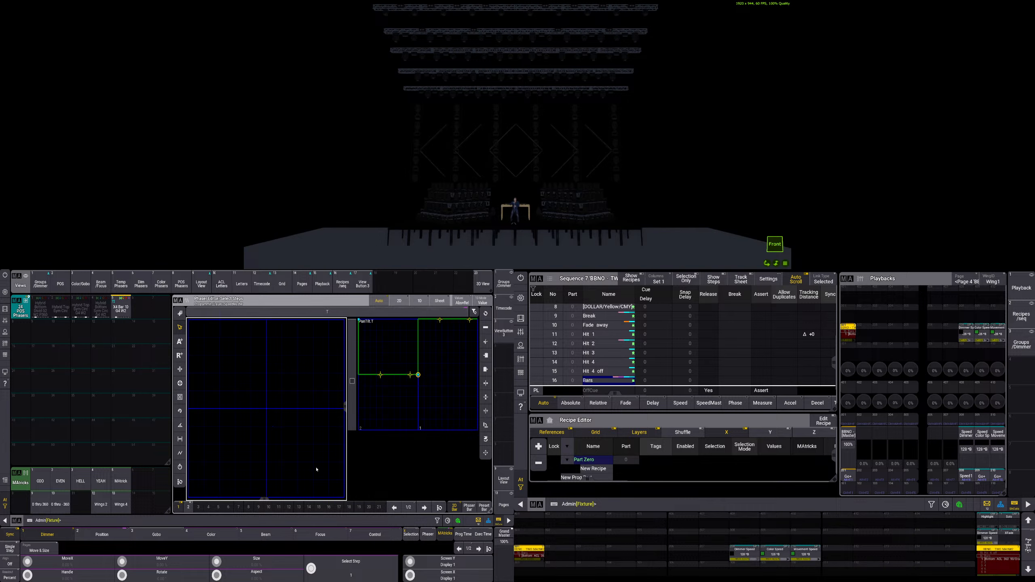
left_click(47, 534)
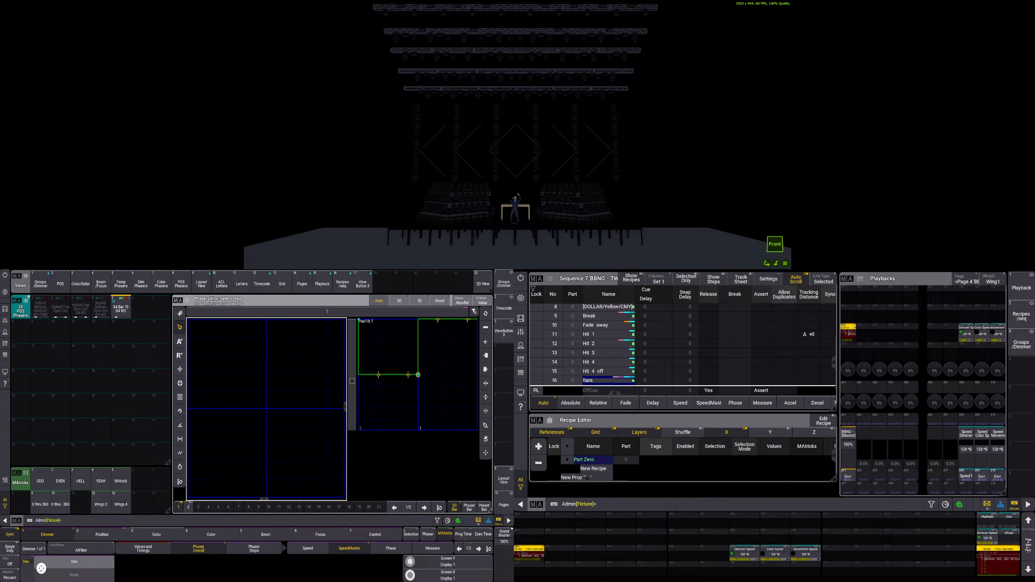
left_click(81, 572)
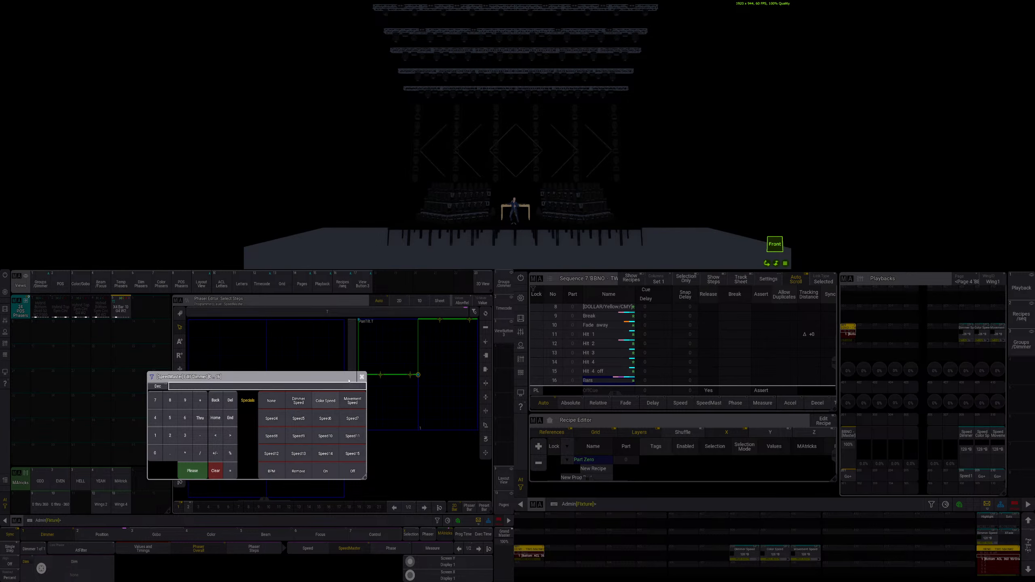
left_click(360, 377)
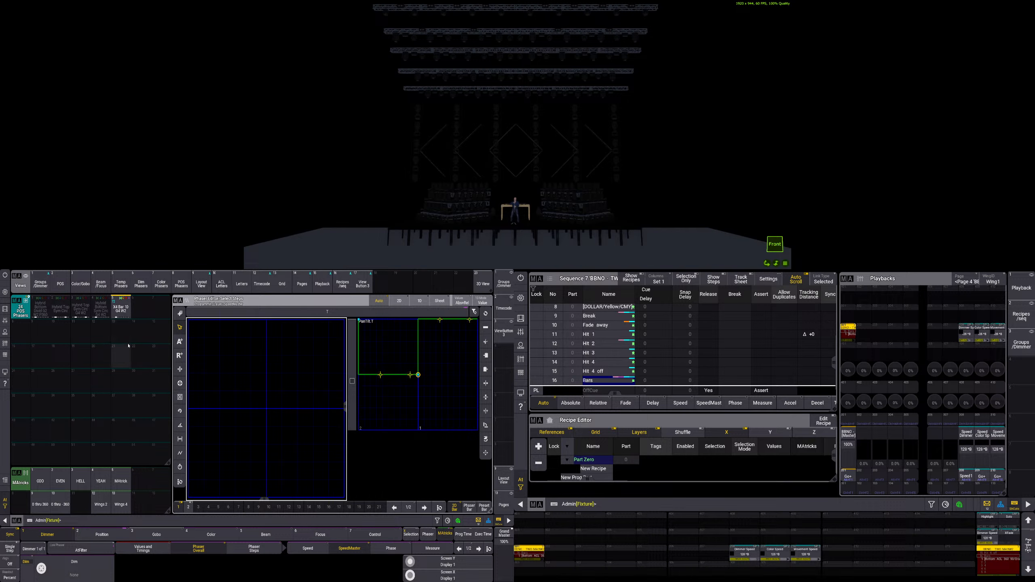
key("Escape")
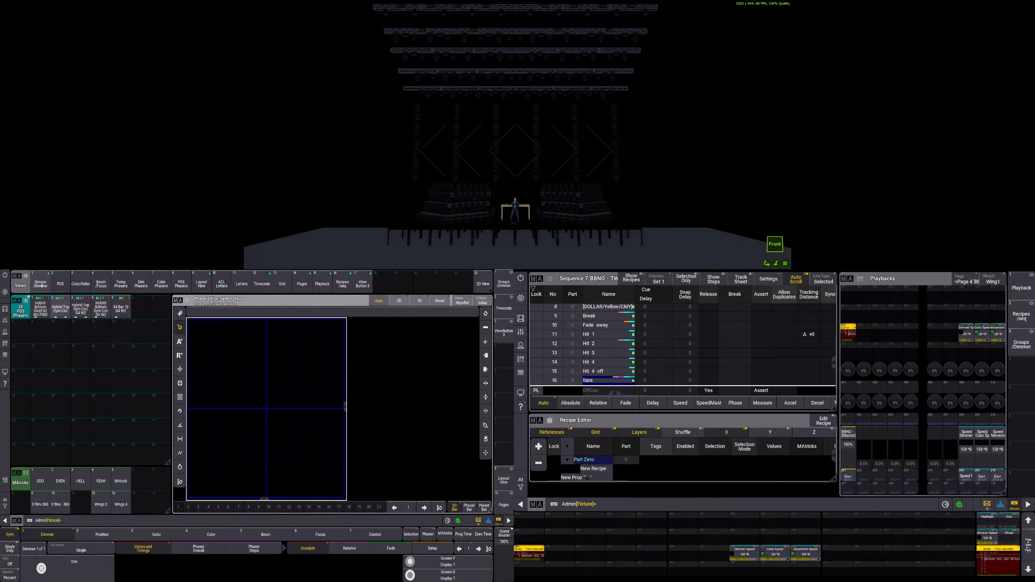
- Select the X4 Bar 10 Grid No Space group and apply the PWM 100 dimmer preset from the Temp Phasers
left_click(41, 283)
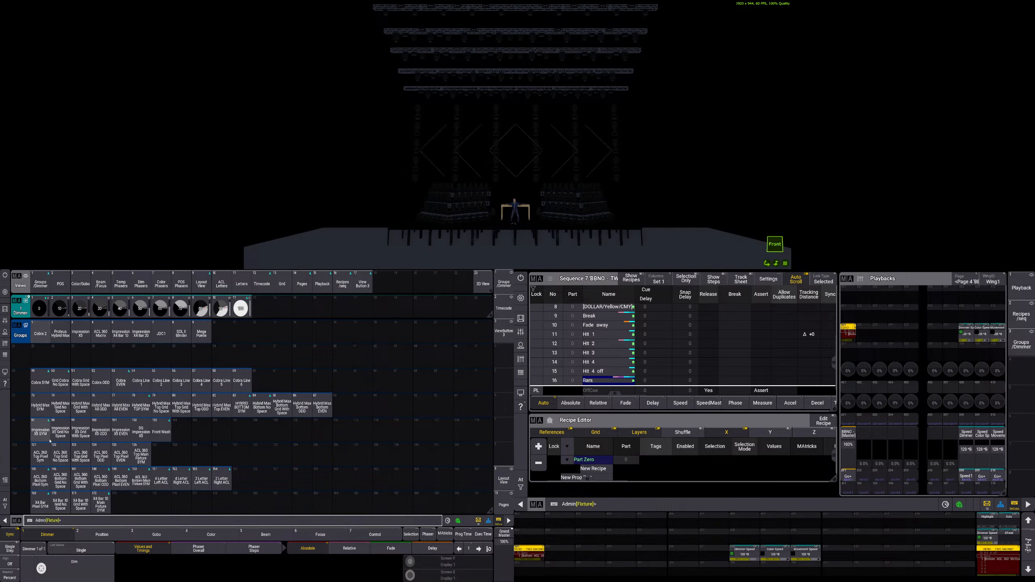
left_click(61, 505)
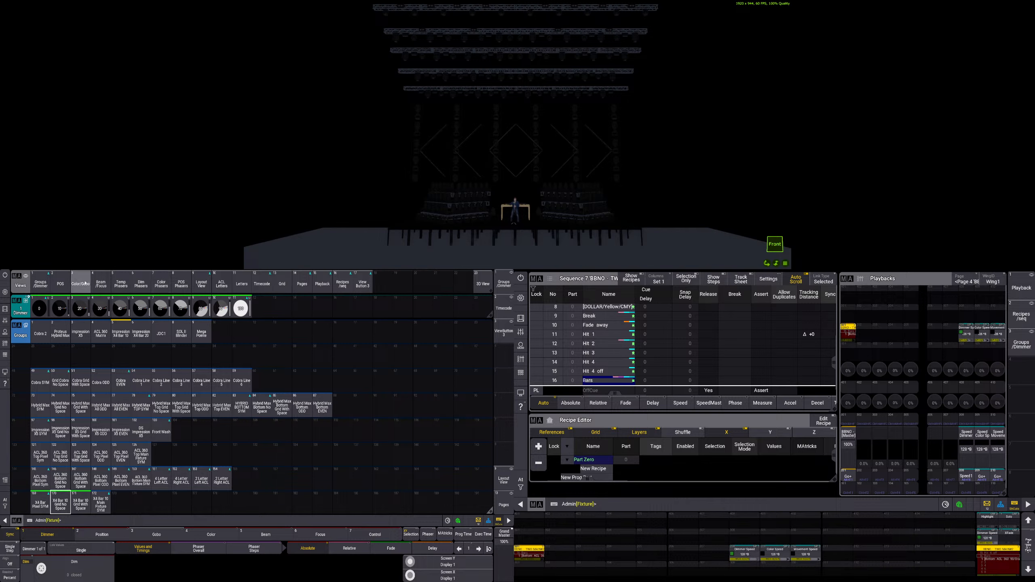
left_click(141, 284)
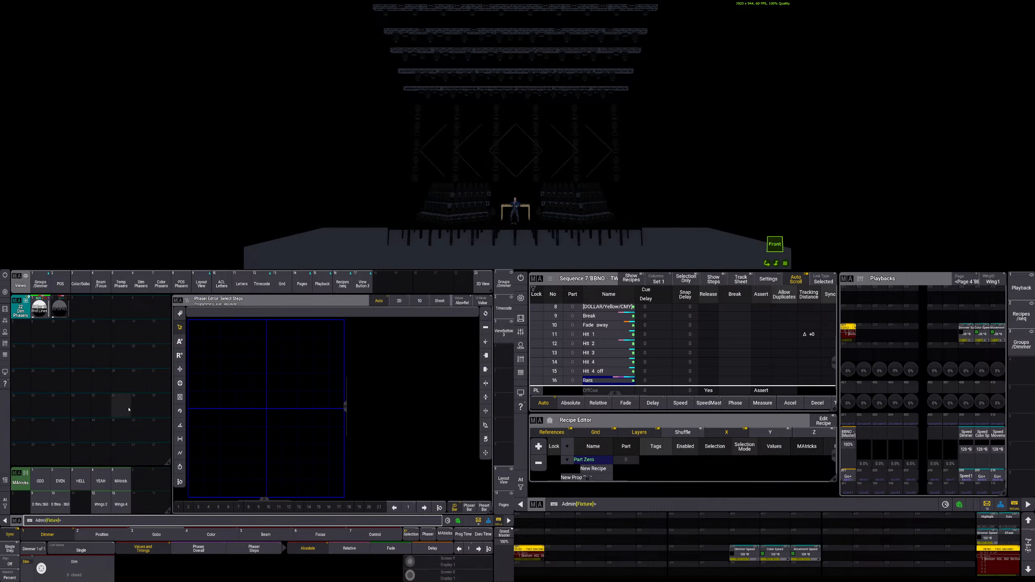
left_click(121, 285)
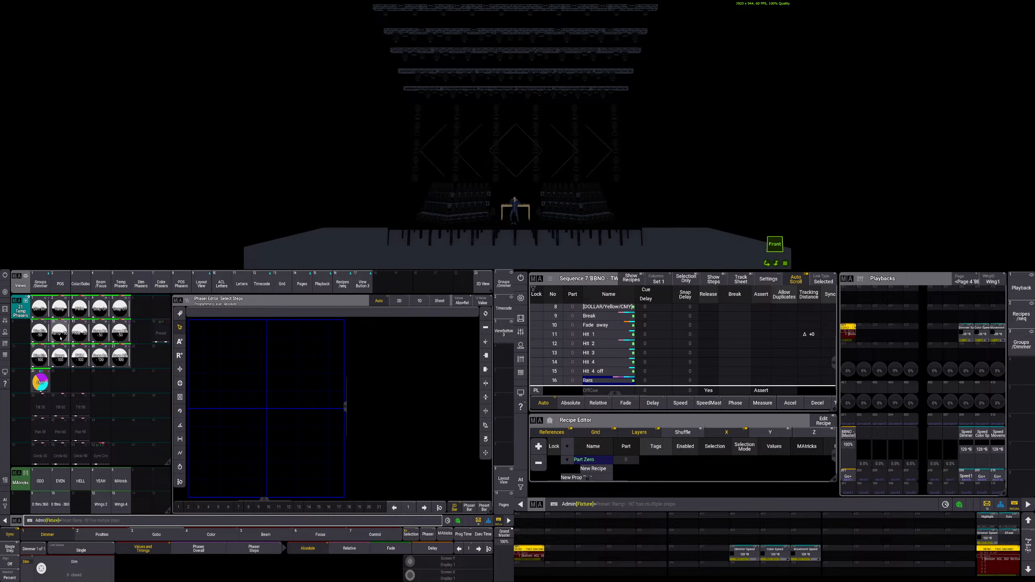
left_click(85, 361)
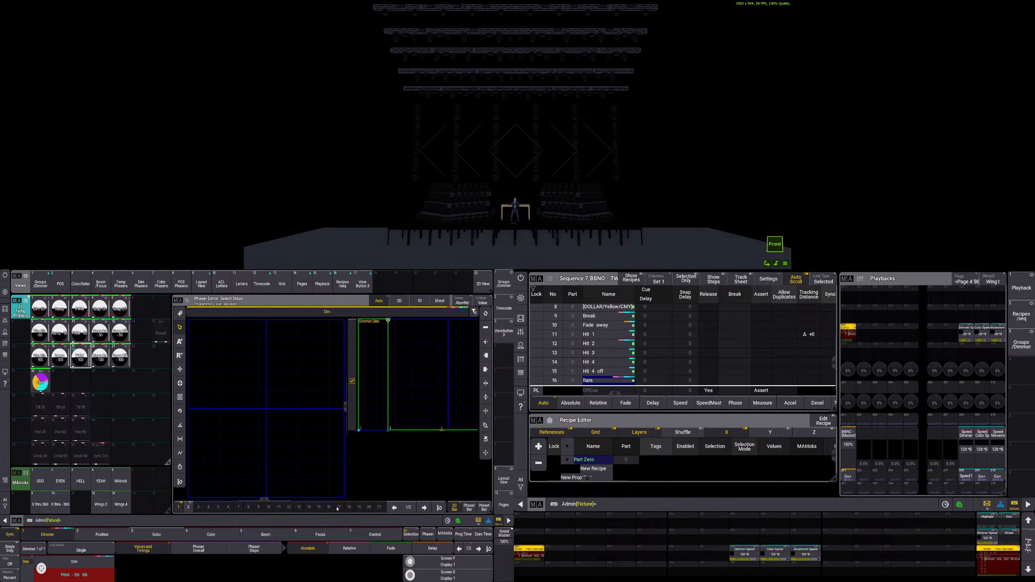
- Set the selection's MAtricks to X block 10, groups 4, wings 2 and phase from 0 to 360 degrees
left_click(445, 534)
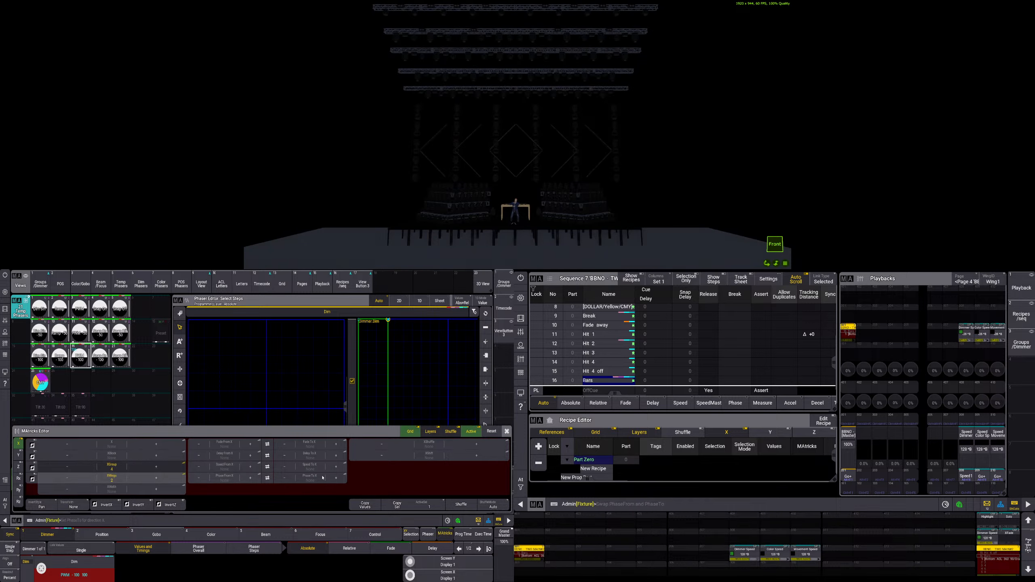
left_click(310, 478)
left_click(435, 537)
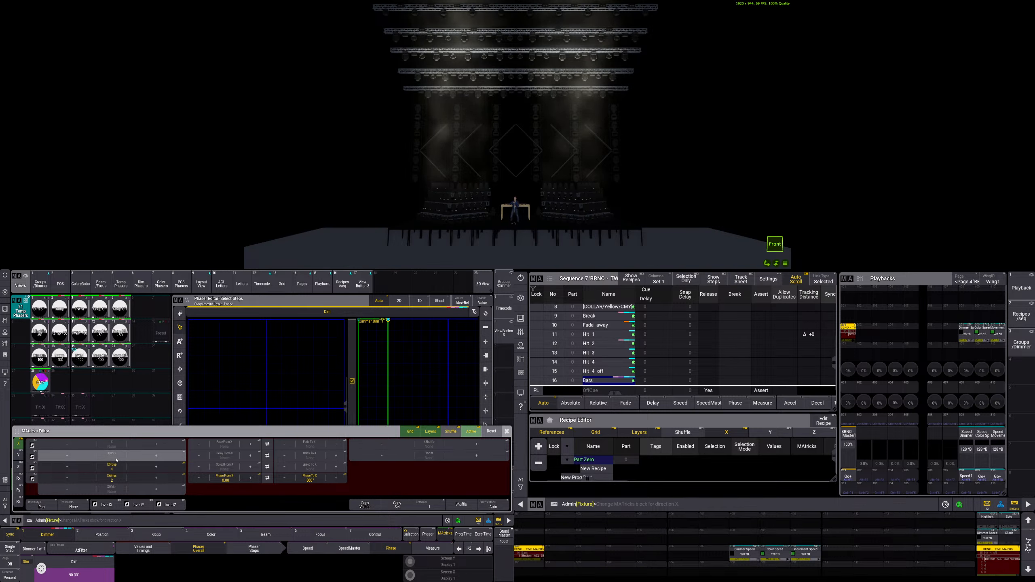
scroll(117, 460, "up", 10)
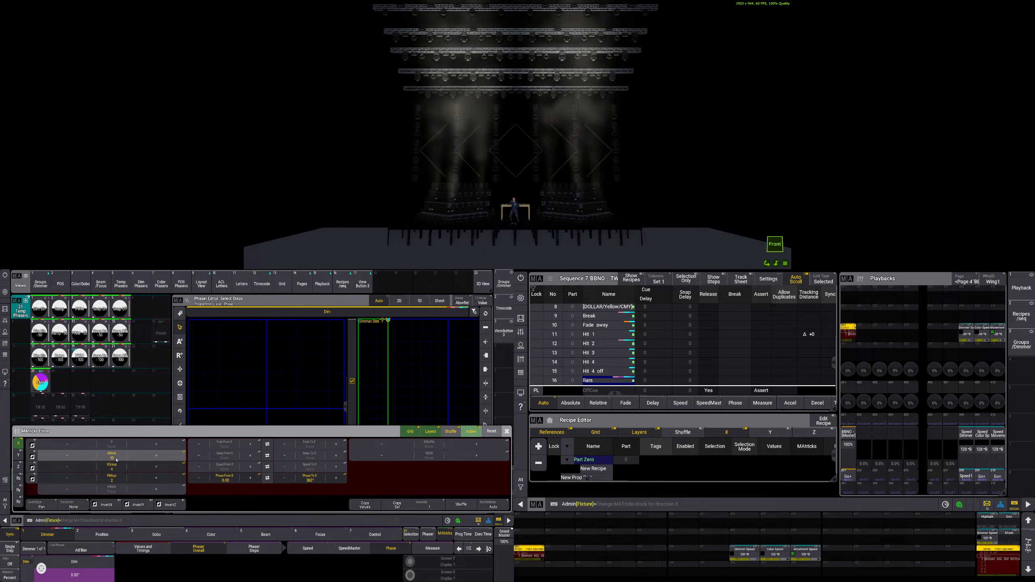
left_click(506, 432)
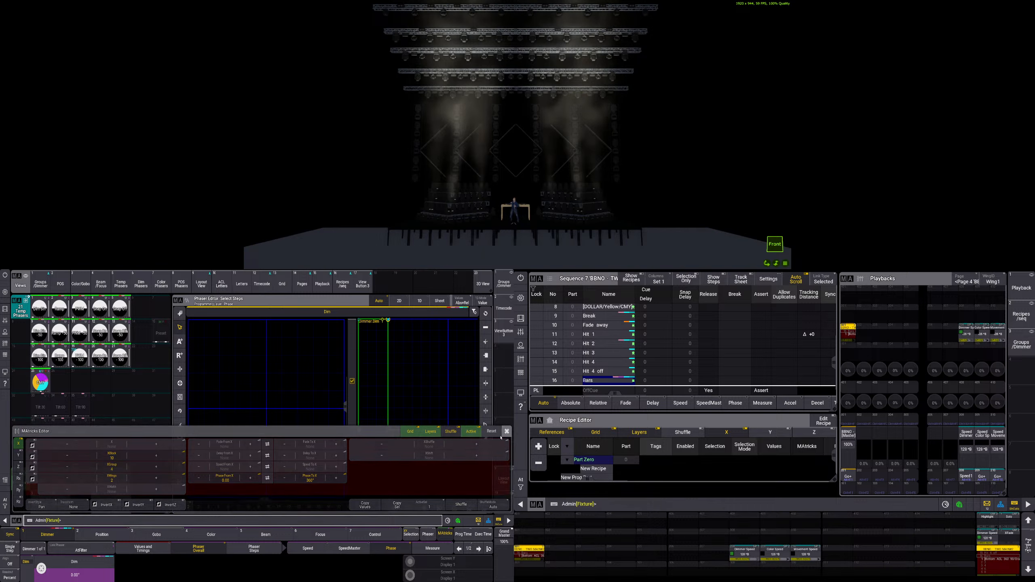
left_click(11, 535)
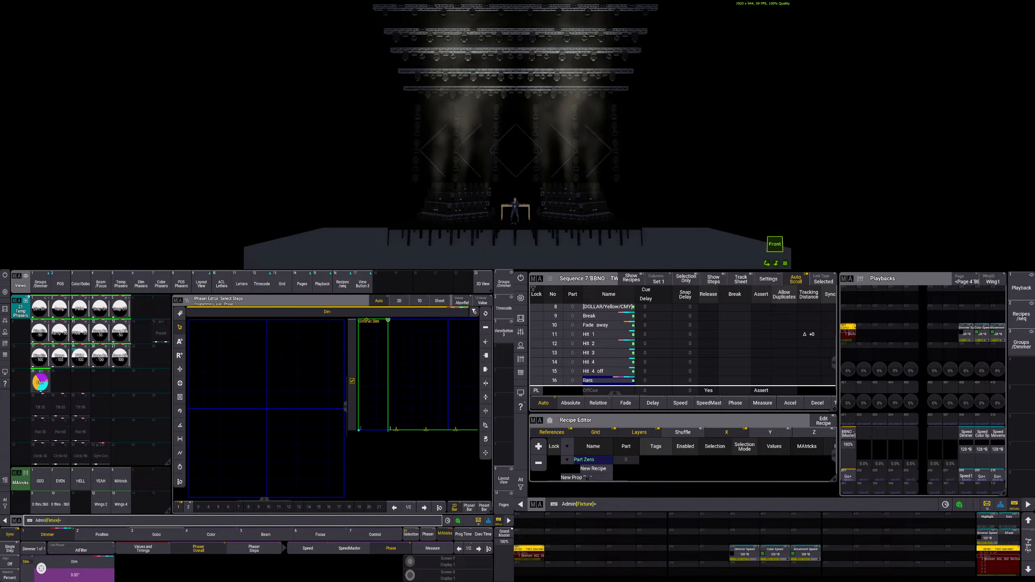
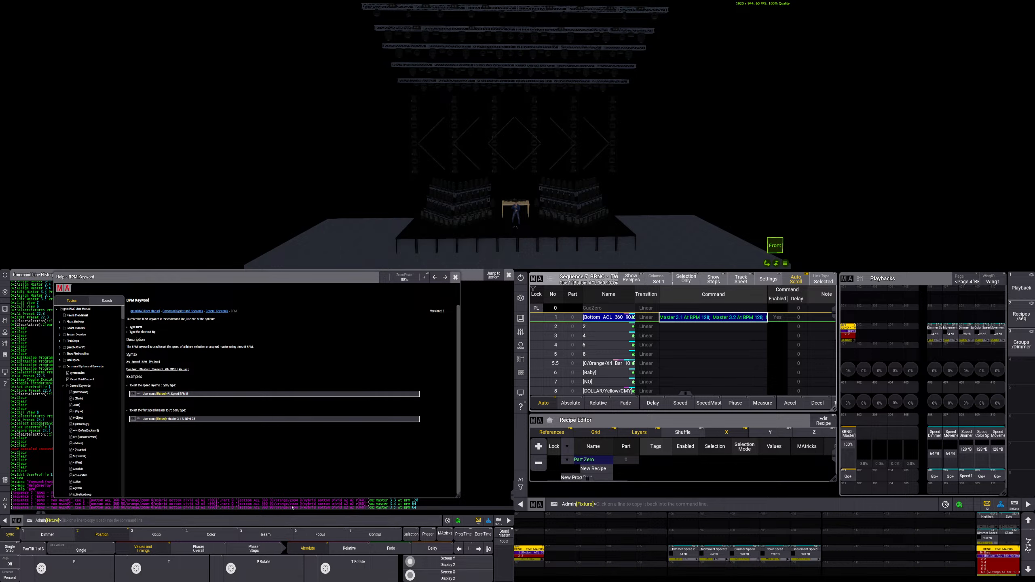
- Close the BPM Keyword help page and the command line history
left_click(456, 277)
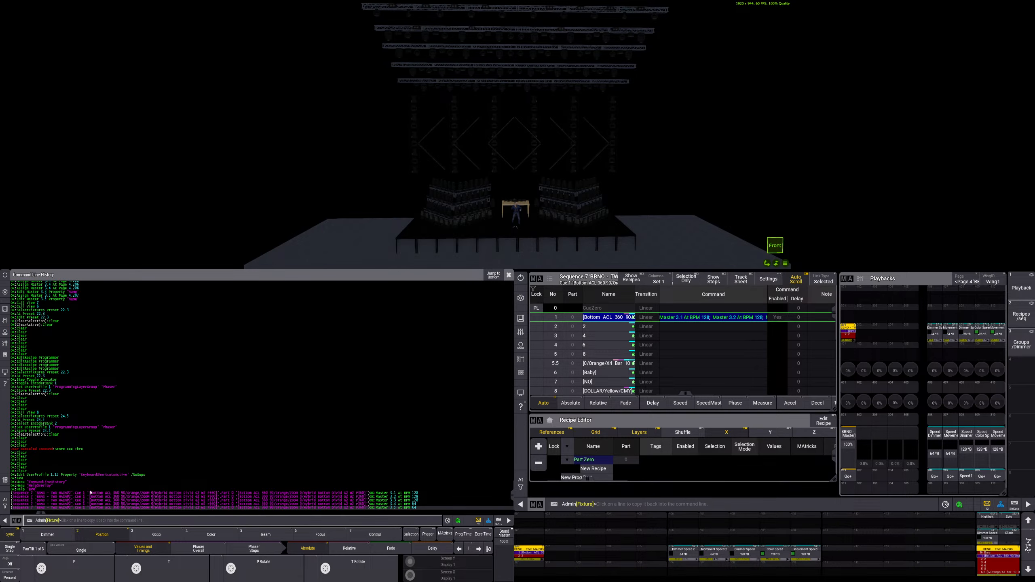
left_click(509, 275)
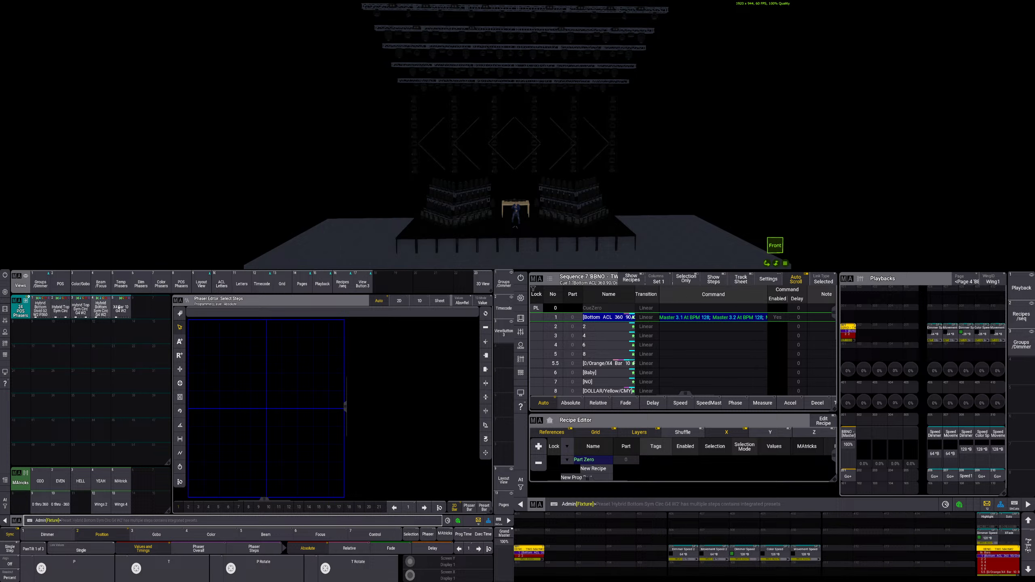
- Test the X4 Bar 10 G4 W2 position and dimmer phaser presets together, check their active MAtricks, and clear the programmer
left_click(130, 309)
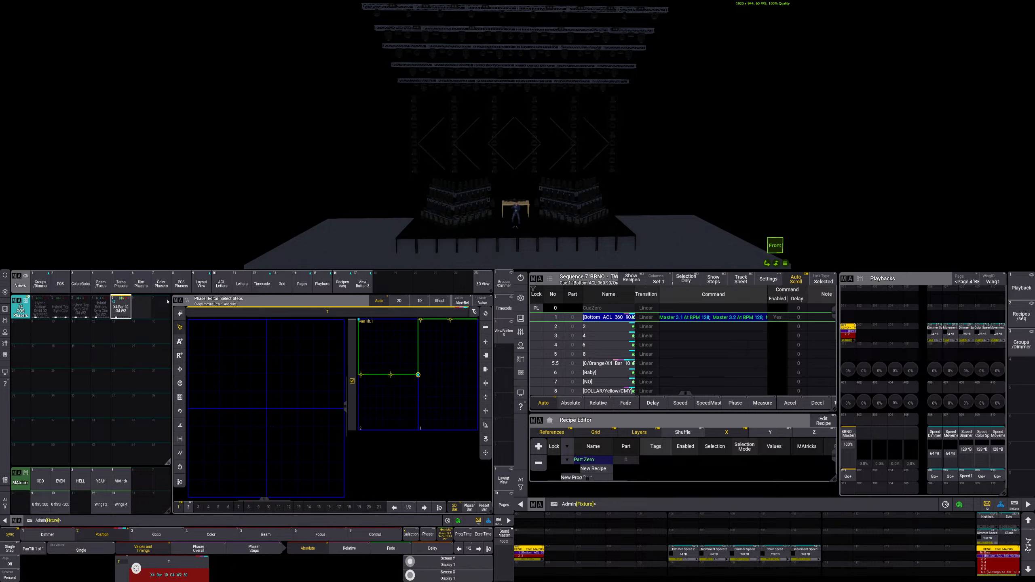
left_click(163, 284)
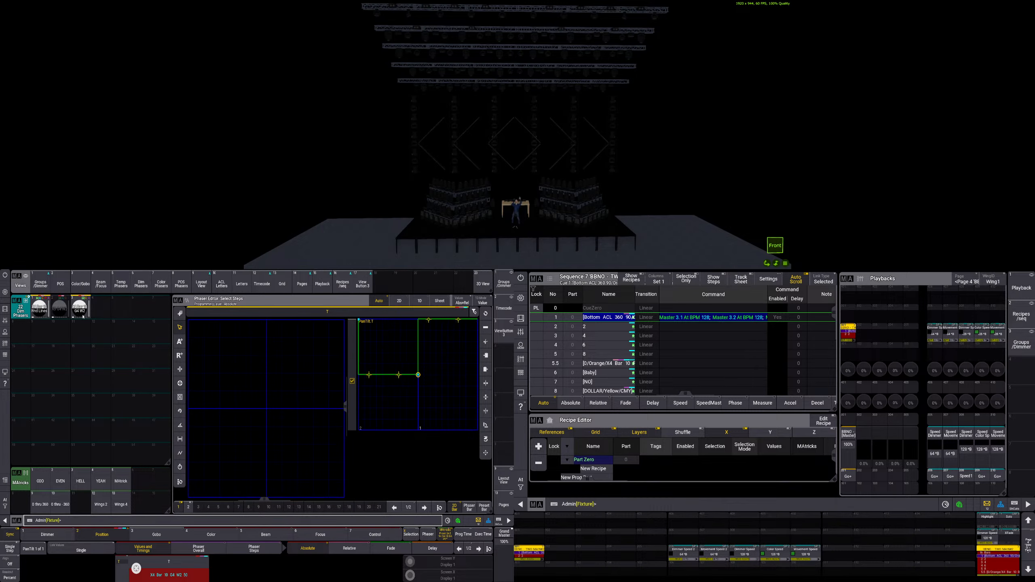
left_click(77, 312)
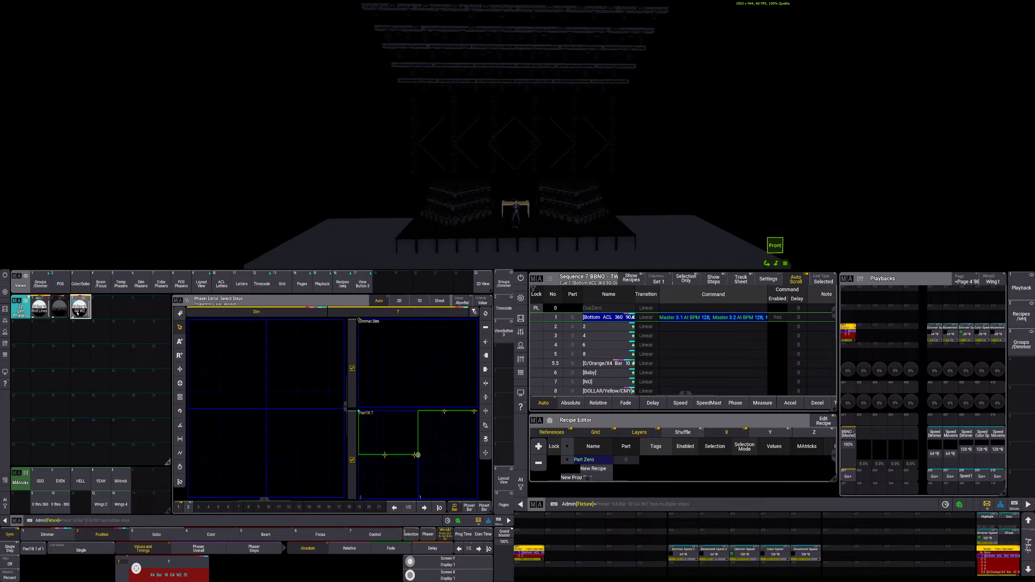
left_click(444, 535)
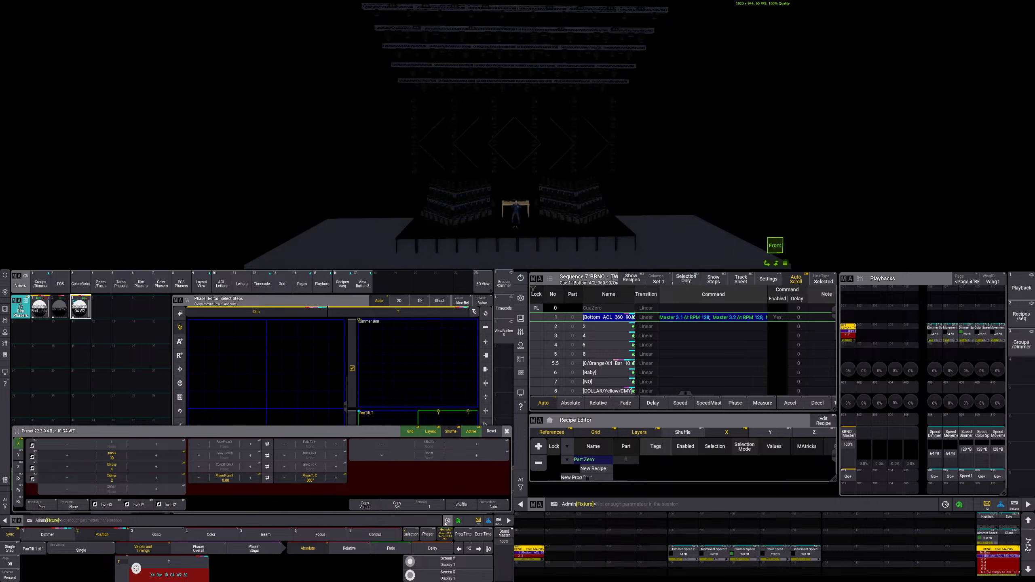
left_click(471, 433)
left_click(470, 434)
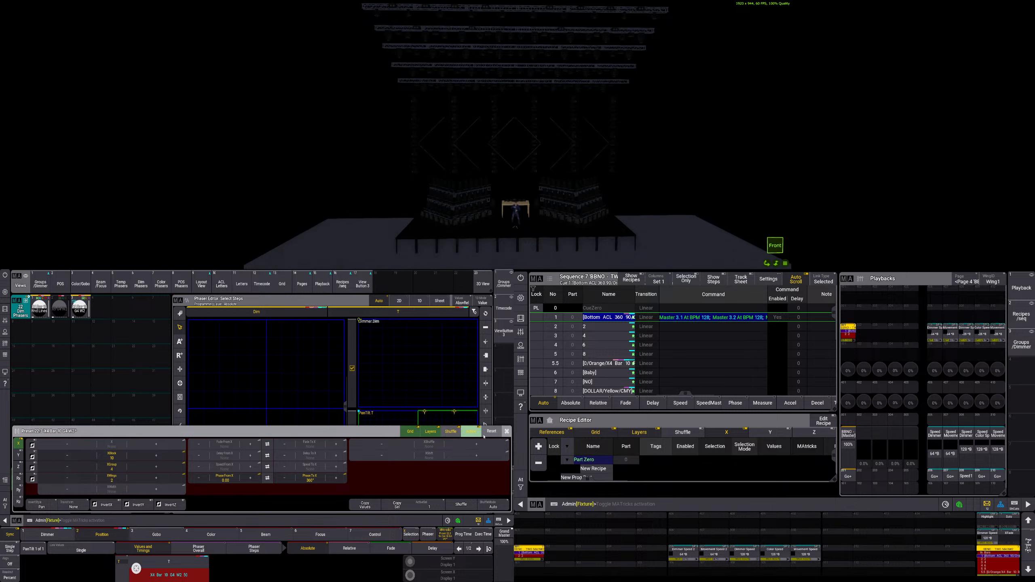
left_click(506, 431)
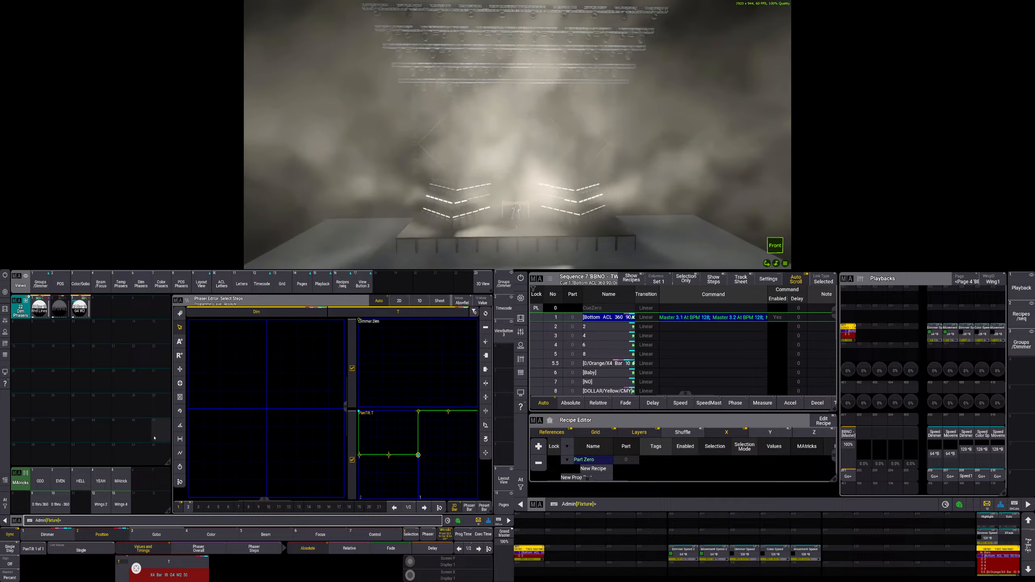
key("Escape")
key("Escape")
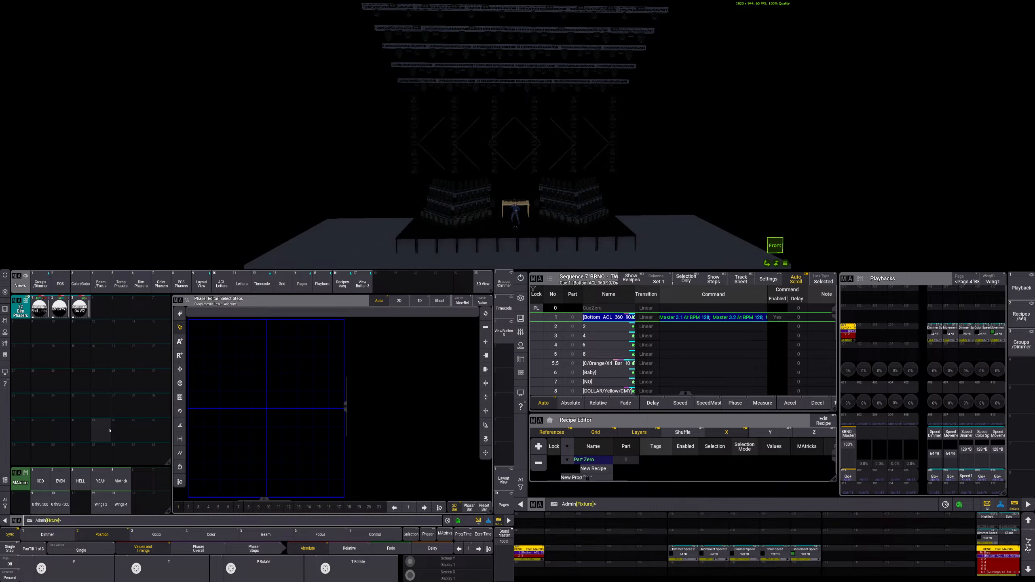
- Select cue 16 "Bars" in the song sequence and turn on recipe editing for its Part Zero
left_click(102, 406)
key("ctrl+s")
scroll(832, 318, "down", 3)
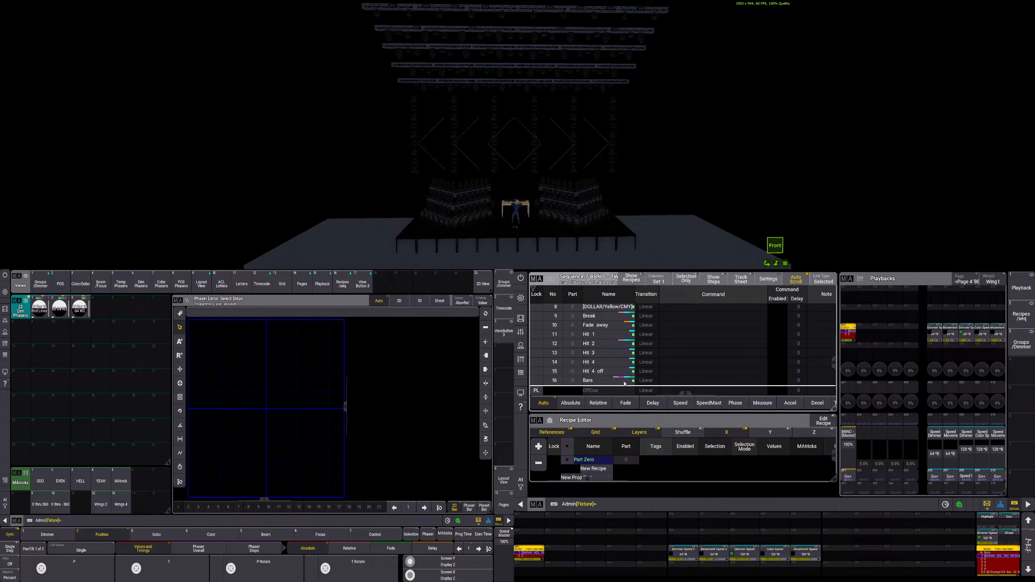
left_click(605, 381)
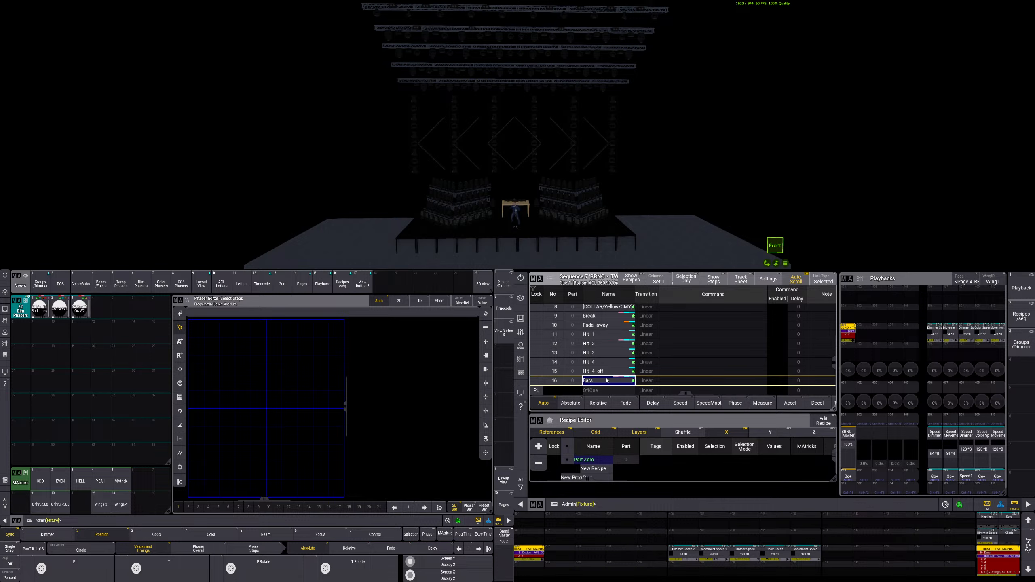
left_click(823, 422)
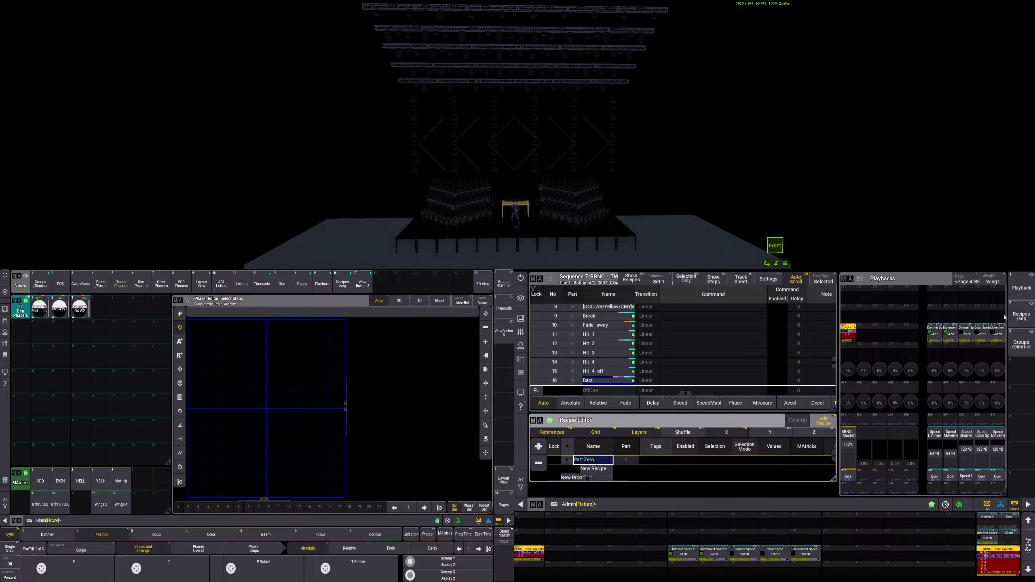
- Create a recipe from the X4 Bar 10 Main Fixture SYM group and the X4 Bar 10 G4 W2 POS Phasers preset
left_click(42, 286)
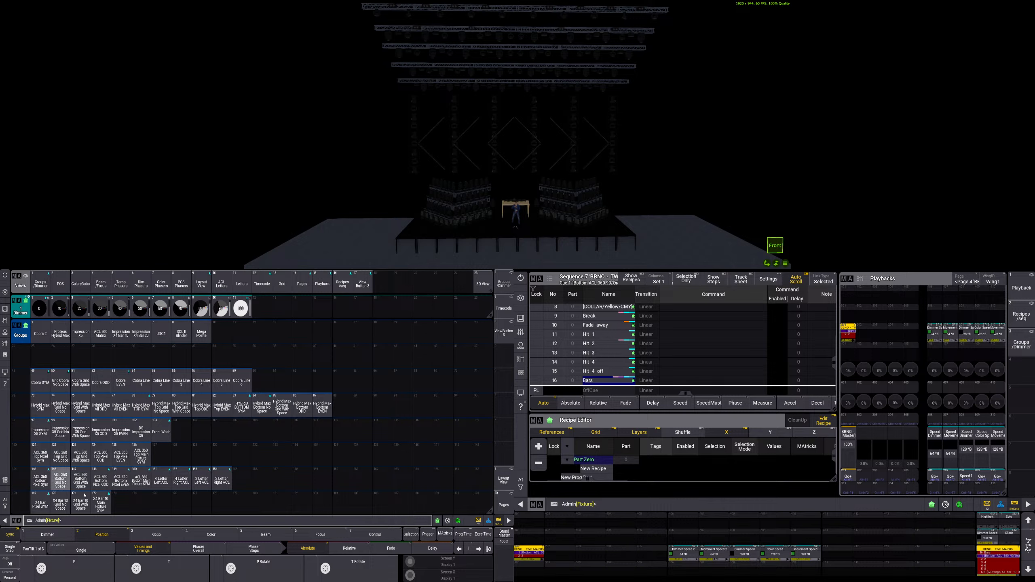
left_click(100, 502)
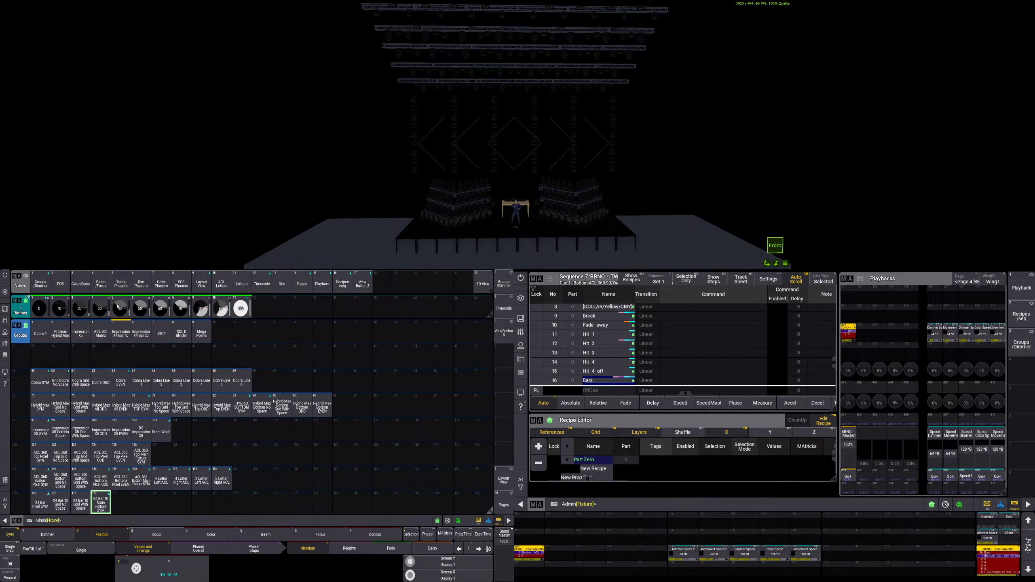
left_click(87, 302)
left_click(179, 285)
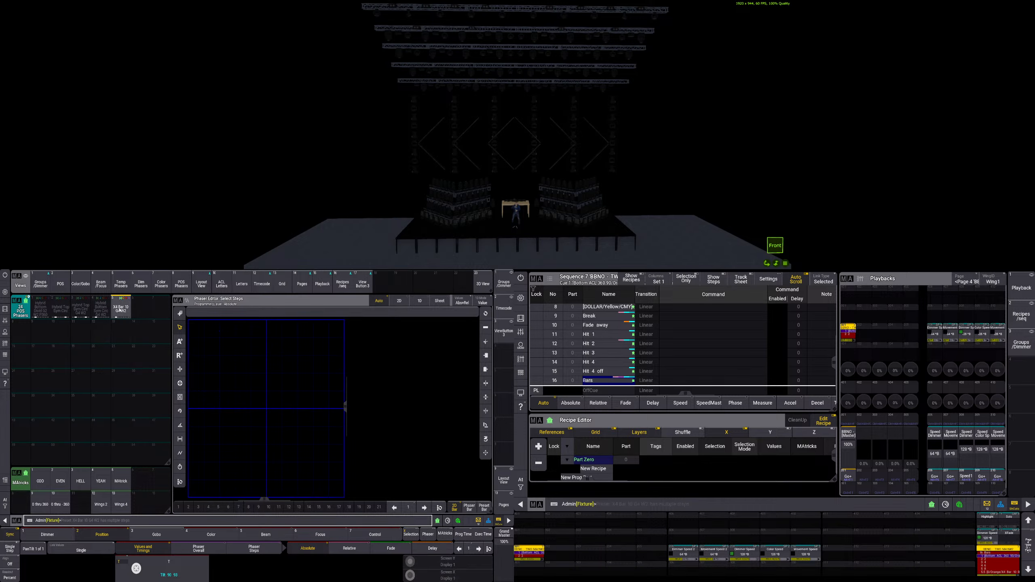
left_click(120, 309)
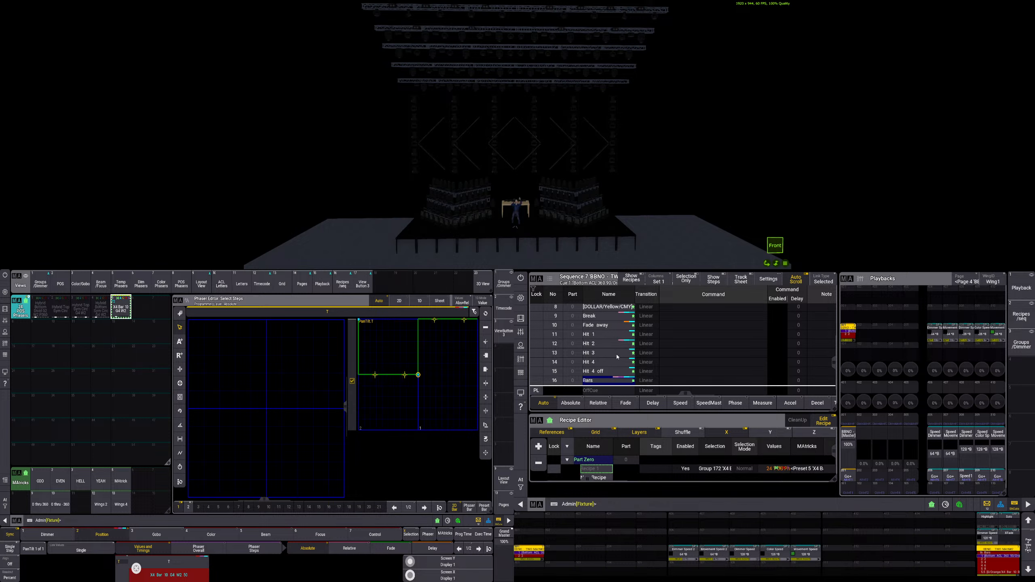
- Merge the X4 Bar 10 G4 W2 position phaser recipe into cue 15 "Hit 4 off" and clear the programmer
left_click(607, 375)
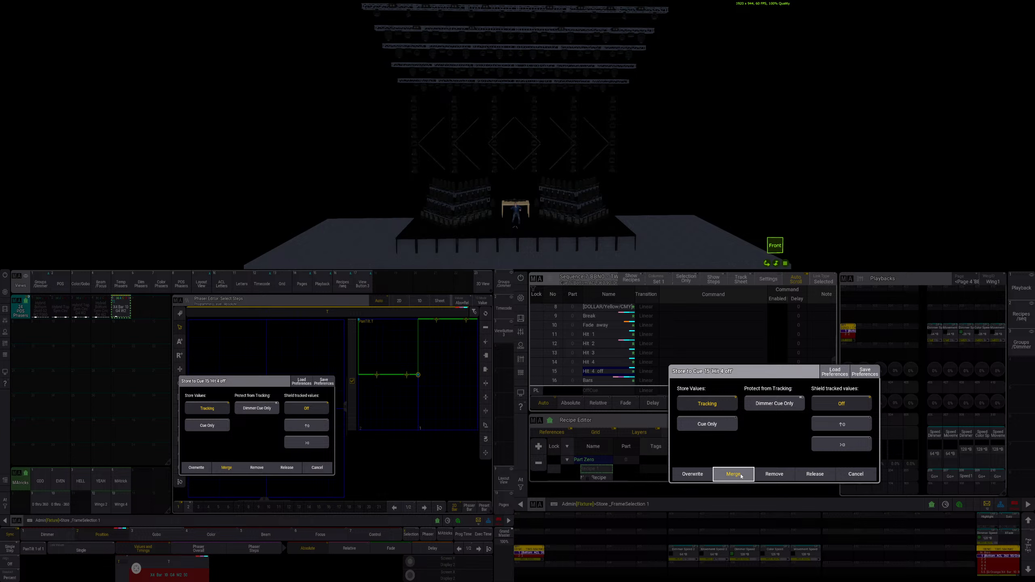
left_click(734, 475)
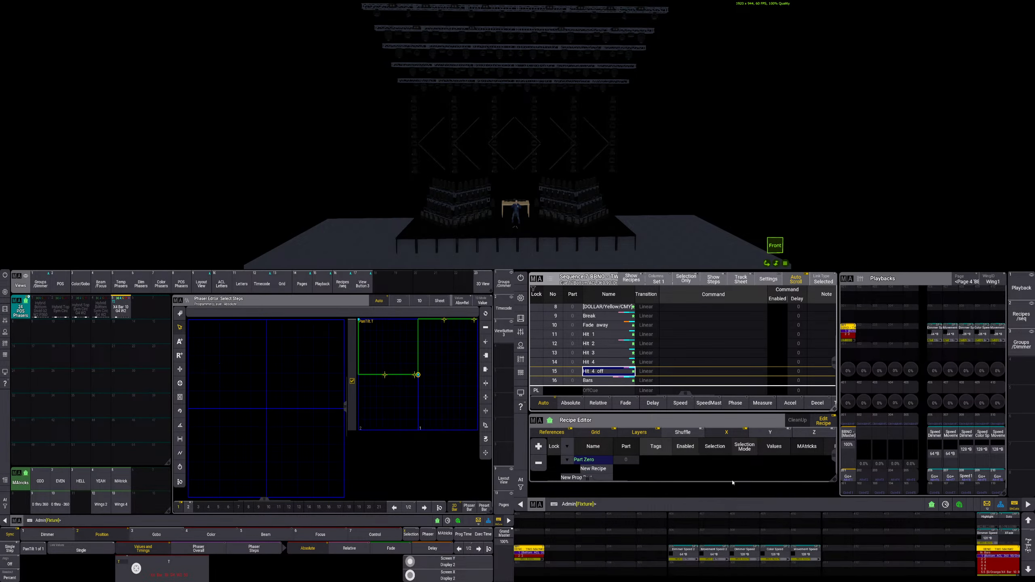
key("Escape")
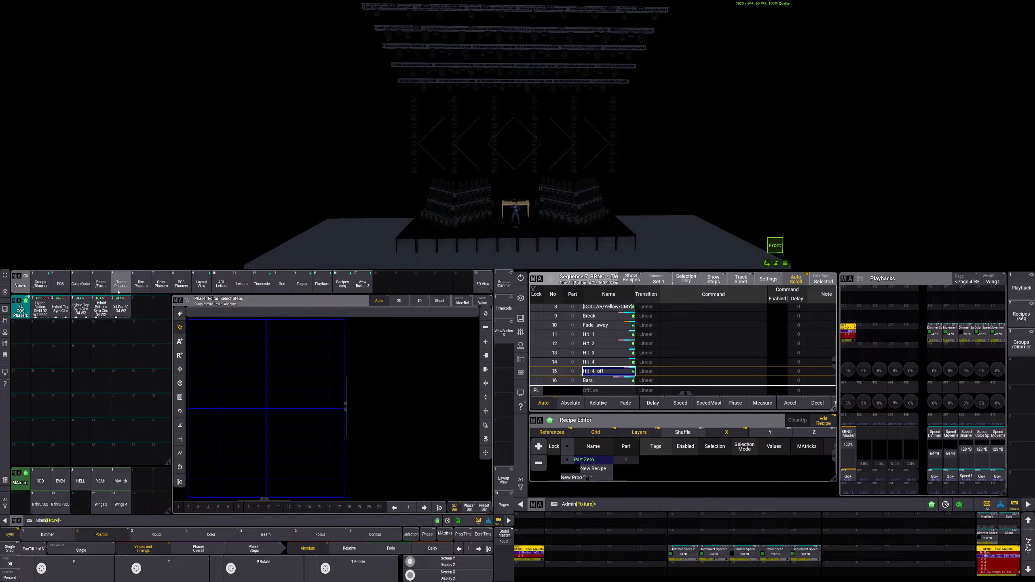
- Merge a recipe of the X4 Bar 10 Grid No Space group with the X4 Bar 10 G4 W2 dimmer phaser into cue 16 "Bars", clearing the programmer
left_click(44, 287)
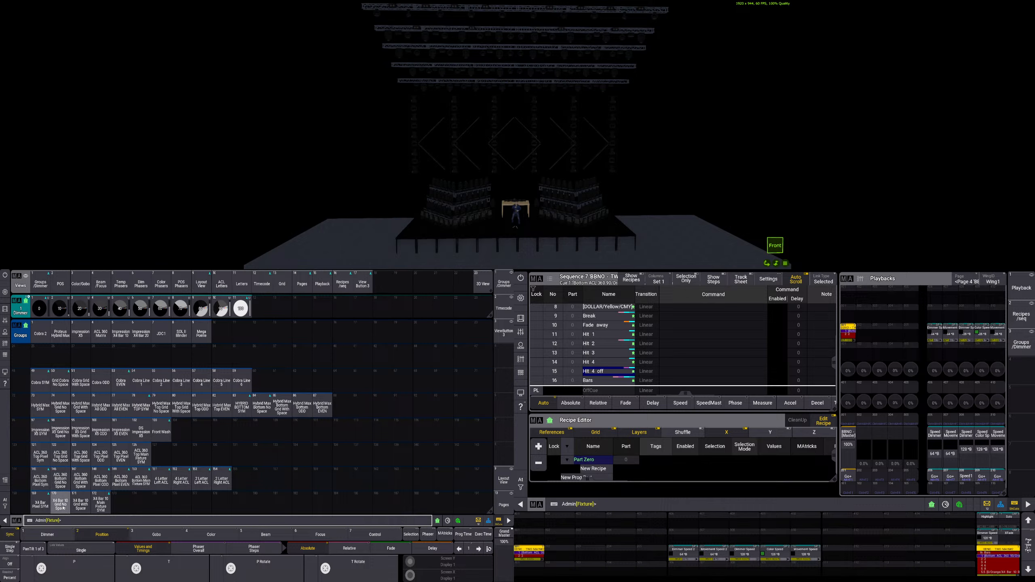
left_click(63, 506)
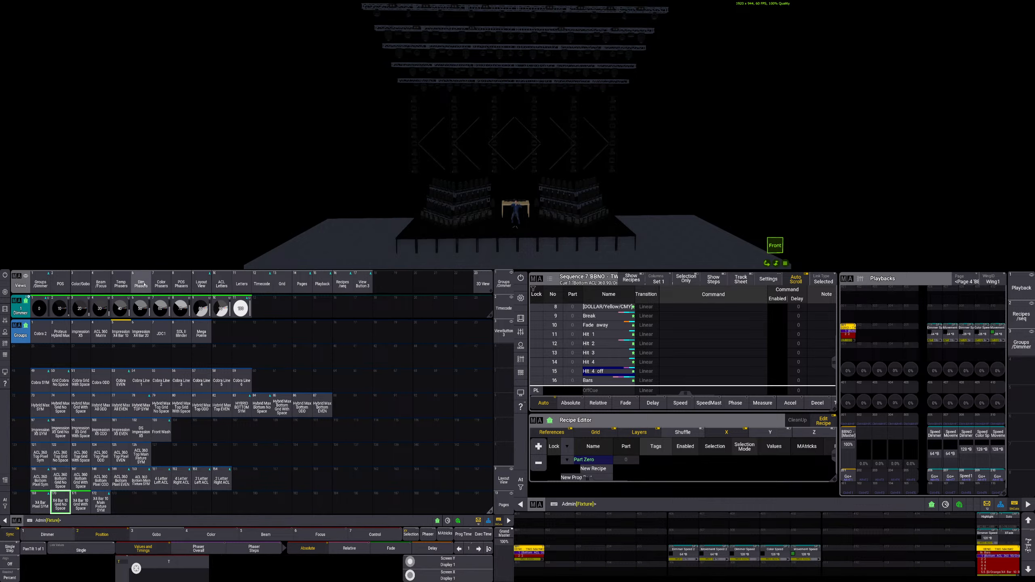
left_click(141, 283)
left_click(83, 311)
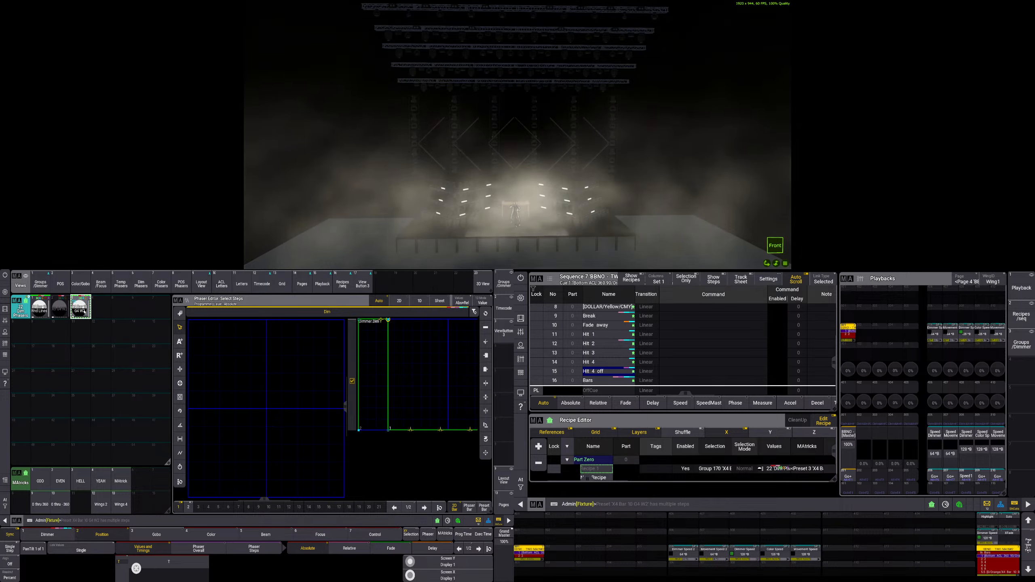
key("s")
left_click(610, 384)
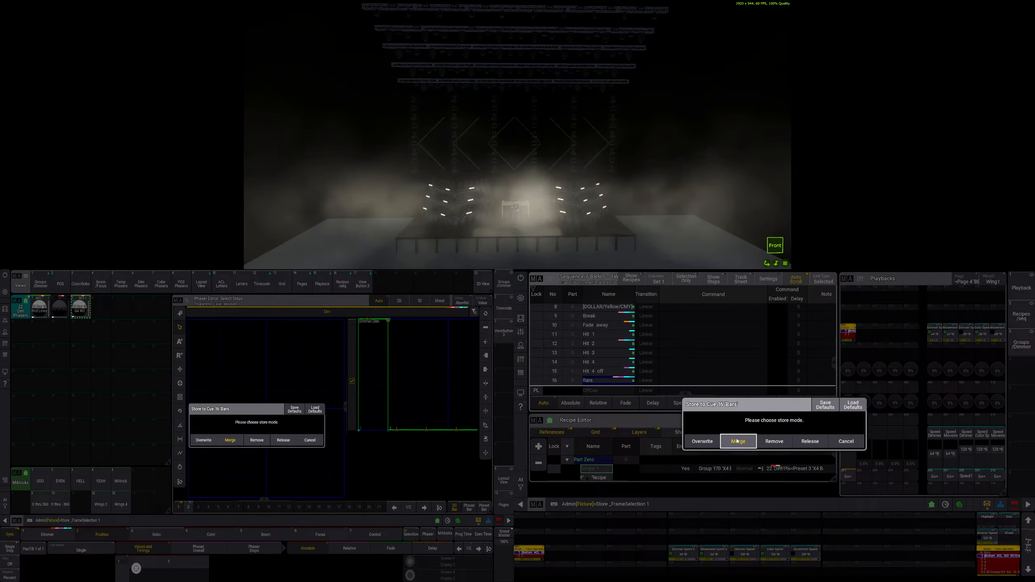
left_click(736, 438)
key("Escape")
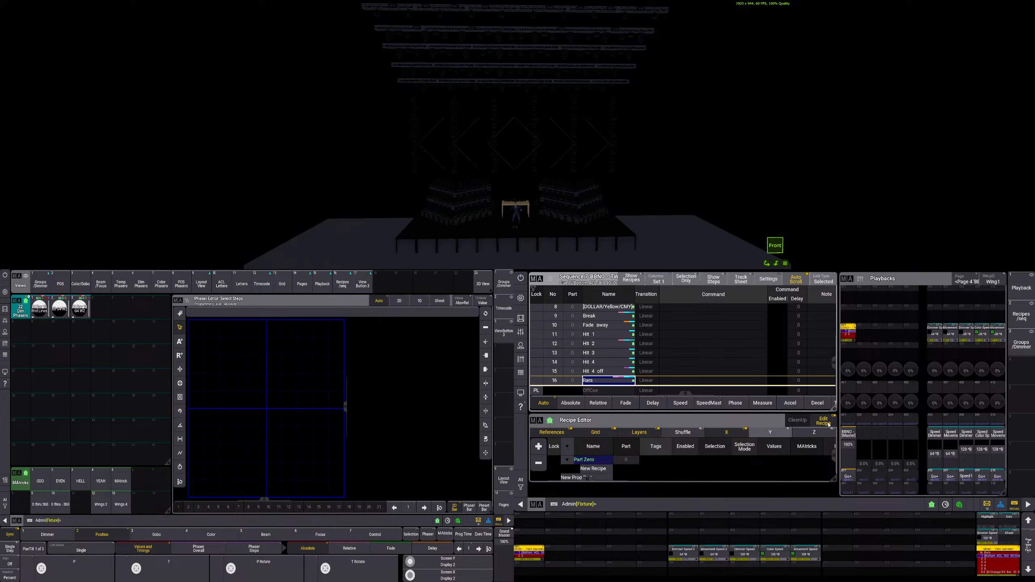
- Step the song sequence's playback forward through its cues to cue 16 "Bars" to check the look
left_click(846, 478)
left_click(845, 478)
left_click(845, 478)
left_click(845, 478)
double_click(845, 478)
double_click(846, 478)
left_click(846, 478)
left_click(846, 478)
left_click(845, 478)
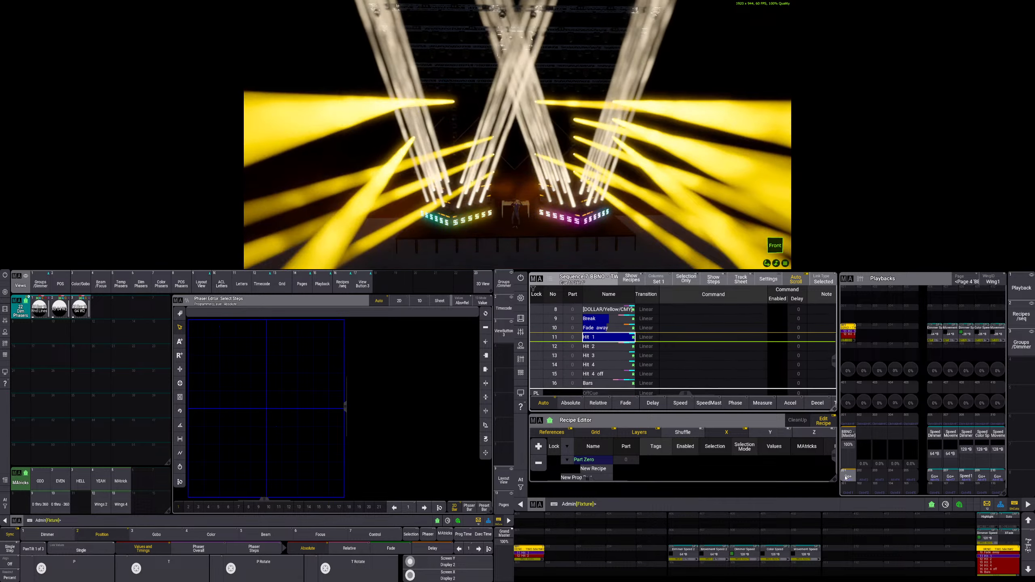
left_click(845, 478)
left_click(845, 478)
left_click(846, 478)
left_click(846, 478)
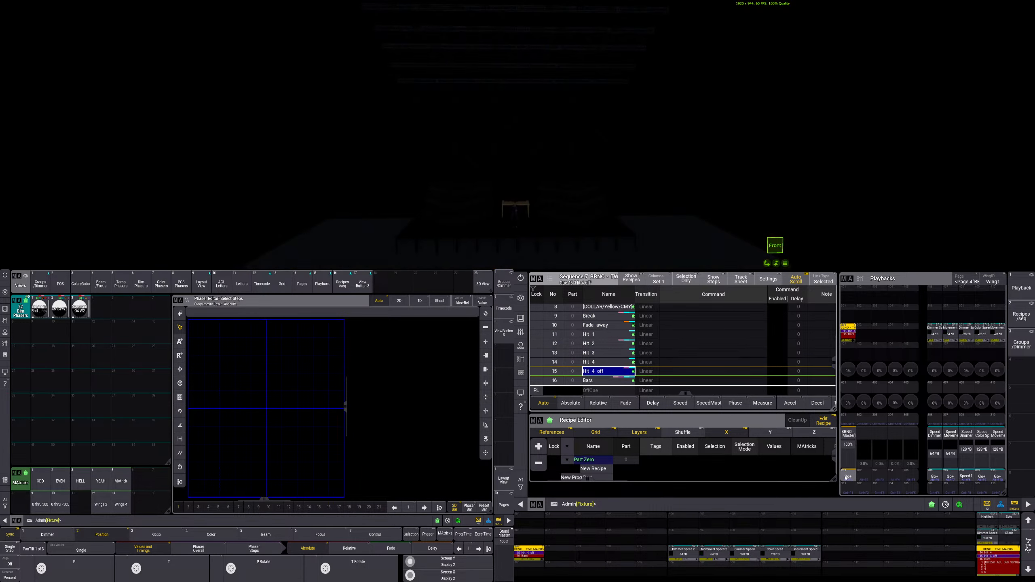
left_click(846, 478)
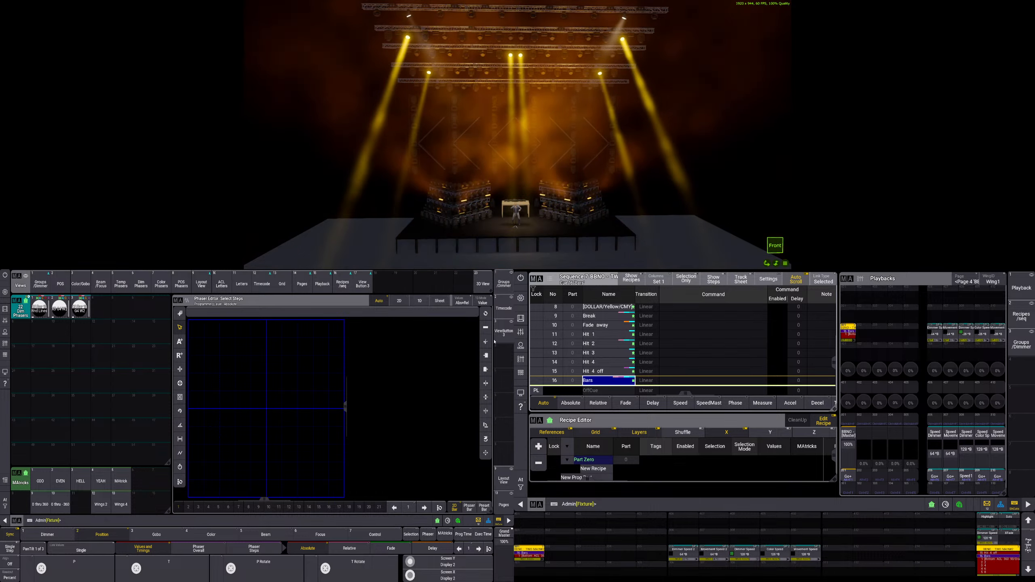
- Show the BBNO - TWO timecode in setup mode, play it from the 10-second mark and stop it
left_click(504, 308)
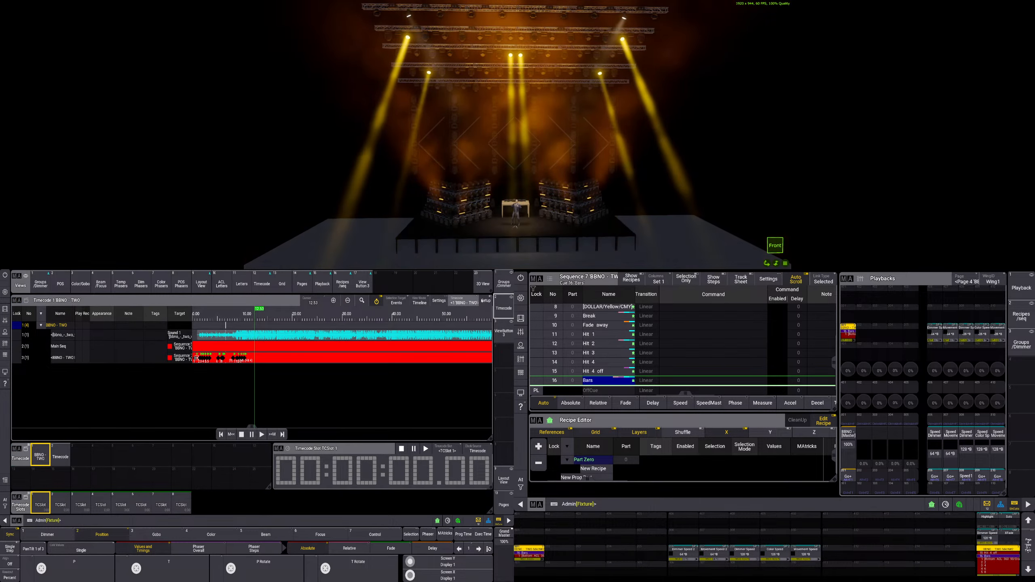
left_click(483, 301)
left_click(261, 319)
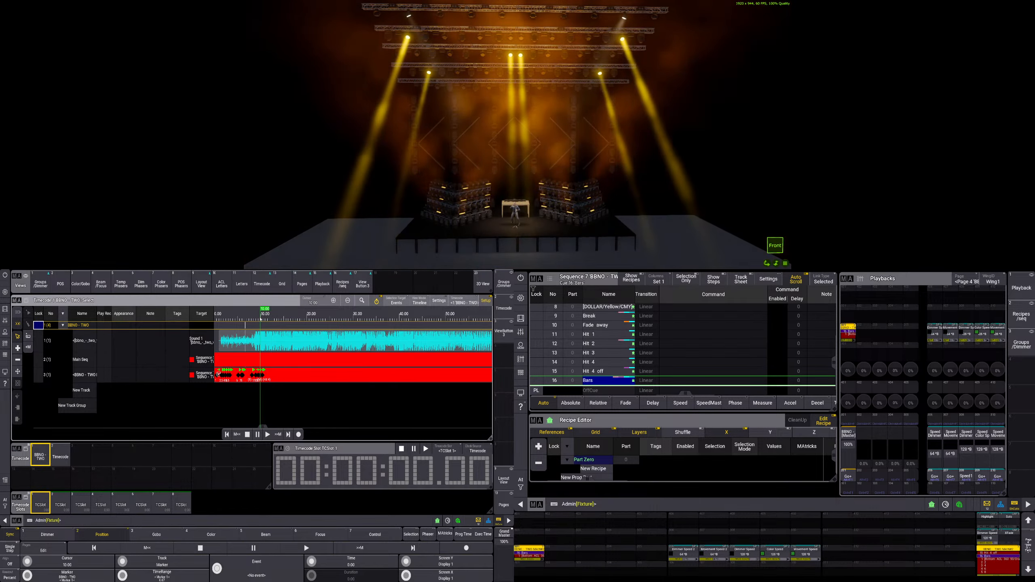
left_click(267, 435)
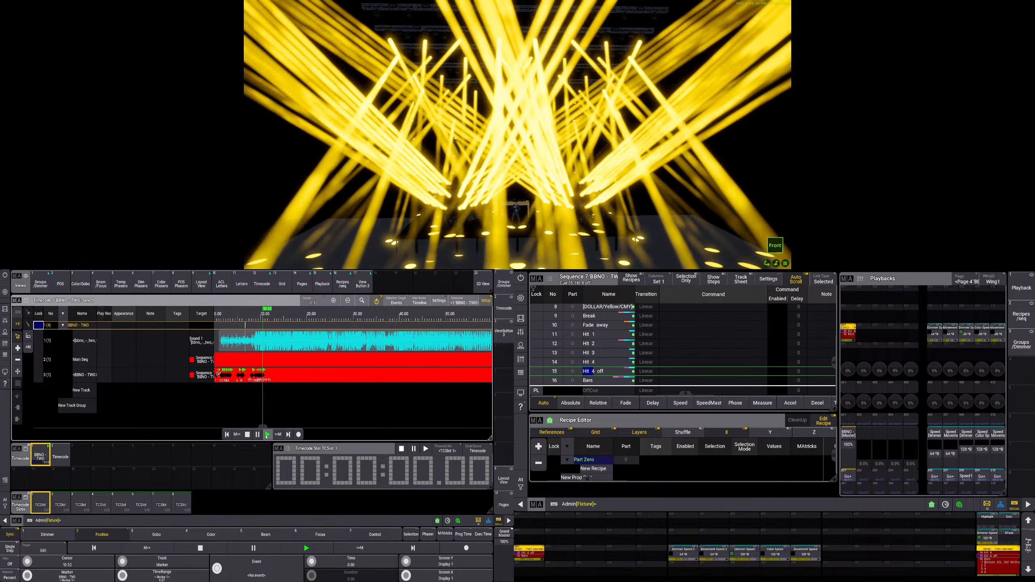
left_click(248, 435)
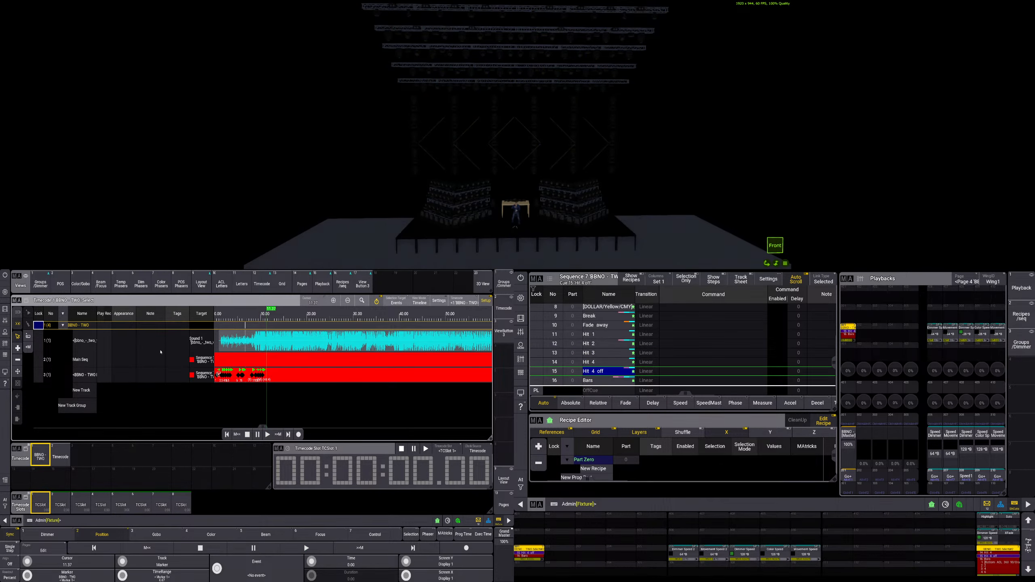
- Add an event for cue 15 "Hit 4 off" to the BBNO - TWO timecode track and set its time to about 10.63
left_click(18, 347)
left_click(268, 375)
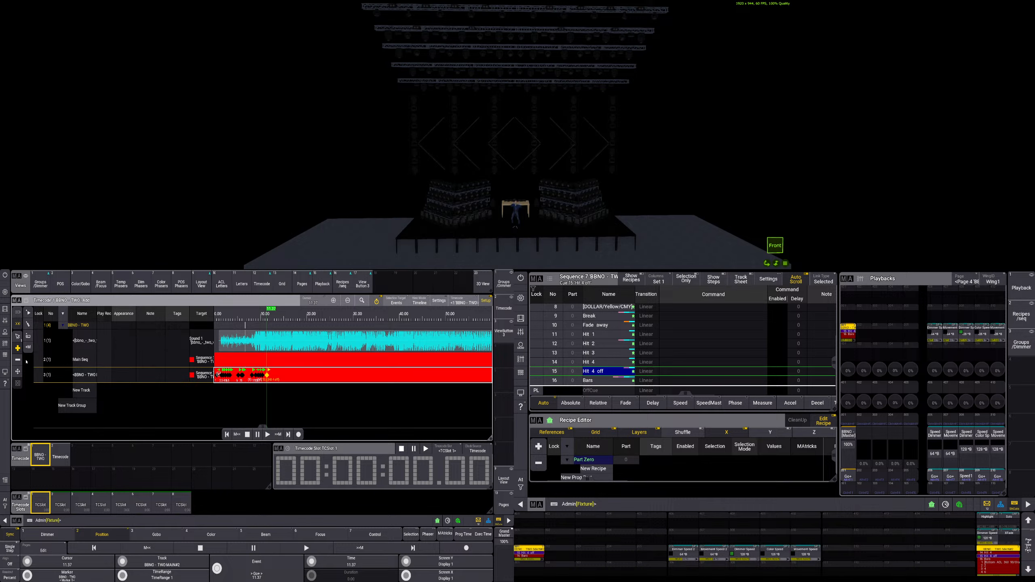
left_click(19, 337)
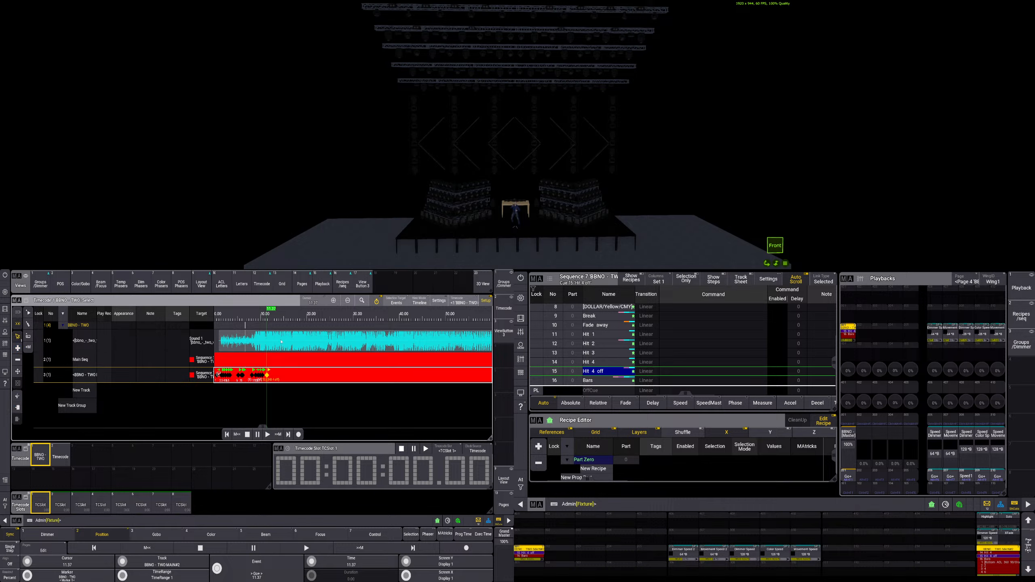
left_click(334, 301)
left_click(334, 301)
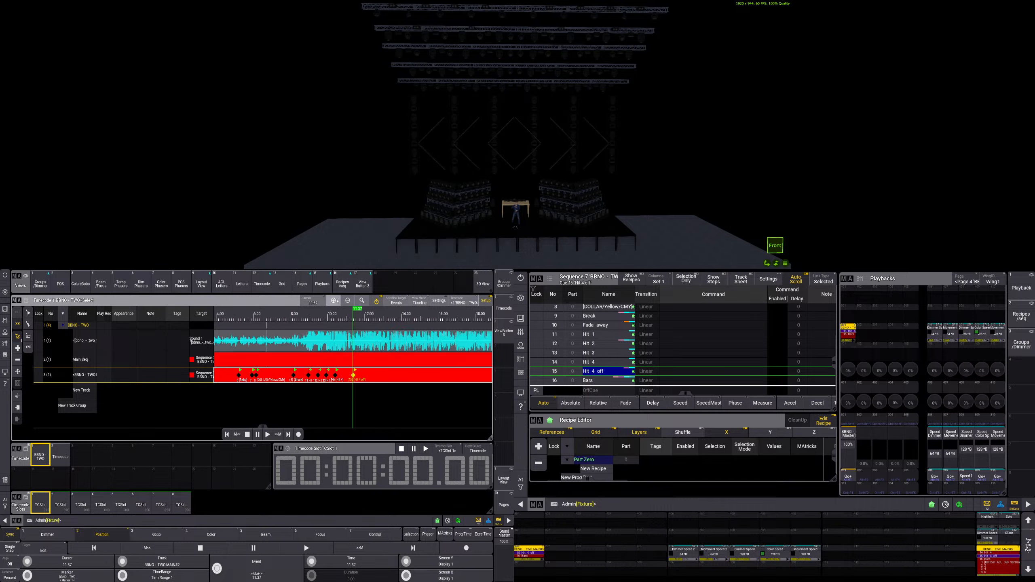
scroll(352, 317, "up", 5)
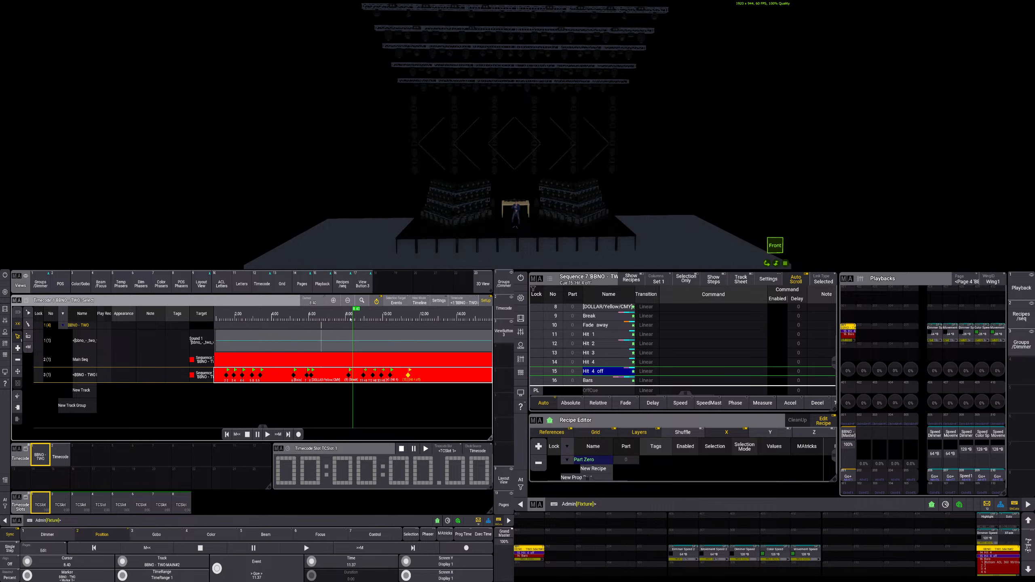
scroll(403, 320, "down", 4)
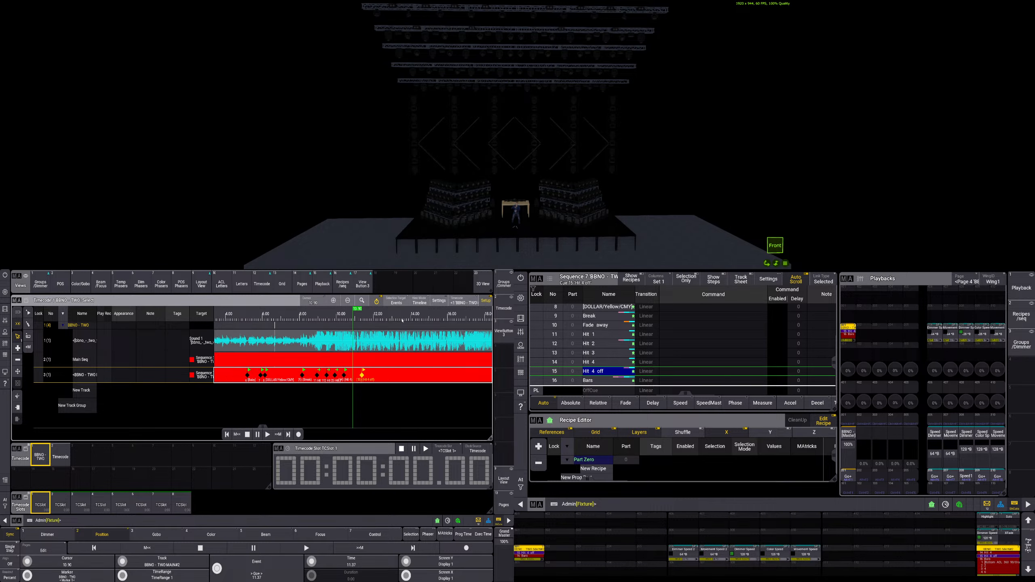
scroll(354, 324, "up", 5)
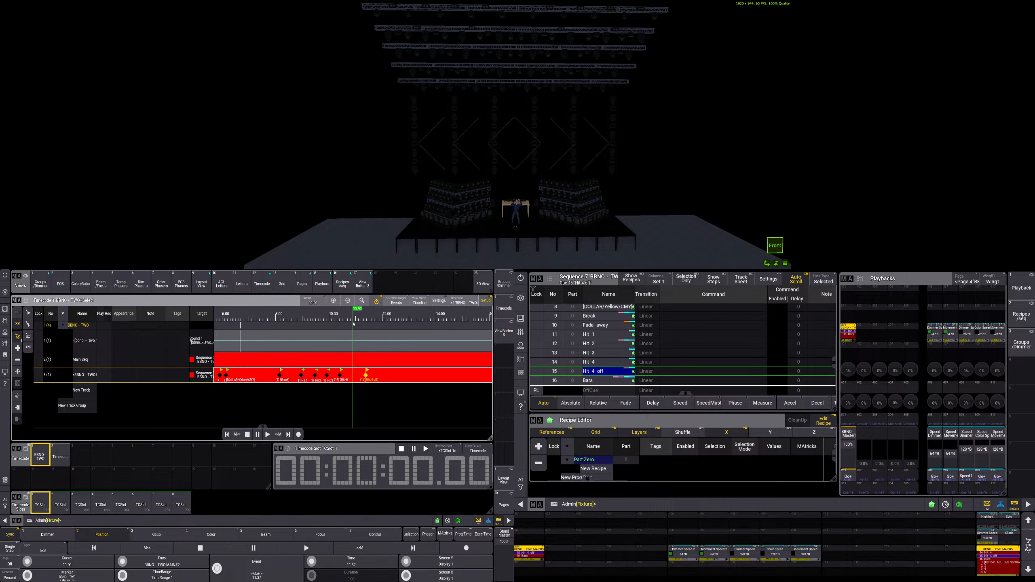
scroll(359, 320, "down", 1)
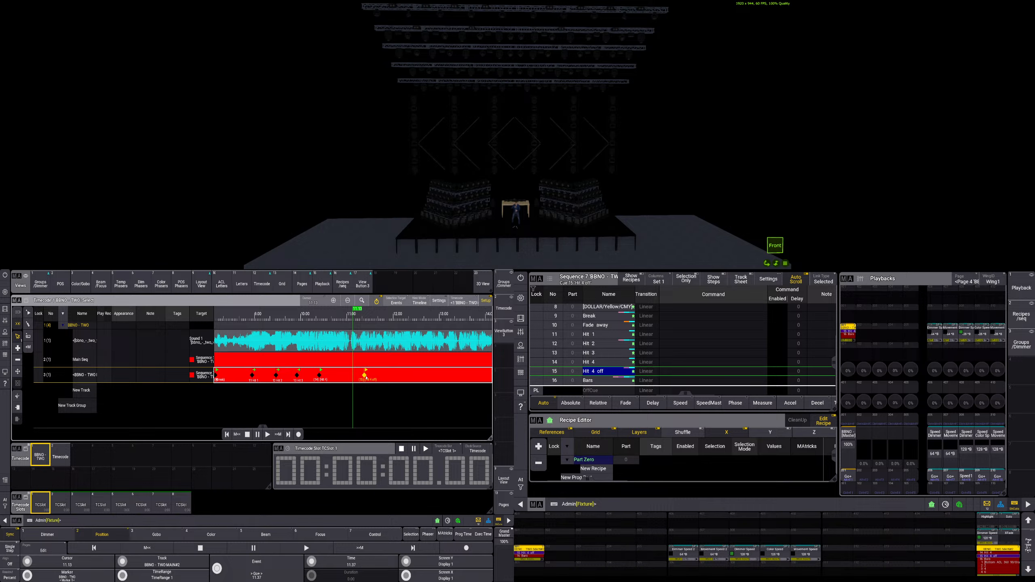
scroll(311, 564, "down", 4)
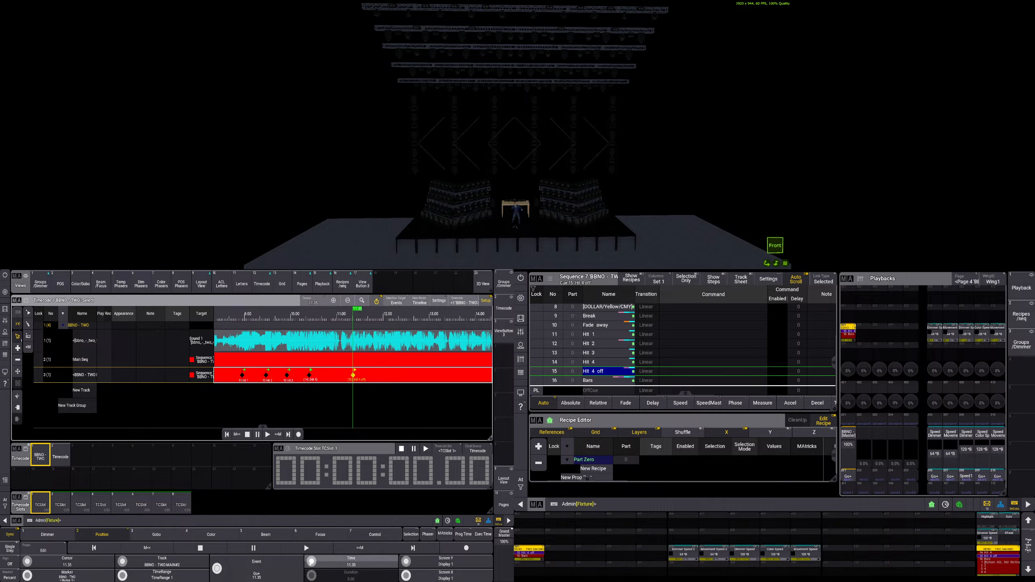
scroll(312, 562, "down", 4)
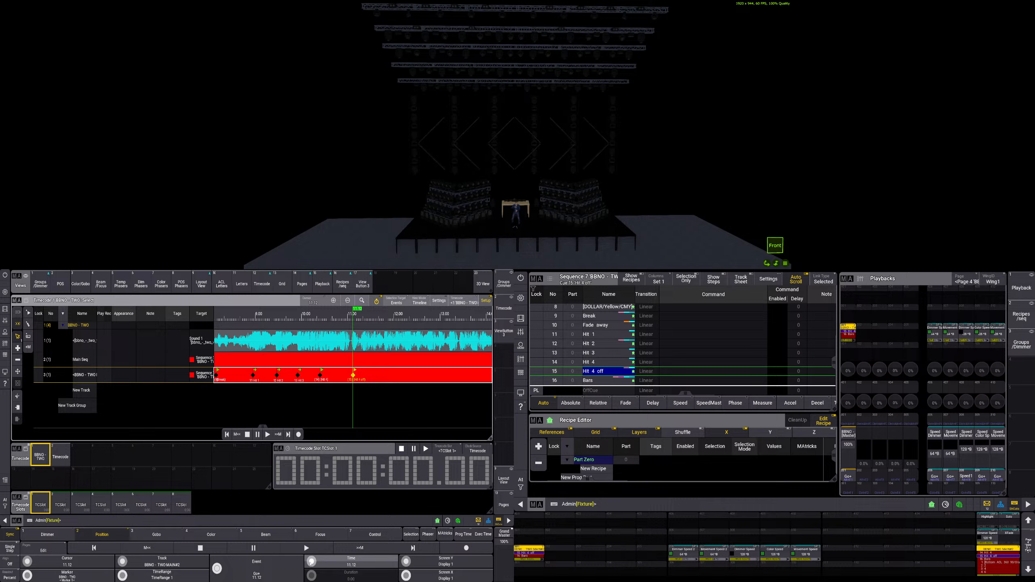
scroll(311, 563, "down", 4)
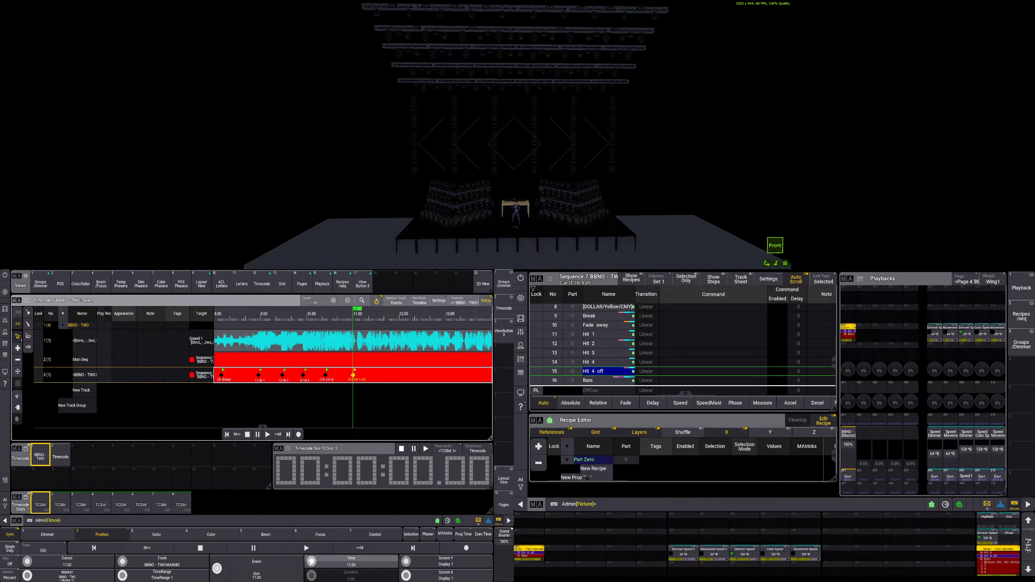
scroll(311, 563, "down", 2)
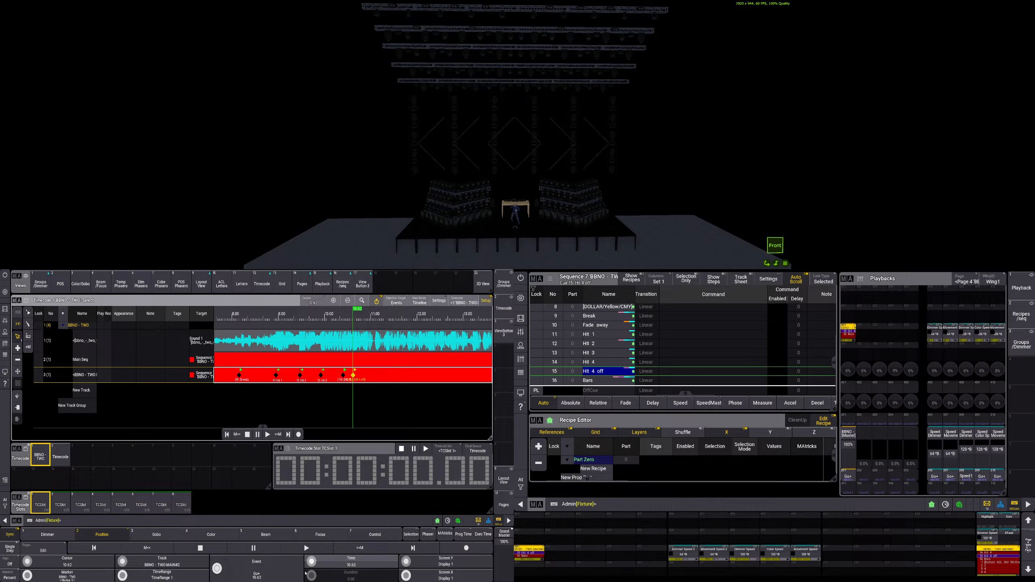
- Add an event for cue 16 "Bars" to the same timecode track and set its time to 11.10
left_click(18, 350)
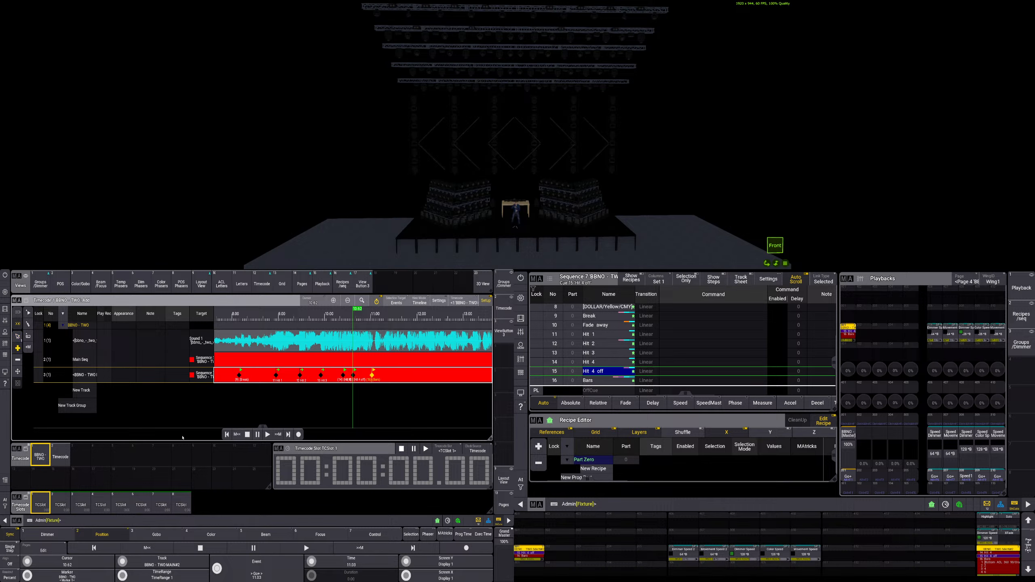
scroll(312, 563, "up", 7)
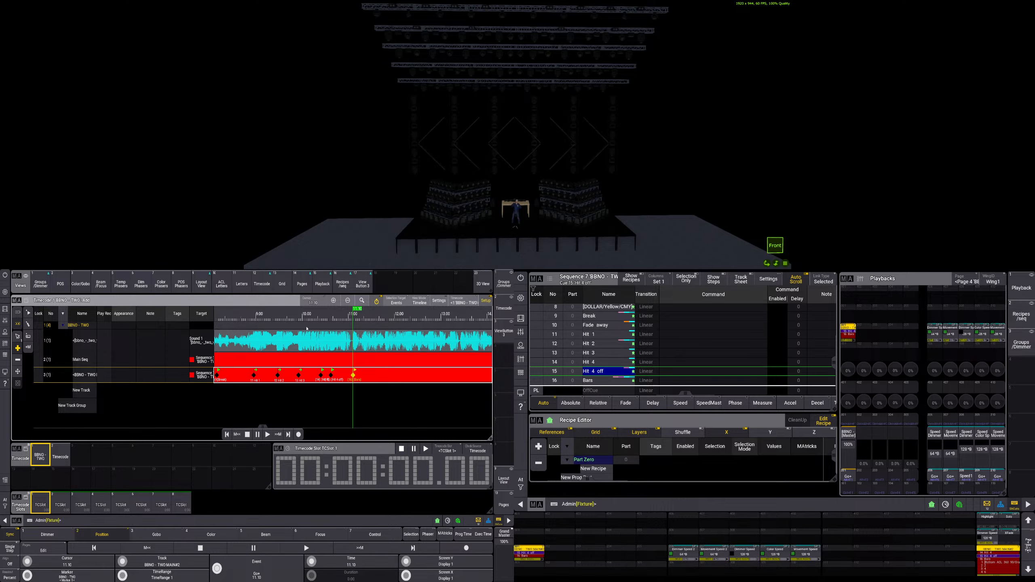
- Play the timecode from several points ahead of the new events to check the "Hit 4 off" and "Bars" cues
left_click(302, 318)
left_click(267, 434)
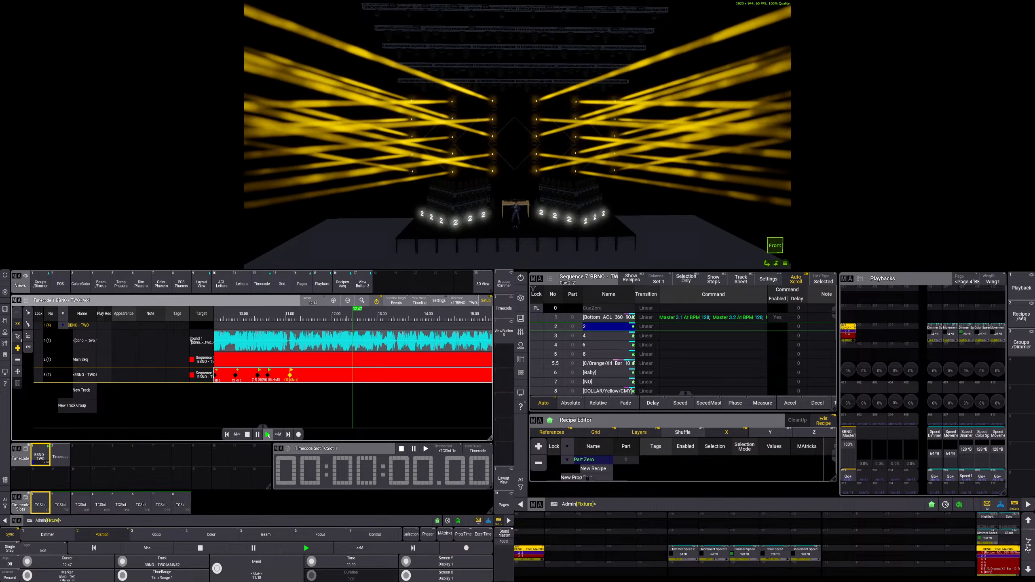
left_click(248, 435)
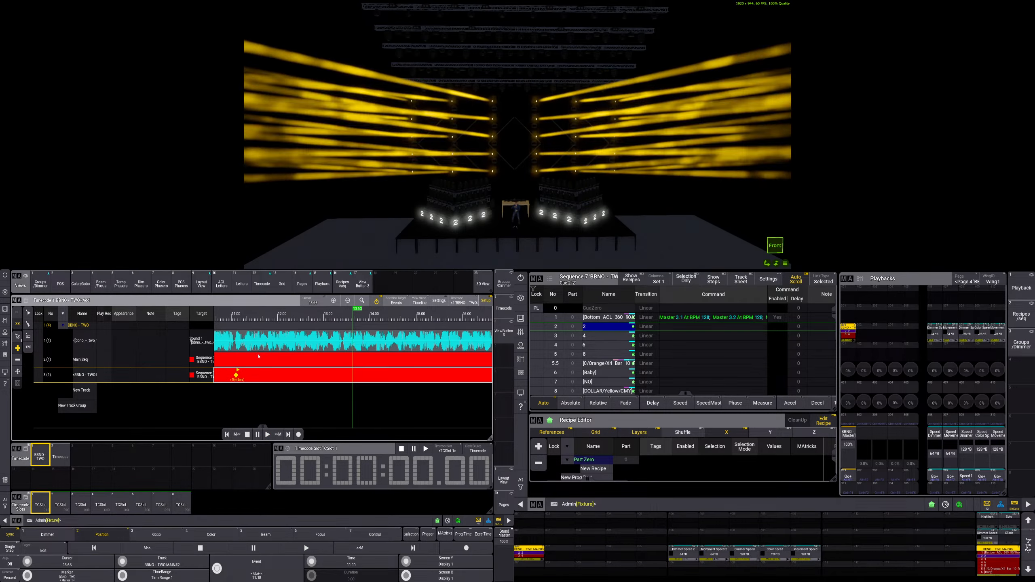
scroll(292, 315, "down", 3)
left_click(293, 315)
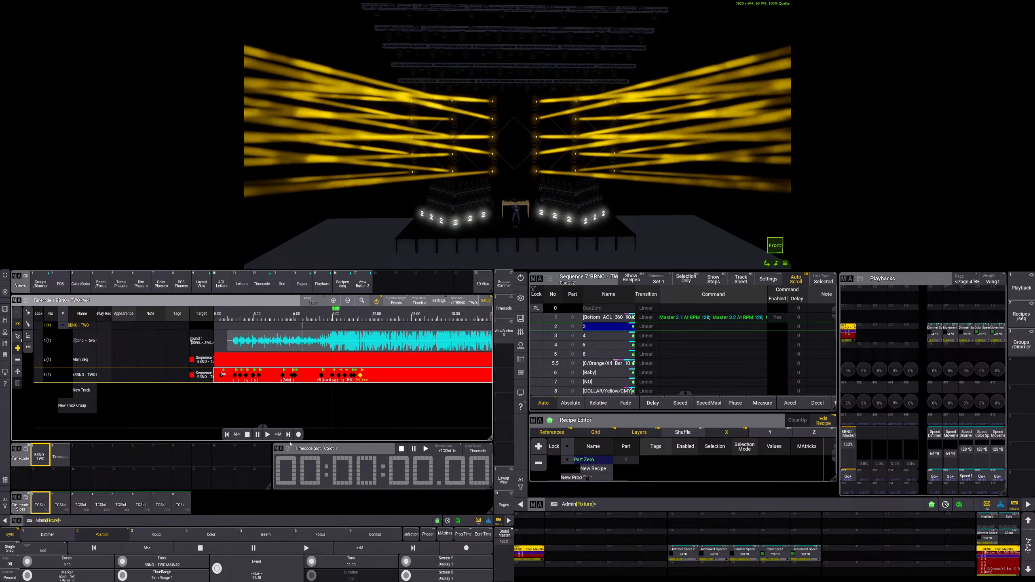
left_click(268, 435)
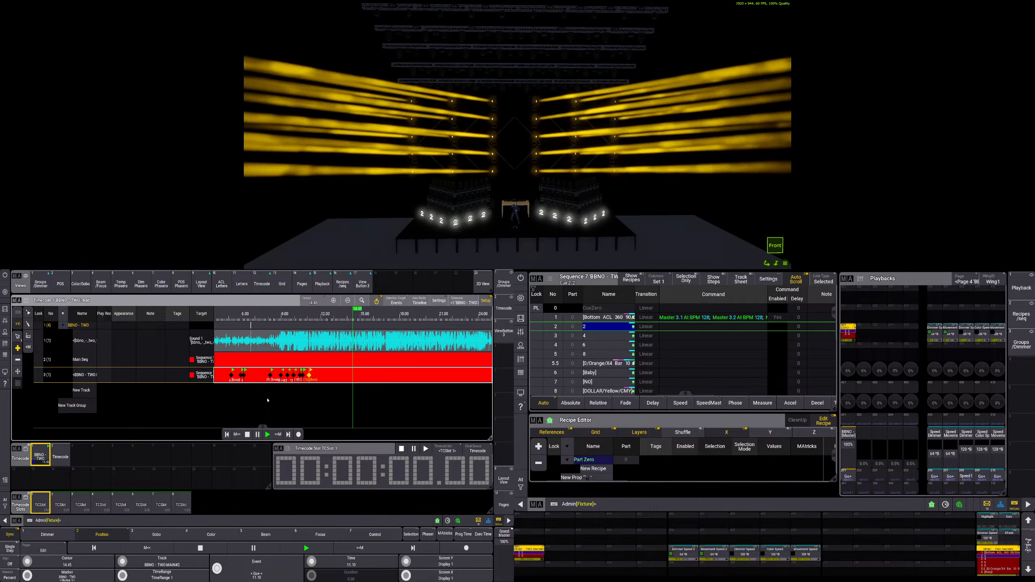
left_click(218, 320)
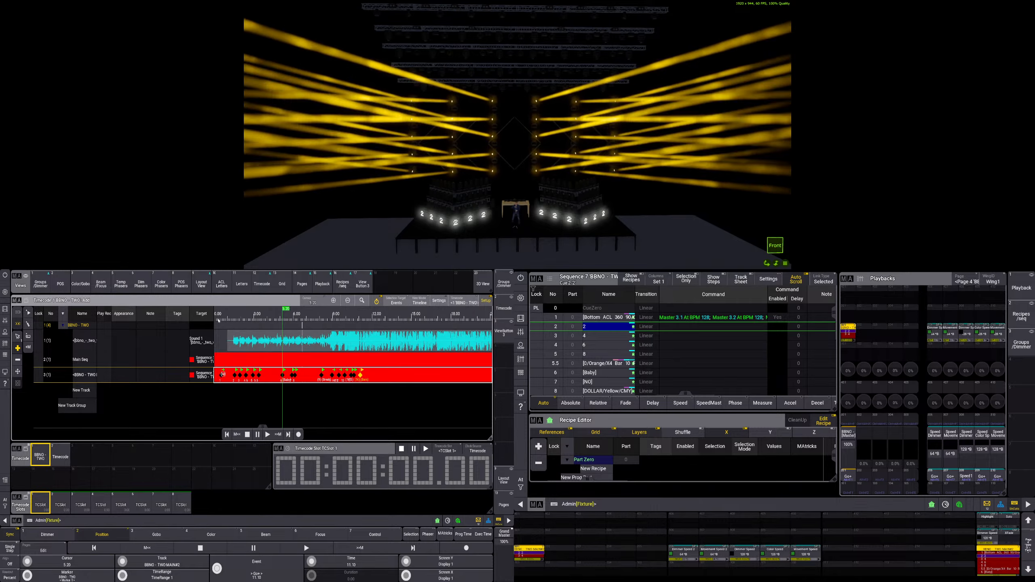
left_click(268, 434)
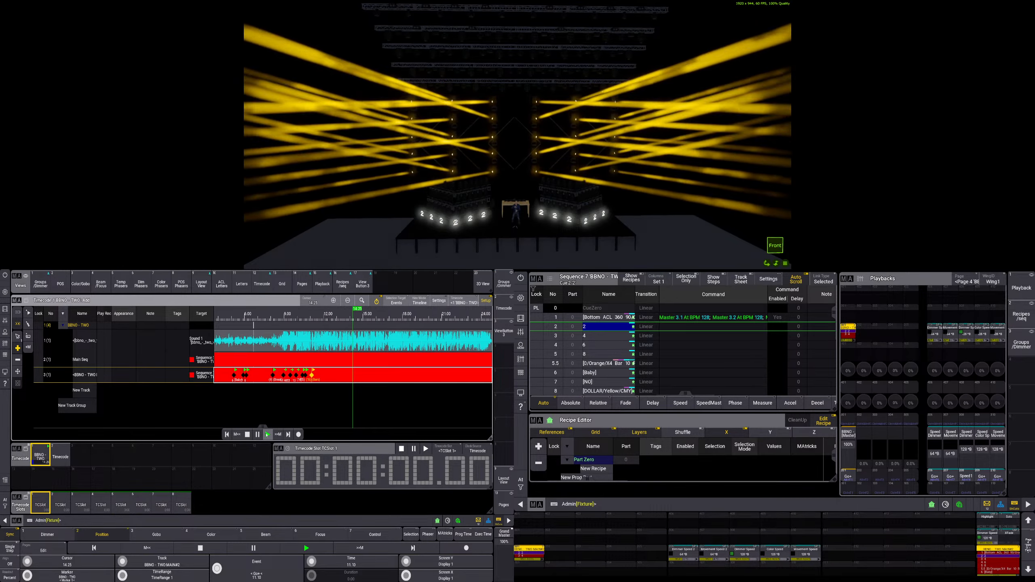
left_click(248, 434)
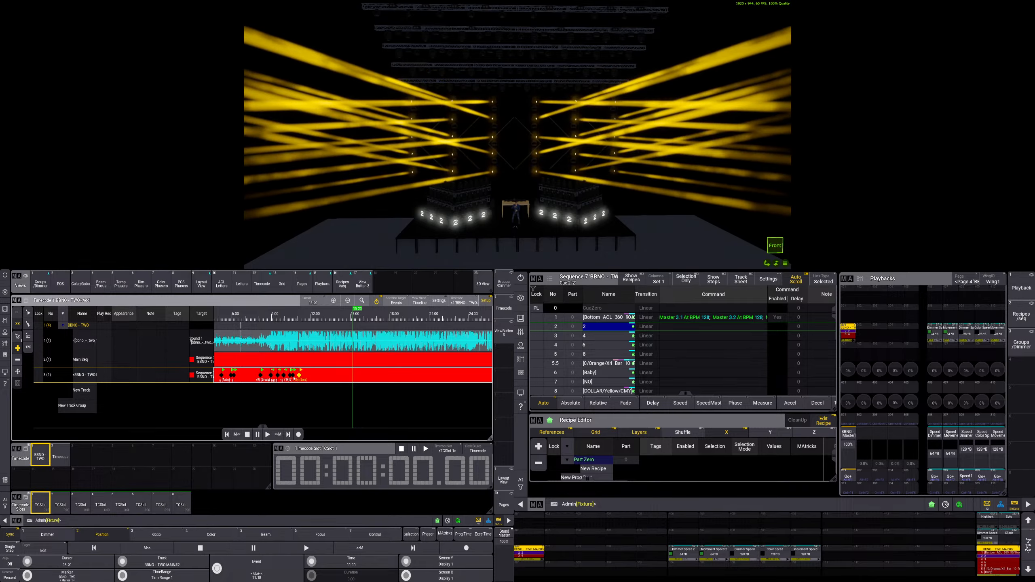
- Delete the surplus events at about 10.81 and 10.87 from the BBNO - TWO timecode track
left_click(295, 320)
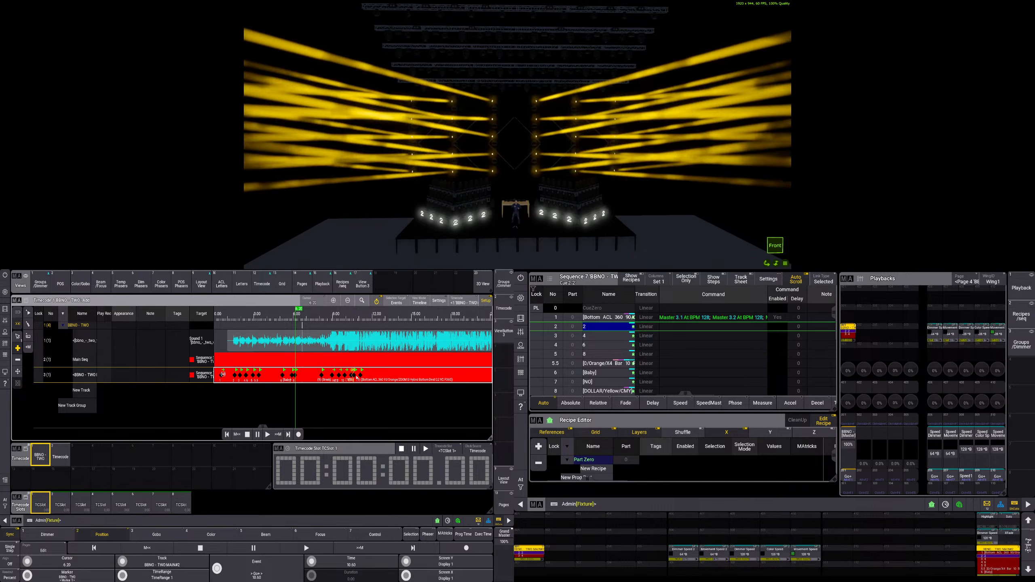
scroll(357, 374, "up", 5)
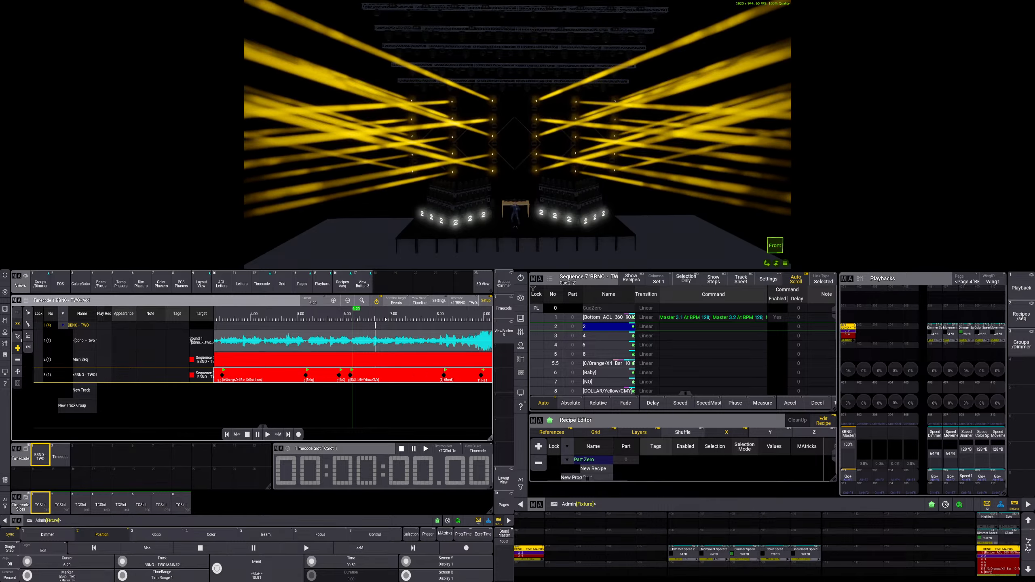
left_click_drag(385, 320, 344, 360)
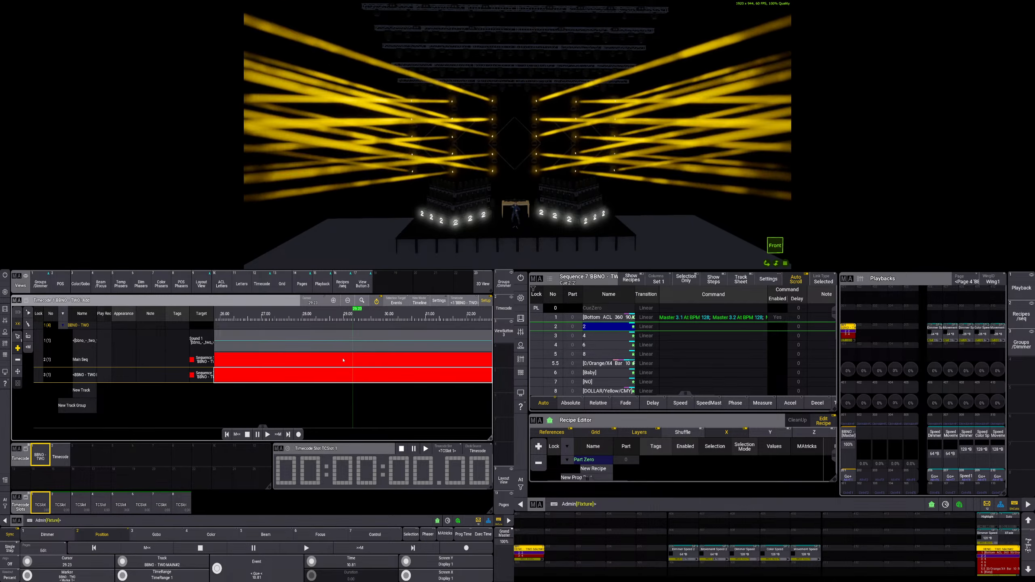
scroll(282, 322, "down", 5)
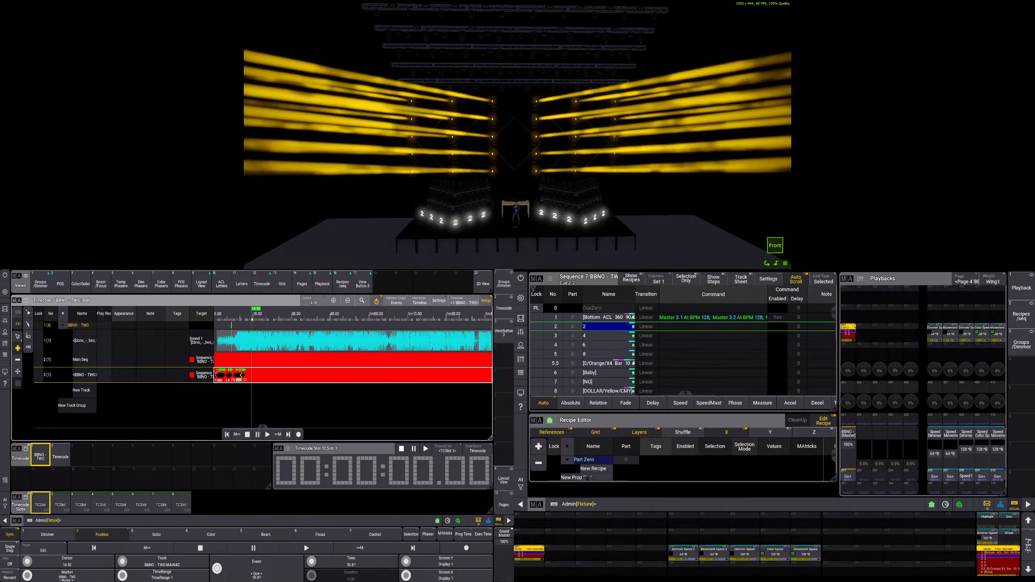
scroll(246, 373, "up", 5)
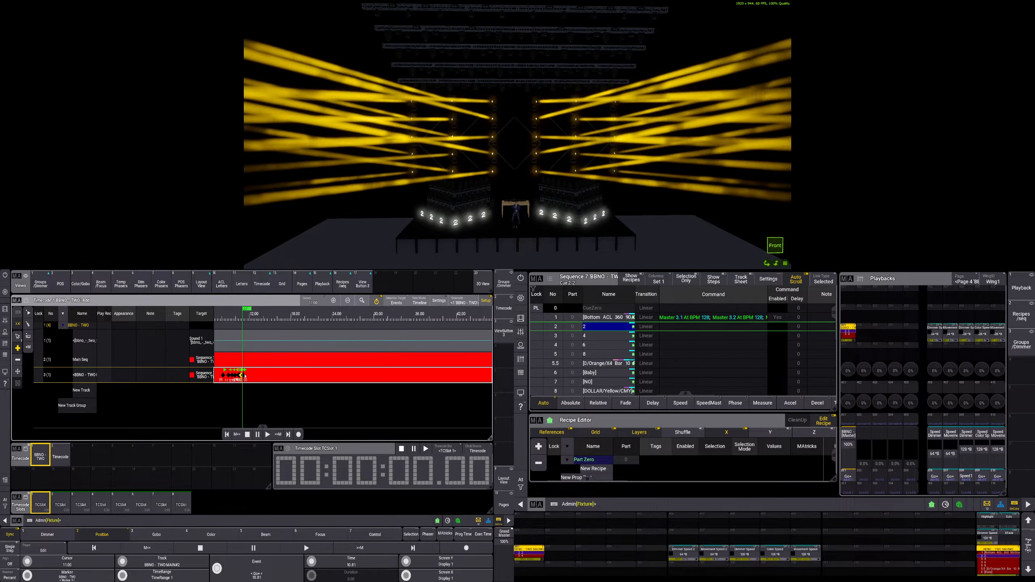
scroll(364, 378, "up", 5)
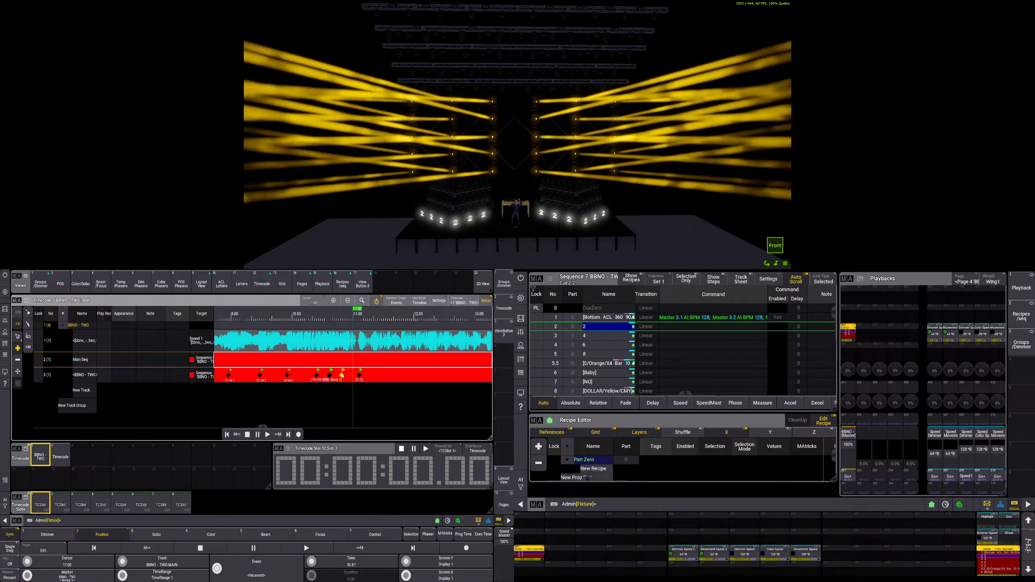
left_click(345, 375)
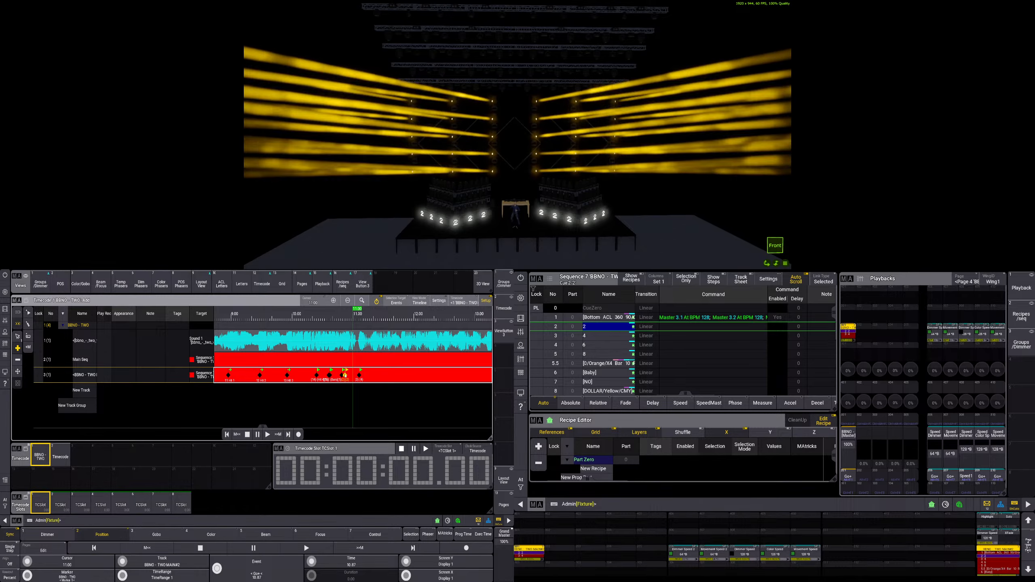
left_click(18, 337)
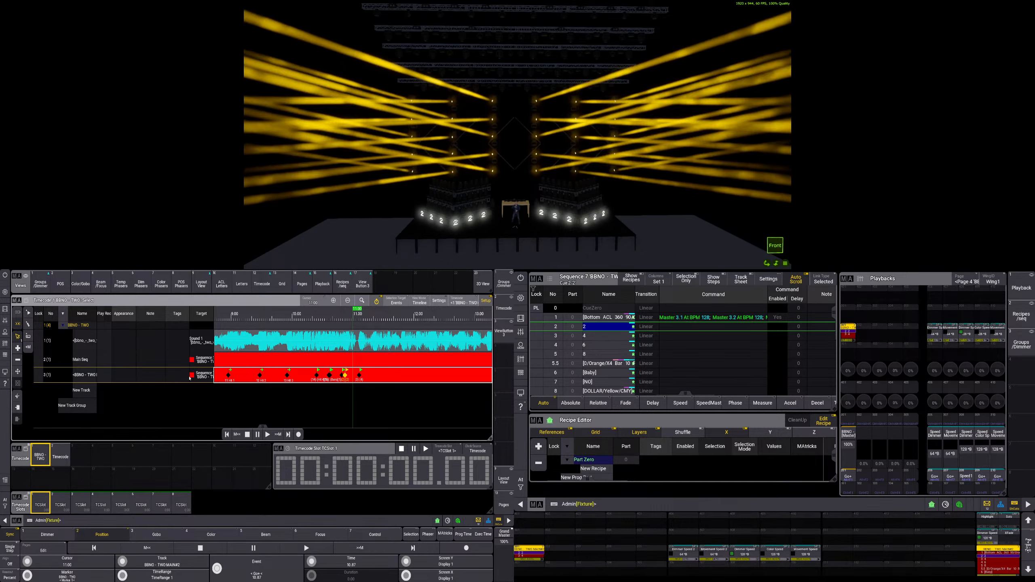
left_click(17, 359)
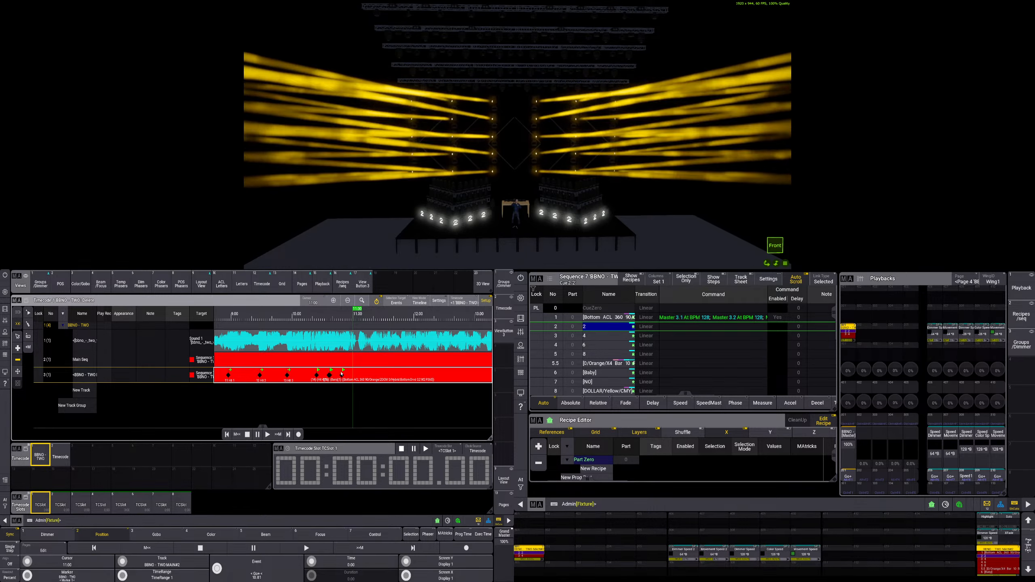
- Set the time of the "Bars" event on the BBNO - TWO timecode track to 11.12
left_click(17, 337)
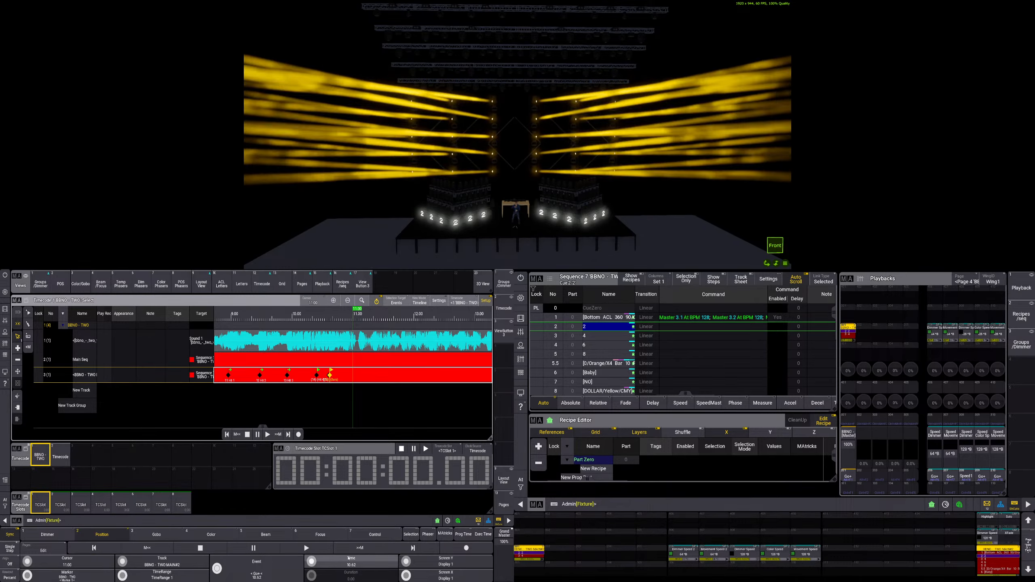
scroll(314, 564, "up", 4)
scroll(314, 565, "up", 3)
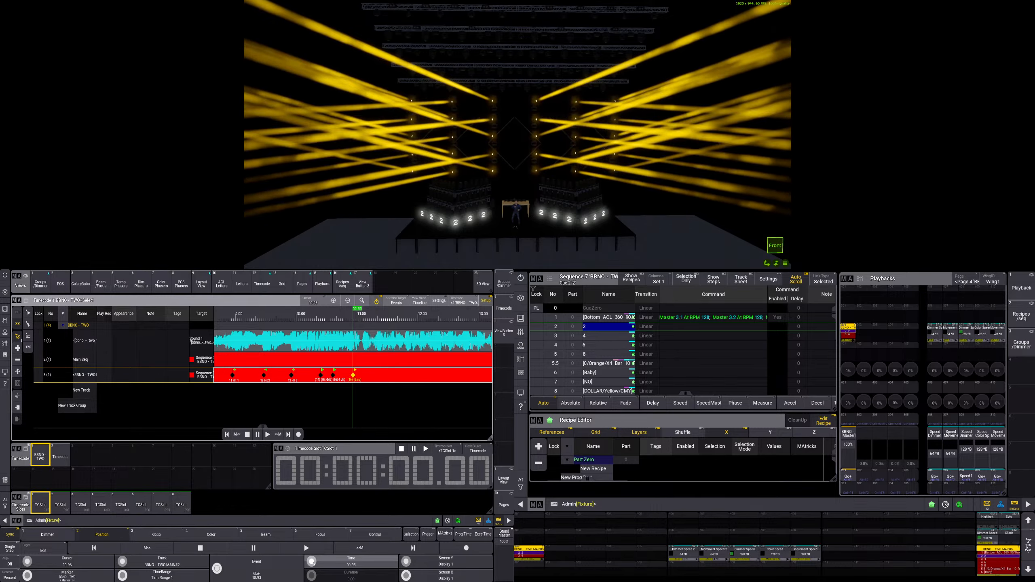
scroll(314, 564, "up", 1)
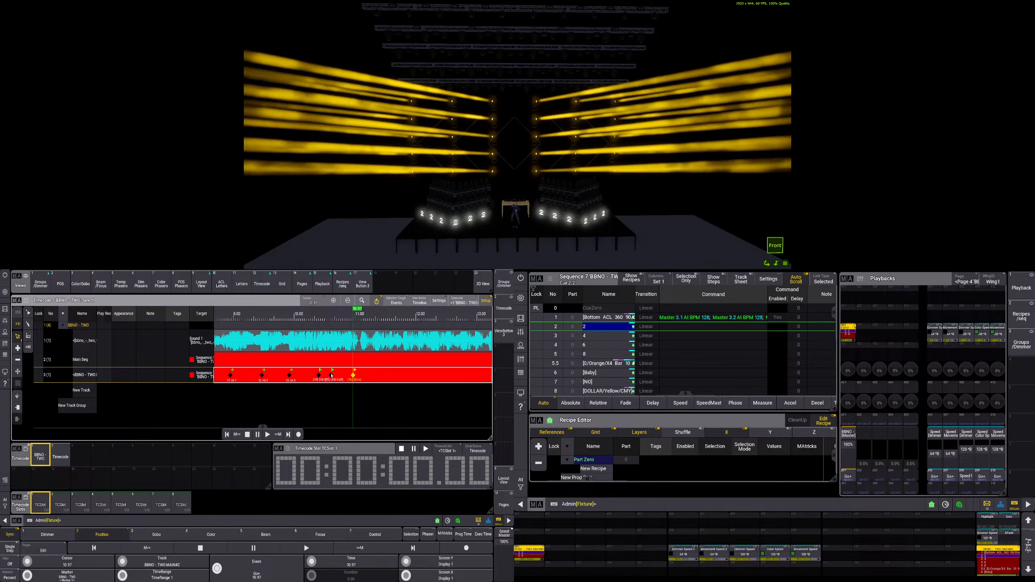
scroll(311, 565, "up", 4)
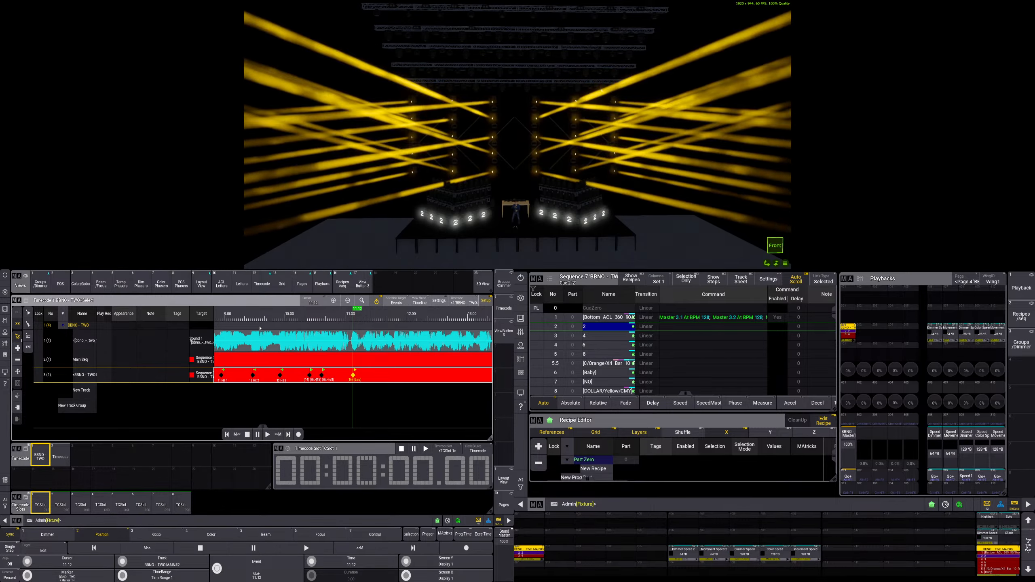
- Play the timecode from about the 9-second mark past the "Bars" event, stop it and return to just before that event
left_click(233, 314)
left_click(268, 434)
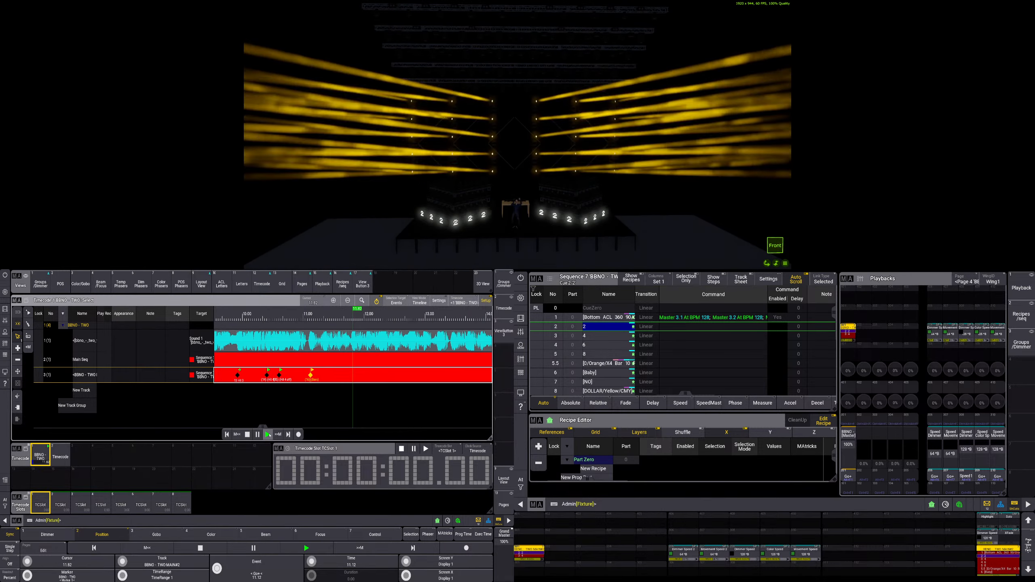
left_click(248, 435)
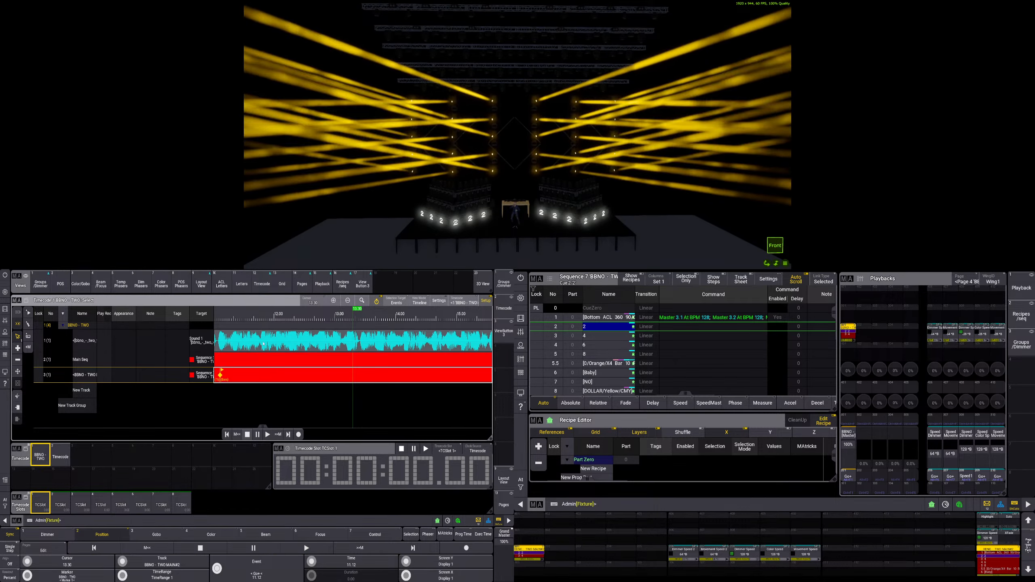
left_click(218, 314)
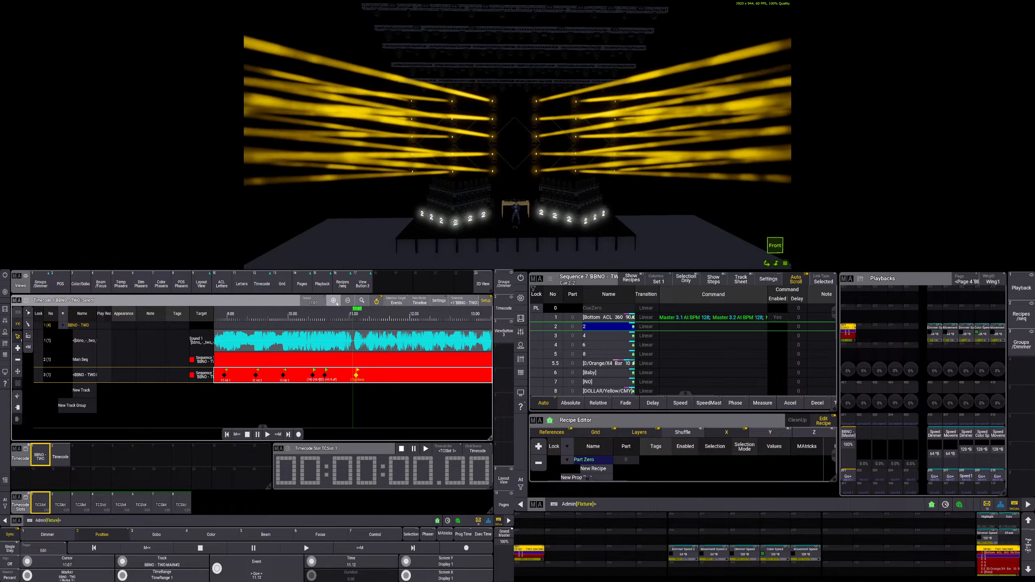
- Select the event at 10.63, play the timecode from its beginning through the "Bars" event and stop it
left_click(325, 375)
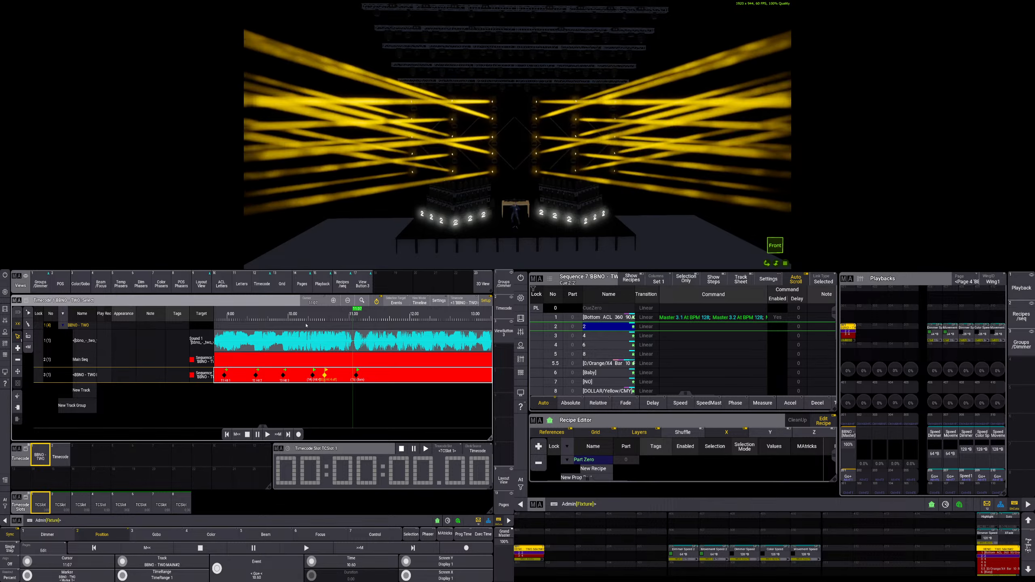
left_click(238, 435)
left_click(226, 435)
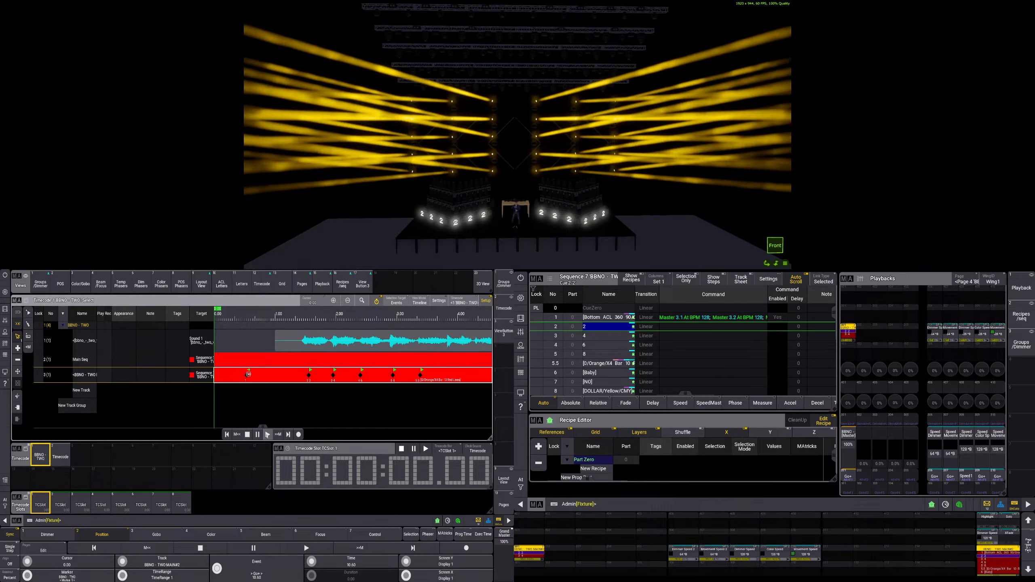
left_click(267, 434)
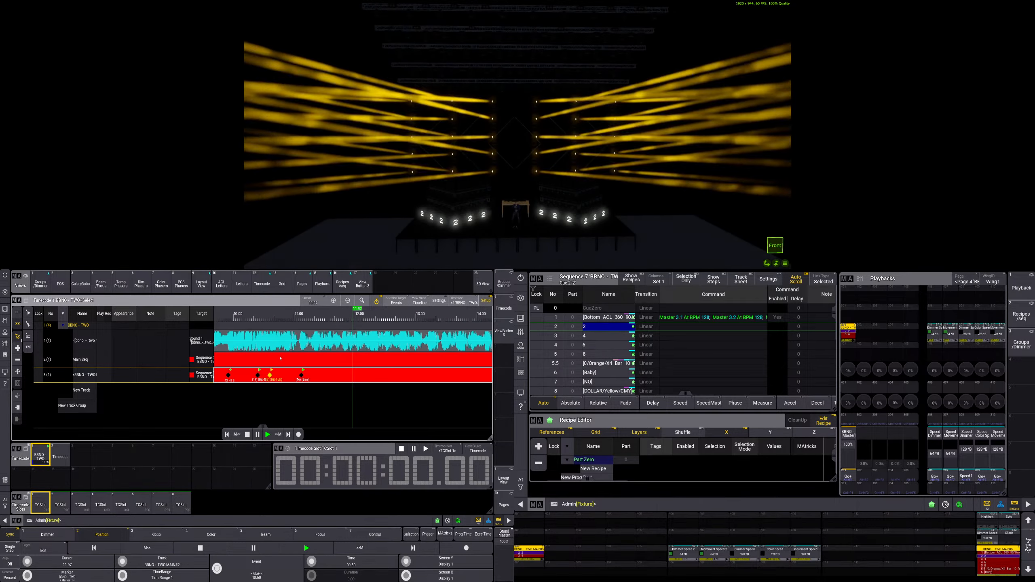
left_click(248, 434)
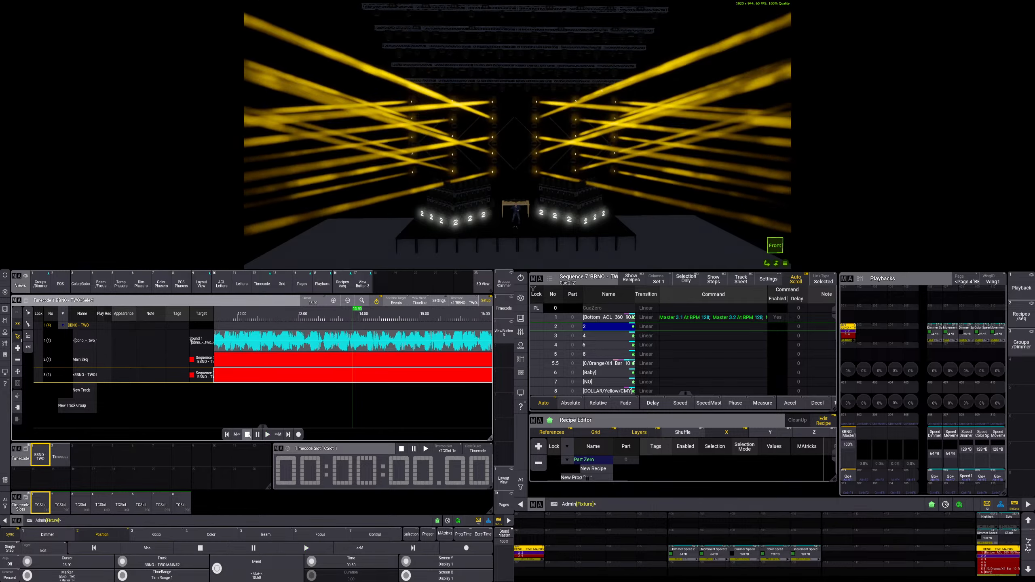
- Change the token of the timecode event at 11.12 from Go+ to Goto, targeting the "Bars" cue
scroll(312, 320, "down", 3)
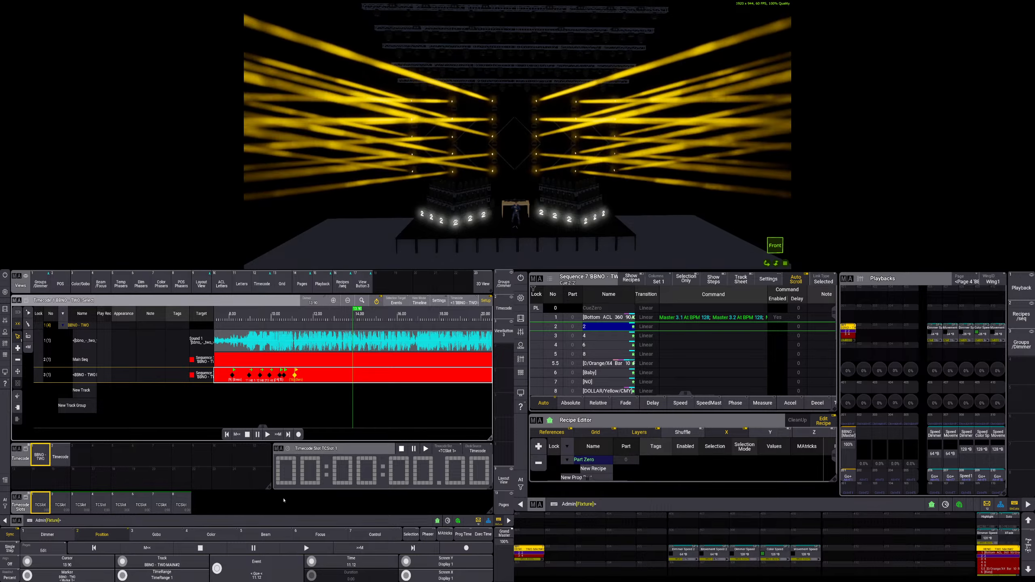
left_click(260, 574)
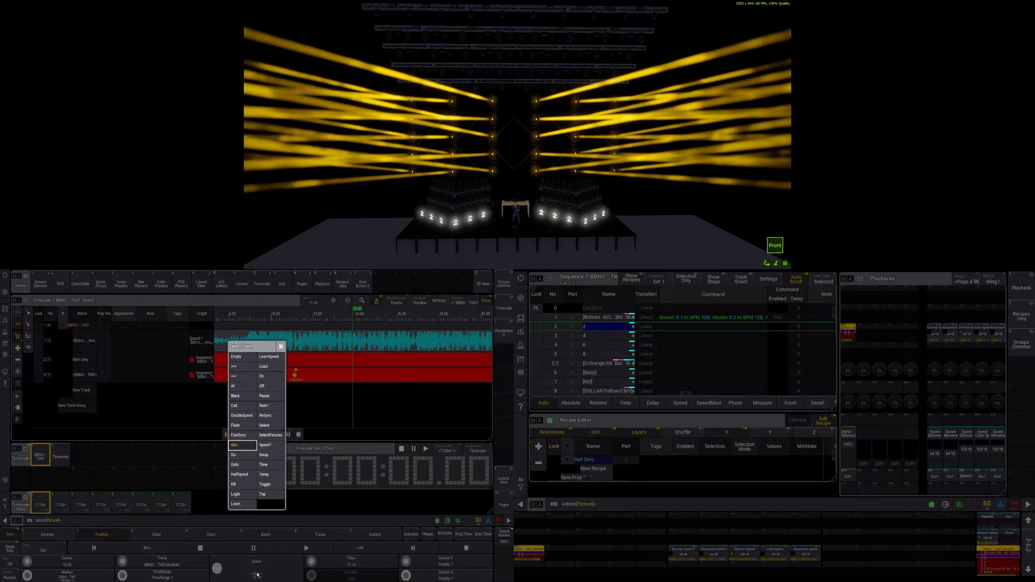
left_click(235, 466)
left_click(42, 453)
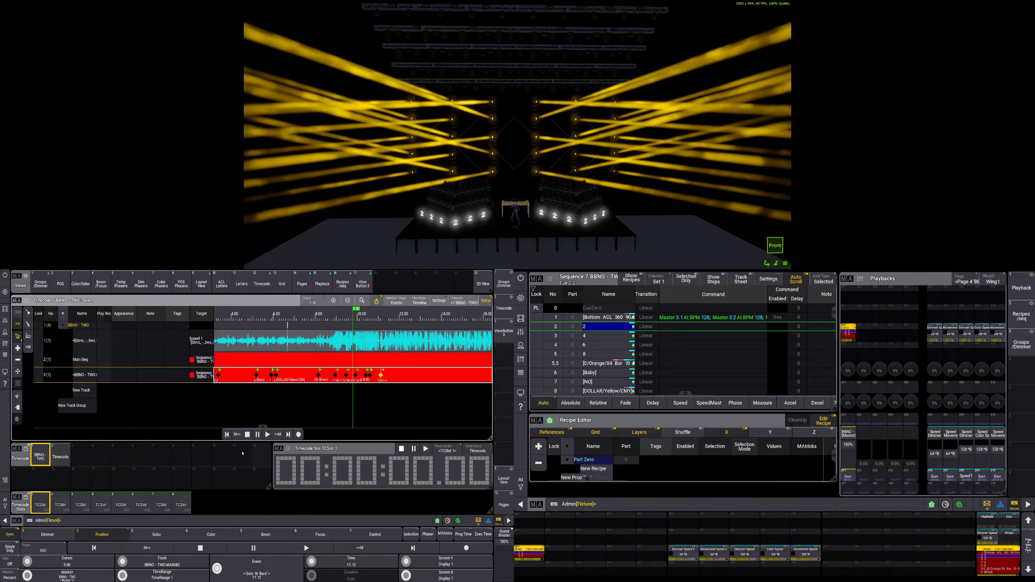
- Play the timecode from about 9.8 seconds, replay it from the beginning through the "Bars" cue and stop it
left_click(268, 435)
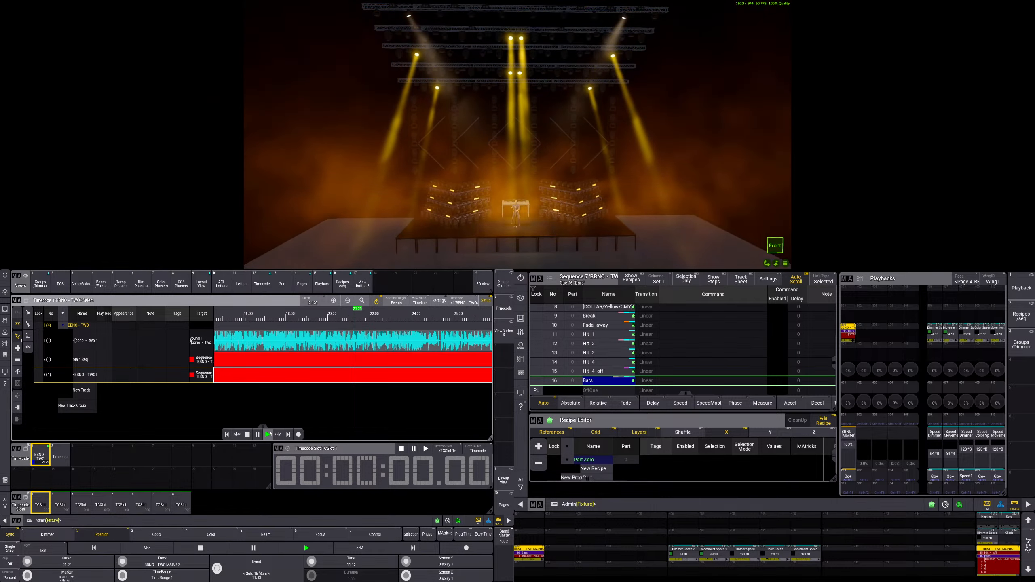
left_click(226, 435)
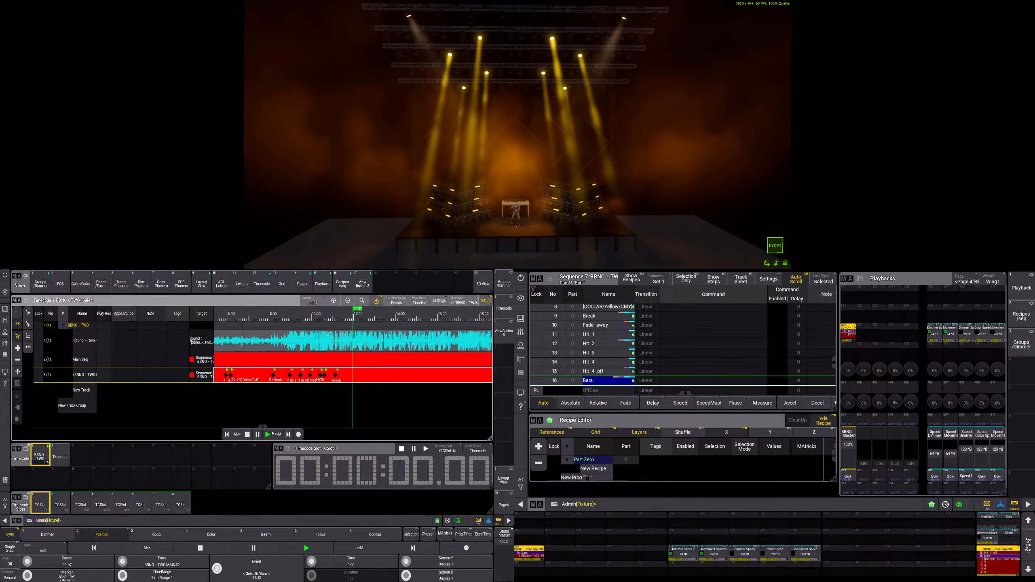
left_click(247, 434)
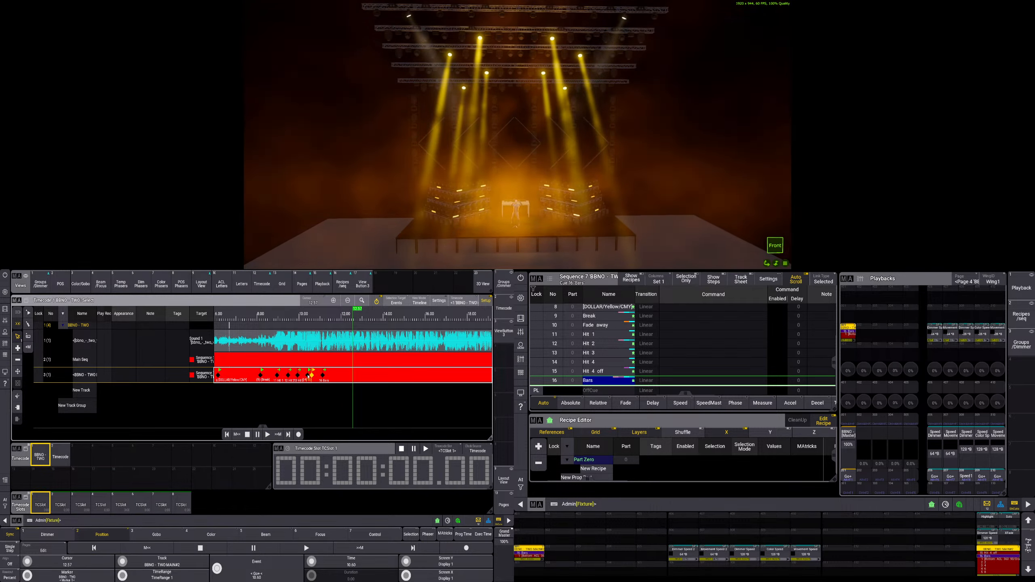
- Move the playback position back to 7.00 and play the timecode to check the break, hit and "Bars" cues
left_click(316, 320)
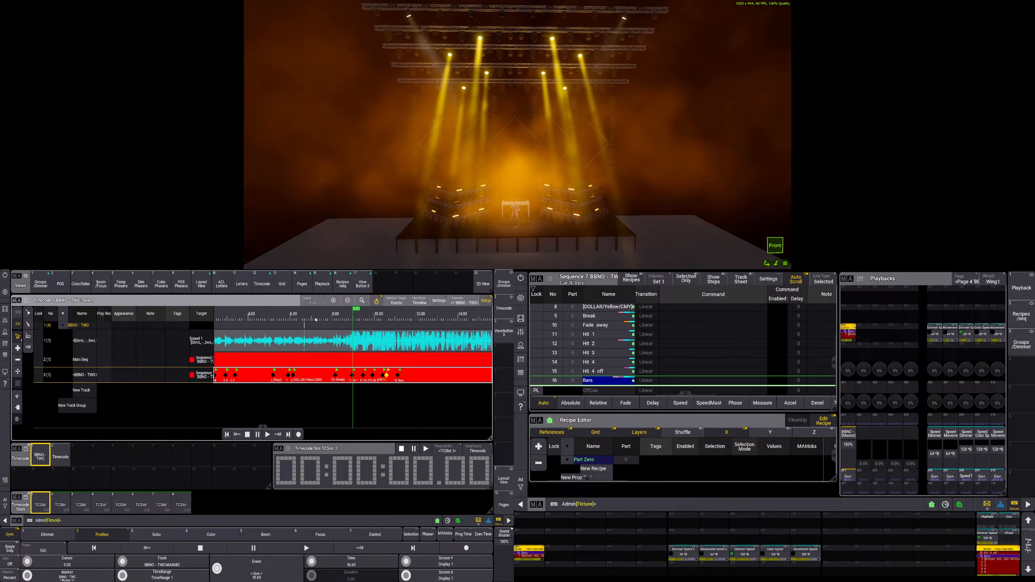
left_click(334, 301)
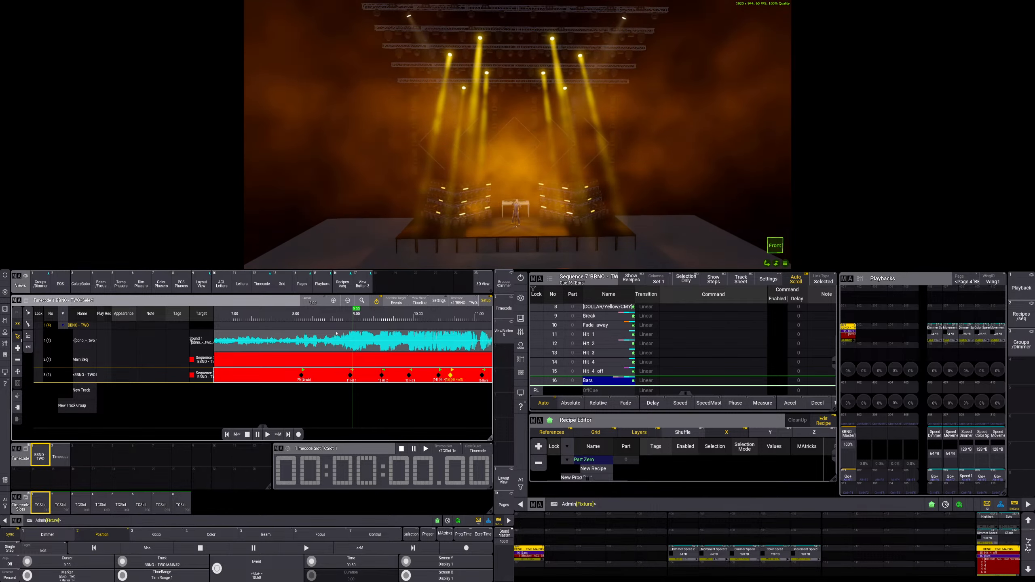
scroll(296, 317, "up", 2)
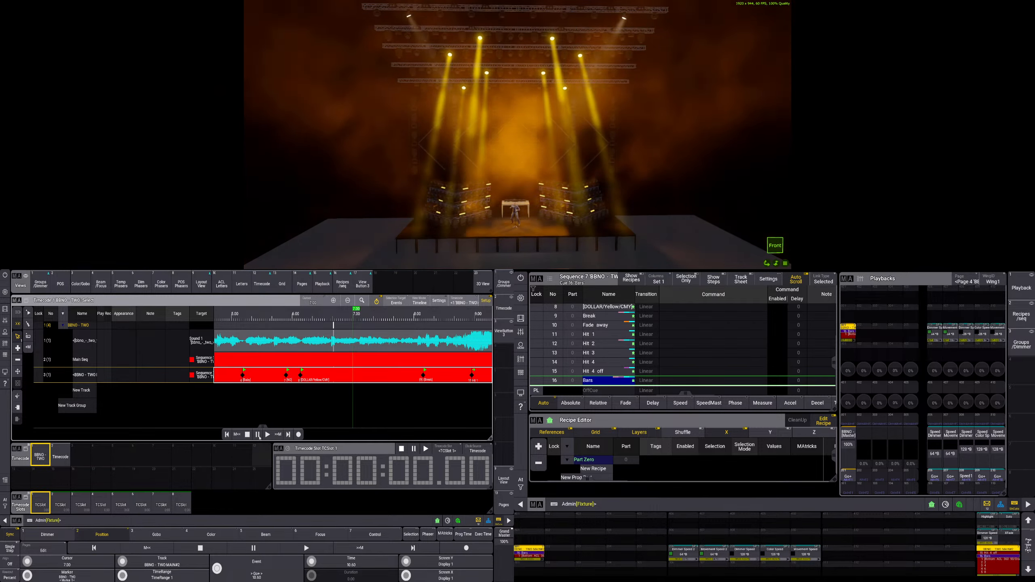
left_click(266, 434)
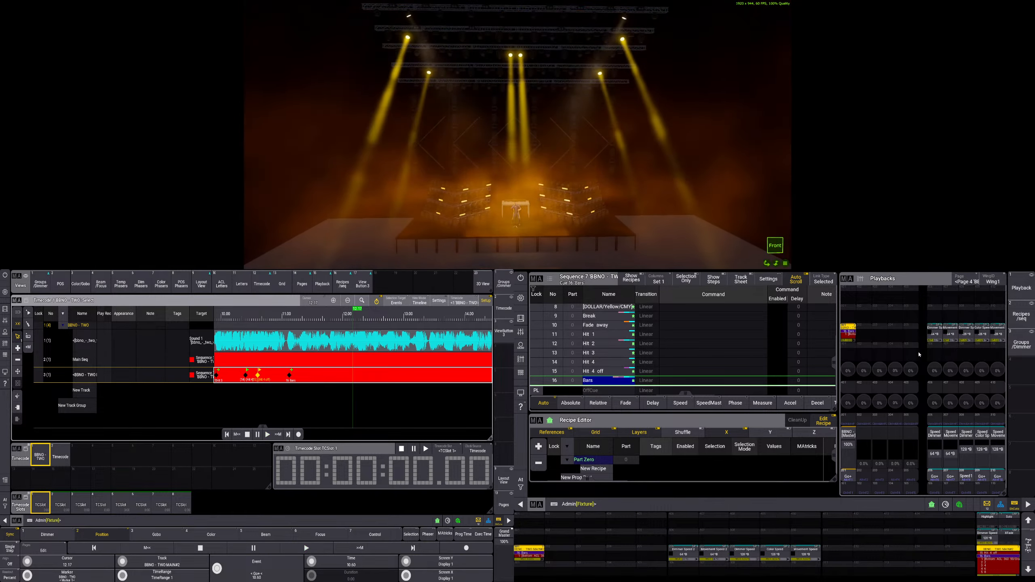
- Examine the trigger, duration and fade times of cues 5.5 to 14 in the BBNO - TWO sequence
scroll(835, 365, "up", 3)
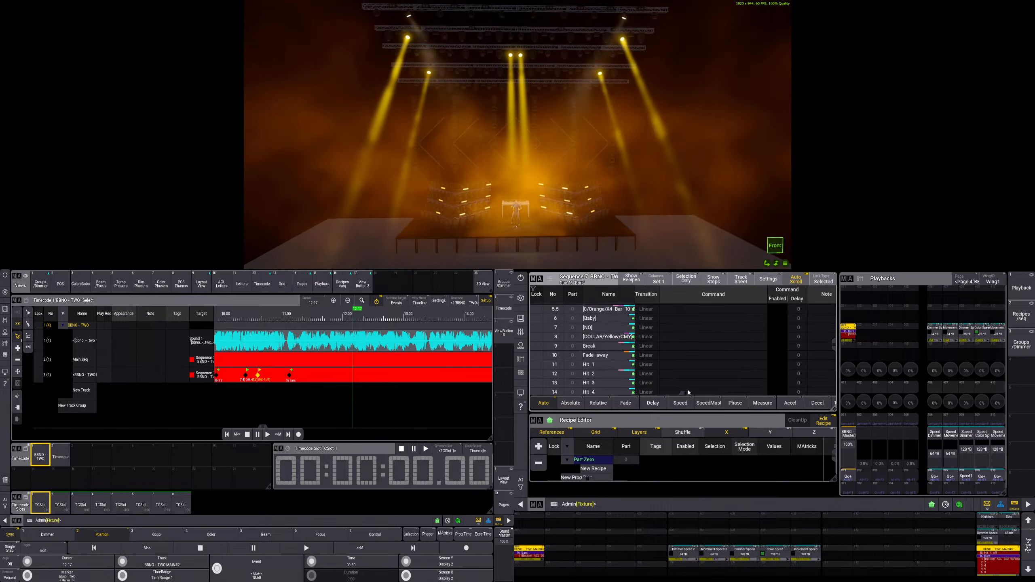
left_click_drag(680, 394, 551, 385)
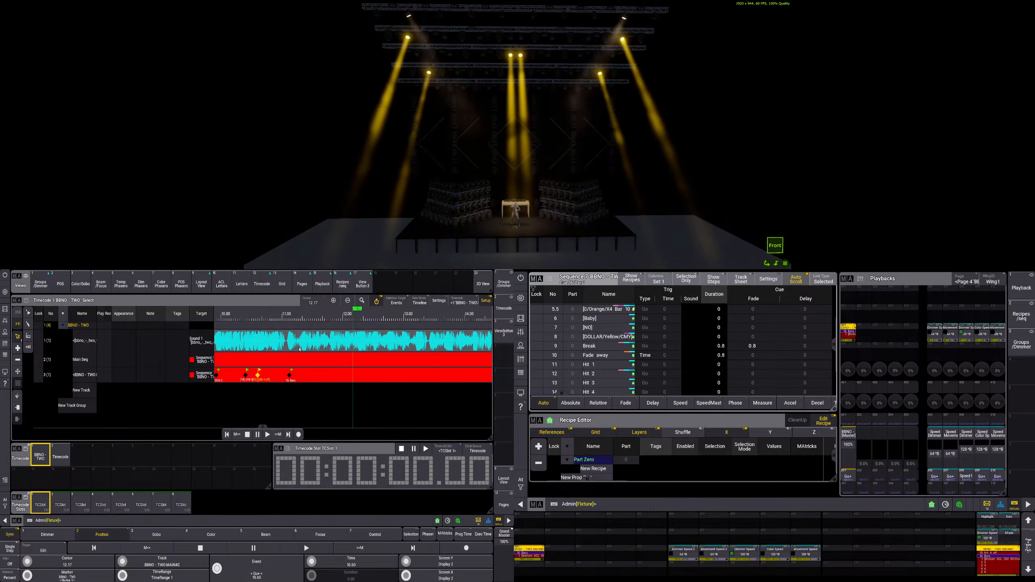
- Scrub through the timecode track from the opening events to the hit and "Bars" events around 11 seconds
left_click(262, 428)
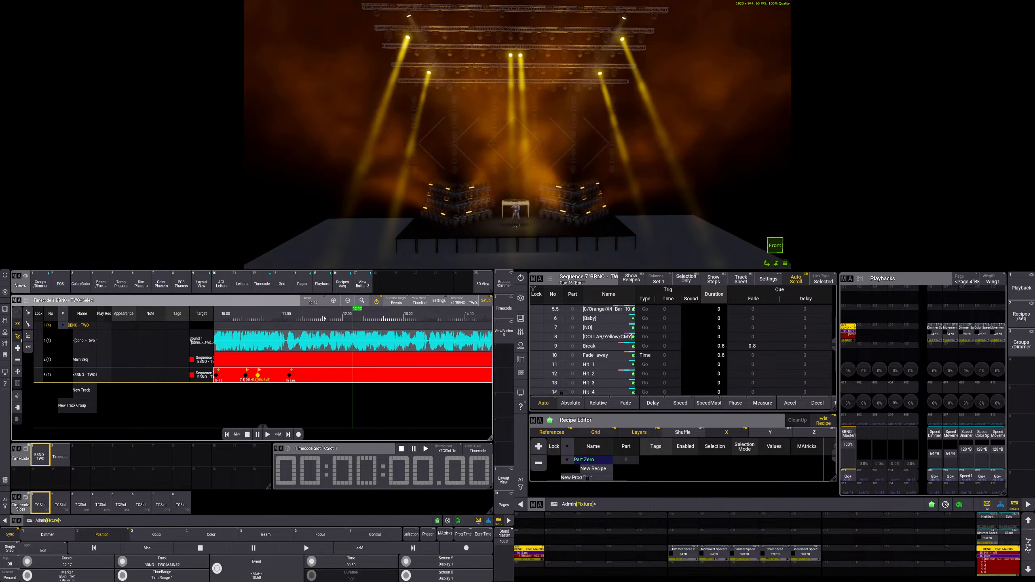
left_click_drag(325, 318, 300, 321)
scroll(300, 321, "up", 5)
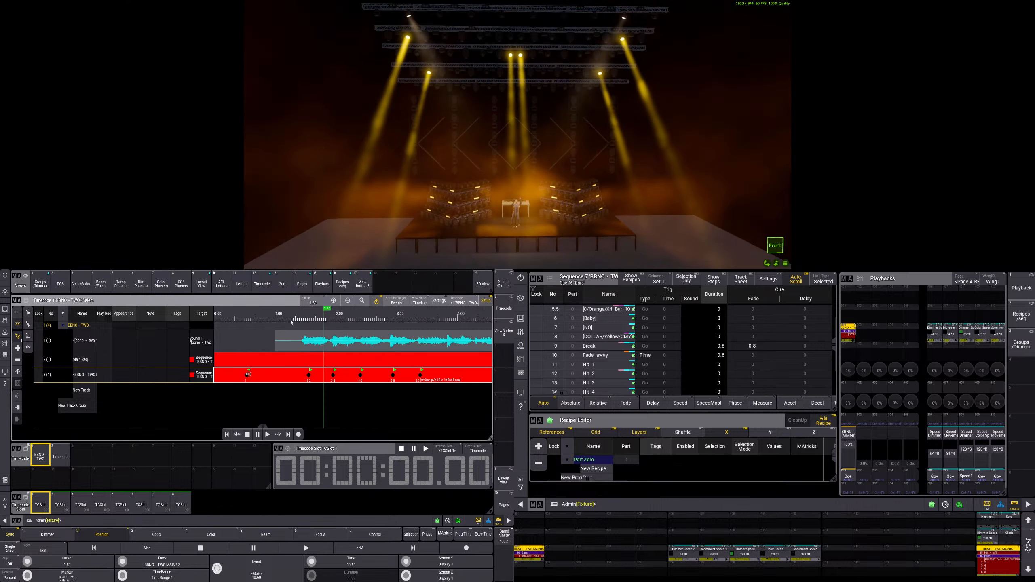
scroll(27, 562, "up", 2)
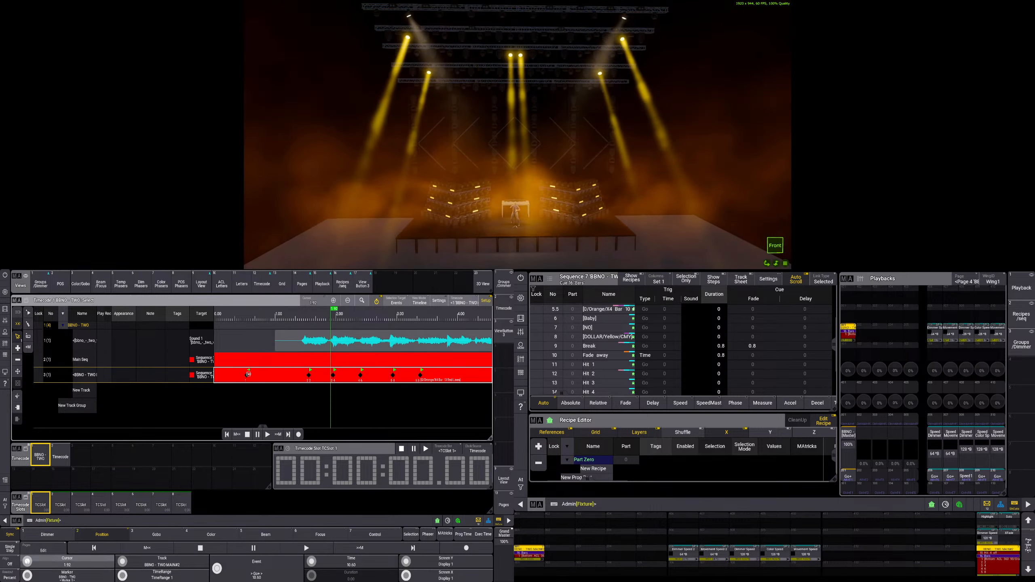
scroll(371, 321, "down", 6)
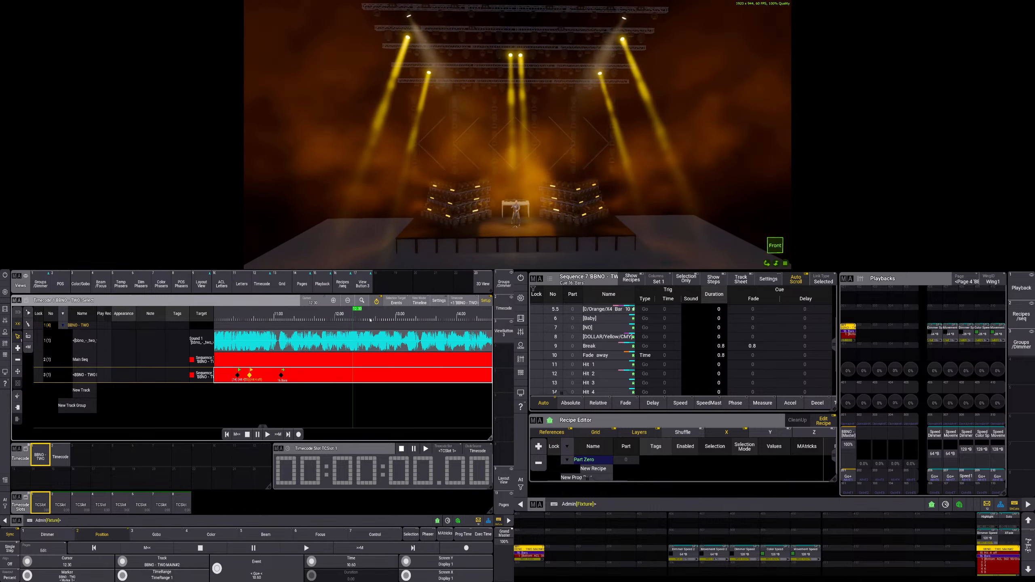
scroll(27, 562, "down", 5)
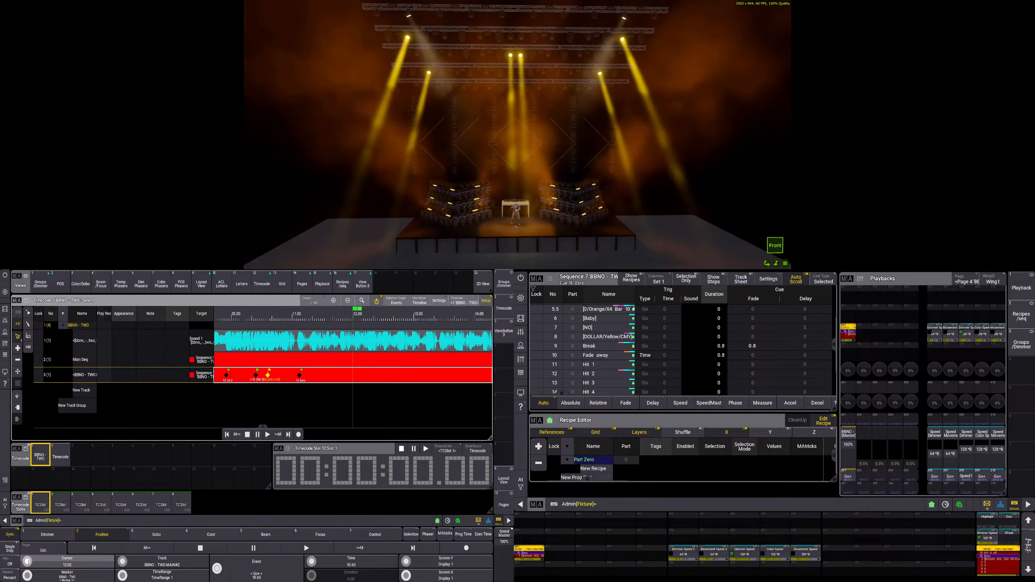
scroll(27, 562, "down", 6)
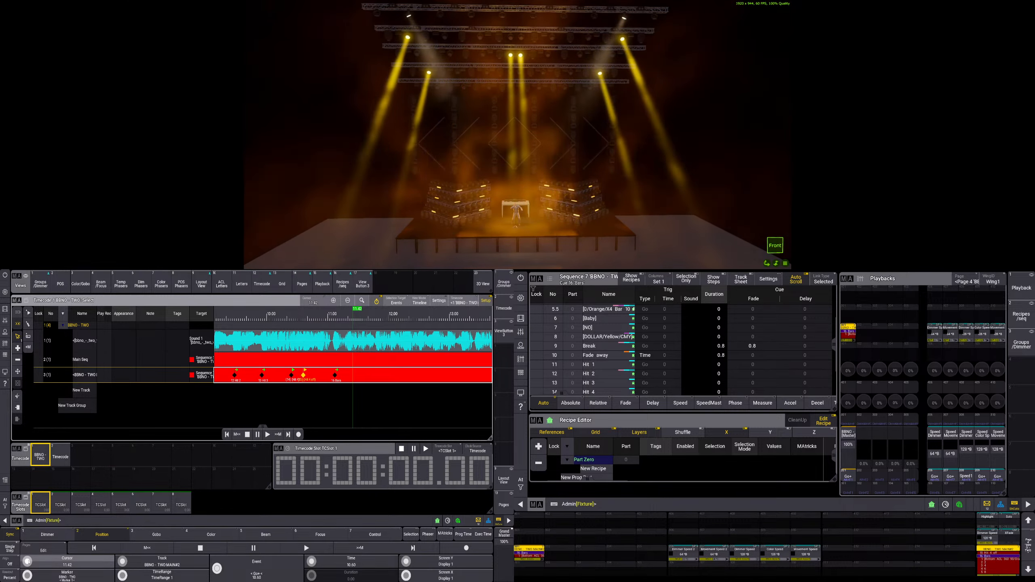
scroll(27, 562, "down", 3)
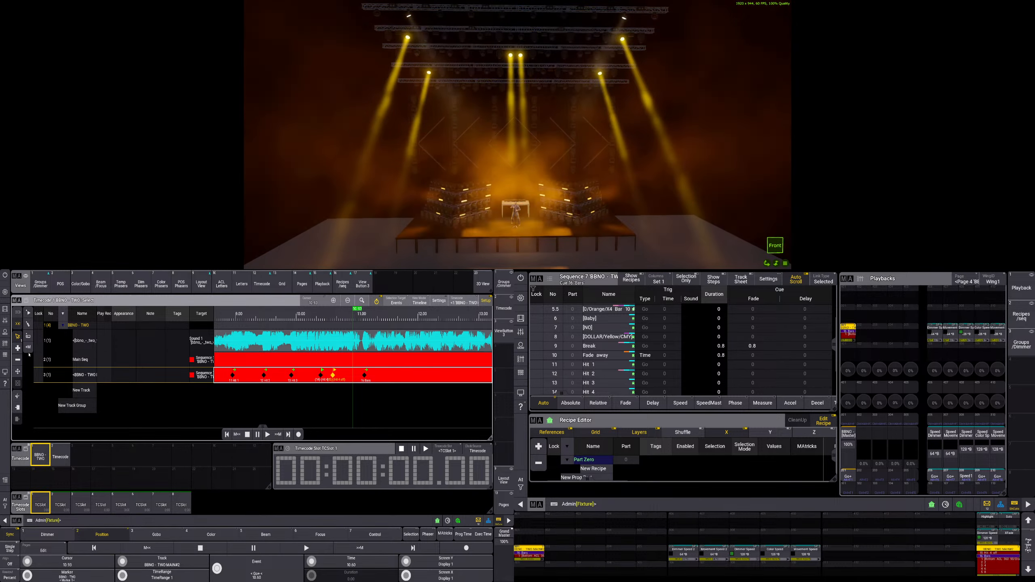
- Change the timecode events at 10.60 and 10.40 from Go+ to Goto, targeting the "Hit 4 off" and "Hit 4" cues respectively
left_click(260, 572)
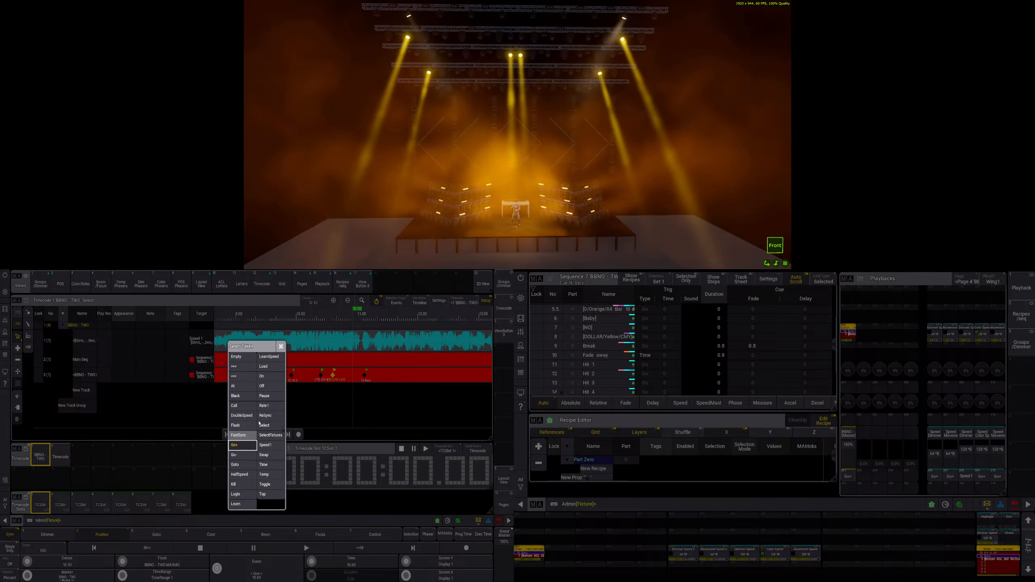
left_click(240, 465)
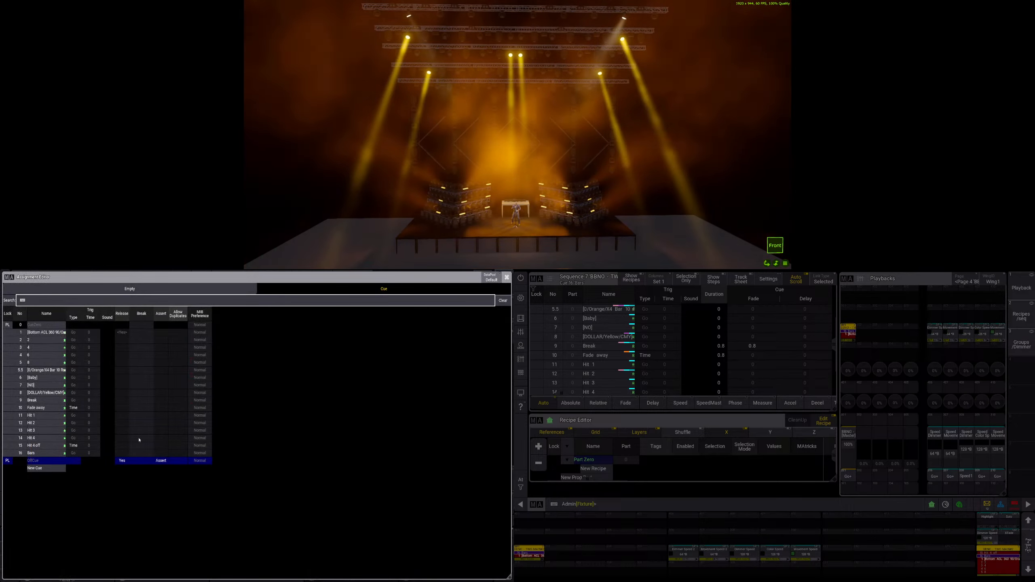
left_click(45, 447)
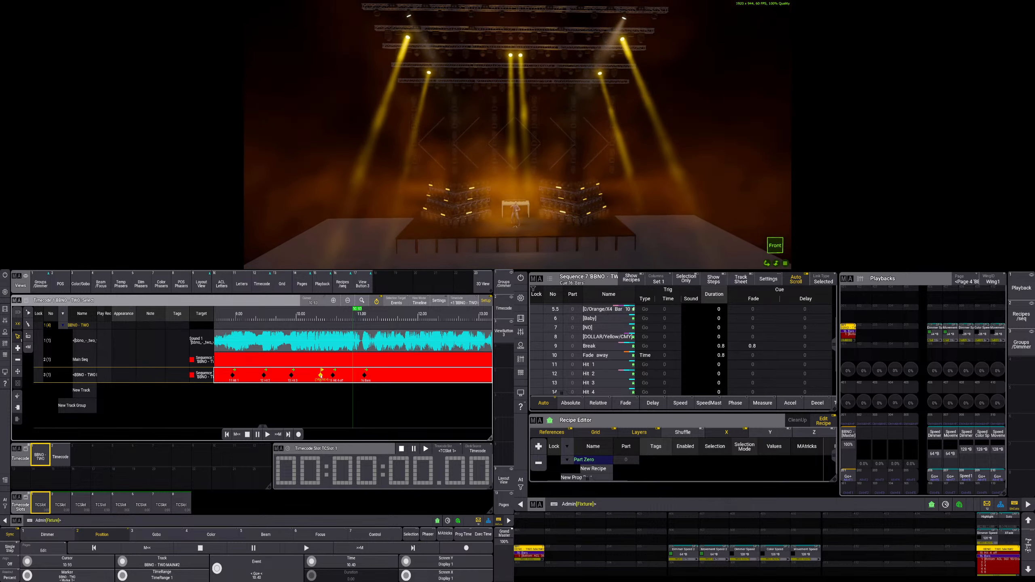
left_click(256, 567)
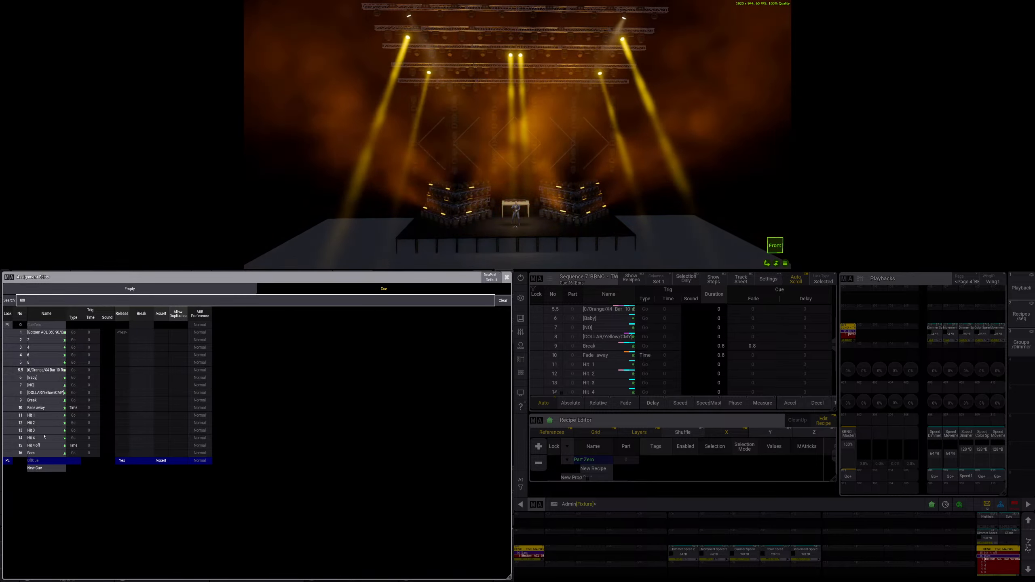
left_click(43, 439)
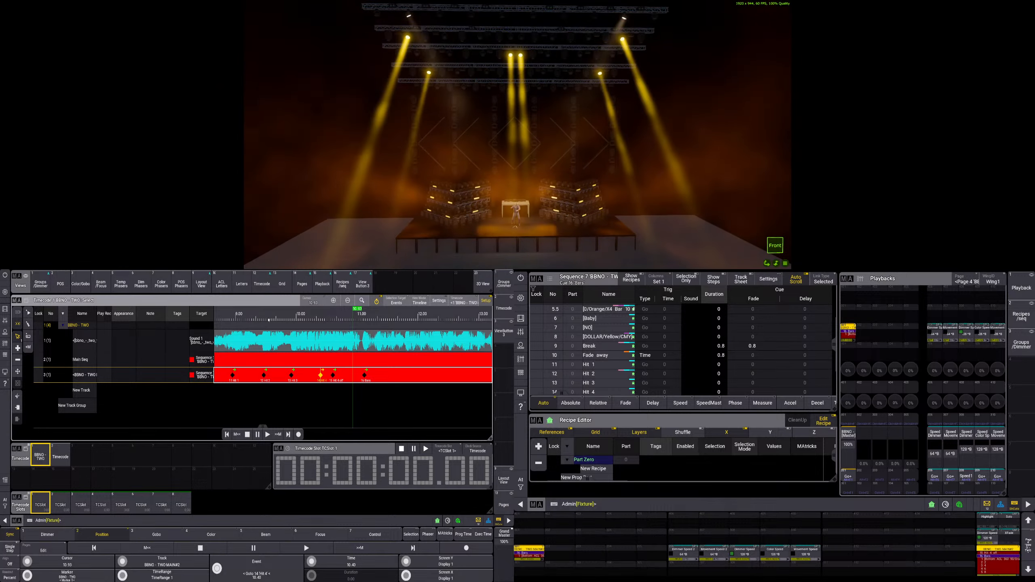
- Move the "Bars" timecode event to 11.22
left_click(270, 319)
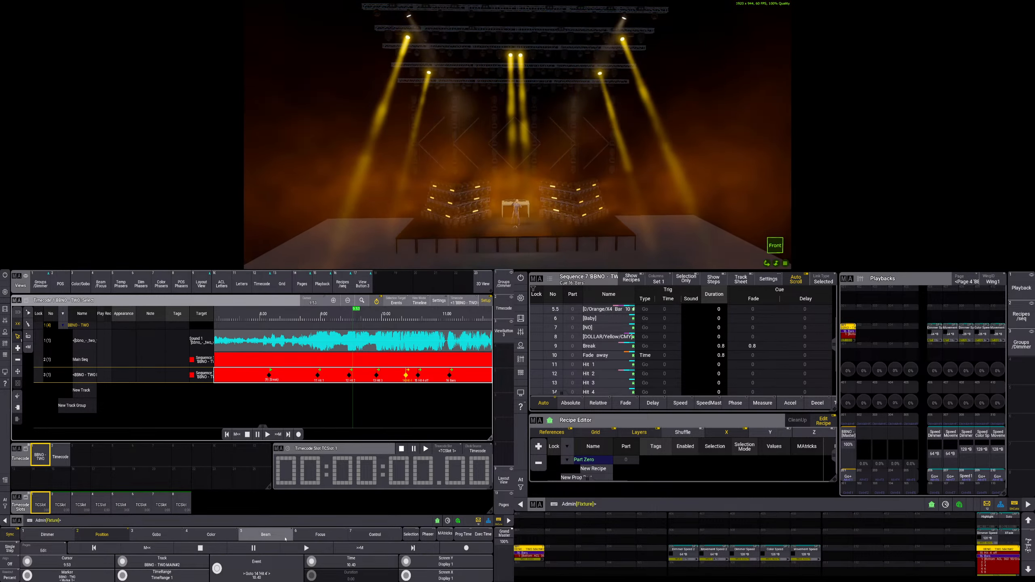
left_click(450, 376)
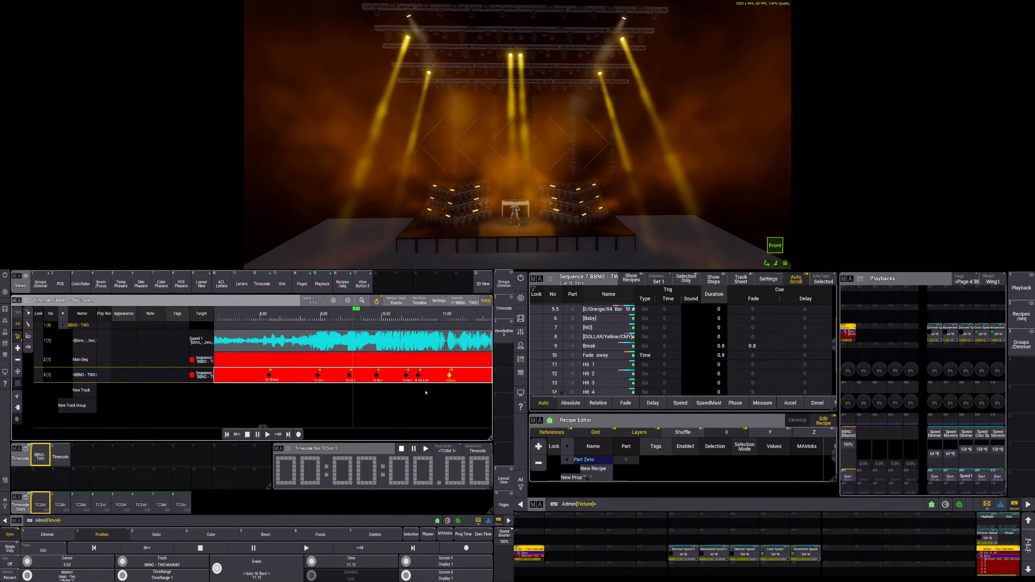
scroll(314, 564, "up", 1)
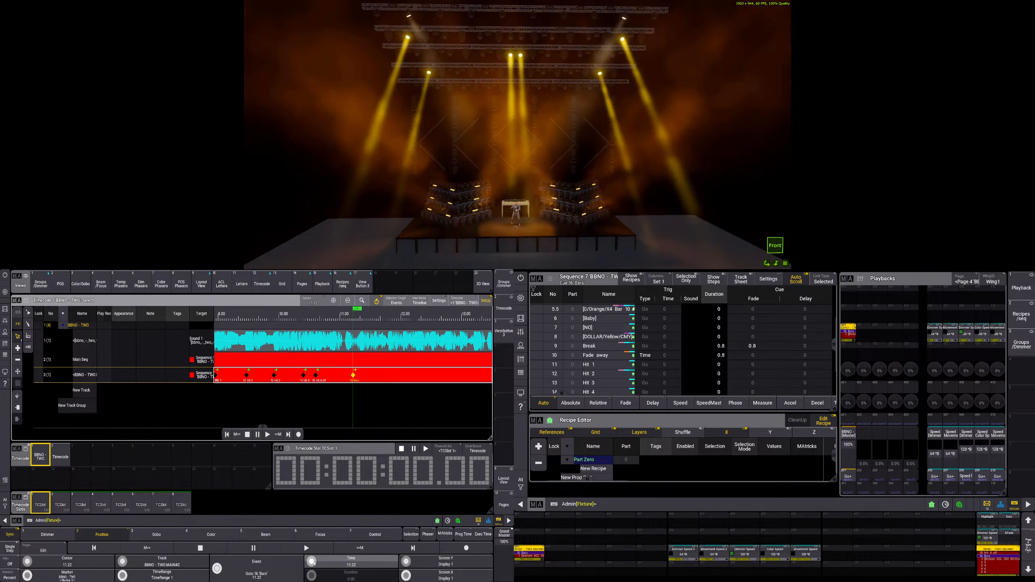
- Move the "Hit 4 off" timecode event to 10.58 and the "Hit 4" event to 10.38
left_click(317, 376)
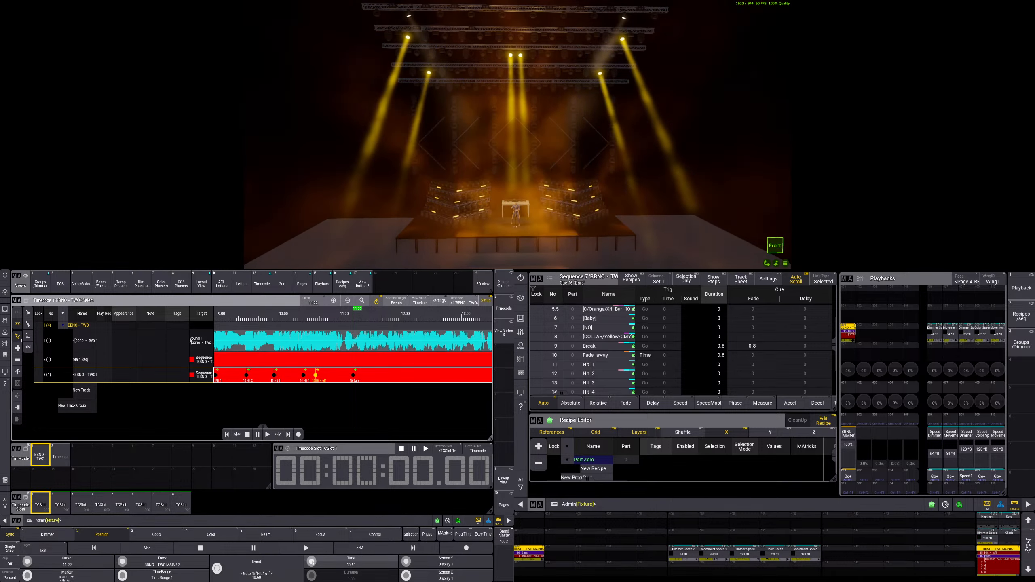
scroll(312, 563, "up", 1)
scroll(311, 562, "down", 2)
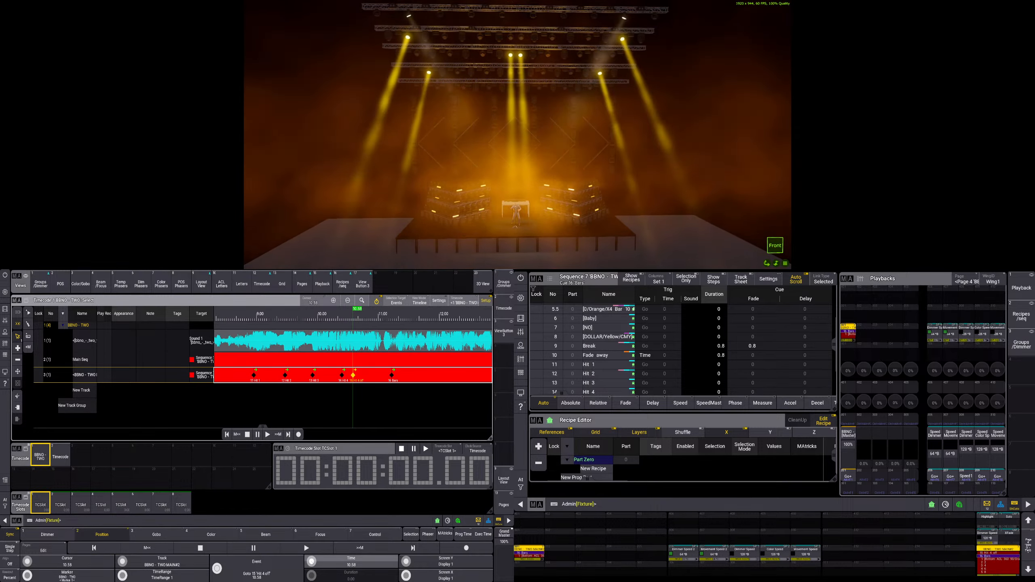
left_click(344, 375)
scroll(316, 566, "down", 2)
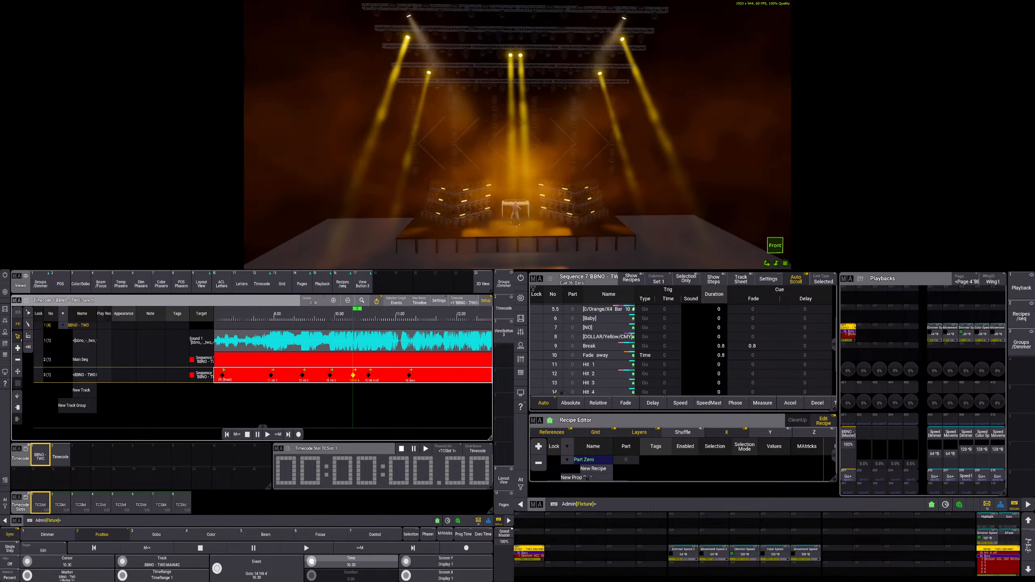
- Play the timecode from just after the "Hit 2" event through the "Bars" cue and stop it
left_click(311, 320)
left_click(266, 436)
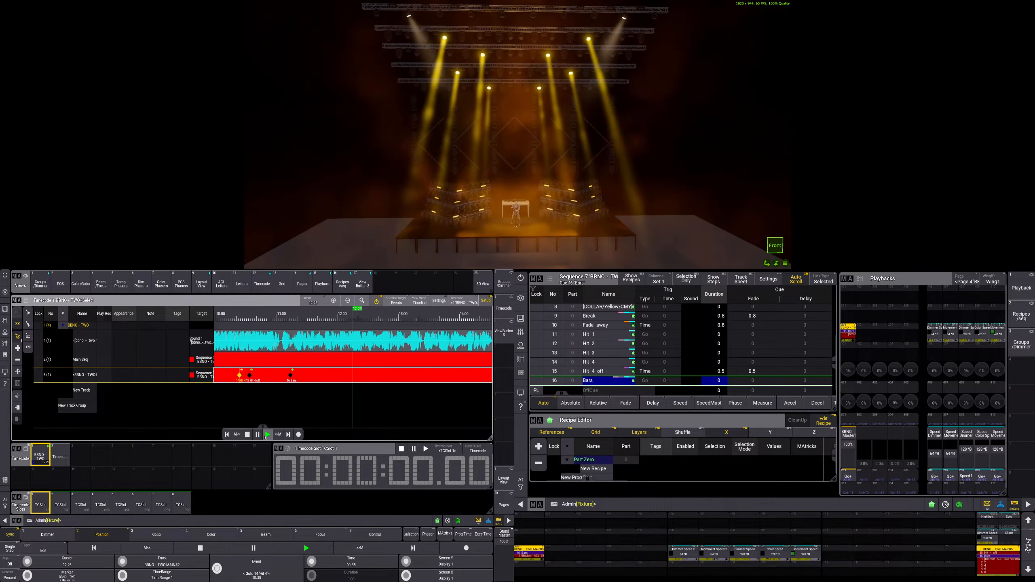
left_click(248, 435)
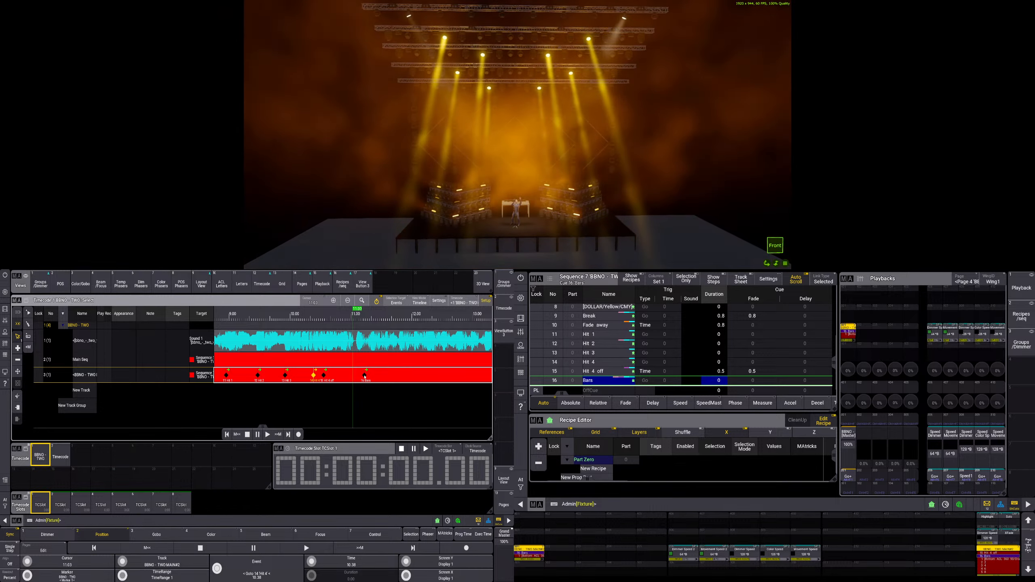
- Move the "Bars" timecode event to 11.05 and check it by playing the timecode, including a replay from the beginning
left_click(365, 376)
left_click_drag(318, 565, 312, 566)
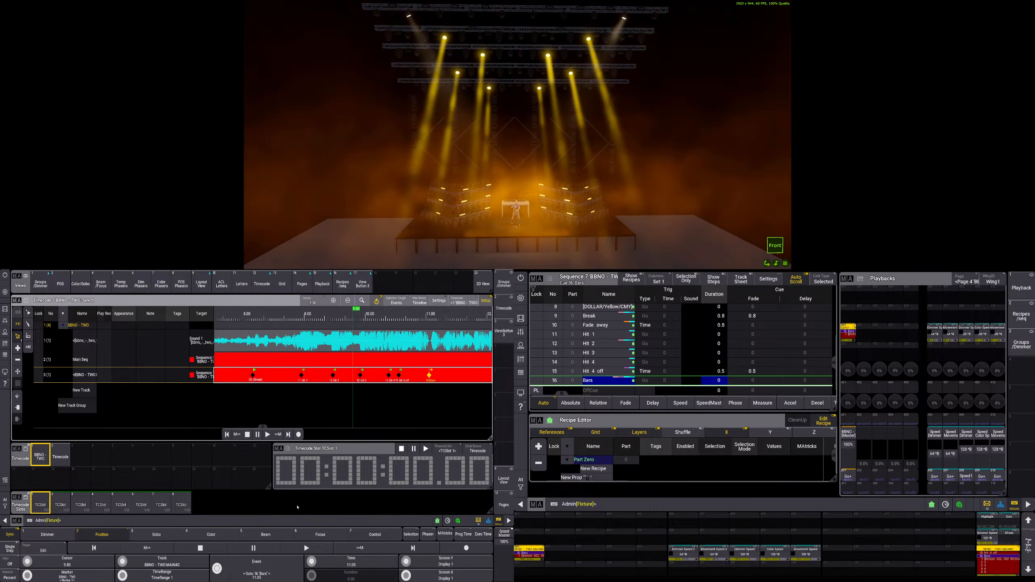
left_click(268, 435)
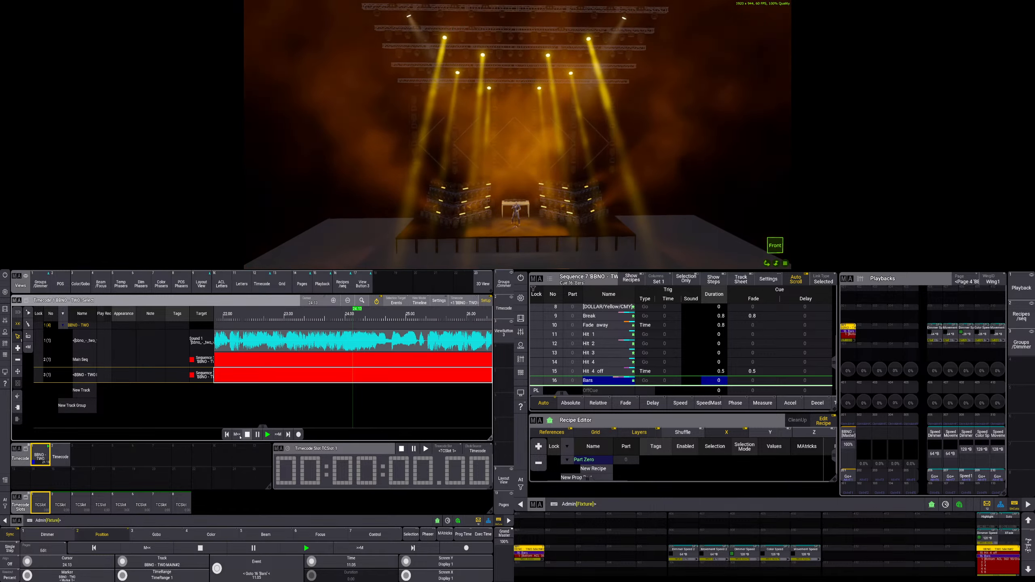
left_click(227, 434)
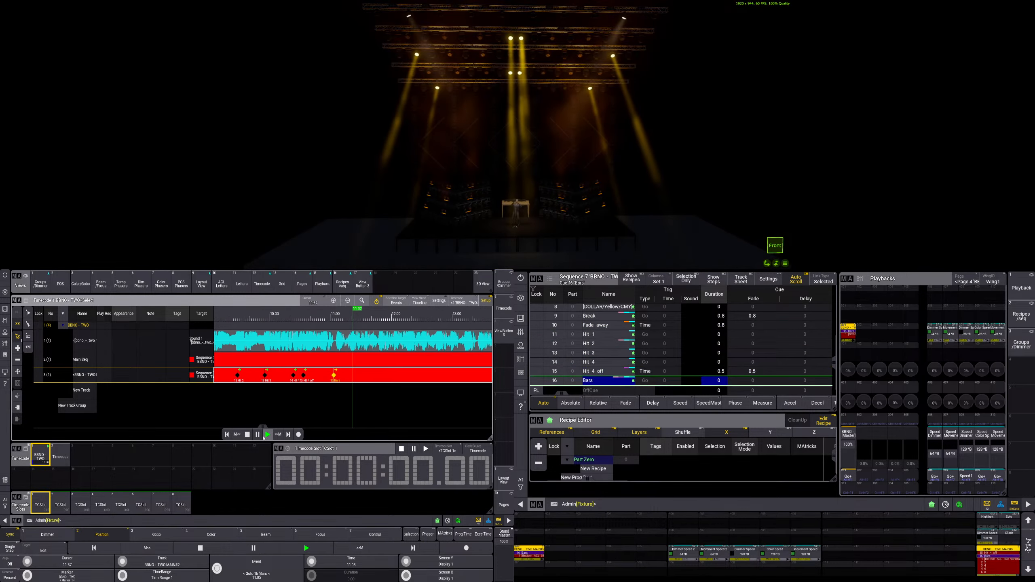
left_click(247, 435)
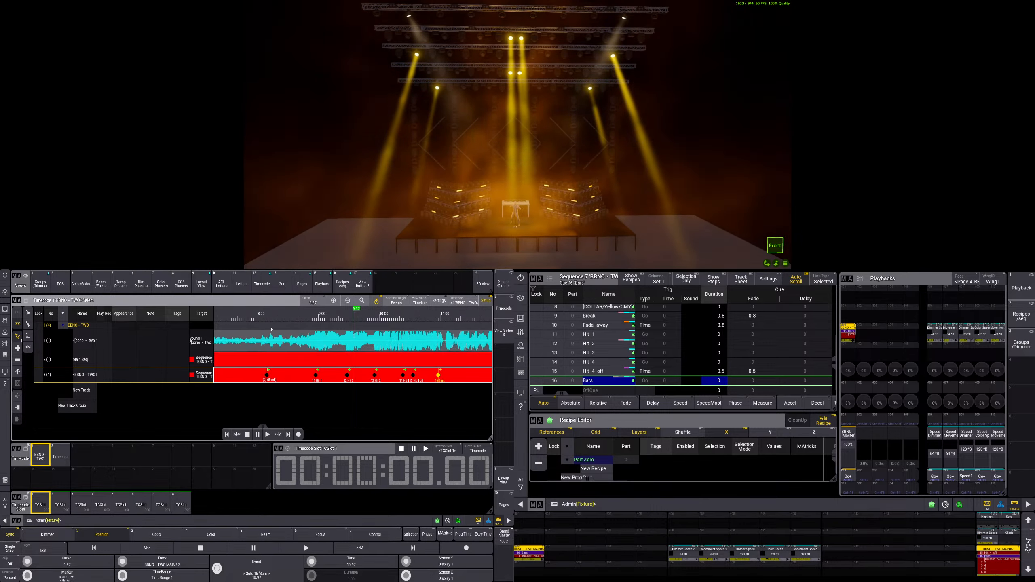
- Play the timecode twice through the last hits and the "Bars" cue to check their timing, stopping after each pass
left_click(267, 435)
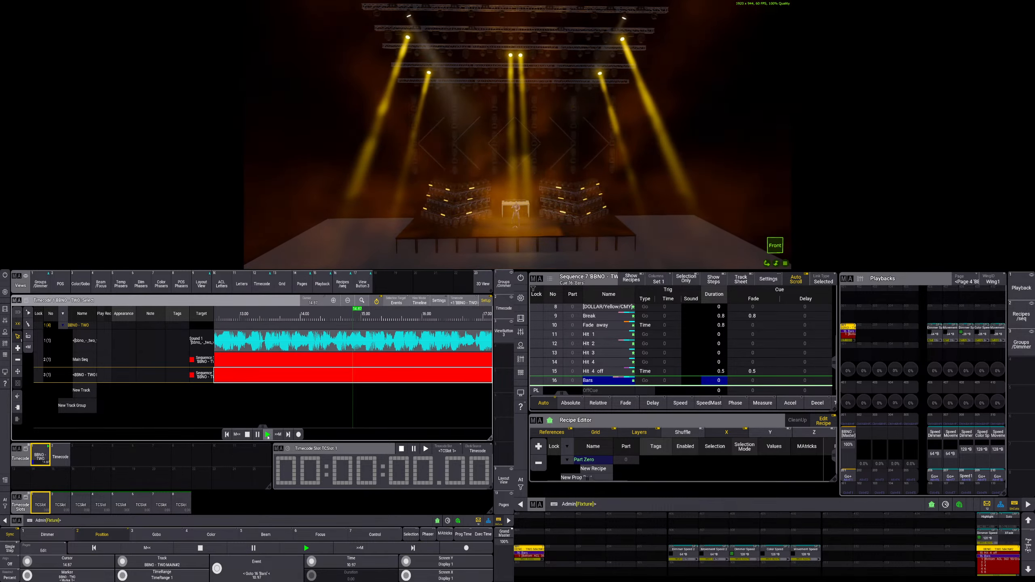
left_click(246, 435)
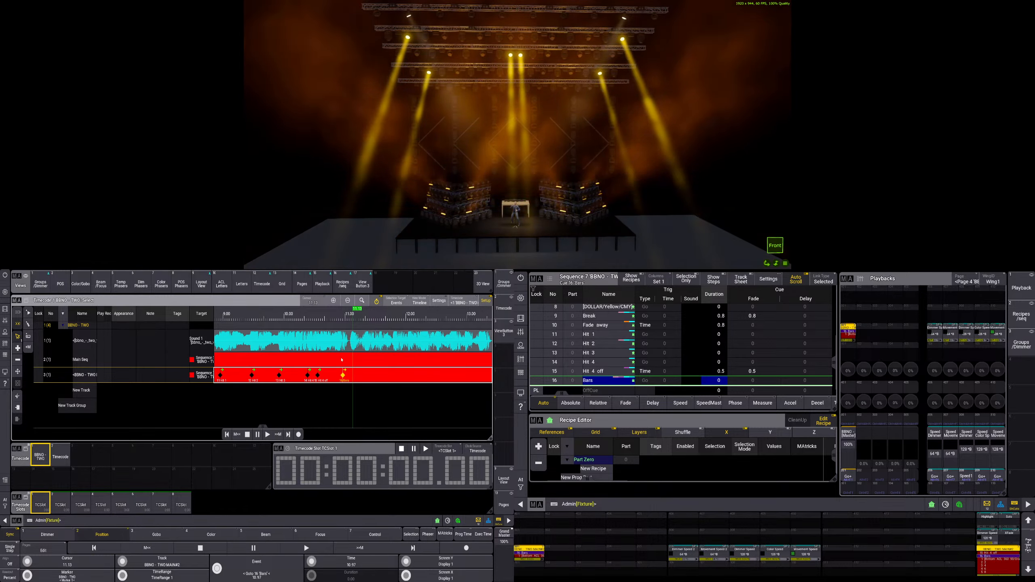
left_click(267, 435)
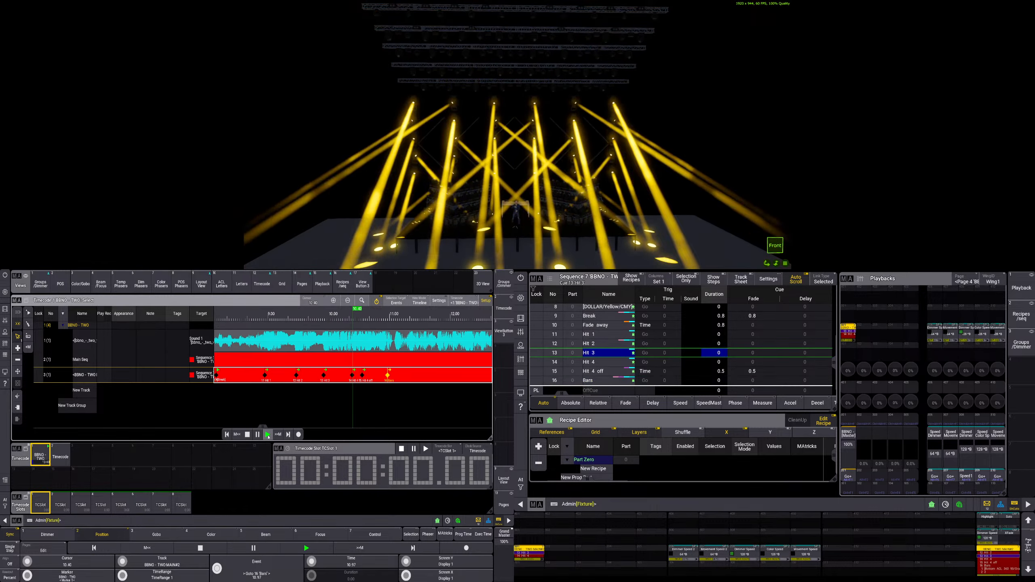
left_click(247, 435)
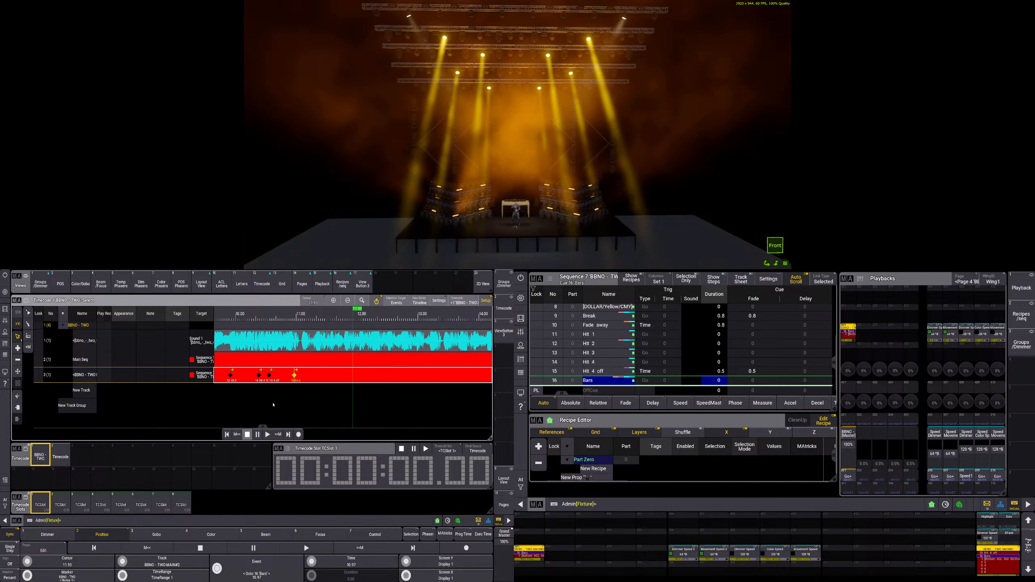
- Shift the "Bars" timecode event earlier in small increments to 10.75, playing the timecode after each adjustment
scroll(312, 563, "down", 1)
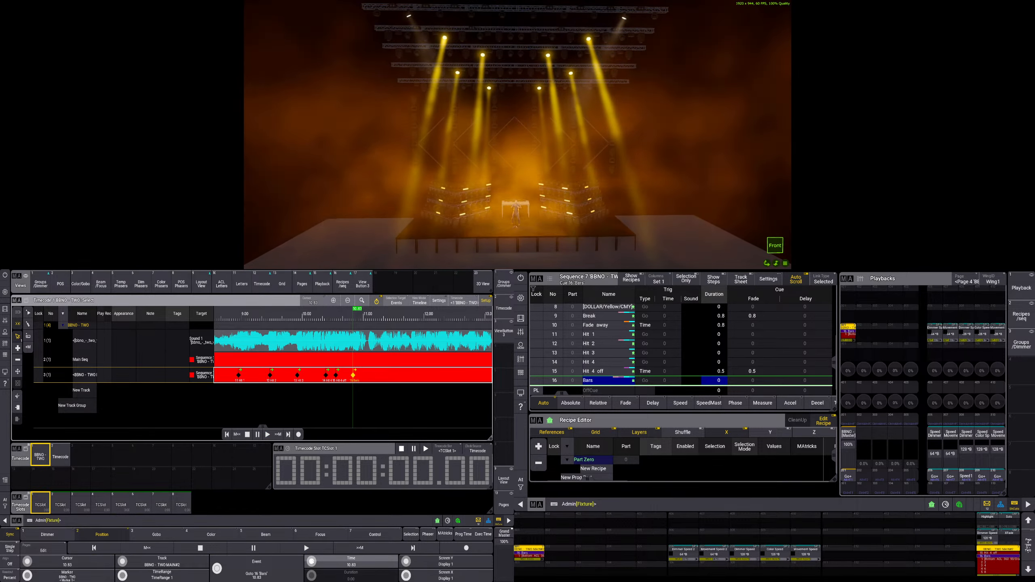
left_click(267, 435)
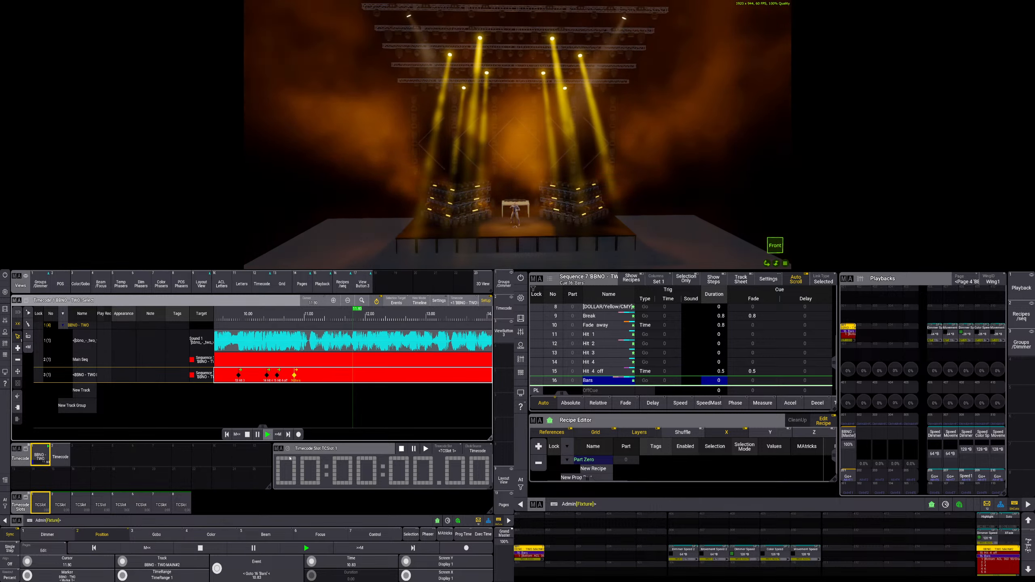
left_click(247, 435)
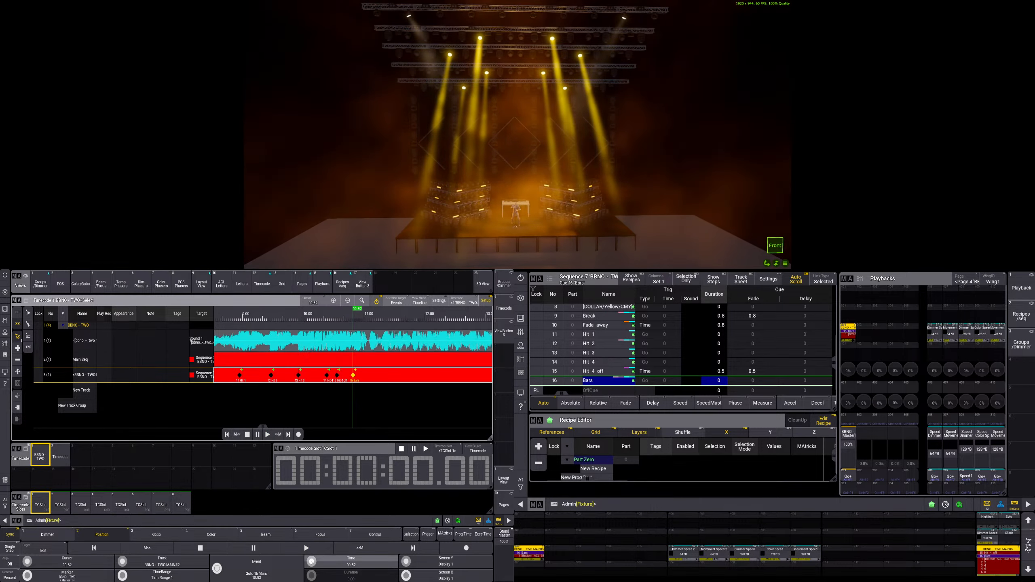
left_click(268, 436)
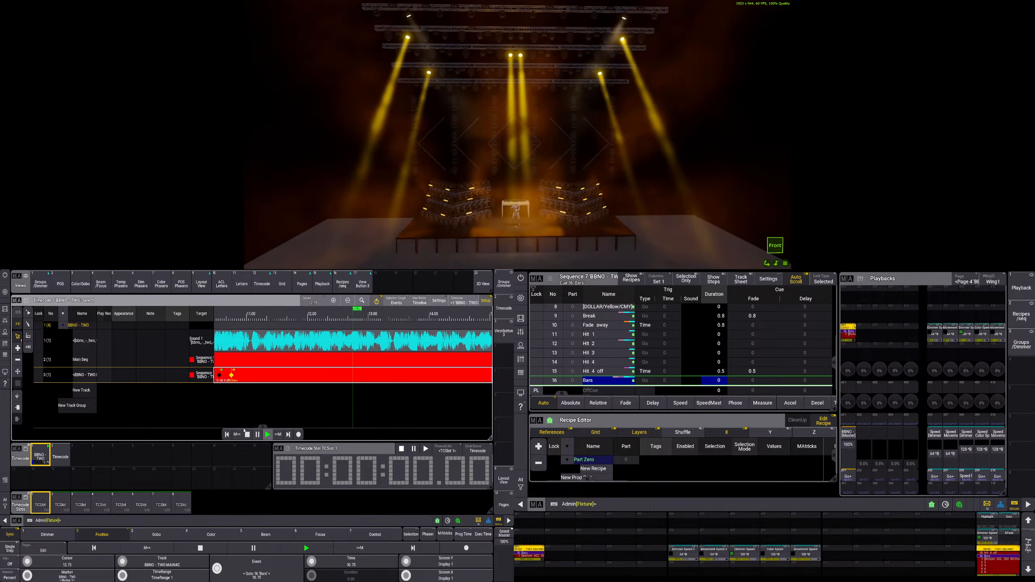
left_click(248, 435)
- Set the playback position to about 9.6 seconds, play the timecode past the "Bars" cue and stop it
left_click(229, 320)
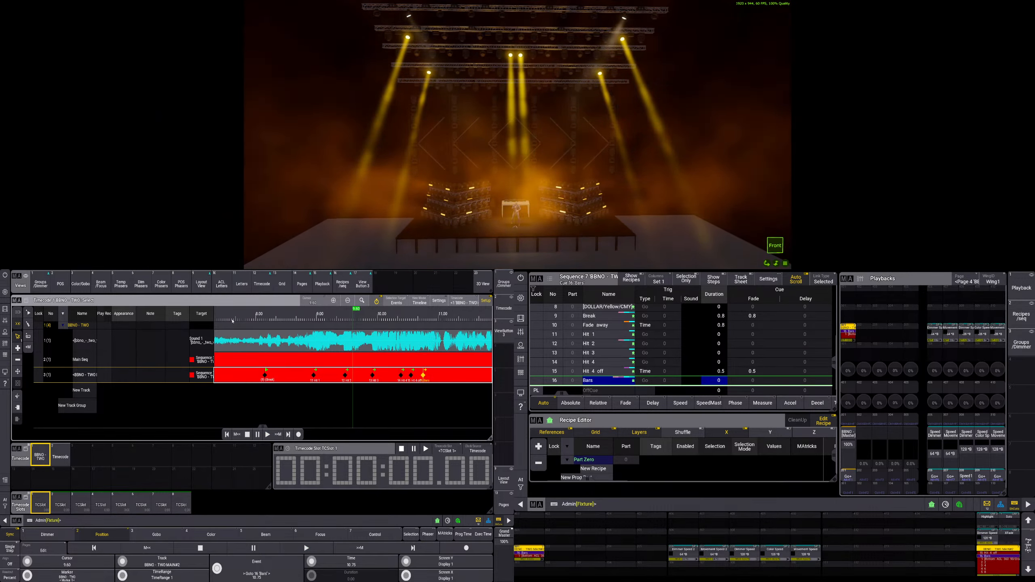
left_click(268, 434)
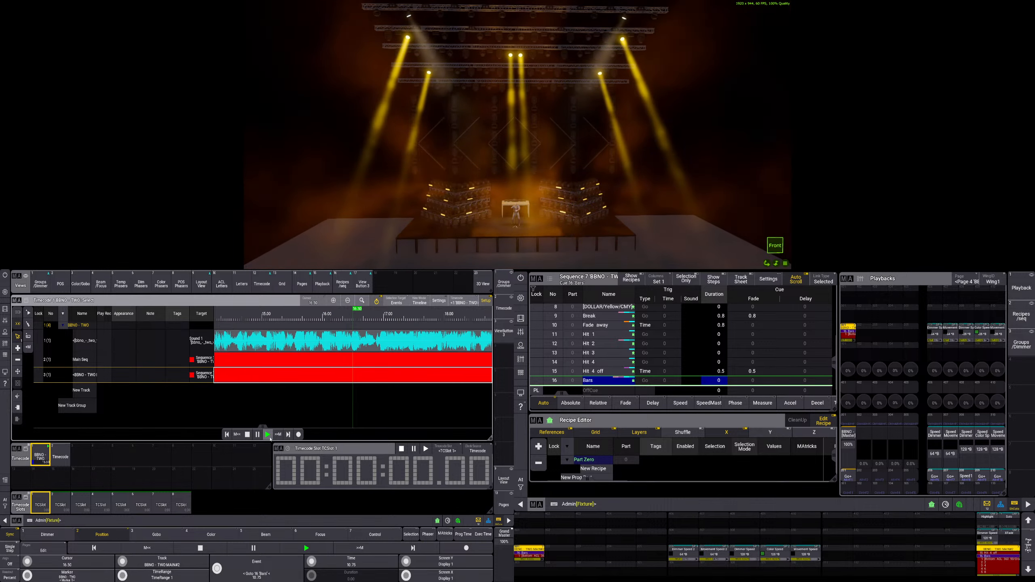
left_click(247, 434)
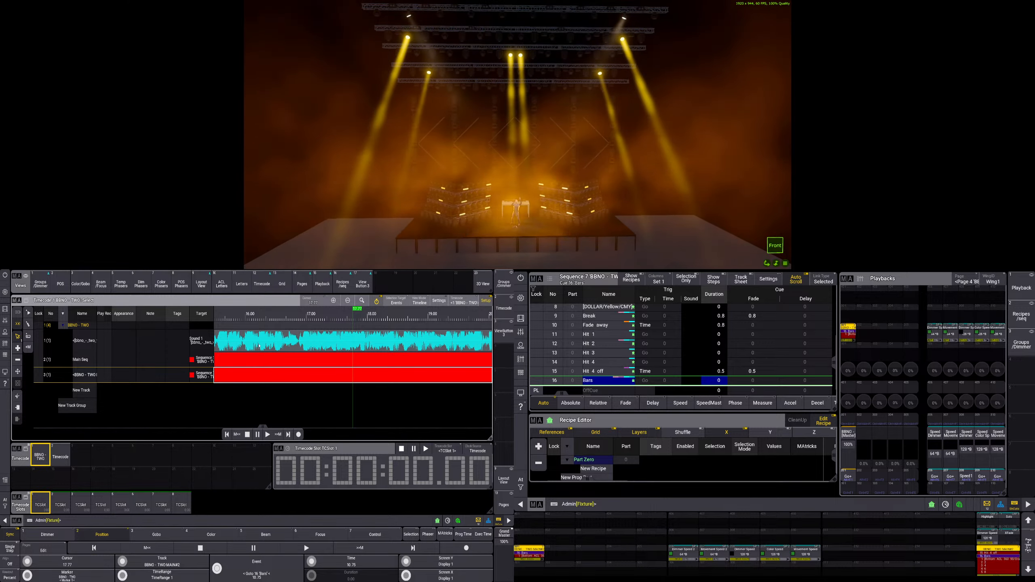
- Play the timecode on past the "Bars" cue, stop it, and set the playback position just before 17 seconds
scroll(261, 342, "down", 8)
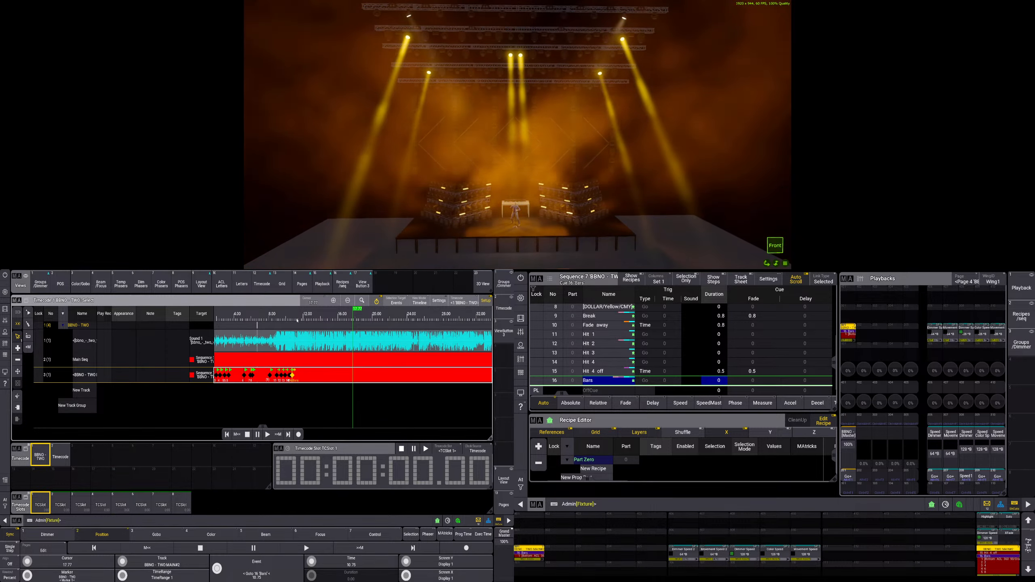
scroll(336, 353, "up", 8)
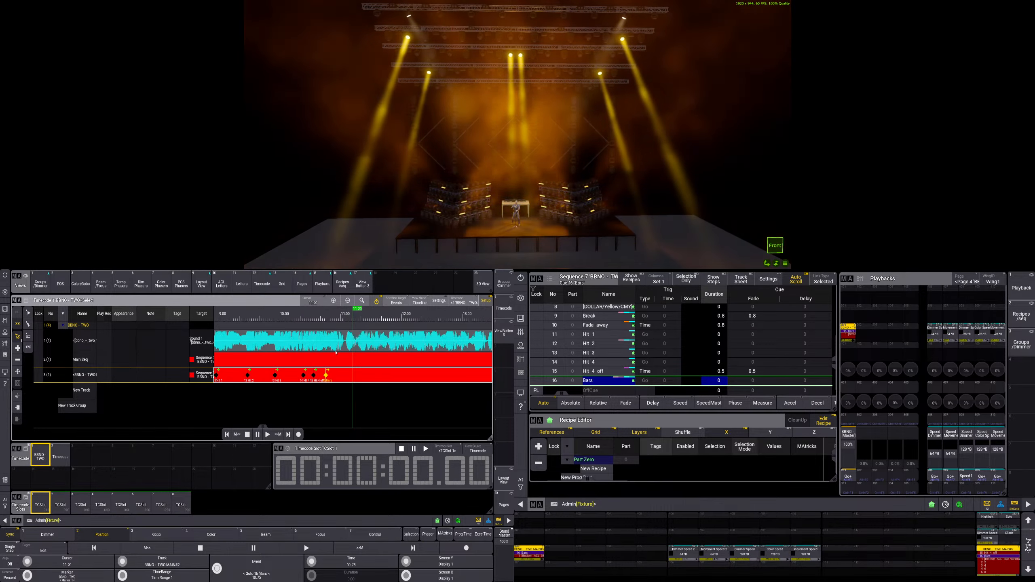
left_click(267, 434)
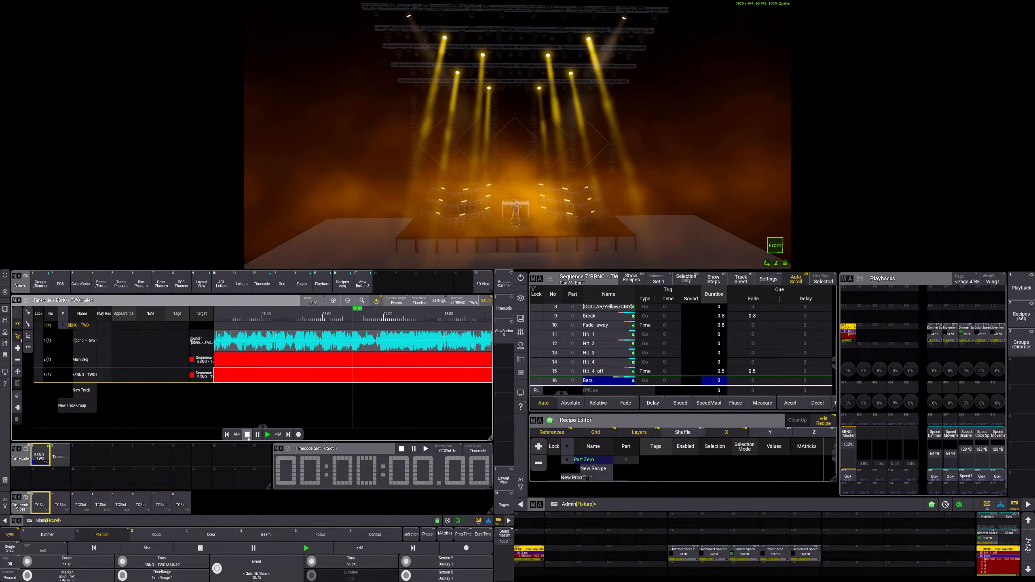
left_click(247, 435)
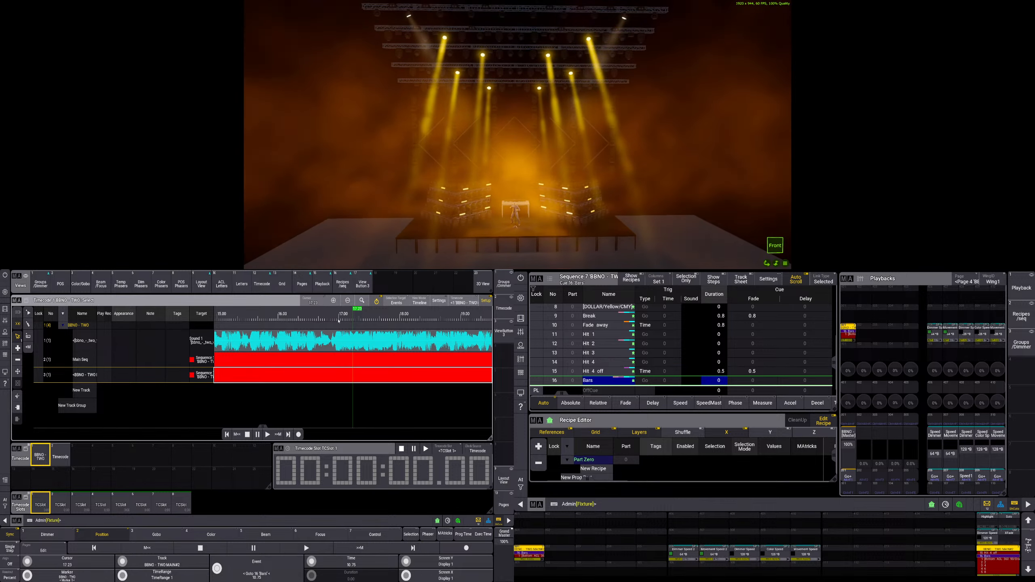
left_click(339, 321)
left_click(353, 321)
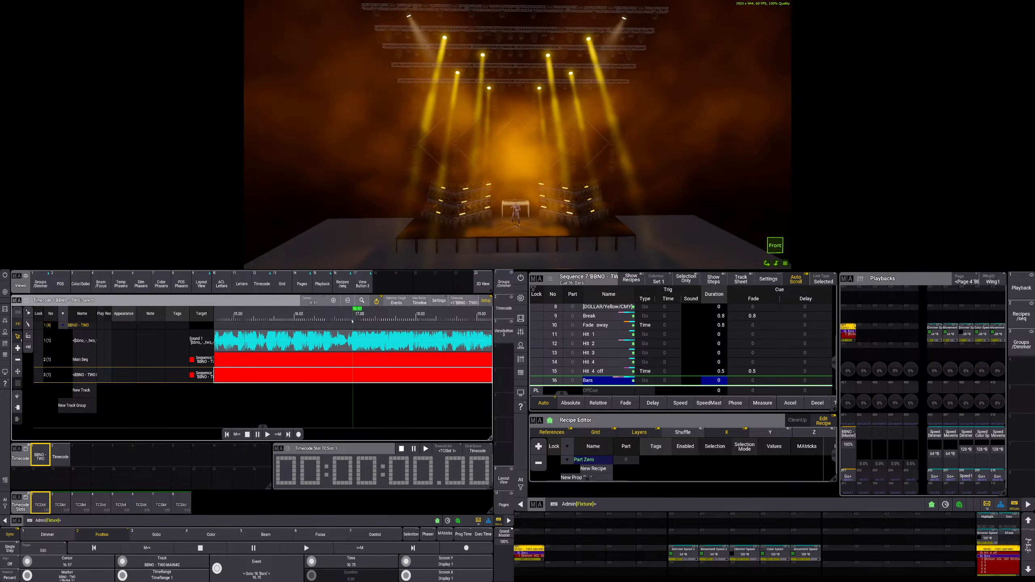
left_click(351, 321)
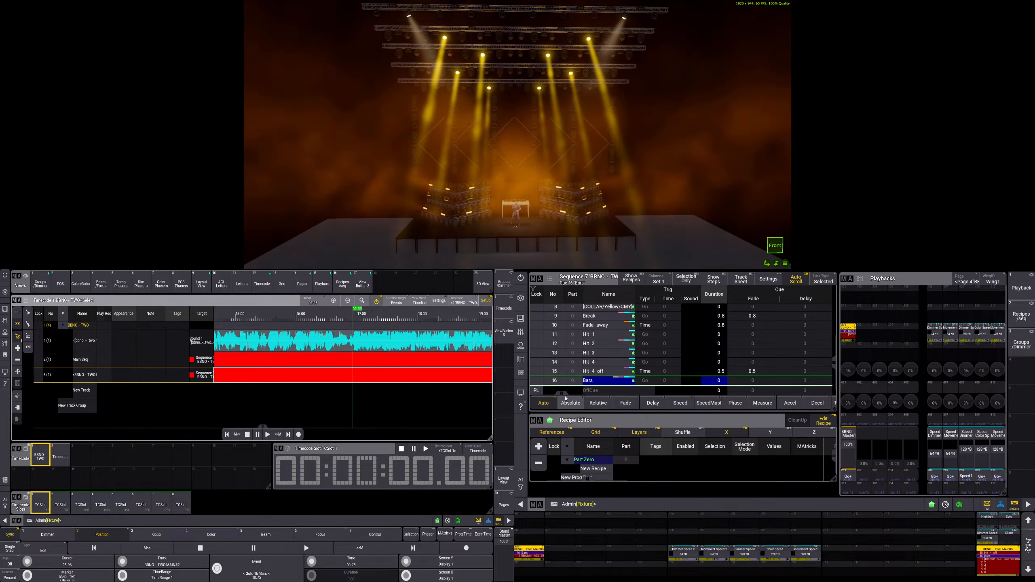
- Set the tracking distance of the "Bars" cue to Δ+0 in the sequence sheet
left_click_drag(565, 394, 755, 384)
double_click(772, 381)
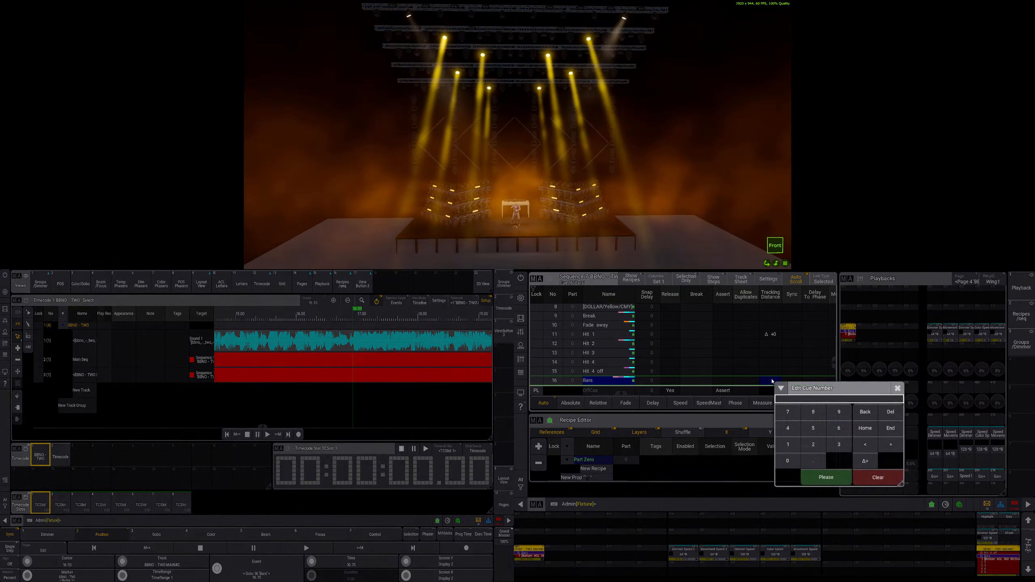
left_click(865, 461)
left_click(787, 461)
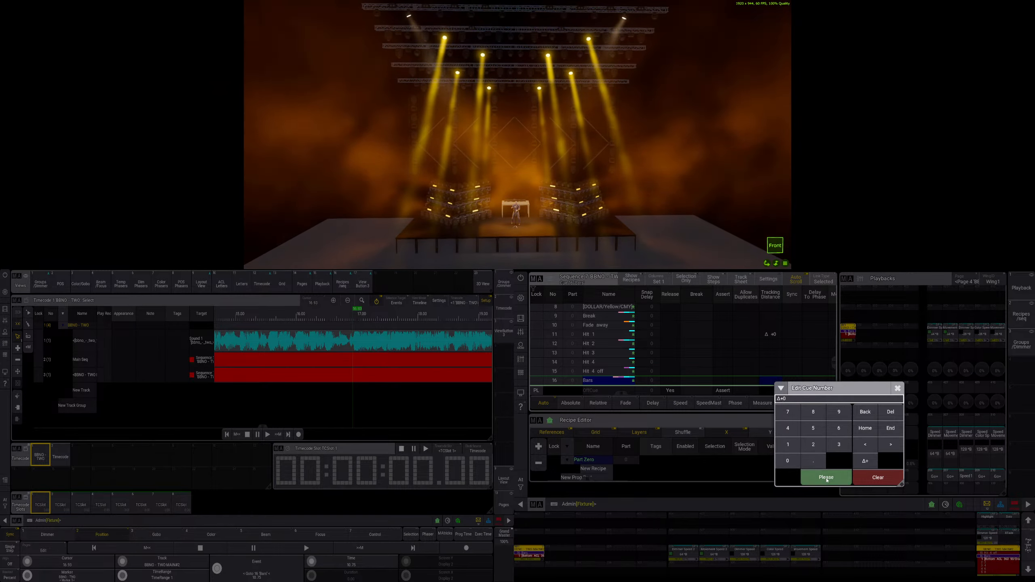
left_click(826, 477)
left_click_drag(622, 396, 564, 393)
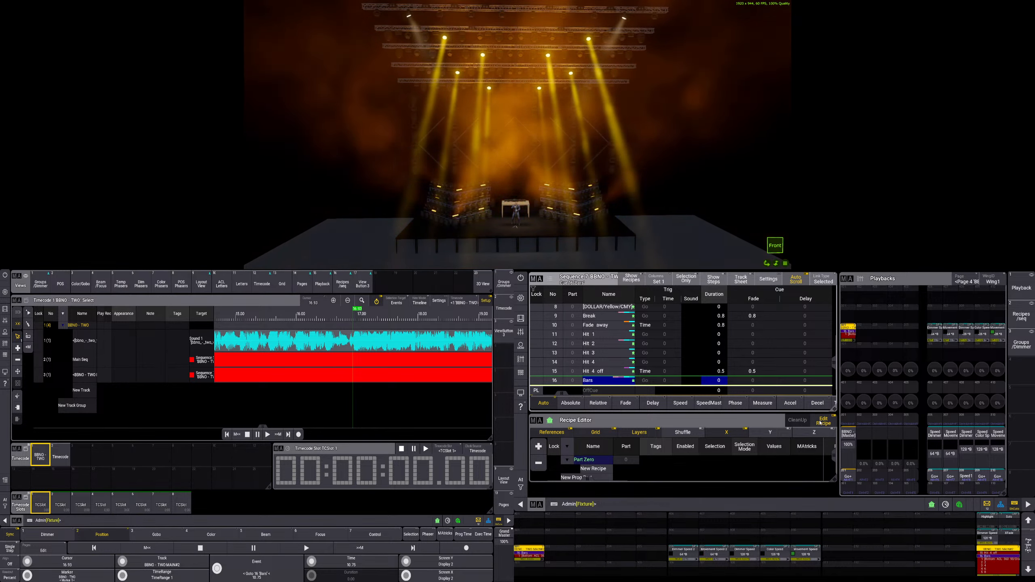
- Leave recipe editing, check the X4 Bar 20 Main Fixture SYM group by selecting it, and clear the selection
left_click(41, 282)
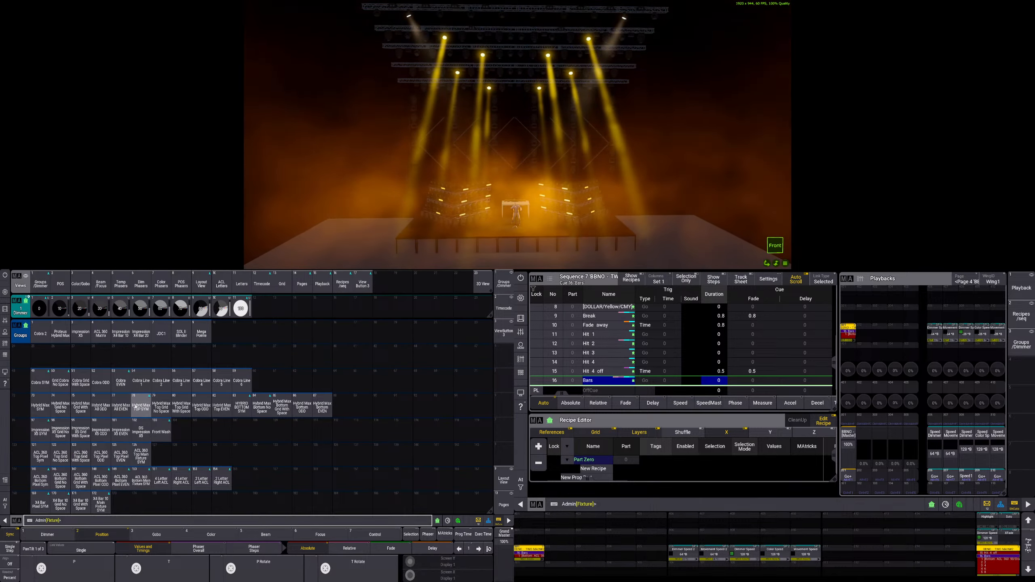
scroll(133, 411, "down", 4)
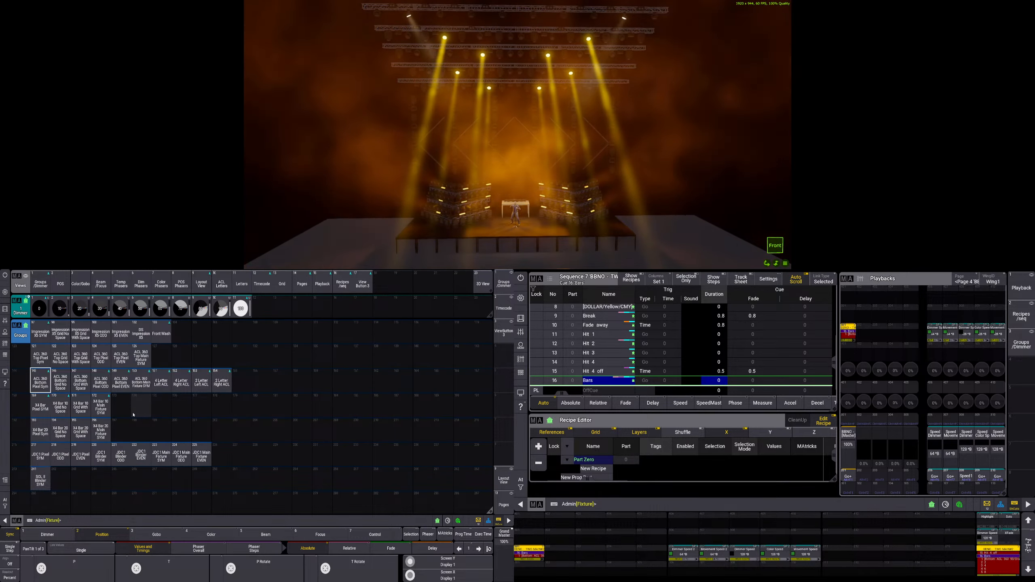
scroll(133, 415, "up", 3)
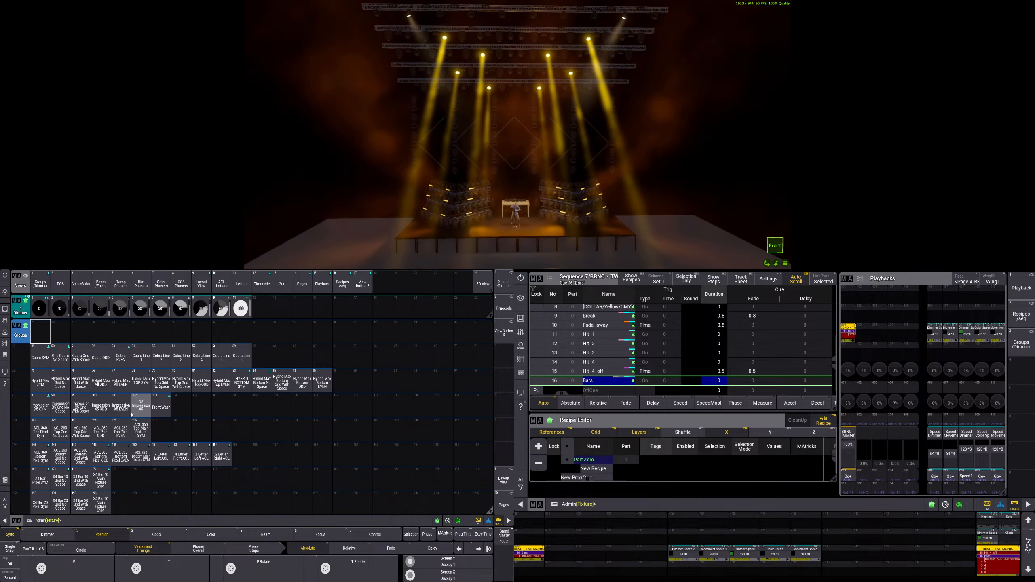
scroll(132, 415, "down", 7)
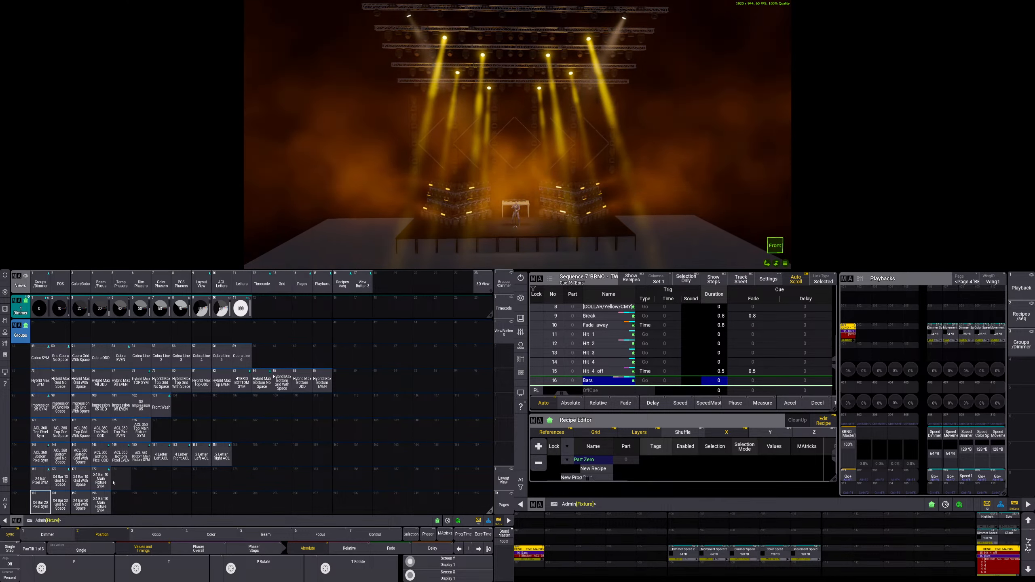
left_click(823, 422)
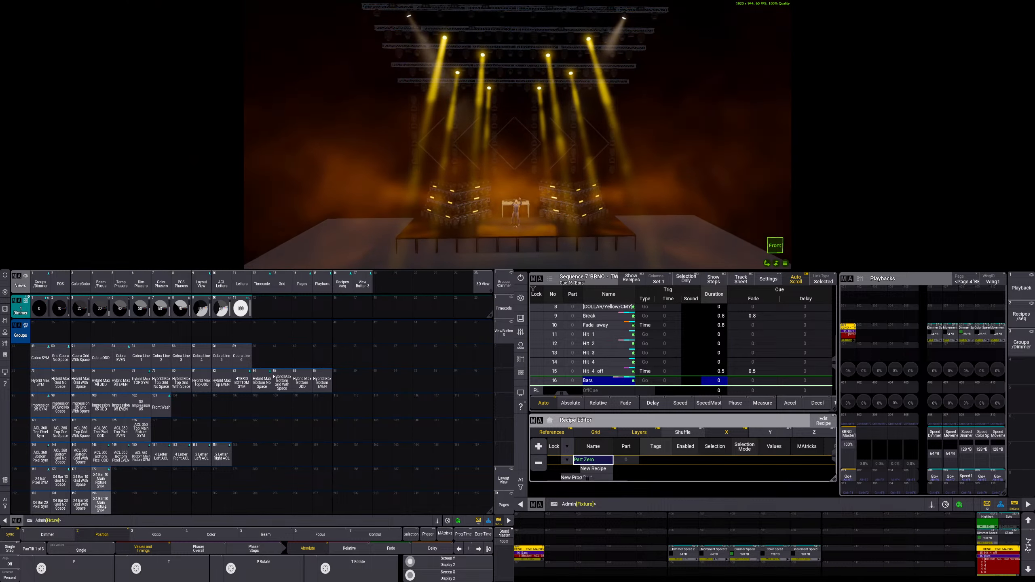
left_click(105, 508)
key("Return")
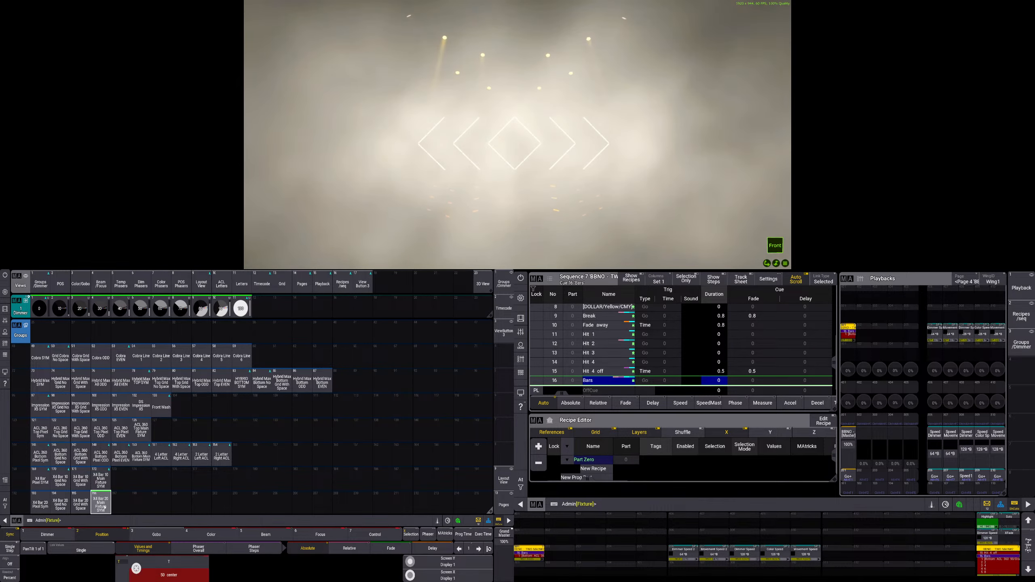
key("Escape")
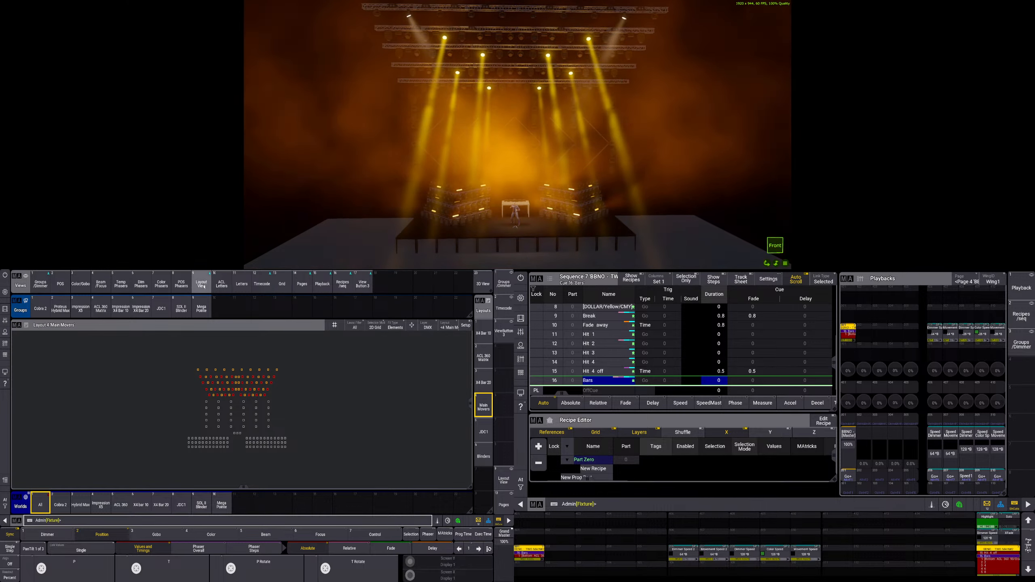
- In the X4 Bar 20 layout, store the upper pixel row of the left block as group 11
left_click(483, 384)
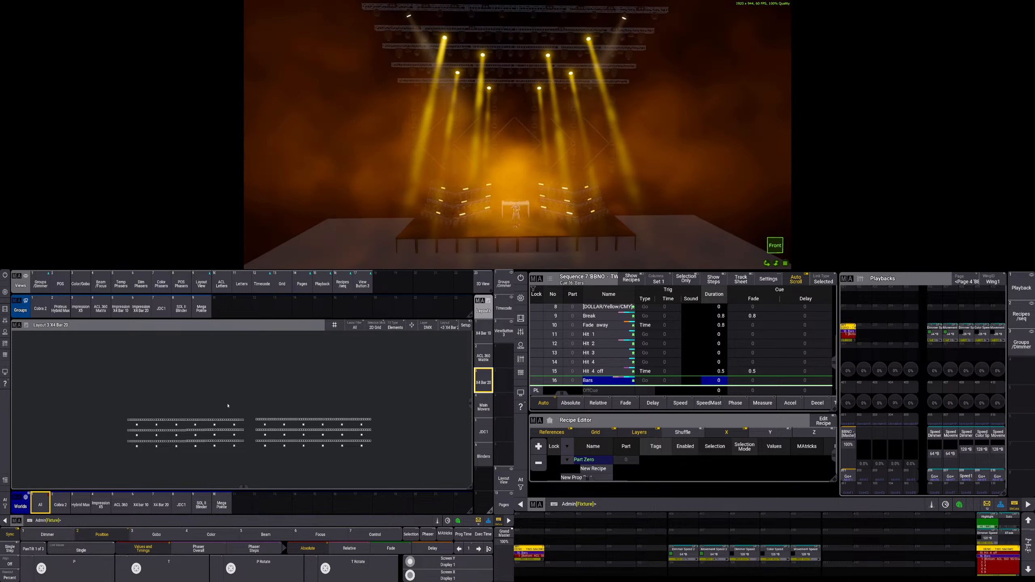
left_click_drag(124, 416, 251, 425)
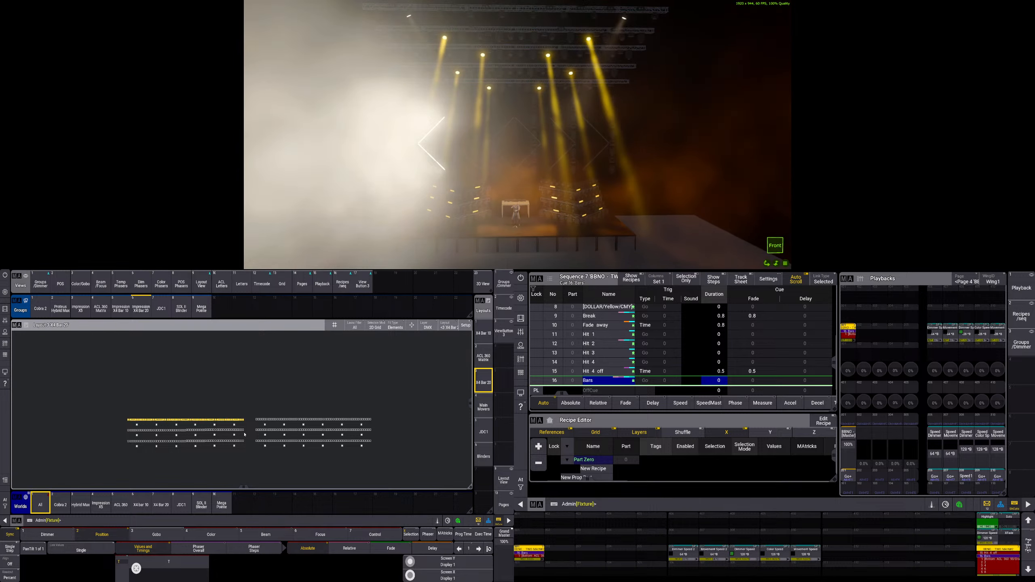
key("s")
left_click(243, 309)
key("Escape")
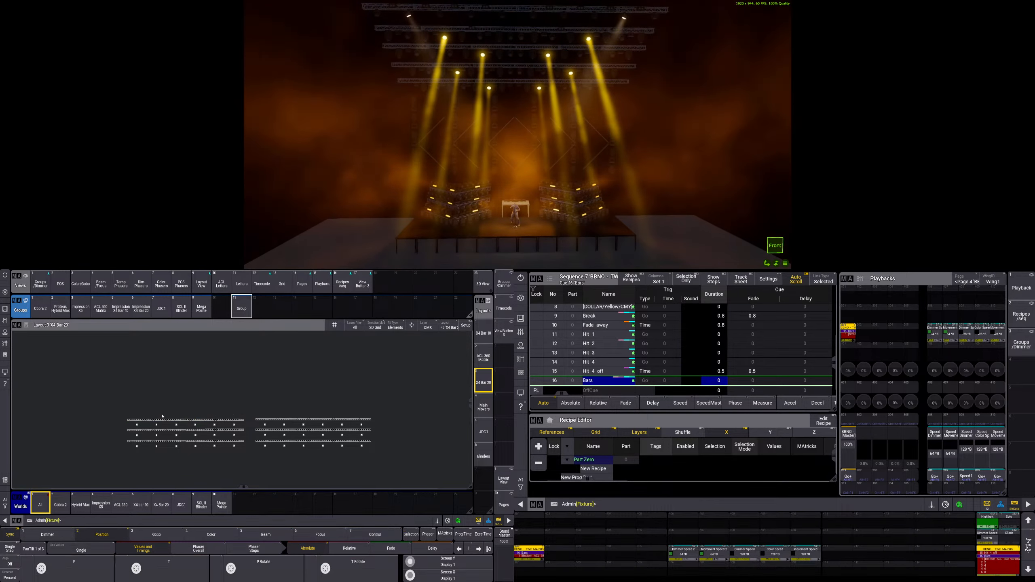
- Store the left block's middle pixel row as group 12 and its lower pixel row as group 13, clearing each selection
left_click_drag(125, 428, 246, 434)
key("s")
left_click(262, 309)
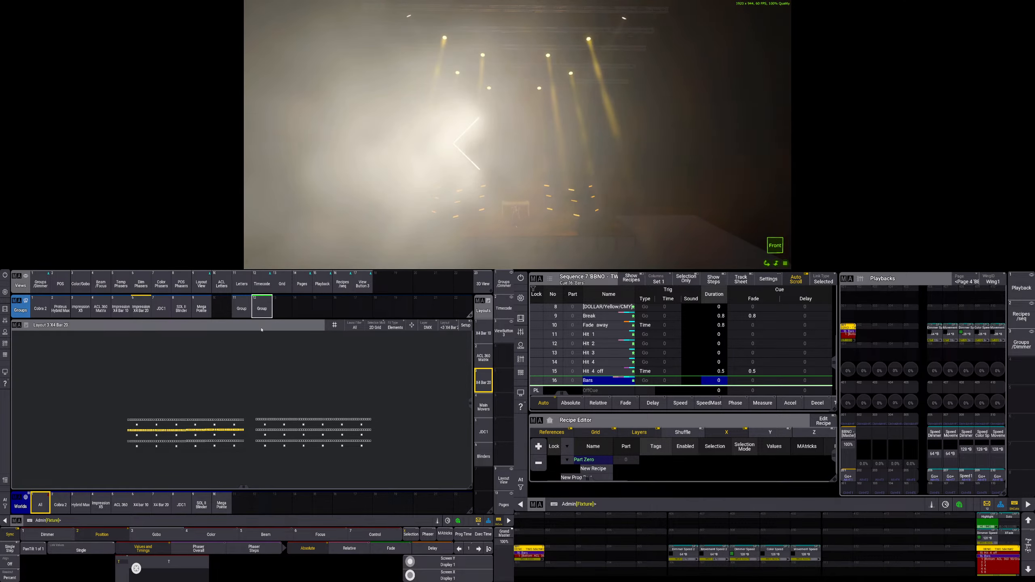
key("Escape")
left_click_drag(126, 441, 244, 442)
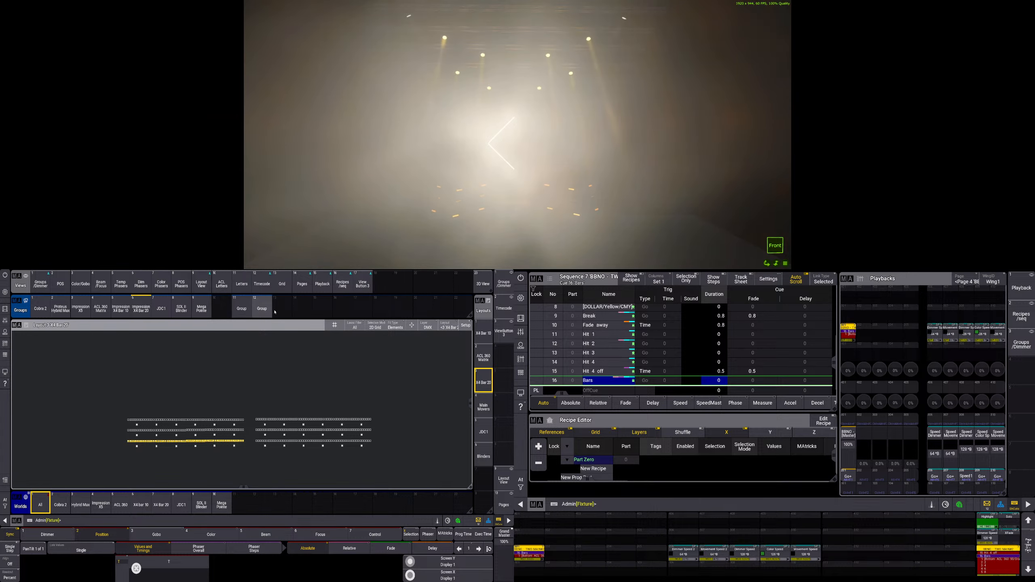
key("s")
left_click(281, 309)
key("Escape")
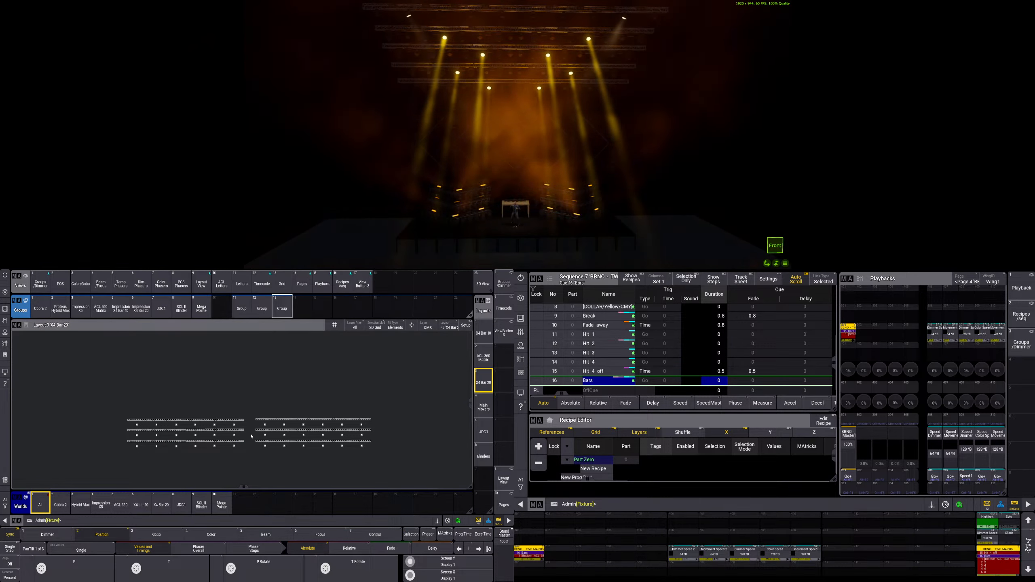
- Store the right block's pixel rows from lower to upper as groups 14, 15 and 16, clearing the selection after each
left_click_drag(254, 442, 370, 444)
key("s")
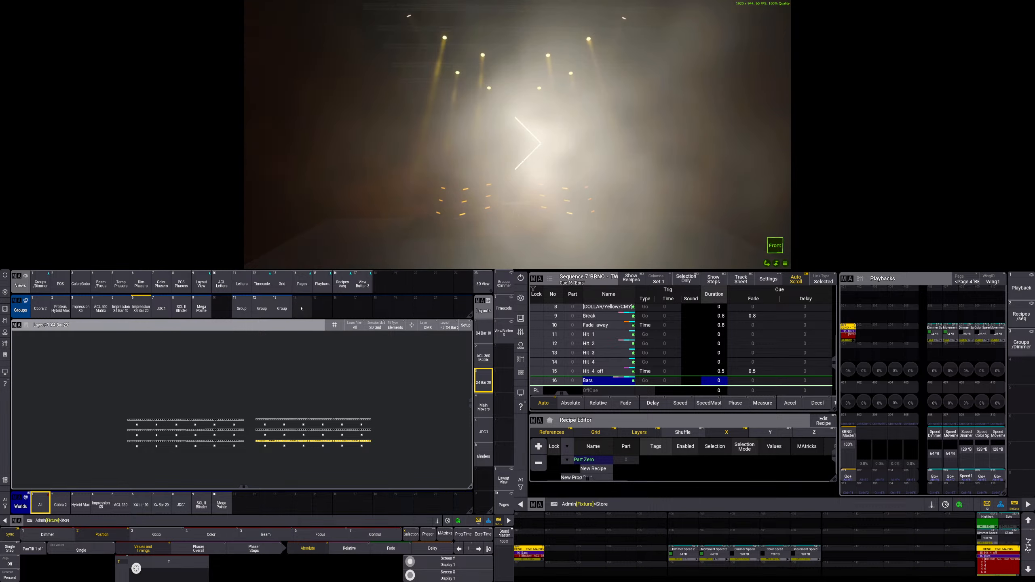
left_click(302, 309)
key("Escape")
left_click_drag(256, 431, 382, 433)
key("s")
left_click(328, 307)
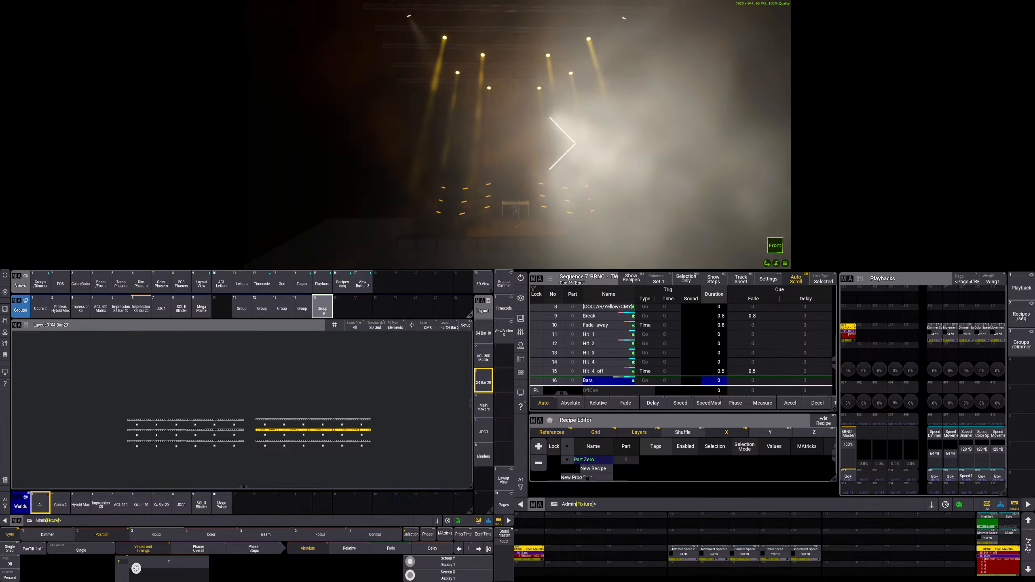
key("Escape")
left_click_drag(255, 419, 375, 422)
key("s")
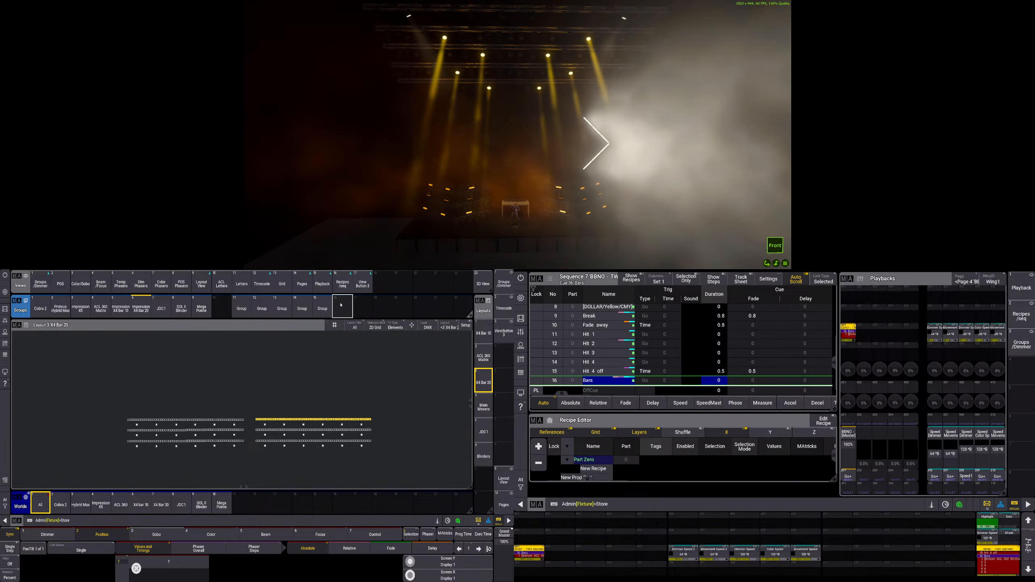
left_click(343, 308)
key("Escape")
left_click(248, 308)
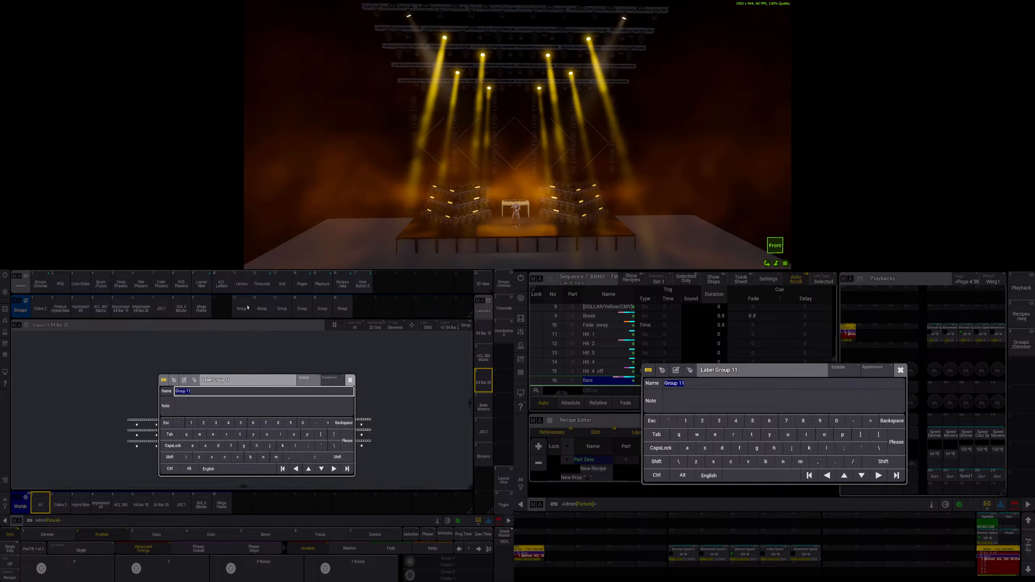
type("X4")
key("Escape")
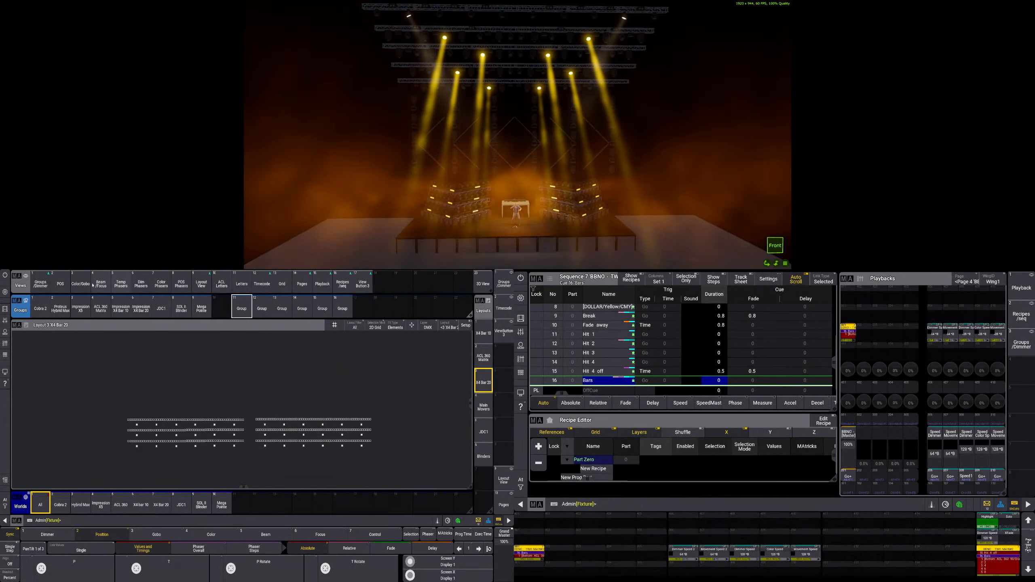
- Return to the full groups pool and try to move the six new groups to slot 131
left_click(41, 284)
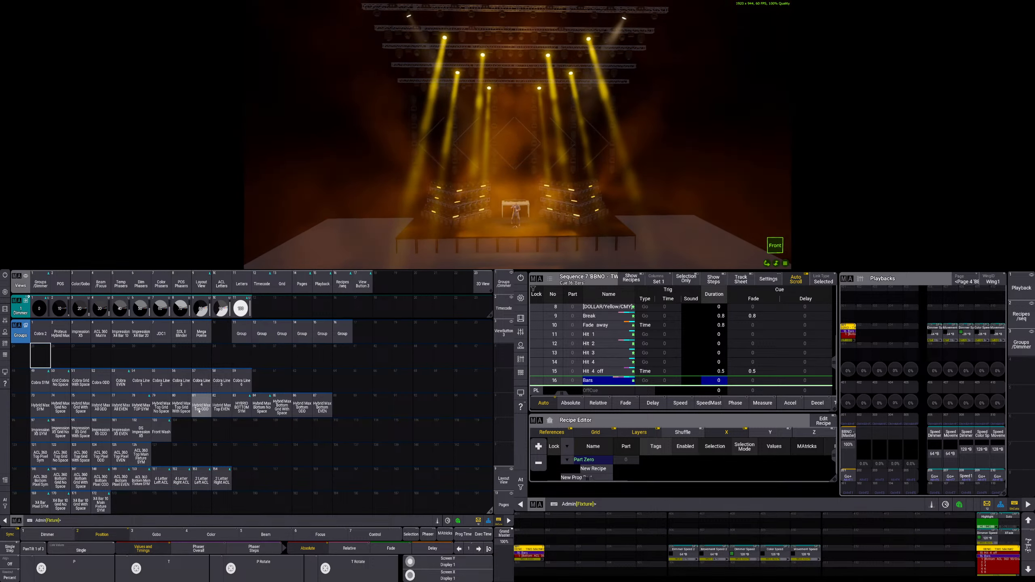
left_click(242, 335)
left_click(281, 336)
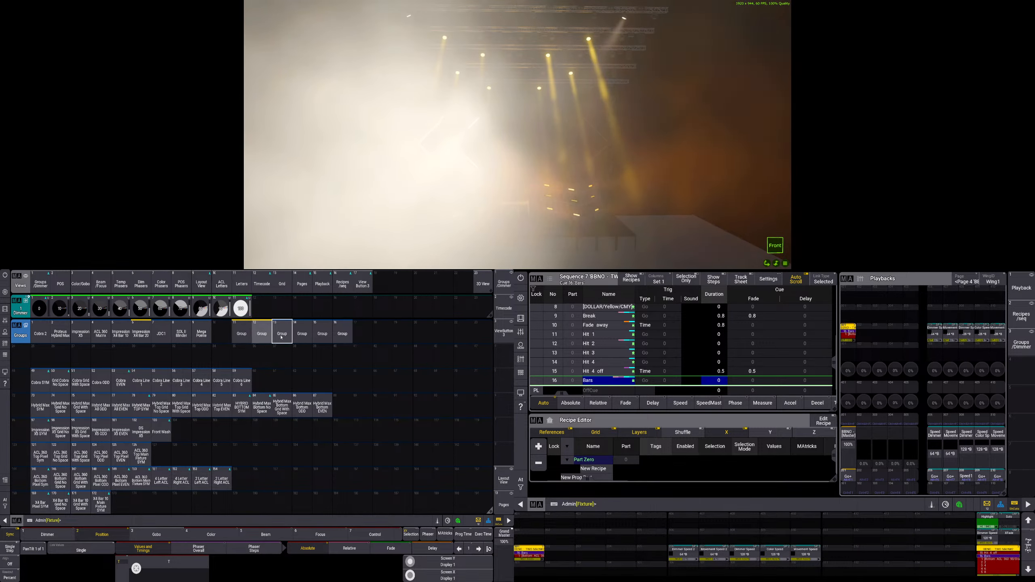
left_click_drag(281, 337, 342, 335)
left_click(246, 458)
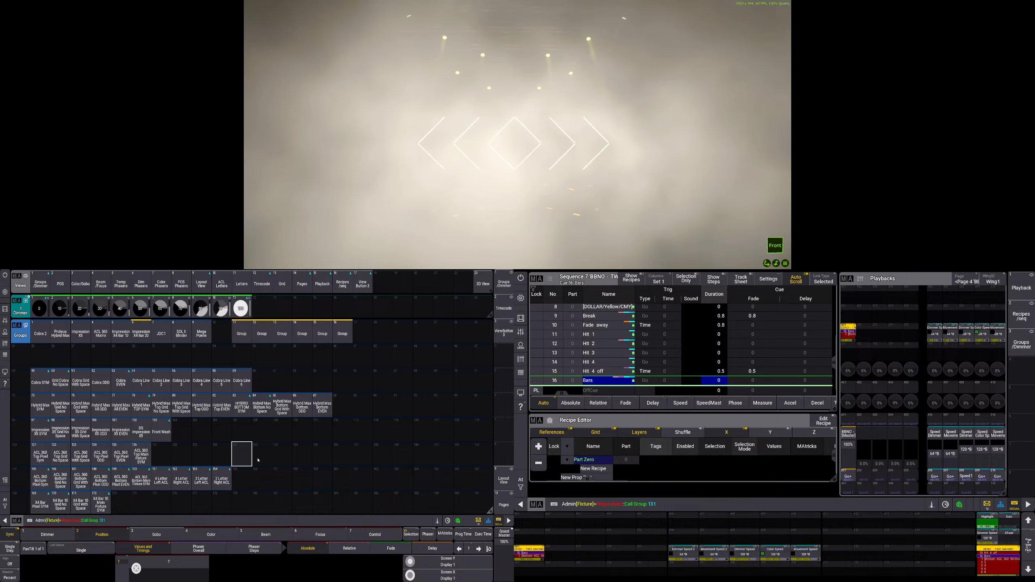
key("Escape")
key("Escape")
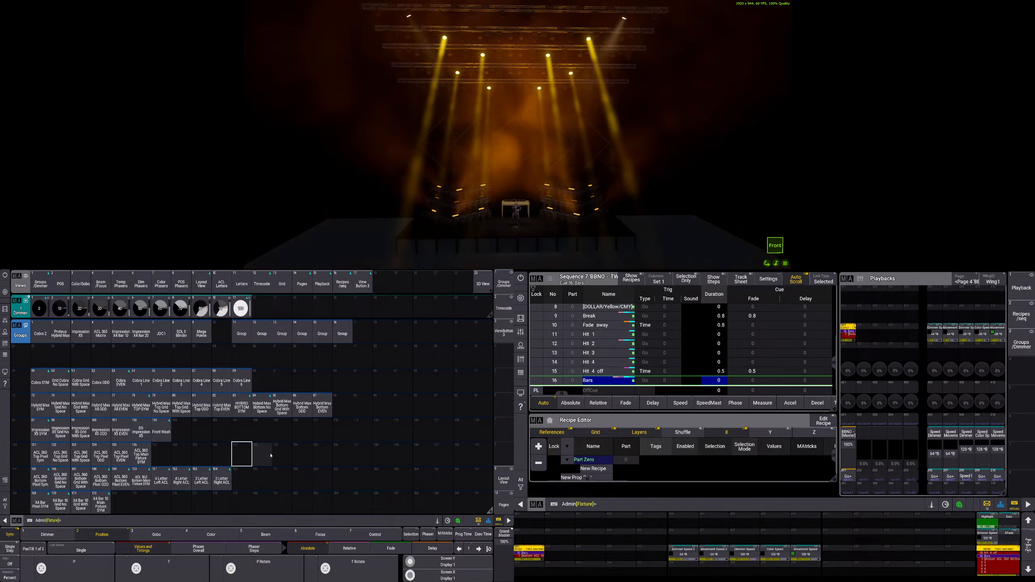
- Move groups 11 to 16 into the X4 Bar 20 row of the groups pool, starting at slot 198
left_click_drag(241, 333, 343, 333)
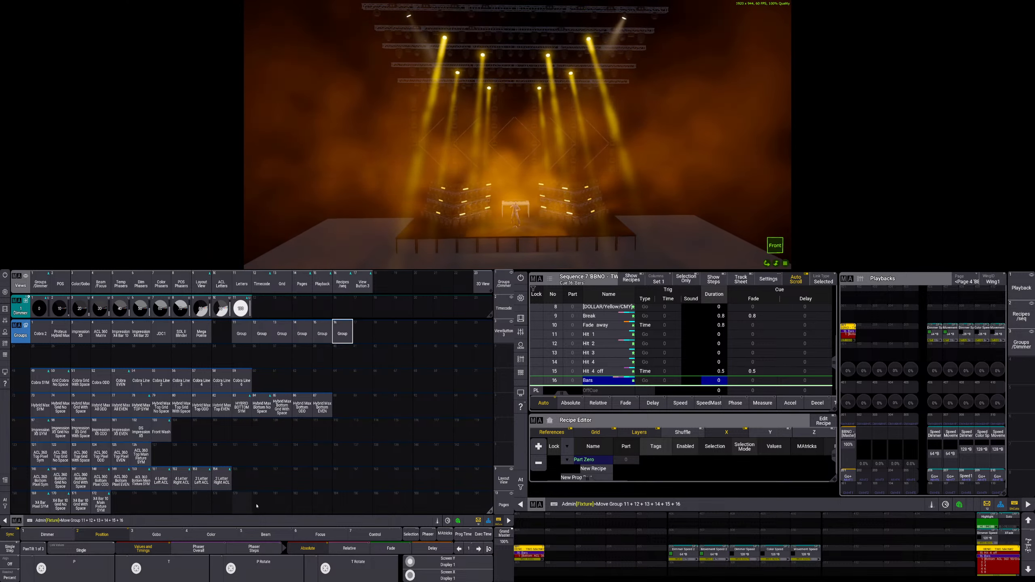
left_click(257, 506)
scroll(257, 503, "down", 3)
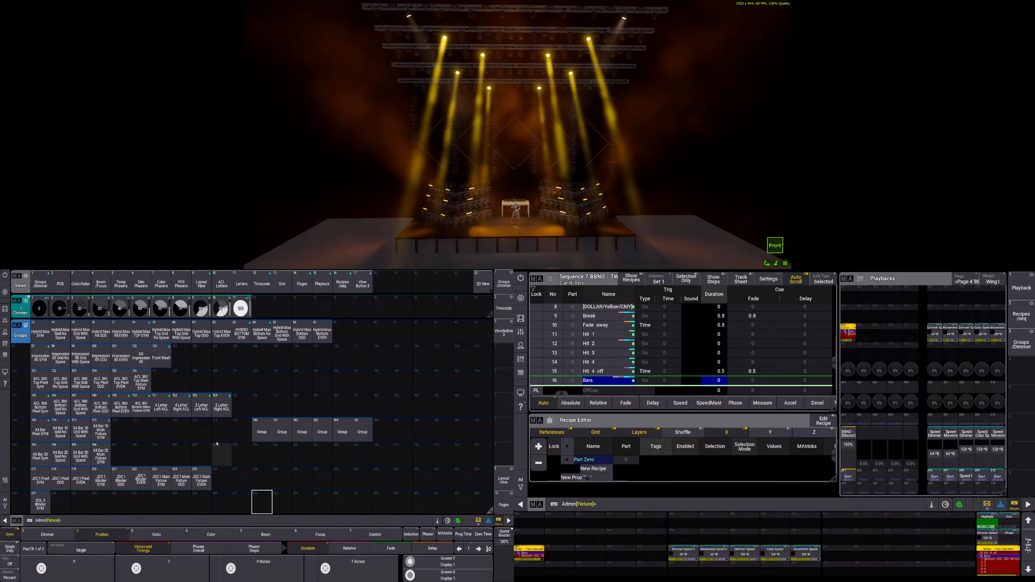
left_click_drag(257, 433, 362, 432)
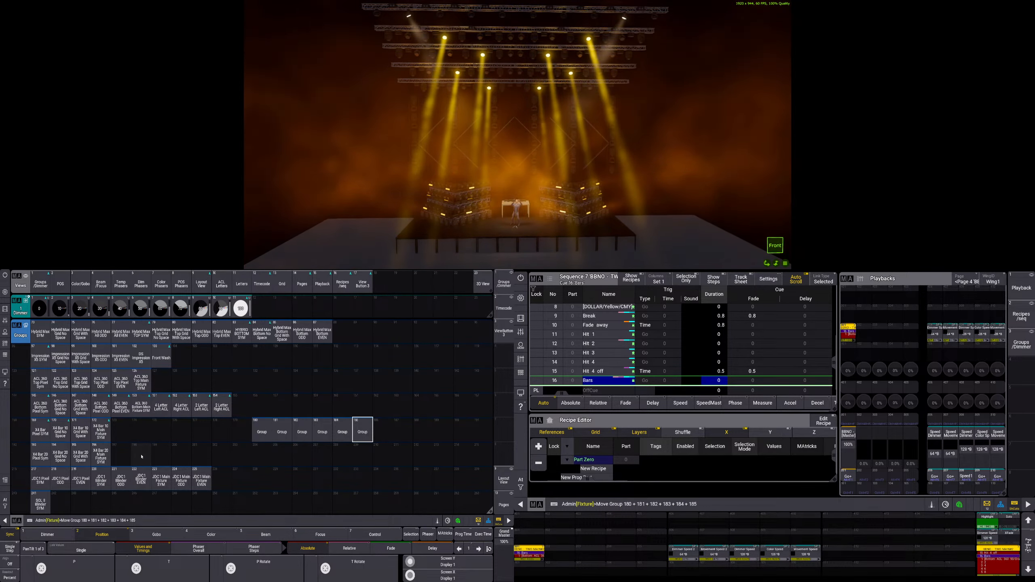
left_click(140, 456)
- Label group 198 in the X4 Bar 20 row as "X4 Bar 20 Far Left" and copy the name for reuse
left_click_drag(141, 455, 140, 432)
type("Far Left")
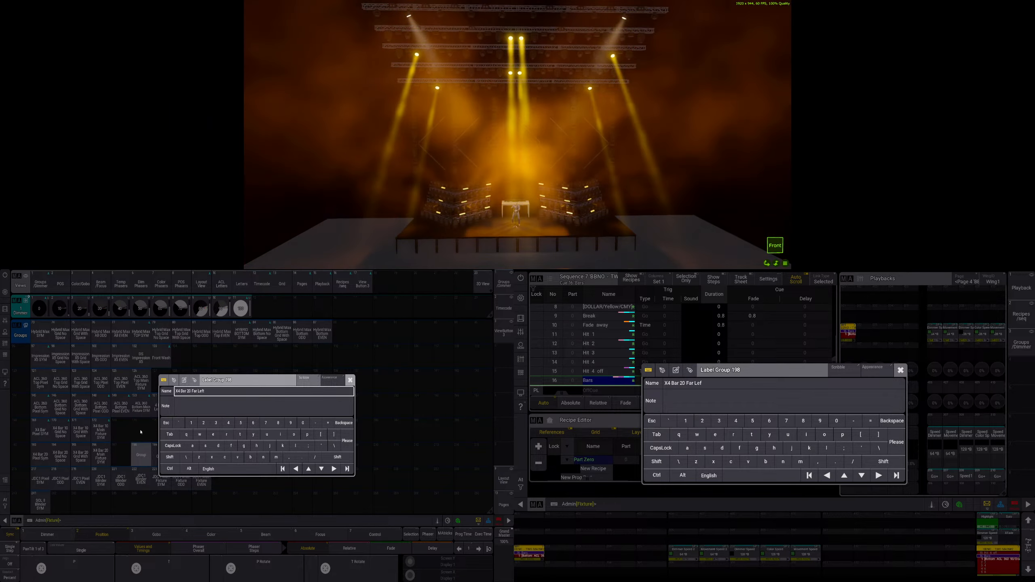
key("ctrl+a")
key("ctrl+c")
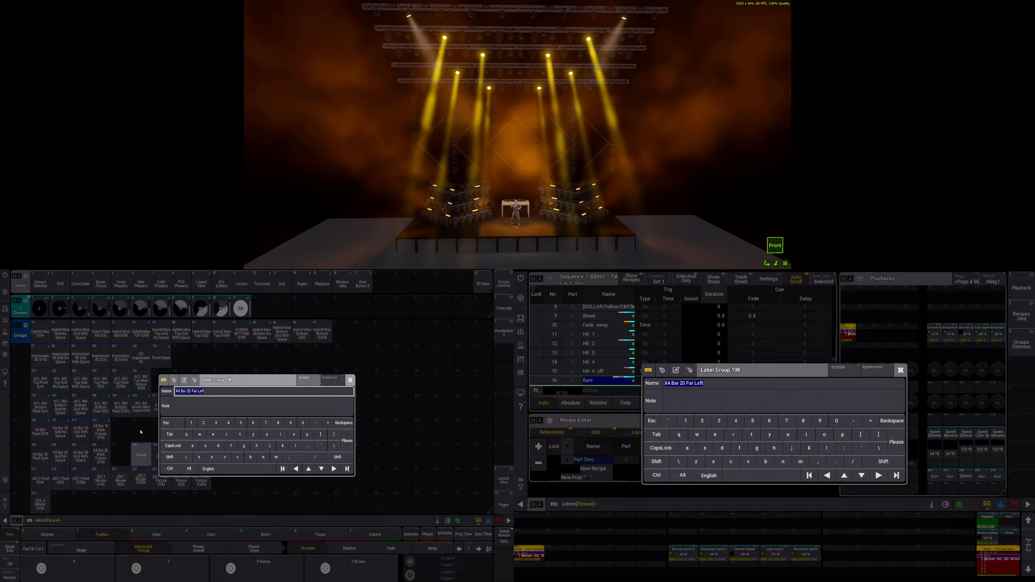
key("Return")
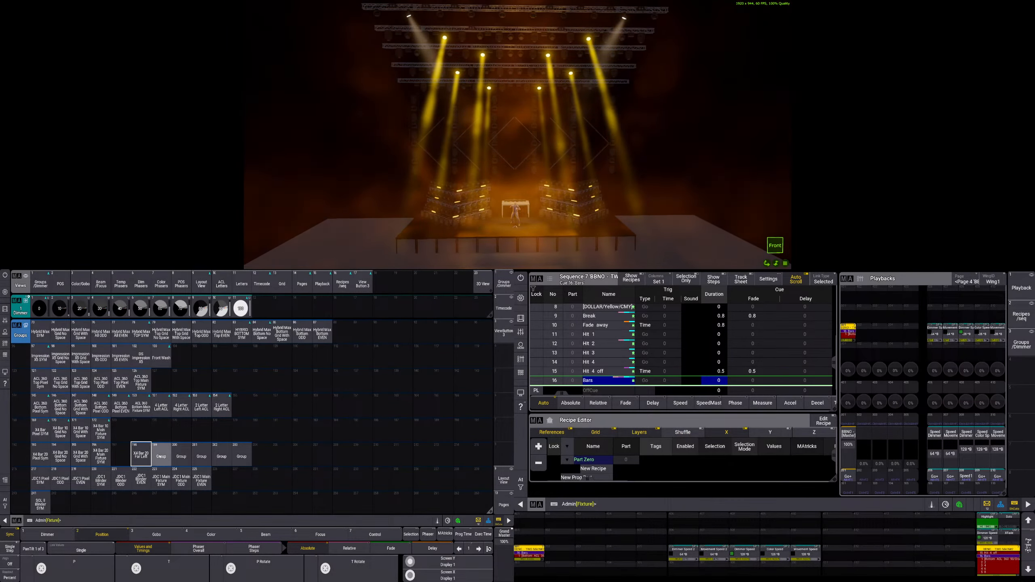
- Label group 199 as "X4 Bar 20 Left" and group 200 as "X4 Bar 20 Center Left", adapting the copied name
left_click(161, 453)
key("ctrl+v")
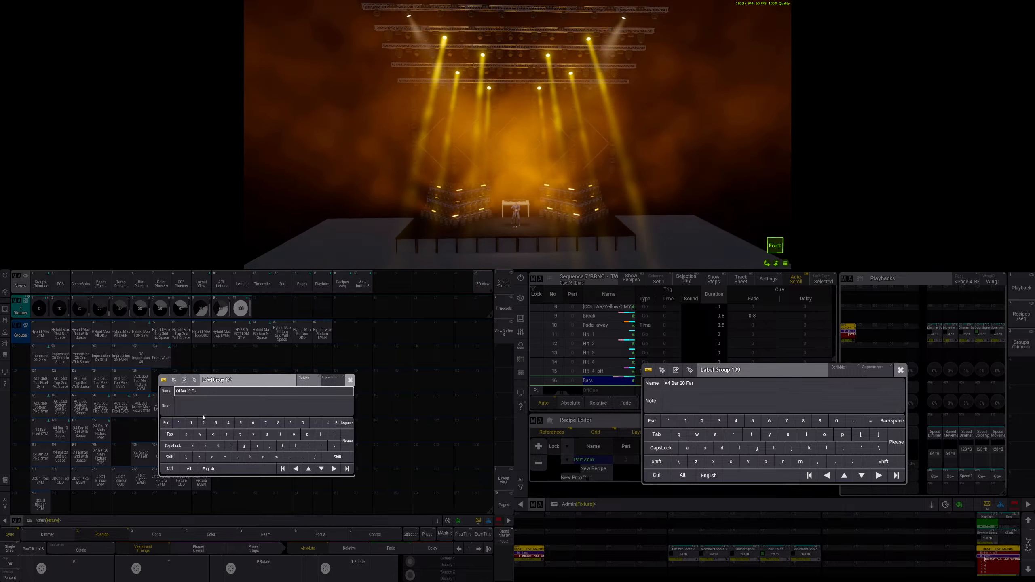
key("Return")
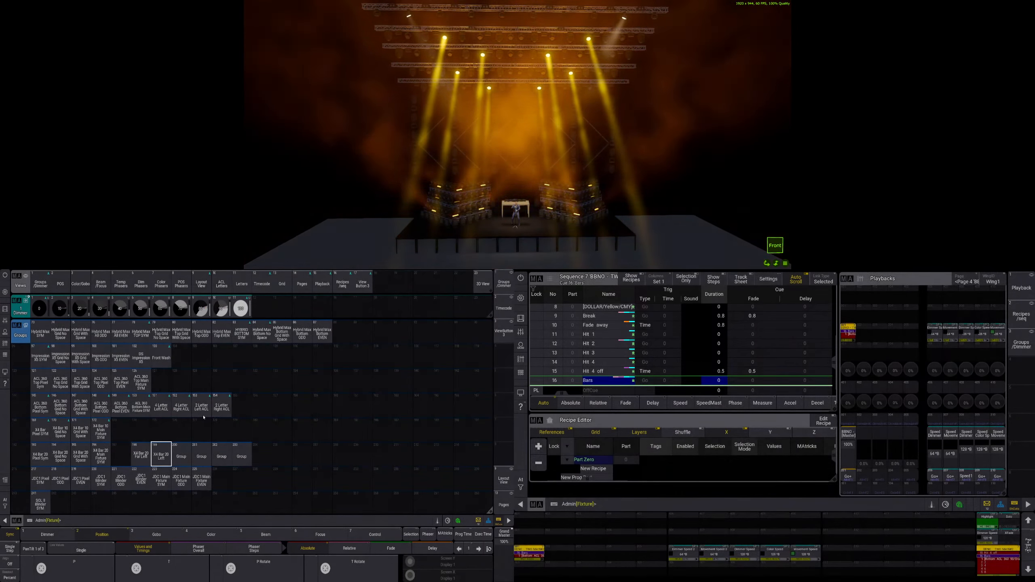
left_click_drag(182, 456, 186, 435)
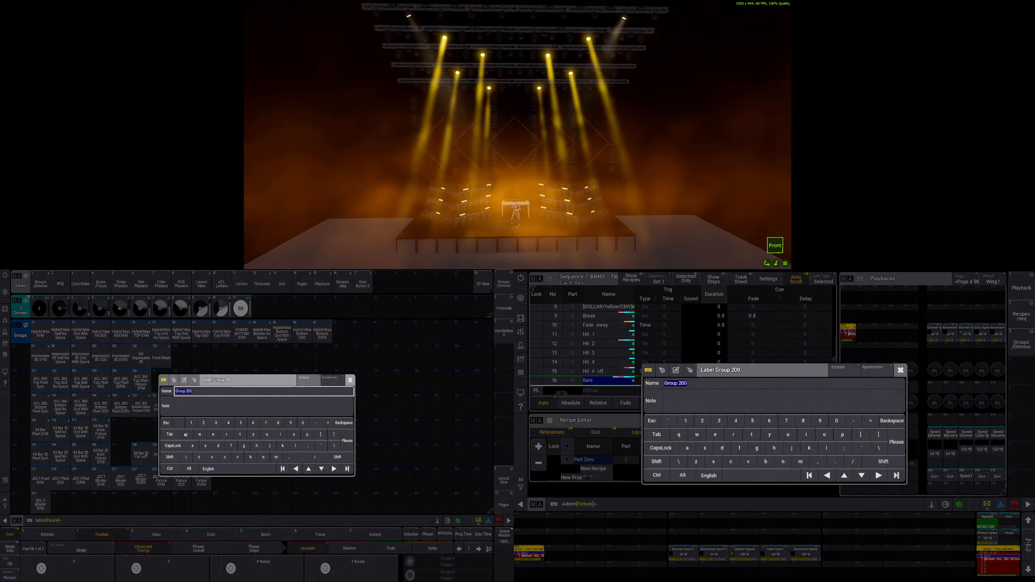
key("ctrl+v")
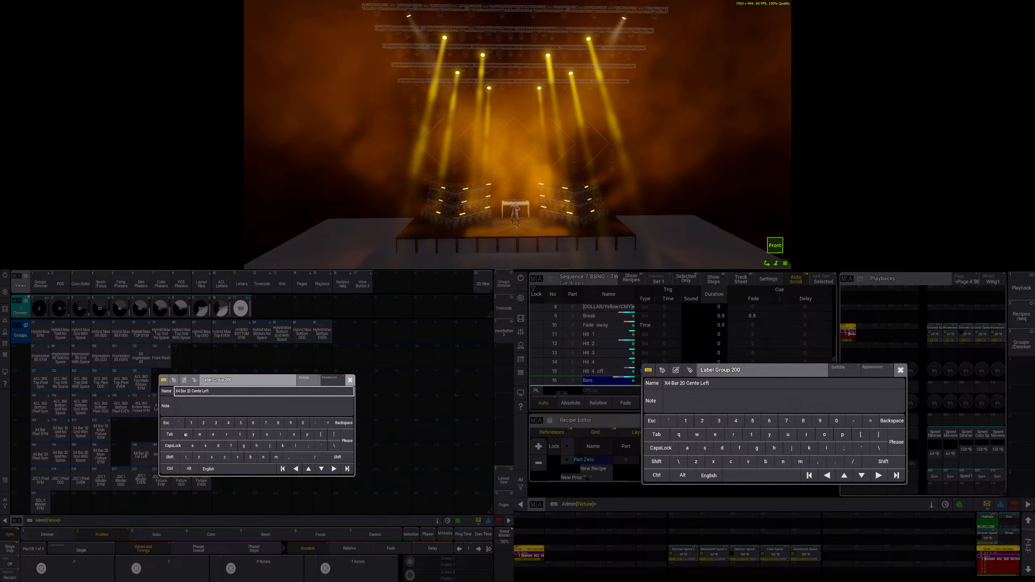
key("Return")
- Label group 201 as "X4 Bar 20 Center Right" and copy that name for the remaining groups
left_click_drag(202, 456, 202, 428)
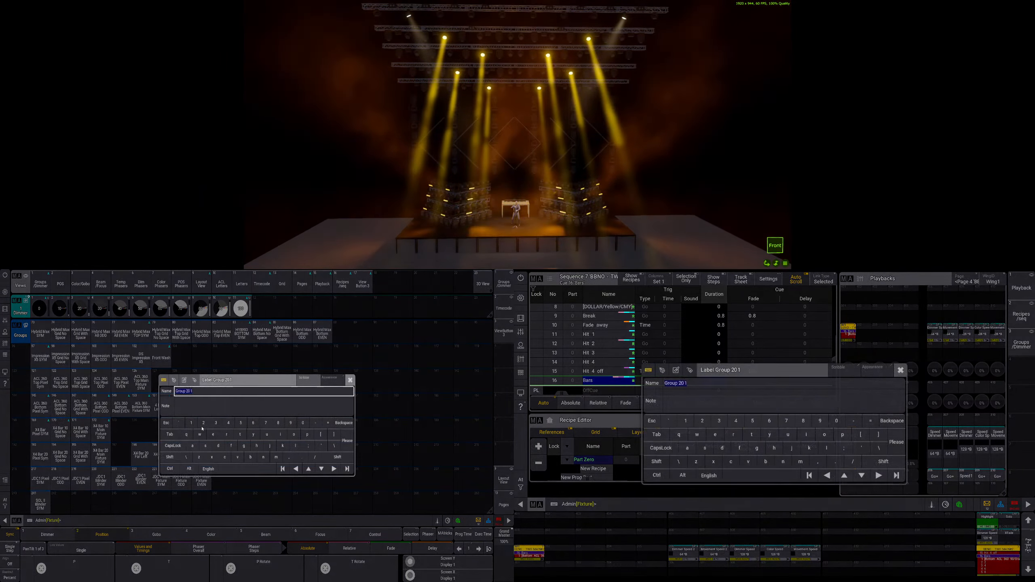
key("ctrl+v")
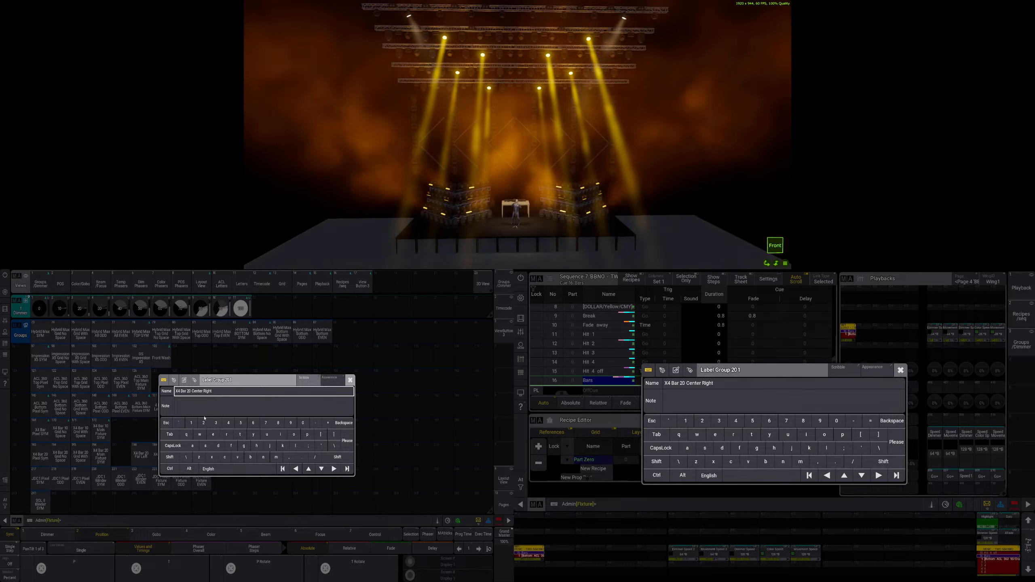
key("ctrl+a")
key("ctrl+c")
key("Return")
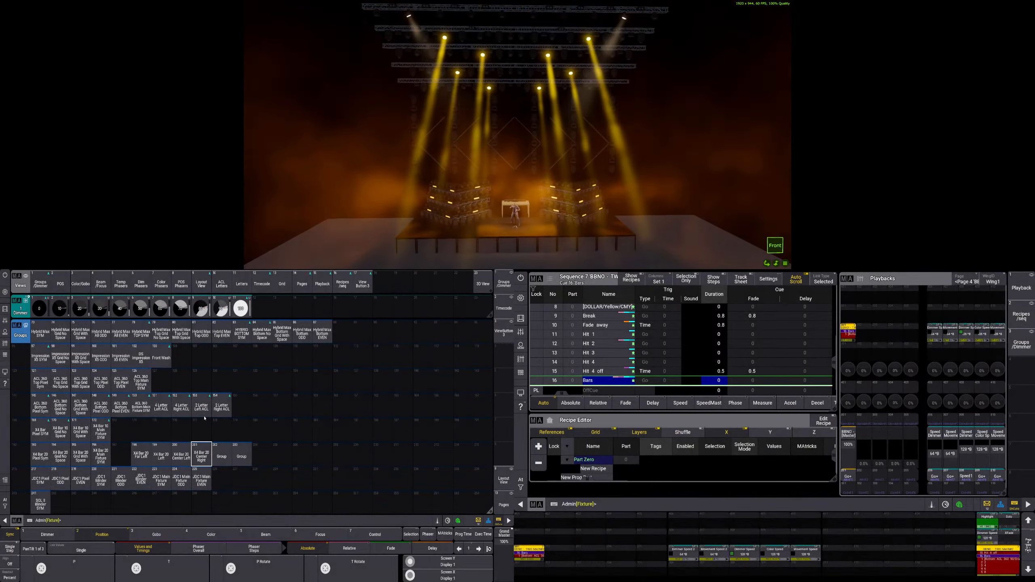
- Label group 202 as "X4 Bar 20 Right" by shortening the copied name
left_click_drag(221, 455, 222, 427)
key("ctrl+v")
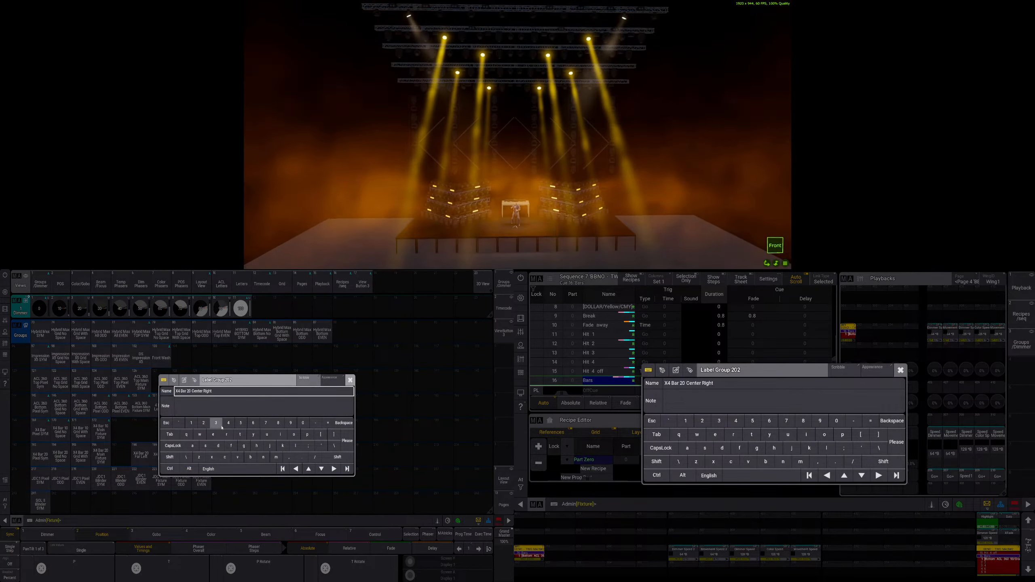
key("BackSpace")
key("BackSpace")
key("BackSpace")
key("BackSpace")
key("BackSpace")
key("BackSpace")
key("BackSpace")
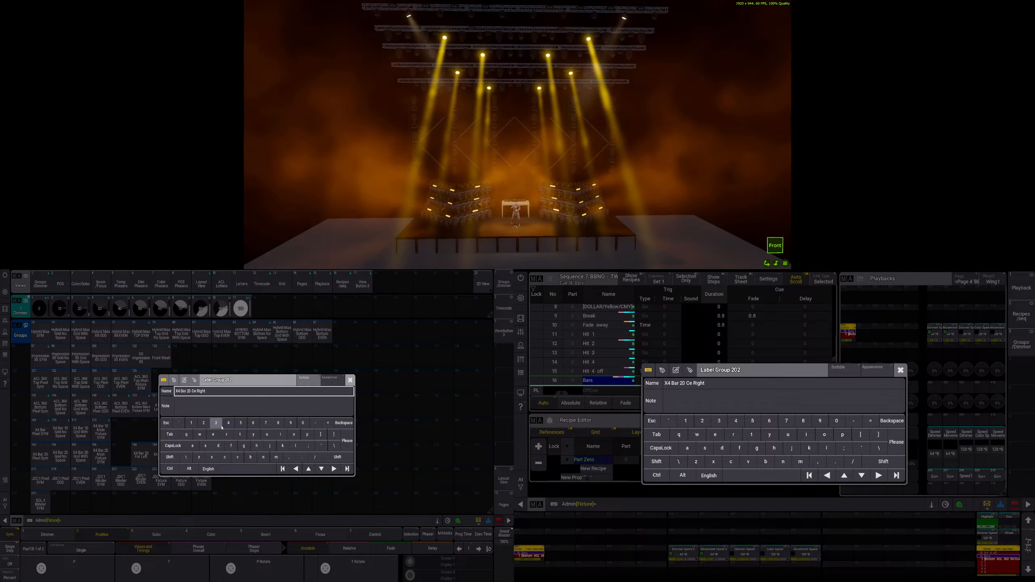
key("Return")
- Label group 203 as "X4 Bar 20 Far Right" from the copied name and save the show
left_click_drag(239, 443, 240, 438)
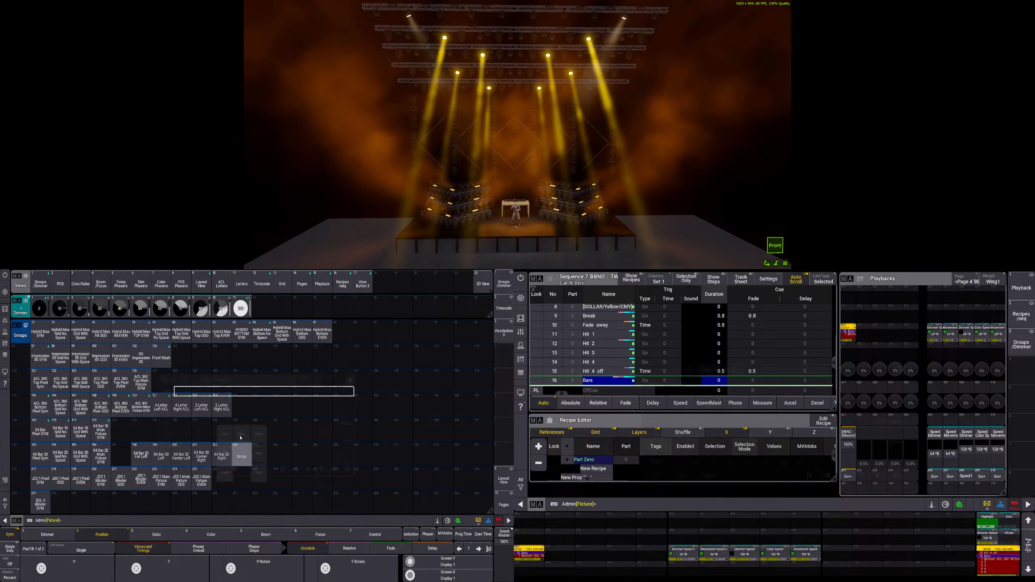
key("ctrl+v")
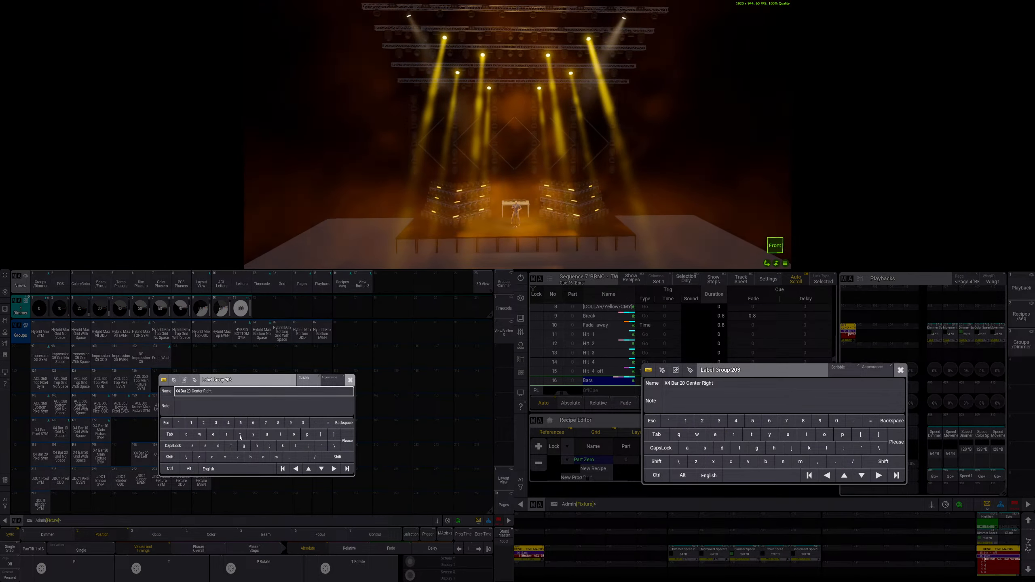
key("BackSpace")
key("BackSpace")
key("BackSpace")
key("BackSpace")
key("BackSpace")
key("BackSpace")
type("Far")
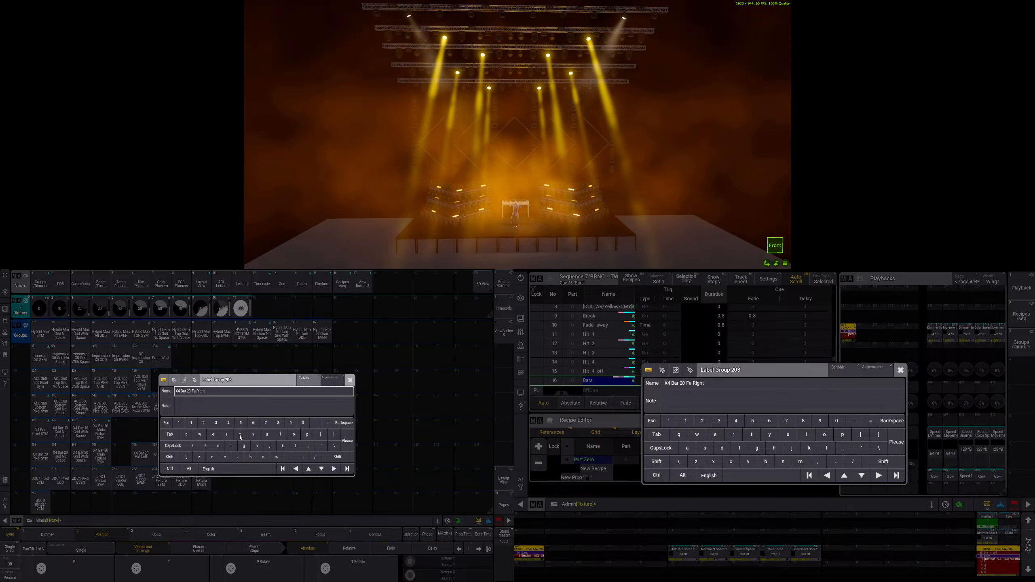
key("Return")
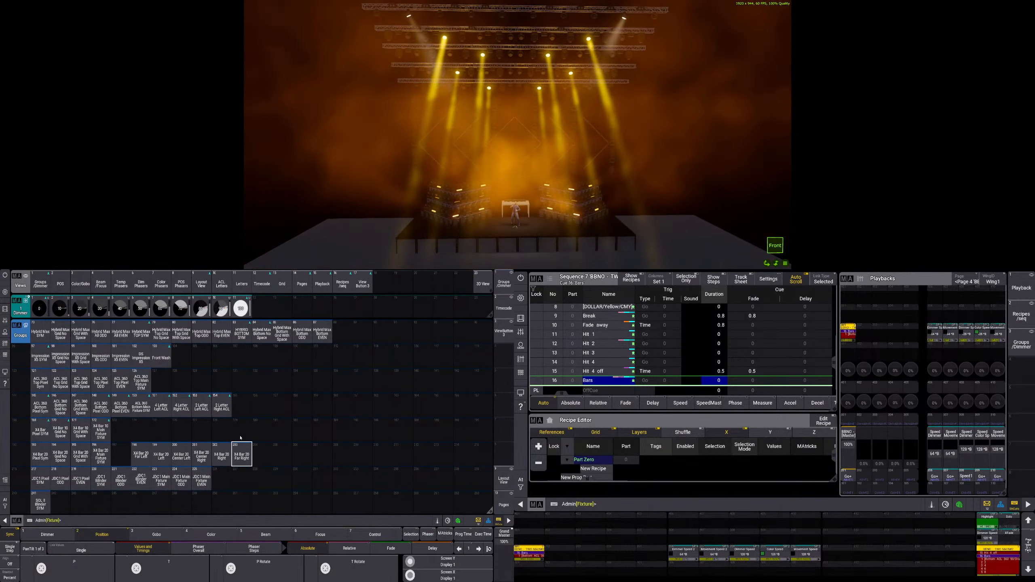
key("ctrl+s")
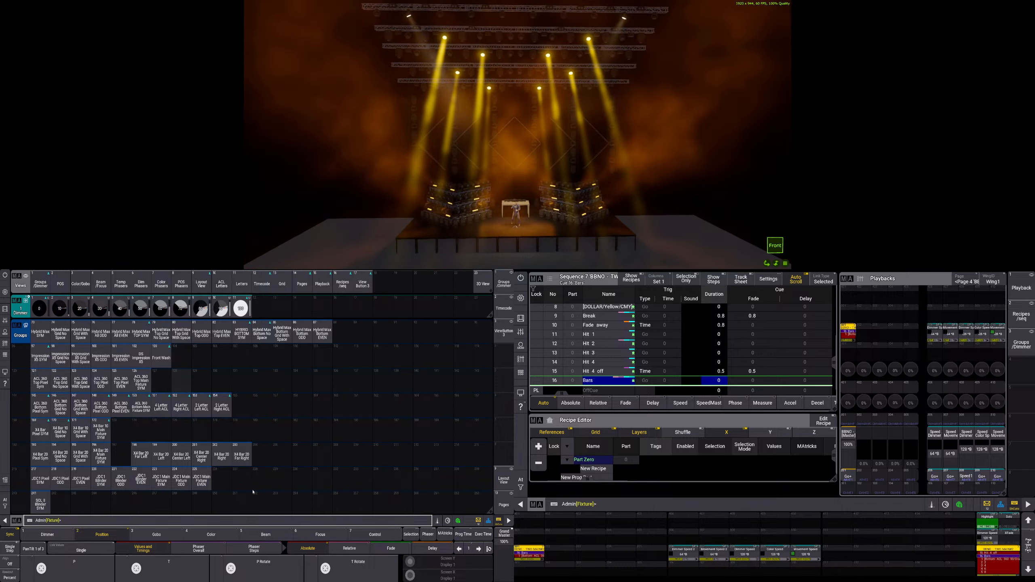
- Open the song timecode and replay the passage between about 16 and 18 seconds to check the Bars section
left_click(504, 309)
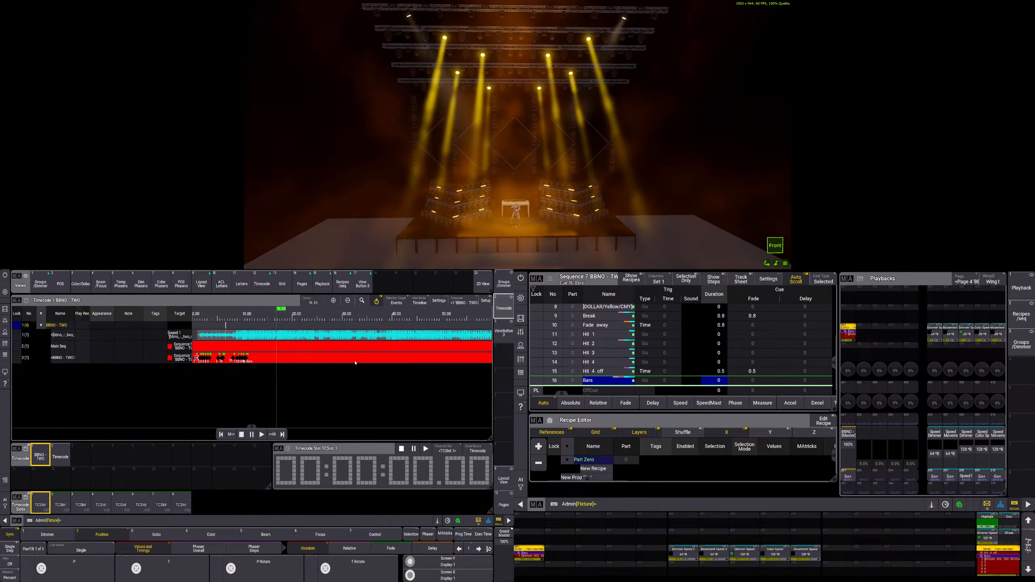
left_click(262, 435)
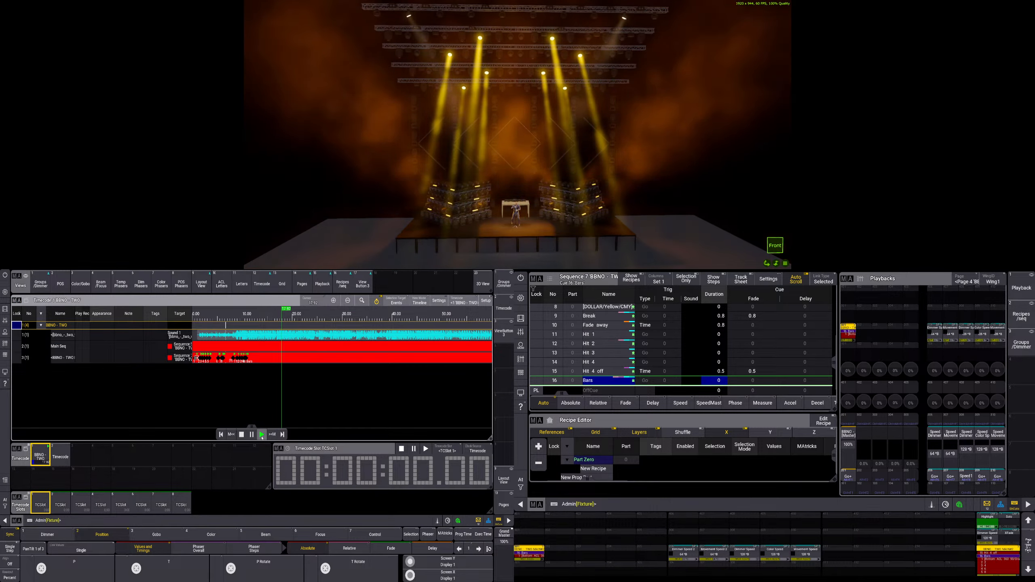
left_click(242, 435)
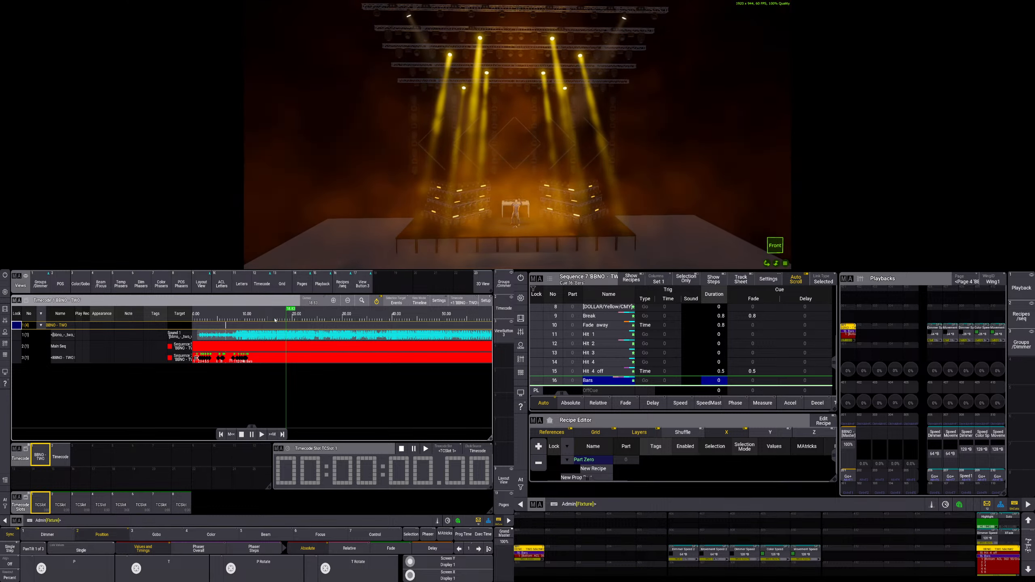
left_click(275, 321)
left_click(262, 435)
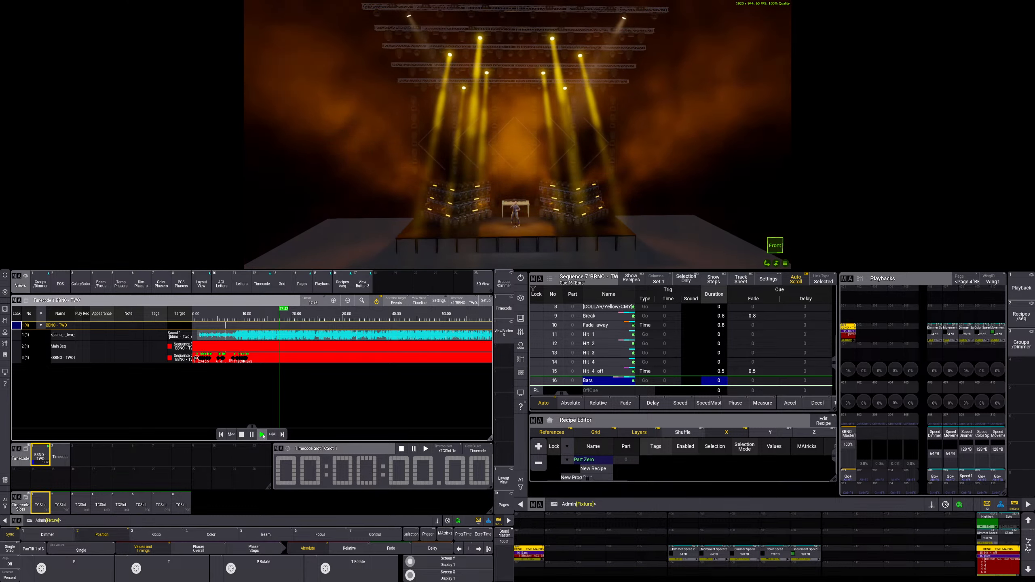
left_click(272, 321)
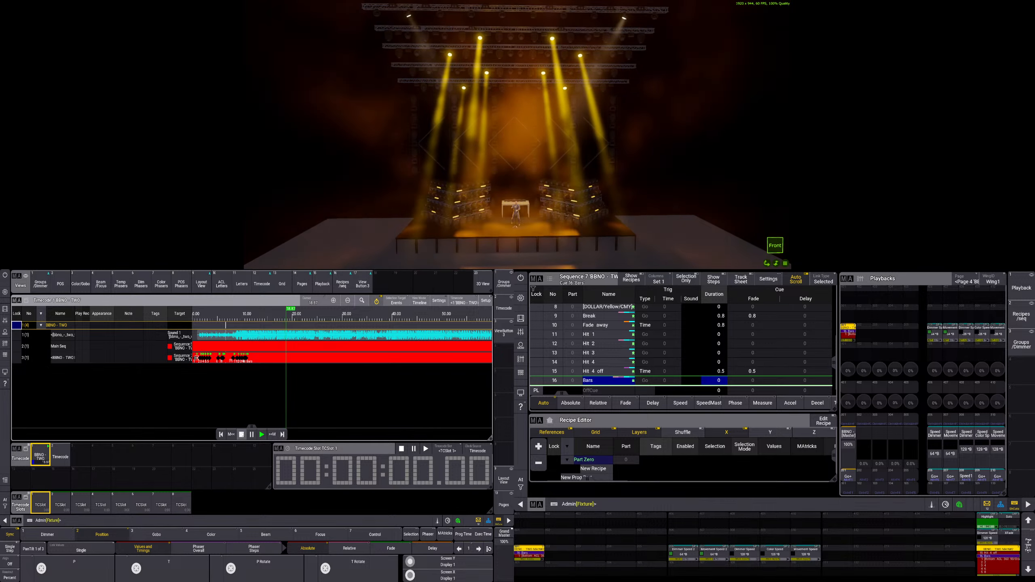
left_click(242, 435)
left_click_drag(277, 320, 276, 321)
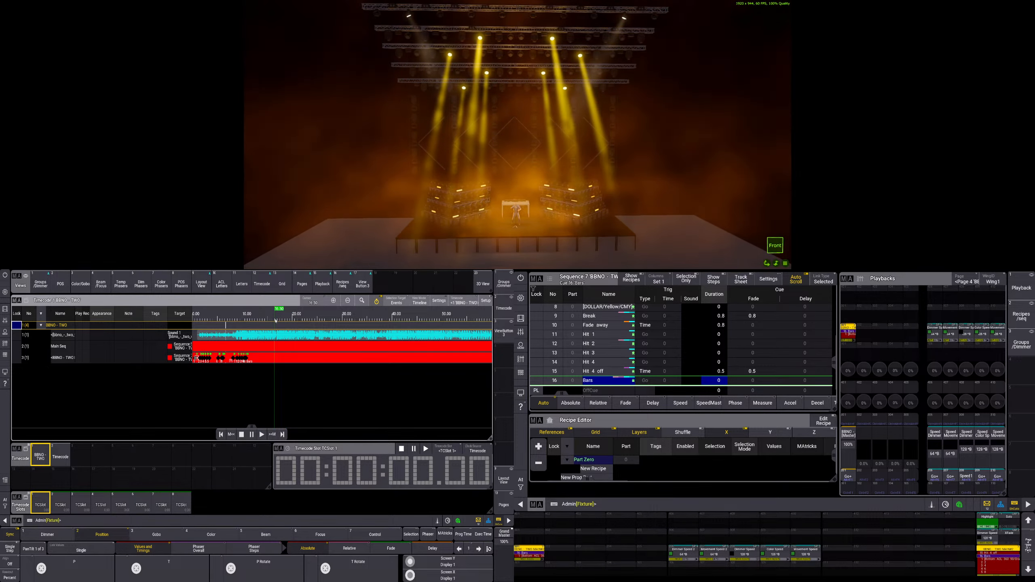
scroll(268, 328, "up", 5)
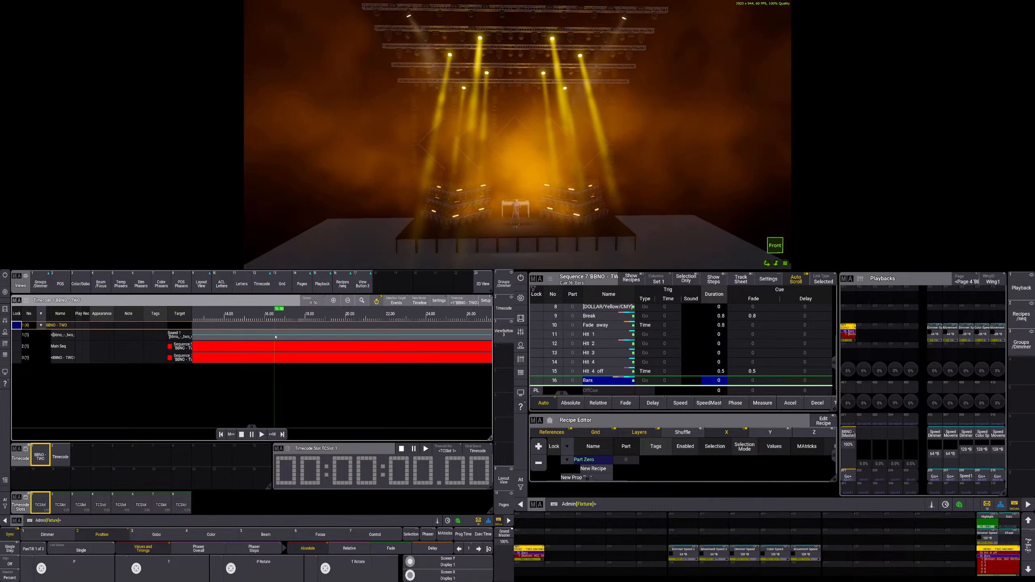
left_click(350, 321)
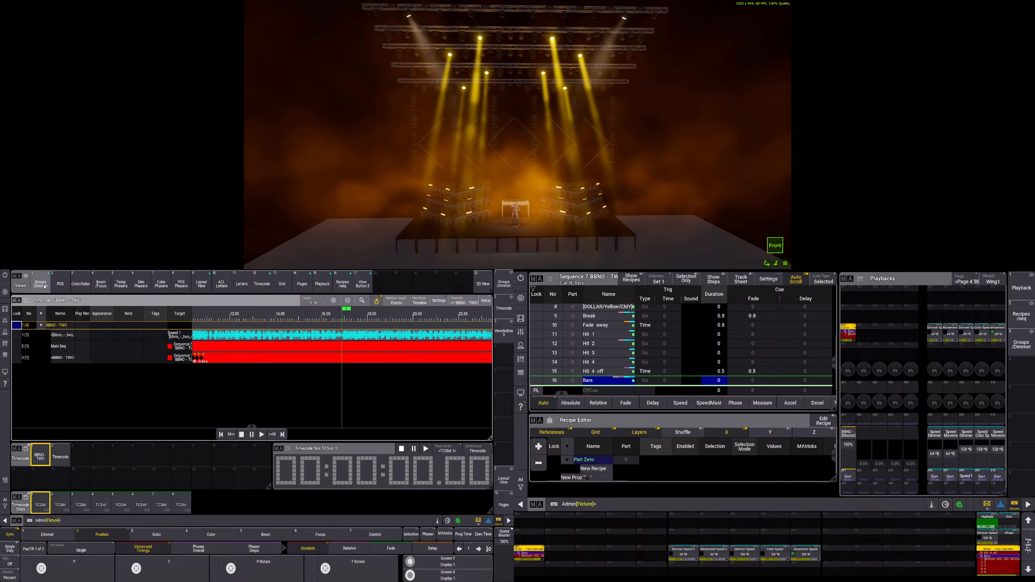
- Try to apply a zoom preset to the X4 Bar 20 Center Left and Center Right groups in the Bars cue's recipe
left_click(37, 283)
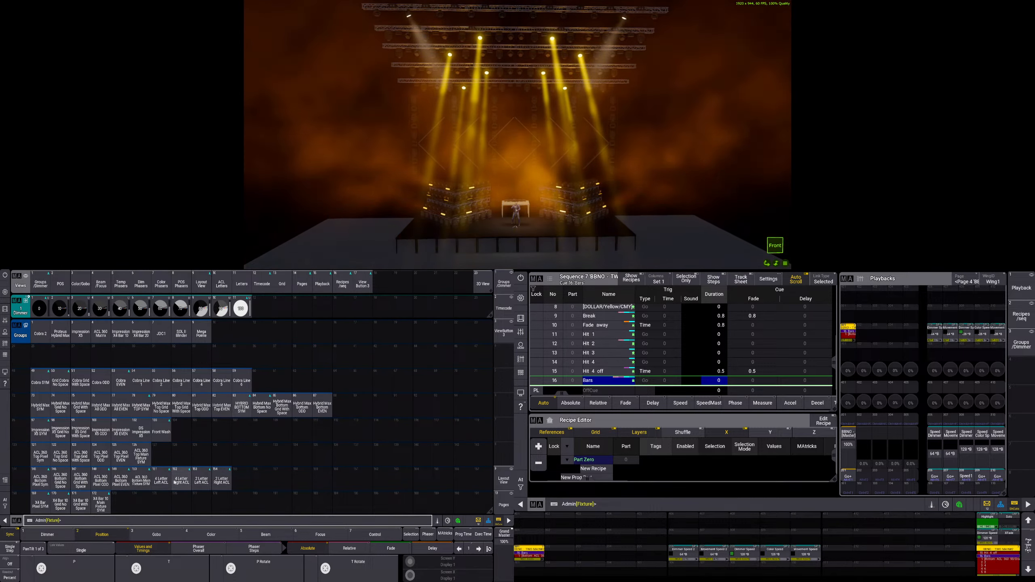
scroll(134, 487, "down", 2)
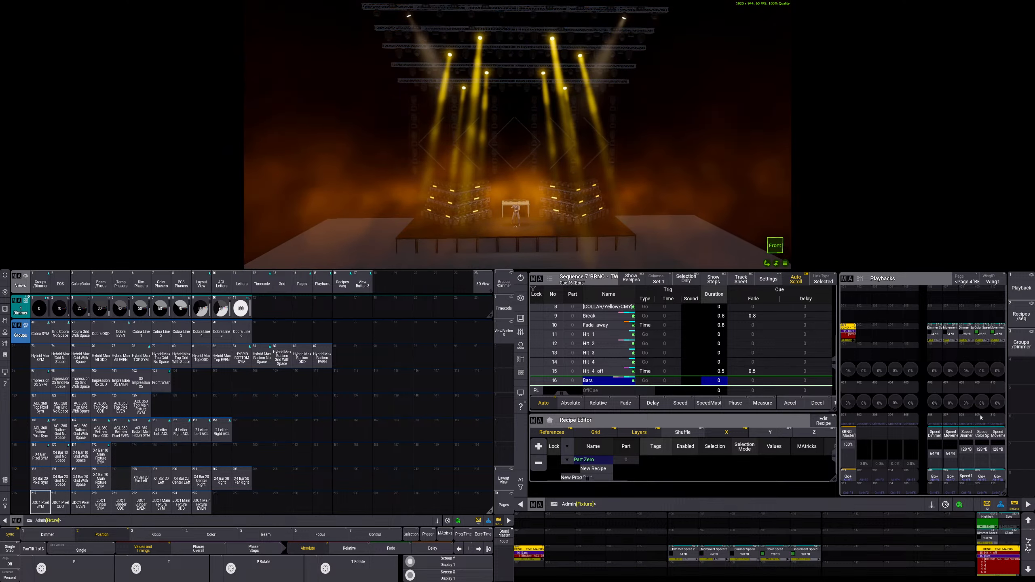
left_click(824, 421)
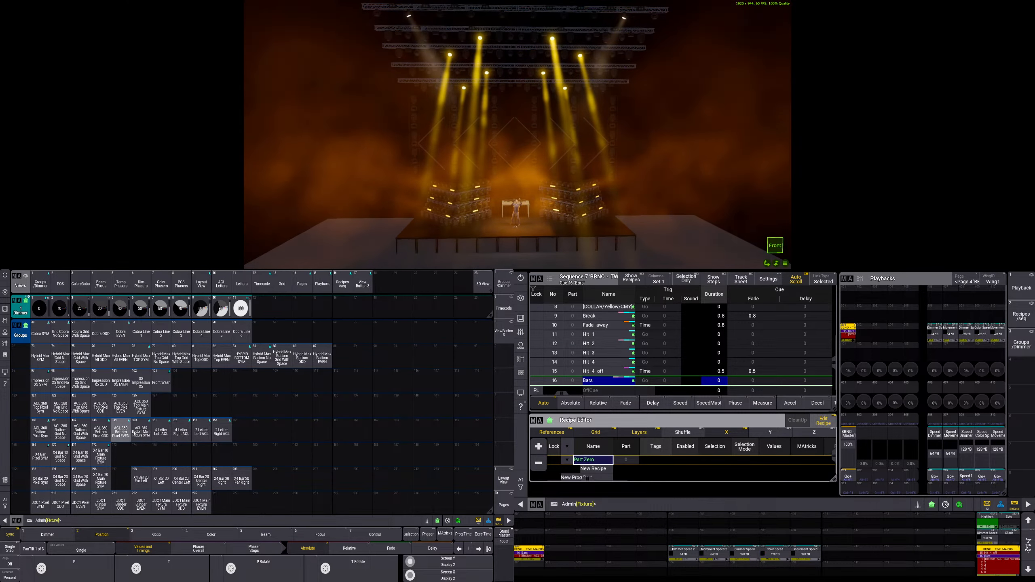
left_click(180, 474)
left_click(207, 485)
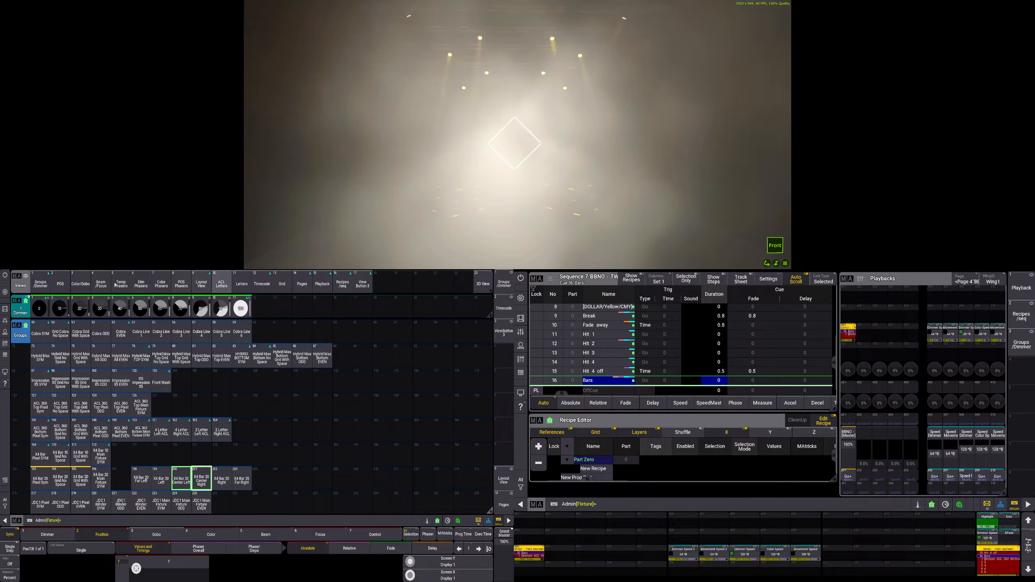
left_click(100, 286)
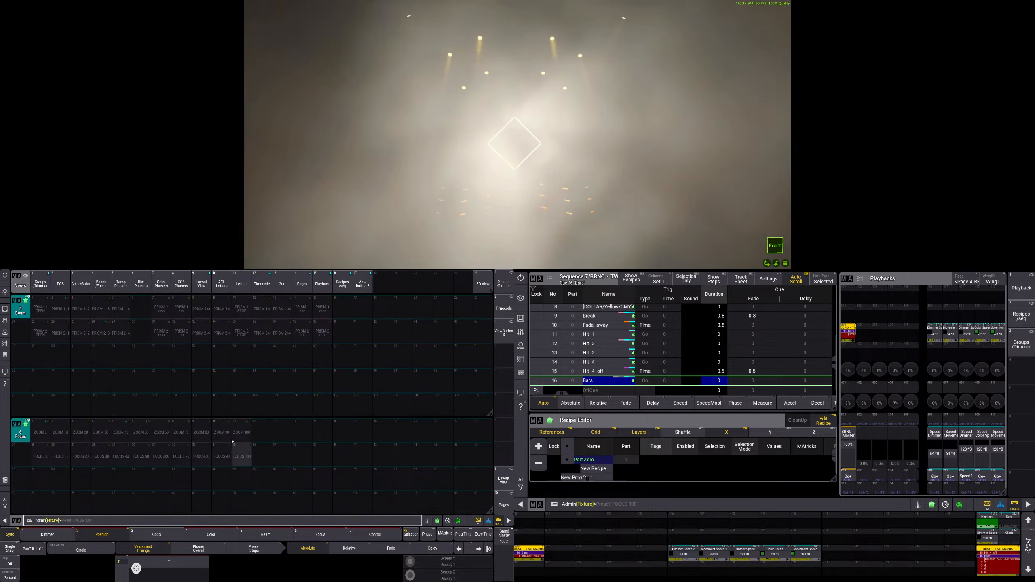
left_click(219, 438)
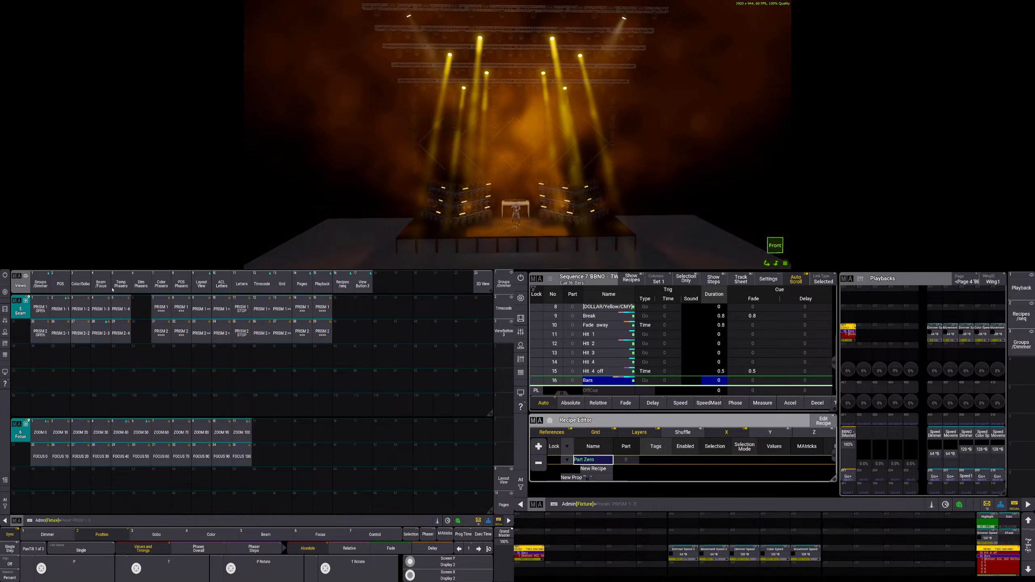
- Select the X4 Bar 20 Pixel Sym group and bring up its zoom control alongside the beam and focus presets
left_click(8, 311)
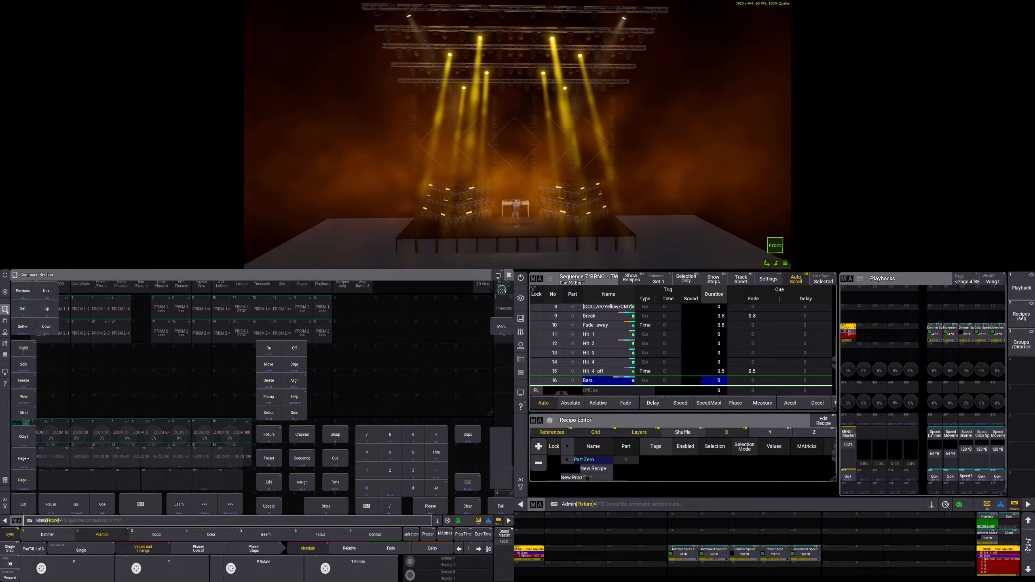
left_click(5, 310)
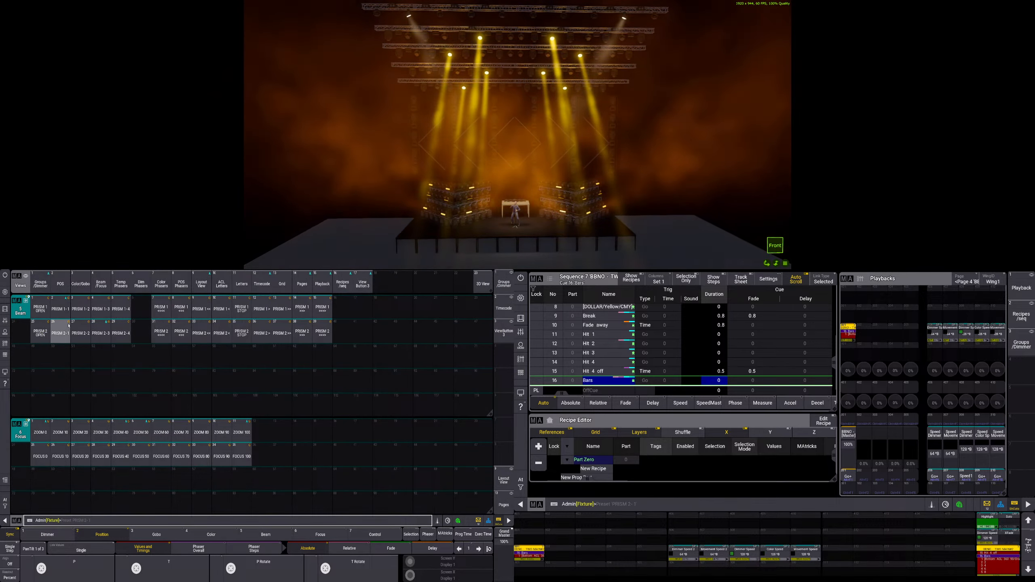
left_click(43, 284)
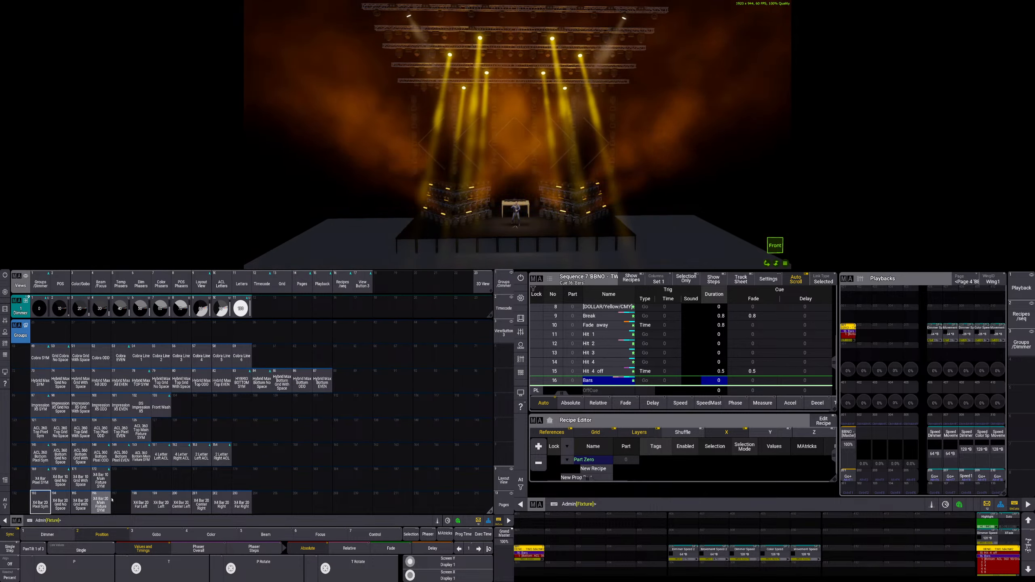
left_click(42, 504)
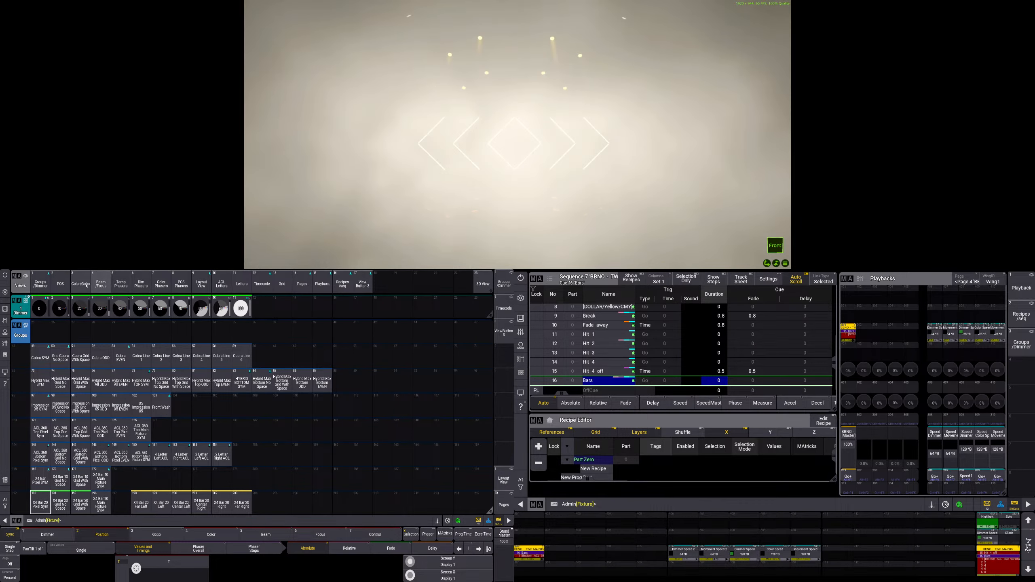
left_click(101, 284)
left_click(265, 535)
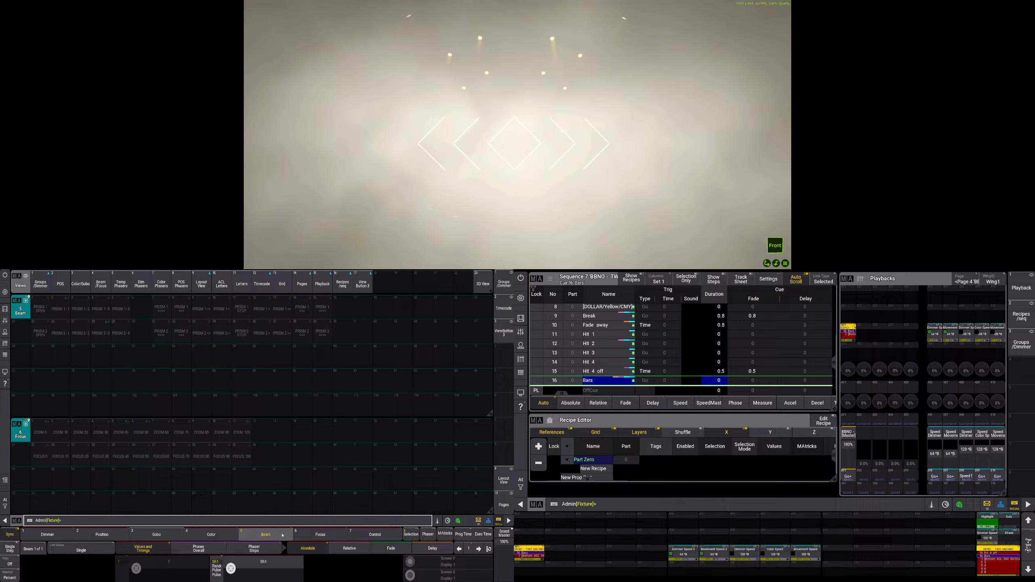
left_click(298, 538)
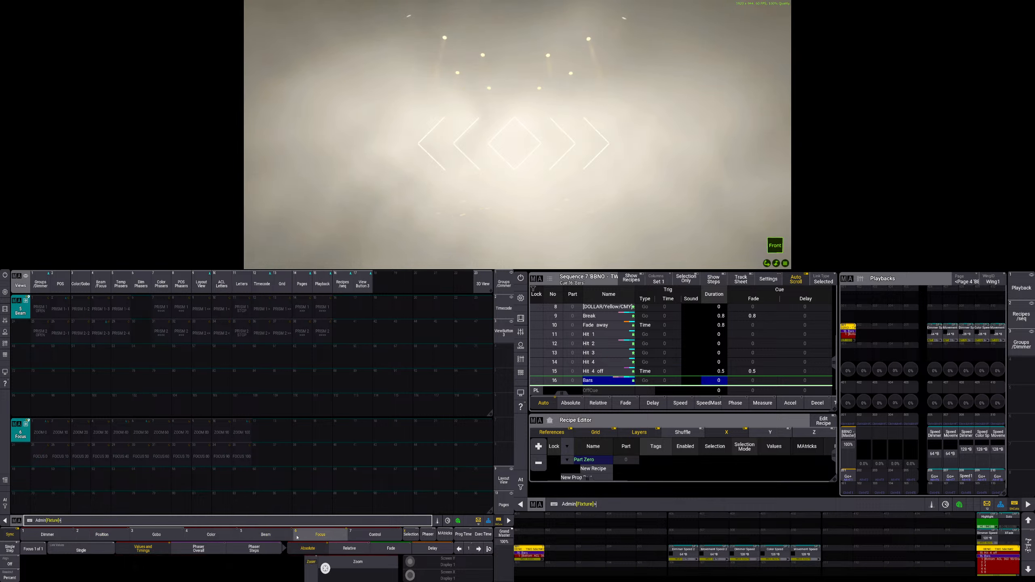
- Set a zoom value for the selected X4 Bar 20 fixtures and store it into the FOCUS 100 preset
left_click(334, 571)
type("10")
key("Return")
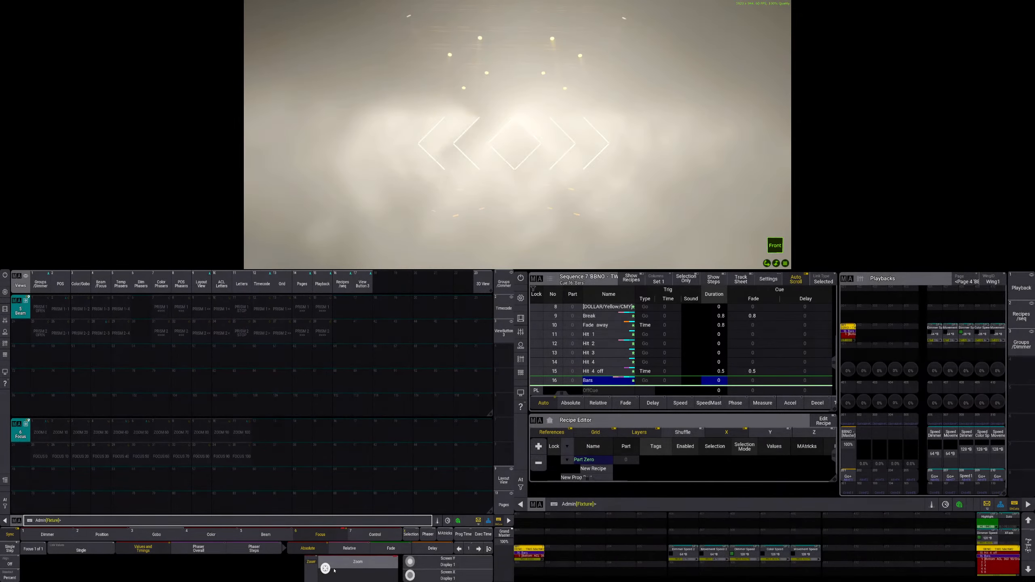
left_click(336, 570)
key("Return")
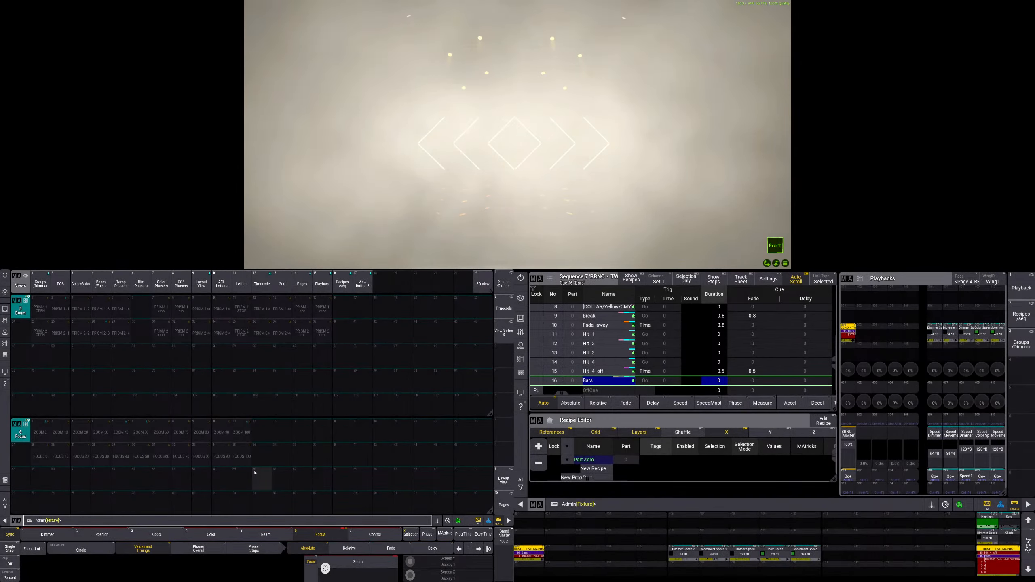
key("s")
key("Return")
left_click(241, 448)
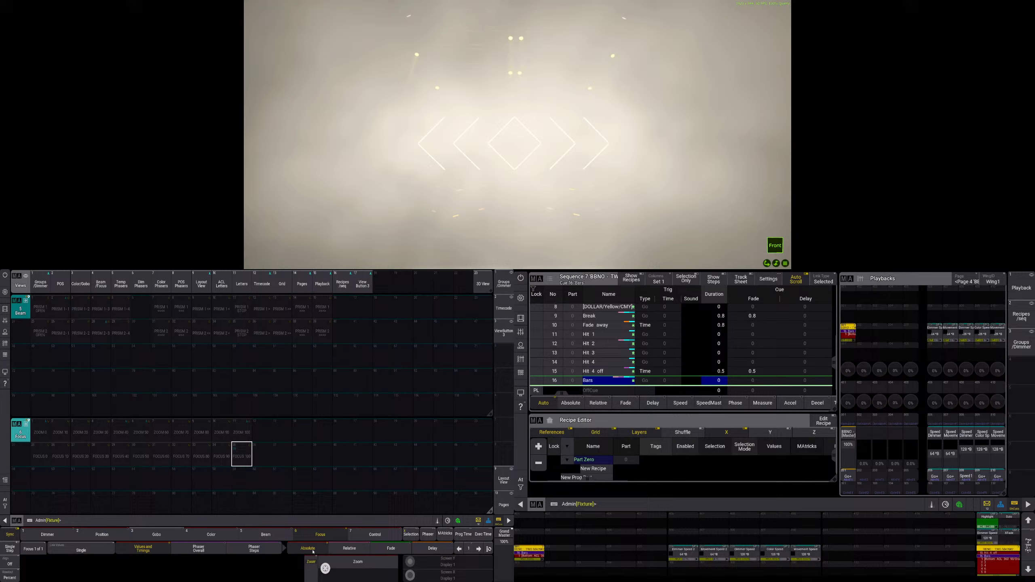
- Set the X4 Bar 20 zoom to 90 and merge it into the FOCUS 90 preset
left_click(345, 570)
type("90")
key("Return")
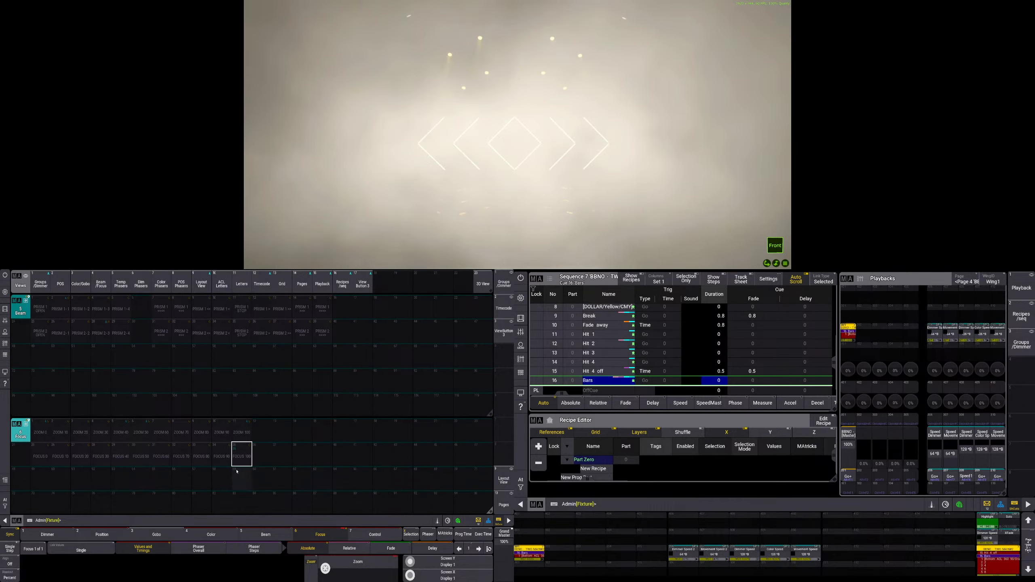
left_click(224, 461)
left_click(239, 450)
- Set the X4 Bar 20 zoom to 80 and merge it into the FOCUS 80 preset
left_click(350, 573)
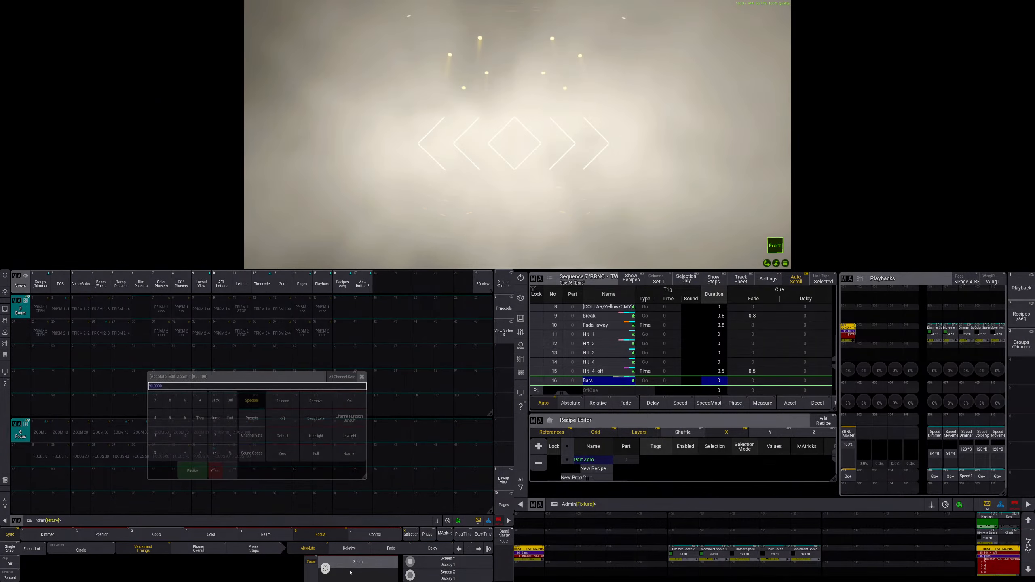
type("870")
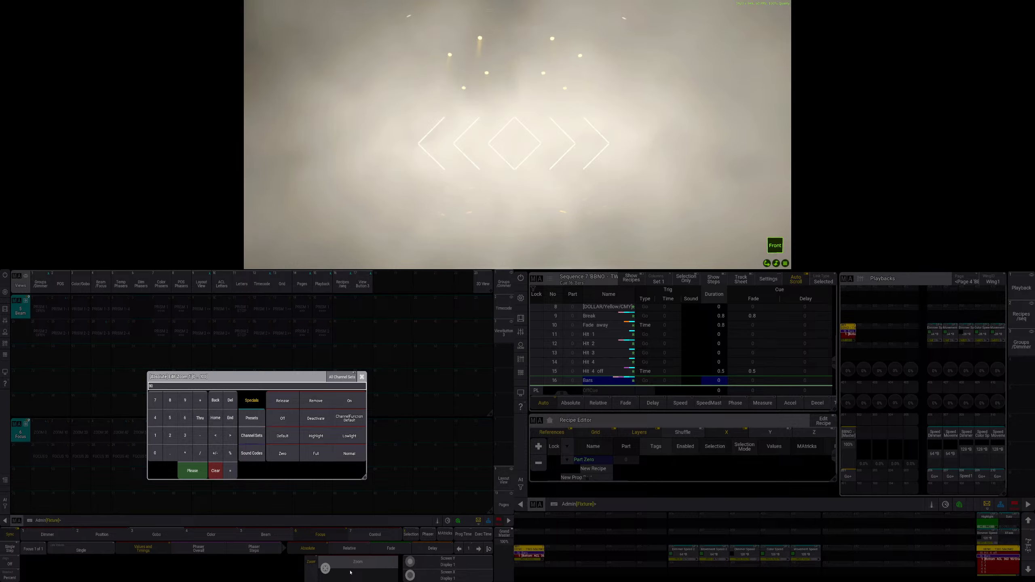
key("Return")
left_click(201, 457)
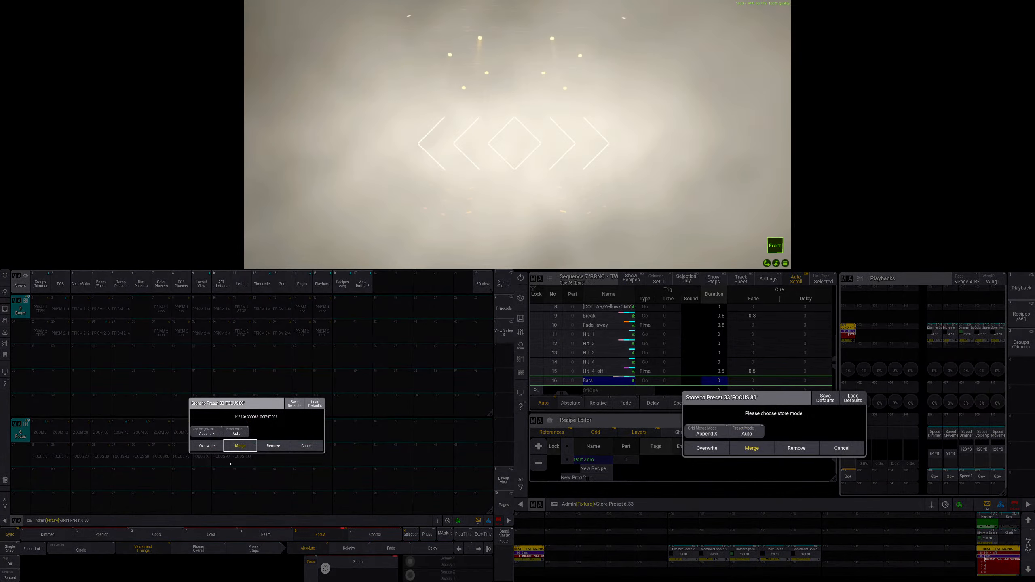
left_click(239, 450)
- Set the X4 Bar 20 zoom to 70 and merge it into the FOCUS 70 preset
left_click(353, 572)
type("70")
key("Return")
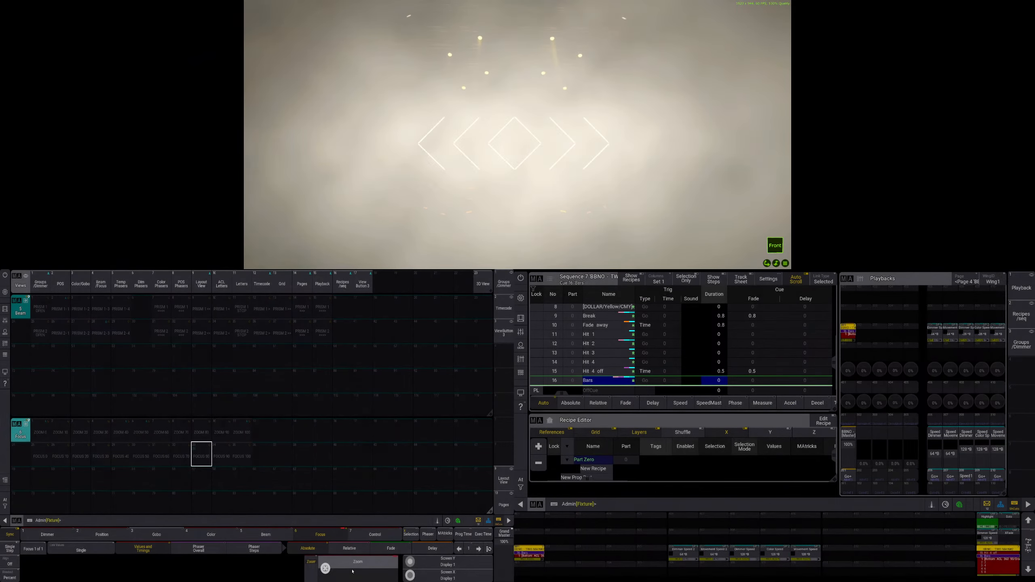
key("s")
left_click(179, 458)
left_click(240, 448)
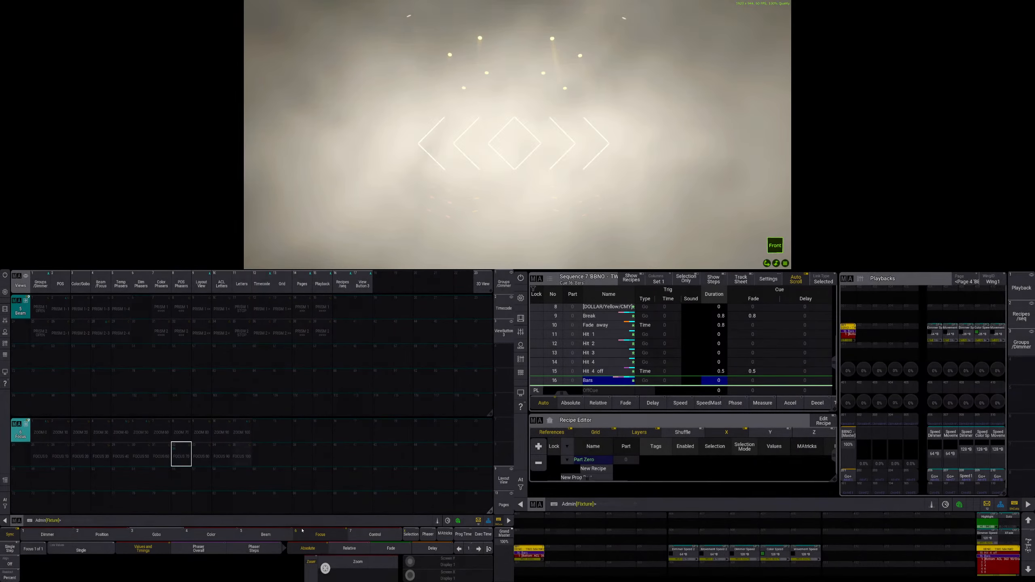
- Set the X4 Bar 20 zoom to 60 and merge it into the FOCUS 60 preset
left_click(351, 573)
type("60")
key("Return")
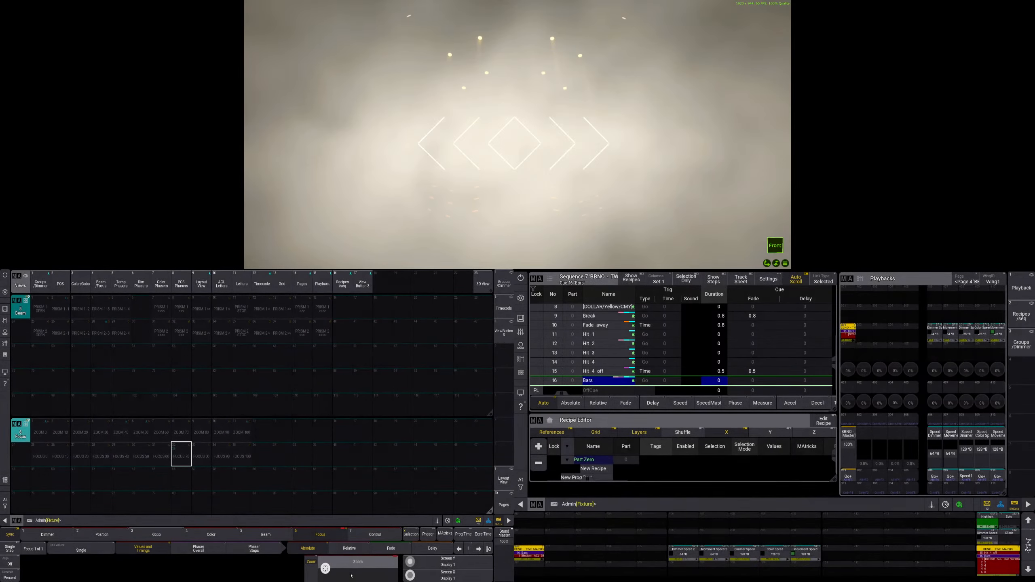
key("s")
left_click(161, 457)
left_click(239, 446)
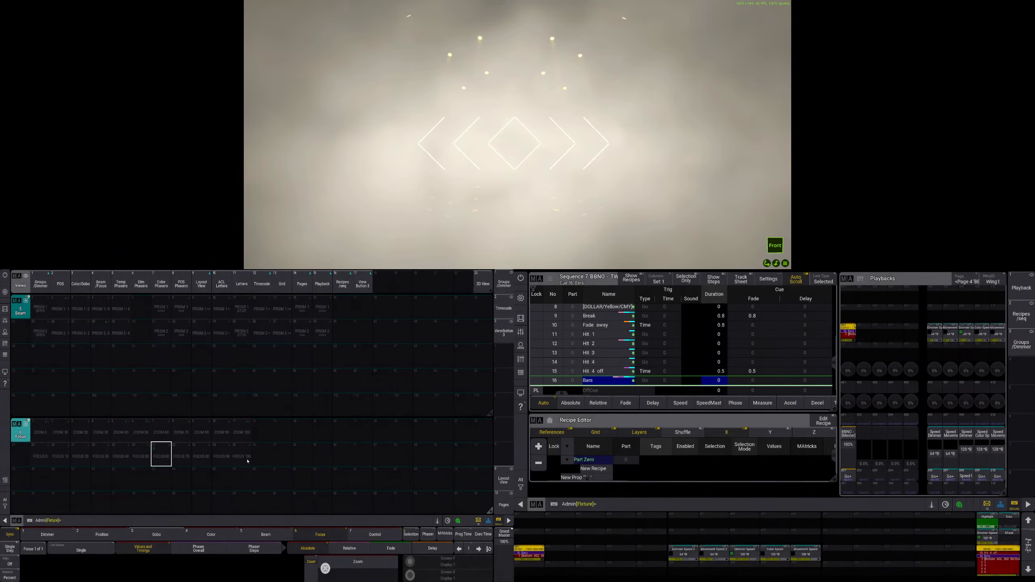
- Select the X4 Bar 20 Grid No Space group and return to the beam and focus presets
left_click(348, 570)
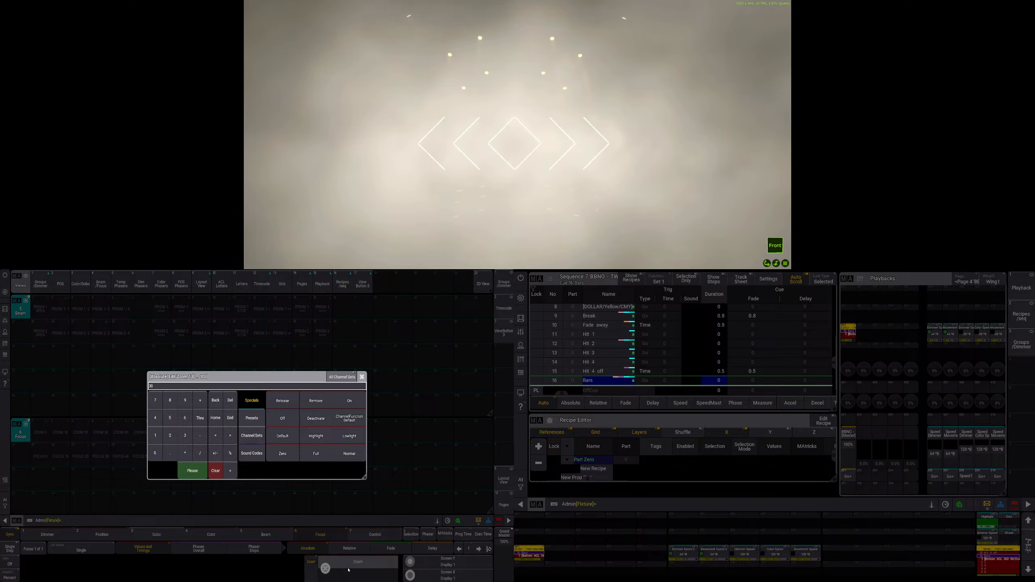
key("Return")
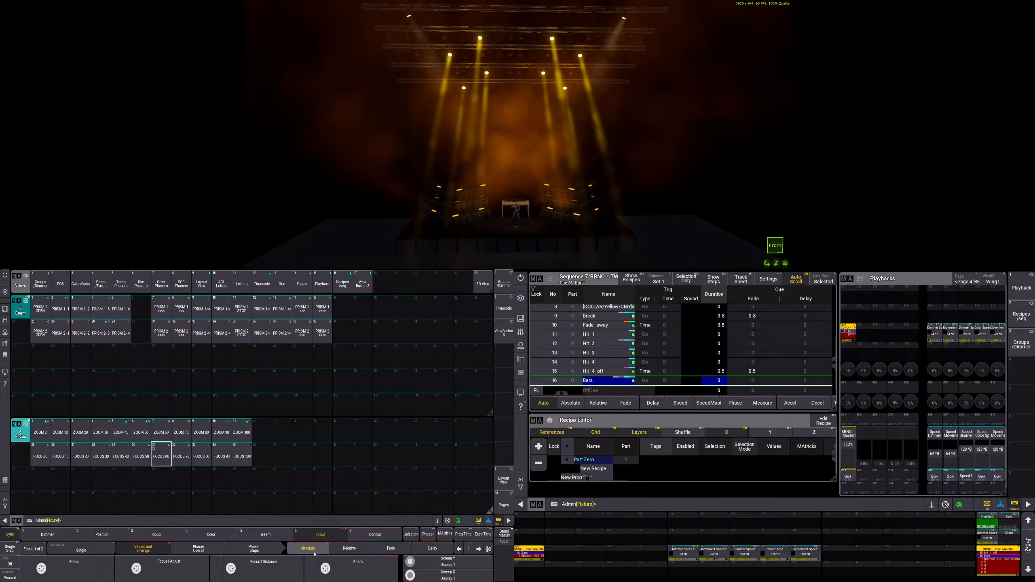
left_click(40, 284)
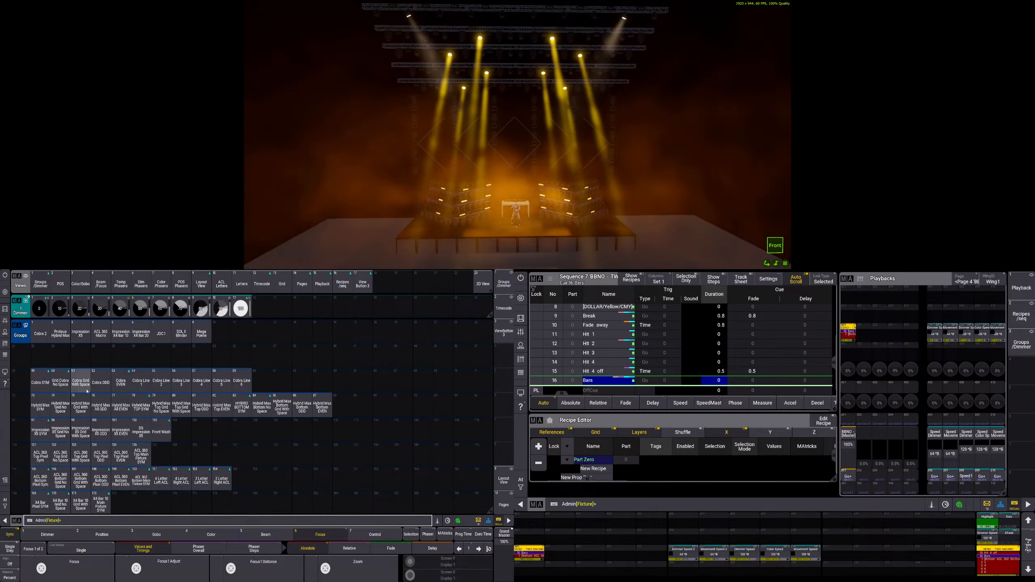
scroll(54, 380, "down", 3)
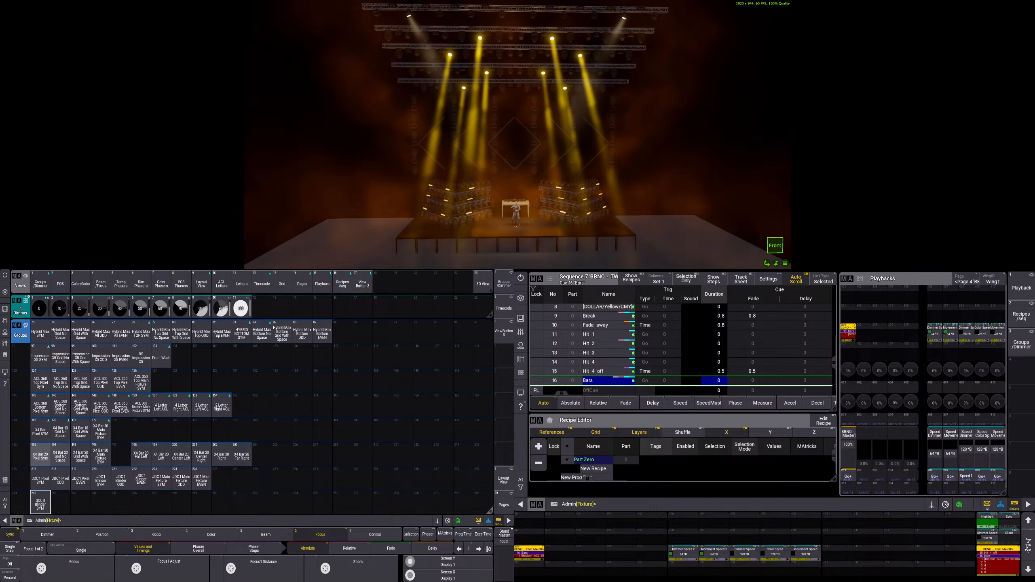
left_click(67, 464)
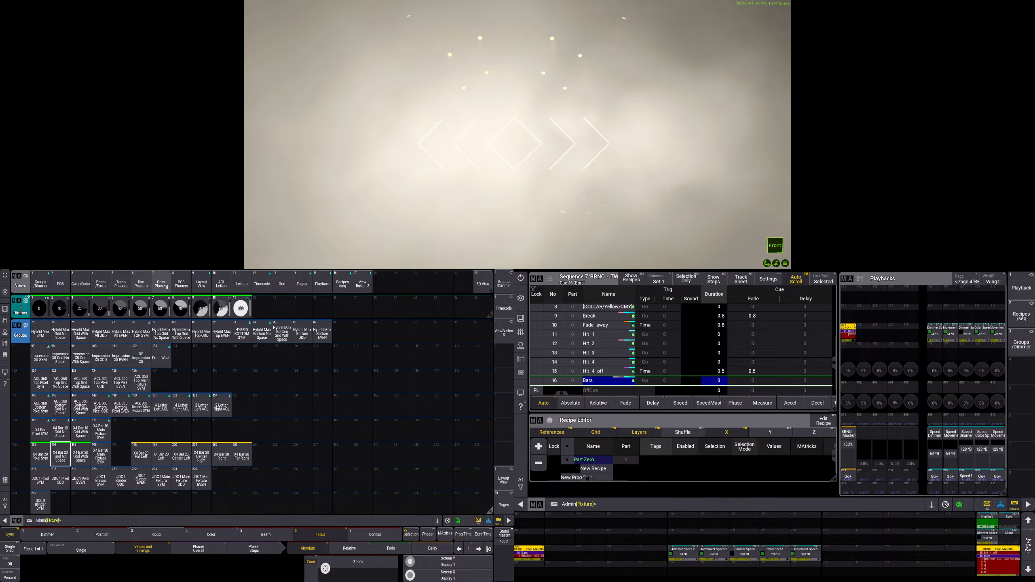
left_click(89, 285)
left_click(98, 285)
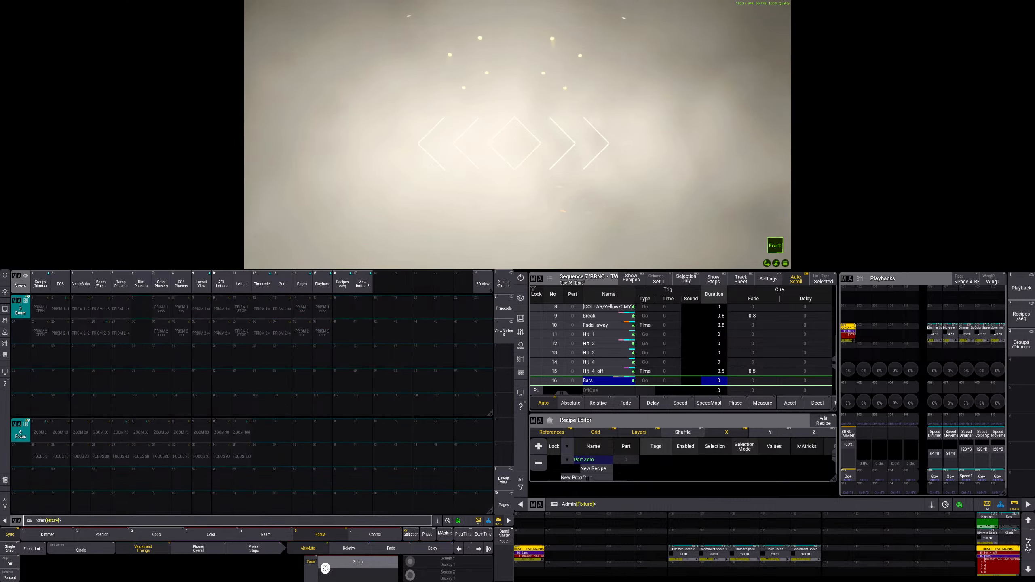
- Set the selected X4 Bar 20 fixtures' zoom to 50 and merge it into the FOCUS 50 preset
left_click(341, 571)
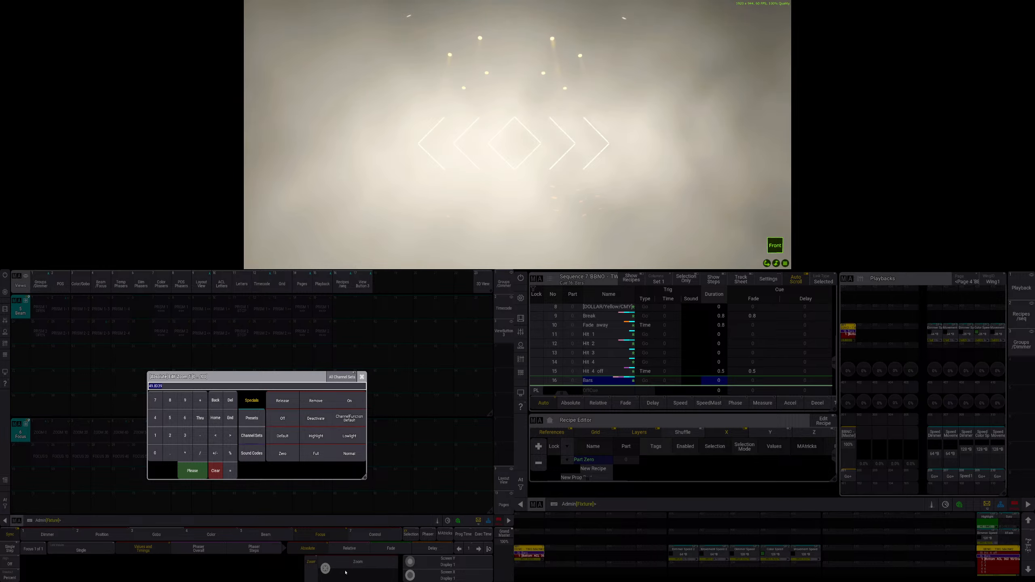
left_click(346, 573)
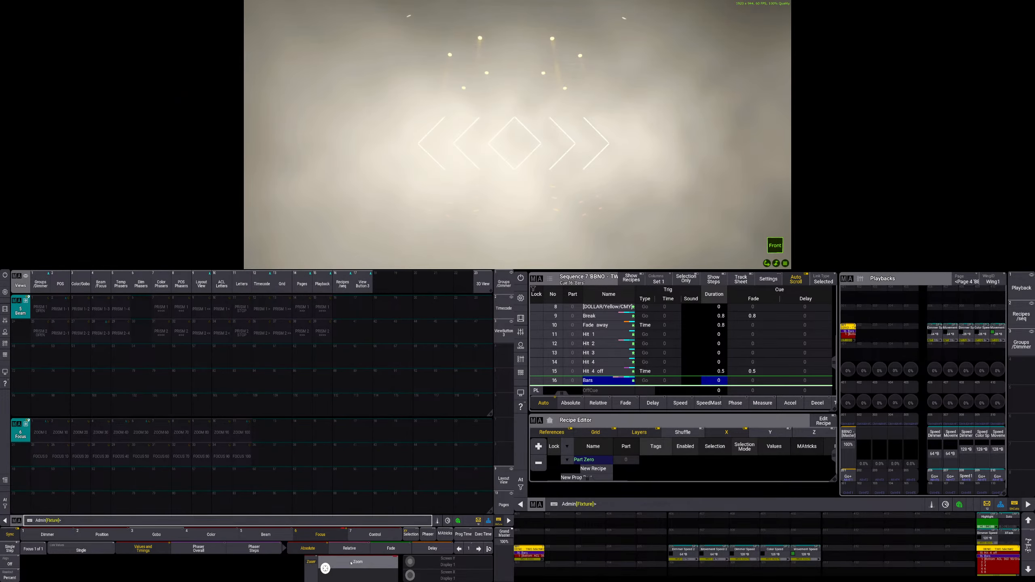
left_click(352, 569)
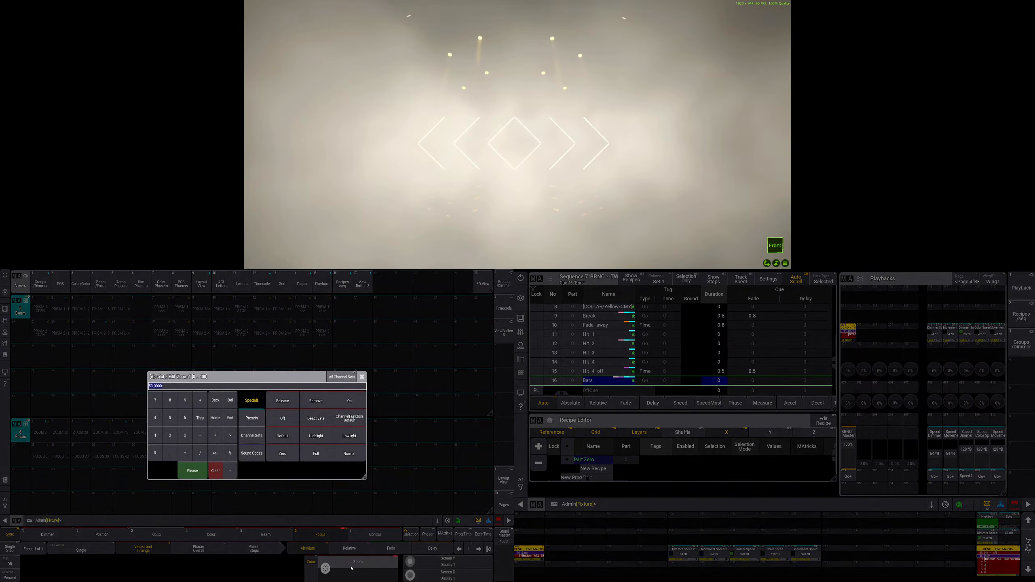
key("Return")
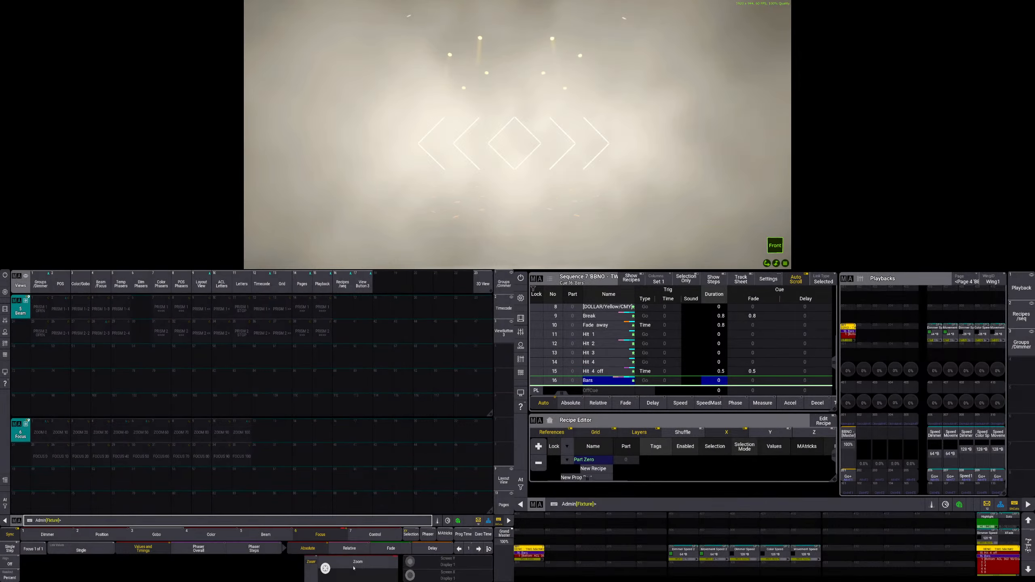
left_click(354, 568)
type("50")
key("Return")
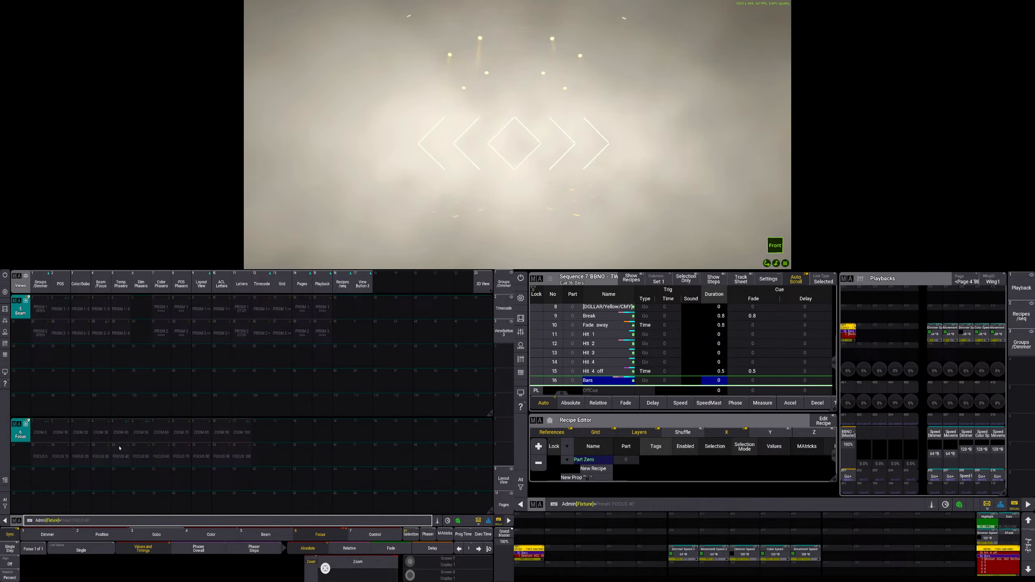
key("s")
left_click(143, 462)
left_click(241, 447)
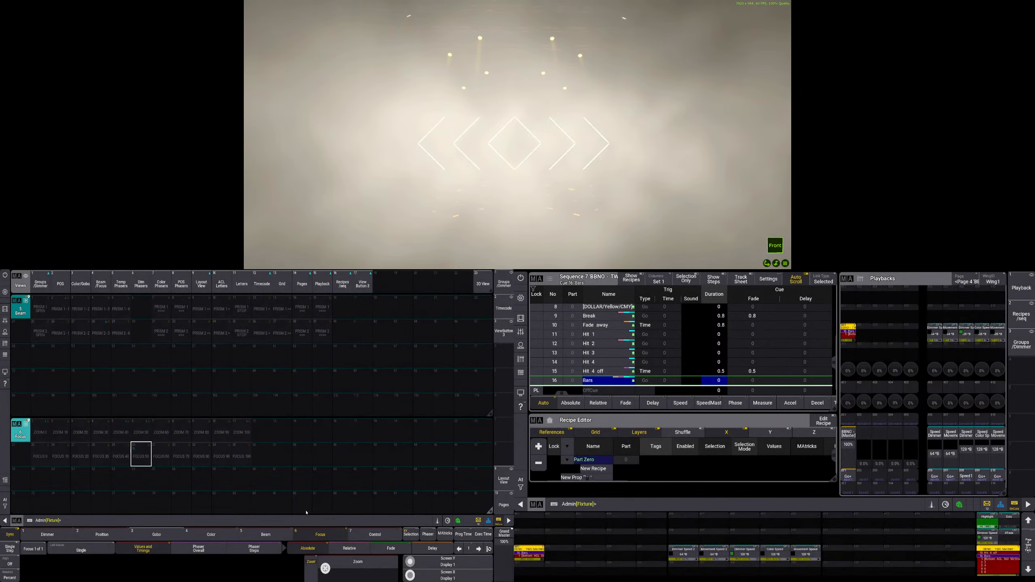
- Set a new zoom value for the X4 Bar 20 fixtures and store it into the FOCUS 40 preset
left_click(354, 565)
type("60")
key("Return")
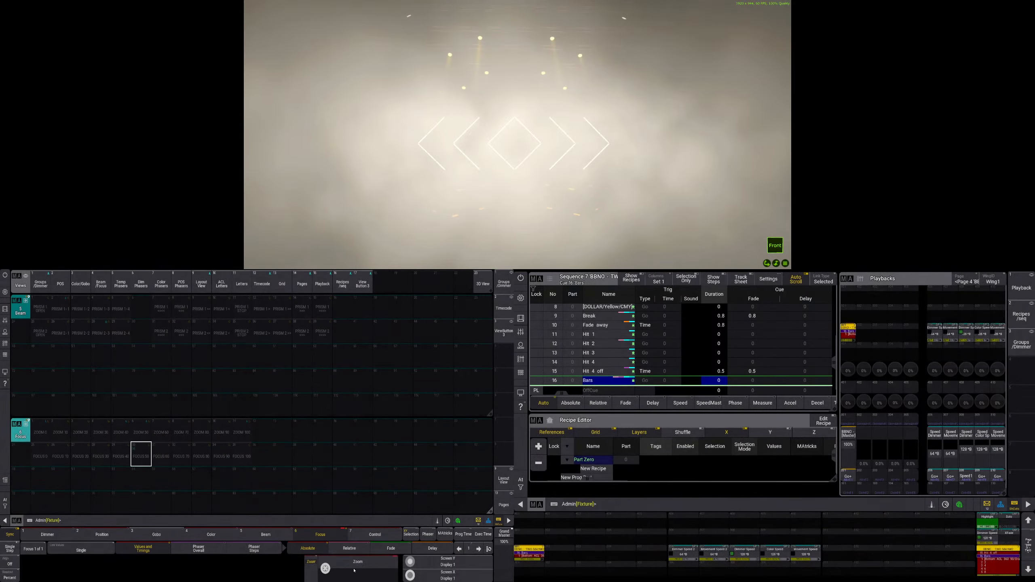
key("s")
left_click(122, 460)
left_click(208, 446)
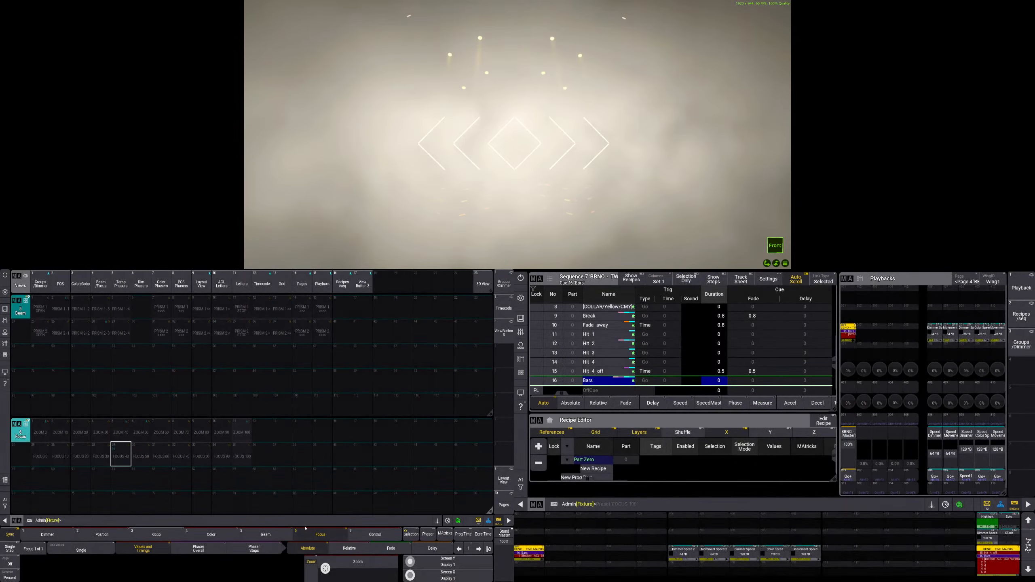
- Change the X4 Bar 20 zoom for the FOCUS 30 preset and merge the value into it
left_click(350, 568)
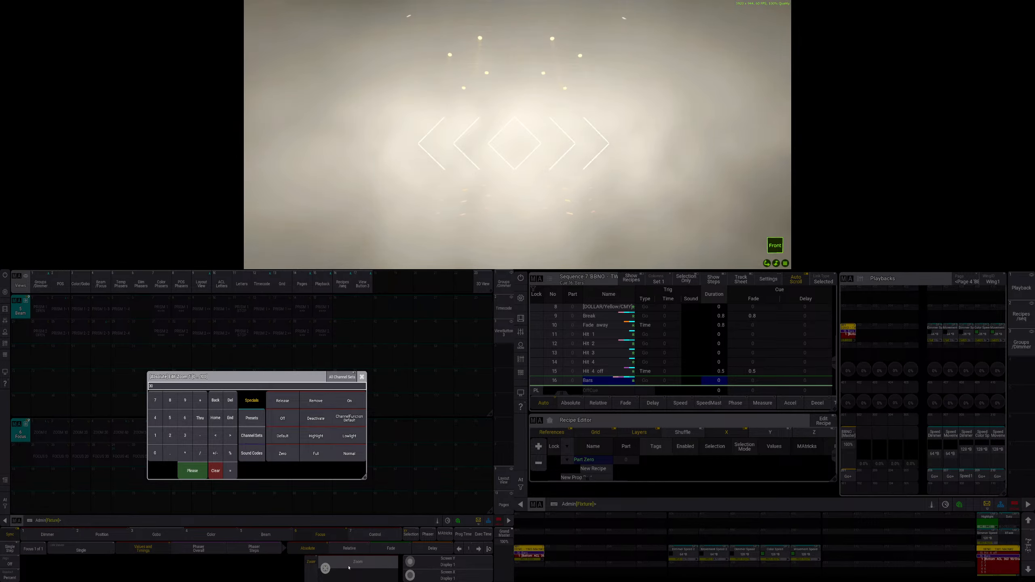
key("Return")
key("s")
left_click(101, 456)
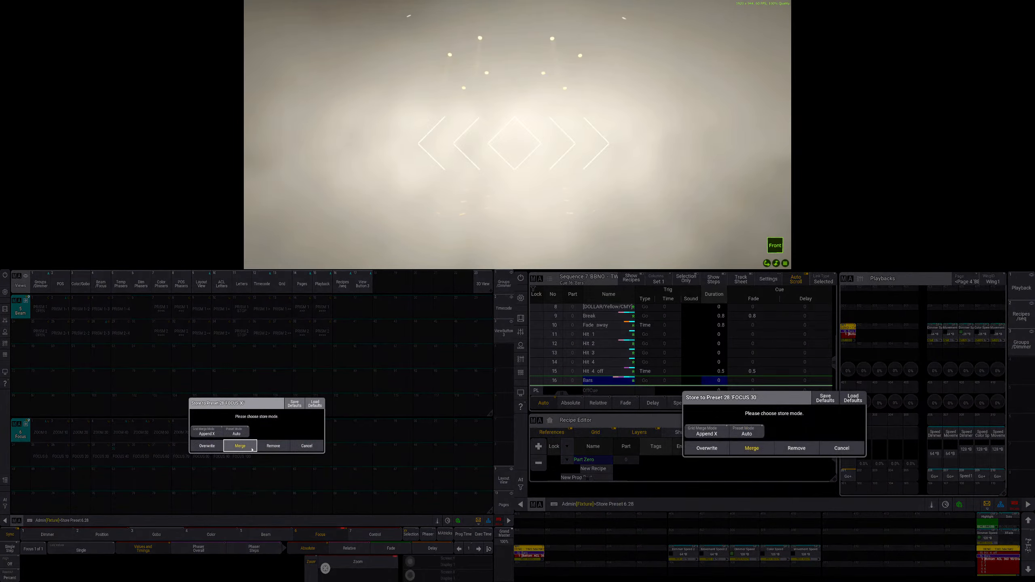
left_click(251, 448)
- Set the X4 Bar 20 zoom to 20 and merge it into the FOCUS 20 preset
left_click(356, 574)
type("20")
key("Return")
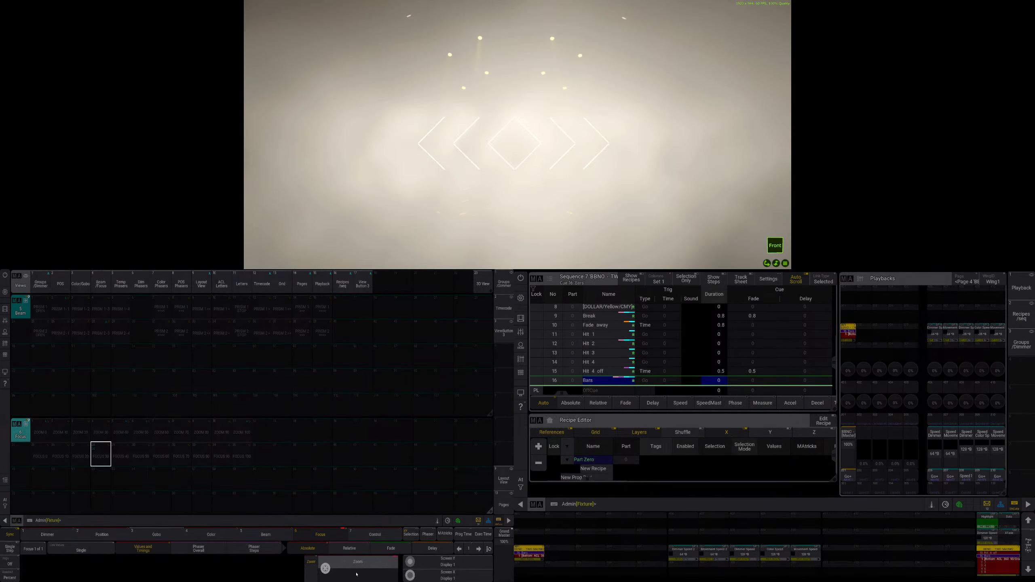
key("s")
left_click(85, 458)
left_click(241, 446)
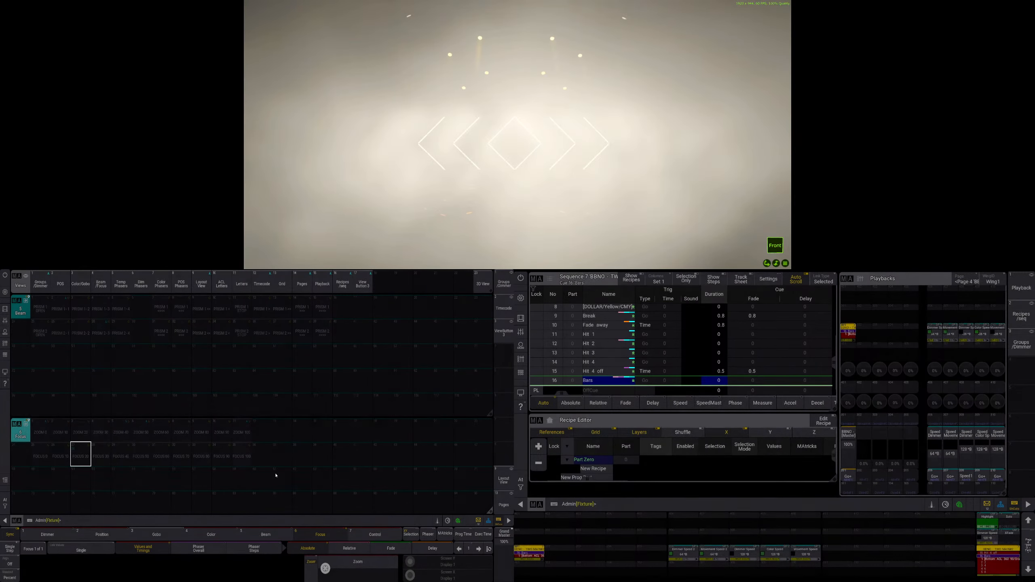
- Set the selected X4 Bar 20 fixtures' zoom to 10 and merge it into the FOCUS 10 preset
left_click(349, 567)
type("10")
key("Return")
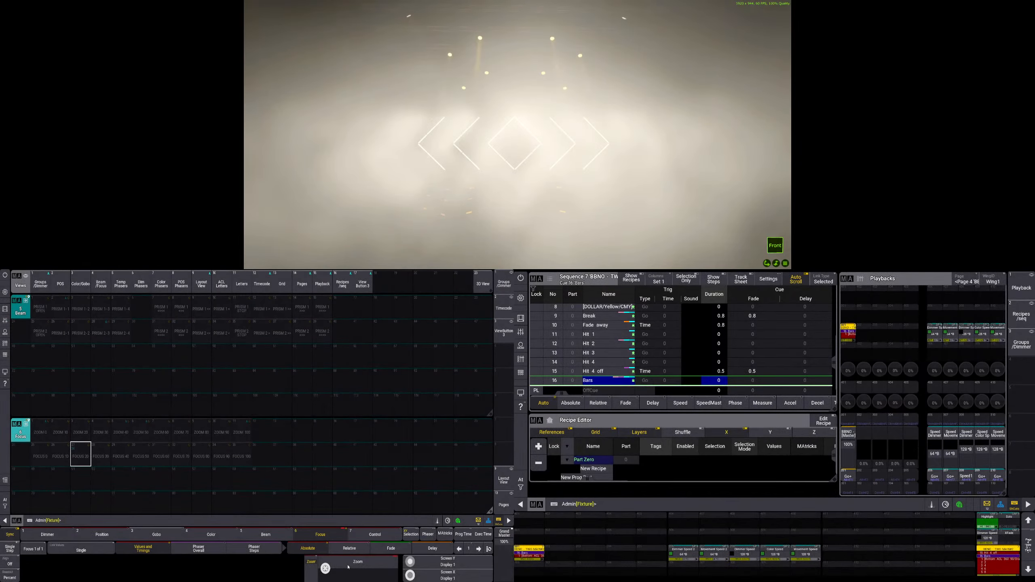
key("s")
left_click(60, 457)
left_click(241, 446)
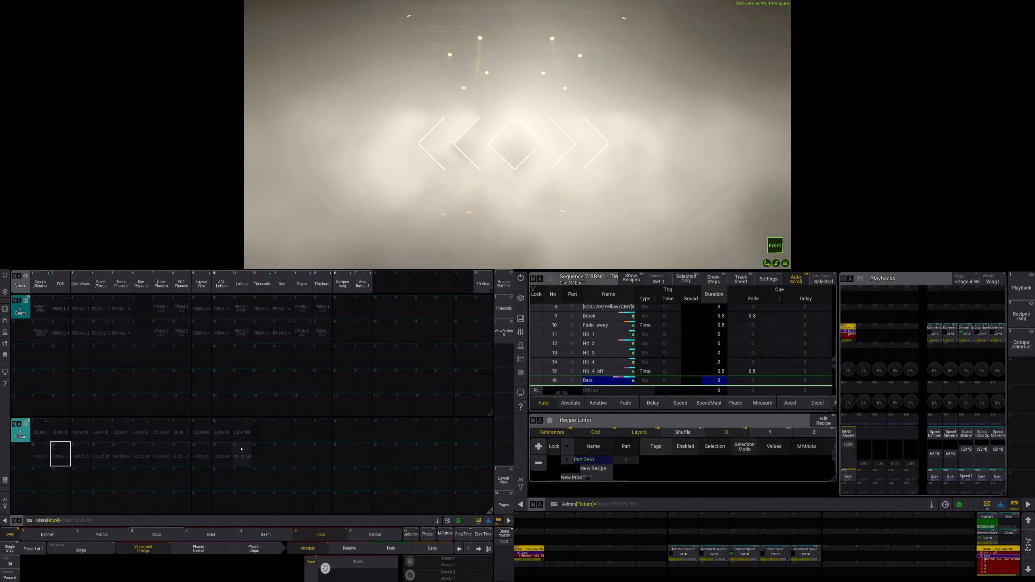
- Enter the X4 Bar 20 zoom value for the FOCUS 0 preset and merge it into that preset
left_click(371, 563)
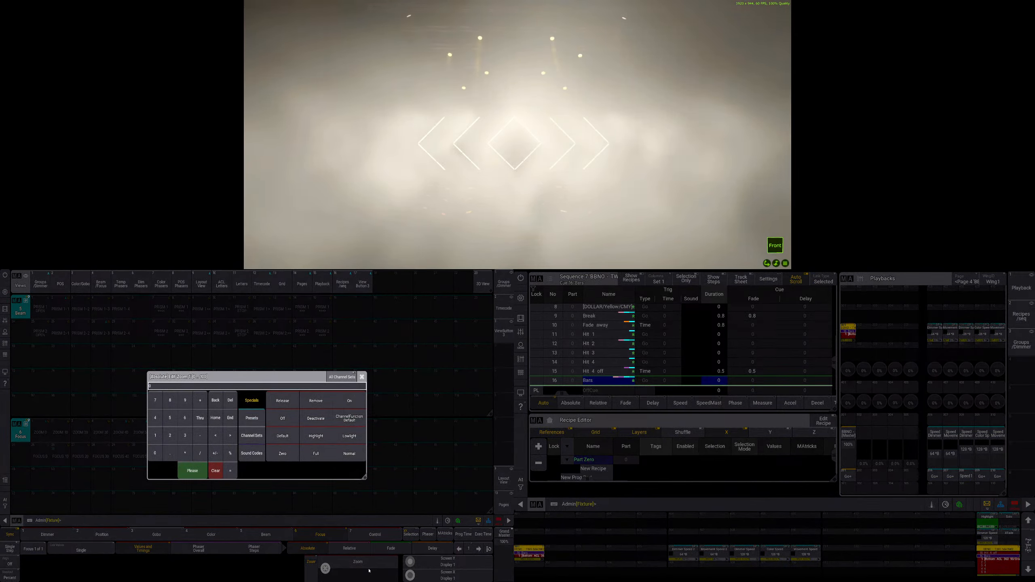
key("Return")
key("s")
left_click(43, 456)
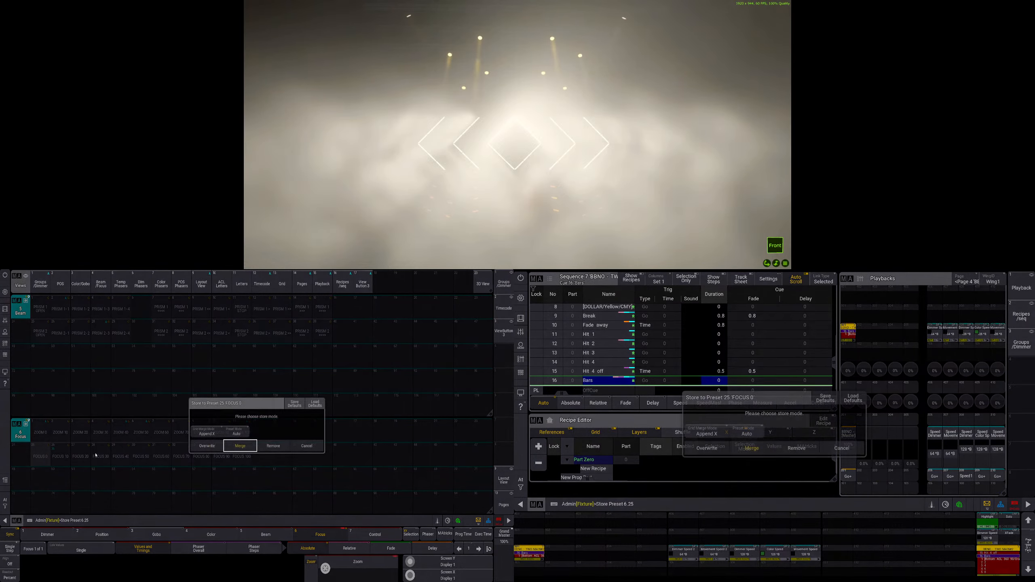
left_click(240, 446)
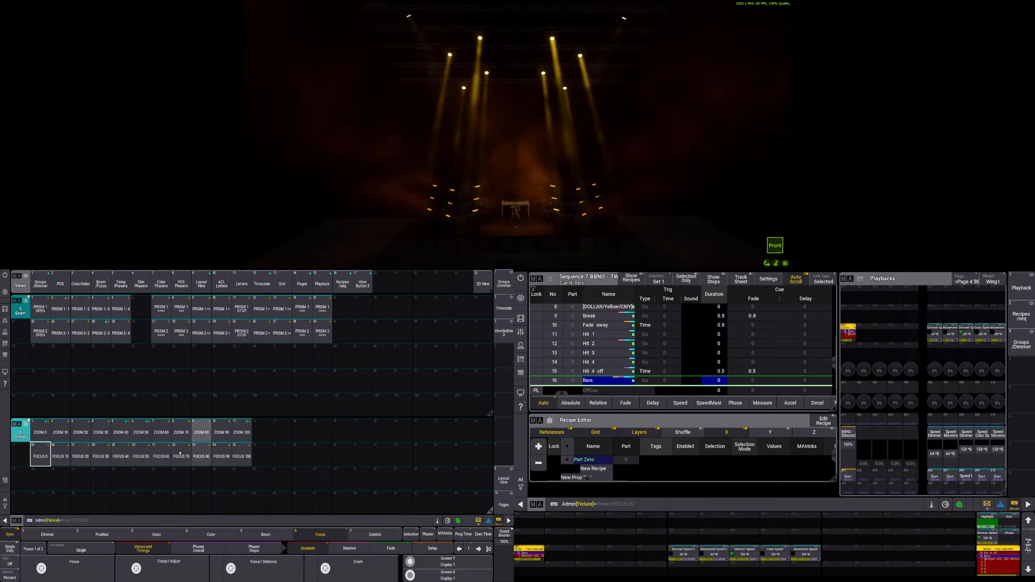
- Select the X4 Bar 20 Center Left and Center Right groups and check the focus presets for them
left_click(41, 284)
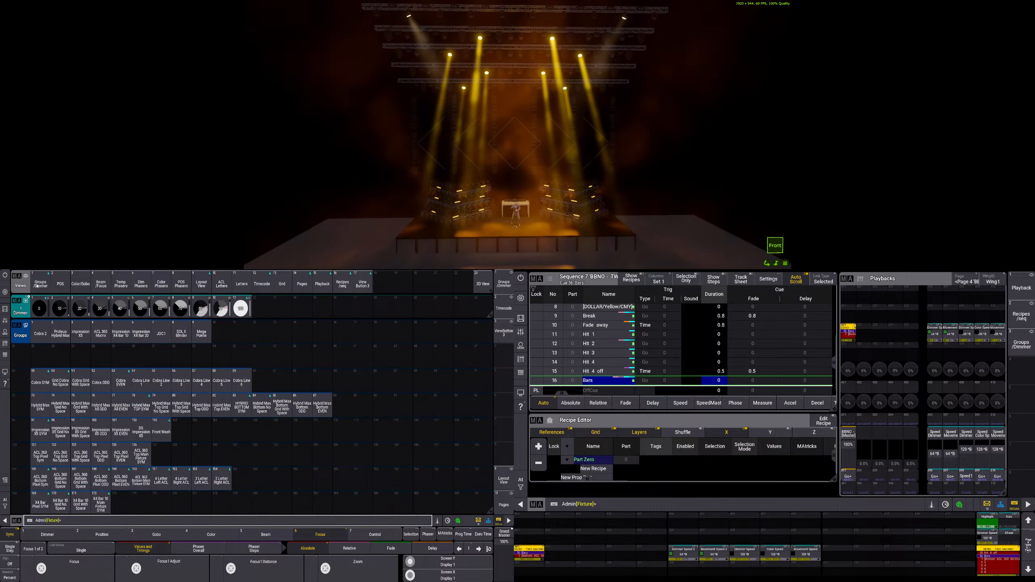
scroll(141, 433, "down", 5)
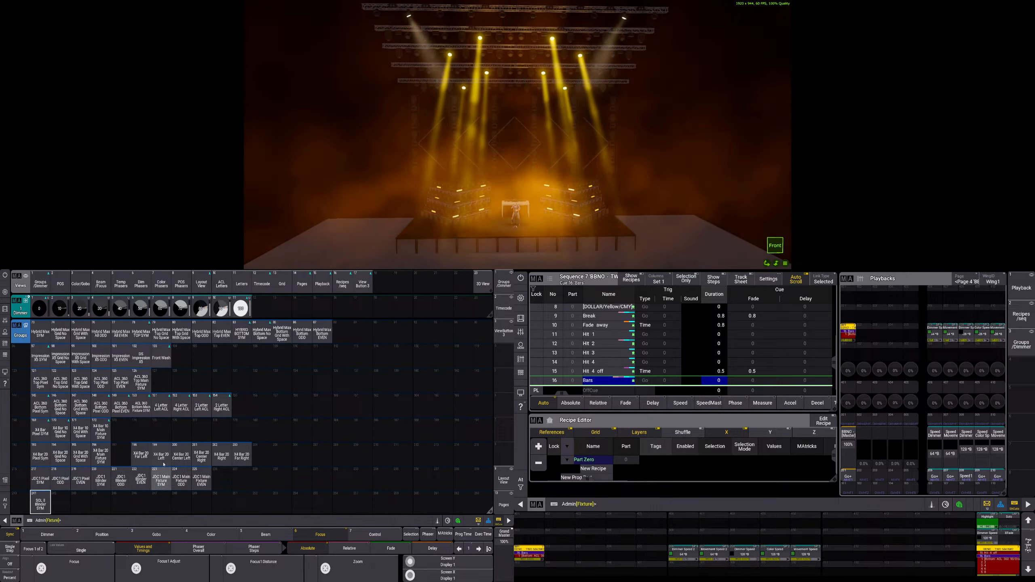
left_click(201, 455)
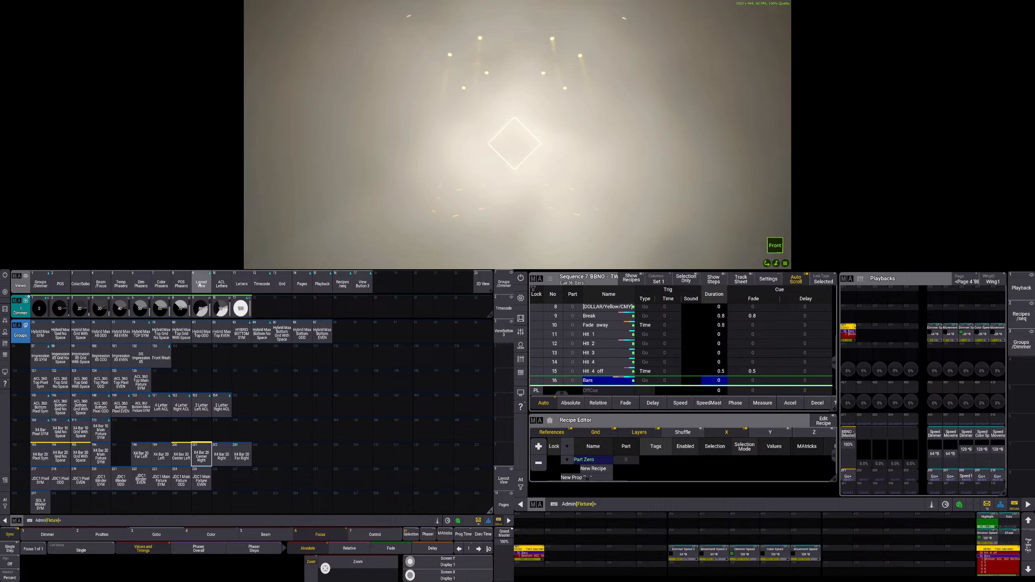
left_click(100, 284)
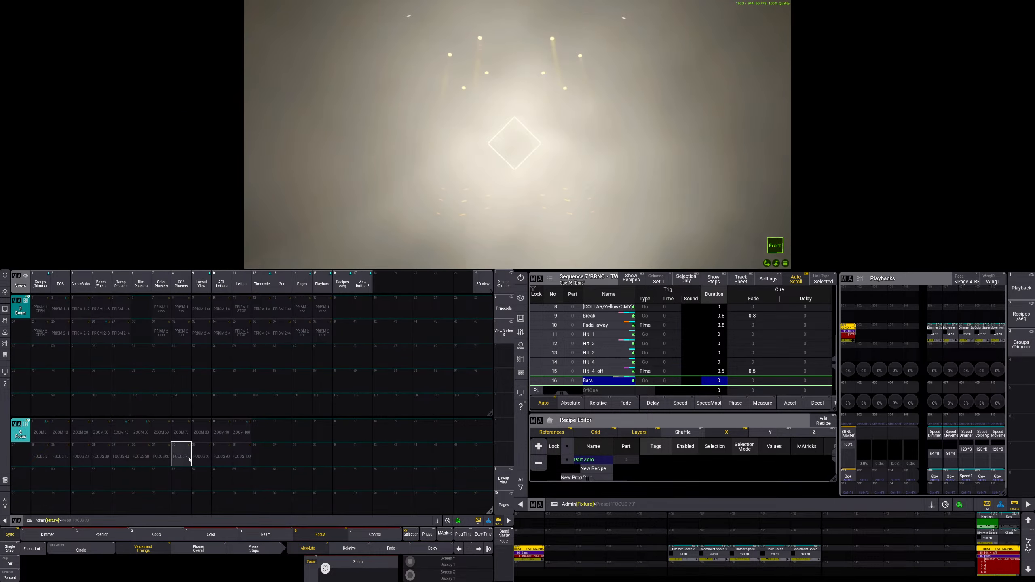
left_click(147, 430)
- Enable recipe editing and build a recipe applying the FOCUS 100 preset to the X4 Bar 20 Main Fixture SYM group
left_click(37, 282)
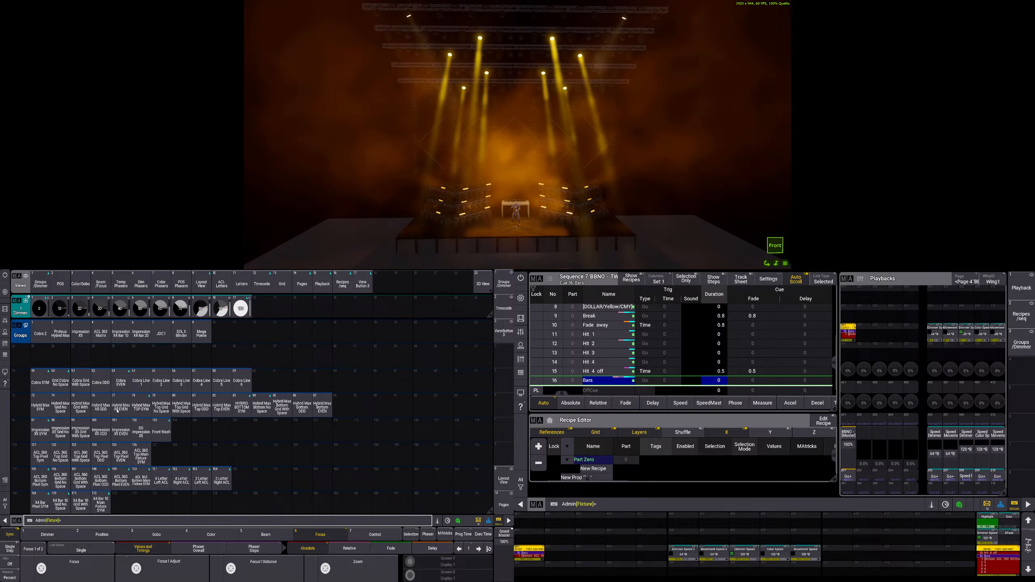
scroll(133, 438, "down", 3)
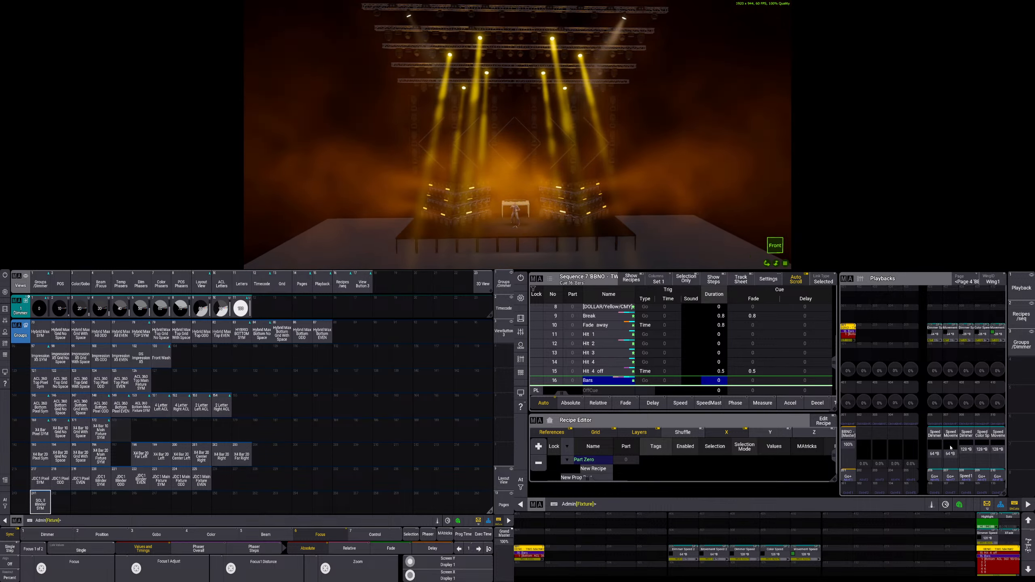
left_click(823, 421)
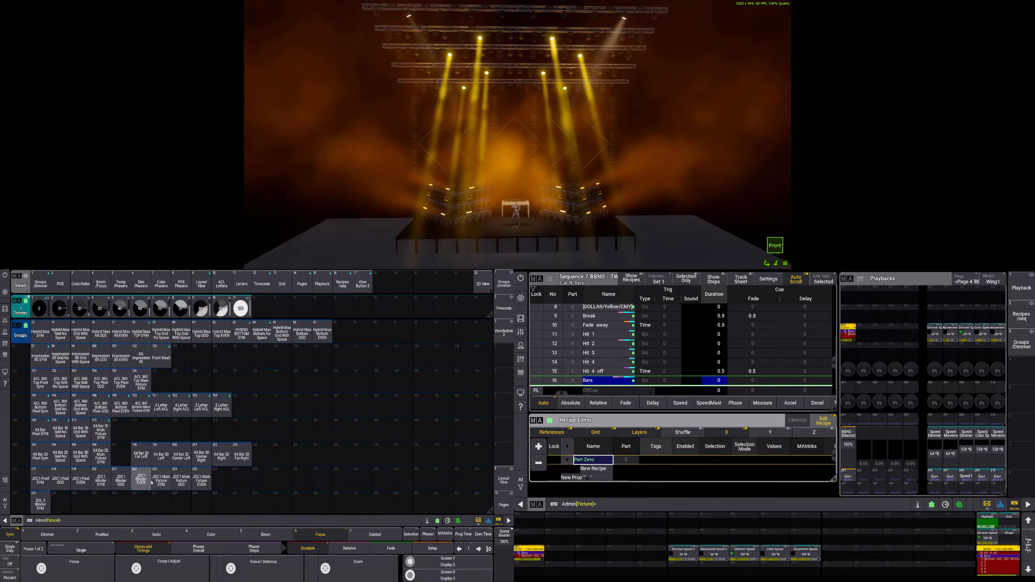
scroll(124, 473, "down", 3)
scroll(124, 472, "up", 4)
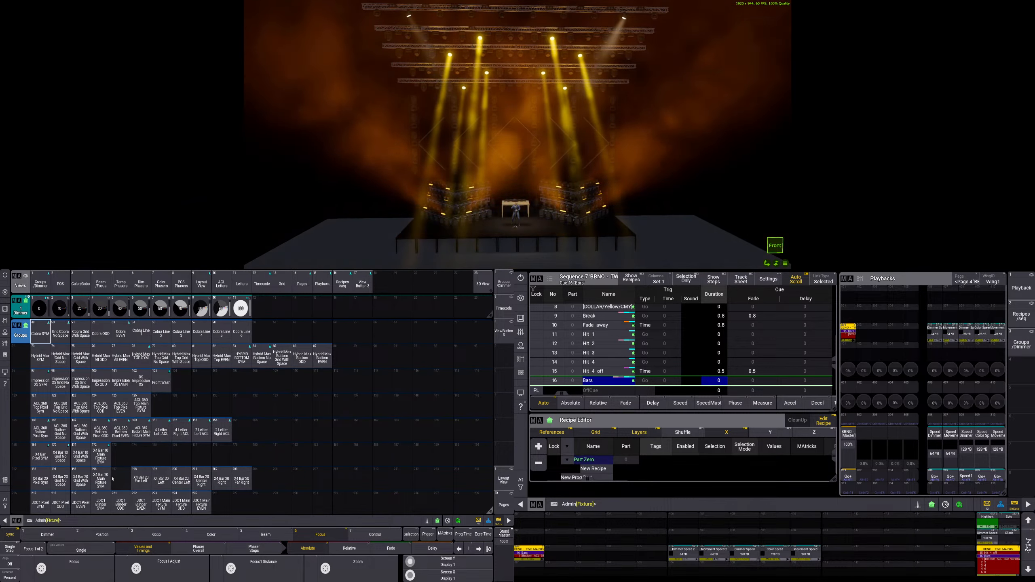
left_click(101, 479)
left_click(102, 284)
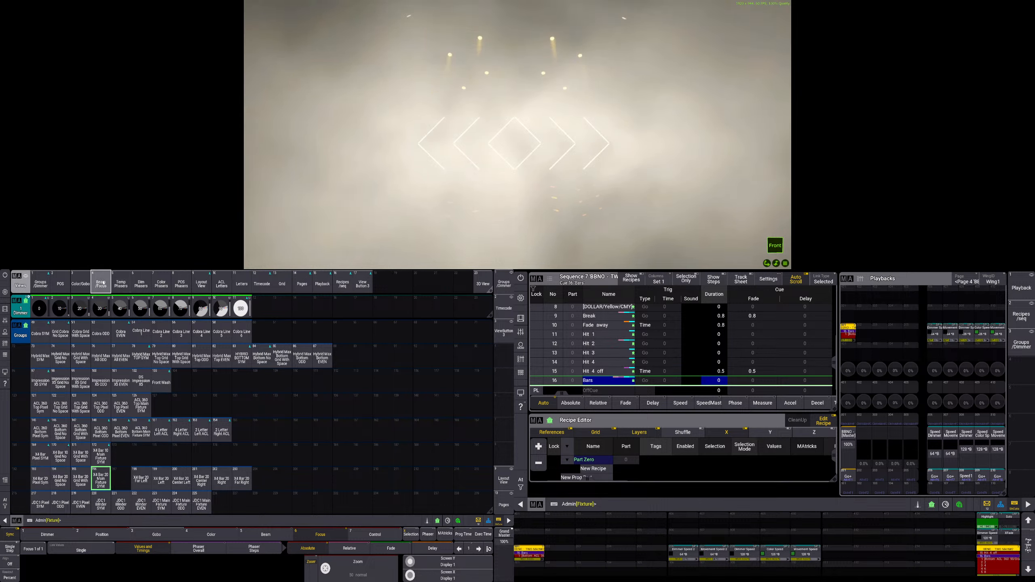
left_click(245, 463)
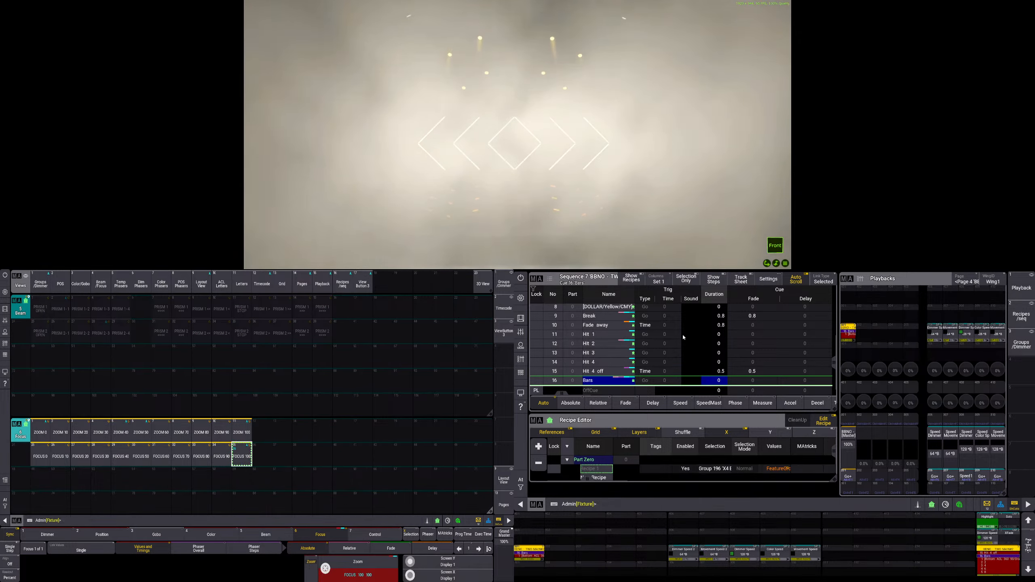
- Merge the FOCUS 100 recipe into cue 16 Bars and clear the programmer
key("s")
left_click(614, 383)
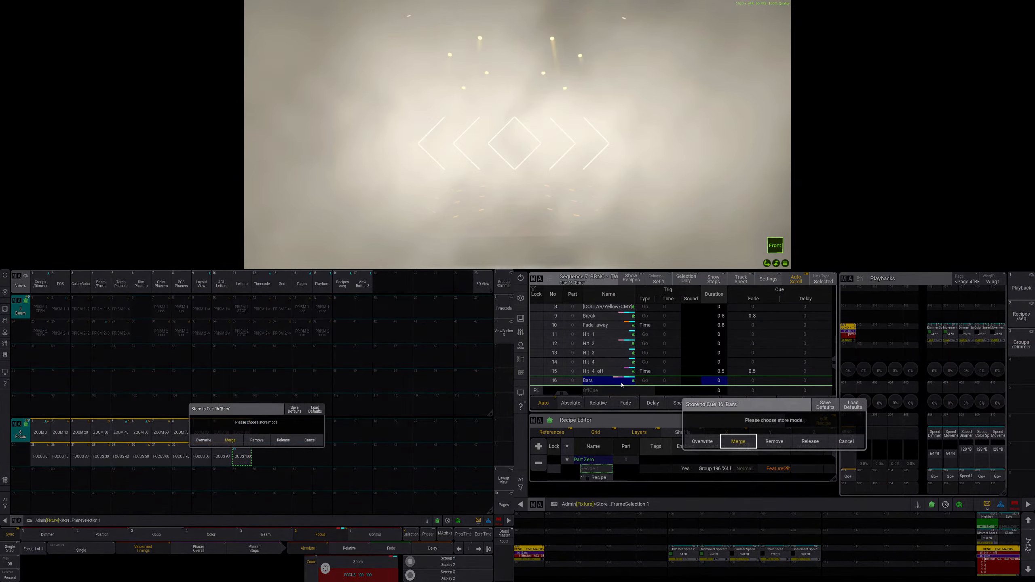
left_click(741, 442)
key("c")
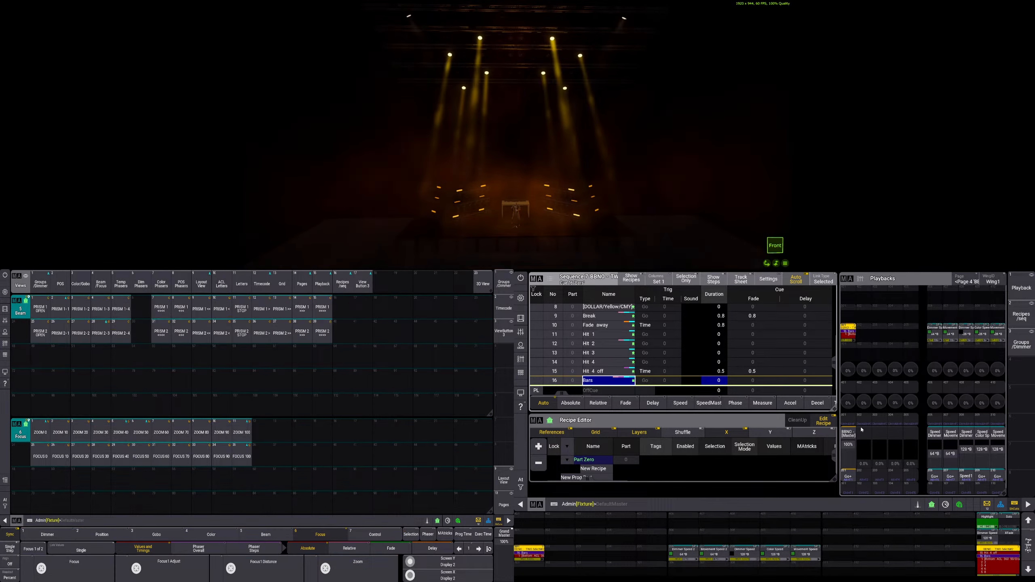
- Build recipes setting the 4 Letter Left ACL and 4 Letter Right ACL groups to the 100 dimmer preset
left_click(42, 286)
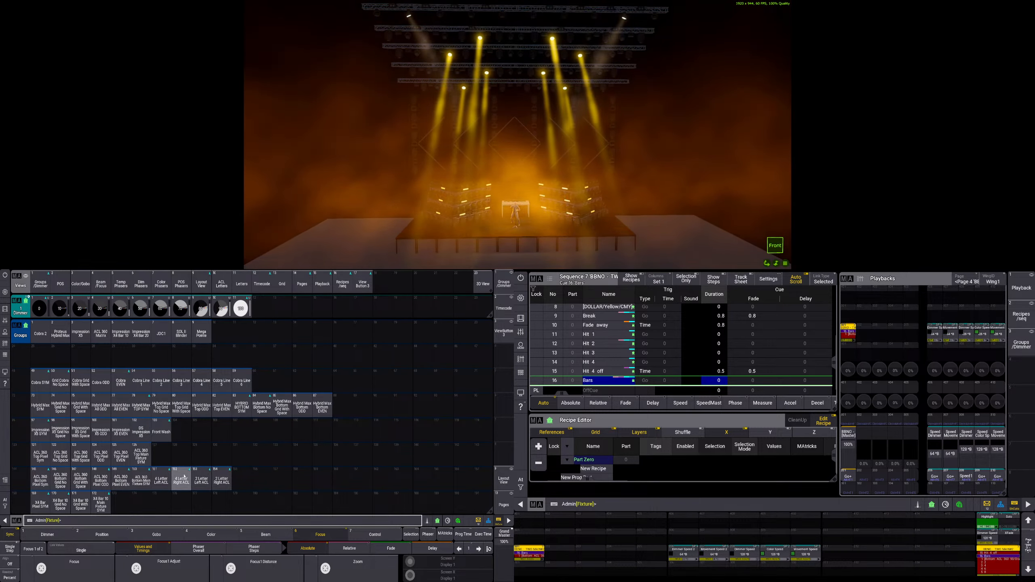
left_click(161, 479)
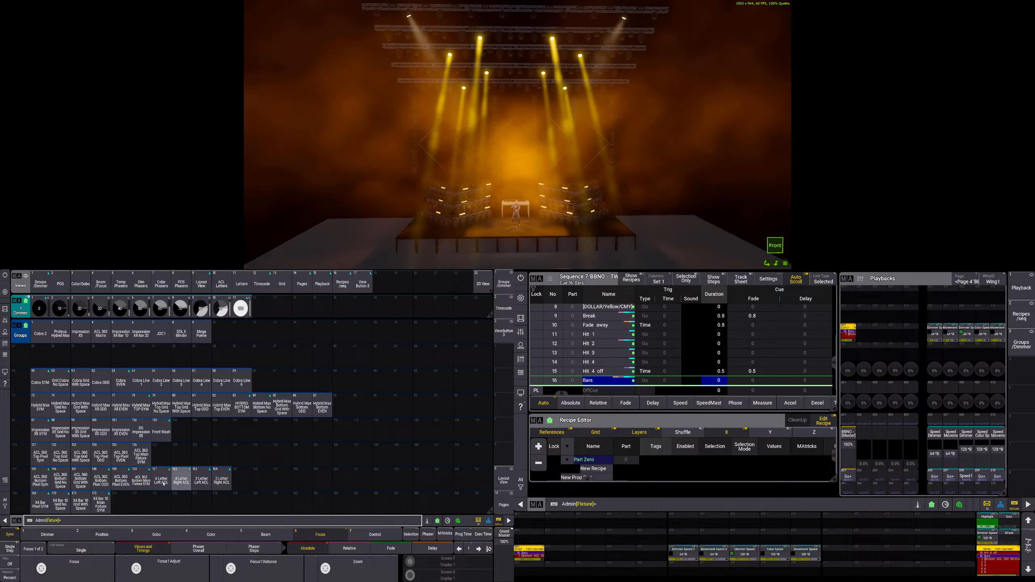
left_click(182, 480)
left_click(241, 309)
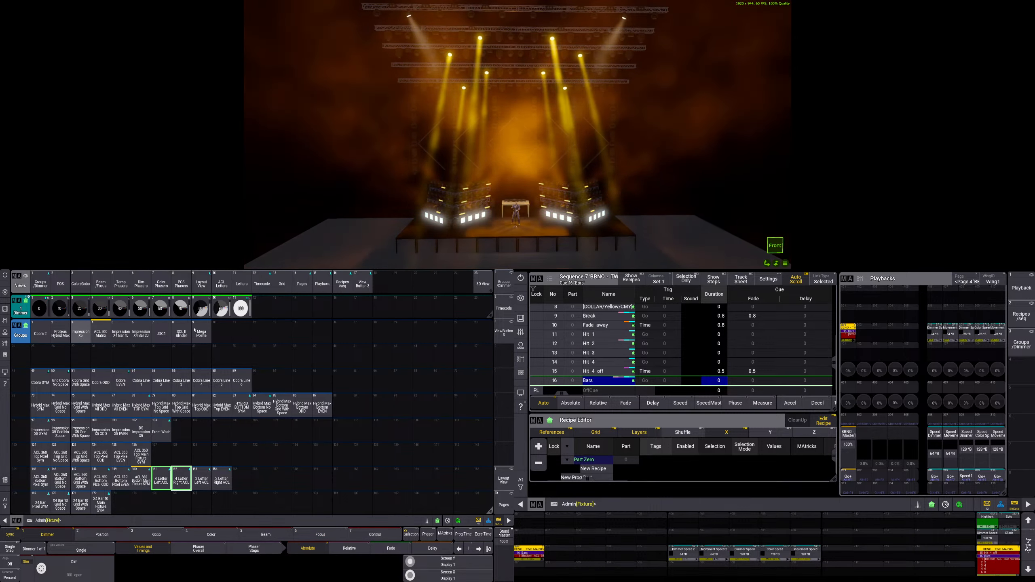
left_click(243, 310)
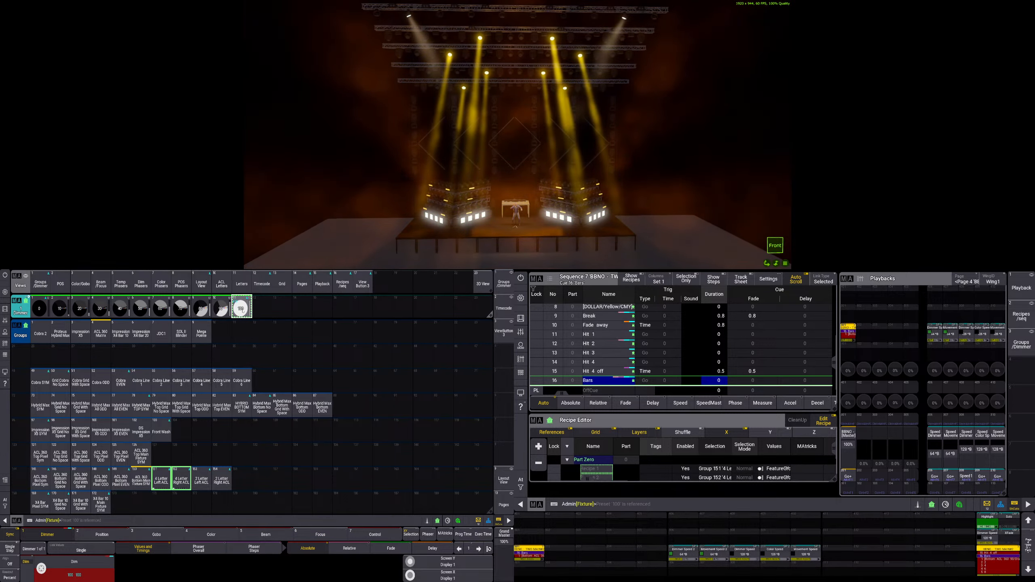
- Store the 4 Letter ACL recipes as new cue 17 in the sequence and clear the programmer
key("s")
left_click(847, 478)
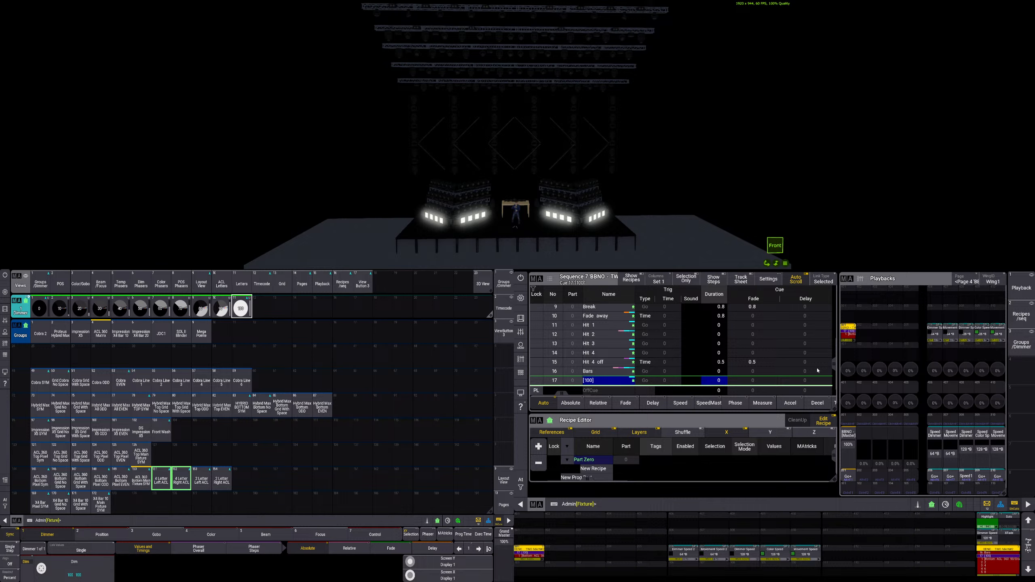
key("Escape")
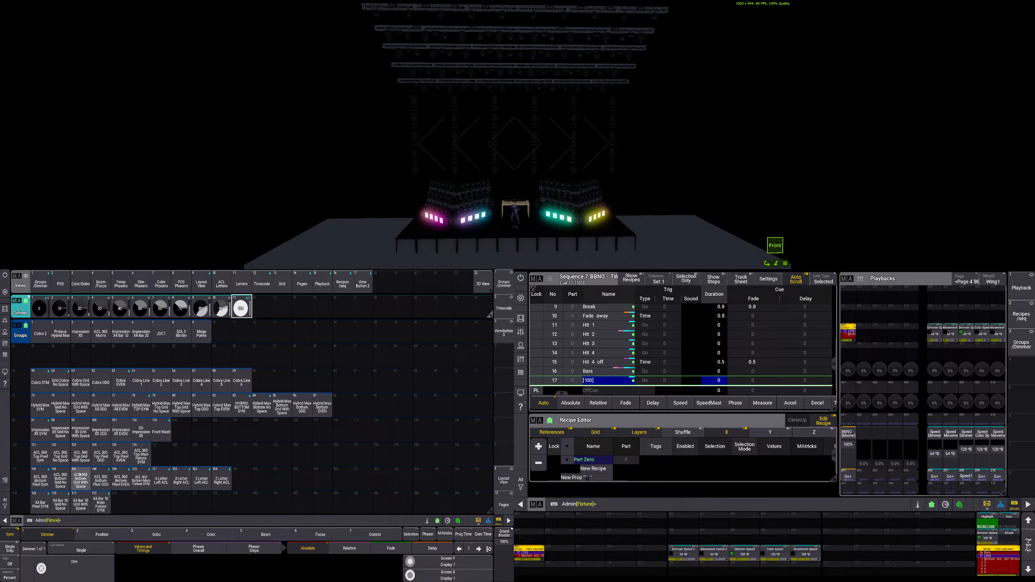
- Give the ACL 360 Bottom Pixel Sym group the 0 dimmer preset, merge the recipe into cue 17 and clear the programmer
left_click(40, 480)
left_click(40, 309)
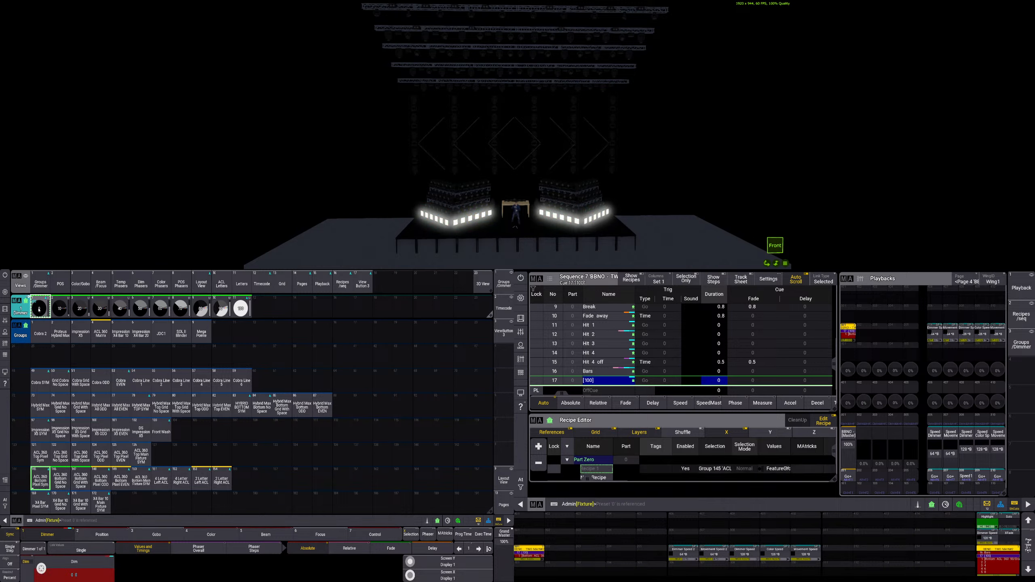
key("h")
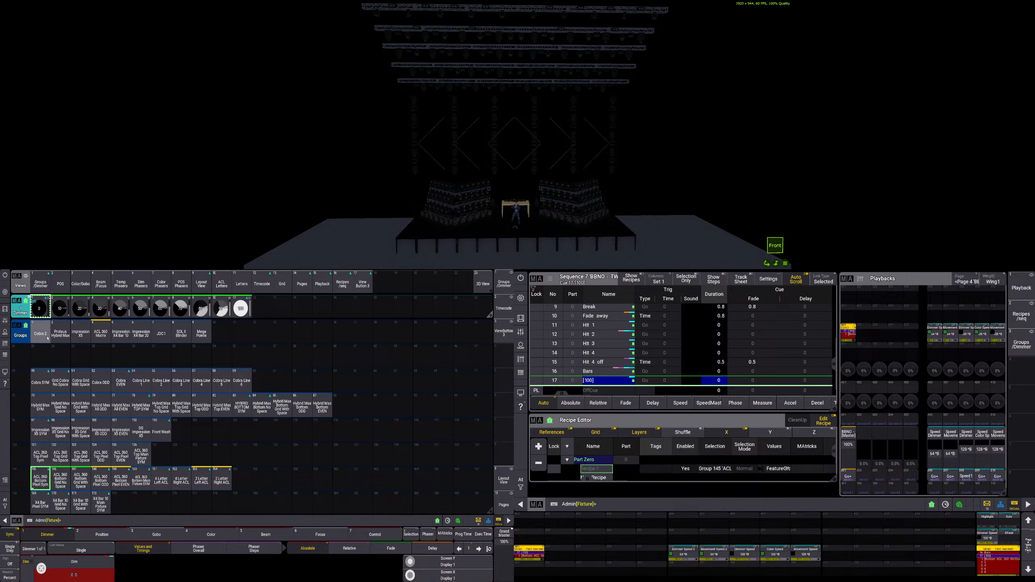
key("s")
left_click(608, 381)
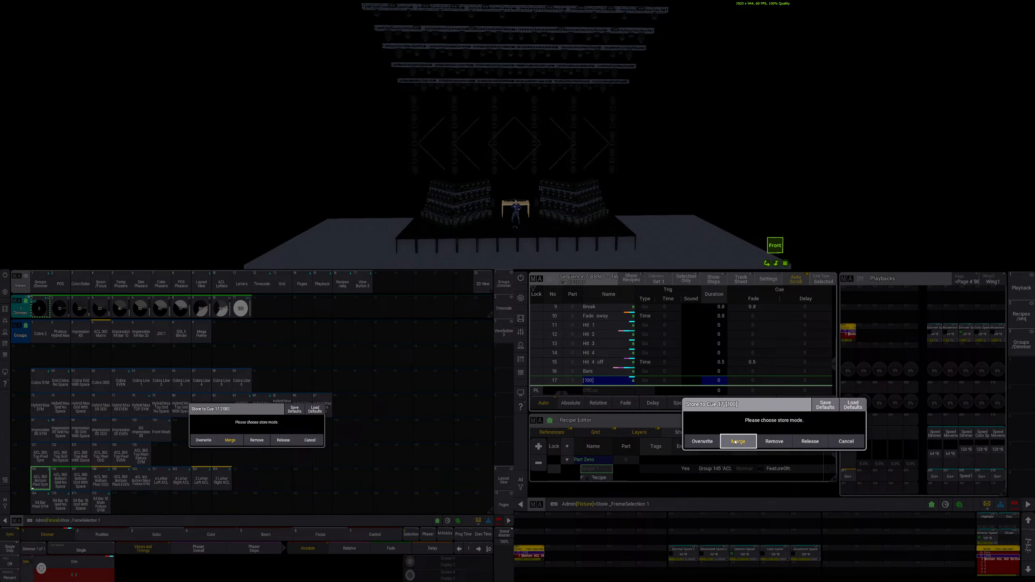
left_click(739, 442)
key("Escape")
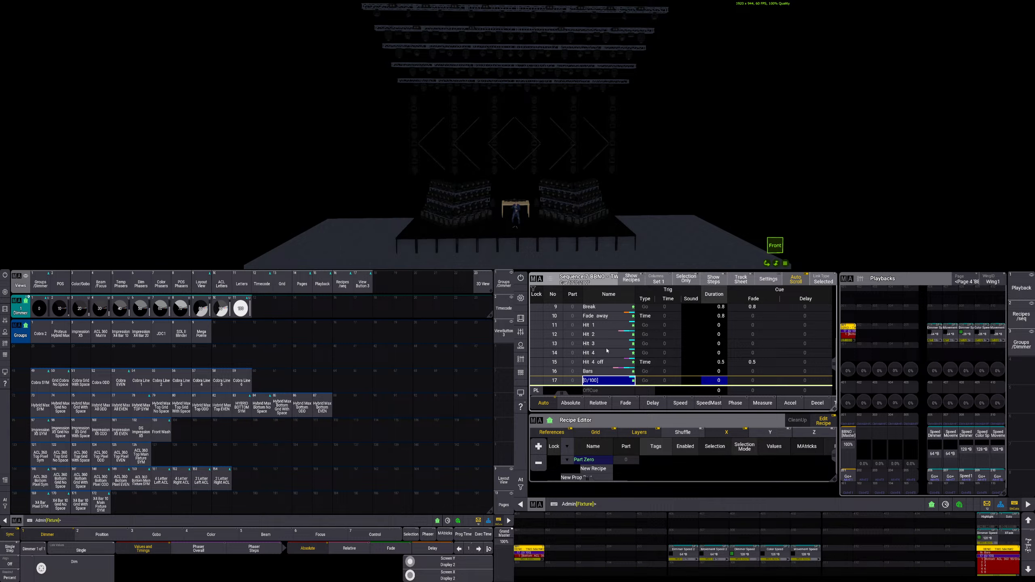
- Try to paste a copied recipe into Part Zero of the Recipe Editor, and undo the paste
left_click(603, 372)
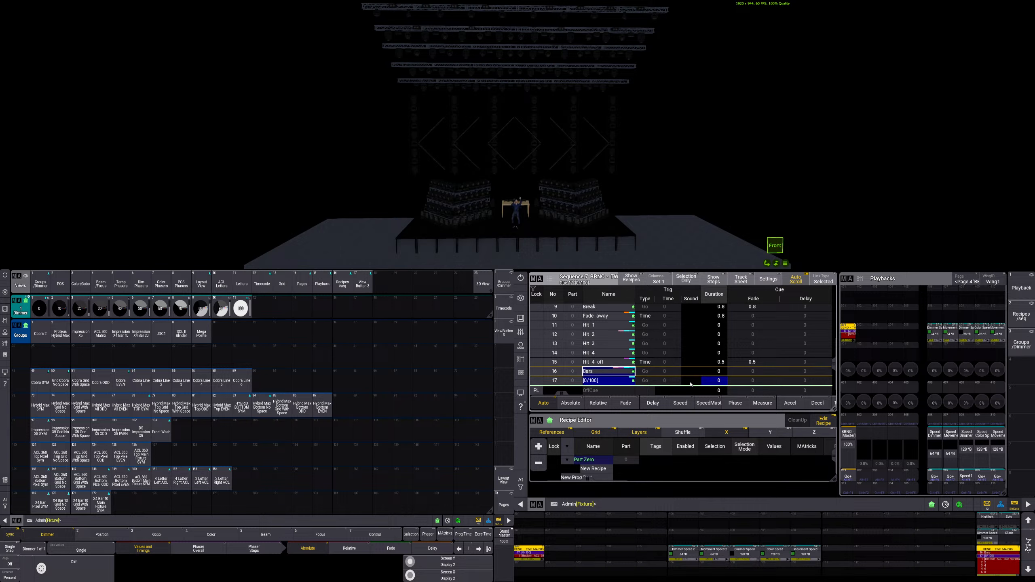
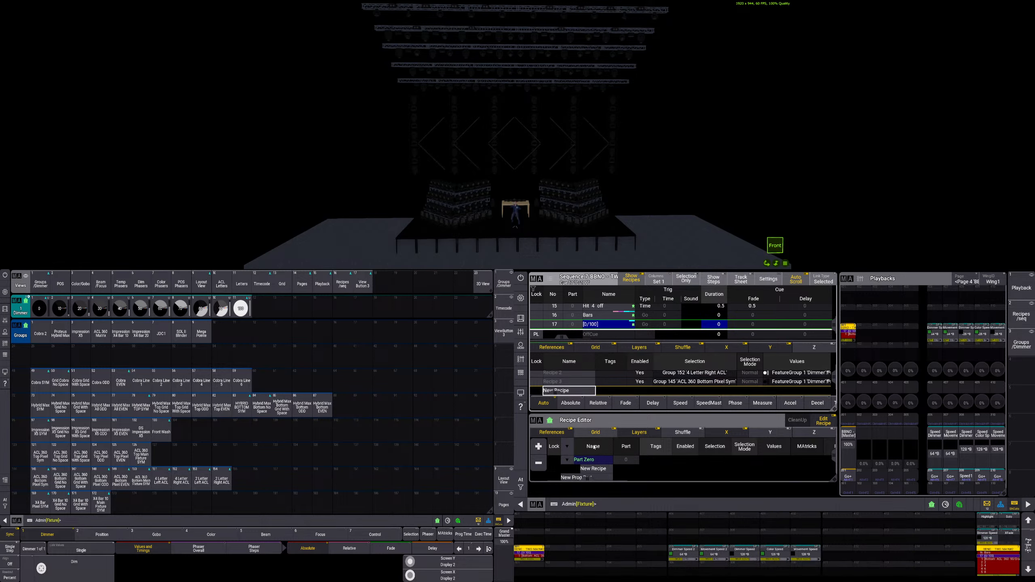
left_click(599, 471)
key("ctrl+v")
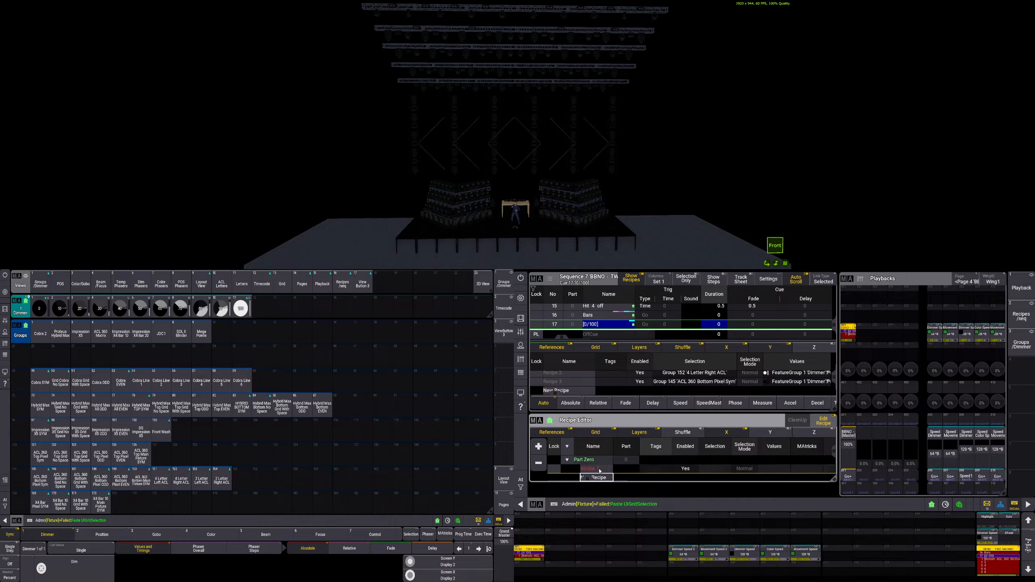
key("ctrl+z")
- Try to copy the two Impression X5 SYM recipes from the Bars cue into Part Zero of the Recipe Editor
left_click(603, 314)
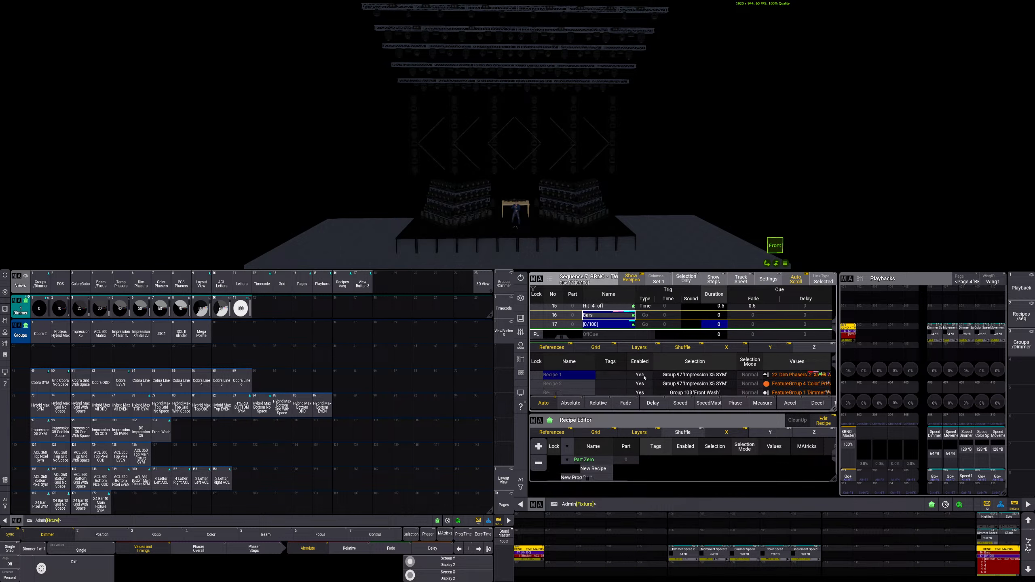
left_click_drag(677, 376, 702, 388)
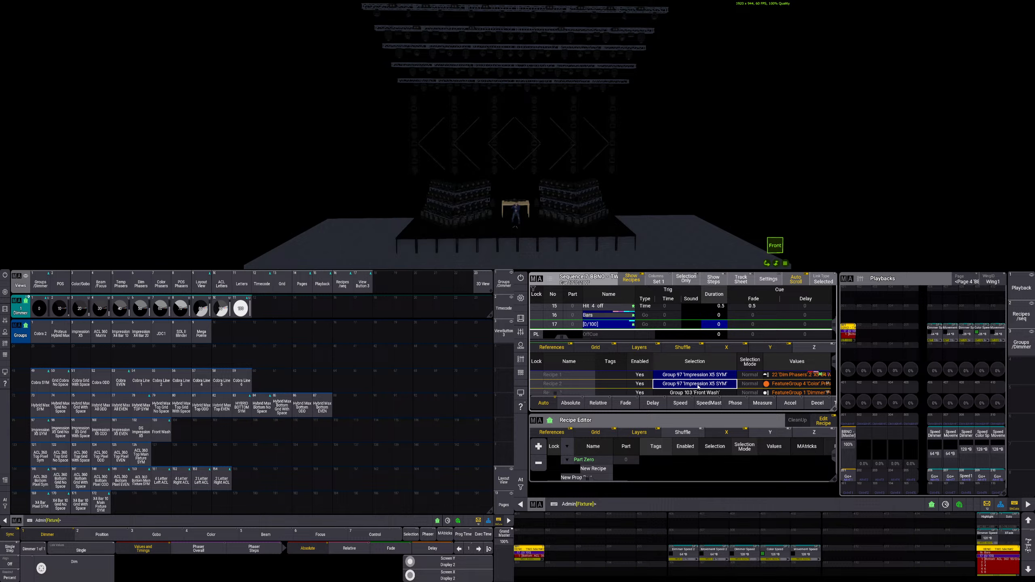
left_click_drag(555, 375, 555, 383)
key("ctrl+c")
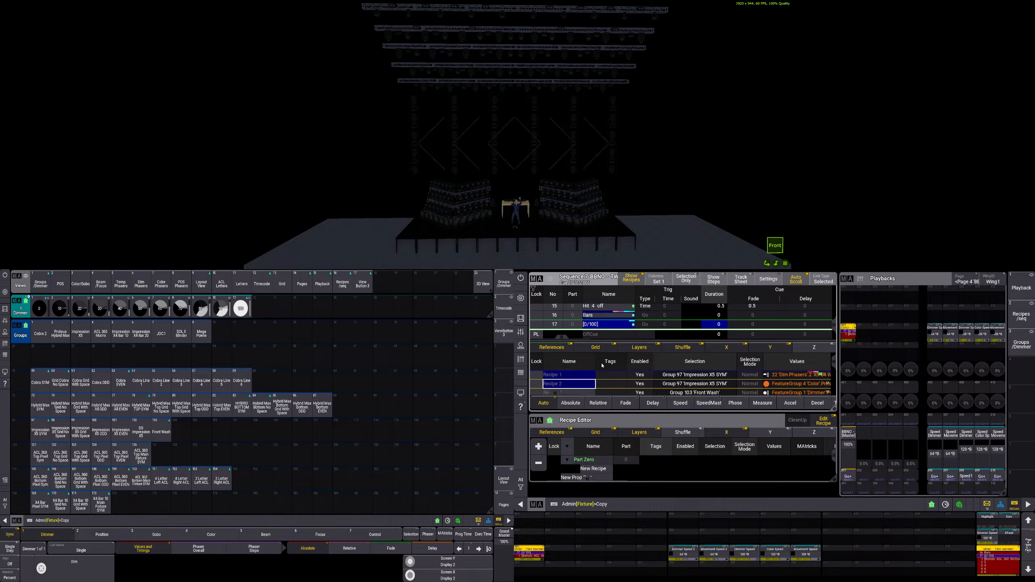
left_click(598, 469)
key("ctrl+v")
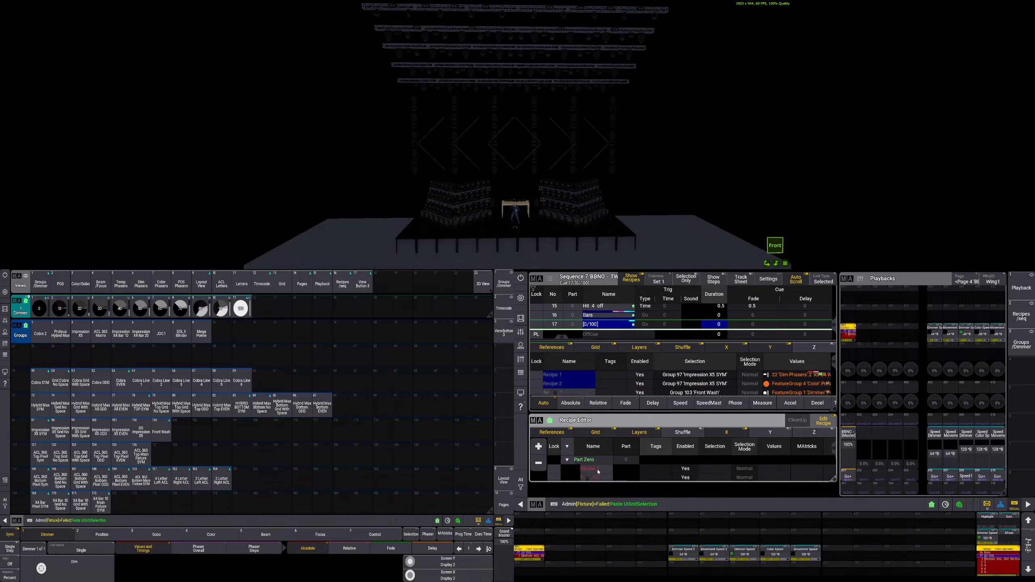
scroll(706, 471, "down", 3)
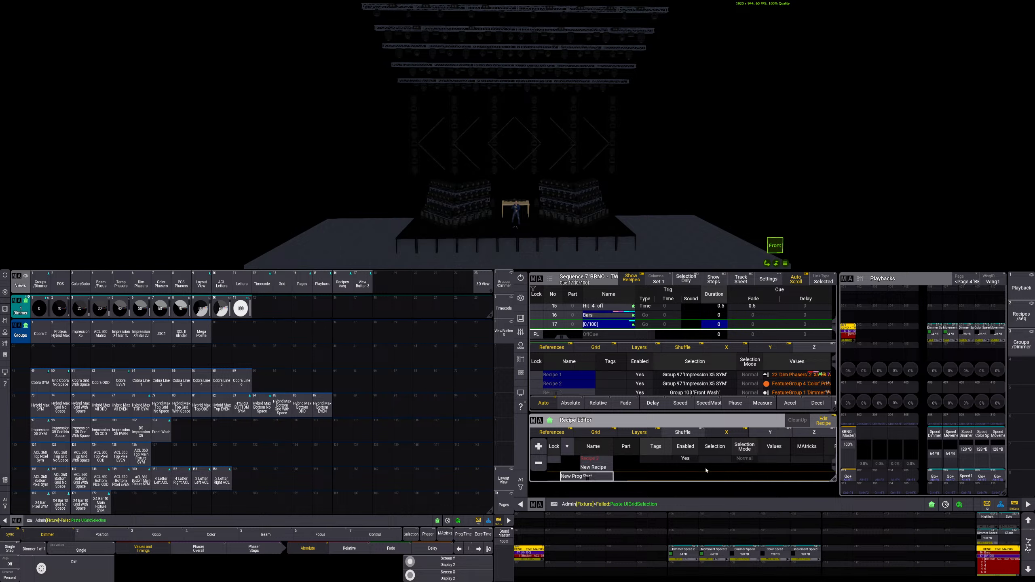
- Delete the leftover empty recipe from Part Zero in the Recipe Editor
key("Up")
key("Up")
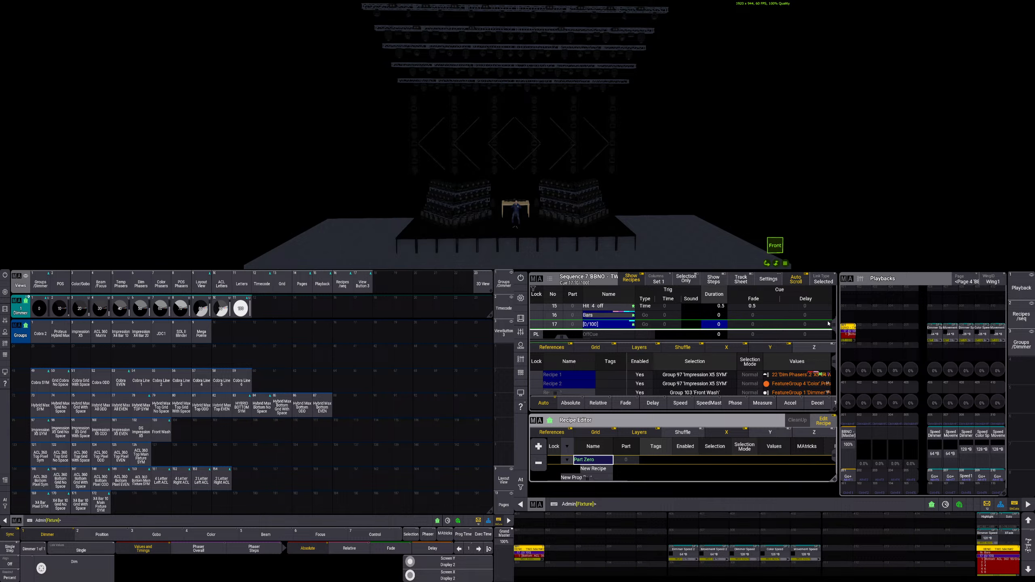
left_click(613, 325)
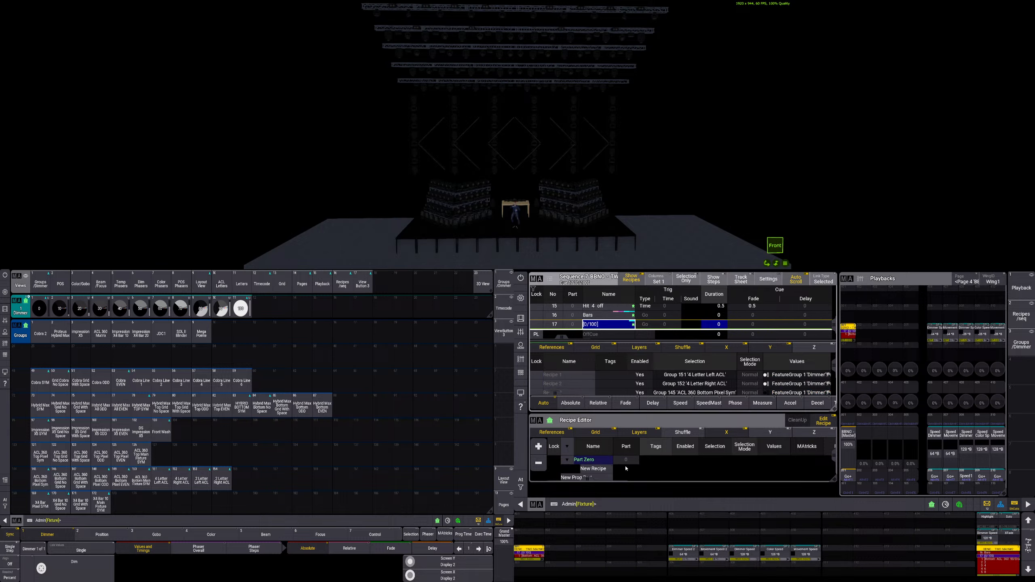
left_click(601, 470)
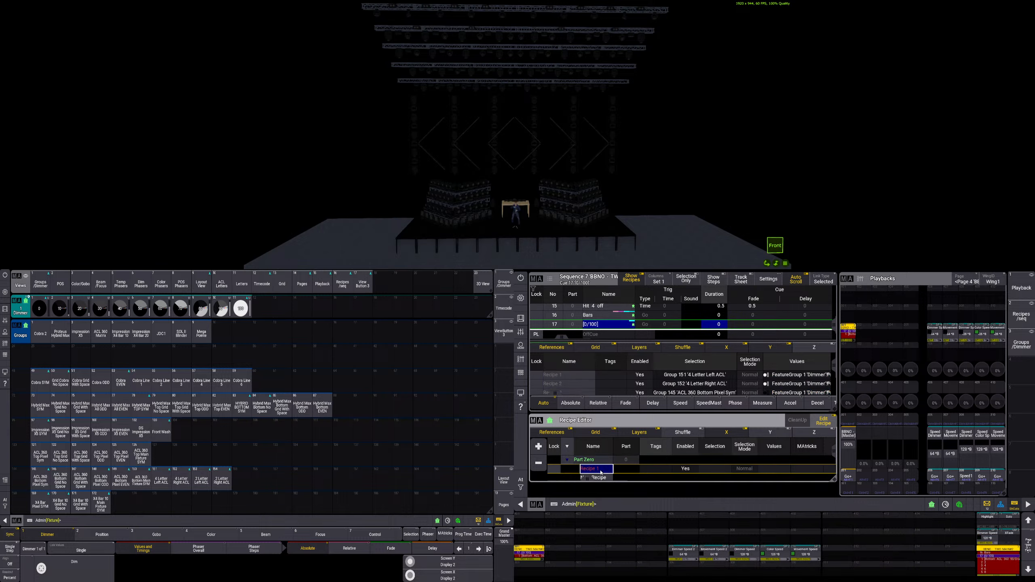
key("Delete")
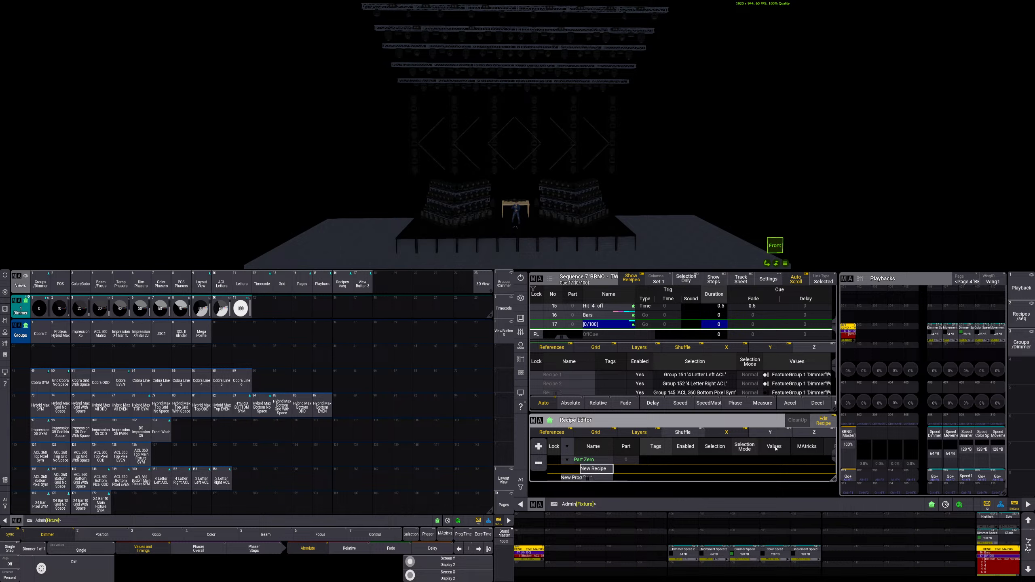
- Try to copy the two Impression X5 SYM recipes from Bars into the Recipe Editor's new recipe row with recipe editing off, and undo the copy
left_click(823, 421)
scroll(835, 364, "down", 1)
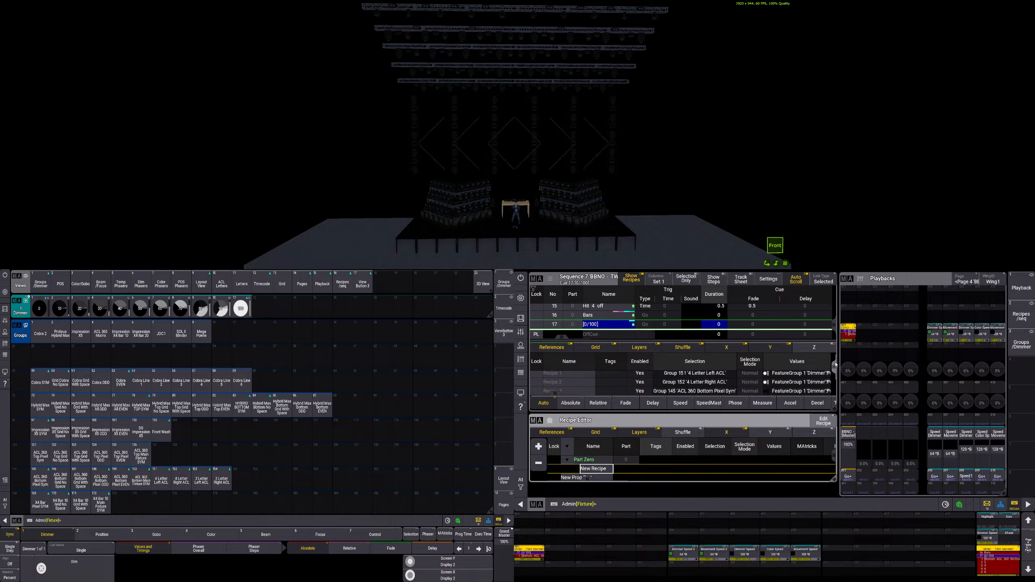
left_click(574, 376)
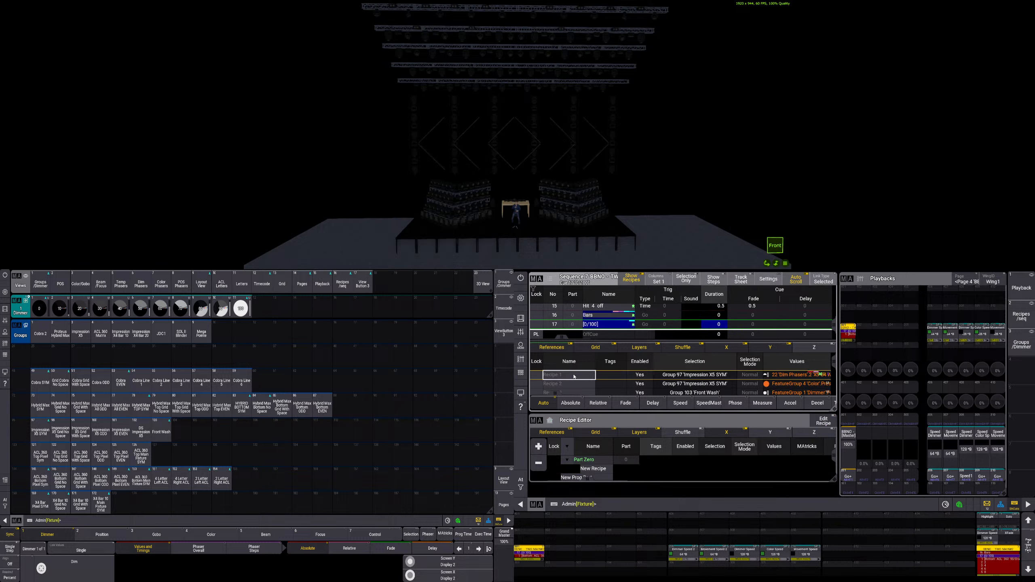
left_click_drag(574, 376, 576, 388)
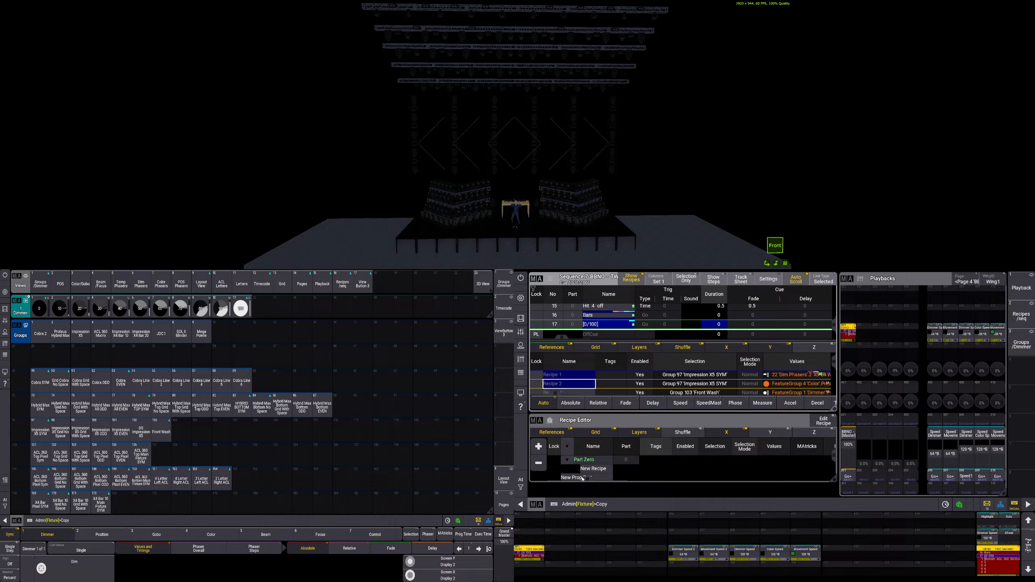
left_click(593, 469)
key("ctrl+z")
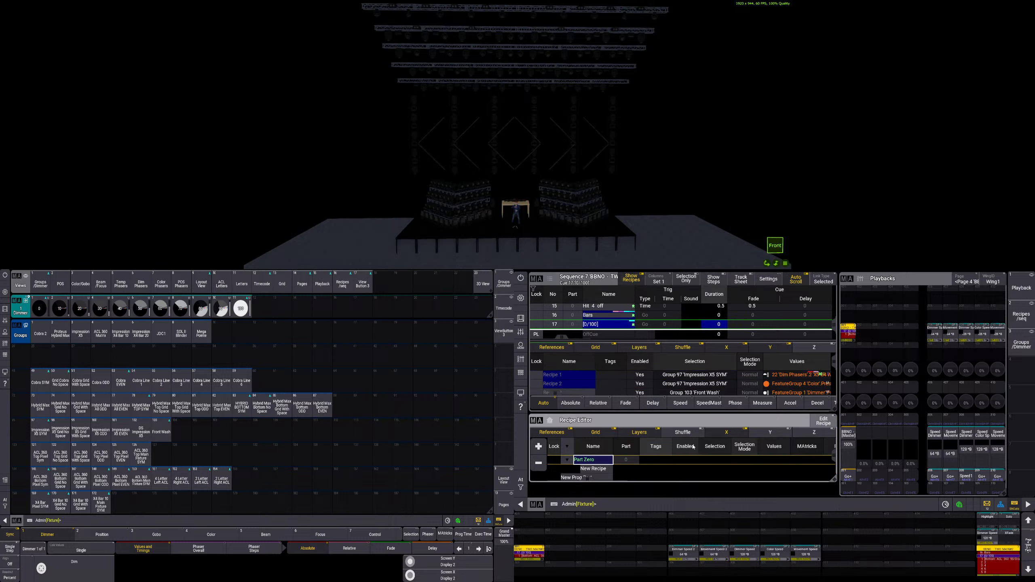
- Turn recipe editing back on and build recipes giving the Front Wash group the 100 dimmer preset and the pale orange color preset
left_click(823, 422)
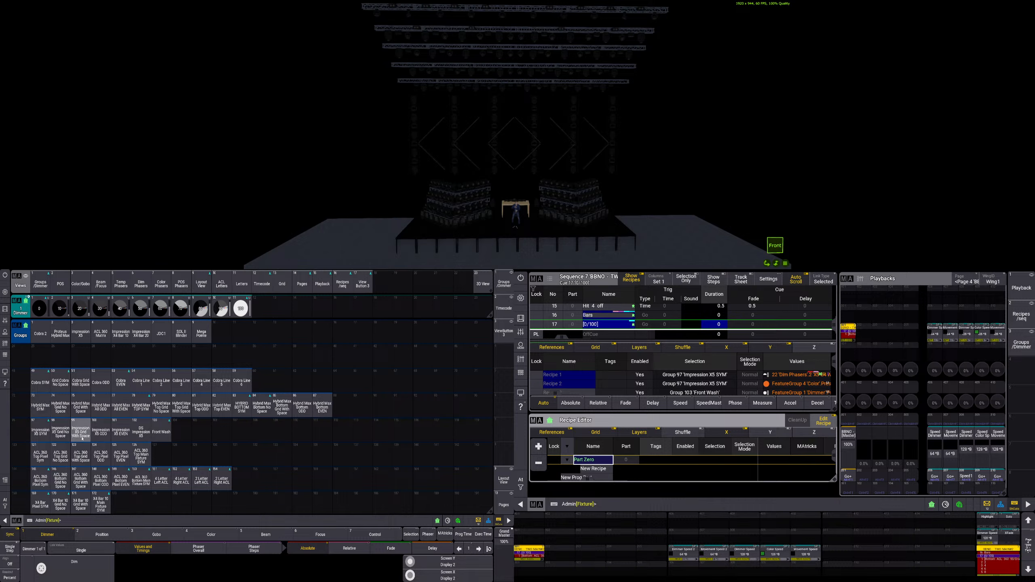
scroll(97, 480, "down", 5)
scroll(98, 479, "up", 6)
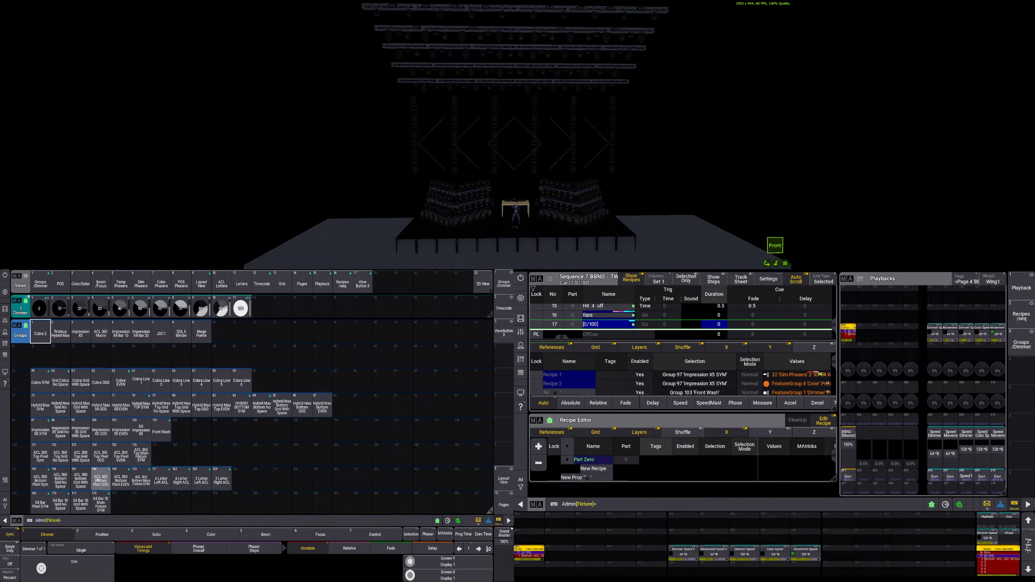
left_click(157, 437)
left_click(241, 308)
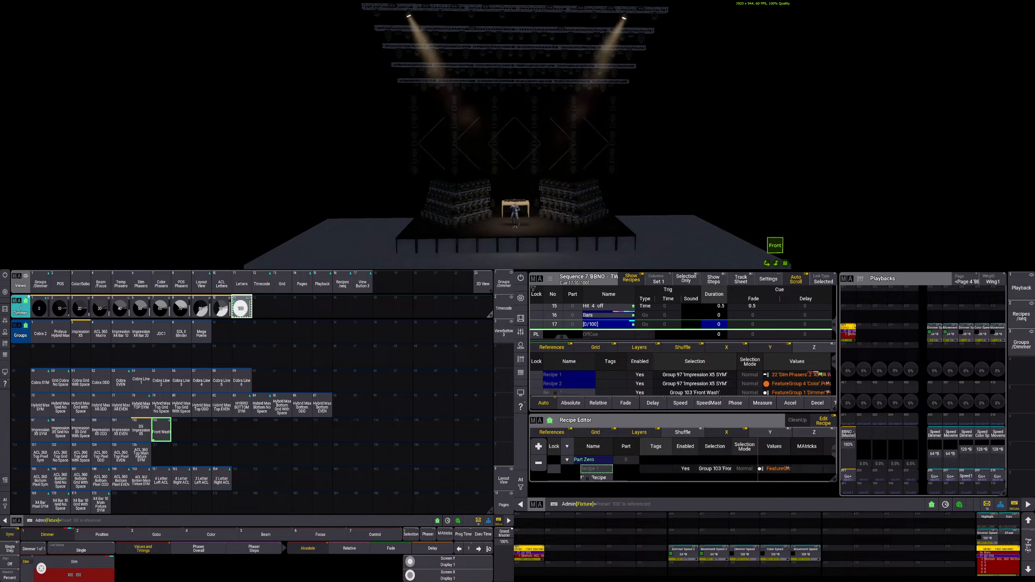
left_click(81, 284)
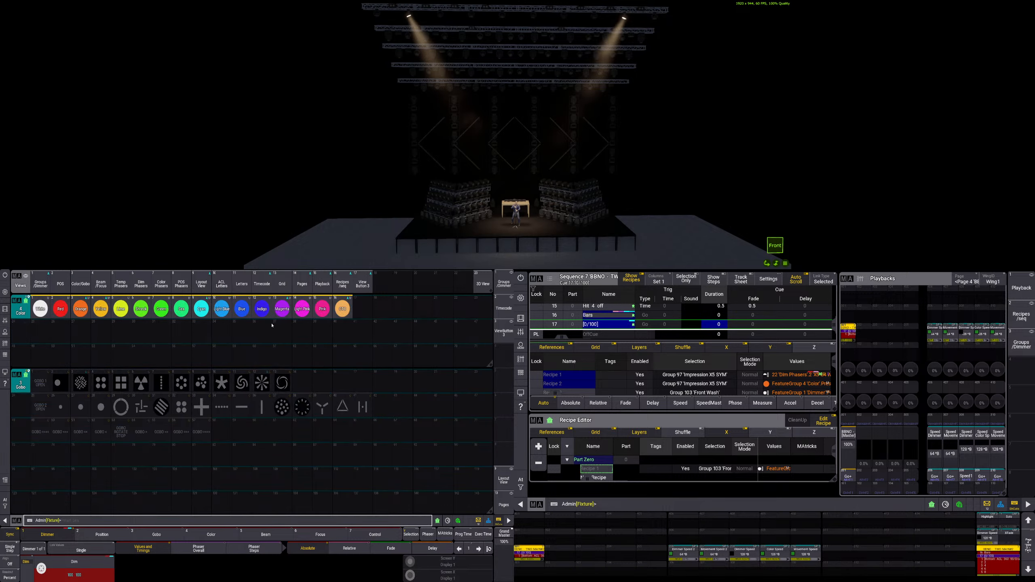
left_click(342, 308)
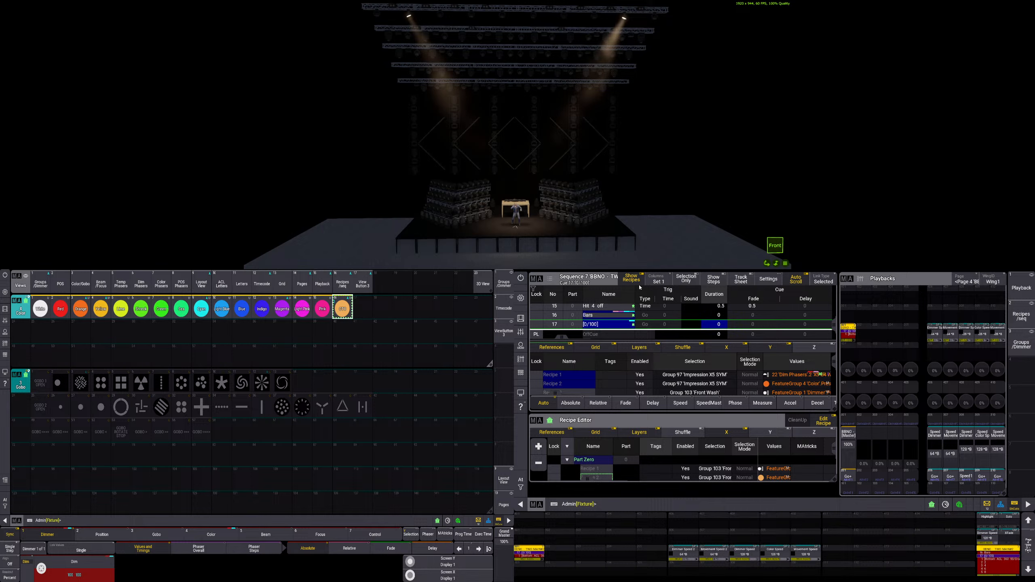
- Store the Front Wash dimmer and CTO color recipes into cue 17 of the sequence, merging them with its existing content
left_click(632, 282)
key("s")
left_click(618, 383)
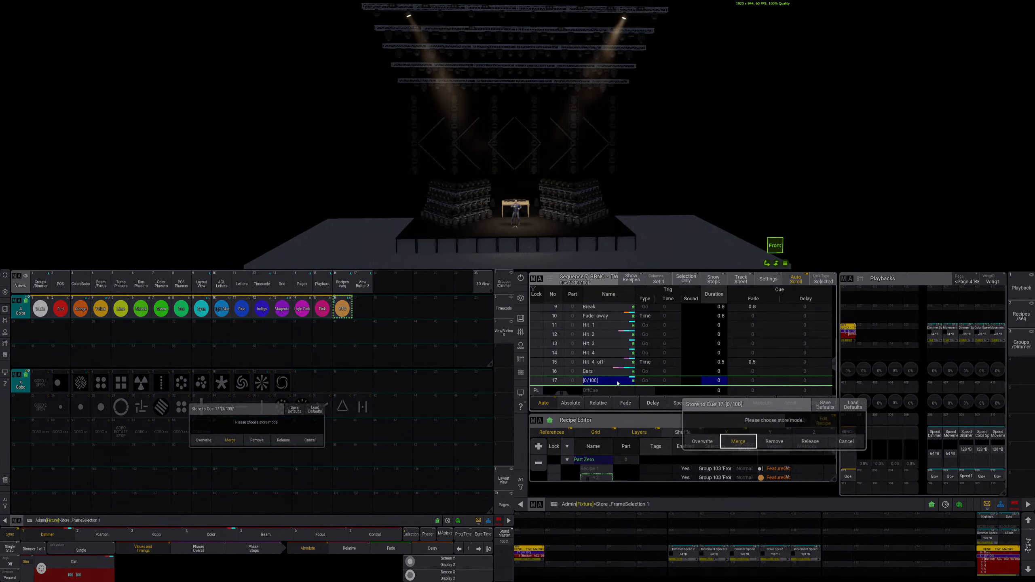
left_click(738, 441)
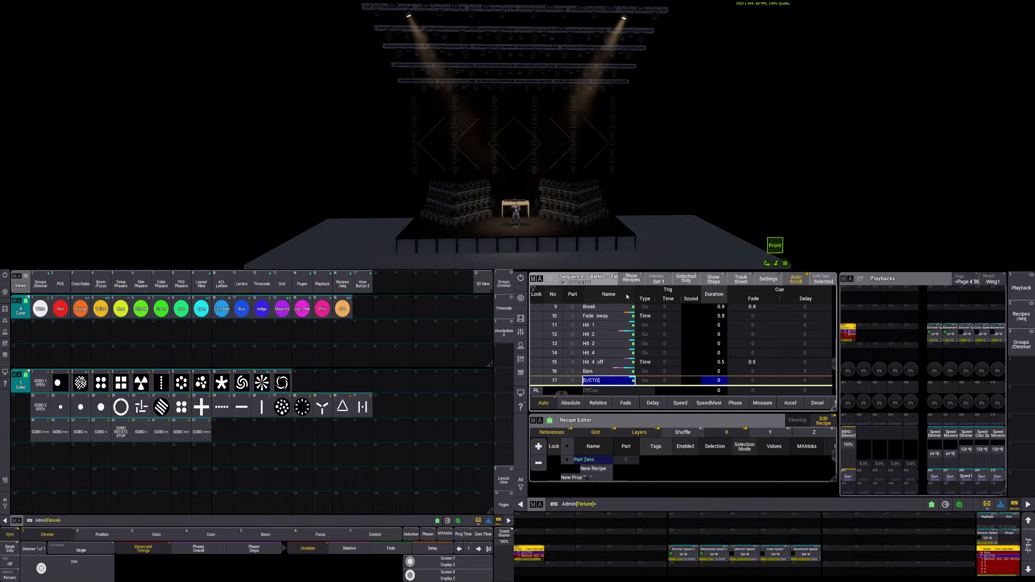
- Show the sequence's recipes again and check the dimmer values of cue 17's 4 Letter Left ACL and 4 Letter Right ACL recipes
left_click(631, 279)
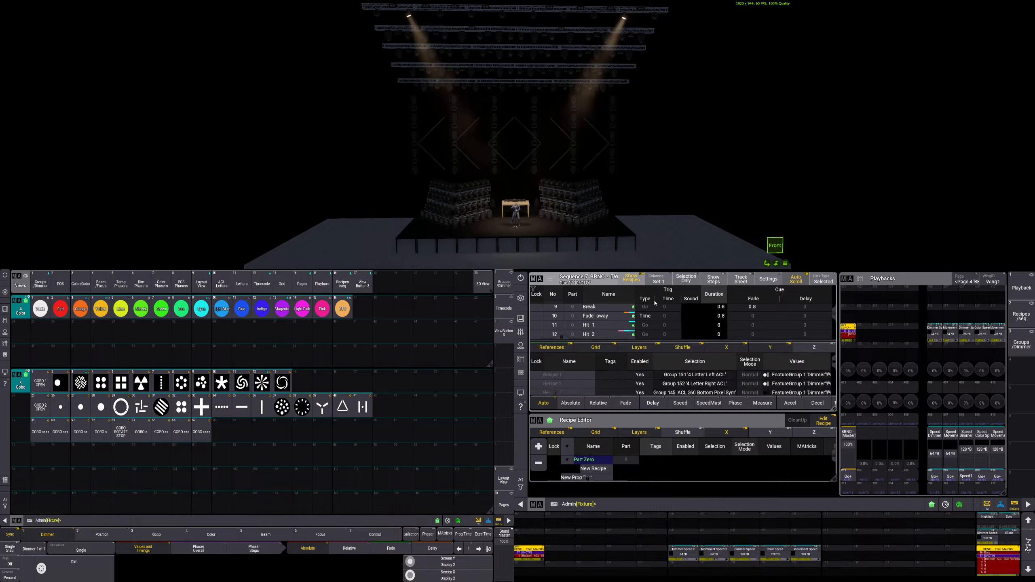
left_click(786, 383)
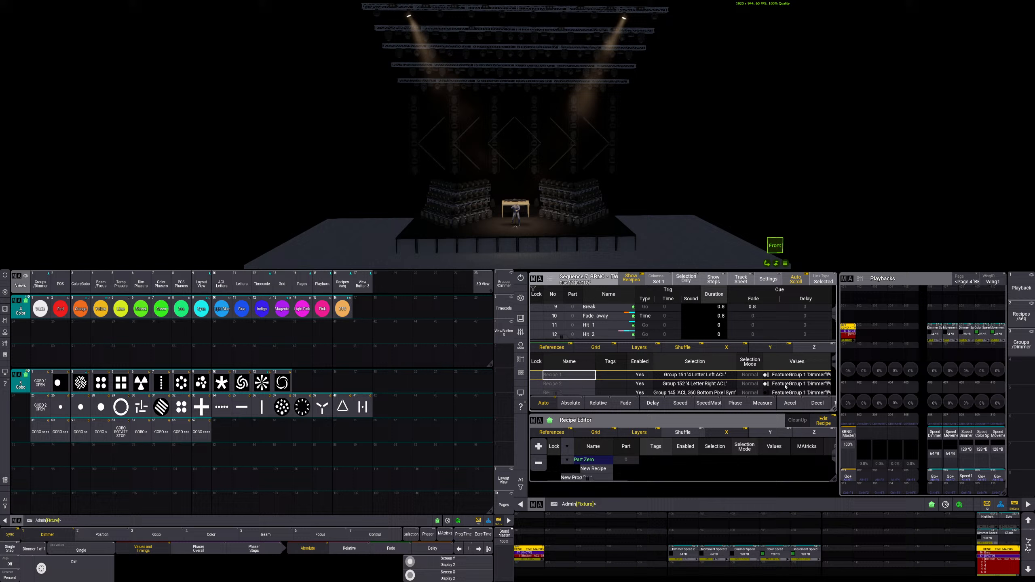
left_click(787, 378)
left_click(786, 385)
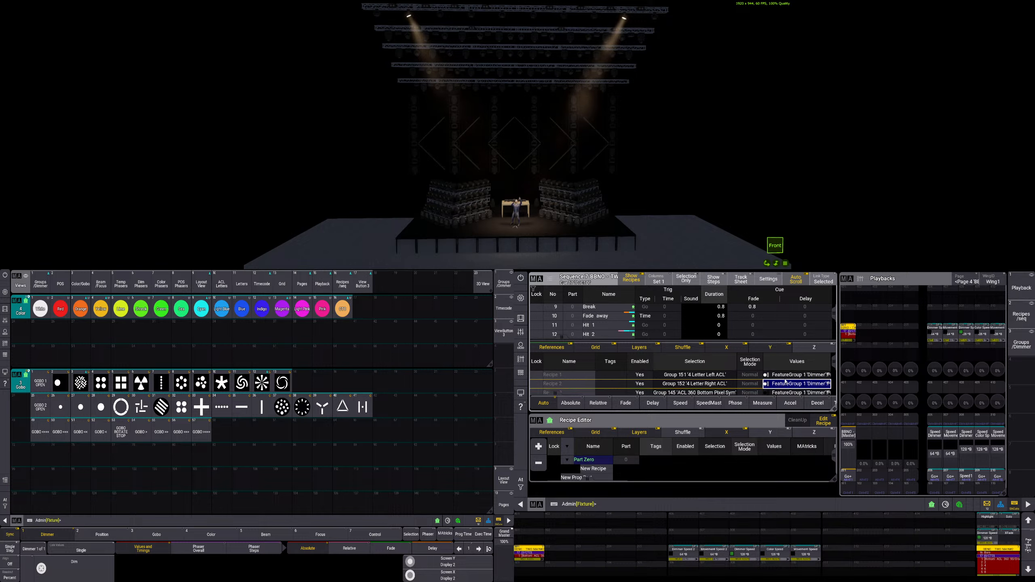
left_click(784, 376)
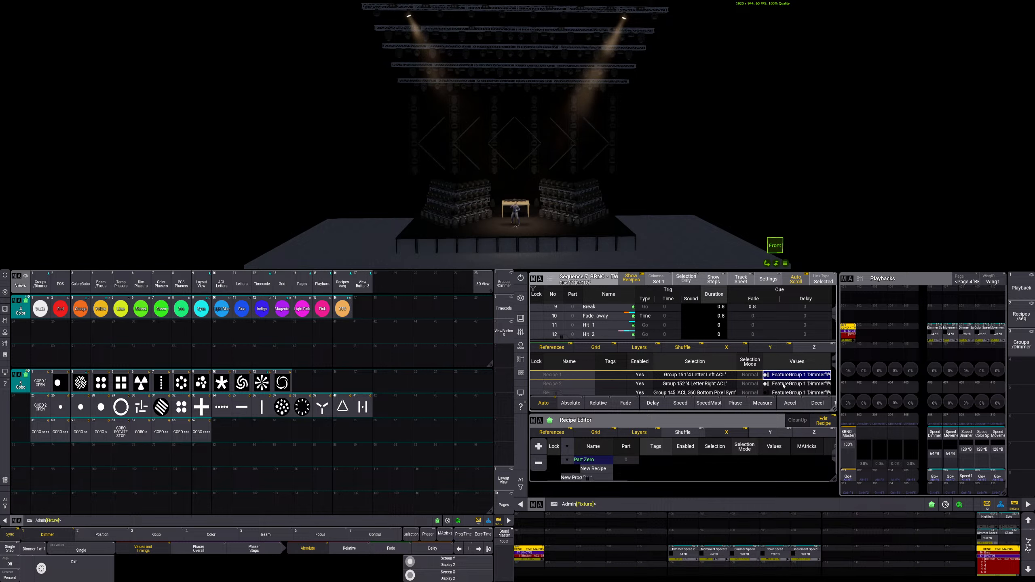
- Play the sequence from its first cue, advancing cue by cue to cue 17
left_click(848, 477)
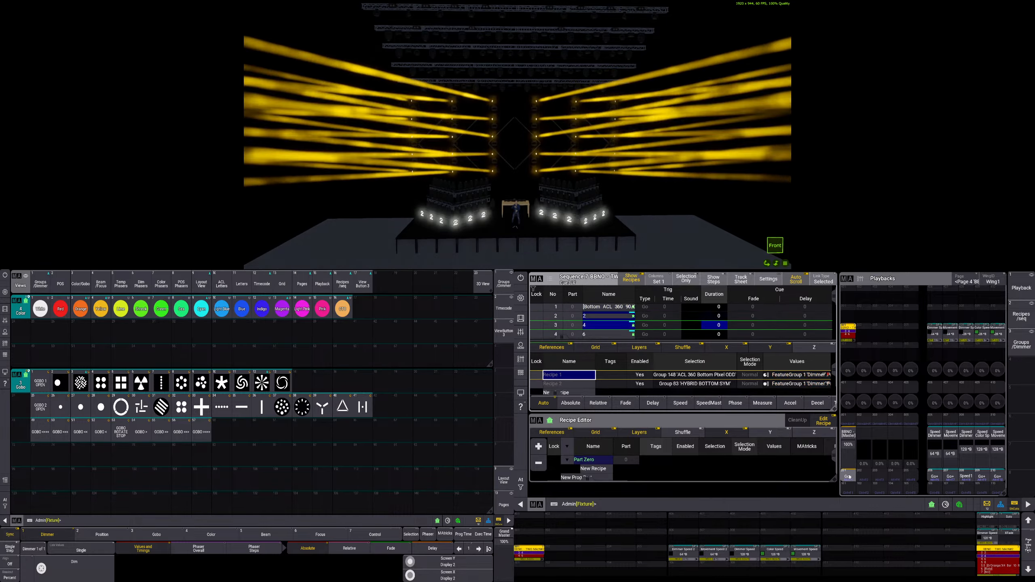
left_click(849, 477)
left_click(848, 476)
left_click(849, 476)
left_click(849, 476)
left_click(849, 476)
left_click(848, 476)
left_click(848, 477)
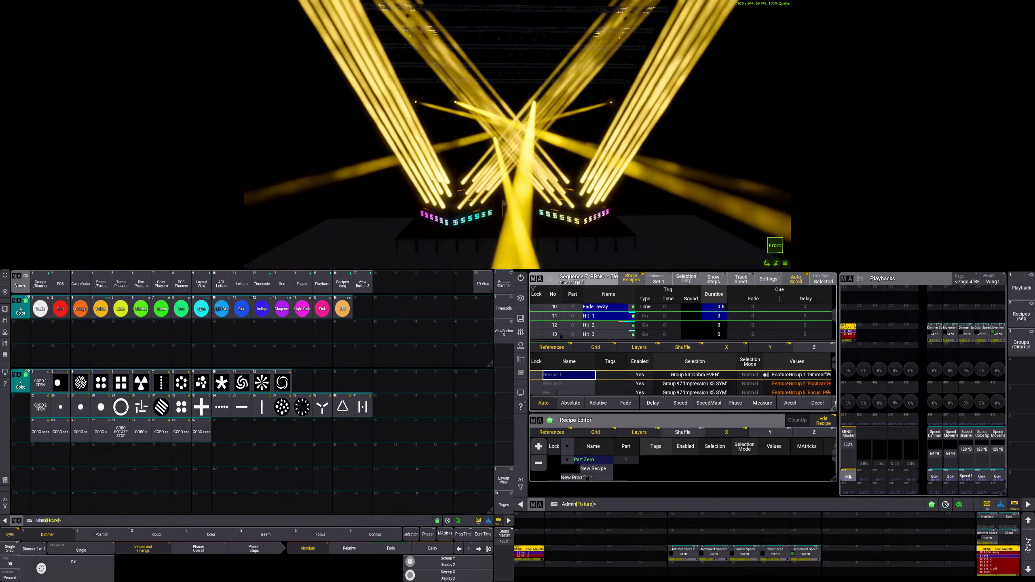
left_click(849, 476)
left_click(849, 477)
left_click(849, 476)
left_click(848, 476)
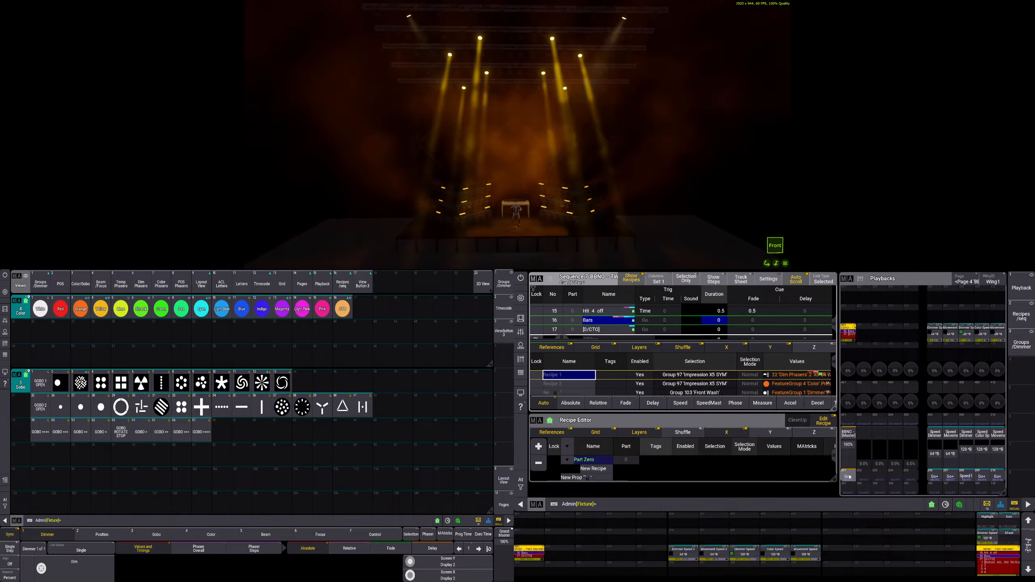
left_click(849, 477)
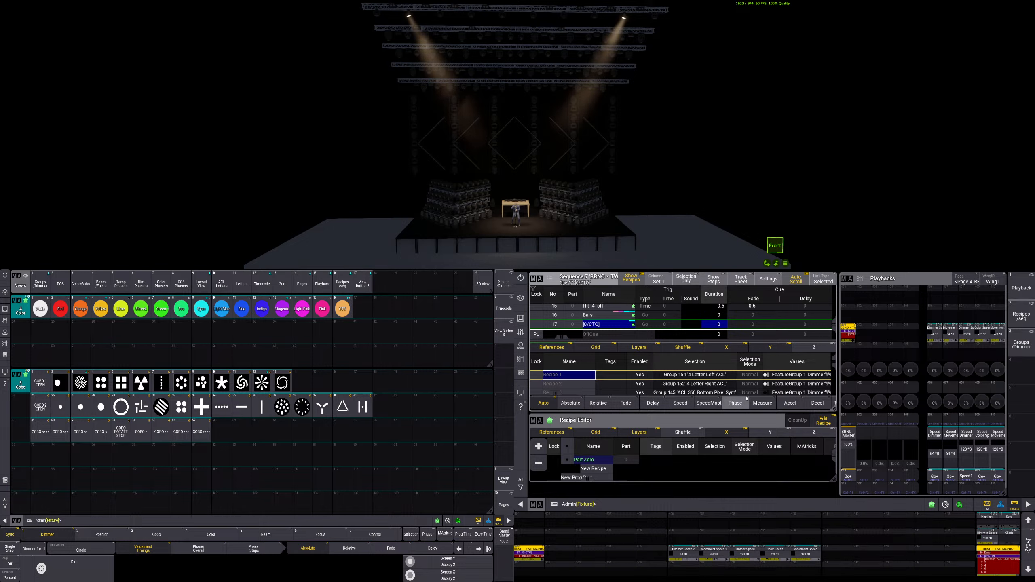
left_click(40, 283)
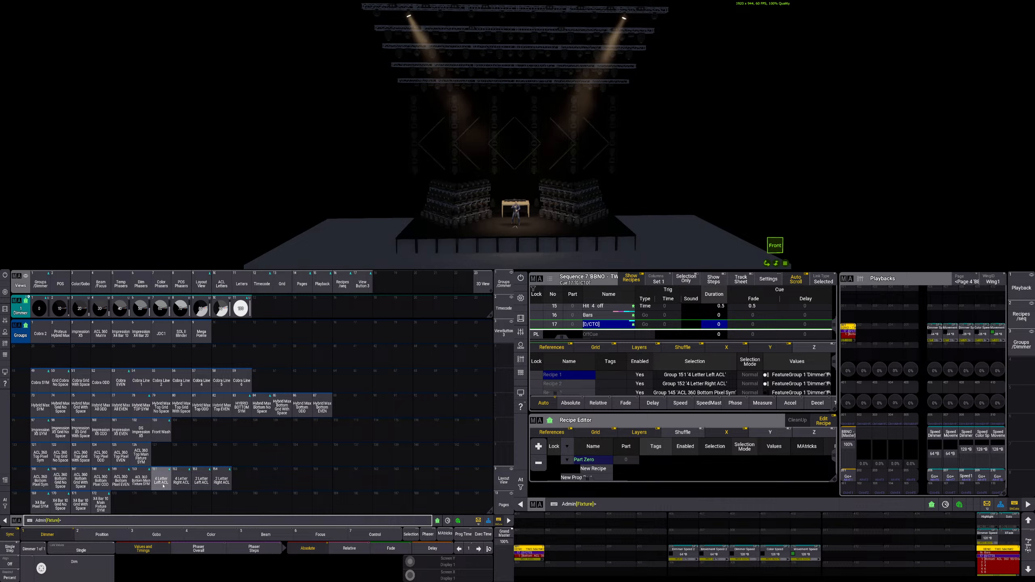
left_click(163, 486)
left_click(177, 484)
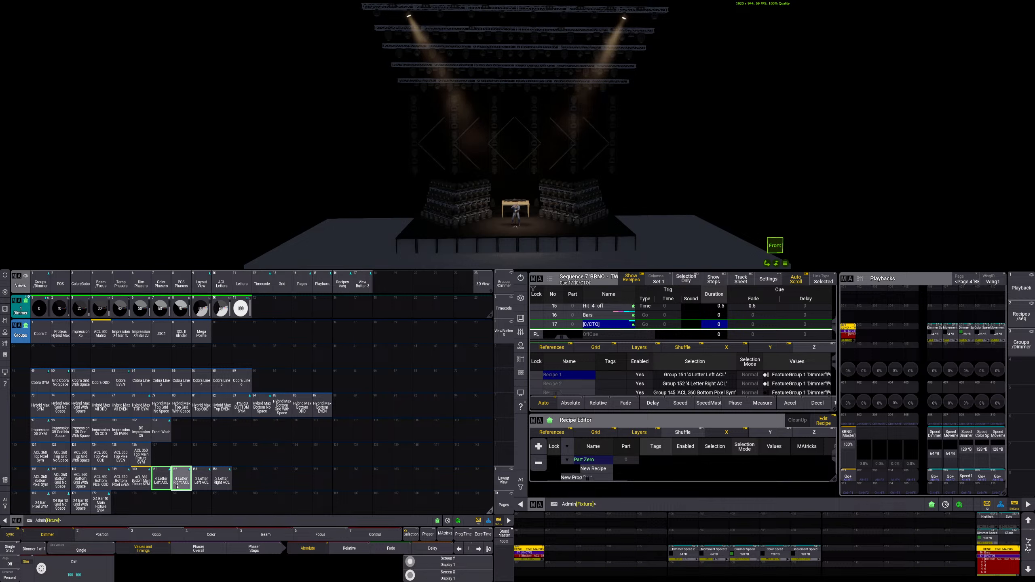
key("Escape")
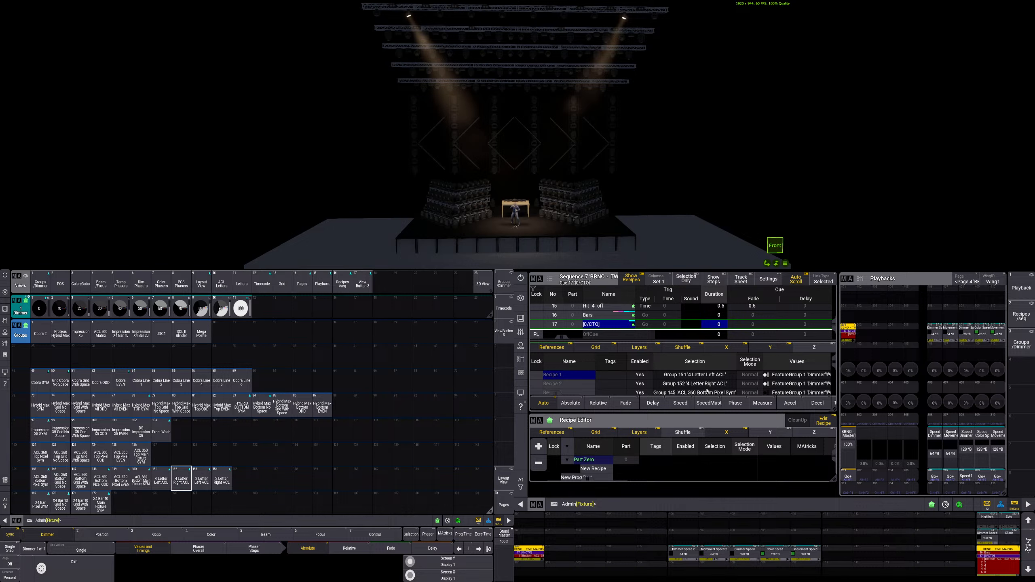
- Delete cue 17's recipe for the ACL 360 Bottom Pixel Sym group
left_click(612, 325)
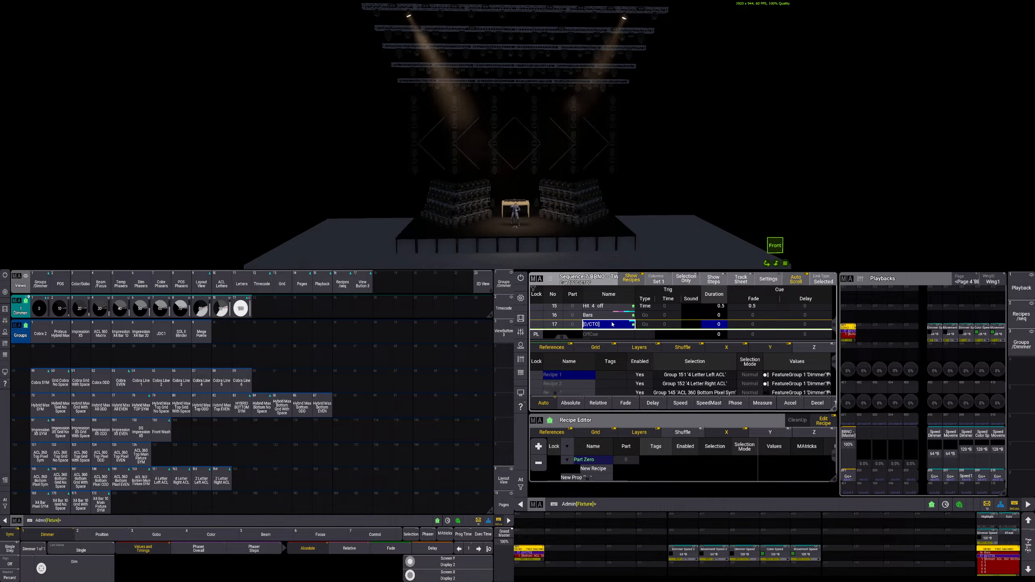
left_click(704, 376)
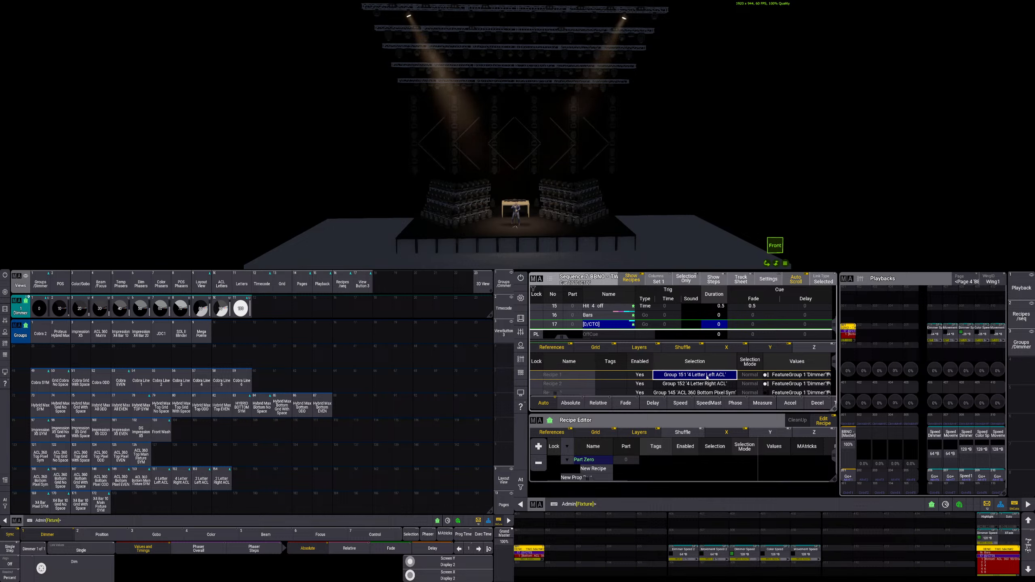
left_click(674, 393)
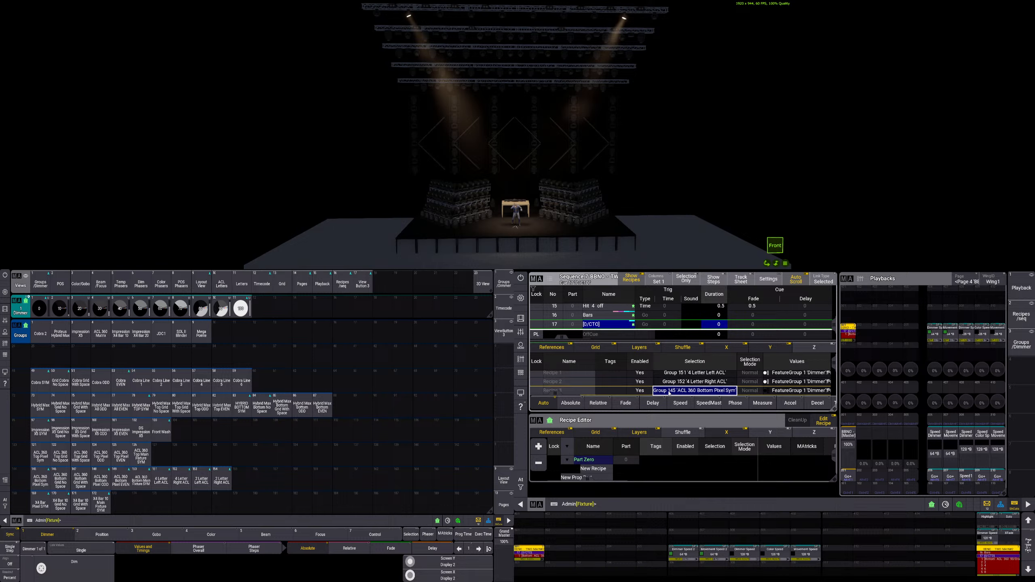
left_click(588, 393)
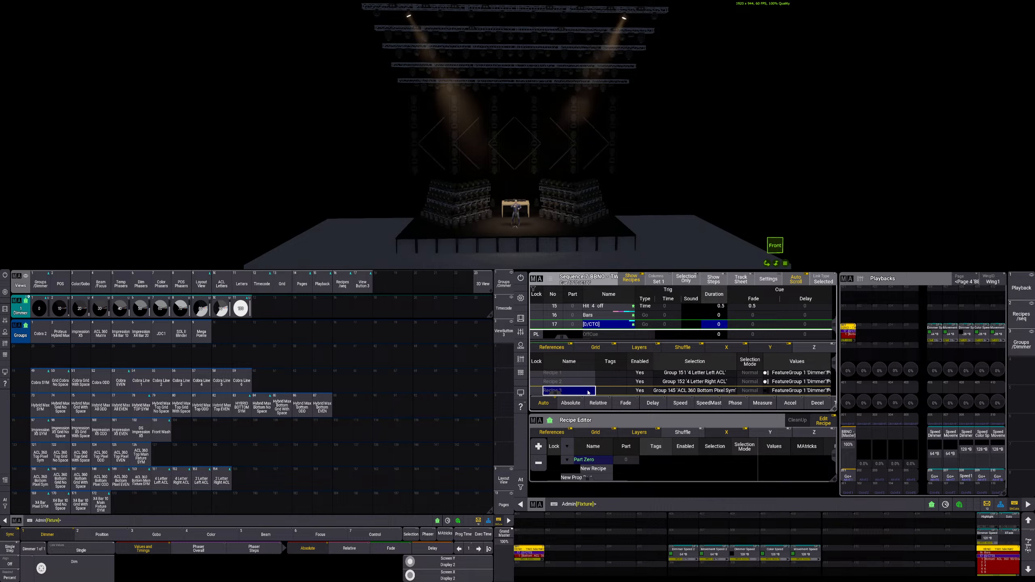
key("Delete")
left_click(589, 392)
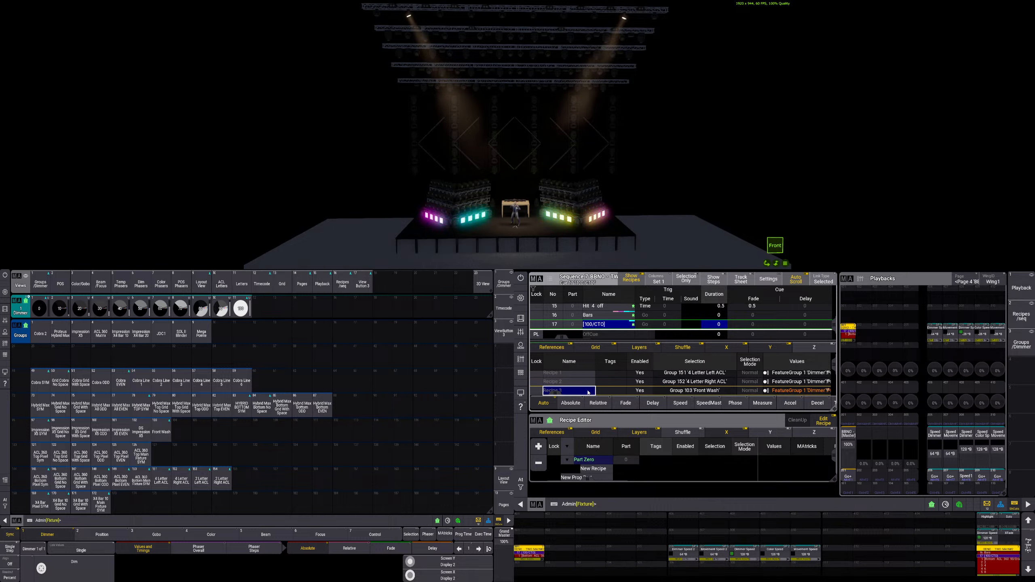
- Change the selection of cue 17's first recipe to group 200 'X4 Bar 20 Center Left'
left_click(702, 375)
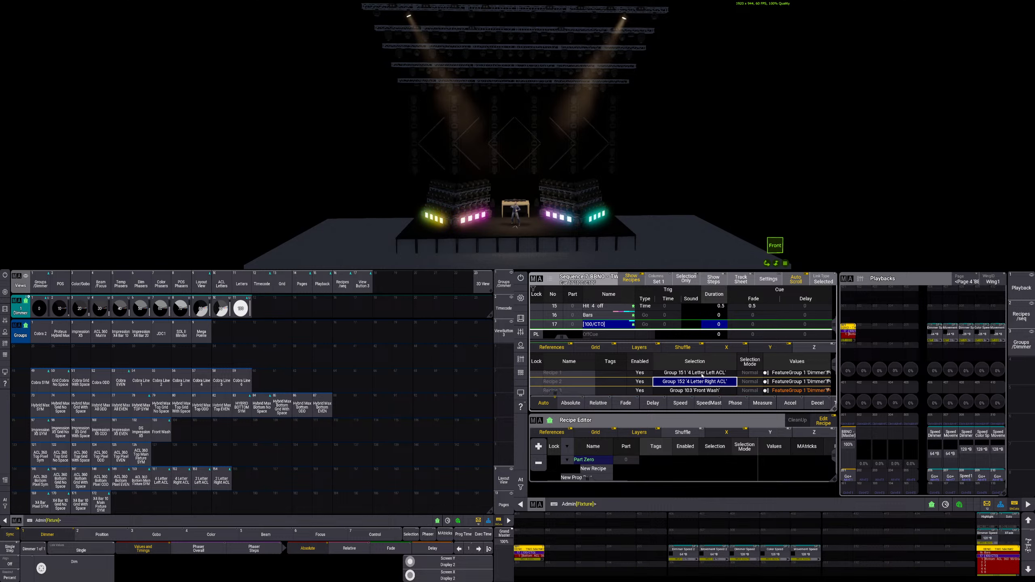
left_click(703, 375)
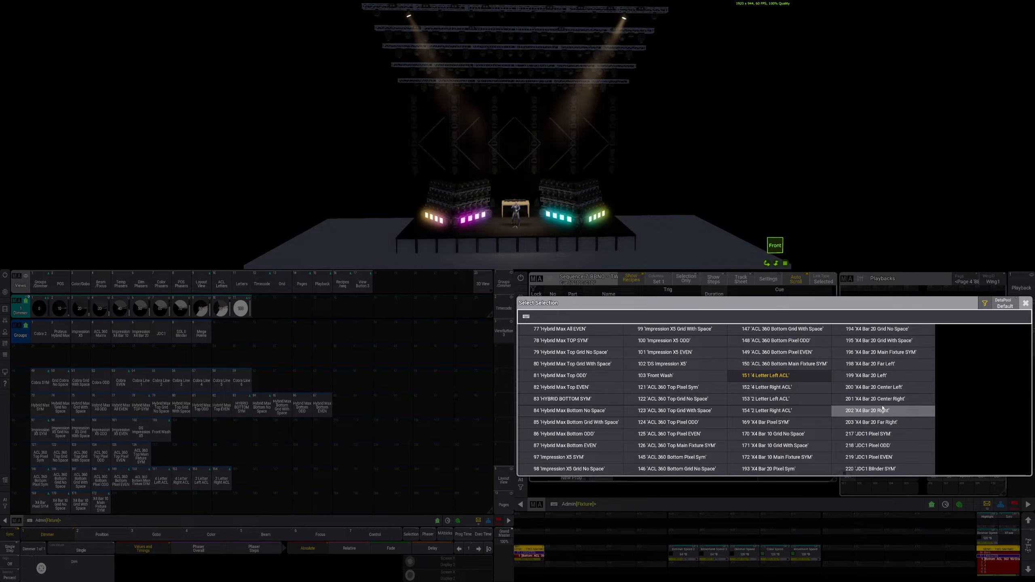
left_click(883, 388)
- Change the selection of cue 17's second recipe to group 201 'X4 Bar 20 Center Right'
left_click(721, 384)
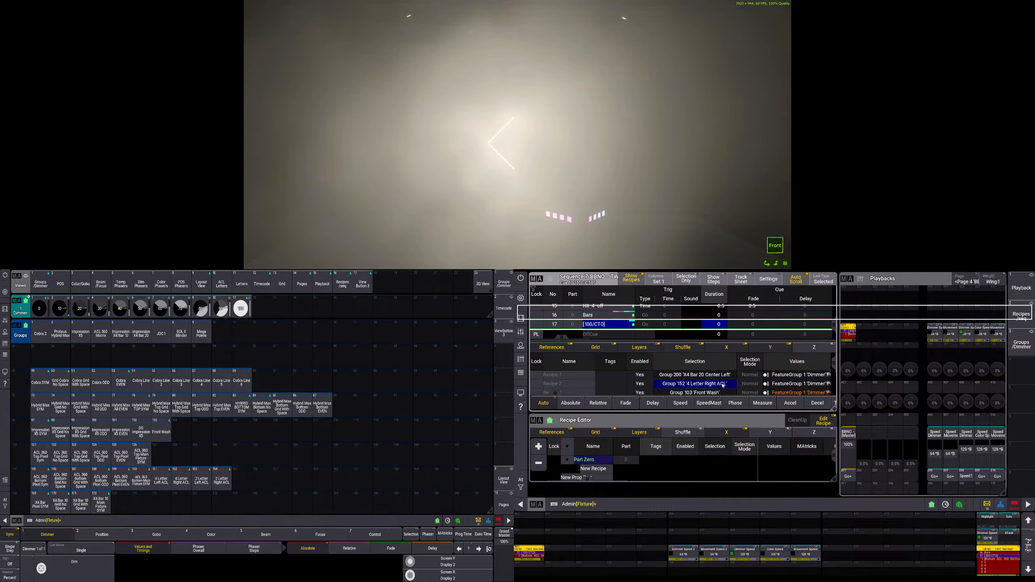
left_click(721, 384)
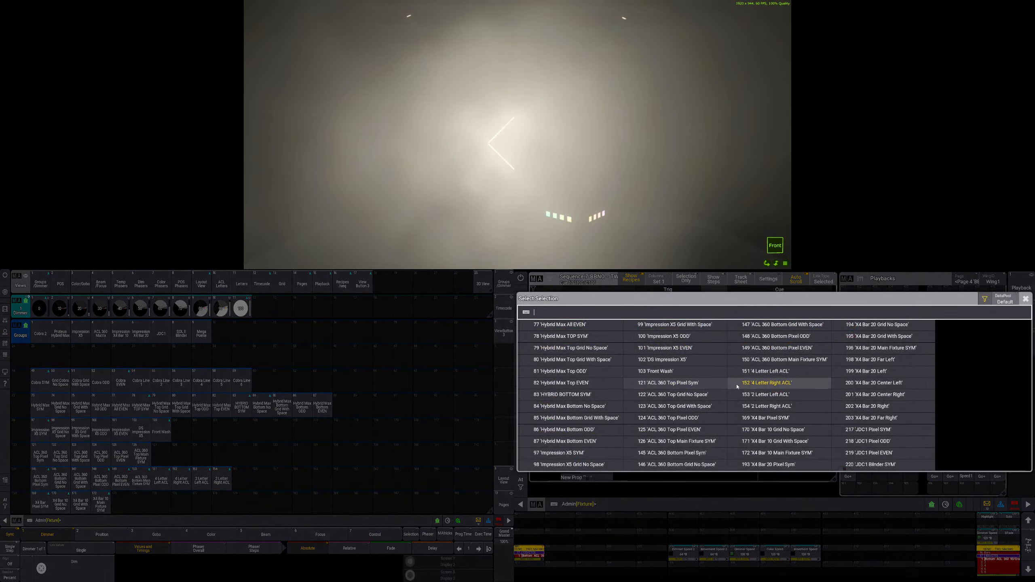
left_click(899, 394)
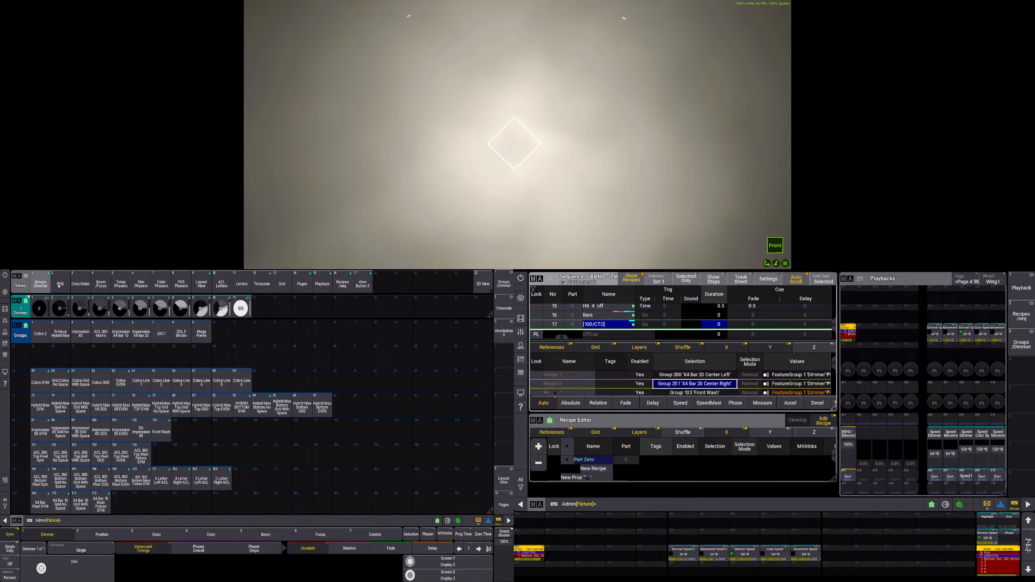
left_click(84, 284)
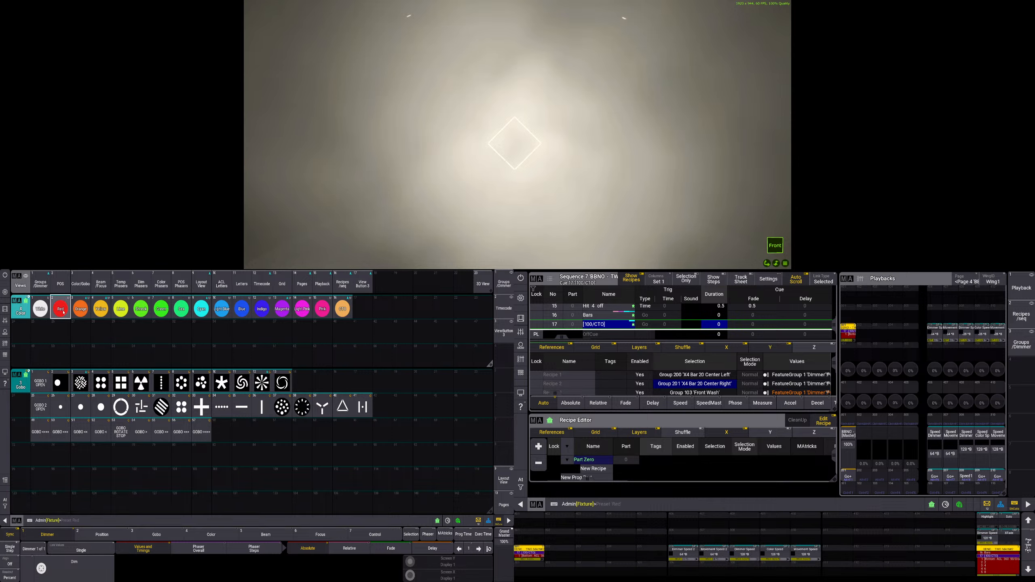
key("End")
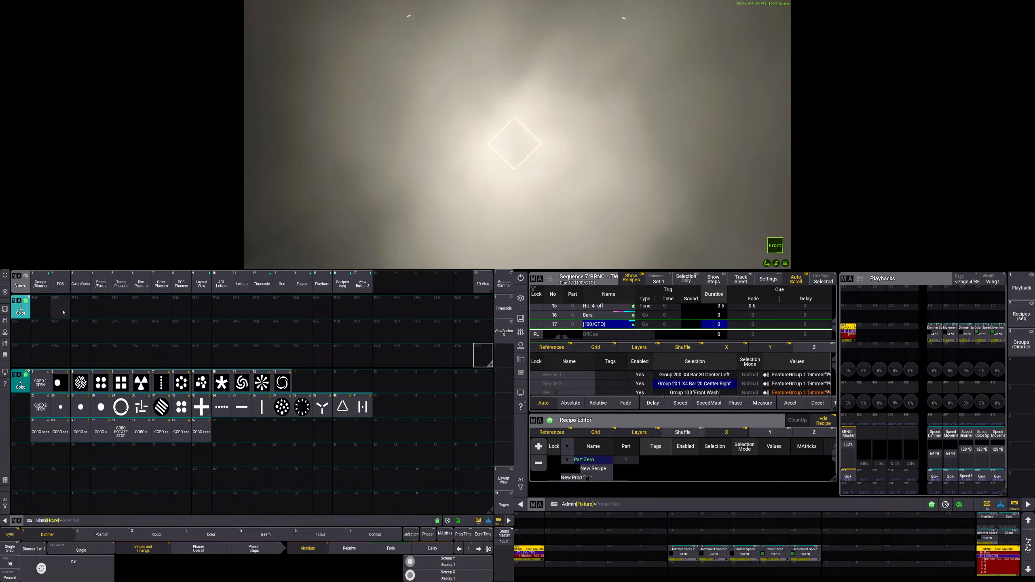
key("Home")
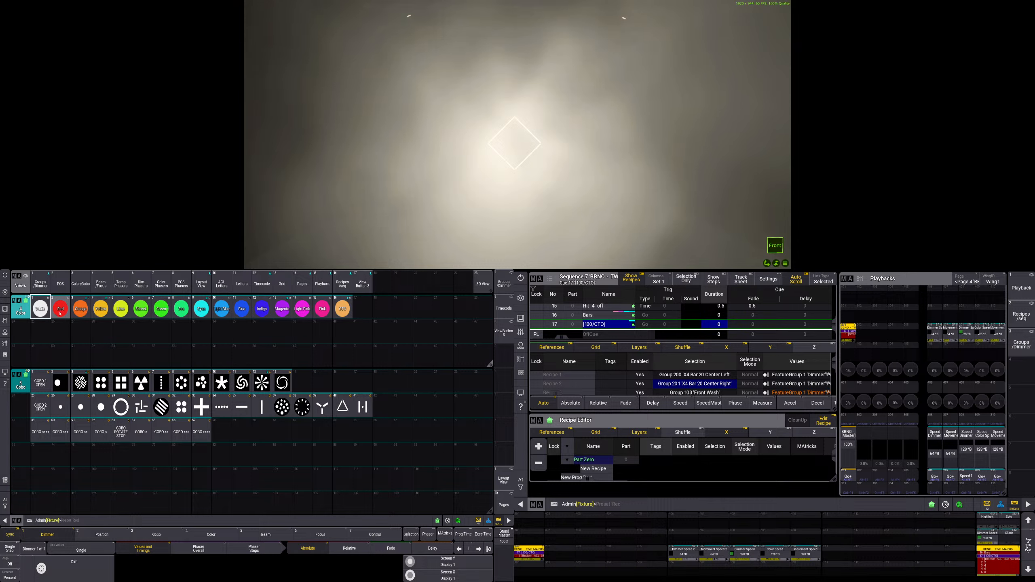
- Select the X4 Bar 20 Pixel Sym group and bring up the color presets for it
left_click(41, 284)
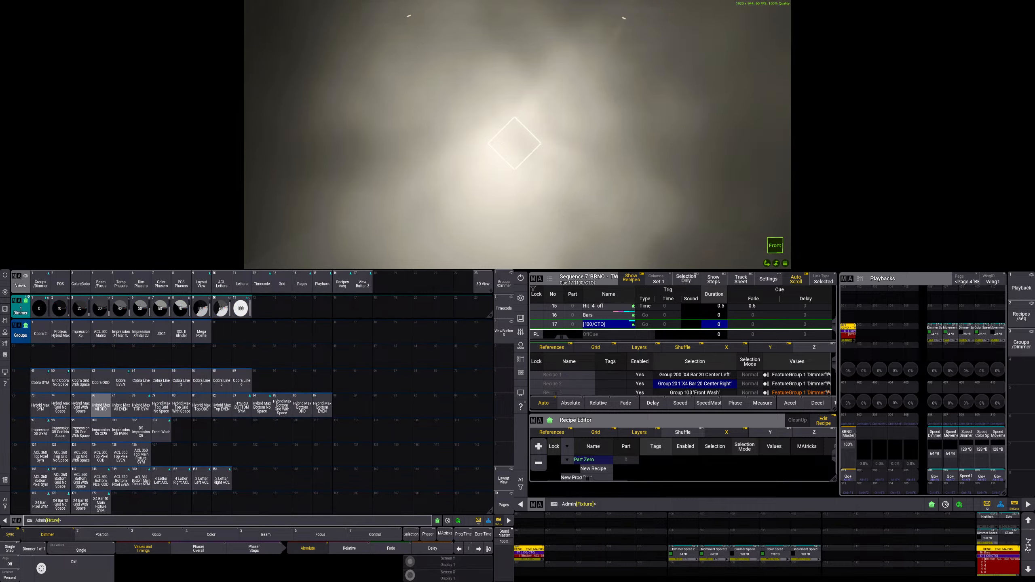
scroll(65, 475, "down", 2)
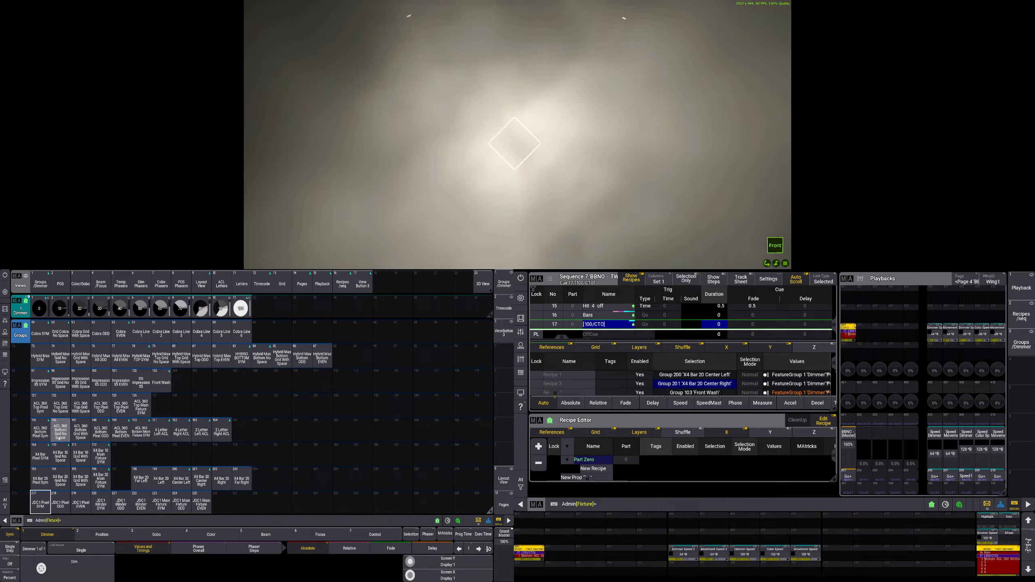
left_click(45, 486)
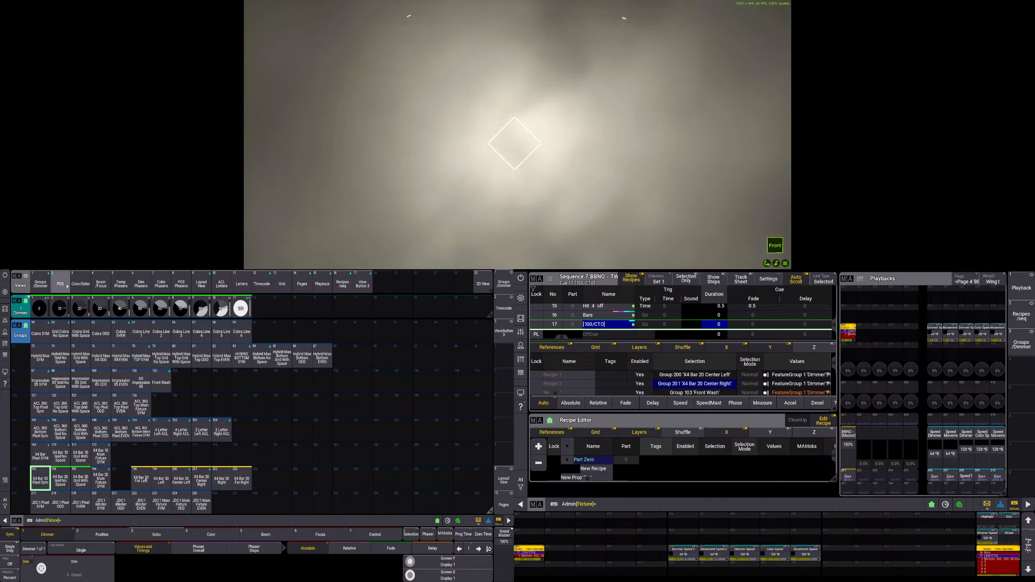
left_click(99, 284)
left_click(82, 285)
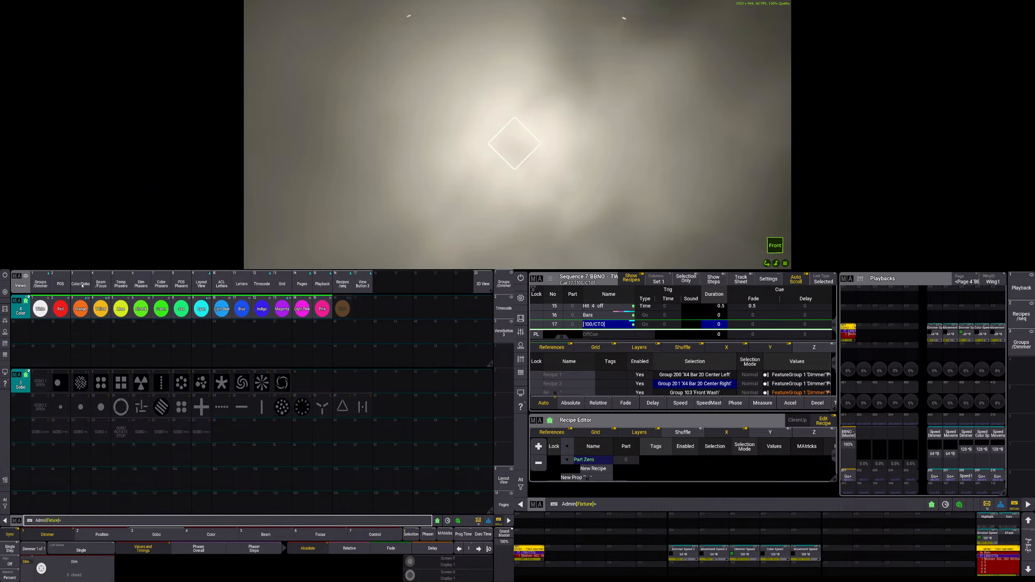
- Try out several color presets, including Red, Green and Pink, on the X4 Bar 20 Pixel Sym group
left_click(61, 310)
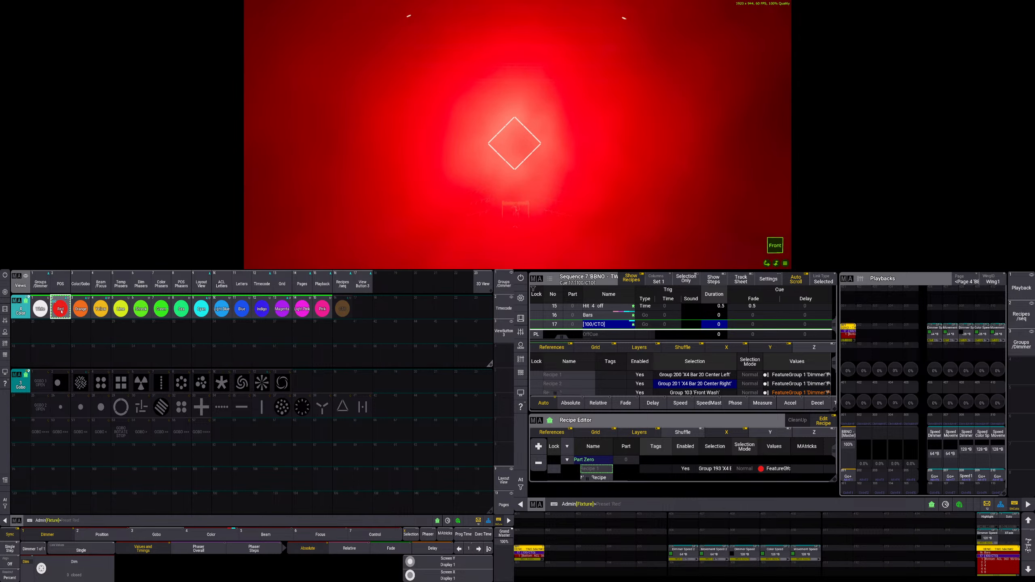
left_click(84, 311)
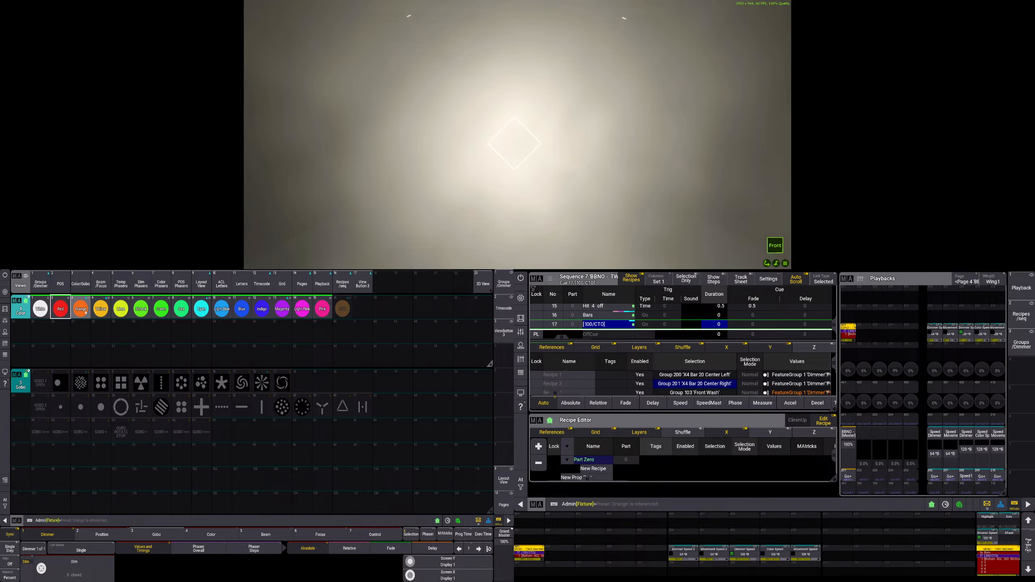
left_click(160, 311)
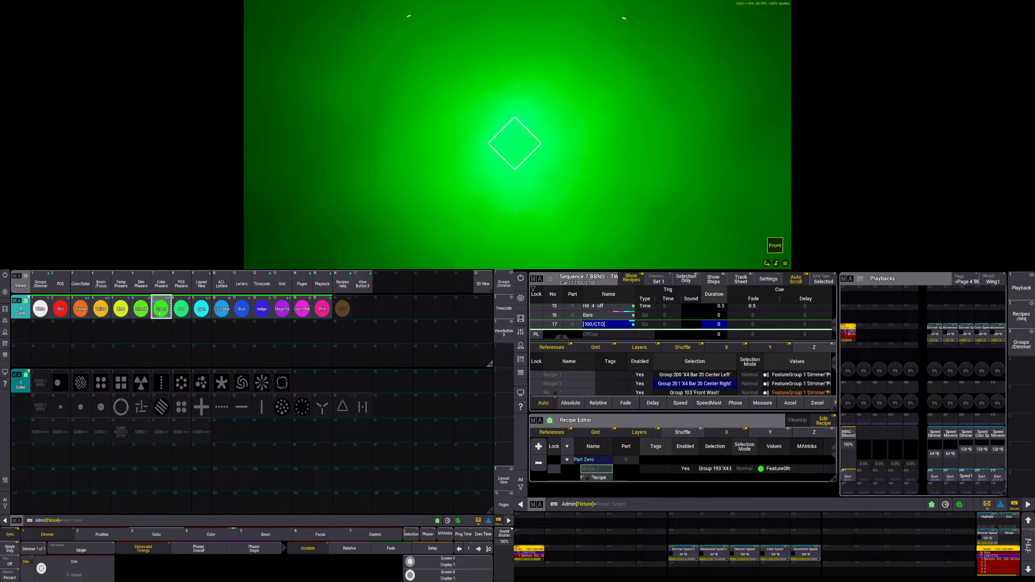
left_click(323, 309)
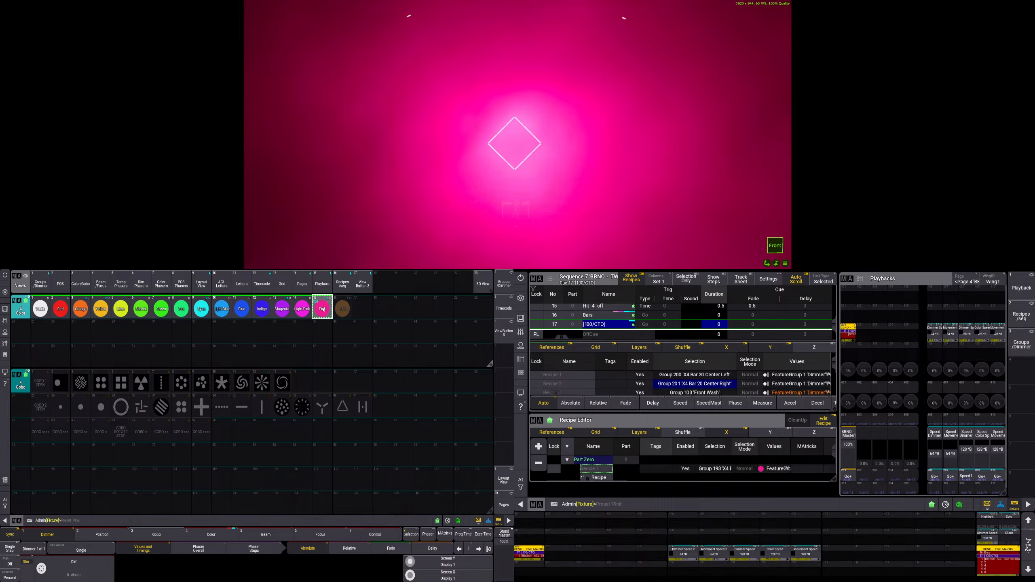
left_click(101, 308)
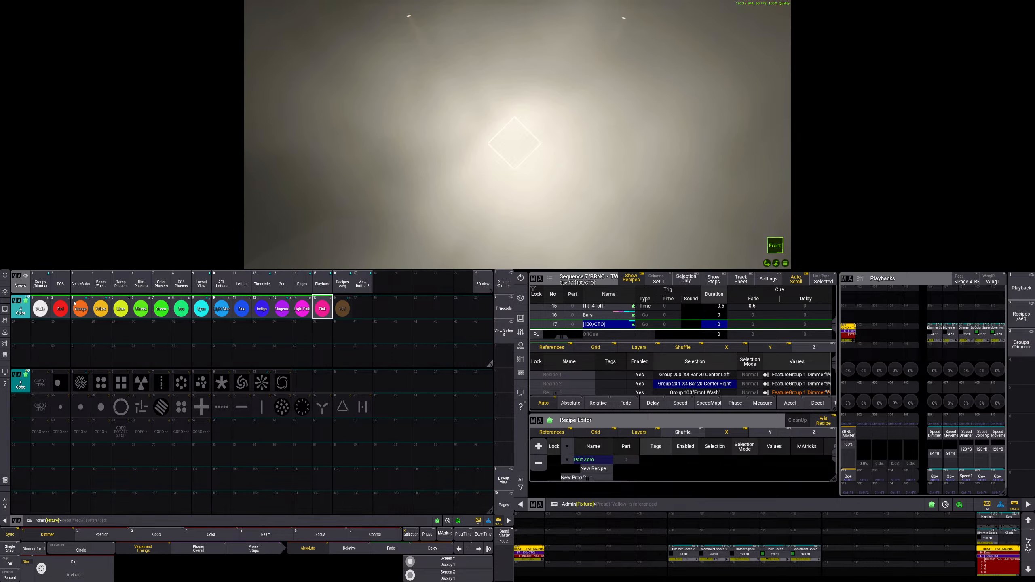
- Apply the Red color preset to the X4 Bar 20 Pixel Sym group and merge it into cue 16 'Bars'
left_click(67, 310)
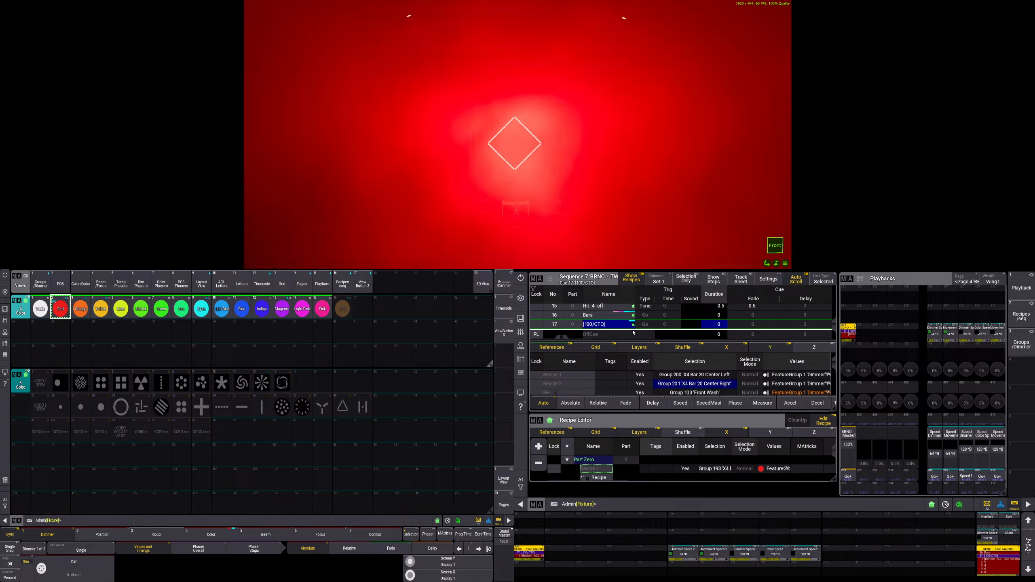
key("s")
left_click(609, 317)
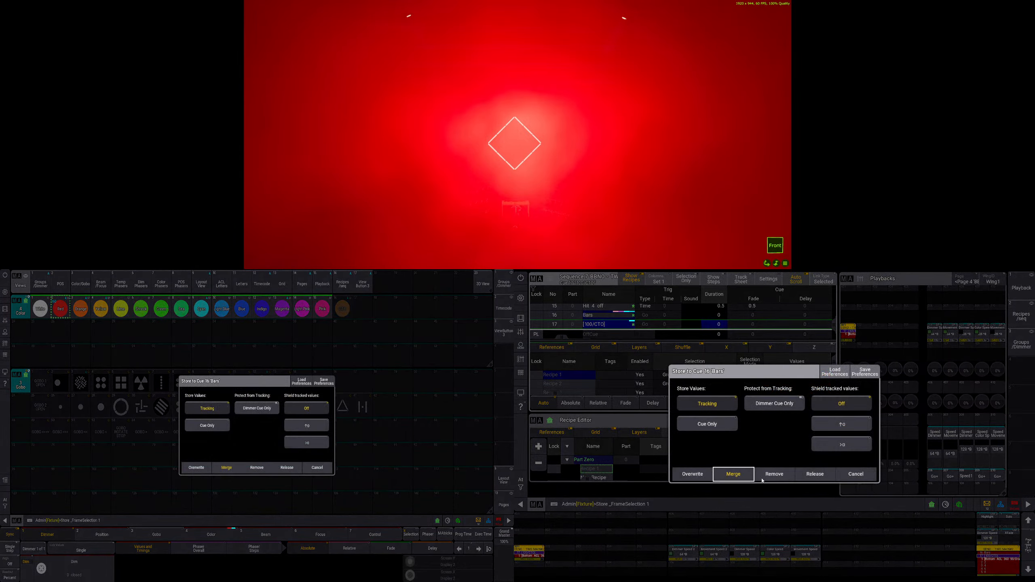
left_click(733, 475)
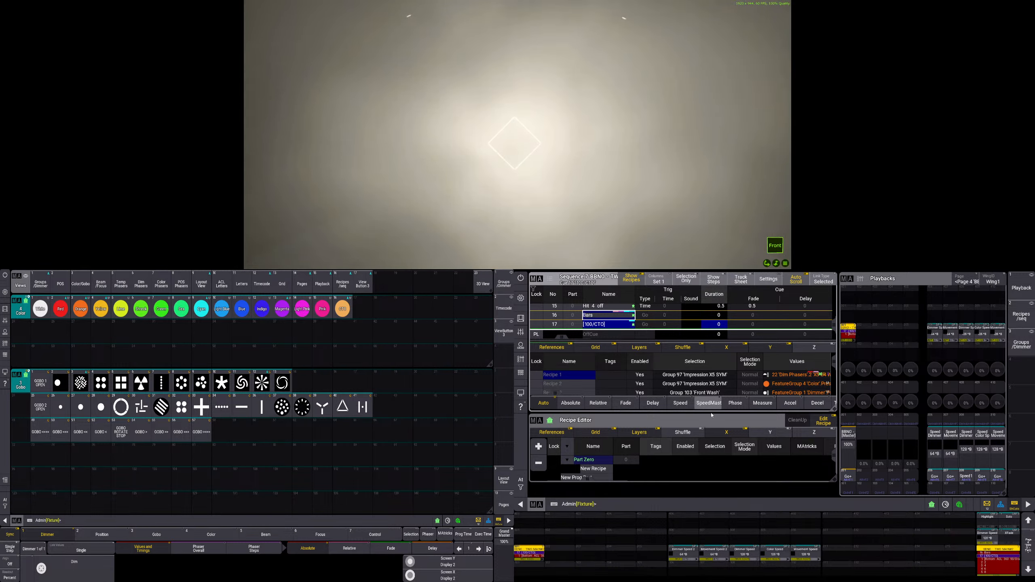
- Reselect the X4 Bar 20 Pixel Sym group, give it the Red color preset and merge it into cue 17
left_click(40, 285)
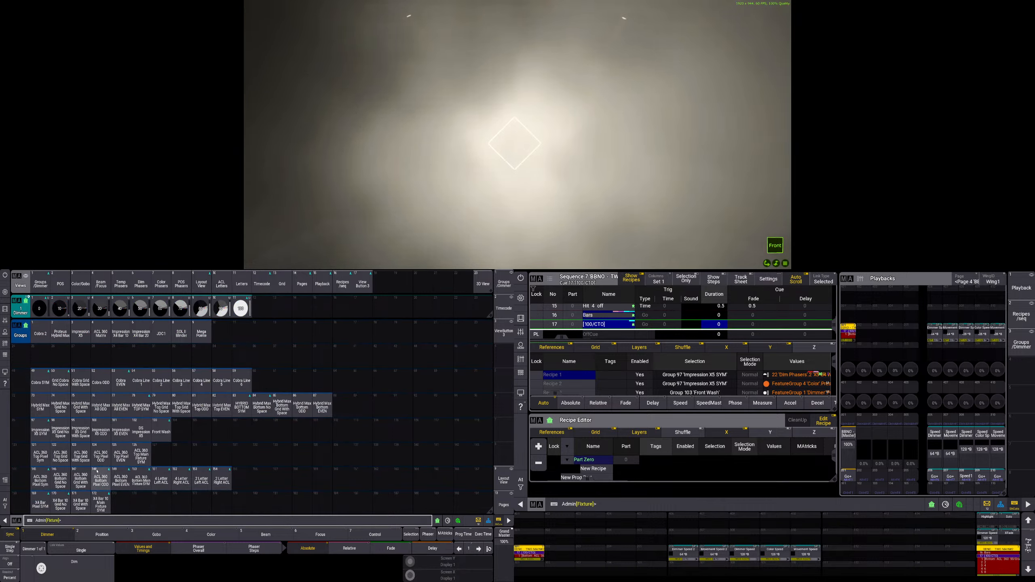
scroll(43, 502, "down", 1)
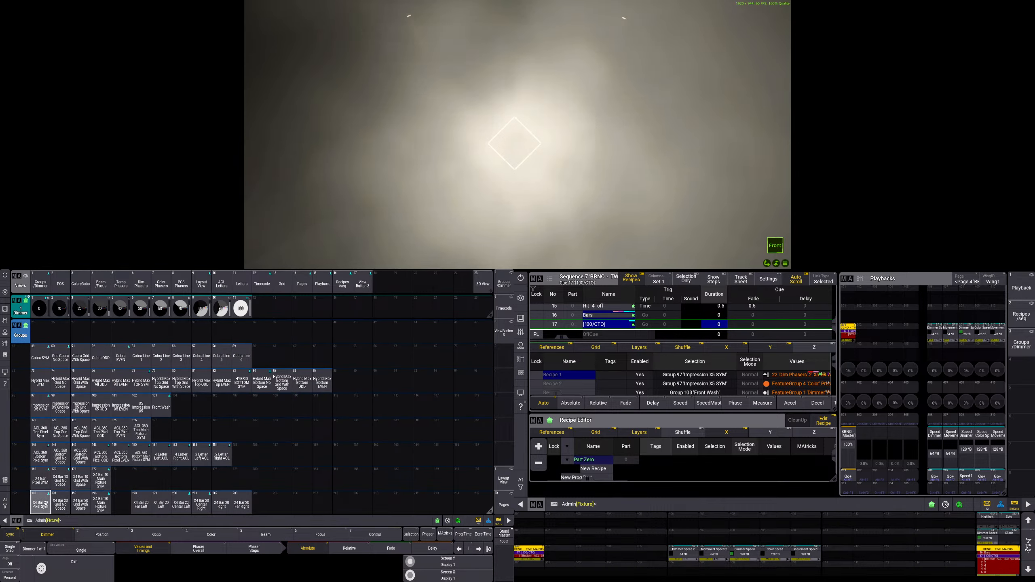
left_click(82, 284)
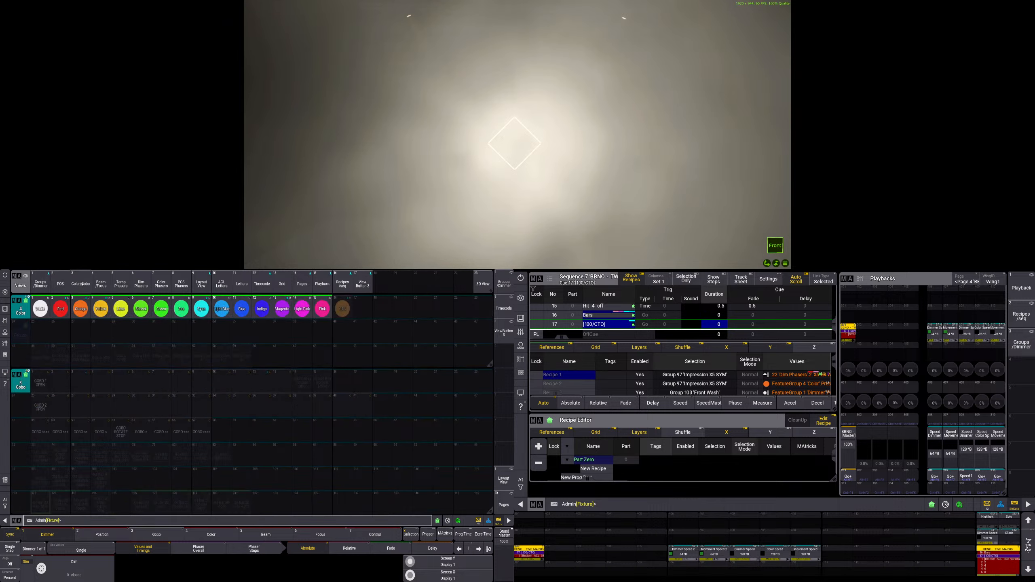
left_click(61, 308)
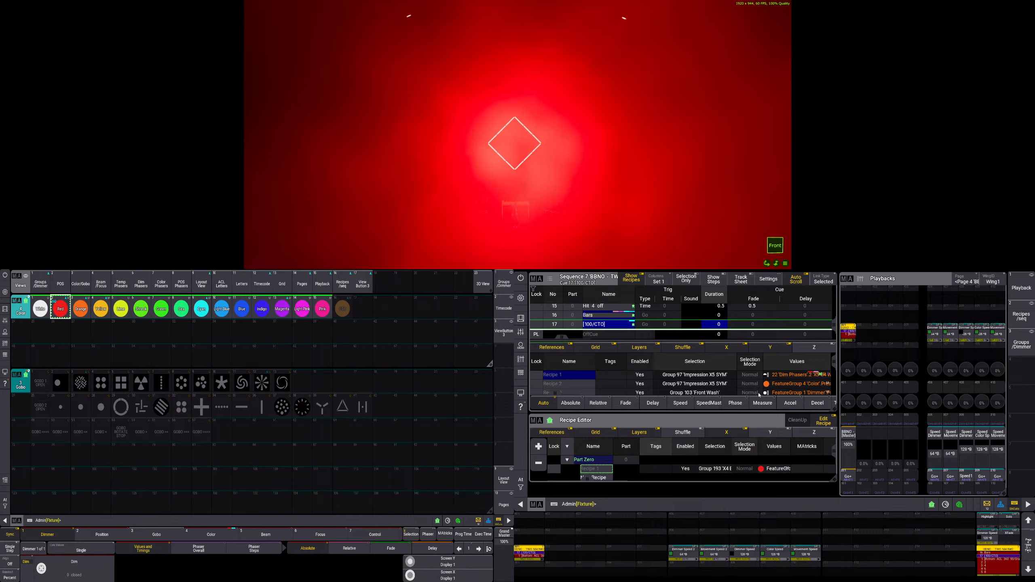
key("s")
left_click(607, 325)
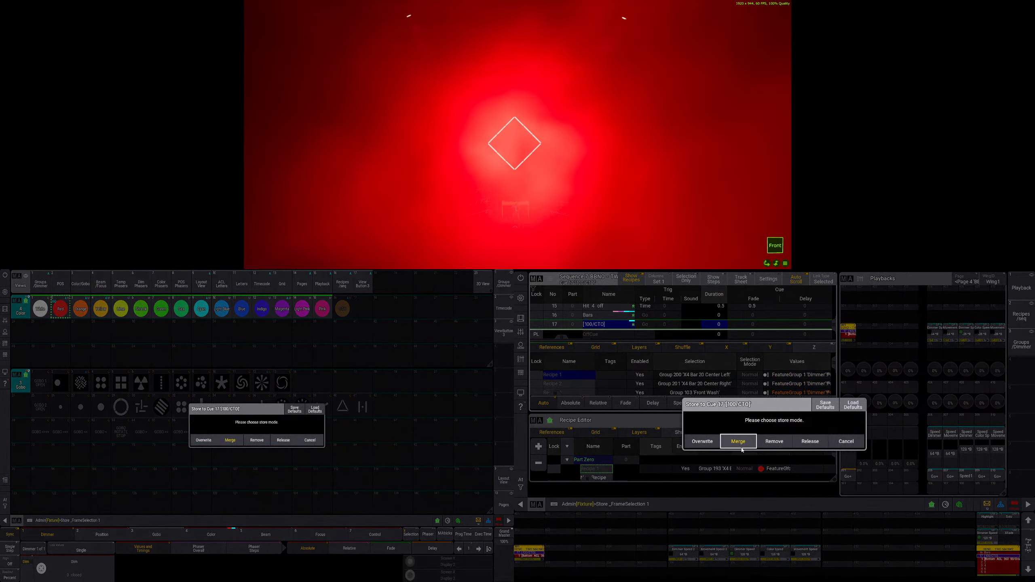
left_click(740, 447)
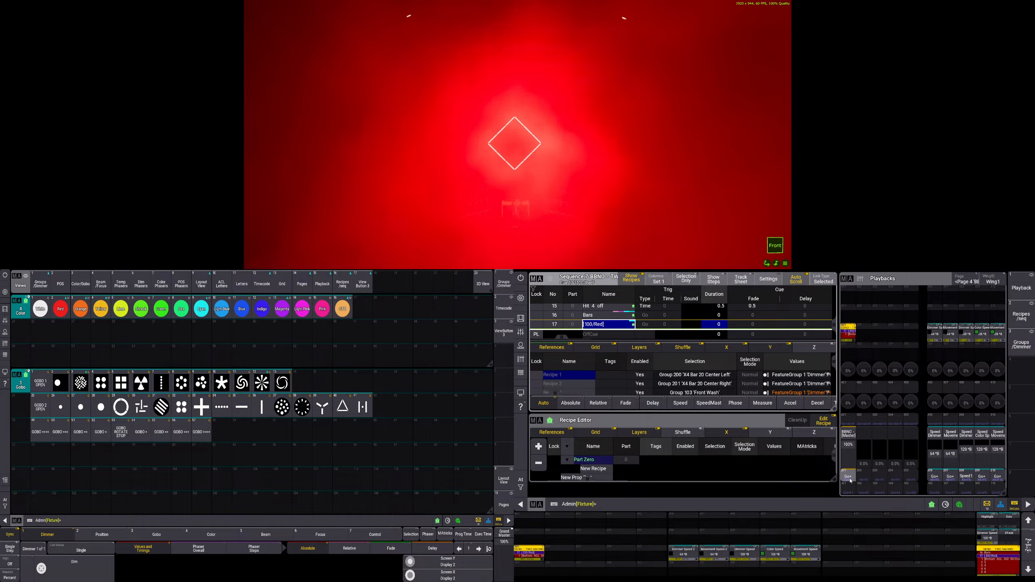
left_click_drag(834, 363, 836, 382)
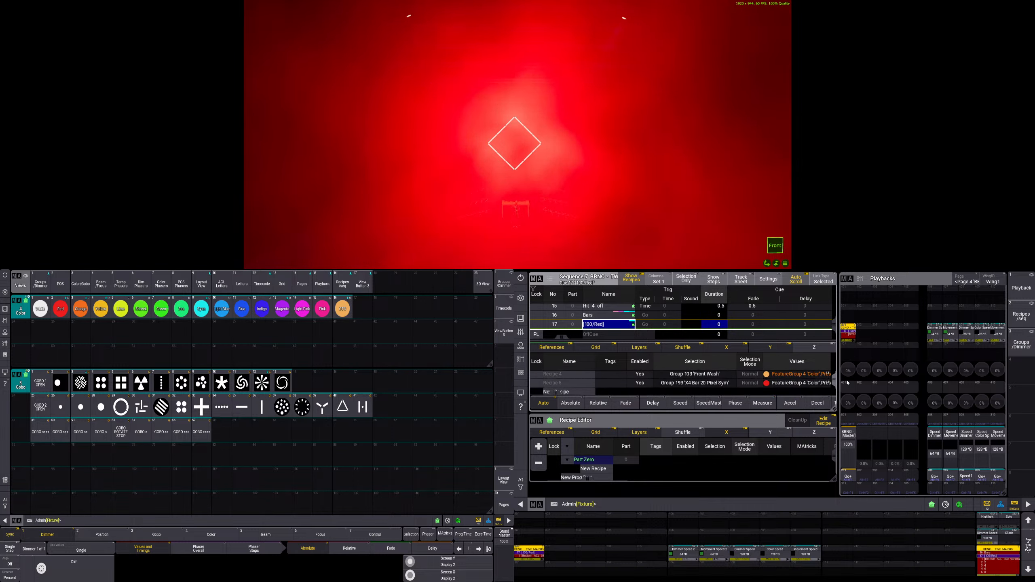
- Set the X4 Bar 20 Center Left and Center Right groups to dimmer 0 and store them as new cue 18
left_click(41, 281)
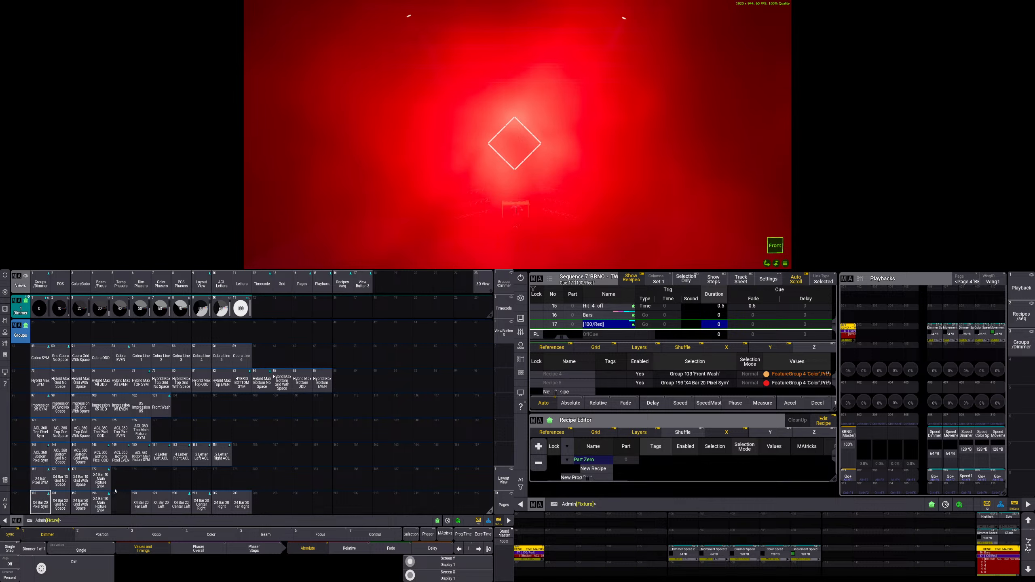
left_click(183, 502)
left_click(202, 503)
left_click(39, 309)
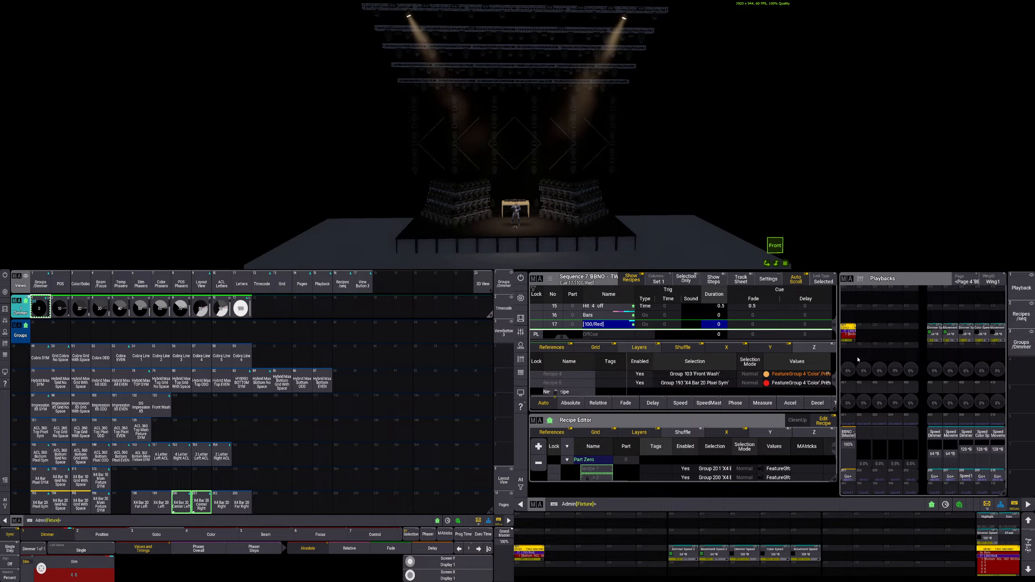
key("s")
left_click(848, 478)
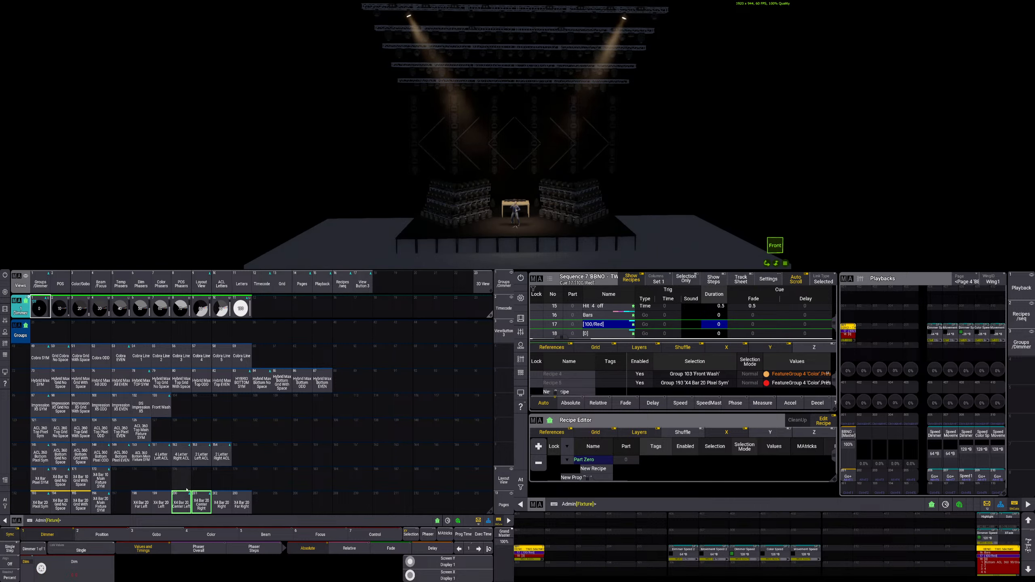
left_click(161, 502)
left_click(220, 503)
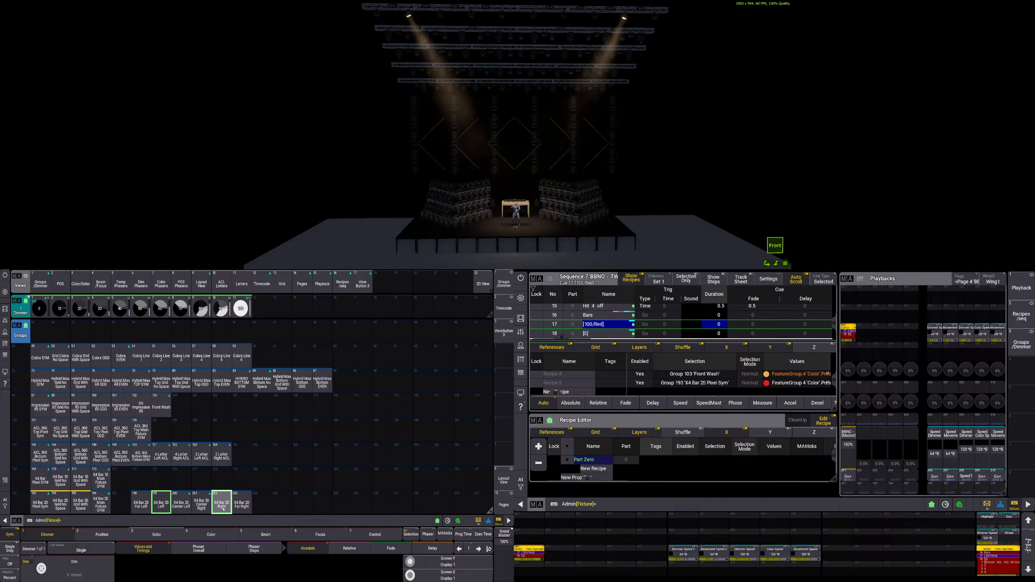
left_click(242, 309)
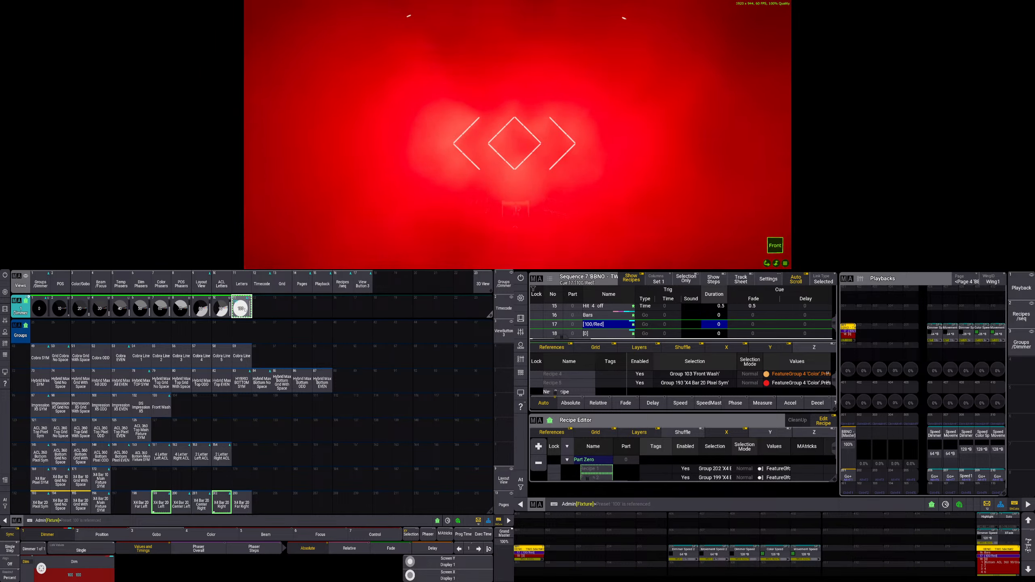
key("Escape")
key("Escape")
key("Escape")
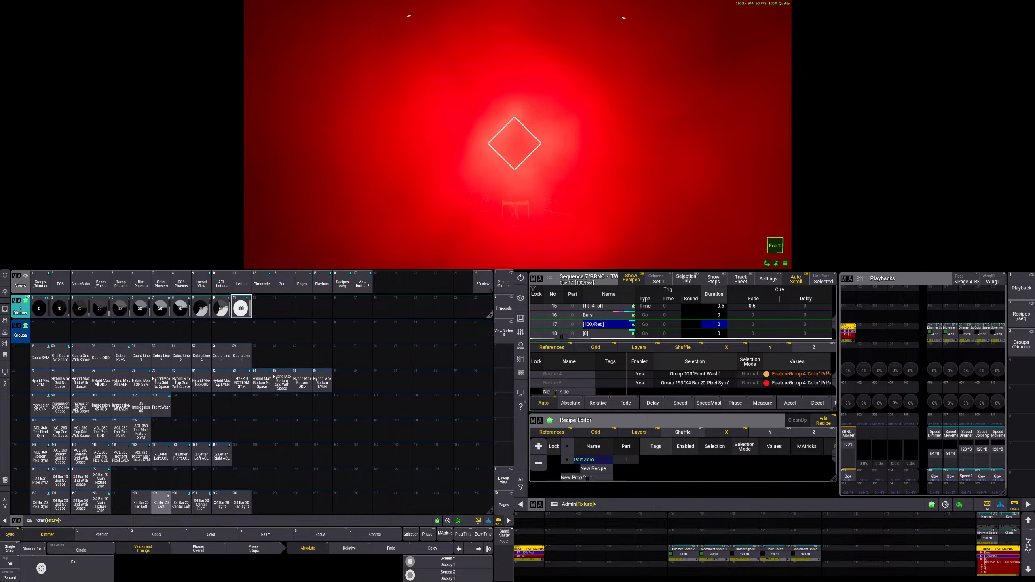
- Advance to cue 18, set the X4 Bar 20 Left and Right groups to dimmer 100 and store them as new cue 19
left_click(855, 480)
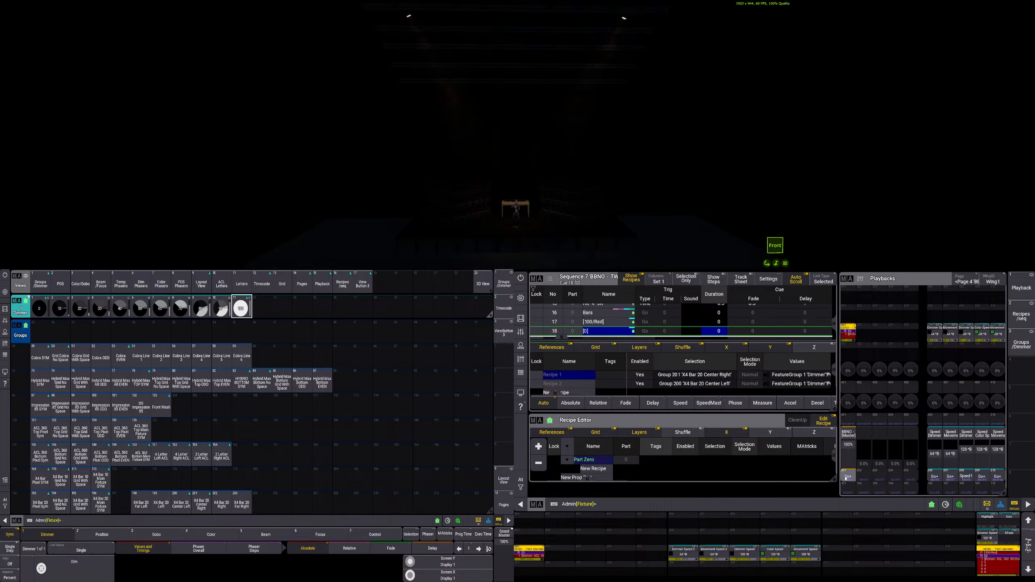
left_click(220, 507)
left_click(241, 309)
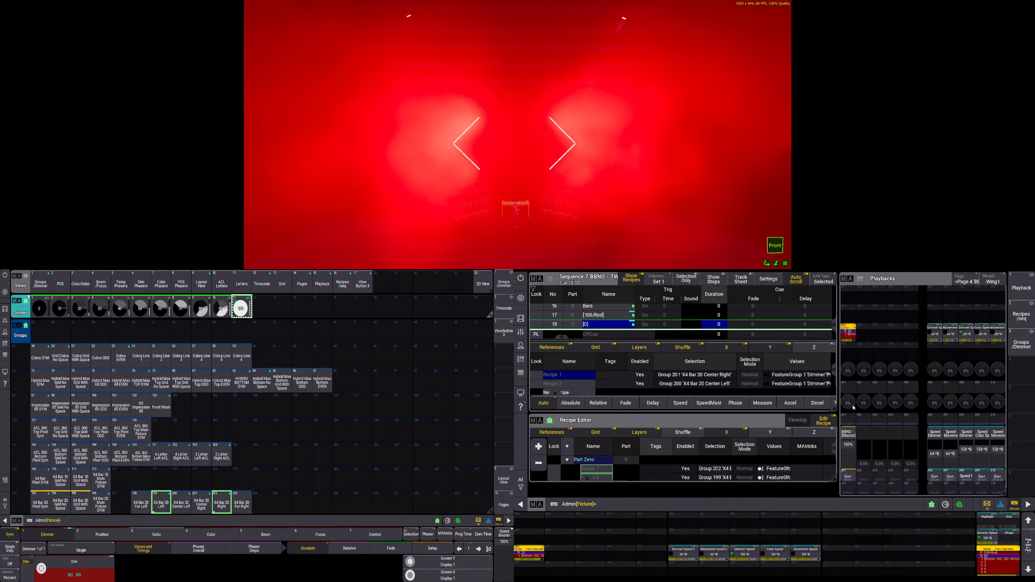
key("s")
left_click(850, 476)
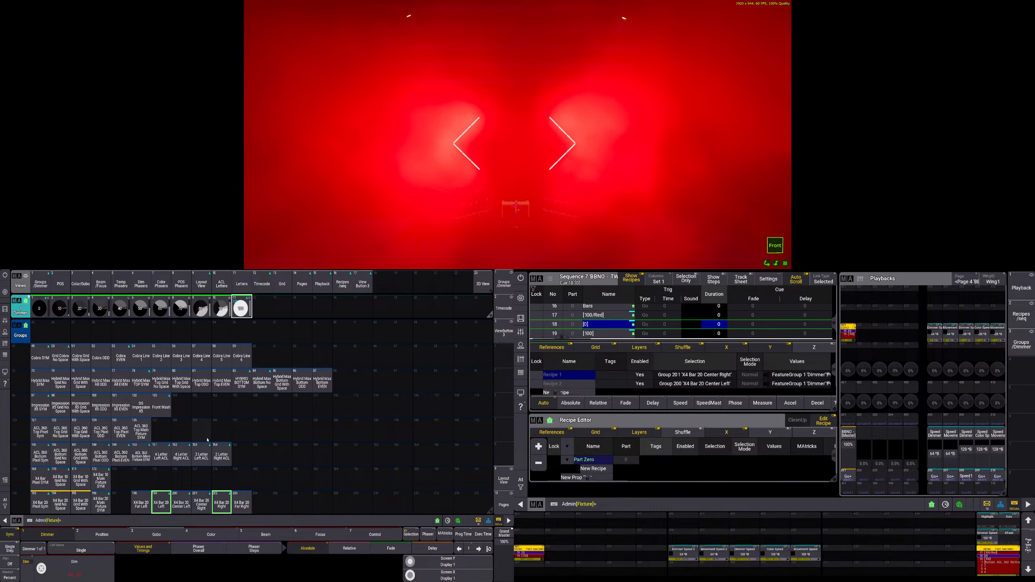
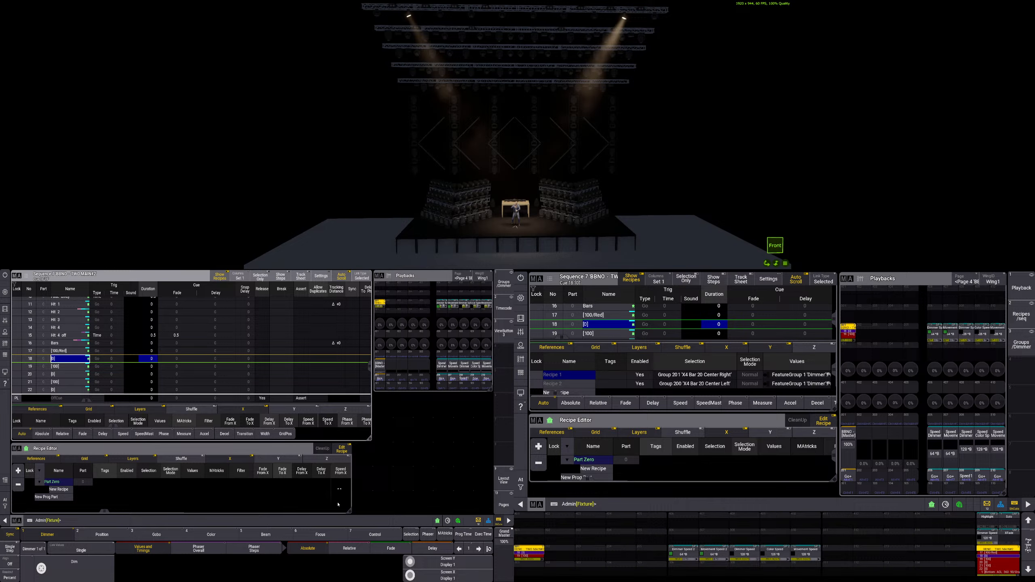
- Shorten the sequence sheet, move the Recipe Editor up against it and enlarge the Recipe Editor and Playbacks windows to fill the gaps
left_click_drag(373, 404, 371, 404)
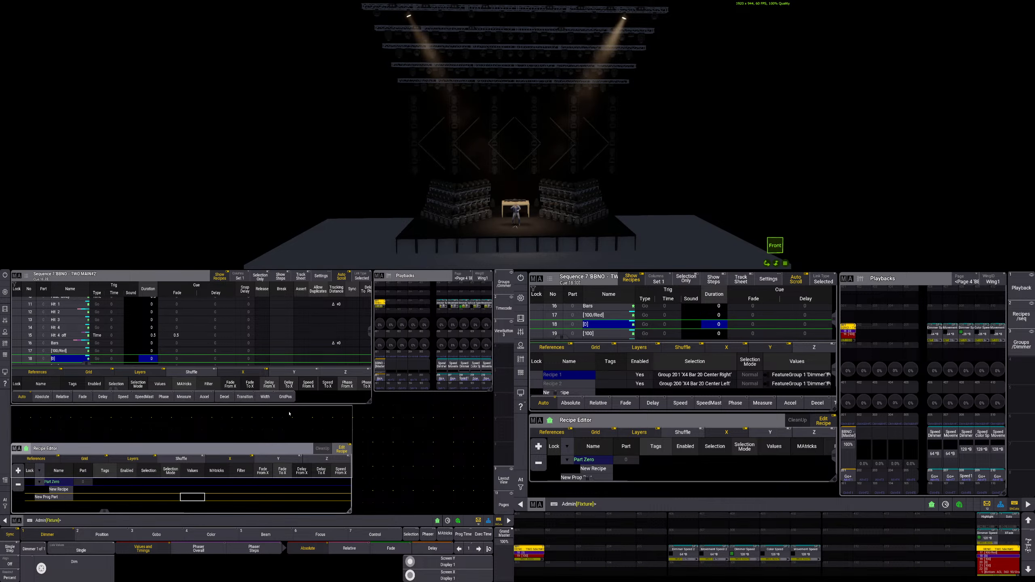
left_click_drag(290, 450, 289, 413)
left_click_drag(350, 476, 493, 513)
left_click_drag(491, 390, 493, 402)
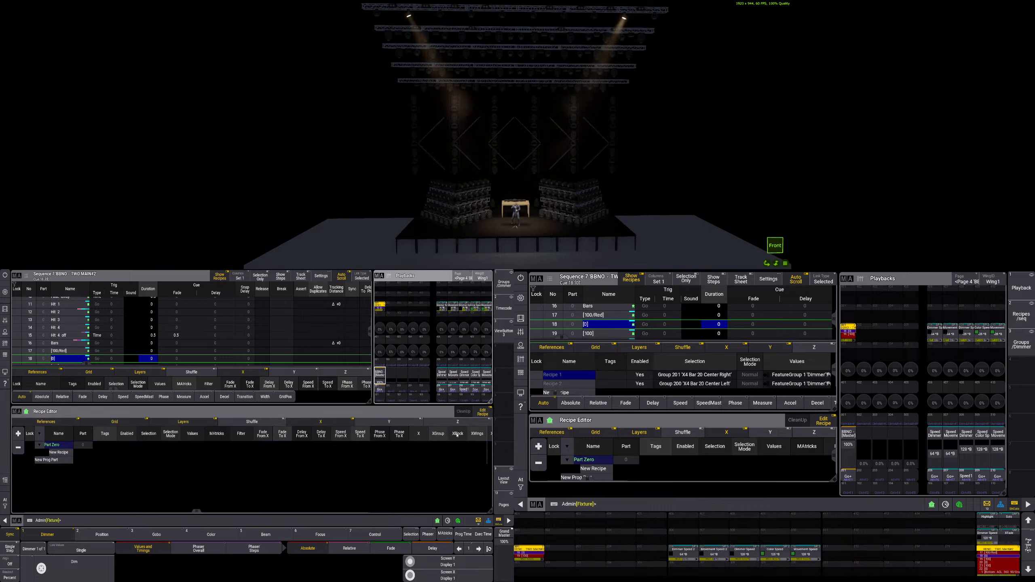
- Store the rearranged window layout on an empty view button labelled 'Main Seq'
left_click(505, 455)
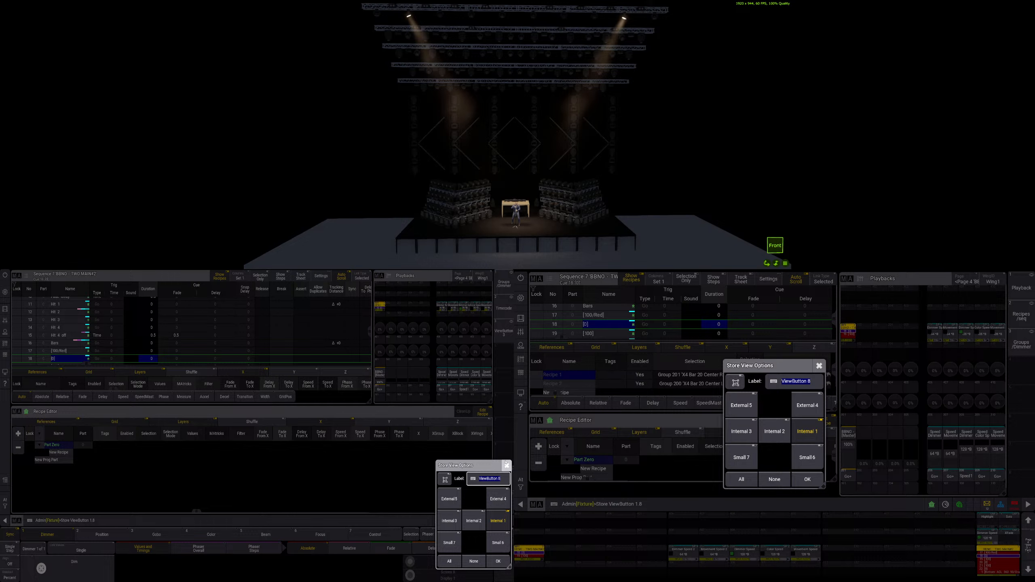
type("M")
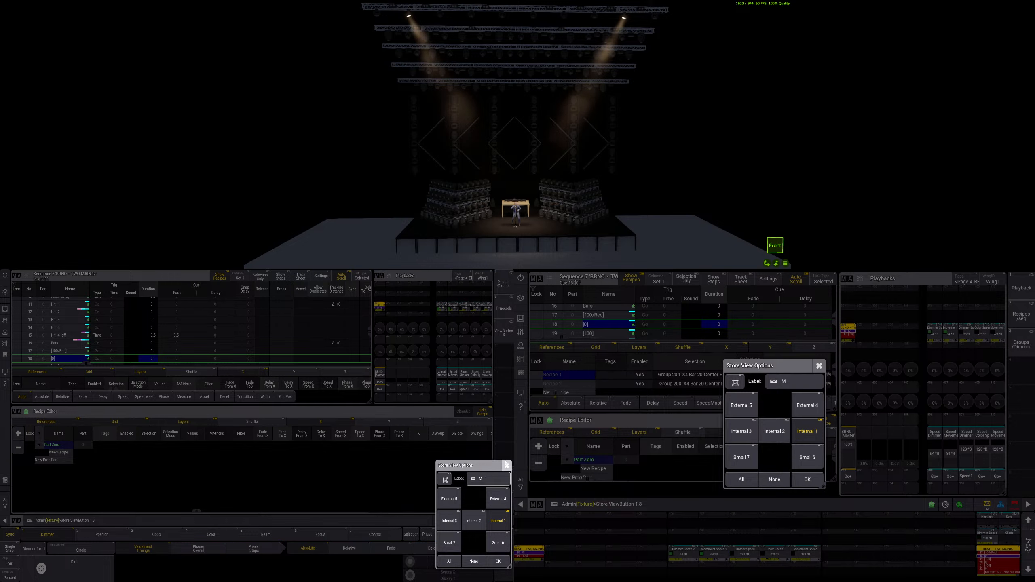
type("ain Seq")
key("Return")
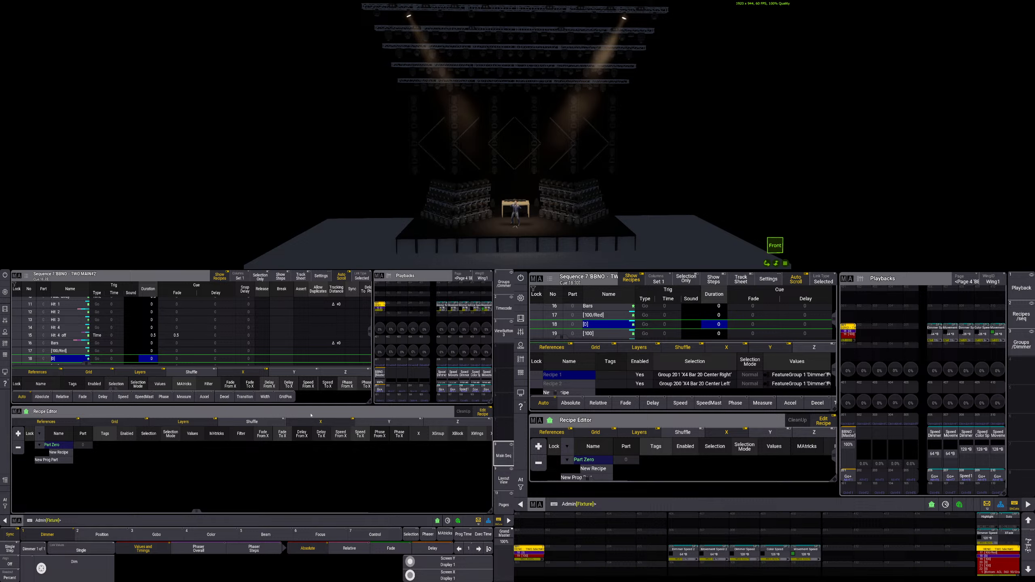
- Rename cue 17 to 'Hit 1' in the sequence sheet
scroll(350, 335, "down", 3)
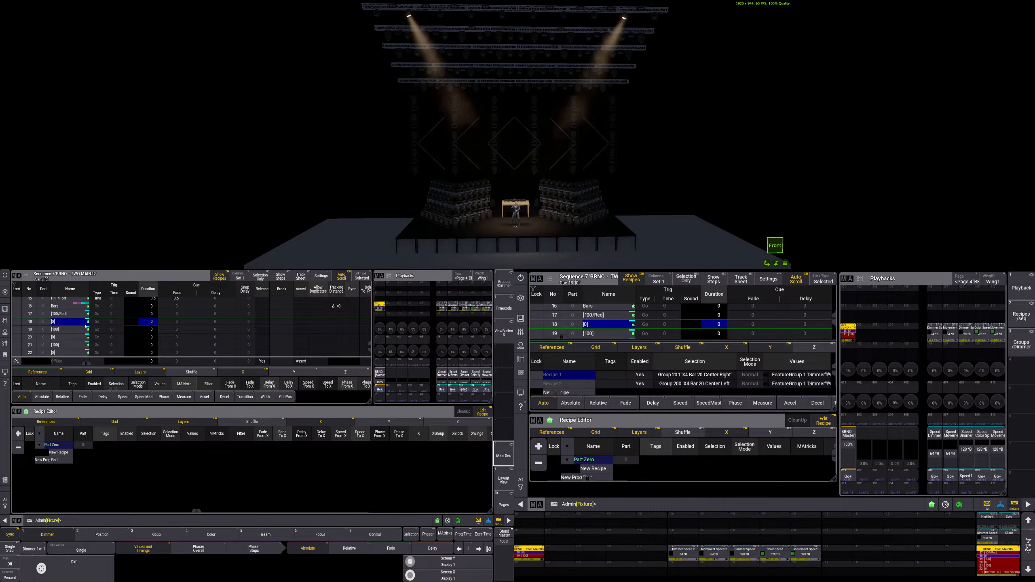
double_click(64, 314)
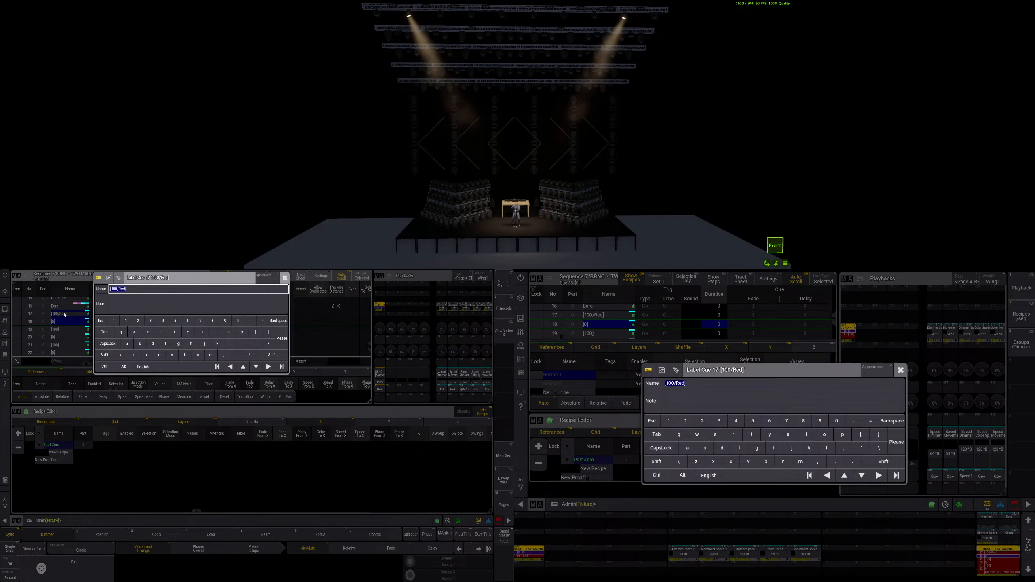
type("Hit 1")
key("Return")
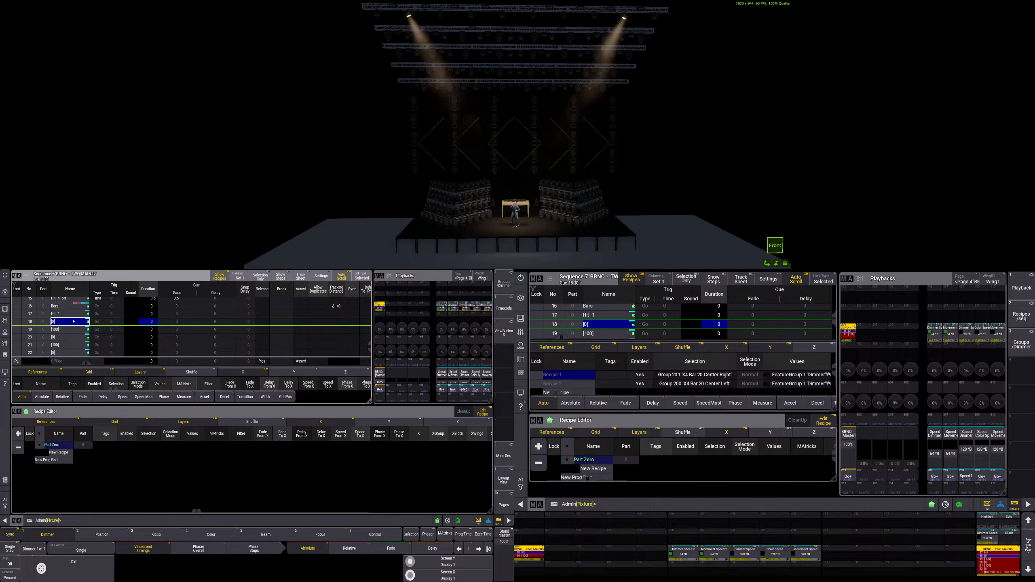
- Rename cue 18 to 'Off' and cue 19 to 'Hit 2'
double_click(73, 322)
type("Off")
key("Return")
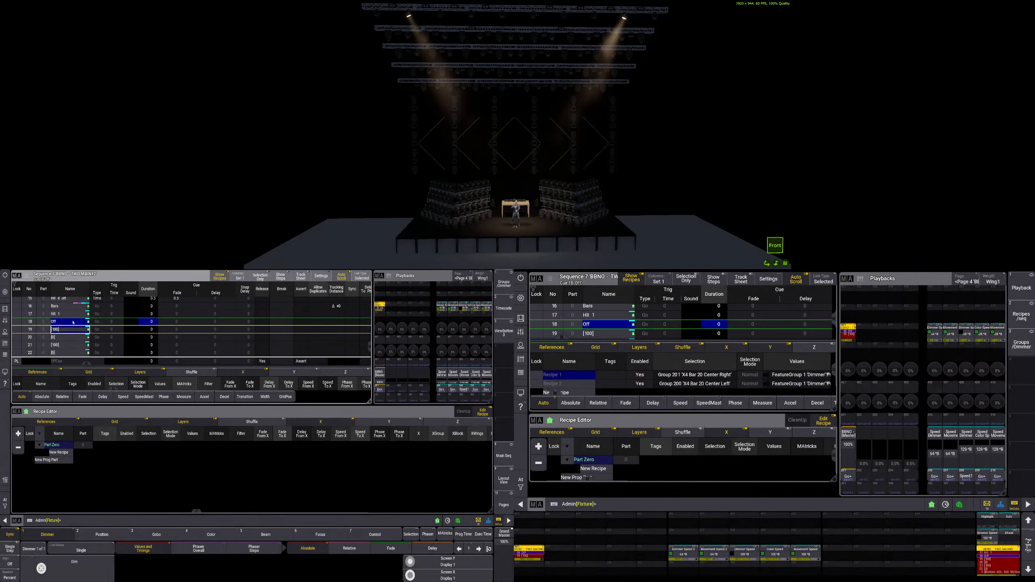
double_click(70, 330)
type("Hit 2")
key("Return")
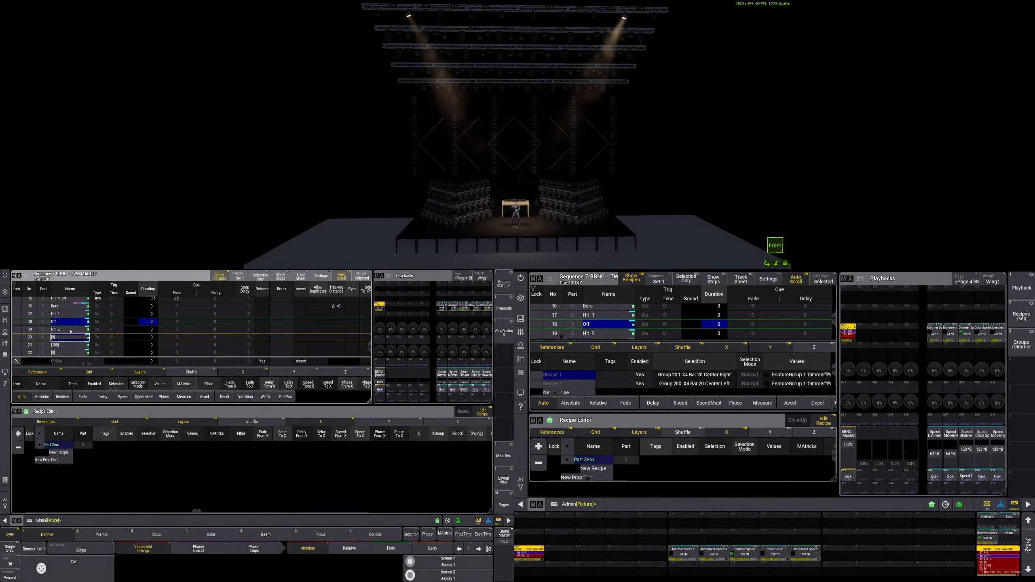
- Rename cues 20 and 22 to 'Off' and cue 21 to 'Hit 3' in the sequence sheet
double_click(71, 336)
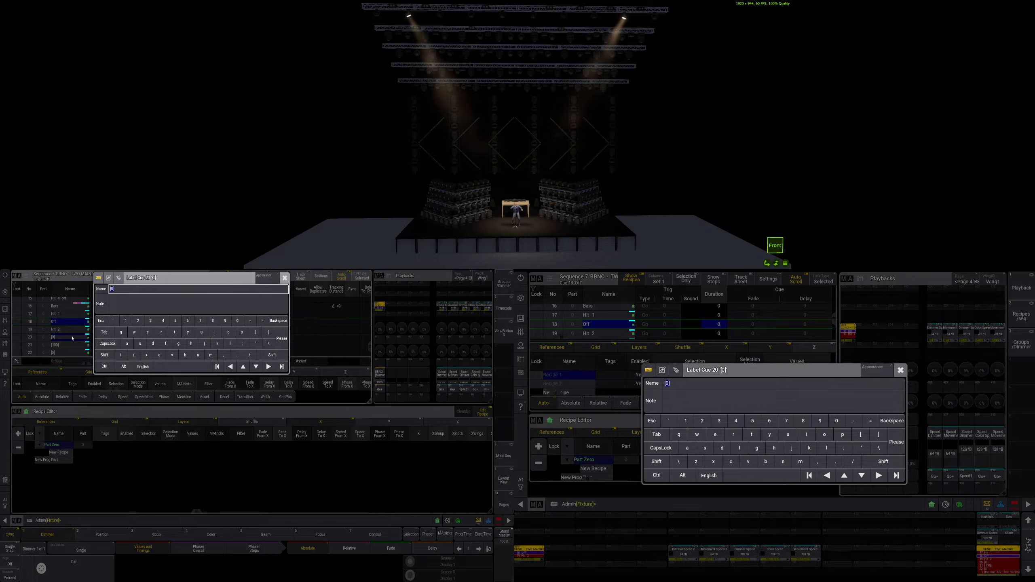
type("Off")
key("Return")
double_click(65, 346)
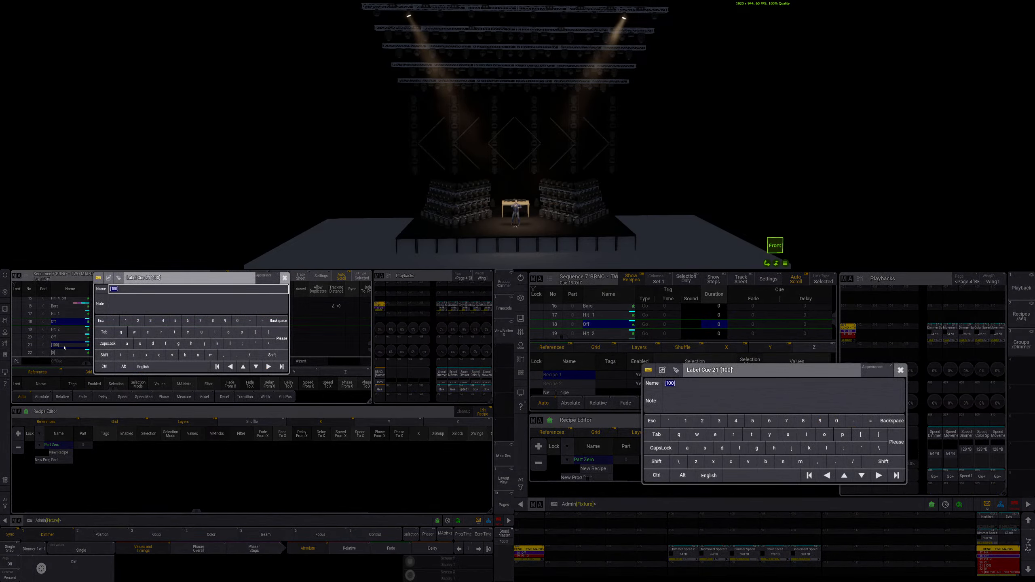
type("Hit 3")
key("Return")
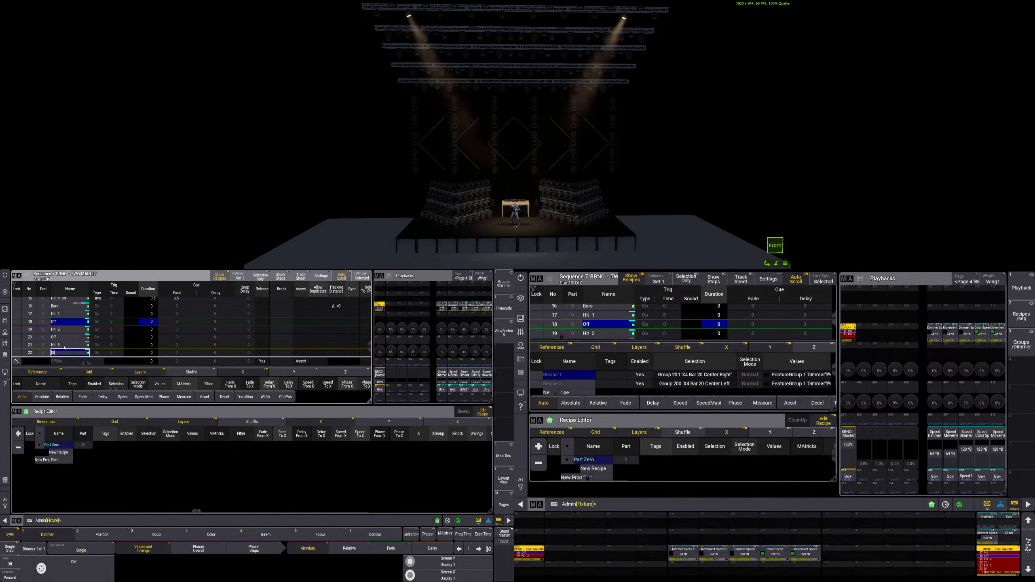
double_click(67, 353)
key("Return")
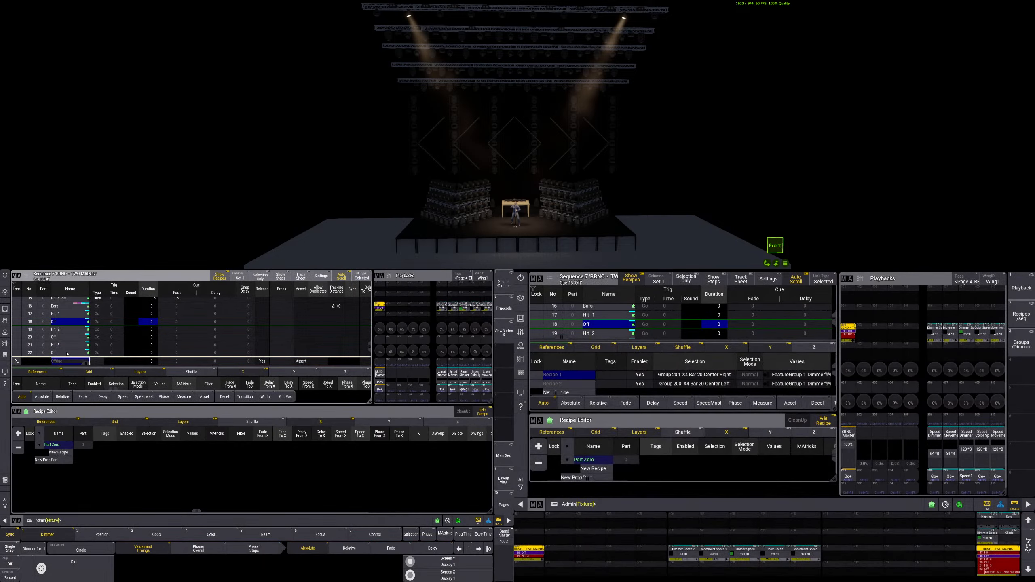
- Set the trigger type of the 'Off' cues 18, 20 and 22 to Time
left_click(99, 323)
left_click(97, 338, "ctrl")
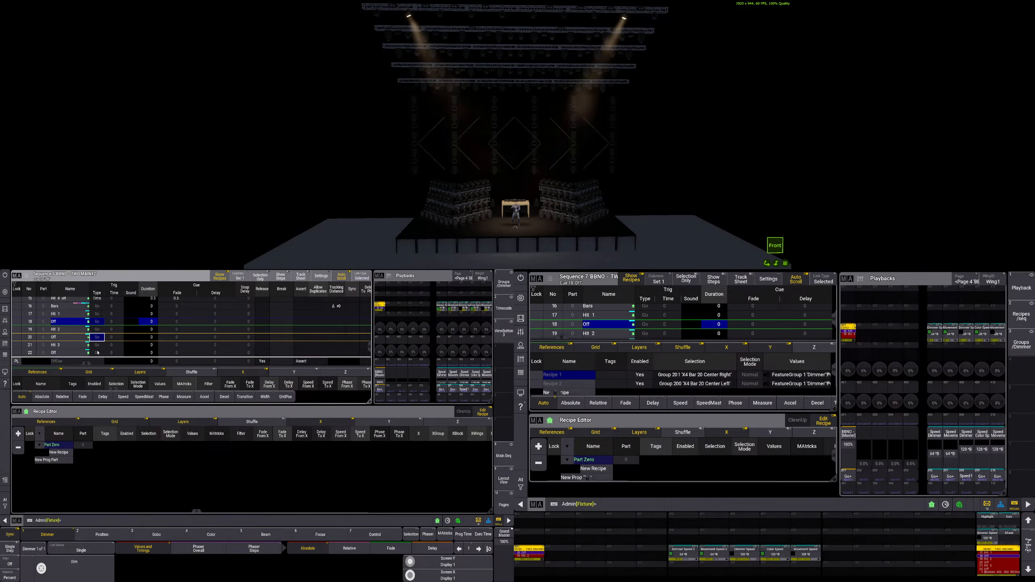
left_click(97, 353, "ctrl")
right_click(97, 353)
left_click(90, 372)
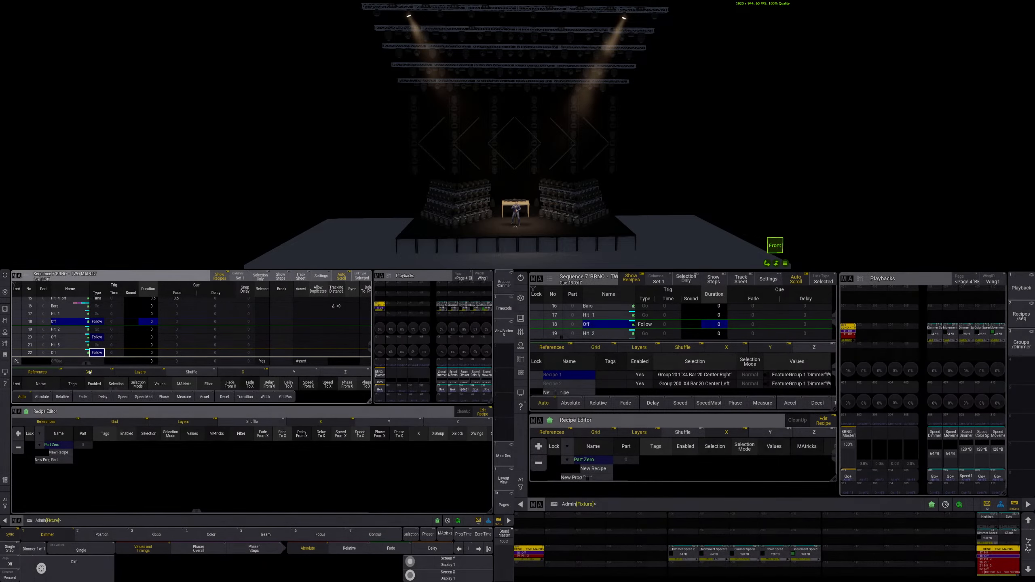
right_click(96, 355)
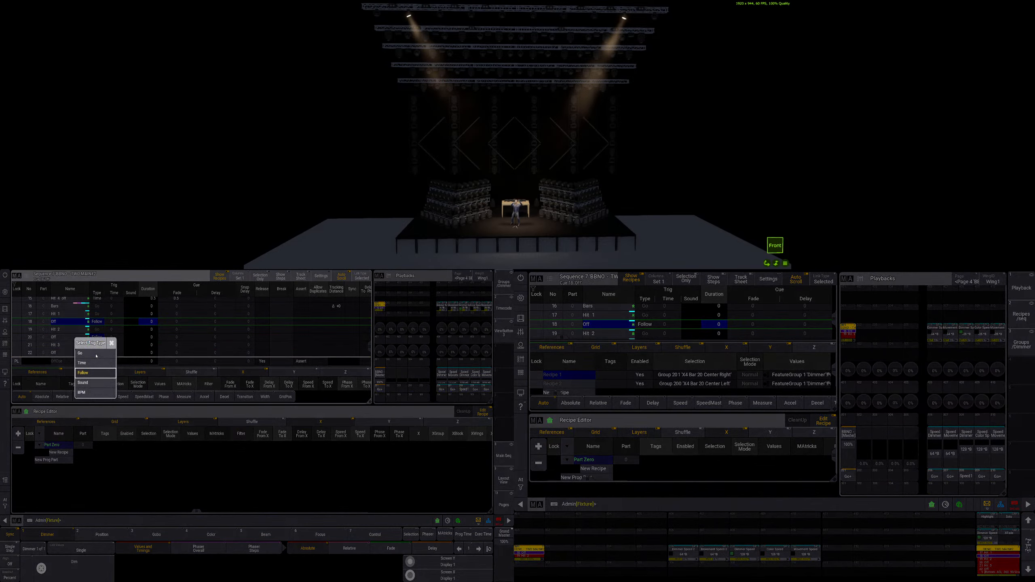
left_click(92, 381)
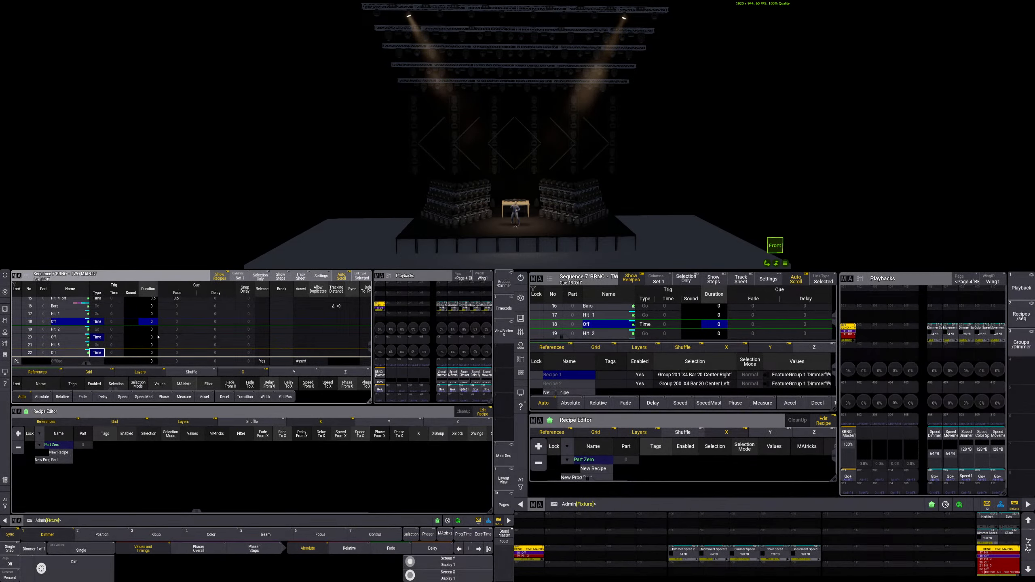
key("Escape")
key("Escape")
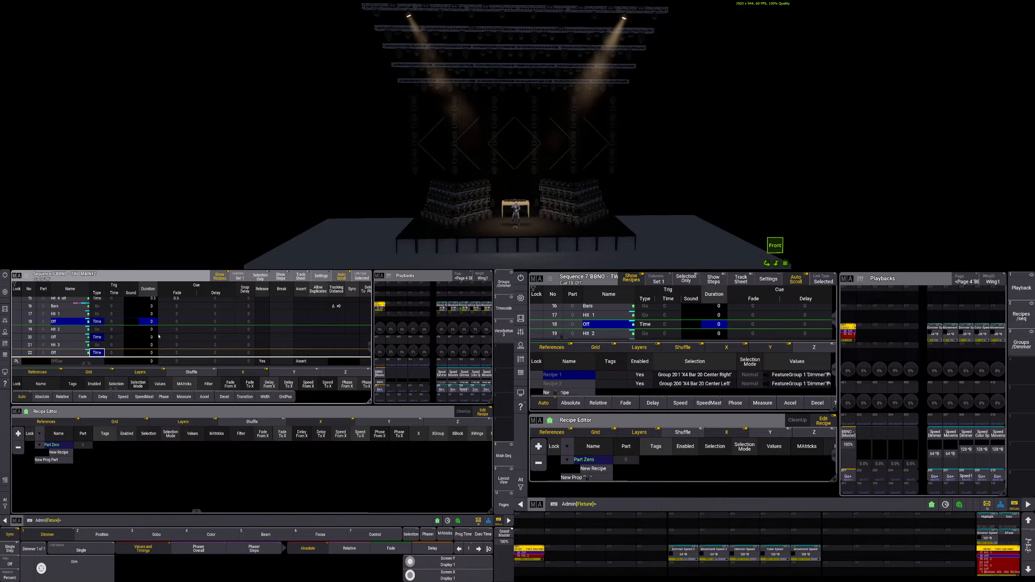
- Set the cue fade of the 'Off' cues 18, 20 and 22 to 0.25
left_click(183, 323)
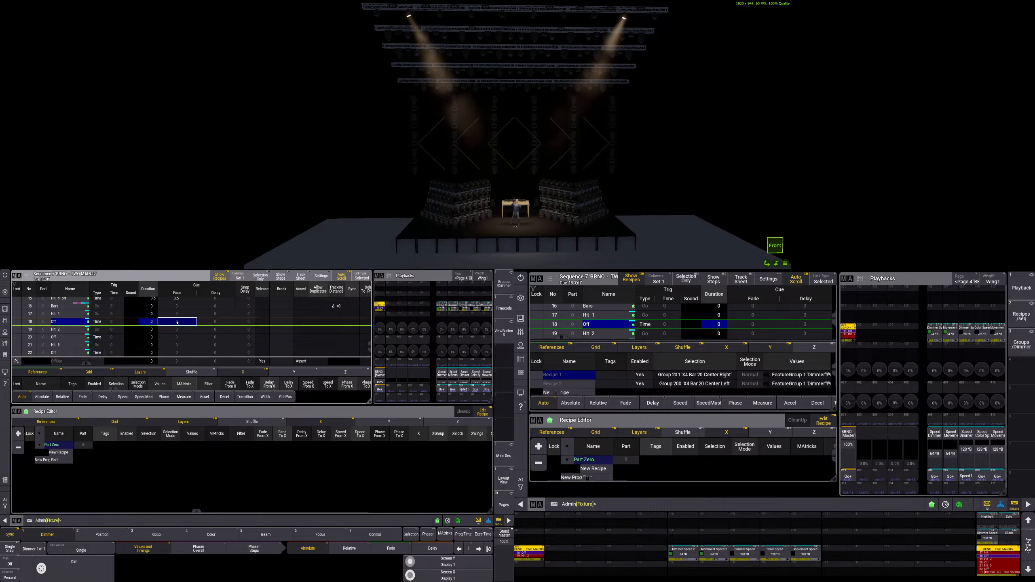
left_click(178, 339)
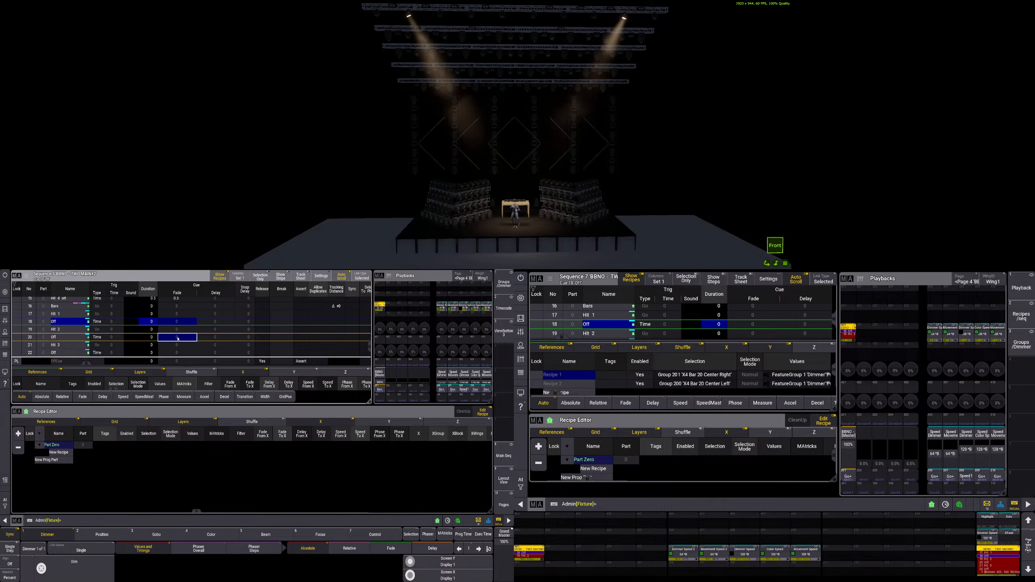
left_click(177, 355)
left_click(177, 353)
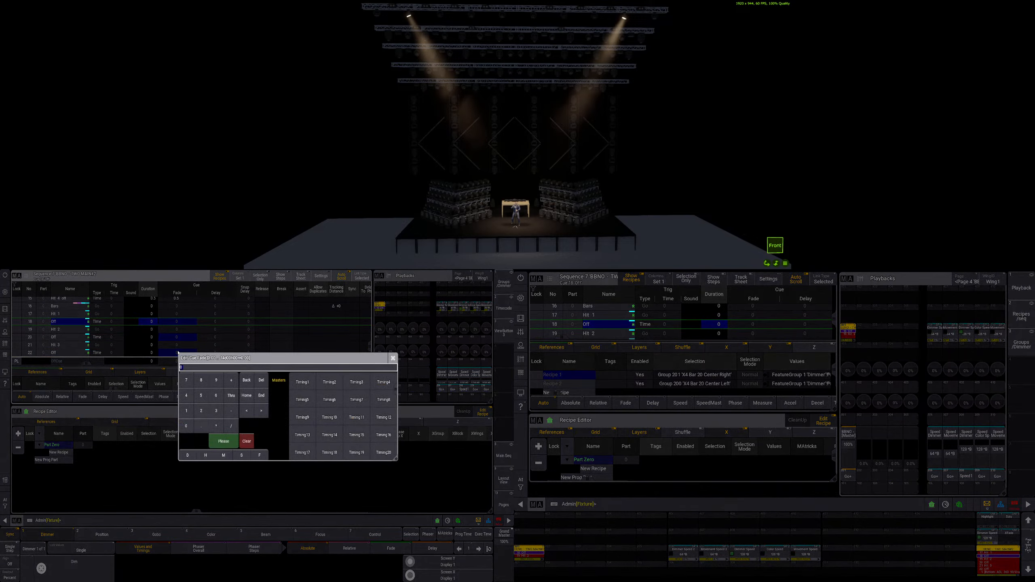
type("0.25")
key("Return")
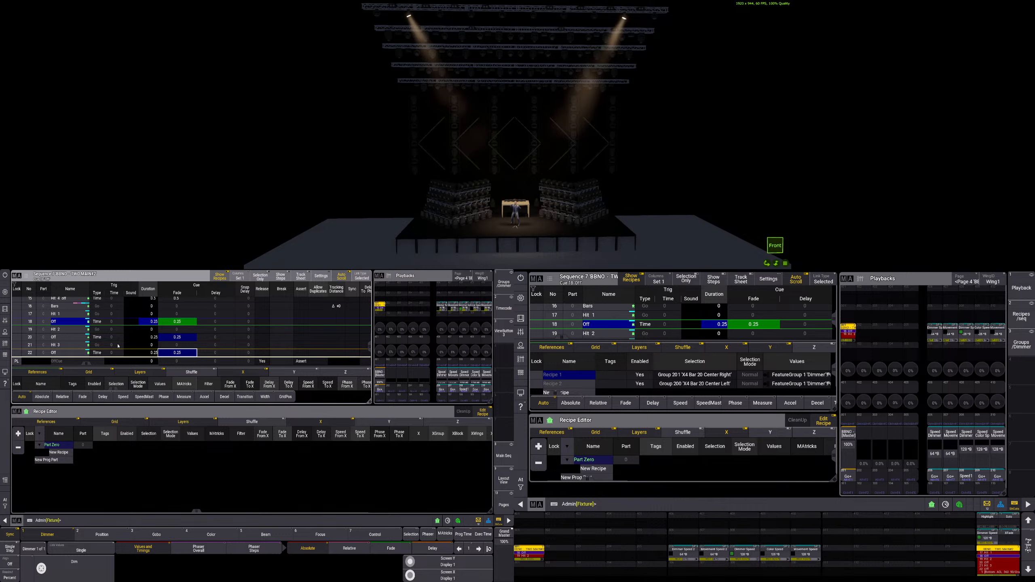
- Run the main sequence through its cues to check the timing of the new hits and their 'Off' fades
left_click(849, 476)
left_click(850, 476)
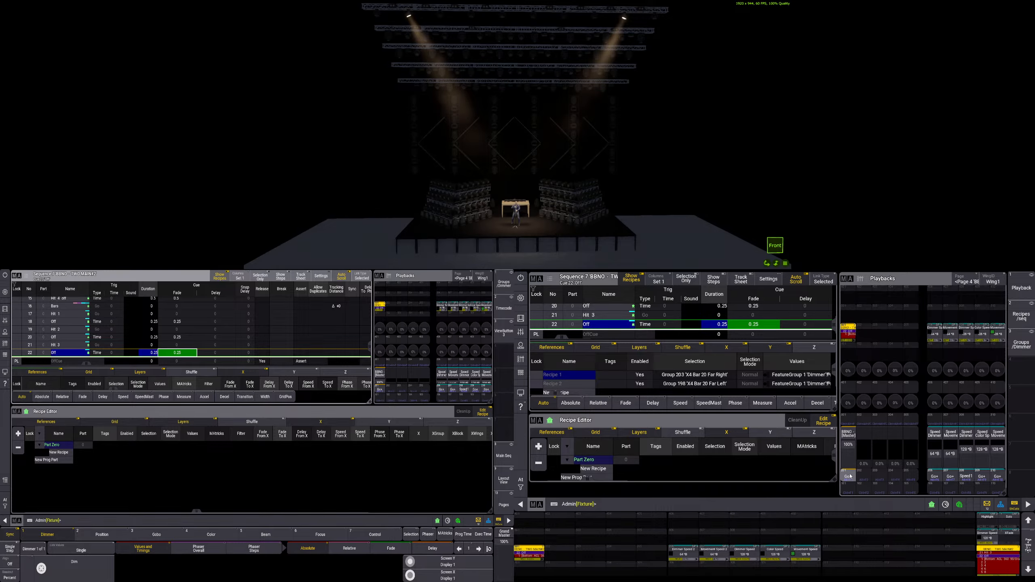
left_click(850, 477)
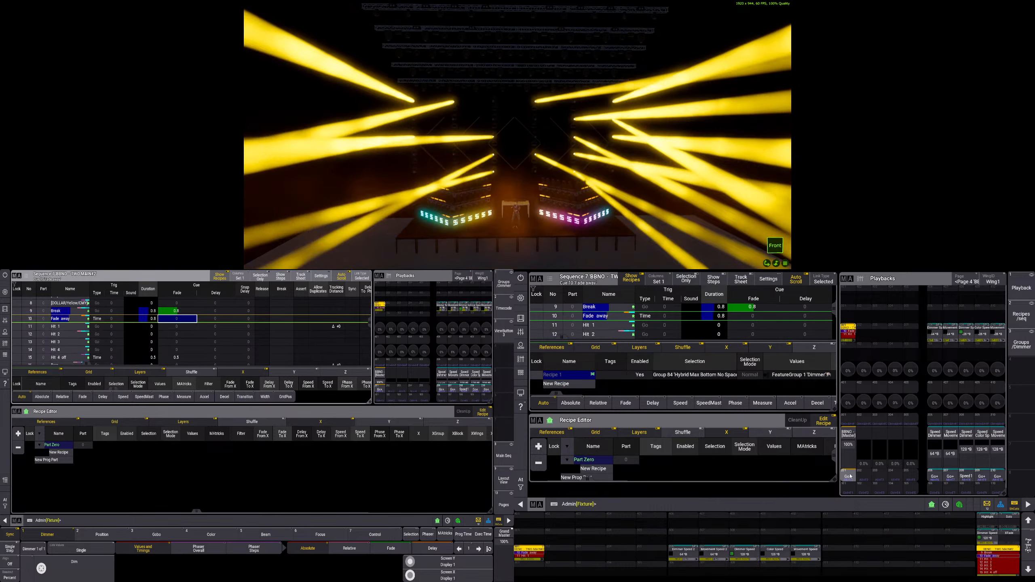
left_click(849, 476)
left_click(850, 476)
left_click(850, 476)
left_click(850, 476)
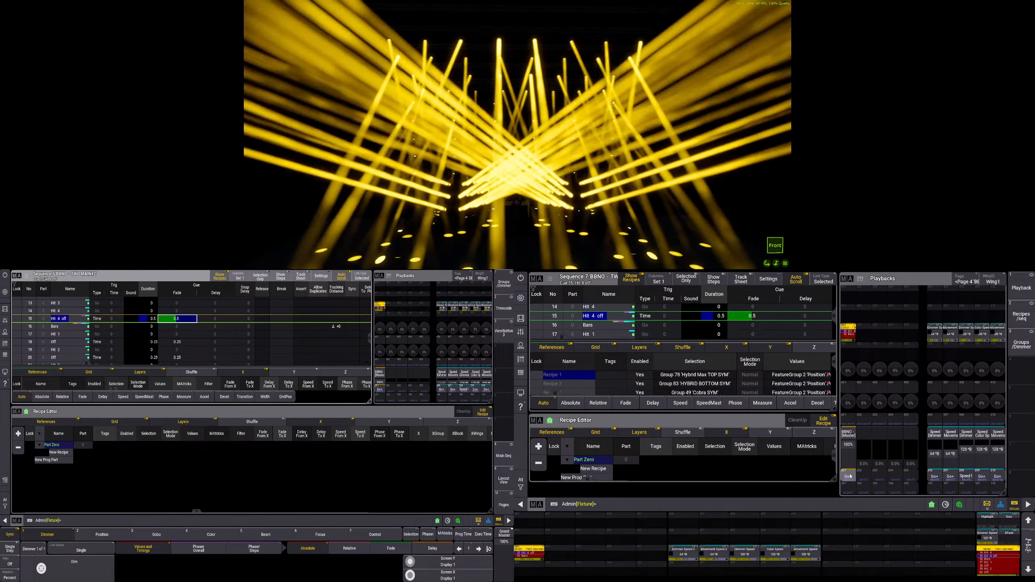
left_click(850, 476)
left_click(850, 476)
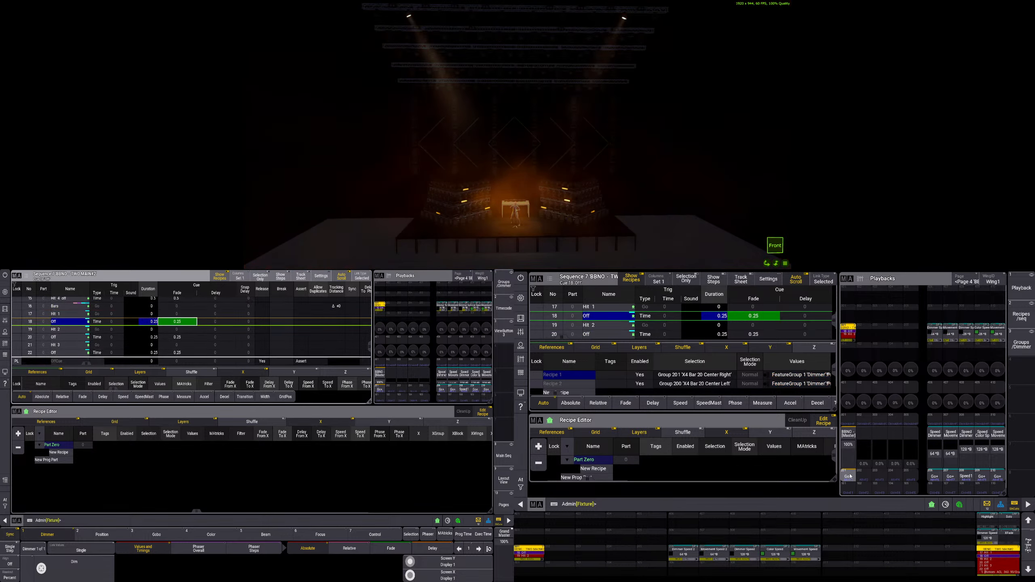
left_click(850, 476)
left_click(850, 476)
left_click(850, 476)
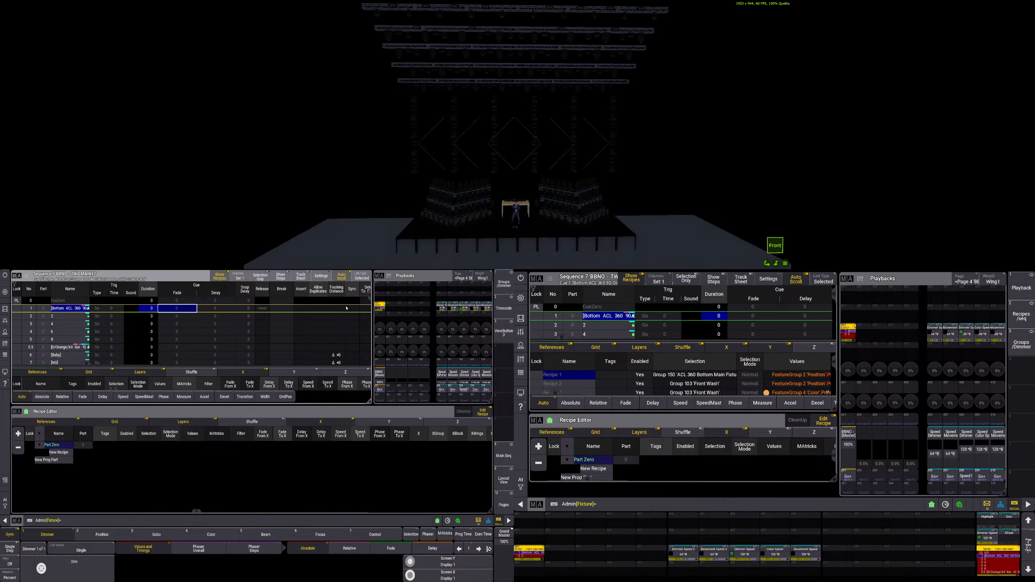
- Set the cue fade of the 'Off' cues 18, 20 and 22 to 0.5
scroll(159, 349, "down", 5)
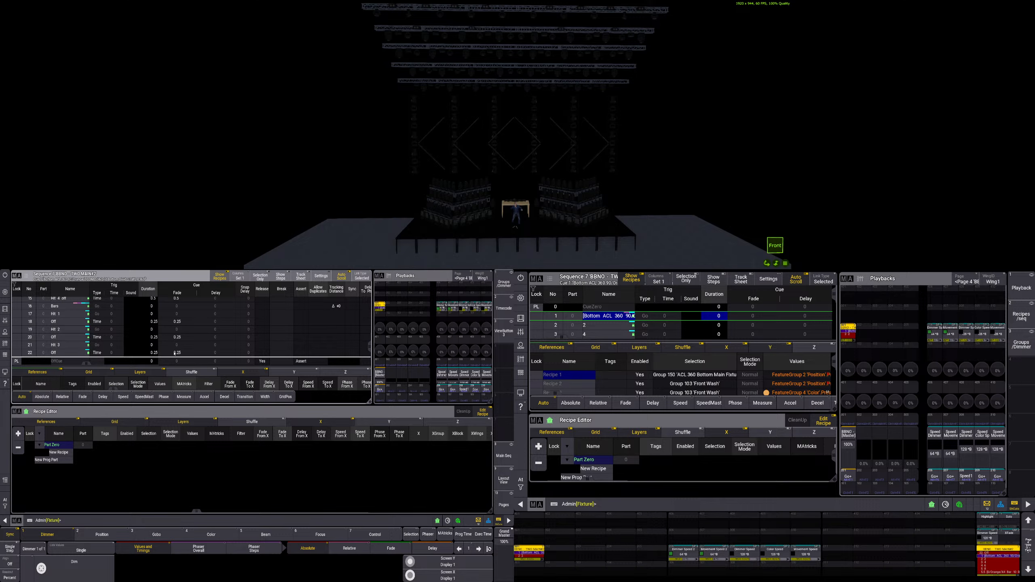
left_click(179, 322)
left_click(179, 321)
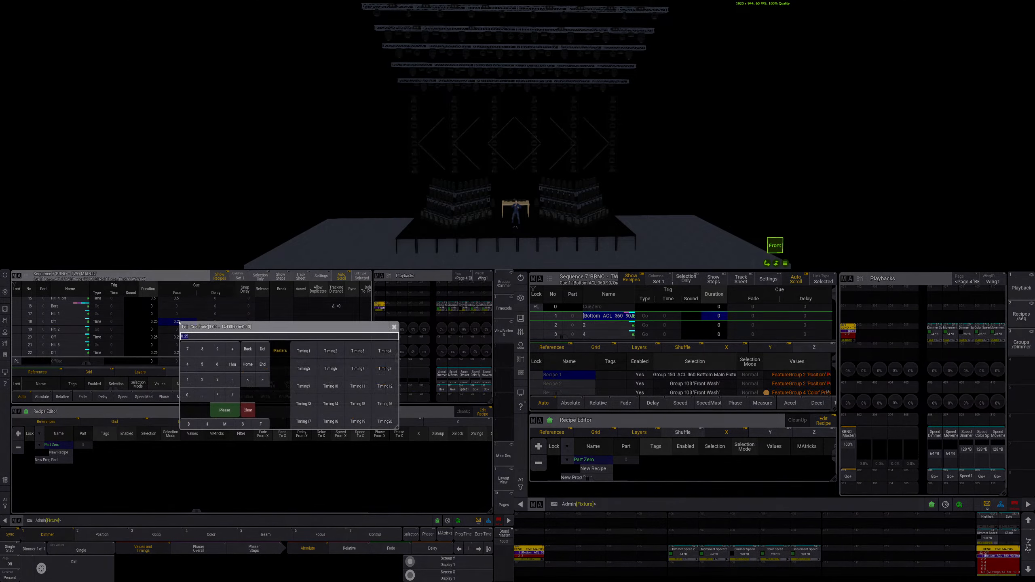
type(".25")
key("Return")
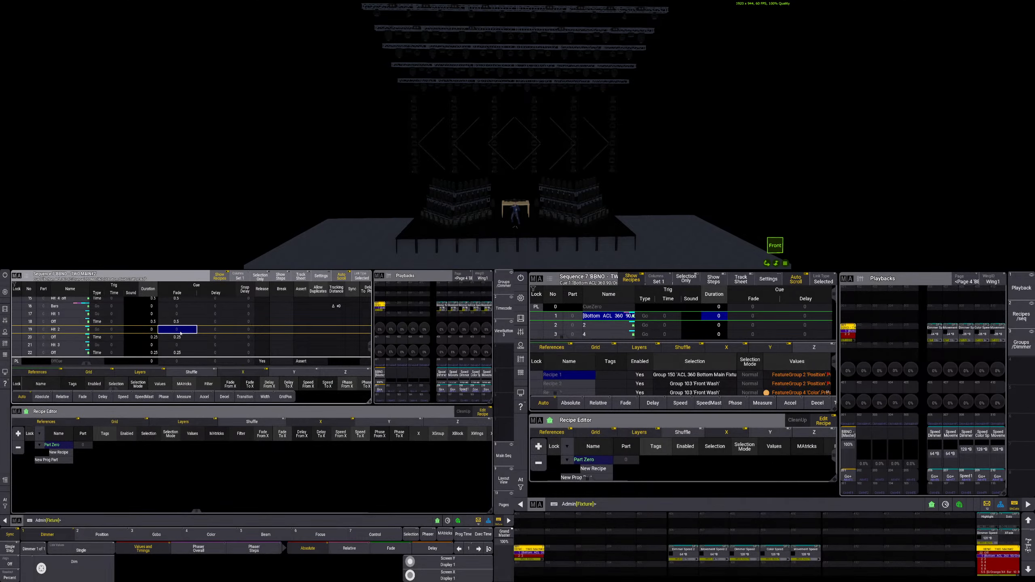
left_click(179, 338)
left_click(178, 353, "ctrl")
left_click(179, 353)
type(".5")
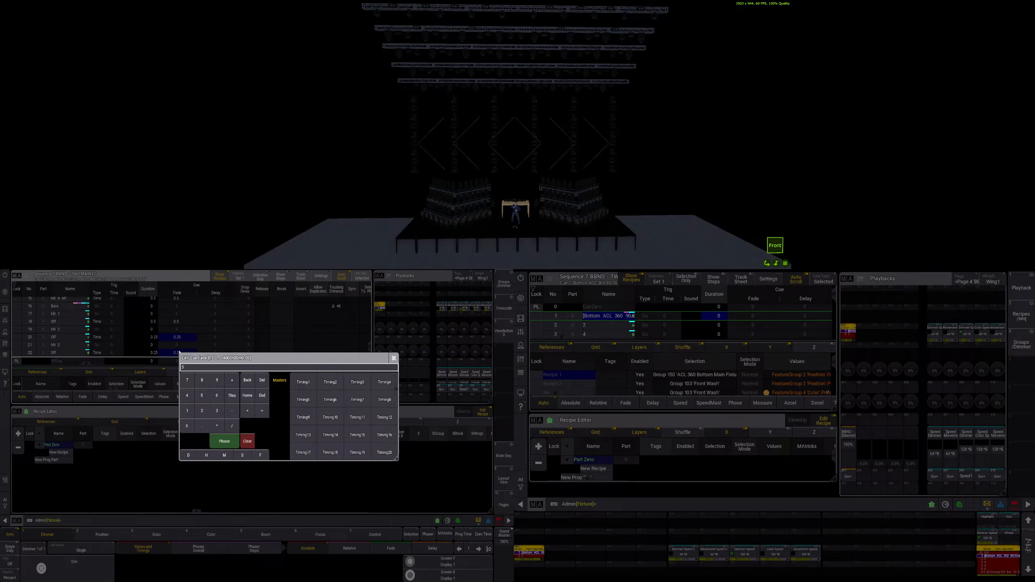
key("Return")
- Run the main sequence from its early cues through to cue 22 to review the 'Off' fades again
left_click(847, 477)
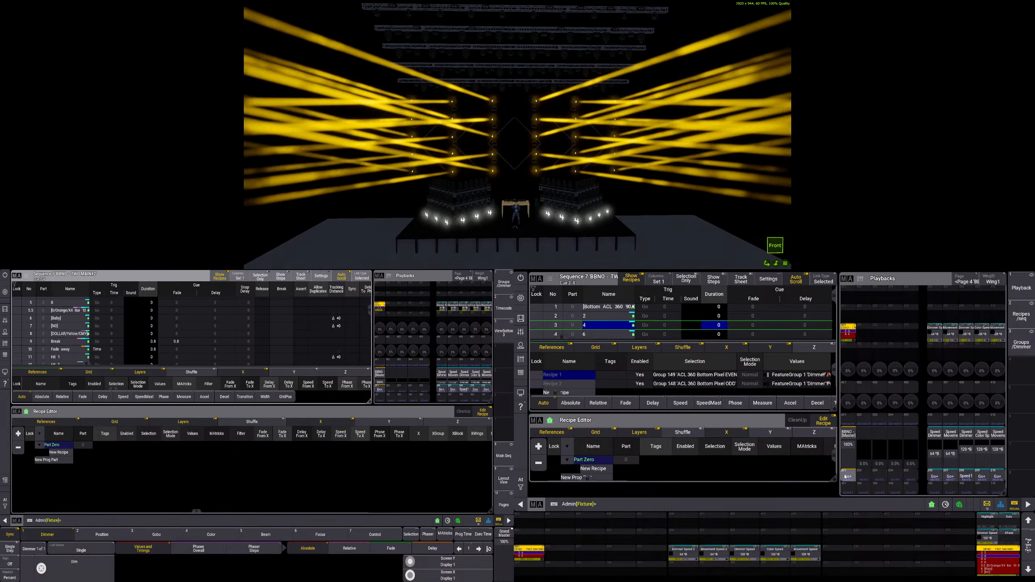
left_click(845, 476)
left_click(845, 476)
left_click(845, 476)
left_click(845, 477)
left_click(845, 476)
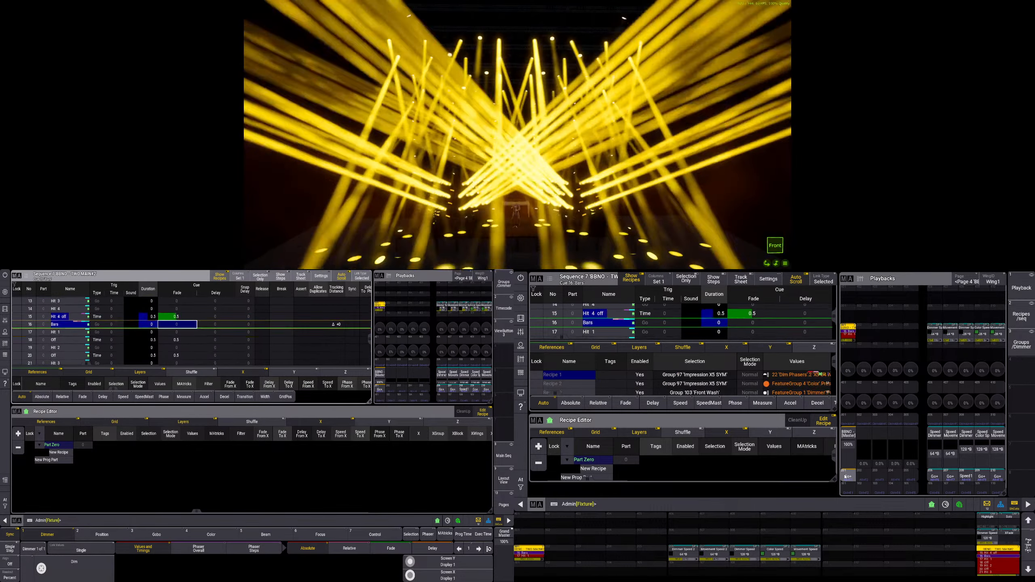
left_click(846, 477)
left_click(845, 476)
left_click(845, 476)
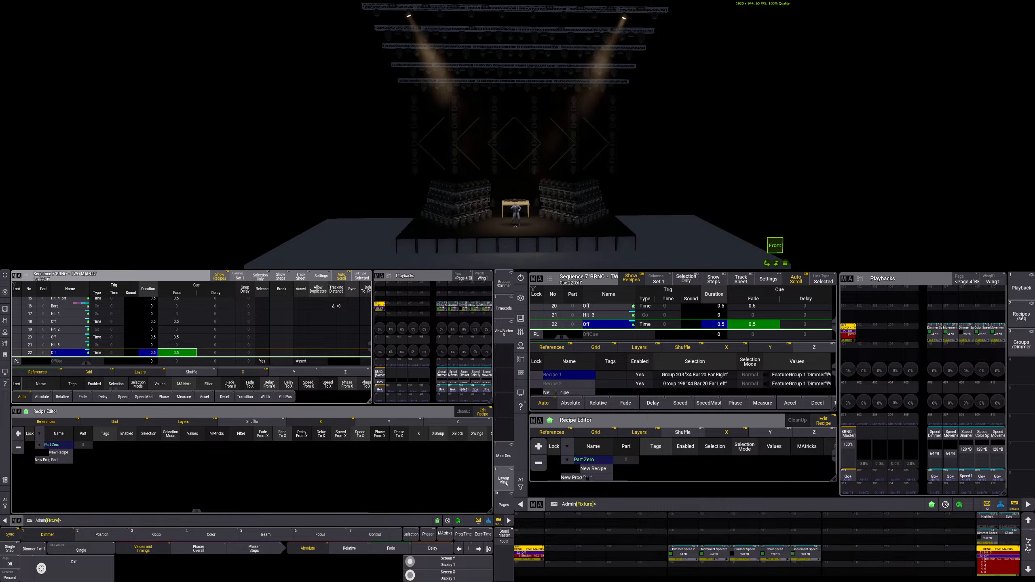
- Open the Timecode view and zoom in on the BBNO - TWO timeline
left_click(504, 282)
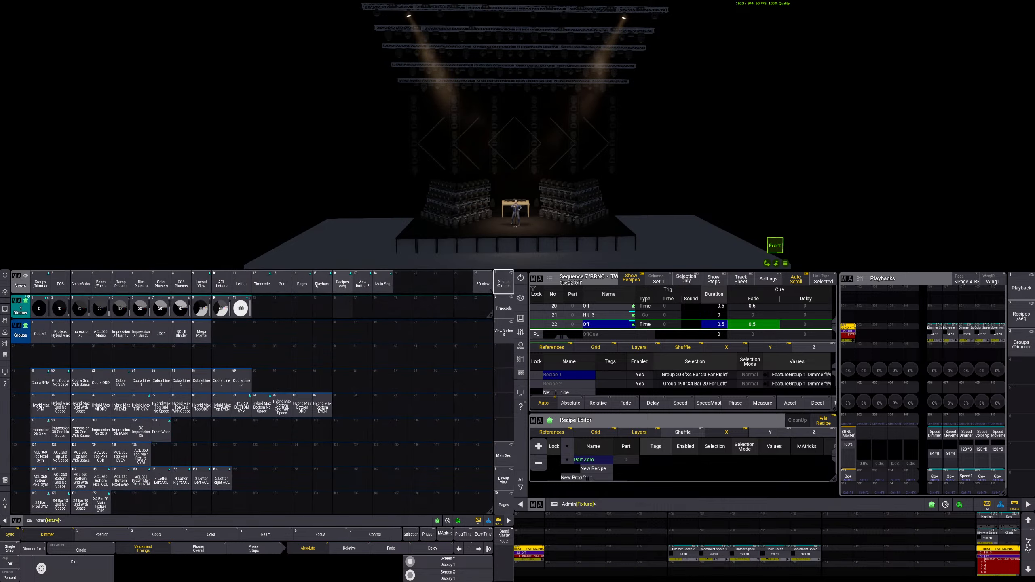
left_click(258, 286)
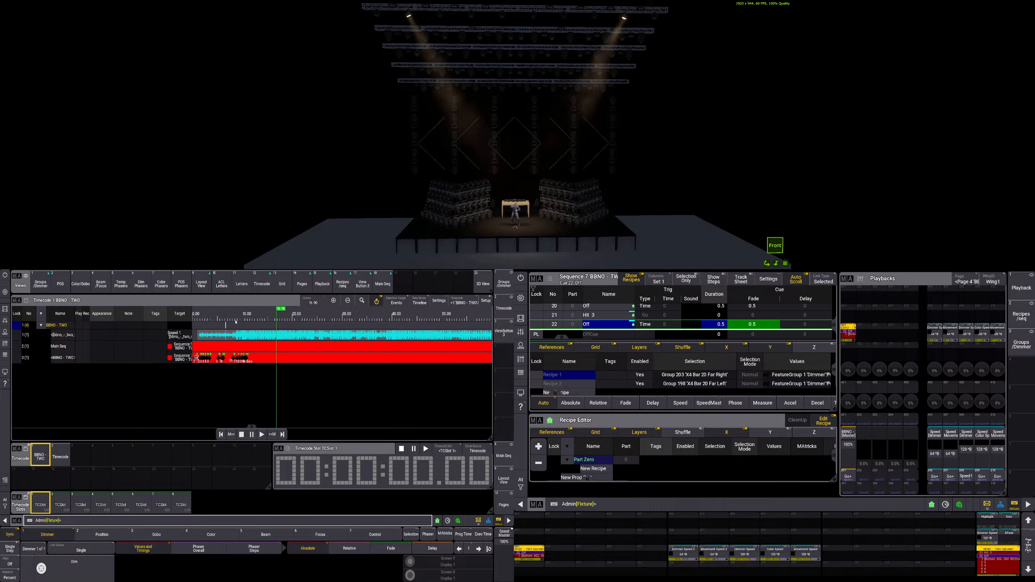
left_click(334, 301)
left_click(334, 300)
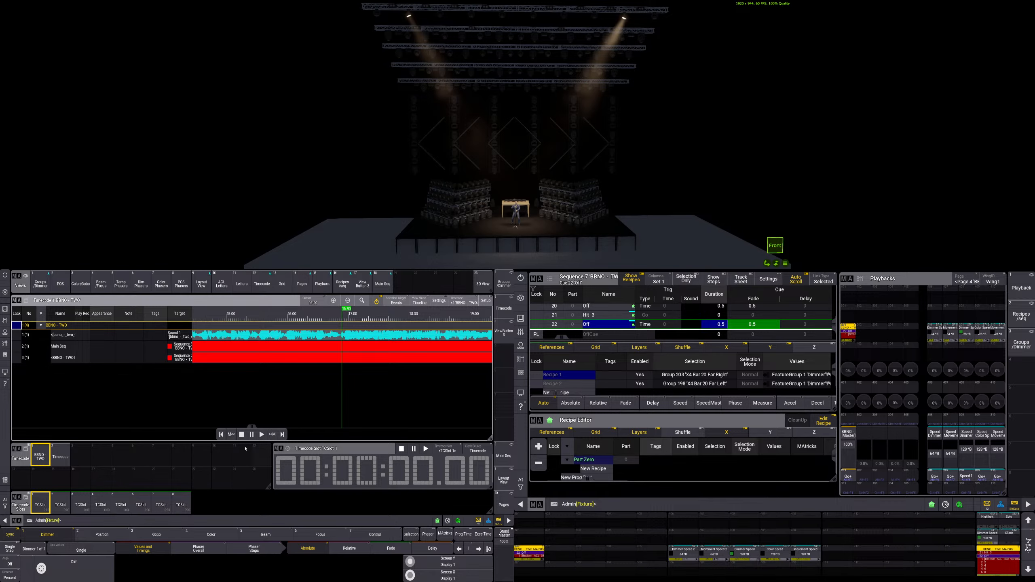
- Play back short stretches of the BBNO - TWO timecode to examine the music around the 14 to 18 second marks
left_click(252, 435)
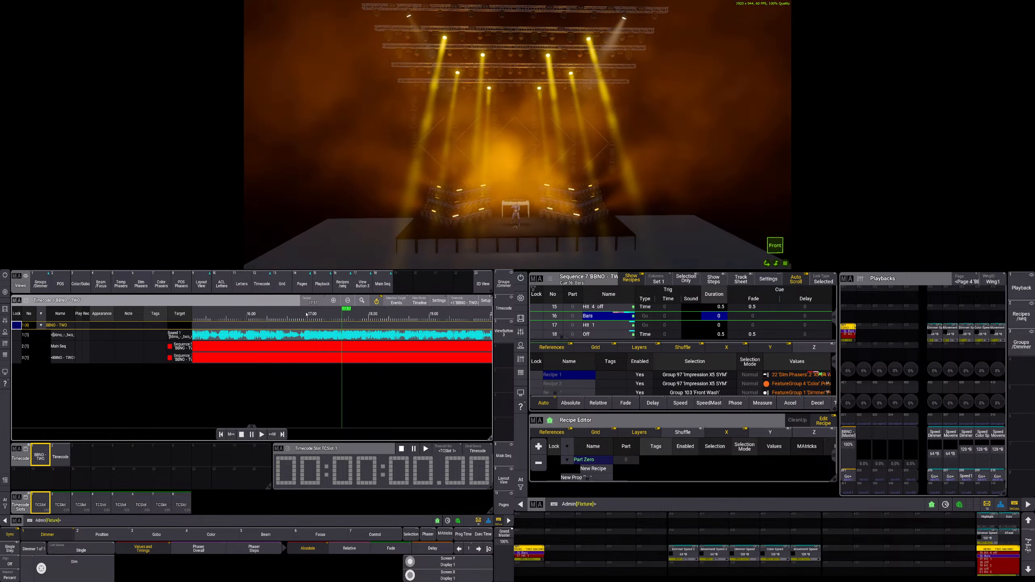
left_click(262, 435)
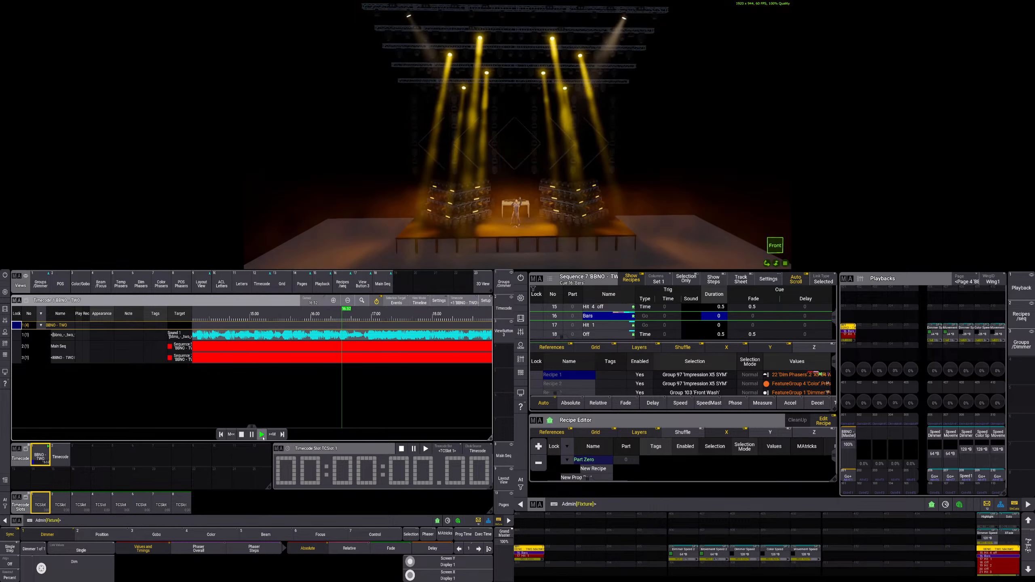
left_click(246, 437)
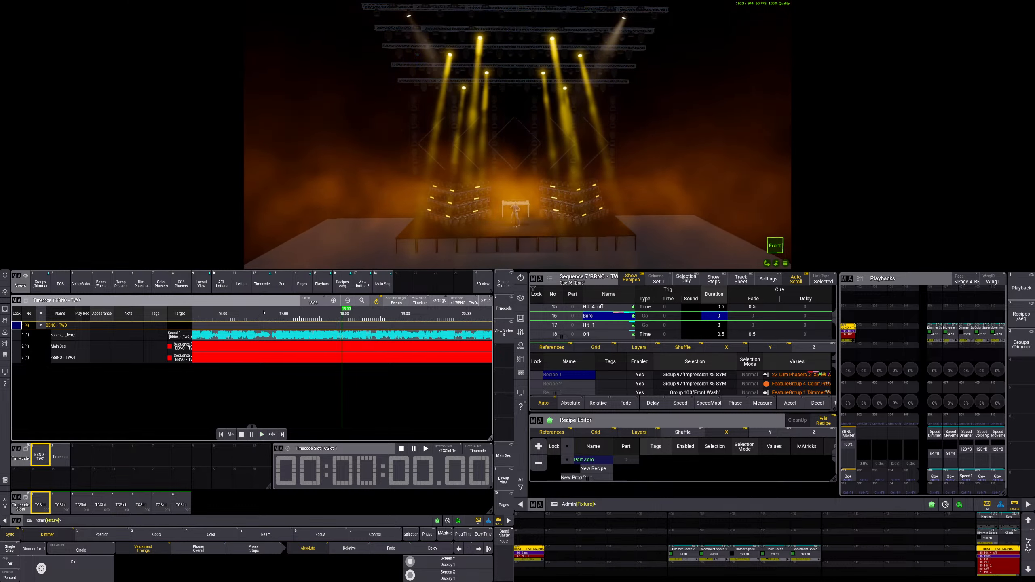
left_click(255, 322)
left_click(261, 434)
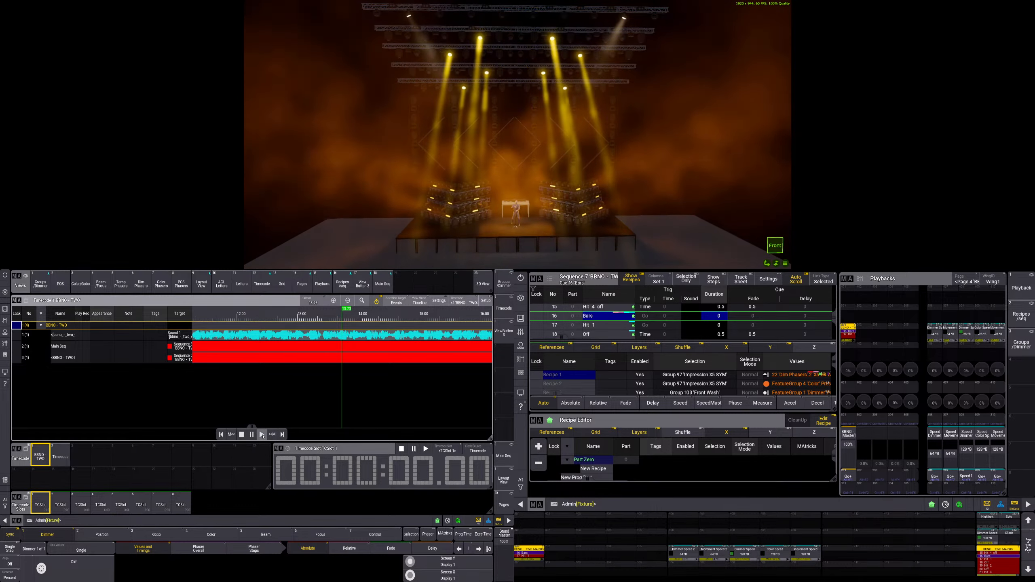
left_click(241, 435)
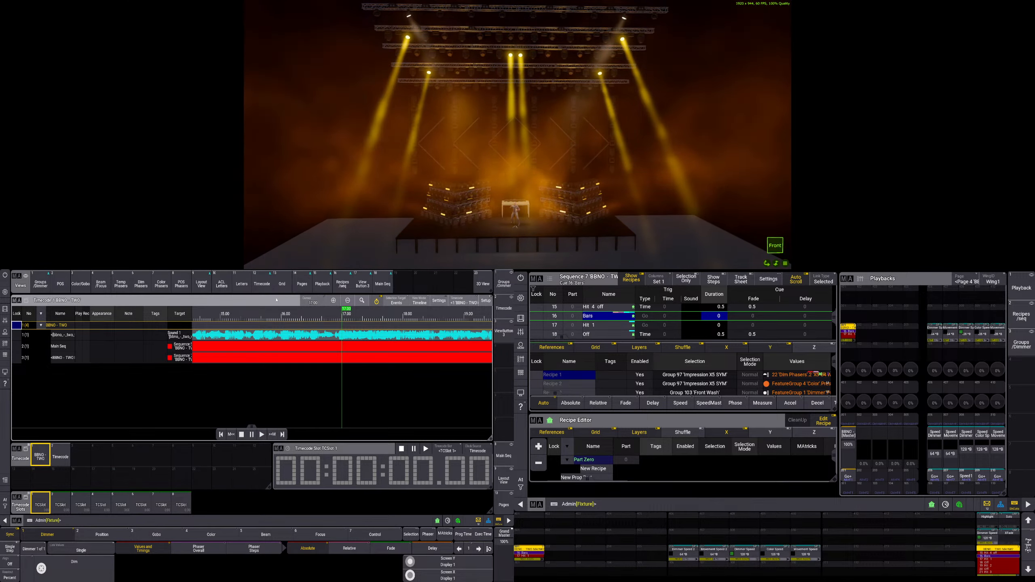
- Enable Setup mode for the BBNO - TWO timecode and frame the timeline around the 17-second mark
left_click(486, 301)
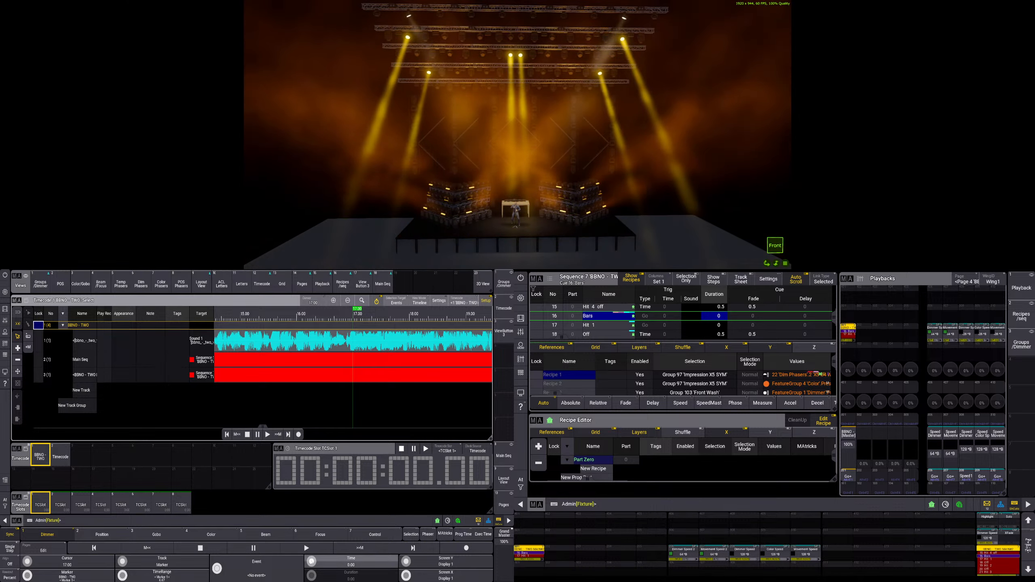
scroll(27, 563, "down", 3)
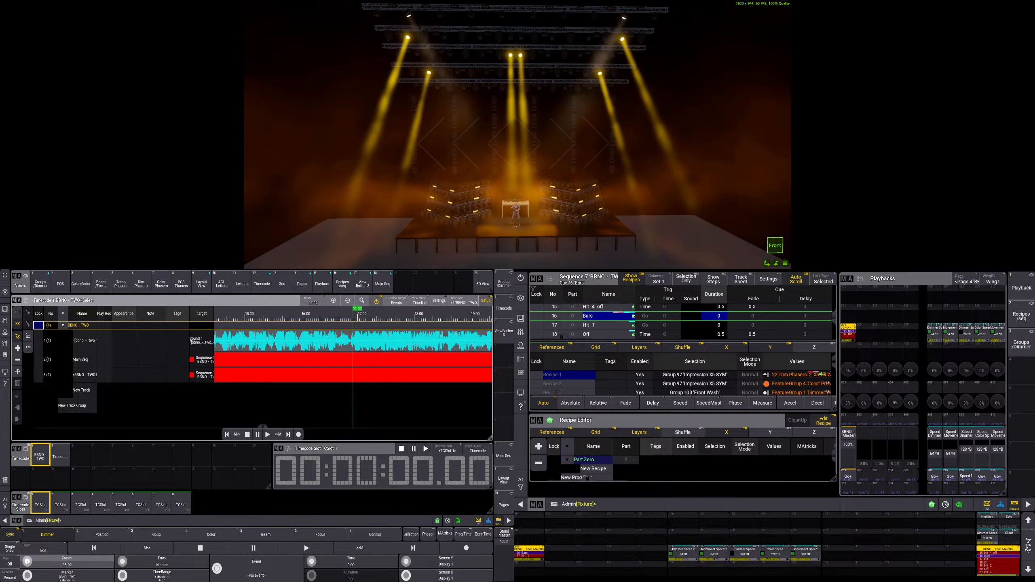
scroll(27, 562, "up", 4)
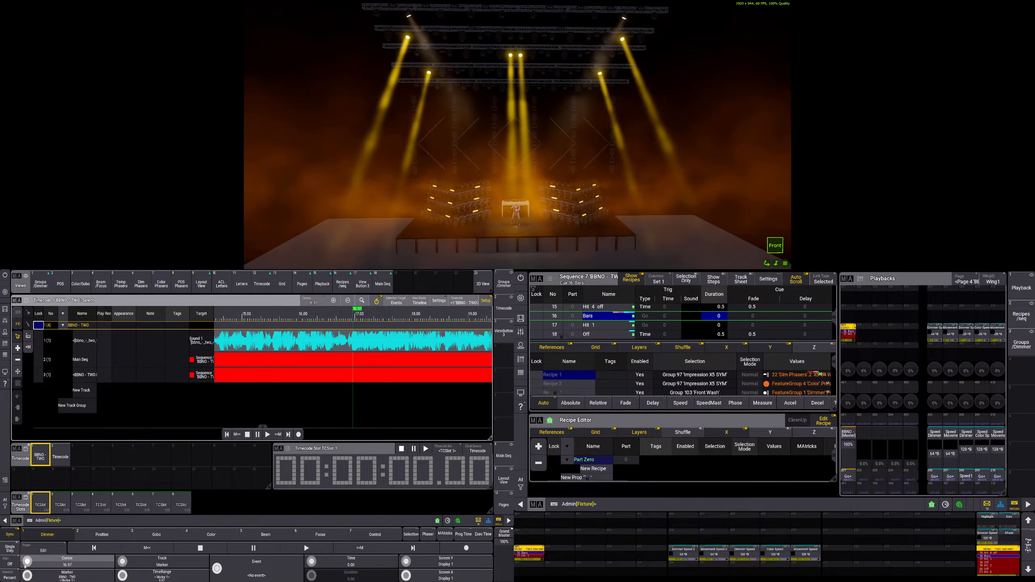
- Add three events to the Main Seq track at about 16.96, 17.45 and 17.90 seconds
left_click(17, 347)
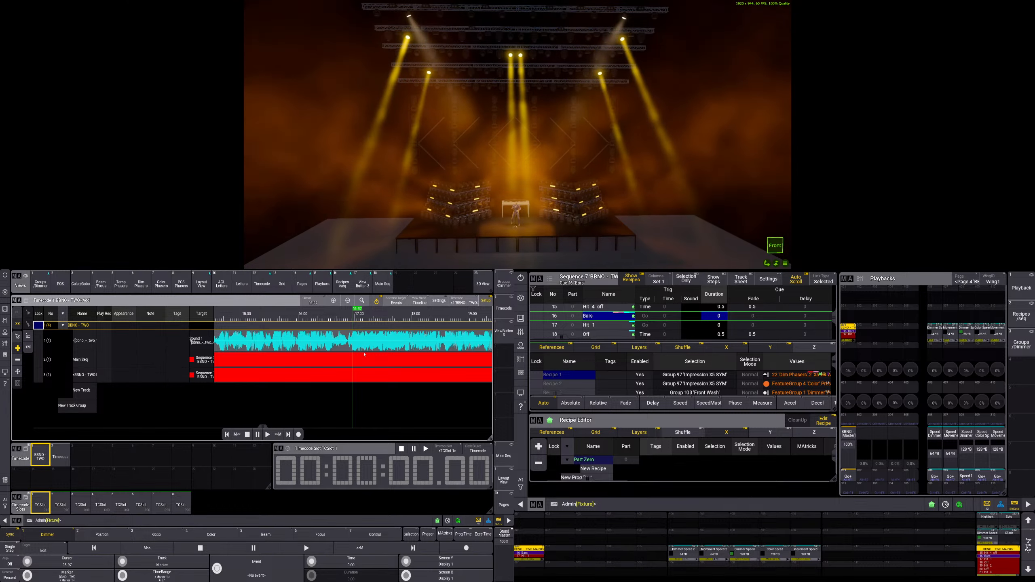
left_click(353, 361)
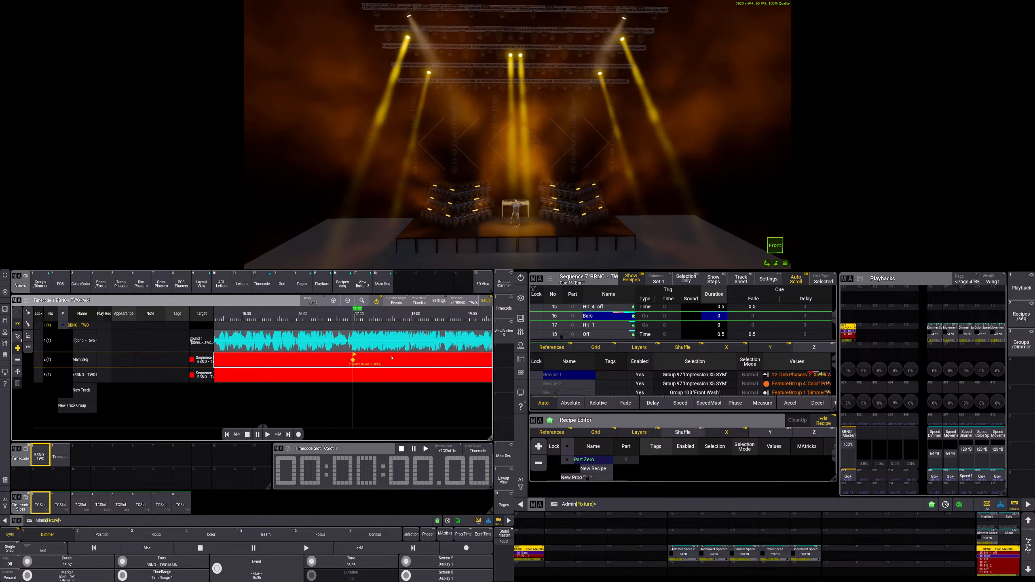
left_click(381, 359)
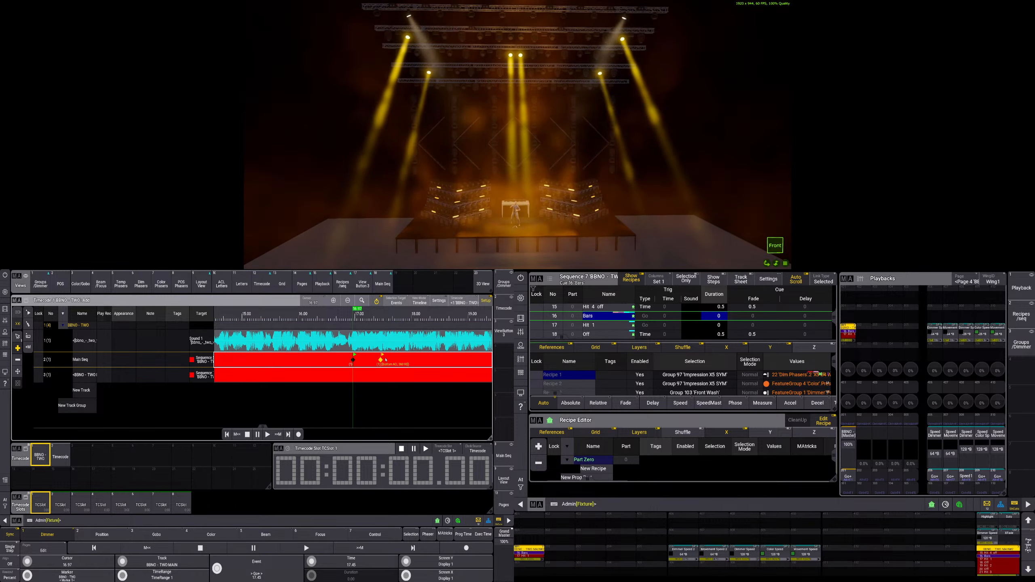
left_click(407, 359)
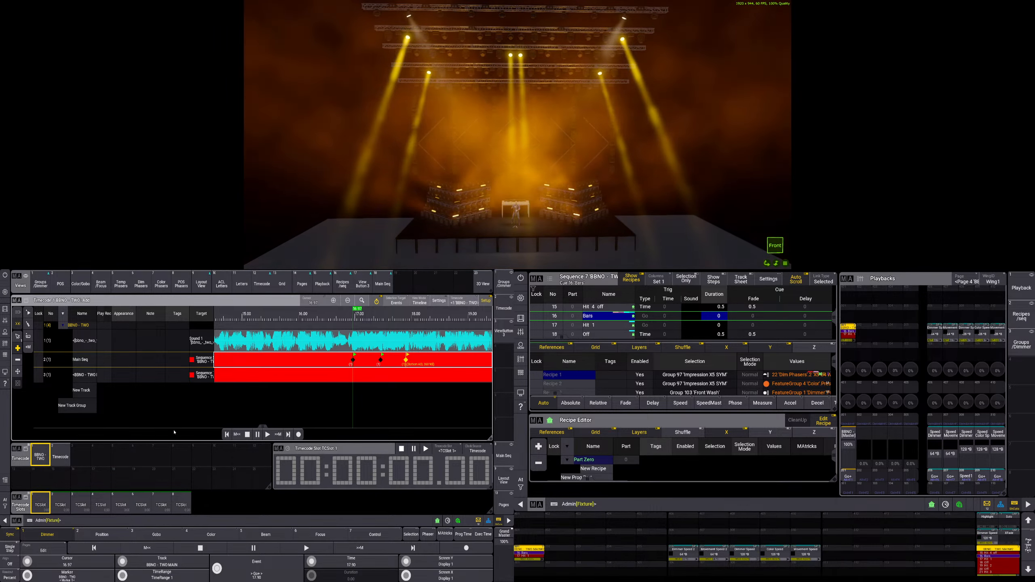
- Change the first Main Seq event to the Goto token and try to assign it cue 1
left_click(17, 336)
left_click(353, 359)
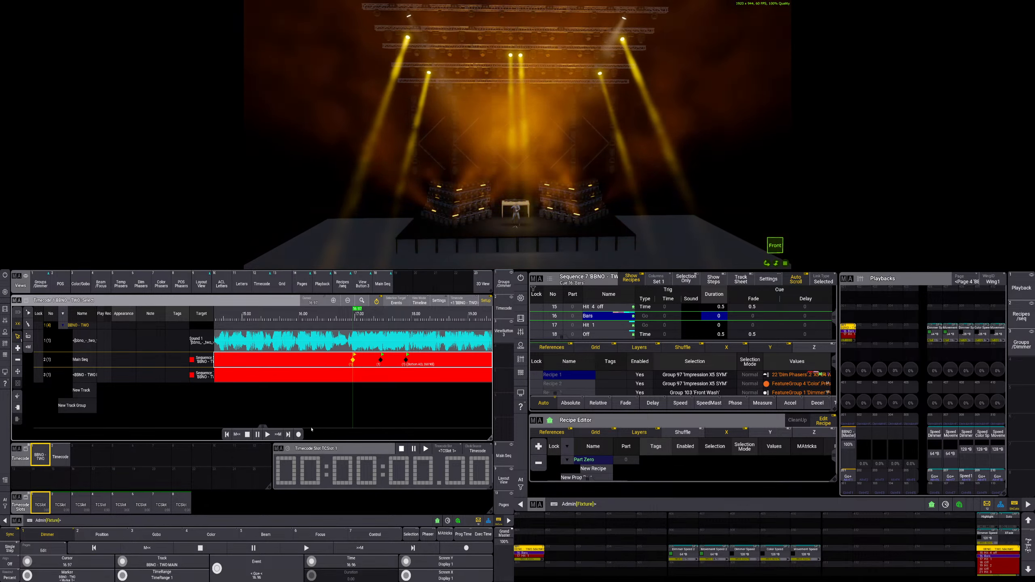
left_click(240, 562)
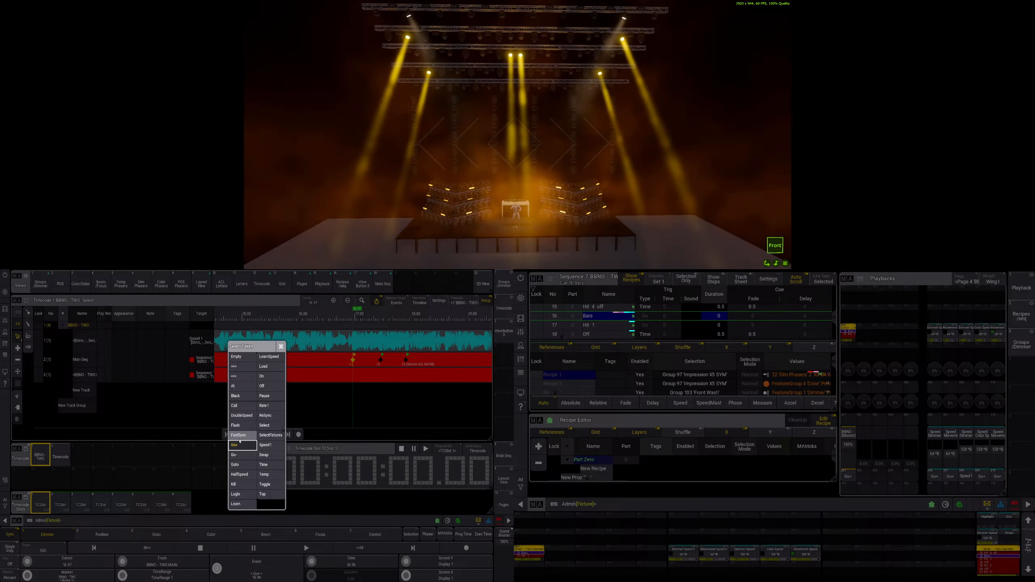
left_click(240, 464)
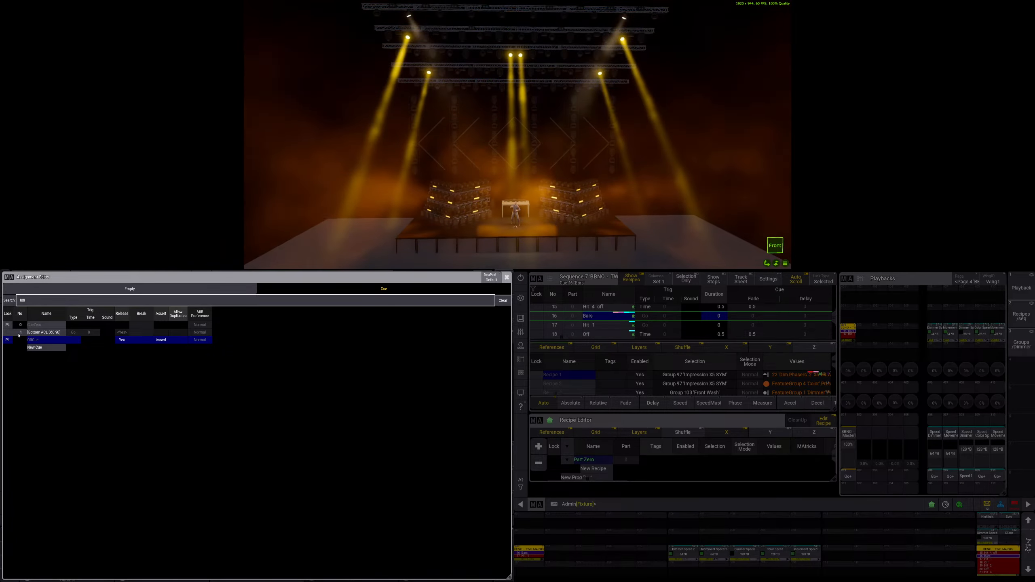
left_click(19, 334)
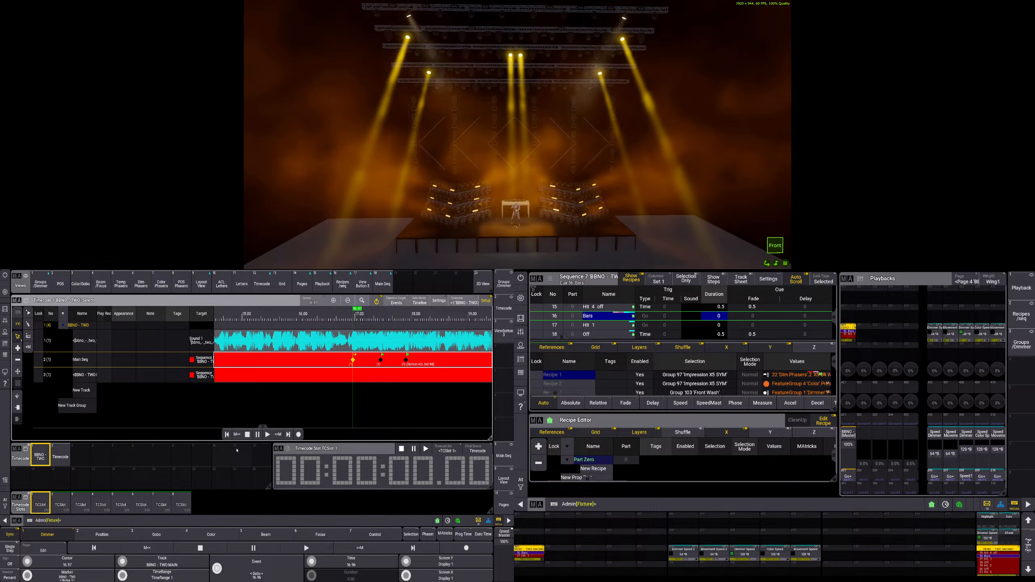
- Switch off the running BBNO sequence on its playback executor
key("o")
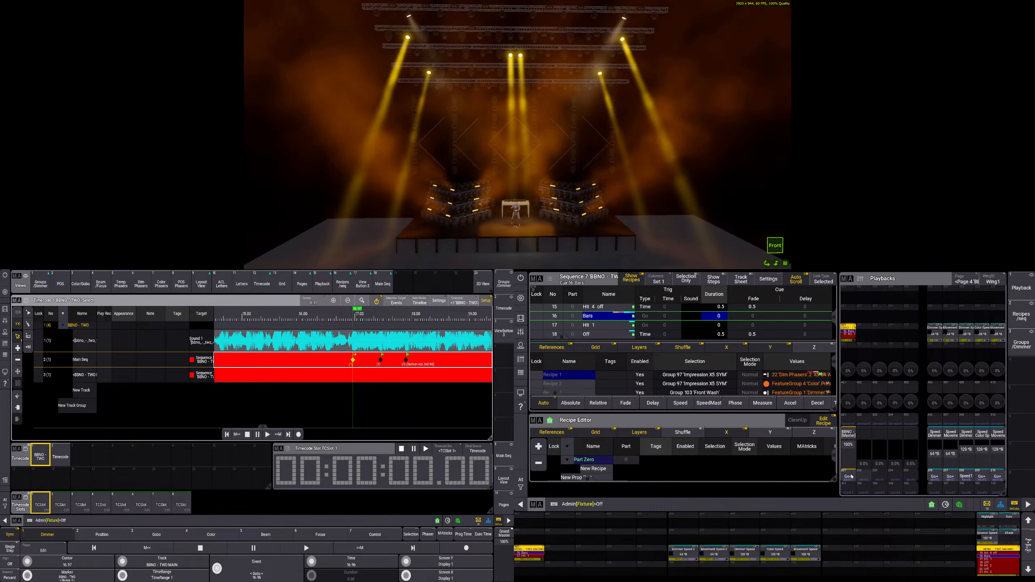
left_click(851, 477)
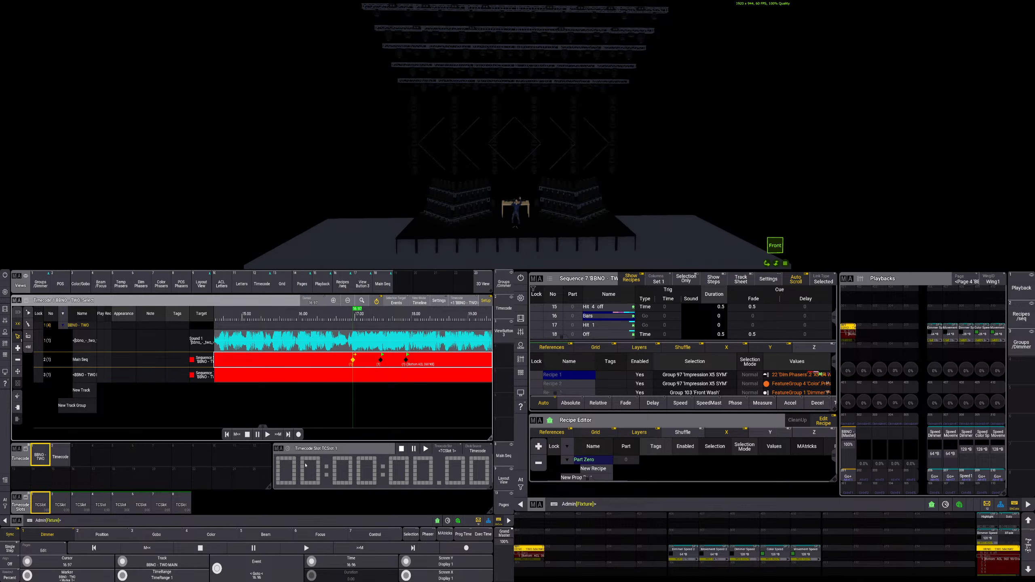
- Reassign the first Main Seq event to Goto cue 1, '[Bottom ACL 360 90]'
left_click(256, 566)
left_click(241, 465)
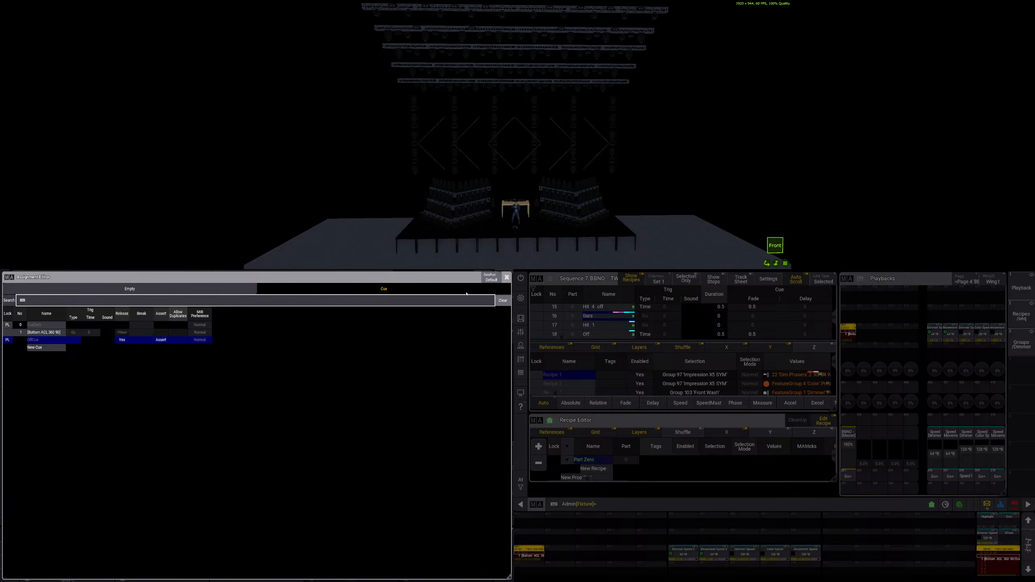
left_click(19, 335)
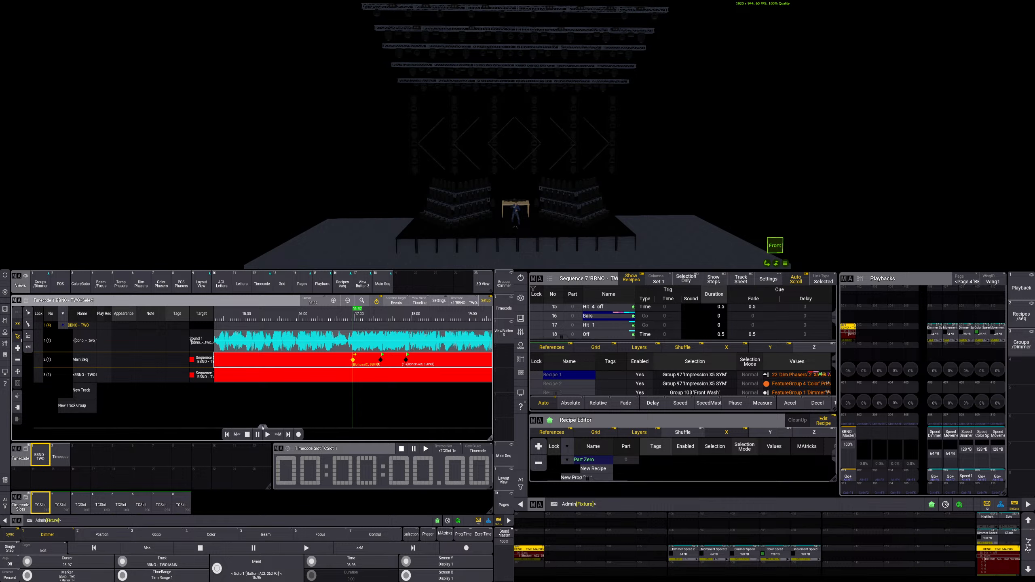
- Compare the Main Seq track with the BBNO - TWO track, and delete the three new events from Main Seq
scroll(260, 376, "down", 10)
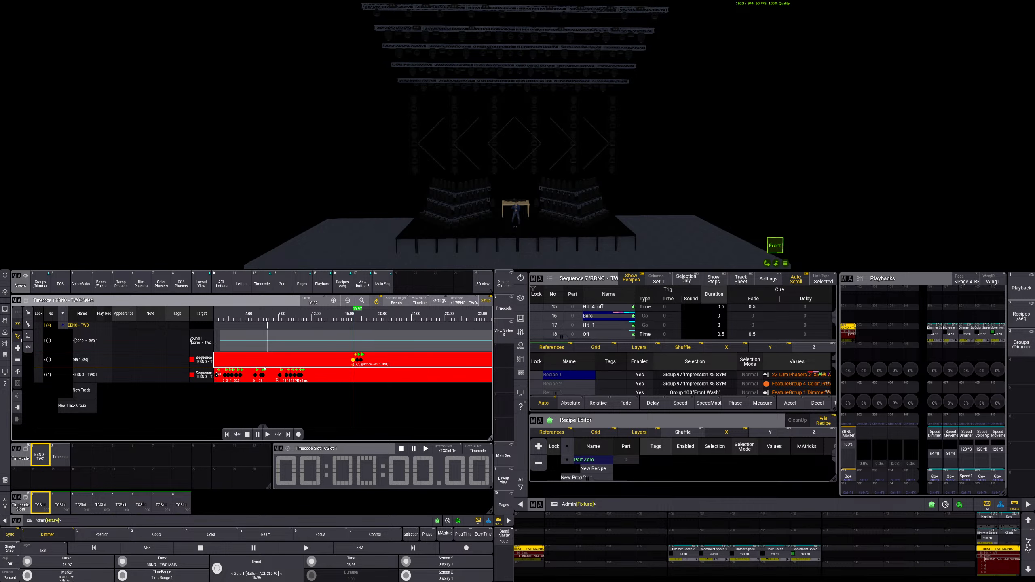
scroll(265, 368, "up", 4)
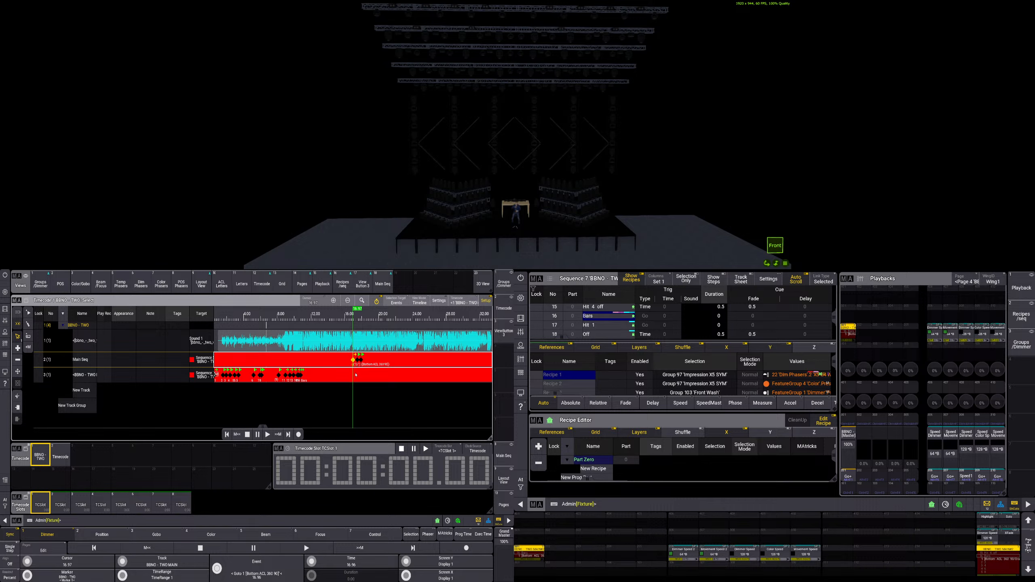
scroll(356, 375, "up", 3)
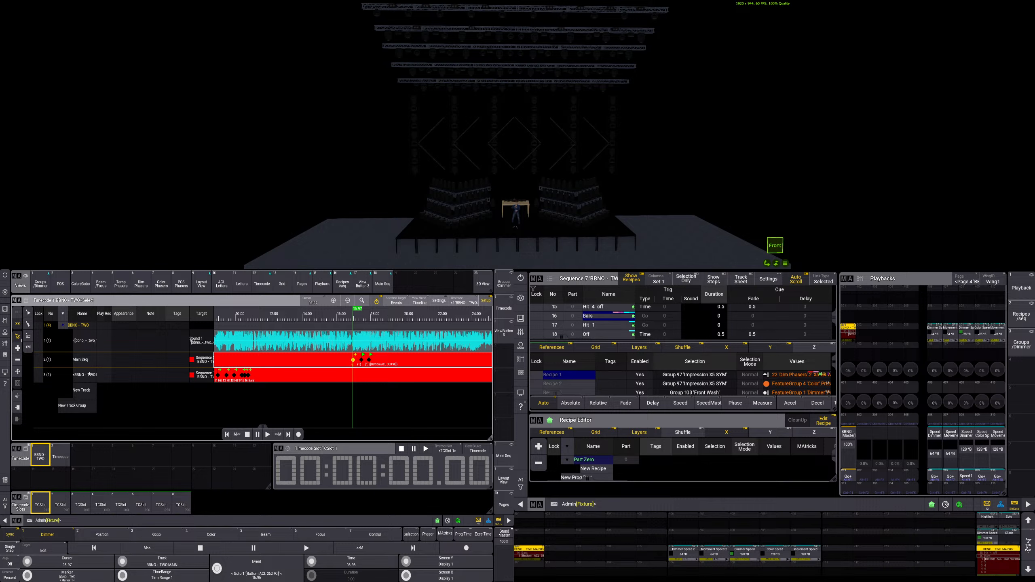
left_click(84, 360)
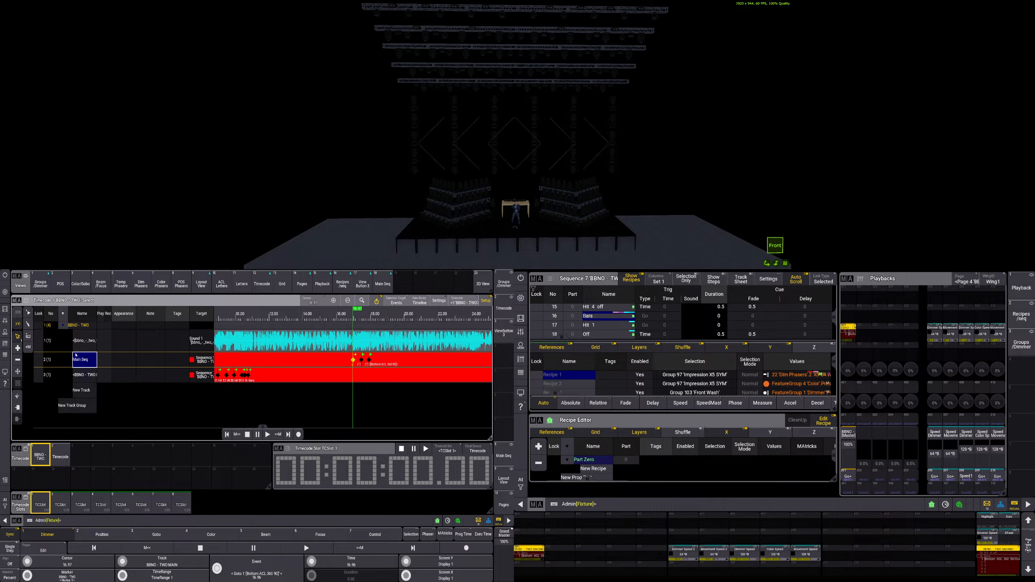
left_click(93, 374)
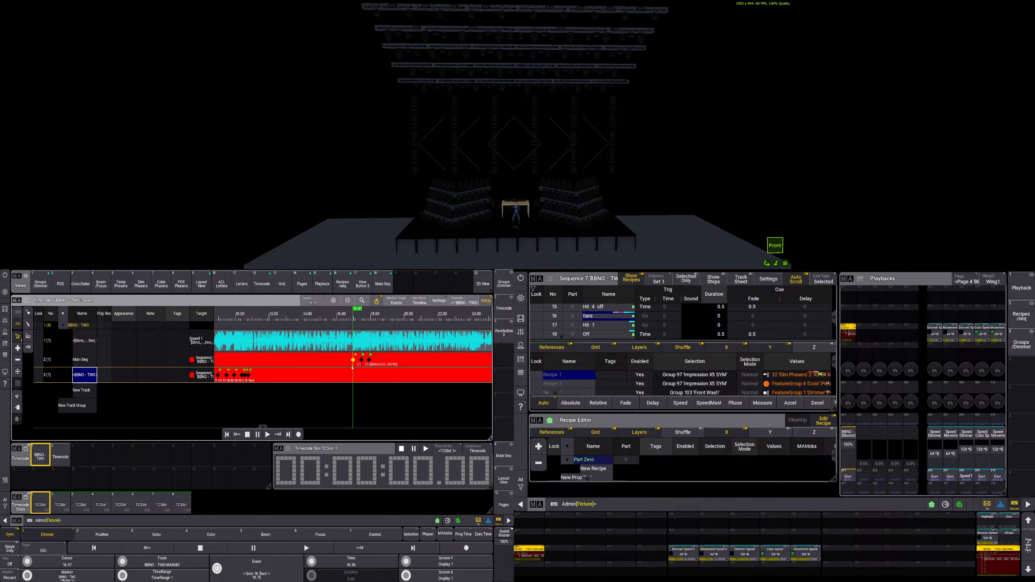
left_click(17, 360)
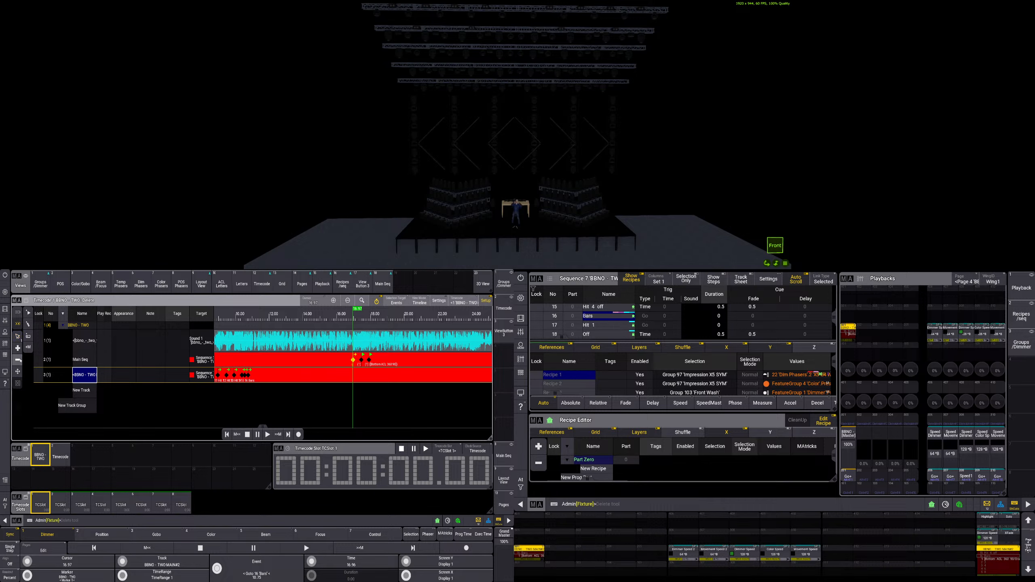
left_click(354, 360)
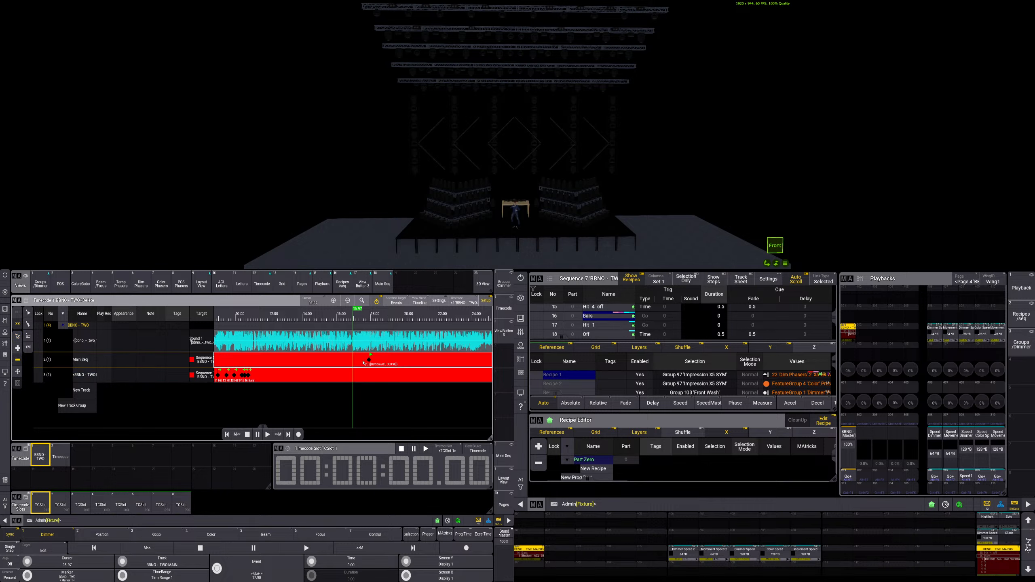
left_click(364, 361)
- Add three events to the BBNO - TWO sequence track at about 16.98, 17.45 and 17.91 seconds
left_click(17, 348)
left_click(353, 377)
scroll(357, 376, "up", 3)
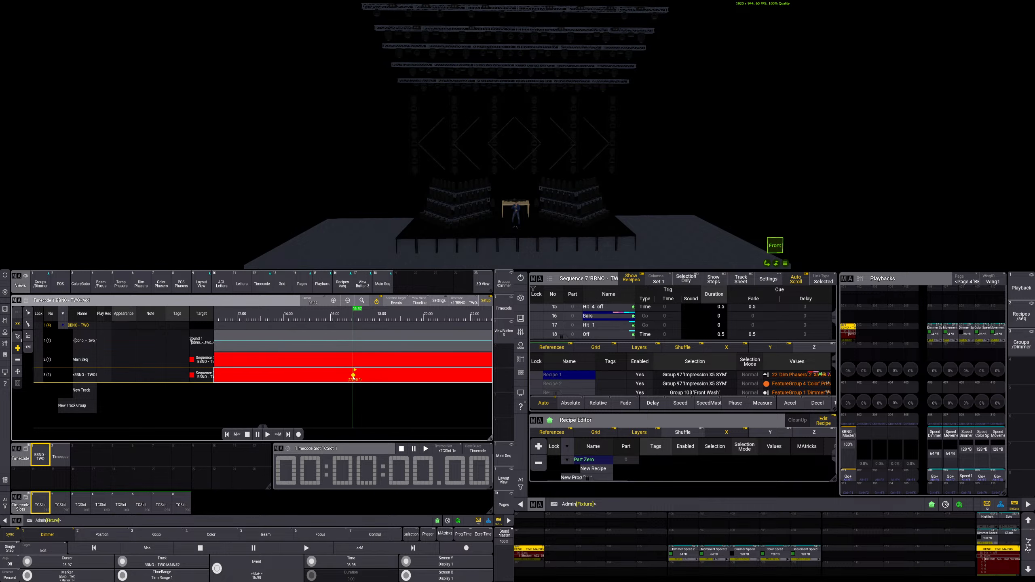
left_click(383, 376)
left_click(412, 377)
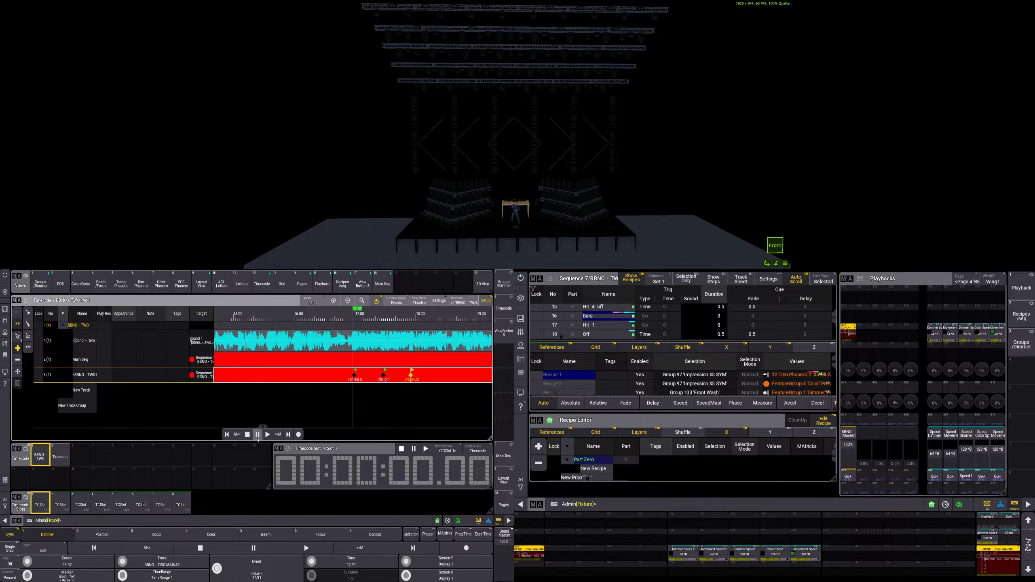
- Set the first new event on the BBNO - TWO track to Goto cue 17, 'Hit 1'
left_click(17, 336)
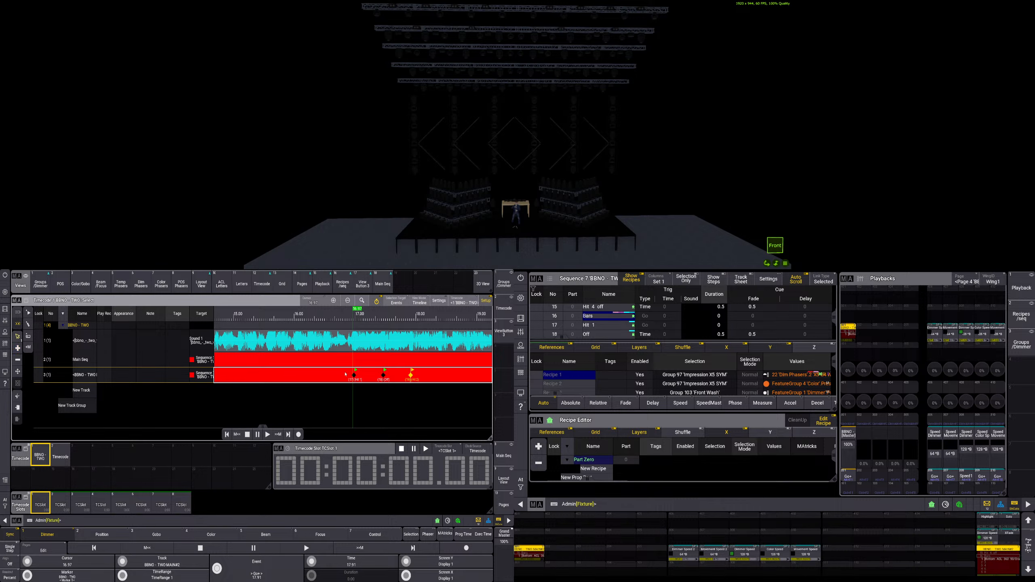
left_click(354, 376)
left_click(257, 567)
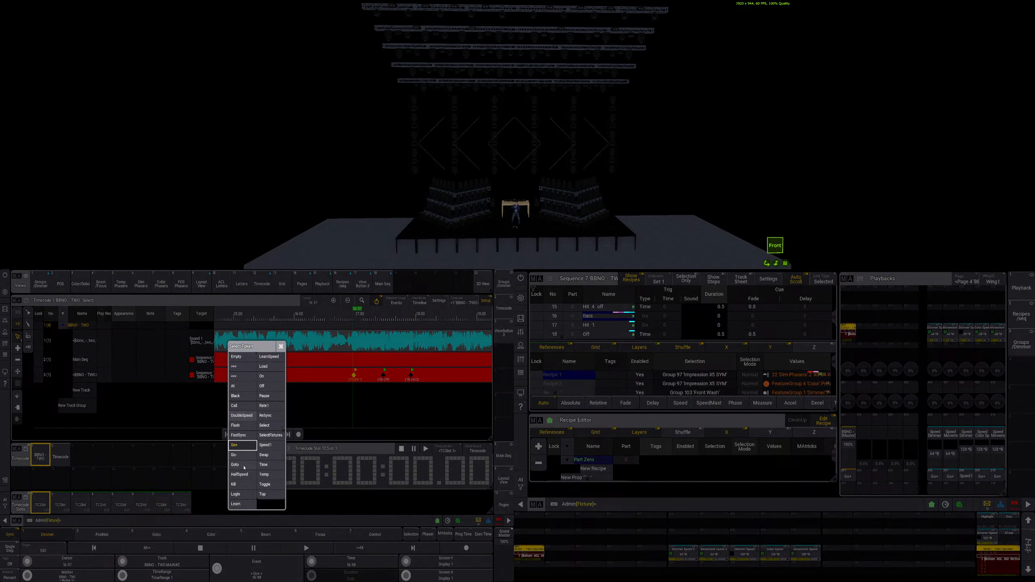
left_click(243, 466)
left_click(44, 466)
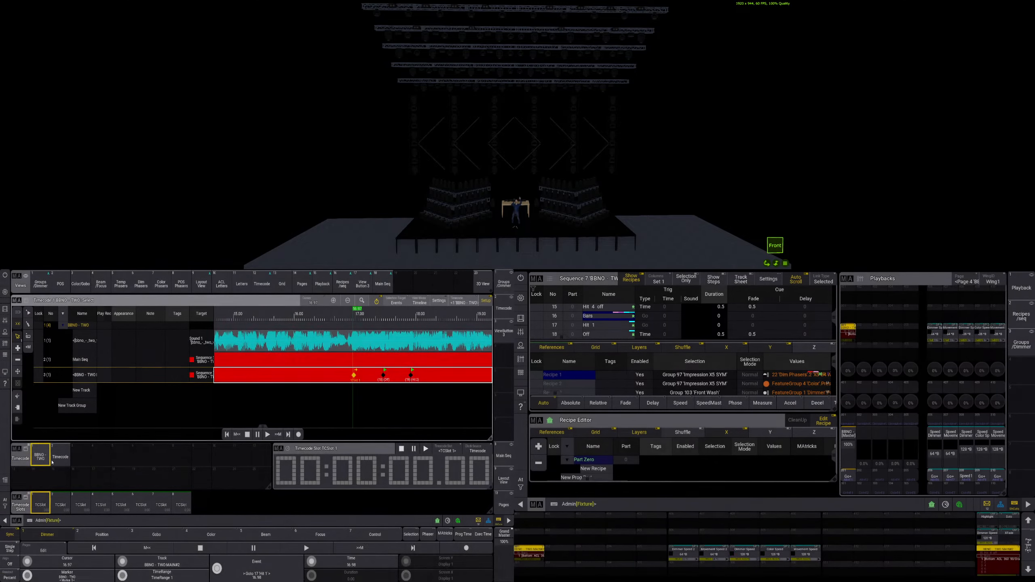
- Set the second new event to Goto cue 19, 'Hit 2', and the third to Goto cue 21, 'Hit 3'
left_click(216, 567)
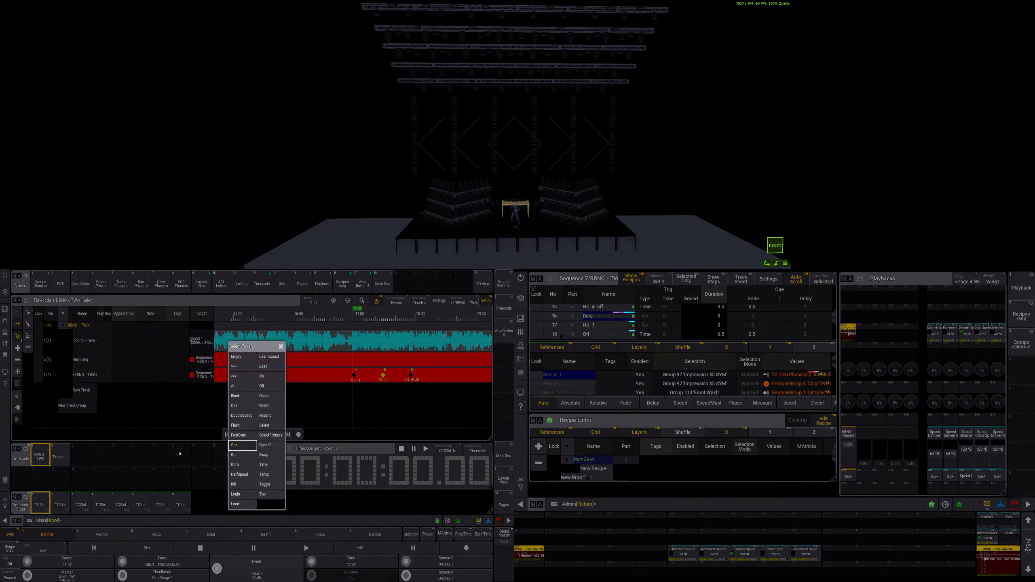
left_click(243, 466)
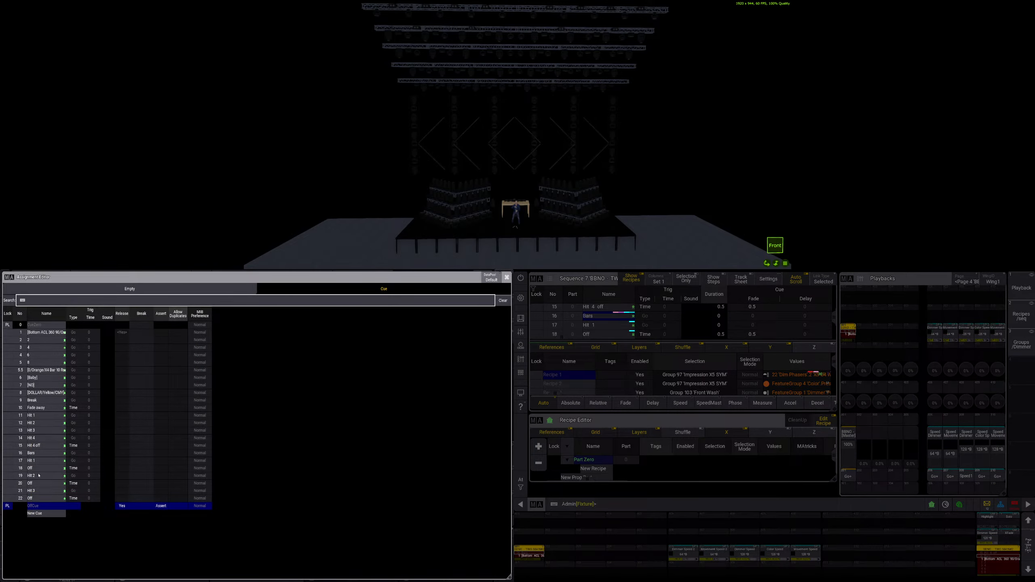
left_click(38, 483)
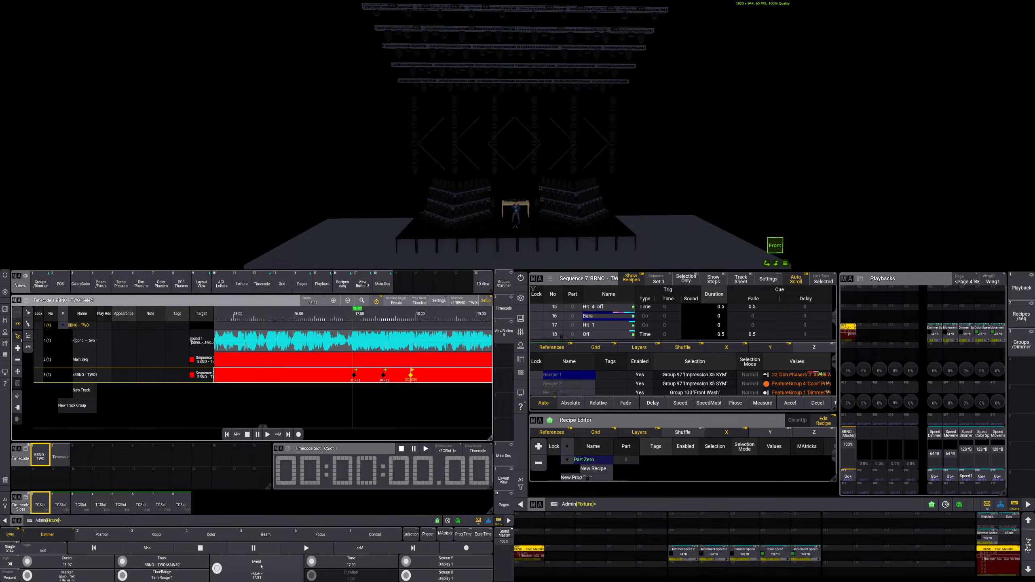
left_click(260, 567)
left_click(239, 469)
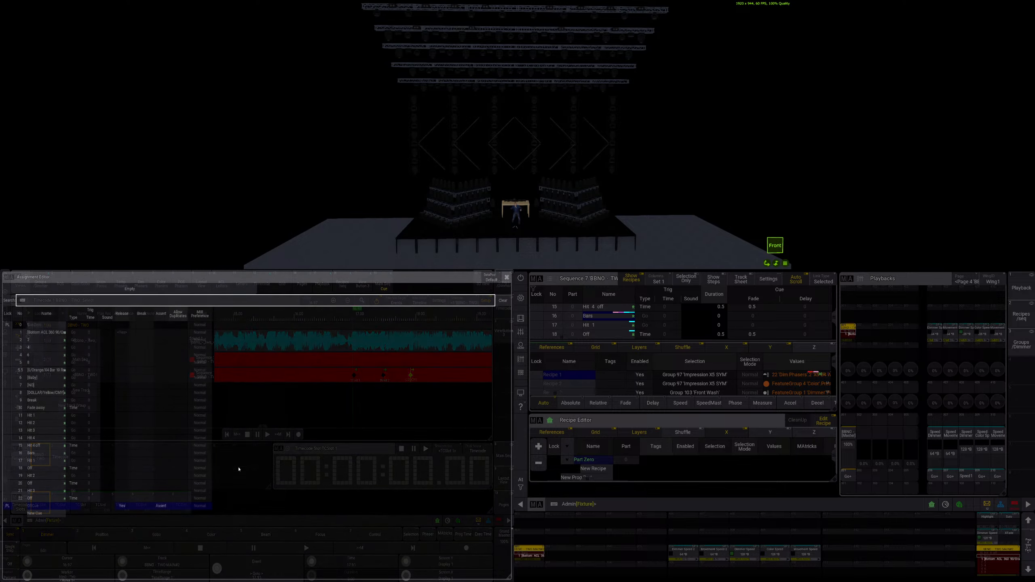
left_click(37, 490)
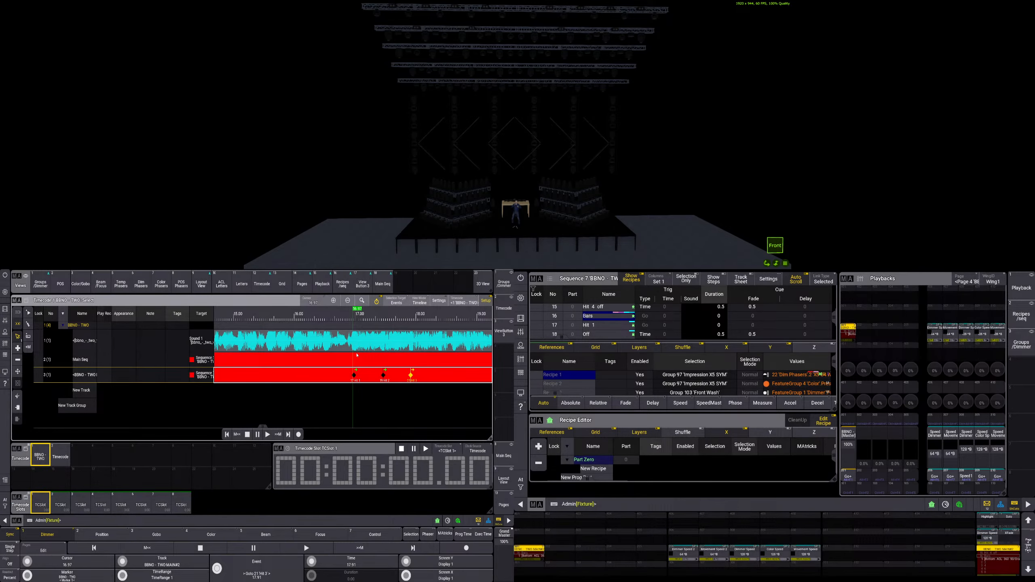
- Select the three hit events on the BBNO - TWO track in turn to check their assigned cues and times
left_click(355, 376)
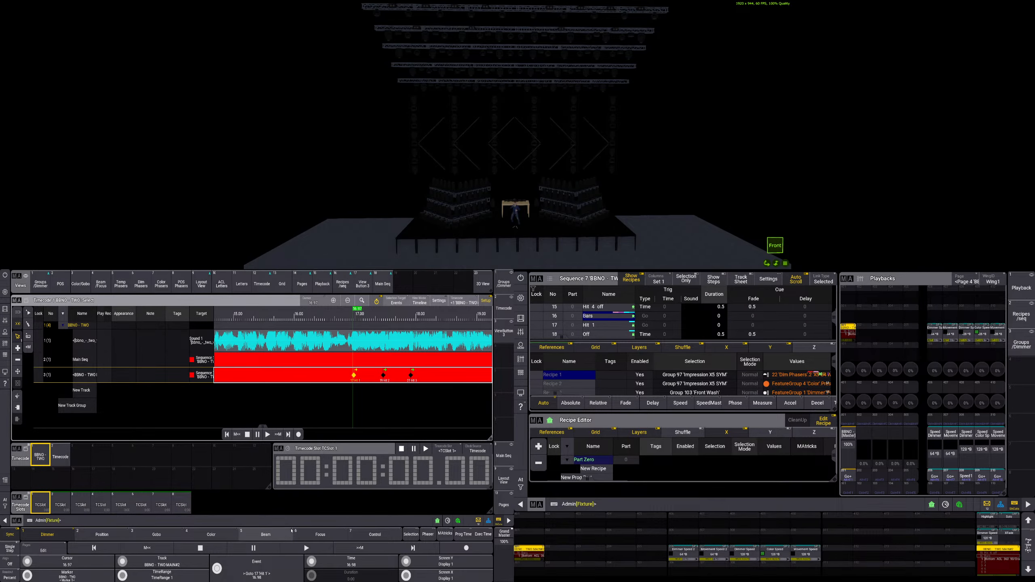
left_click(384, 376)
scroll(310, 561, "down", 1)
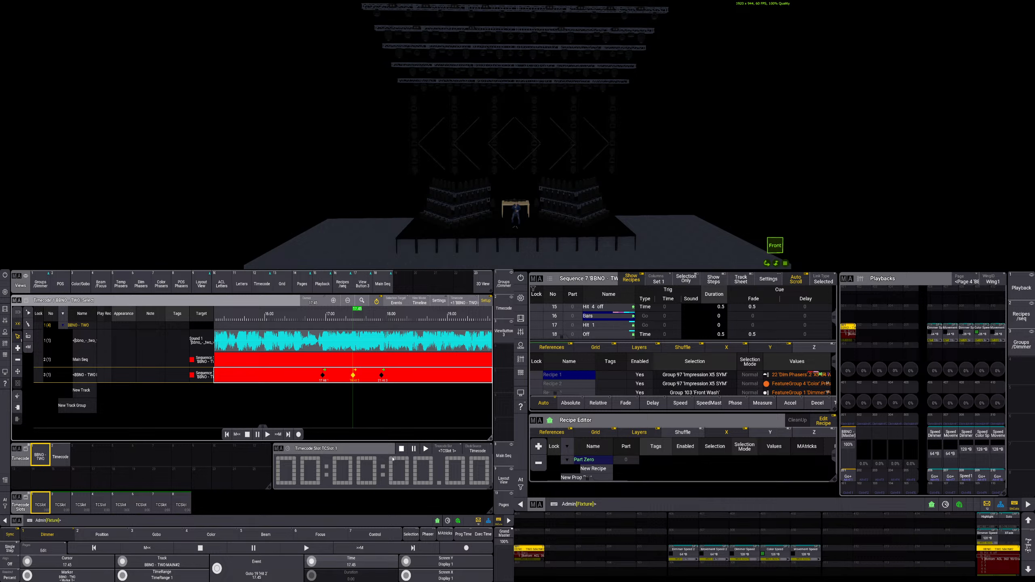
left_click(382, 375)
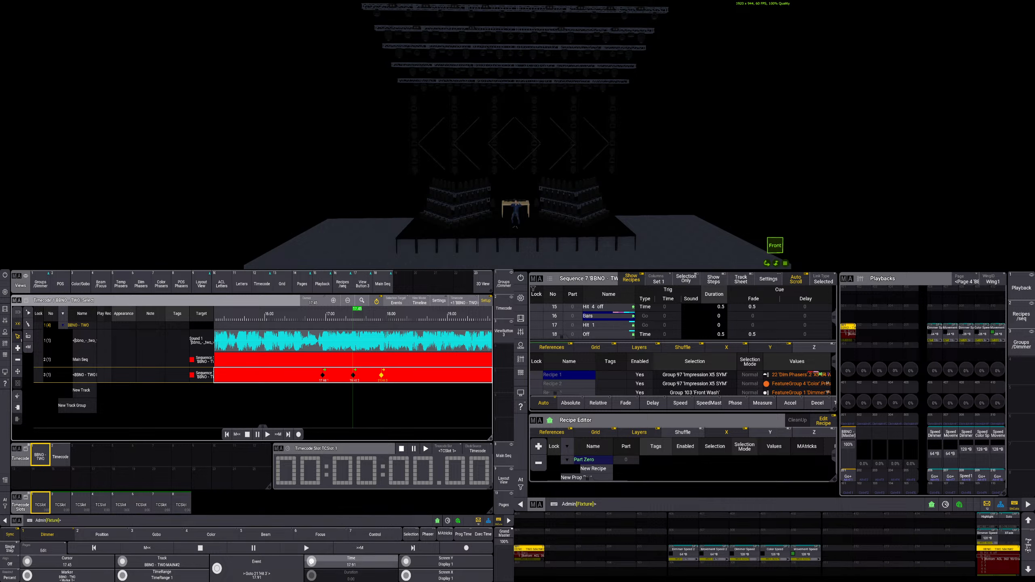
- Play the timecode over the three hit events twice to check their timing, returning to a point before Hit 1
scroll(312, 562, "down", 1)
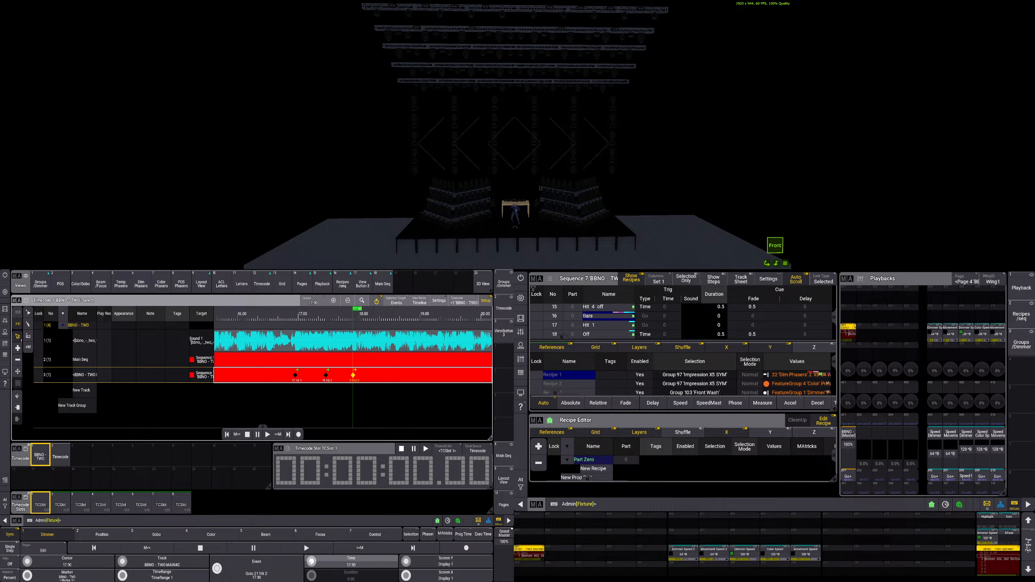
left_click(251, 397)
left_click(268, 434)
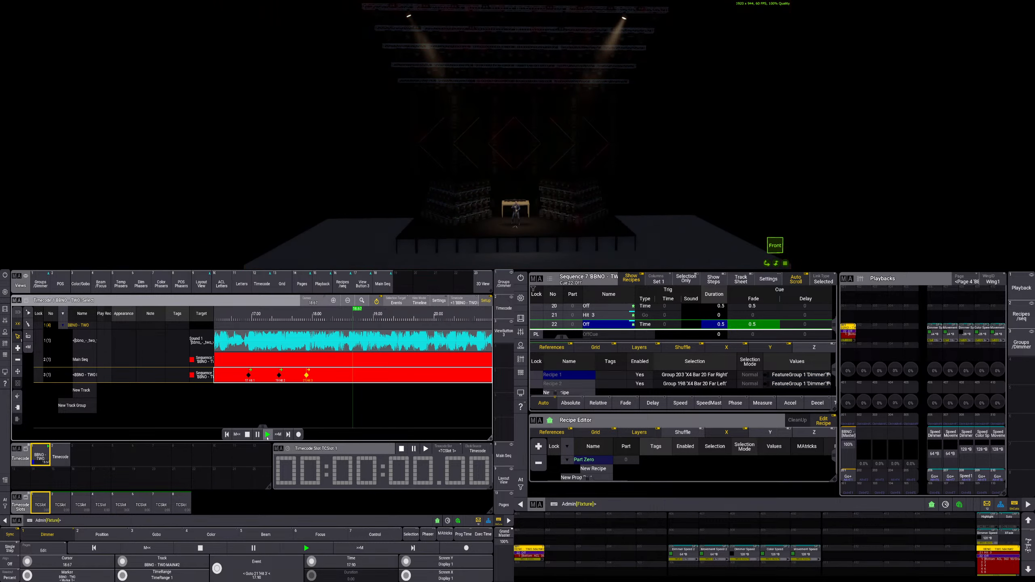
left_click(247, 435)
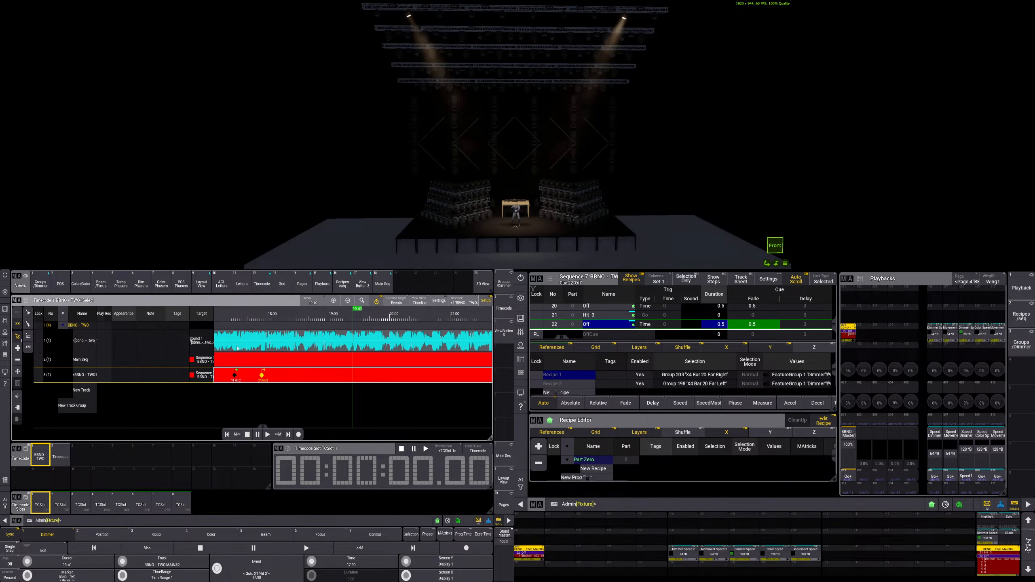
left_click(220, 320)
left_click(273, 322)
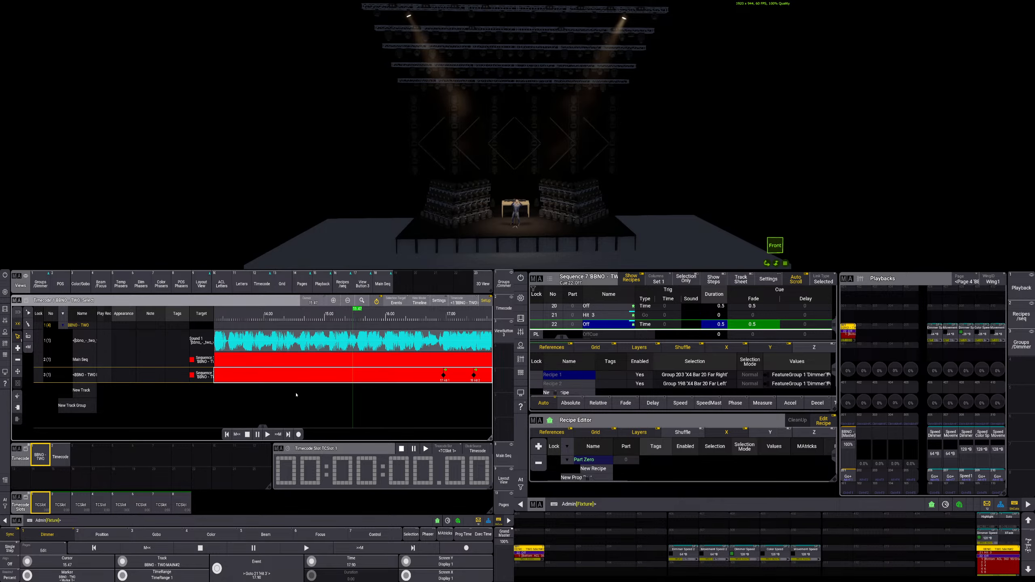
left_click(267, 435)
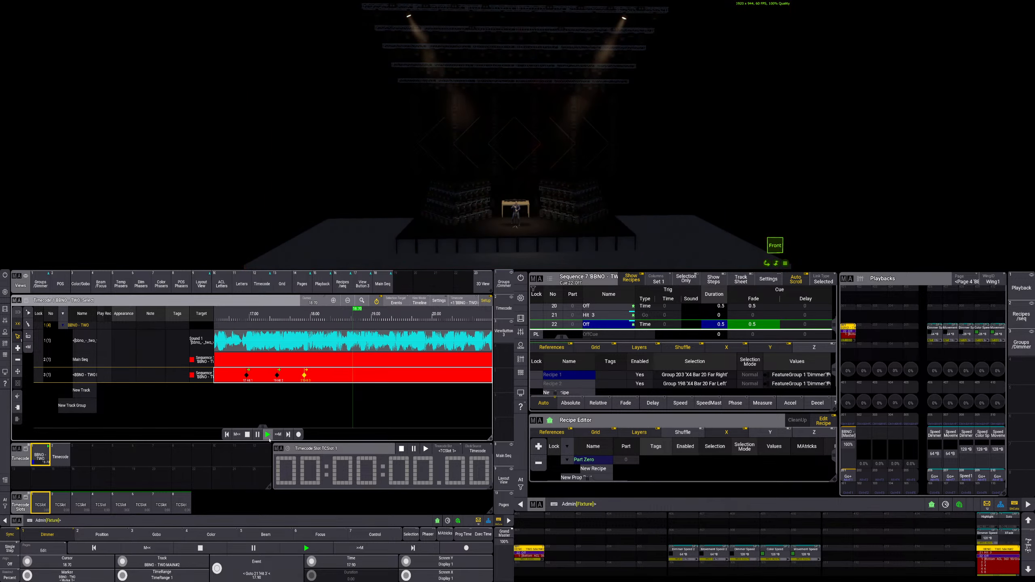
left_click(267, 435)
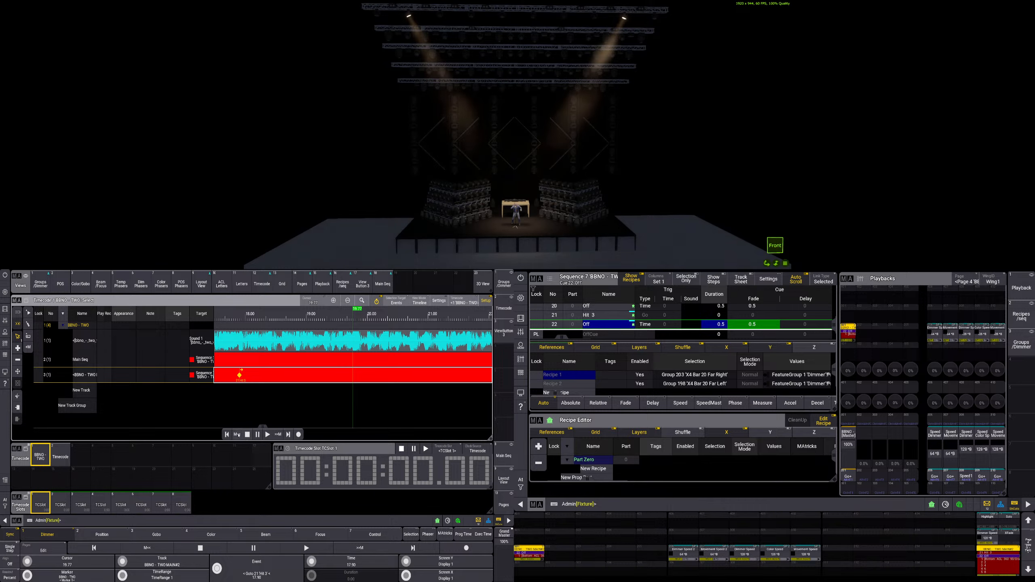
left_click(238, 320)
left_click(258, 321)
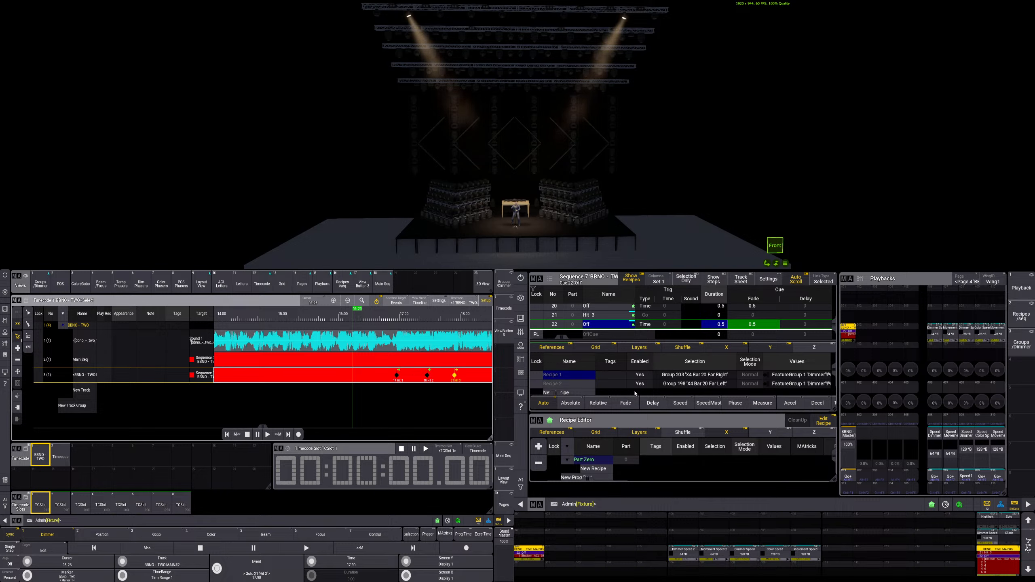
- Set the Front Wash group to the 100 dimmer preset and the CTO colour preset
left_click_drag(834, 329, 834, 319)
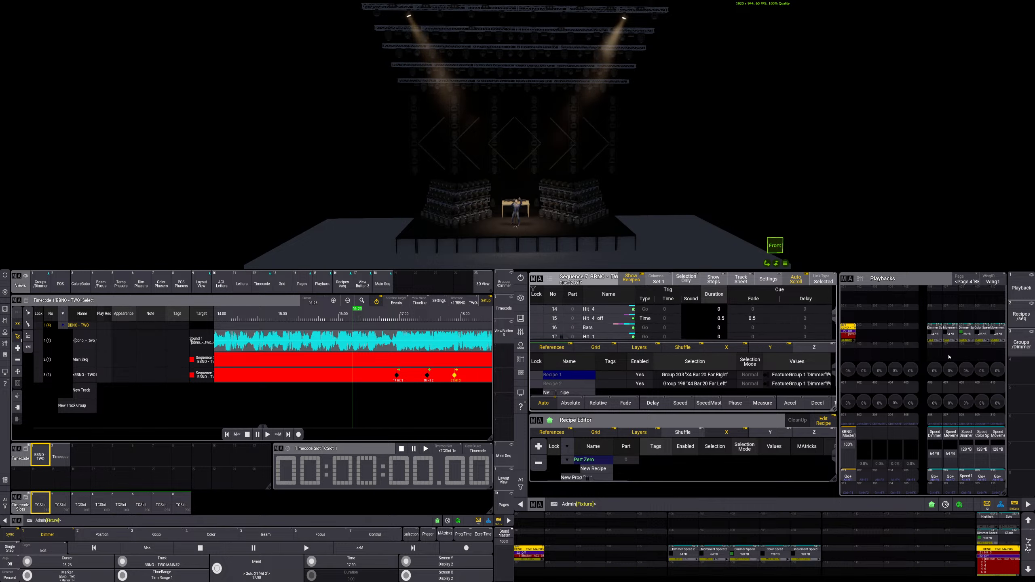
left_click(42, 288)
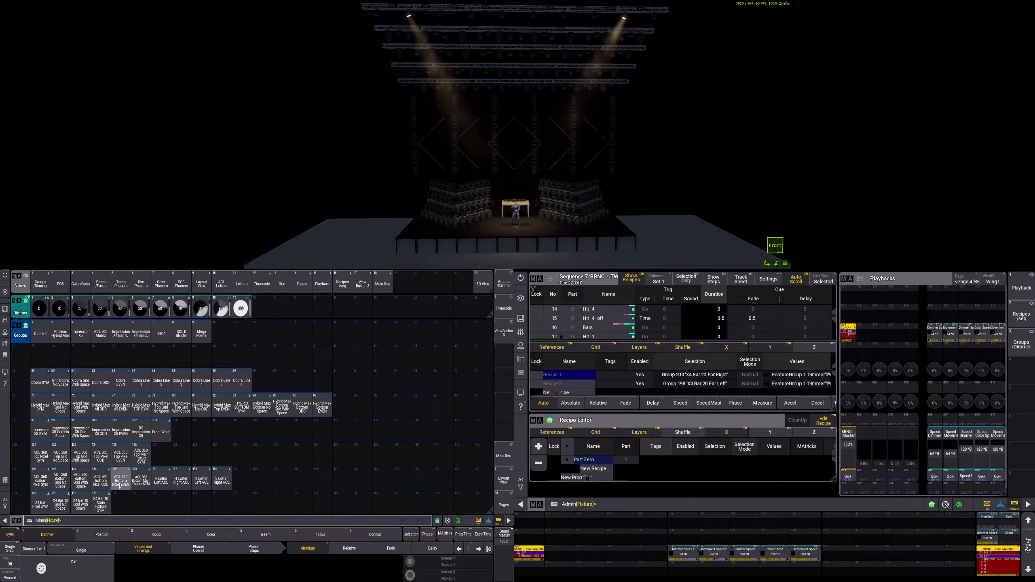
left_click(161, 430)
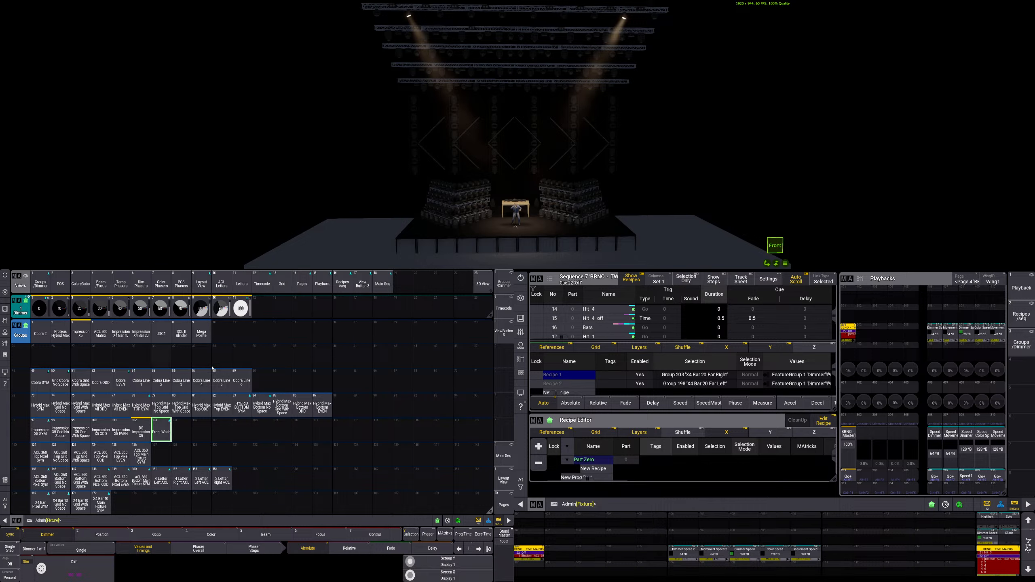
left_click(241, 308)
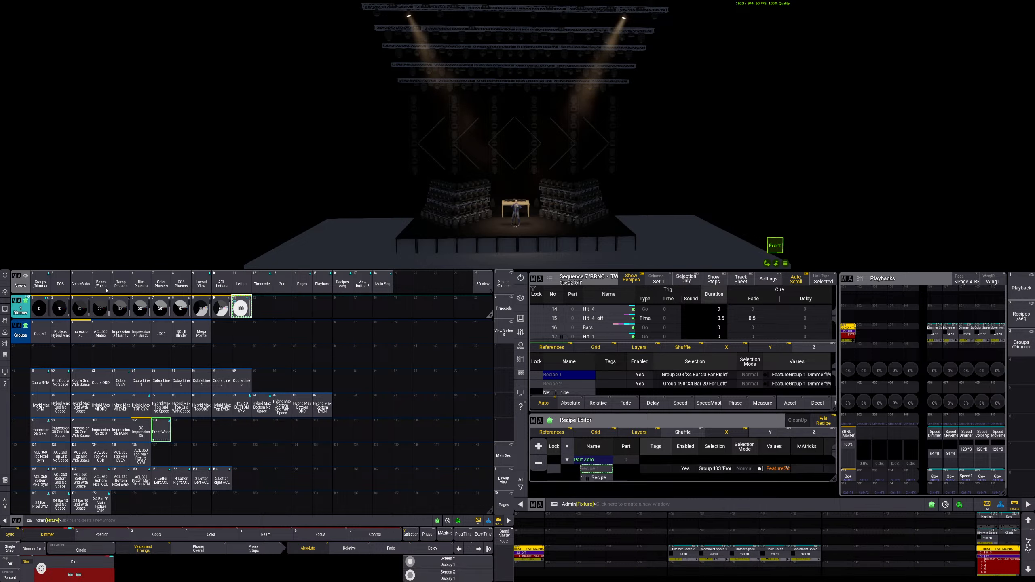
left_click(81, 285)
left_click(342, 308)
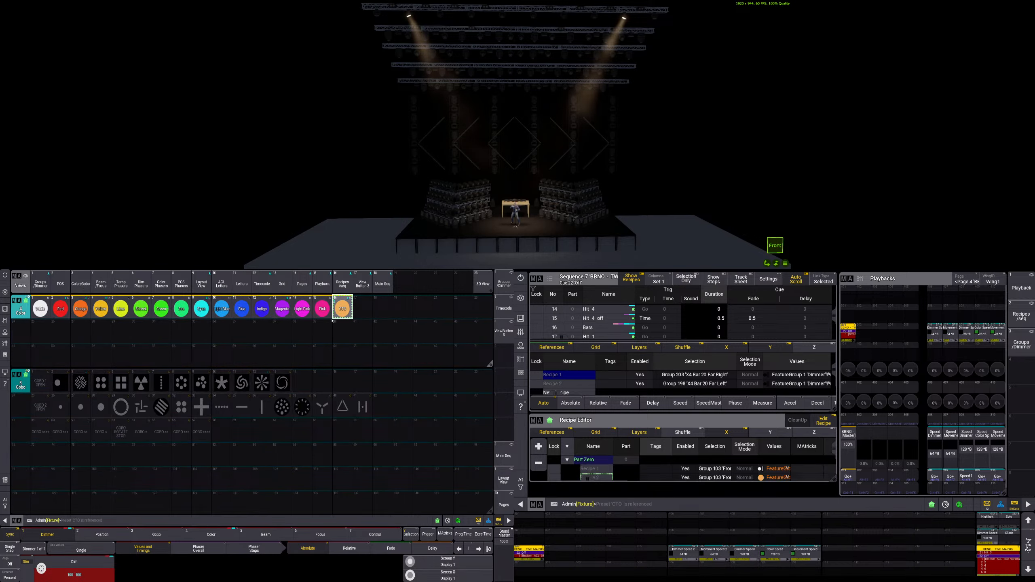
left_click(227, 521)
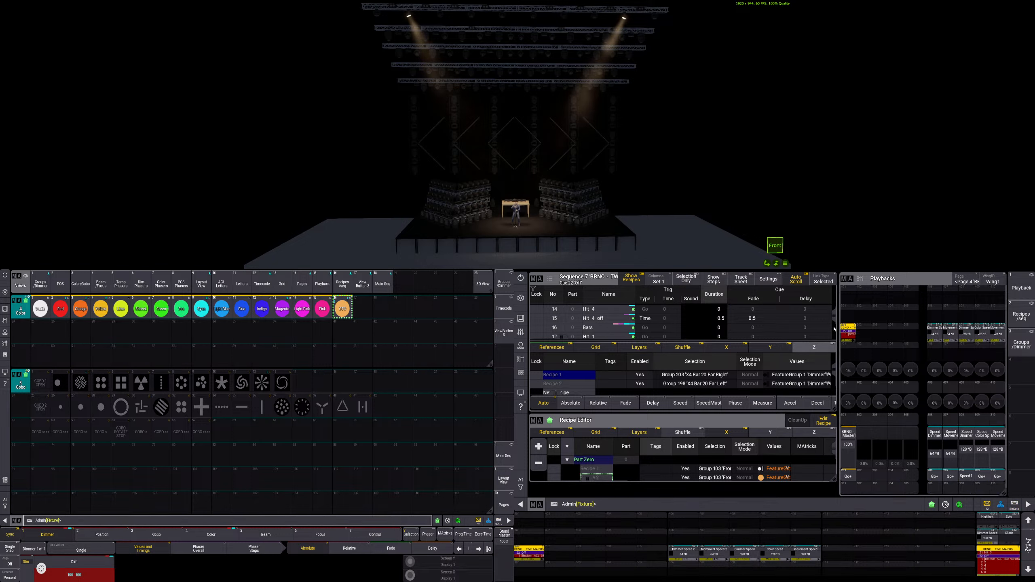
- Store the Front Wash look as cue 16.5, between Bars and Hit 1
left_click_drag(834, 316, 836, 323)
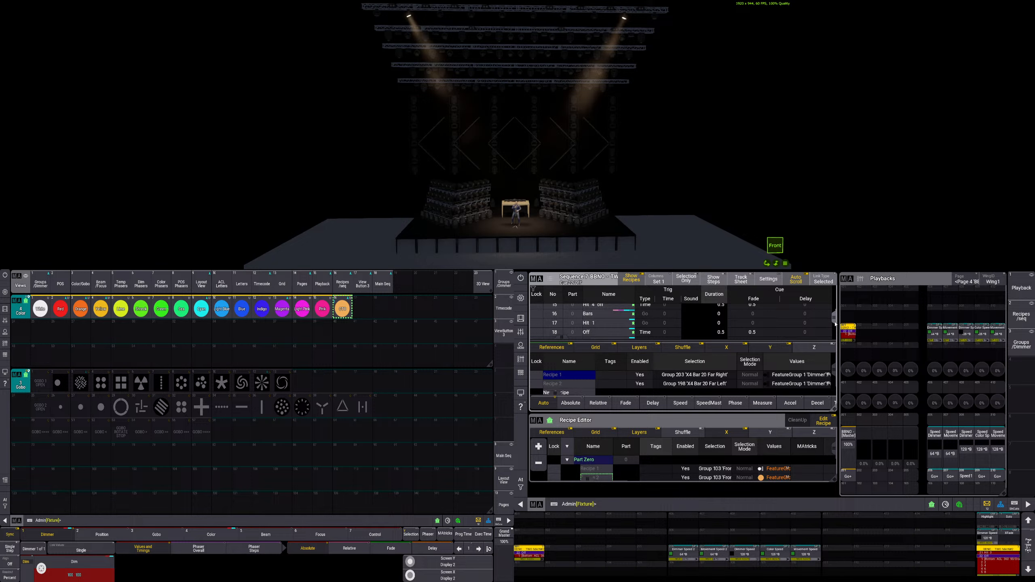
left_click(109, 520)
type("store cue 16.5")
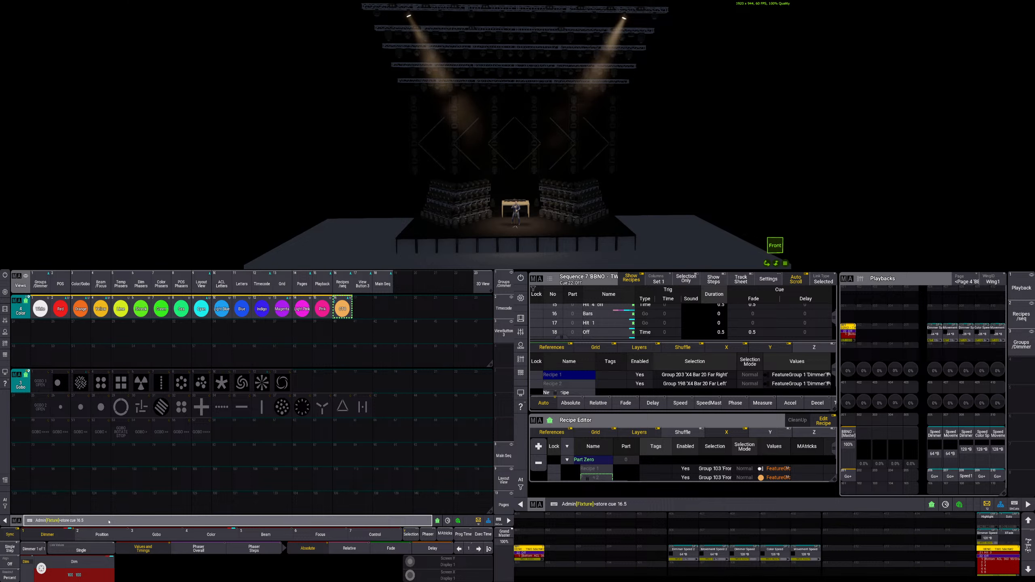
key("Return")
left_click(219, 467)
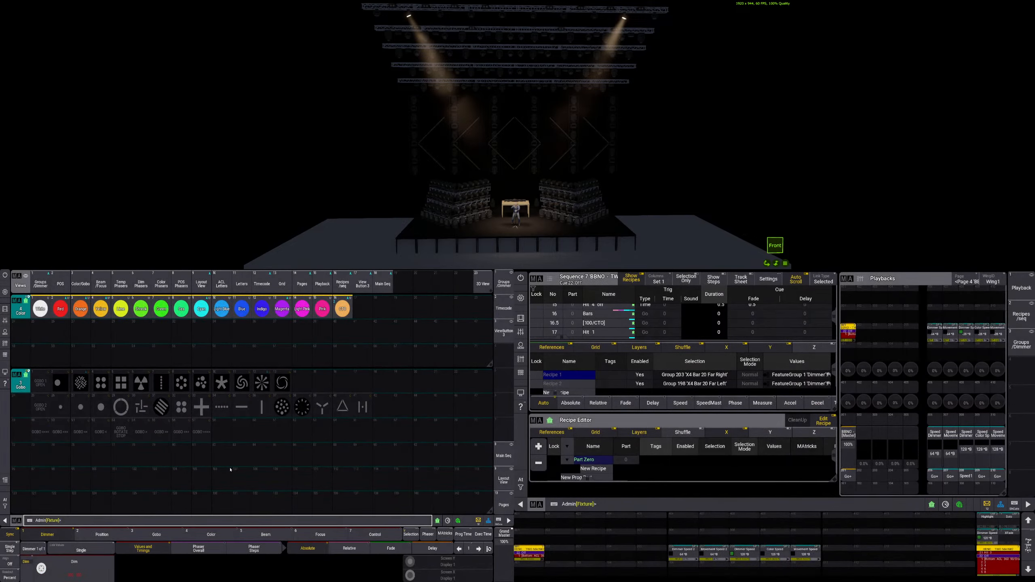
- Label cue 16.5 'Blackout', keep the Hit 1 cue, and clear the fixture selection
right_click(611, 325)
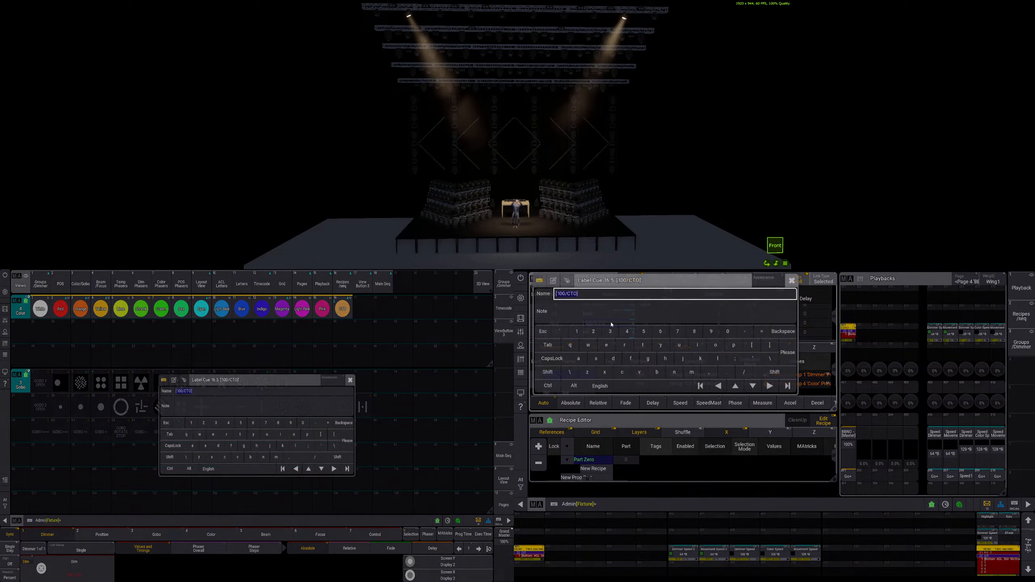
type("Black")
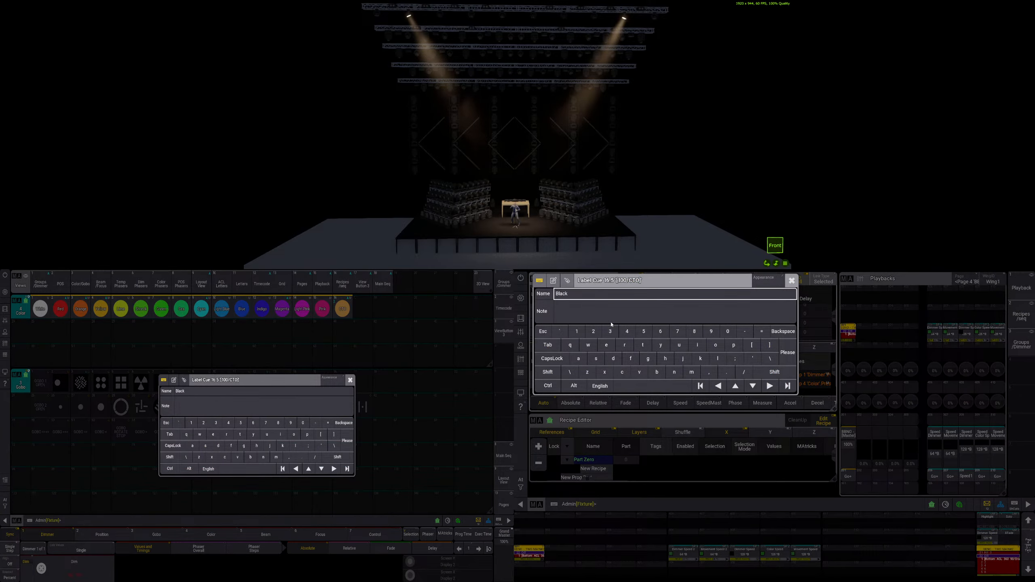
type("out")
key("Return")
key("Delete")
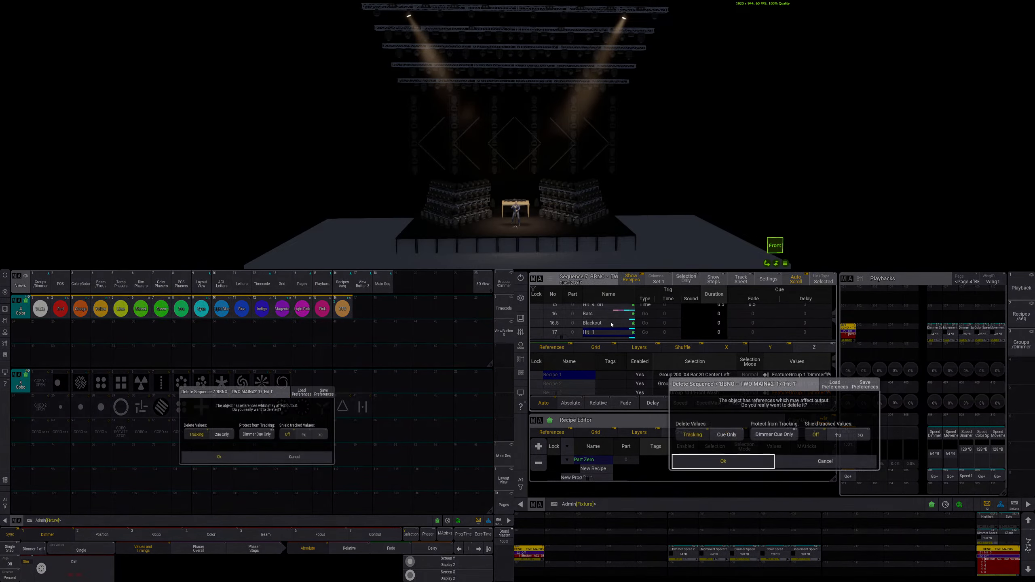
left_click(825, 463)
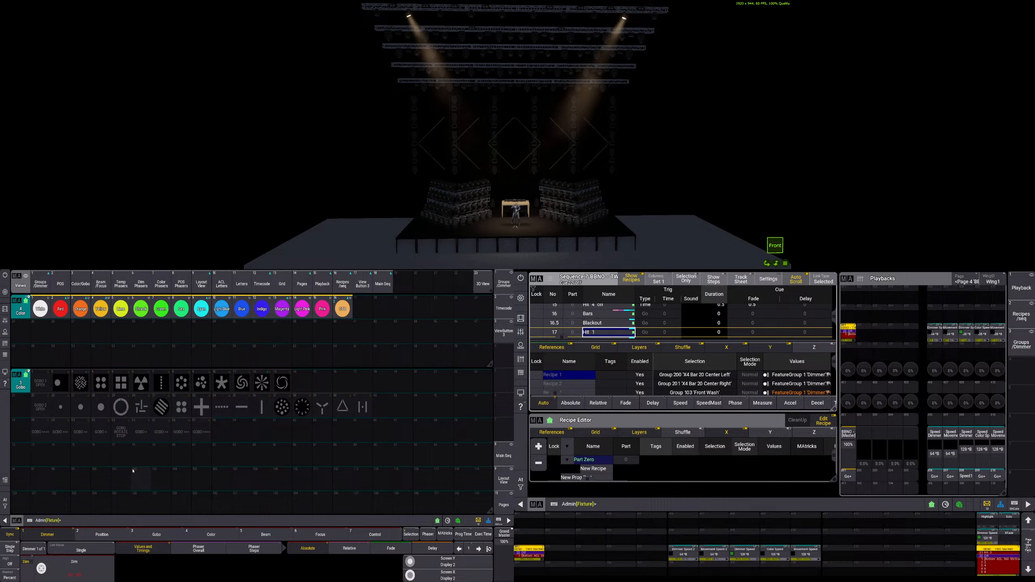
left_click(499, 521)
key("c")
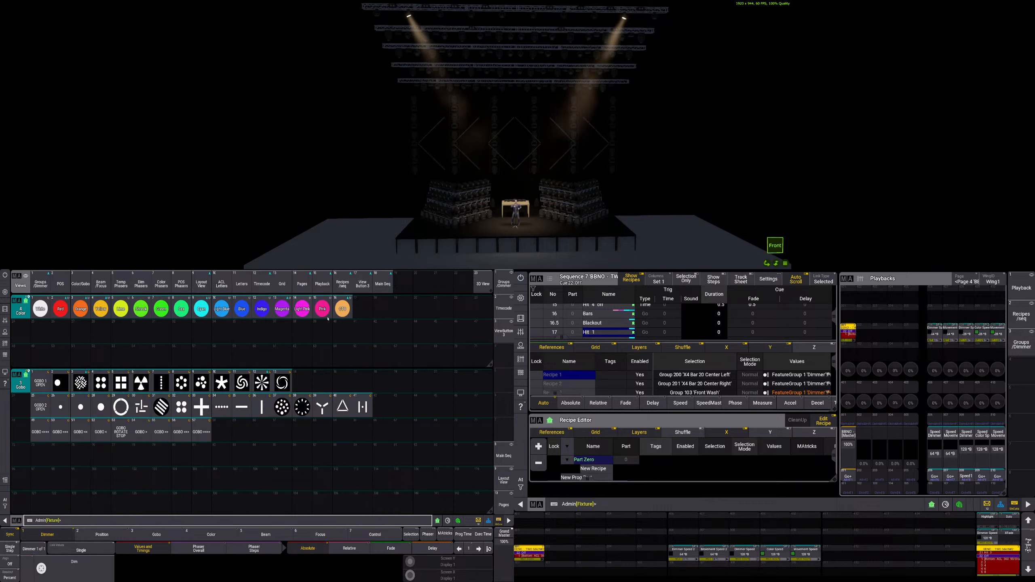
- Add an event to the BBNO - TWO sequence track at about 16.63 seconds, just before the Hit 1 event
left_click(265, 289)
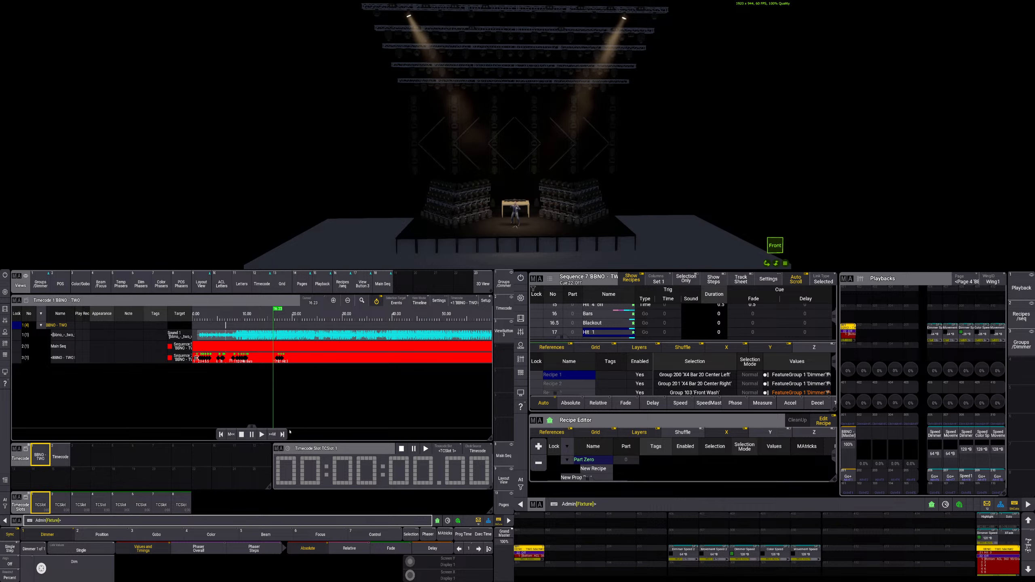
scroll(280, 352, "up", 6)
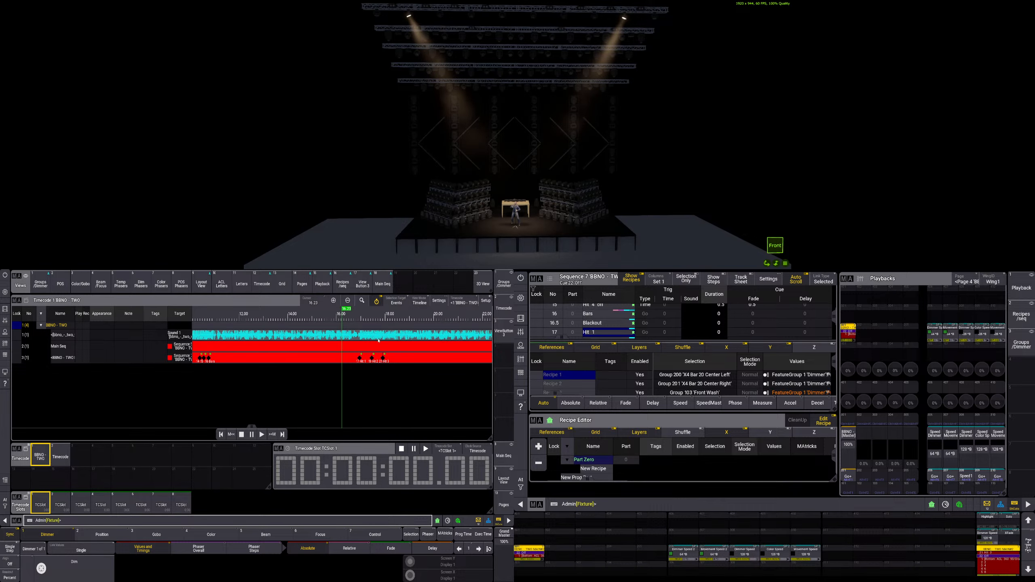
scroll(378, 340, "up", 3)
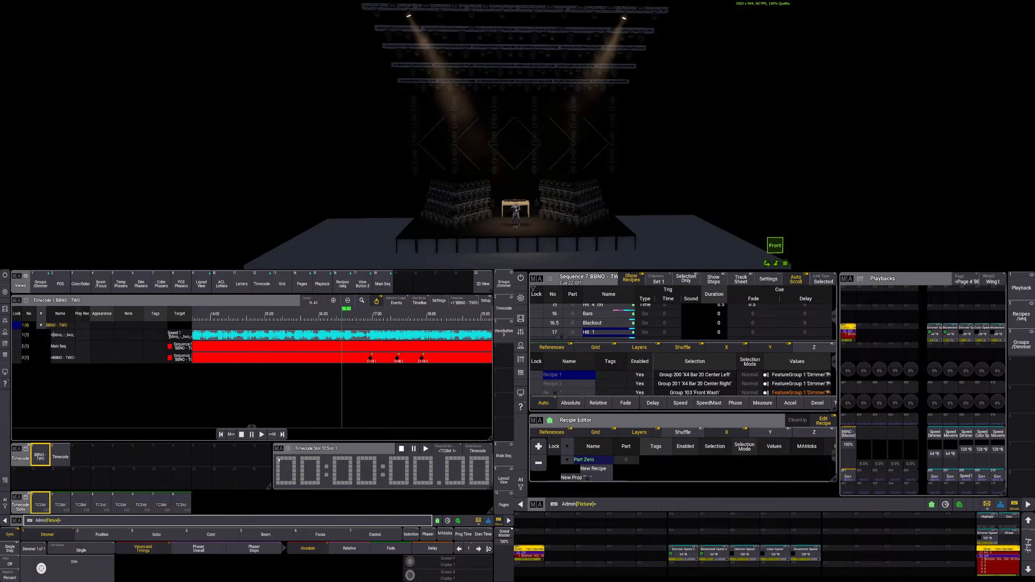
left_click(261, 434)
left_click(251, 434)
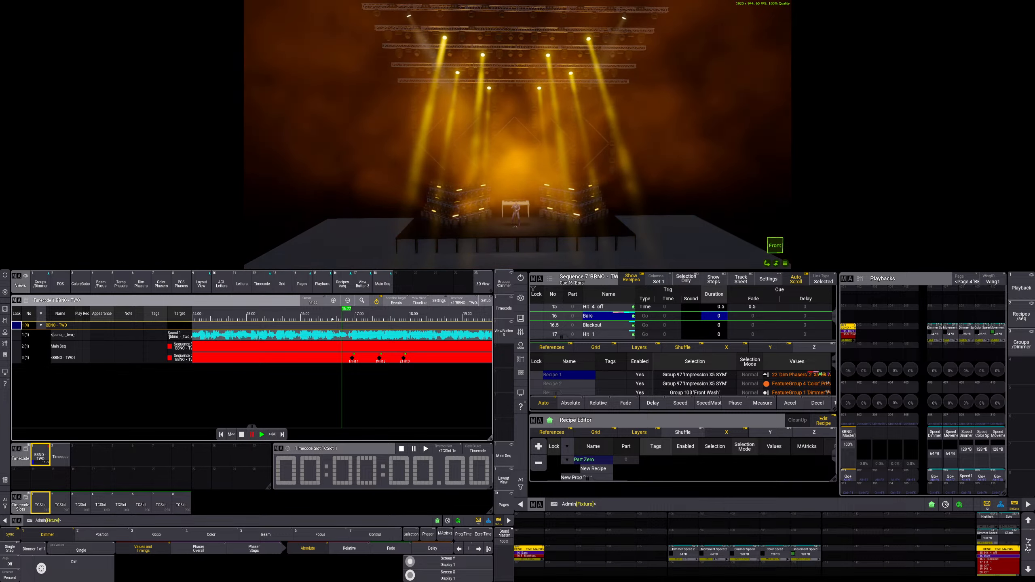
left_click(334, 317)
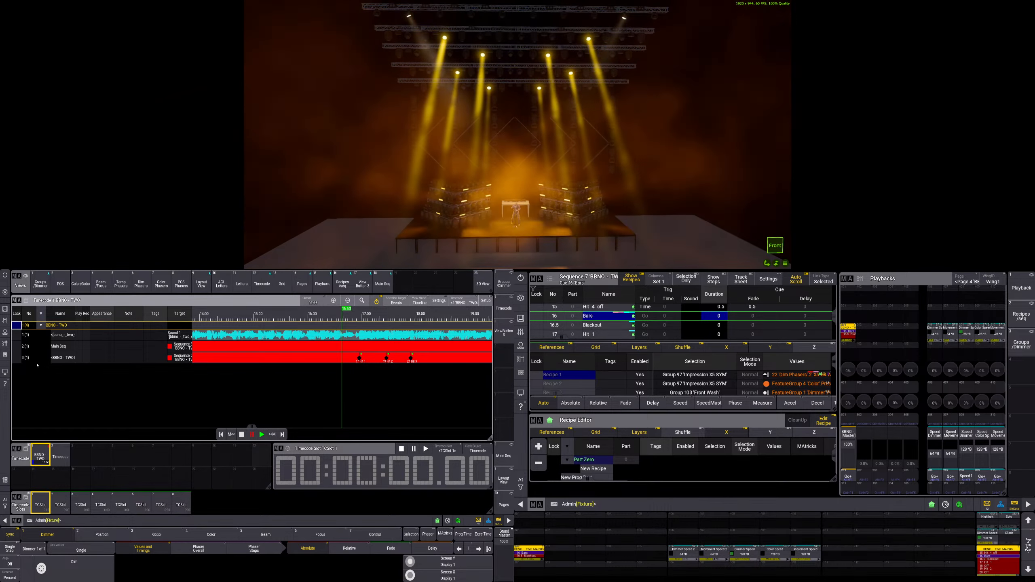
left_click(319, 360)
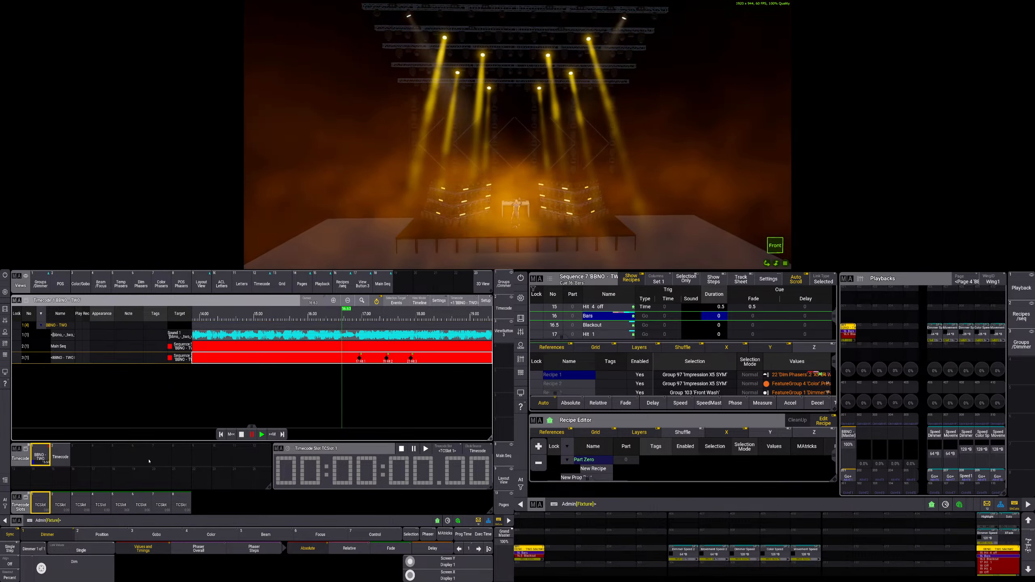
left_click(486, 301)
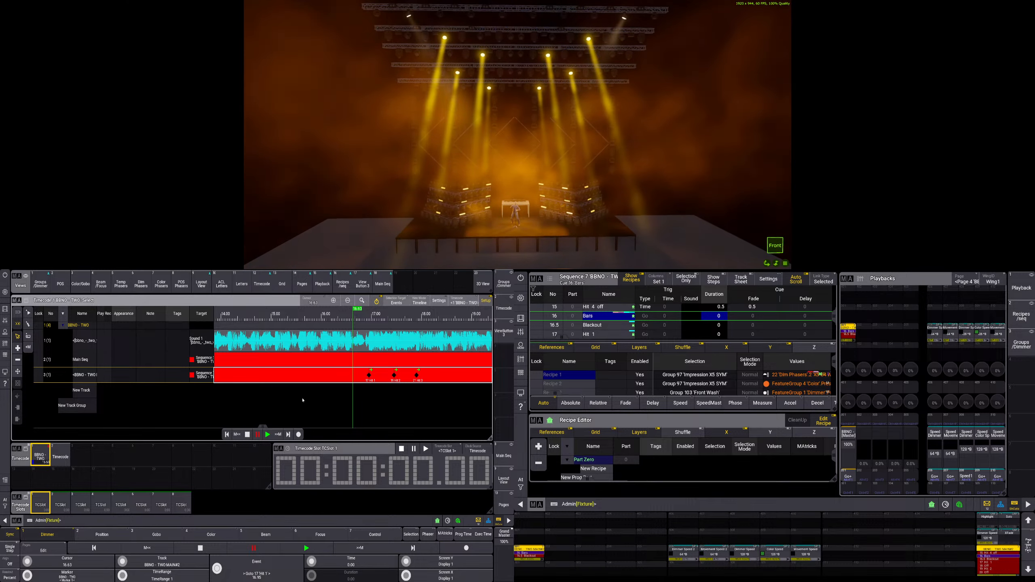
left_click(17, 348)
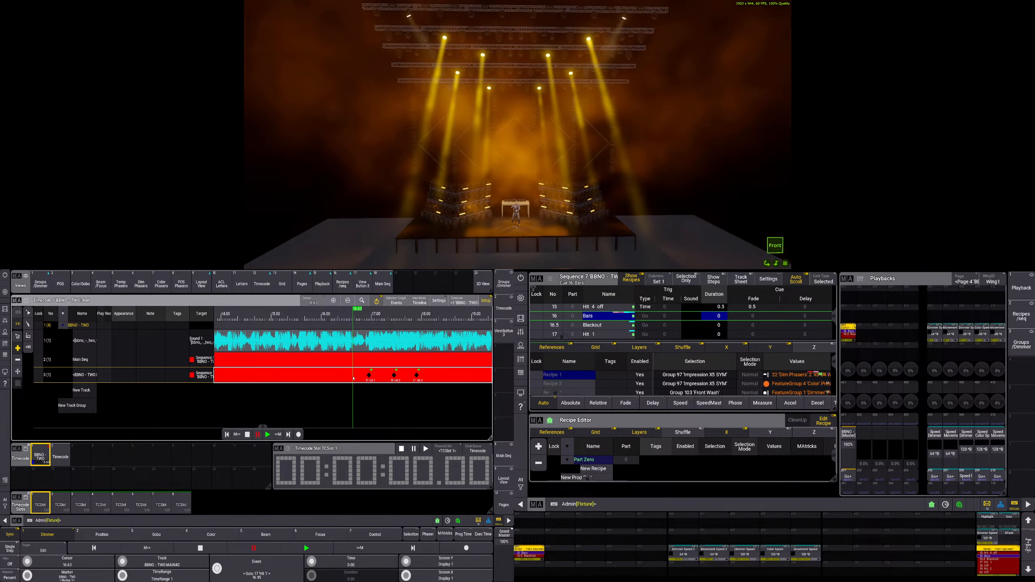
left_click(353, 378)
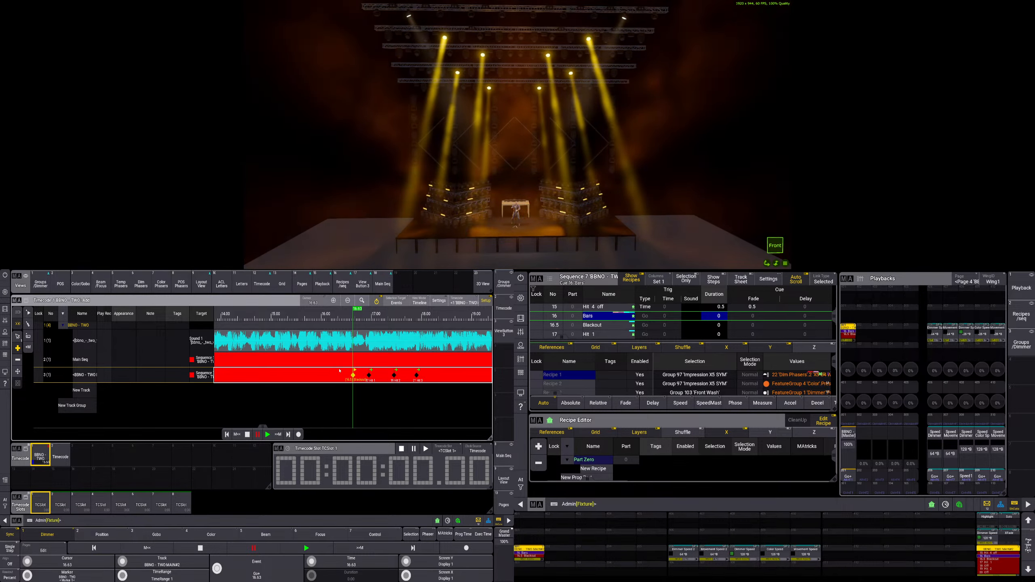
left_click(485, 301)
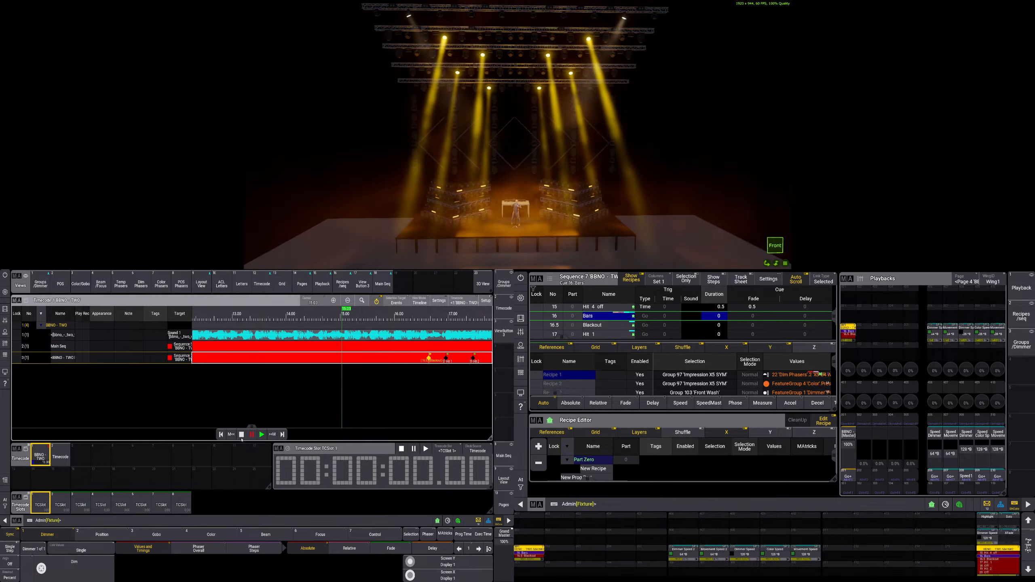
- Play the timecode from before the new blackout event through Hit 3 to check it, and reopen the timecode for editing
double_click(210, 321)
left_click(262, 435)
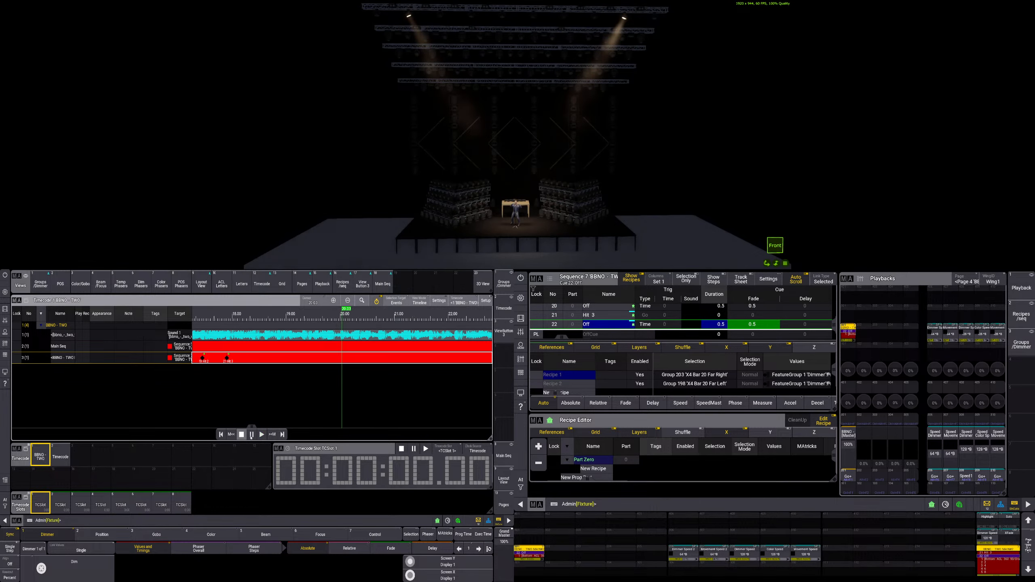
left_click(214, 321)
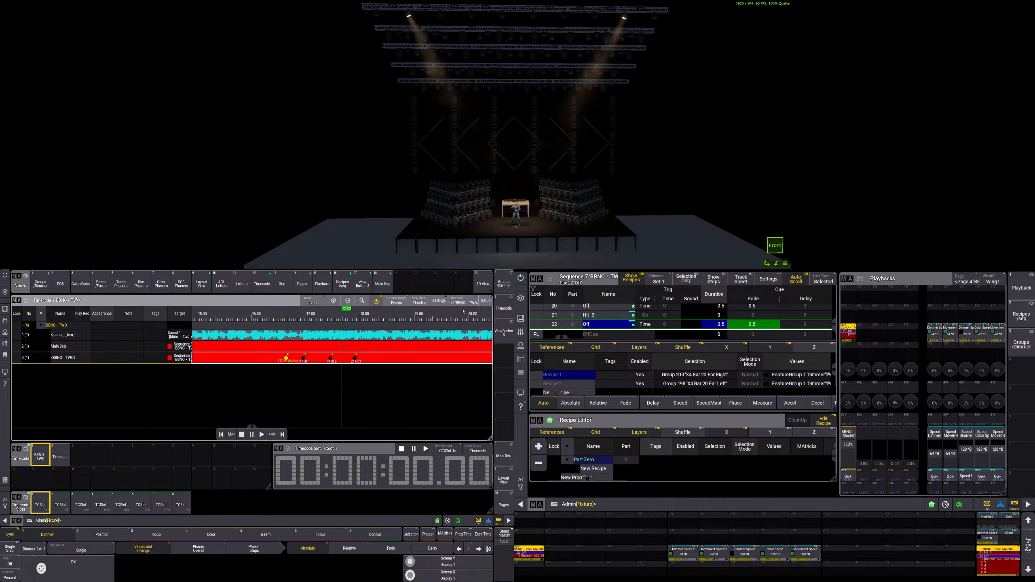
left_click(485, 301)
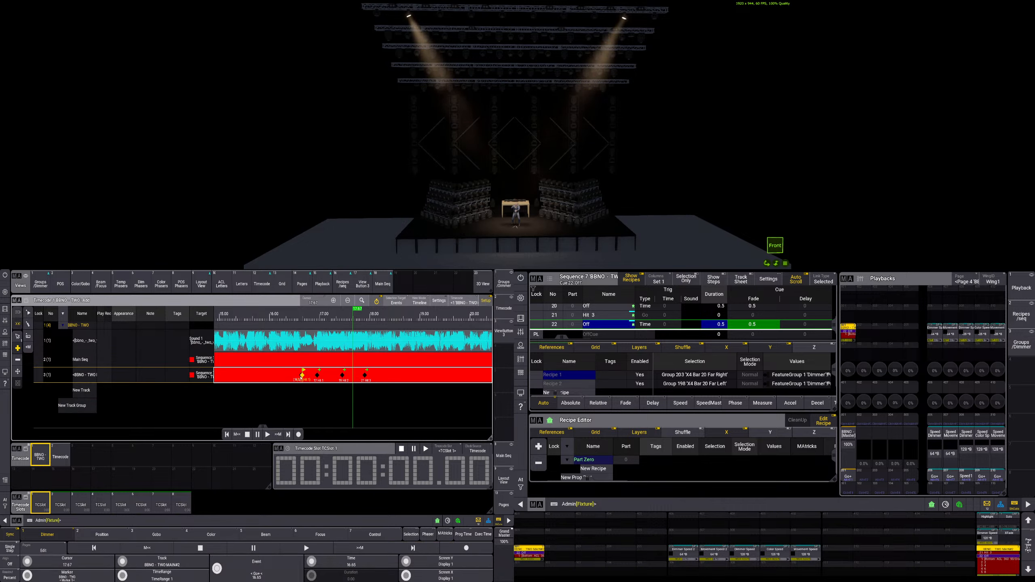
key("ctrl+z")
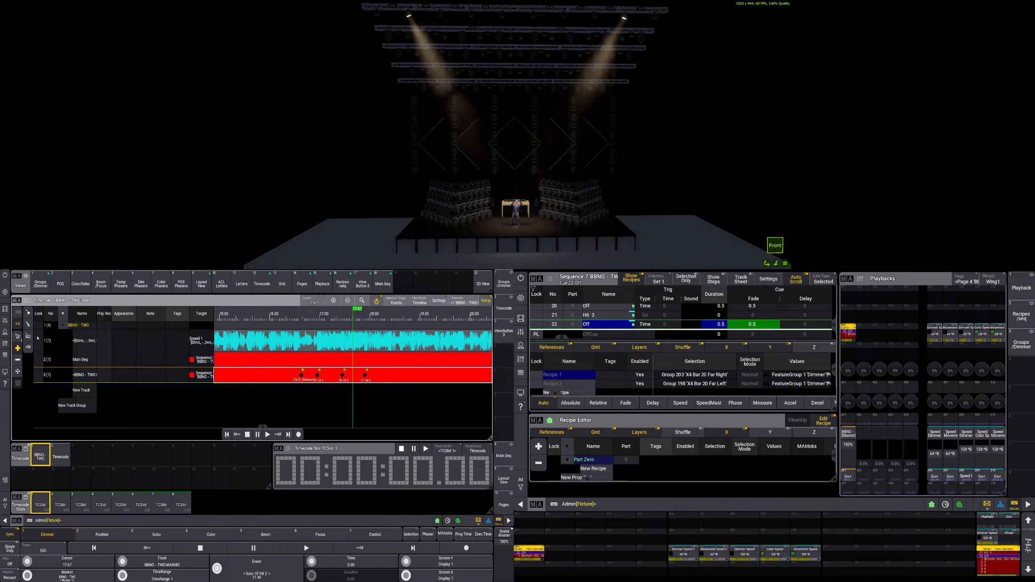
- Assign the new event at 16.63 seconds on the sequence track a Goto to cue 16.5 'Blackout'
left_click(17, 336)
left_click(301, 376)
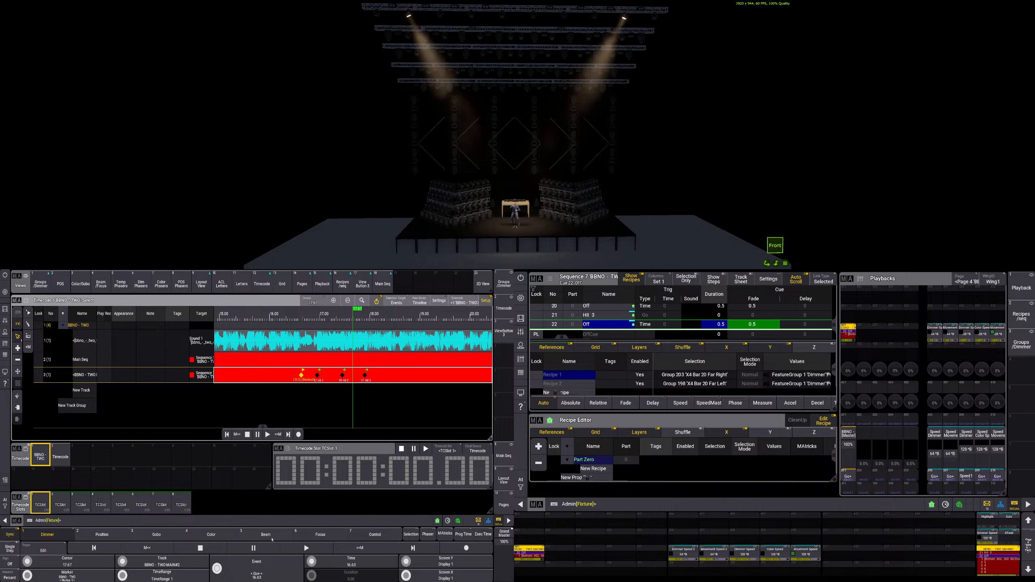
left_click(256, 567)
left_click(244, 467)
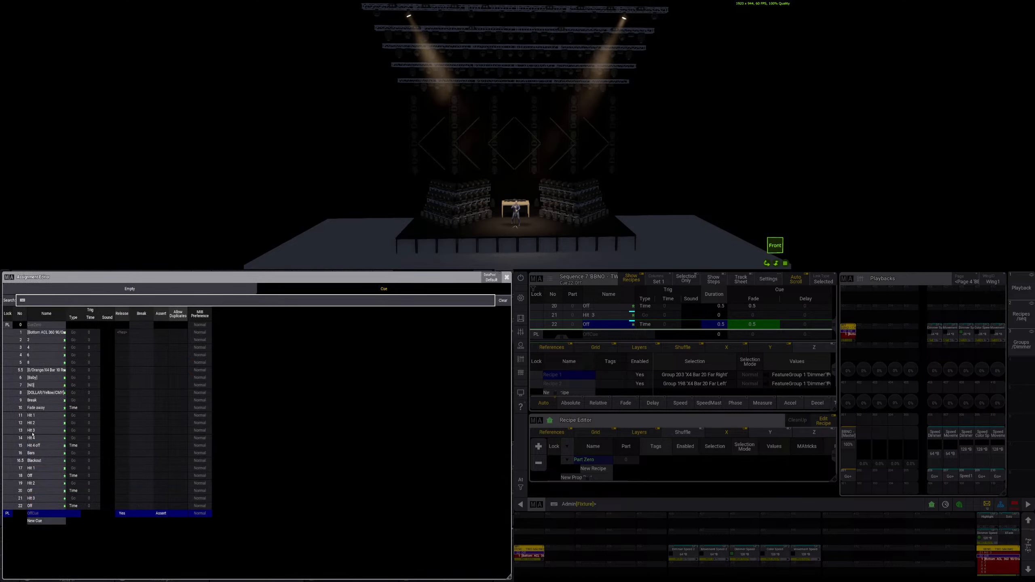
left_click(42, 462)
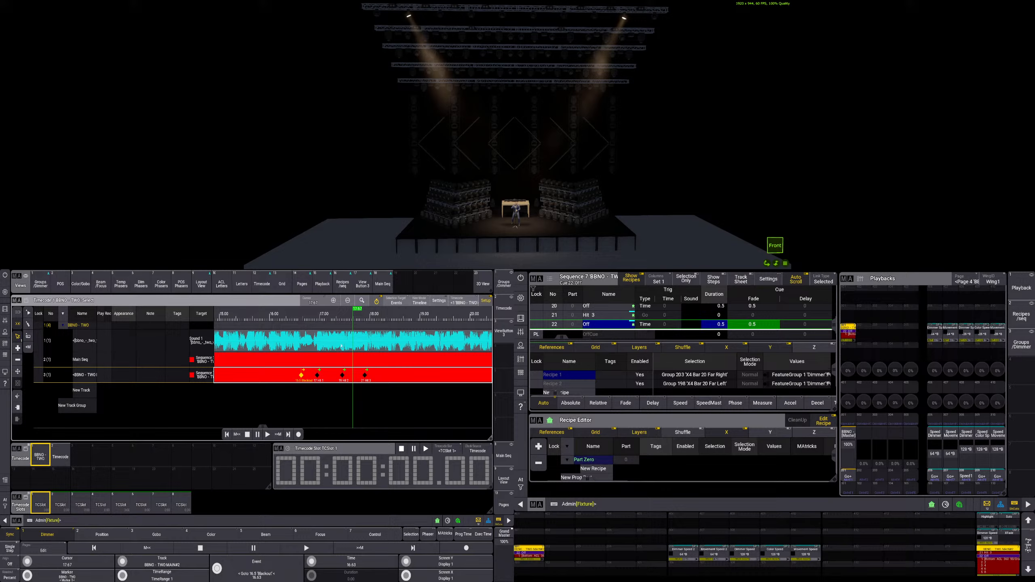
- Play the timecode from before the Blackout event past Hit 3 to check the blackout and the hits
left_click(270, 316)
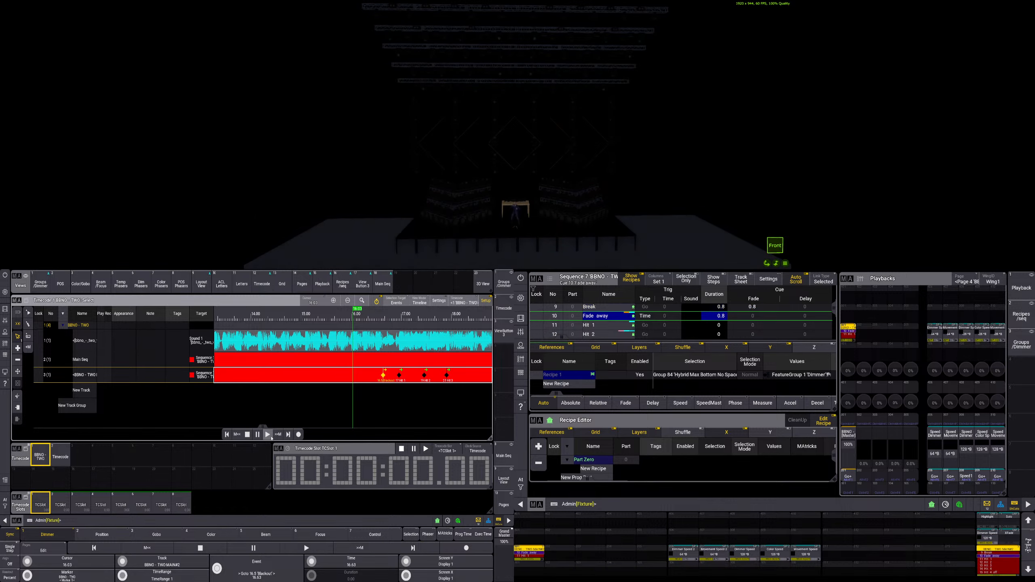
left_click(269, 436)
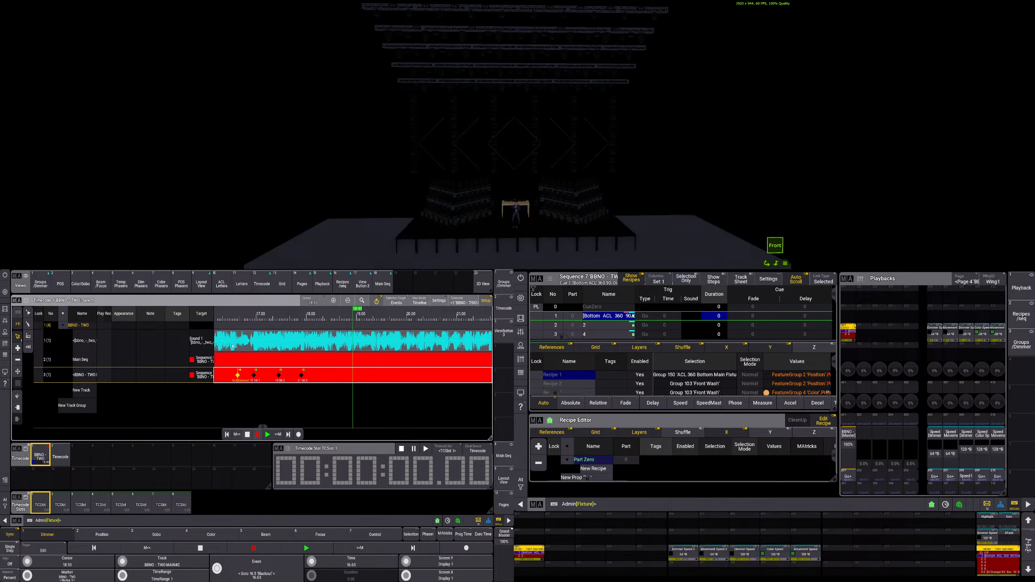
scroll(283, 399, "up", 8)
left_click(268, 435)
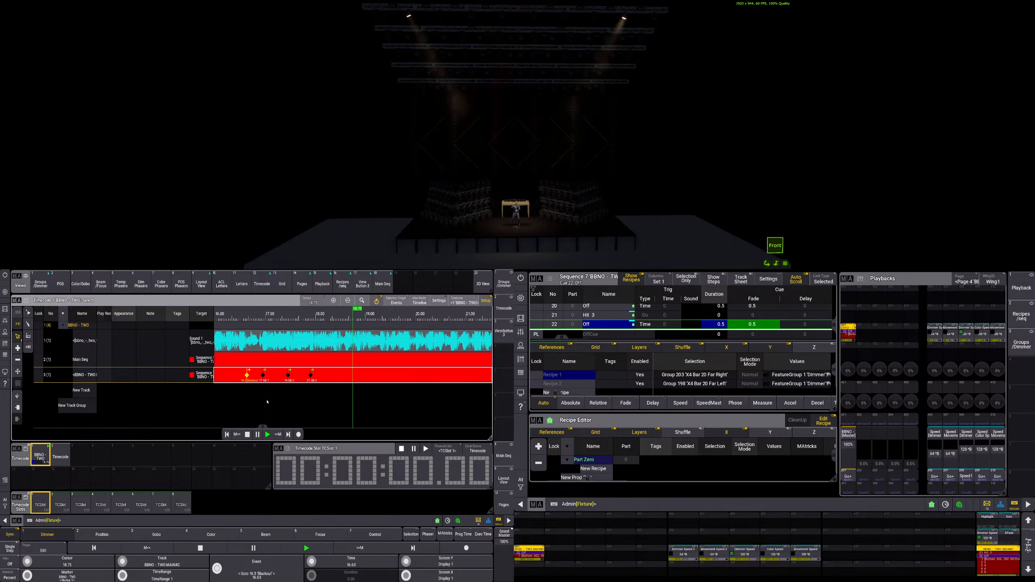
left_click(247, 435)
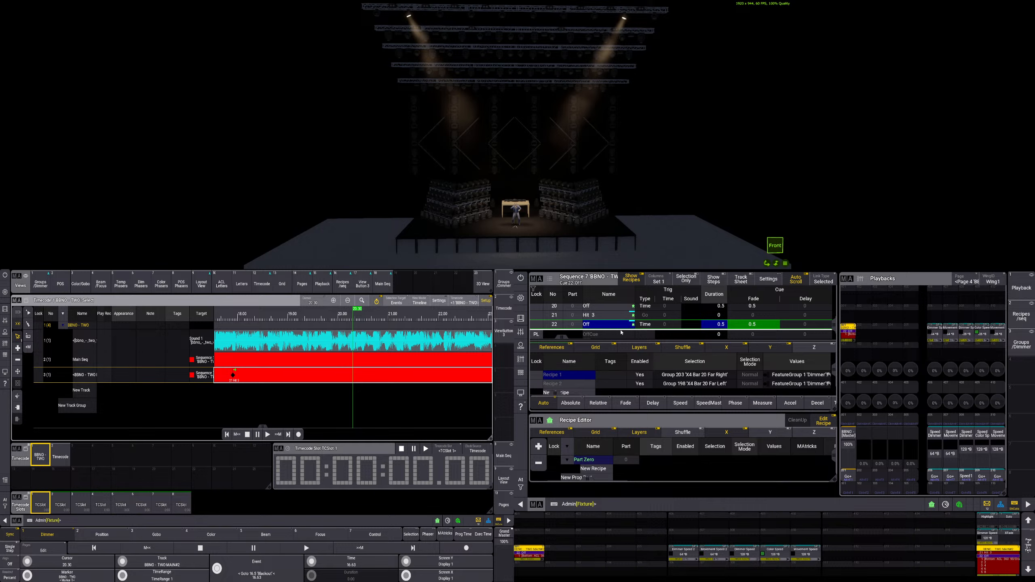
- Copy cue 16 'Bars' to cue 23 at the end of the sequence with the default copy options
left_click(834, 326)
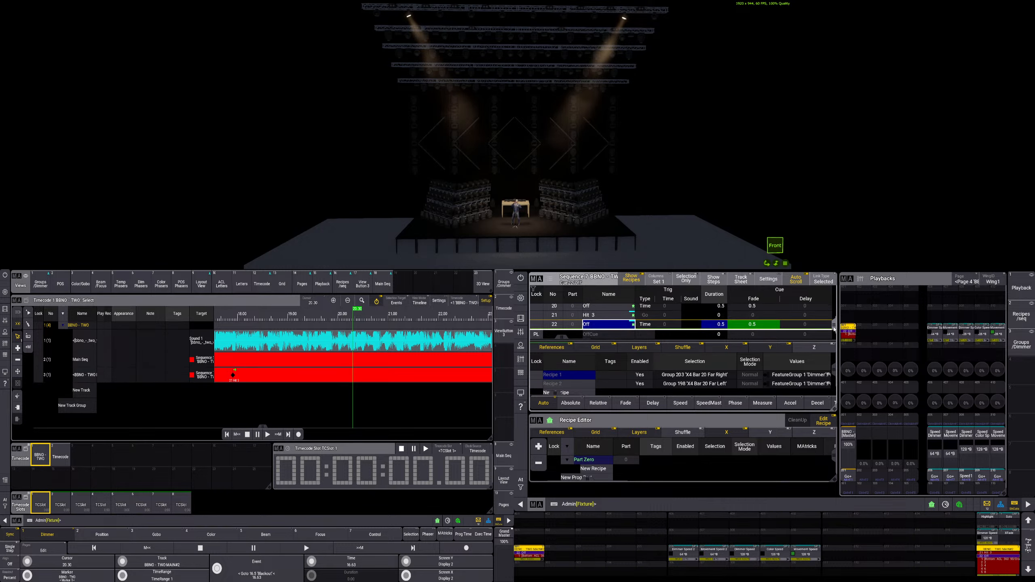
scroll(834, 322, "up", 3)
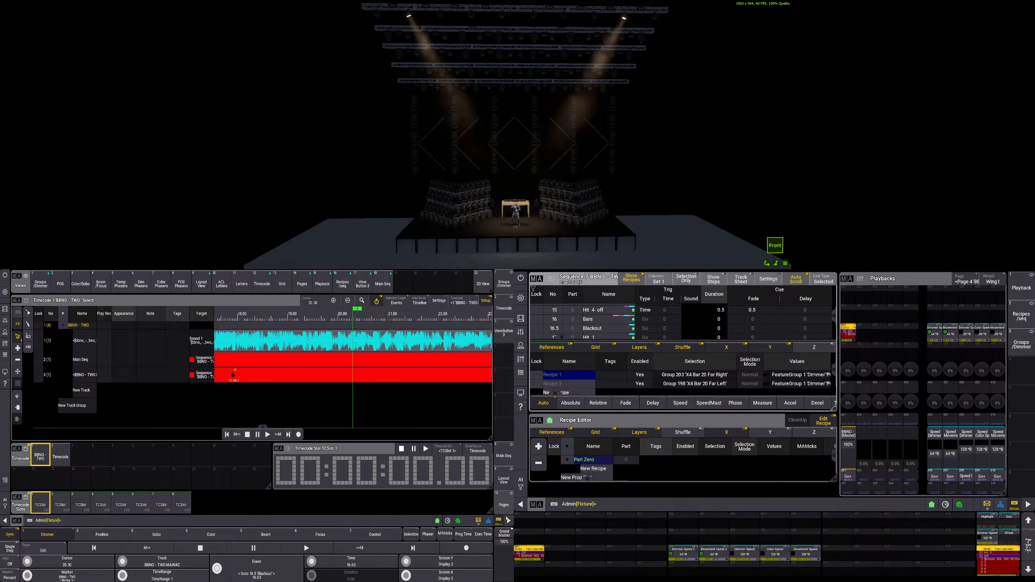
left_click(302, 520)
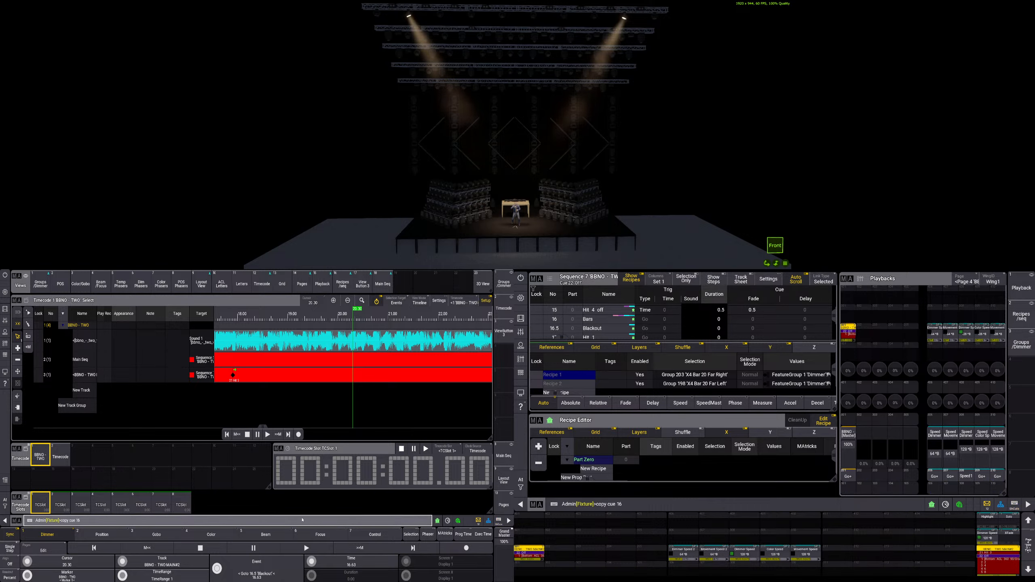
type("copy cue 16 at cue 23")
key("Return")
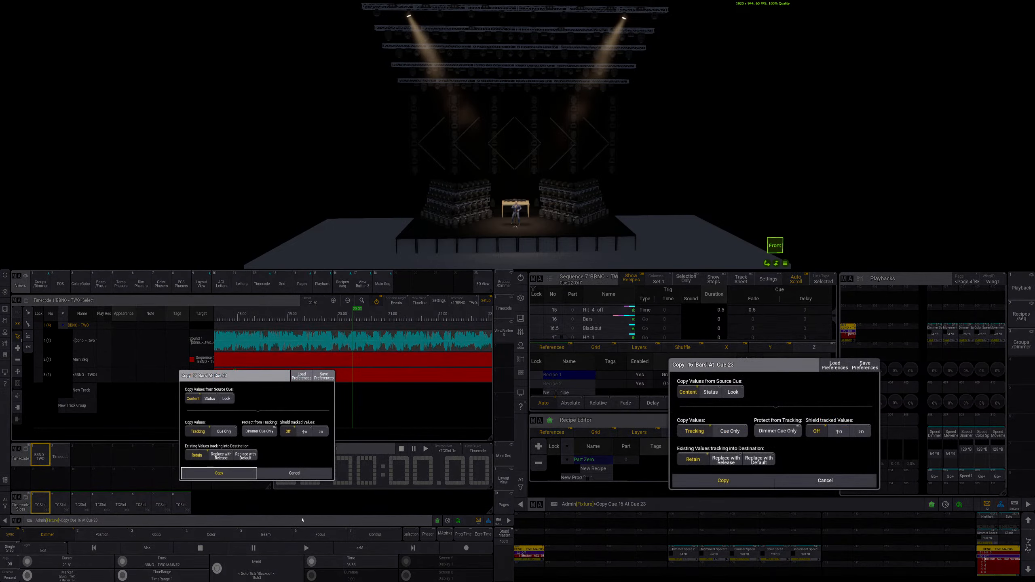
left_click(219, 474)
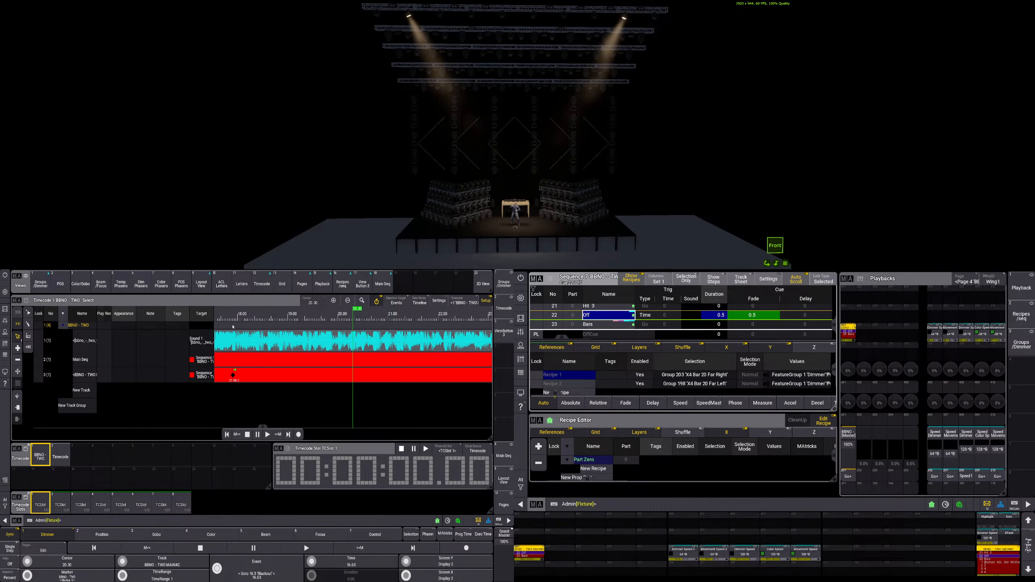
- Play the stretch around Hit 3 twice to find where the Bars look should return
left_click(267, 434)
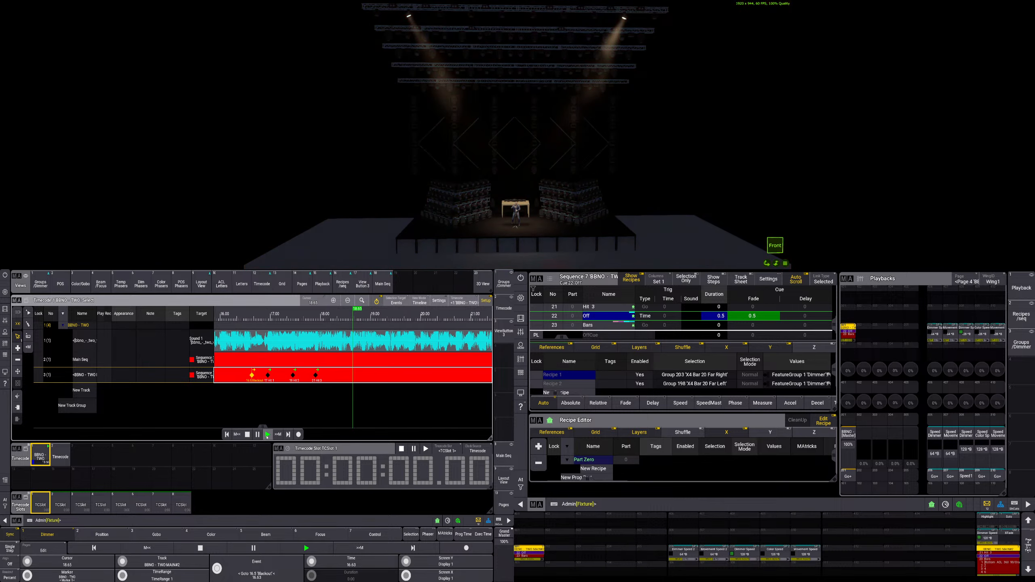
left_click(247, 435)
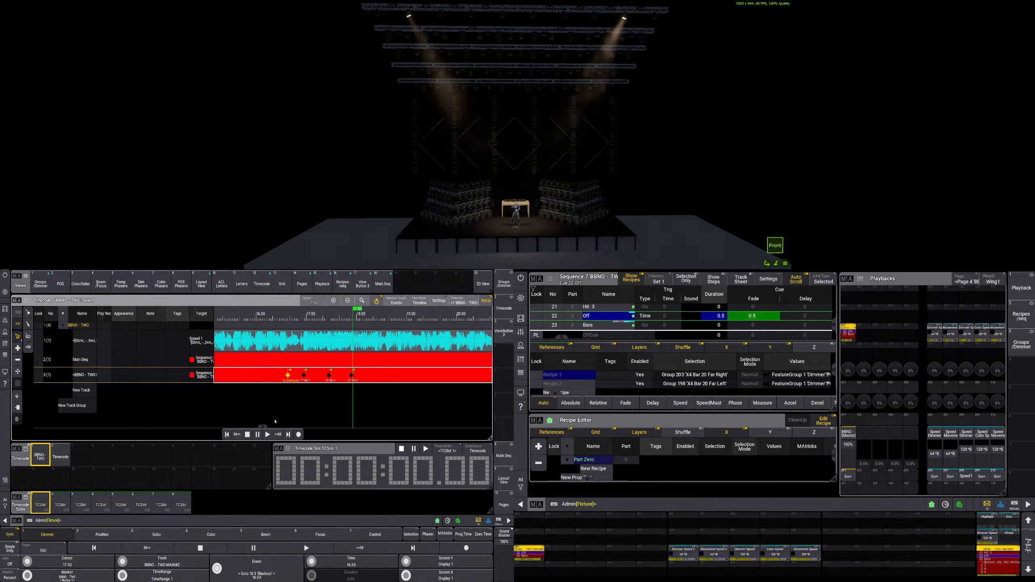
left_click(267, 435)
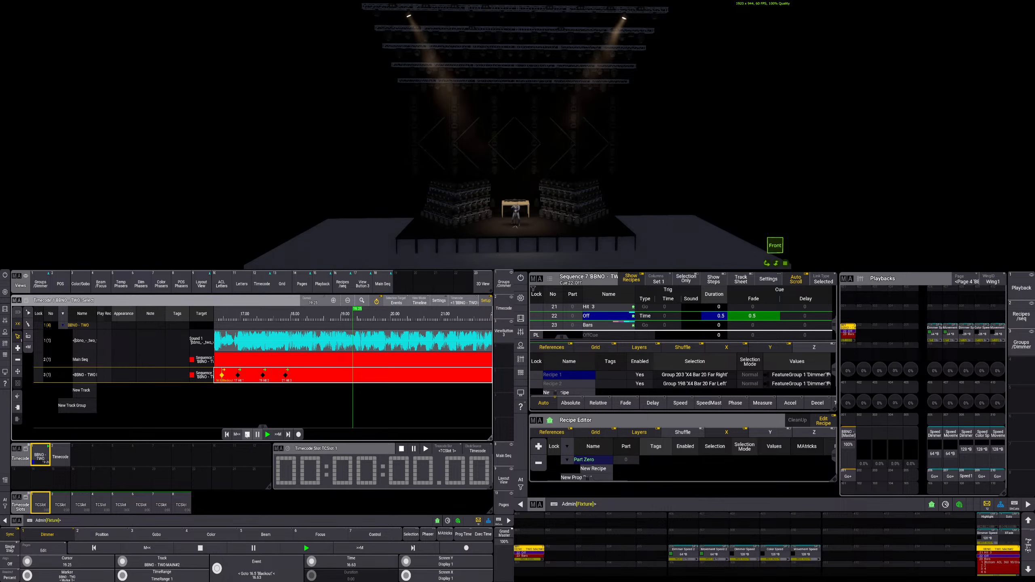
left_click(248, 435)
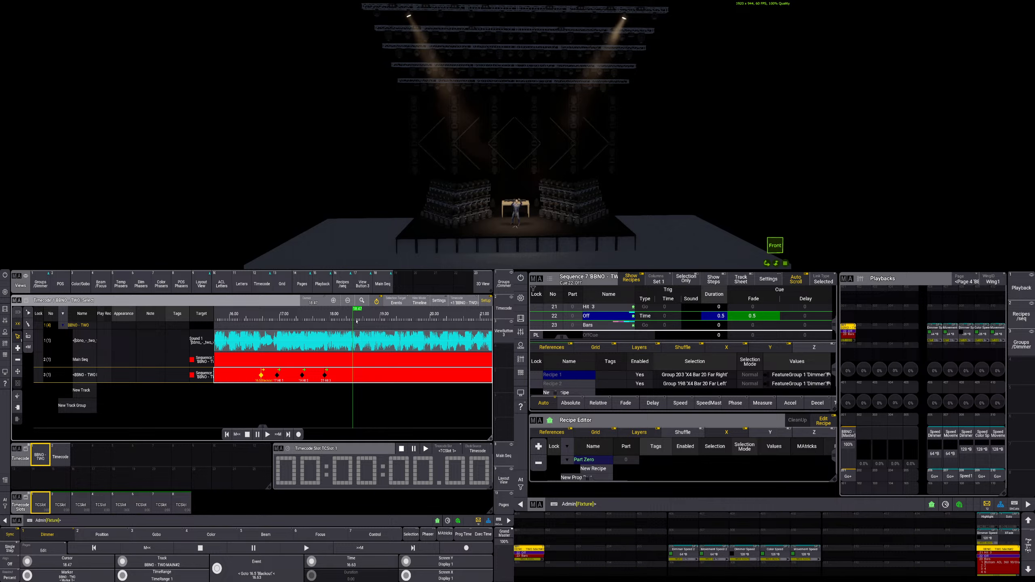
- Add an event to the BBNO - TWO sequence track at about 18.37 seconds, just after Hit 3
left_click(355, 385)
scroll(347, 381, "up", 2)
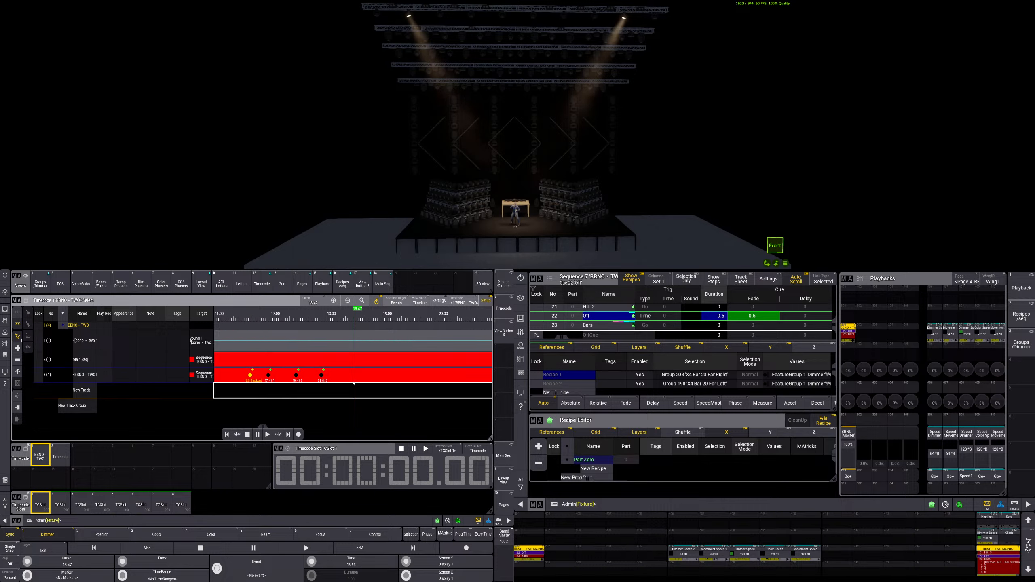
left_click(349, 378)
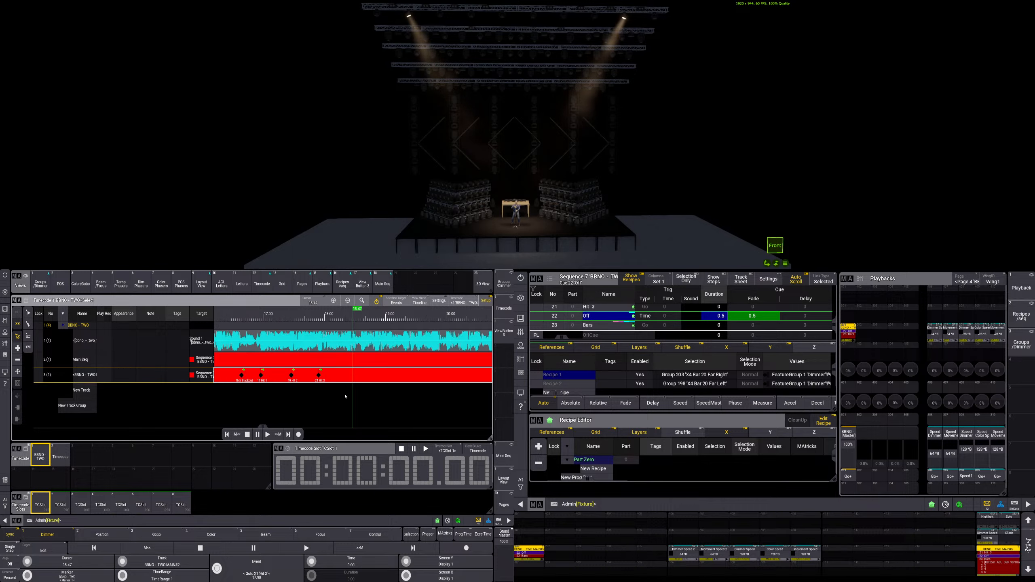
scroll(27, 564, "down", 5)
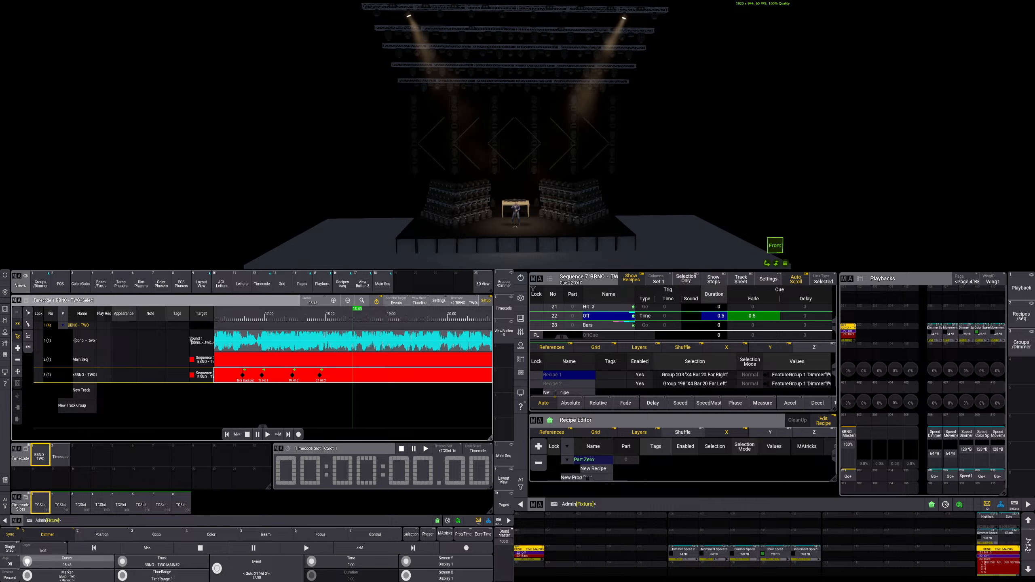
scroll(28, 564, "down", 4)
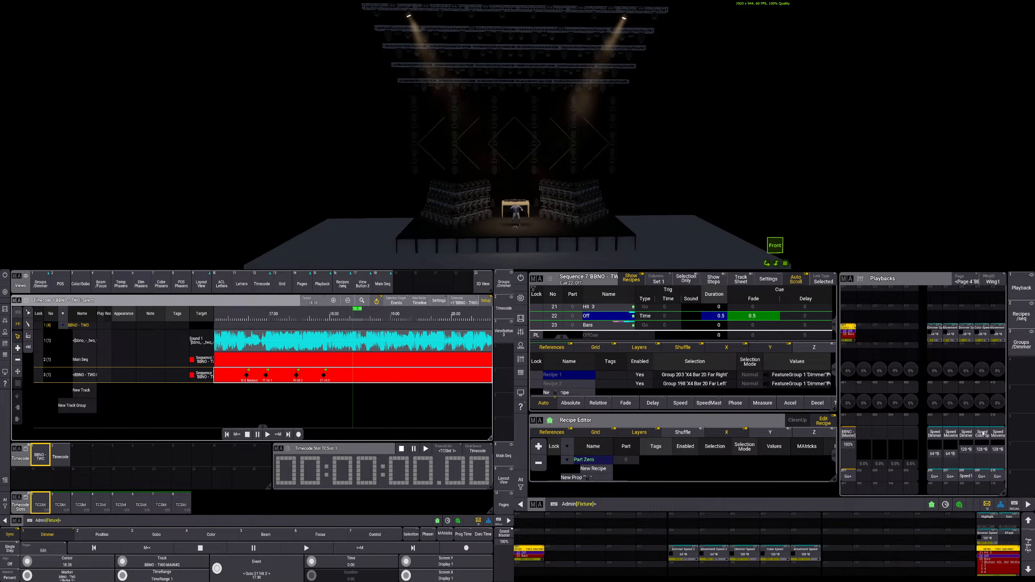
left_click(18, 348)
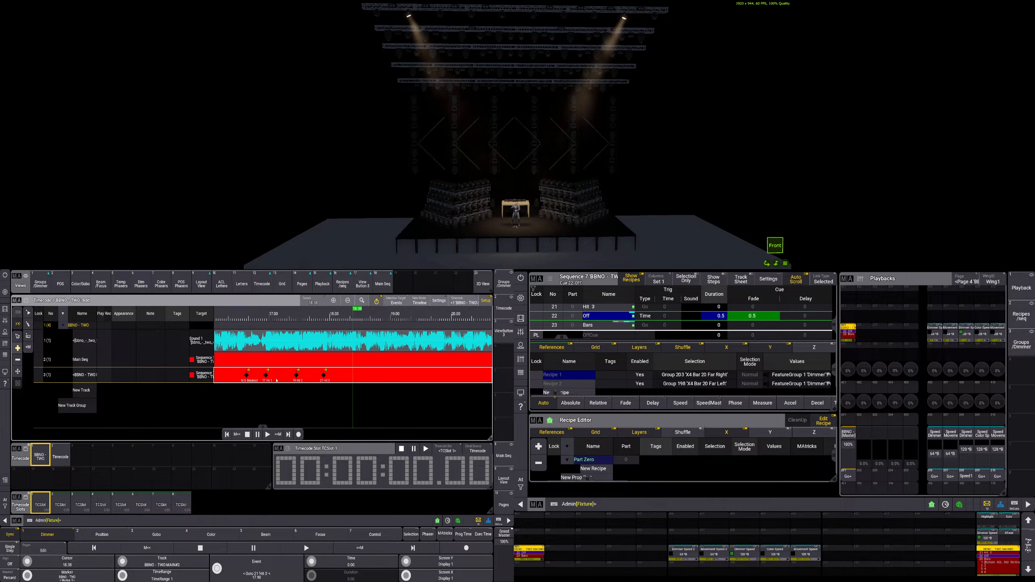
left_click(353, 376)
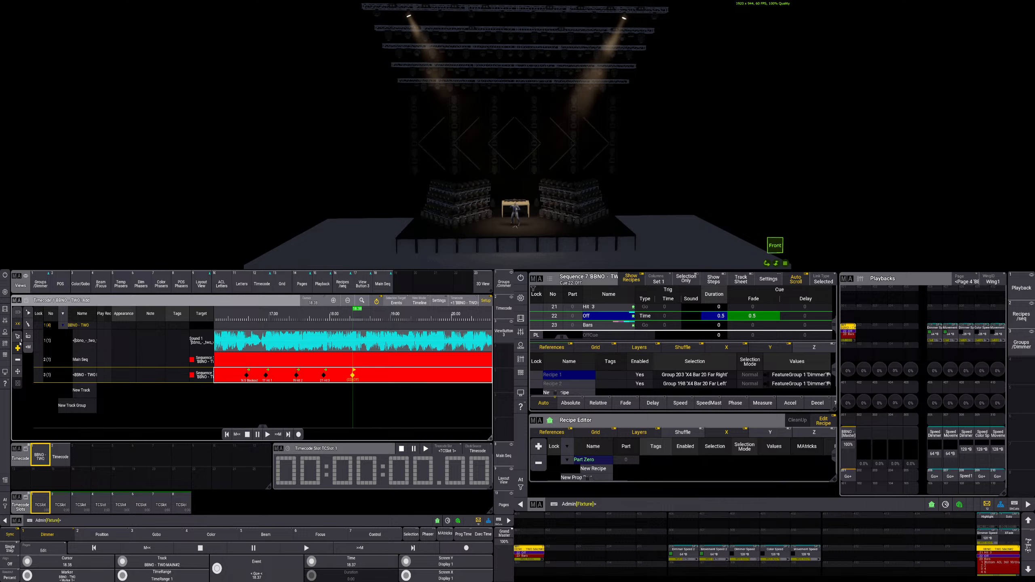
- Assign the event at 18.37 seconds a Goto to cue 23 'Bars'
left_click(18, 337)
left_click(256, 567)
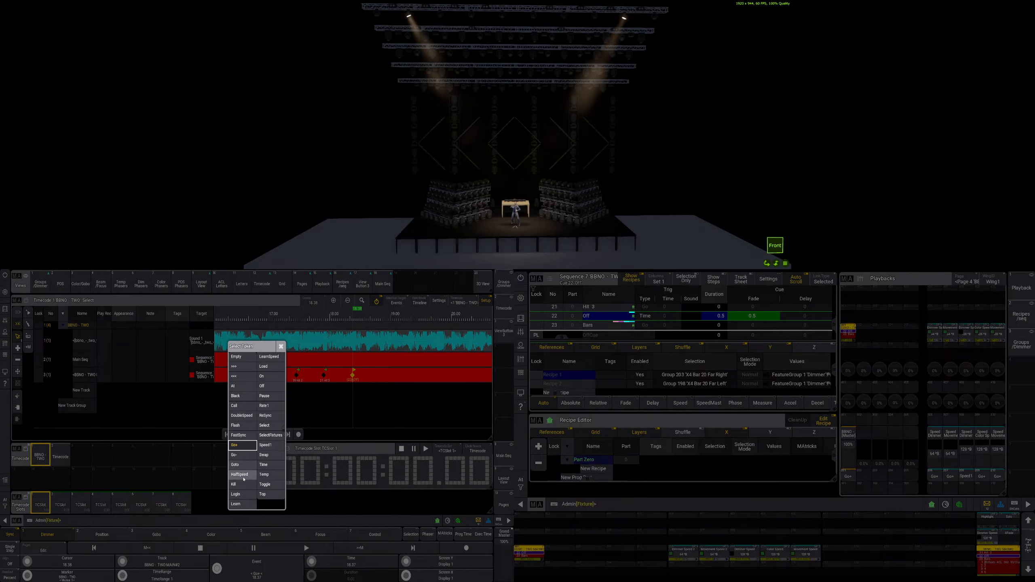
left_click(241, 464)
left_click(34, 514)
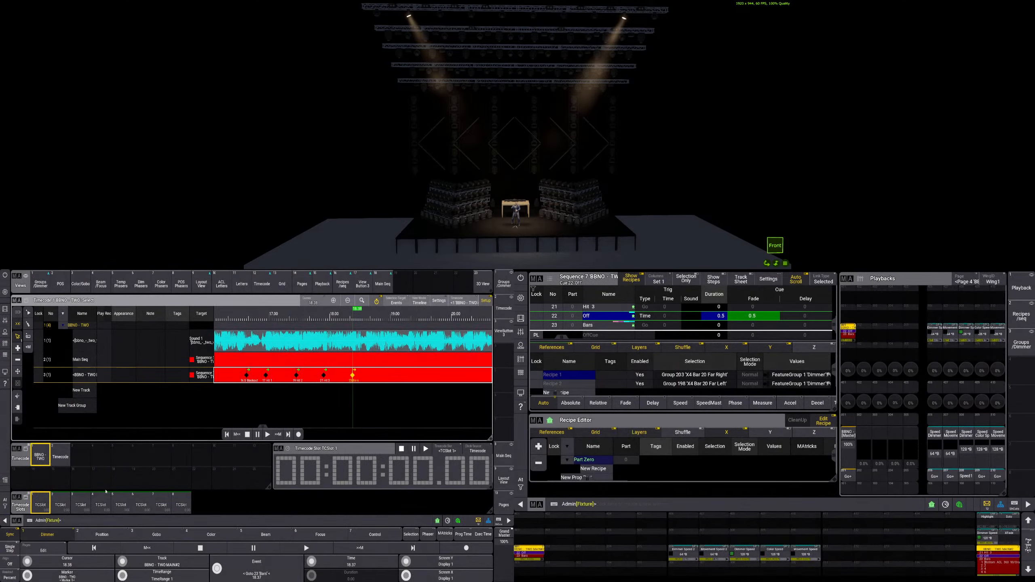
- Play the timecode from about 17 seconds through the new Bars event to check the transition
left_click(277, 322)
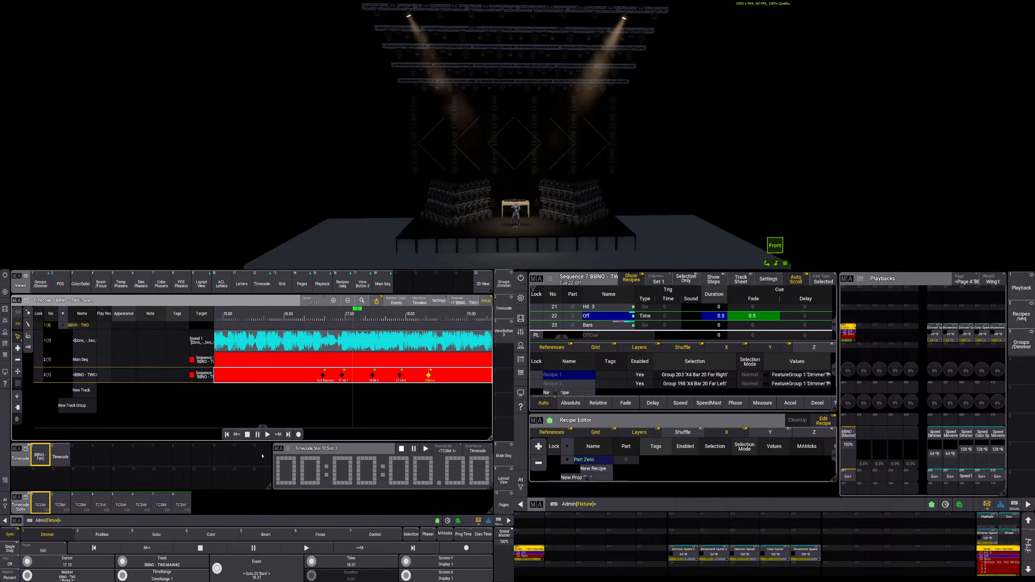
left_click(268, 435)
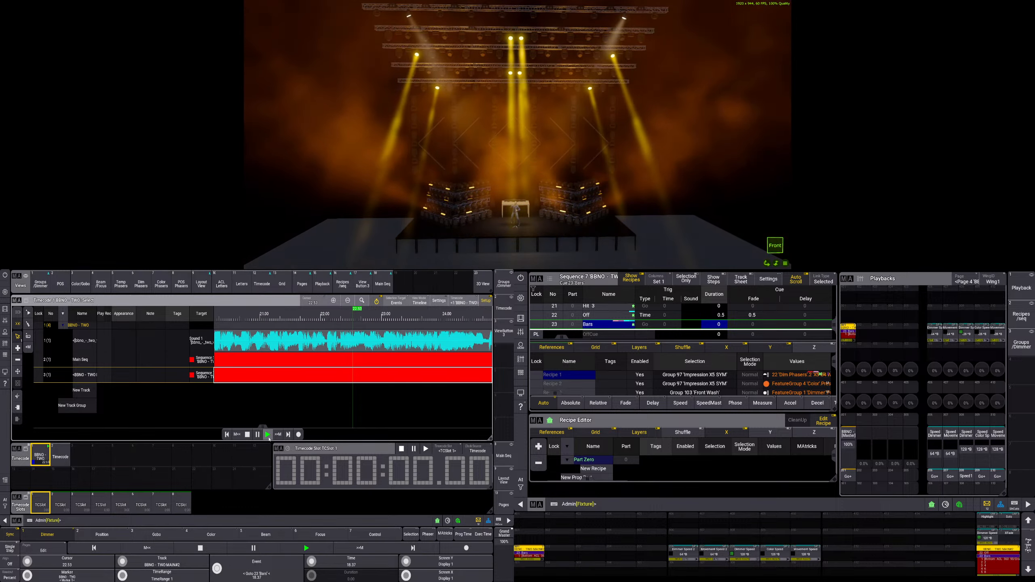
left_click(247, 434)
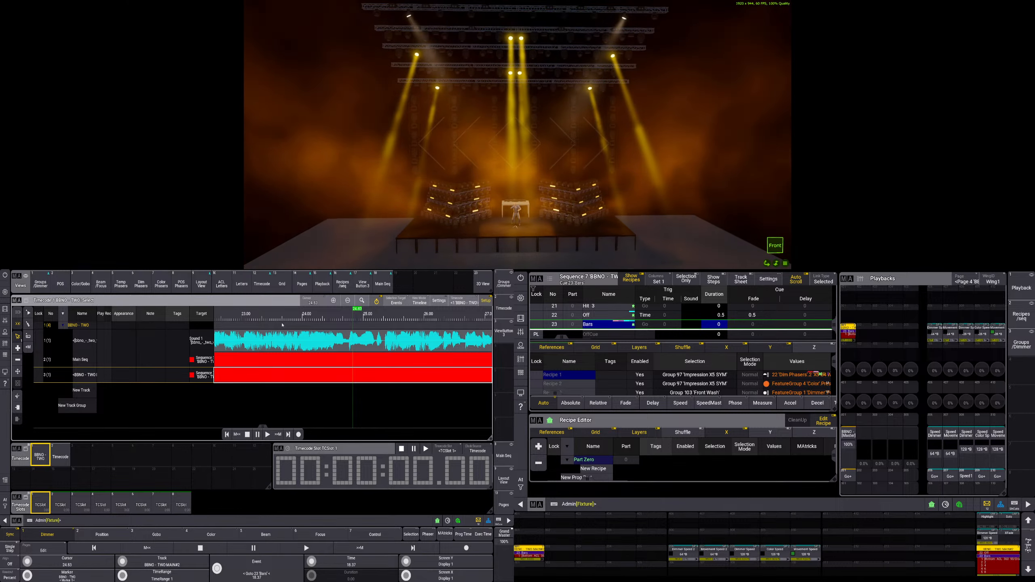
- Replay the song after the Bars event up to about 40 seconds to examine the Bars look against the music
left_click(282, 326)
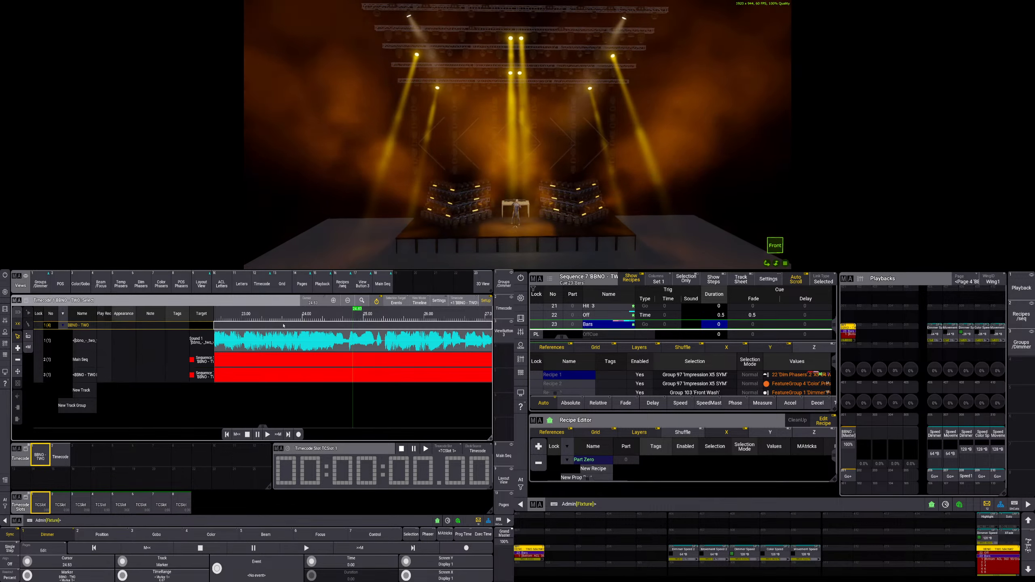
left_click(267, 435)
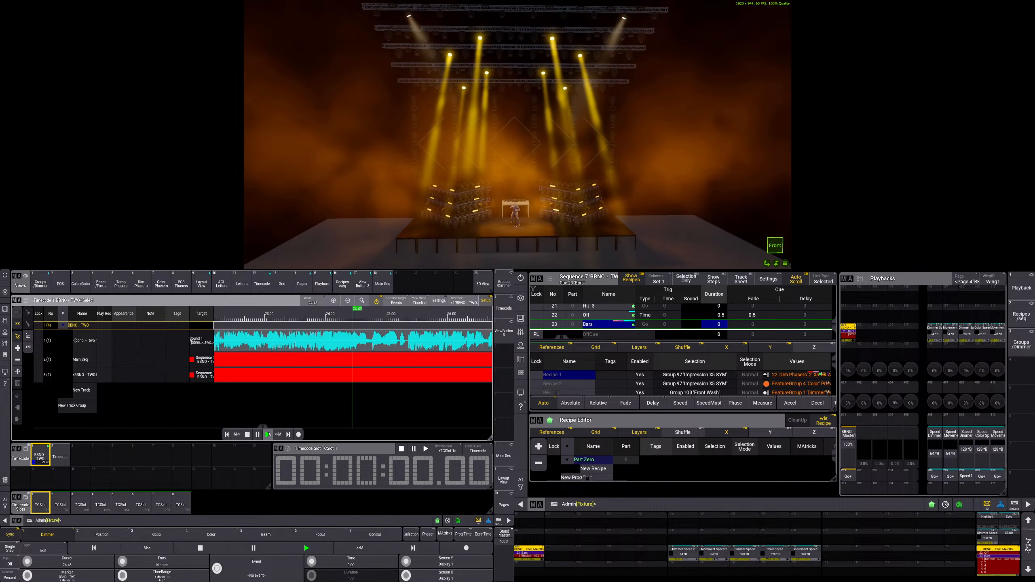
left_click(248, 435)
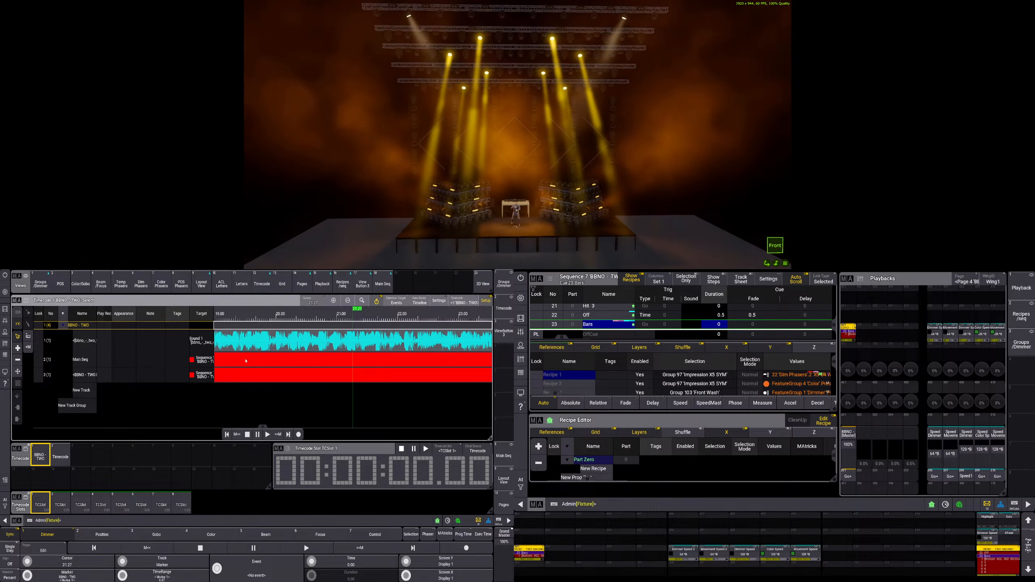
left_click(267, 435)
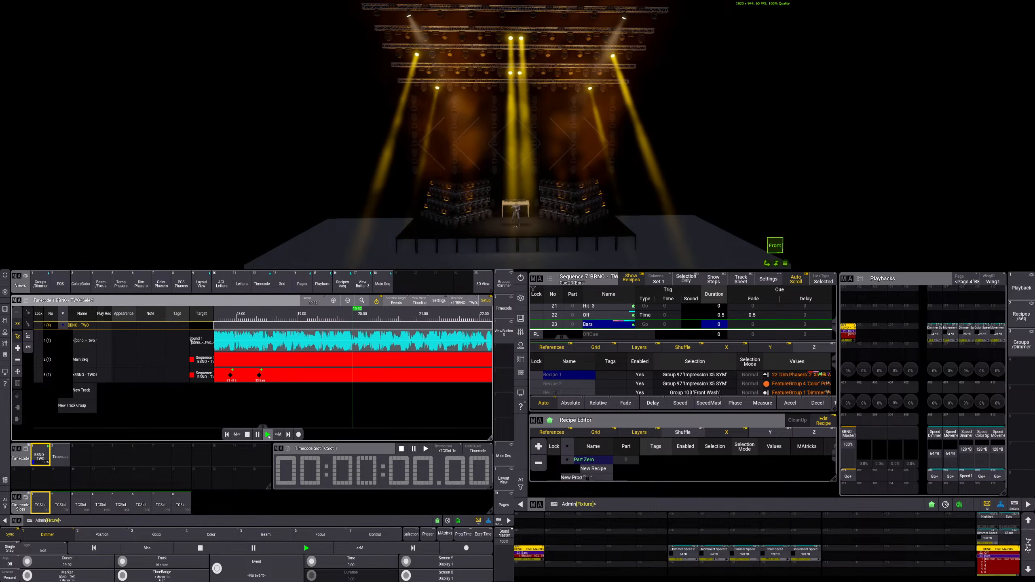
left_click(248, 435)
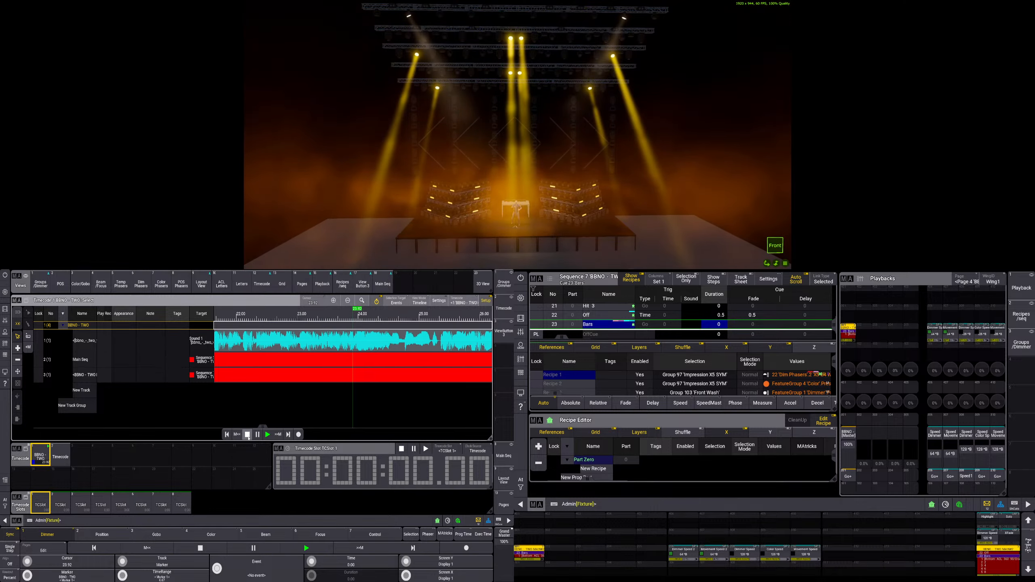
left_click(248, 437)
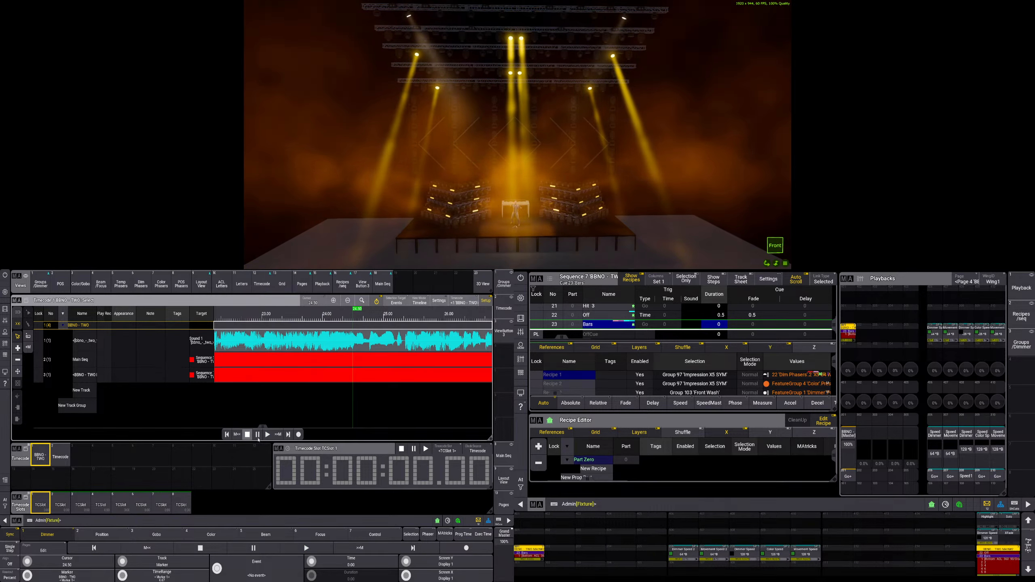
left_click(267, 435)
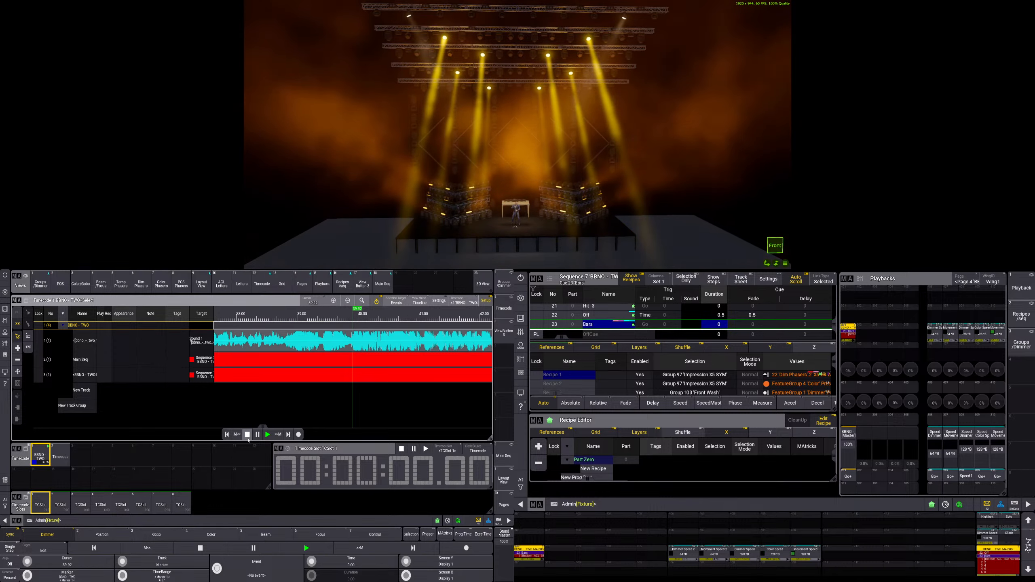
left_click(248, 436)
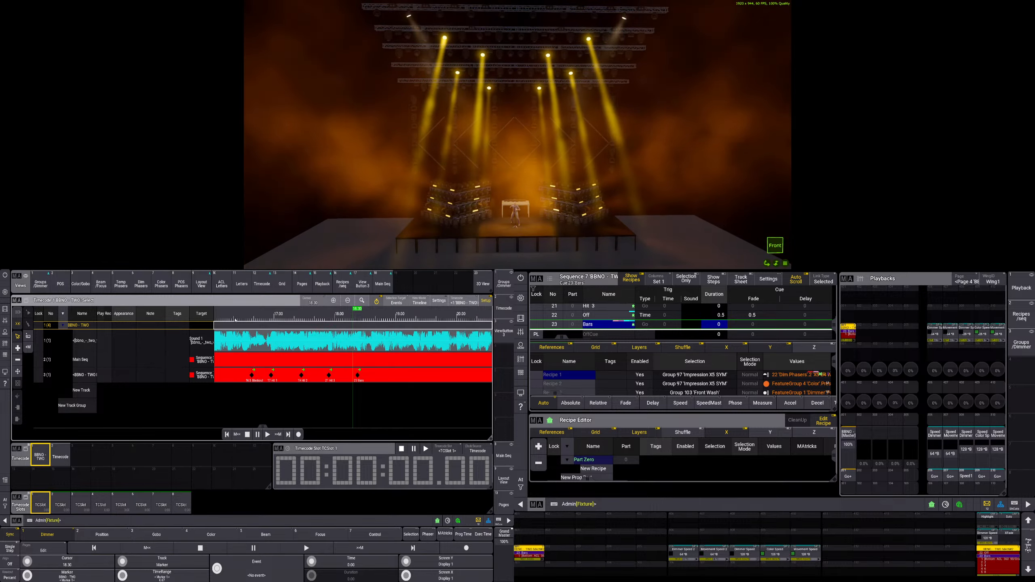
- Play the timecode on to about 24 seconds to review the Bars look against the song
left_click(267, 434)
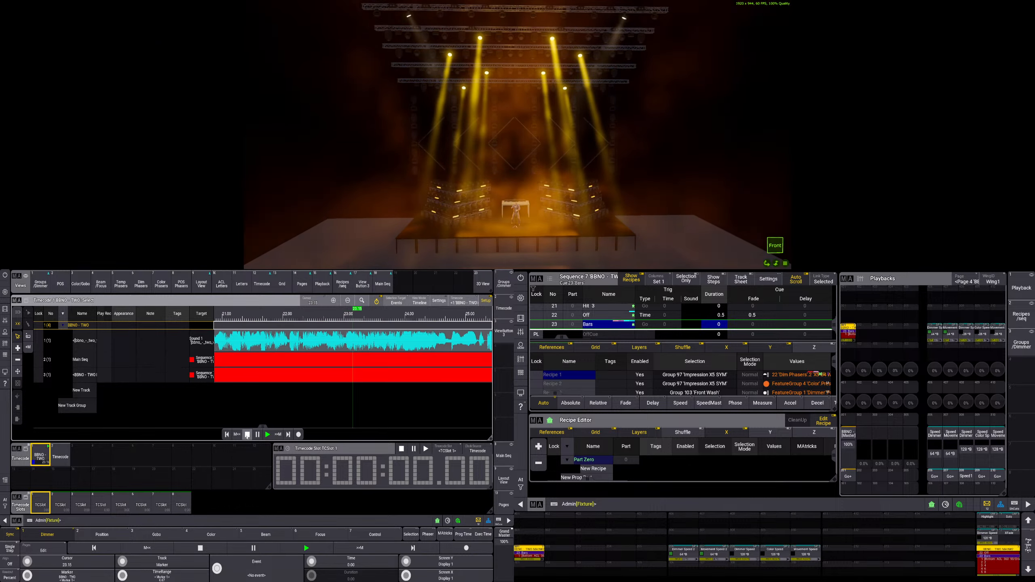
left_click(248, 434)
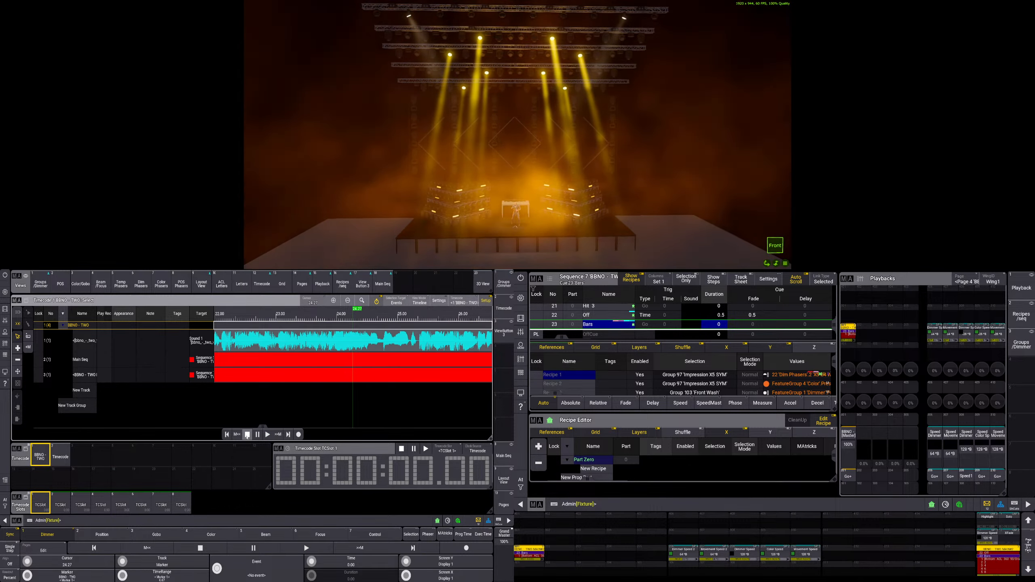
- With recipe editing off, try the Tilt 75 and Tilt 90 position presets on the JDC1 Main Fixture SYM group
left_click(41, 283)
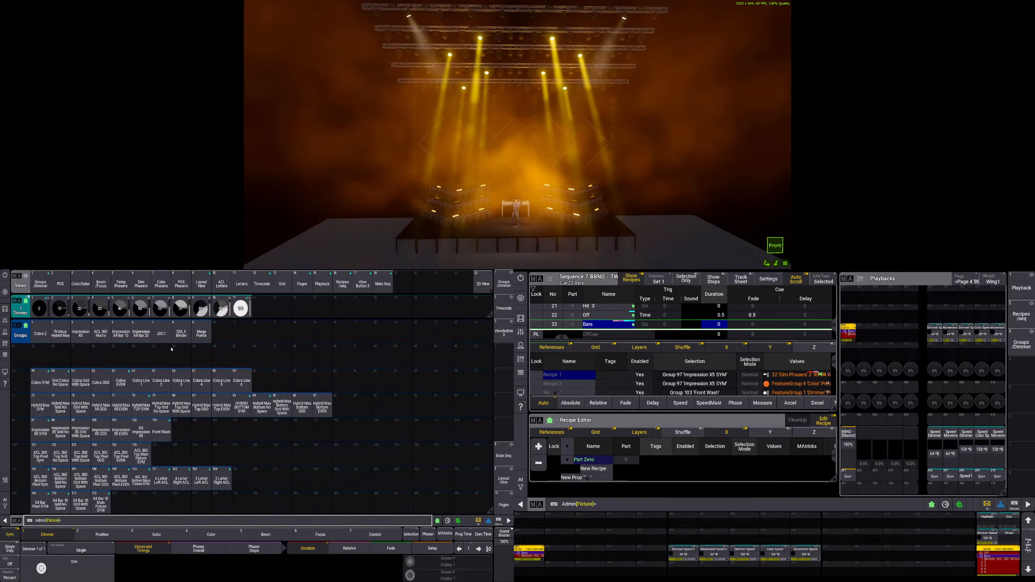
left_click(823, 421)
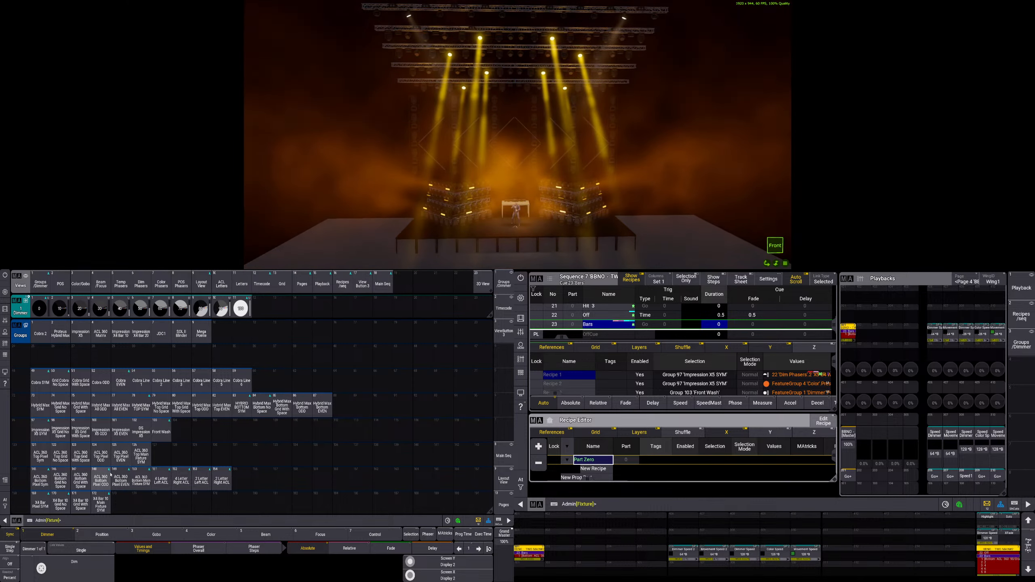
scroll(64, 481, "down", 2)
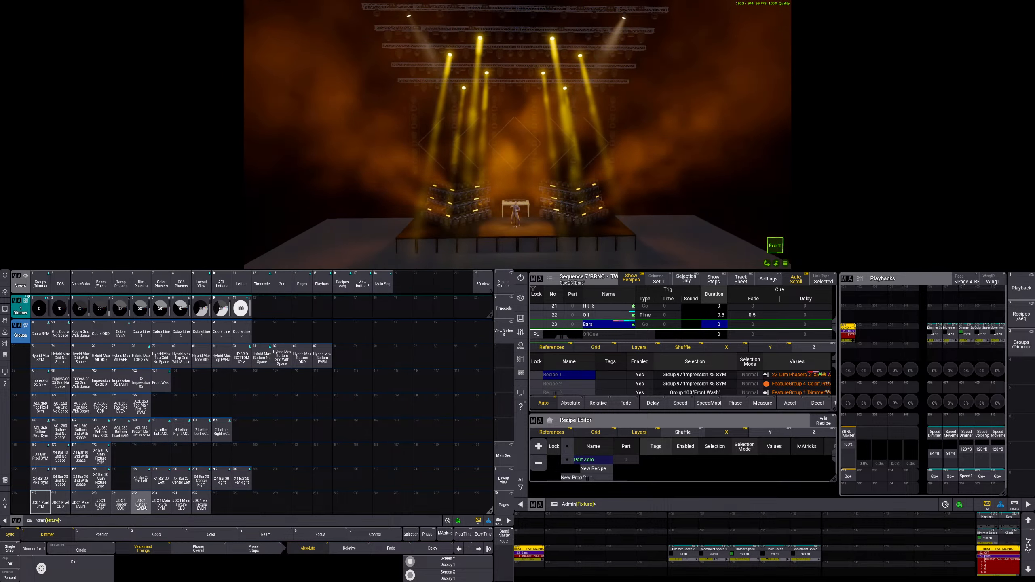
left_click(162, 509)
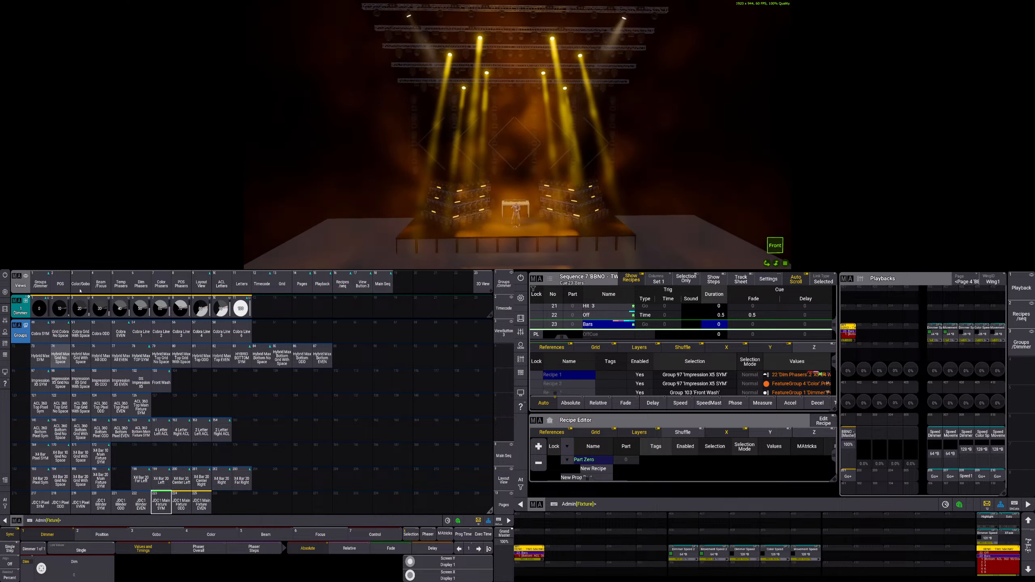
left_click(60, 283)
left_click(81, 384)
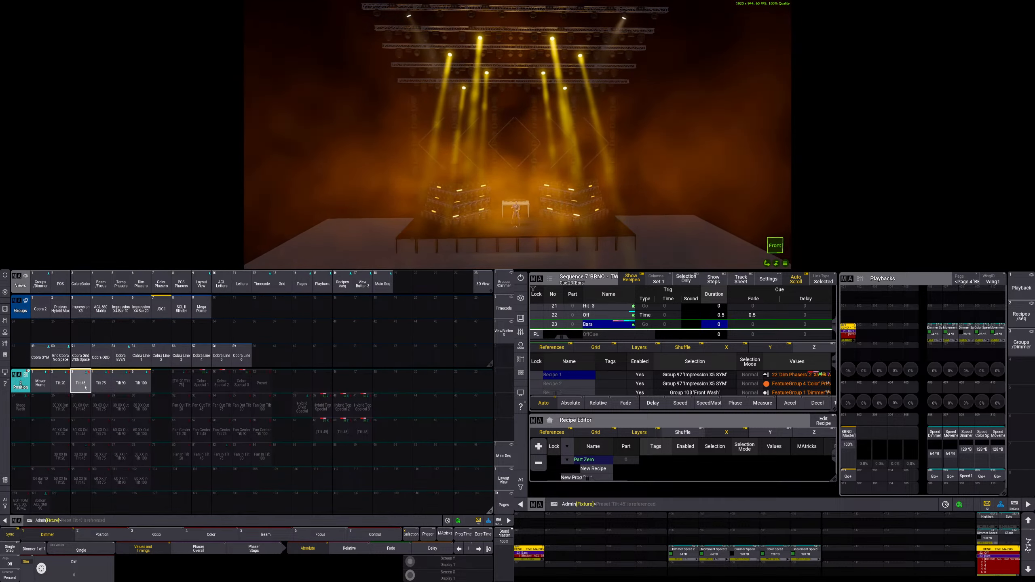
left_click(97, 385)
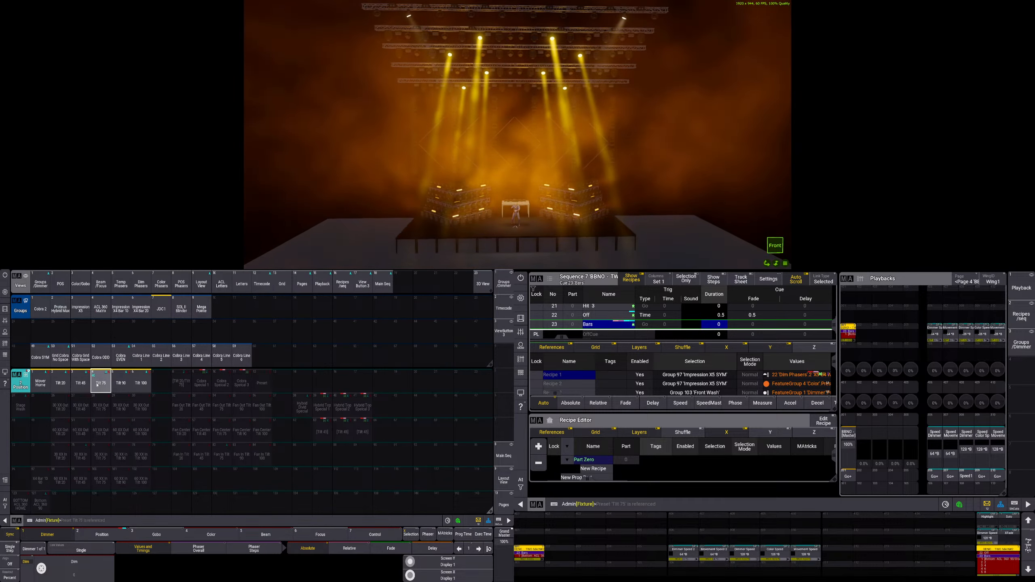
left_click(121, 383)
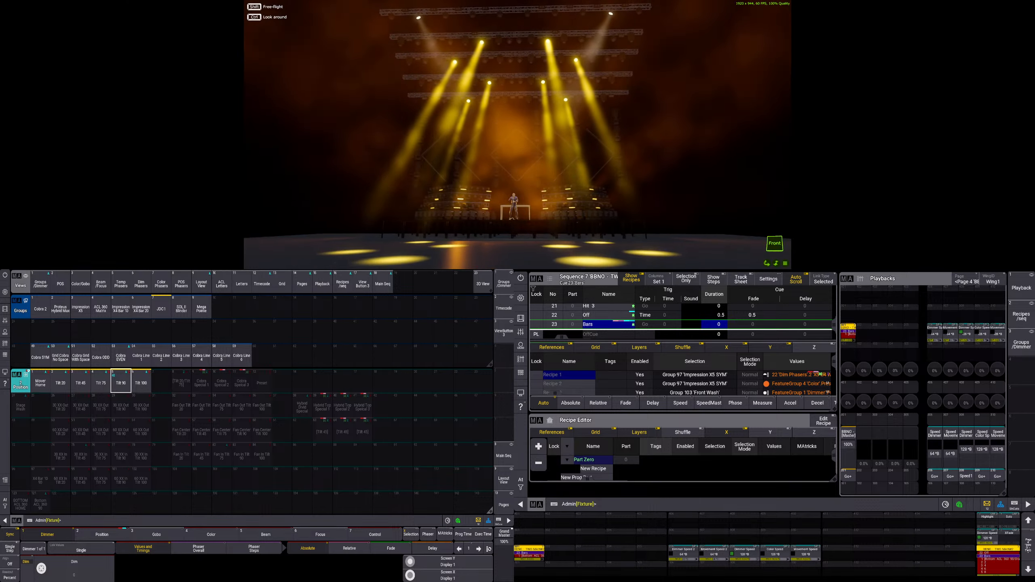
left_click(105, 385)
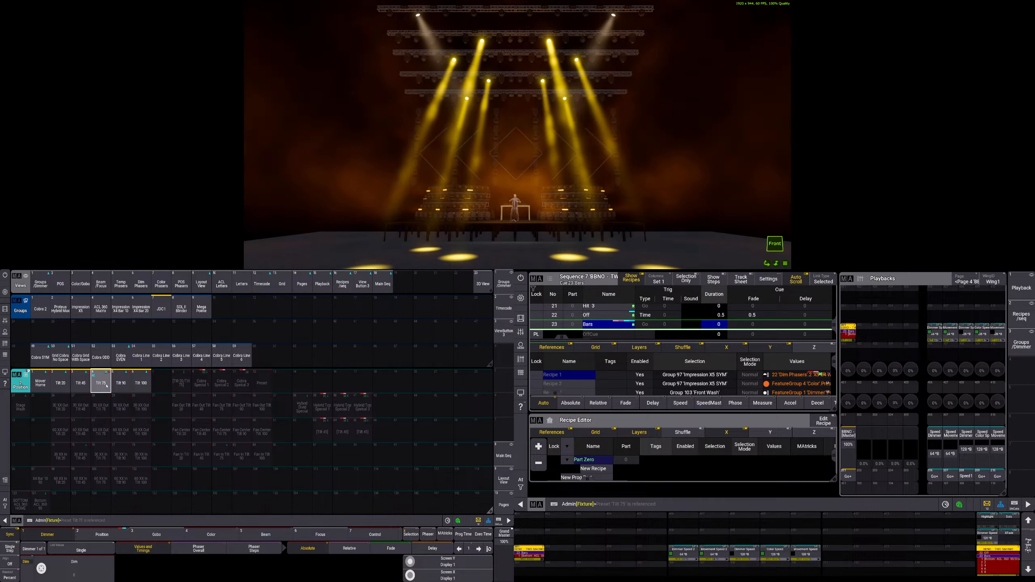
- Try a recipe line with the Tilt 75 position for the JDC1 Main Fixture SYM group and discard it
left_click(823, 421)
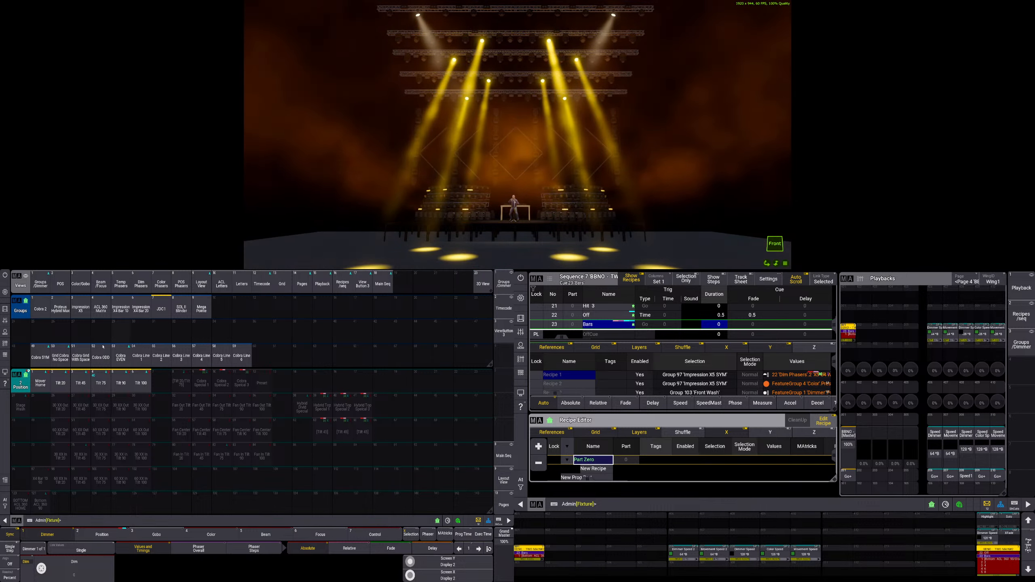
left_click(40, 283)
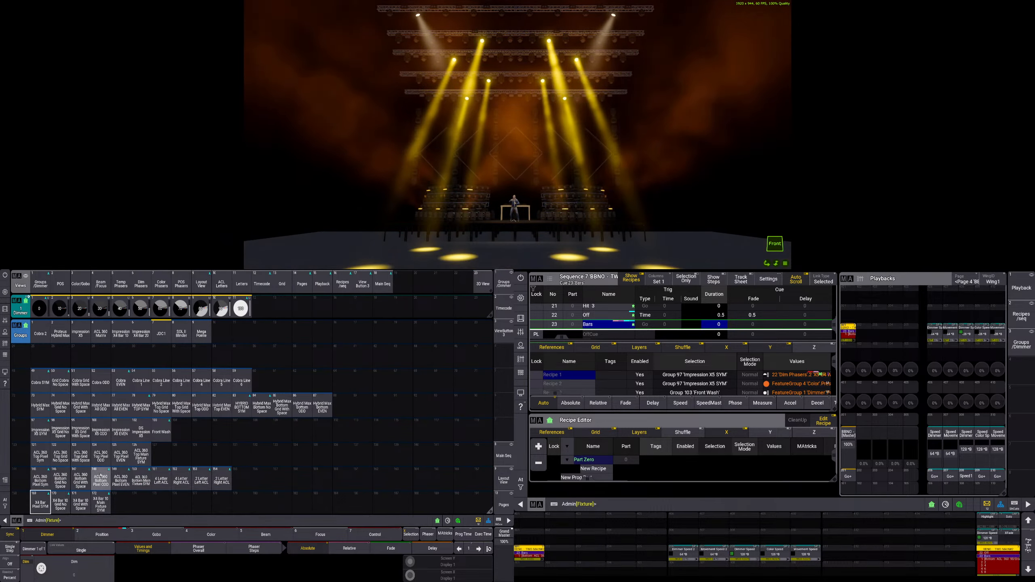
left_click(156, 485)
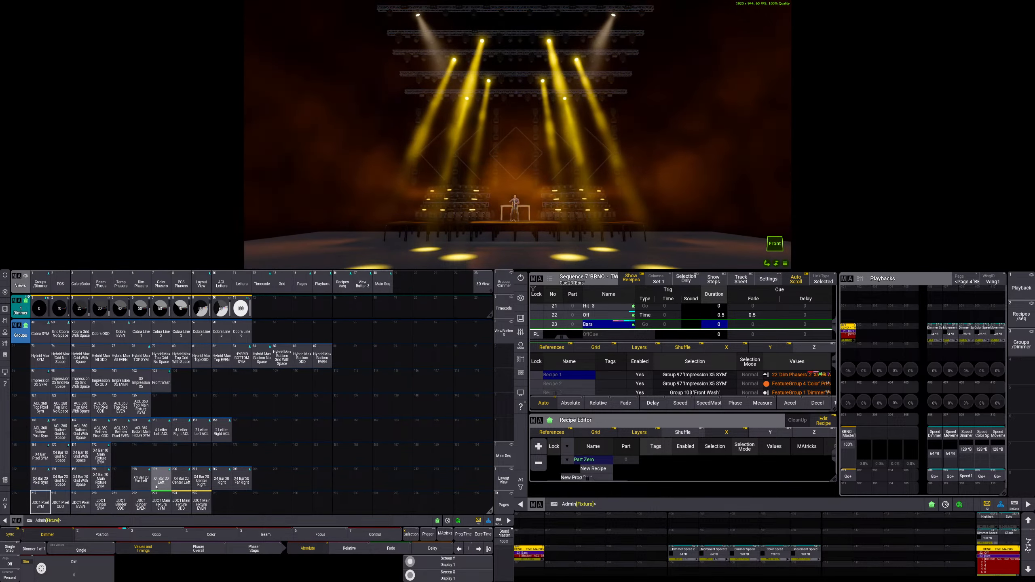
left_click(167, 509)
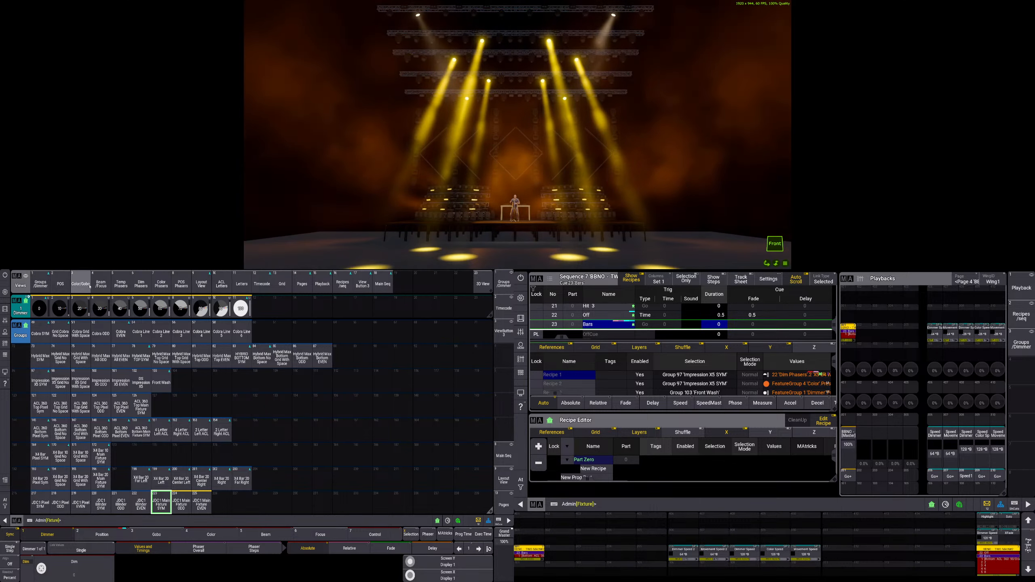
left_click(60, 284)
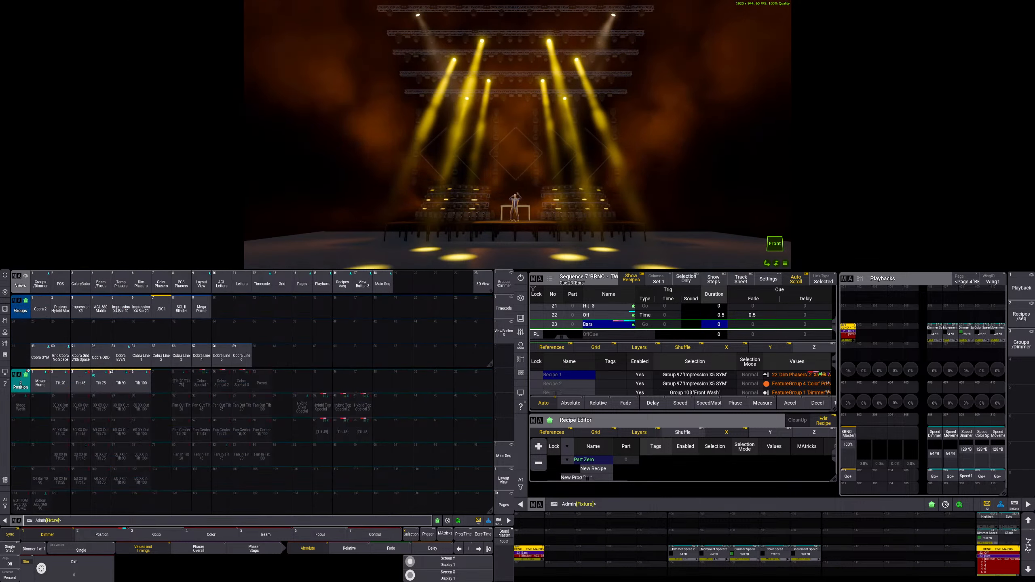
left_click(99, 384)
left_click(593, 468)
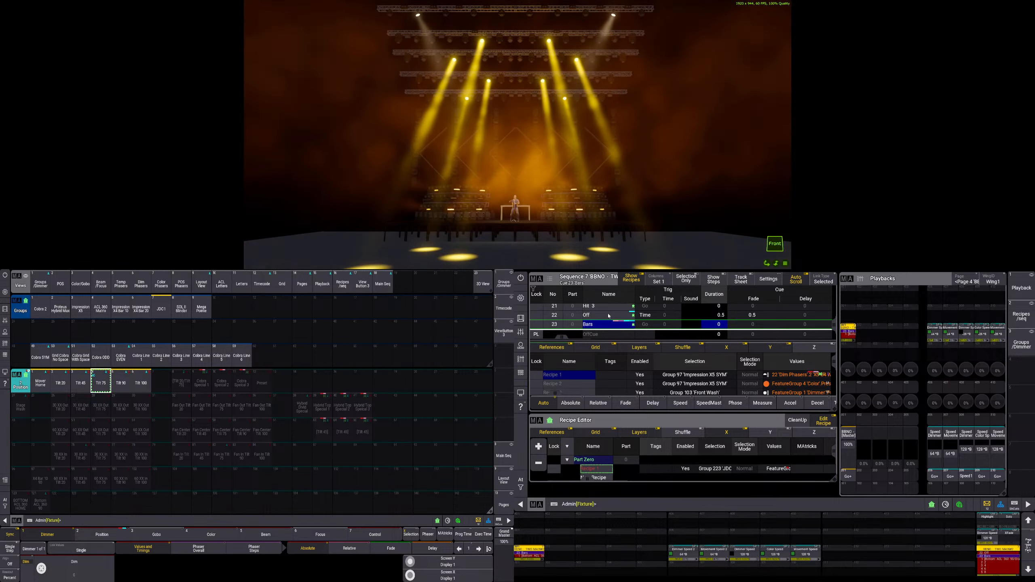
key("l")
key("Escape")
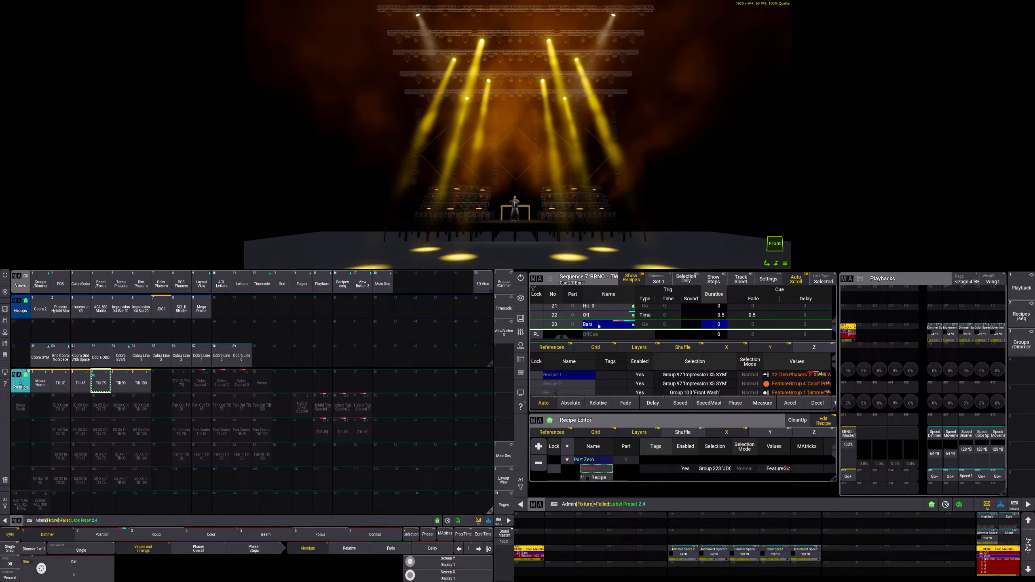
key("l")
left_click(900, 370)
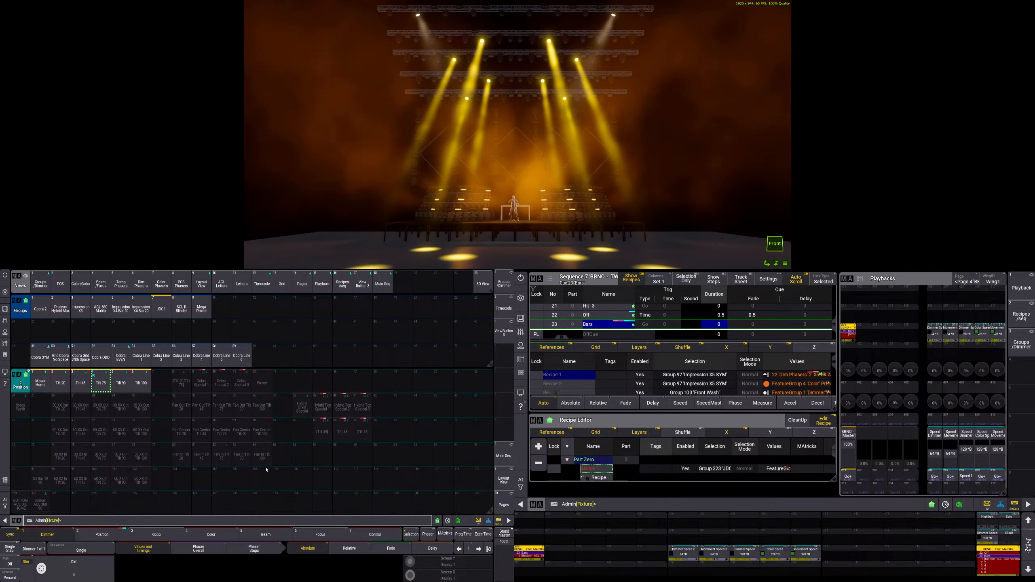
key("Escape")
key("Escape")
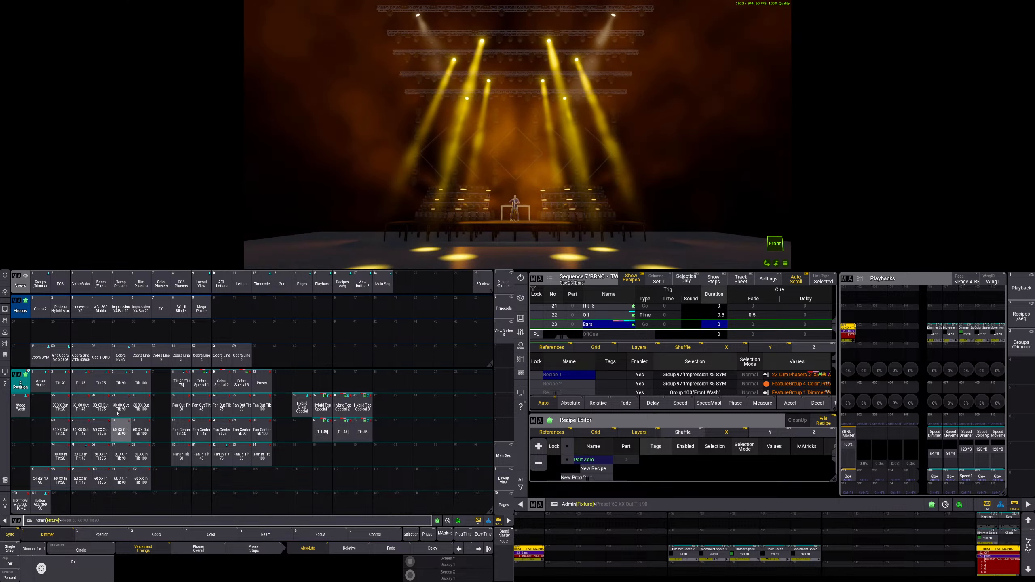
- Build a recipe line with the Tilt 45 position for the JDC1 Main Fixture SYM group and store it in cue 23 'Bars'
left_click(40, 283)
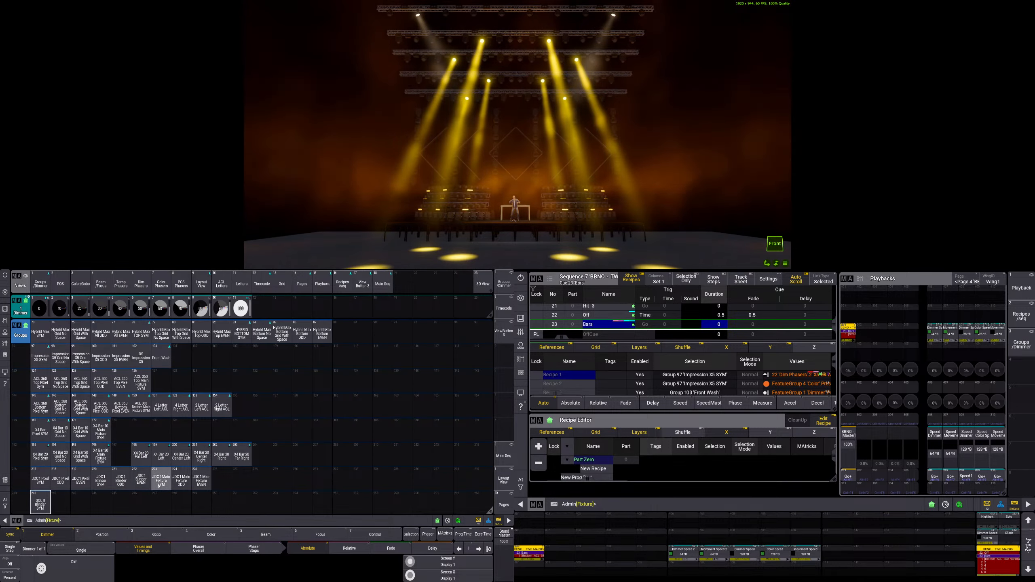
left_click(161, 484)
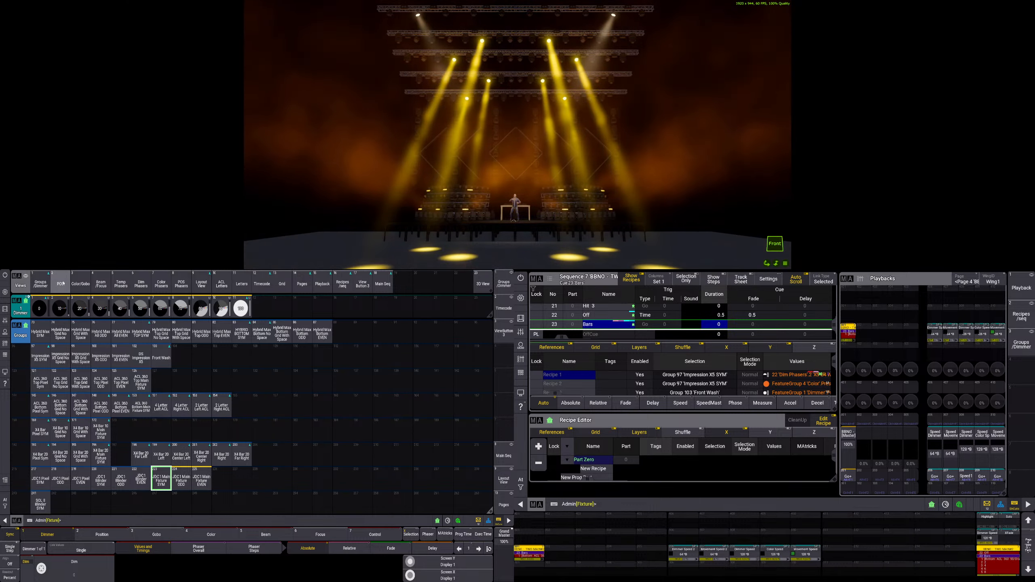
left_click(62, 285)
left_click(82, 383)
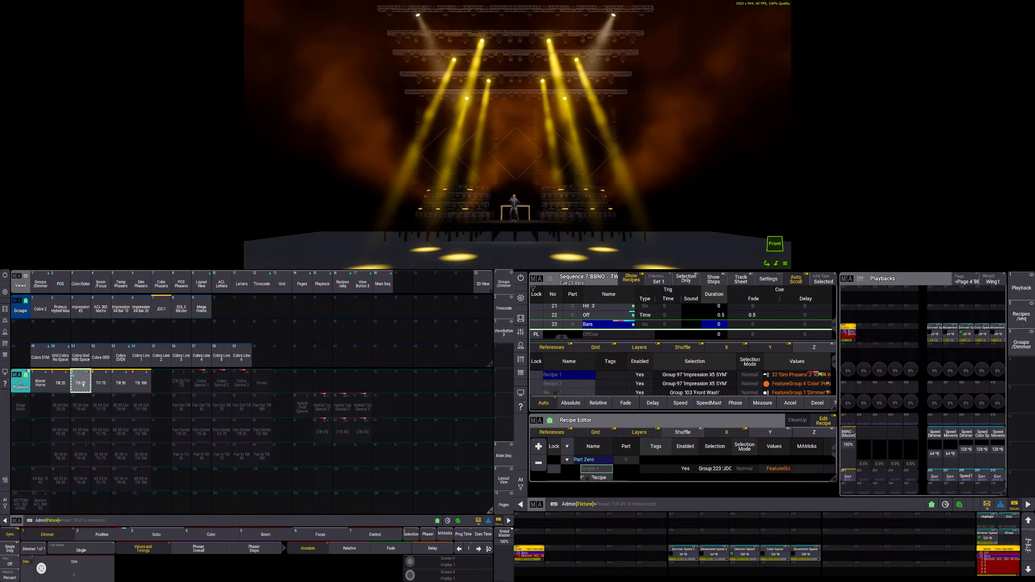
key("s")
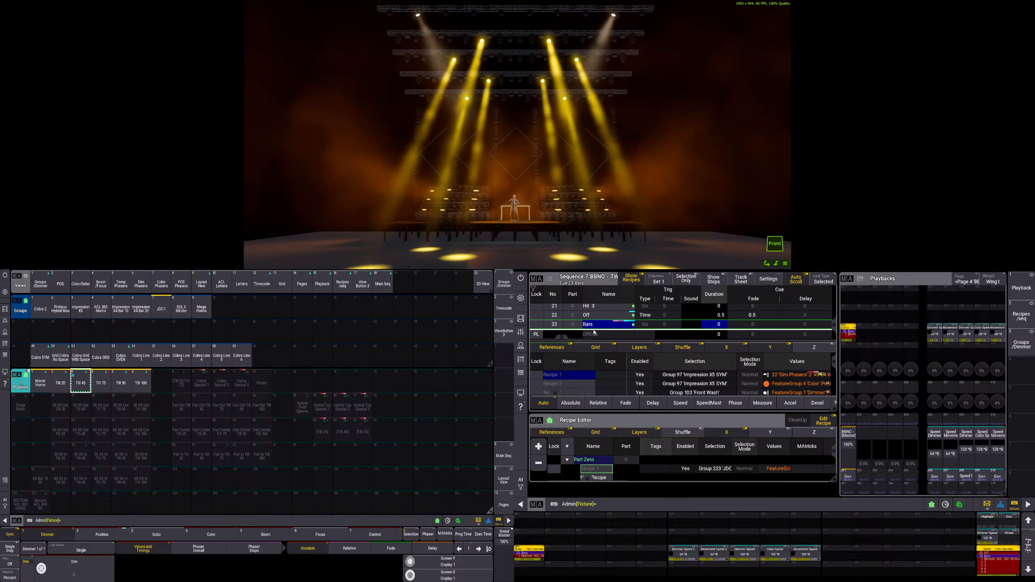
left_click(600, 327)
left_click(738, 441)
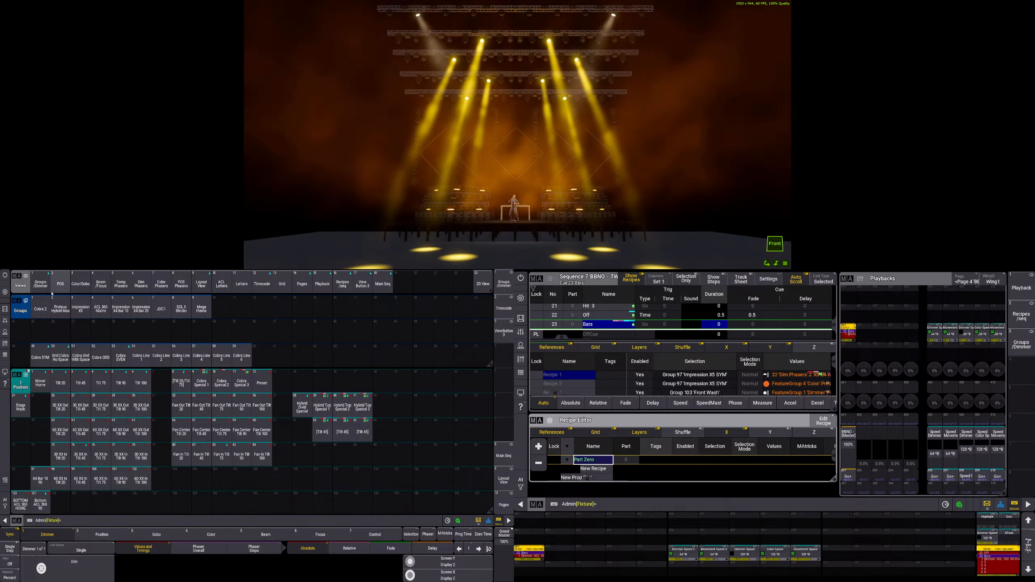
- Apply the PWM 100 dimmer phaser preset to the JDC1 Blinder SYM group and switch off the BBNO - TWO sequence
left_click(41, 282)
scroll(156, 421, "down", 3)
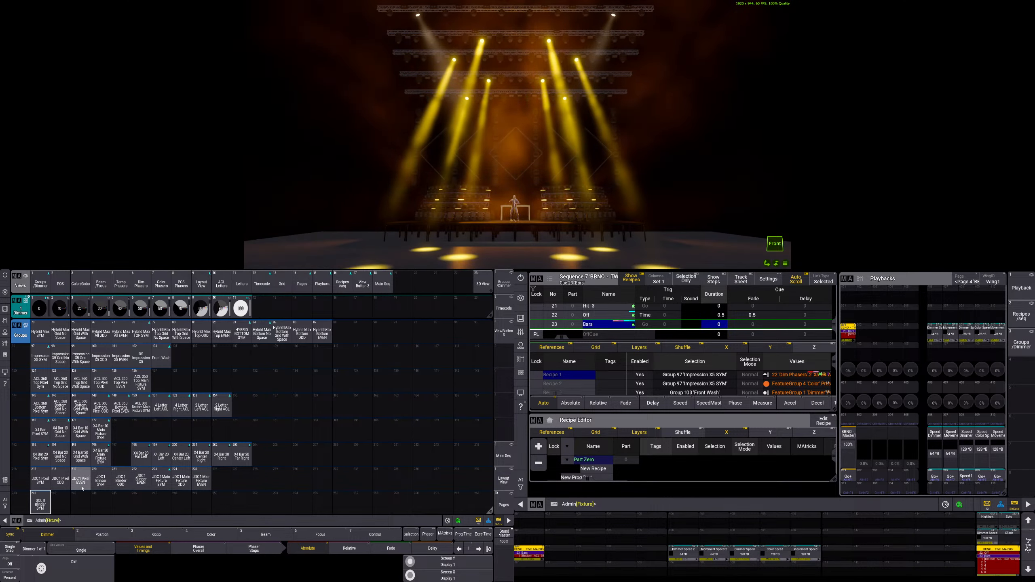
left_click(103, 484)
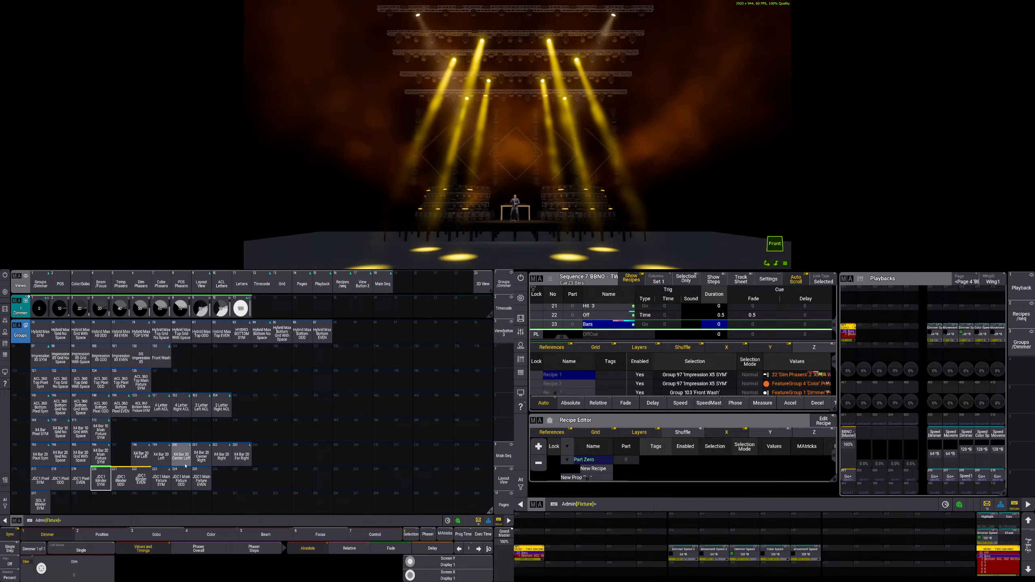
left_click(121, 283)
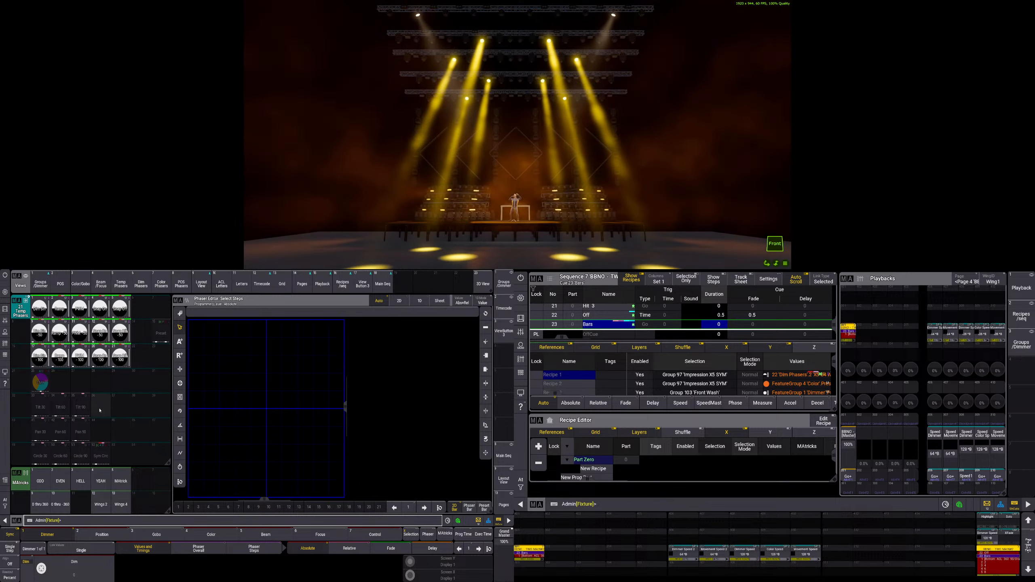
left_click(105, 364)
left_click(86, 361)
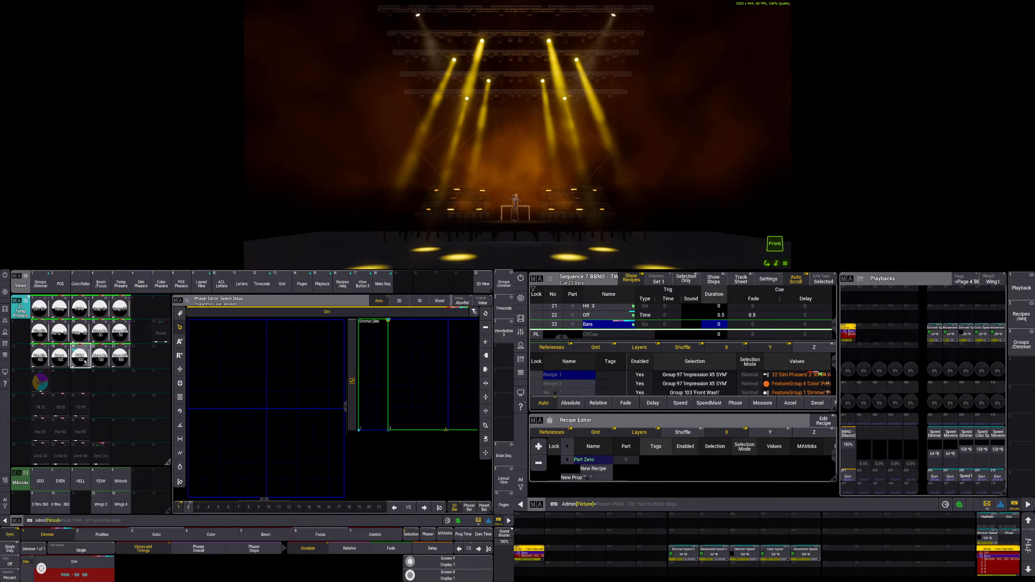
left_click(847, 477)
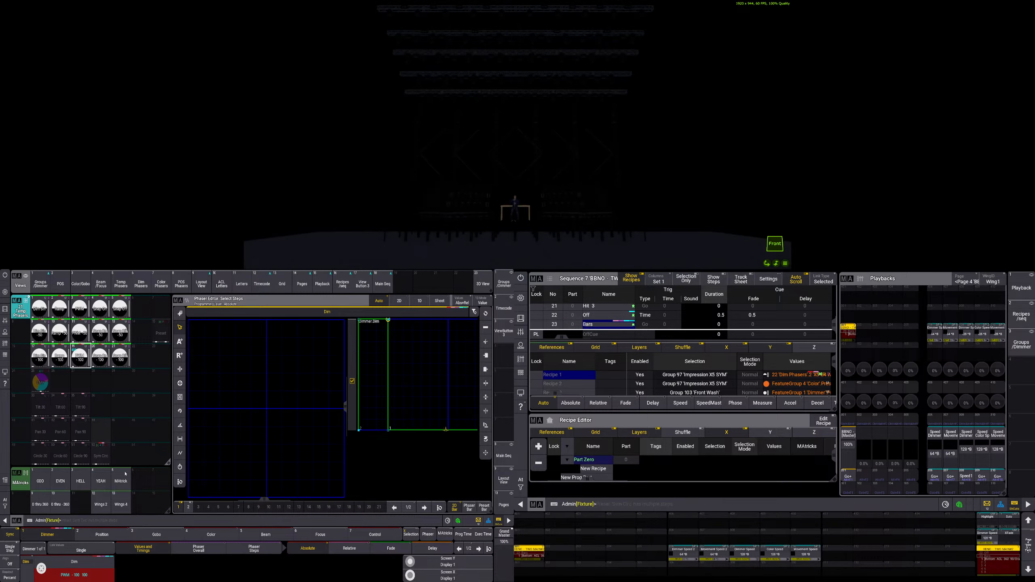
- Shuffle the JDC1 blinder selection with value 75 in MAtricks and spread its phase from 0 to 360 degrees
left_click(445, 533)
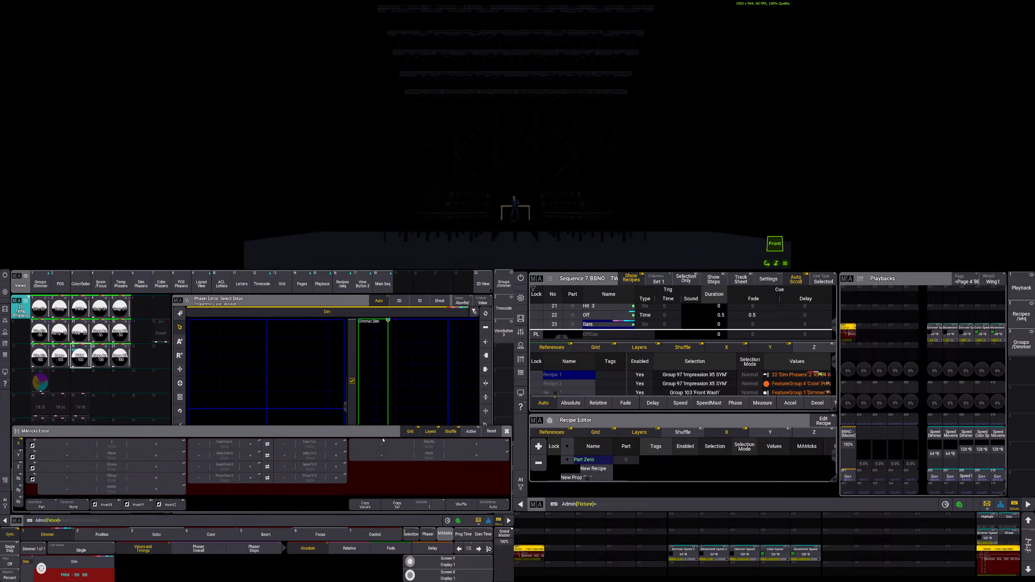
left_click(427, 446)
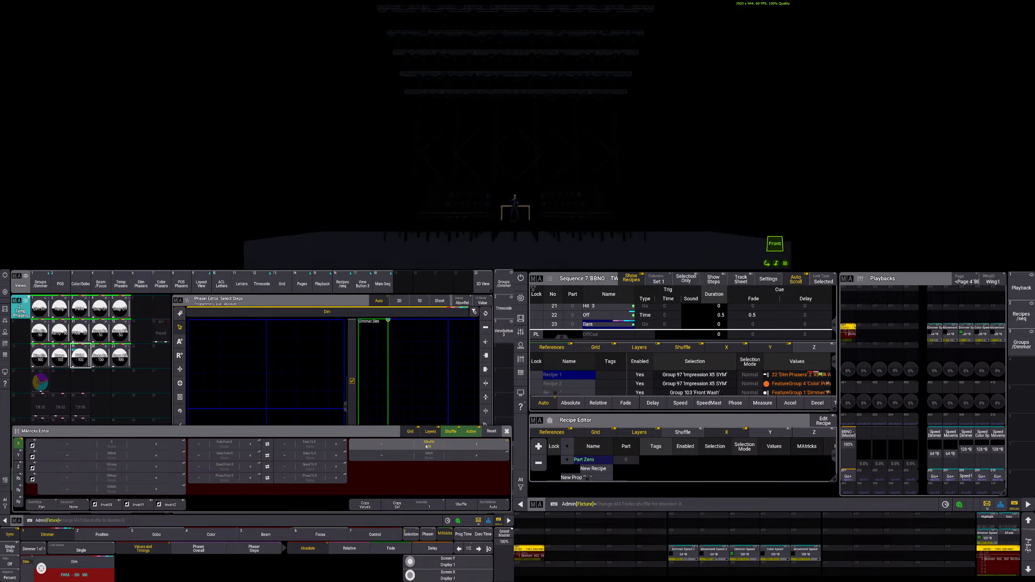
scroll(427, 446, "up", 10)
left_click(310, 478)
left_click(404, 519)
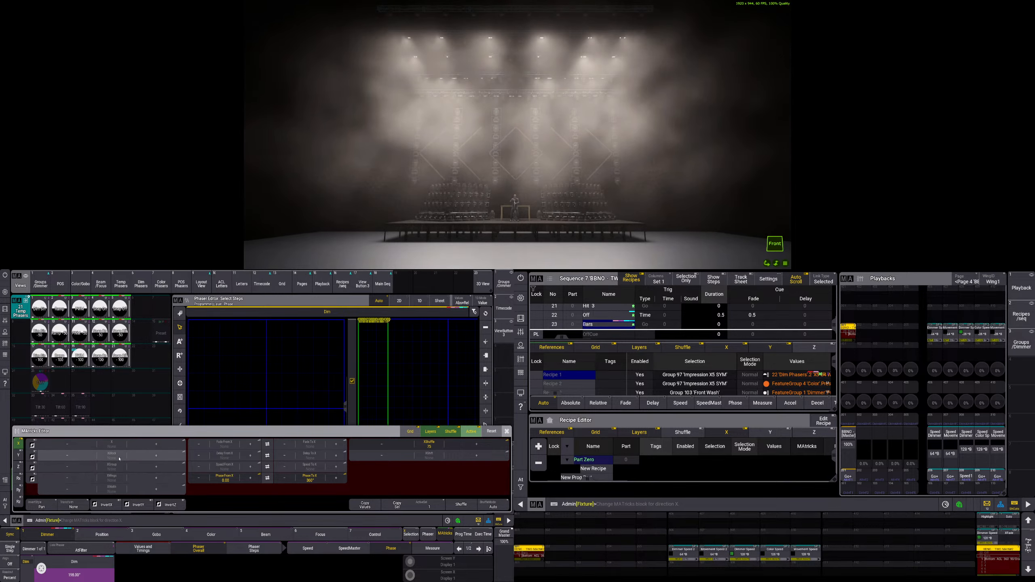
- Set the MAtricks X block of the JDC1 blinder effect to 10
scroll(119, 459, "up", 7)
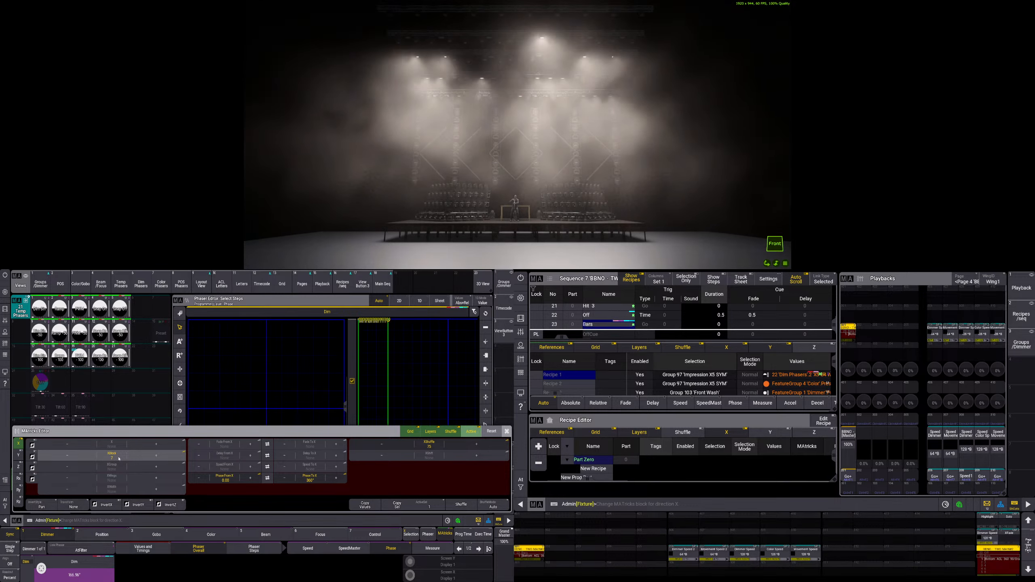
scroll(119, 459, "up", 2)
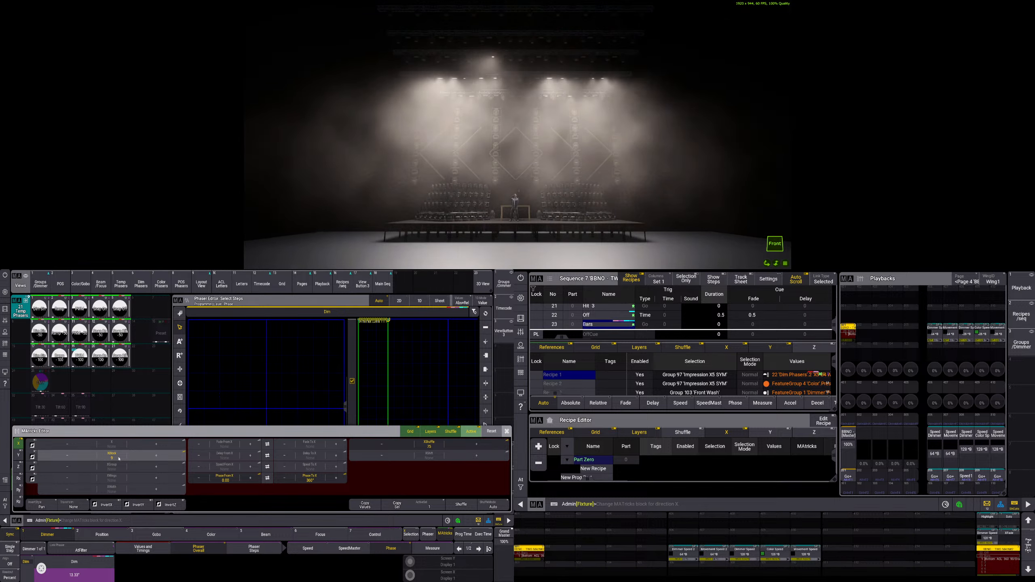
scroll(119, 459, "up", 1)
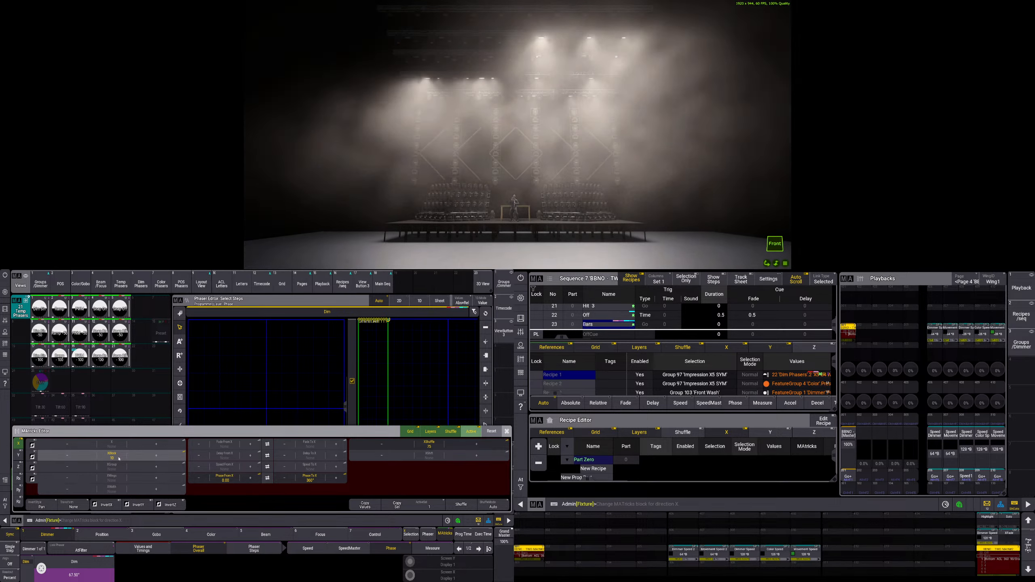
- Set the MAtricks X block of the JDC1 blinder effect to 12 and its phase end to 360 degrees
scroll(119, 459, "up", 1)
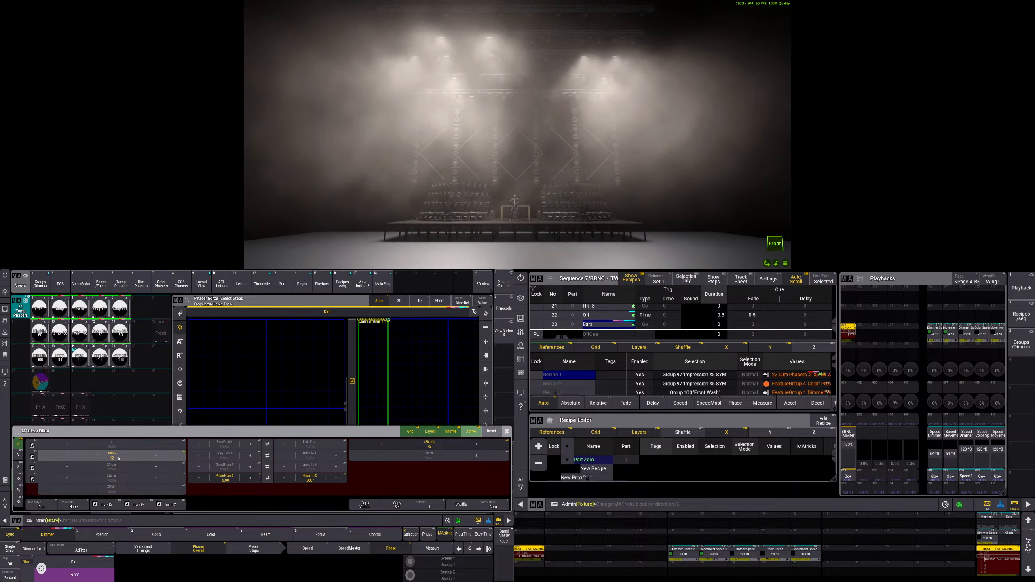
left_click(310, 478)
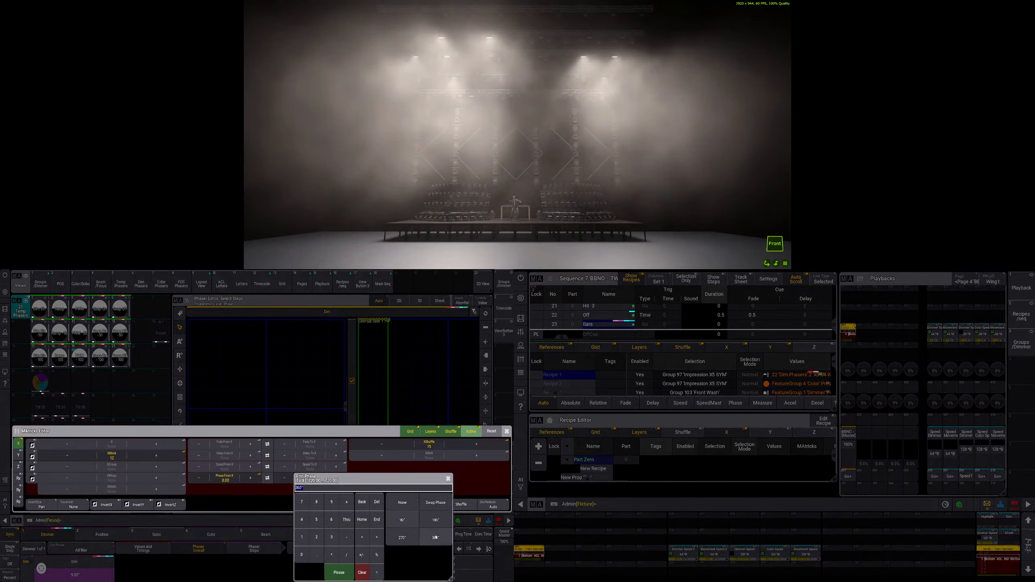
left_click(436, 538)
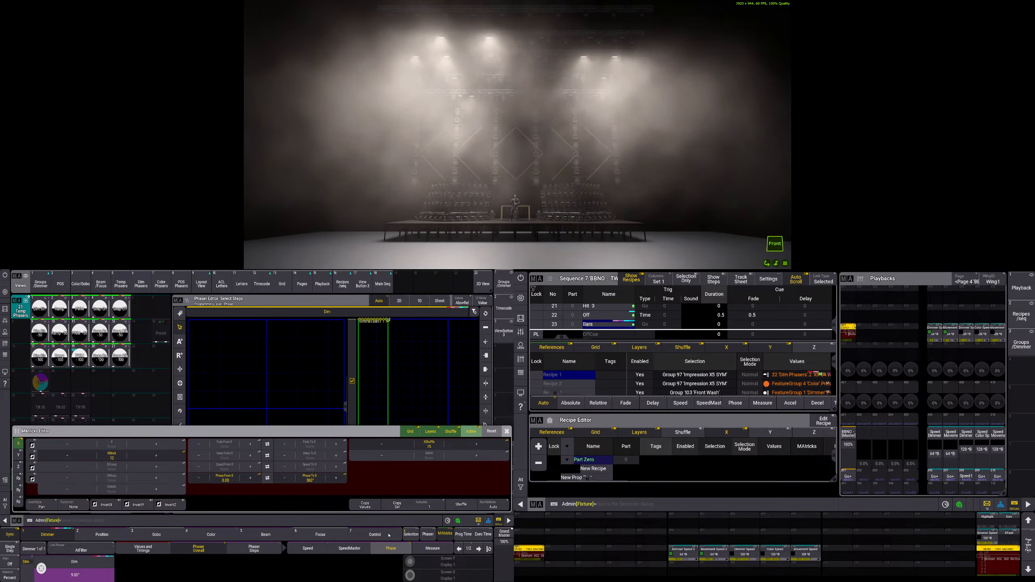
- Try different MAtricks shuffle values on the JDC1 blinder effect and set the shuffle to 32767
left_click(428, 445)
type("93")
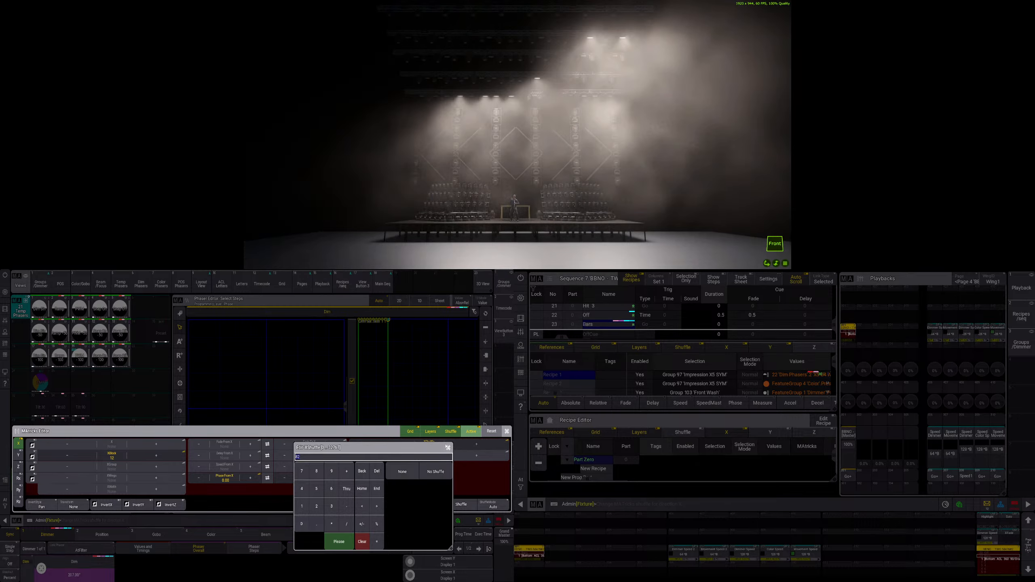
key("Return")
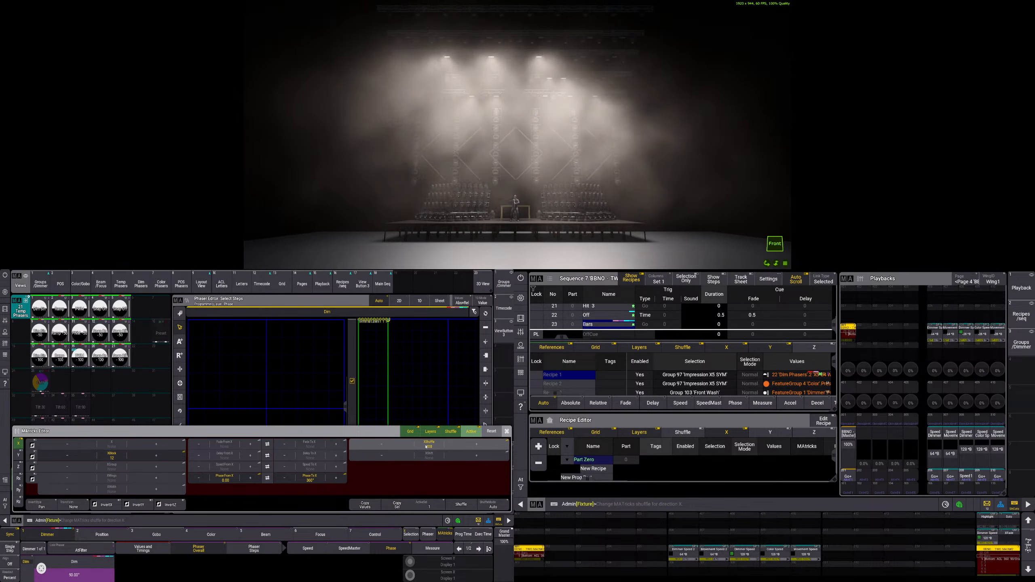
scroll(426, 446, "up", 6)
left_click(427, 446)
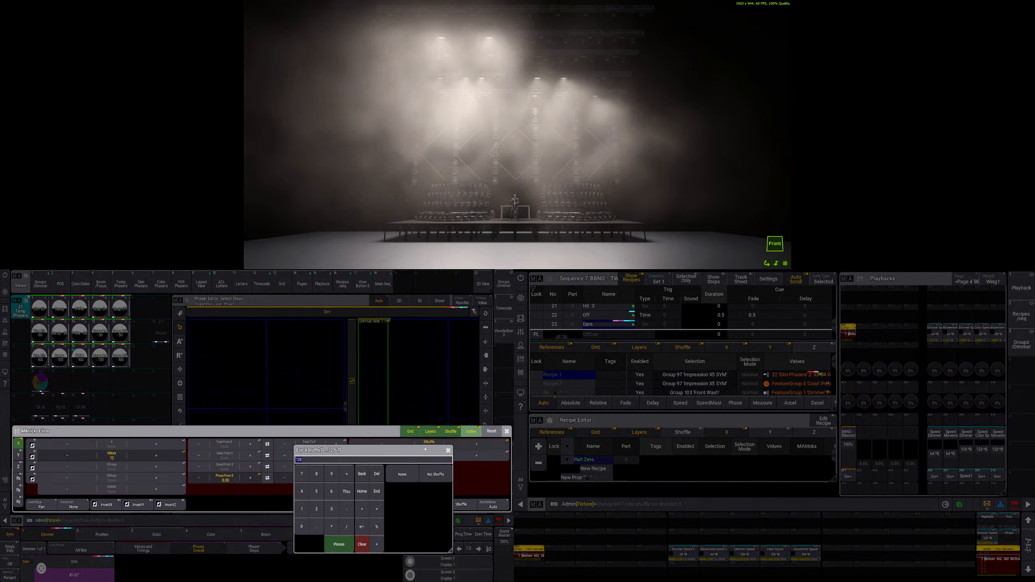
type("32767")
key("Return")
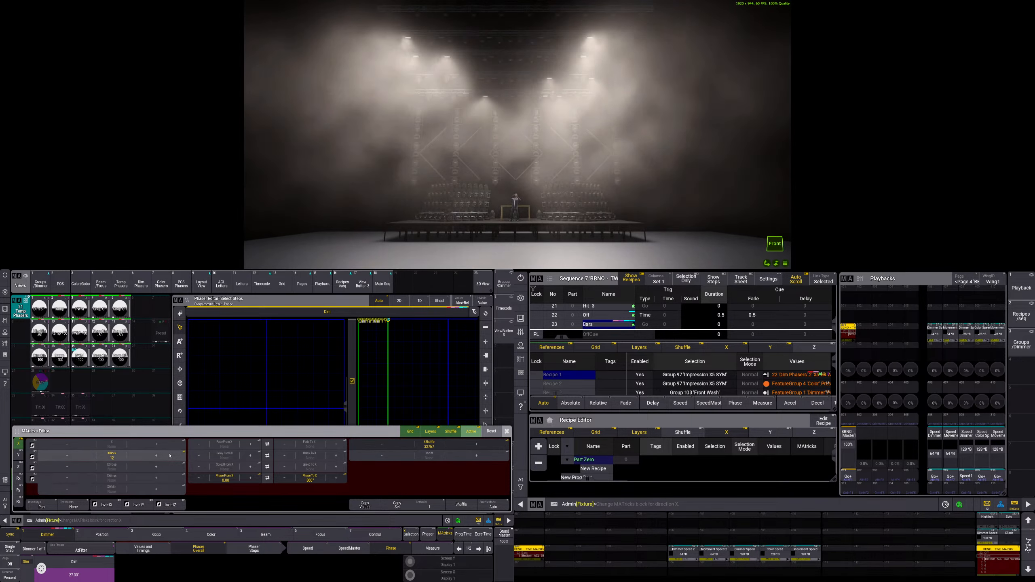
- Try a MAtricks X wings value of 2 on the JDC1 blinder effect, remove it and close the MAtricks editor
left_click(147, 481)
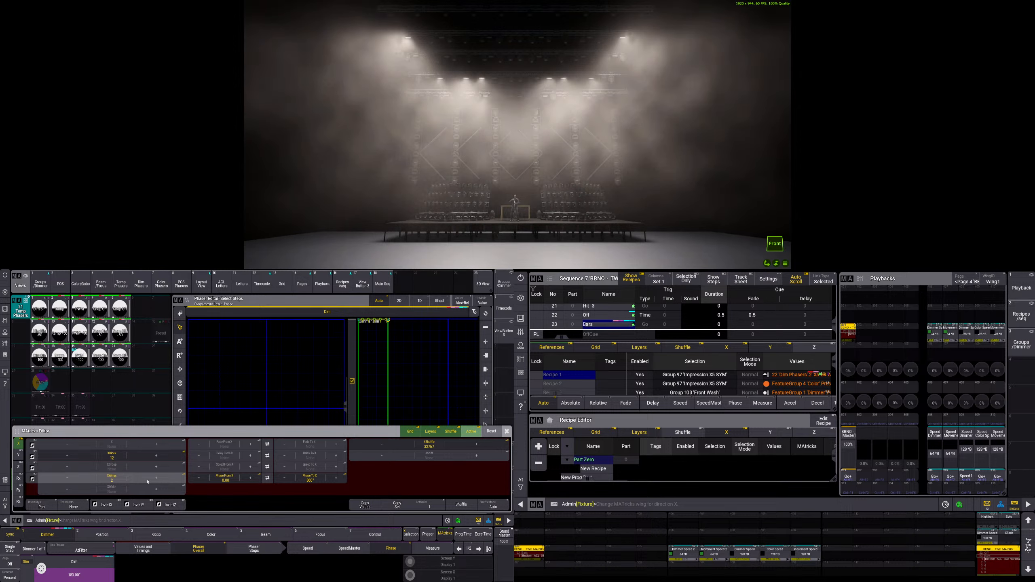
left_click(148, 481)
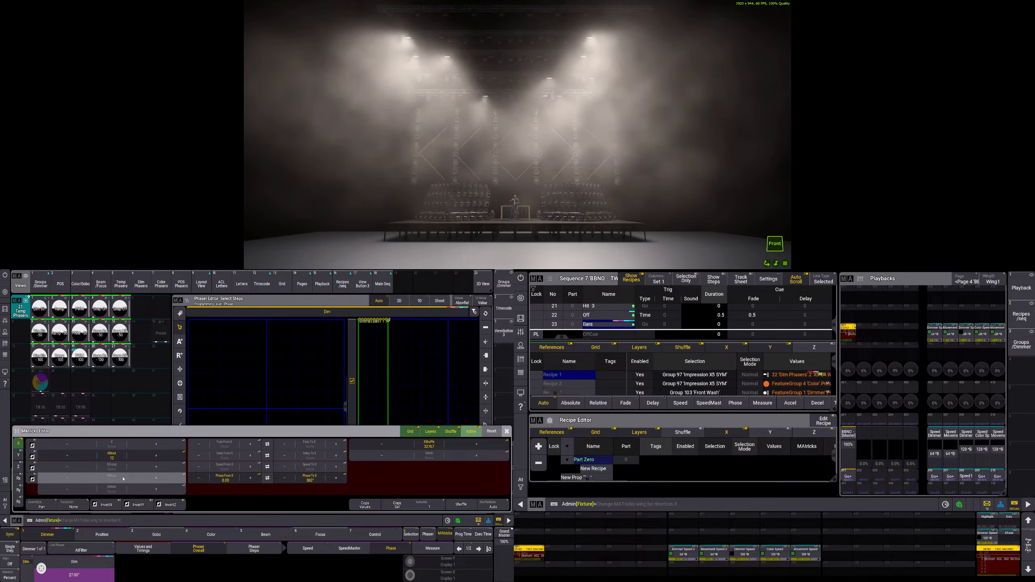
key("Escape")
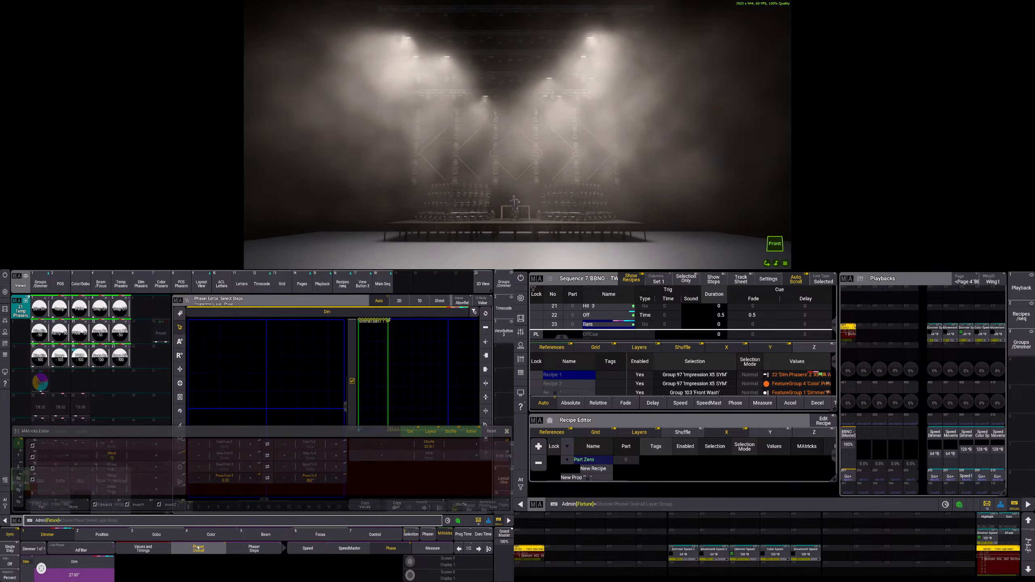
- Adjust the JDC1 blinder phaser's speed, trying 1000 BPM and settling on 500 BPM
left_click(305, 549)
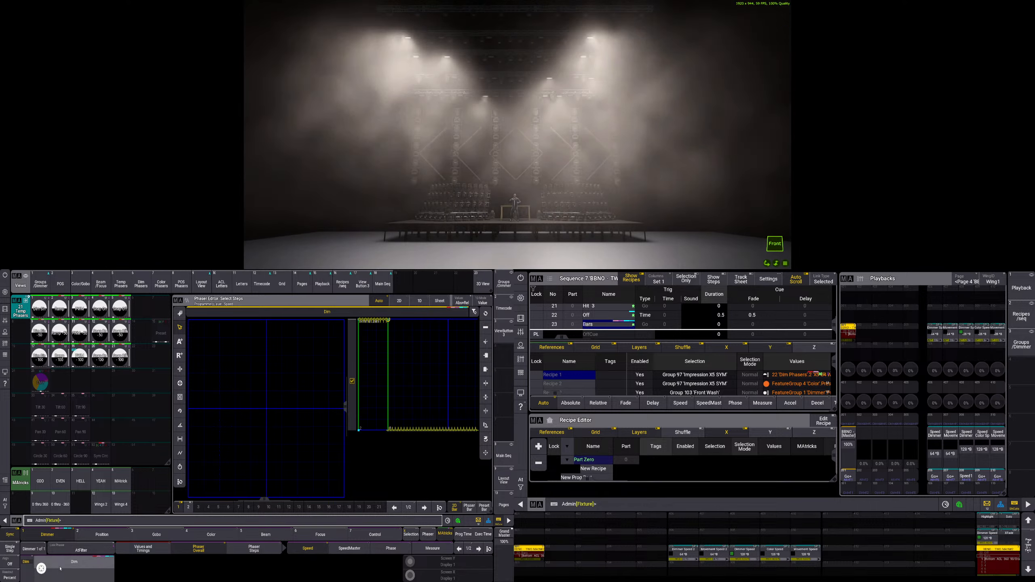
left_click(60, 571)
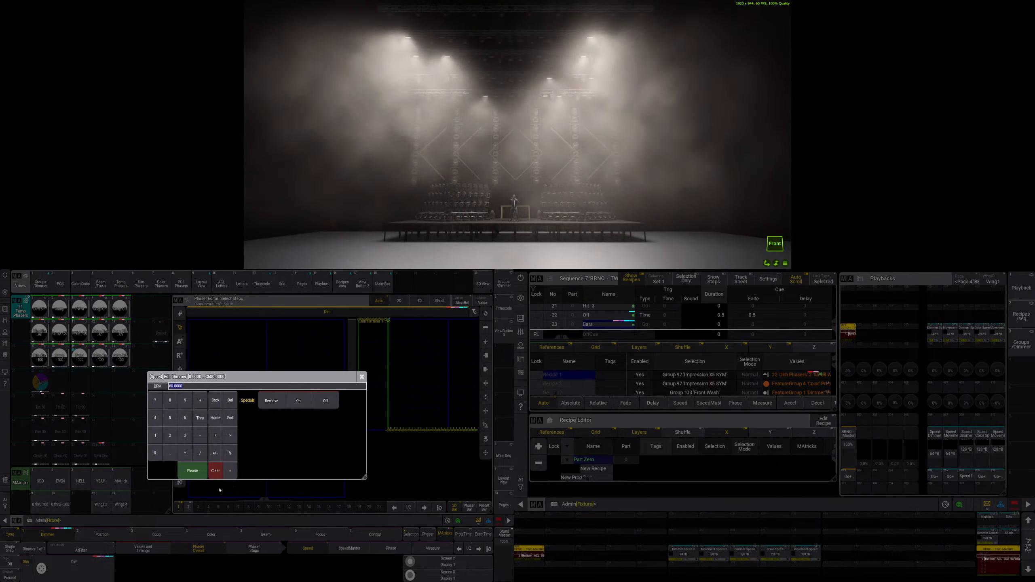
key("Return")
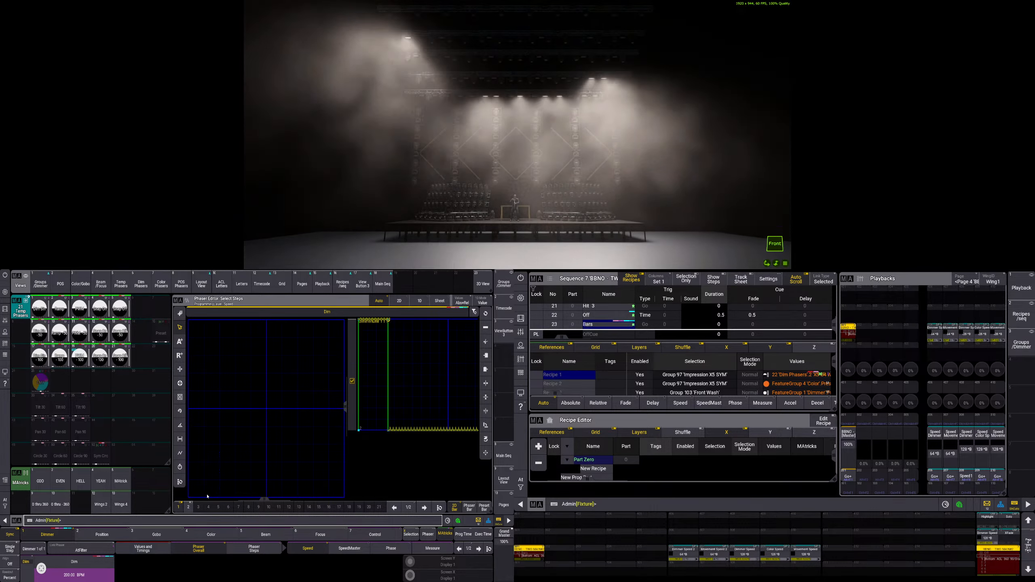
left_click(90, 567)
type("1")
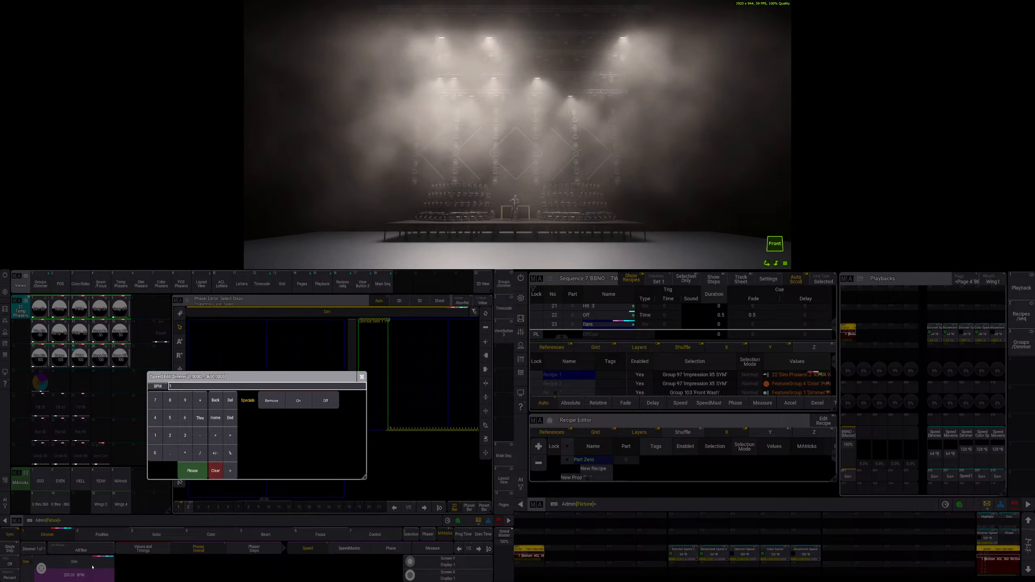
type("000")
key("Return")
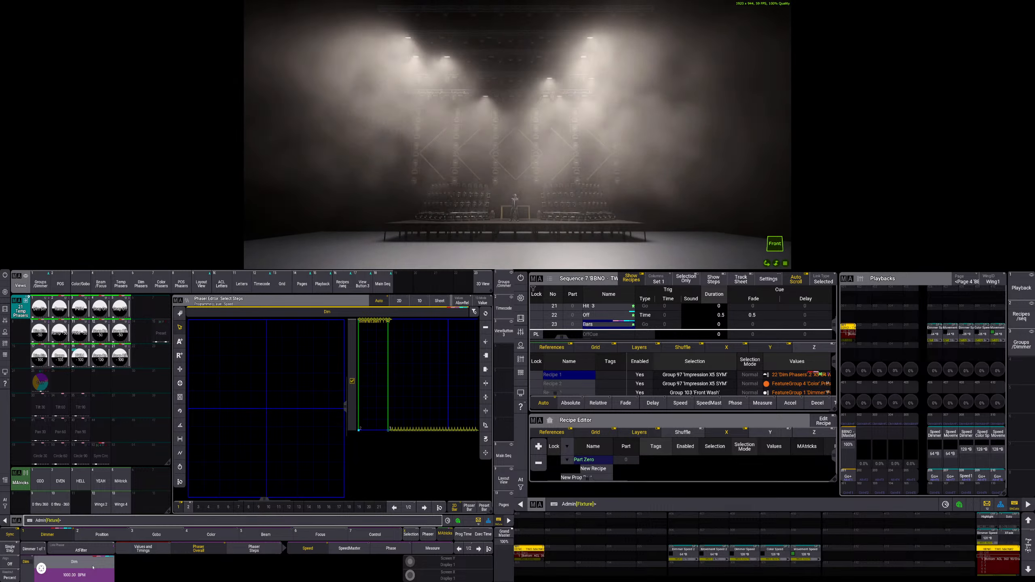
left_click(93, 567)
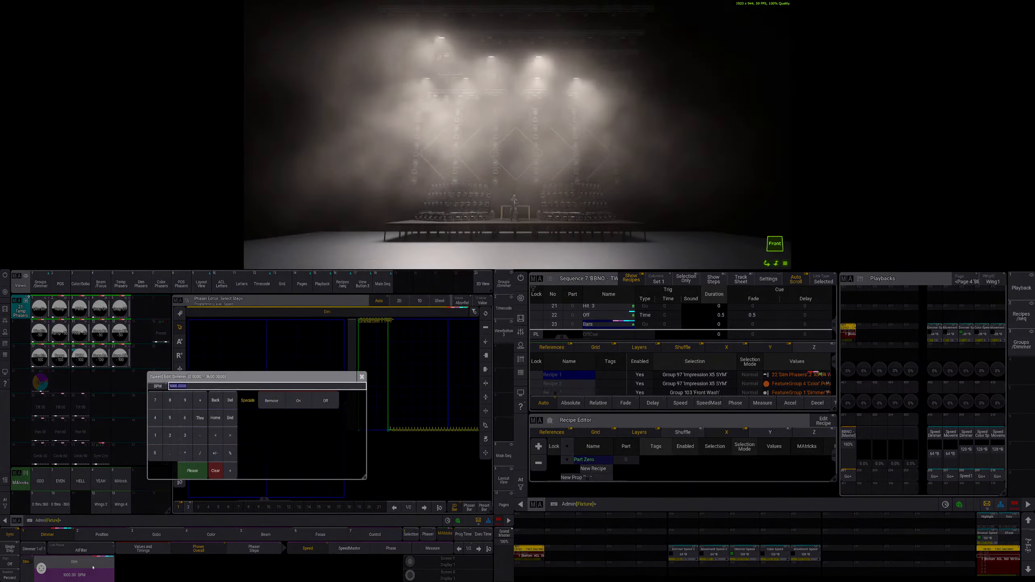
type("500")
key("Return")
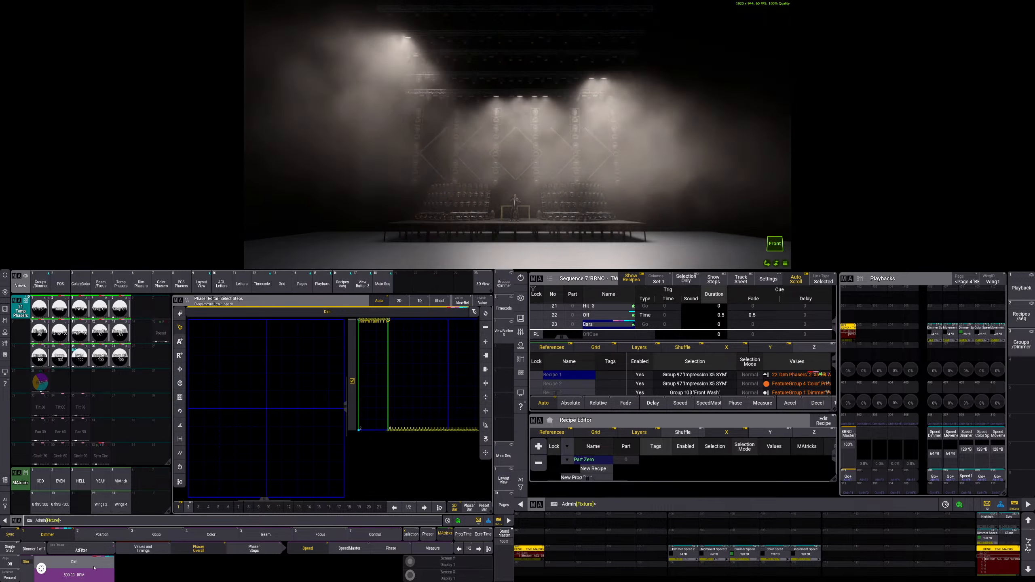
- Store the blinder effect as a new dimmer phaser preset named 'JDC1 Blinder Rnd Strobe' and clear the programmer
left_click(141, 284)
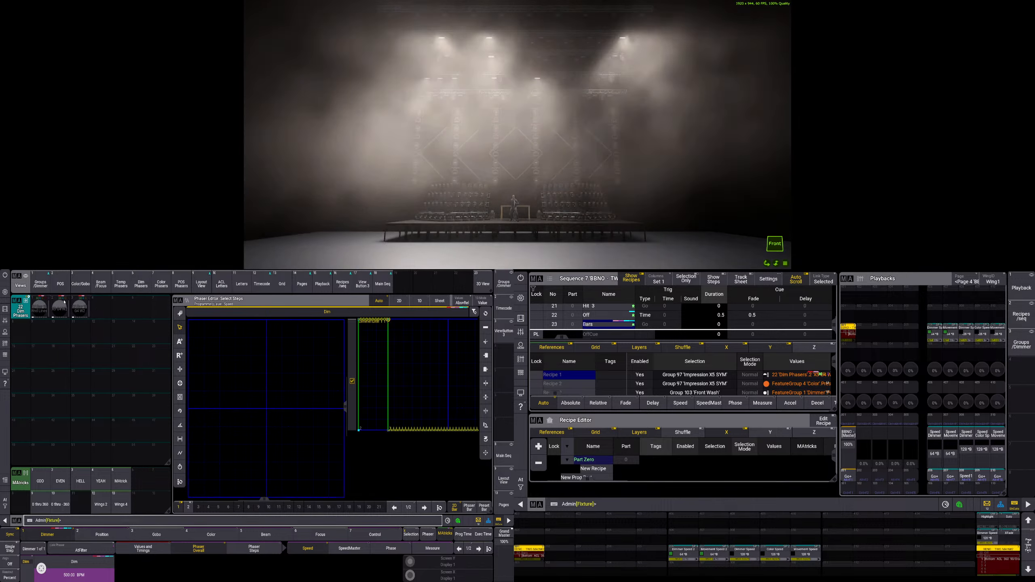
left_click(40, 334)
left_click_drag(39, 334, 41, 309)
type("JDC")
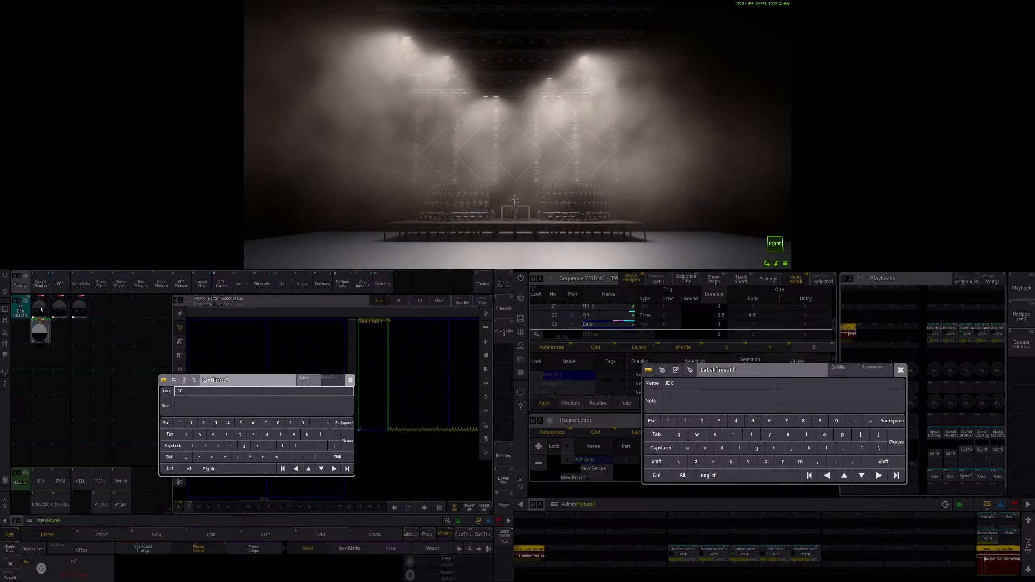
type("1 Rnd Strob")
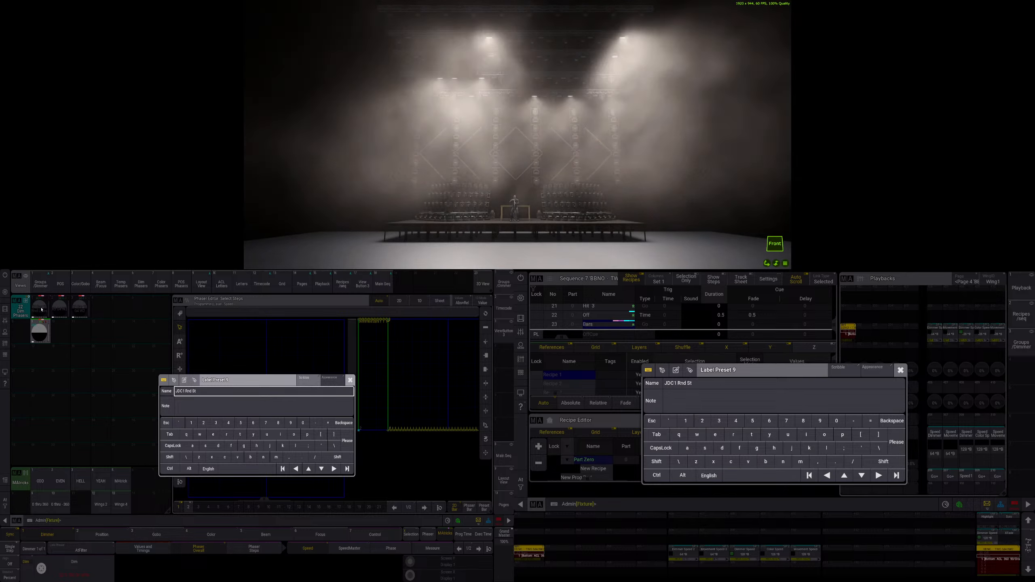
key("BackSpace")
key("BackSpace")
key("BackSpace")
key("BackSpace")
key("BackSpace")
key("BackSpace")
key("BackSpace")
key("BackSpace")
key("BackSpace")
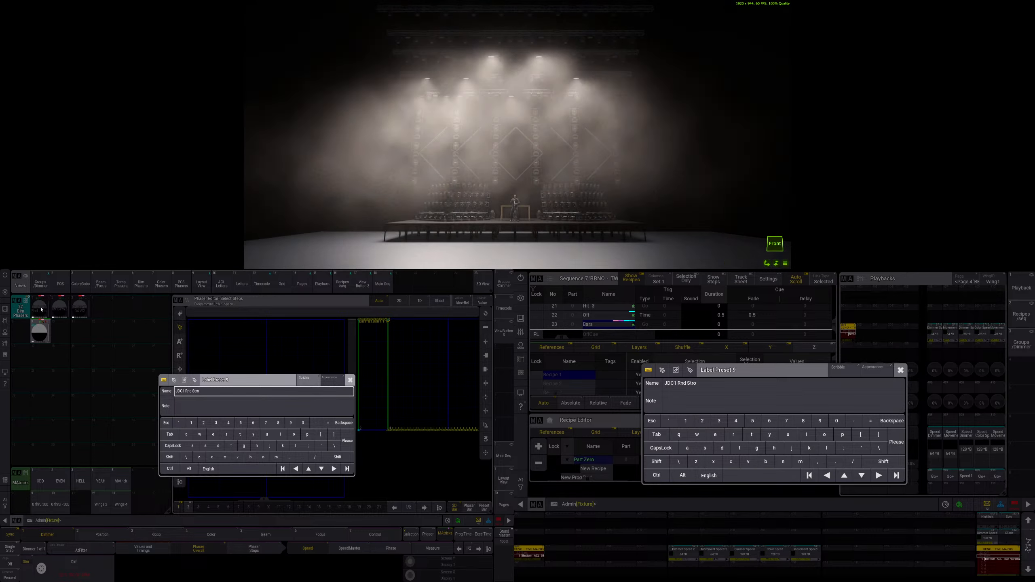
type("Bl")
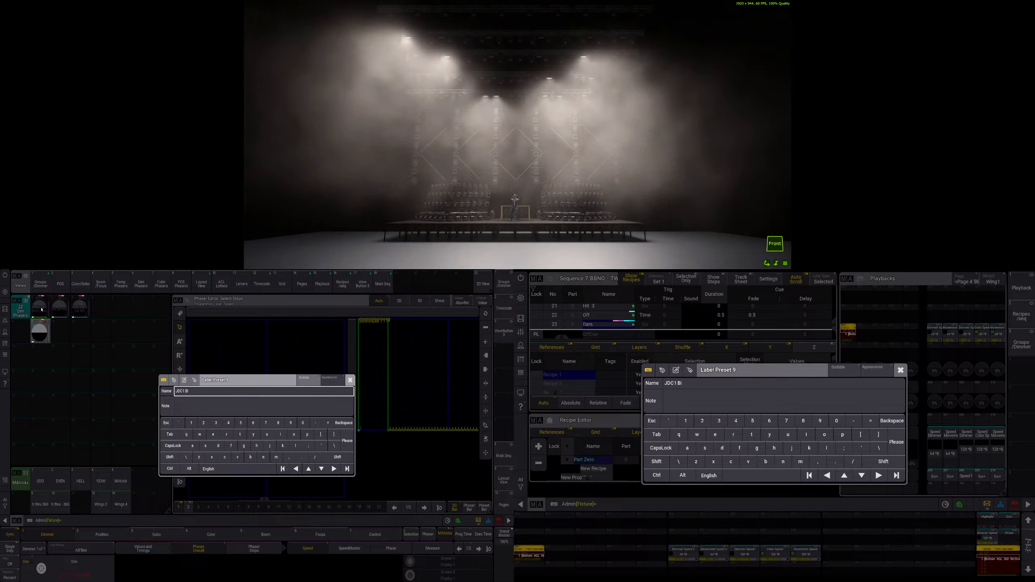
type("inder R")
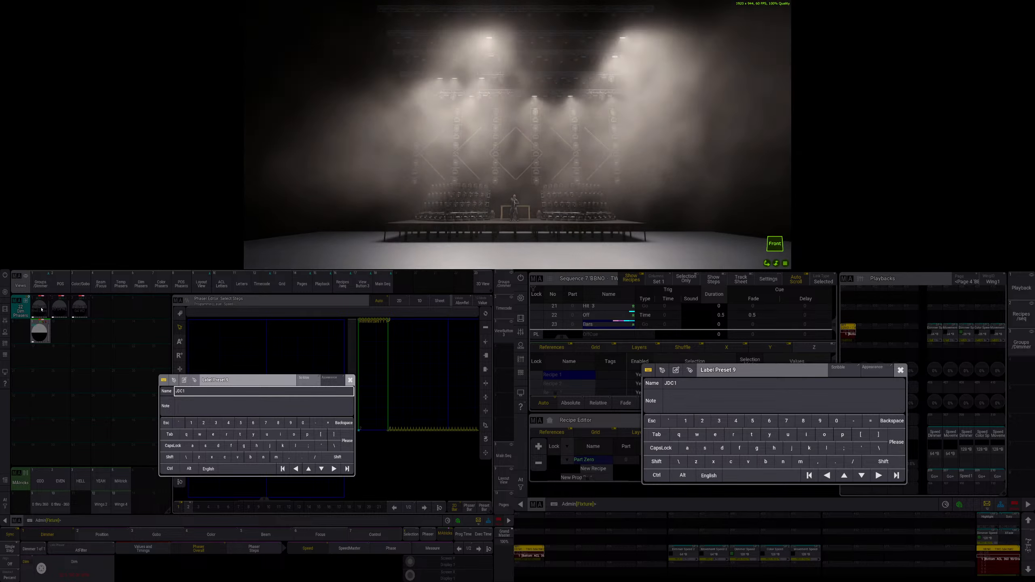
type("nd Strobe")
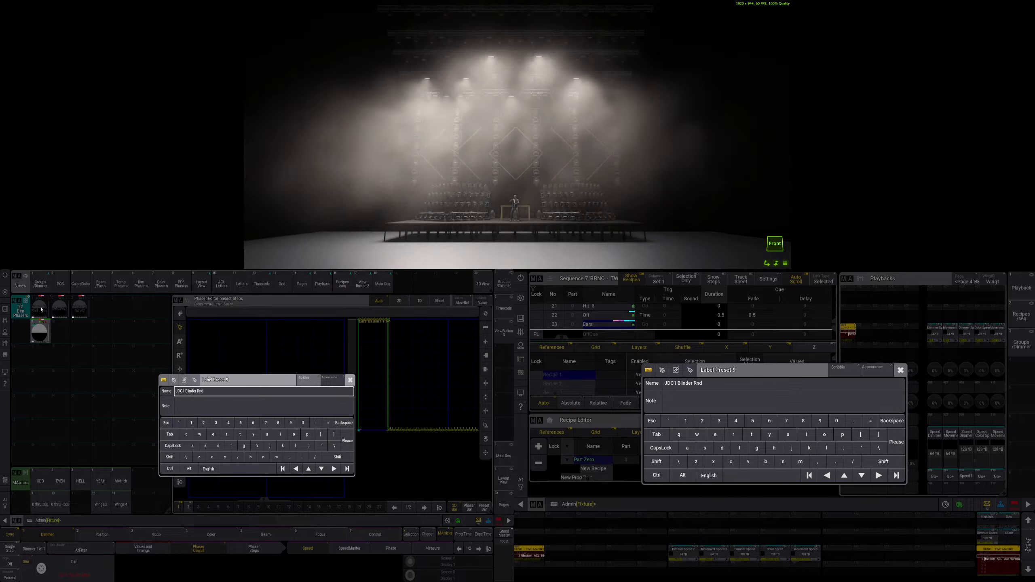
key("Return")
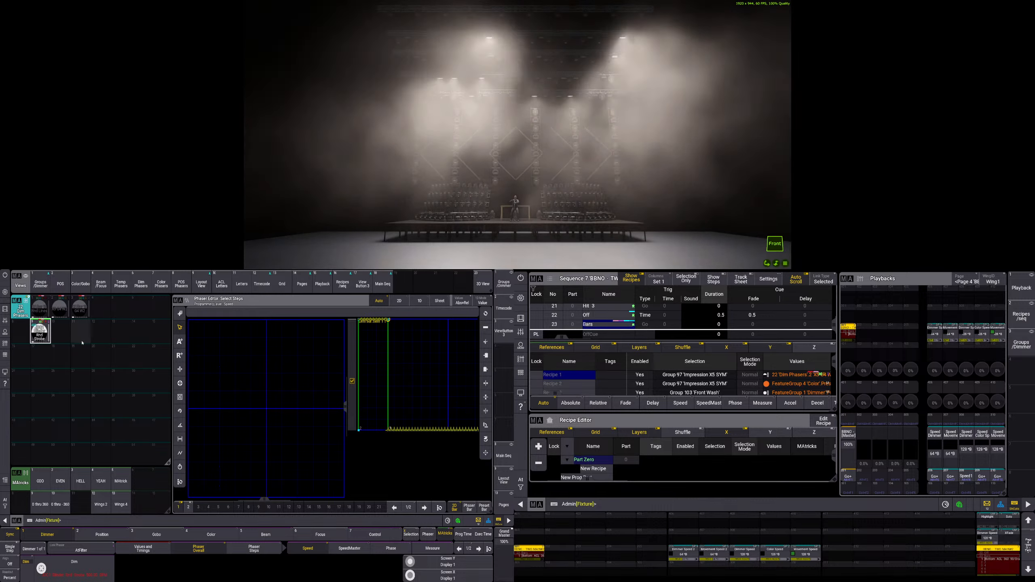
key("Escape")
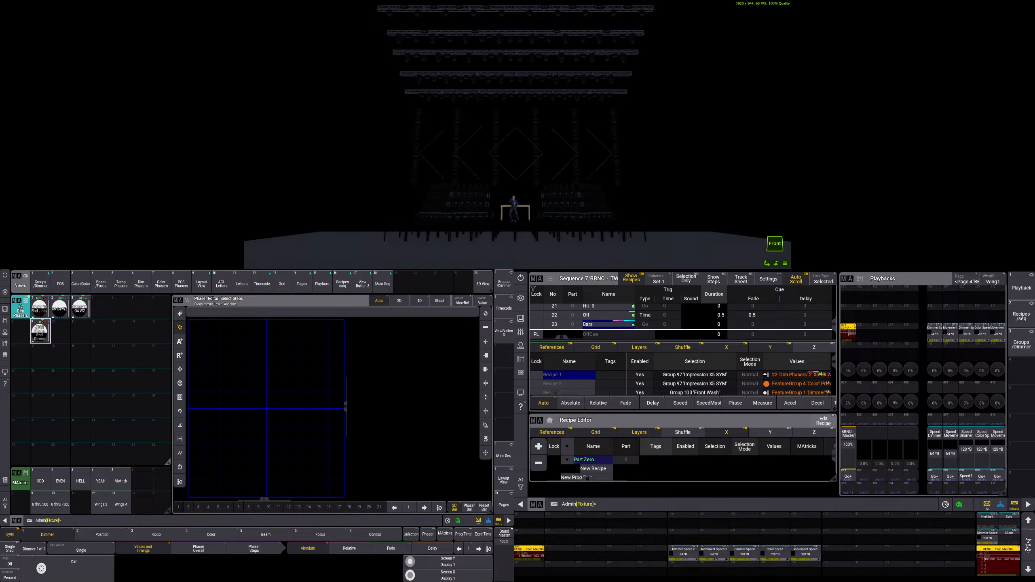
- Set the tracking distance of cue 23 'Bars' to +1
left_click(833, 330)
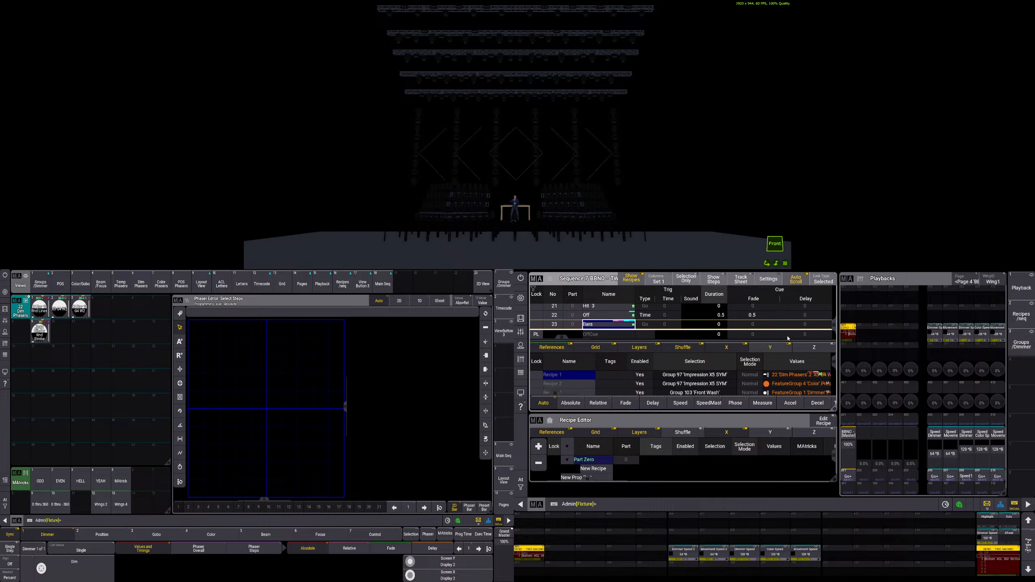
left_click_drag(572, 340, 617, 337)
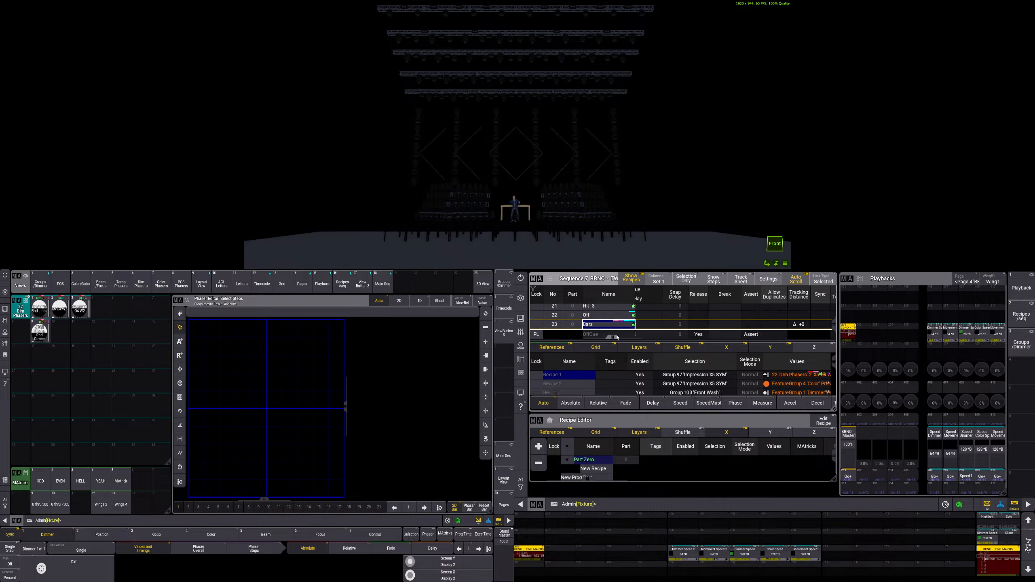
left_click(802, 325)
left_click(802, 325)
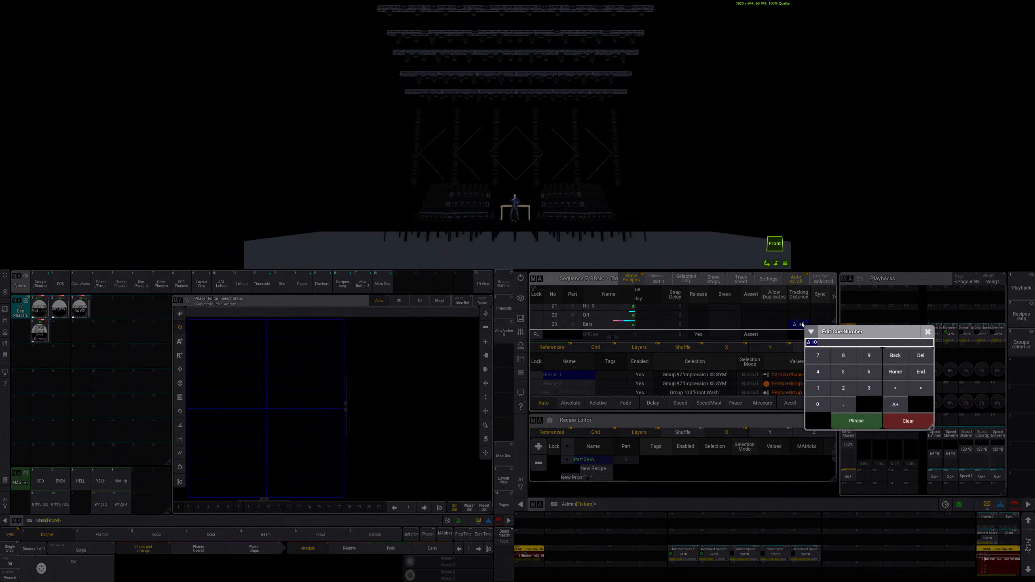
left_click(818, 388)
left_click(856, 420)
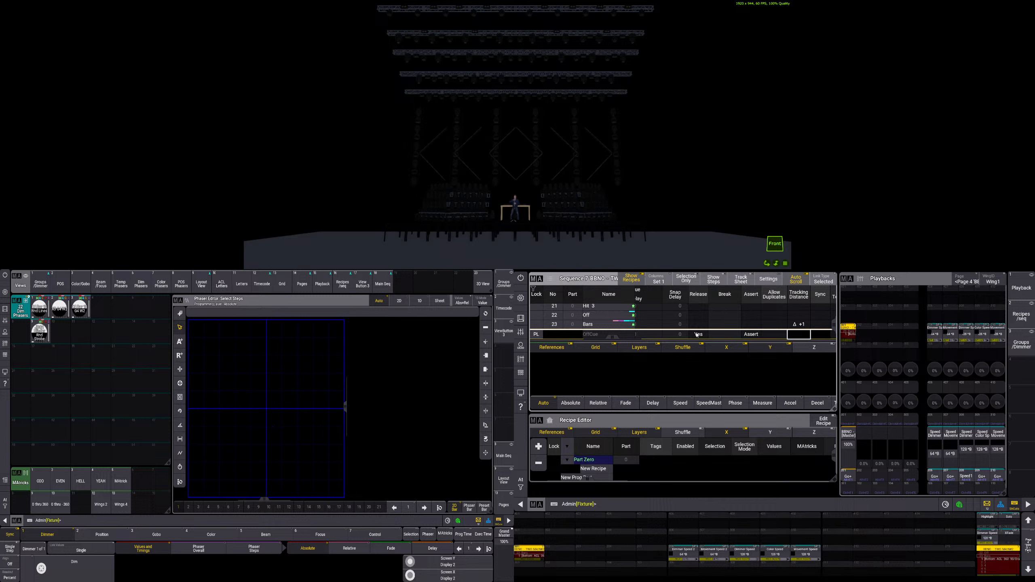
- Build a recipe line that applies the 'JDC1 Blinder Rnd Strobe' preset to the JDC1 Blinder SYM group
left_click(40, 333)
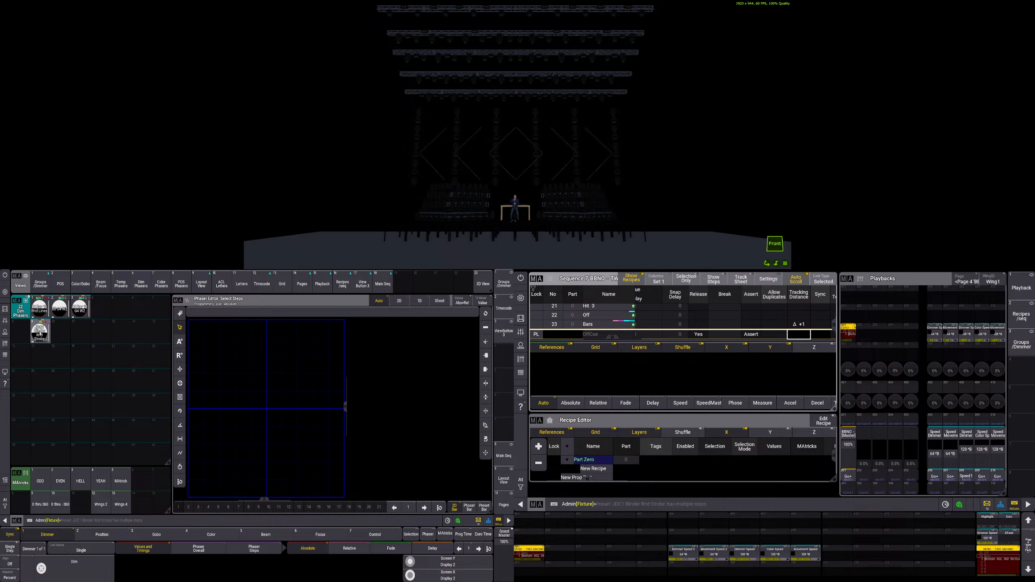
left_click(41, 283)
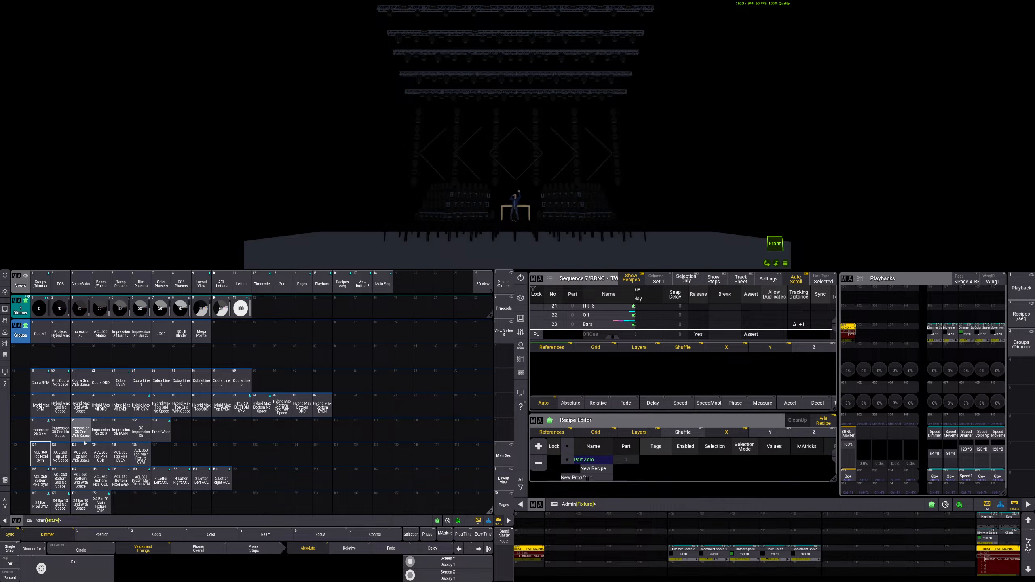
scroll(84, 443, "down", 3)
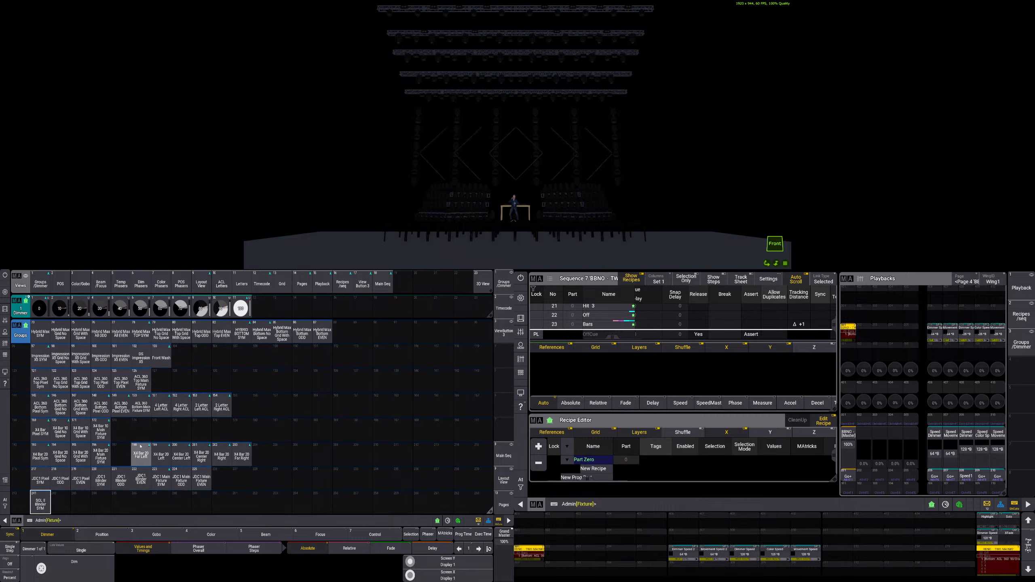
left_click(101, 480)
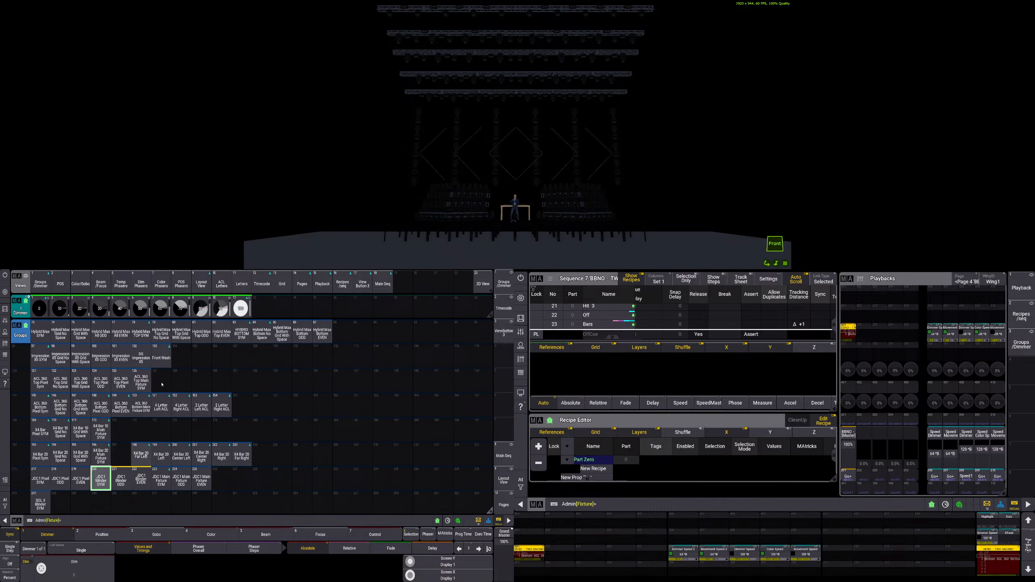
left_click(141, 284)
left_click(40, 332)
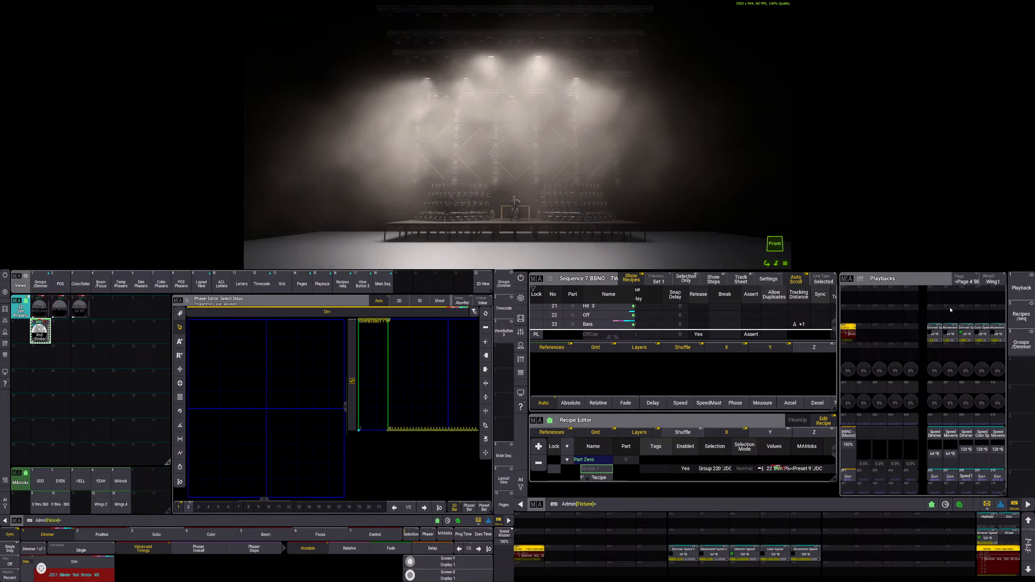
- Store the blinder strobe recipe as new cue 24 in the BBNO - TWO sequence and clear the programmer
key("s")
left_click(848, 477)
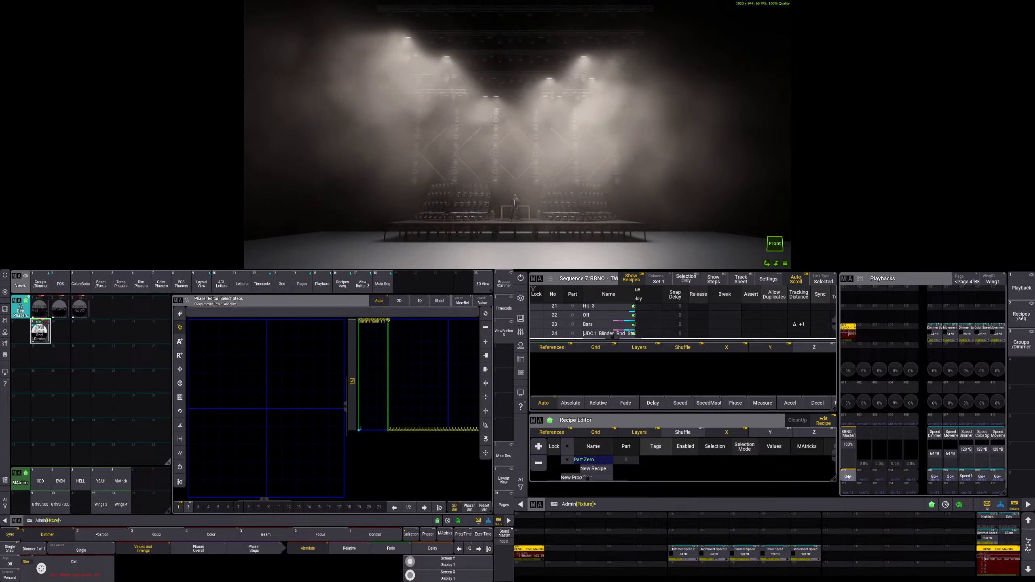
key("Escape")
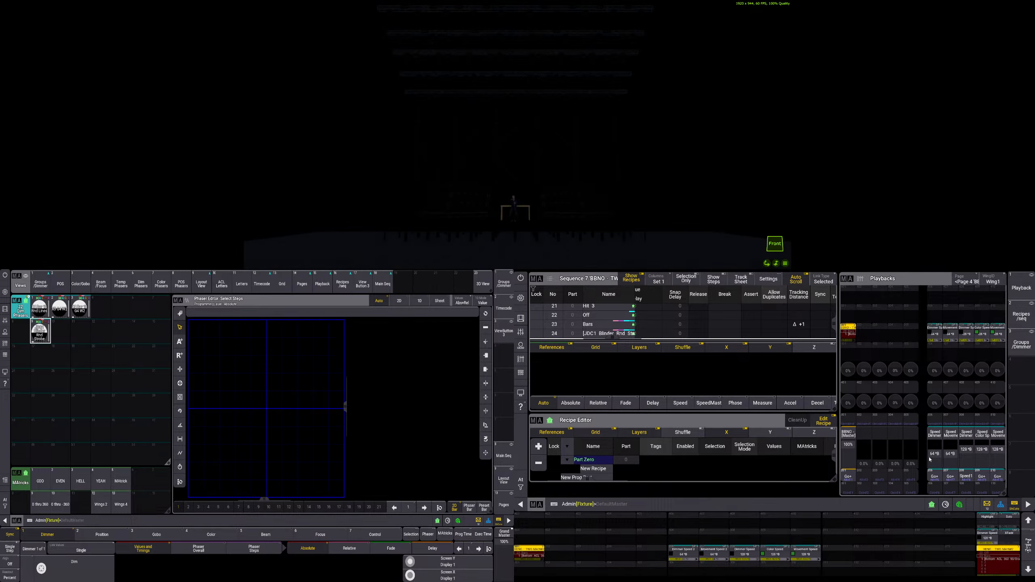
- Run through the sequence's cues one by one up to cue 24 to check the look of each
left_click(848, 478)
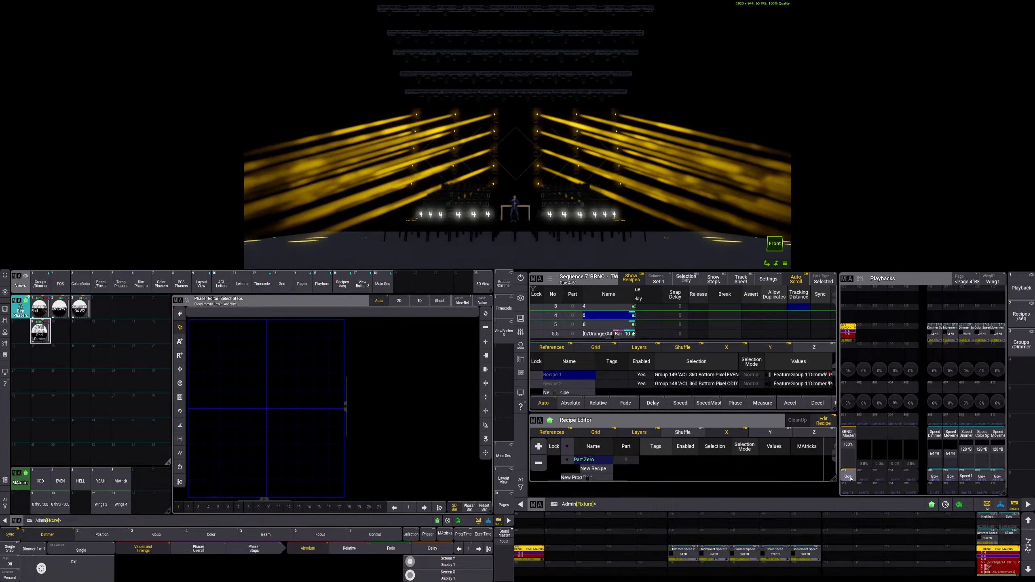
left_click(851, 478)
left_click(851, 478)
left_click(850, 478)
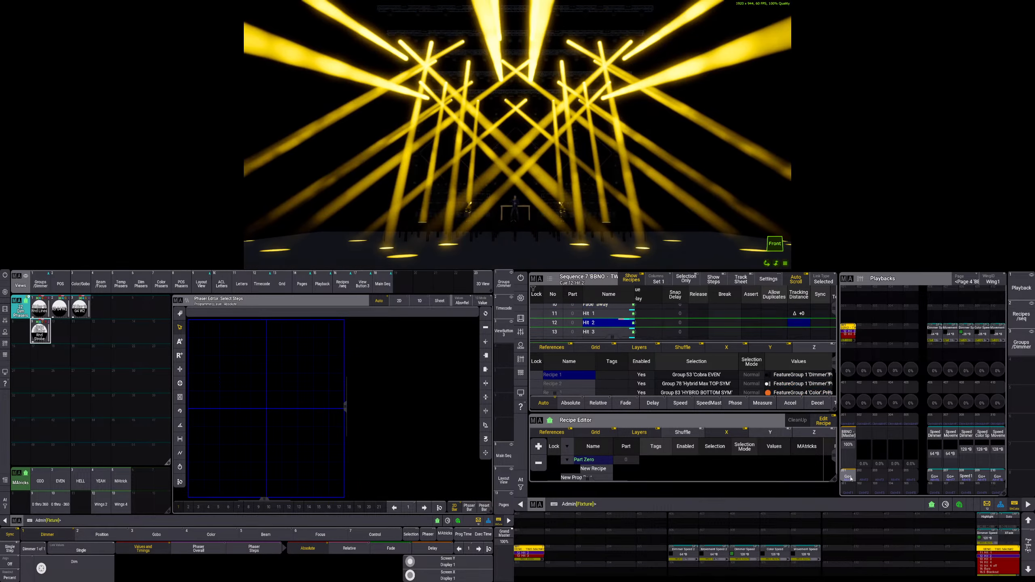
left_click(851, 479)
left_click(850, 478)
left_click(850, 478)
left_click(850, 479)
left_click(850, 478)
left_click(850, 479)
left_click(850, 478)
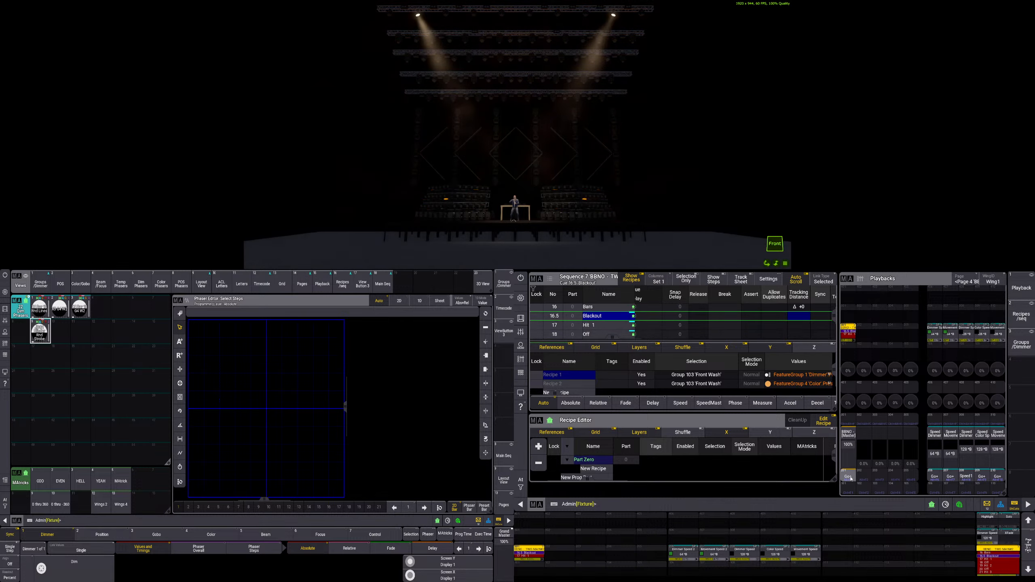
left_click(850, 478)
left_click(850, 478)
left_click(850, 478)
left_click(850, 478)
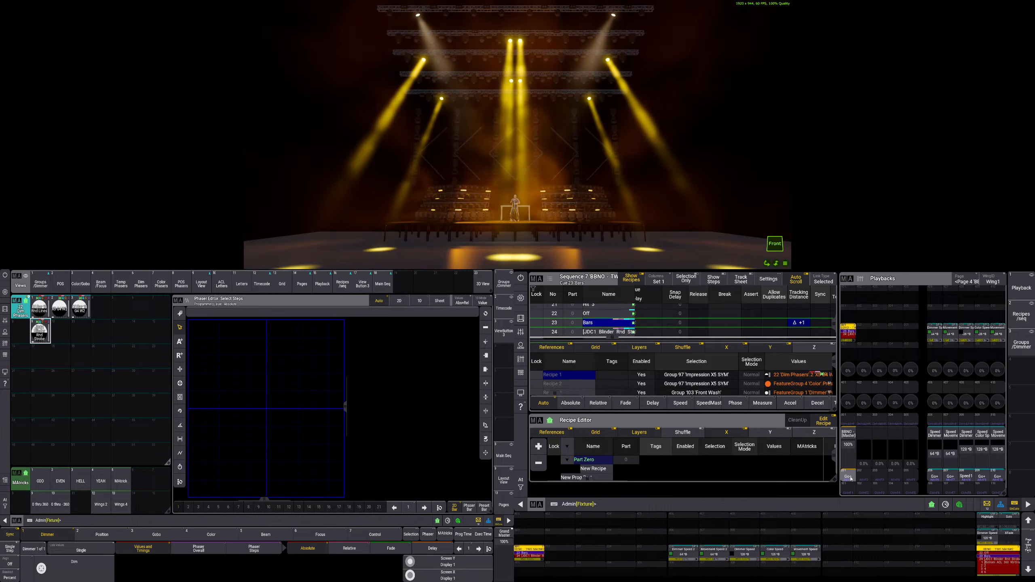
left_click(850, 478)
left_click(851, 478)
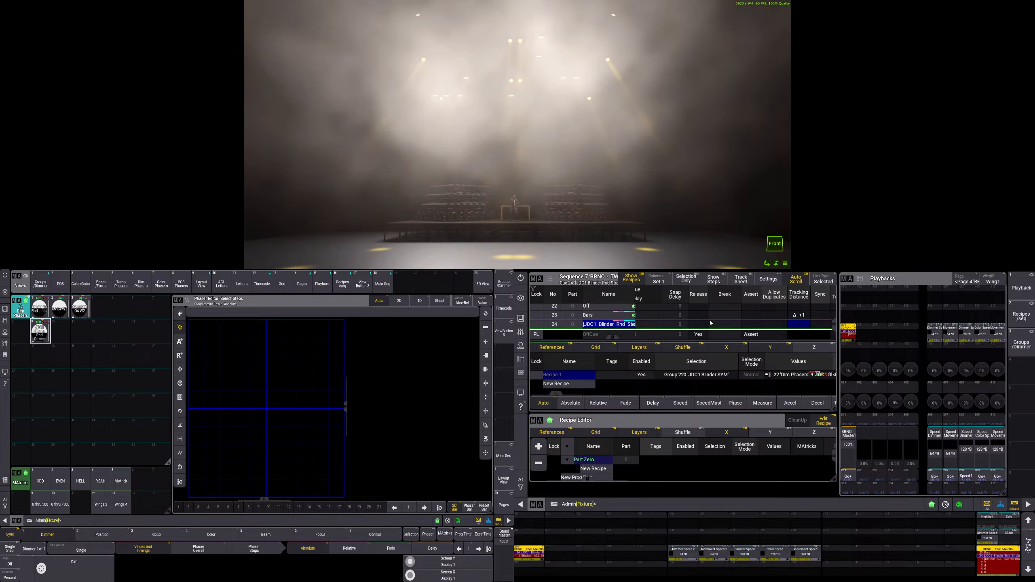
- Set the cue fade of cue 24, the blinder strobe cue, to 2 seconds
left_click(614, 338)
left_click_drag(614, 338, 560, 338)
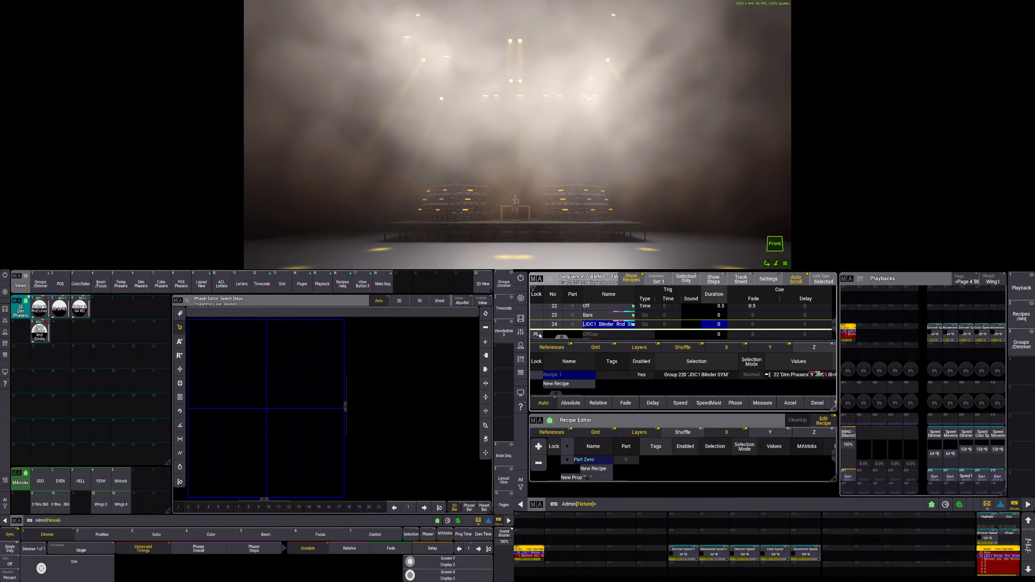
left_click(750, 329)
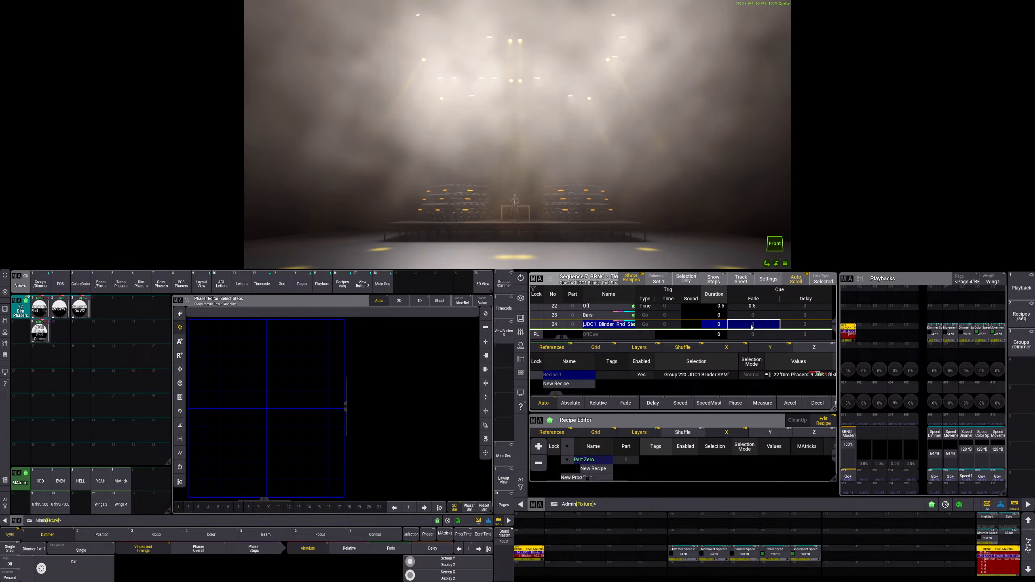
left_click(751, 328)
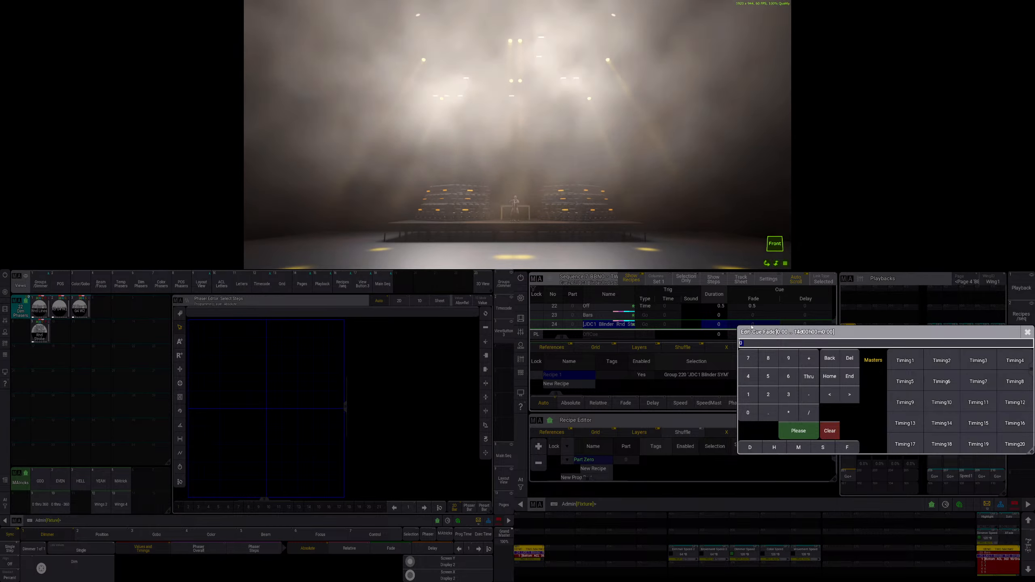
key("Return")
left_click(752, 328)
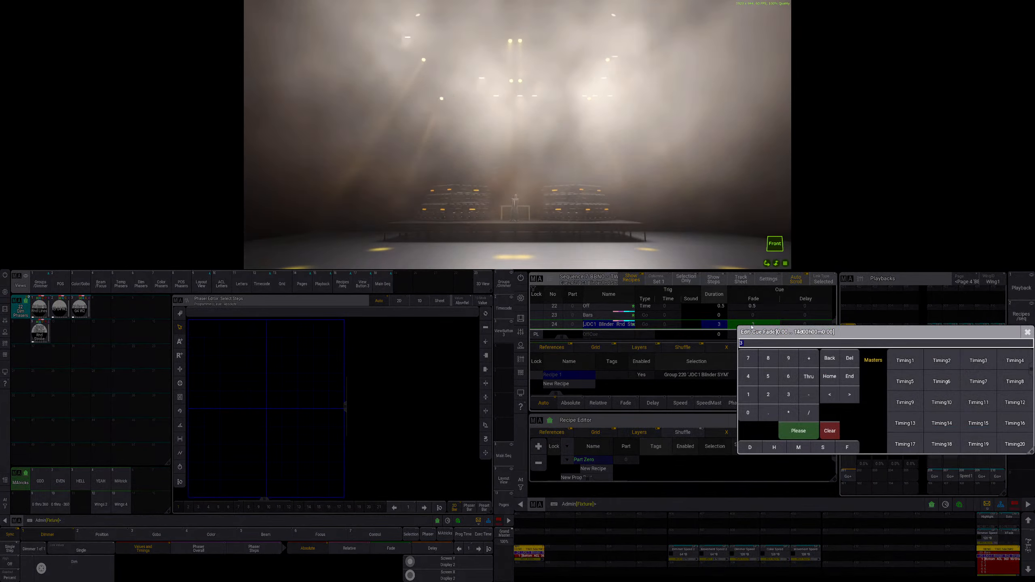
type("2")
key("Return")
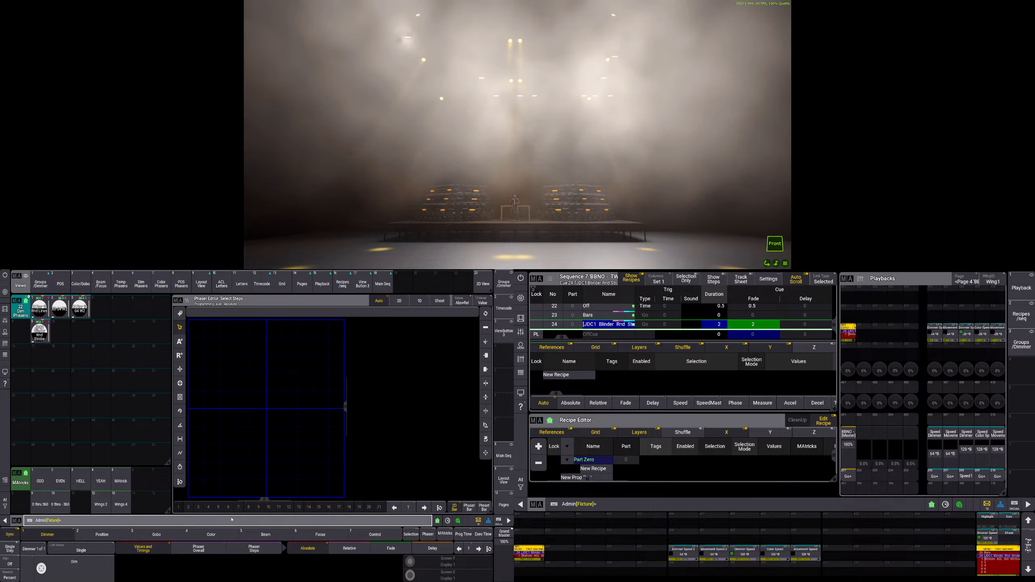
- Go back to cue 23 'Bars' and run the blinder strobe cue to preview its fade
type("o cue")
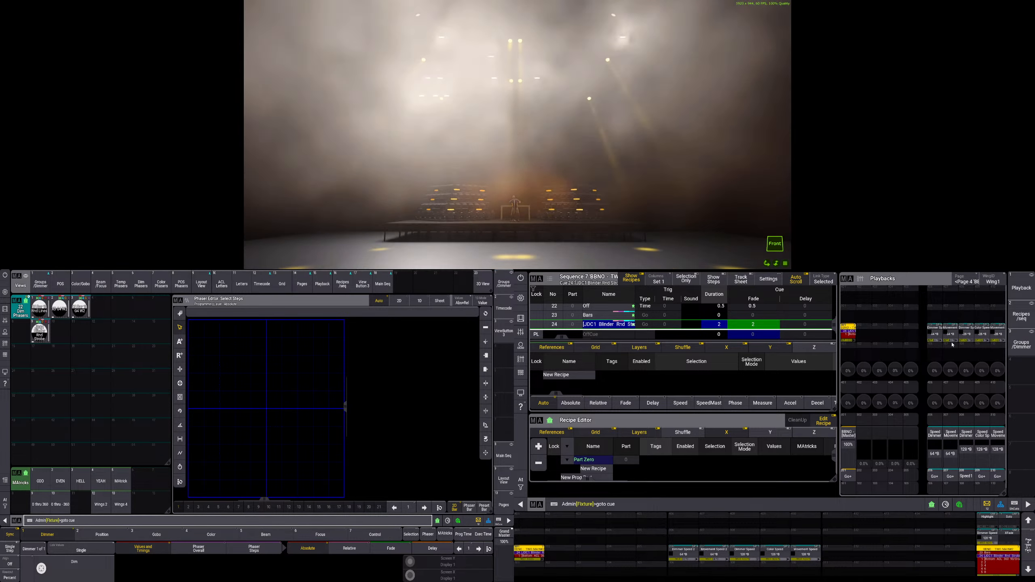
left_click(627, 312)
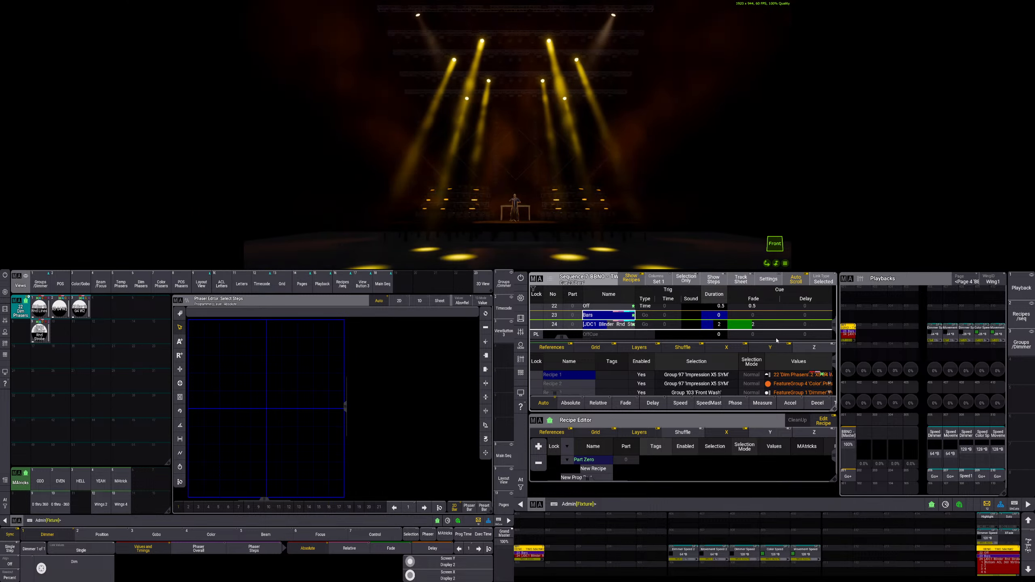
left_click(851, 476)
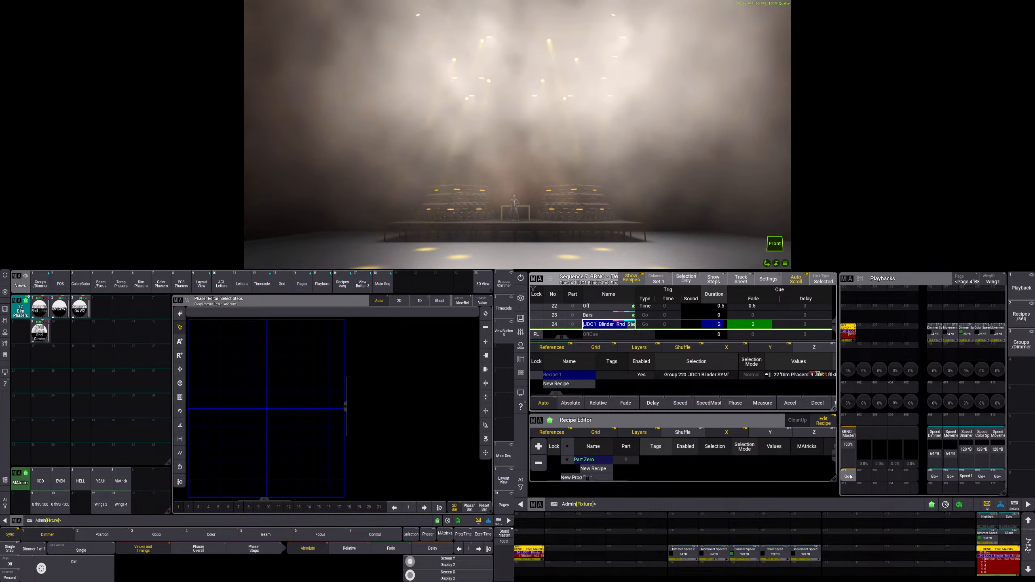
- Set the cue fade of cue 24, the blinder strobe cue, to 5 seconds
double_click(754, 324)
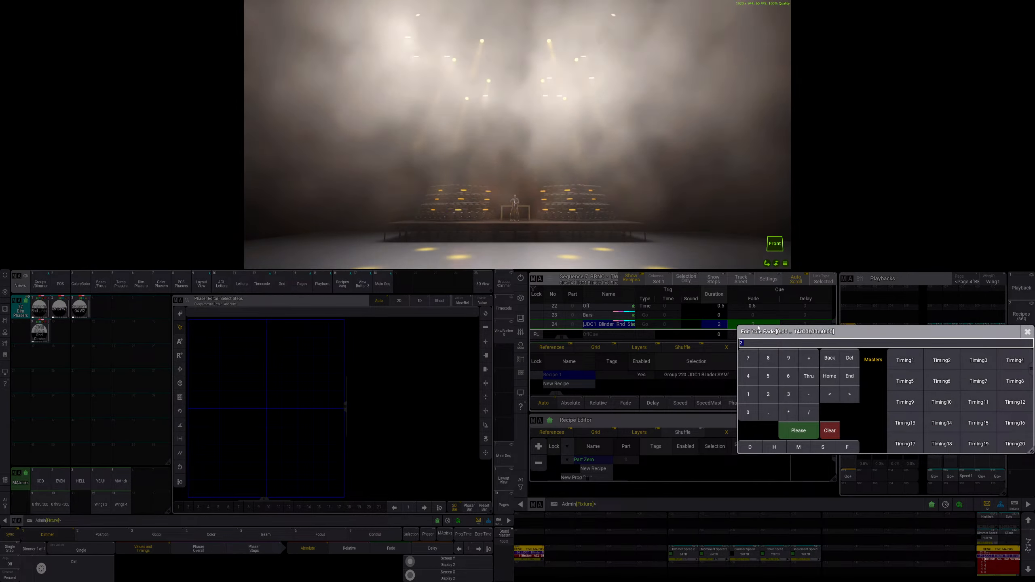
type("5")
key("Return")
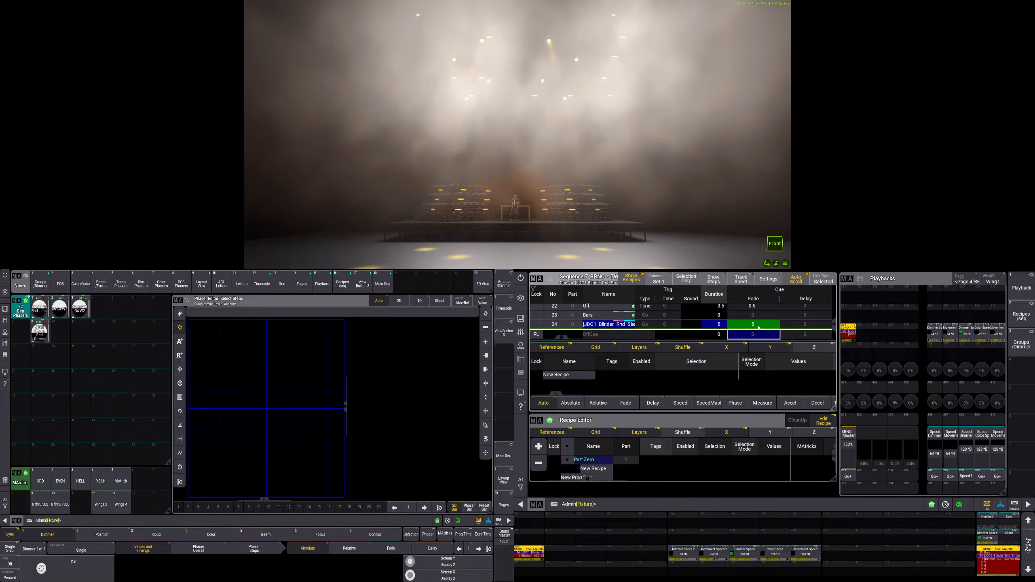
left_click(92, 522)
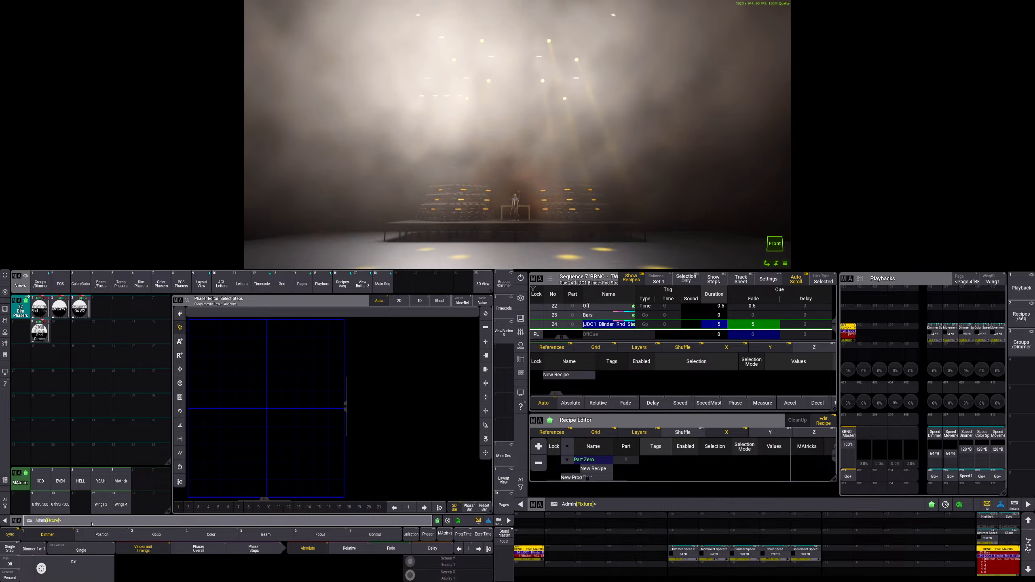
key("Up")
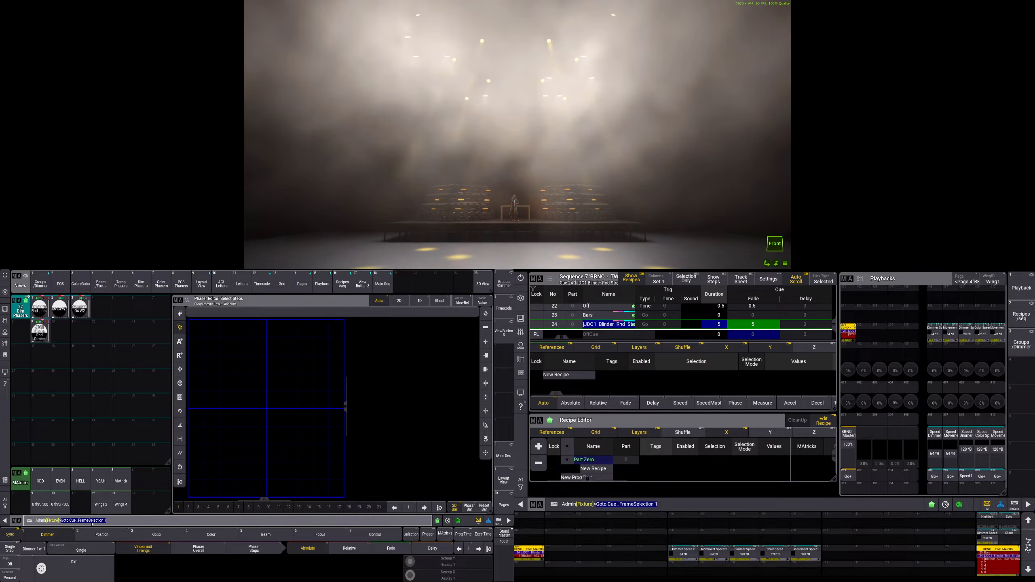
key("Return")
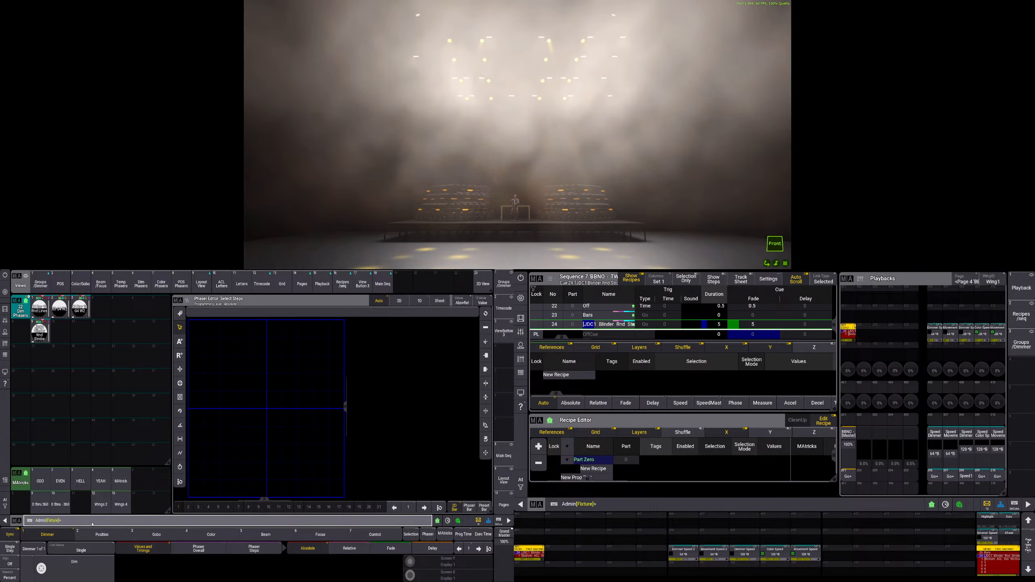
key("Up")
key("Up")
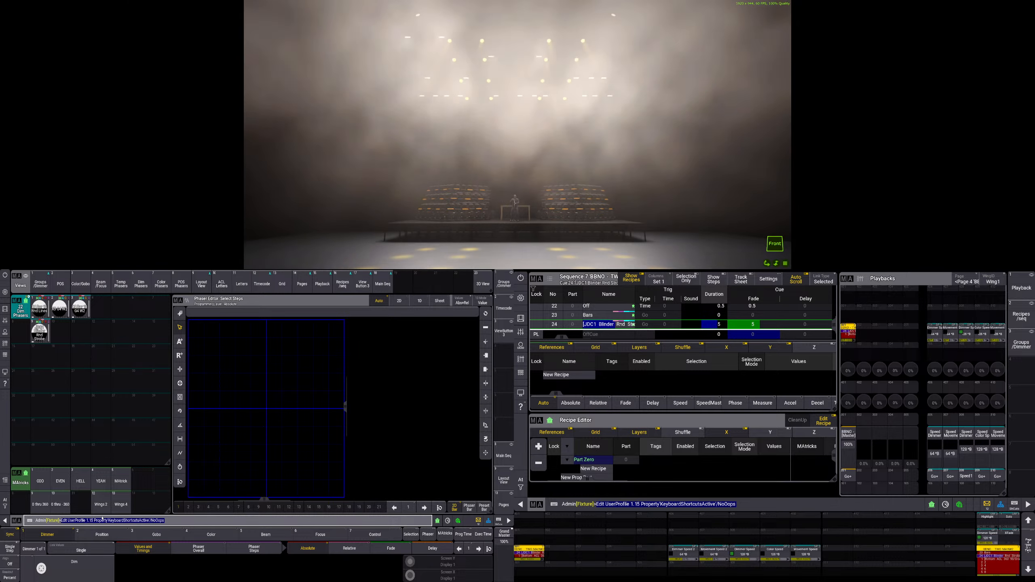
key("Up")
key("Up")
key("Up")
key("Up")
key("Up")
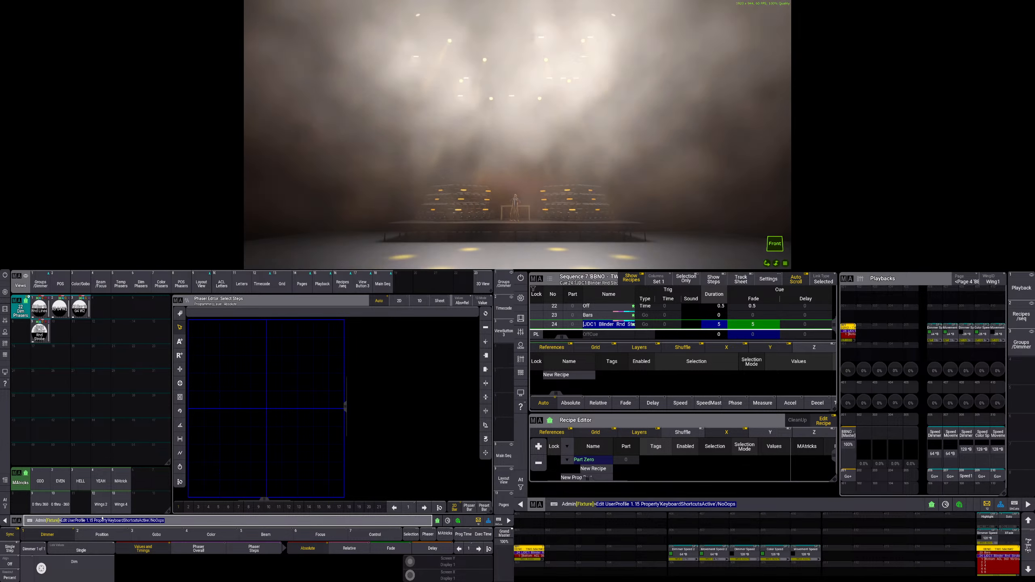
key("Return")
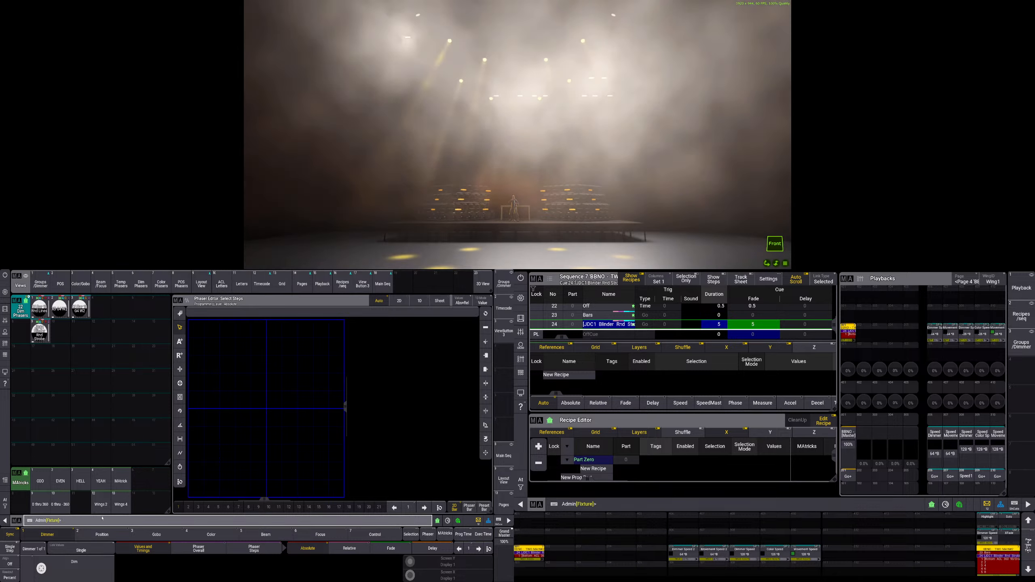
- Return to cue 23 'Bars' with a Goto command and trigger cue 24 to check the 5-second fade
type("goto c")
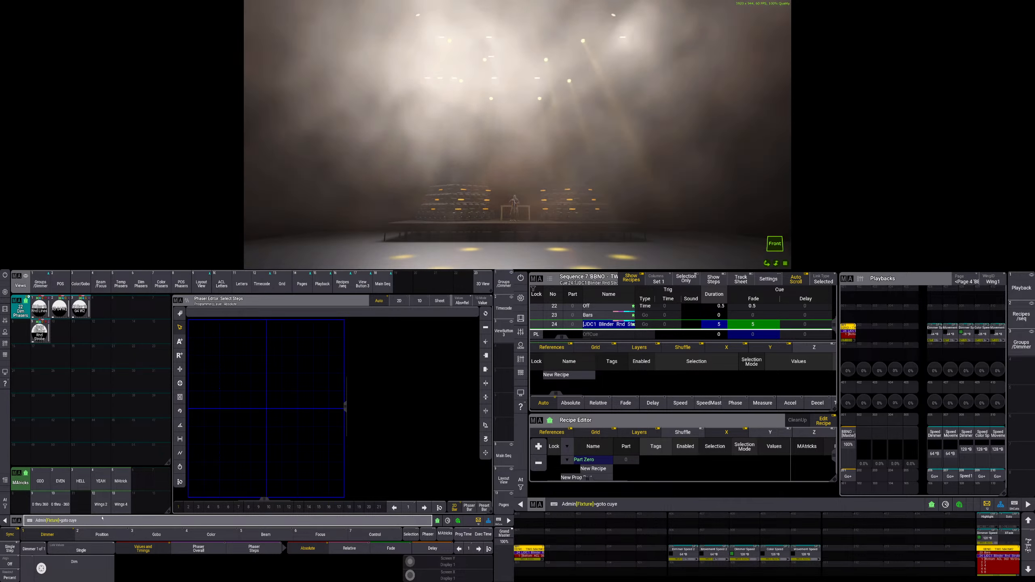
type("ue")
left_click(634, 316)
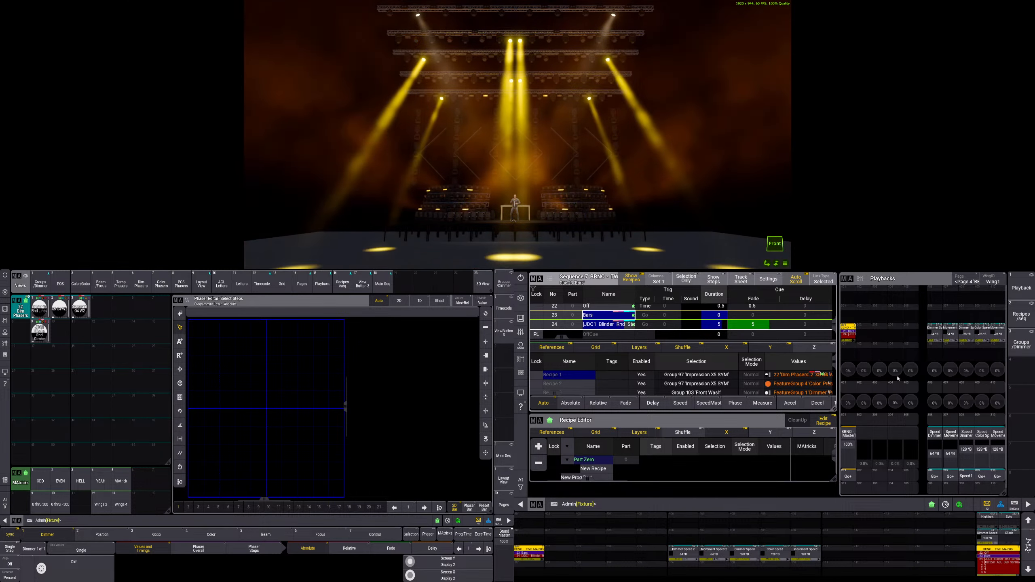
left_click(849, 477)
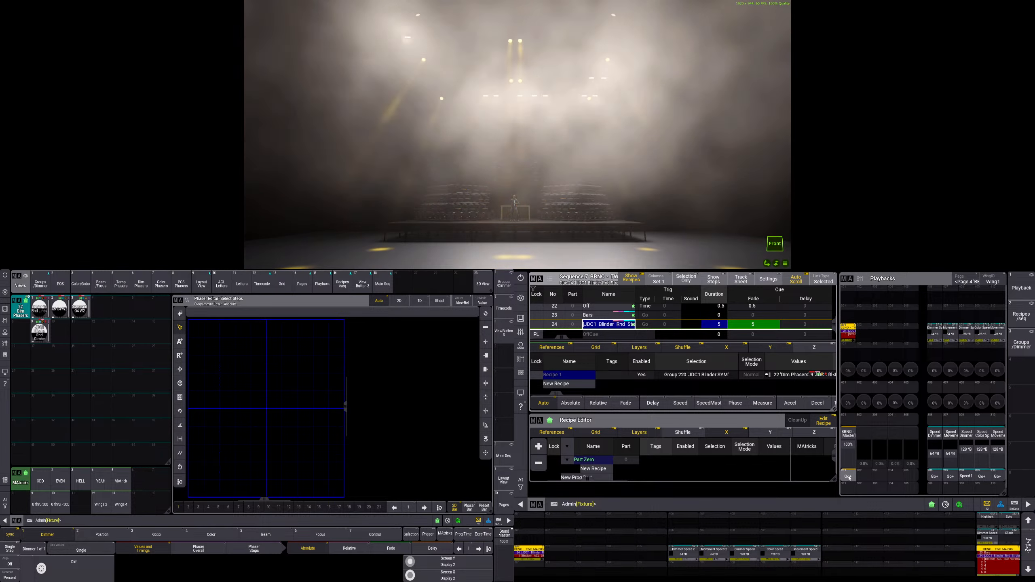
- Rename cue 24 to 'Strobe'
left_click(605, 324)
type("Strobe")
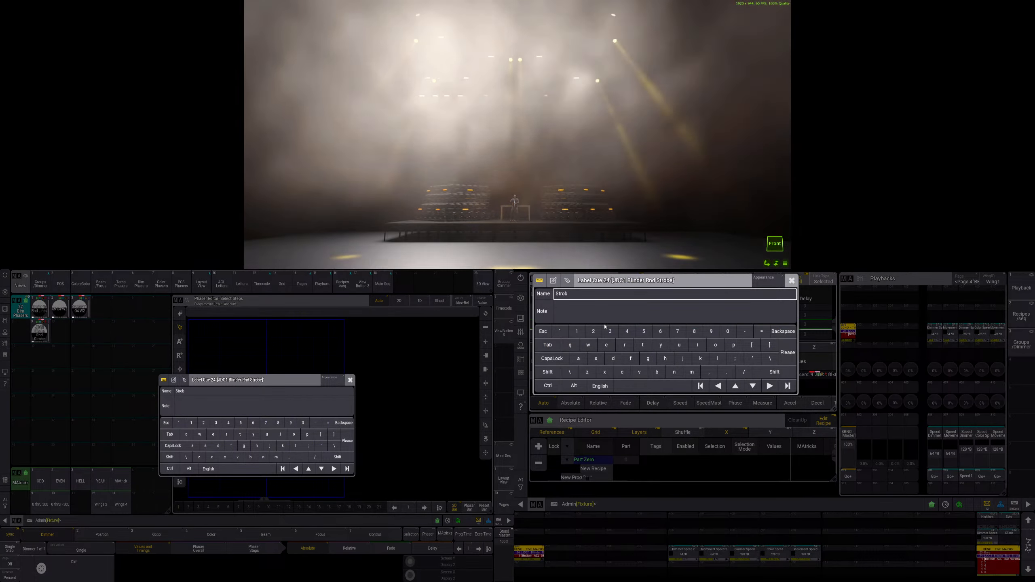
key("Return")
key("Delete")
left_click(609, 335)
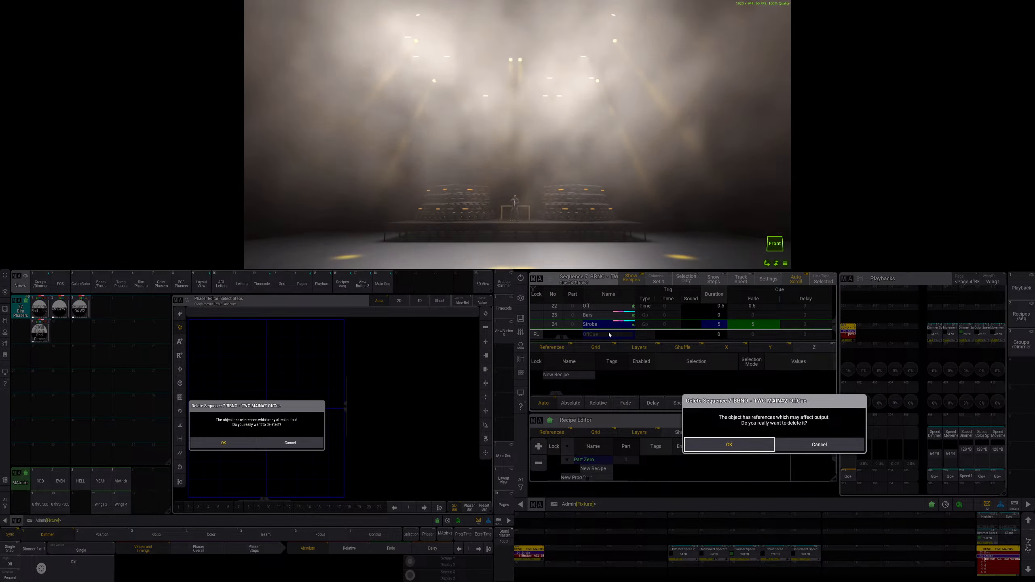
left_click(811, 441)
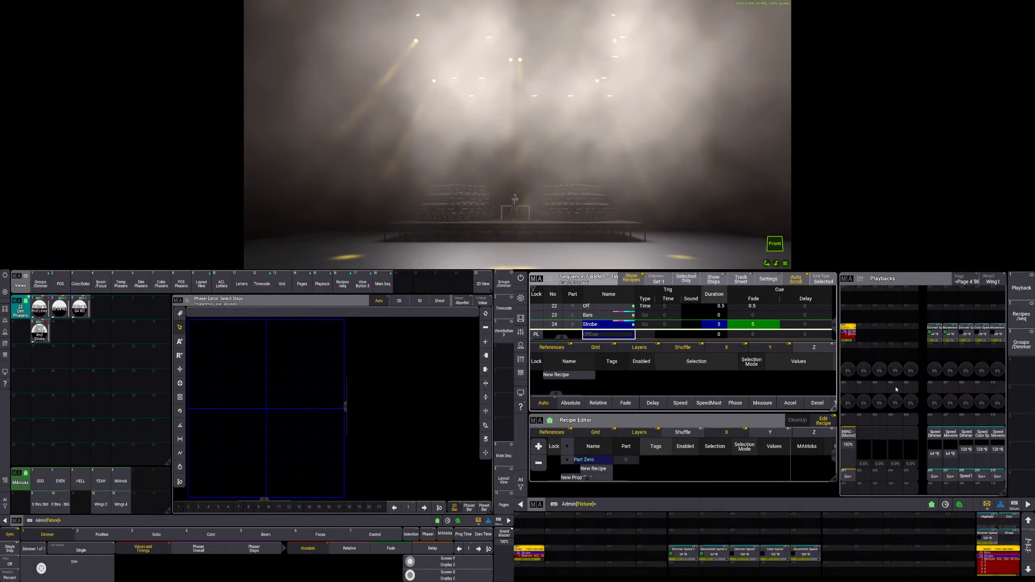
- Switch off the running BBNO - TWO sequence
left_click(498, 521)
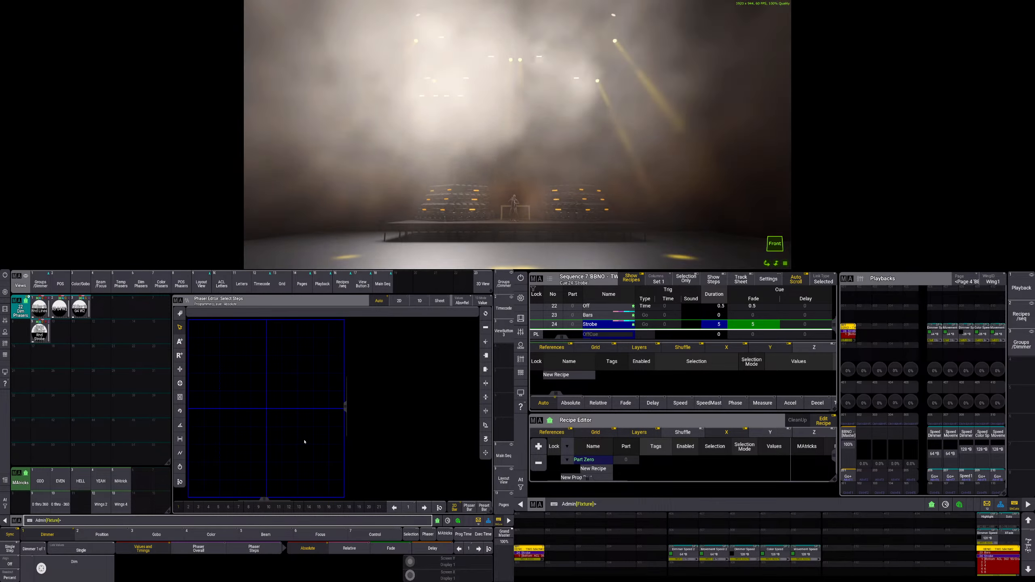
key("ctrl+s")
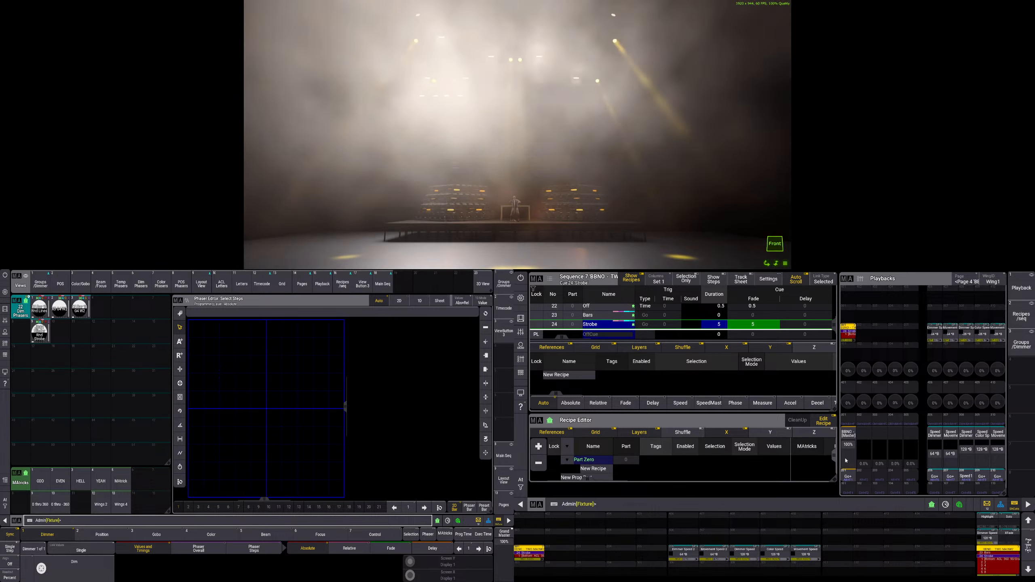
left_click(847, 477)
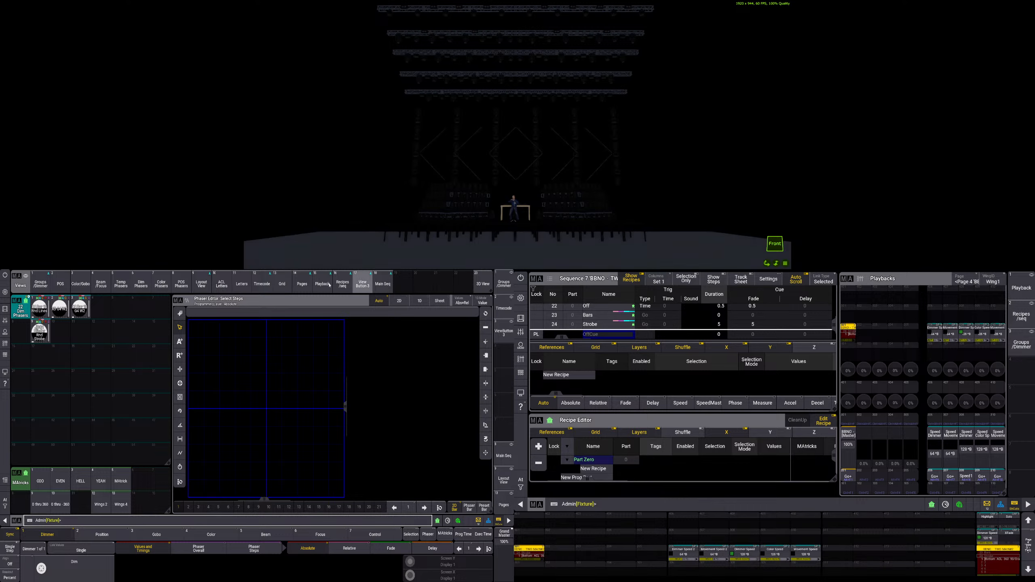
- Show the BBNO - TWO timecode, play it from the start through cue 23 'Bars', and stop playback
left_click(261, 285)
left_click(221, 435)
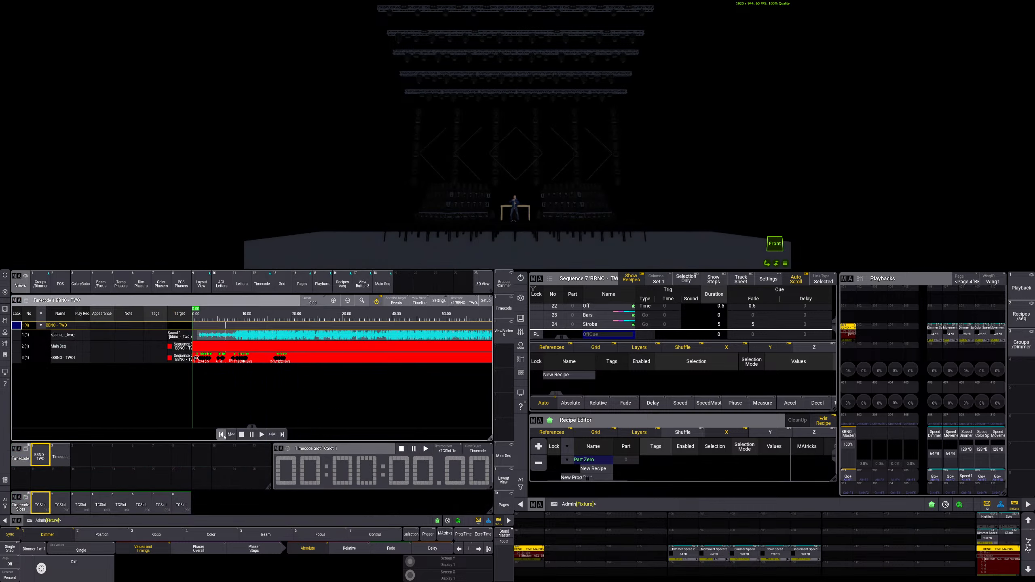
left_click(261, 435)
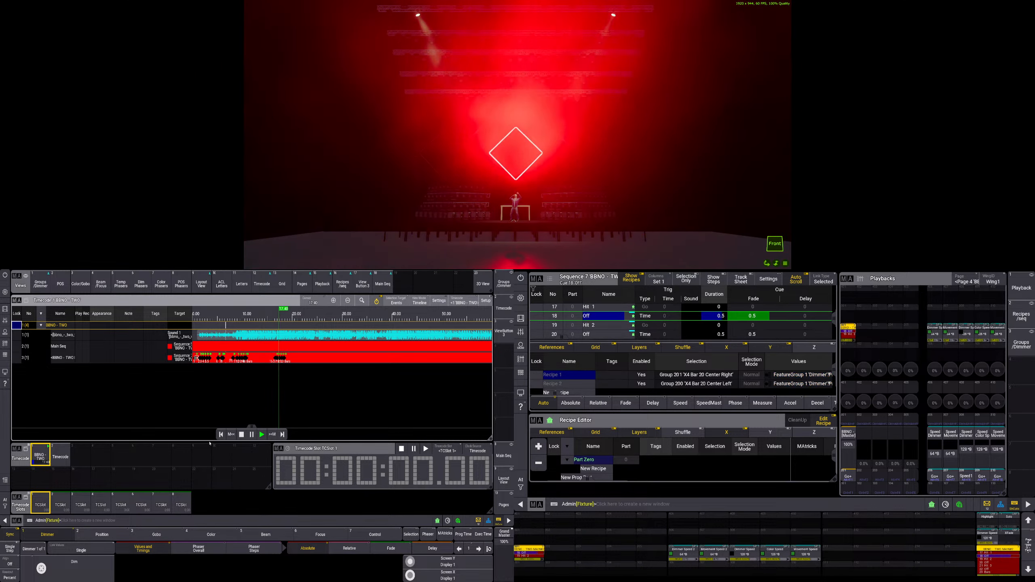
left_click(241, 435)
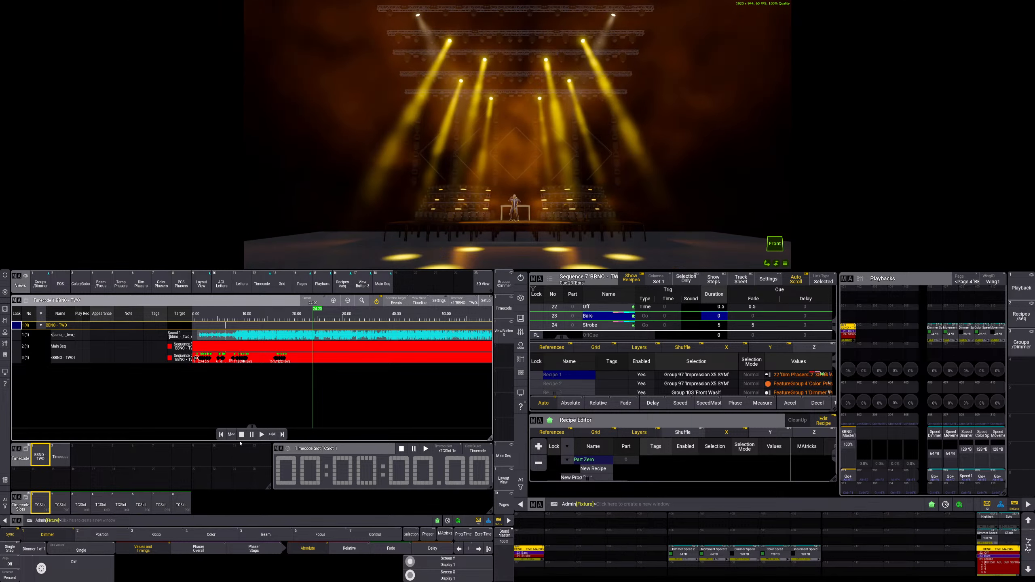
- Play the BBNO - TWO timecode from the very start to beyond the one-minute mark and stop playback
left_click(220, 435)
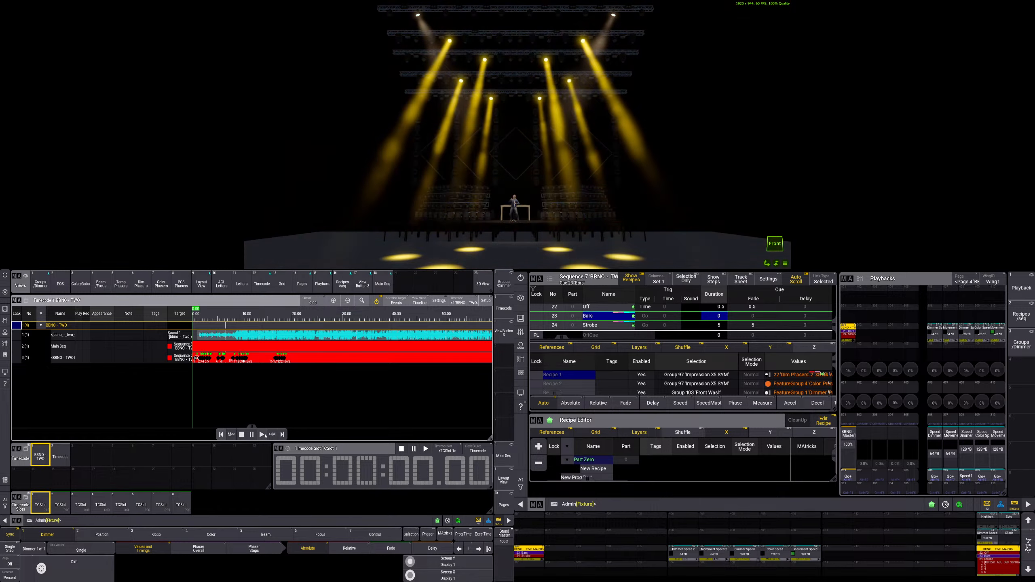
left_click(262, 435)
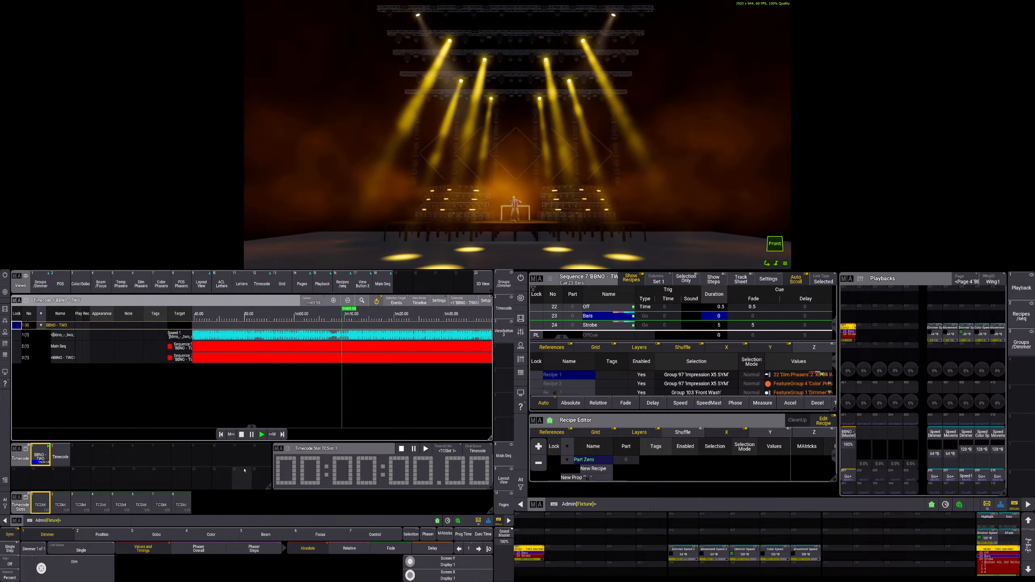
left_click(242, 435)
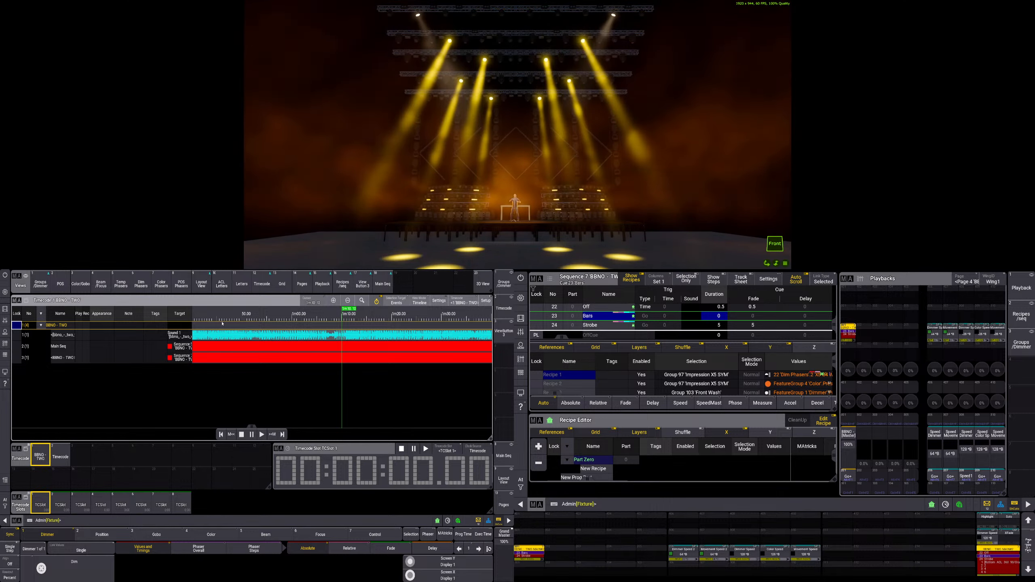
- Place the timecode cursor just after the 'Bars' event, at about 18.5 seconds, and put the timecode with the BBNO - TWO track selected into setup mode
left_click(208, 320)
left_click(292, 322)
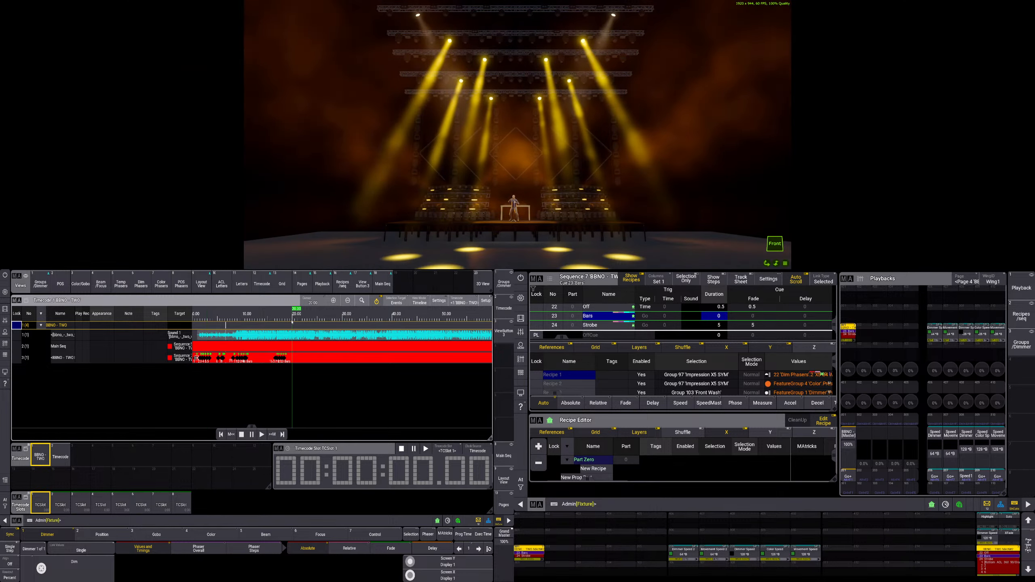
left_click_drag(287, 322, 283, 322)
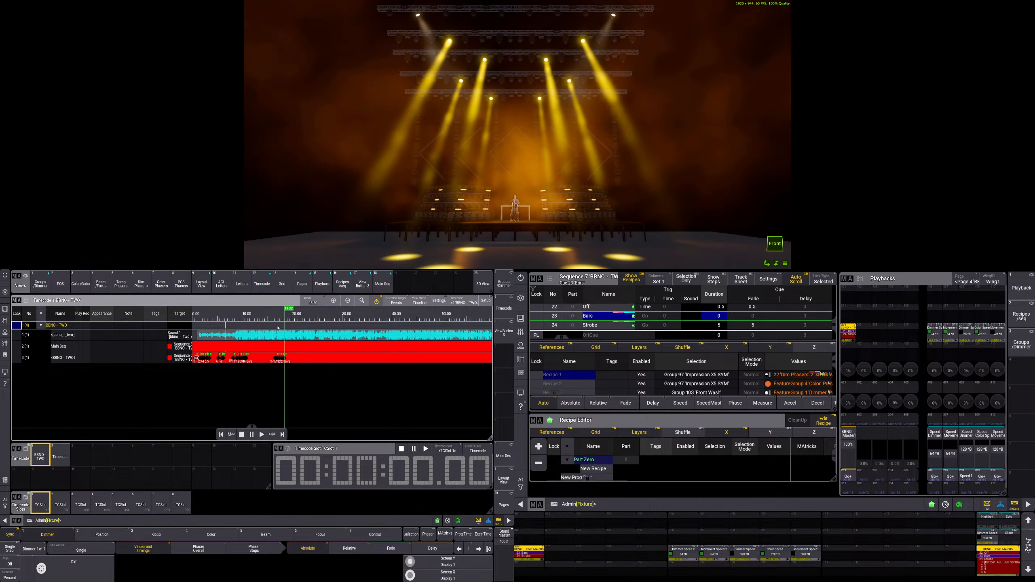
left_click(312, 360)
left_click(485, 301)
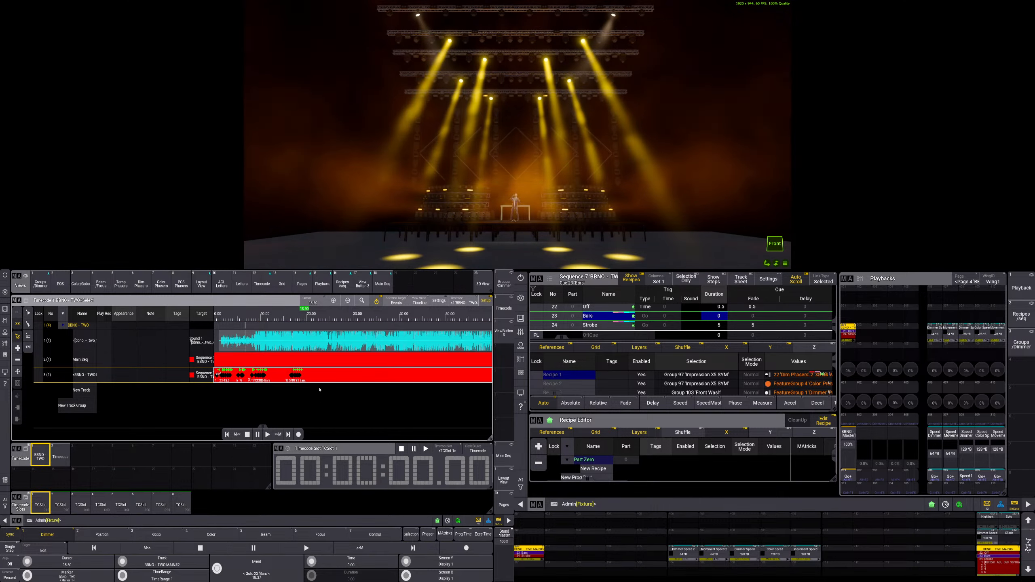
- Play the timecode from just after the 'Bars' event and stop at about 24 seconds to find the Strobe cue's position
scroll(303, 375, "up", 5)
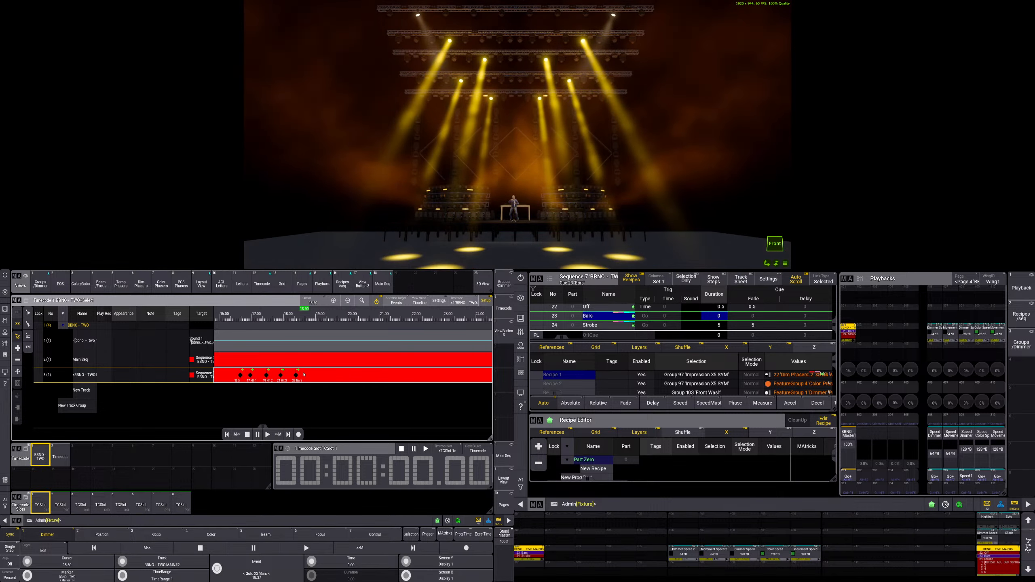
left_click(268, 435)
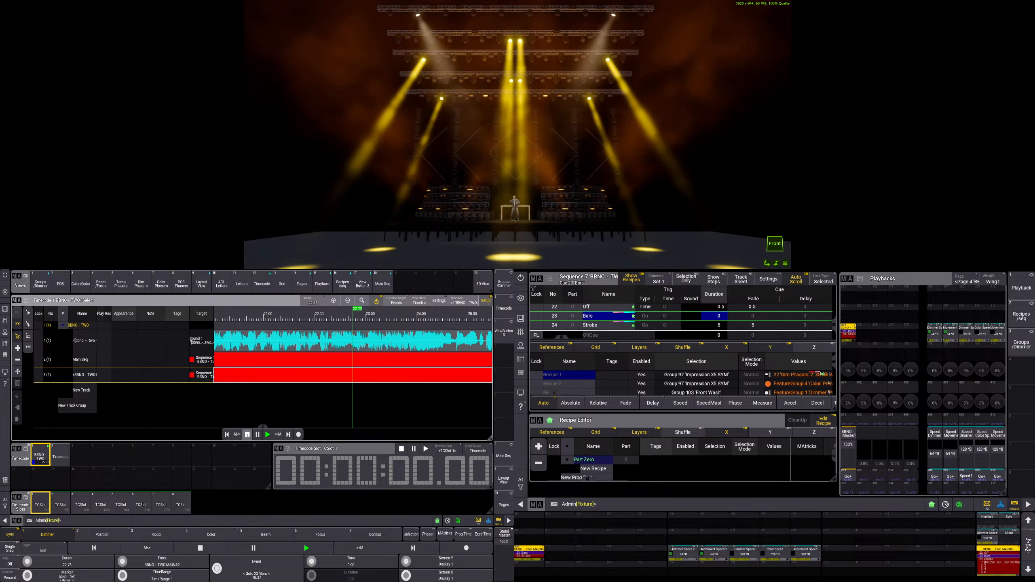
left_click(248, 435)
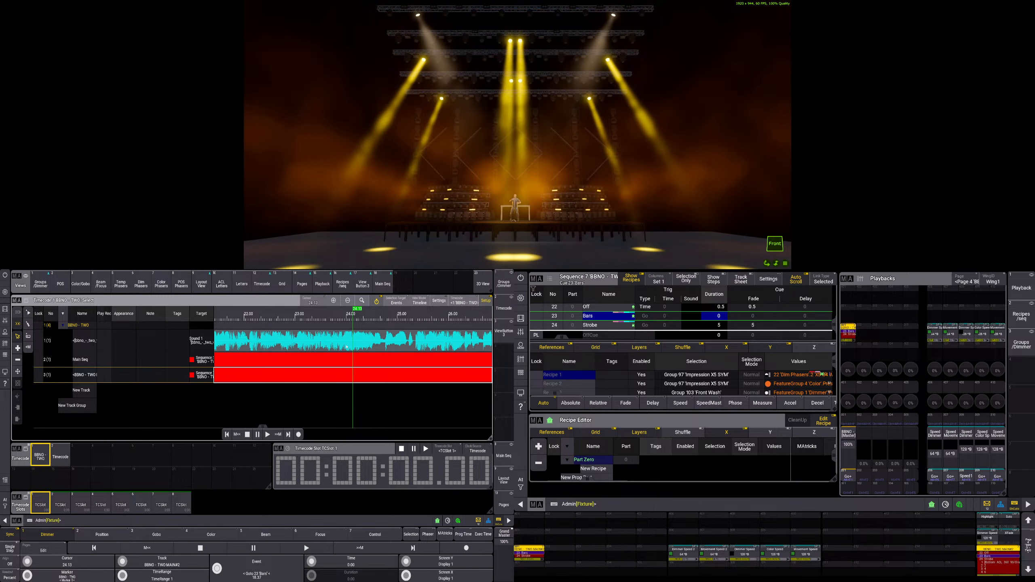
- Add the Strobe cue event to the BBNO - TWO sequence track at 23.41 and play it back
left_click(321, 321)
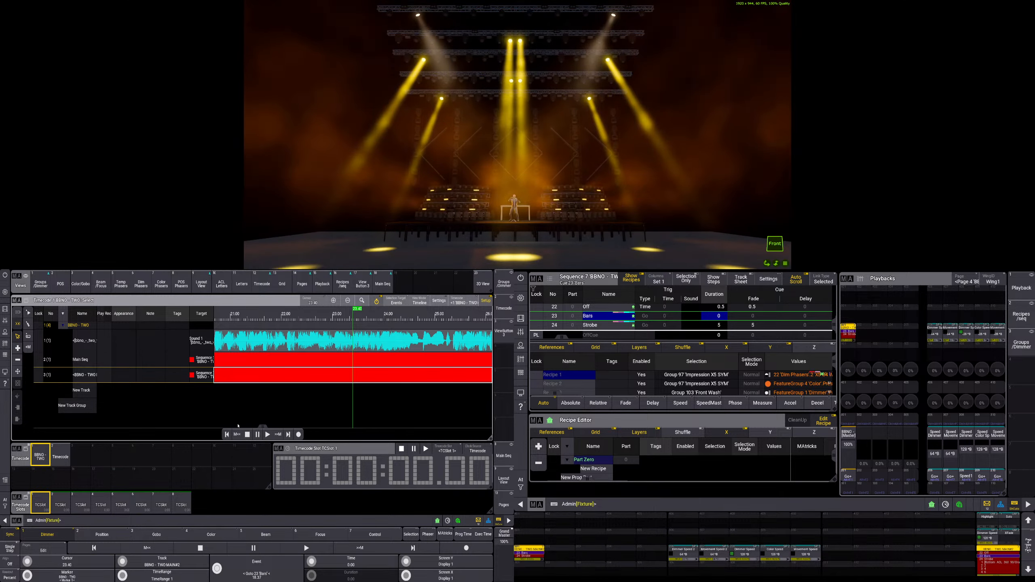
left_click(18, 348)
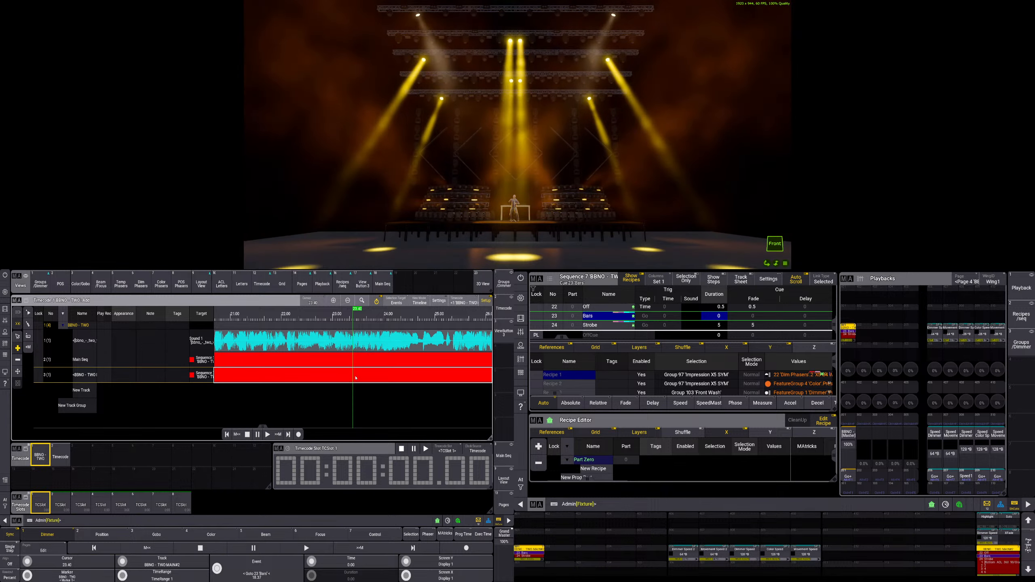
left_click(353, 375)
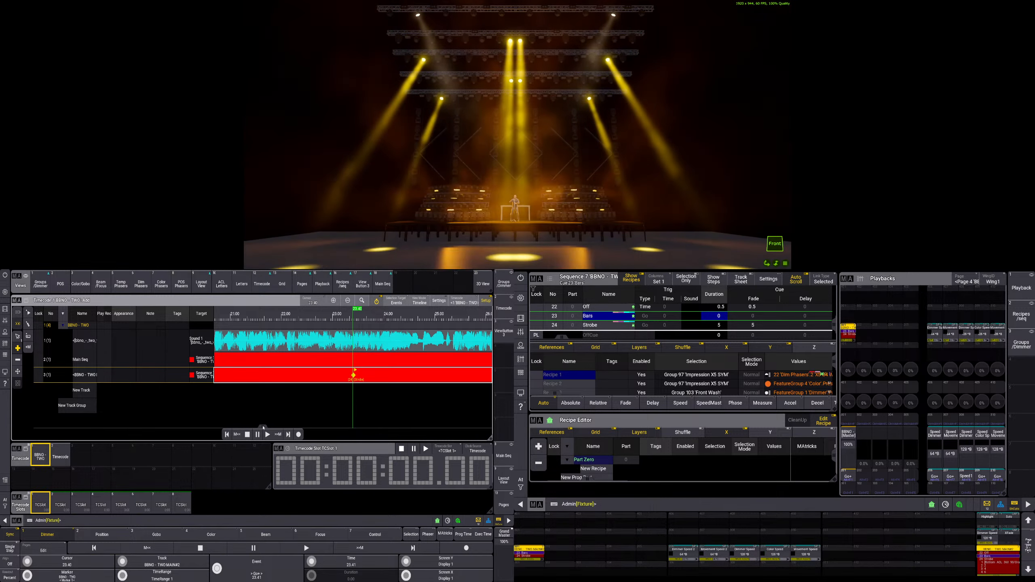
left_click(268, 436)
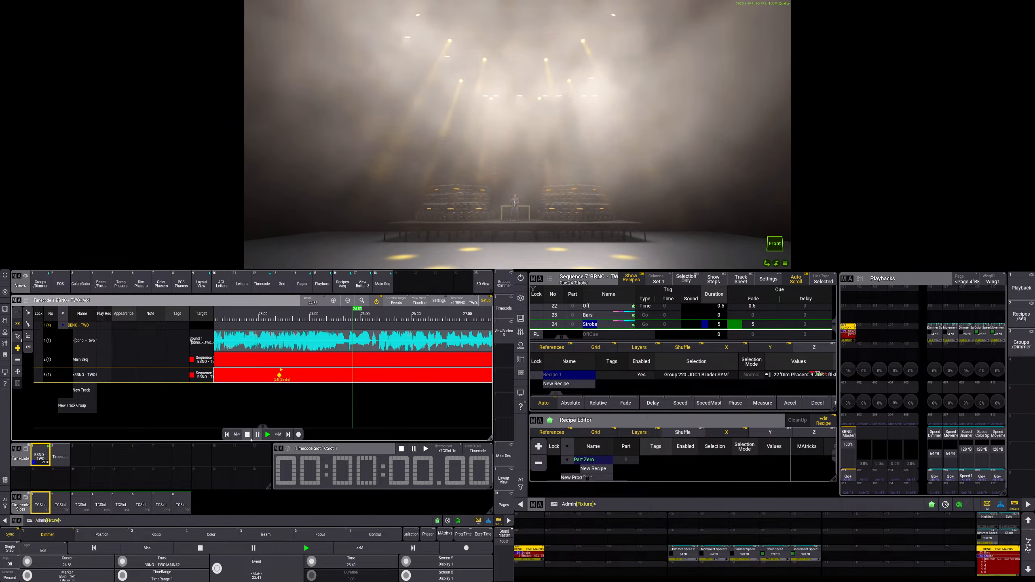
left_click(247, 435)
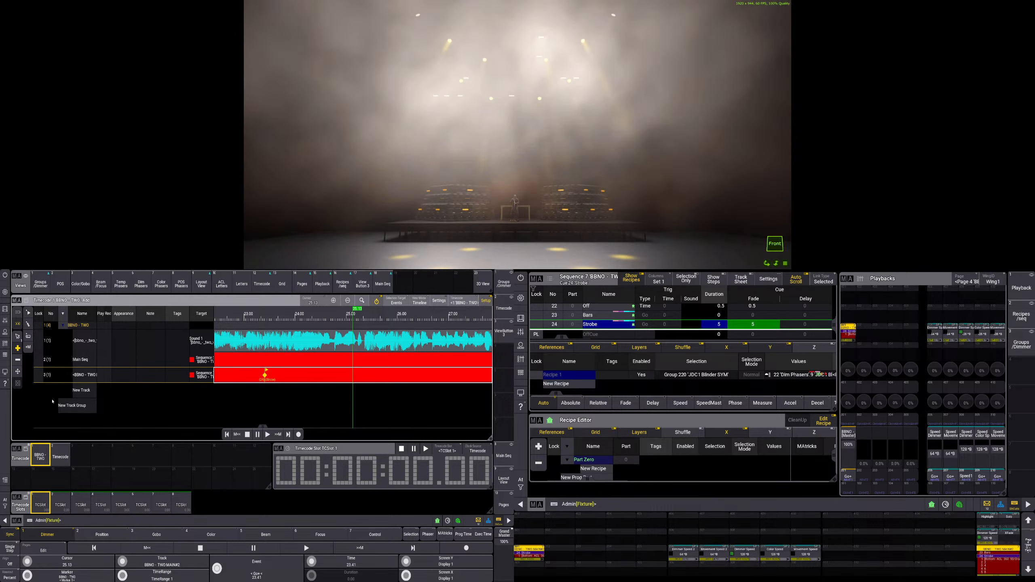
- Store cue 25 in the BBNO - TWO sequence with the Front Wash group at 100% dimmer and the CTO colour
left_click(44, 286)
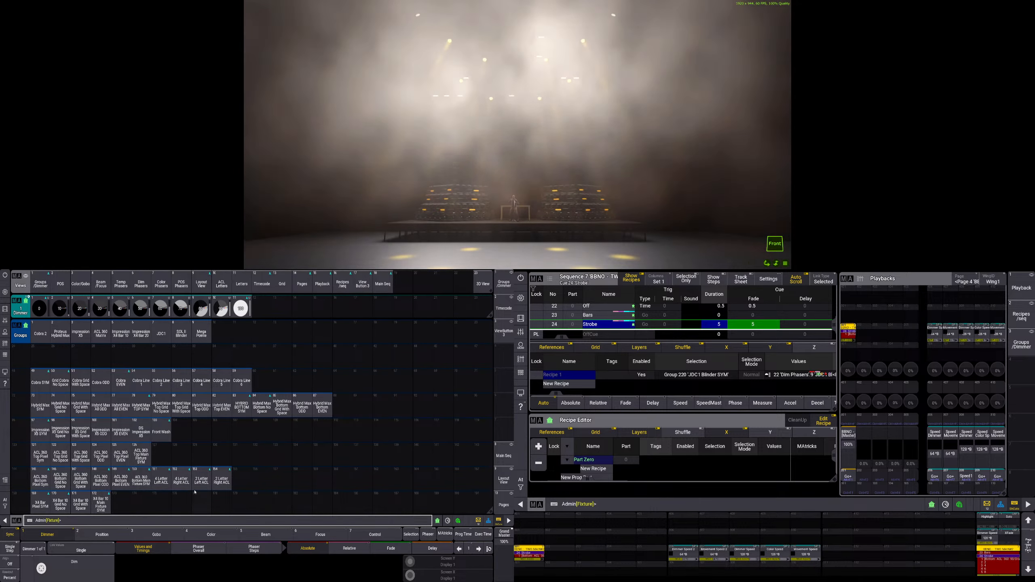
left_click(162, 430)
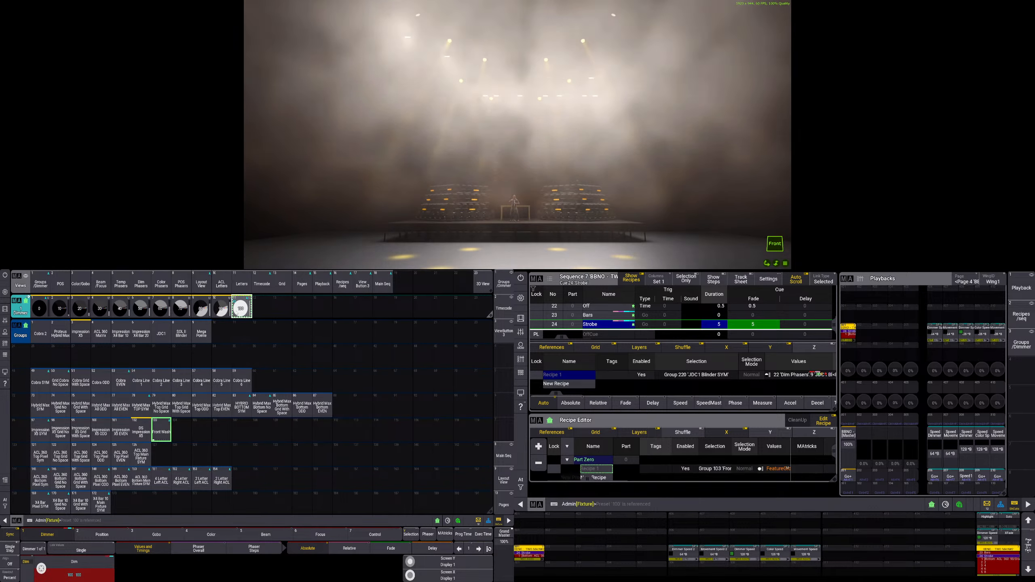
left_click(80, 284)
left_click(342, 313)
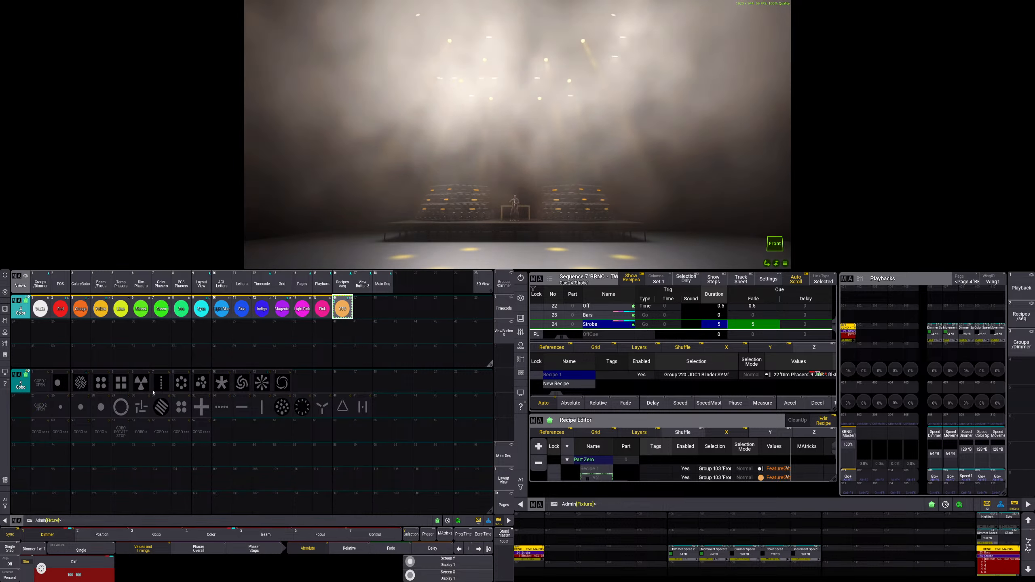
key("s")
left_click(847, 477)
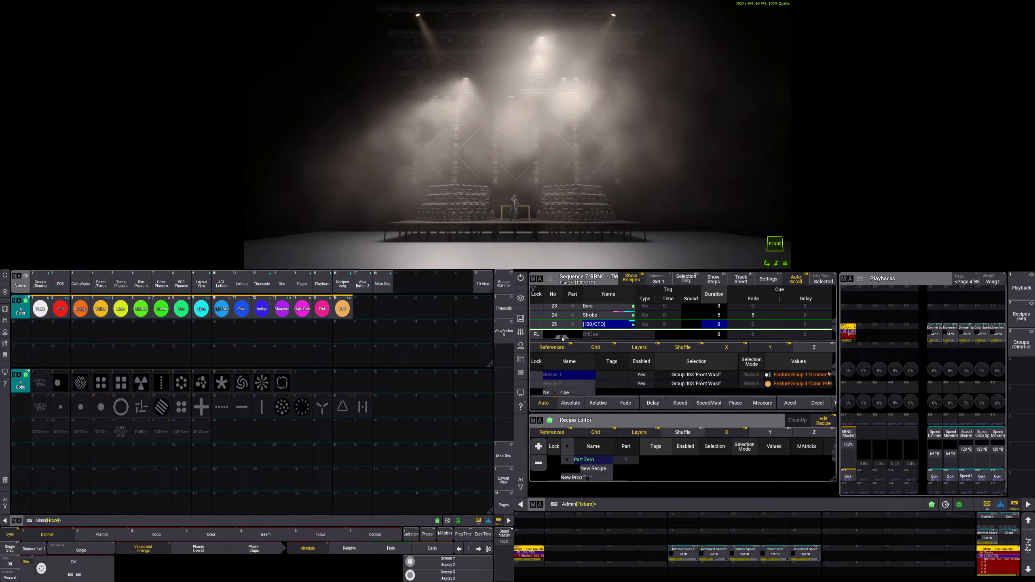
- Set the tracking distance of the Strobe cue to Δ +0
left_click_drag(561, 338, 628, 338)
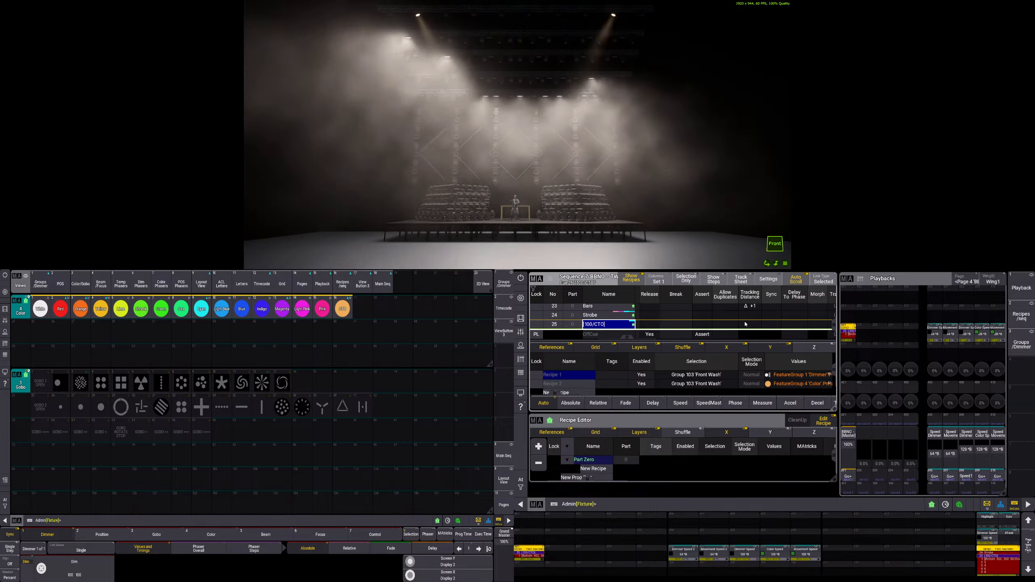
left_click(749, 317)
right_click(750, 318)
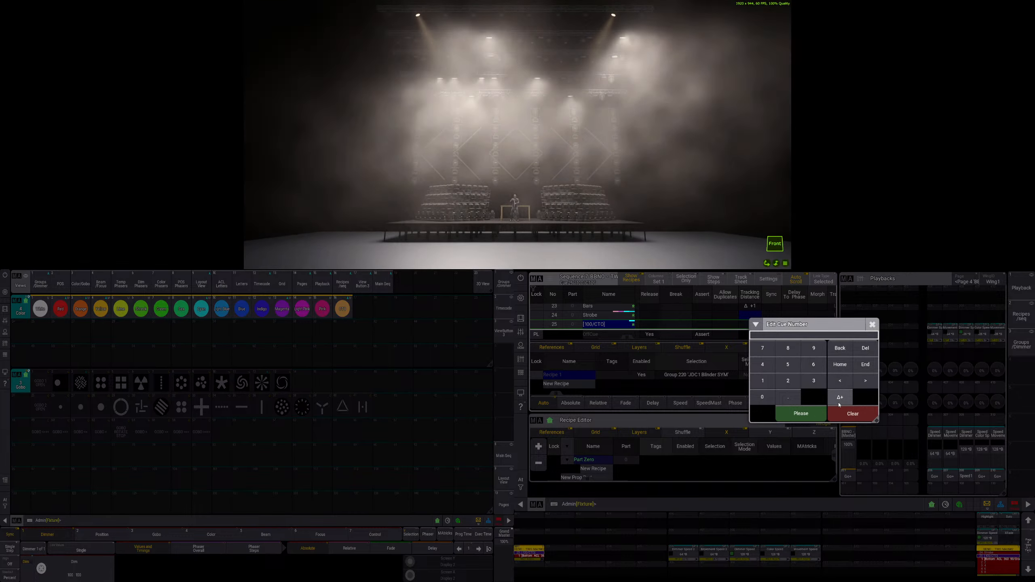
left_click(802, 418)
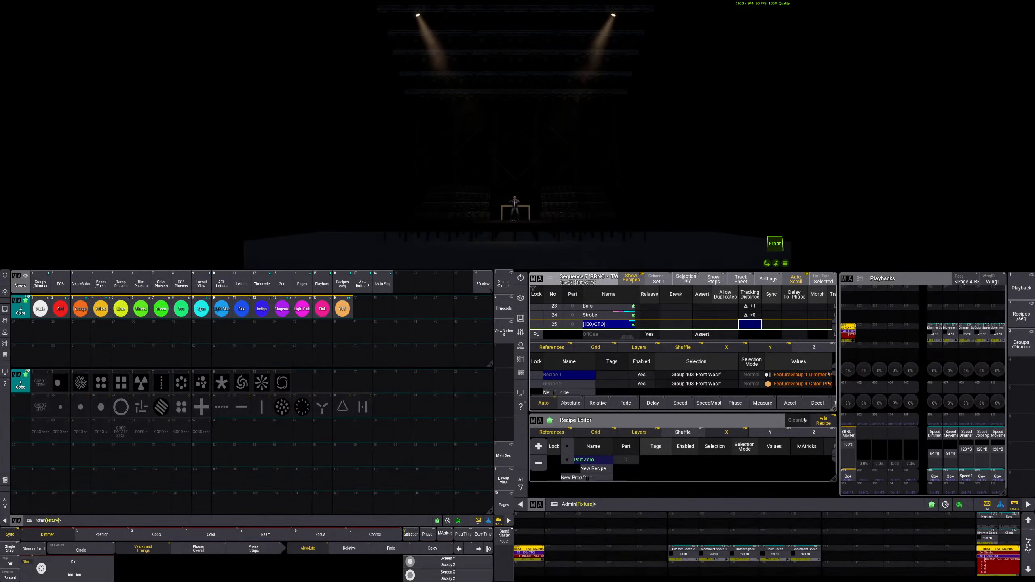
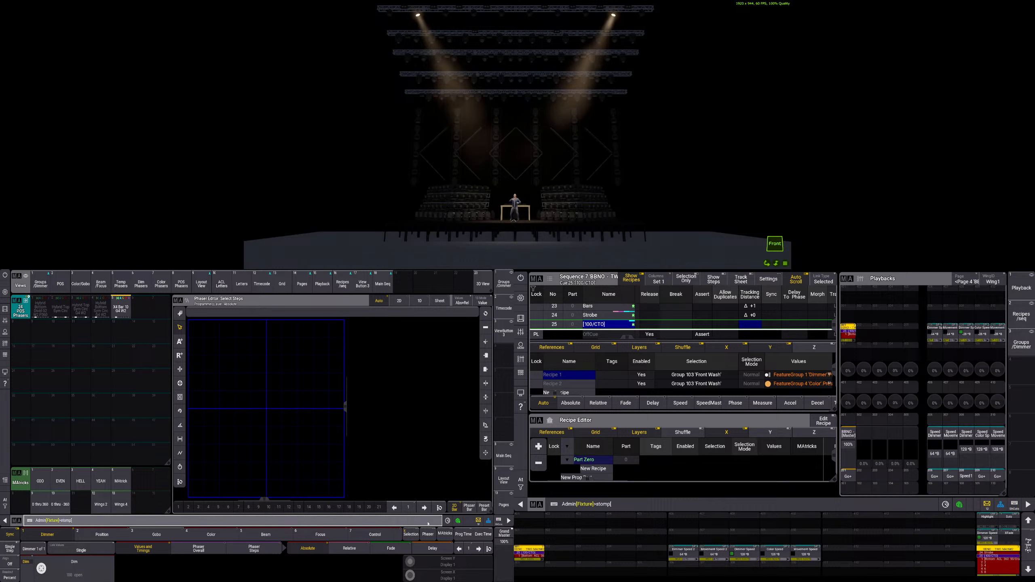
- Stomp the phaser on the selected fixtures and merge the programmer values into cue 25
key("Return")
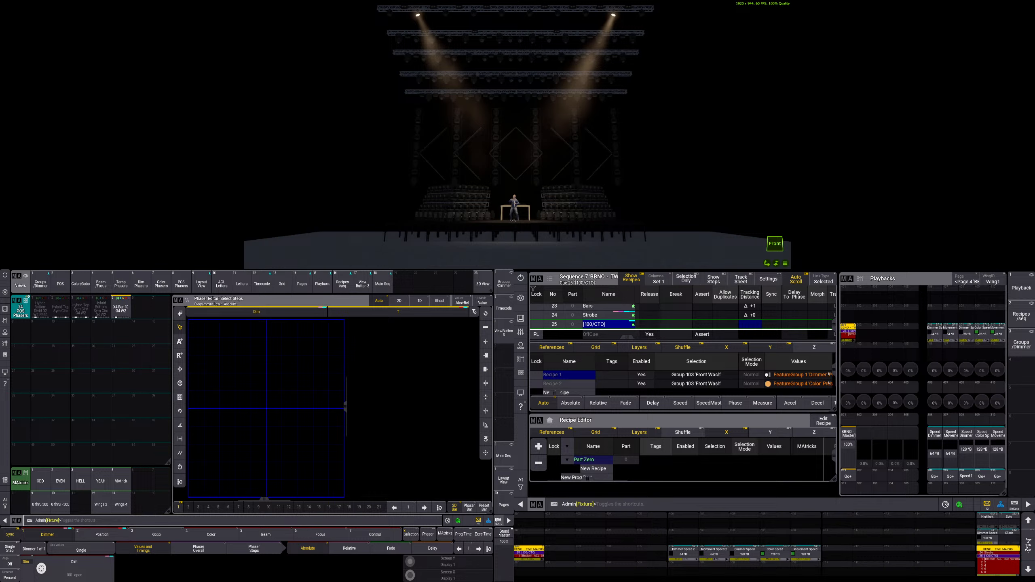
left_click(498, 521)
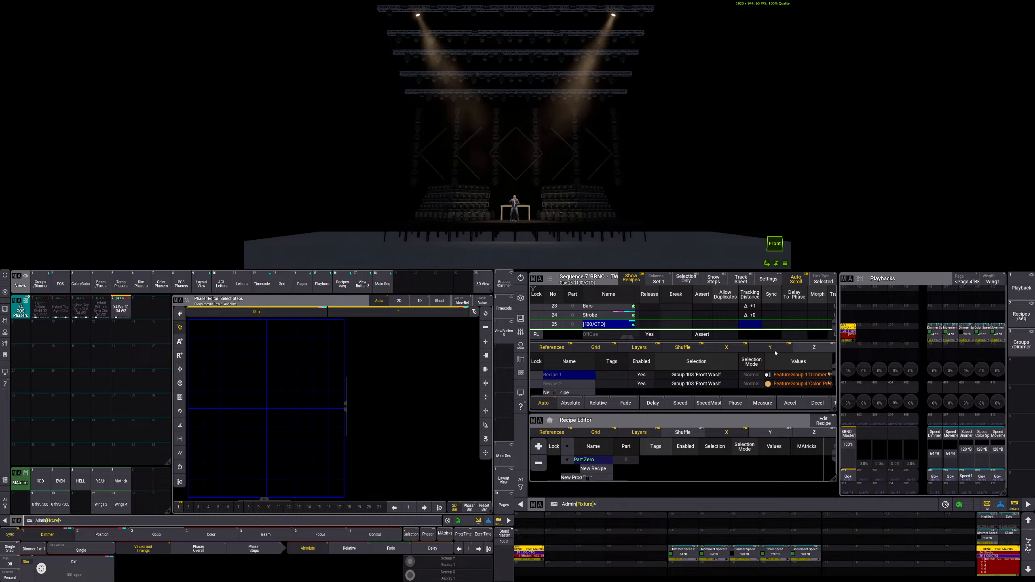
left_click(600, 325)
left_click(739, 441)
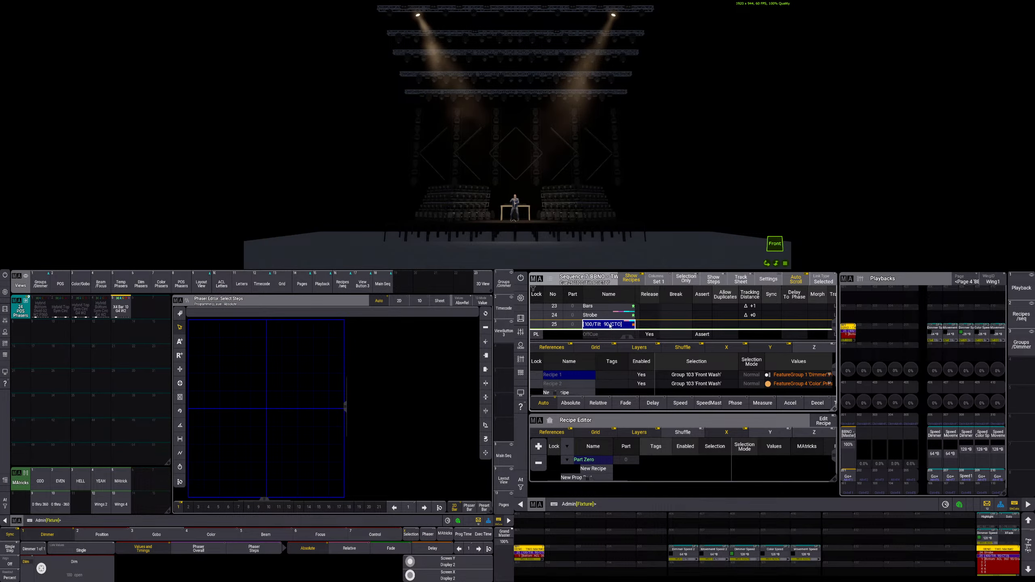
- Rename cue 25 as Blackout
left_click(610, 325)
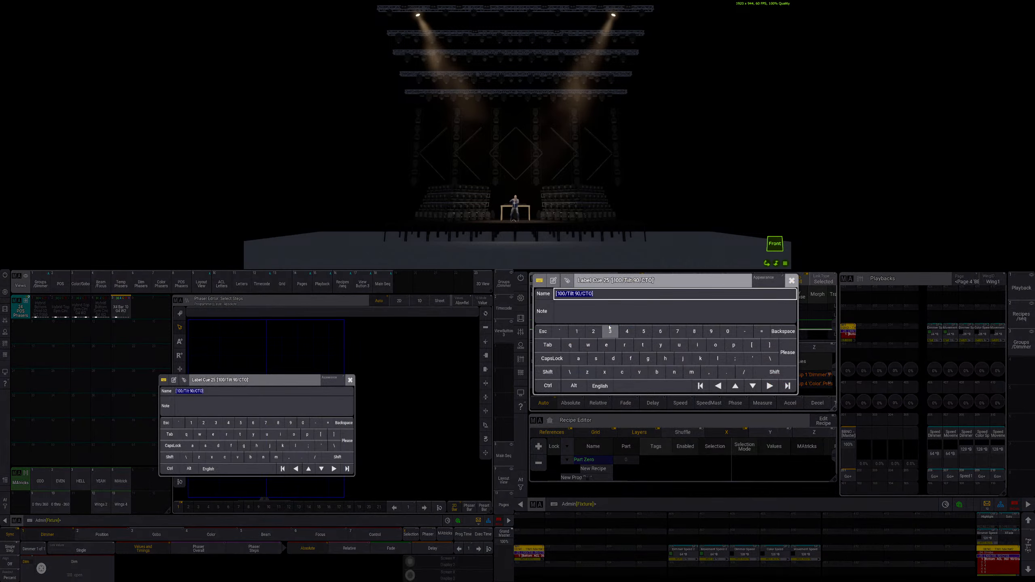
type("Blackout")
key("Return")
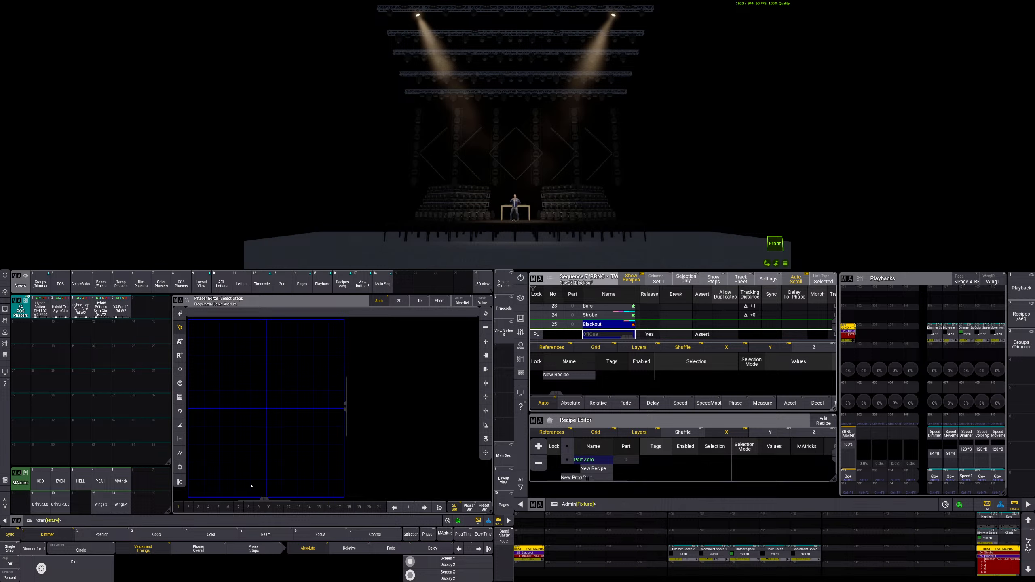
- Open the BBNO - TWO timecode in setup mode and place the playhead just after the Strobe event, at about 23.97
left_click(322, 286)
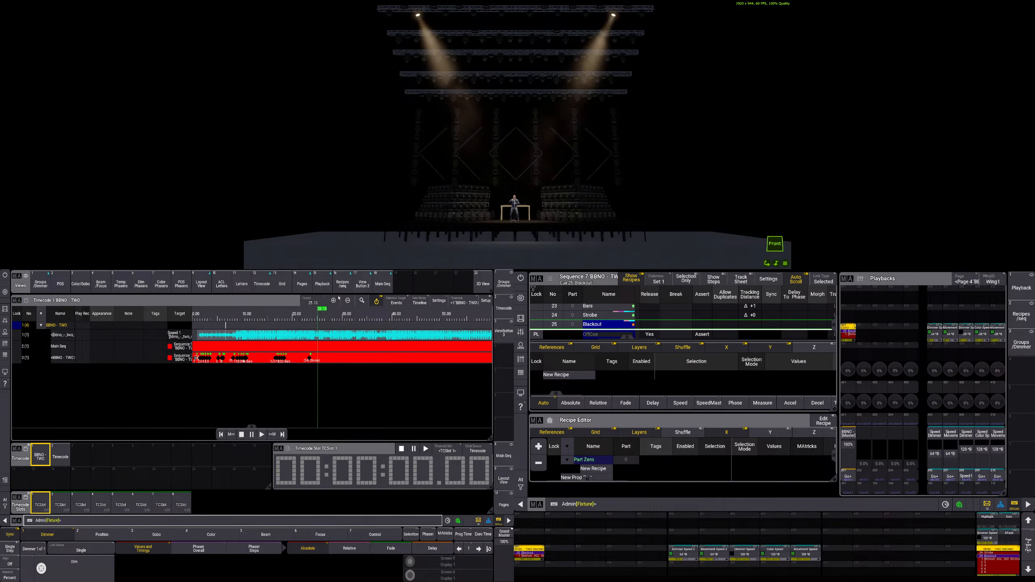
left_click_drag(319, 320, 315, 320)
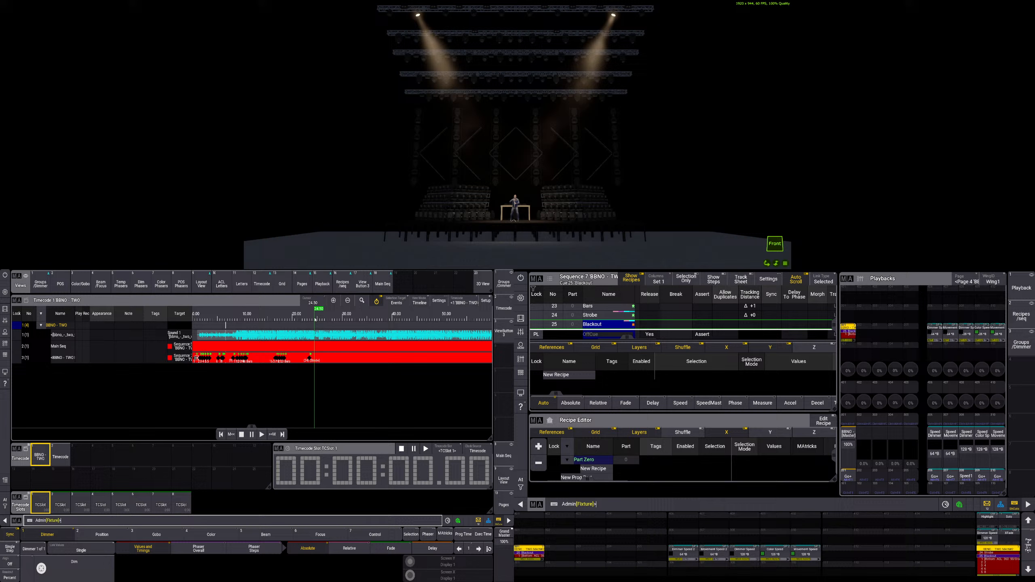
left_click(485, 301)
scroll(324, 369, "up", 8)
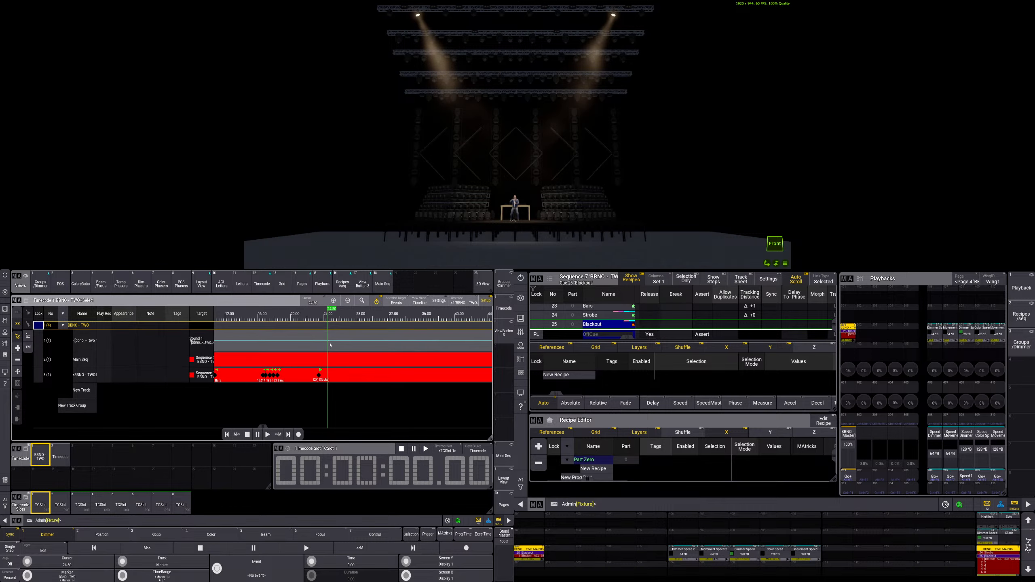
left_click_drag(332, 321, 320, 321)
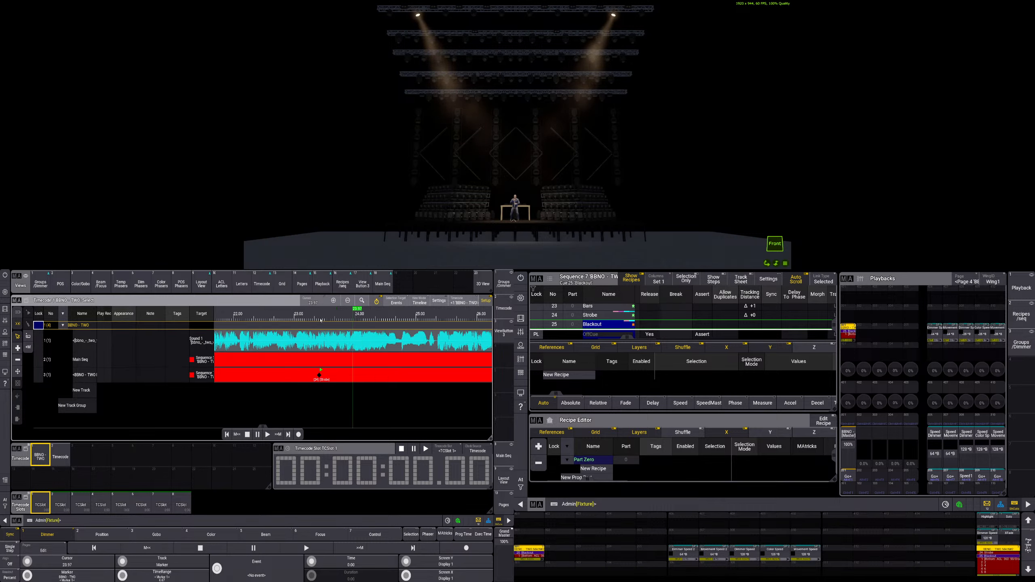
- Play back the passage around the Strobe event repeatedly to find the musical hit for the blackout
left_click(267, 434)
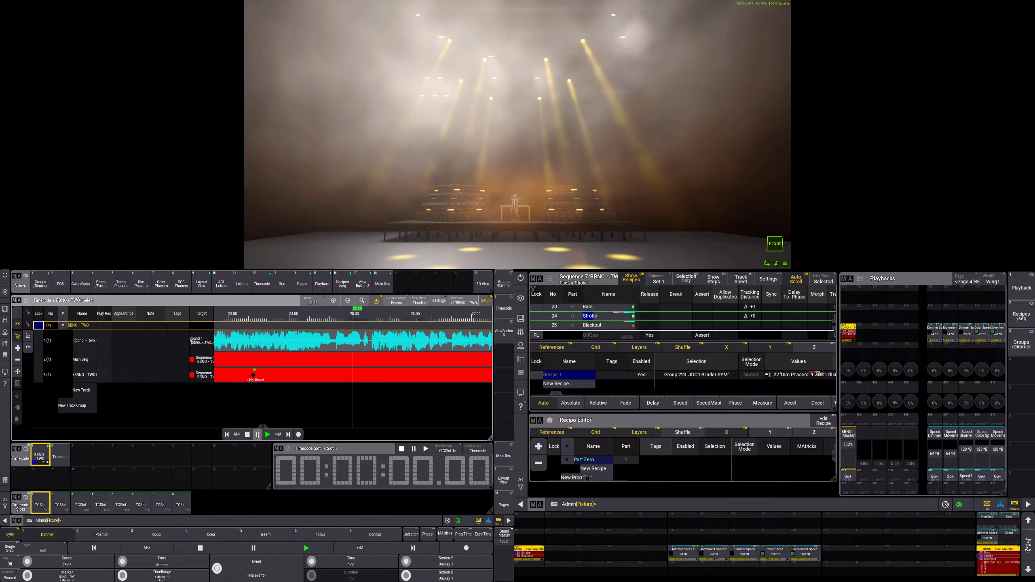
left_click(277, 315)
left_click(267, 434)
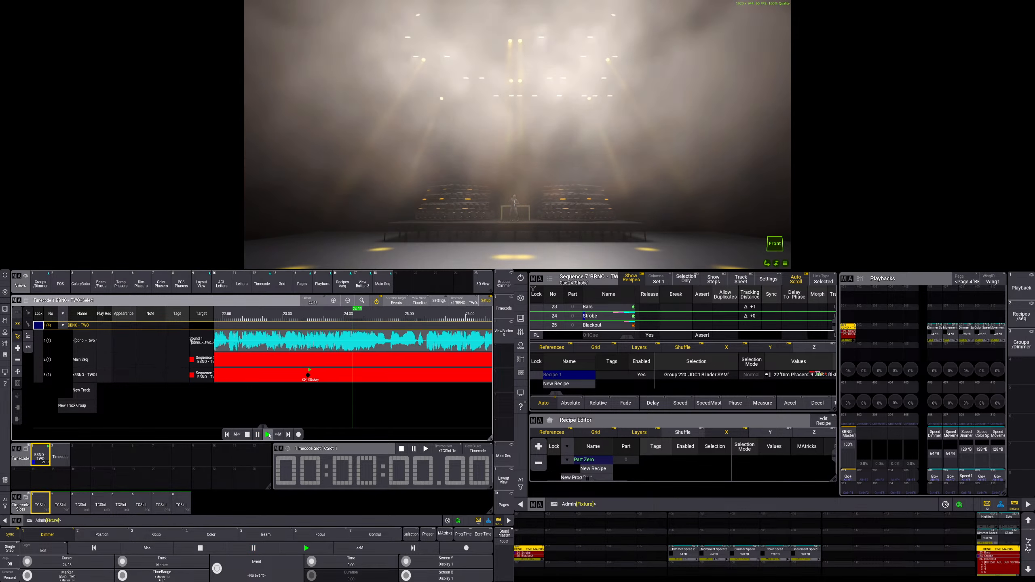
left_click(258, 434)
left_click(238, 315)
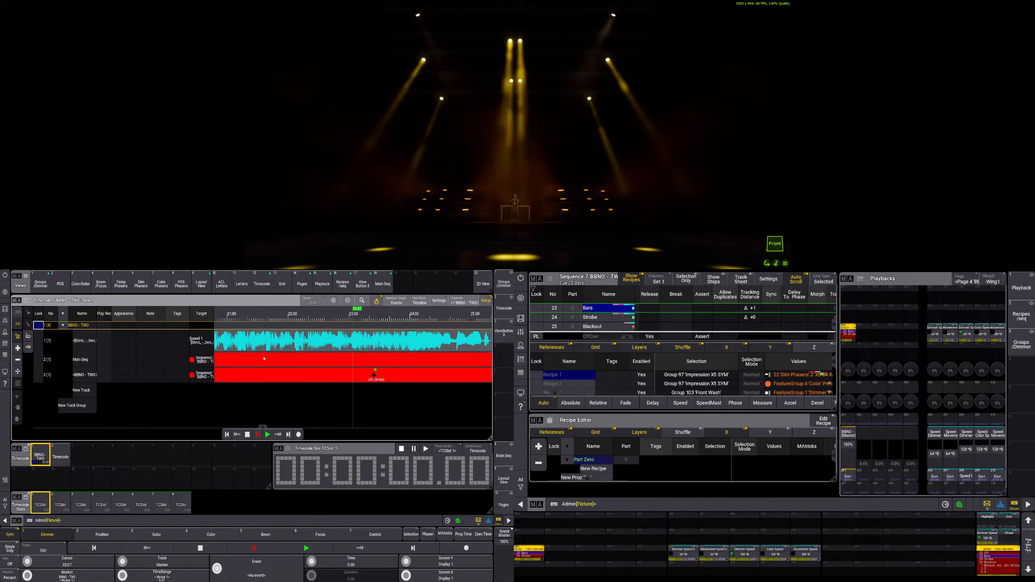
left_click(267, 435)
left_click(258, 435)
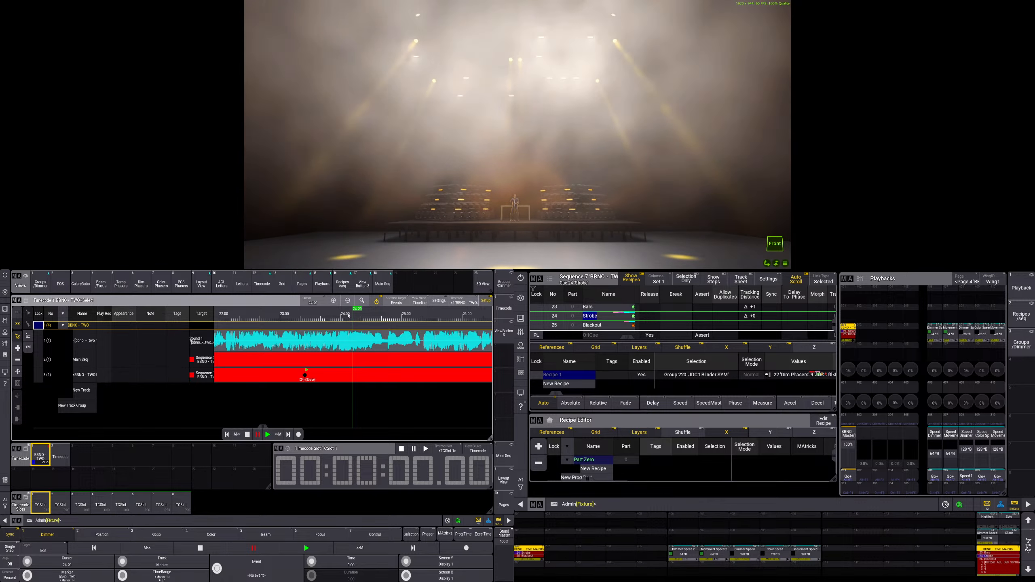
- Add the Blackout cue event to the sequence track at 24.00 and shift it to 23.95
left_click(342, 320)
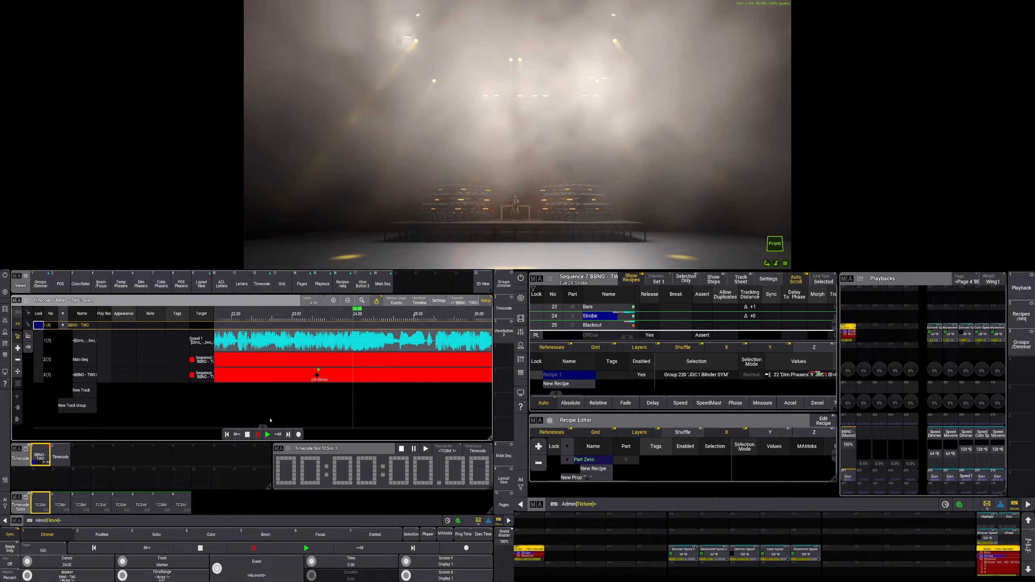
left_click(18, 348)
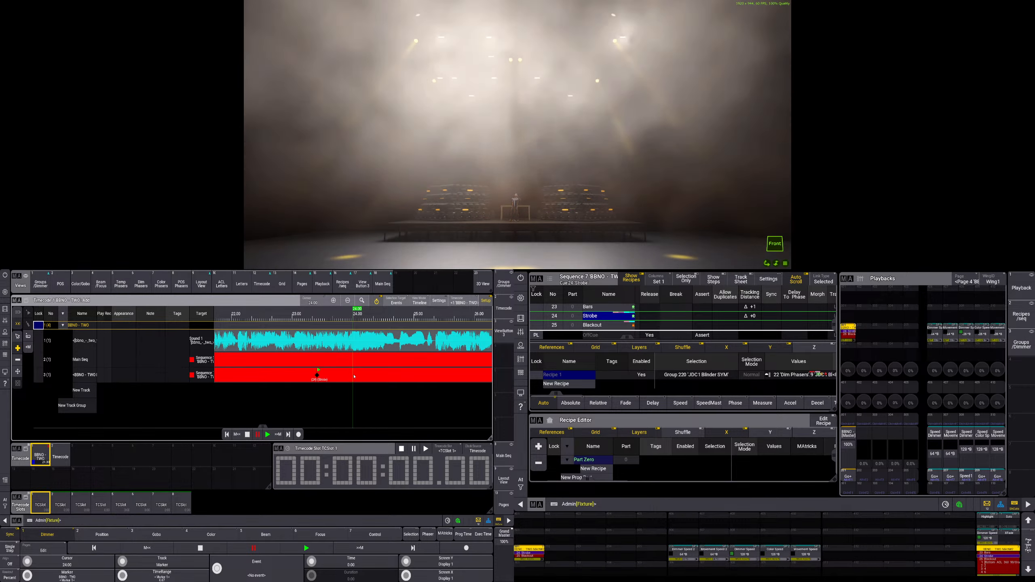
left_click(354, 376)
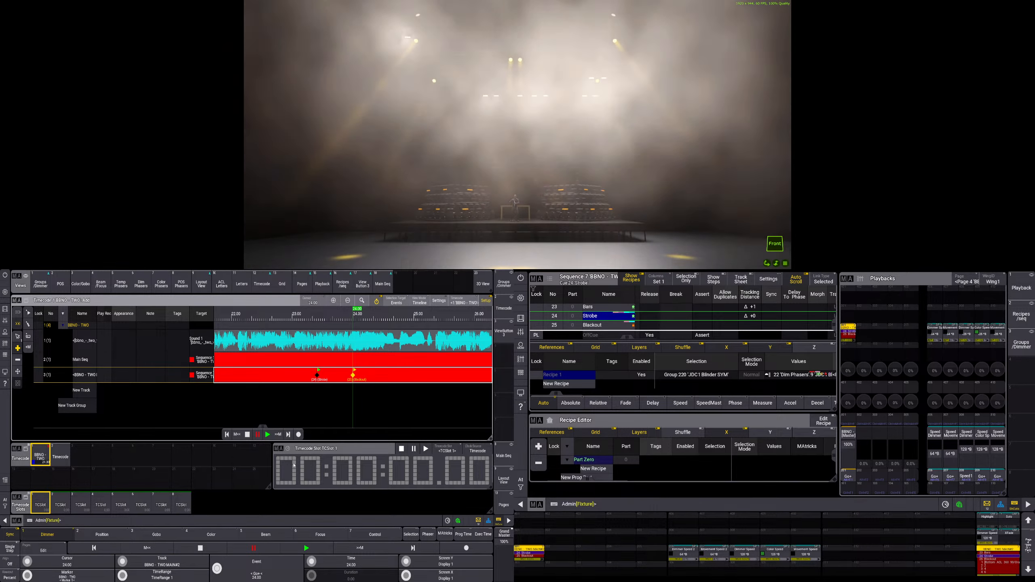
scroll(311, 562, "down", 1)
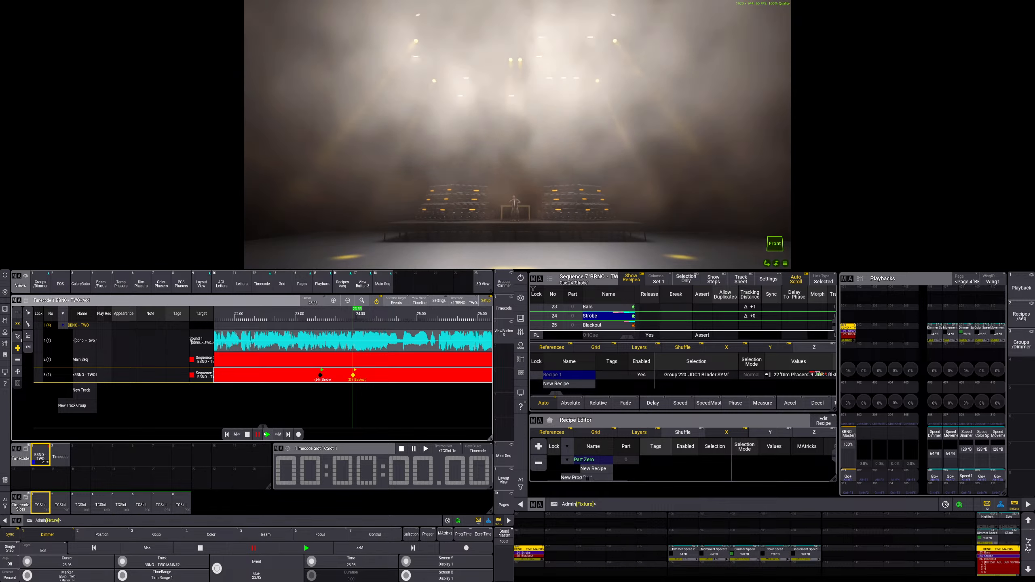
- Play back and scrub through the Strobe and Blackout events to check their timing against the music
left_click(258, 435)
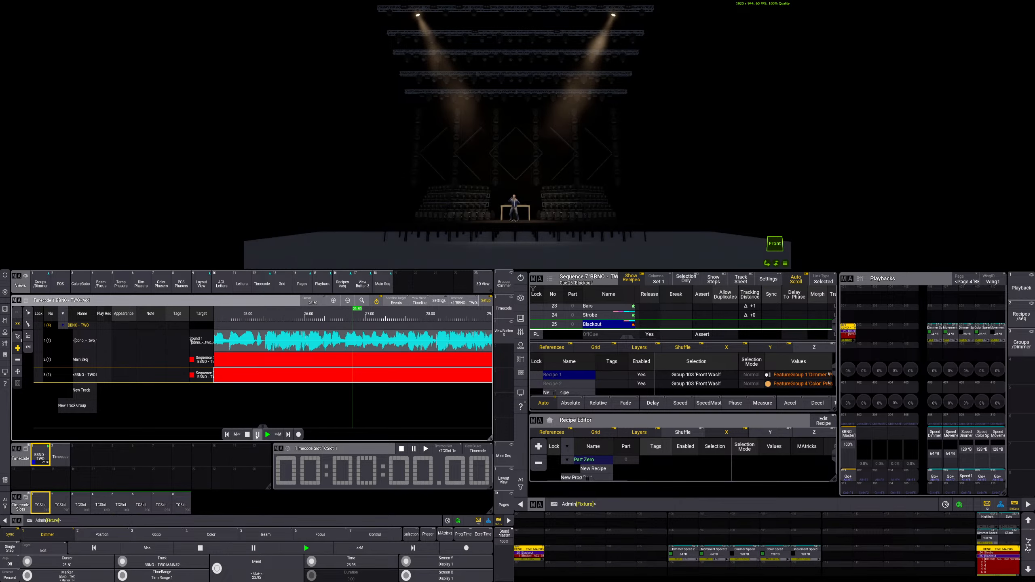
left_click(256, 437)
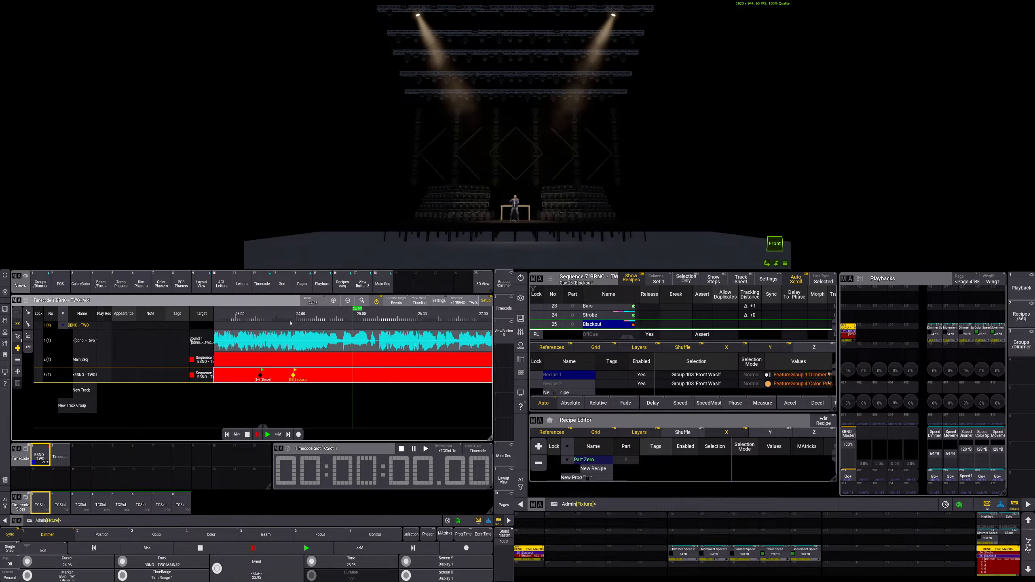
left_click(268, 435)
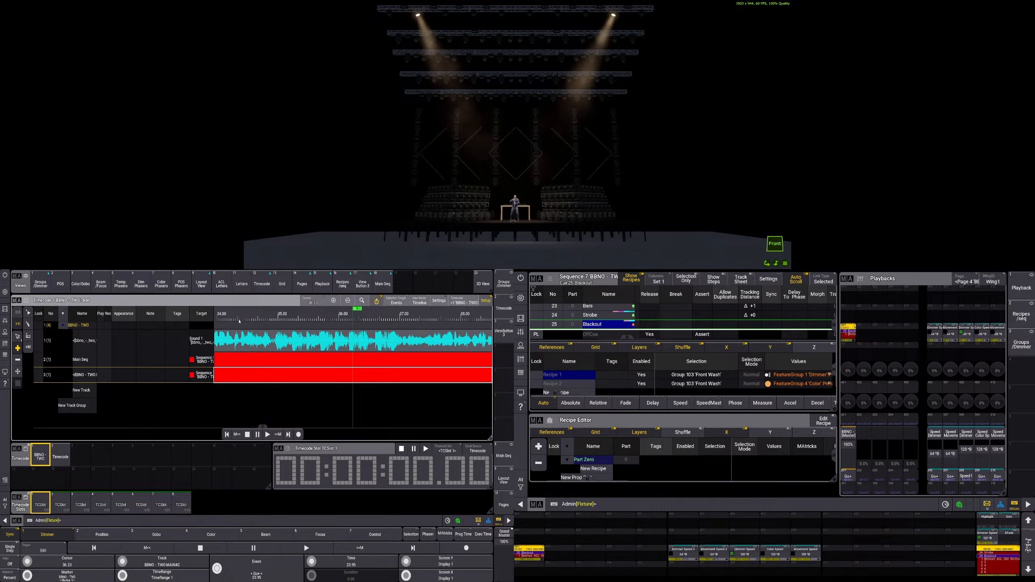
scroll(260, 326, "up", 14)
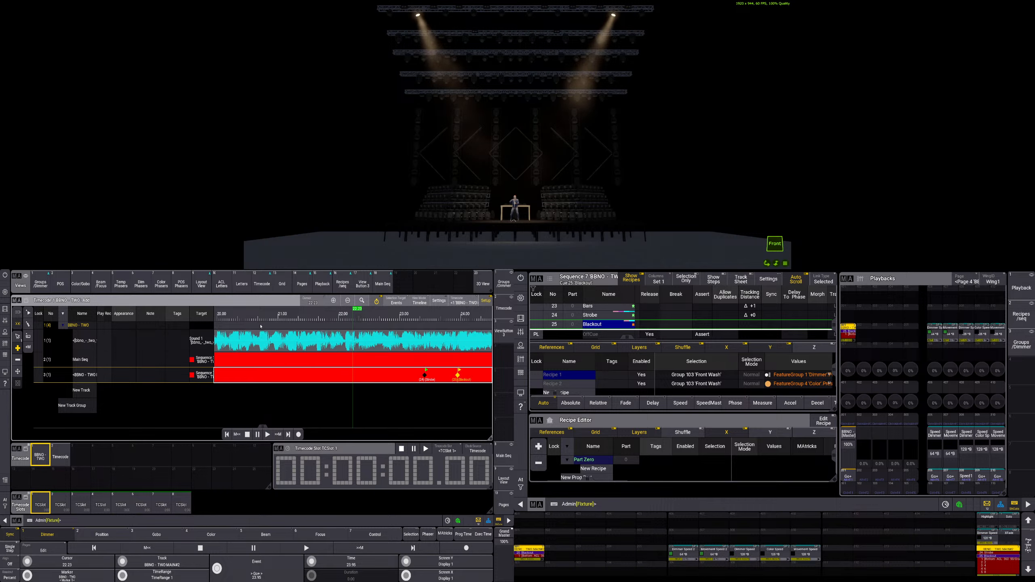
scroll(464, 327, "down", 2)
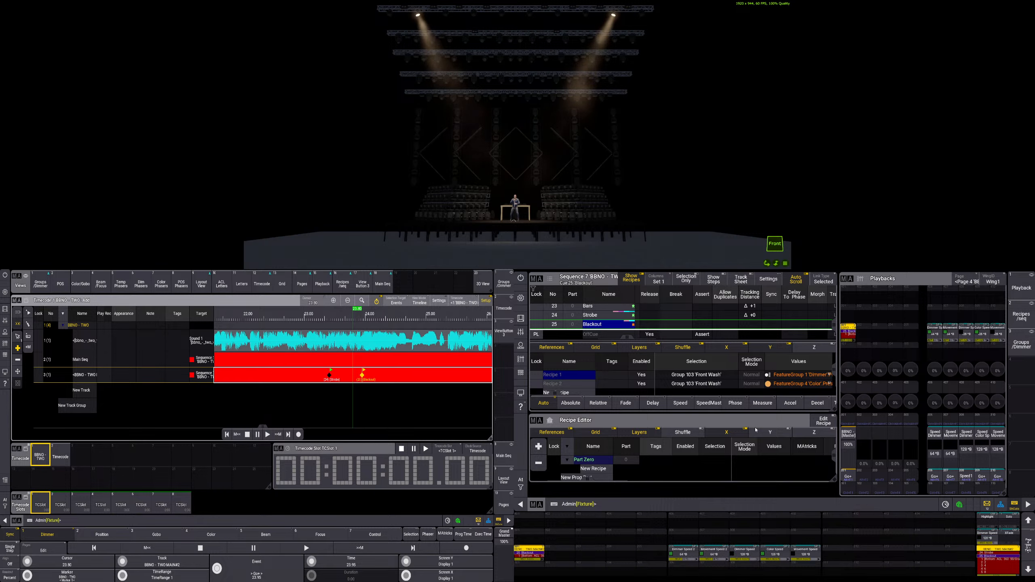
- Hide the recipe rows in the sequence sheet and copy cues 17 and 18 onto Blackout cue 25
left_click(631, 282)
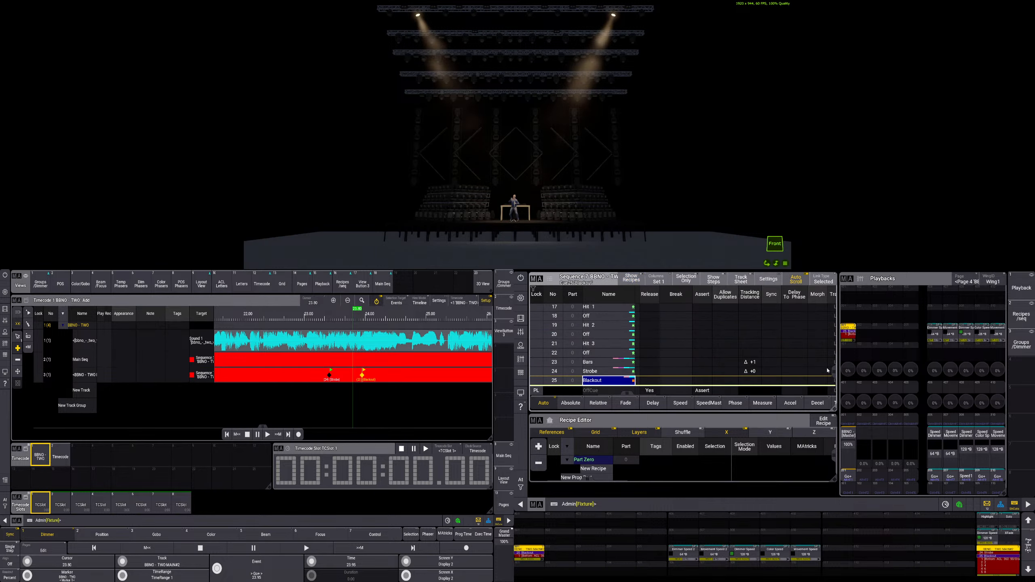
left_click_drag(835, 372, 835, 367)
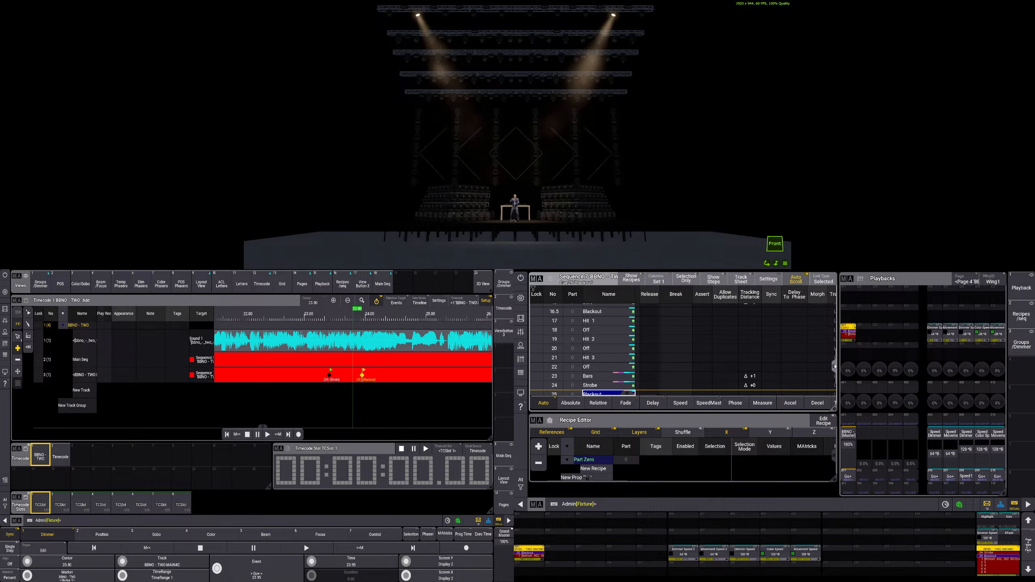
left_click(118, 523)
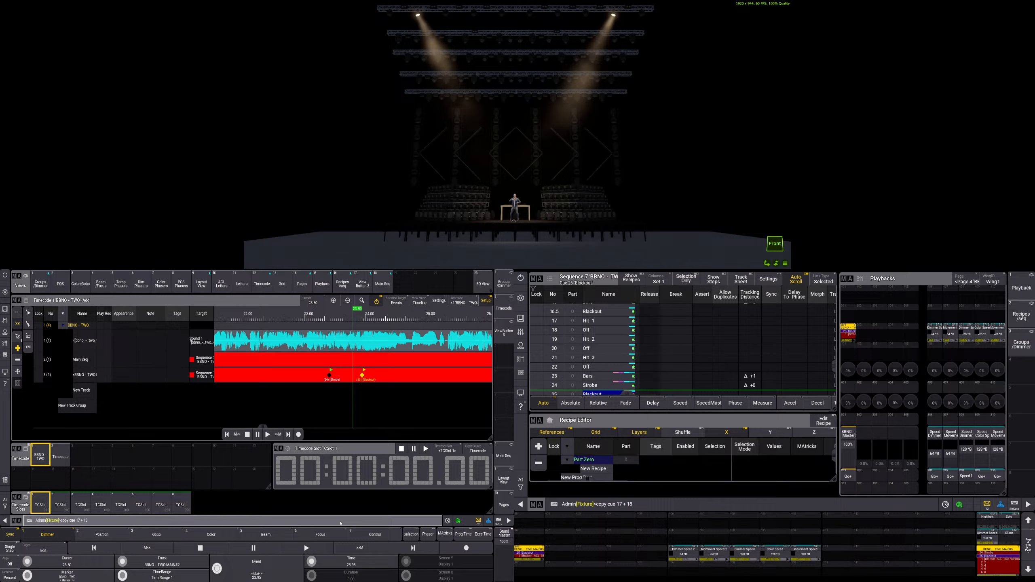
left_click(608, 394)
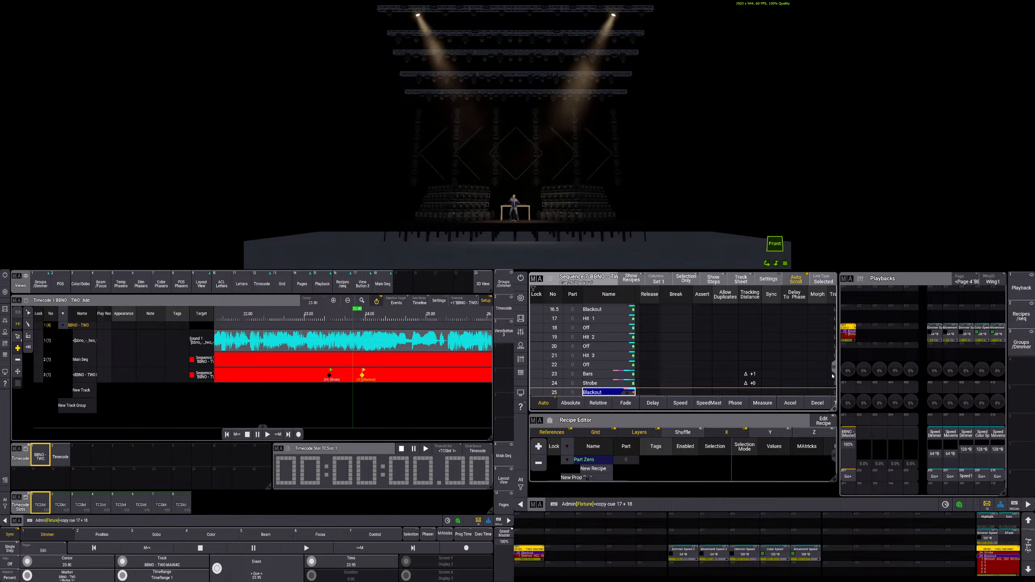
left_click(604, 380)
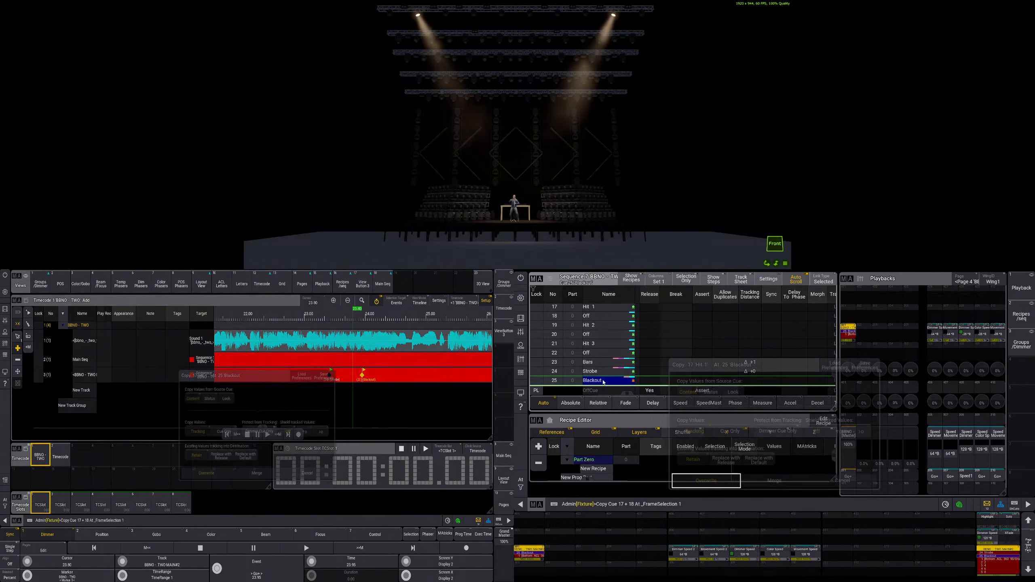
left_click(766, 482)
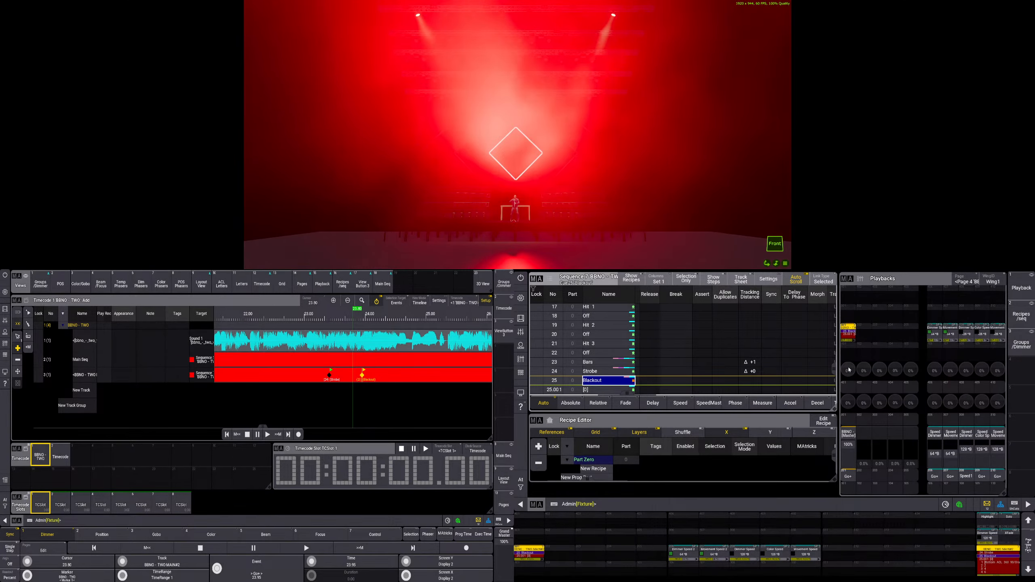
- Check the copied cues' trigger and fade timing, and play them back against the music from the Strobe event
scroll(831, 389, "down", 1)
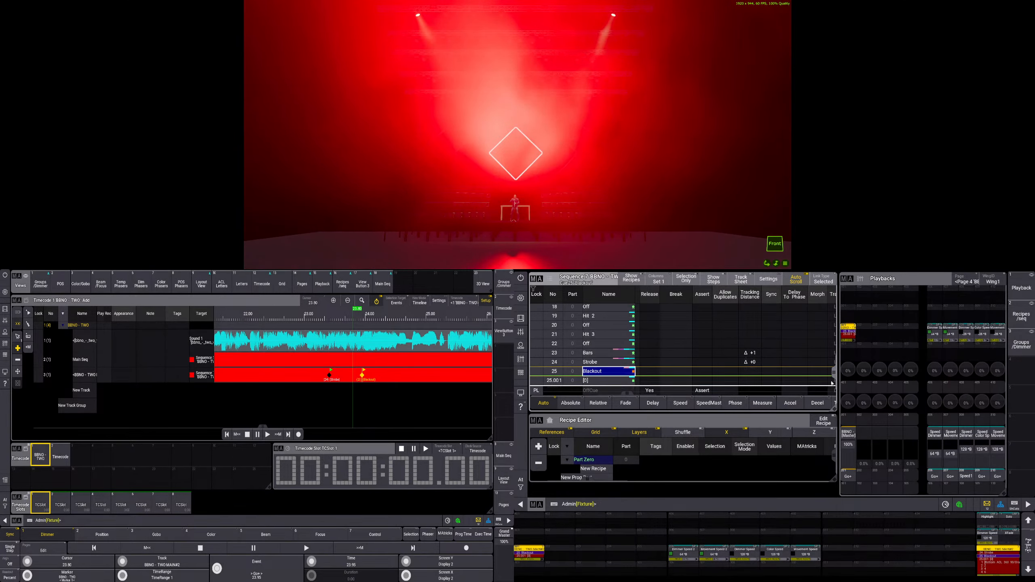
left_click(632, 405)
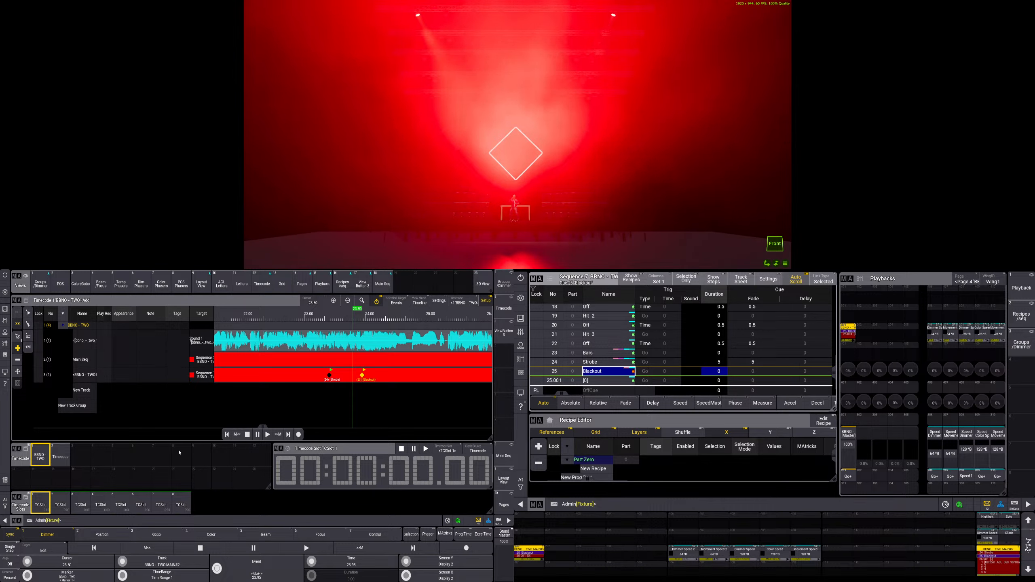
left_click(425, 449)
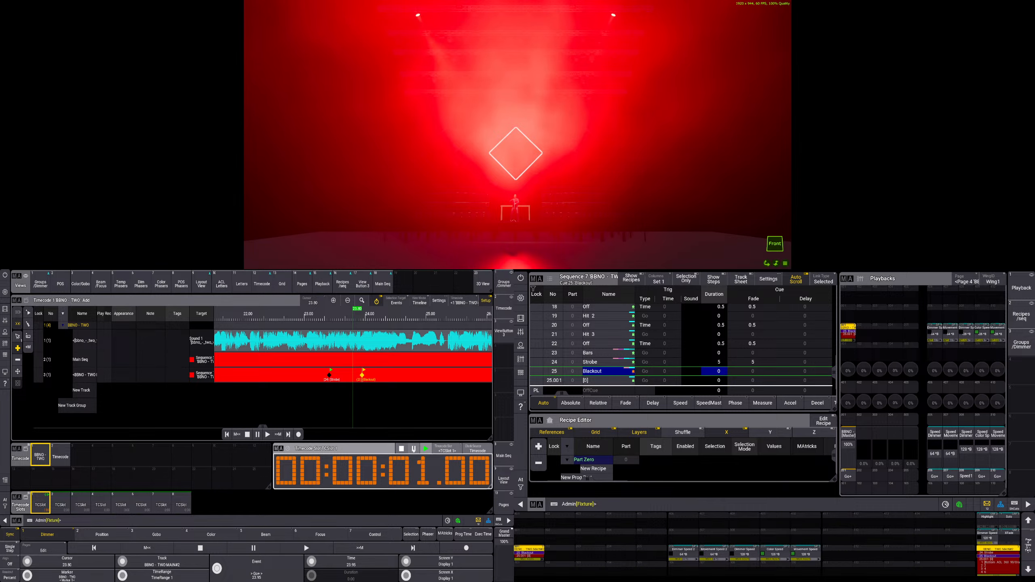
left_click(402, 448)
left_click(268, 434)
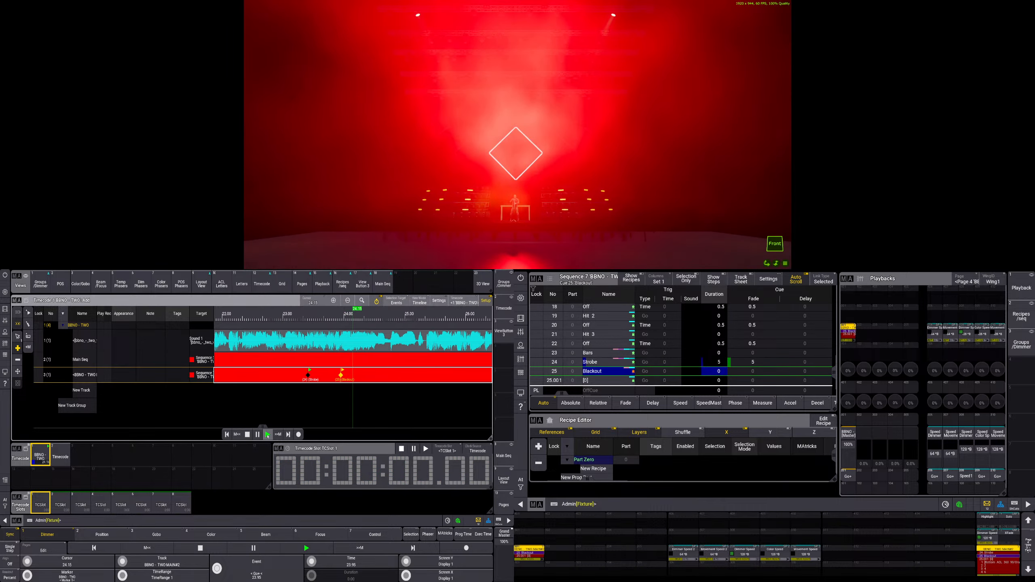
left_click(225, 324)
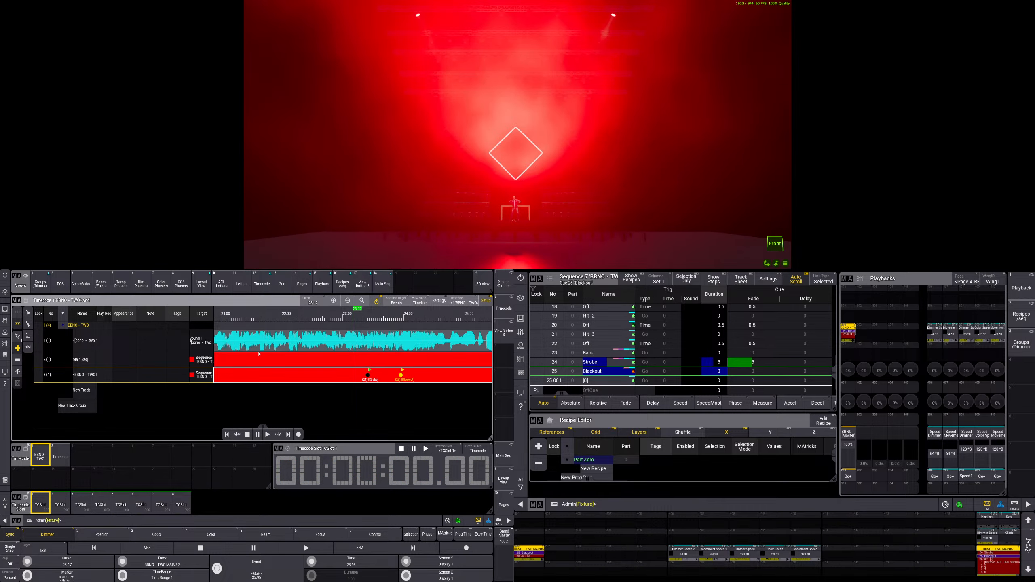
- Try the passage without the Blackout event by deleting it and playing back, and undo the deletion and the cue copy
key("Delete")
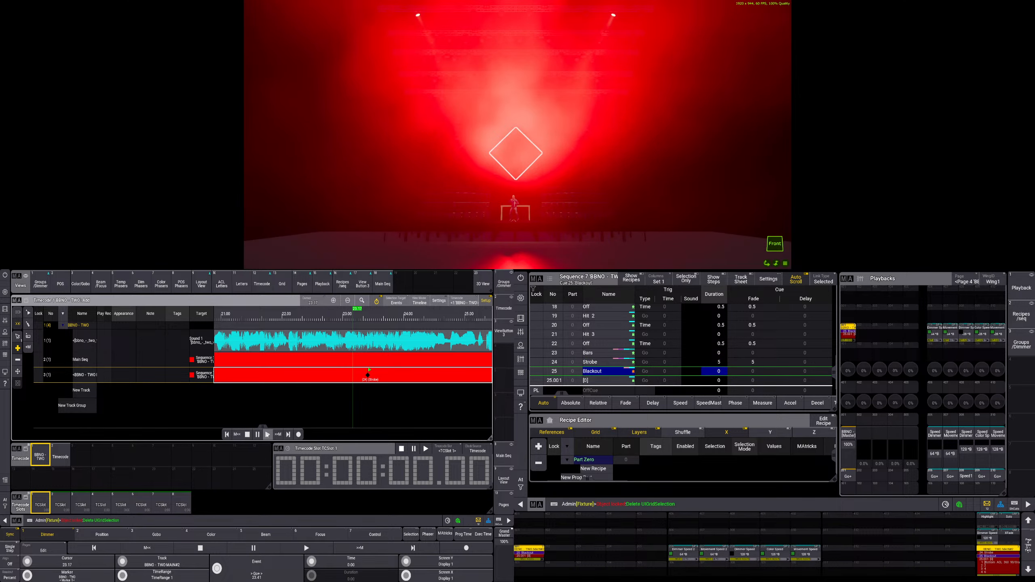
left_click(268, 435)
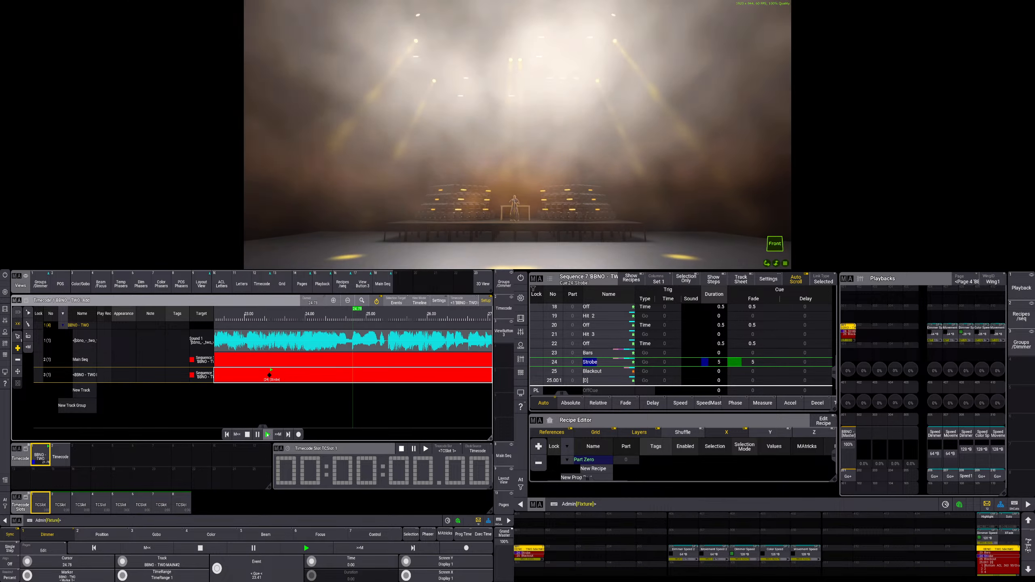
left_click(258, 435)
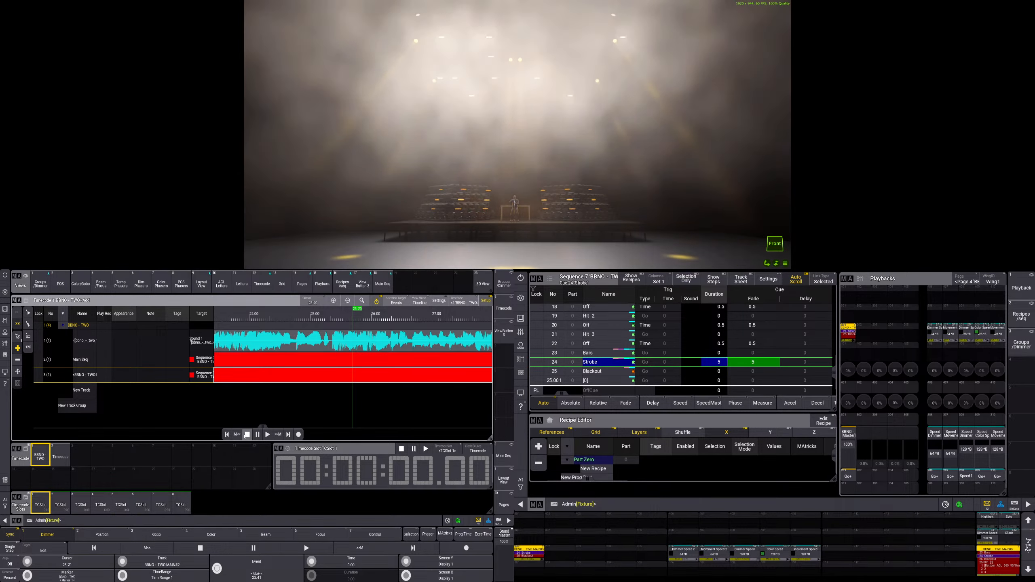
key("ctrl+z")
key("ctrl+z")
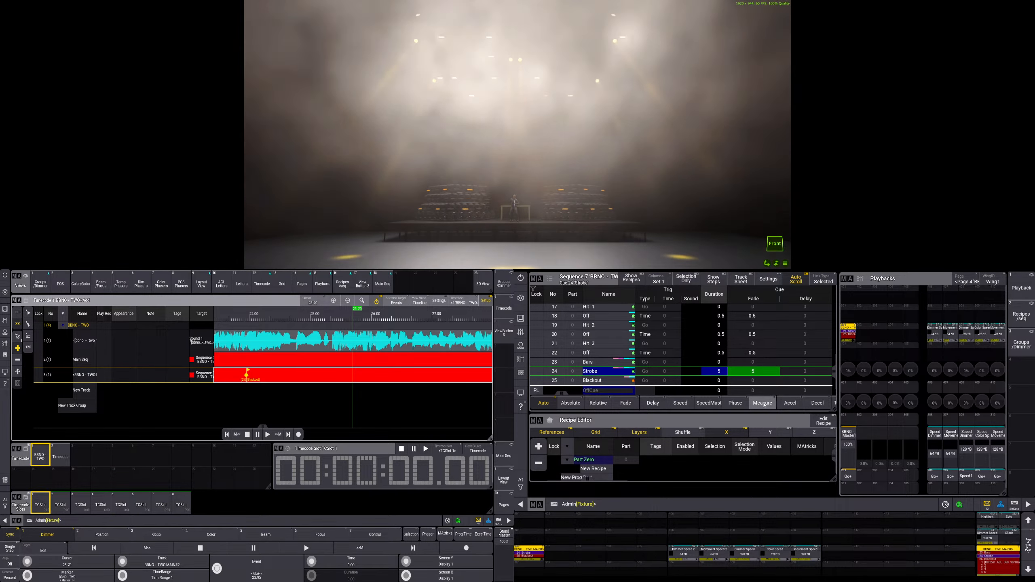
- Delete Blackout cue 25 from the BBNO - TWO sequence
left_click(609, 382)
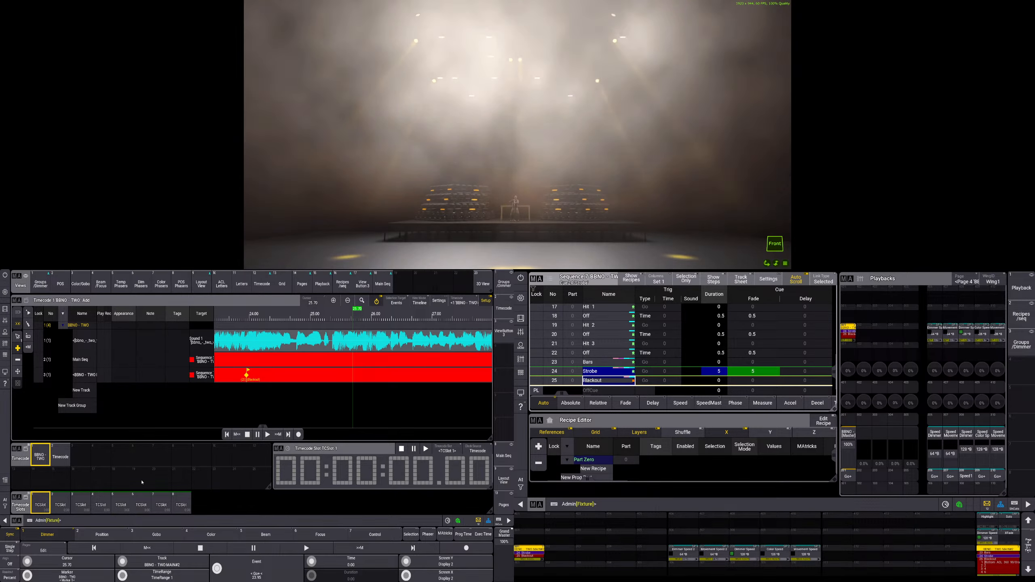
left_click(499, 521)
key("Delete")
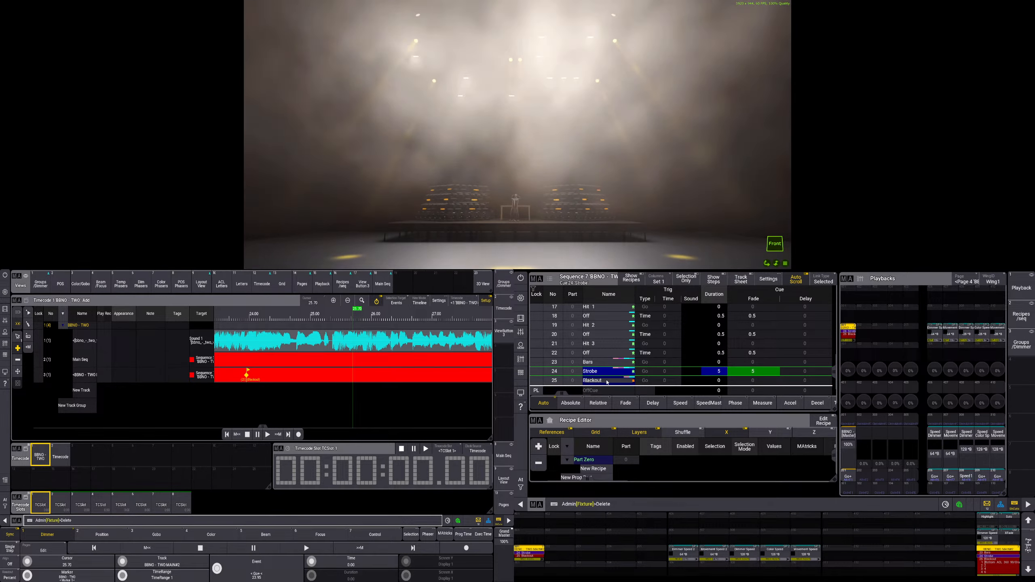
left_click(608, 381)
left_click(742, 443)
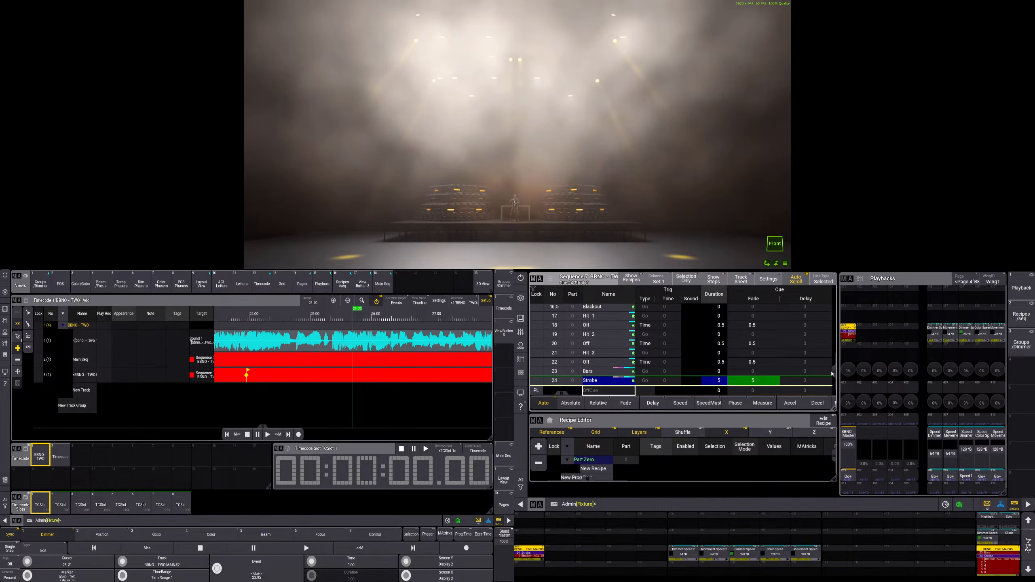
- Copy cues 17 thru 22 to cue 25, keeping the default copy options
left_click(106, 520)
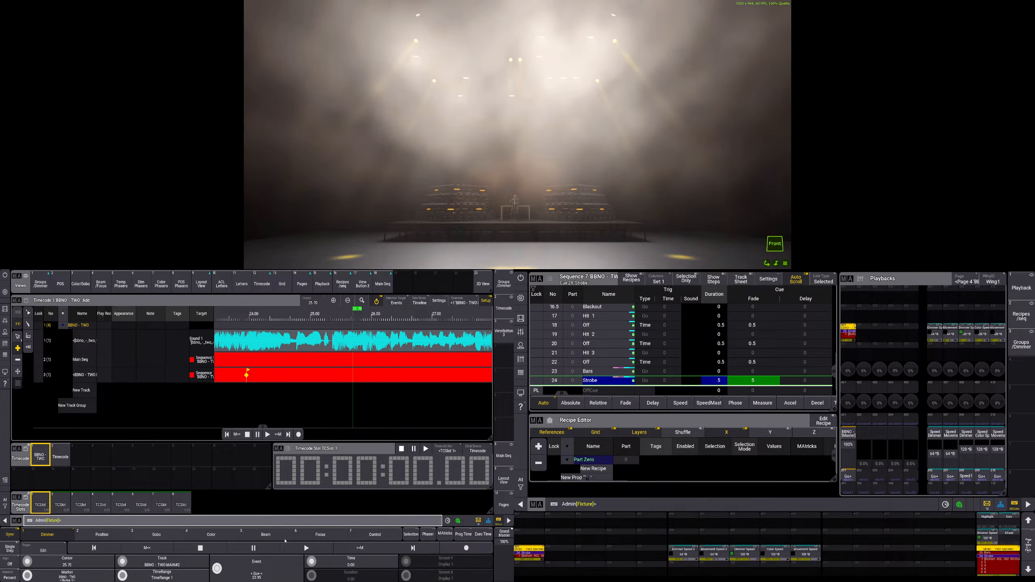
type("co")
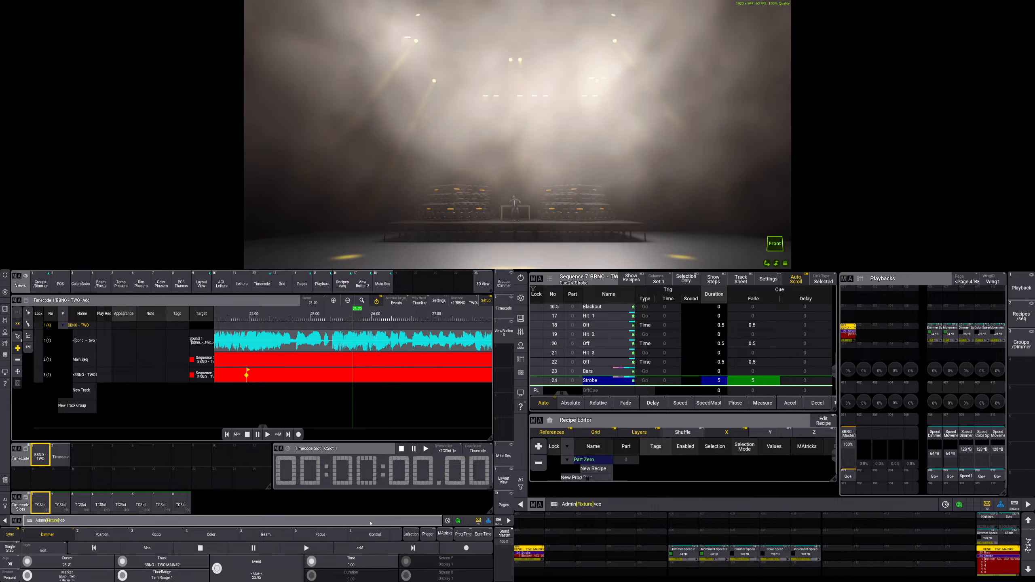
type("py cue ")
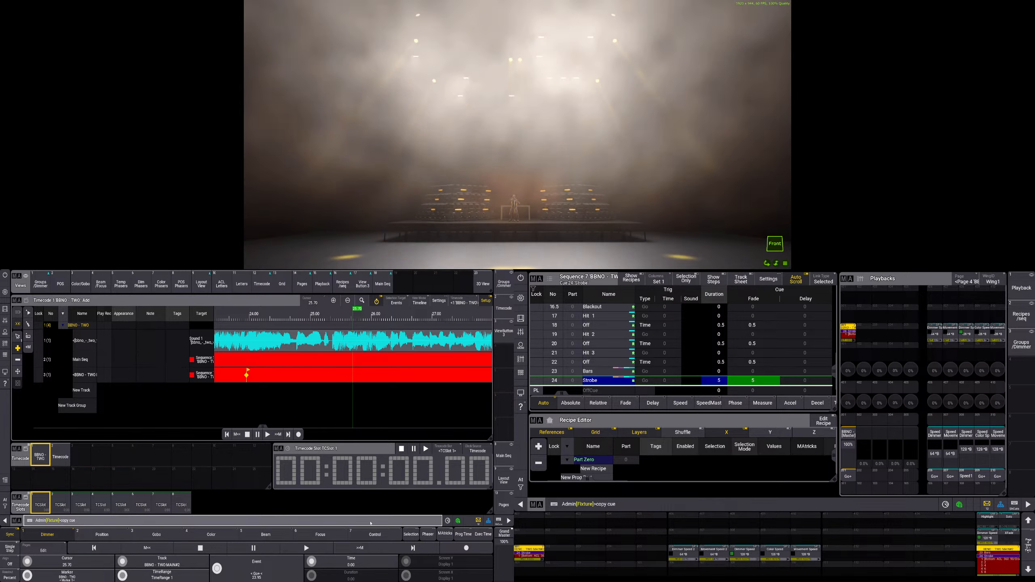
type("17 thru")
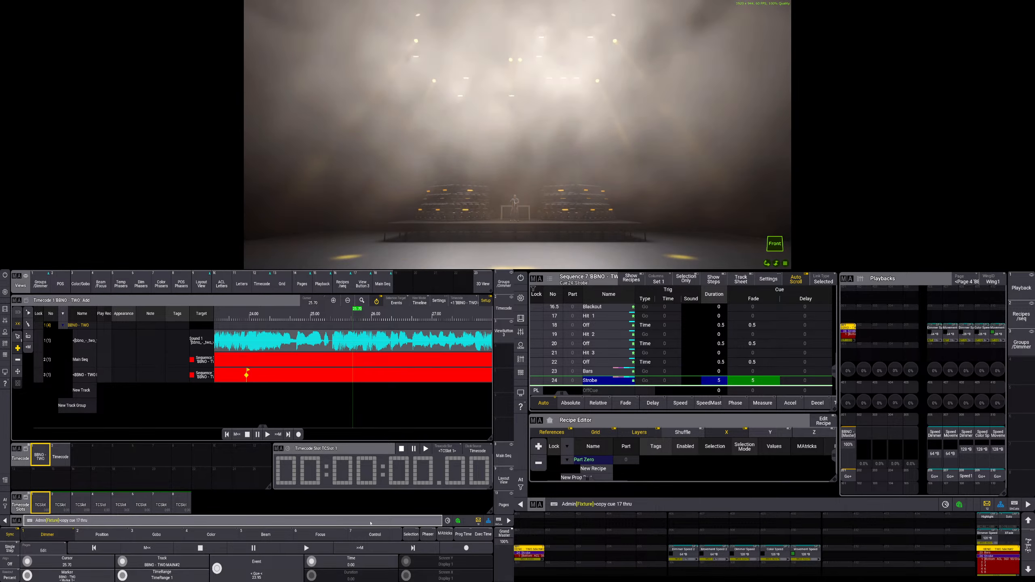
type(" 22")
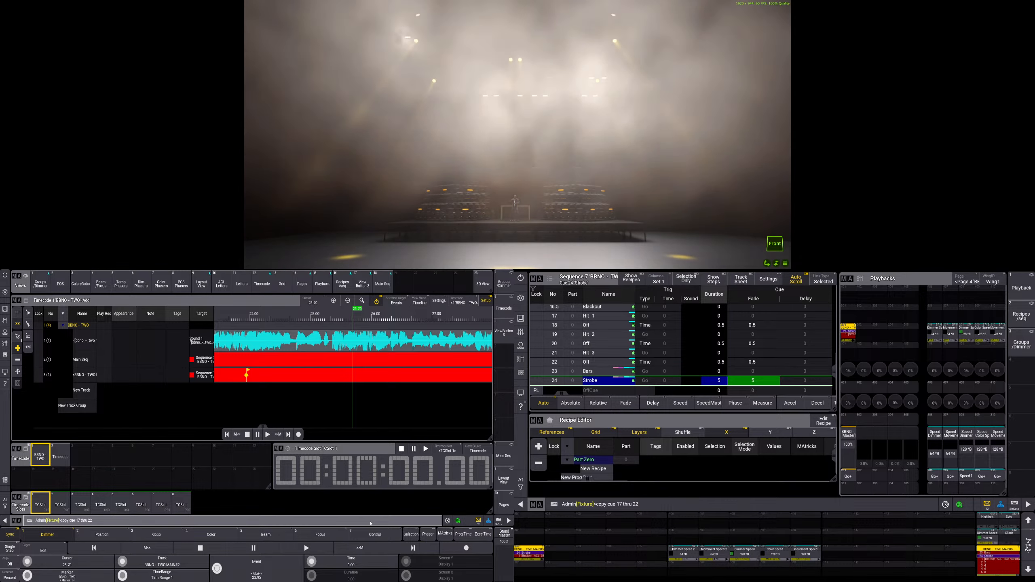
type(" at cue 25")
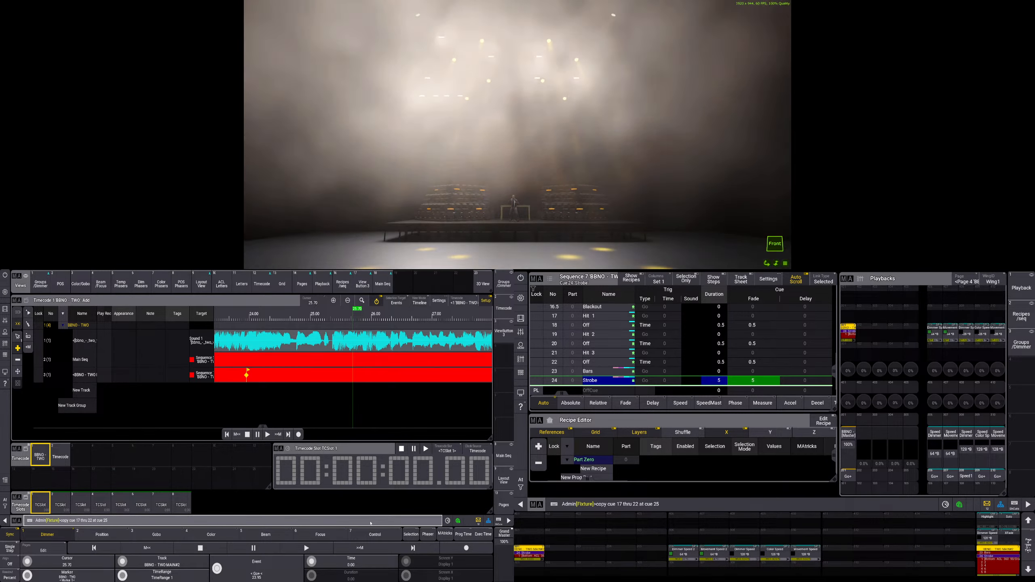
key("Return")
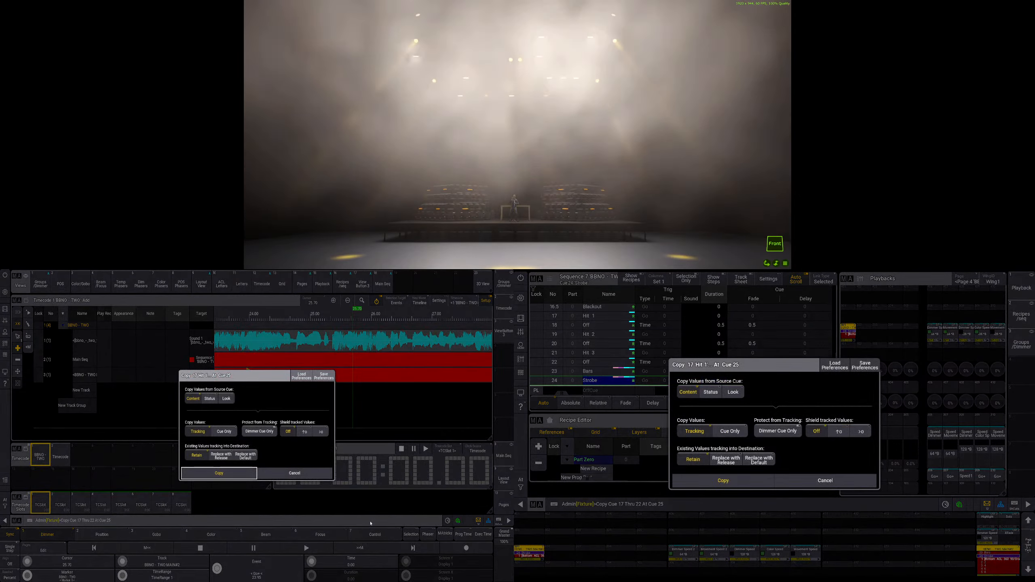
key("Return")
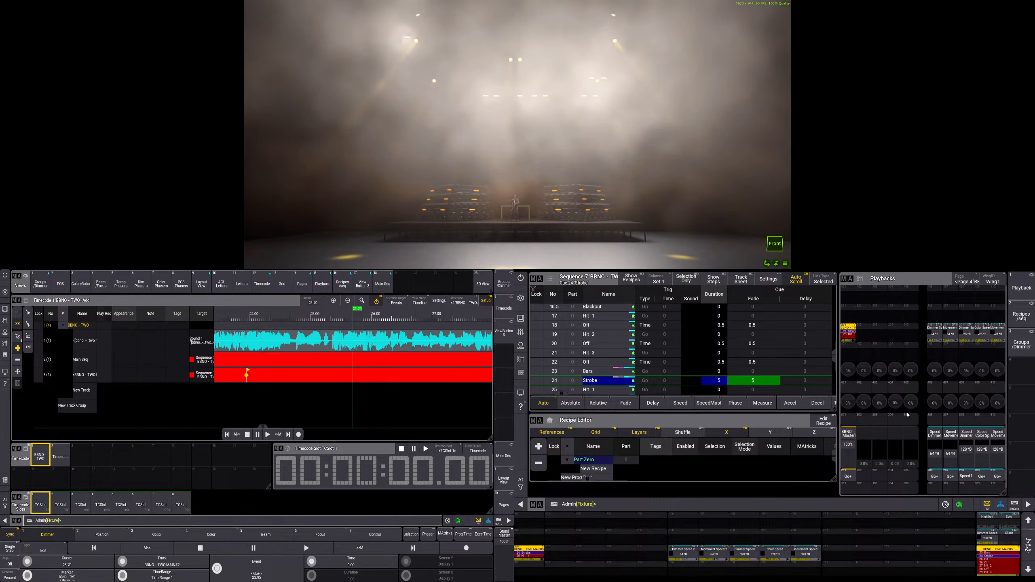
- Step through the copied Hit and Off cues 25 to 30 to check their looks on stage
scroll(835, 360, "down", 3)
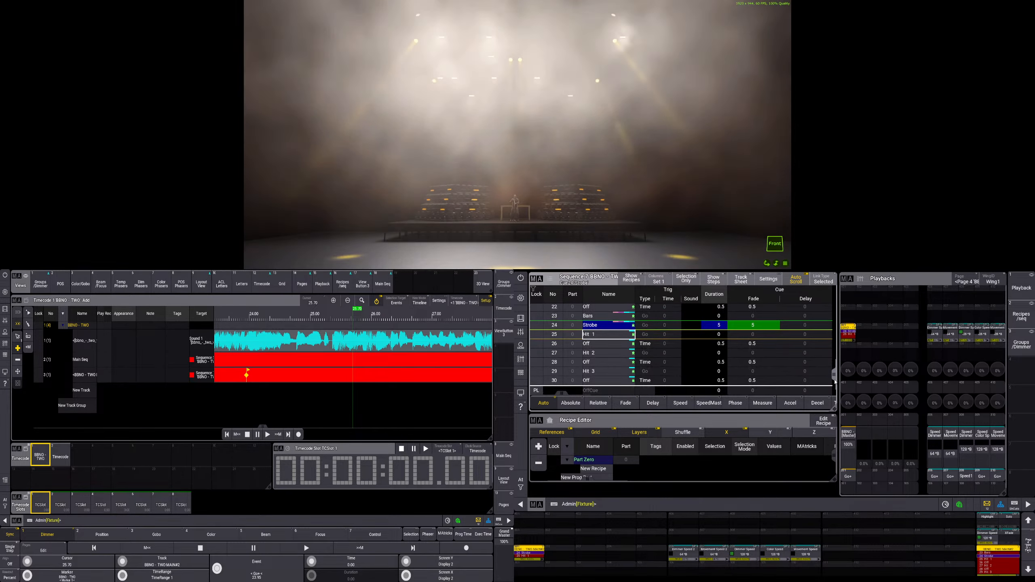
left_click(848, 477)
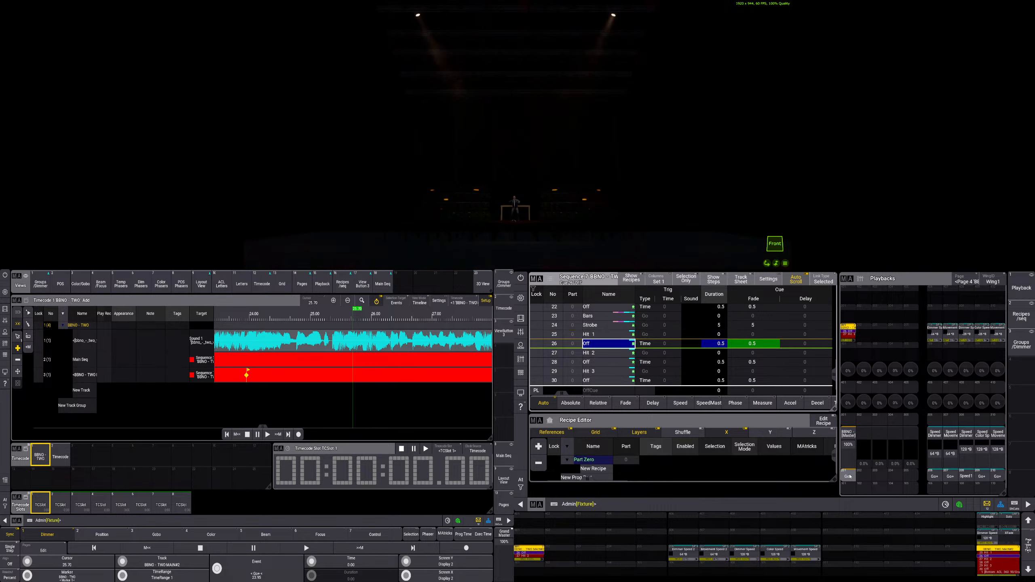
left_click(849, 476)
left_click(849, 477)
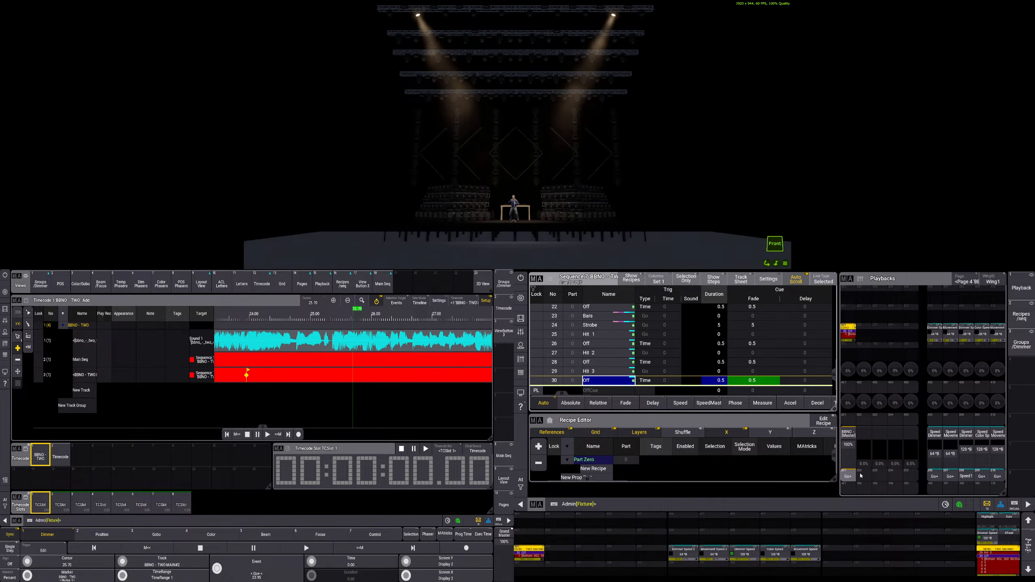
- Play back the passage after the Strobe event from several points to find the next musical hit
left_click(278, 320)
left_click(268, 435)
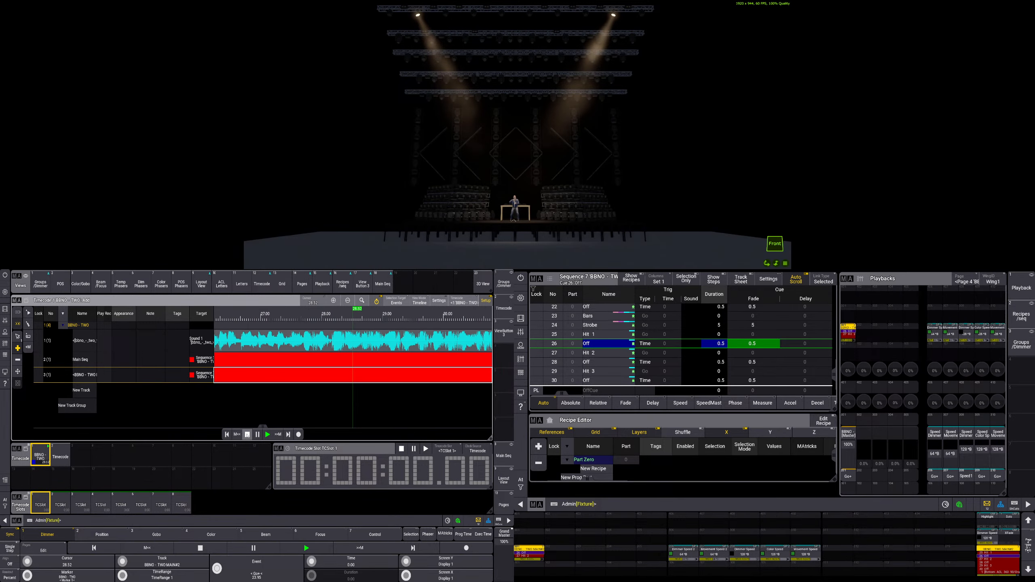
left_click(248, 435)
left_click(220, 318)
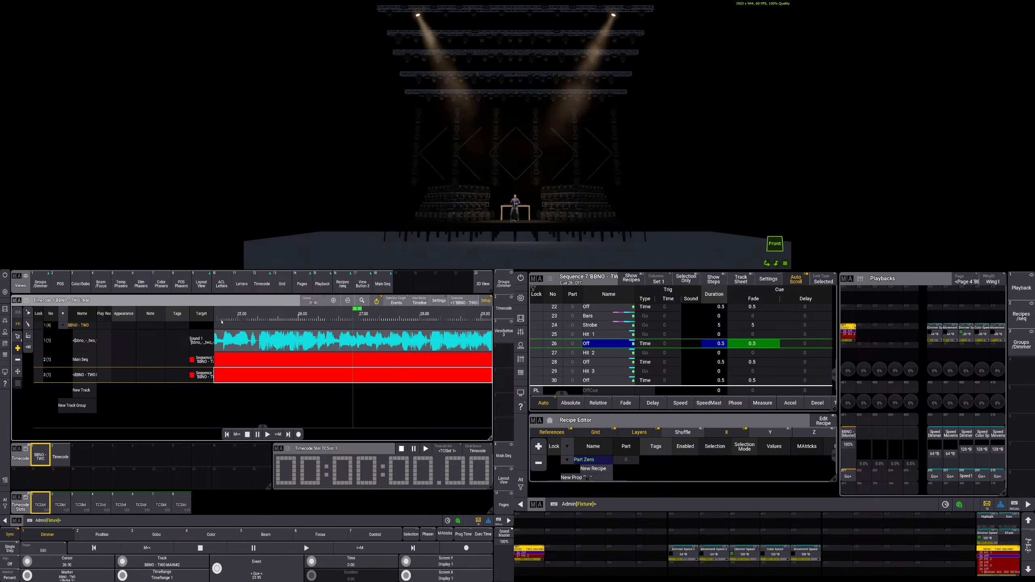
left_click(240, 319)
left_click(293, 321)
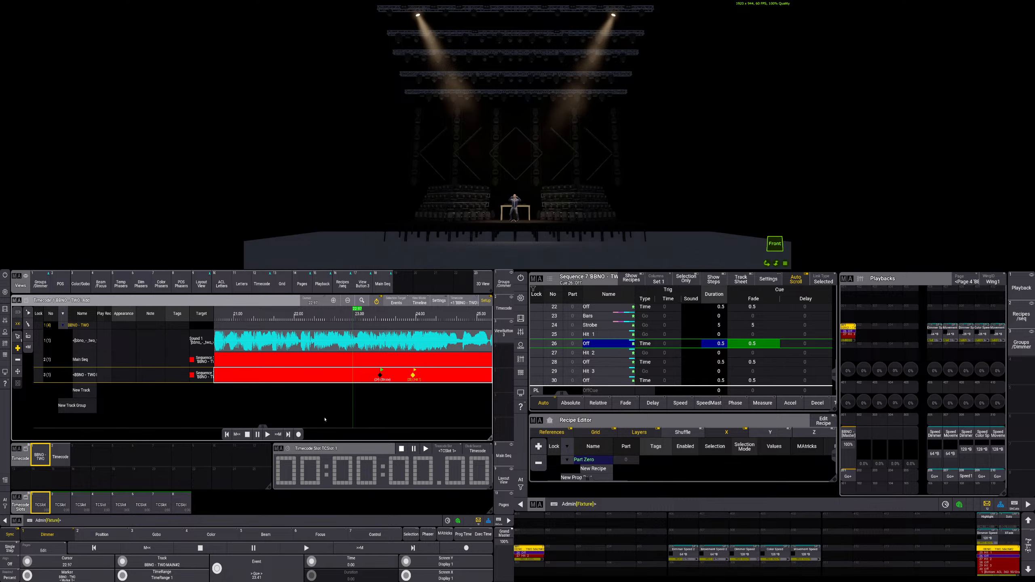
left_click(268, 435)
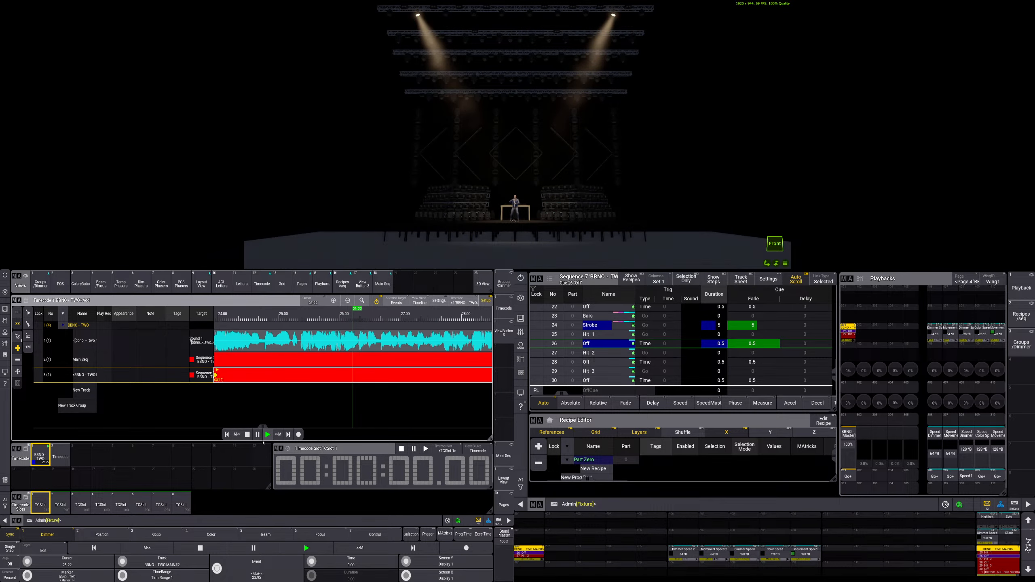
- Stop playback, place the playhead at 25.37 and add a cue event there on the sequence track
left_click(248, 434)
left_click(278, 322)
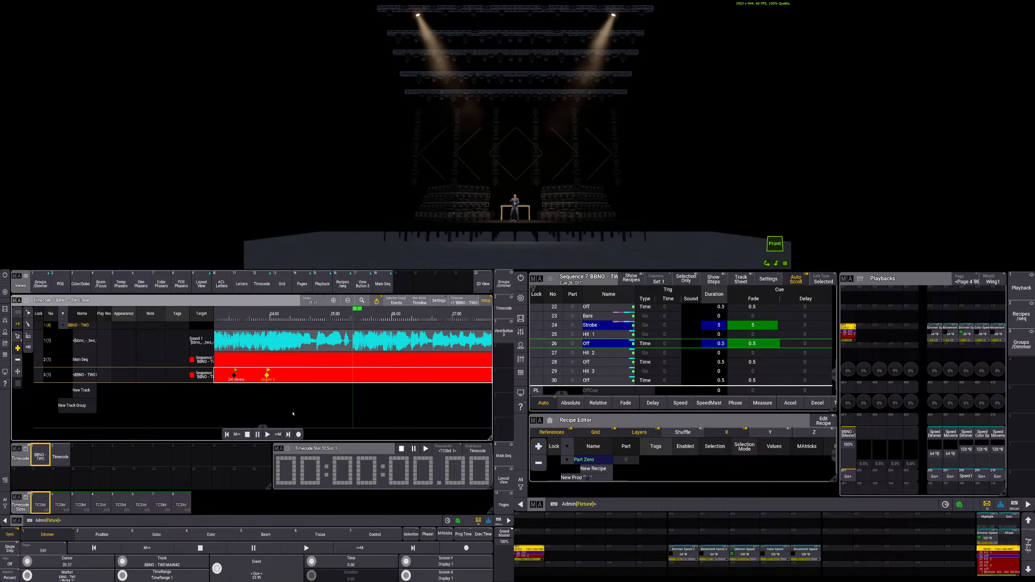
left_click(353, 378)
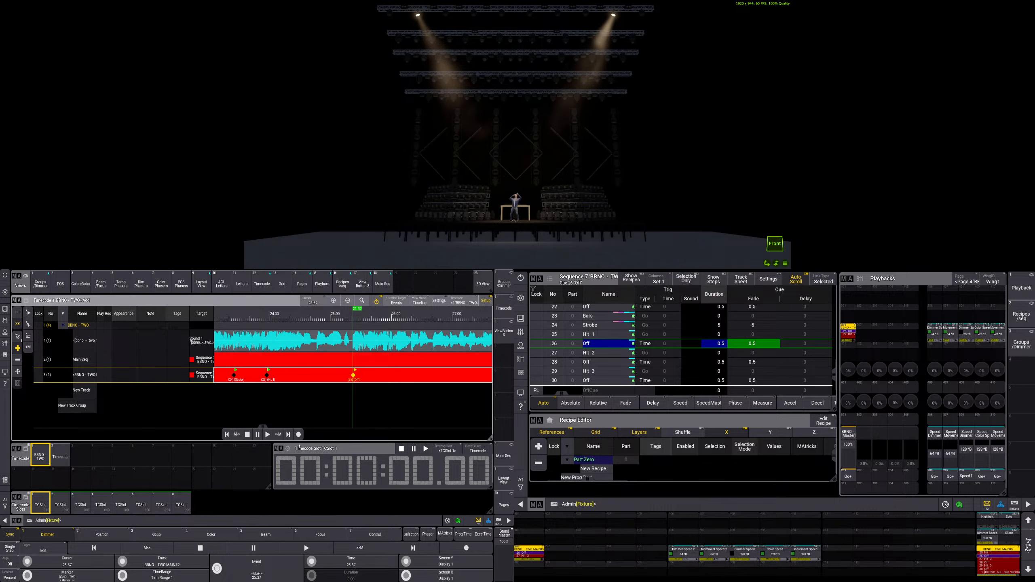
- Play on past 25.37, add another cue event on the sequence track and place it at 25.87
left_click(266, 435)
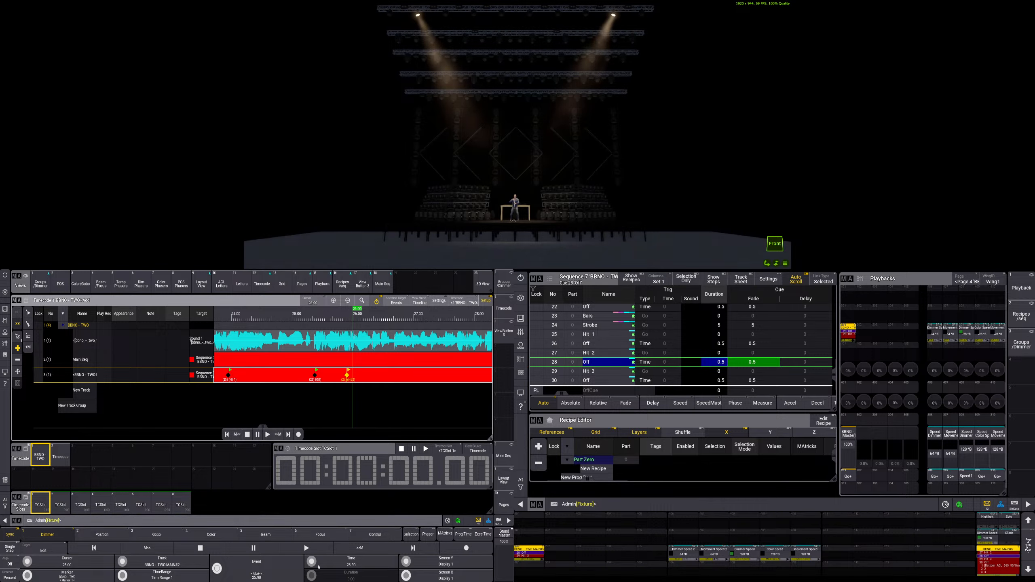
scroll(312, 562, "down", 3)
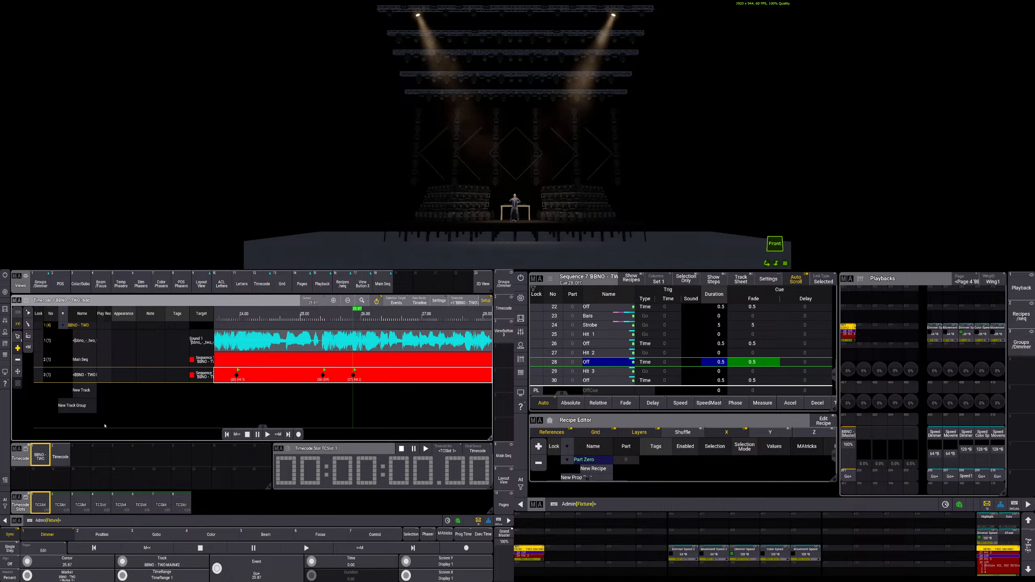
- Select the event at 25.37 on the sequence track and assign cue 27 Hit 2 to it
left_click(17, 336)
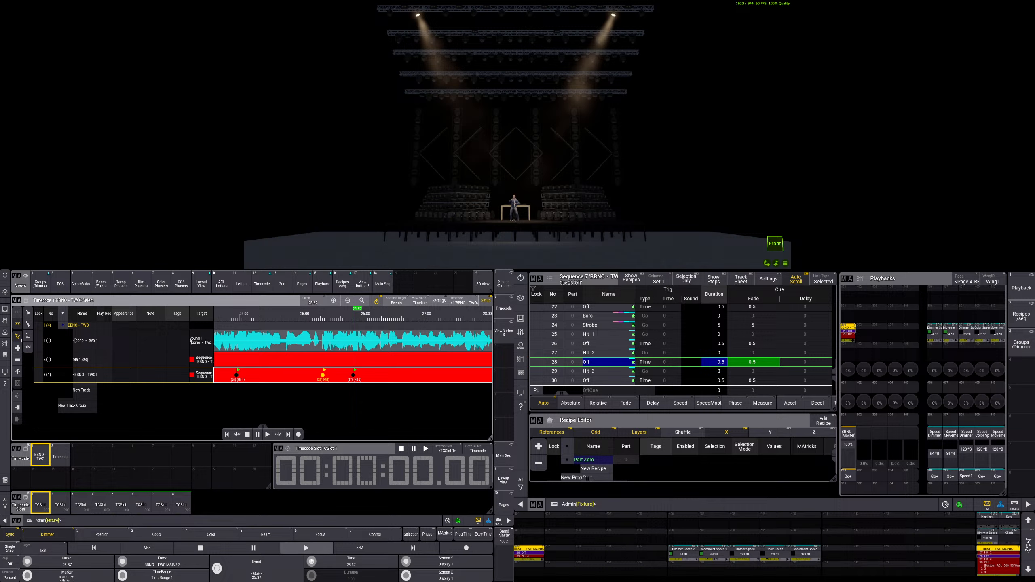
scroll(311, 562, "up", 1)
scroll(311, 561, "down", 1)
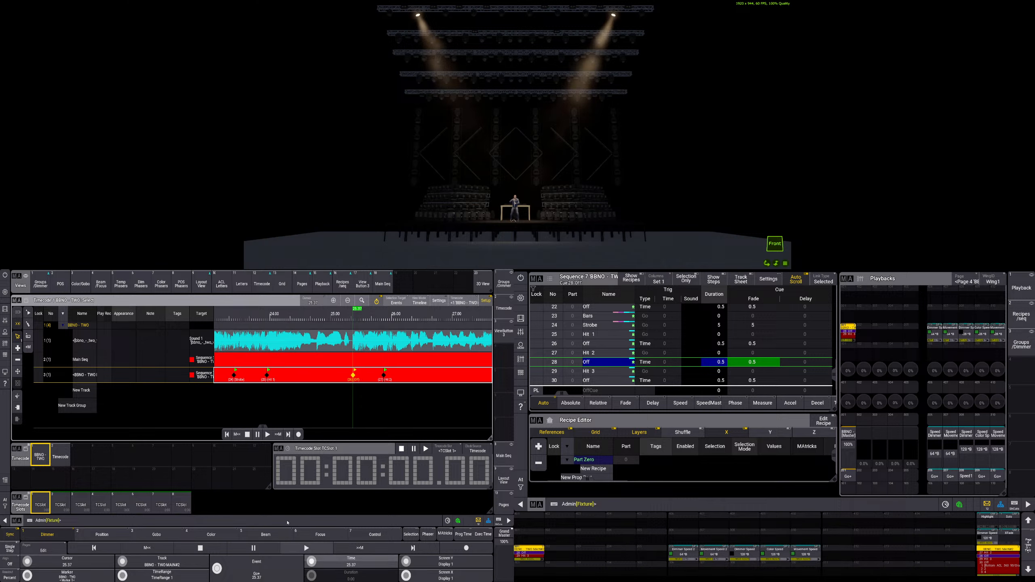
left_click(257, 566)
left_click(240, 463)
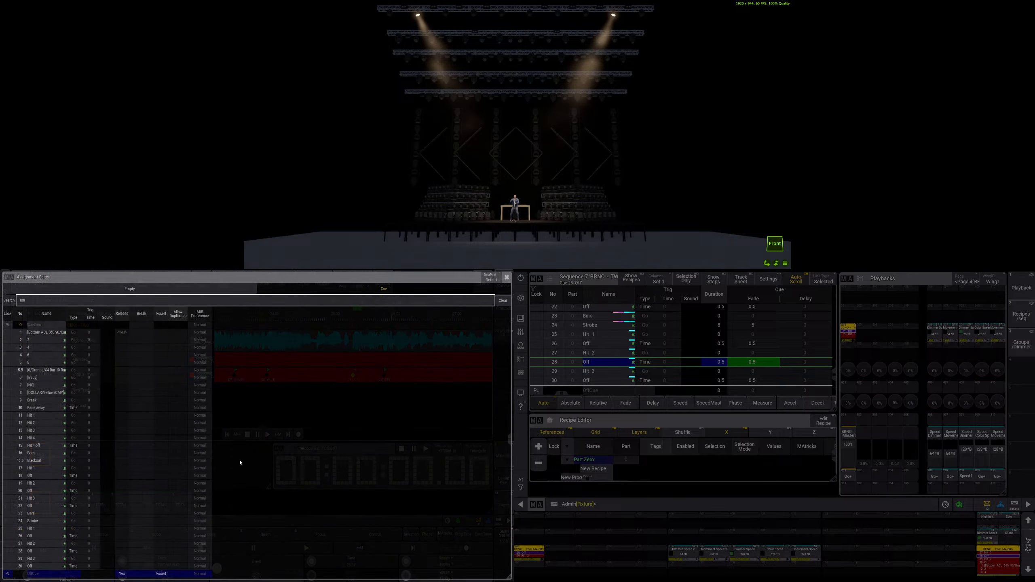
scroll(88, 490, "down", 1)
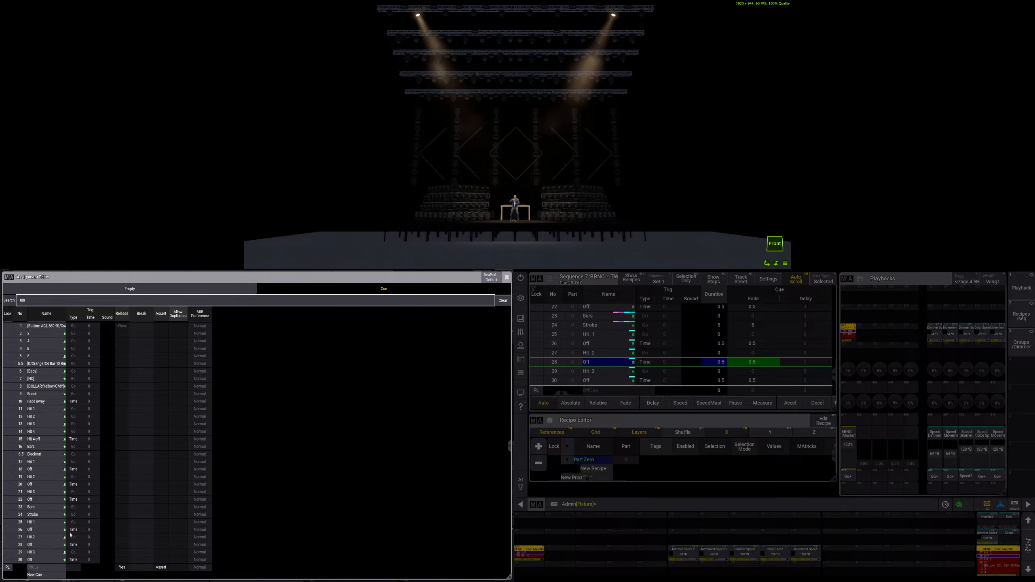
left_click(34, 538)
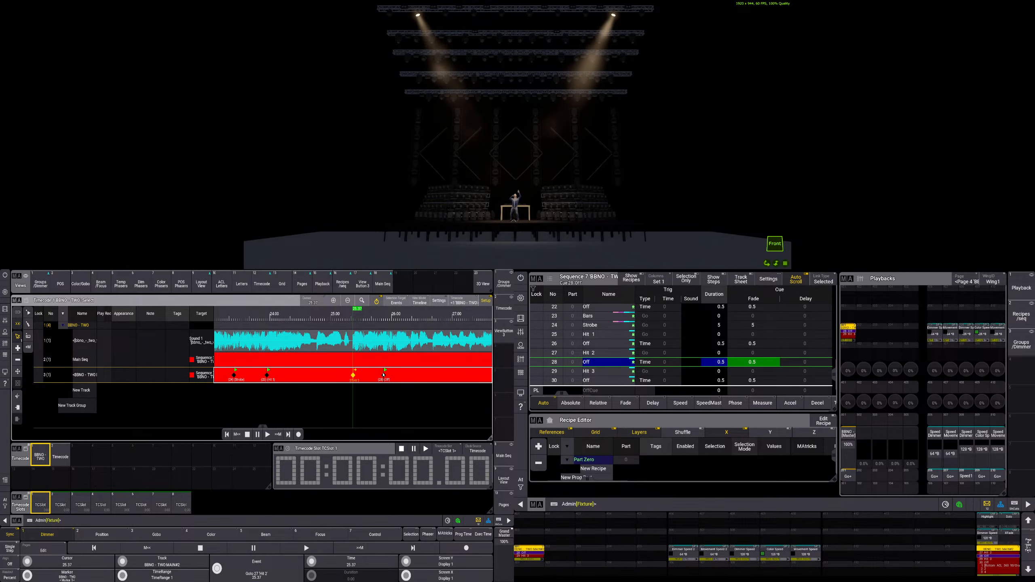
- Fine-tune the time of the following event to 25.87 and assign cue 29 Hit 3 to it
scroll(311, 562, "down", 2)
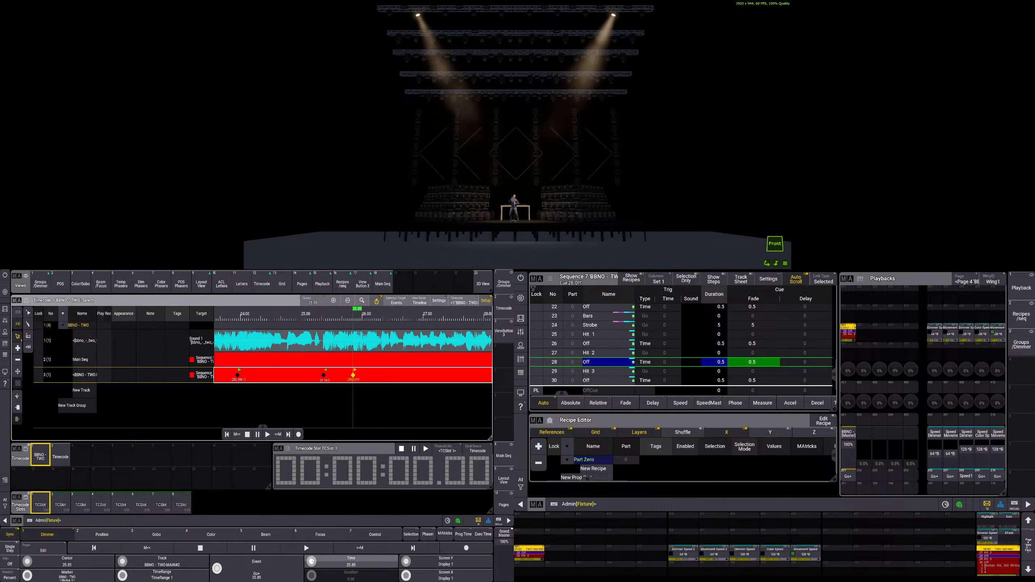
scroll(312, 563, "up", 1)
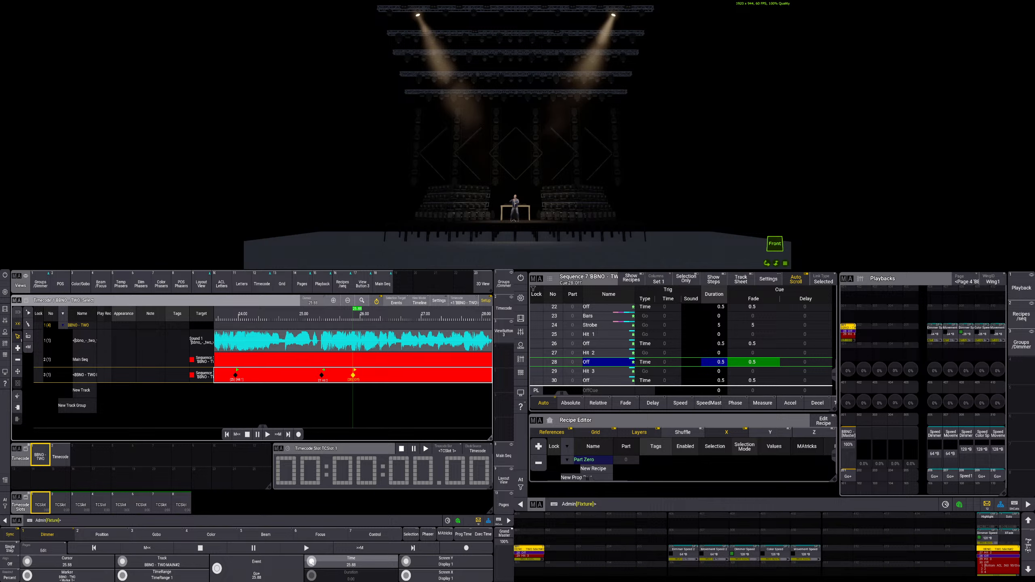
scroll(312, 563, "down", 1)
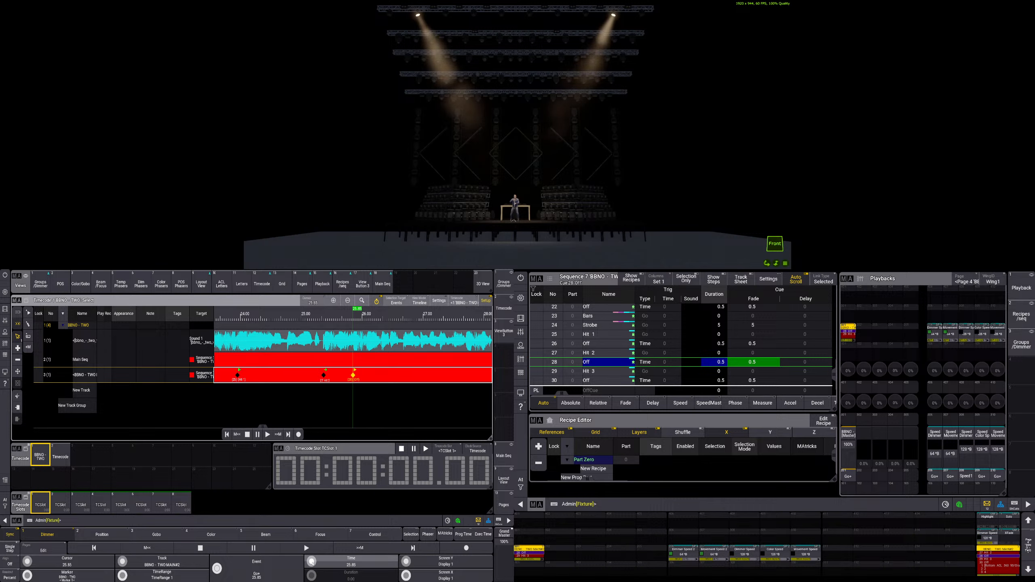
scroll(312, 562, "up", 1)
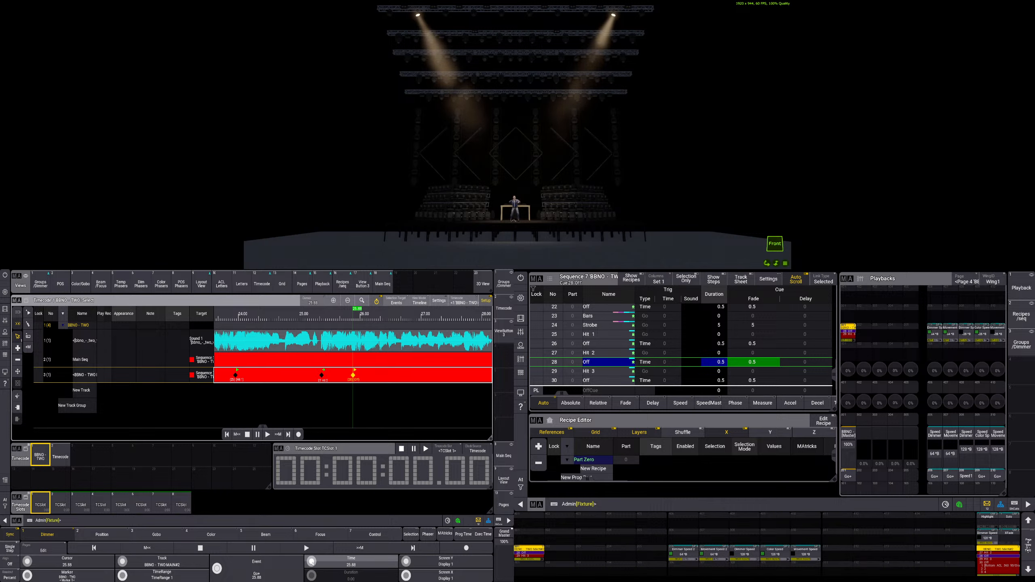
scroll(311, 562, "down", 1)
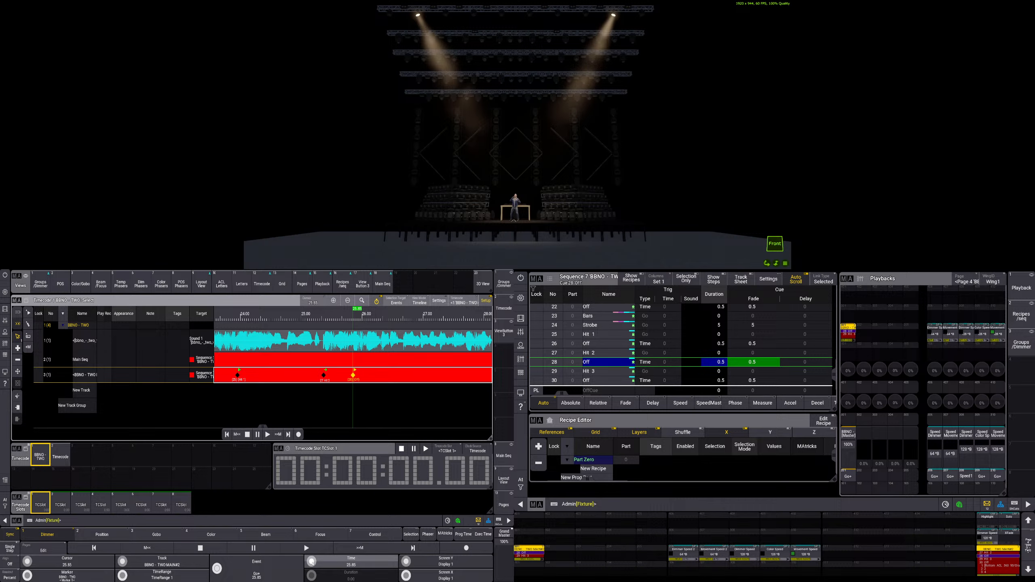
scroll(312, 562, "up", 1)
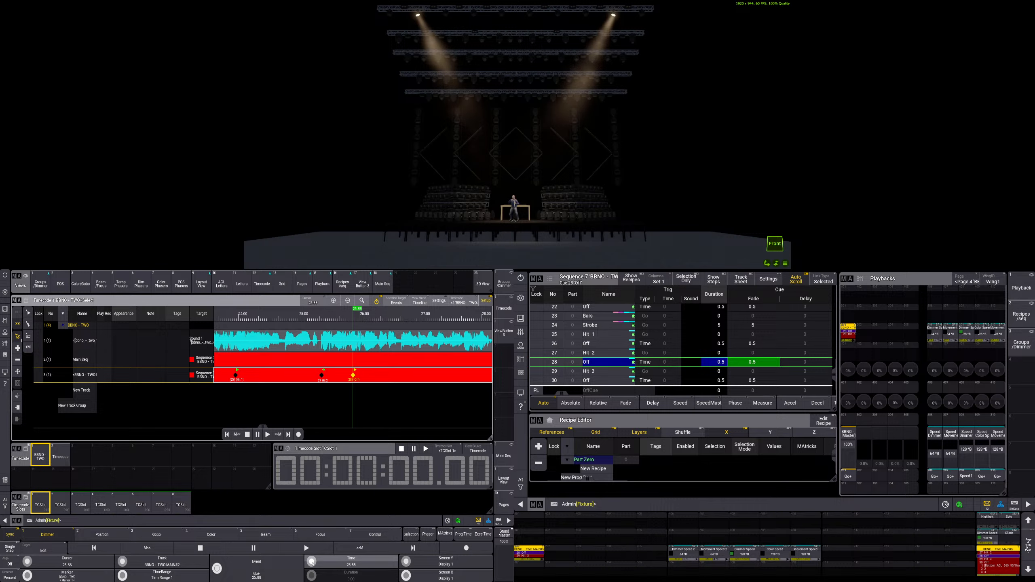
scroll(312, 562, "down", 1)
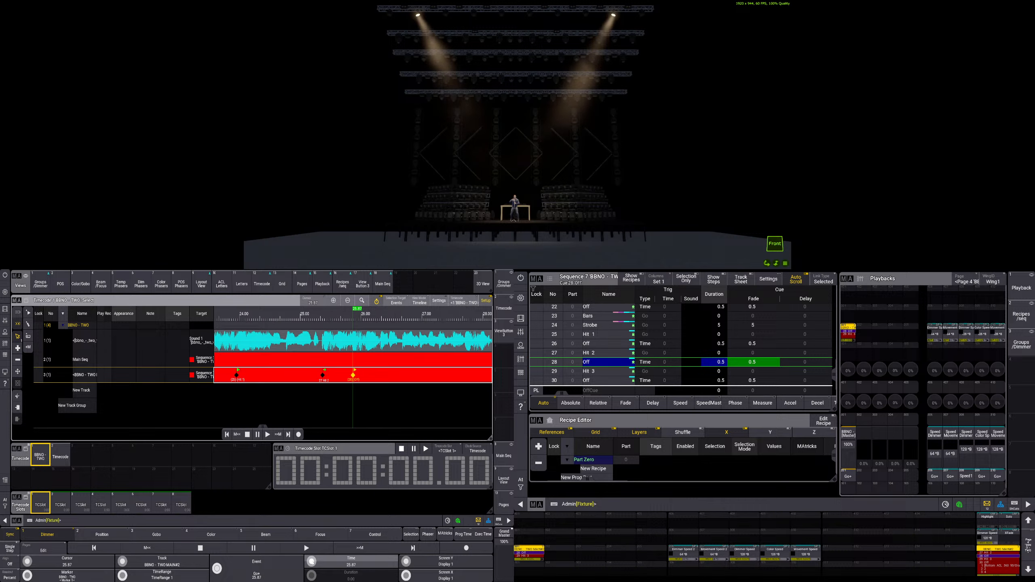
left_click(272, 565)
left_click(241, 470)
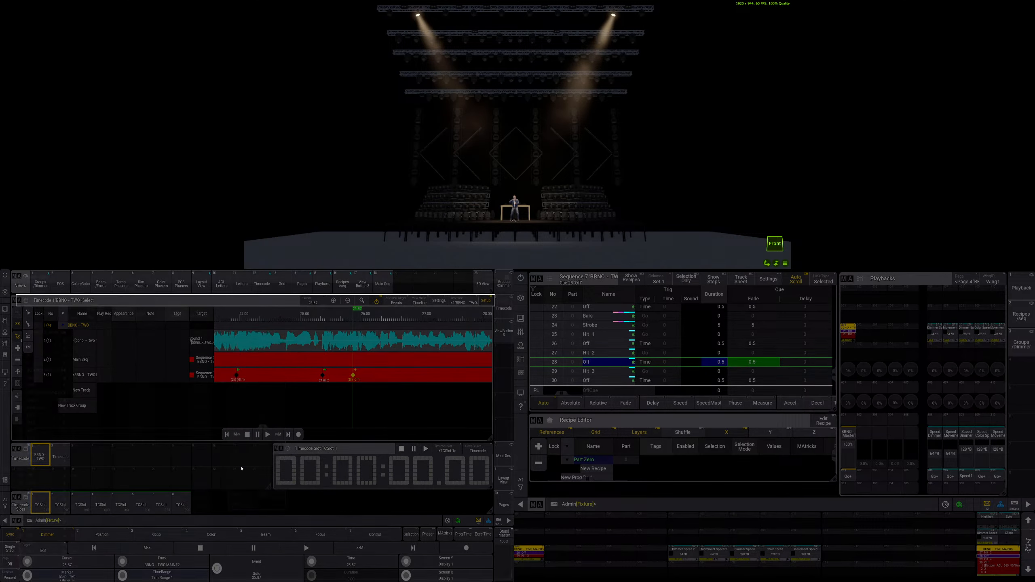
left_click(41, 559)
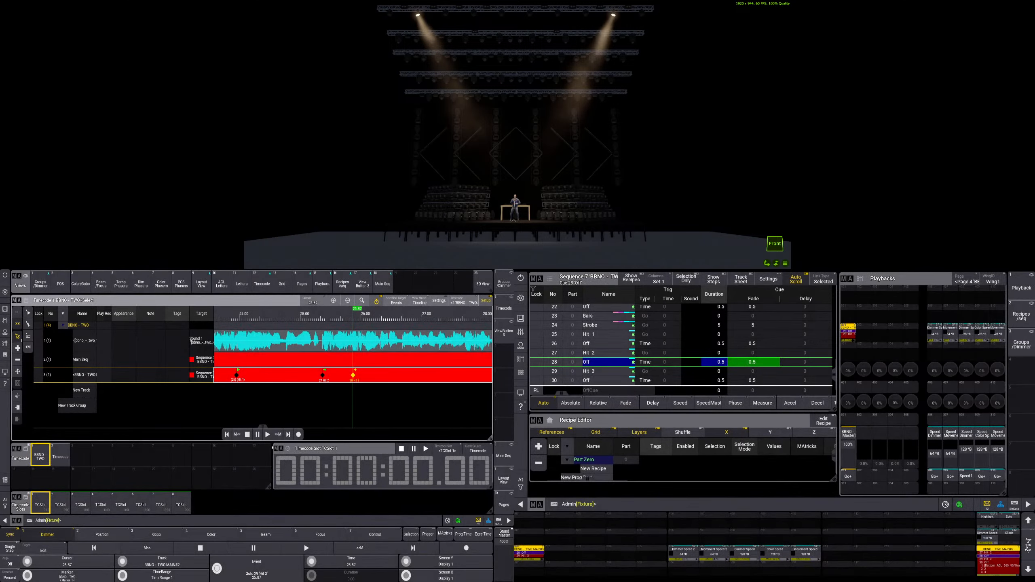
- Play back the passage with the Hit 1, Hit 2 and Hit 3 events to check their timing against the music
left_click(225, 320)
left_click(267, 435)
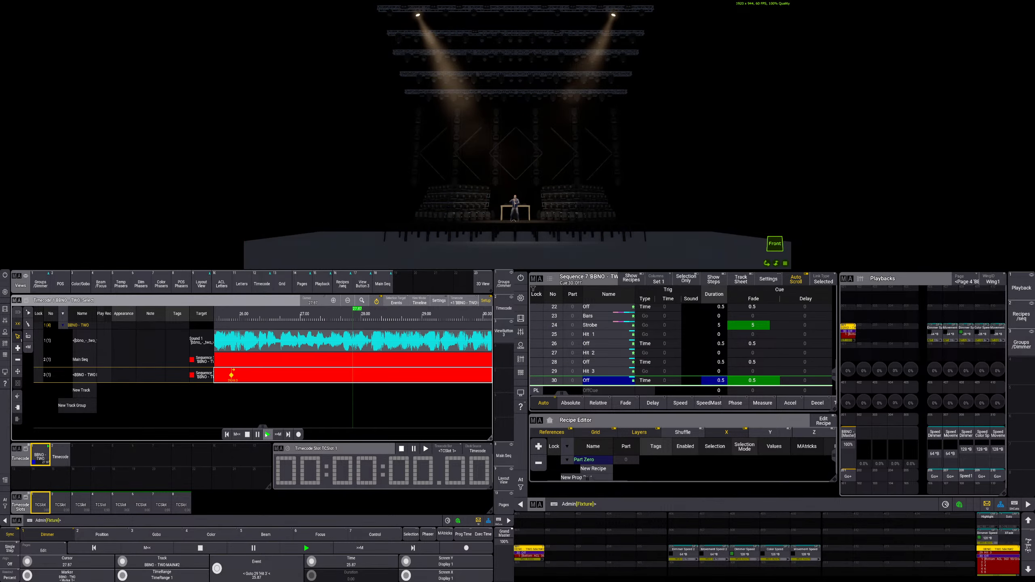
left_click(248, 435)
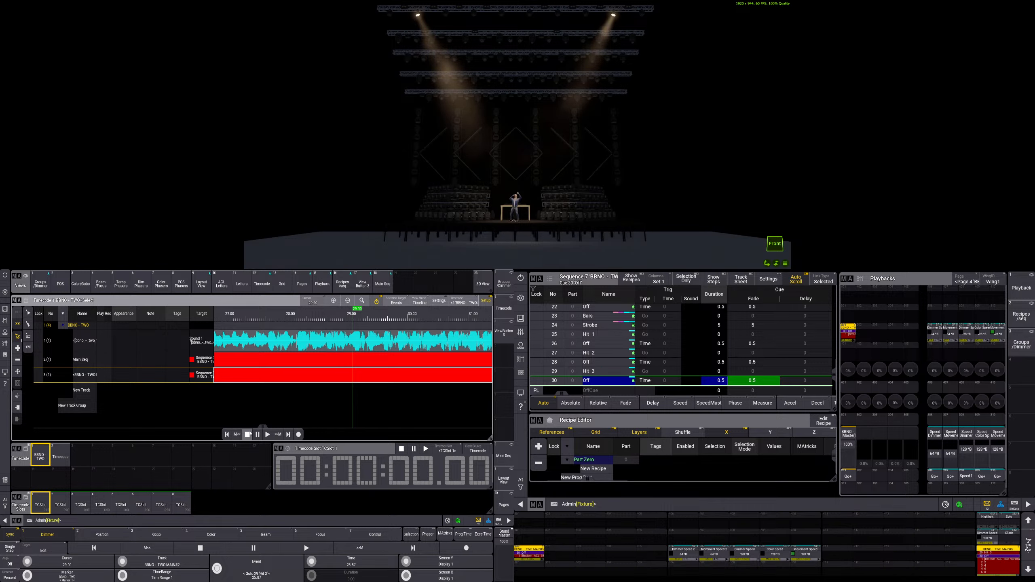
left_click(223, 322)
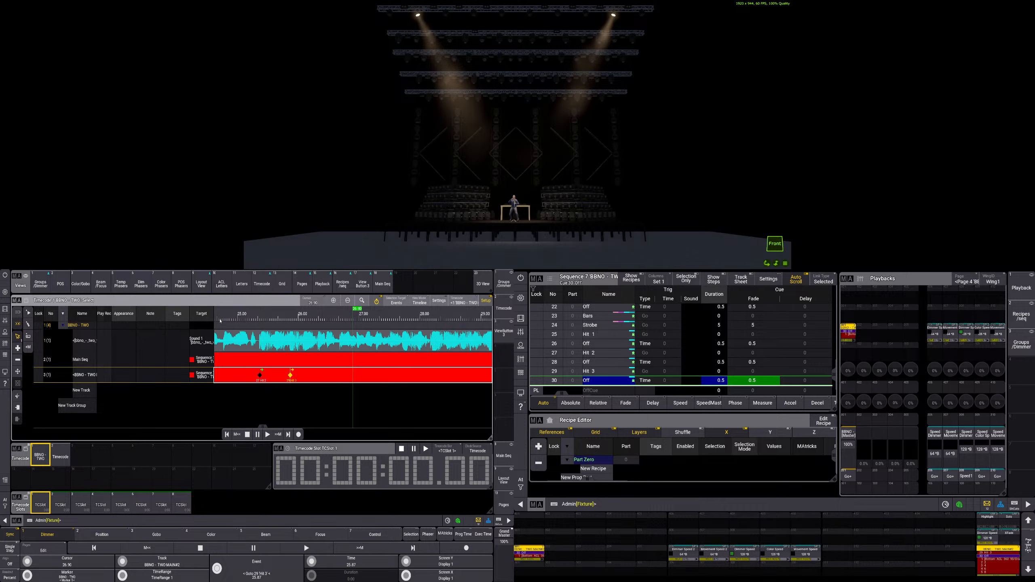
left_click(276, 321)
left_click(268, 435)
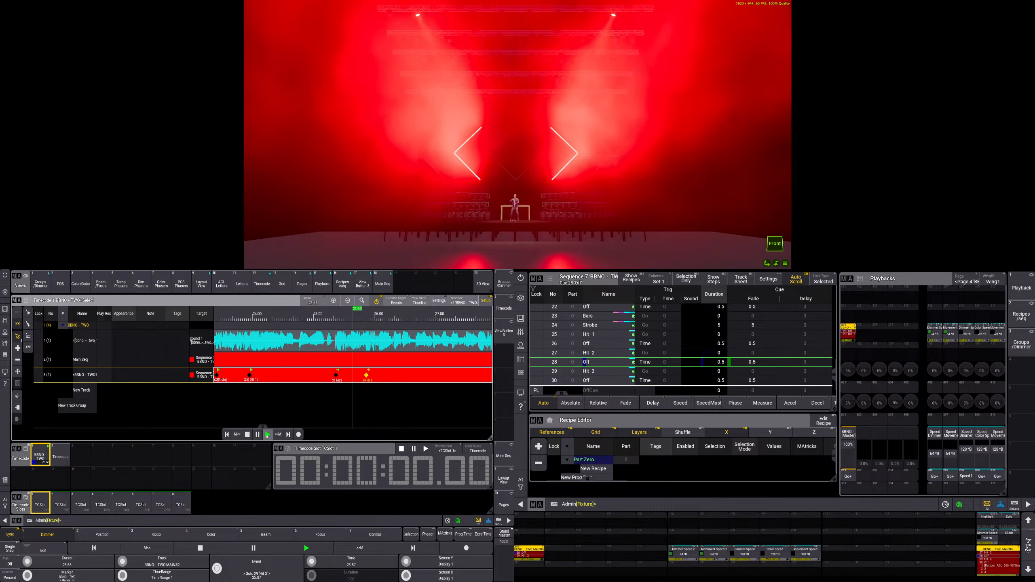
left_click(248, 436)
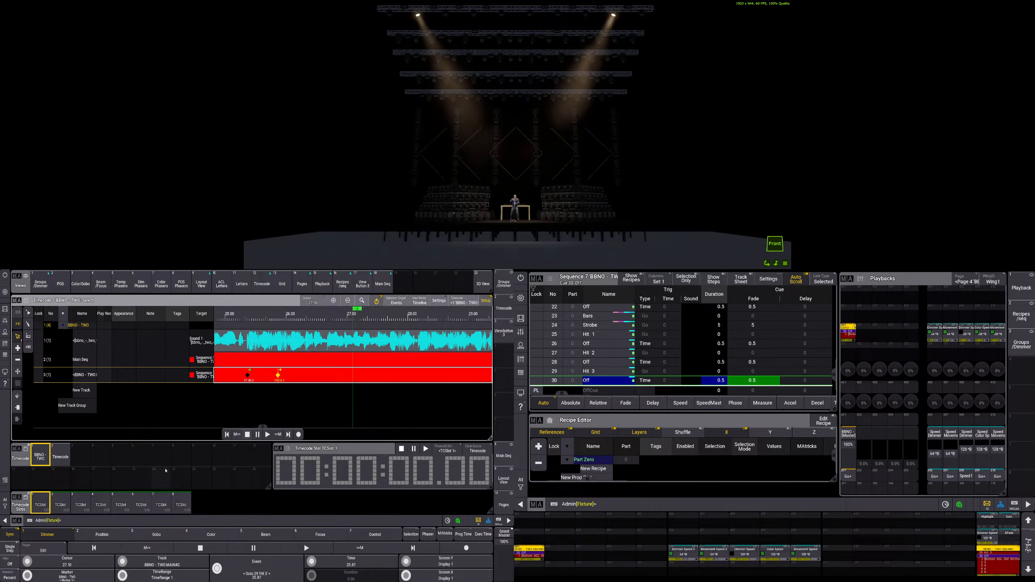
left_click(478, 521)
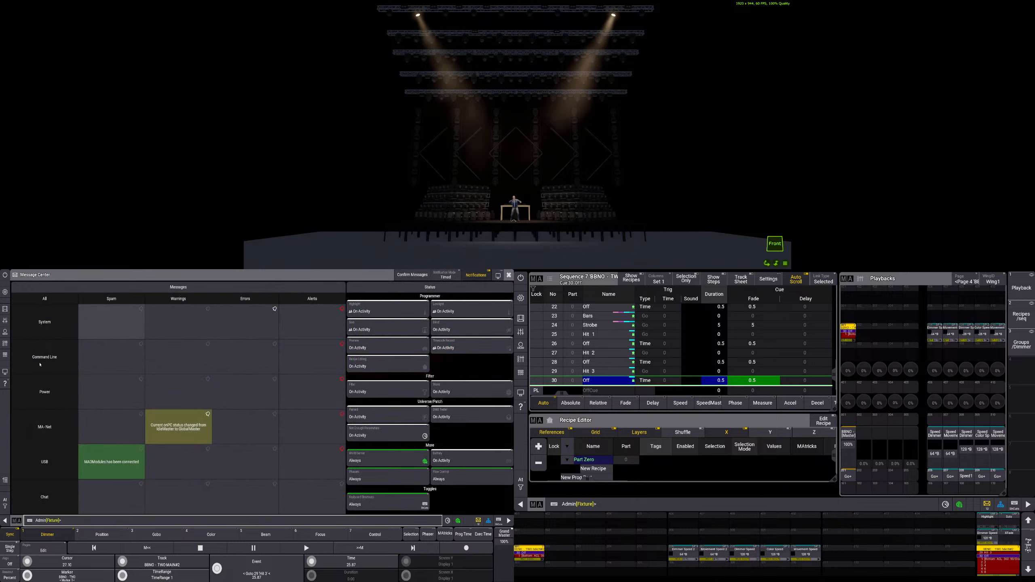
left_click(5, 309)
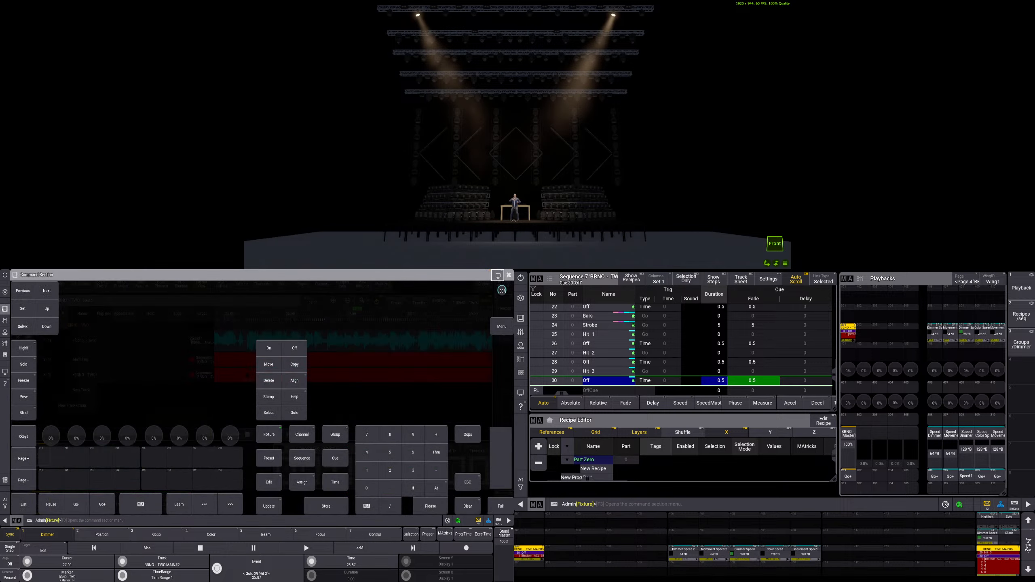
left_click(4, 309)
- Select the X4 Bar 10 Main Fixture SYM group in the Groups/Dimmer view and store its values into cue 25 Hit 1
left_click(48, 283)
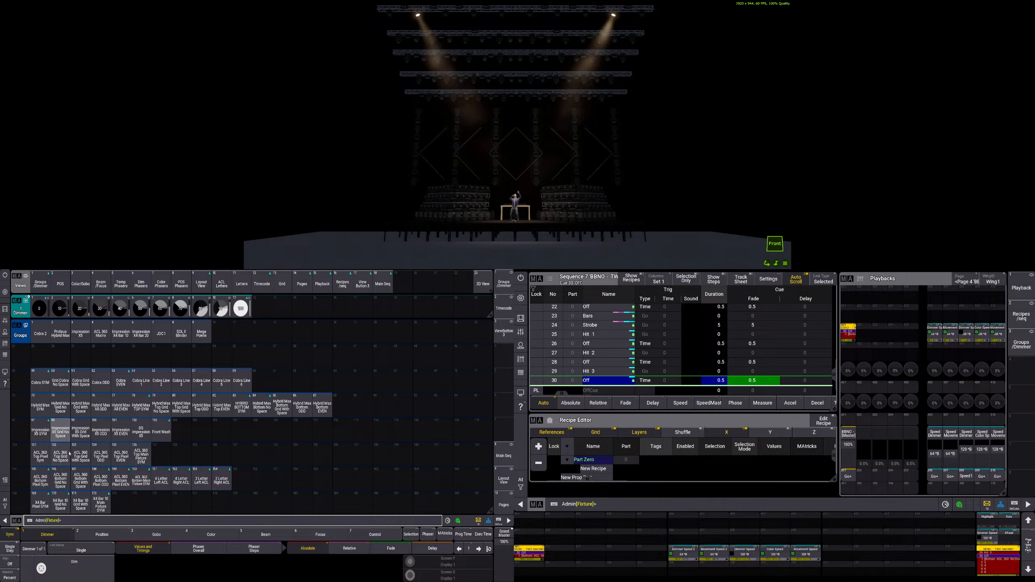
left_click(101, 503)
left_click(155, 525)
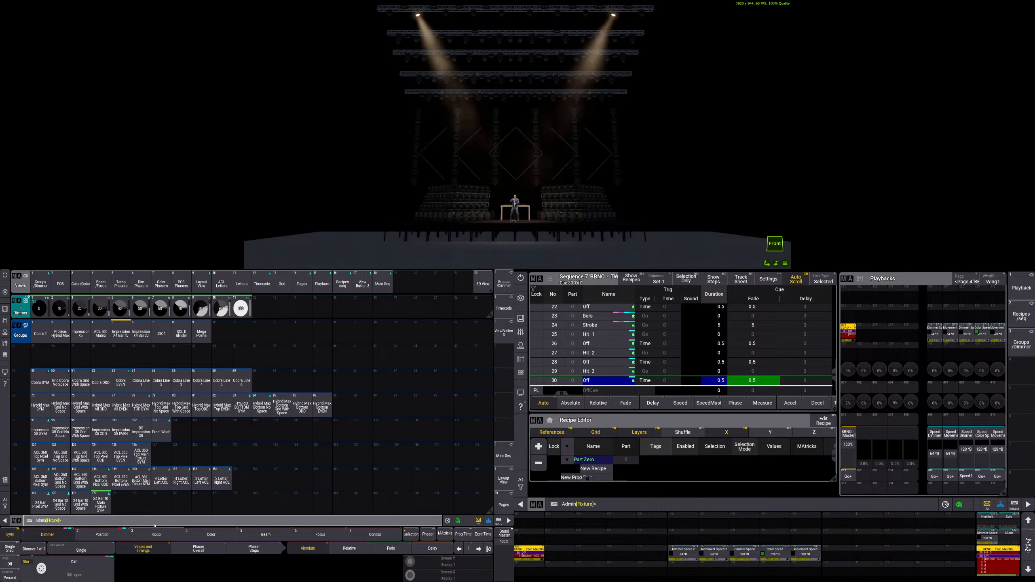
left_click(498, 521)
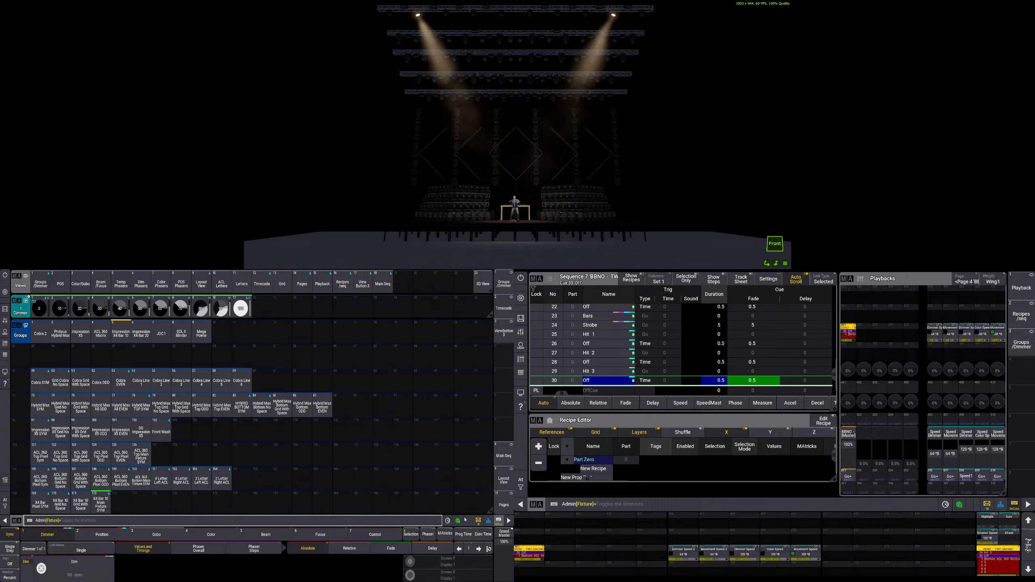
key("s")
left_click(598, 334)
left_click(744, 474)
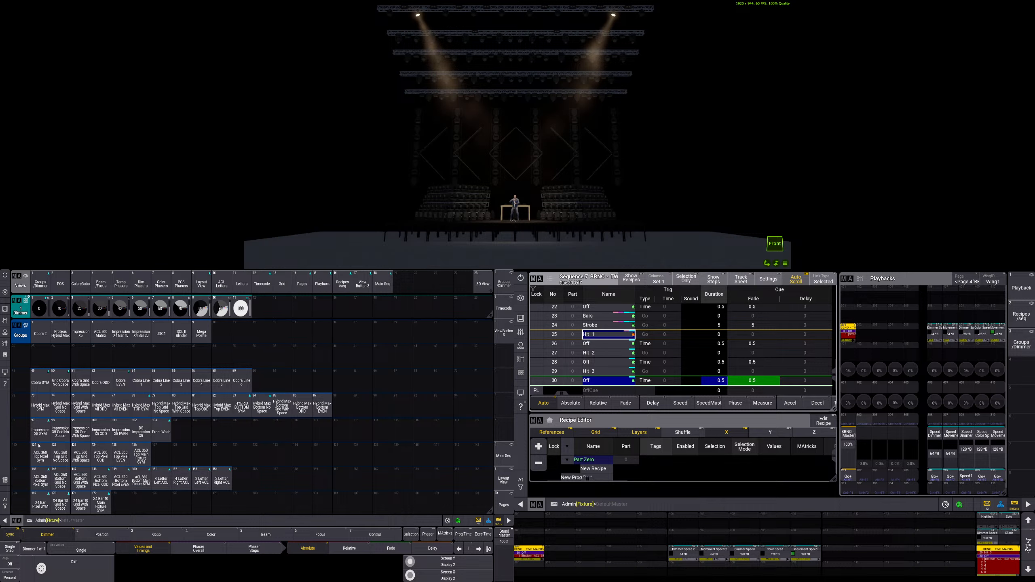
- Return to the timecode view and play the music after the last Hit event from several points to examine the next passage
left_click(261, 282)
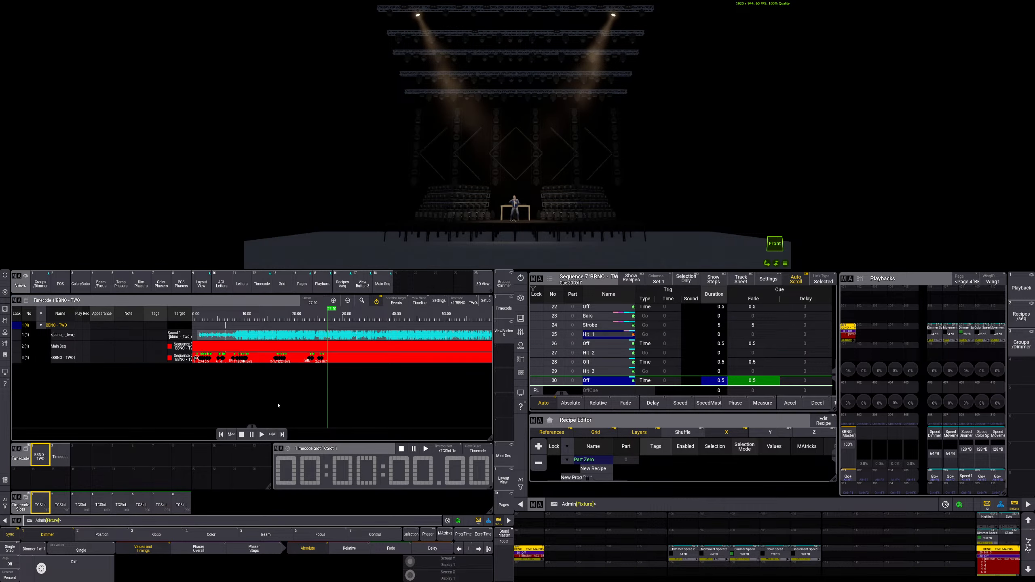
left_click(262, 435)
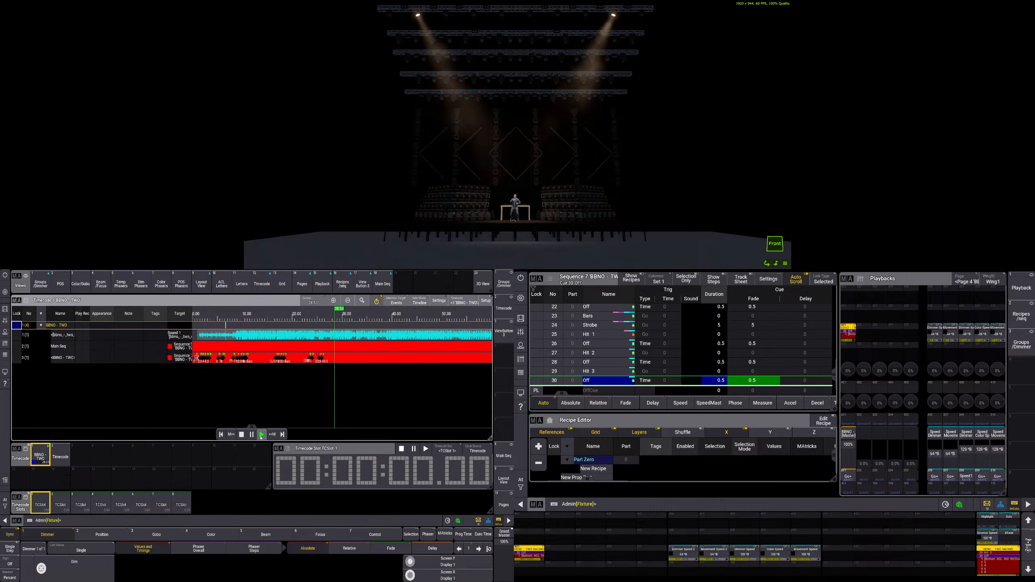
left_click(252, 435)
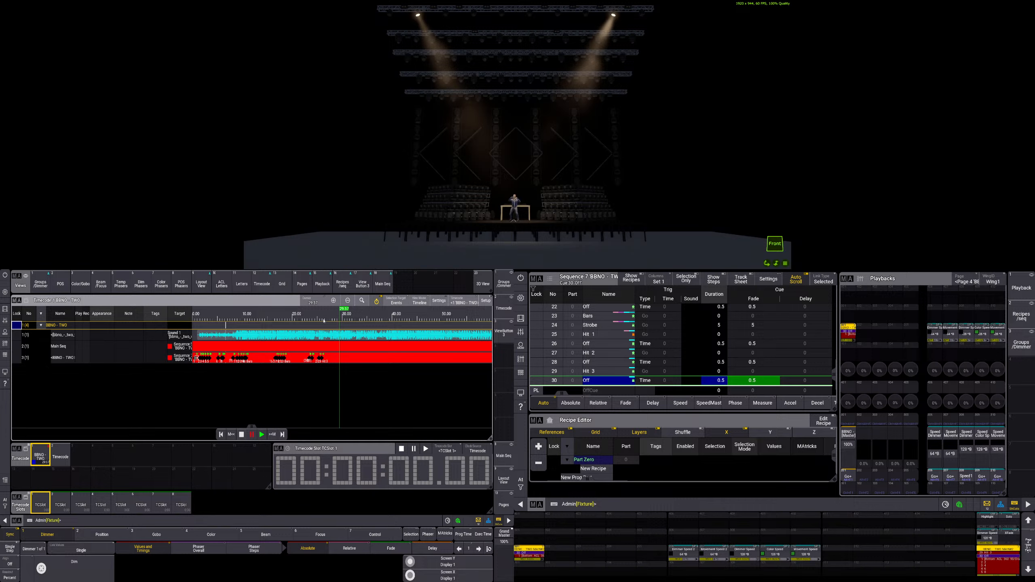
left_click(324, 320)
left_click(262, 436)
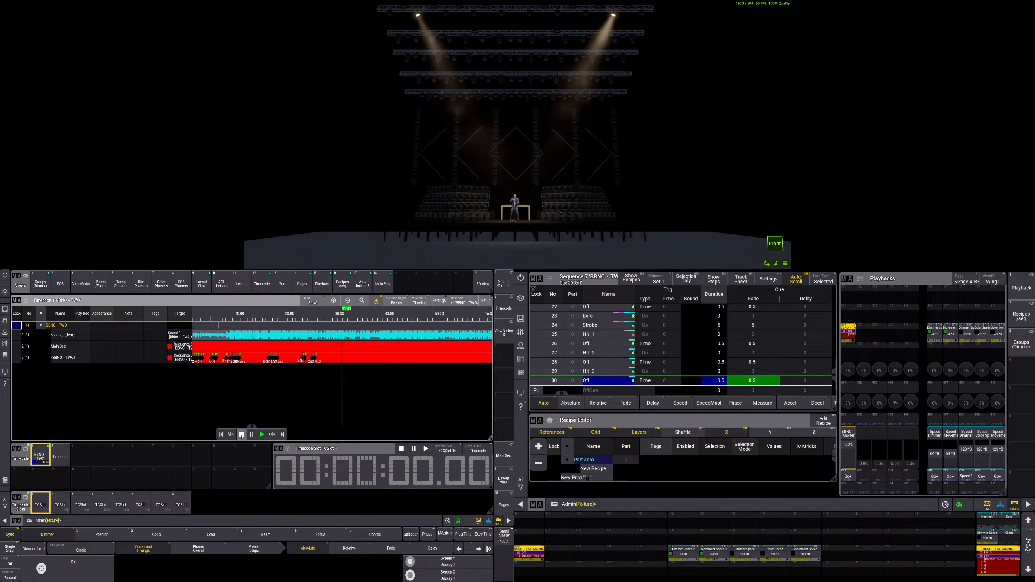
left_click(242, 435)
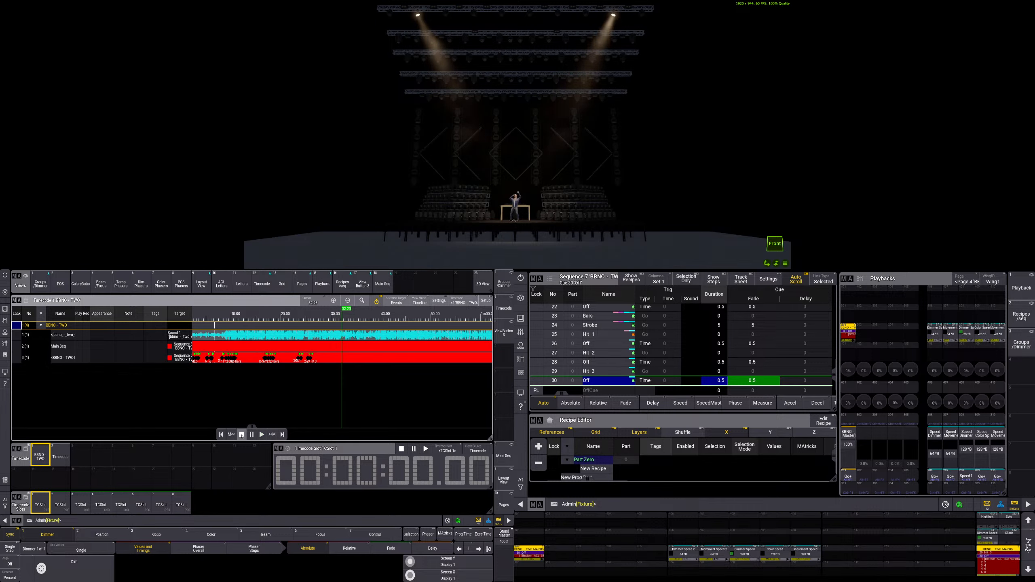
left_click(320, 321)
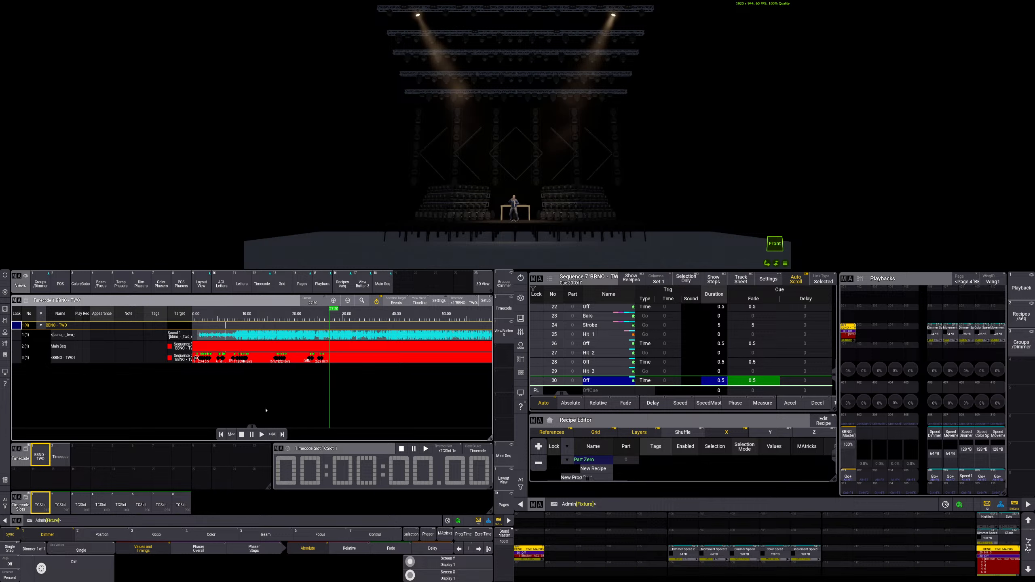
left_click(262, 435)
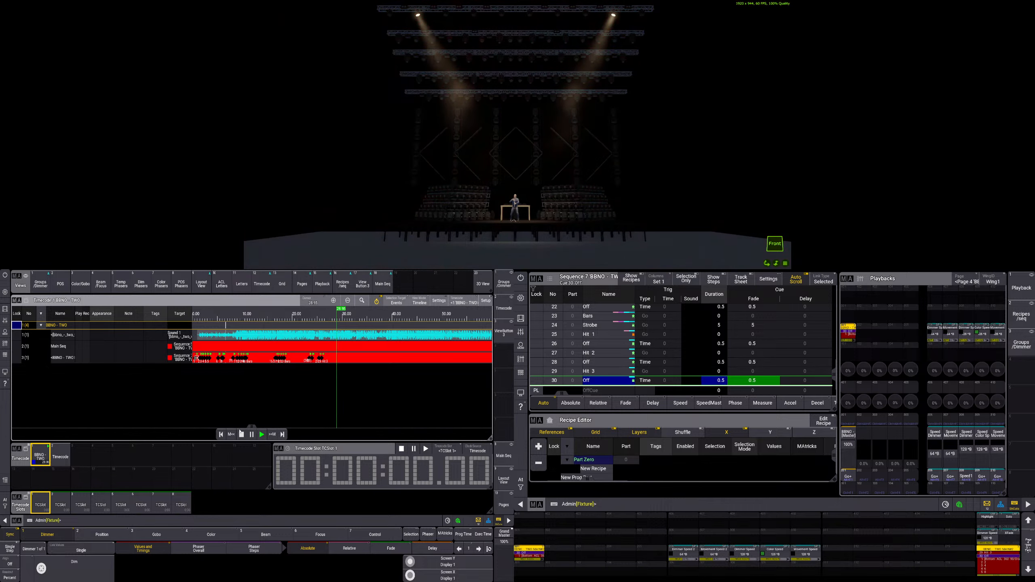
left_click(242, 435)
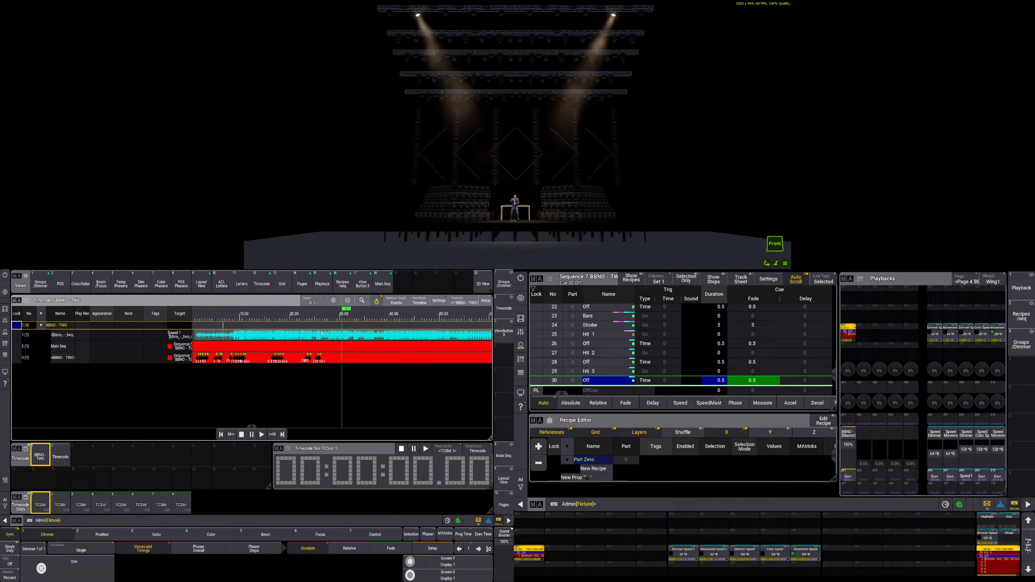
- Play back the passage from the last Hit events onward to examine the music that follows them
left_click(324, 320)
left_click(262, 435)
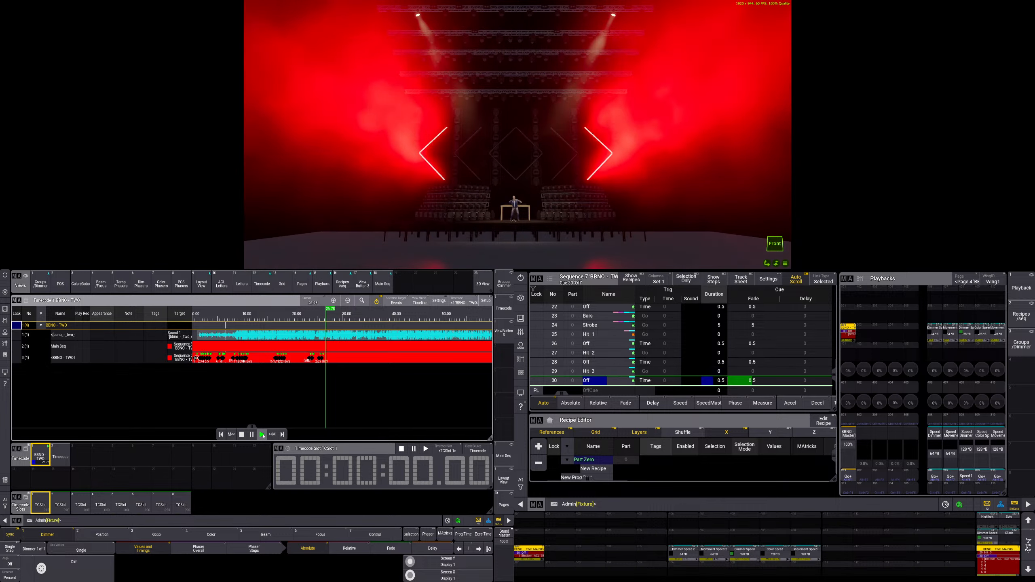
left_click(242, 434)
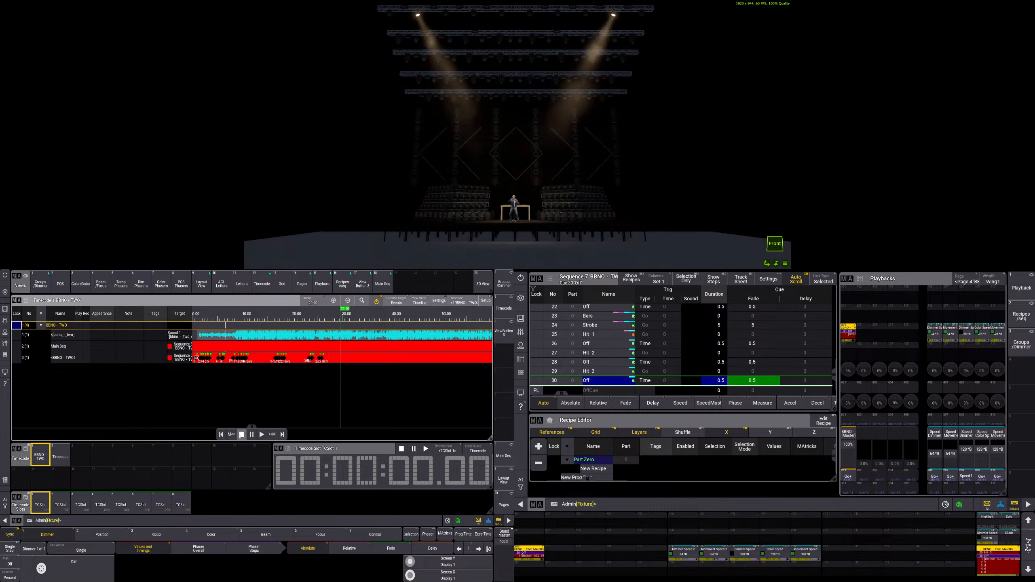
- Enable recipe editing, select the Impression X5 SYM group and apply the X5 G4 W2 dimmer phaser preset
left_click(49, 291)
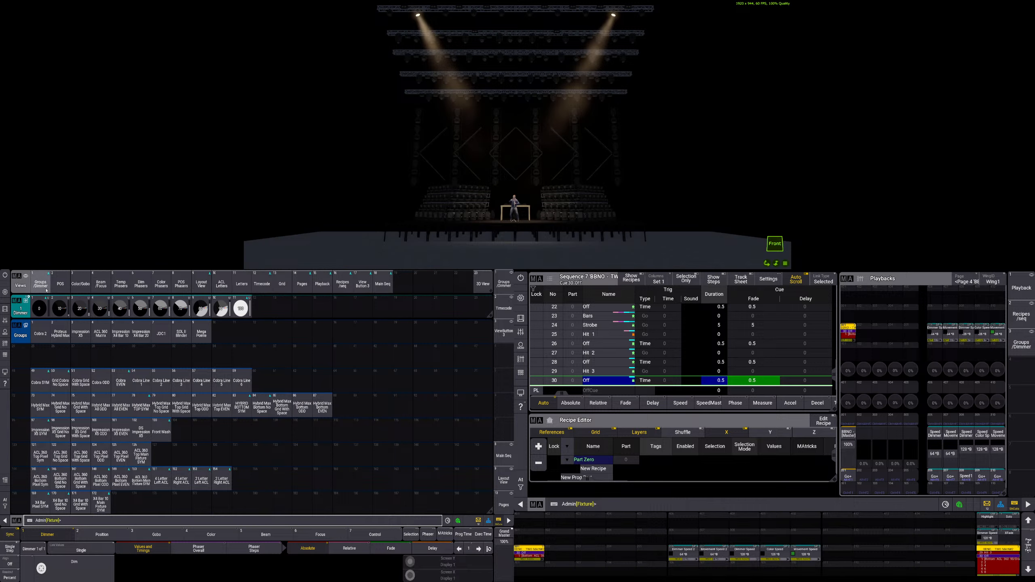
left_click(836, 422)
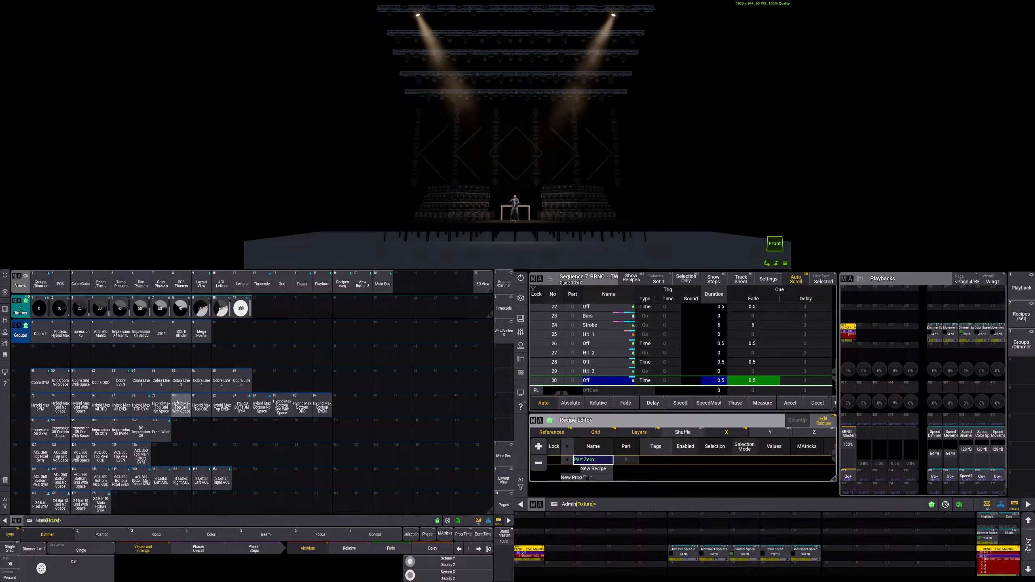
left_click(41, 431)
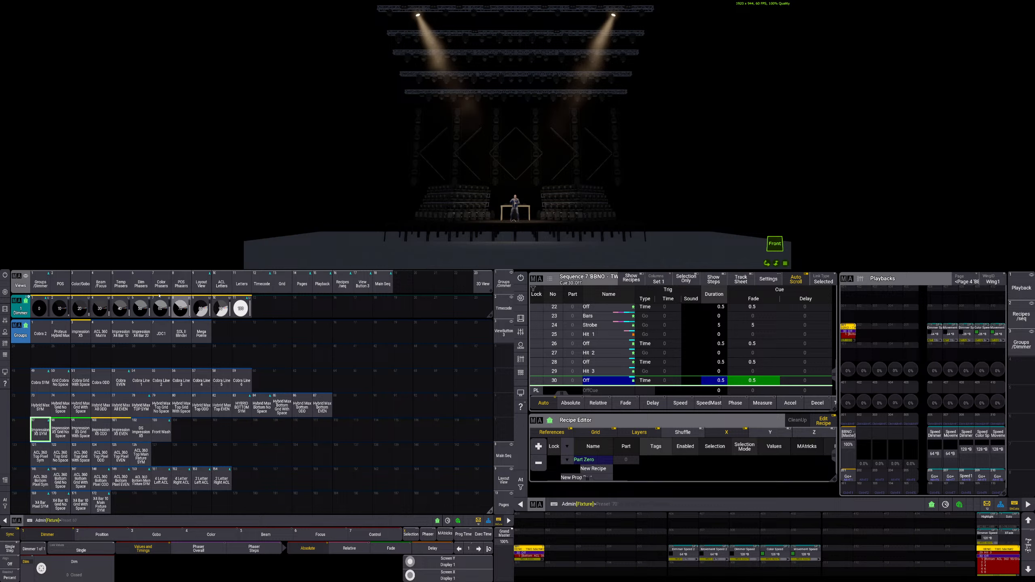
left_click(142, 282)
left_click(60, 308)
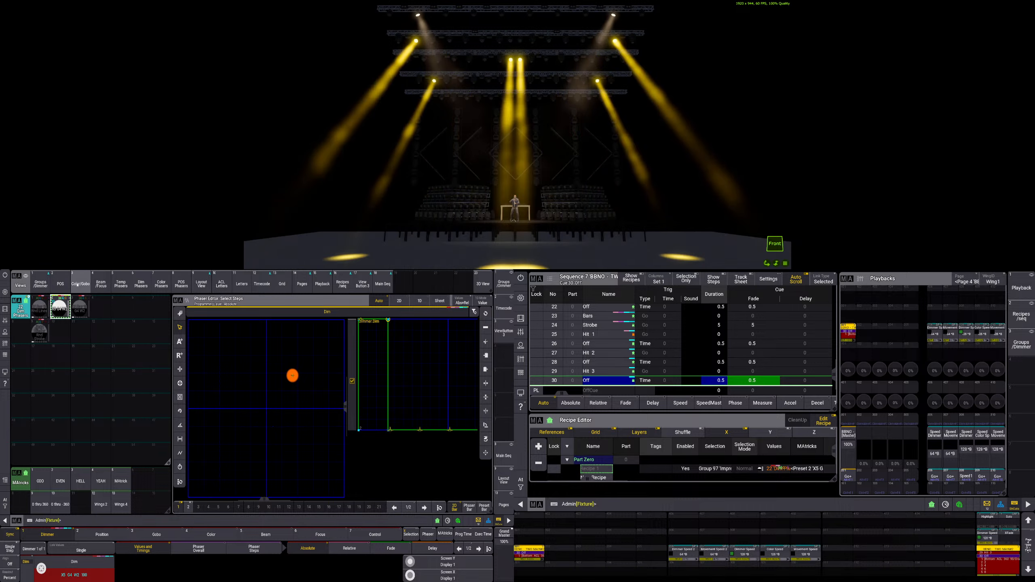
- Apply the ZOOM 100 focus preset to the group, store the look as new cue 31 in the BBNO sequence, and trigger it
left_click(101, 284)
left_click(240, 434)
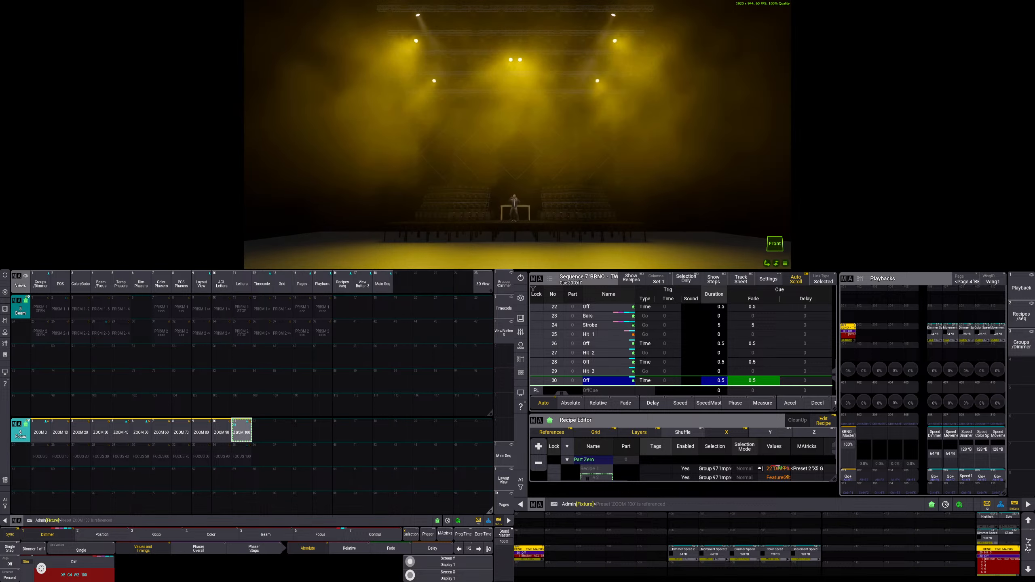
key("s")
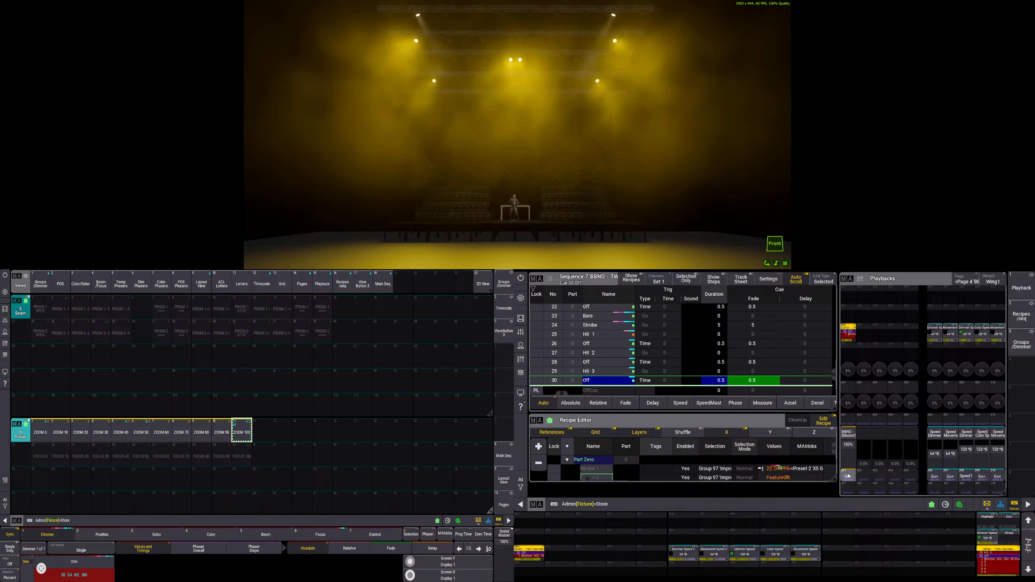
left_click(849, 478)
key("Escape")
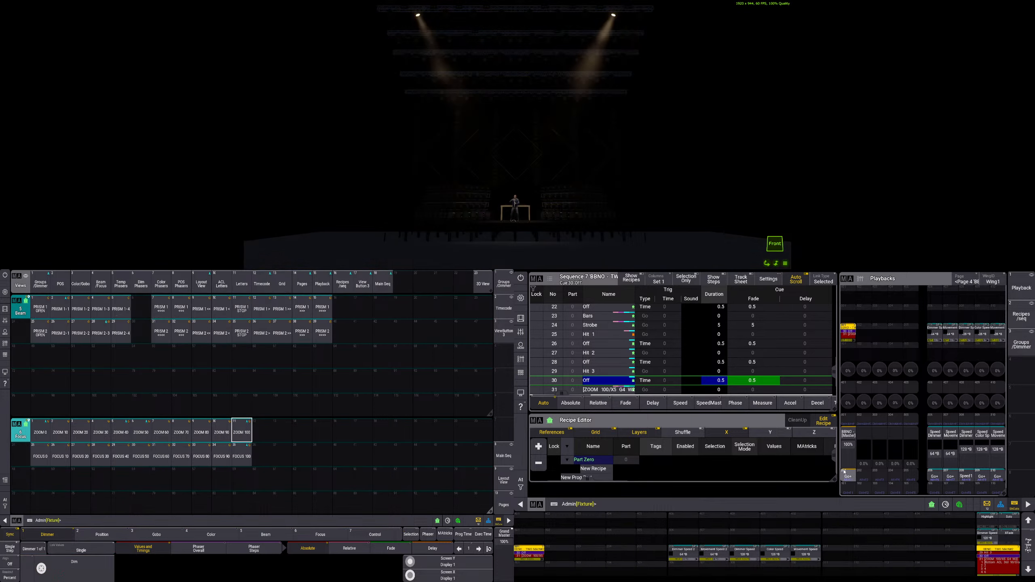
left_click(847, 475)
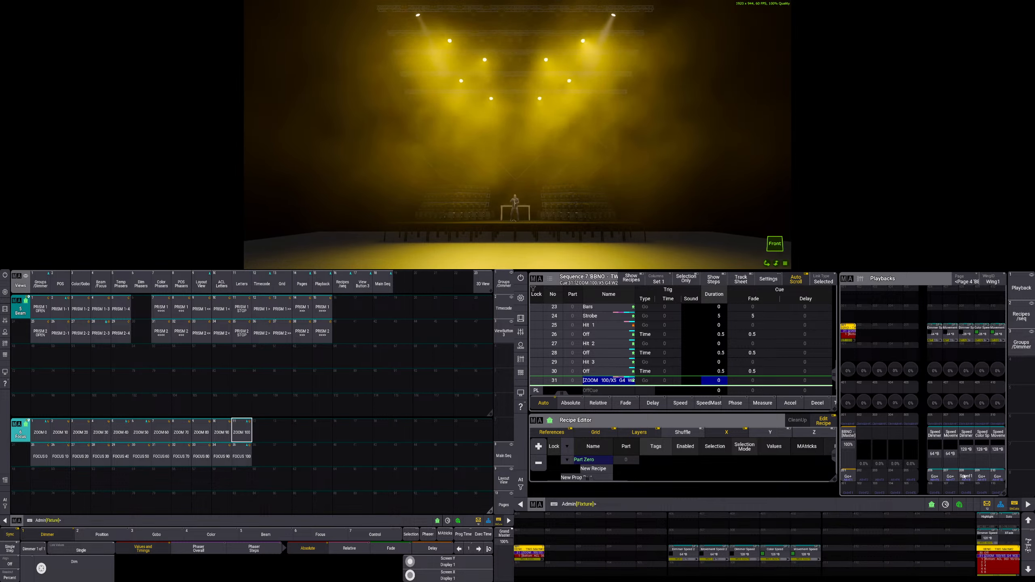
- Return to the timecode view and replay the music after the last Hit event to locate the entry point for cue 31
left_click(262, 284)
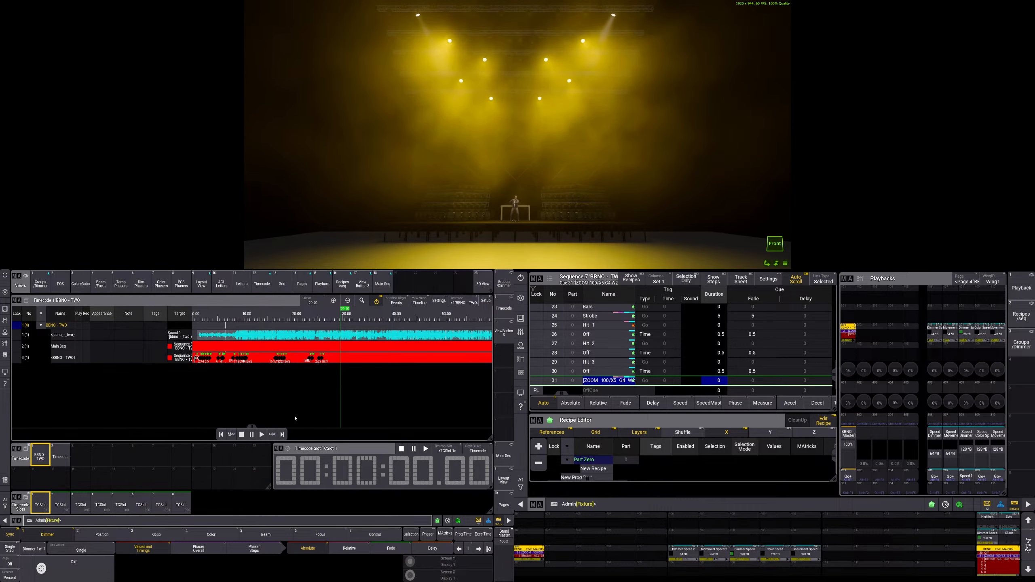
left_click(262, 435)
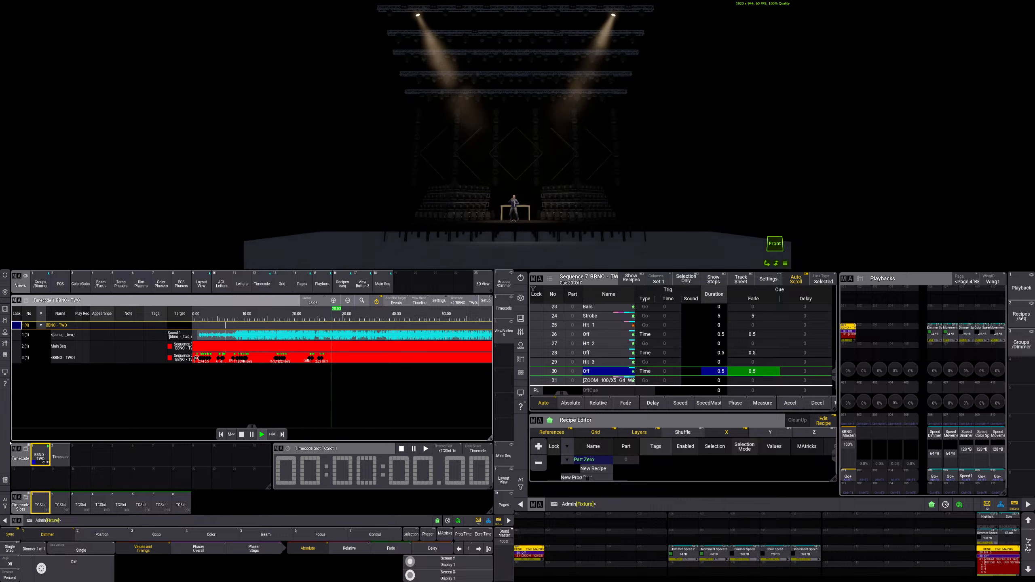
left_click(863, 476)
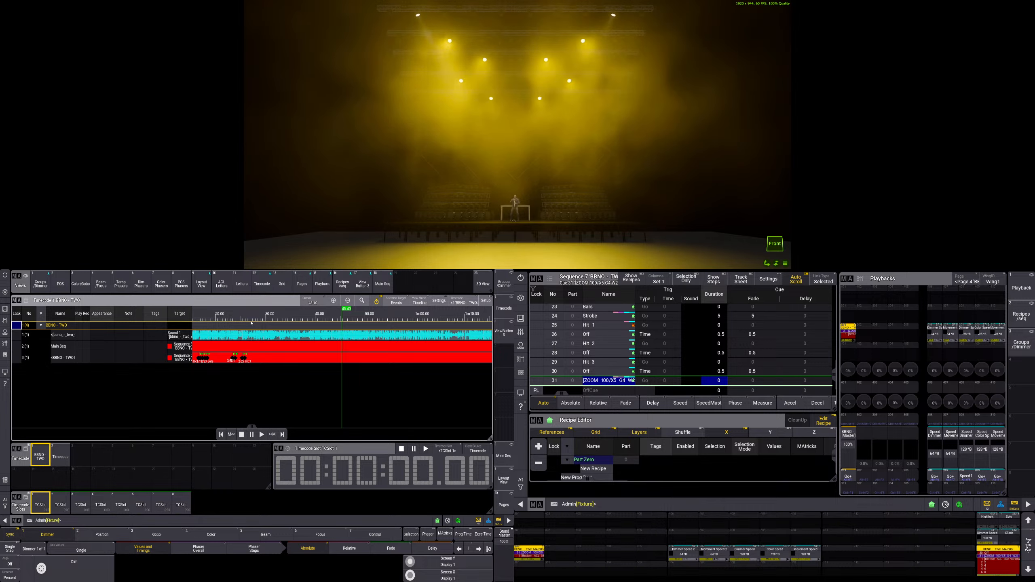
left_click(253, 352)
left_click(262, 435)
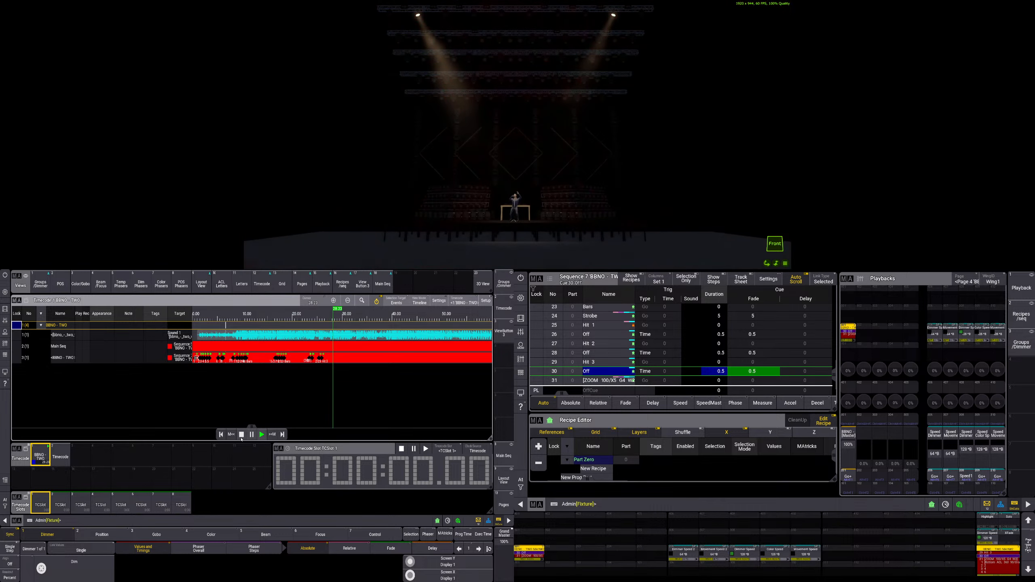
left_click(243, 437)
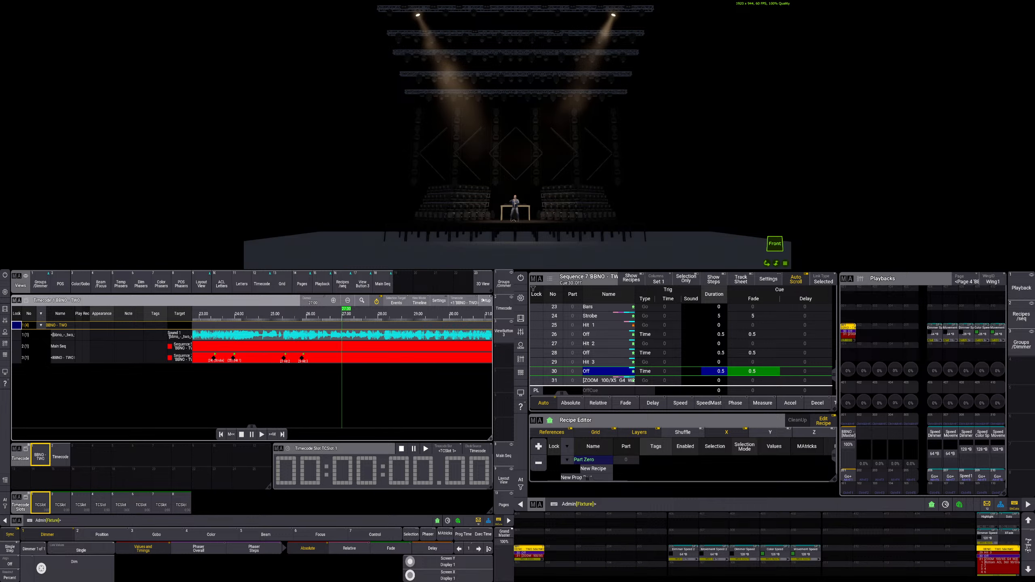
left_click(268, 436)
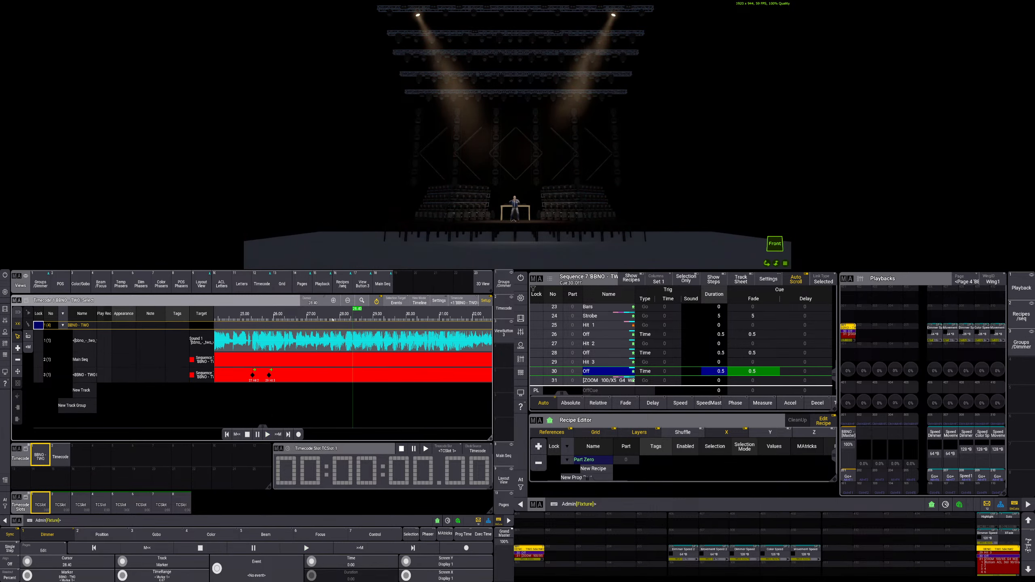
- Add an event after the last Hit on the BBNO - TWO track, assign cue 31 to it and fine-tune its time to about 27.72
scroll(333, 322, "up", 2)
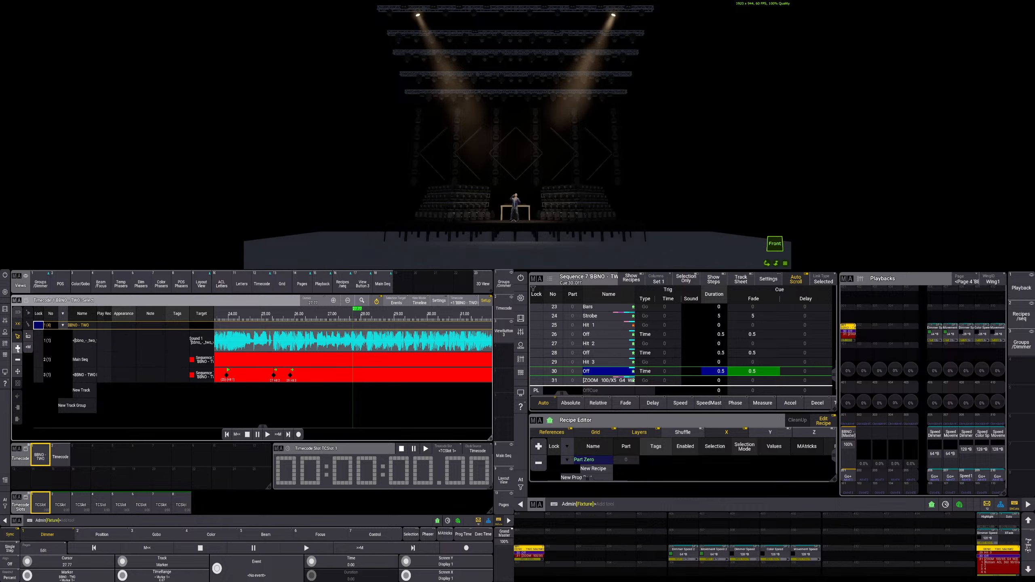
left_click(18, 348)
left_click(353, 379)
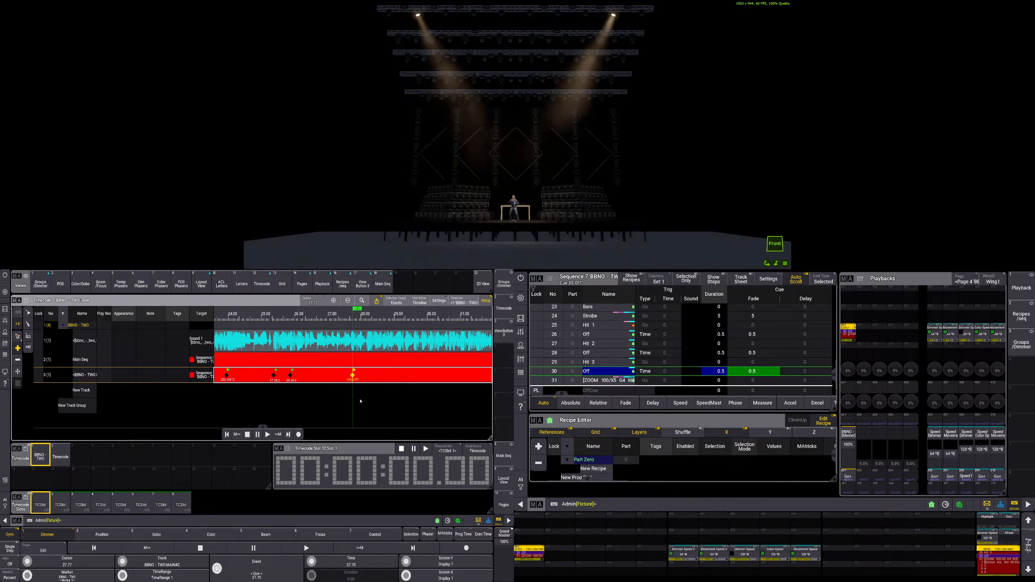
left_click(17, 337)
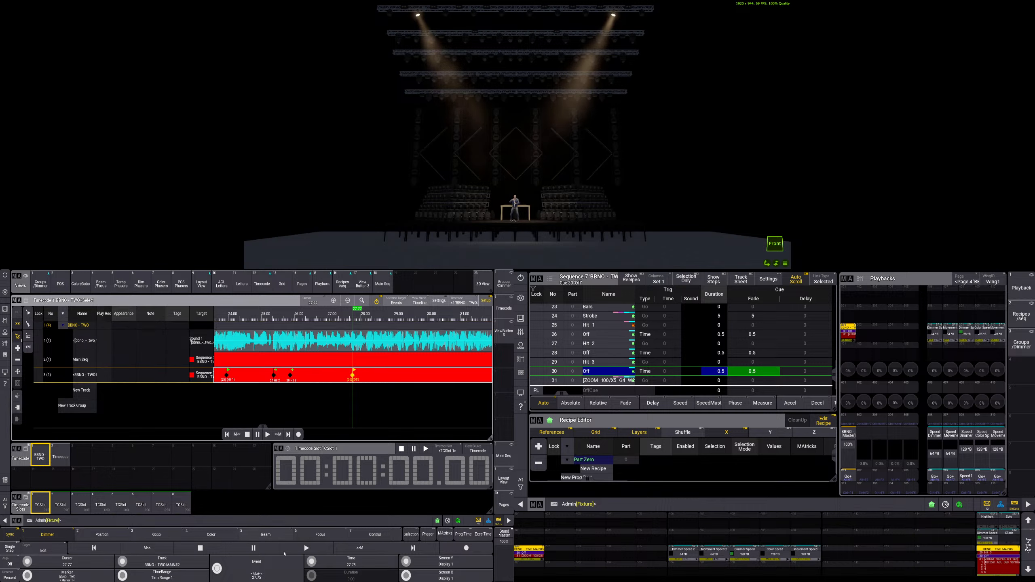
left_click(256, 569)
left_click(237, 463)
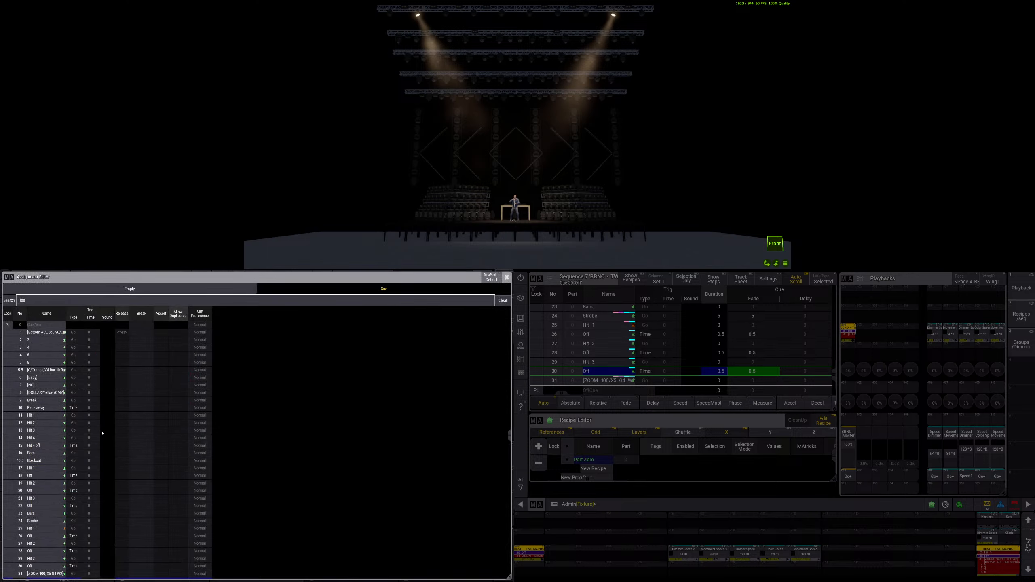
scroll(43, 574, "down", 1)
left_click(44, 561)
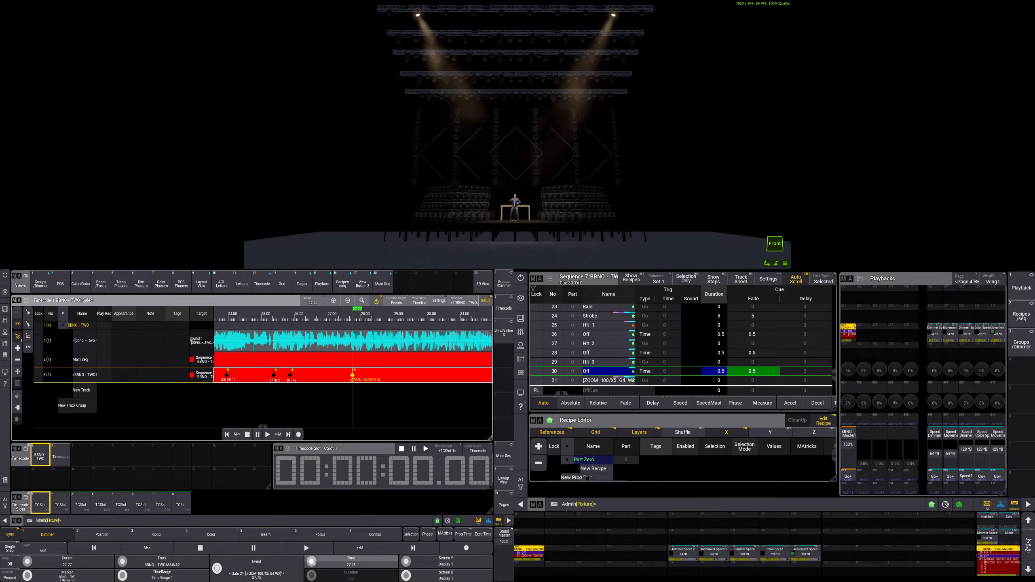
scroll(314, 564, "down", 2)
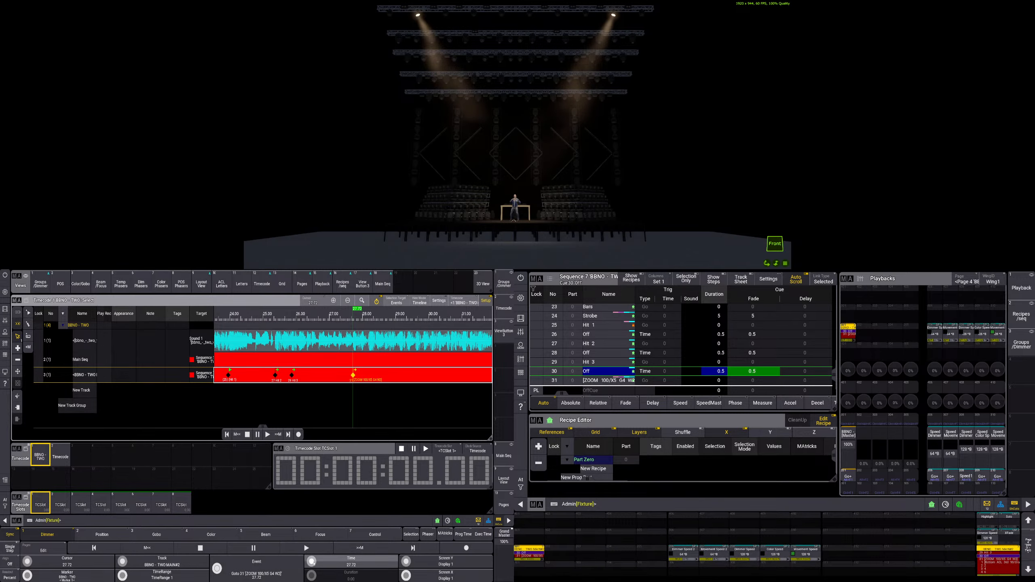
- Play back the music from the cue 31 event and replay the passage around 32 seconds to examine the next musical change
left_click(268, 435)
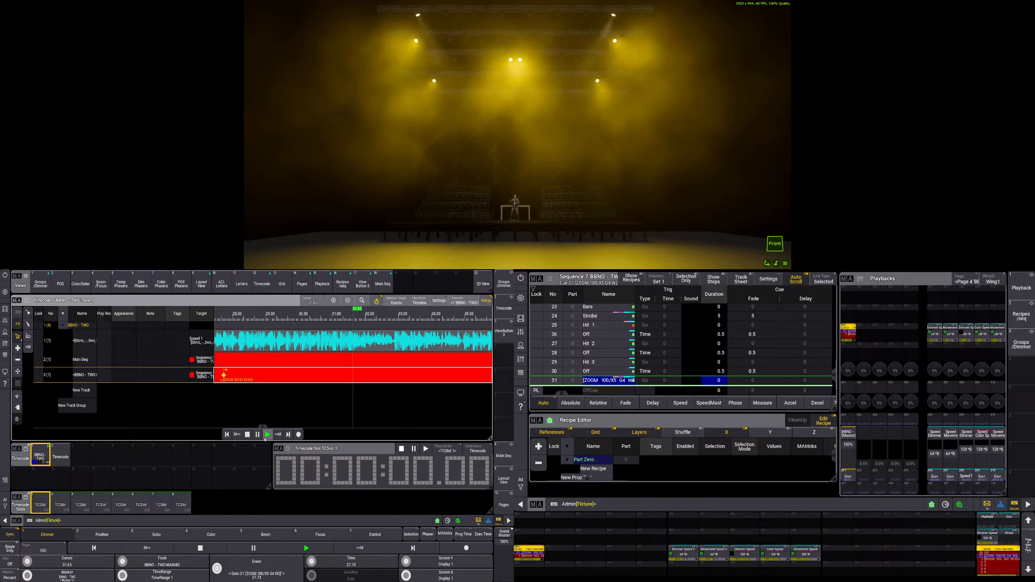
left_click(247, 435)
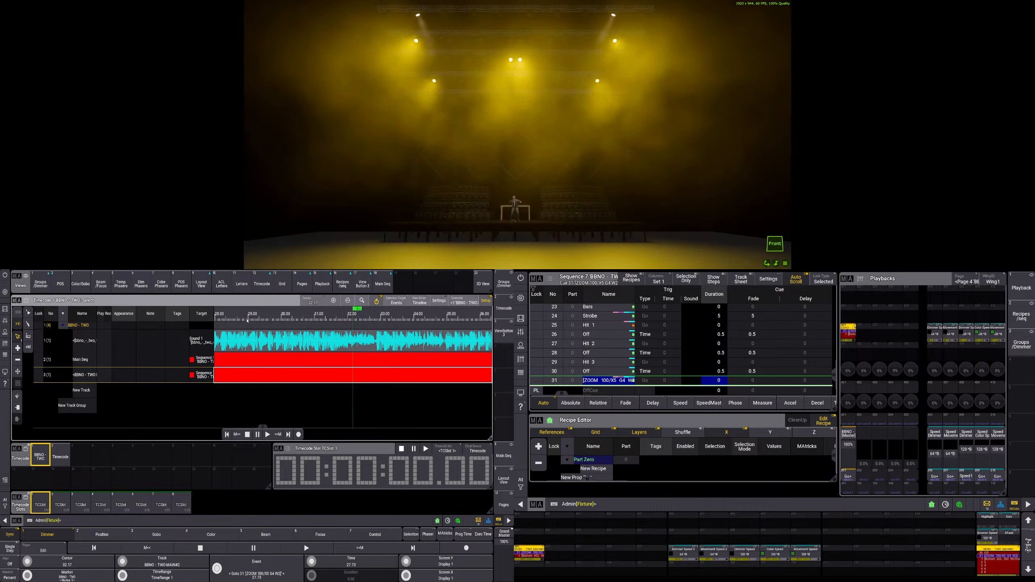
left_click(267, 435)
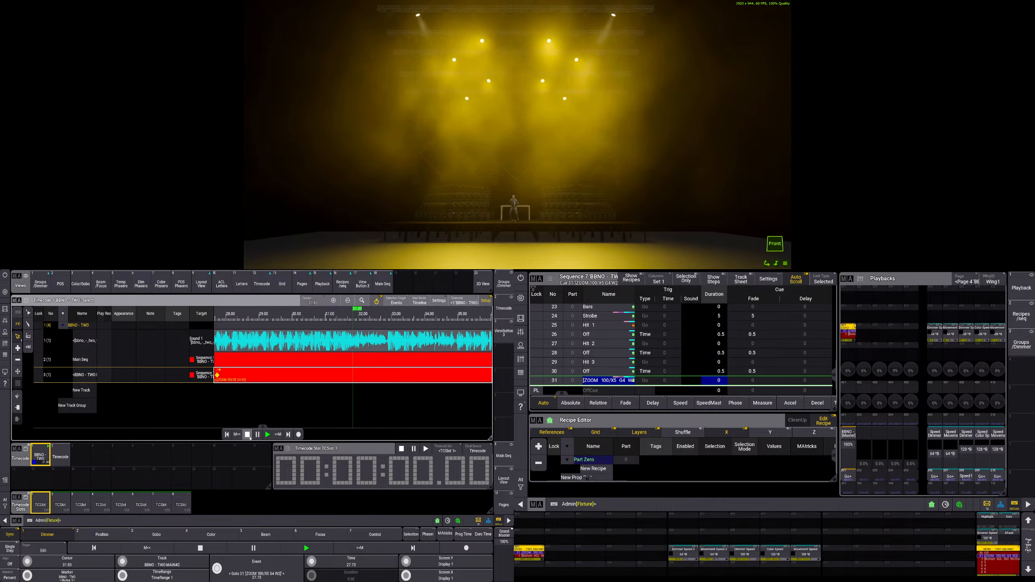
left_click(248, 435)
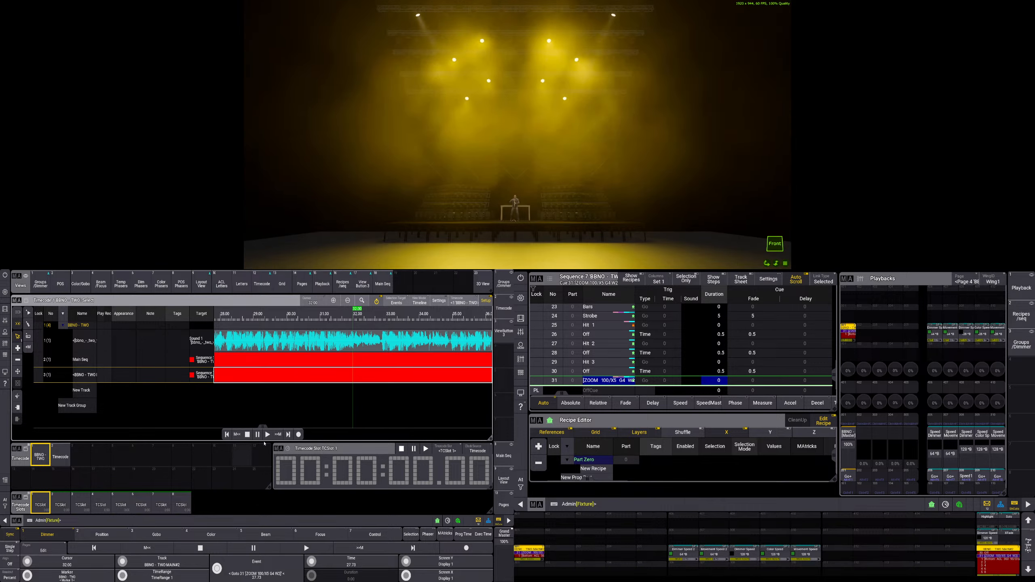
left_click(268, 436)
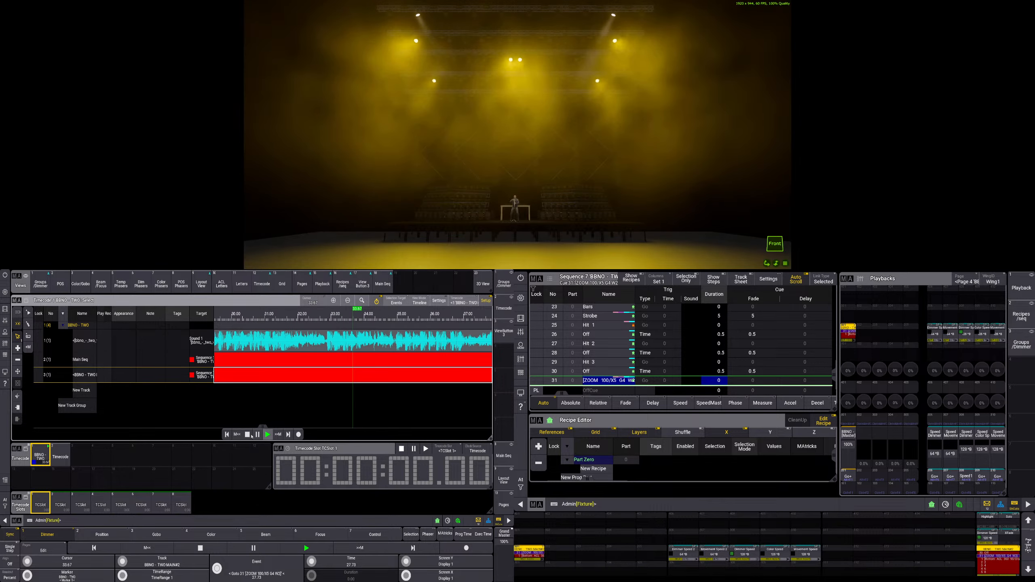
left_click(248, 435)
left_click(245, 318)
left_click(267, 435)
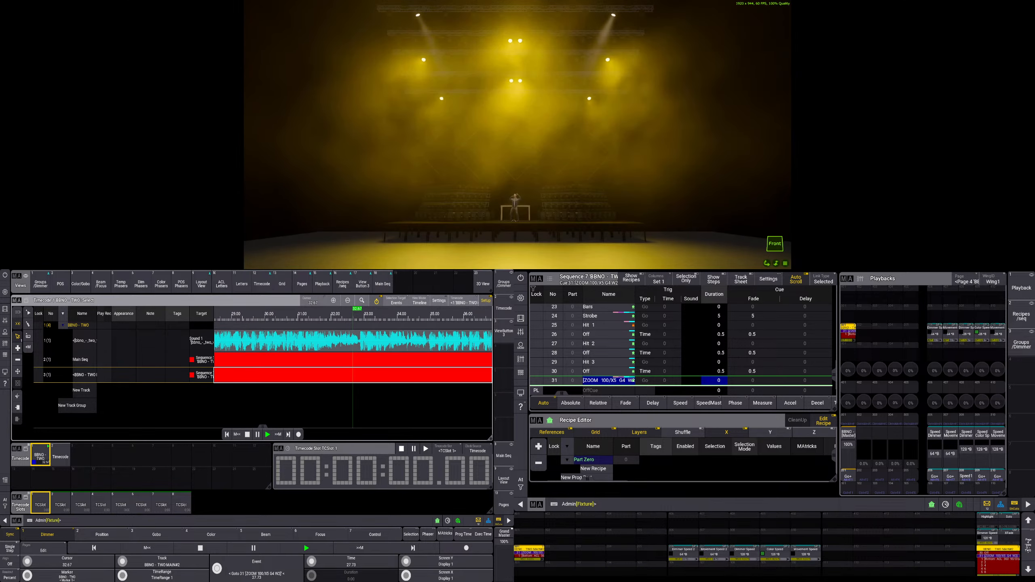
left_click(247, 435)
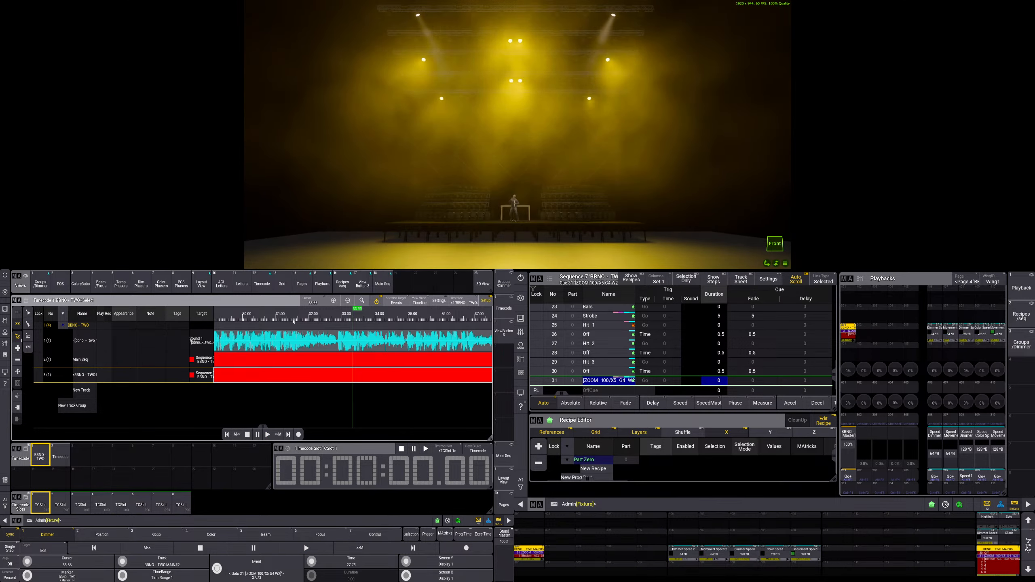
left_click(219, 319)
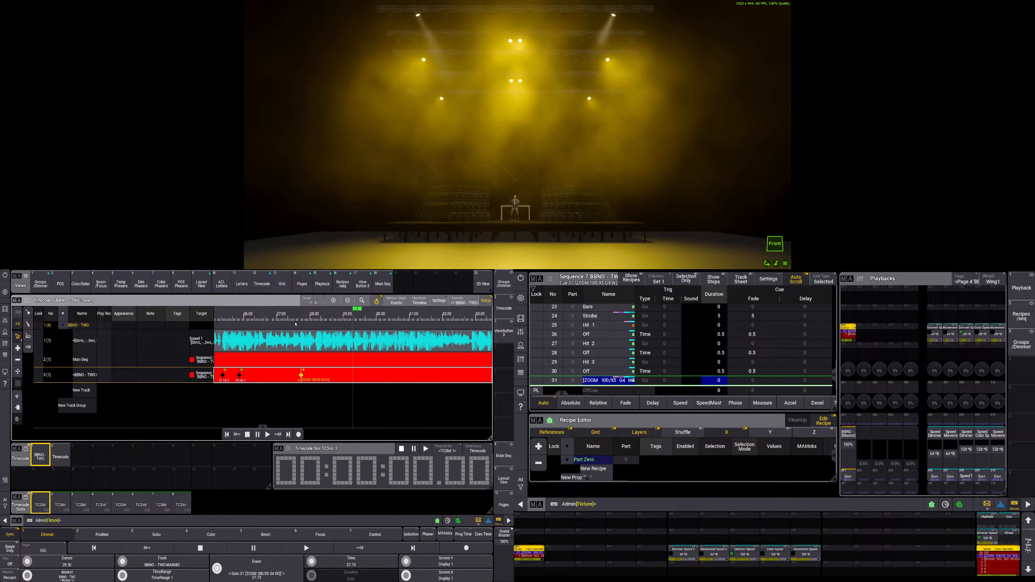
left_click(295, 318)
left_click(266, 434)
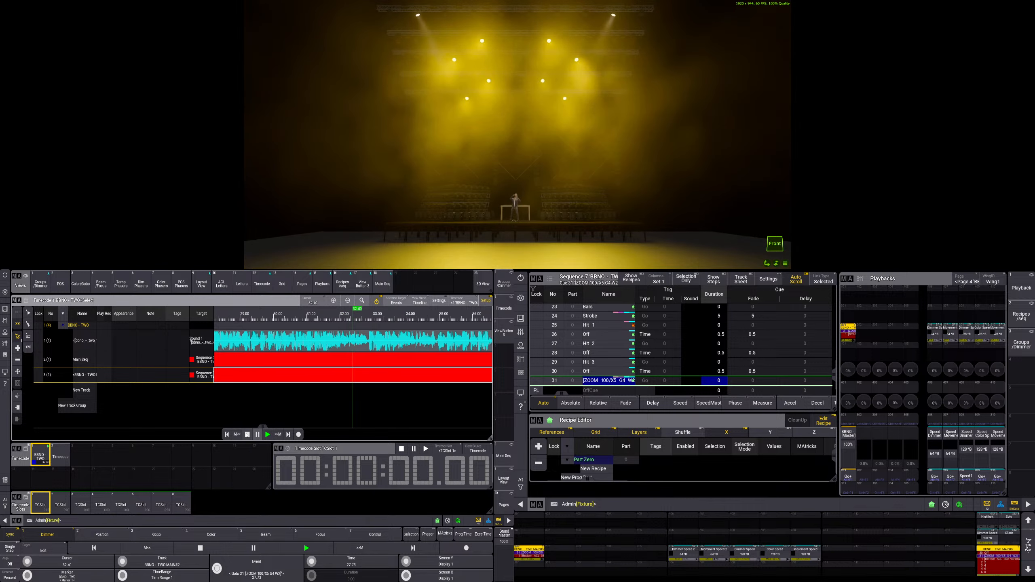
left_click(267, 435)
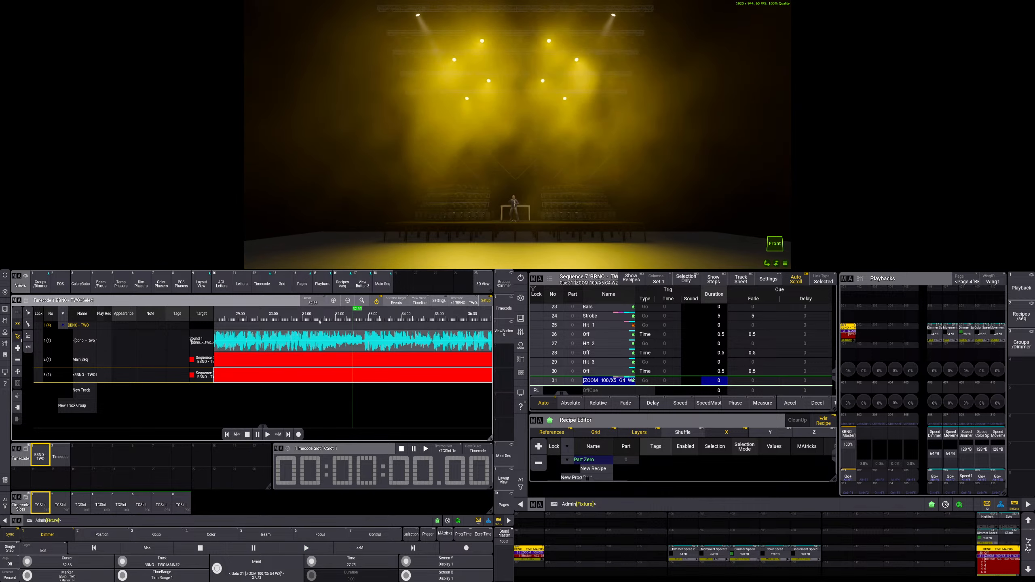
left_click(322, 320)
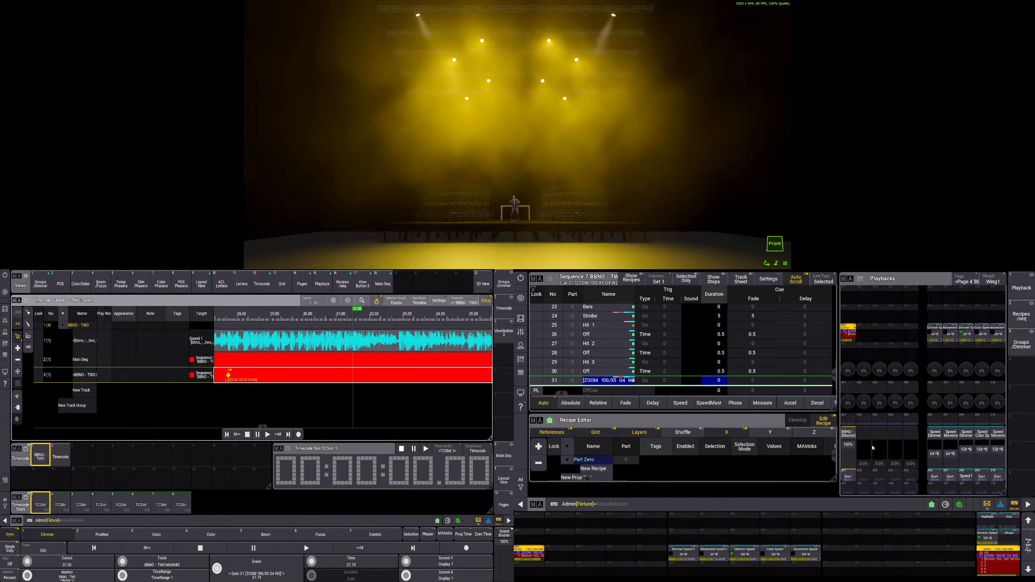
left_click(124, 523)
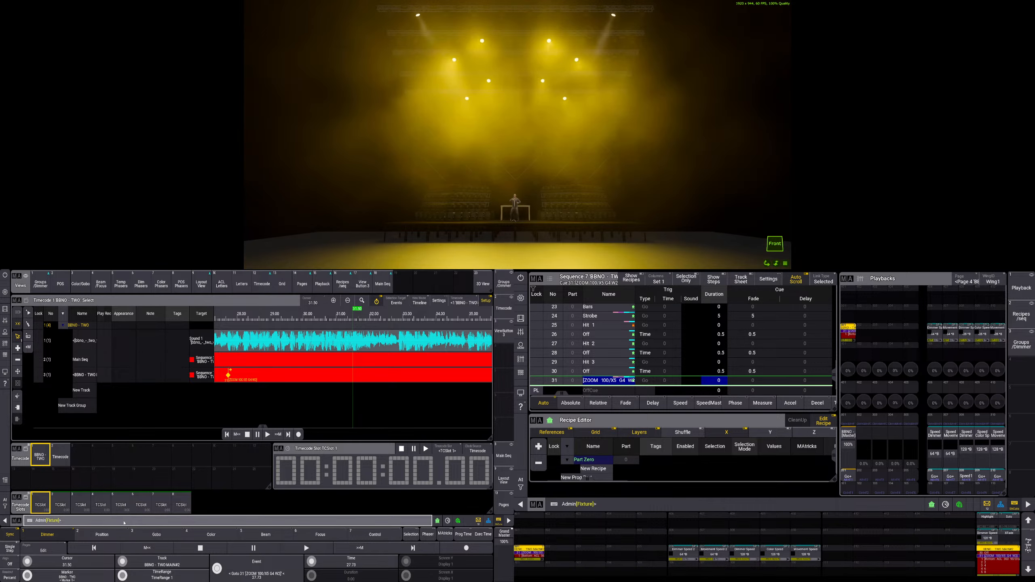
key("o")
key("Escape")
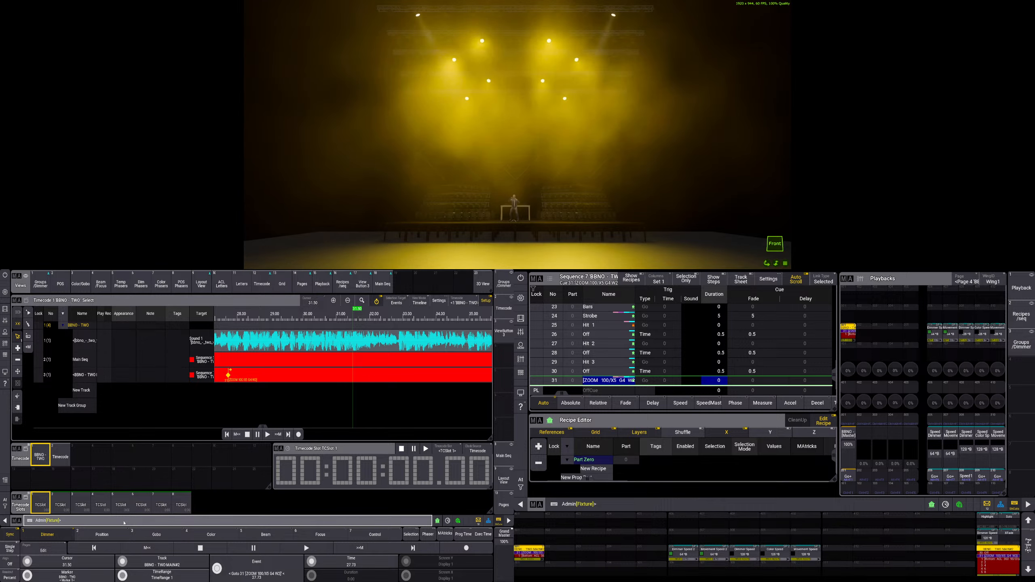
right_click(124, 523)
key("Escape")
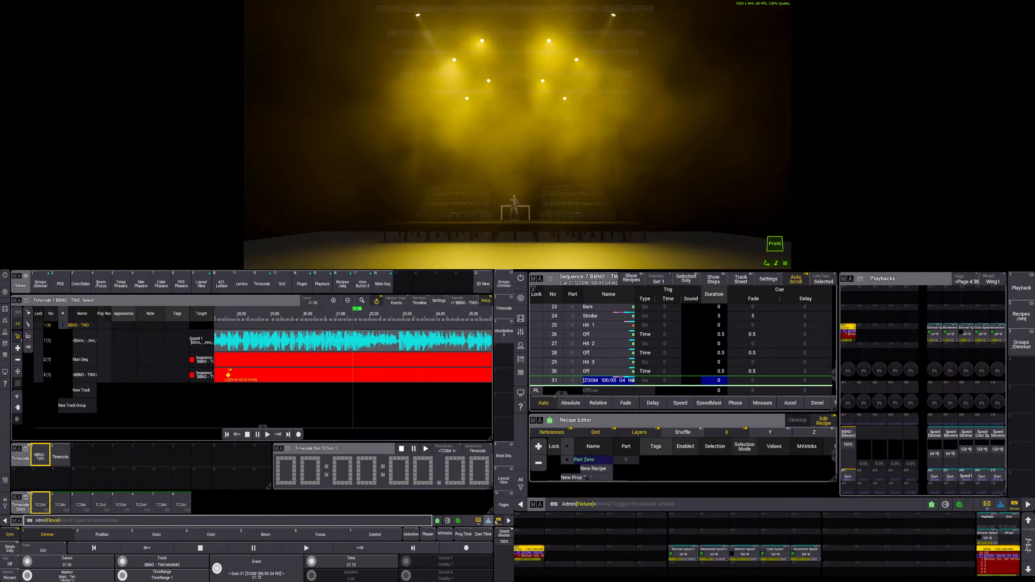
left_click(295, 526)
type("copy c")
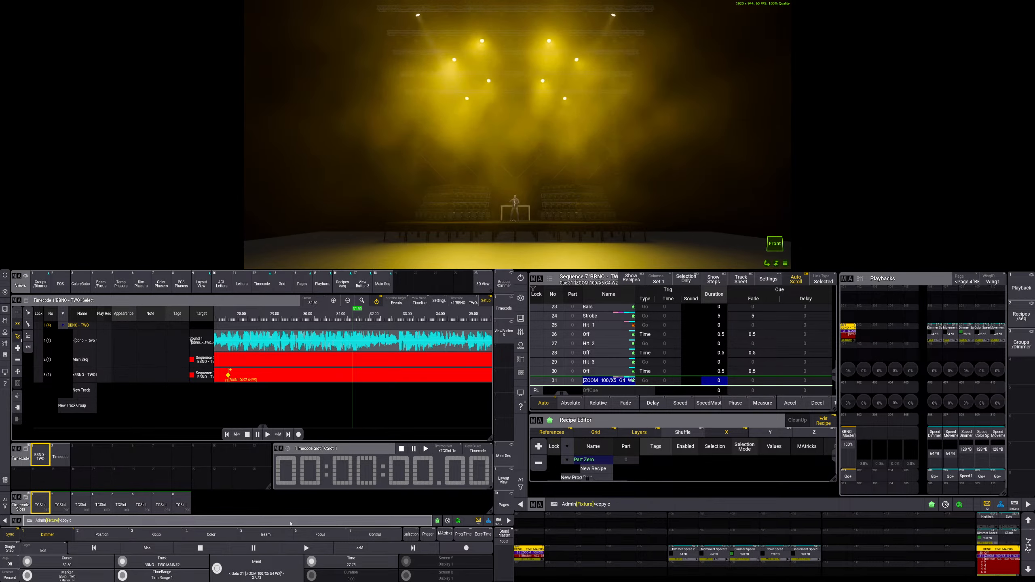
type("ue")
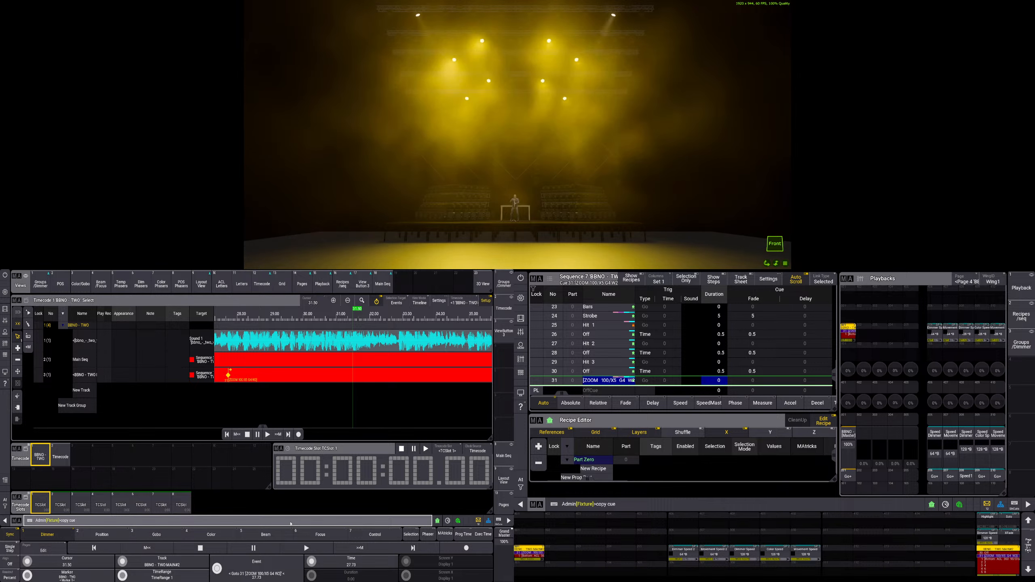
type(" 25+2")
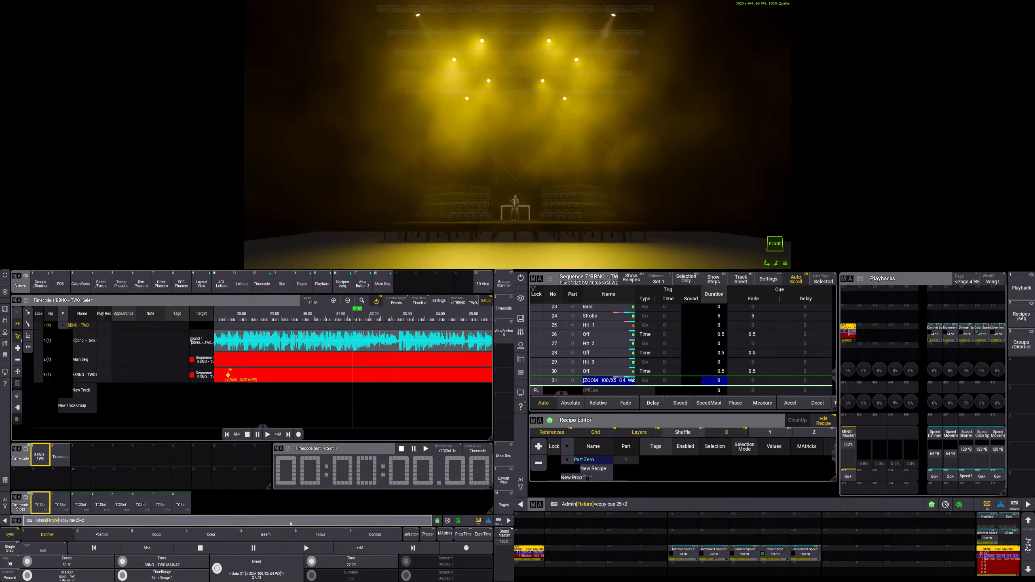
type("6")
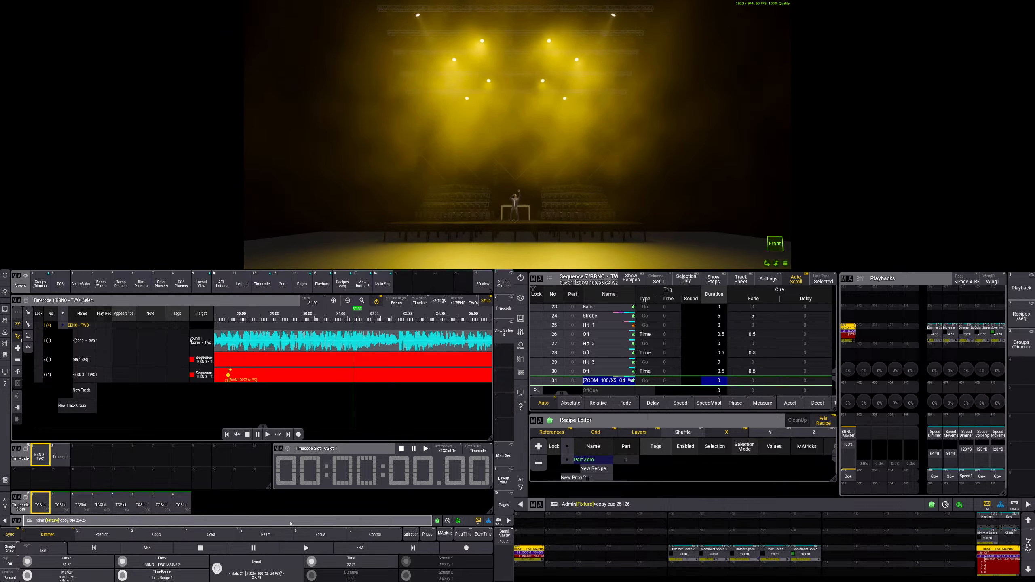
type("at cu")
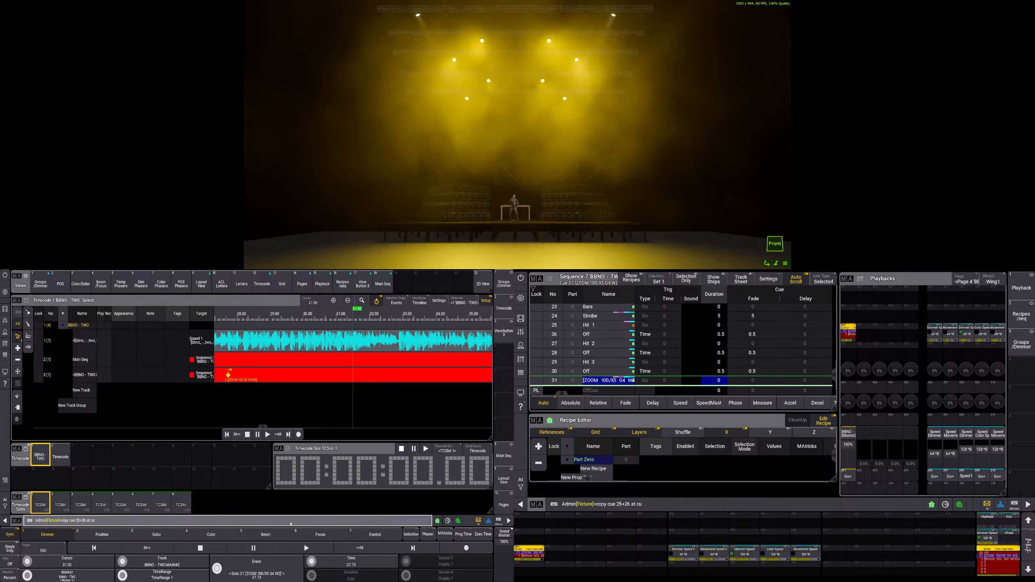
type("e 32")
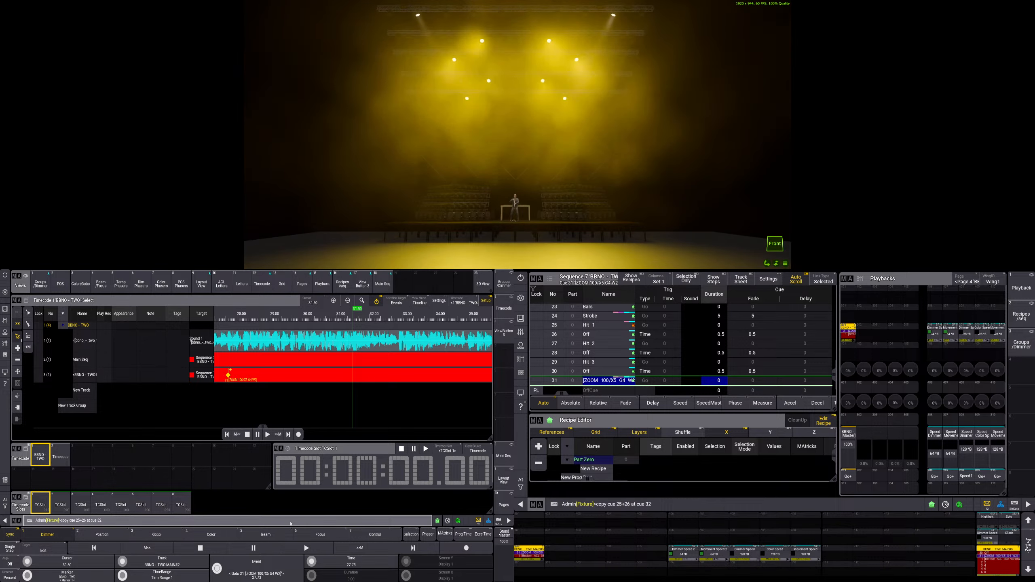
key("Return")
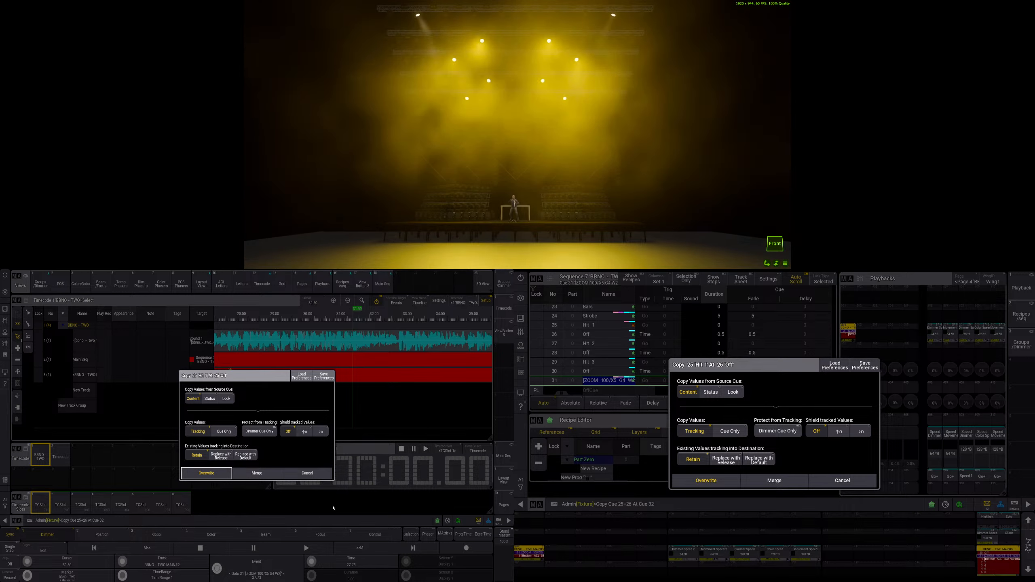
left_click(307, 473)
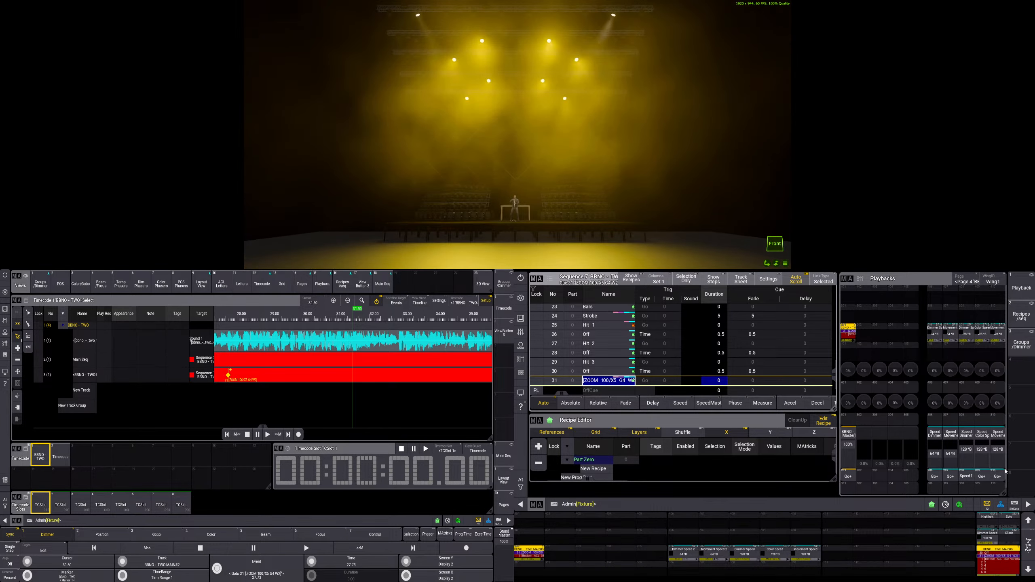
- Copy cues 25 and 26 to cue 32 to repeat the Hit 1 and Off pair after cue 31
left_click(93, 521)
type("c")
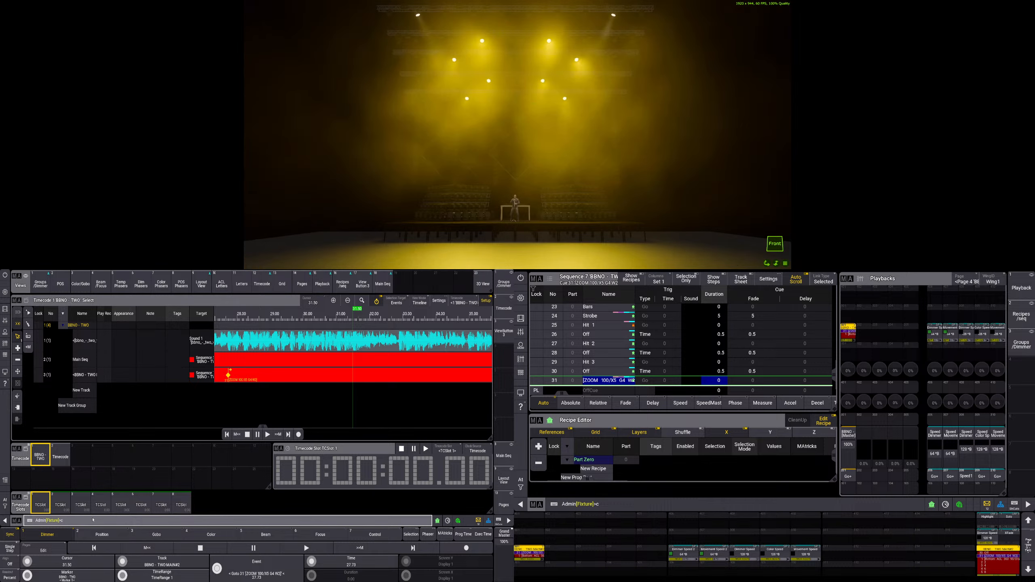
left_click(498, 521)
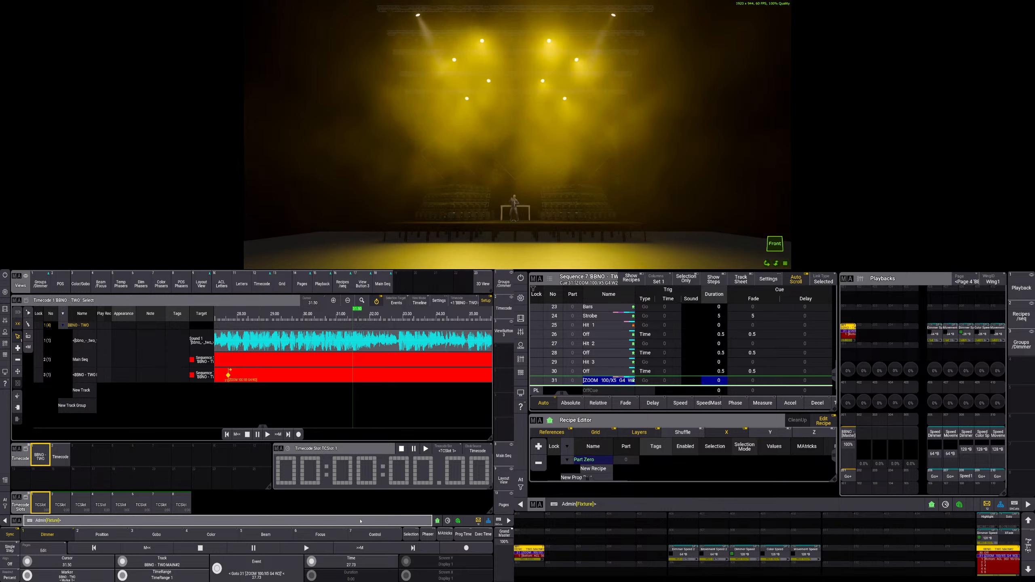
type("opy cue 2")
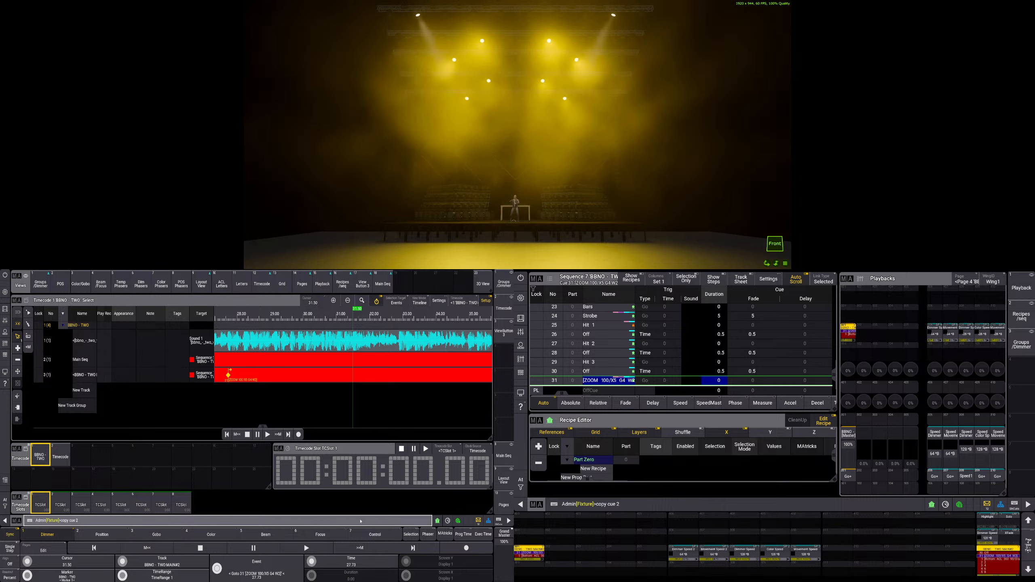
type("5 +")
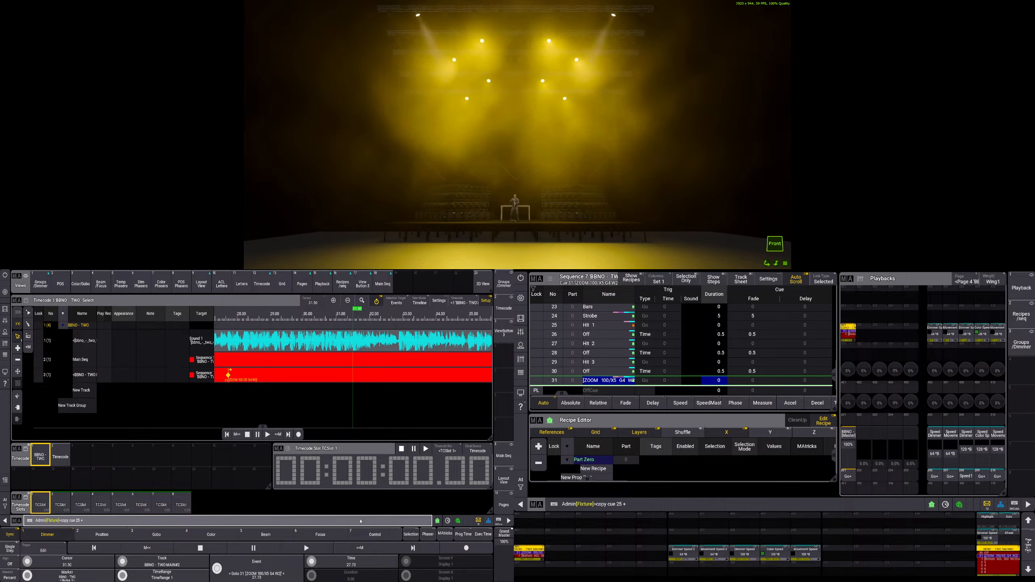
type(" 26 at cue 32")
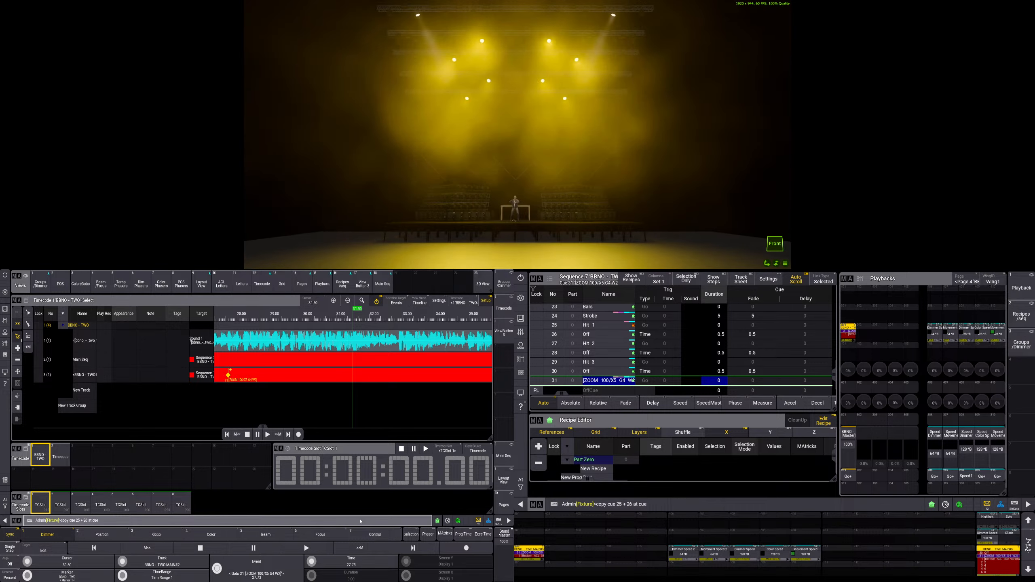
key("Return")
key("Return")
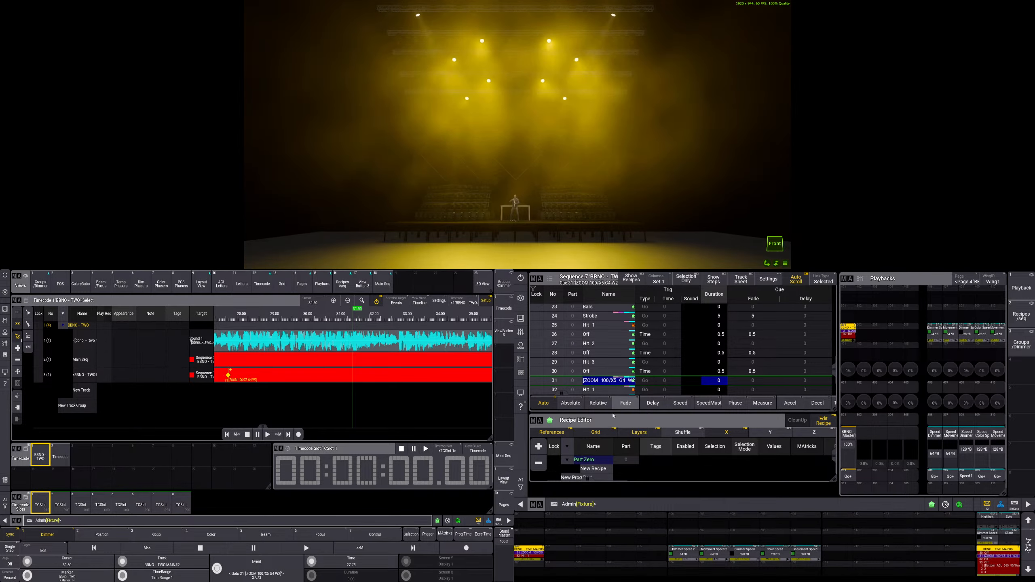
- Set the tracking distance of cue 31 to +0 and run the sequence through the copied Hit 1 and Off cues
left_click_drag(562, 394, 628, 393)
double_click(765, 378)
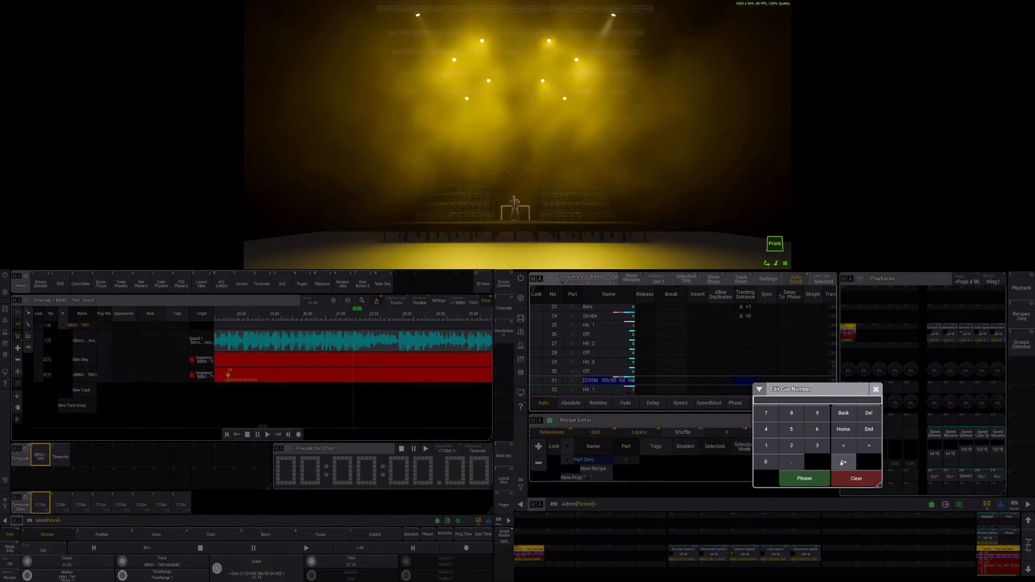
left_click(805, 478)
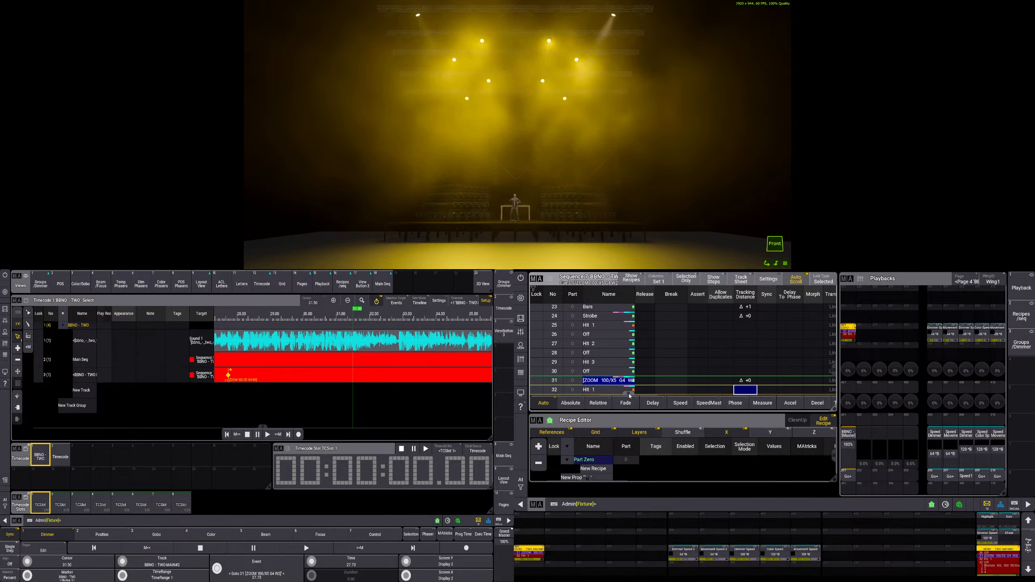
left_click_drag(628, 394, 560, 396)
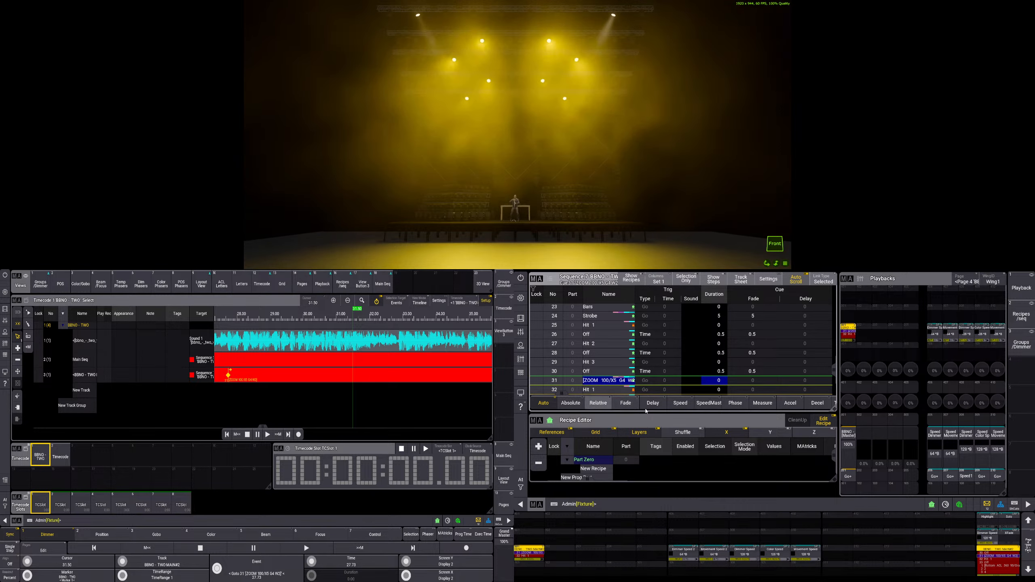
left_click(850, 477)
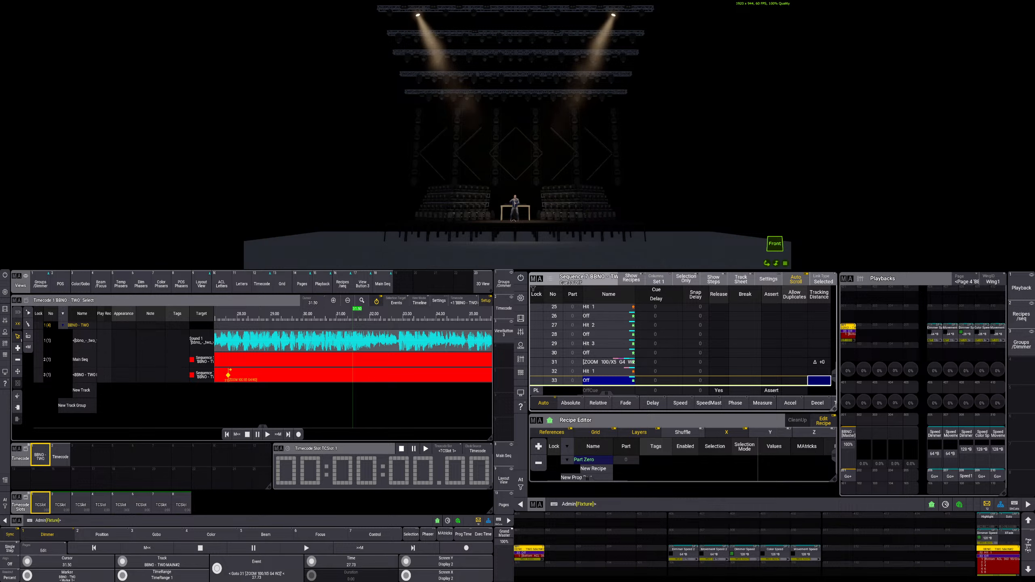
- Replay the music after the cue 31 event, between about 30 and 35 seconds, to locate the next hit
left_click(253, 373)
left_click(267, 434)
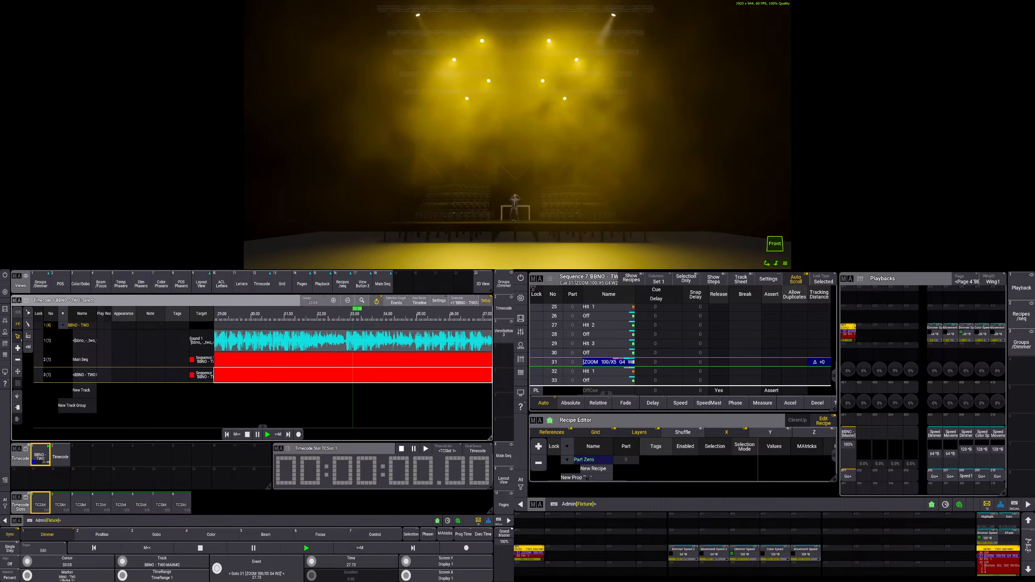
left_click(250, 437)
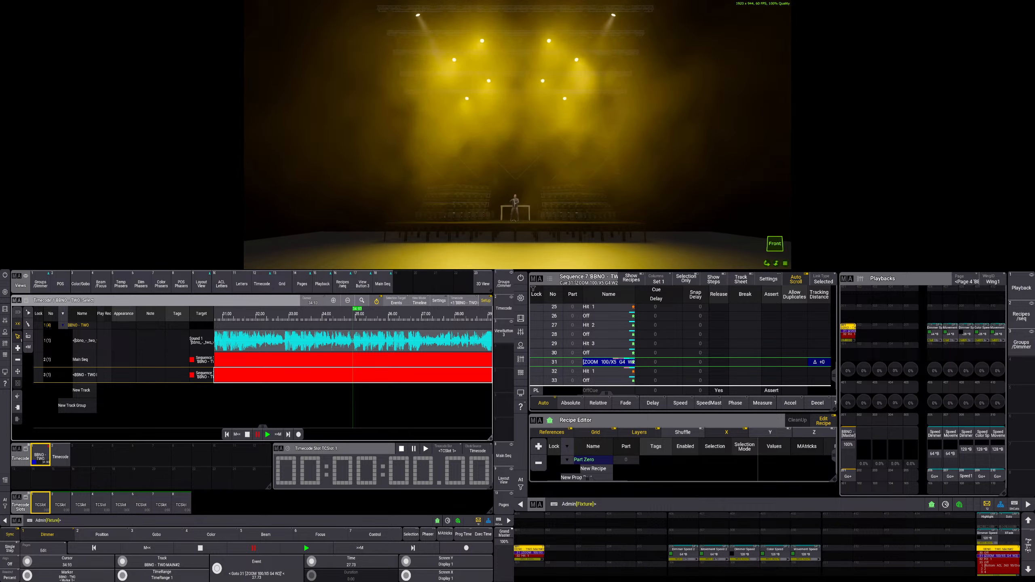
left_click(268, 434)
left_click(257, 435)
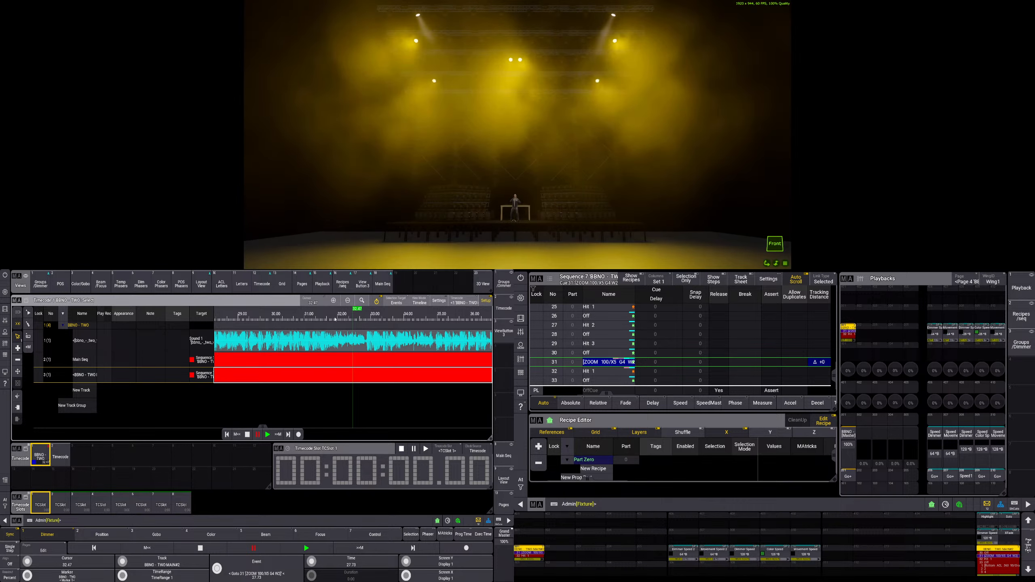
left_click(320, 321)
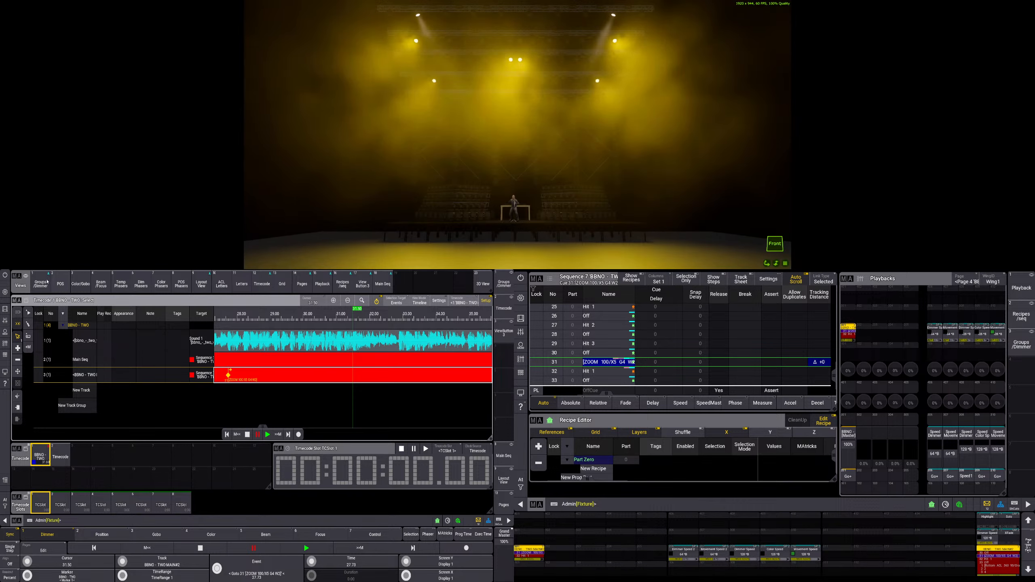
- Try the letter preset that shows 2 on the ACL 360 Bottom Pixel SYM group, and clear the programmer
left_click(40, 282)
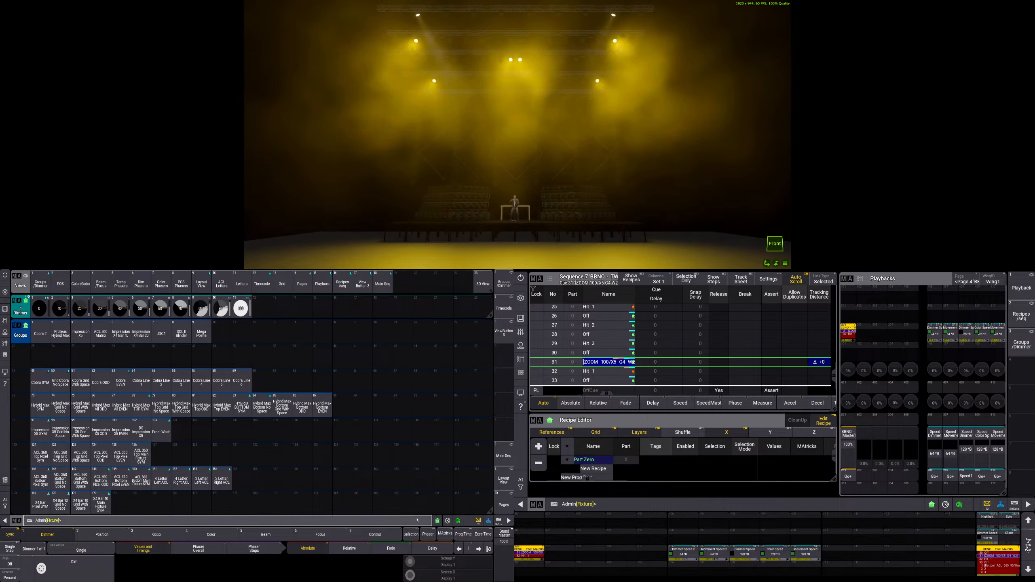
left_click(500, 520)
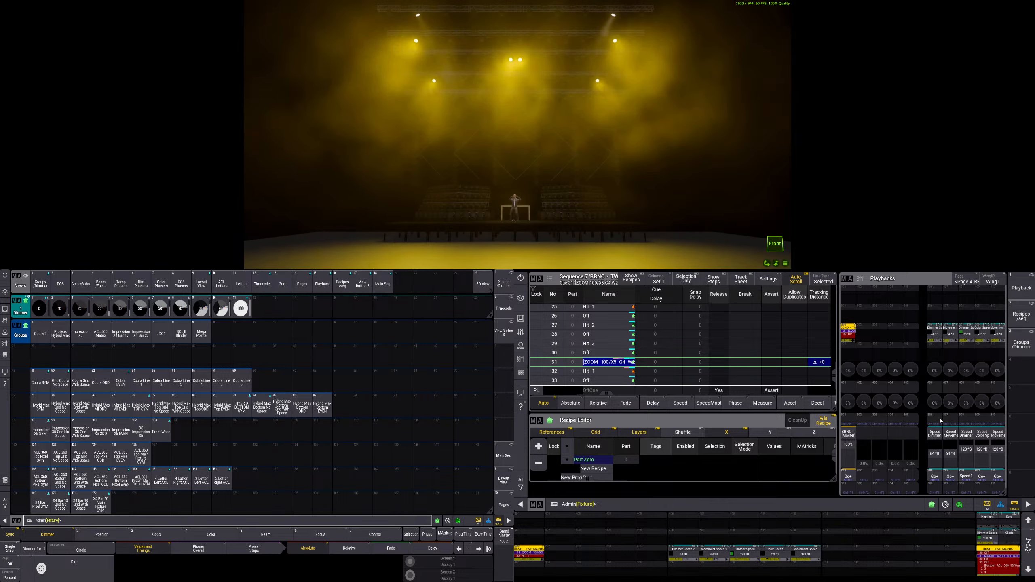
left_click(46, 482)
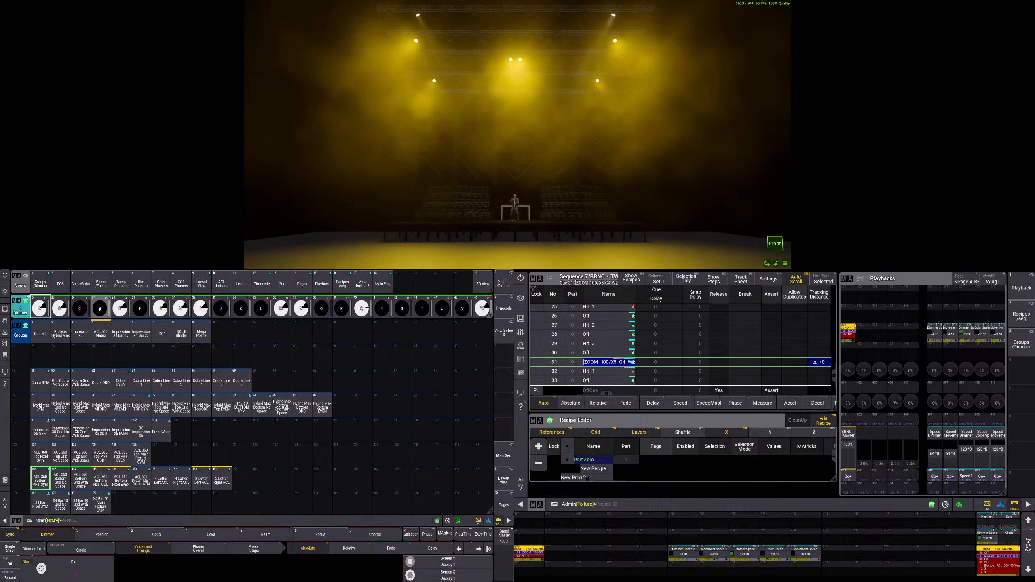
left_click(222, 283)
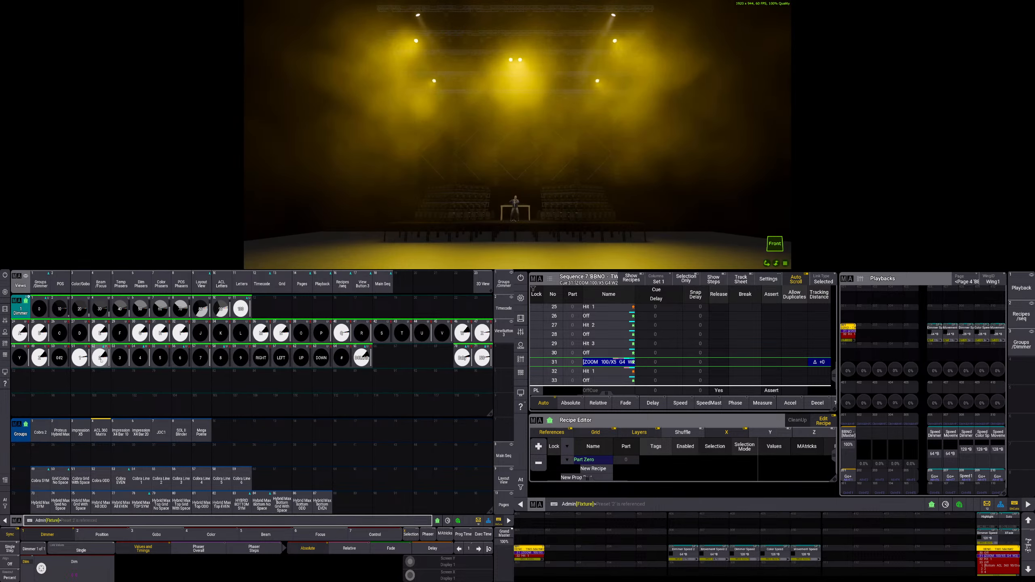
left_click(101, 358)
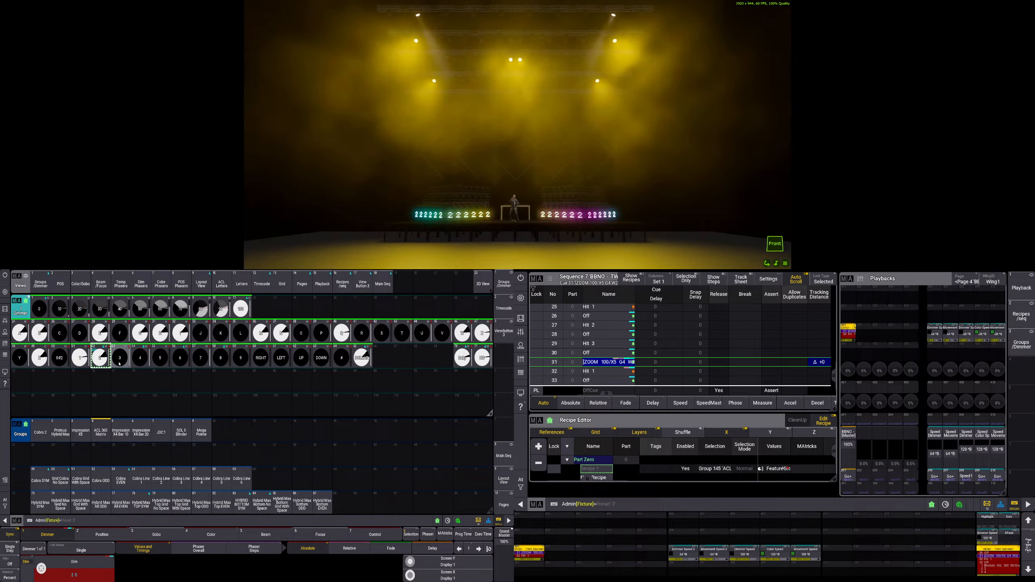
key("Escape")
key("Escape")
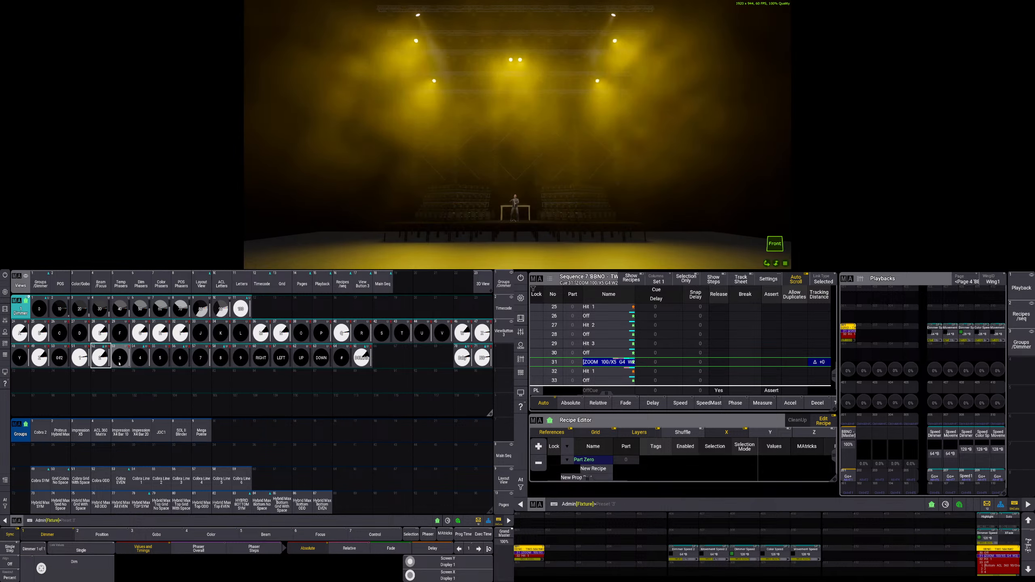
left_click(104, 360)
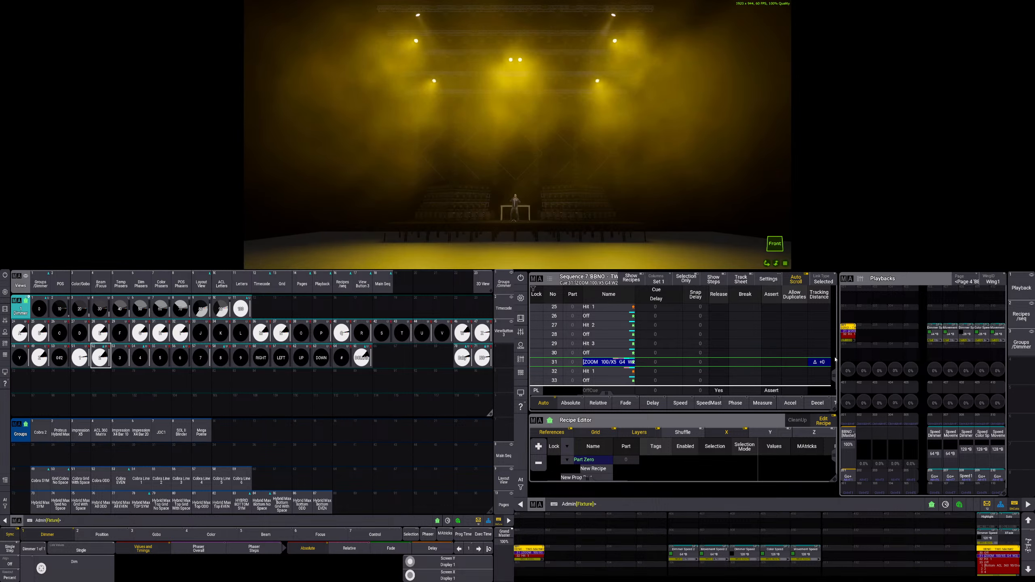
- Show the full fixture group layout and run the sequence from its opening cues up to cue 8, the DOLLAR look
scroll(835, 370, "up", 3)
scroll(835, 371, "down", 3)
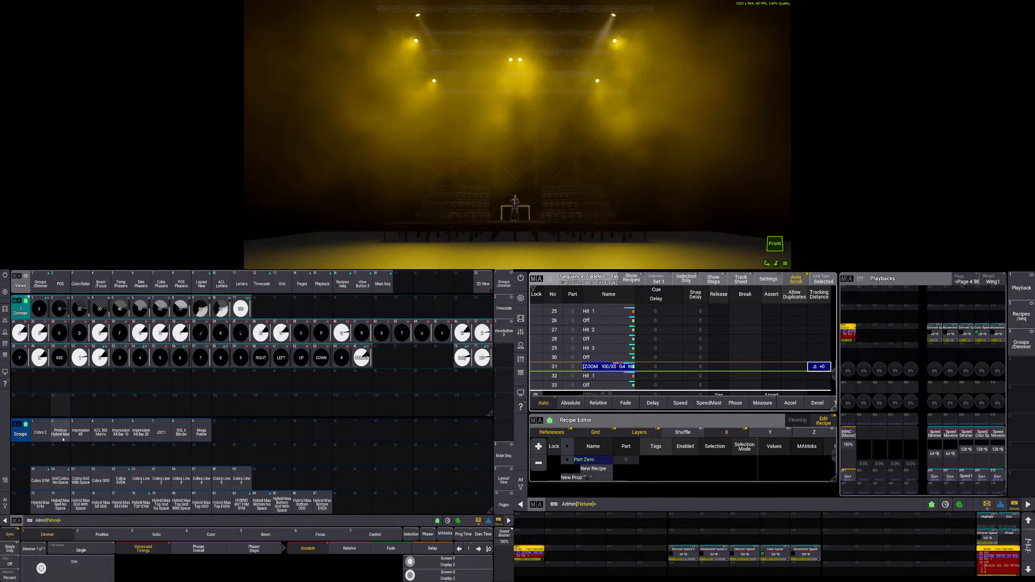
left_click(41, 283)
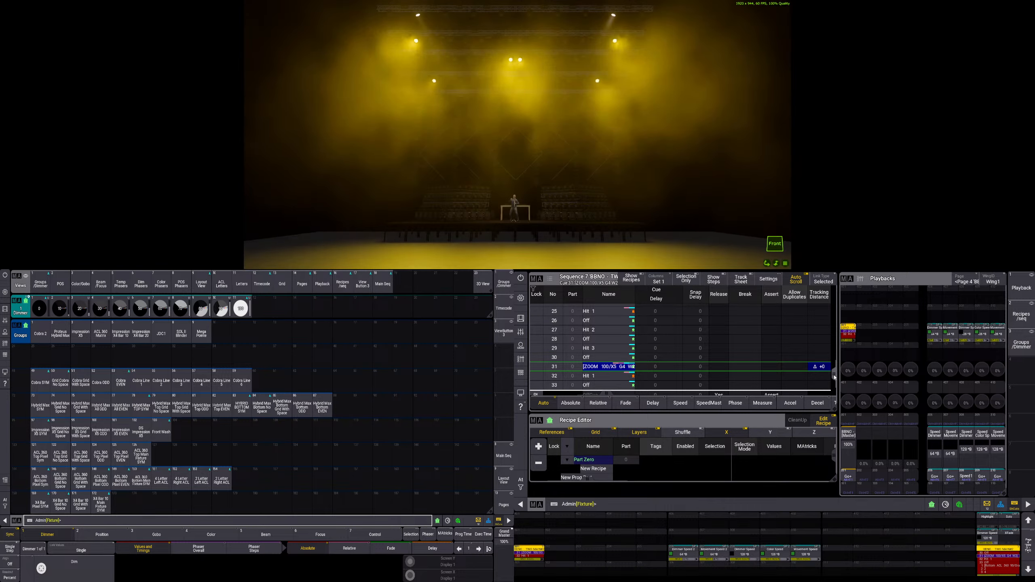
left_click_drag(834, 375, 831, 312)
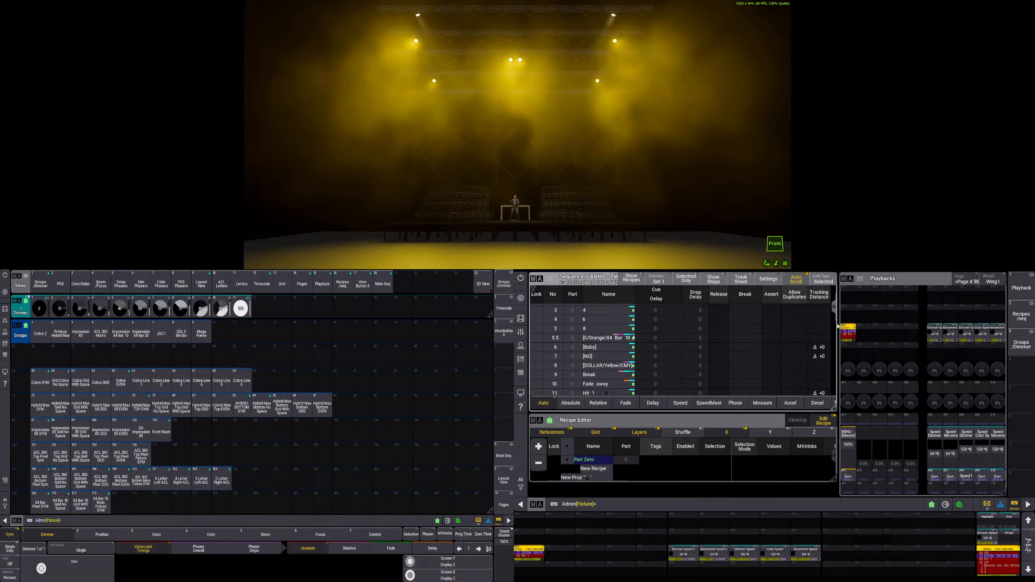
left_click(849, 477)
left_click(850, 478)
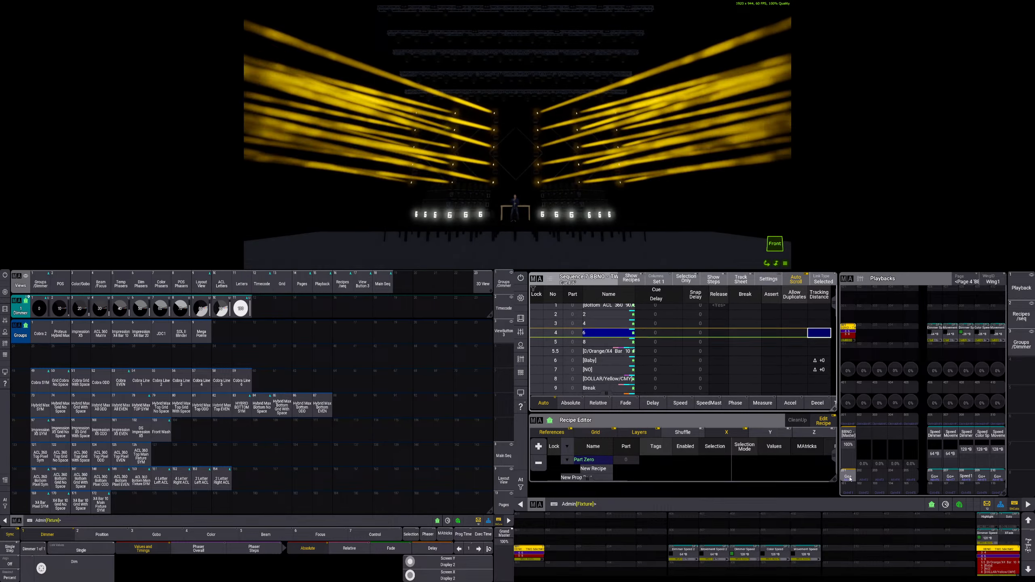
left_click(849, 479)
left_click(849, 479)
left_click(850, 478)
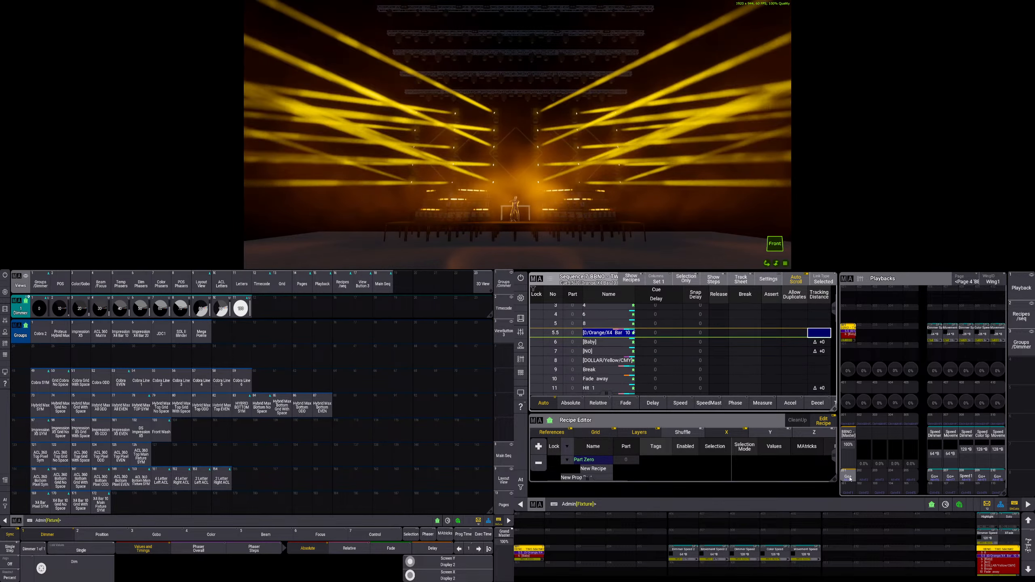
left_click(850, 479)
left_click(849, 479)
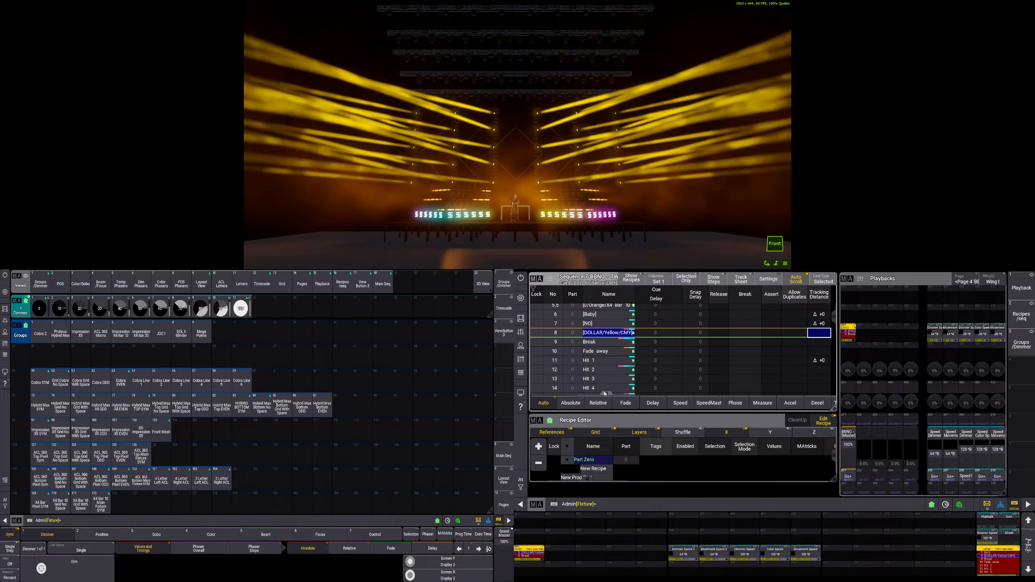
- Set the tracking distance of cue 8 to +1 and run the sequence on to cue 33
left_click_drag(606, 394, 615, 394)
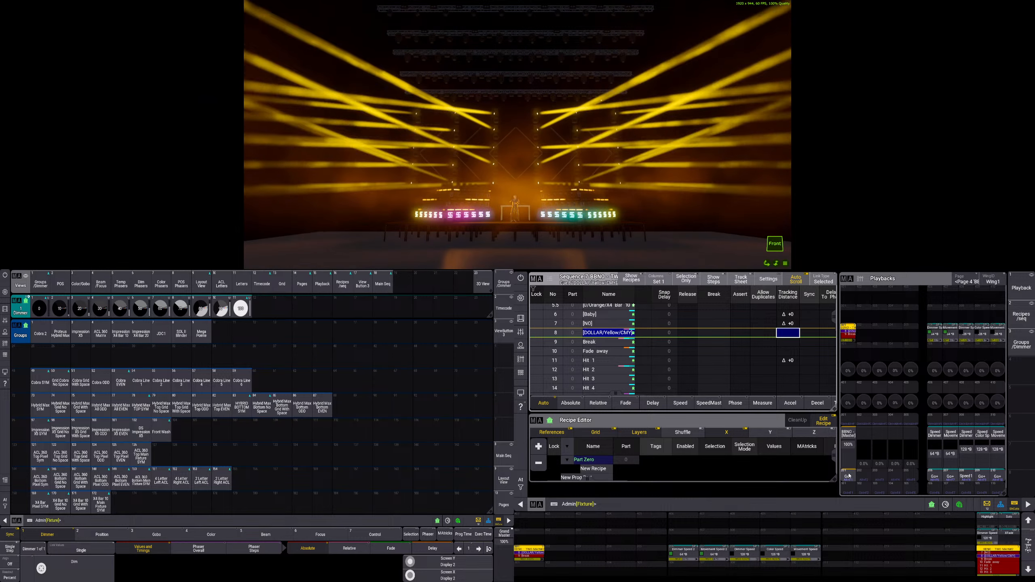
left_click(849, 476)
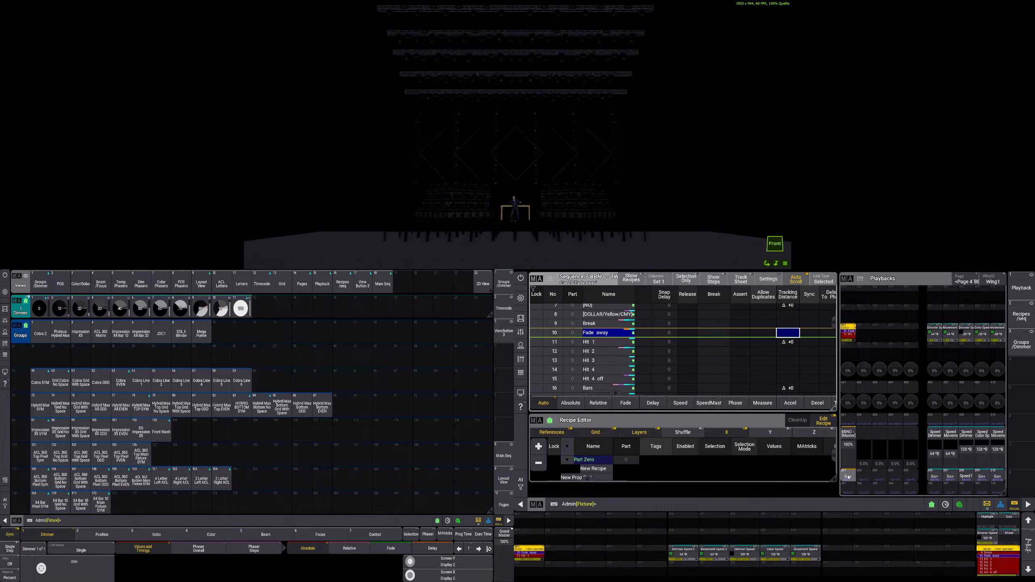
right_click(781, 316)
left_click(803, 384)
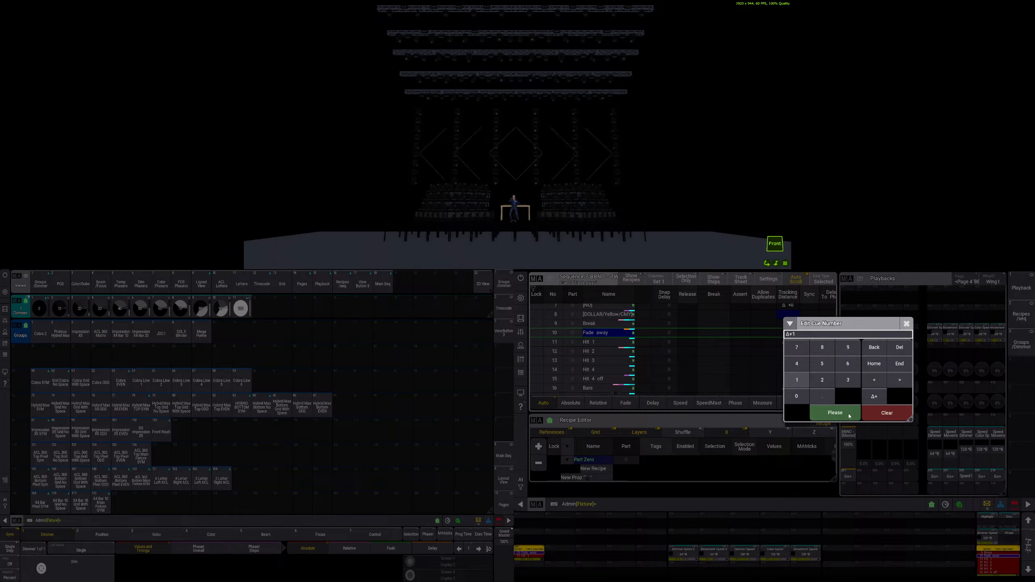
left_click(839, 413)
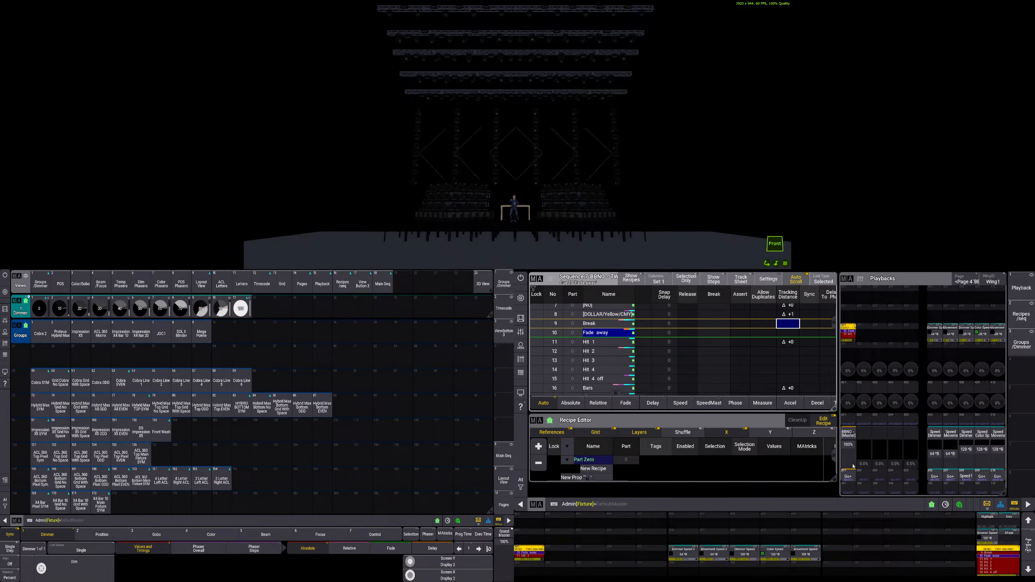
left_click(849, 477)
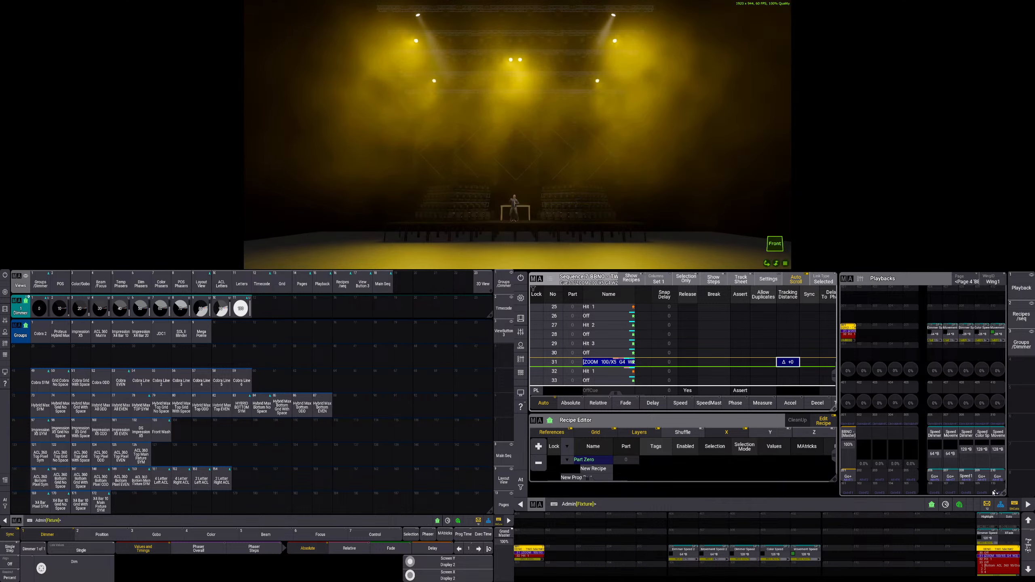
left_click(848, 478)
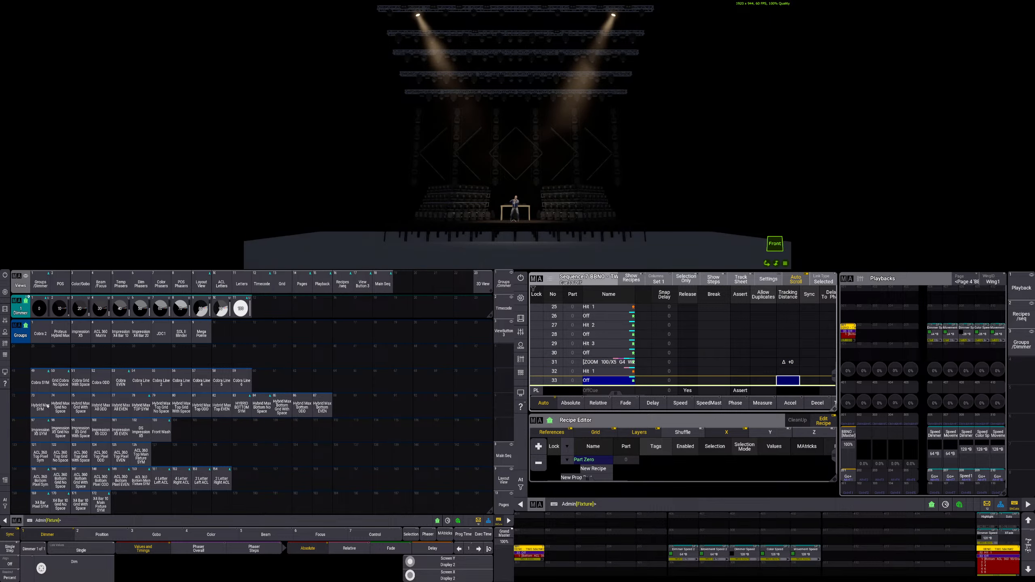
- Apply the letter preset 2 to the ACL 360 Bottom Pixel Sym group and merge it into cue 32, Hit 1
left_click(43, 483)
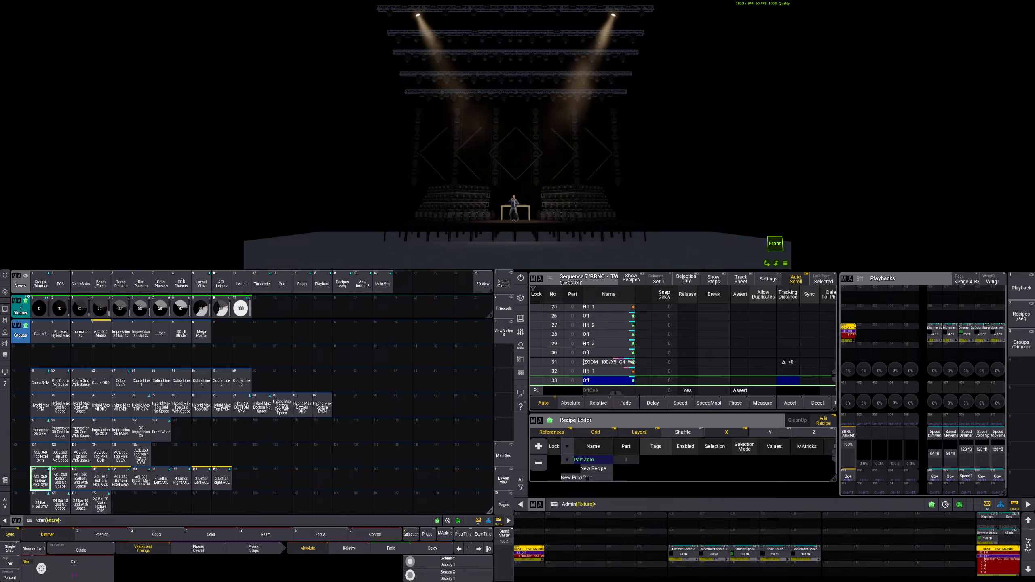
left_click(242, 283)
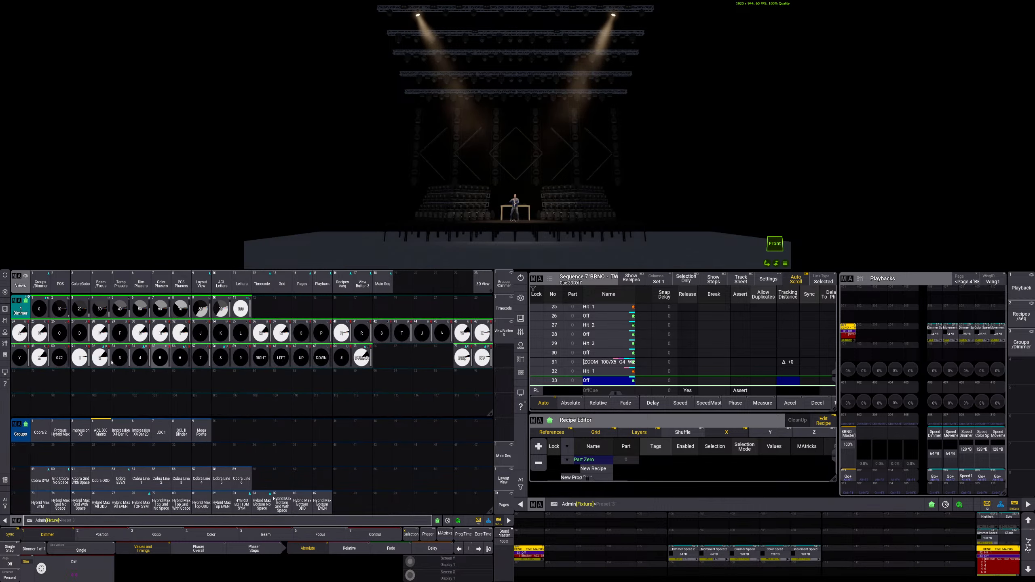
left_click(109, 361)
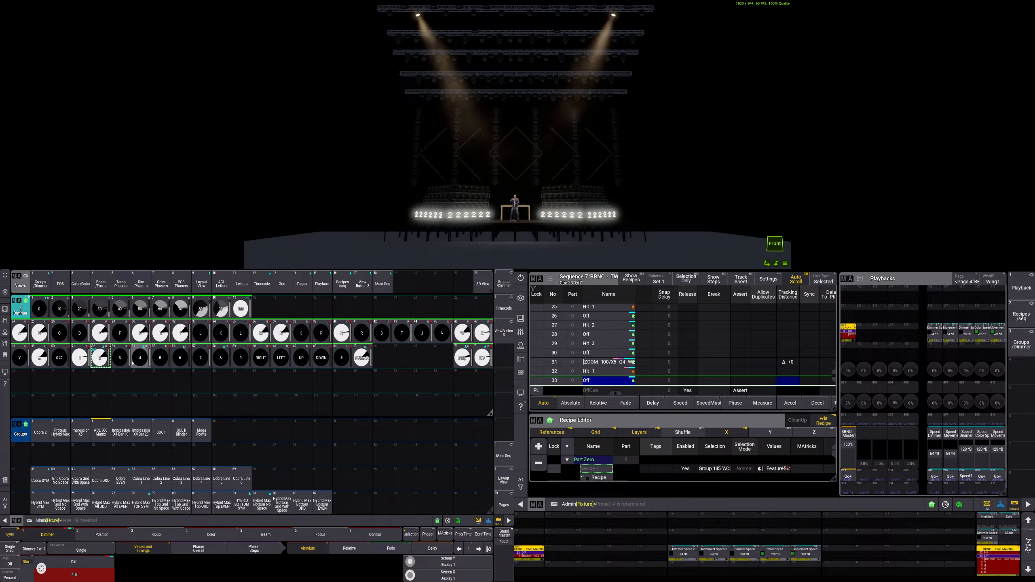
left_click(118, 360)
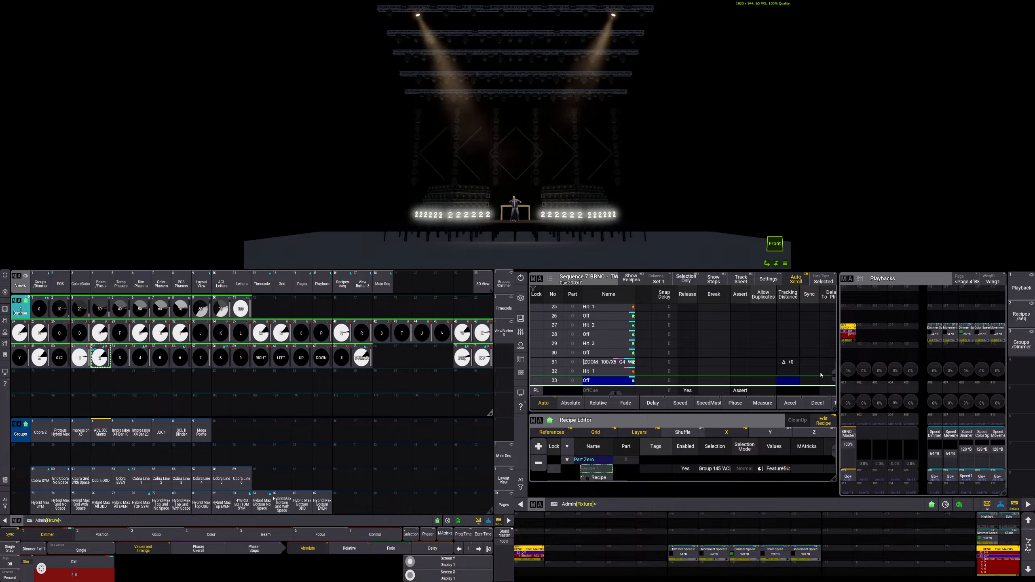
left_click(605, 372)
left_click(734, 474)
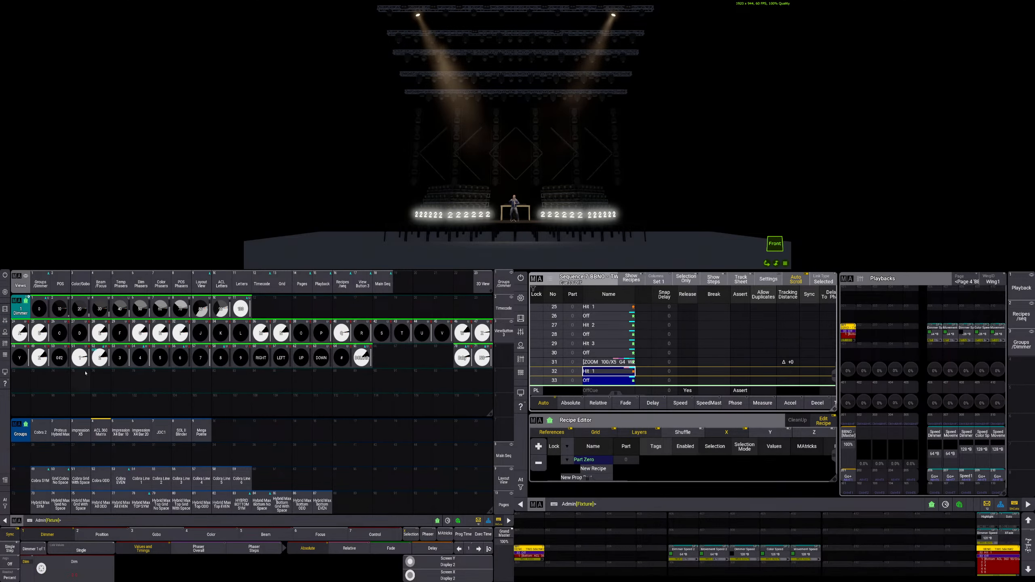
- Apply the 0 dimmer preset to the same ACL group and merge it into cue 33, Off
left_click(39, 309)
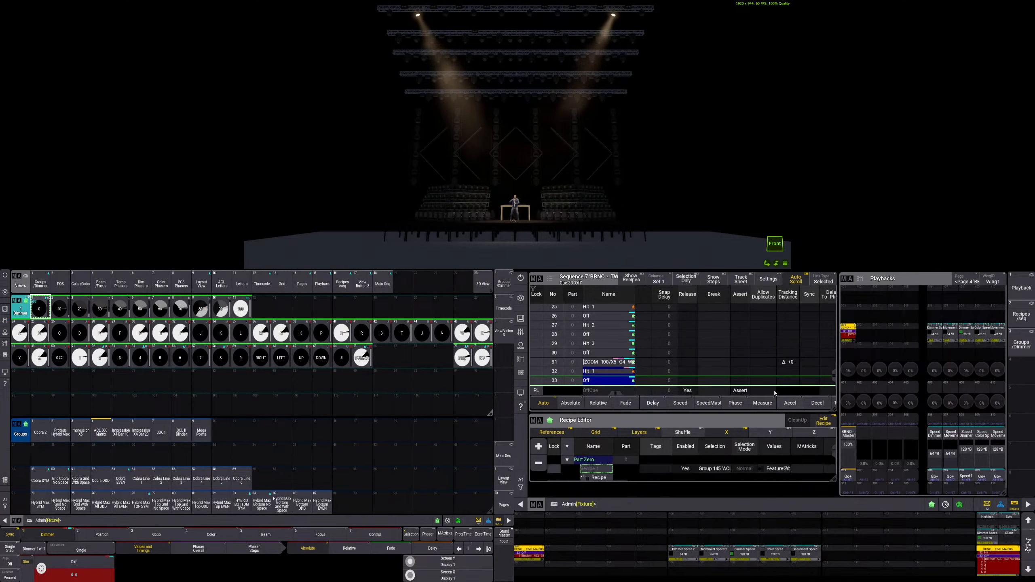
key("s")
left_click(604, 381)
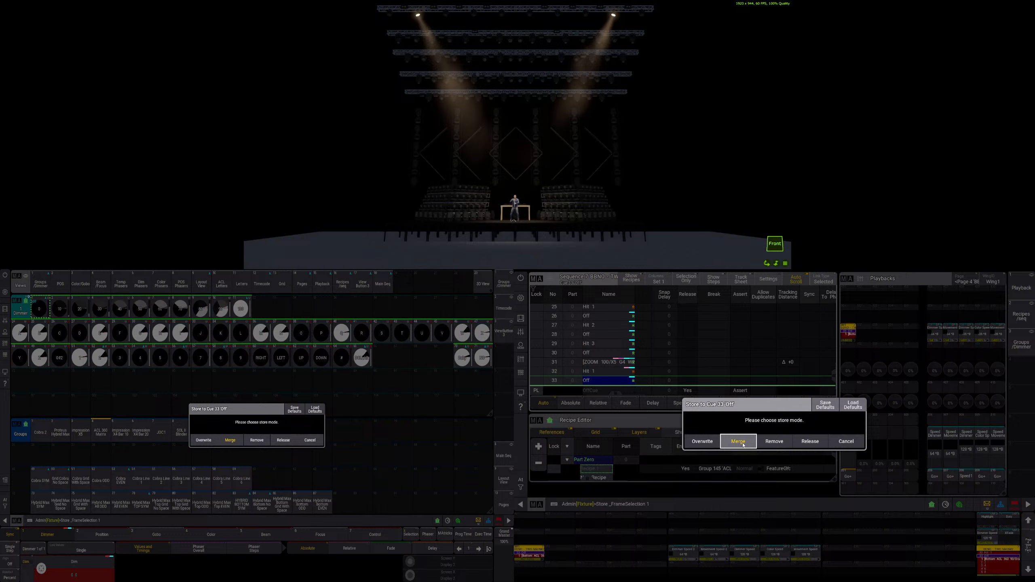
left_click(738, 441)
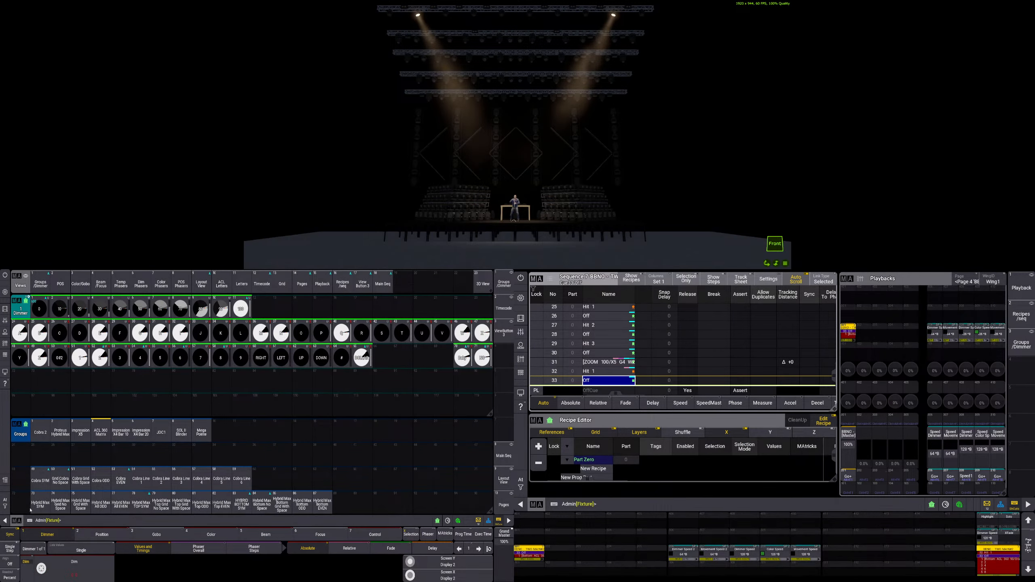
- Go to cue 31 and play through the Hit 1 and Off cues to check the updated look
left_click(314, 520)
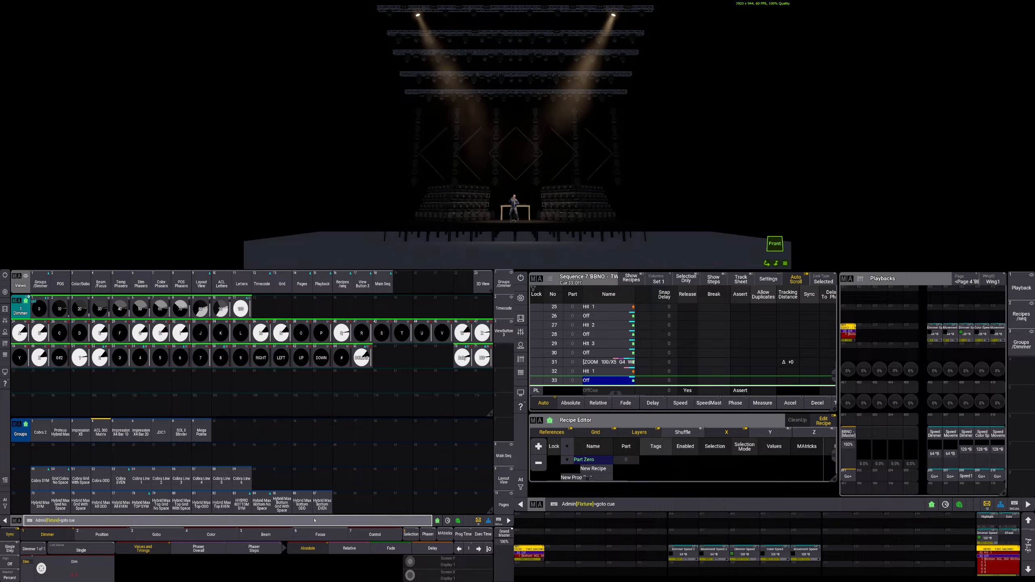
left_click(606, 363)
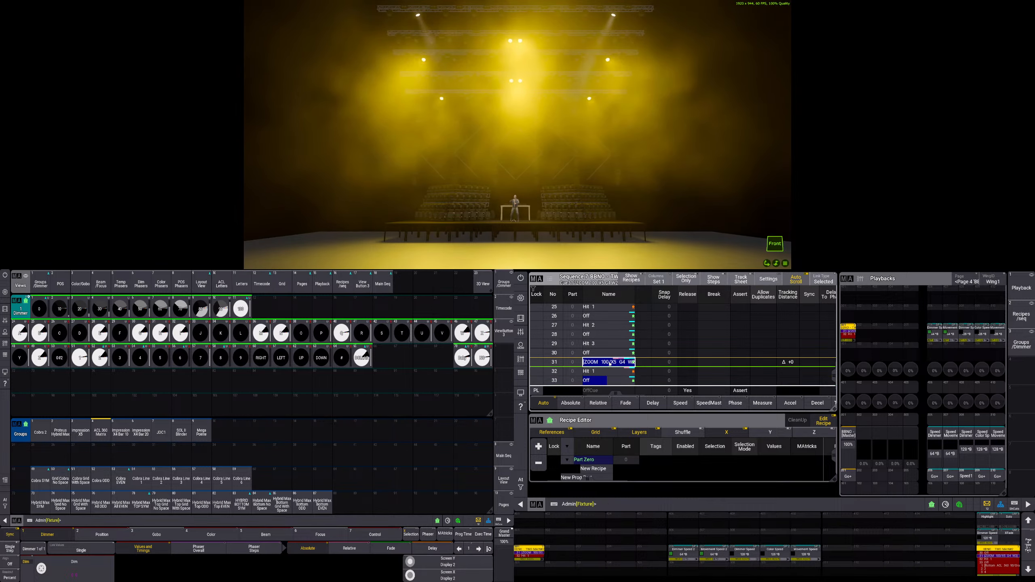
left_click(848, 476)
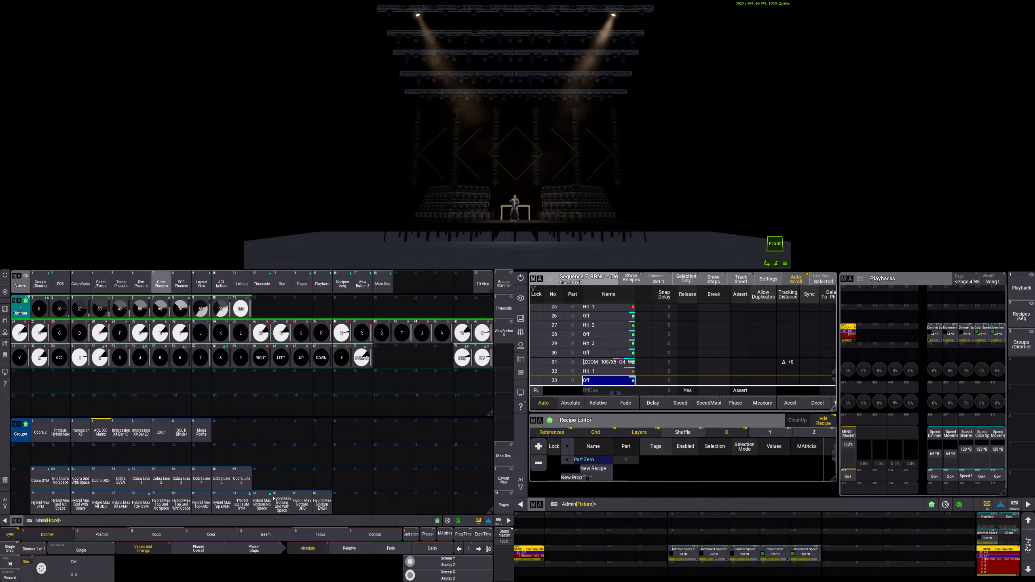
- Replay the timecoded music after the cue 31 event, between about 30 and 39 seconds, to find the next hits
left_click(267, 291)
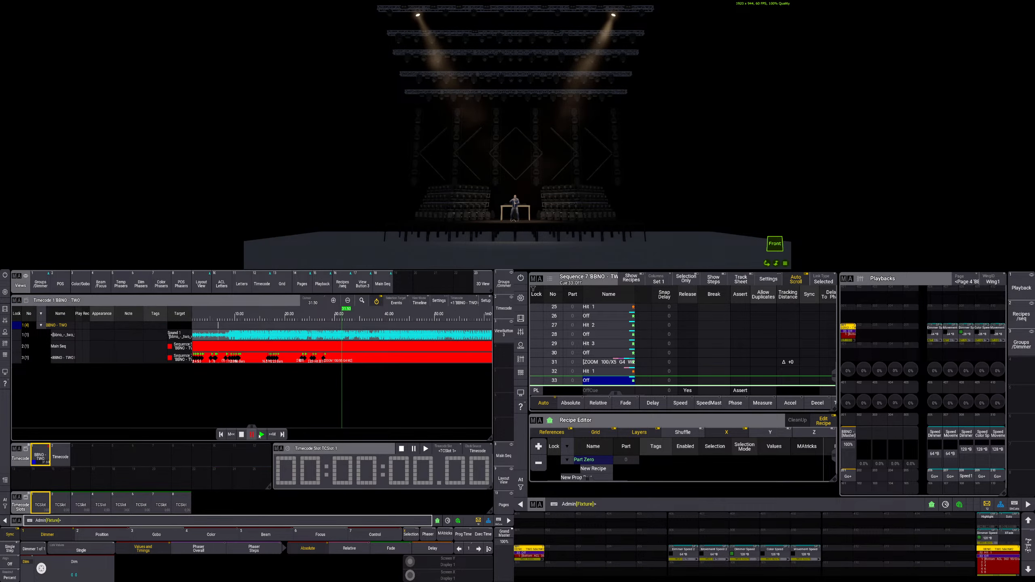
left_click(262, 435)
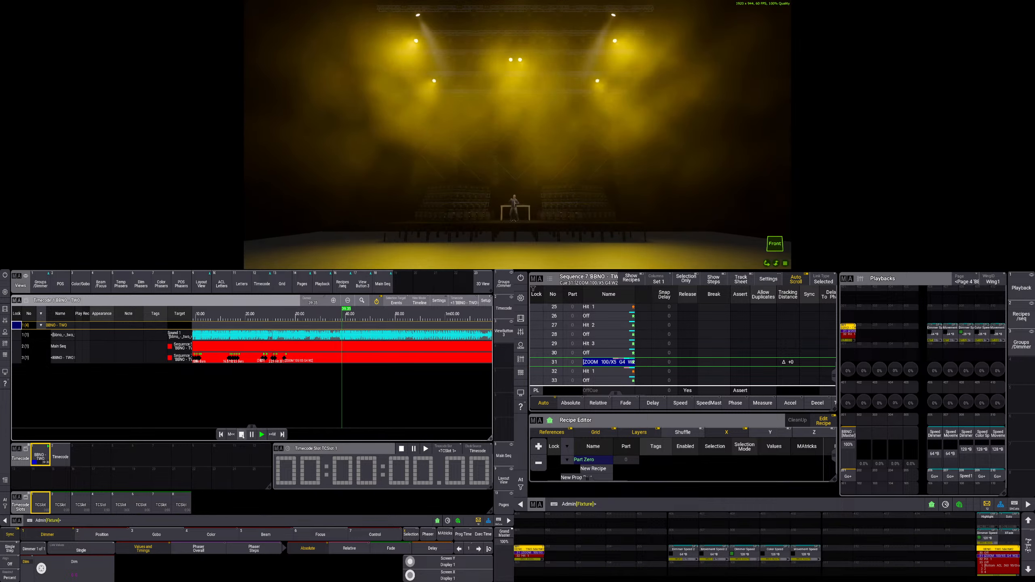
left_click(242, 435)
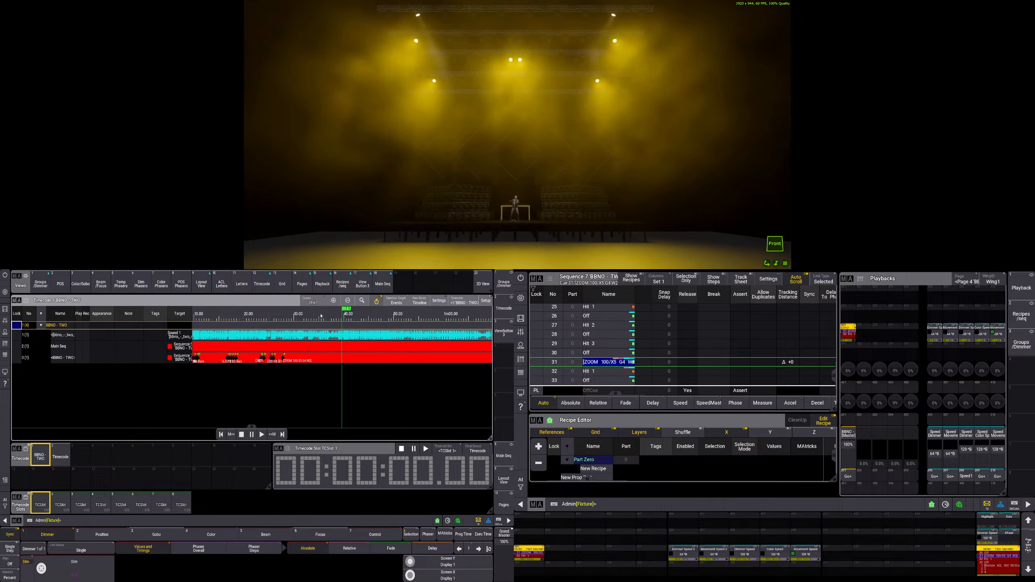
left_click(321, 317)
left_click(250, 435)
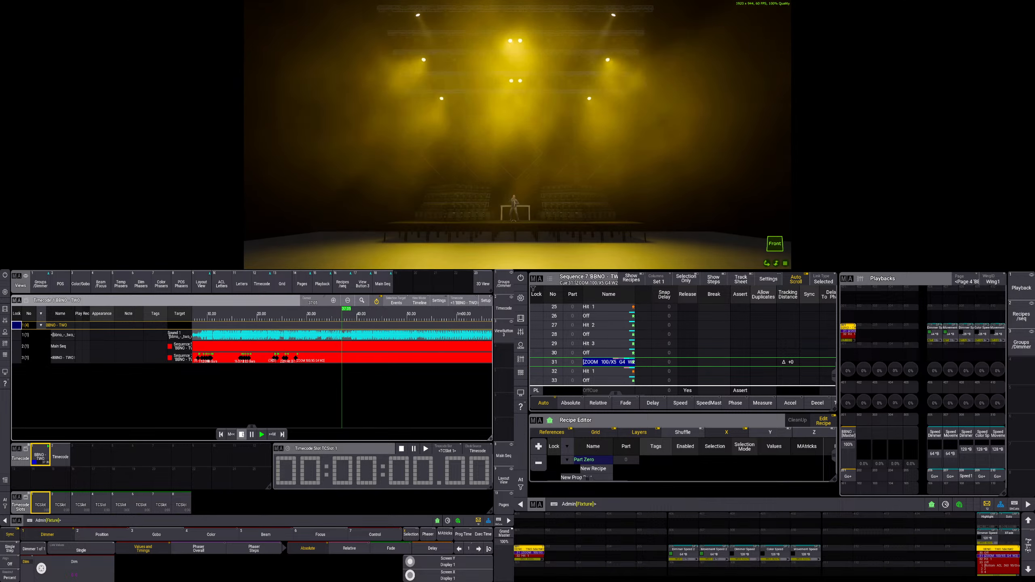
left_click(316, 321)
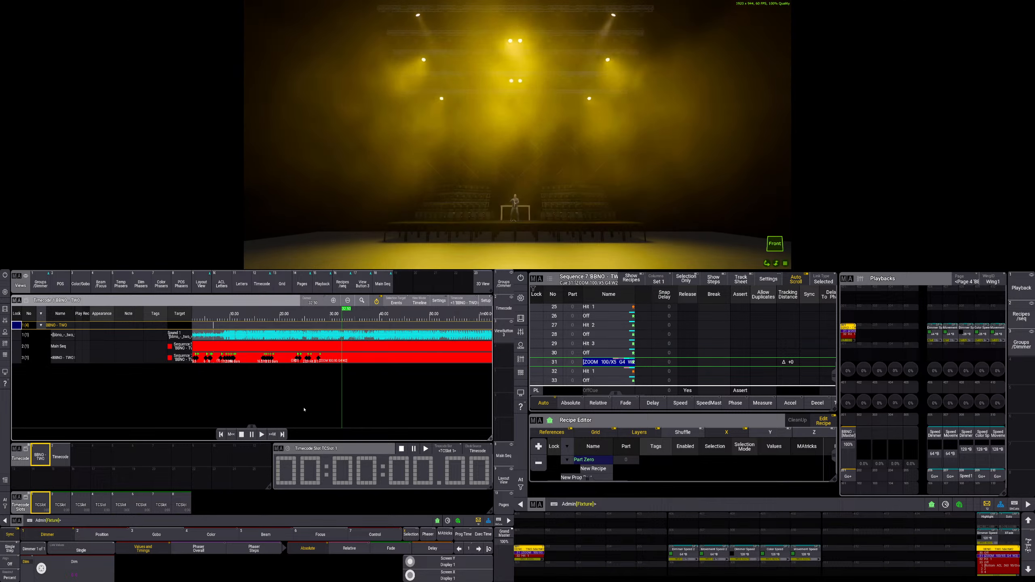
left_click(262, 435)
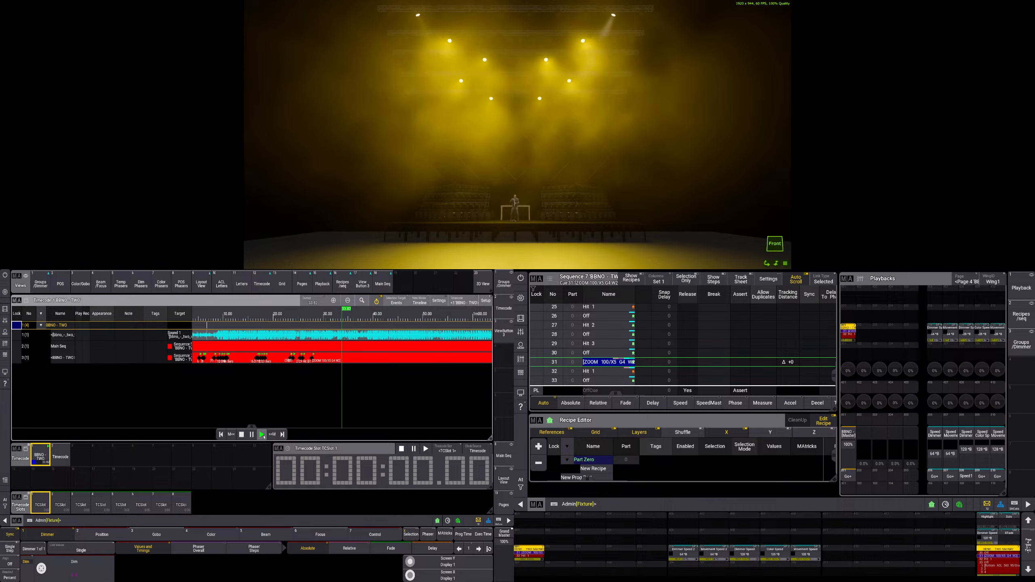
left_click(242, 435)
left_click(320, 379)
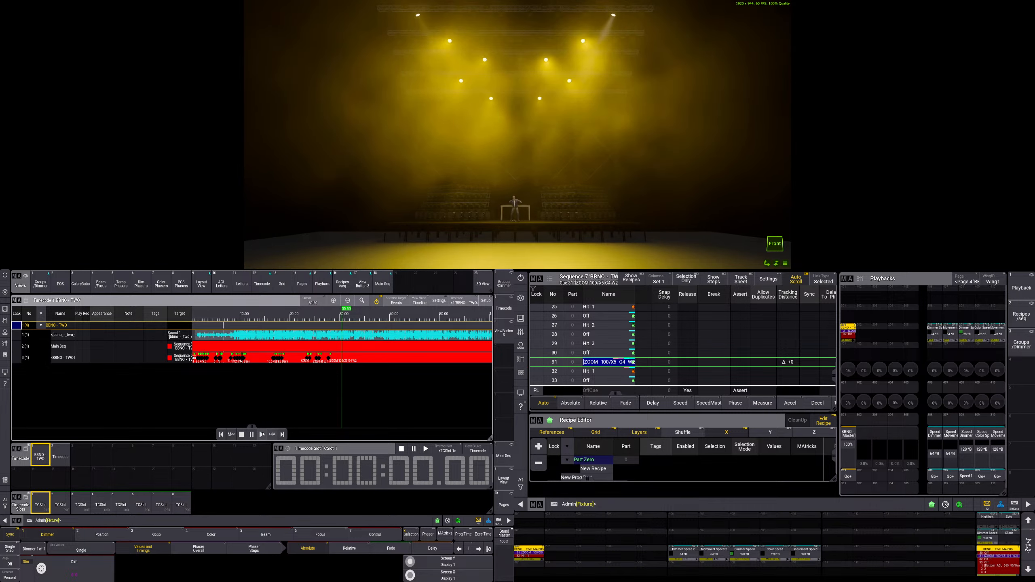
left_click(262, 434)
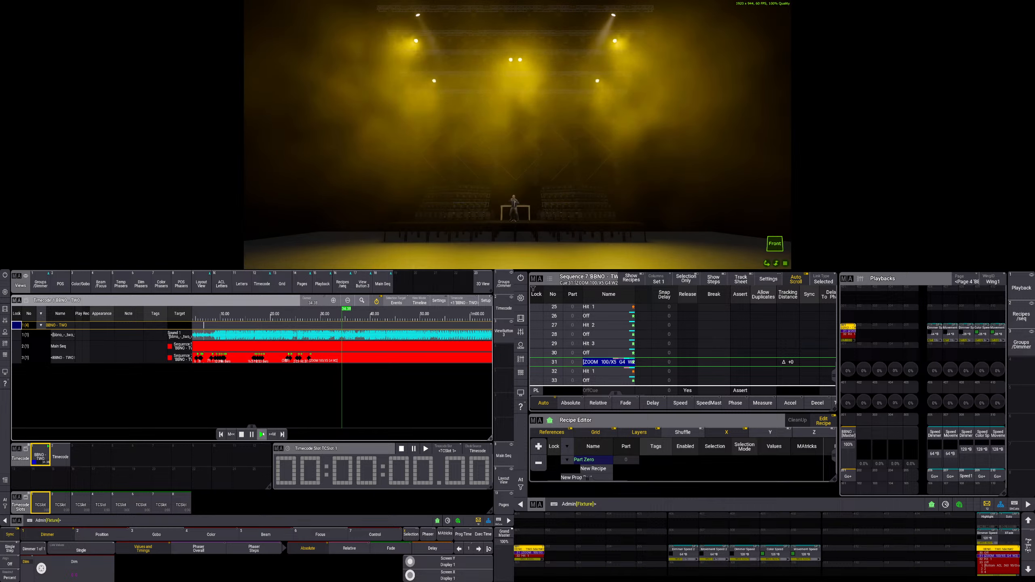
left_click(242, 434)
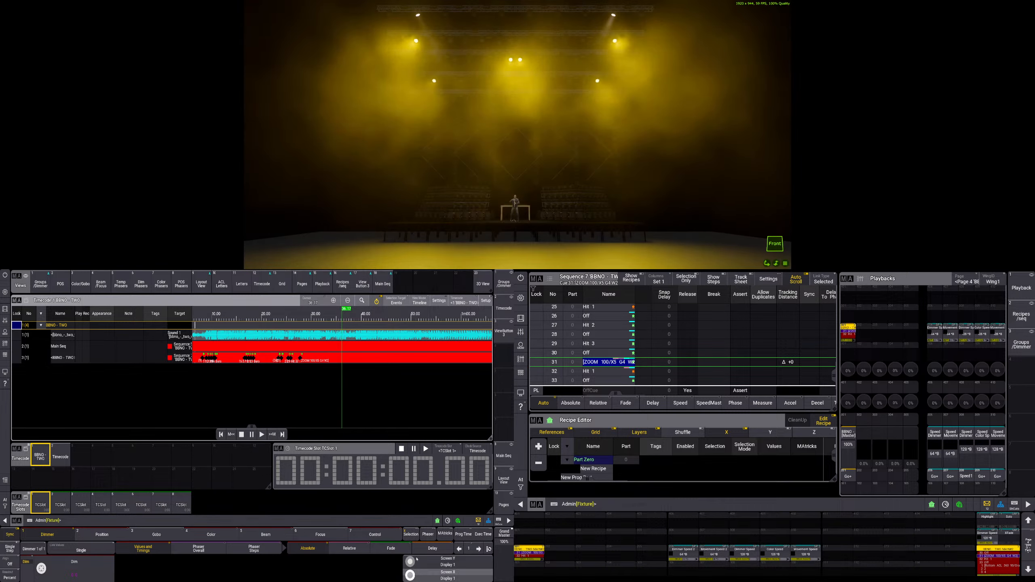
- Copy cues 27 thru 30 to cue 34, keeping the default copy options
left_click(297, 522)
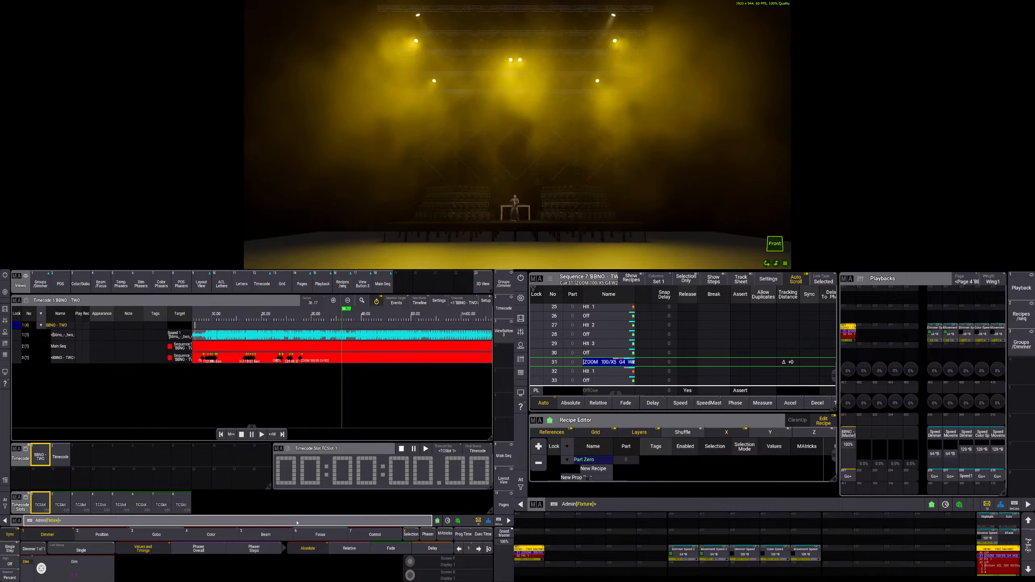
type("copy cue")
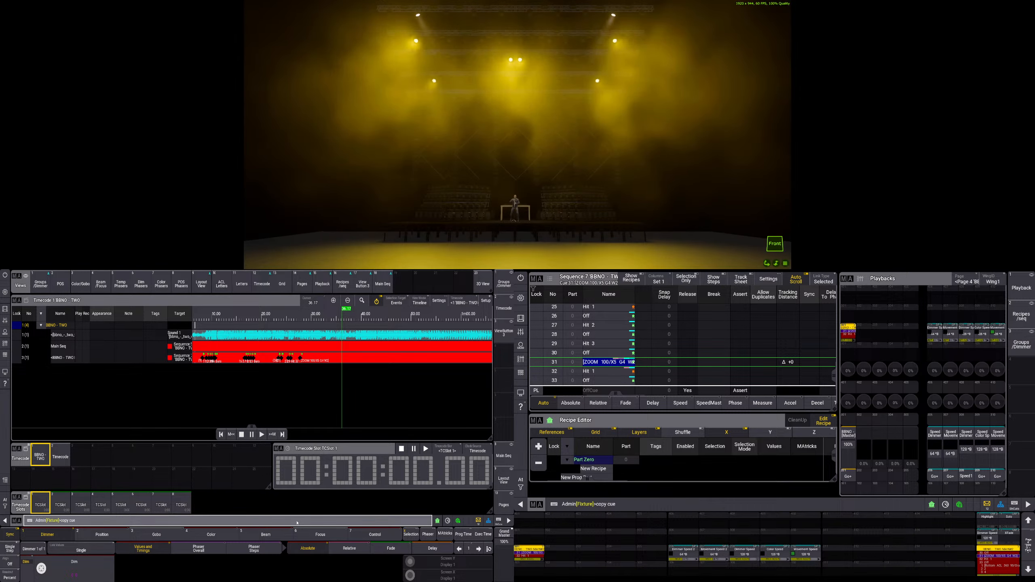
type(" 27 thru")
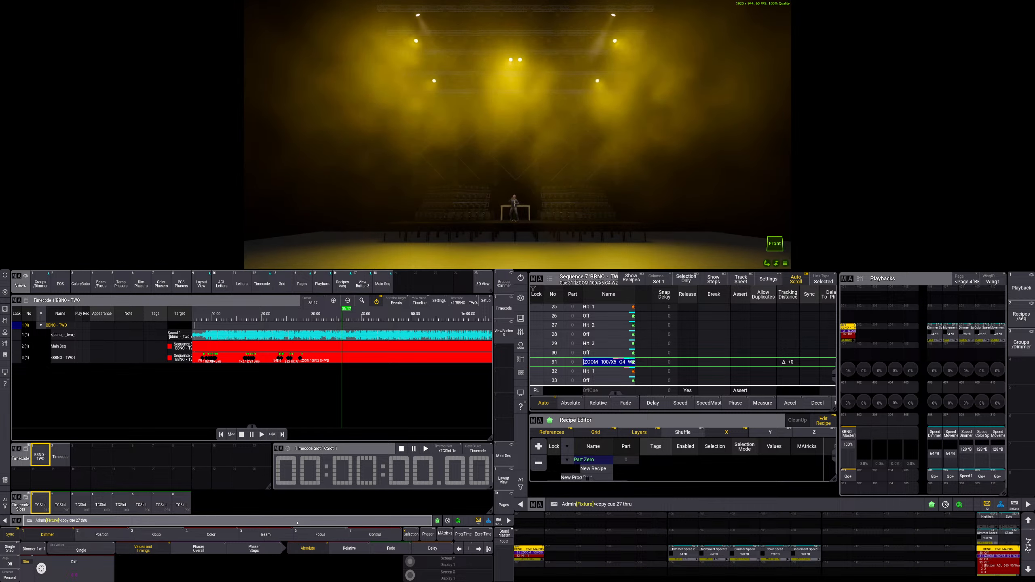
type(" 30 at c")
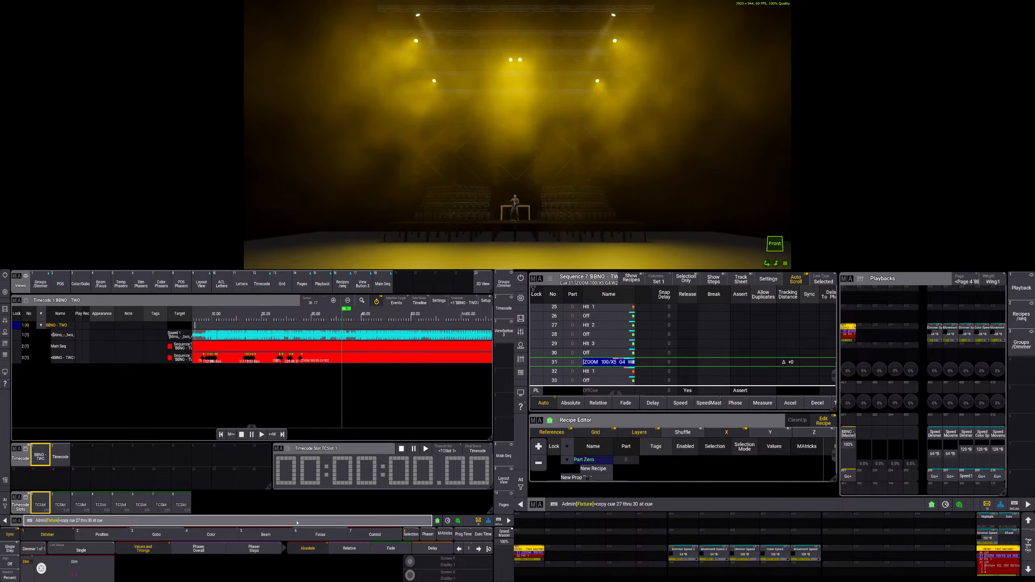
type("ue")
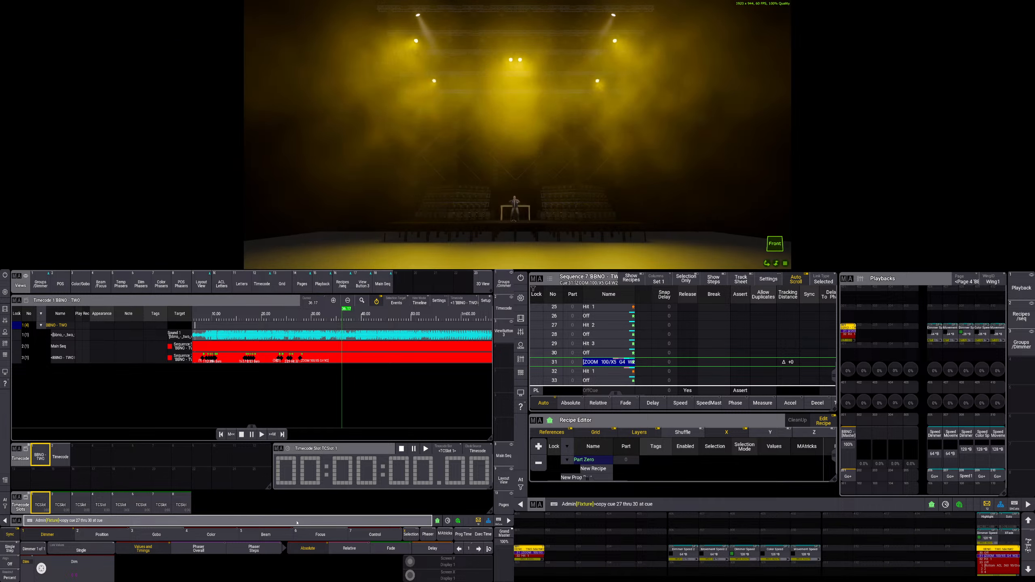
type(" 34")
key("Return")
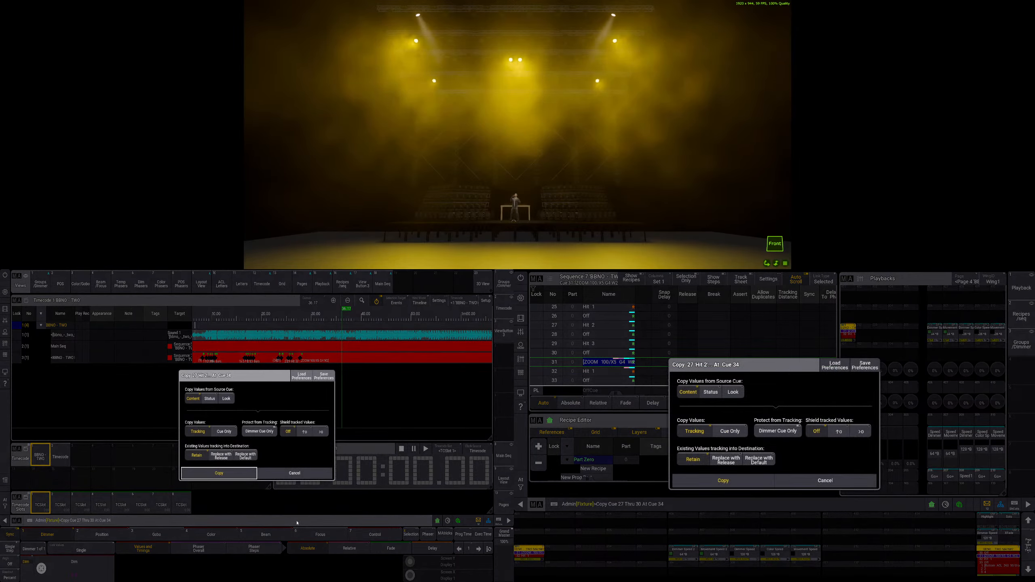
left_click(226, 474)
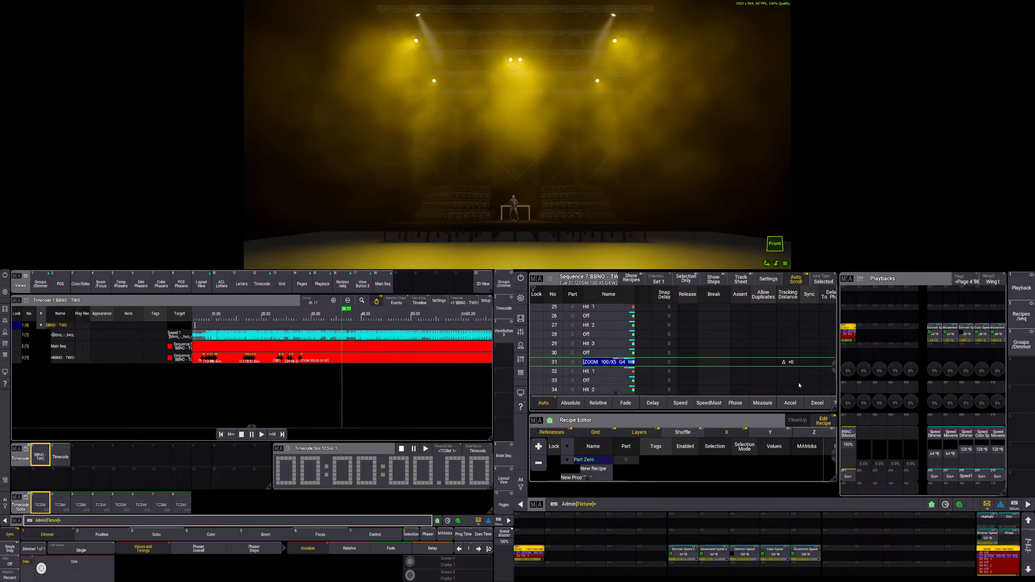
left_click_drag(834, 368, 834, 380)
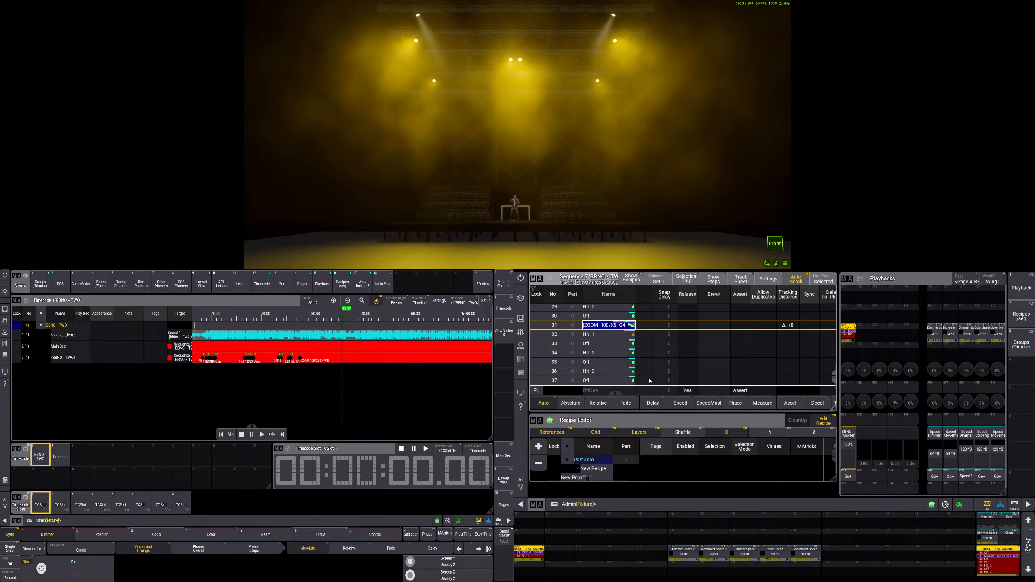
- Apply the letter preset 2 to the ACL 360 Bottom Pixel Sym group and merge it into cue 36, Hit 3
left_click(614, 373)
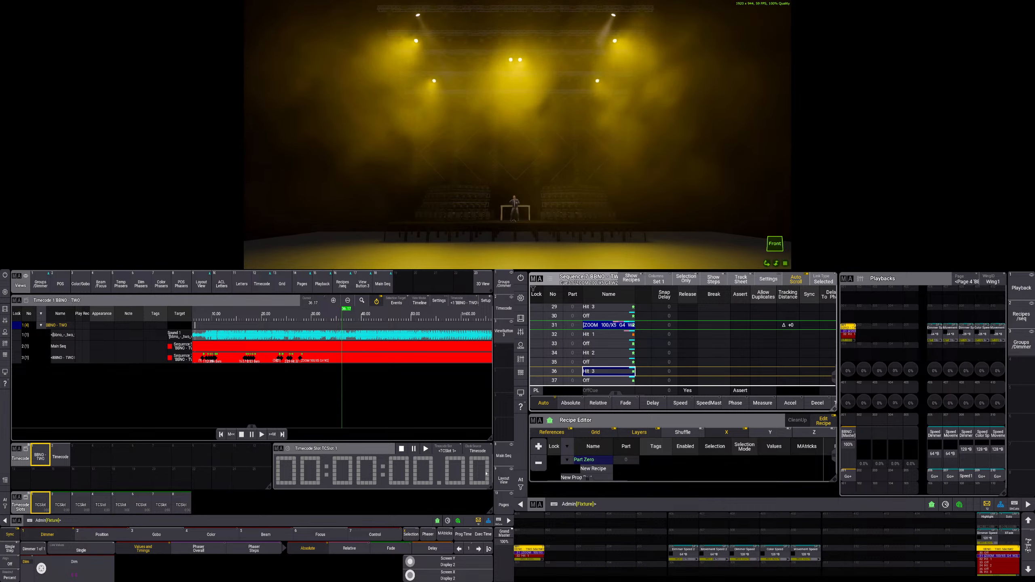
left_click(498, 521)
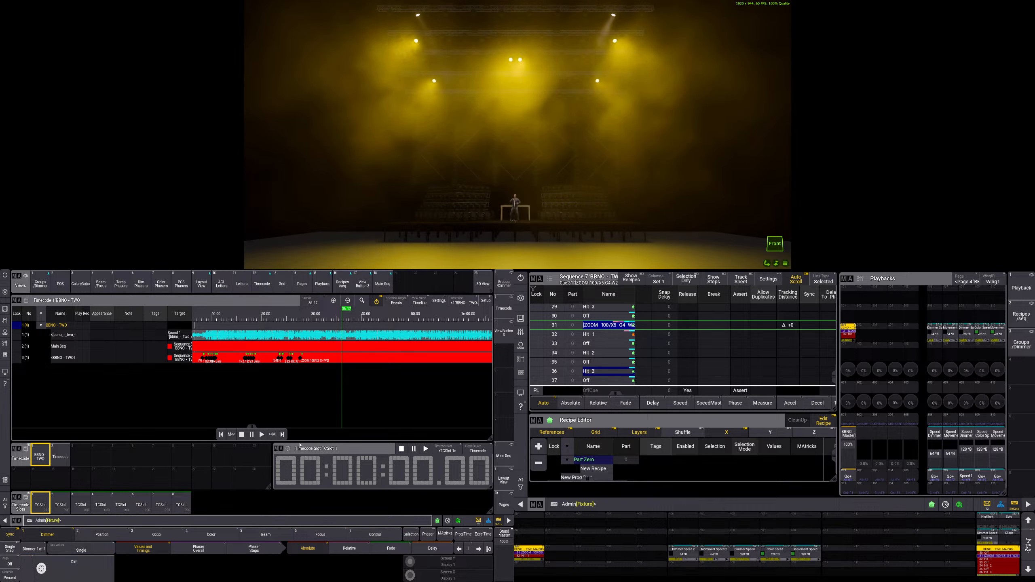
left_click(40, 284)
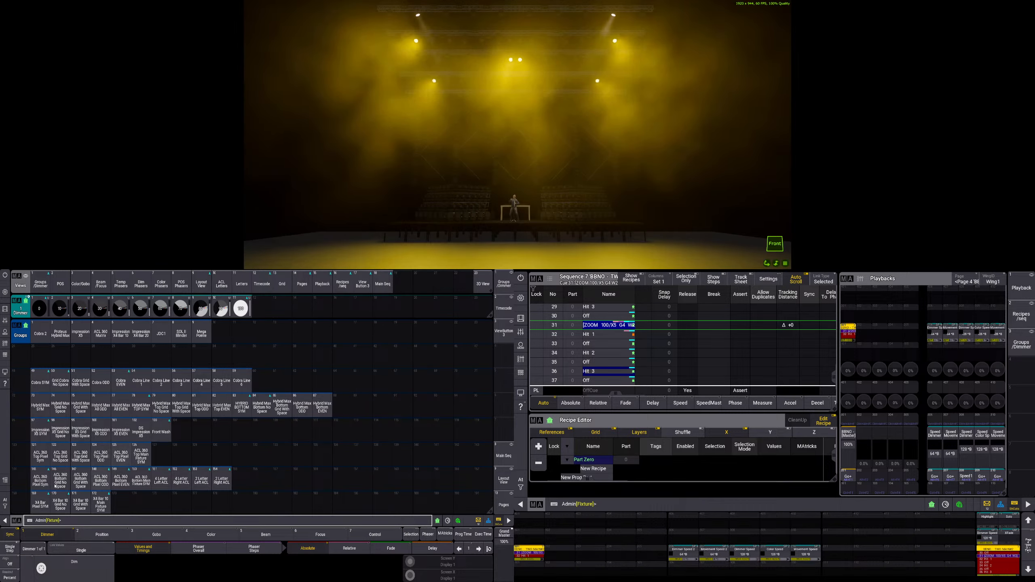
left_click(42, 485)
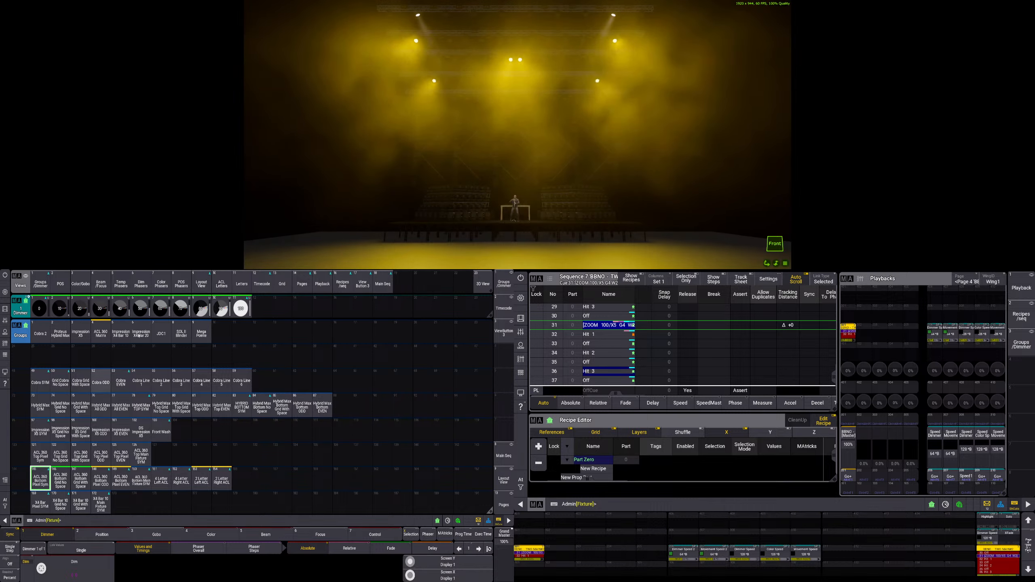
left_click(178, 309)
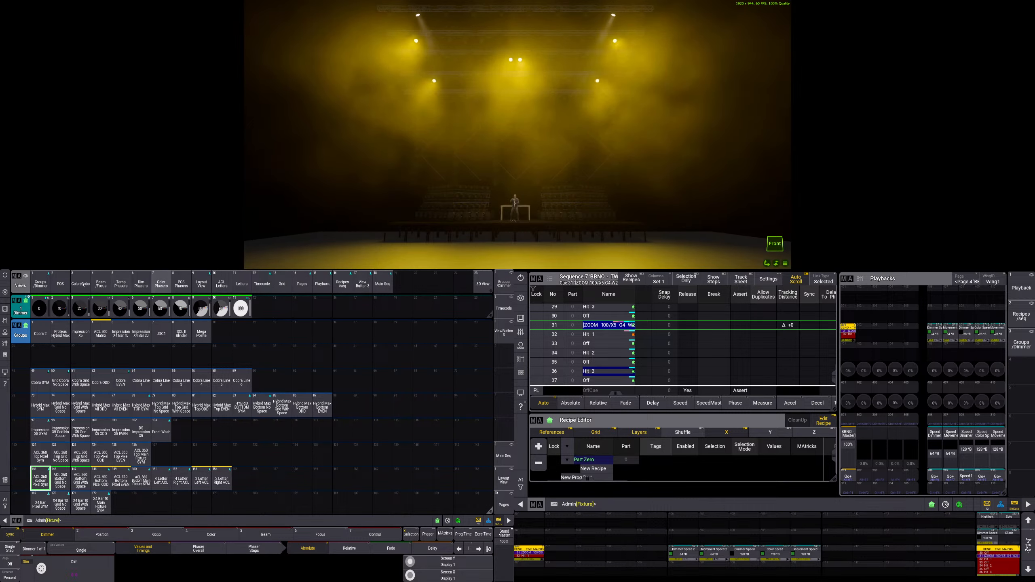
left_click(242, 284)
left_click(154, 360)
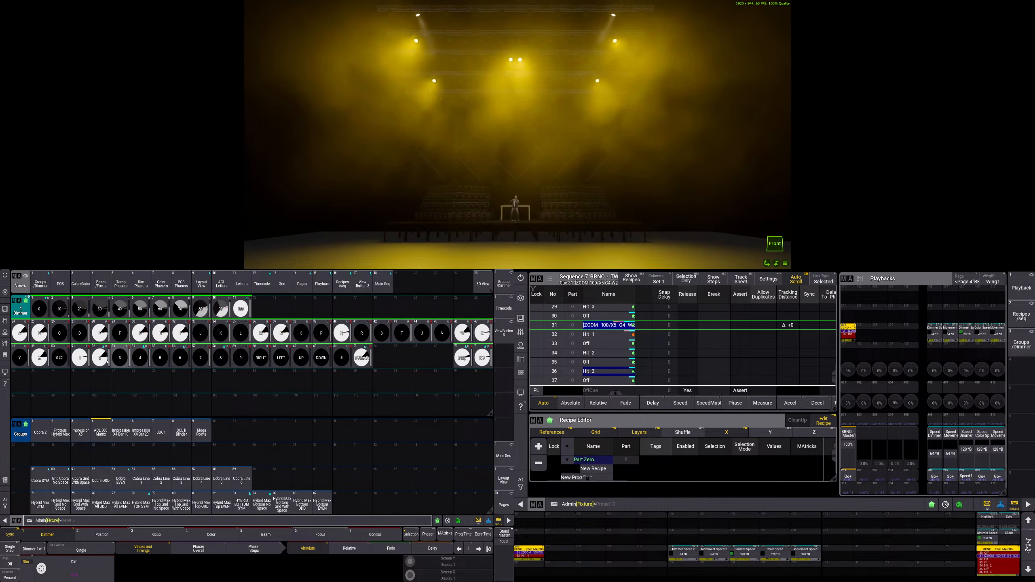
left_click(100, 358)
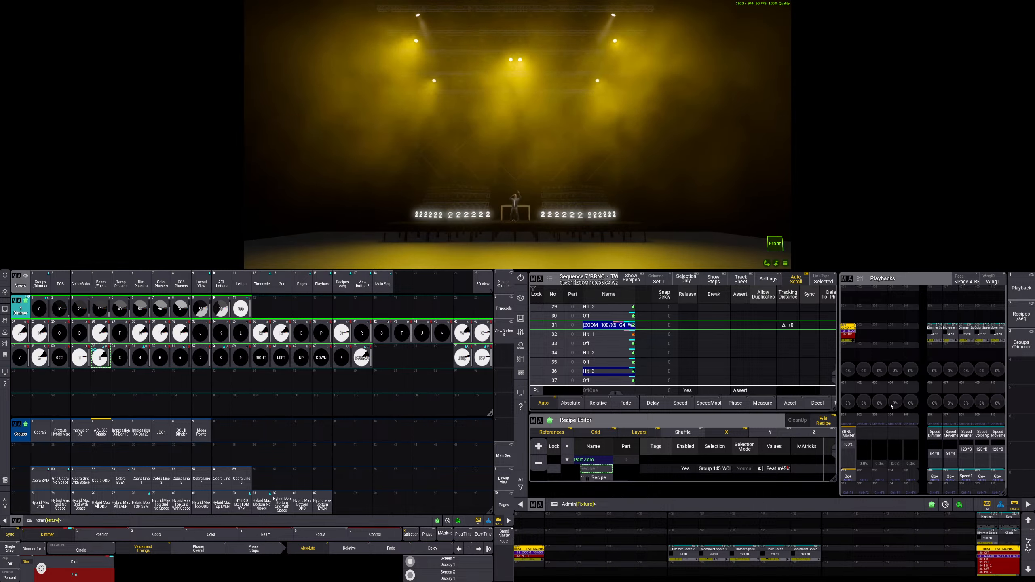
key("s")
left_click(603, 373)
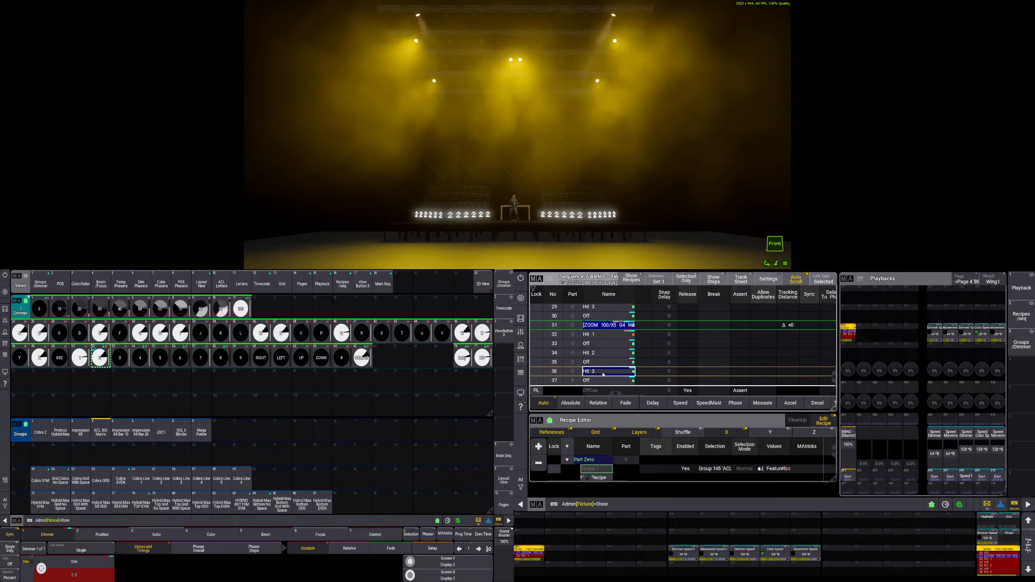
left_click(733, 474)
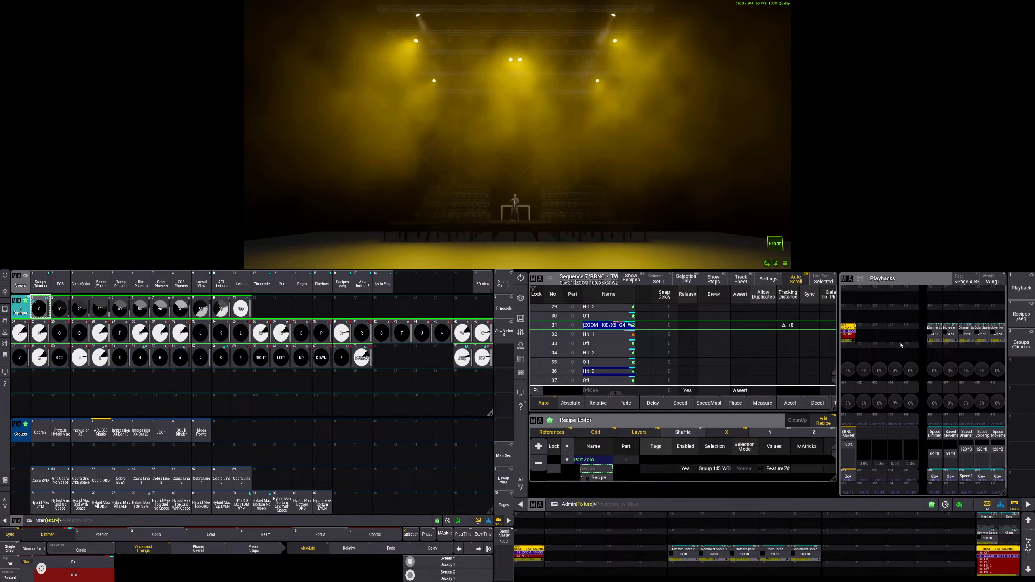
- Store the 0 dimmer preset for the ACL 360 Bottom Pixel Sym group into cue 37, Off
key("s")
left_click(603, 380)
left_click(731, 441)
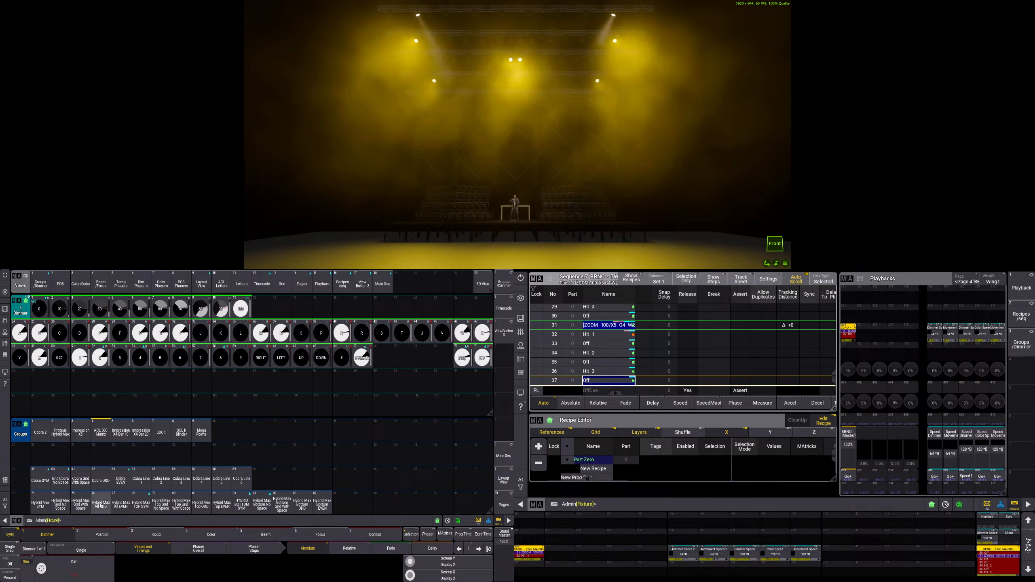
- Copy cue 31, the ZOOM 100/X5 look, to cue 37 and merge it with the existing Off content
left_click(109, 523)
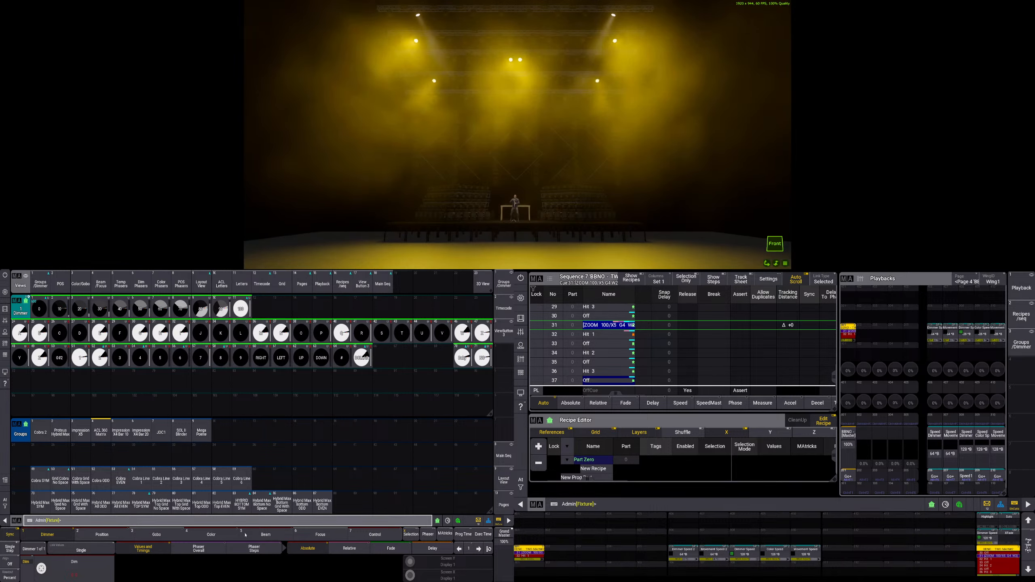
type("copy")
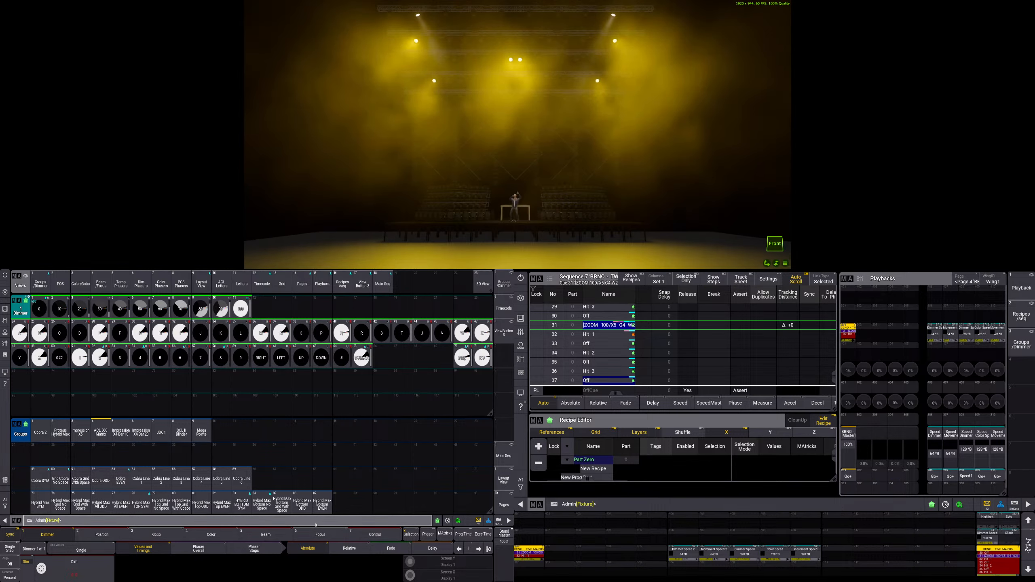
type(" cue")
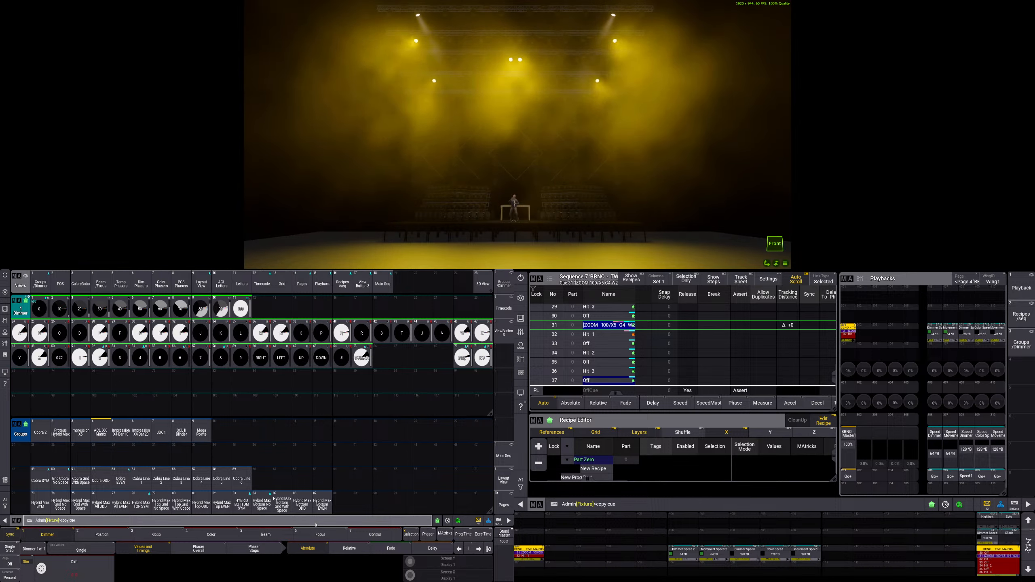
type(" 31")
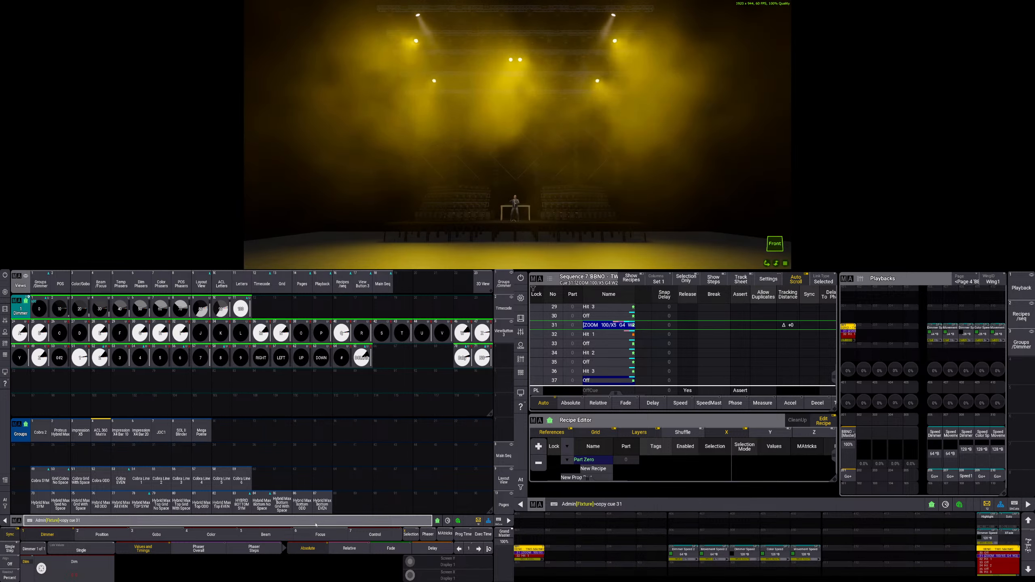
type(" at cue 37")
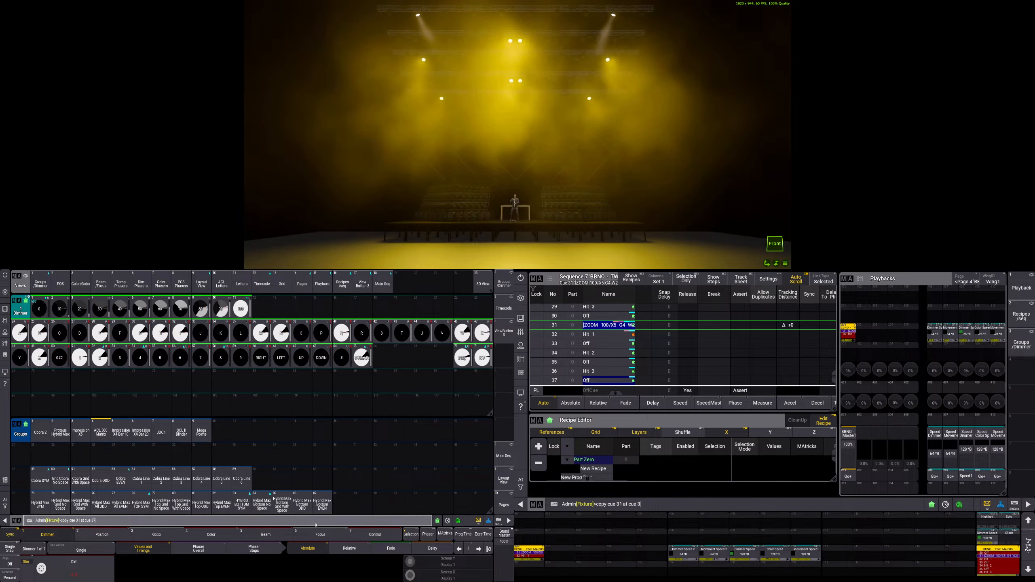
key("Return")
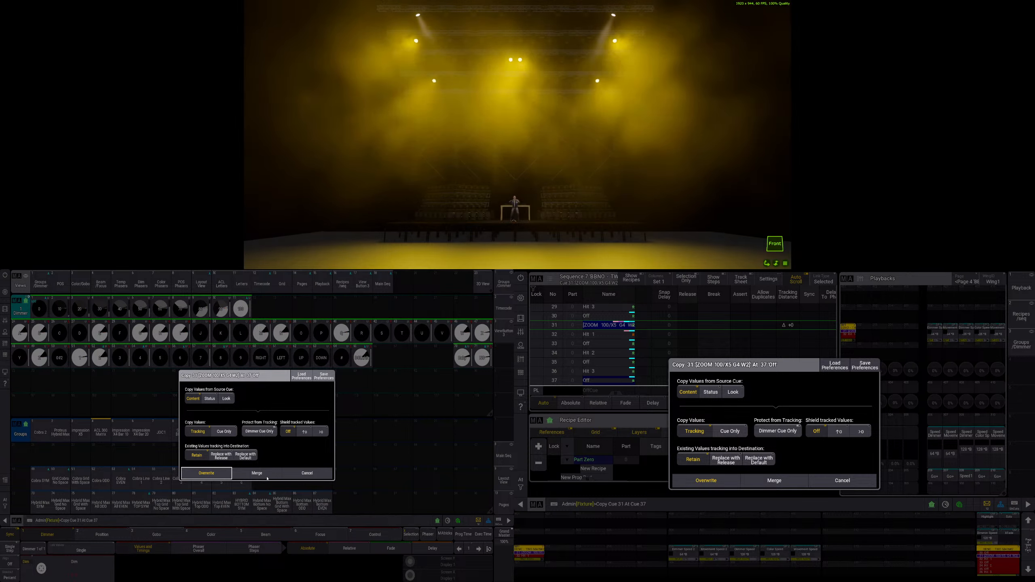
left_click(257, 474)
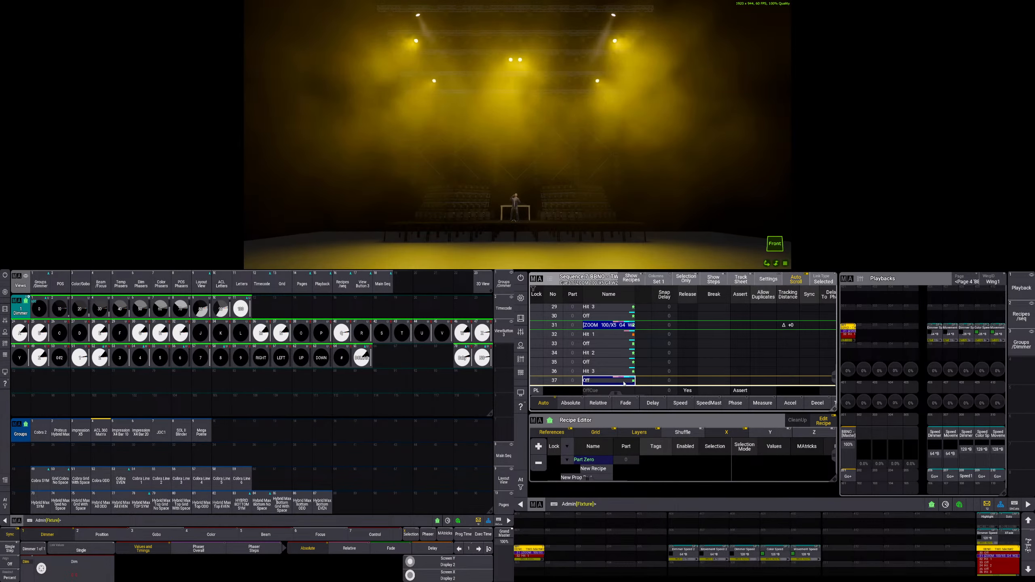
- Show the recipes in the sequence and check those stored in cues 37 and 36
left_click(632, 280)
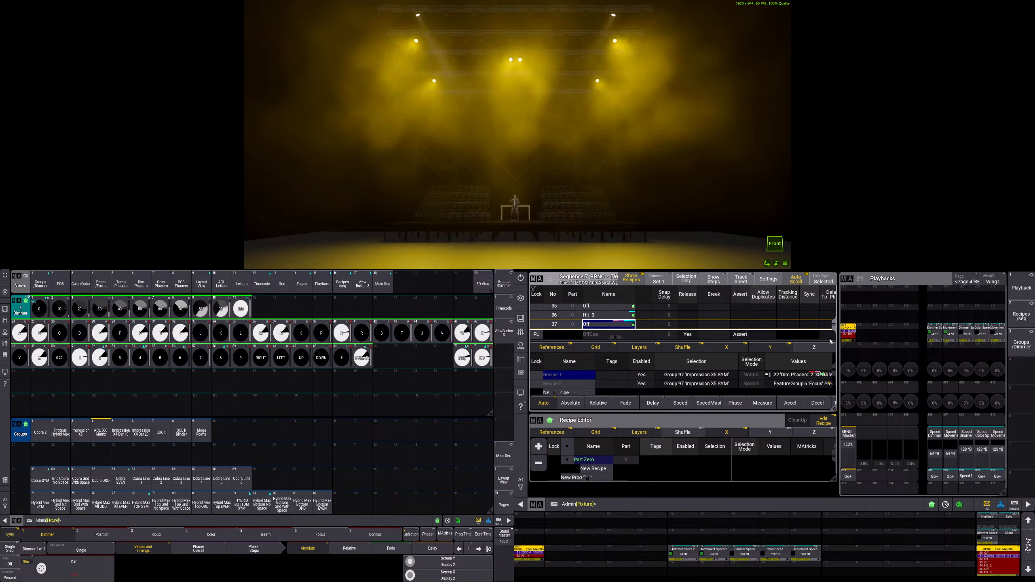
scroll(834, 322, "down", 2)
left_click(618, 316)
left_click(615, 325)
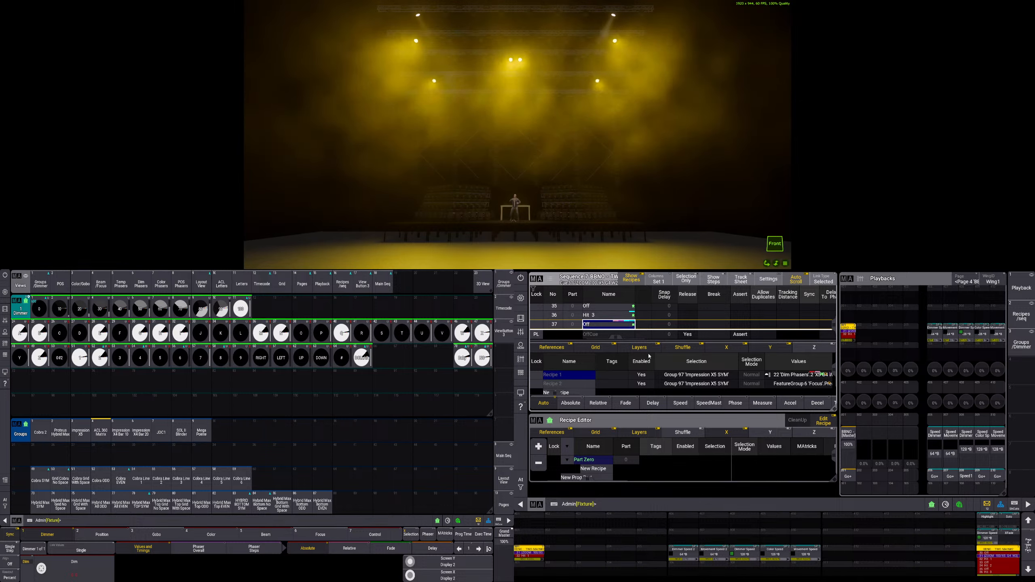
left_click(601, 316)
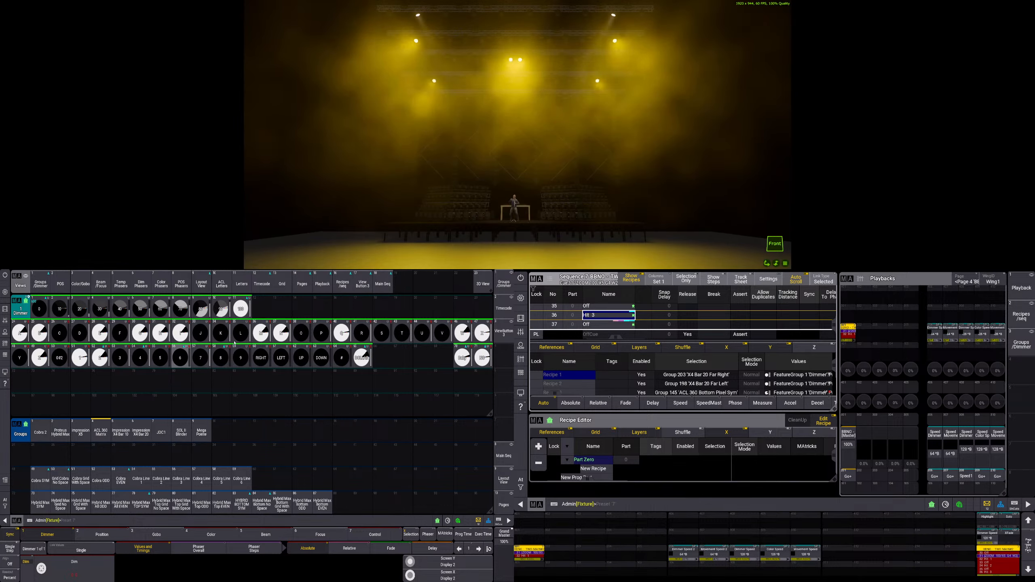
- Replay the timecoded music from about 28 seconds with timecode setup enabled and the timeline zoomed in to locate the next hit
left_click(262, 284)
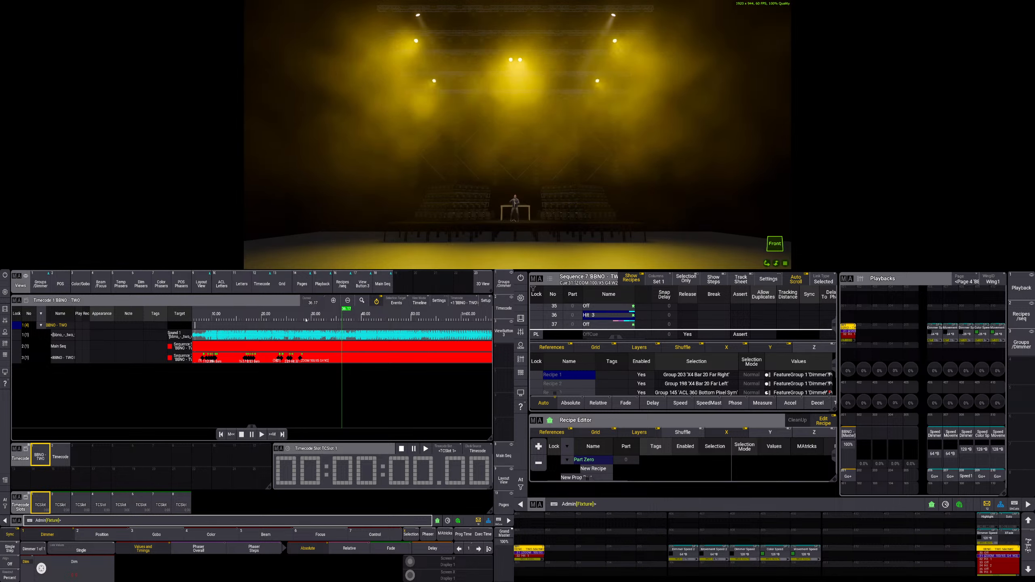
left_click(307, 317)
left_click(261, 434)
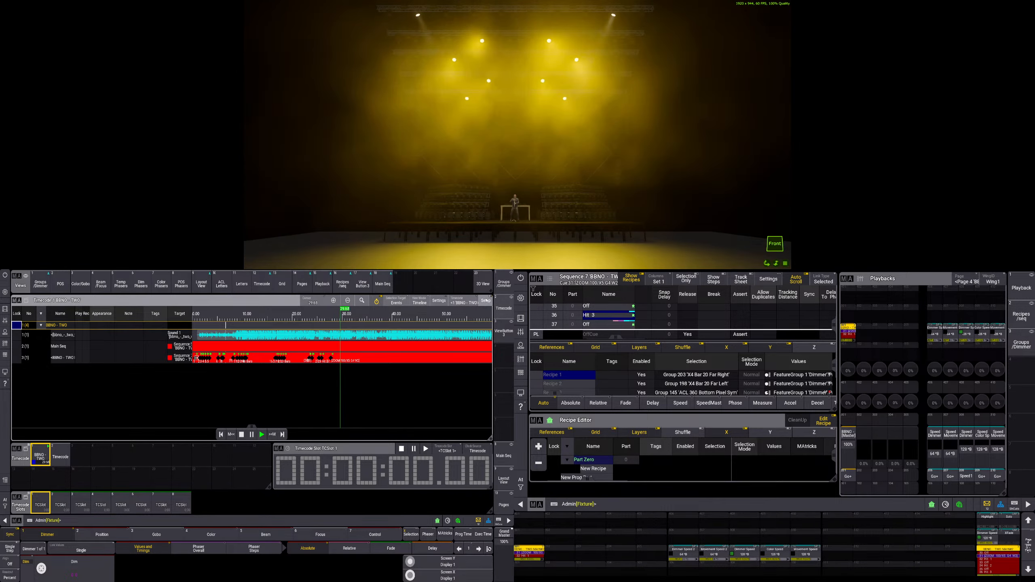
left_click(486, 300)
scroll(366, 375, "up", 6)
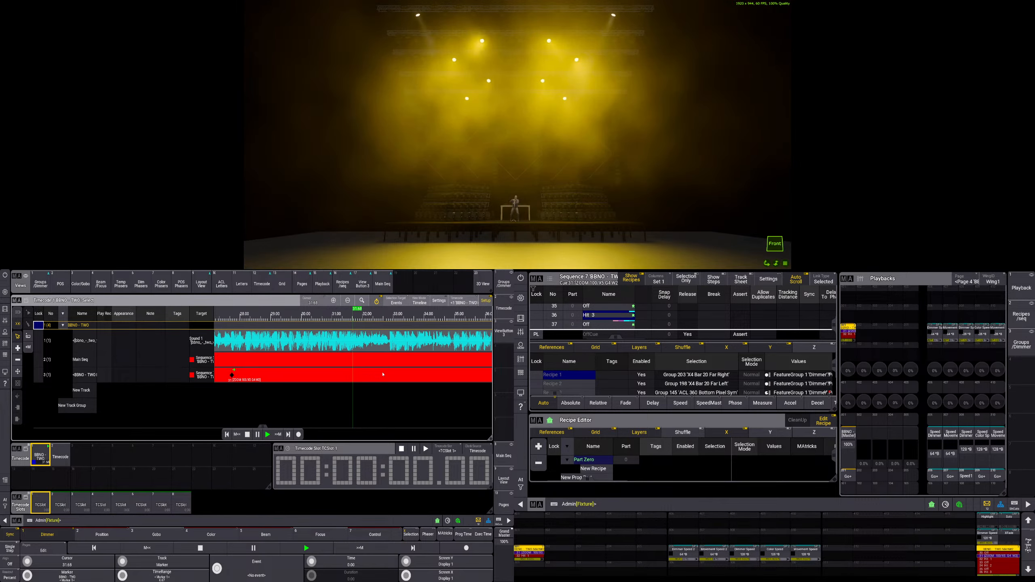
left_click(297, 380)
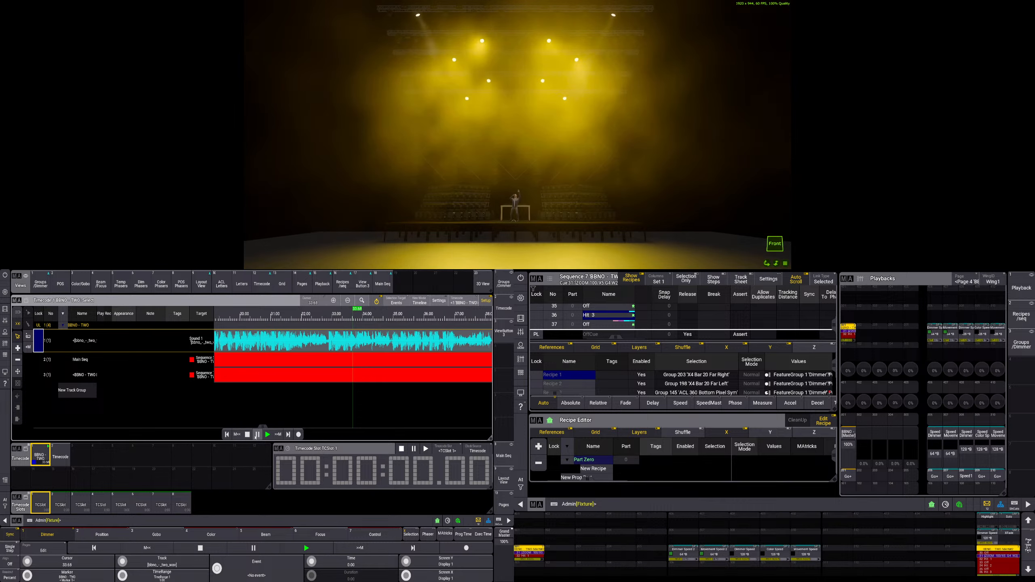
left_click(257, 434)
left_click(271, 435)
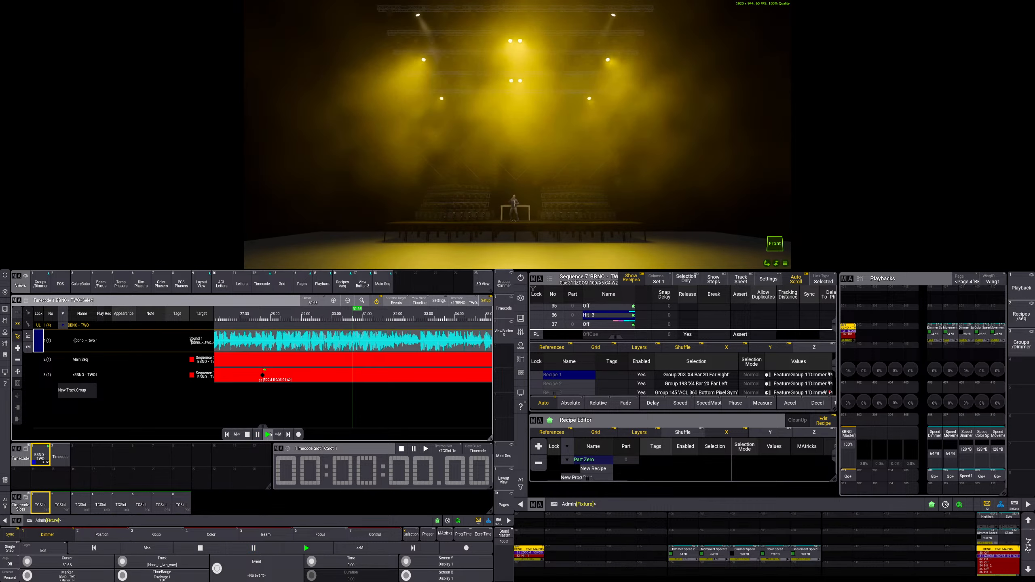
- Try to add a cue event to the BBNO - TWO track at about 31.5 seconds on the music timeline
left_click(342, 327)
left_click(17, 348)
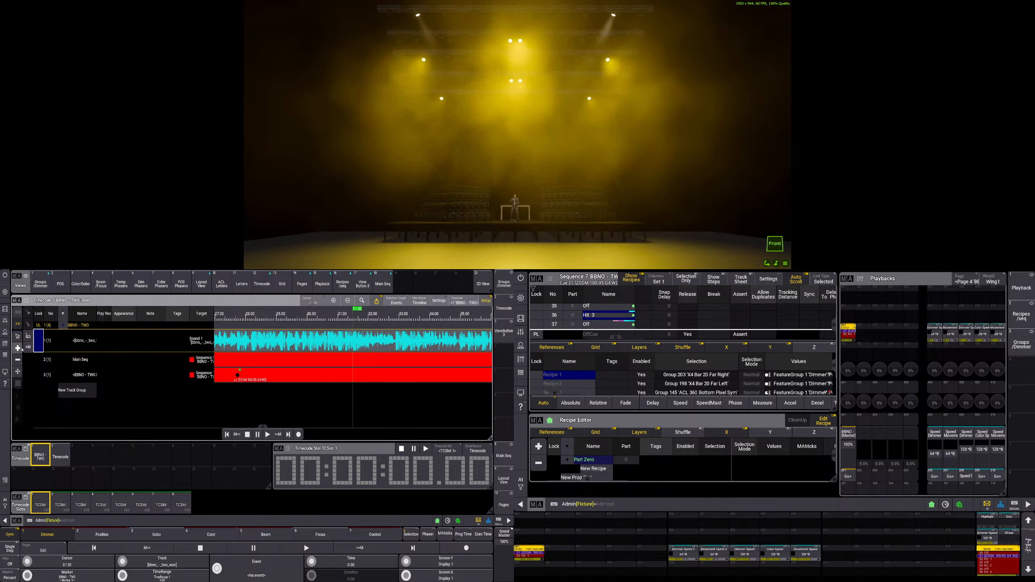
left_click(353, 376)
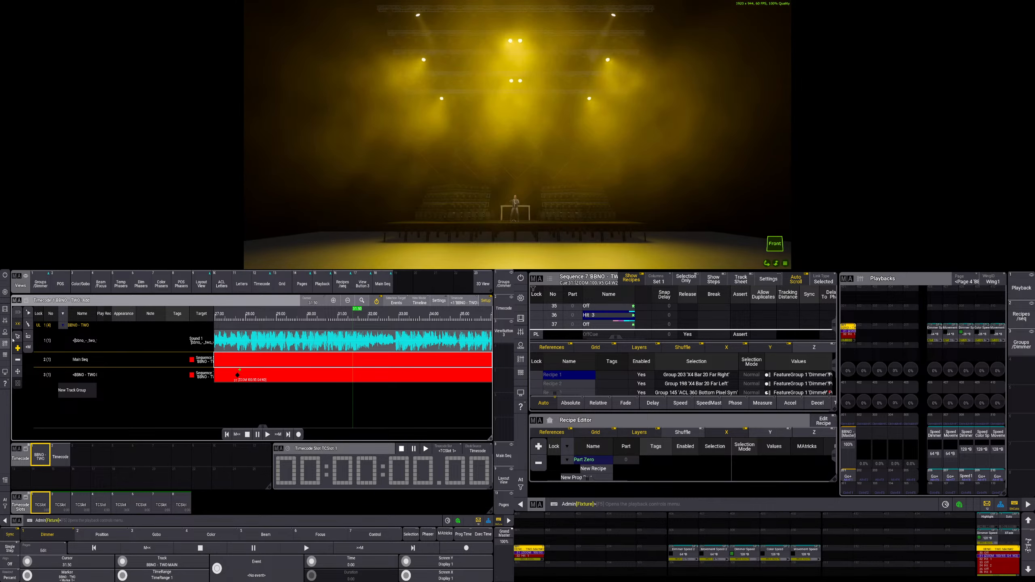
left_click(18, 350)
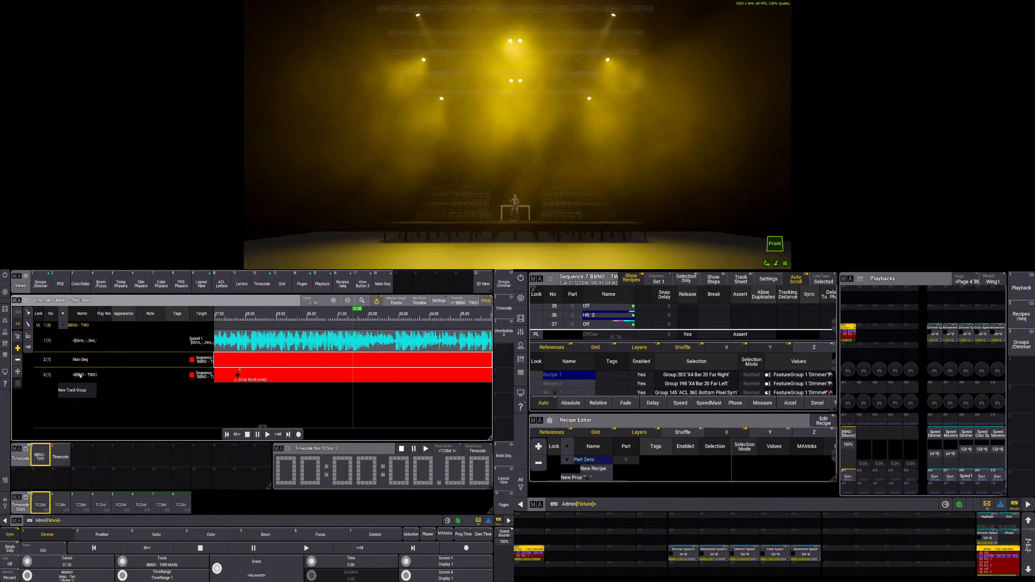
left_click(140, 374)
left_click(353, 377)
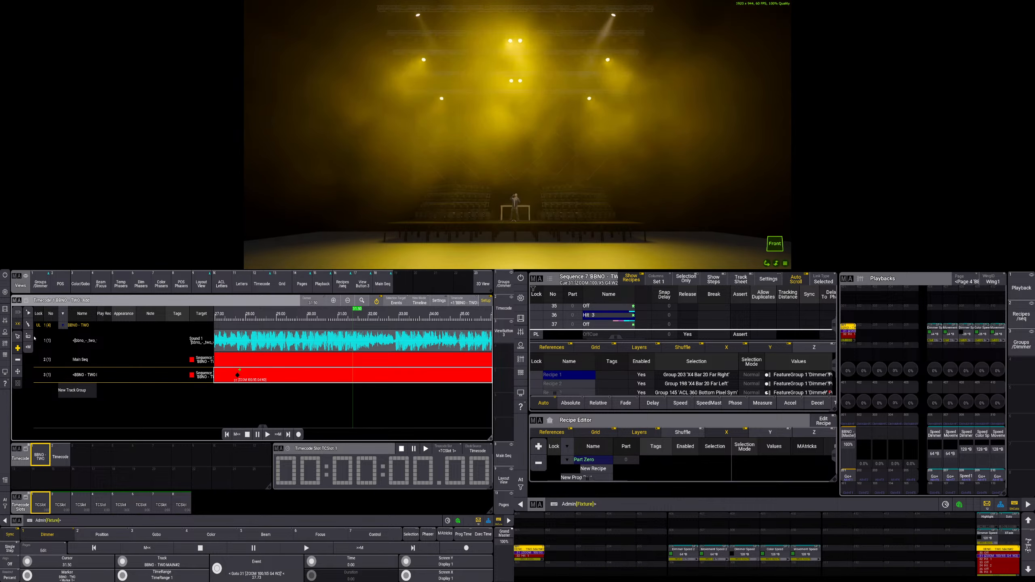
left_click(17, 337)
left_click(18, 348)
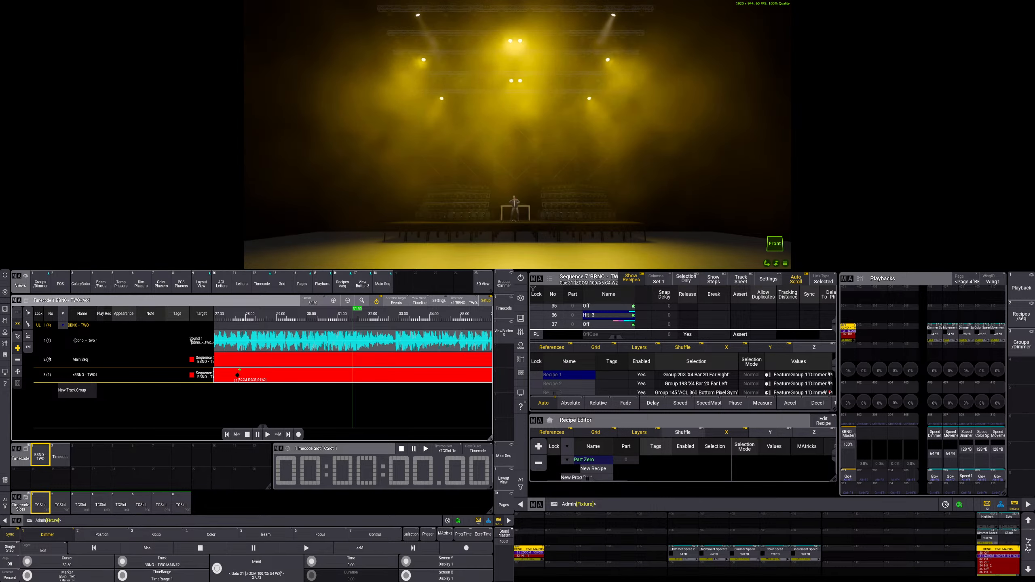
left_click(17, 337)
left_click(17, 348)
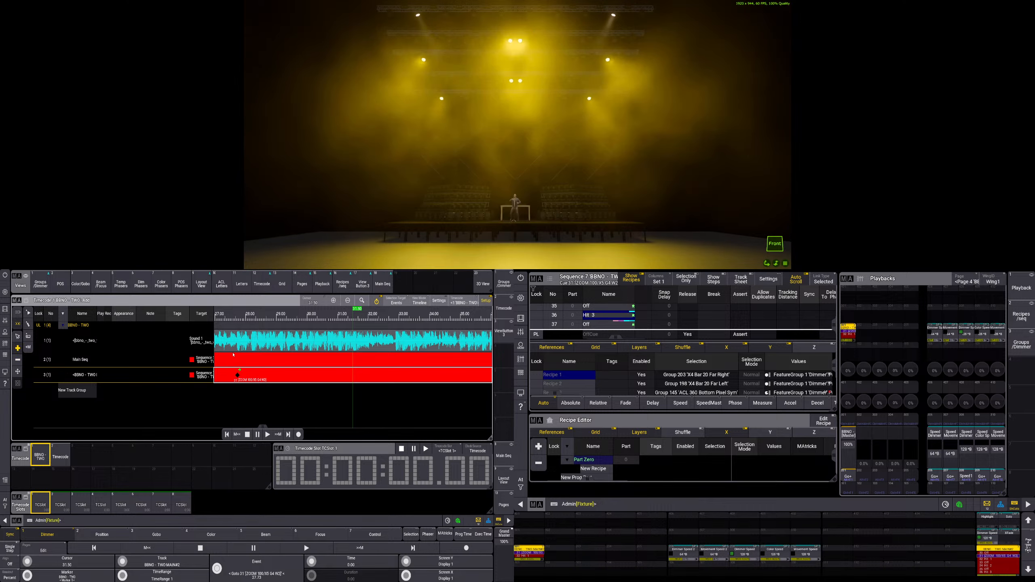
- Replay the music up to about 31.5 seconds and retry adding an event to the BBNO - TWO track there
left_click(267, 434)
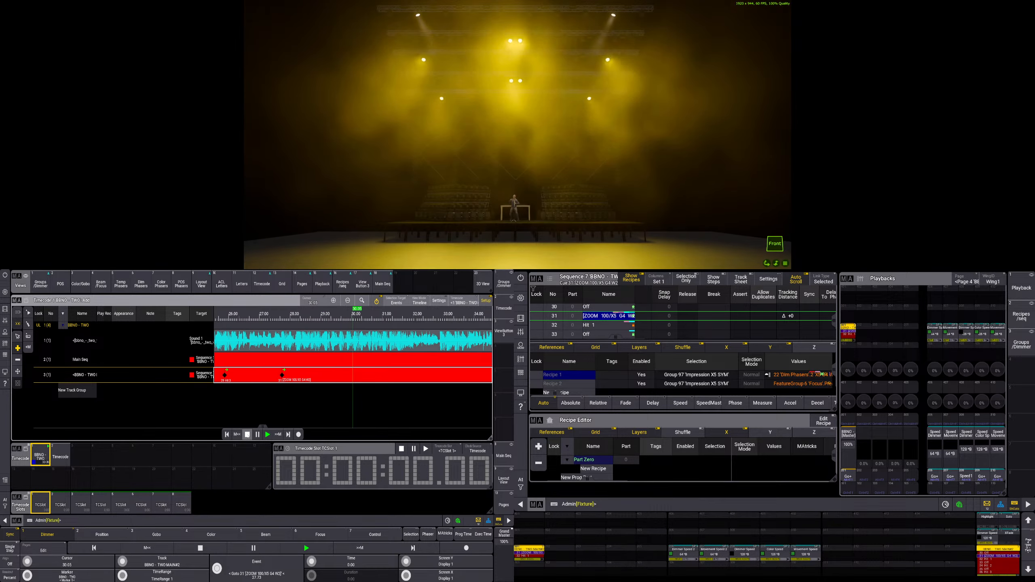
left_click(247, 434)
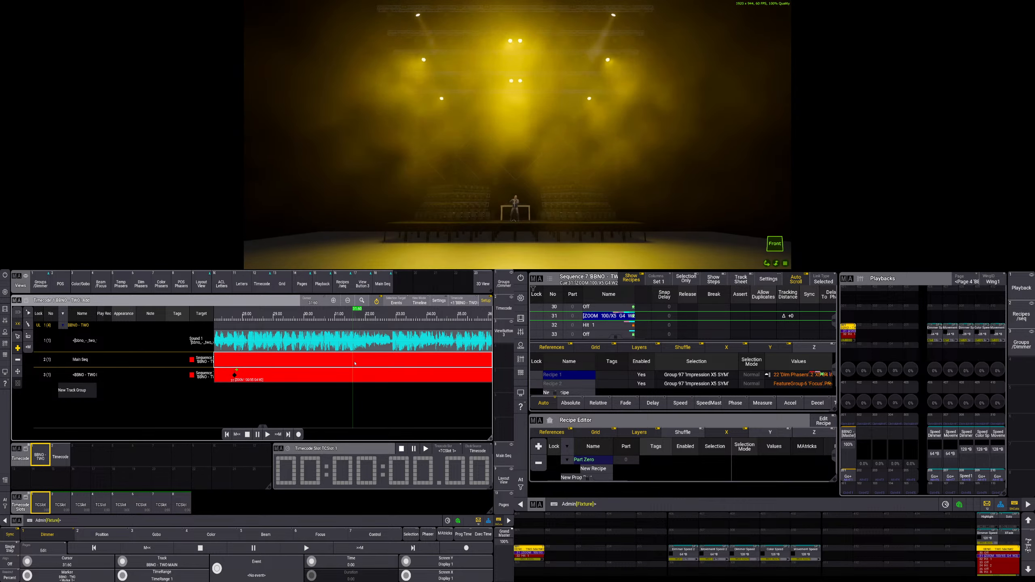
left_click(349, 364)
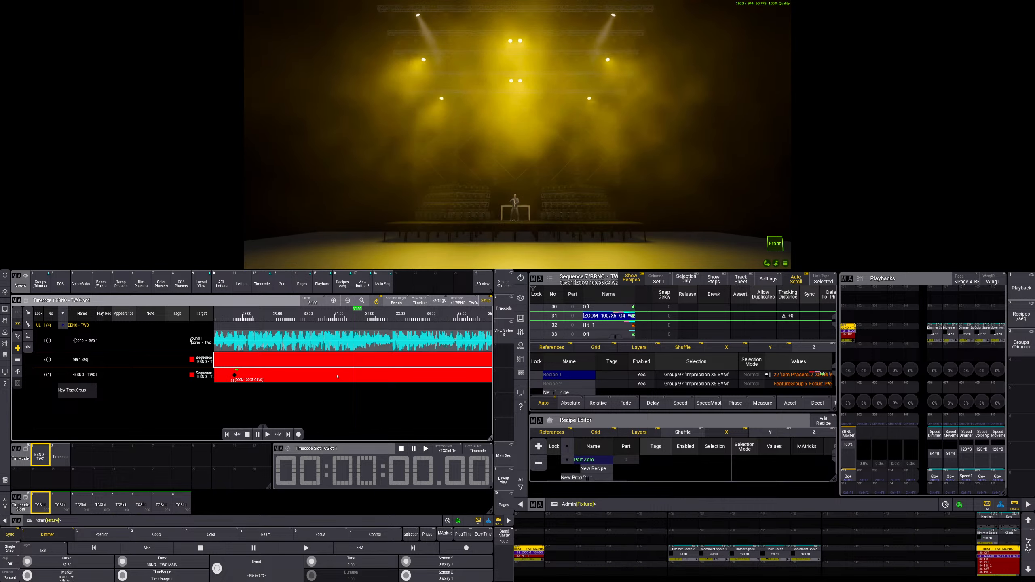
left_click(353, 377)
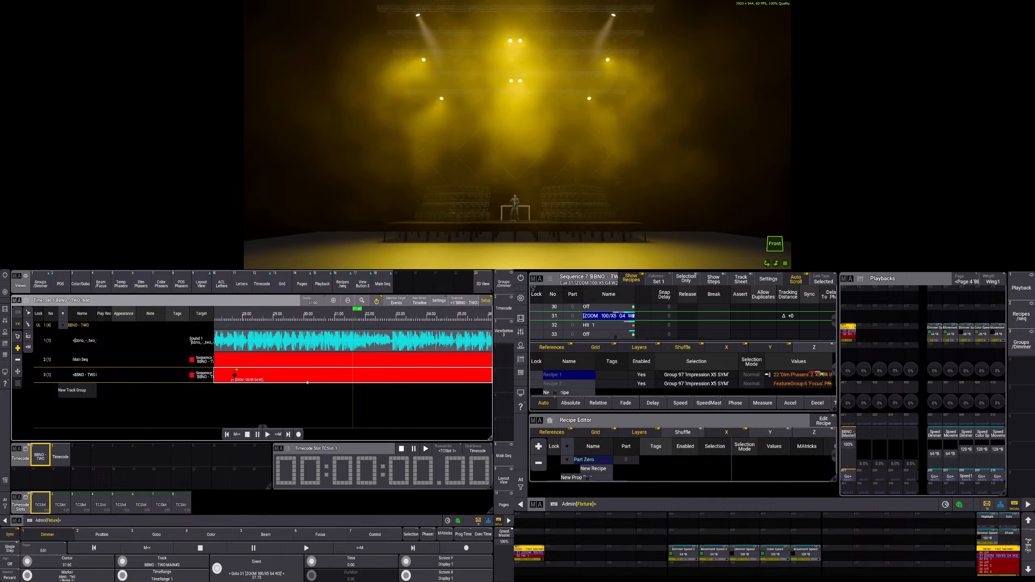
- Select the cue 31 event on the track, open its time value for editing and cancel the entry
key("Escape")
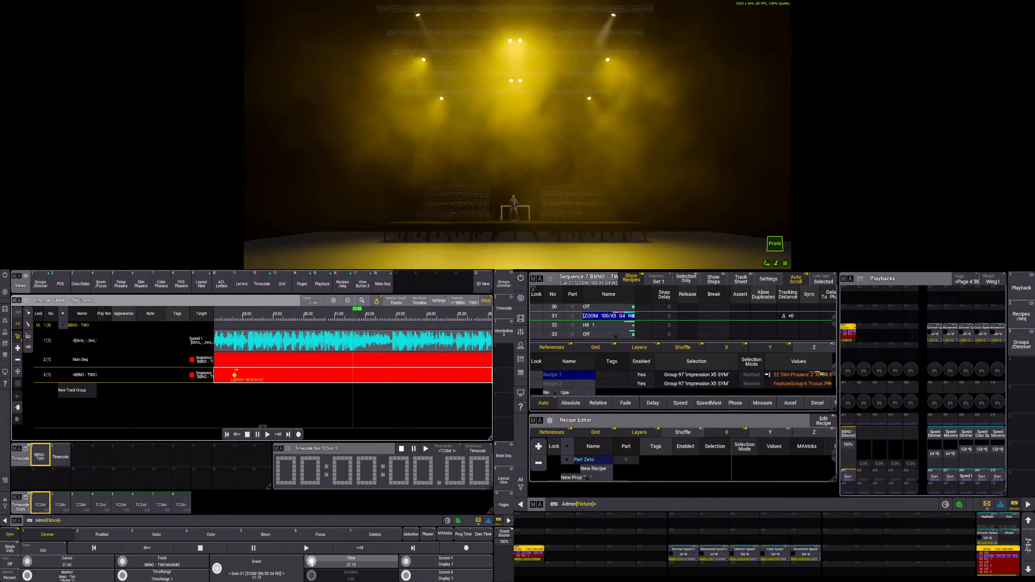
left_click(346, 564)
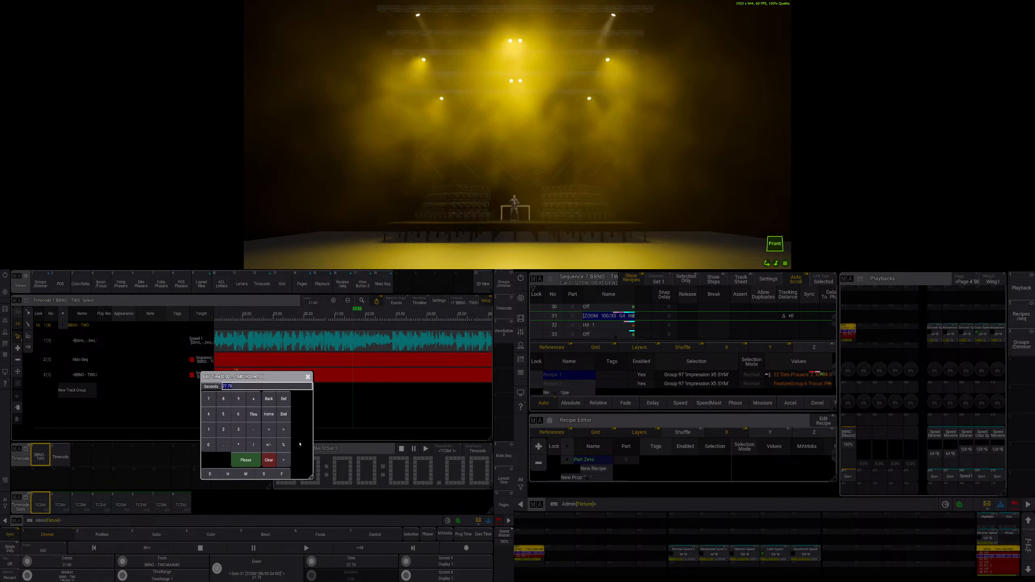
left_click(308, 379)
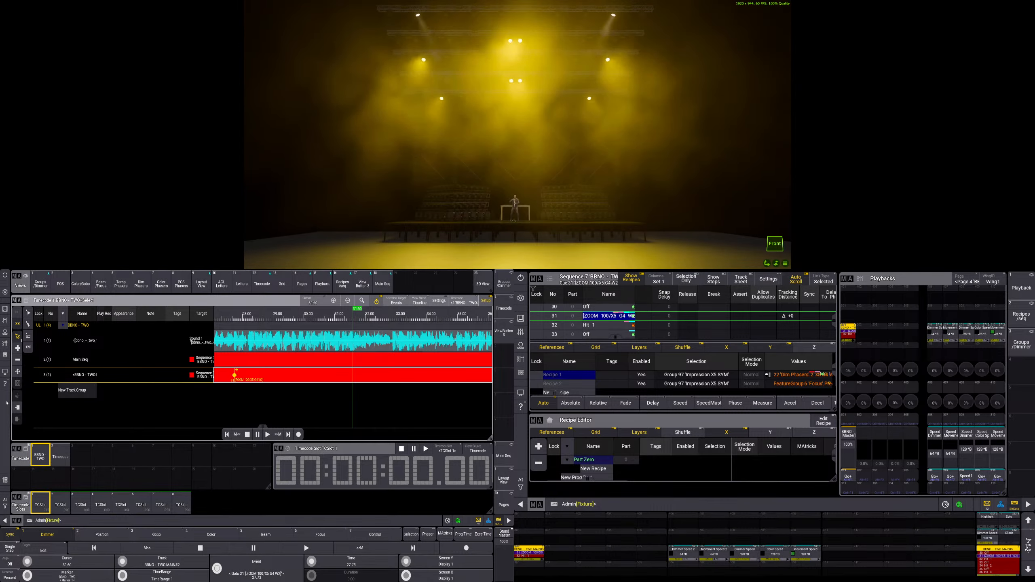
- Check the recipes stored in cue 32, Hit 1, and cue 37, Off, and hide the recipes in the sequence
left_click(603, 334)
key("Up")
key("Up")
key("Up")
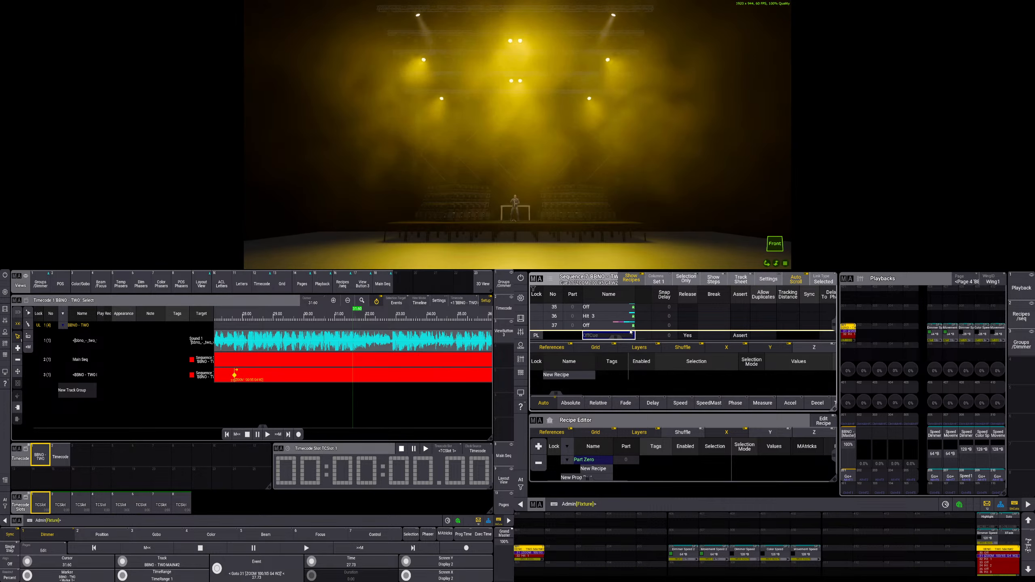
left_click(627, 327)
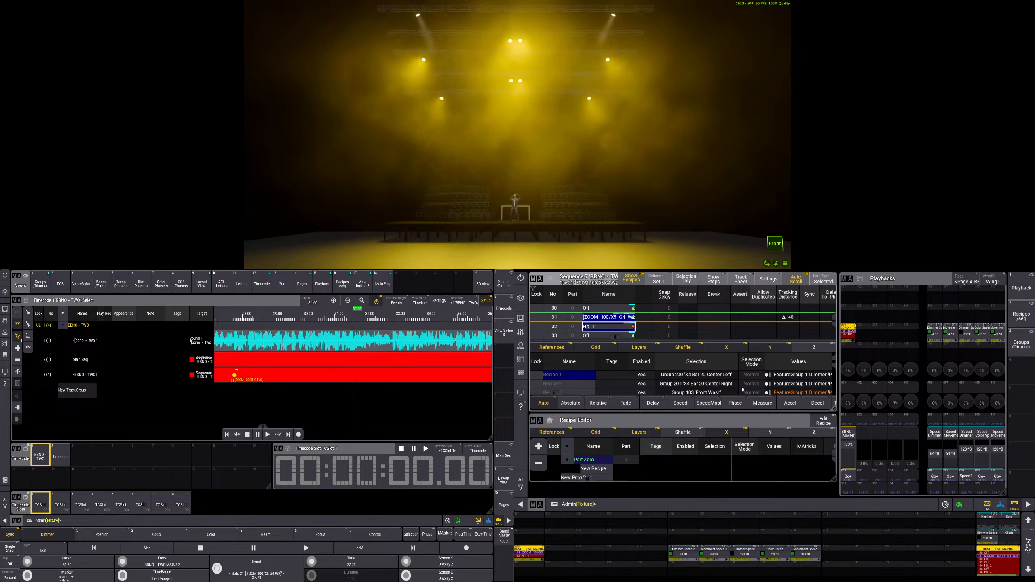
scroll(770, 387, "down", 2)
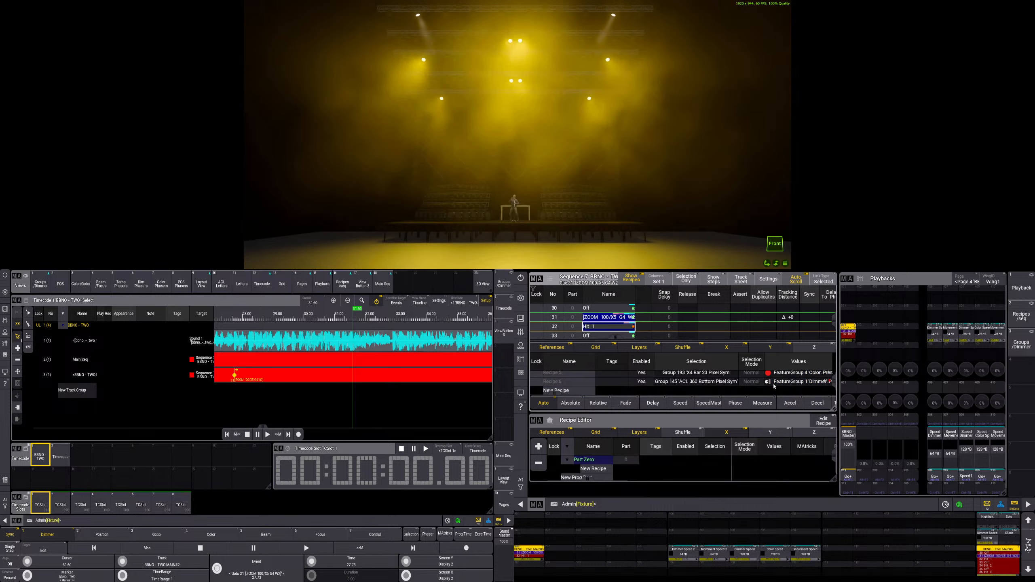
key("Down")
key("Down")
key("Down")
key("Down")
key("Down")
key("Down")
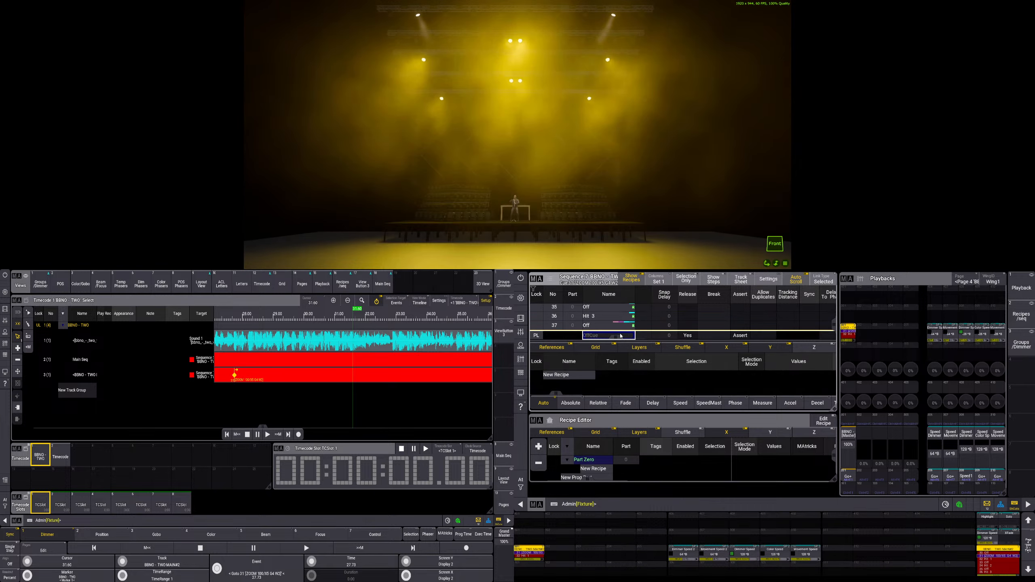
key("Up")
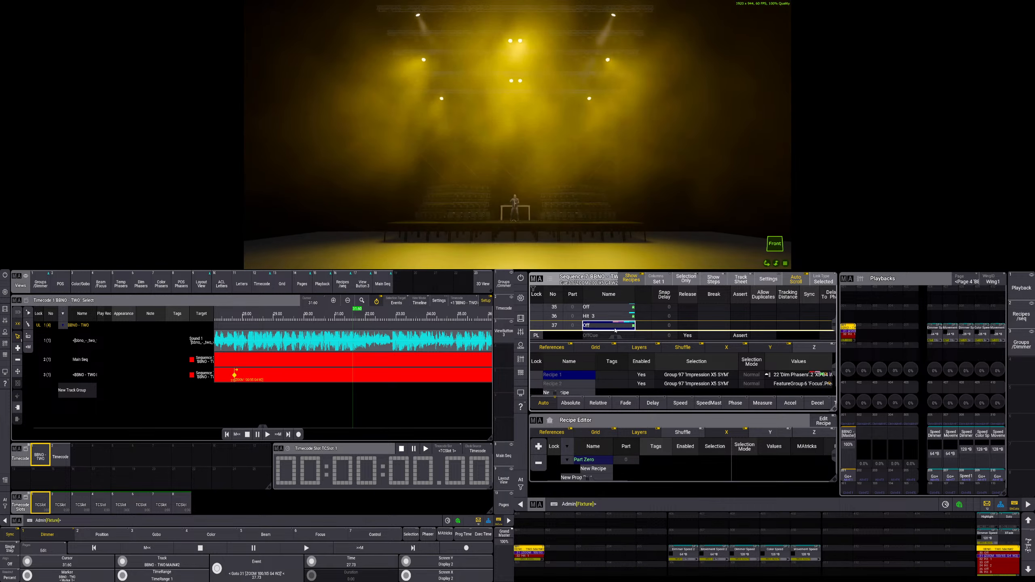
left_click(632, 278)
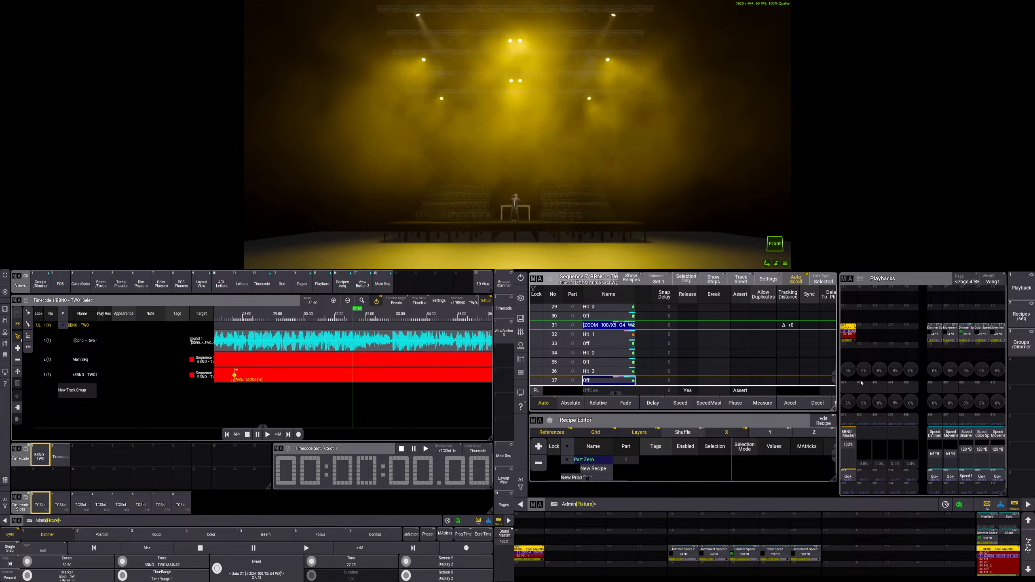
- Link the timecode editor to BBNO - TWO again and try to add an event at the playhead
key("ctrl+s")
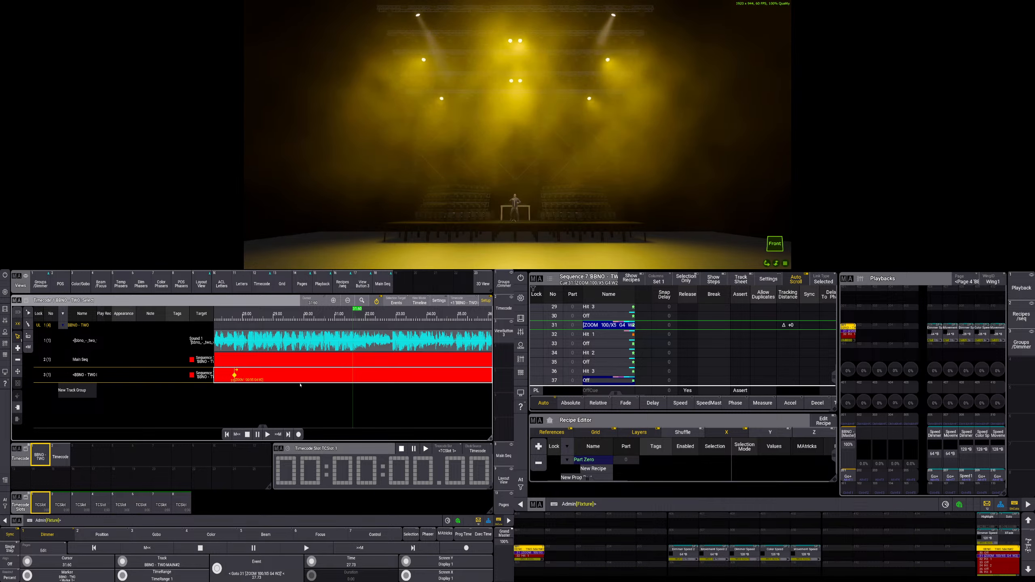
left_click(333, 381)
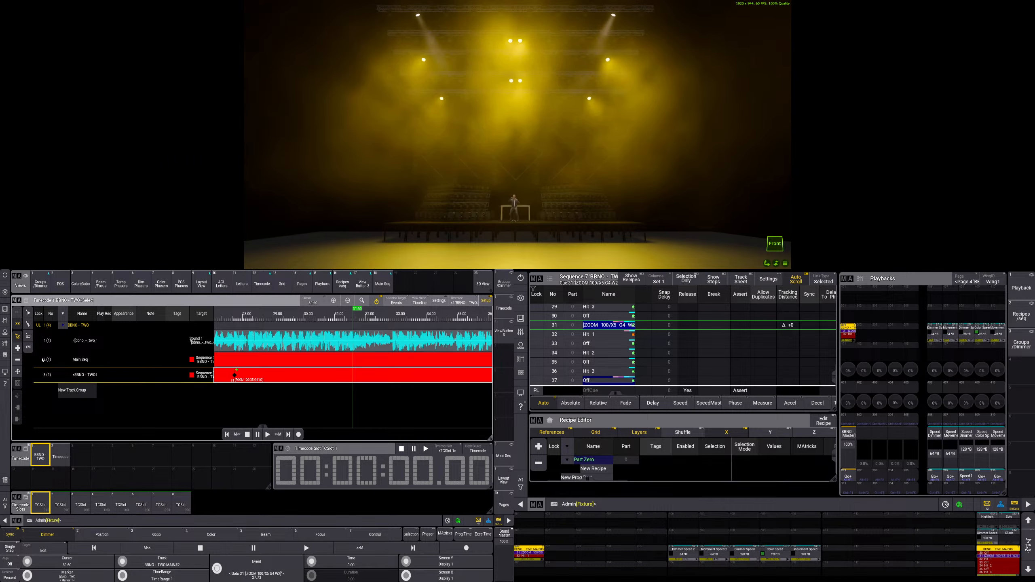
key("s")
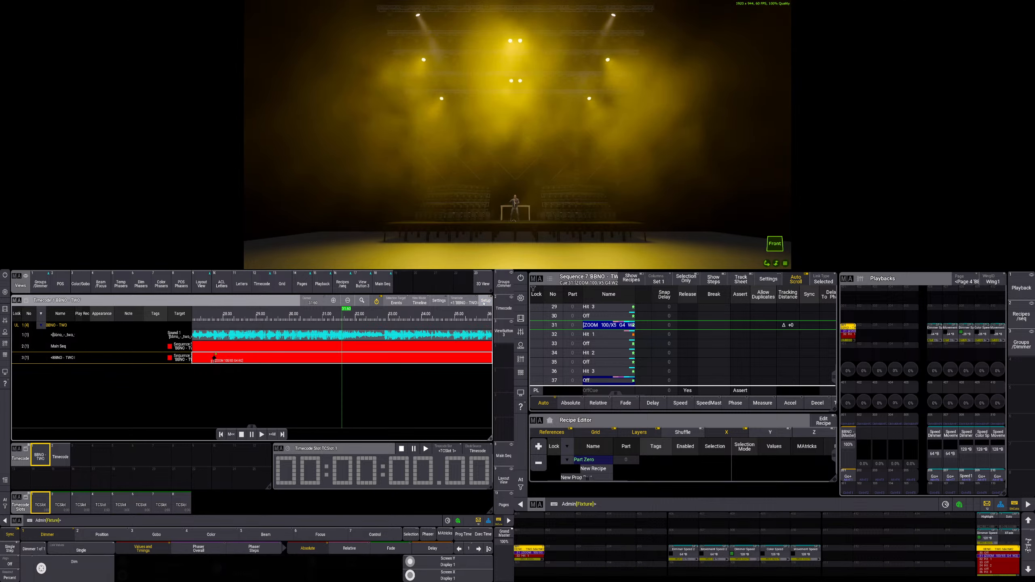
left_click(470, 303)
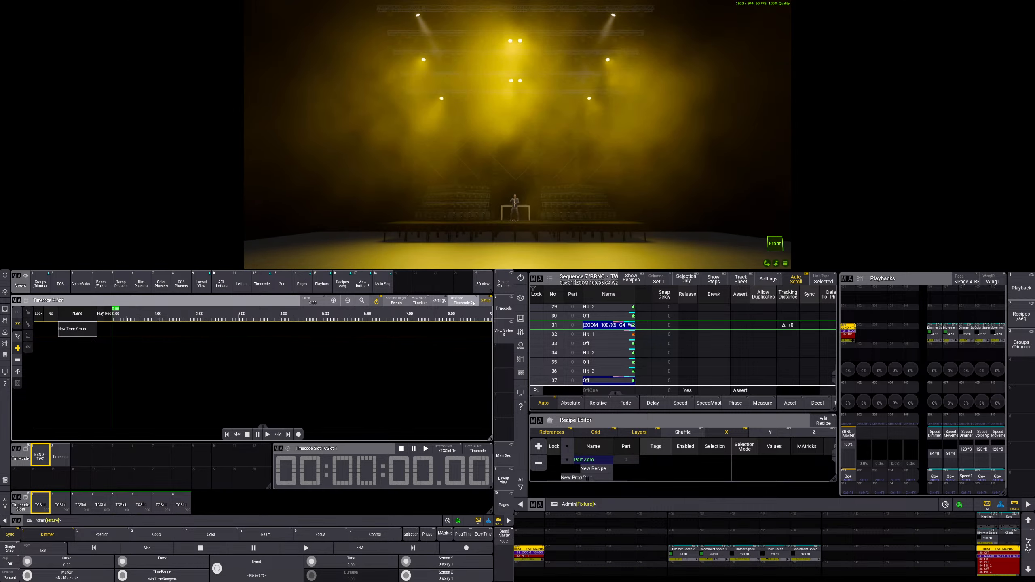
right_click(470, 303)
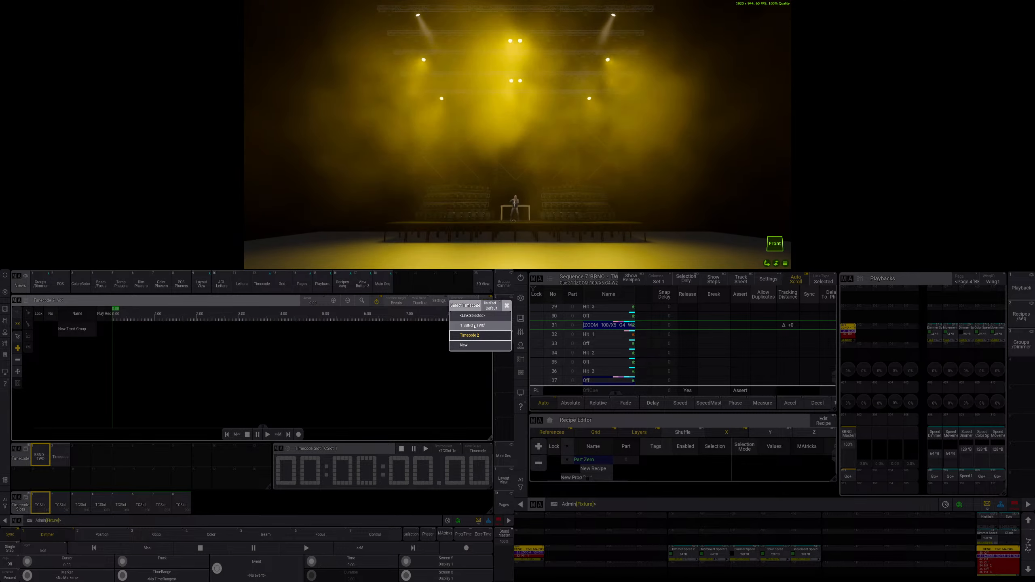
left_click(472, 326)
left_click(352, 379)
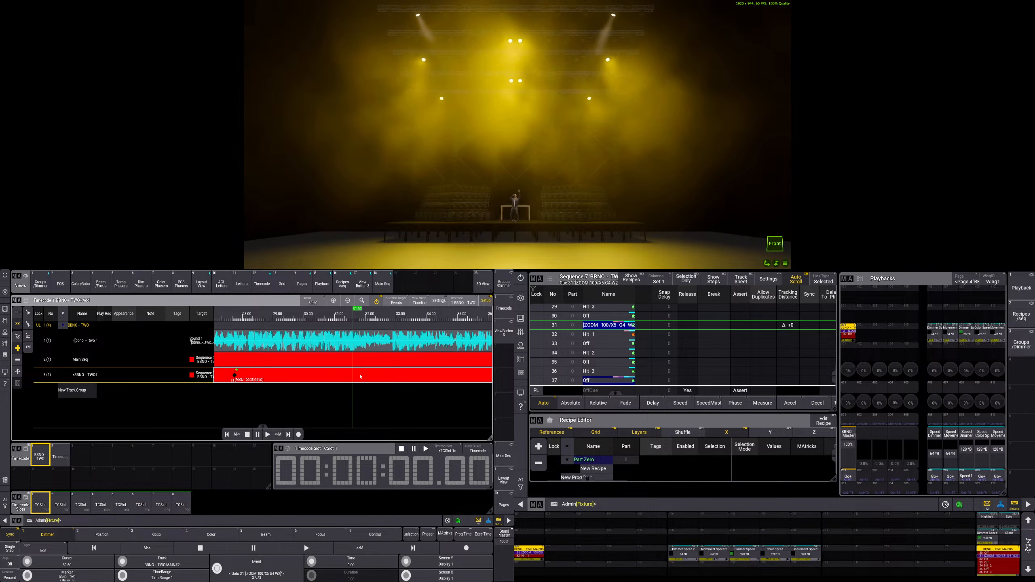
- Reload the Timecode view with setup enabled and retry adding an event to the BBNO - TWO track at the playhead
left_click(282, 284)
left_click(262, 284)
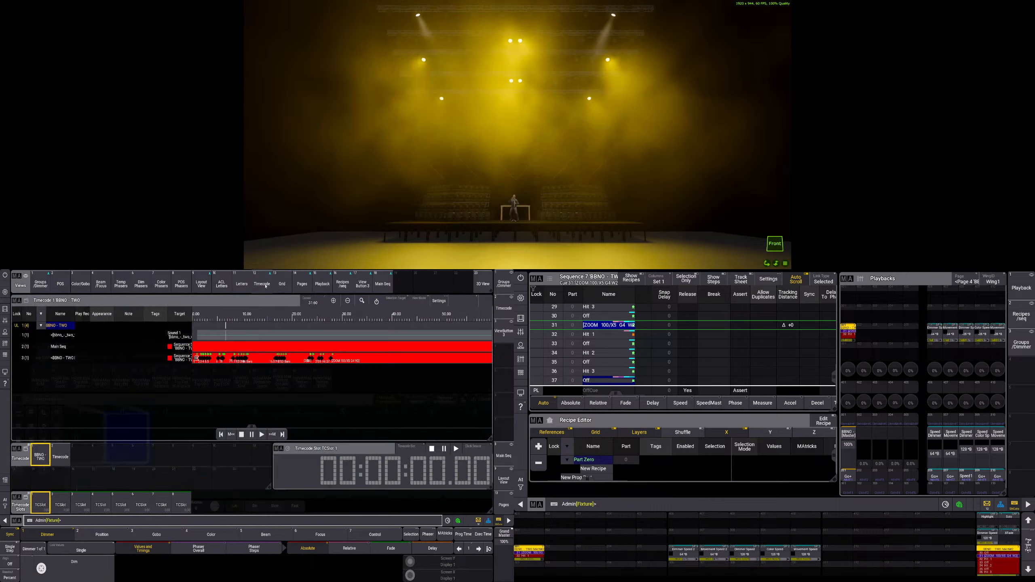
left_click(486, 301)
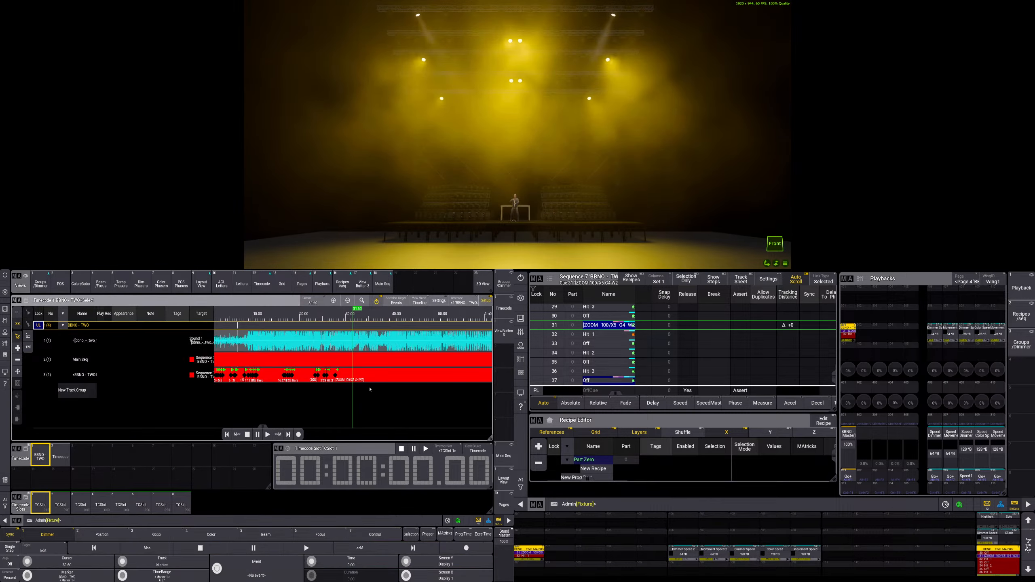
scroll(354, 375, "up", 3)
left_click(18, 348)
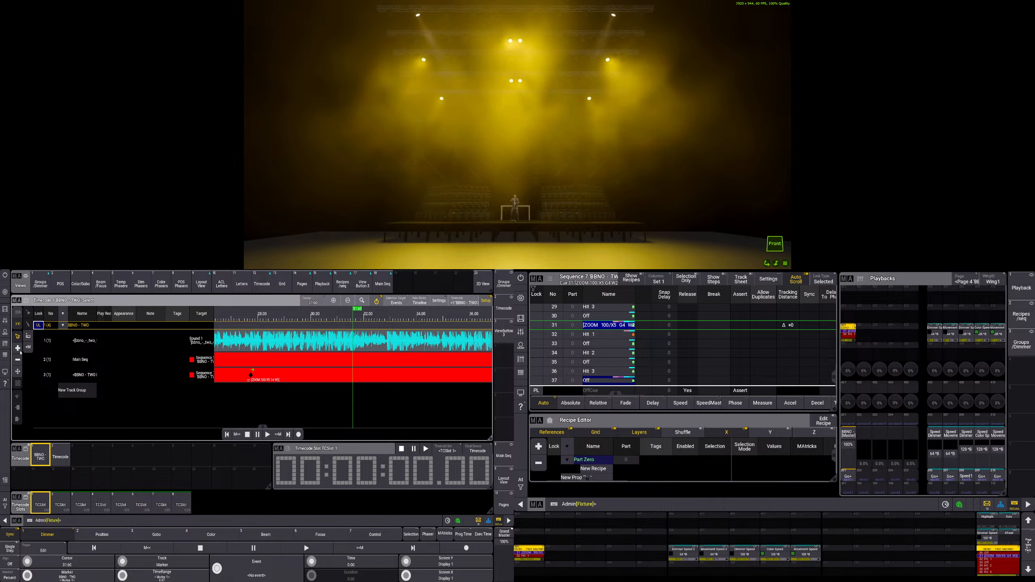
left_click(353, 376)
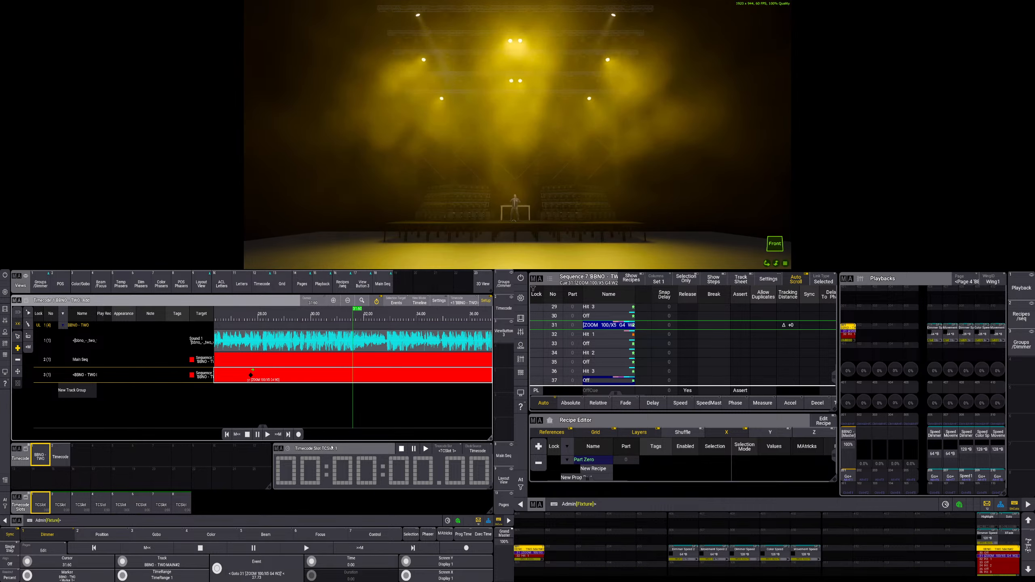
- Switch the timeline selection target to time ranges and back to events, and select the cue 31 event on the track
left_click(17, 336)
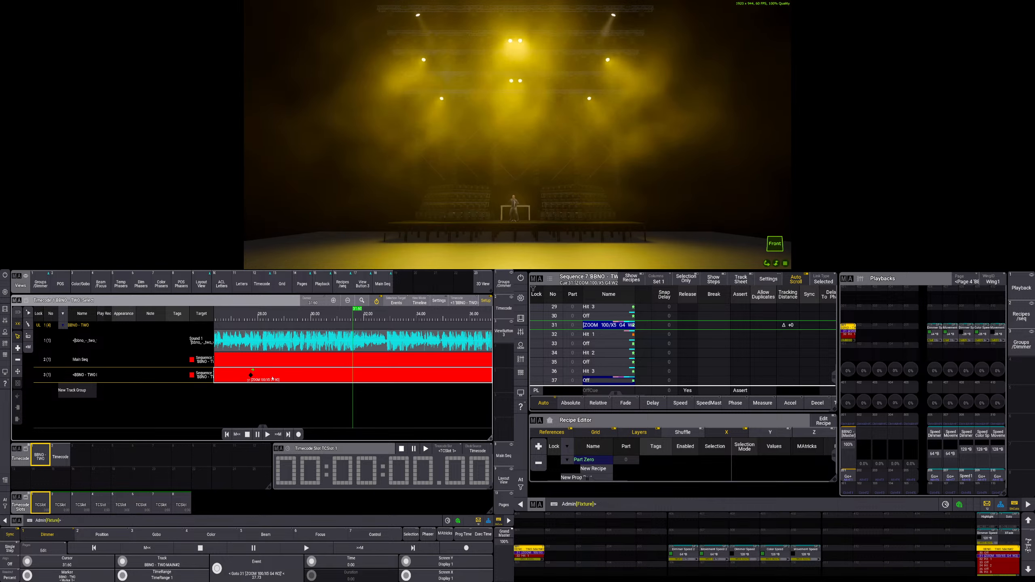
left_click(18, 325)
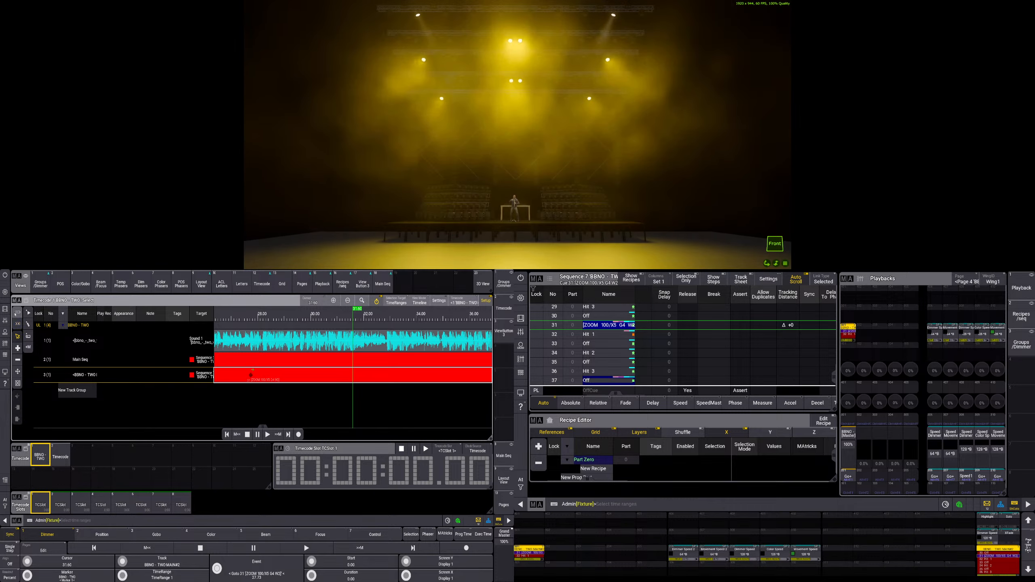
left_click(18, 328)
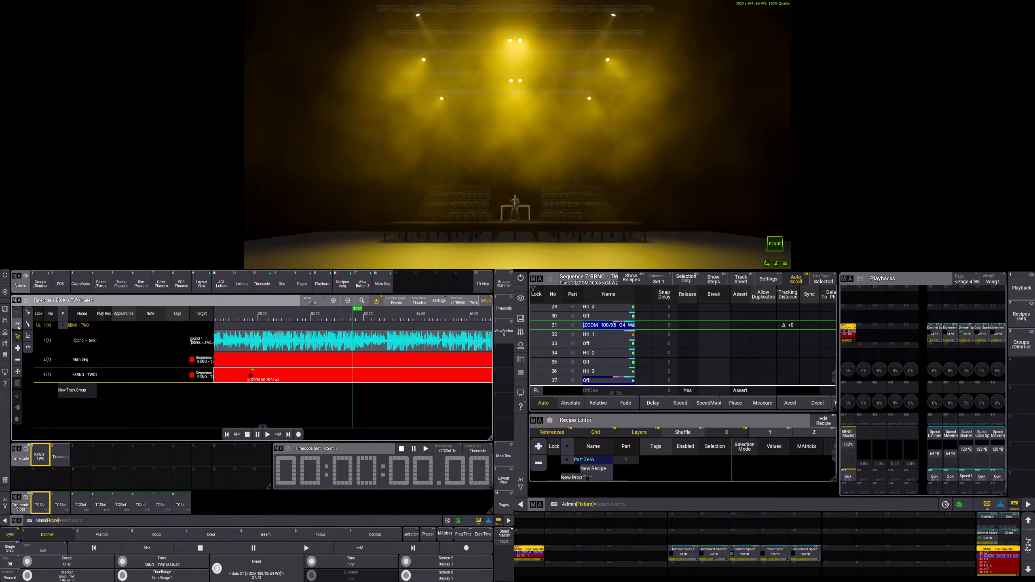
left_click(18, 317)
left_click(18, 324)
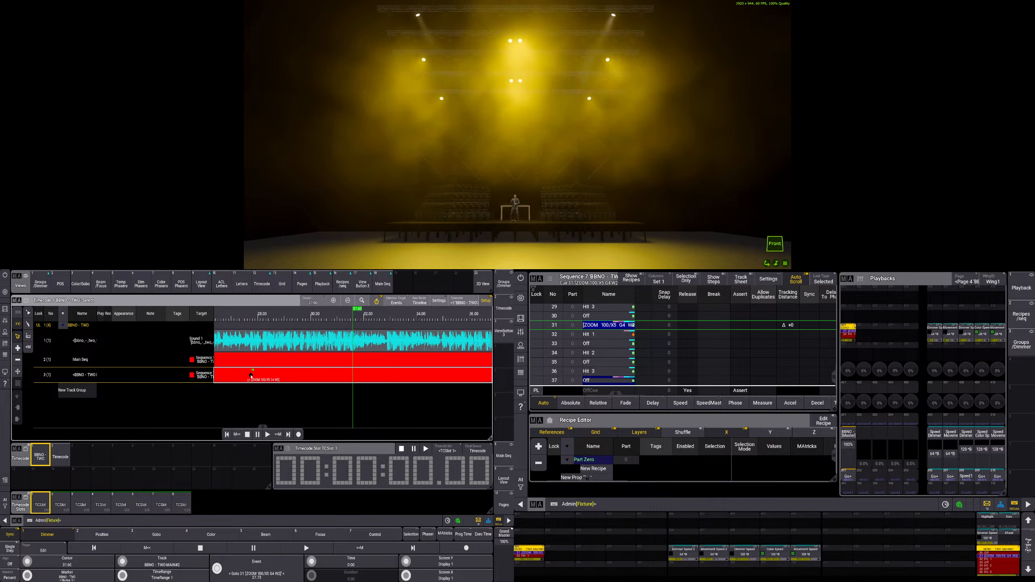
left_click(259, 379)
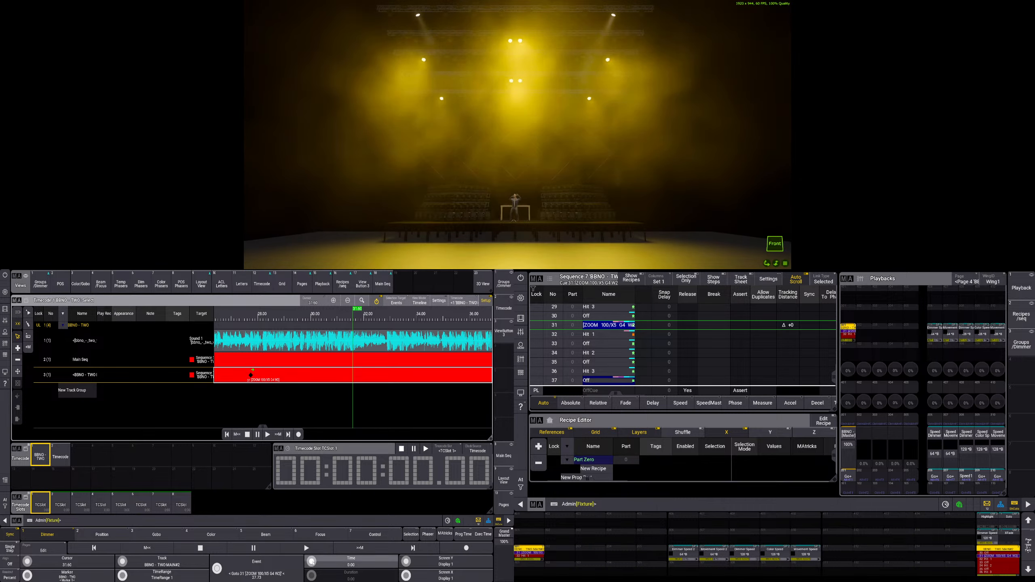
left_click(252, 376)
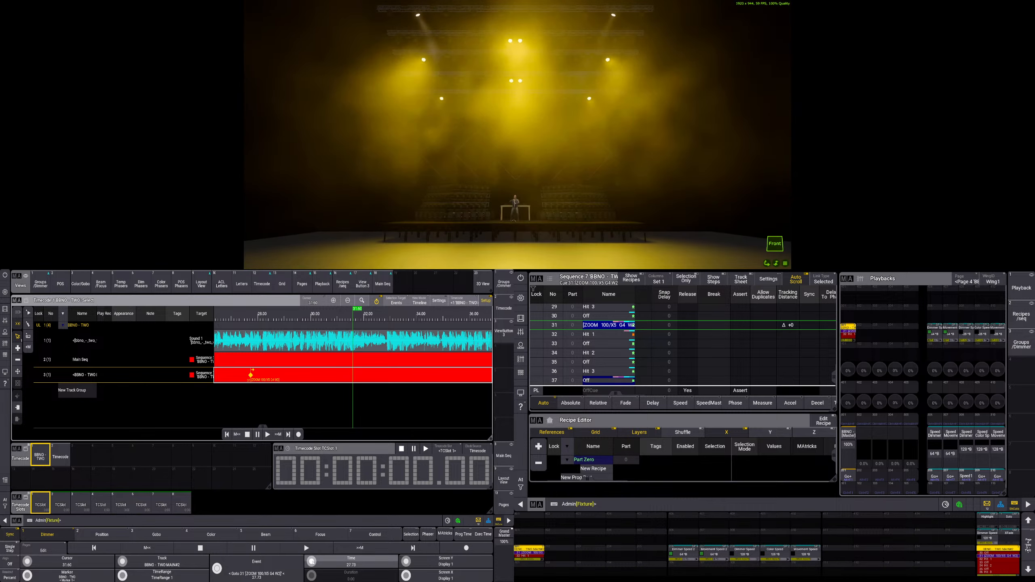
- Examine the command line history for the commands recently executed on the timecode and its events
left_click(337, 564)
key("Escape")
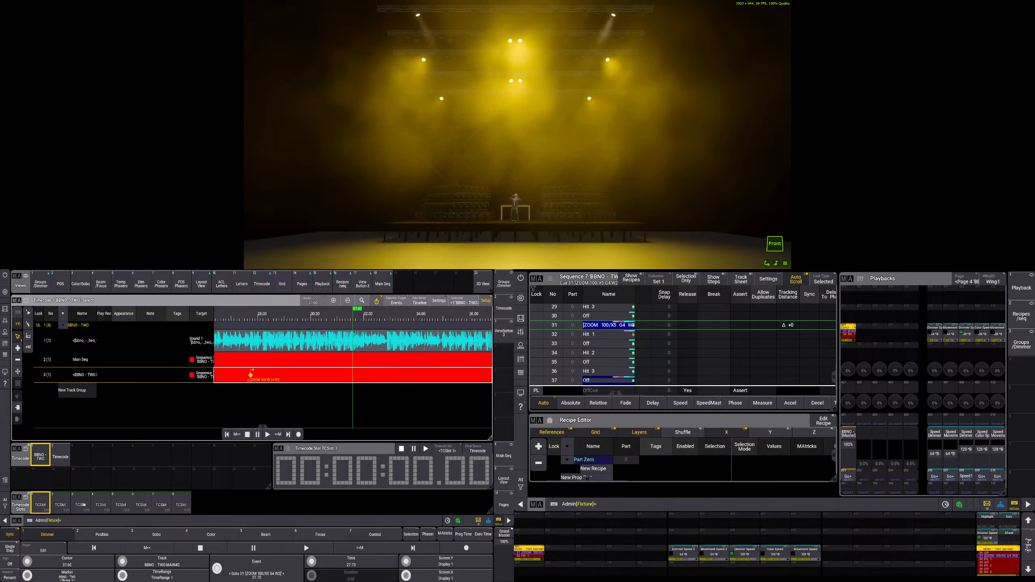
left_click(116, 521)
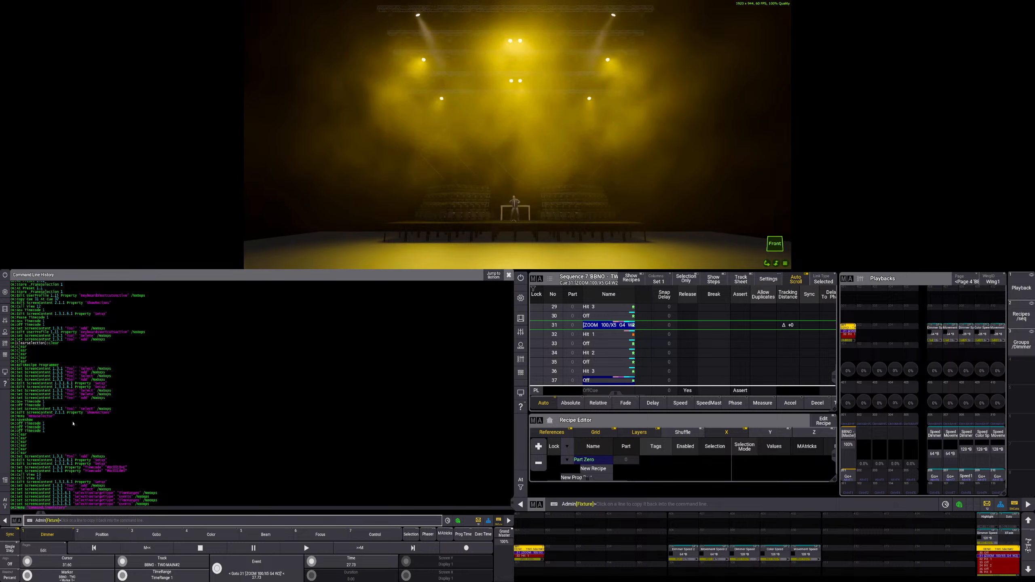
scroll(76, 424, "up", 20)
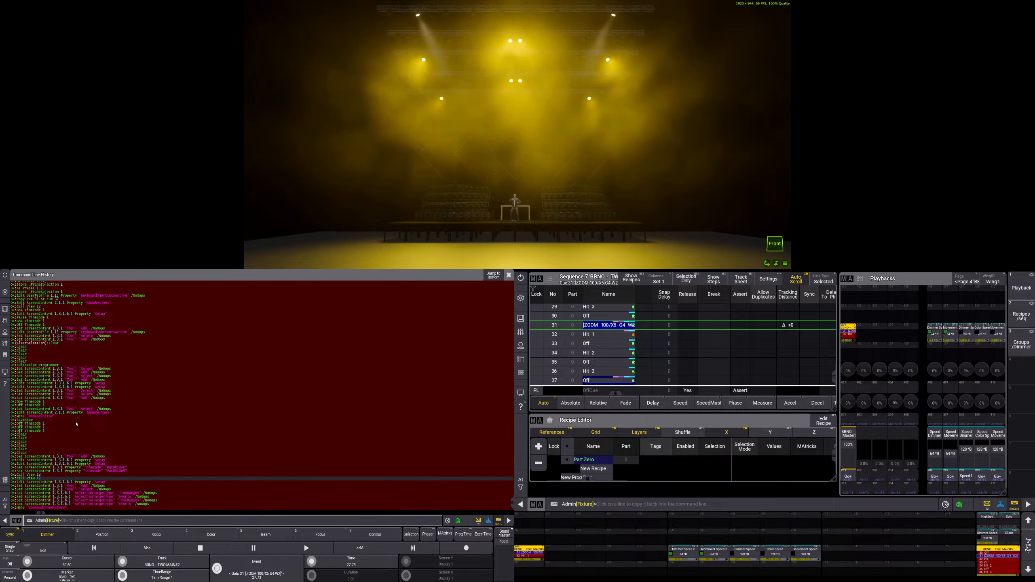
scroll(76, 424, "up", 20)
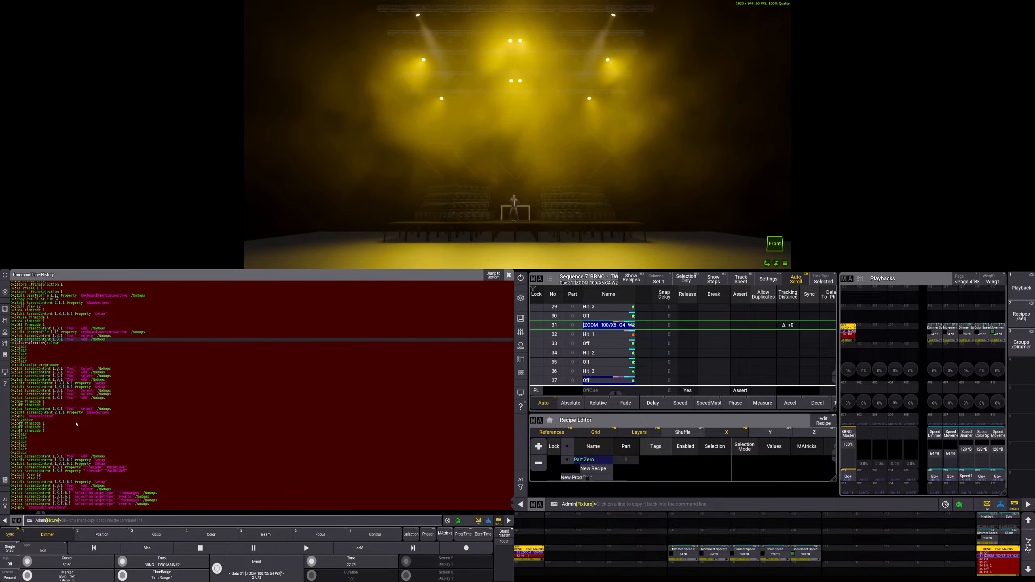
scroll(77, 425, "up", 17)
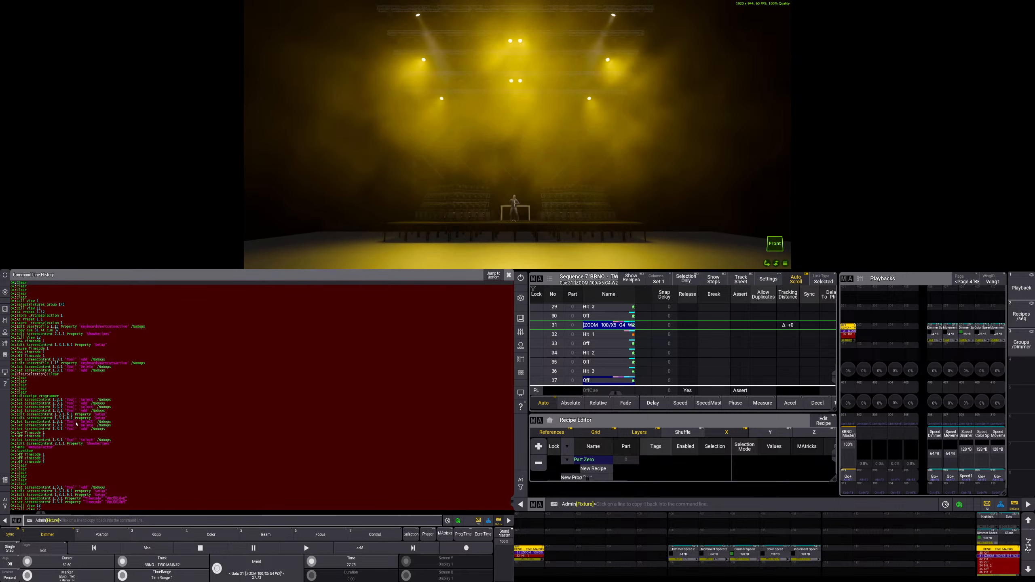
scroll(76, 425, "up", 5)
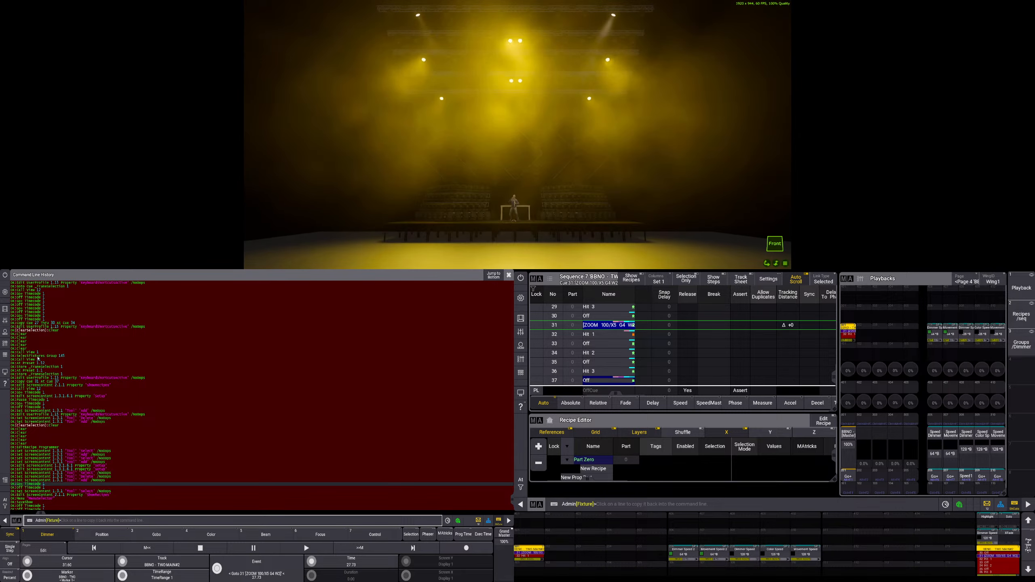
scroll(38, 358, "down", 4)
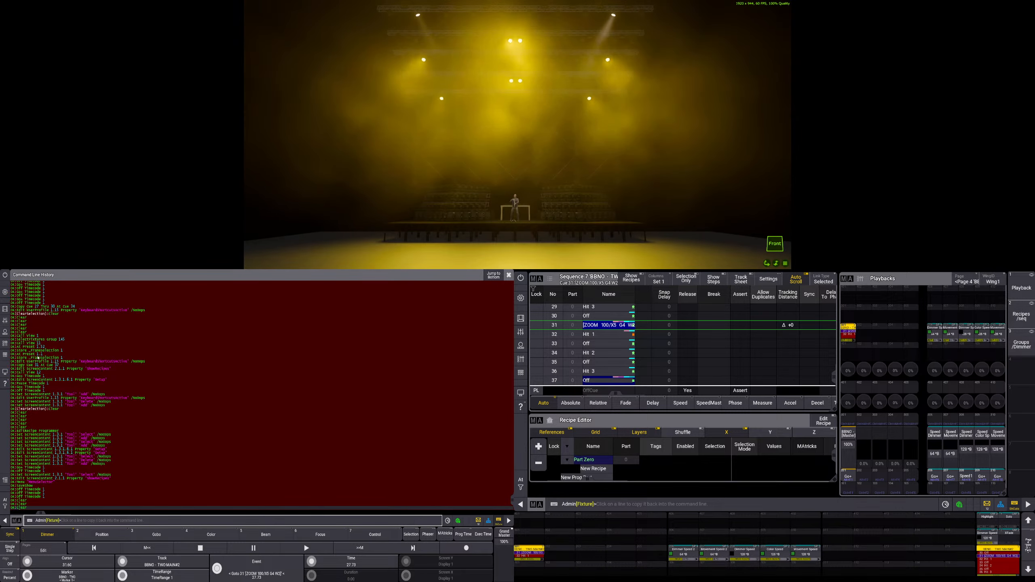
scroll(38, 358, "down", 3)
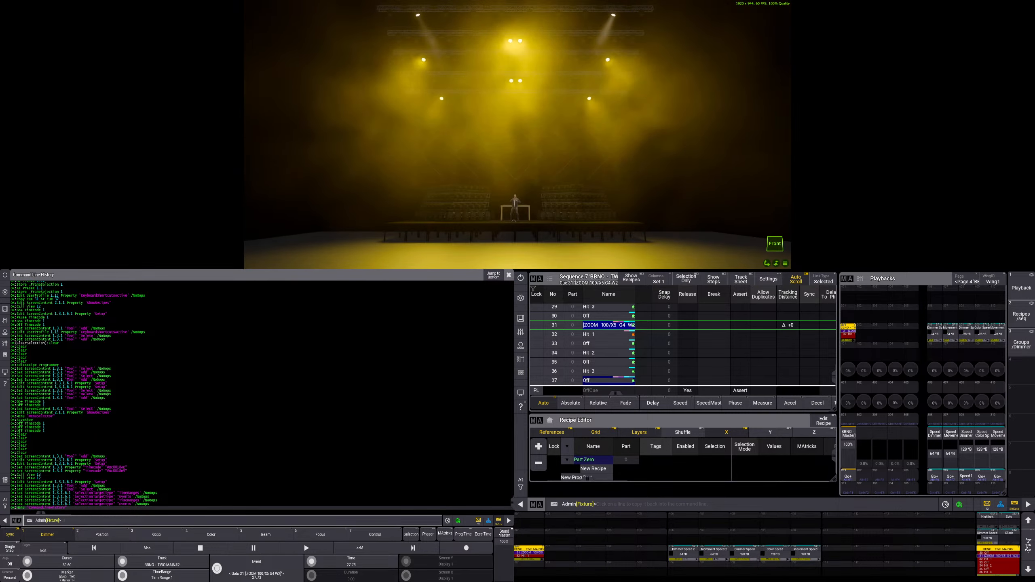
left_click(508, 278)
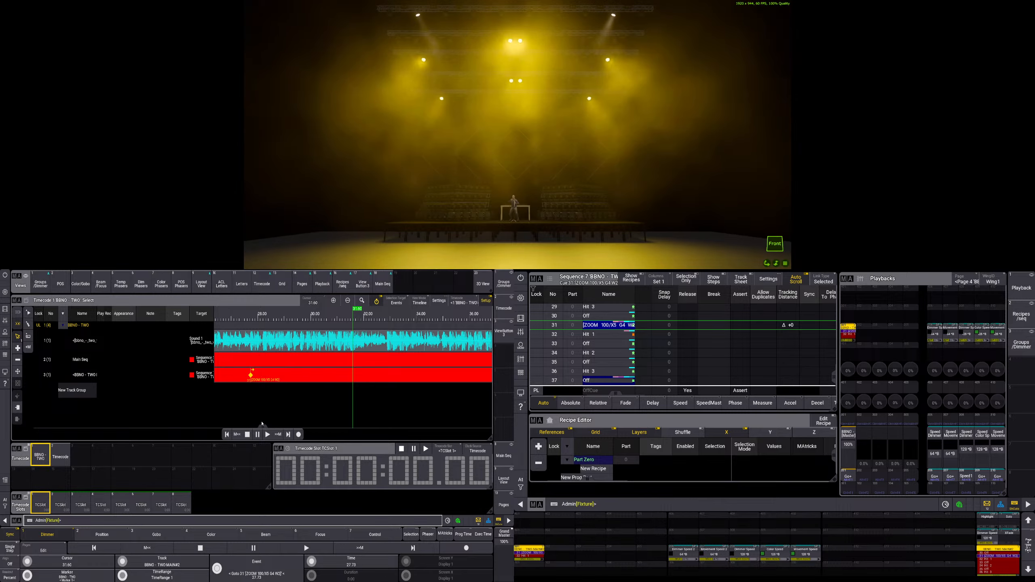
- Play short passages of the timecode, park the playhead at about 31.50 s, and switch the editor to Add mode
left_click(266, 435)
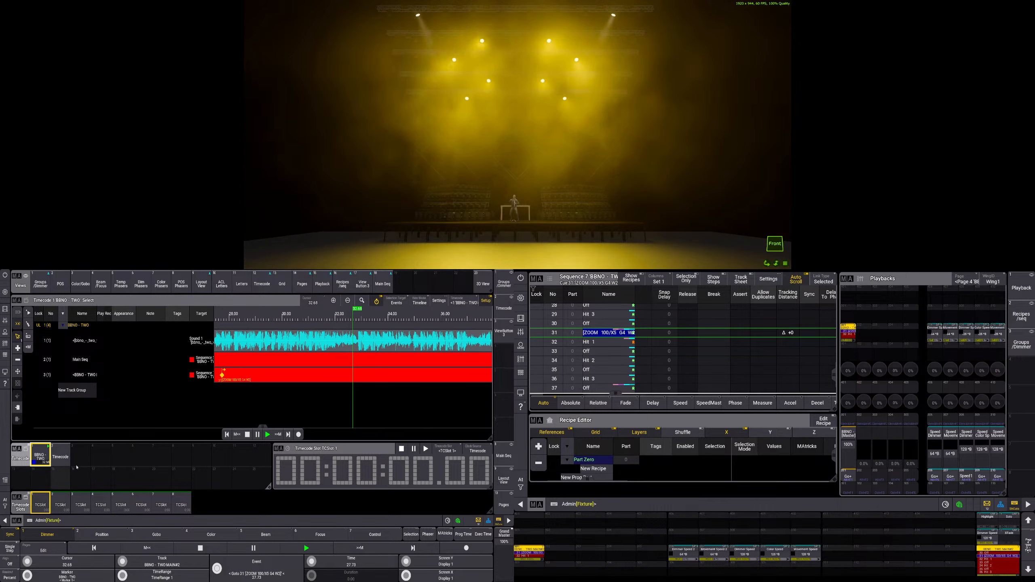
left_click(255, 434)
left_click(300, 327)
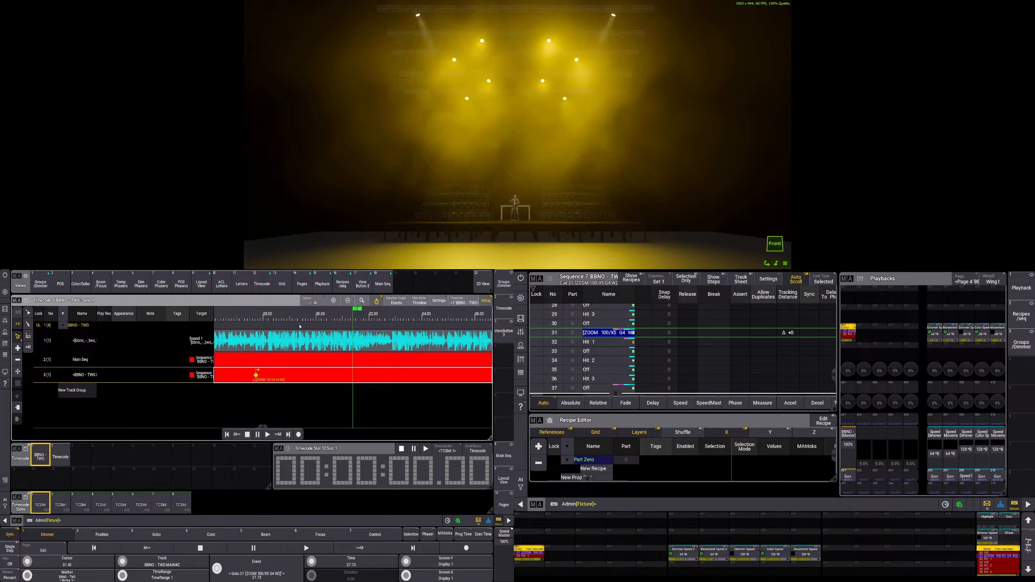
left_click(267, 434)
left_click(258, 434)
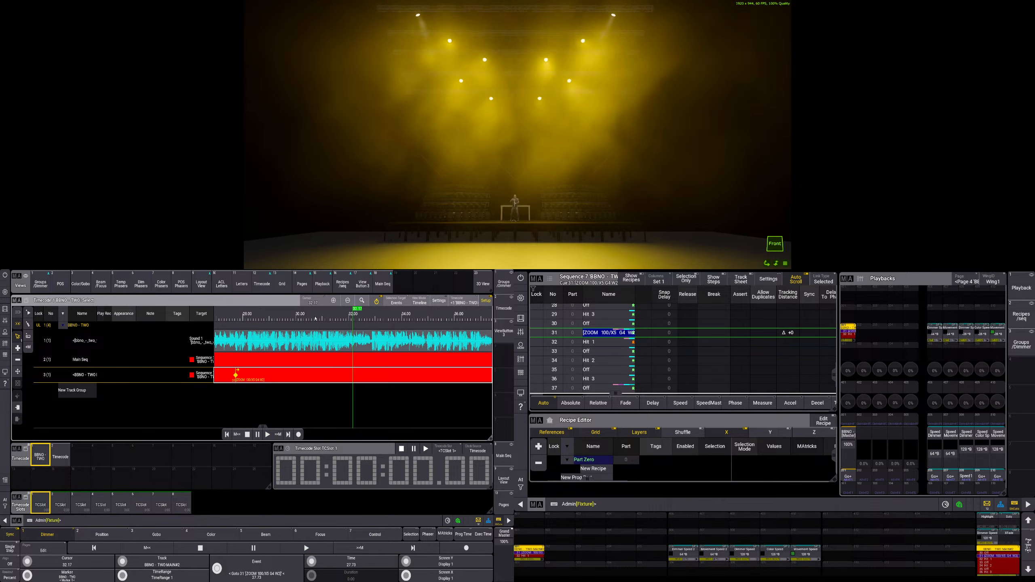
left_click(306, 318)
left_click(268, 434)
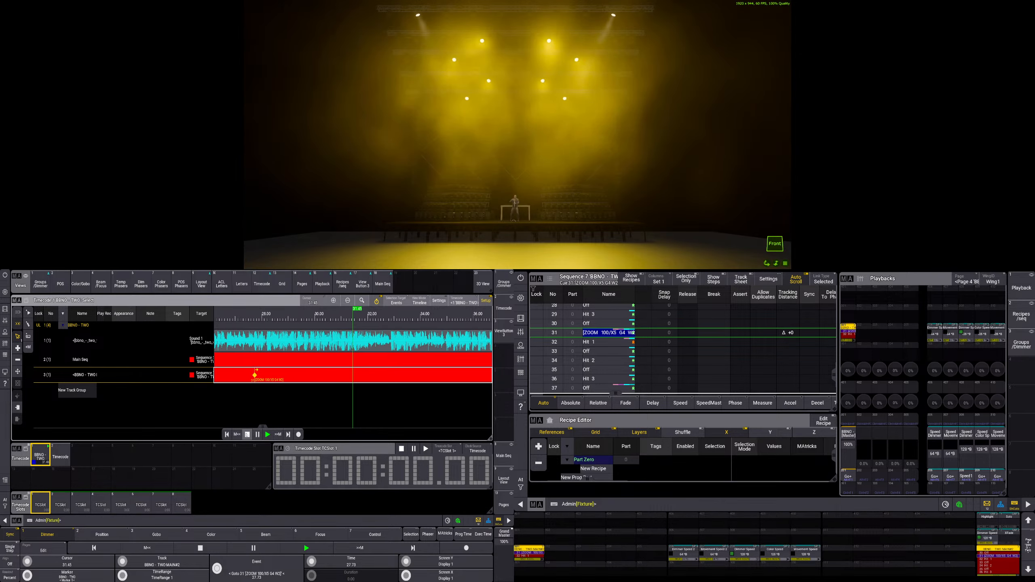
left_click(257, 434)
left_click(349, 319)
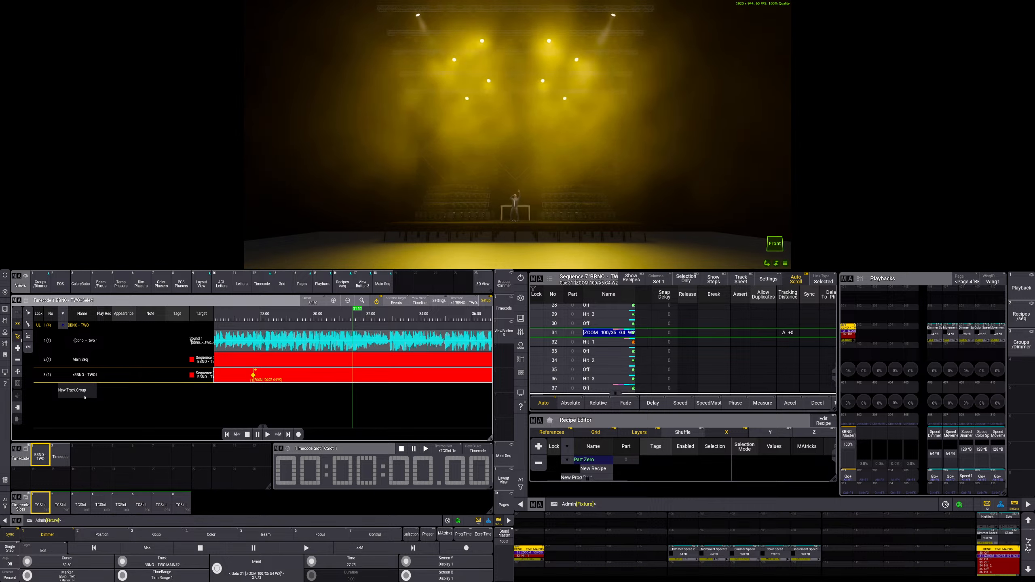
left_click(17, 348)
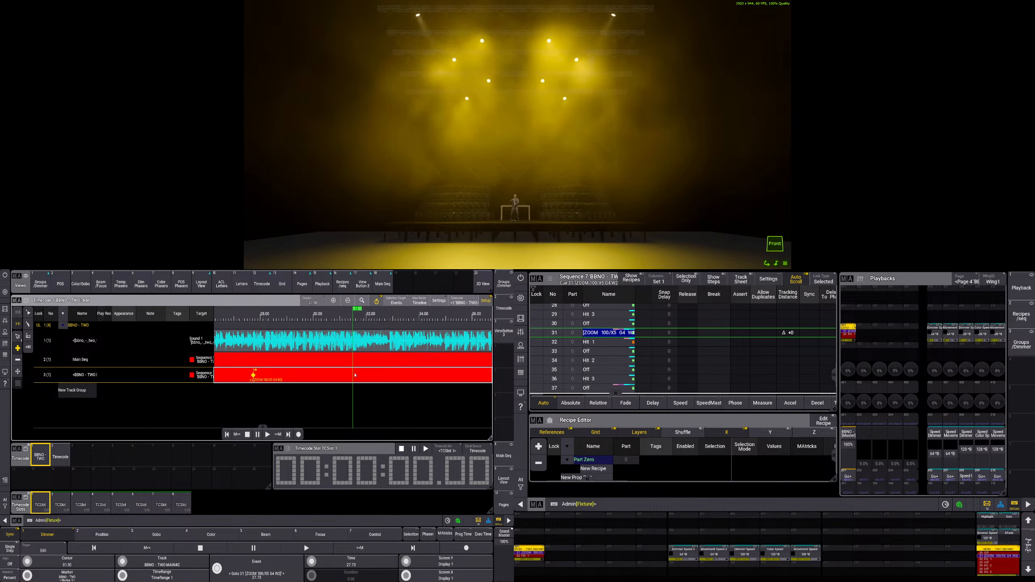
- Save the show, close and restart the console software, and reopen display 2
key("ctrl+s")
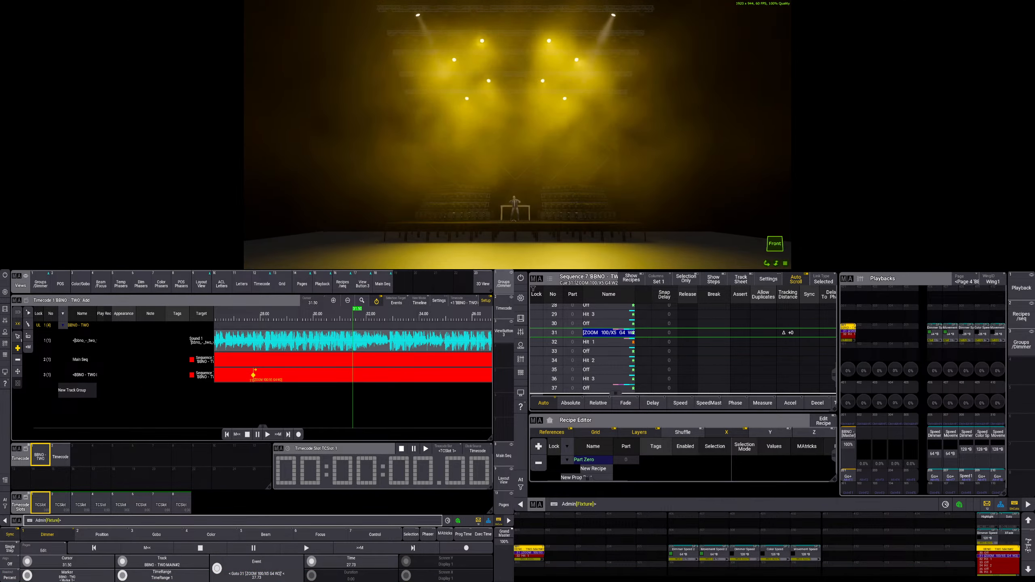
key("alt+F4")
key("Return")
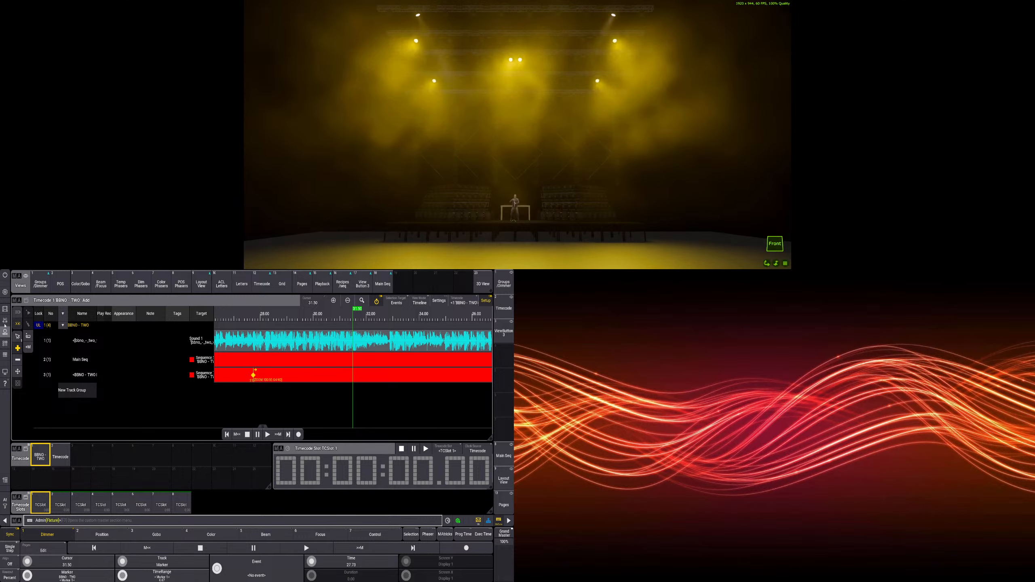
left_click(5, 372)
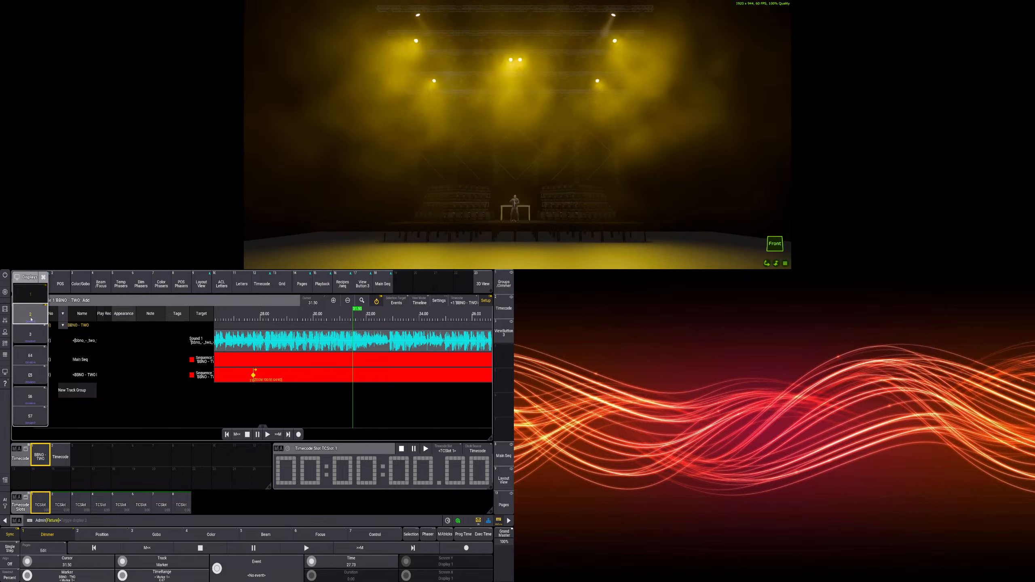
left_click(30, 316)
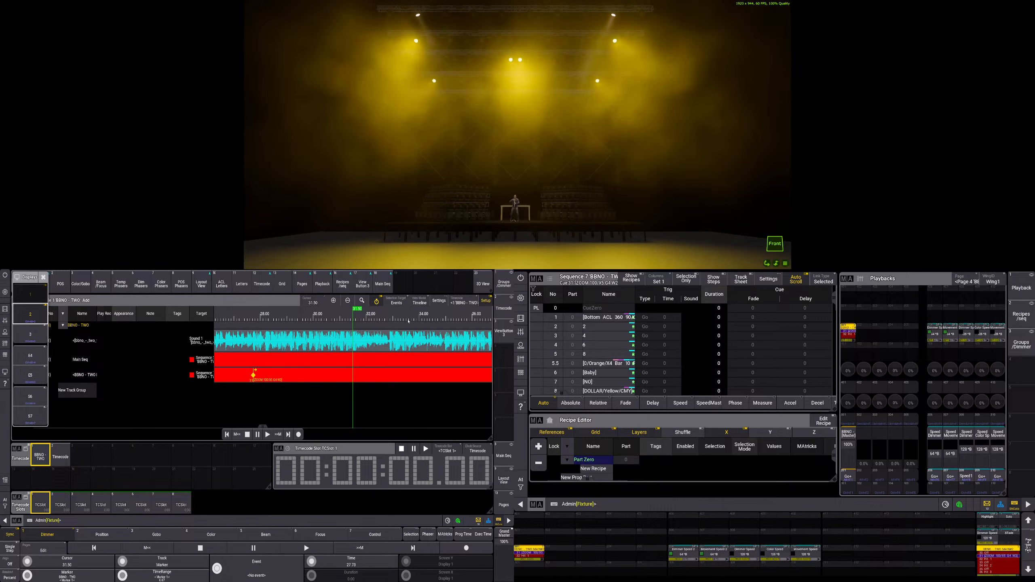
left_click(43, 277)
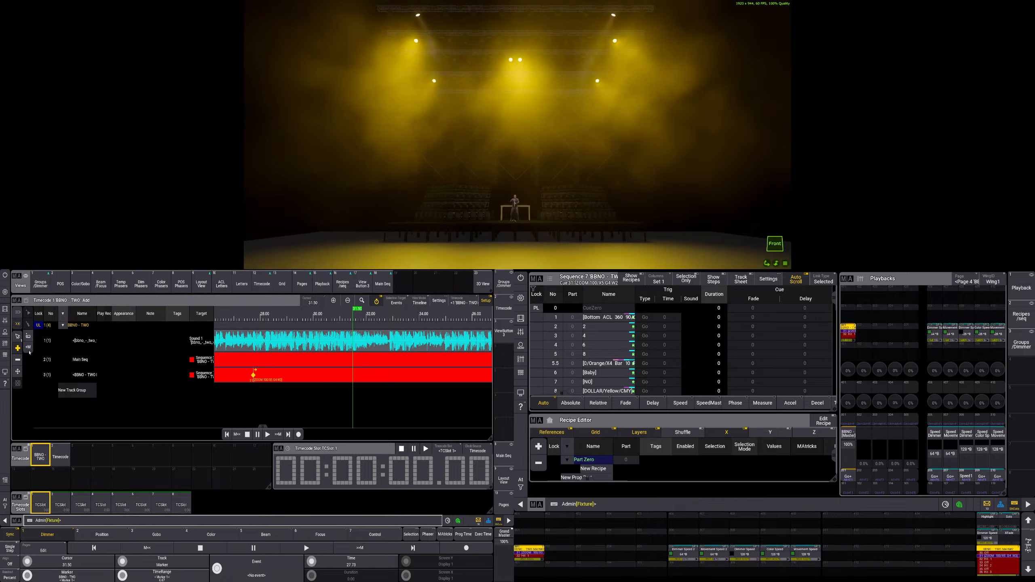
- Try to add an event to the BBNO - TWO track at the playhead and toggle the timecode setup off and on
left_click(354, 377)
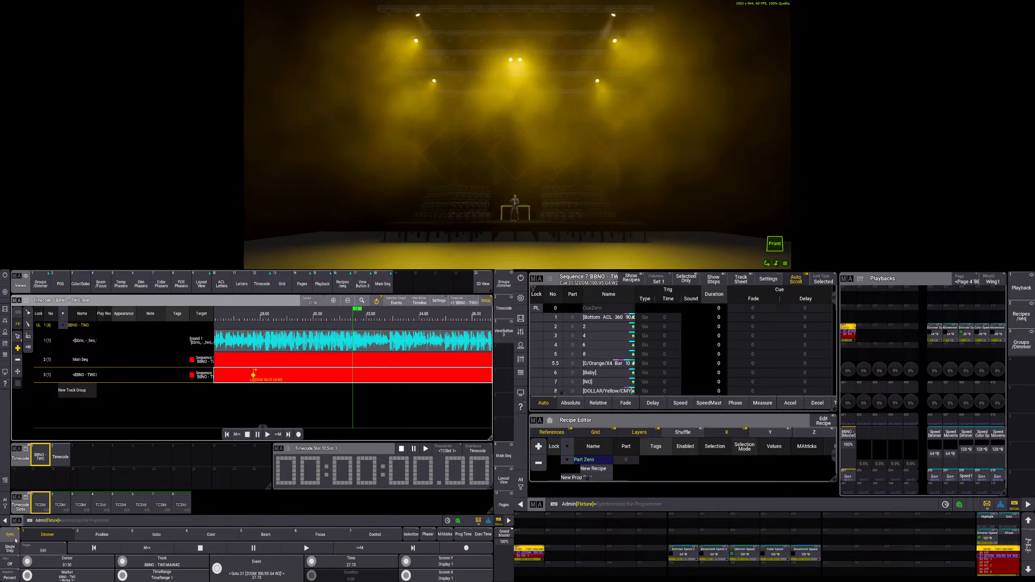
left_click(487, 301)
left_click(487, 301)
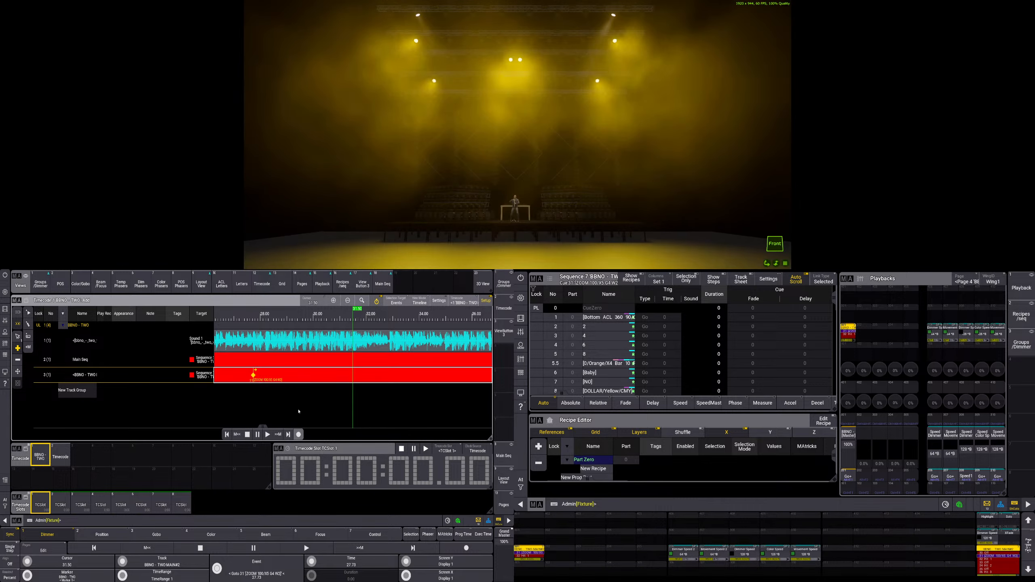
- Try to record events live from about 30 s by triggering the BBNO - TWO sequence through cues 32 to 37, and halt the timecode
left_click(274, 320)
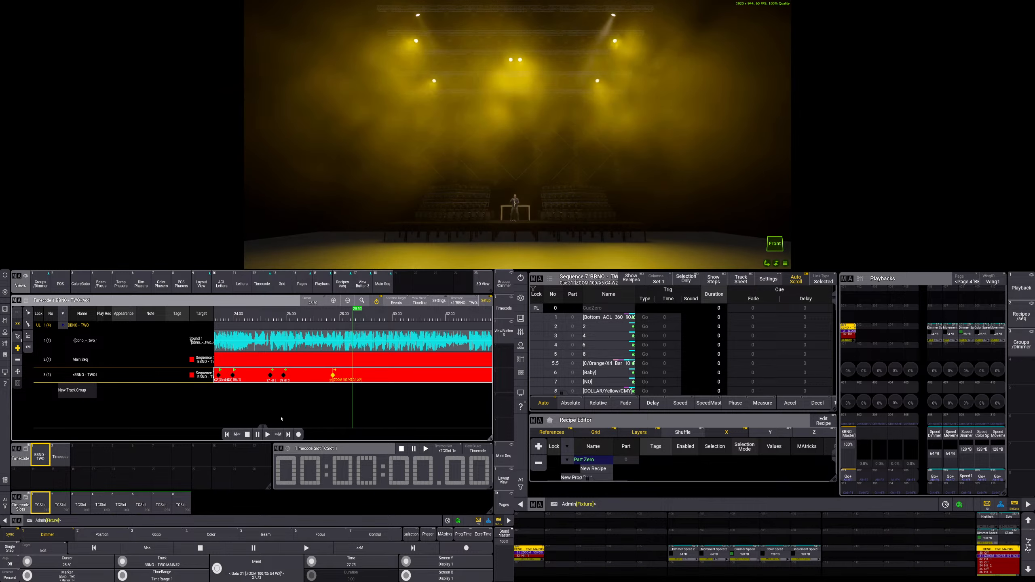
left_click(267, 435)
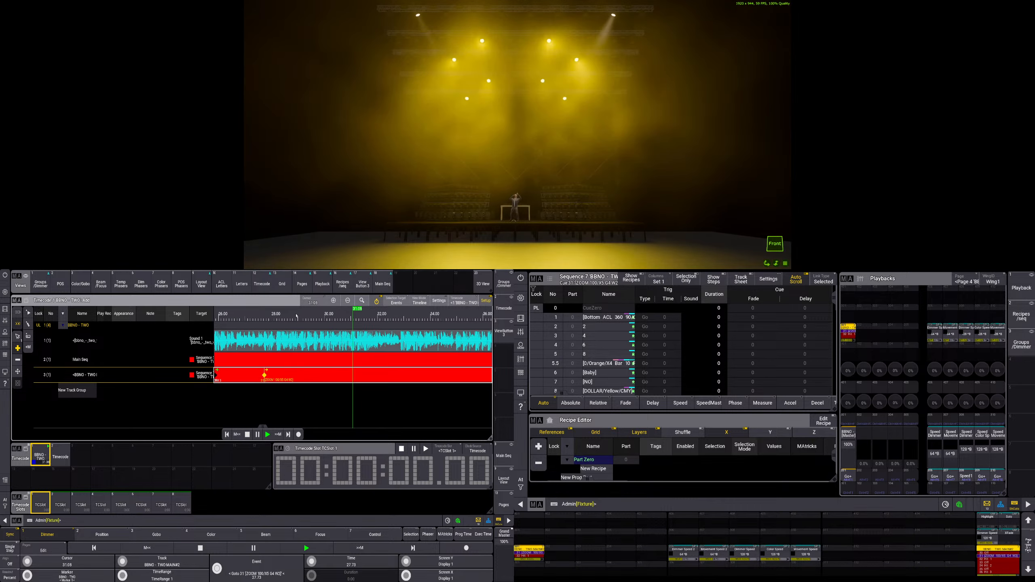
left_click(277, 321)
left_click(299, 434)
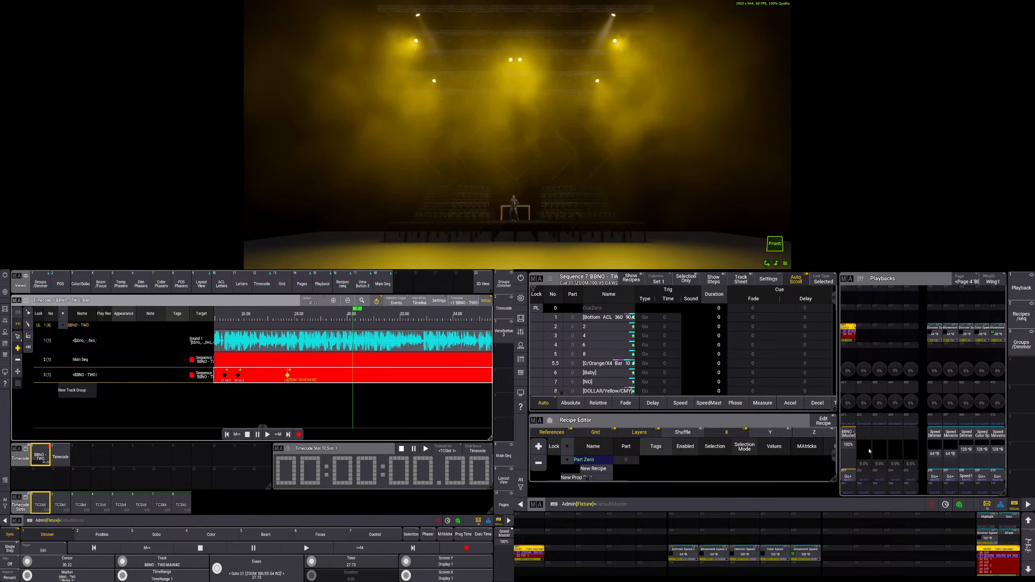
left_click(850, 478)
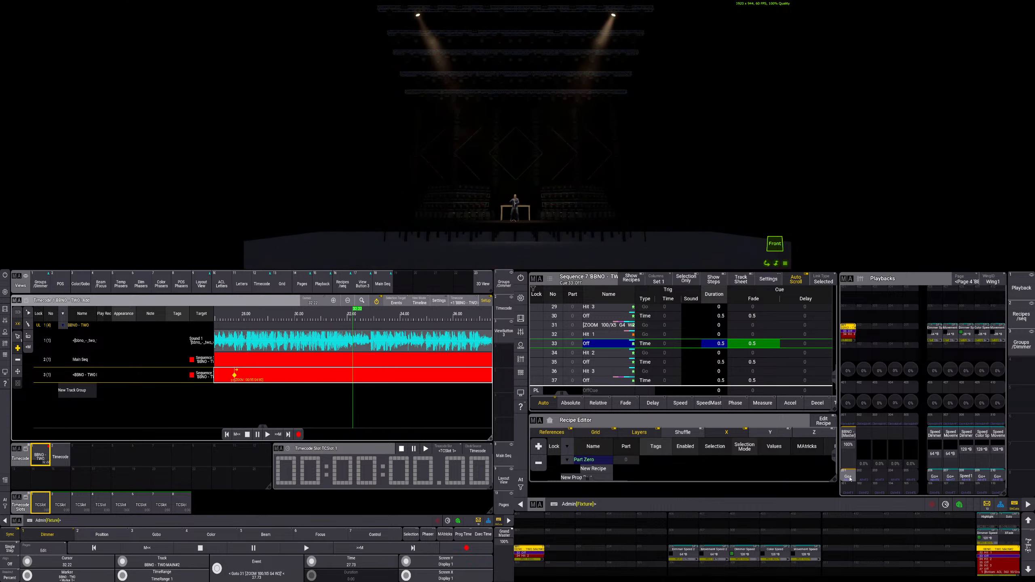
left_click(850, 478)
left_click(850, 478)
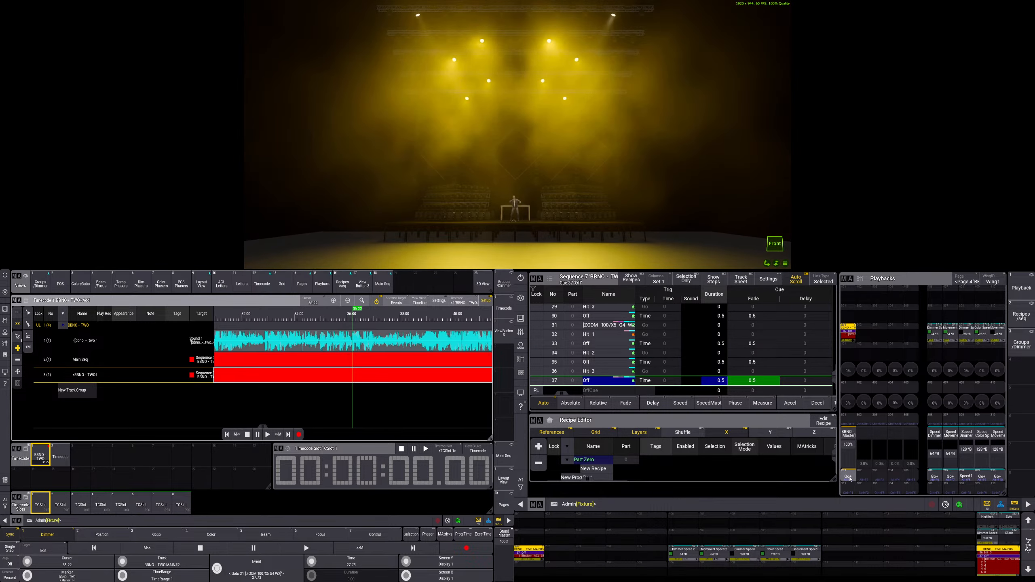
left_click(256, 435)
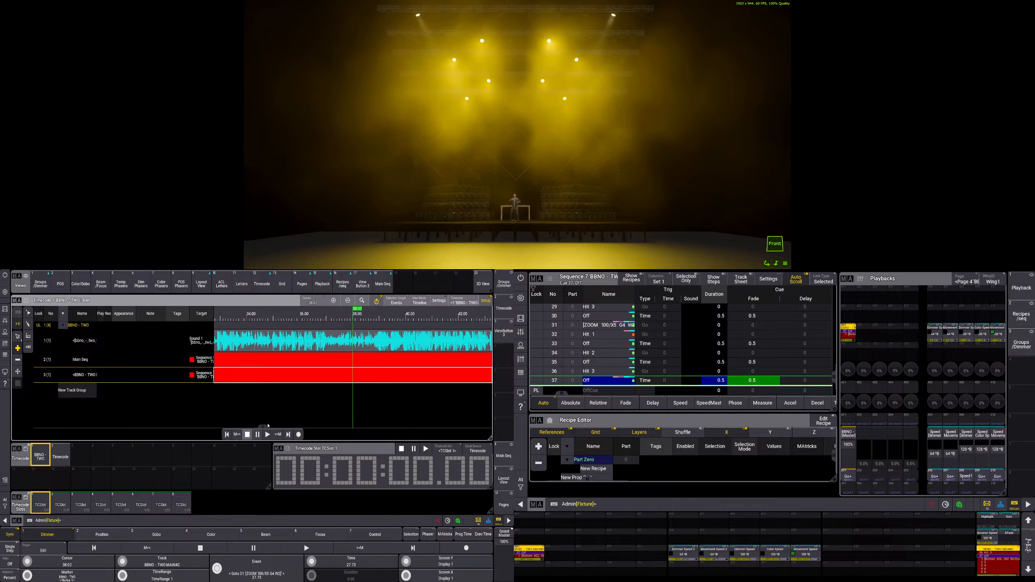
- Move the playhead back to about 29.41 s, play to about 31.55 s, and check the timecode setup mode
left_click(229, 315)
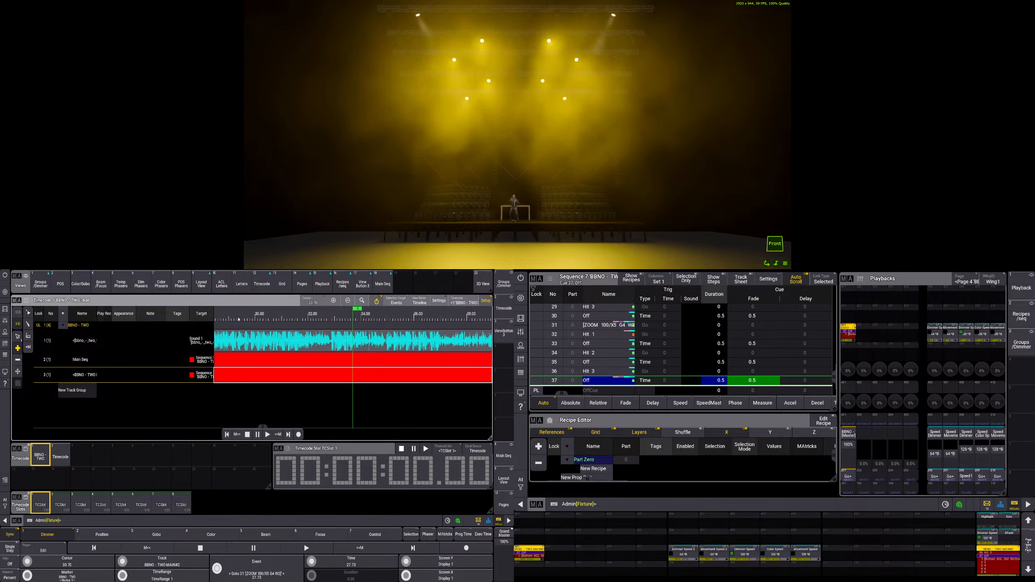
left_click(248, 322)
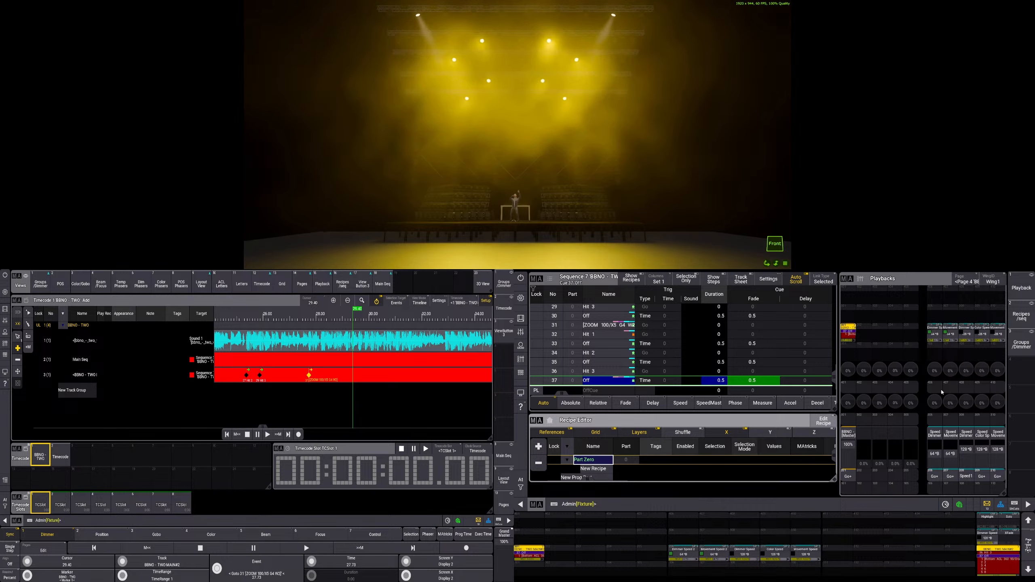
left_click(89, 522)
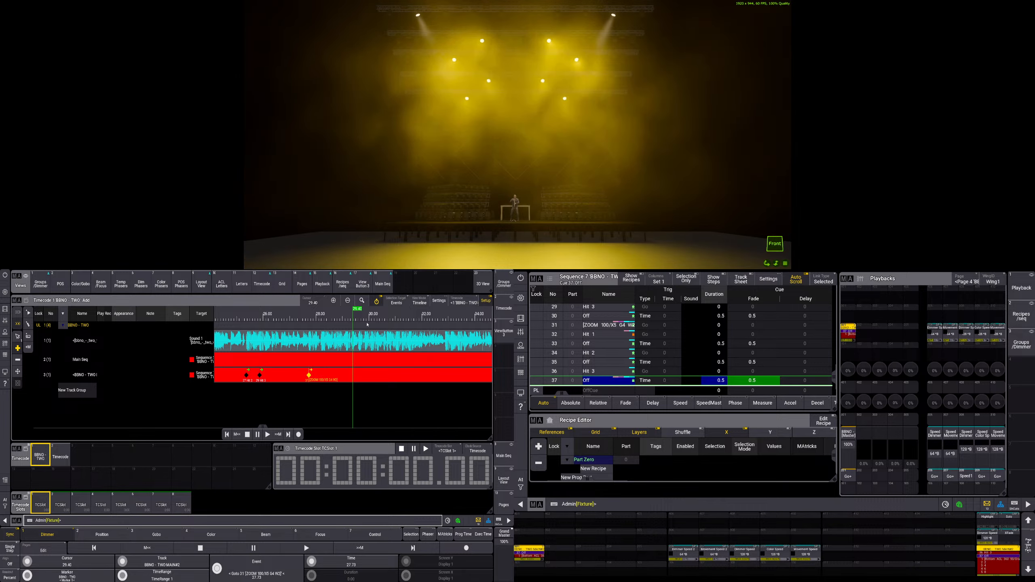
left_click(267, 434)
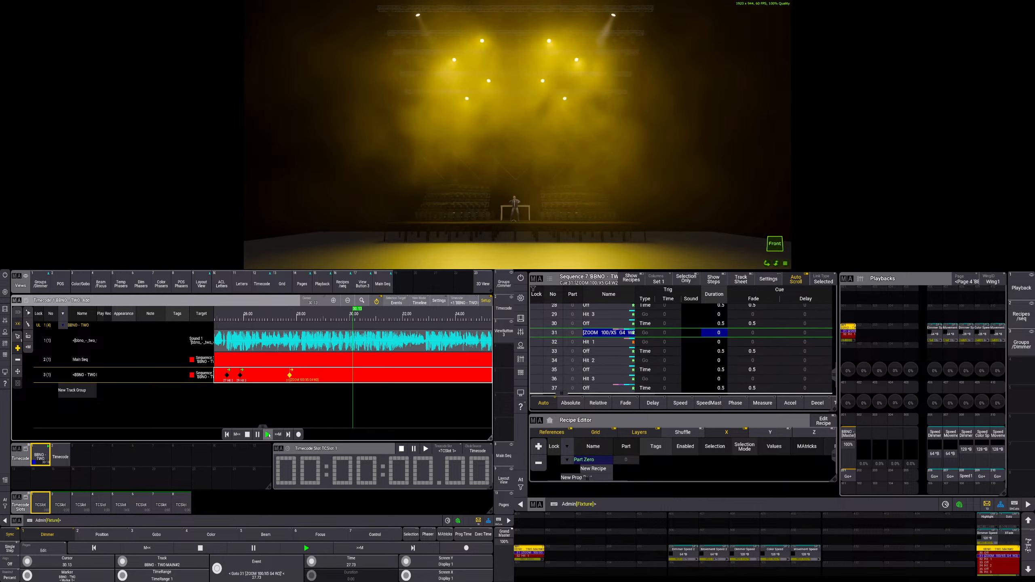
left_click(248, 434)
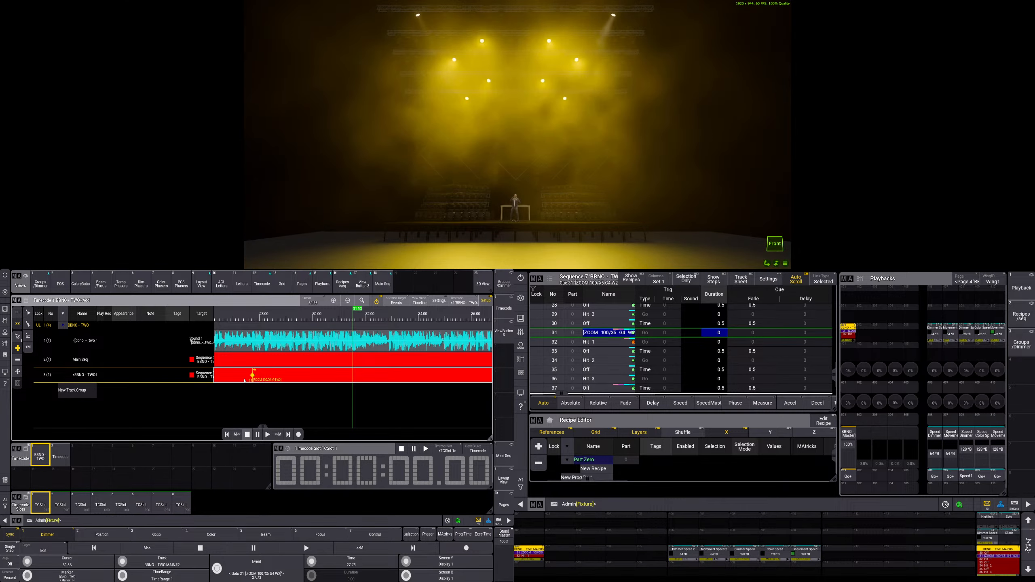
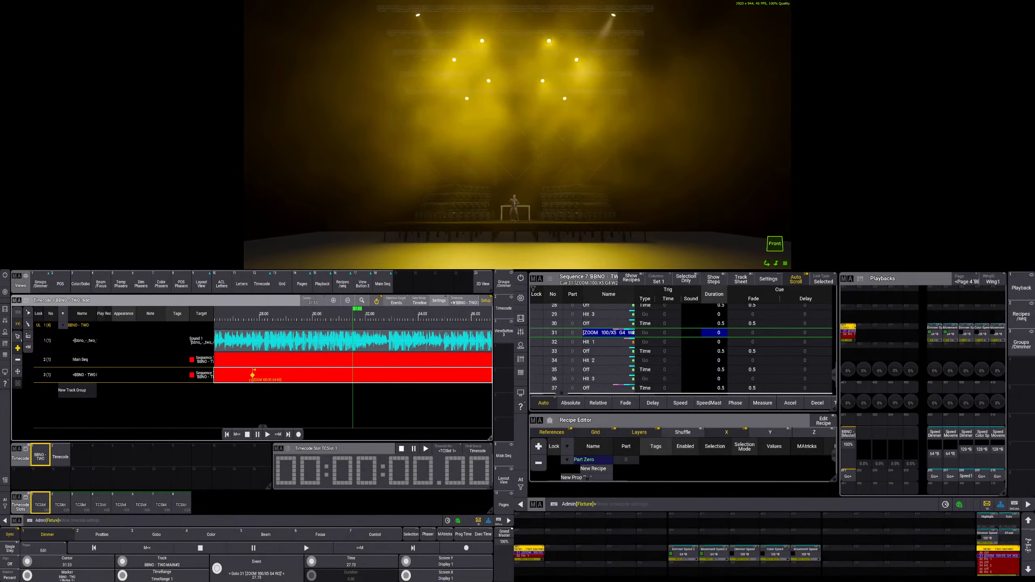
left_click(485, 302)
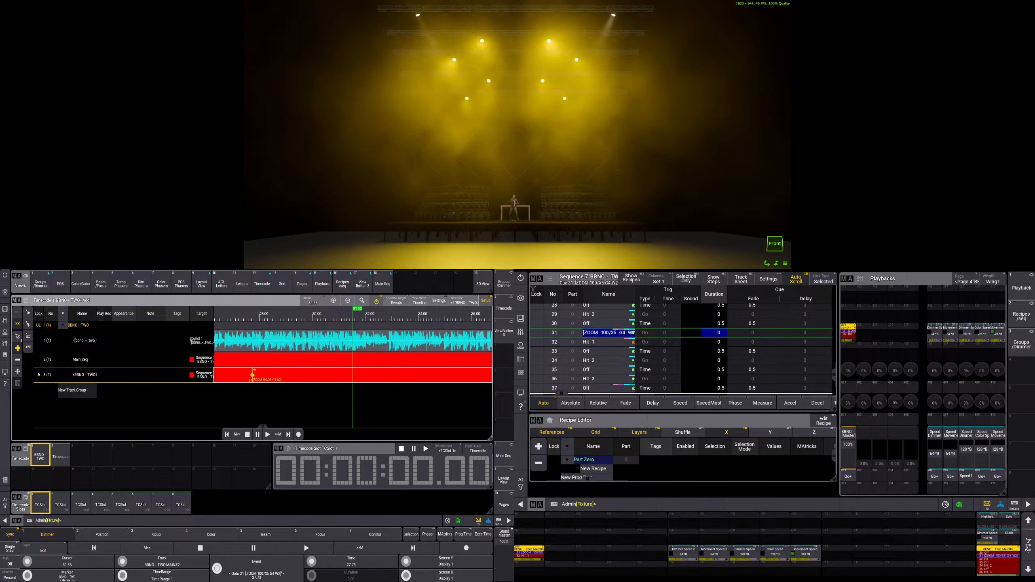
- Unlock the BBNO - TWO track group and its sequence track, and add a Go+ event at about 31.53 s
left_click(38, 389)
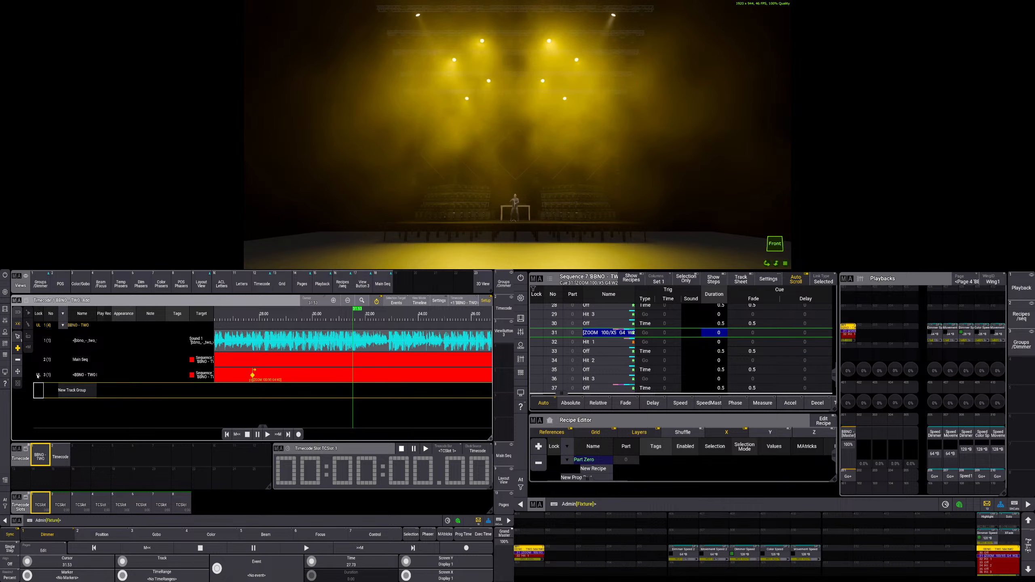
left_click(355, 377)
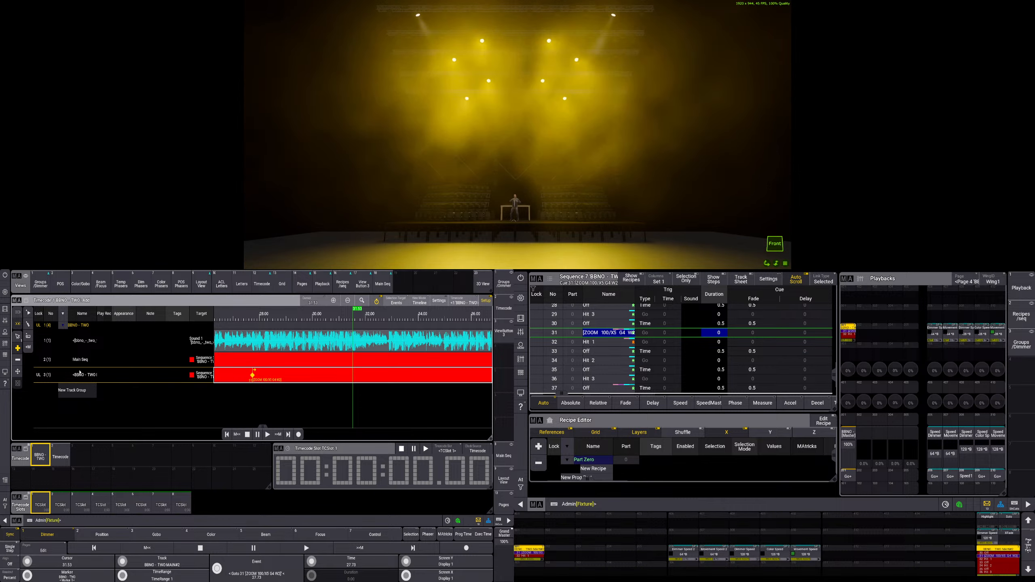
left_click(39, 390)
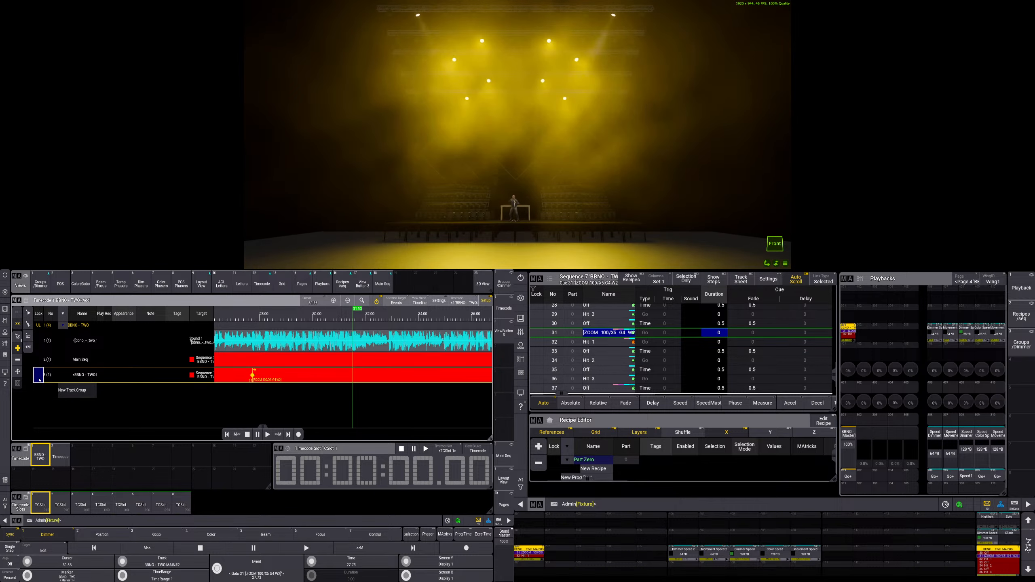
left_click(38, 329)
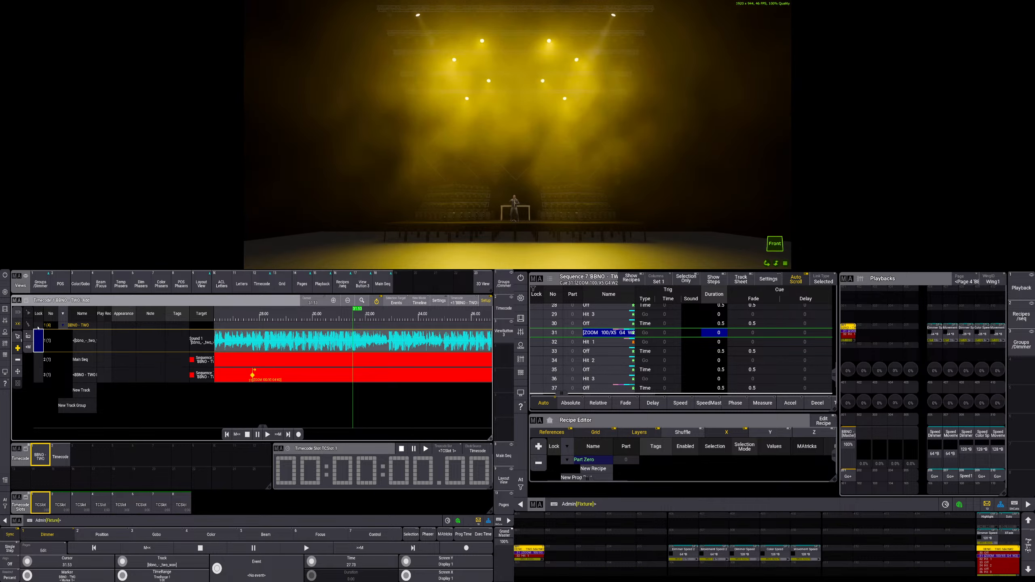
left_click(345, 380)
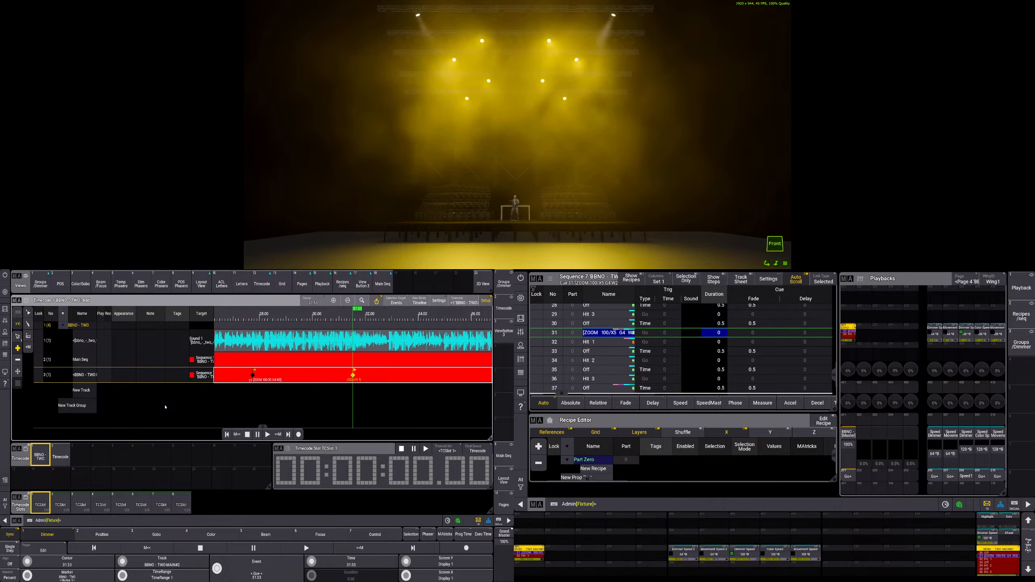
- Play back the passage around the new event and add two Go+ events to the sequence track at about 32.9 s and 33.1 s
left_click(268, 435)
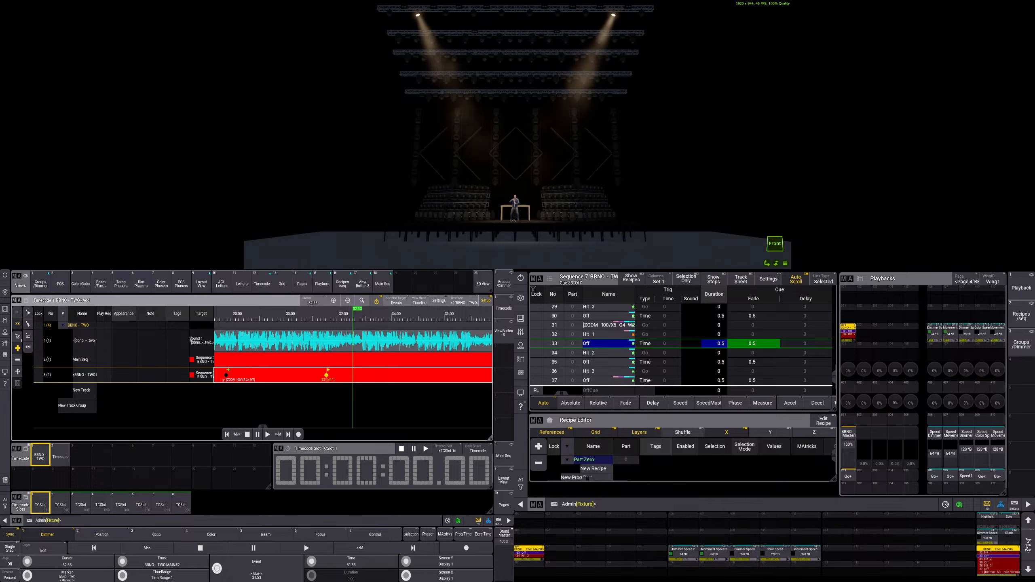
left_click(318, 321)
left_click(268, 435)
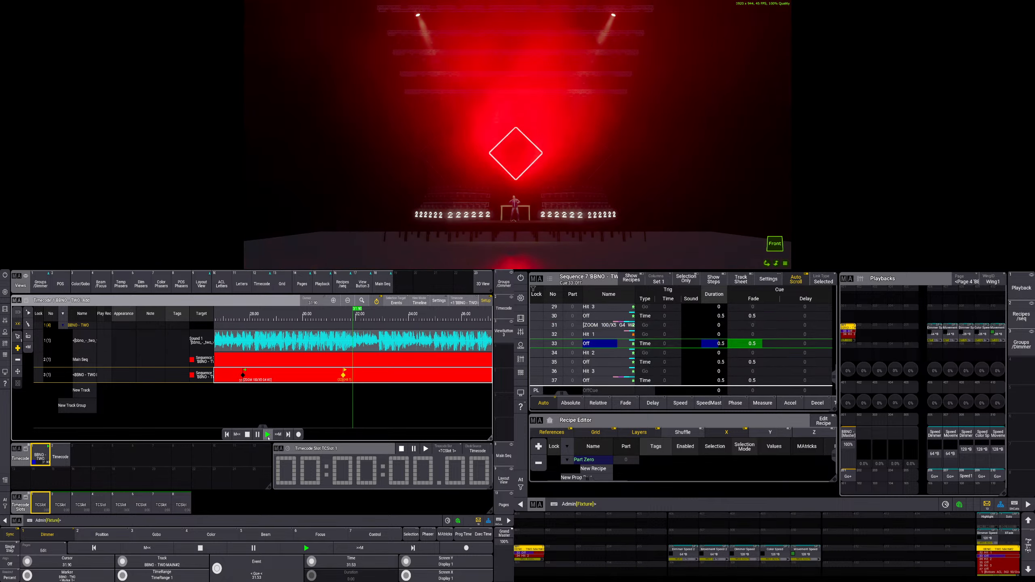
left_click(248, 436)
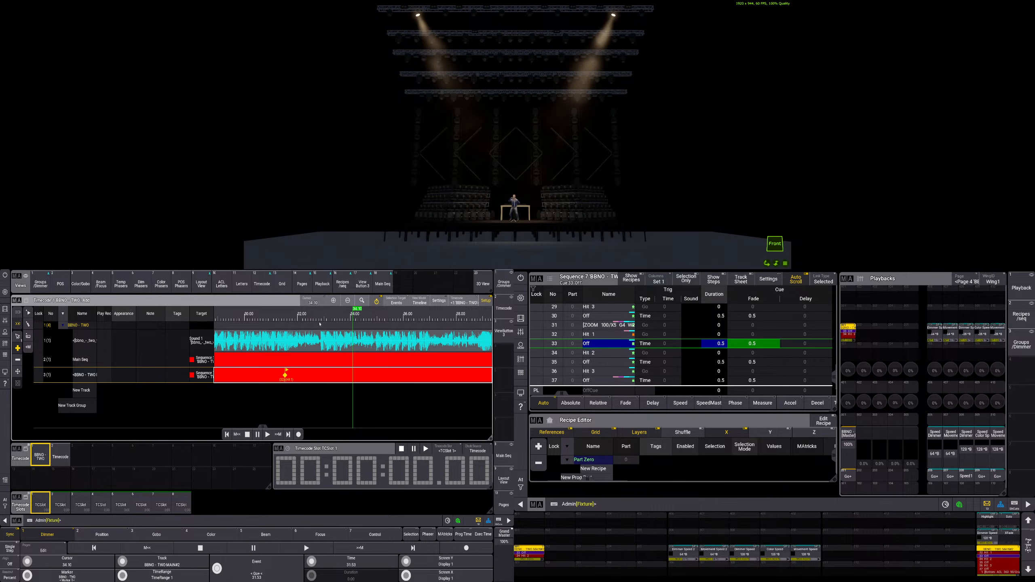
left_click(322, 321)
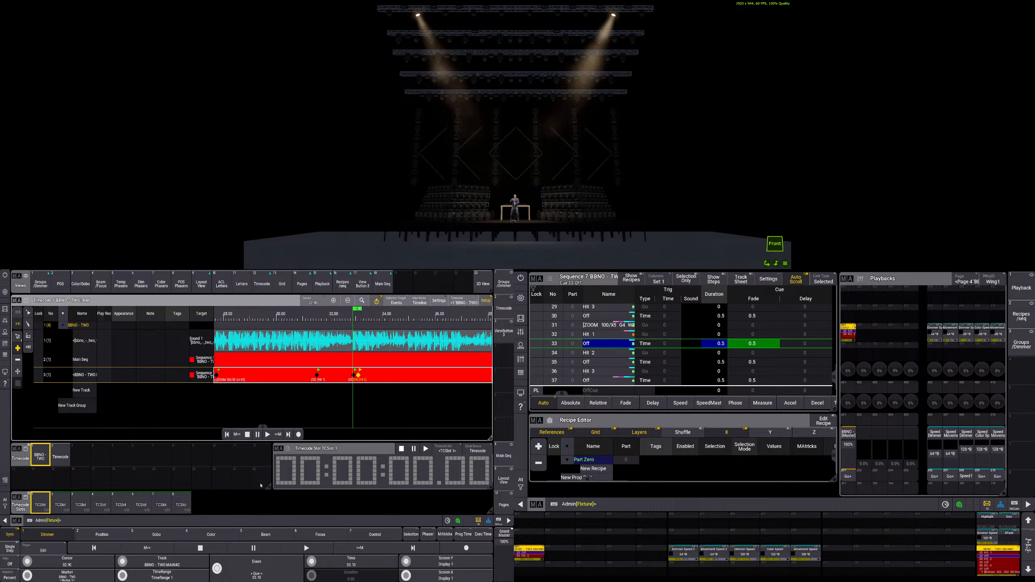
- Select the event at about 32.9 s on the sequence track and open its token choices
left_click(18, 339)
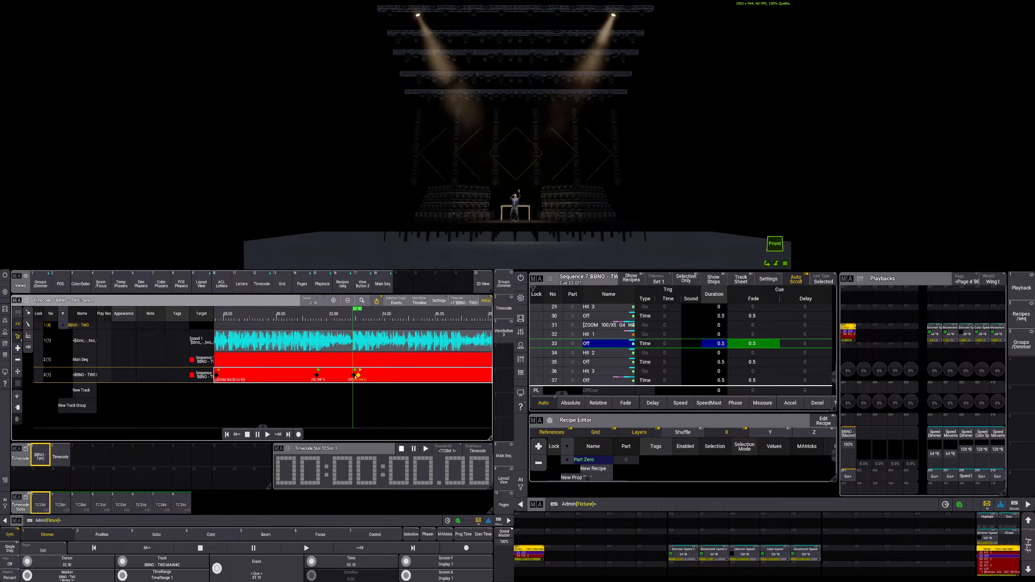
left_click(257, 568)
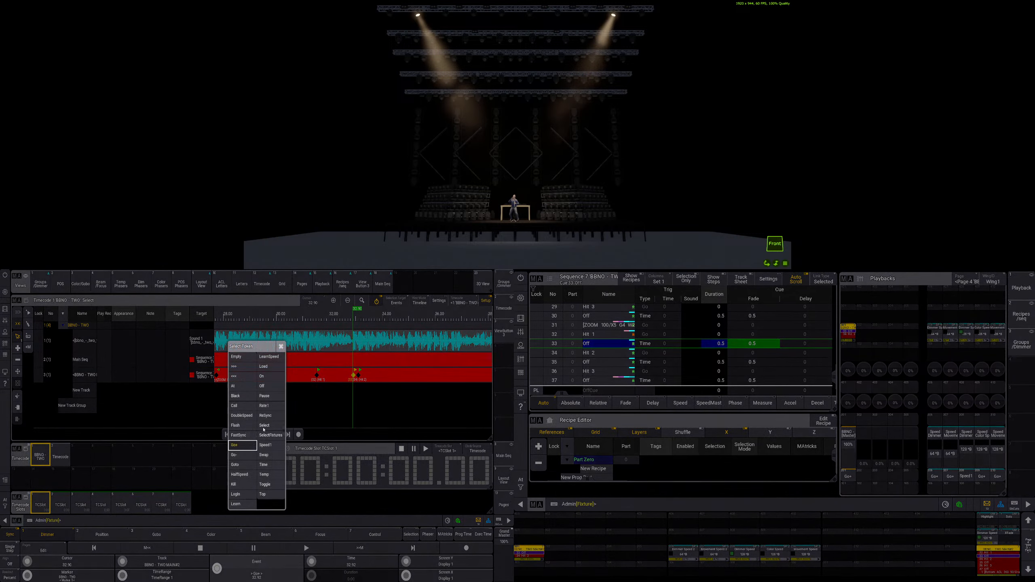
- Assign Goto cue 34 "Hit 2" and Goto cue 36 "Hit 3" to the two neighbouring events at the playhead on the timecode track
left_click(240, 465)
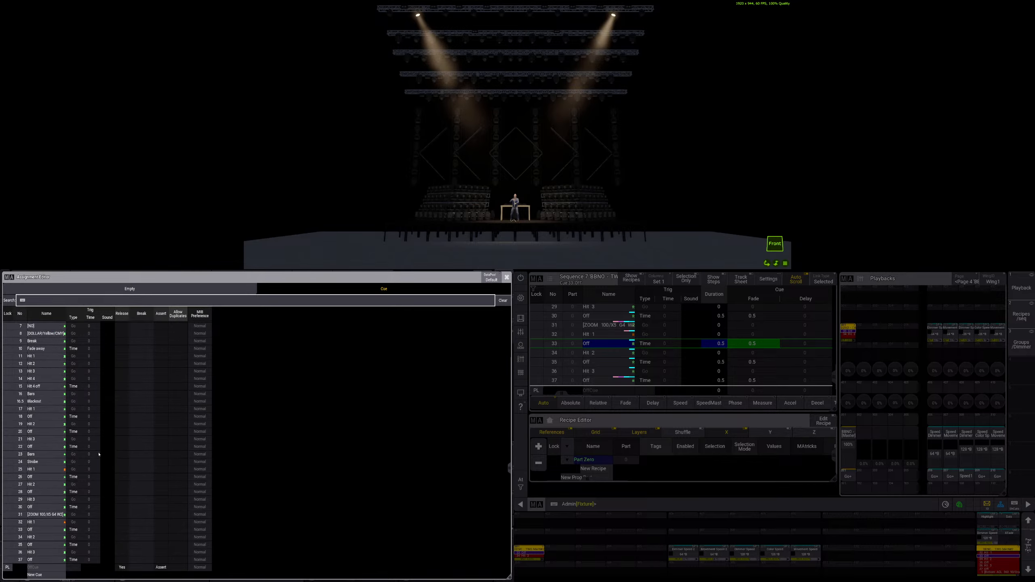
left_click(37, 537)
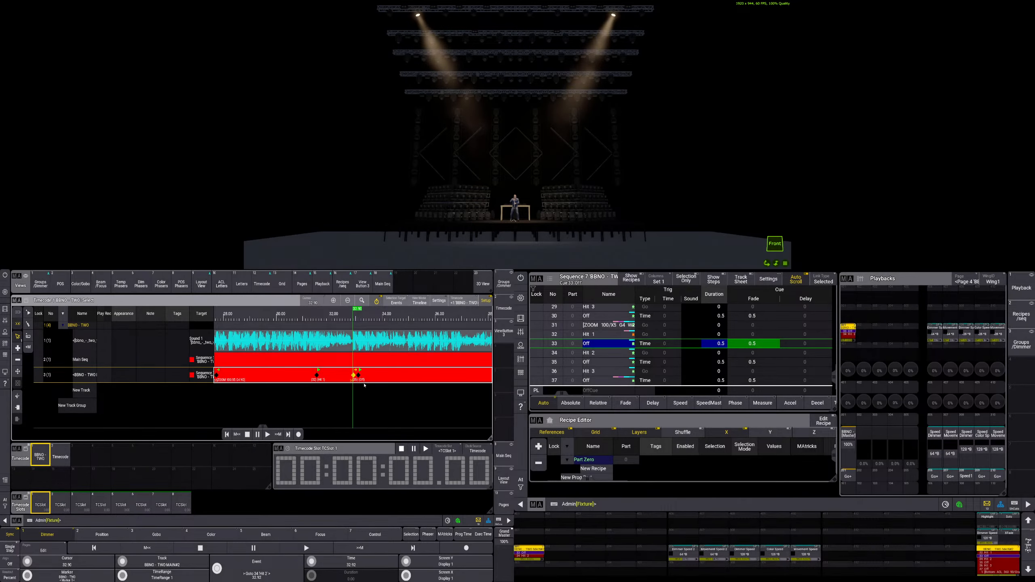
left_click(257, 568)
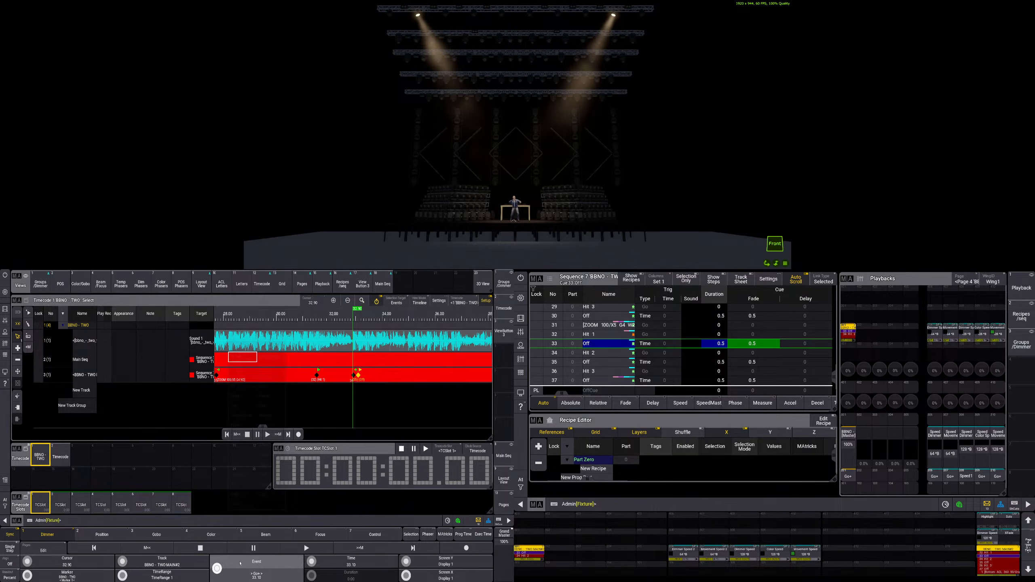
left_click(240, 465)
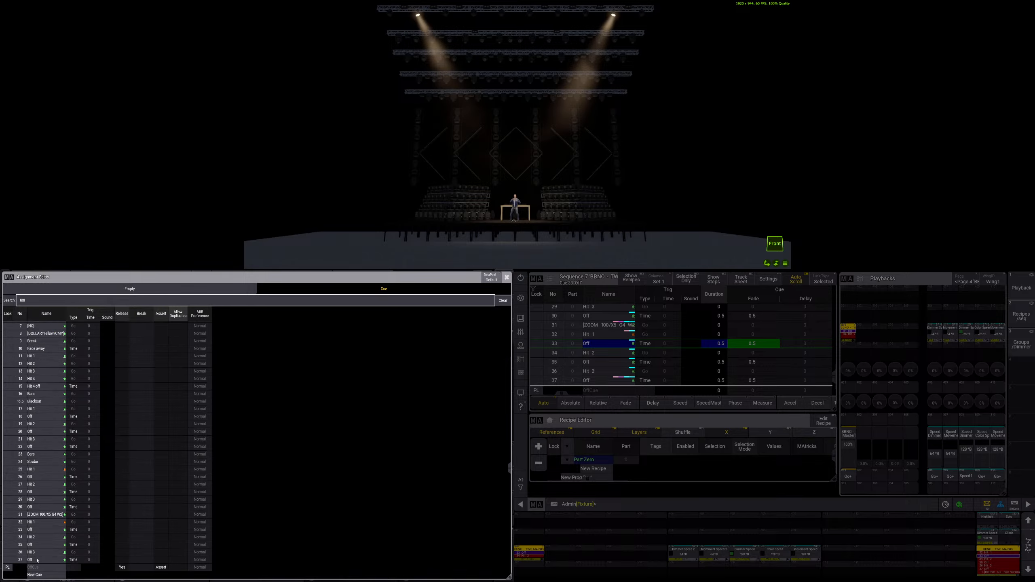
left_click(37, 553)
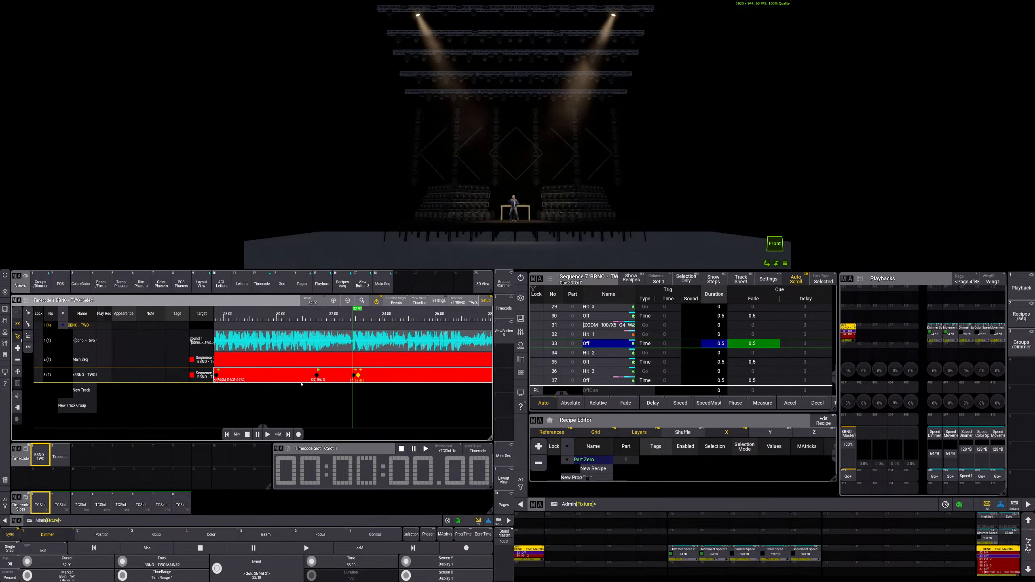
- Play back the timecode from before the new hit events to check their timing against the music
left_click(258, 320)
left_click(271, 436)
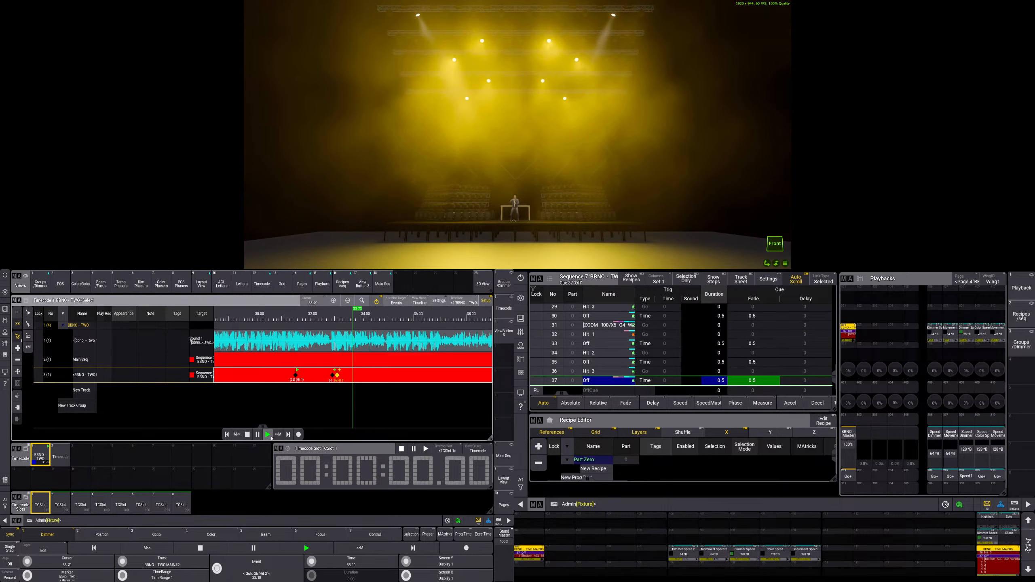
left_click(247, 435)
scroll(326, 370, "up", 4)
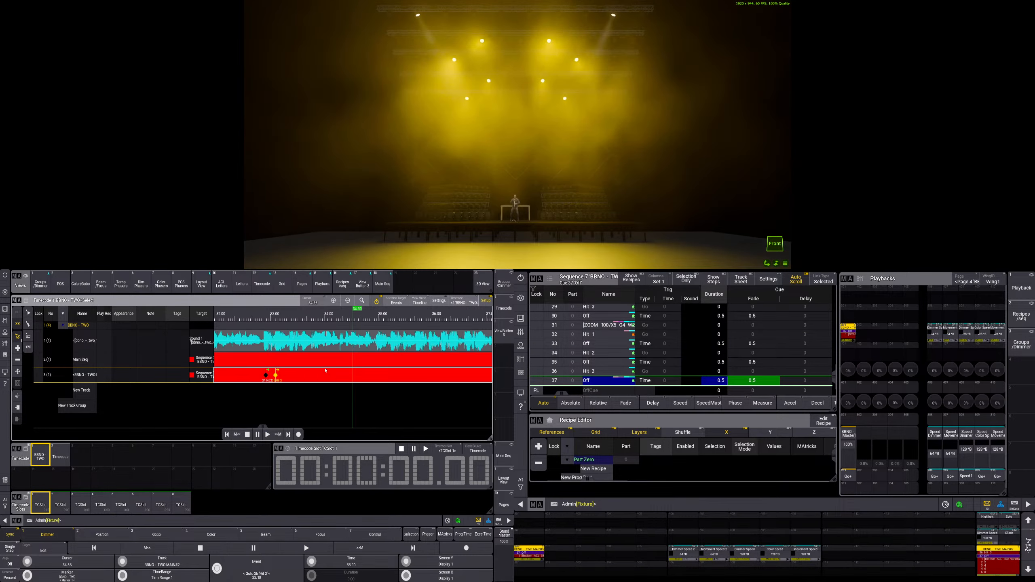
left_click(254, 320)
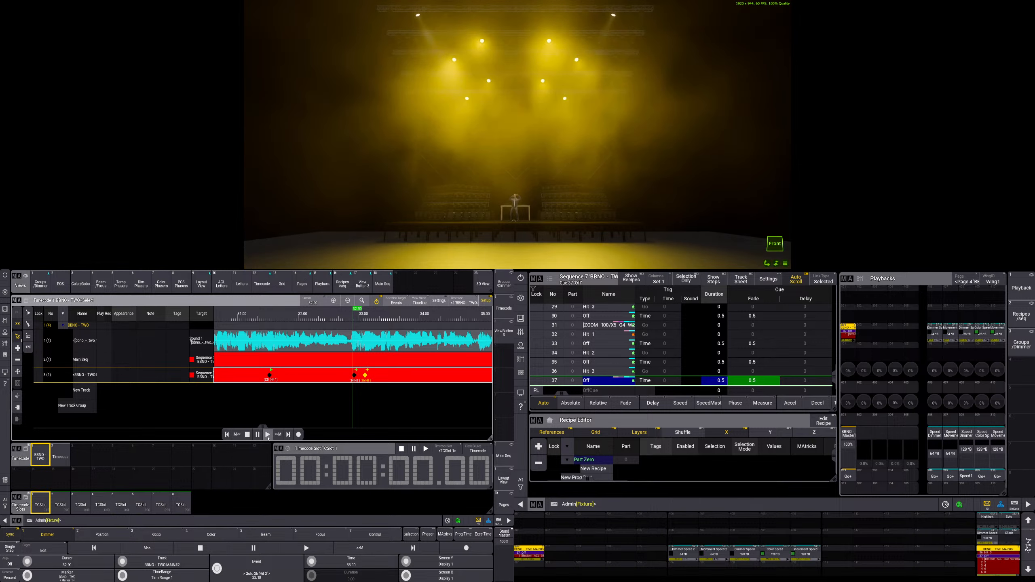
left_click(268, 435)
left_click(247, 434)
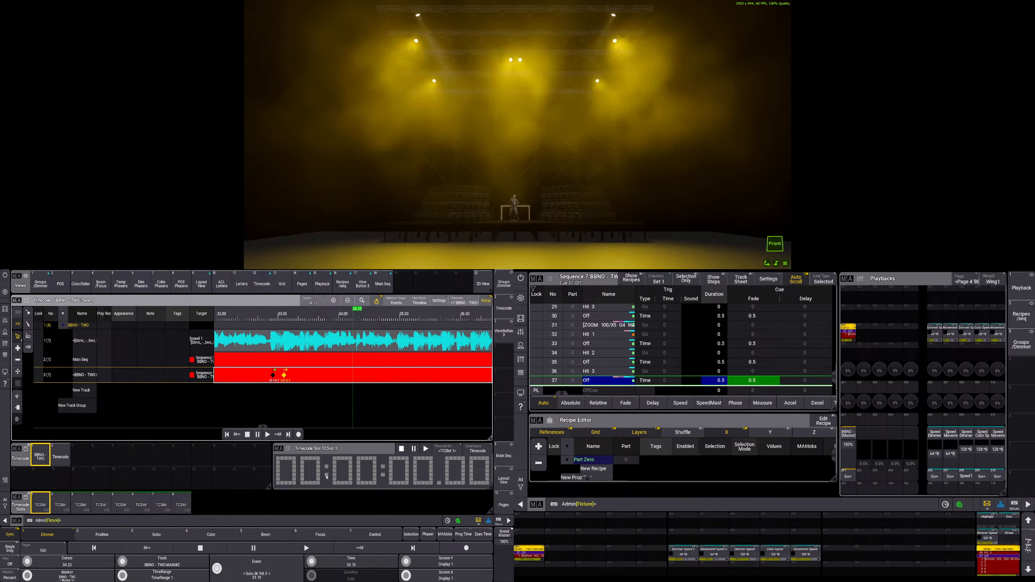
- Replay the passage around and after the Hit 3 event several times to review how its off cue looks
left_click(267, 435)
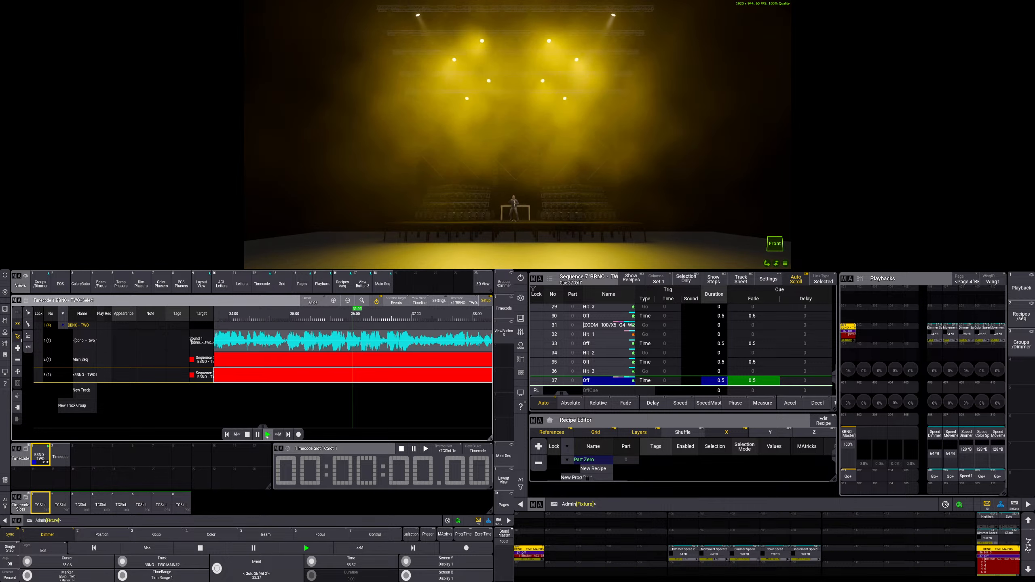
left_click(256, 434)
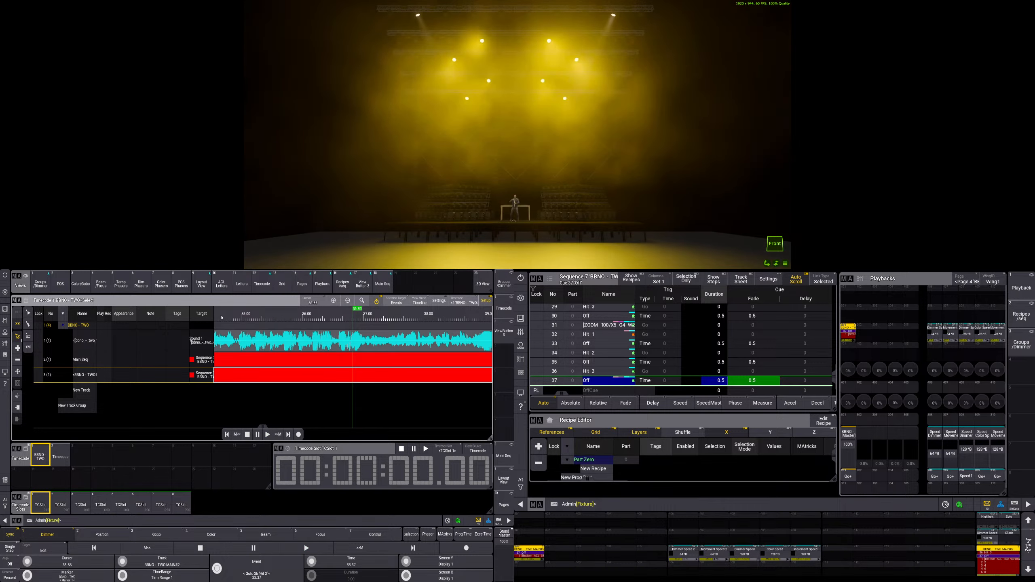
left_click(221, 321)
left_click(267, 435)
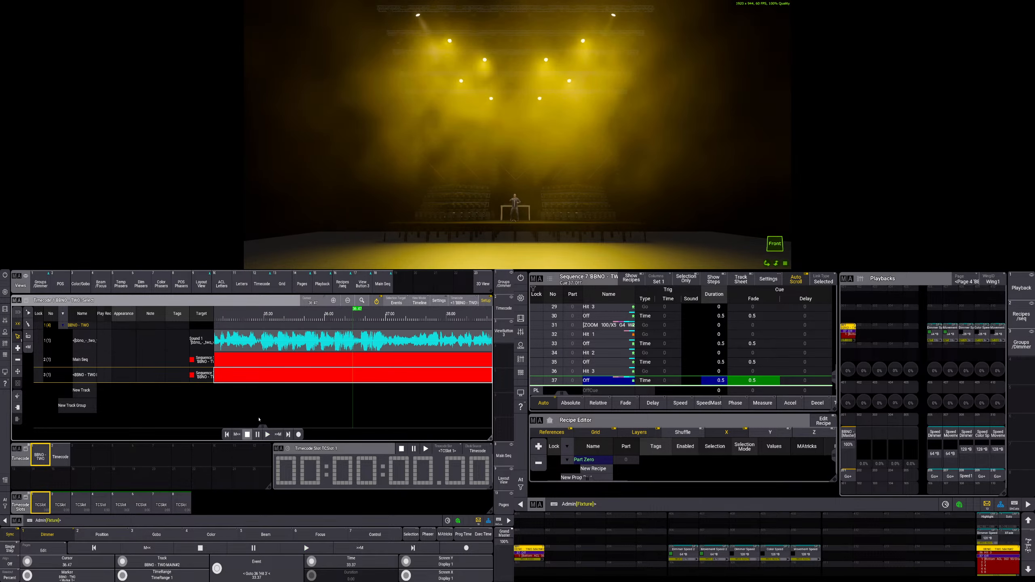
left_click(267, 435)
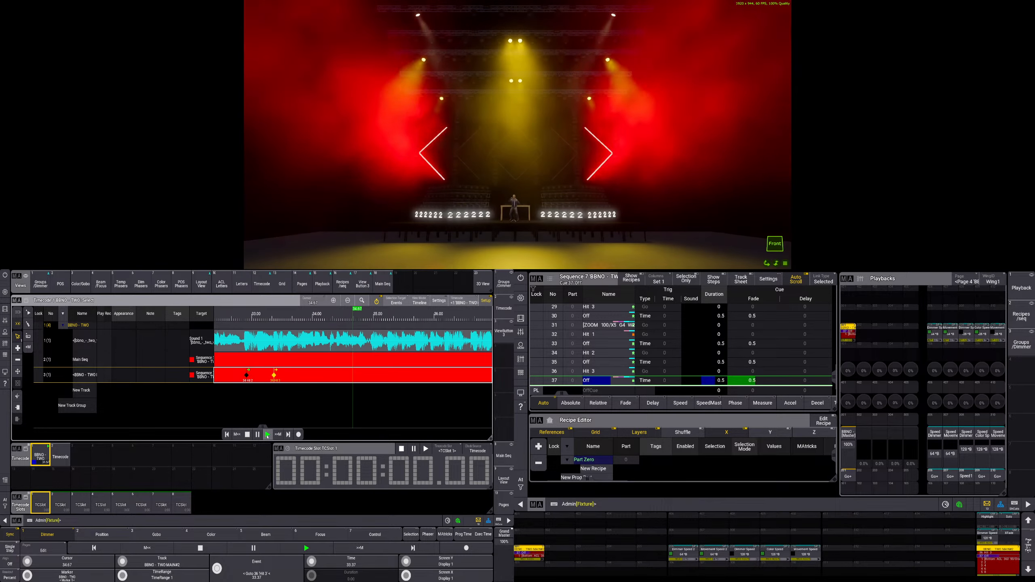
left_click(248, 435)
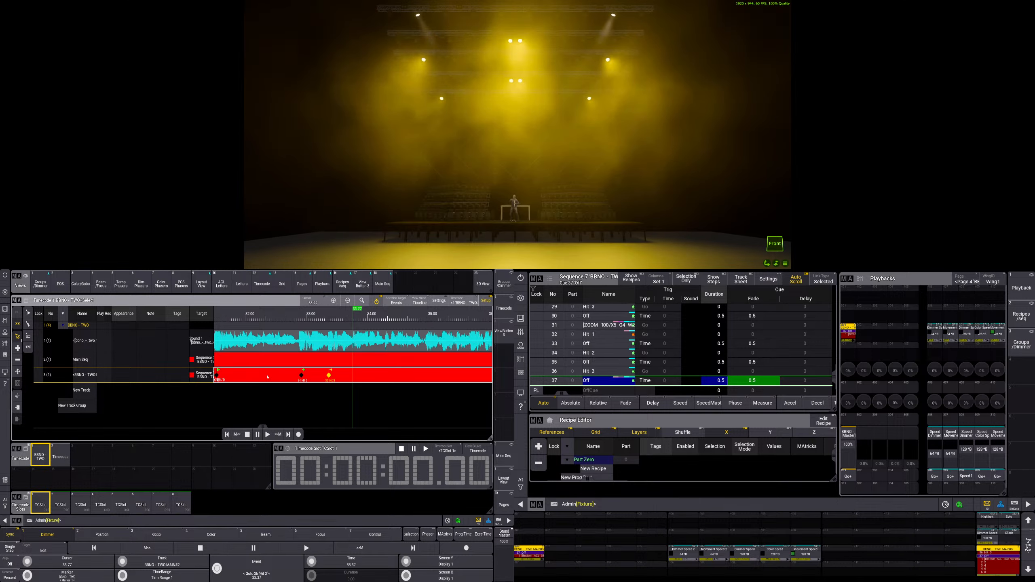
left_click(267, 435)
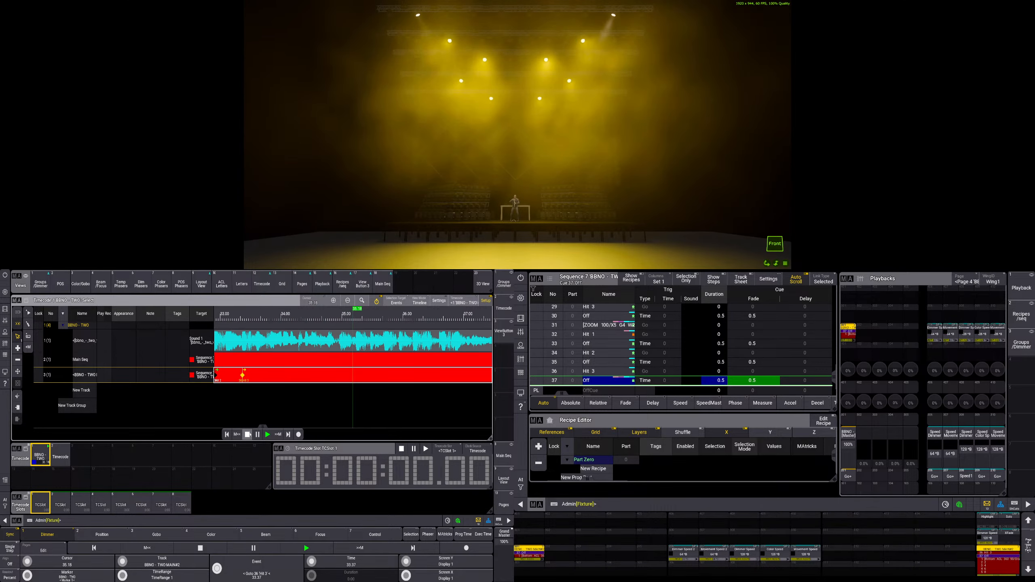
left_click(258, 435)
left_click(224, 321)
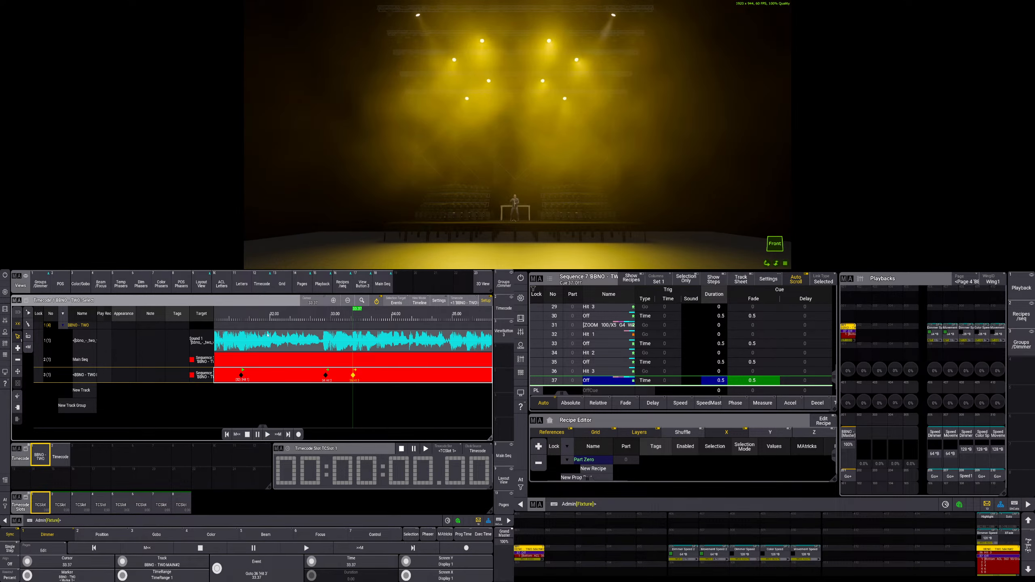
left_click(267, 434)
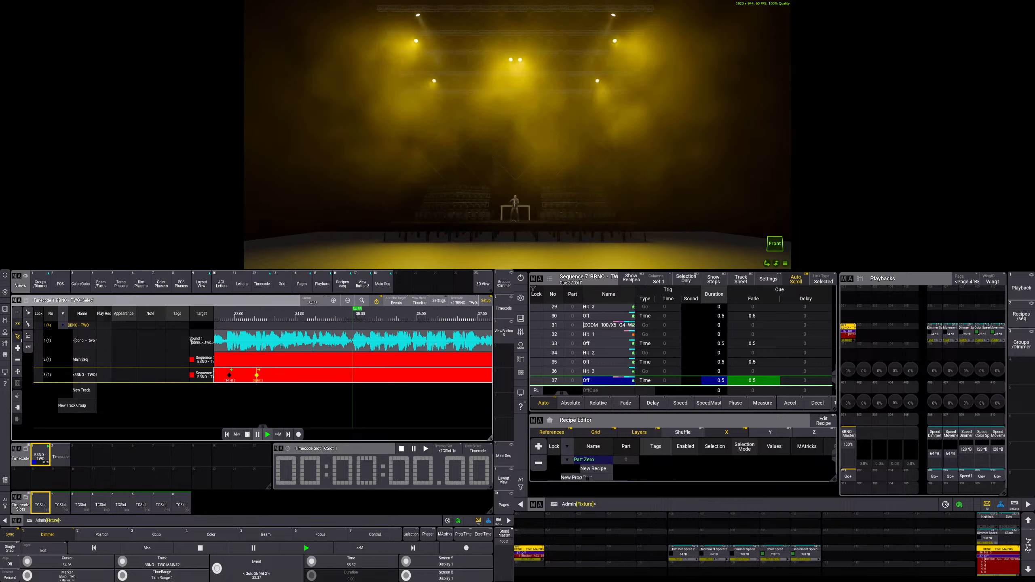
left_click(247, 434)
- Show the recipes of cue 37 "Off" and delete the Impression X5 SYM recipe that uses the dimmer phaser
left_click(631, 279)
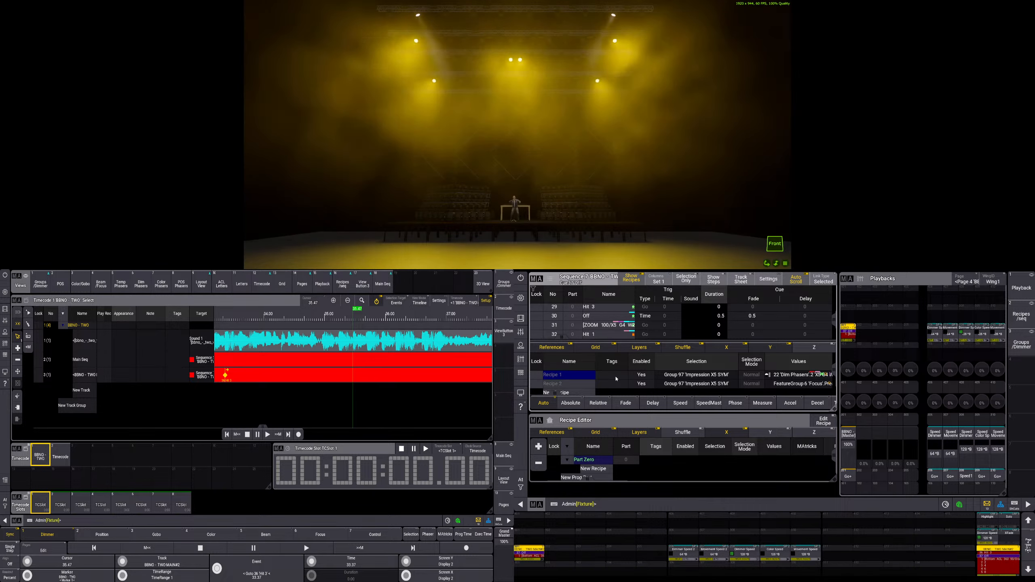
left_click(568, 376)
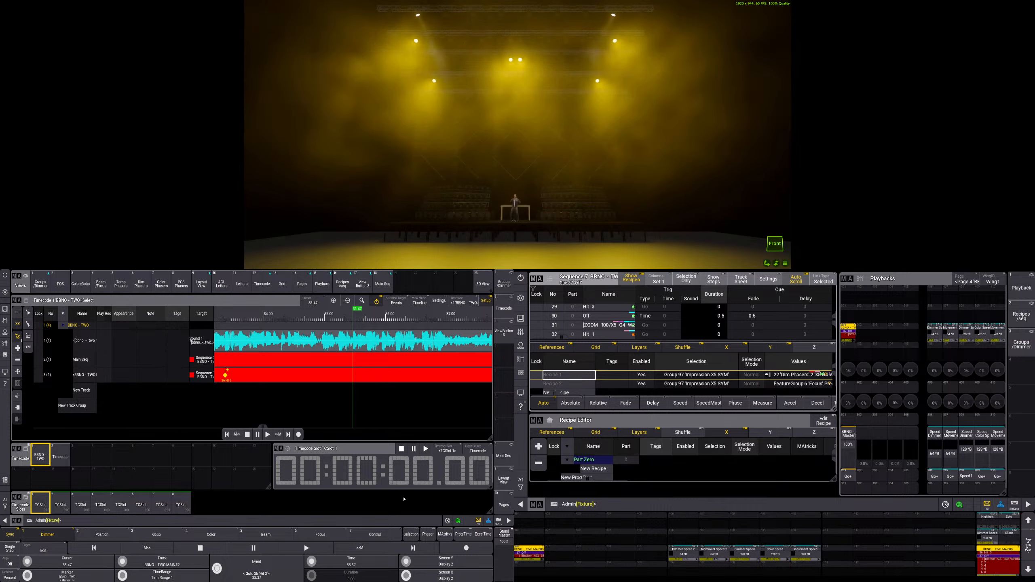
key("Delete")
left_click(580, 375)
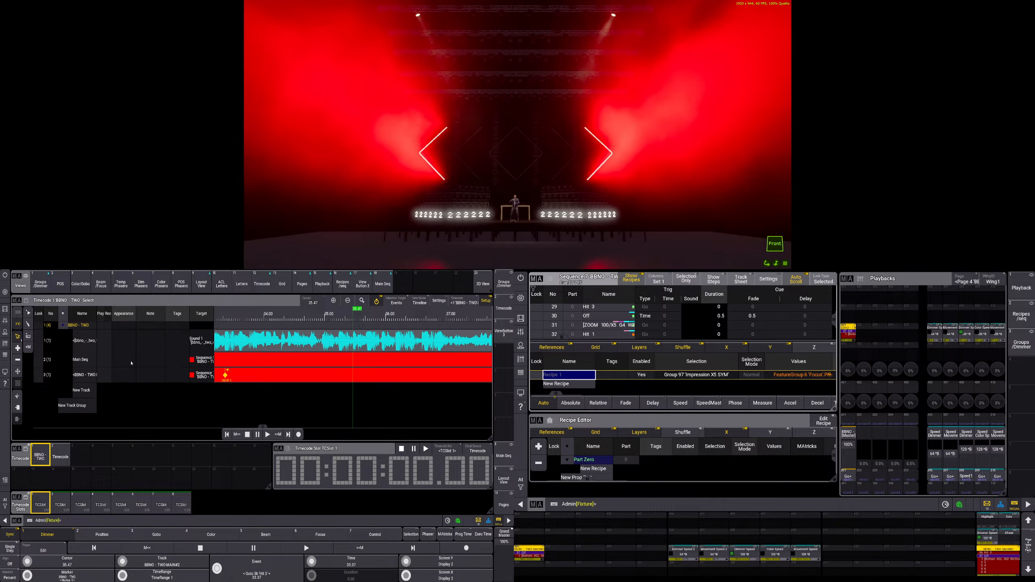
- Replay the hits with the dimmer phaser recipe removed, and undo the recipe deletion
left_click(224, 318)
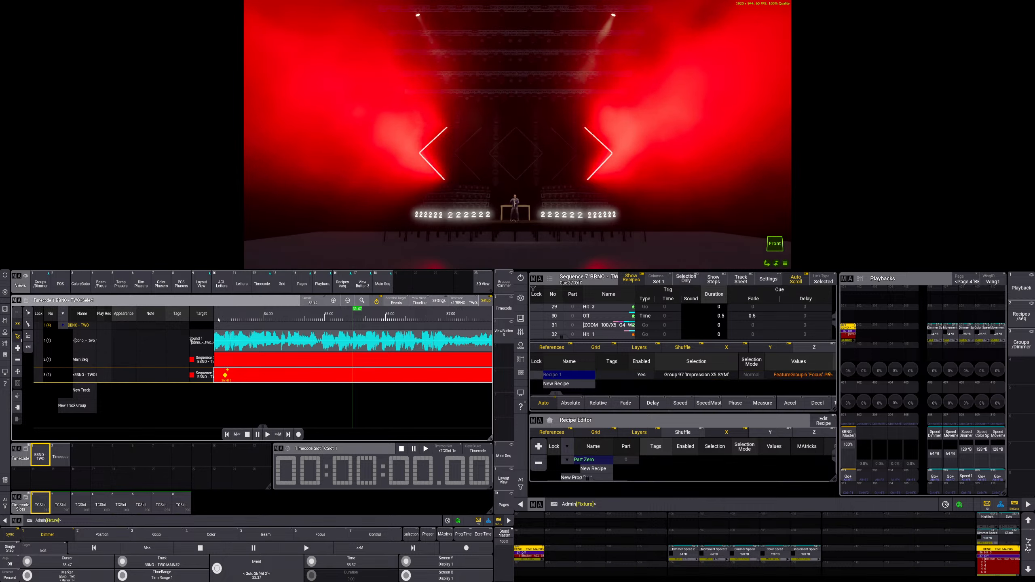
left_click(268, 435)
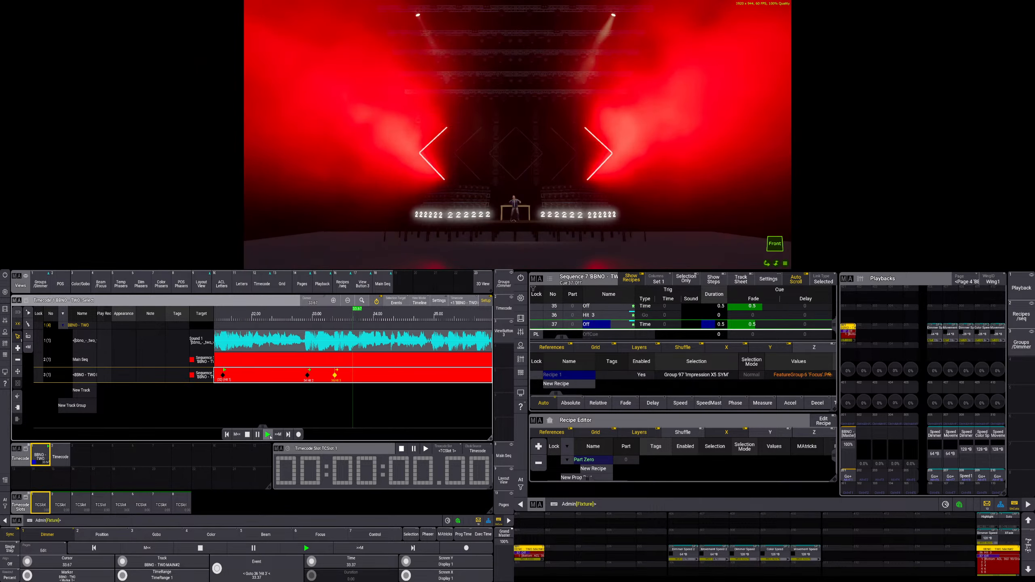
left_click(248, 435)
key("ctrl+z")
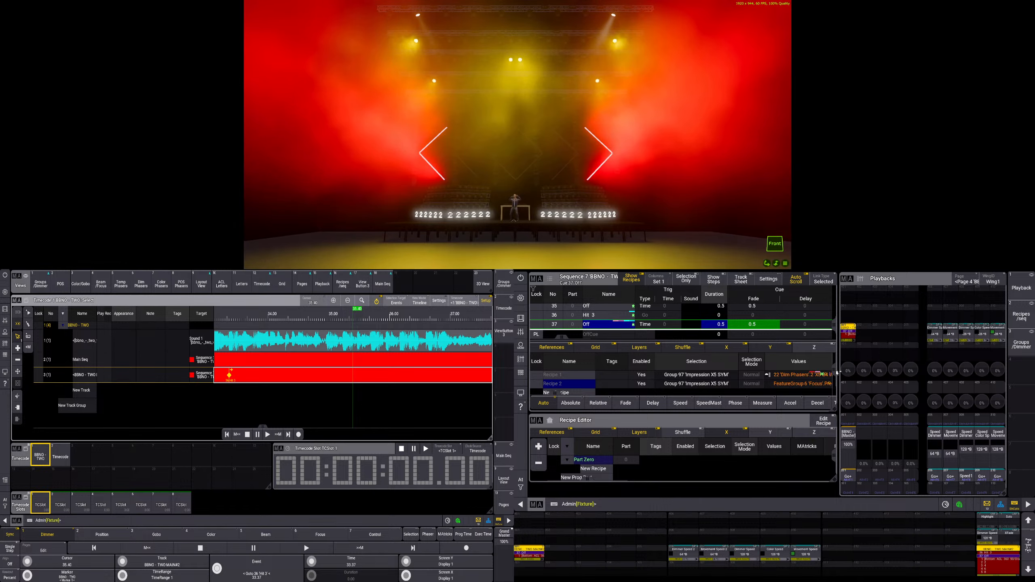
key("ctrl+z")
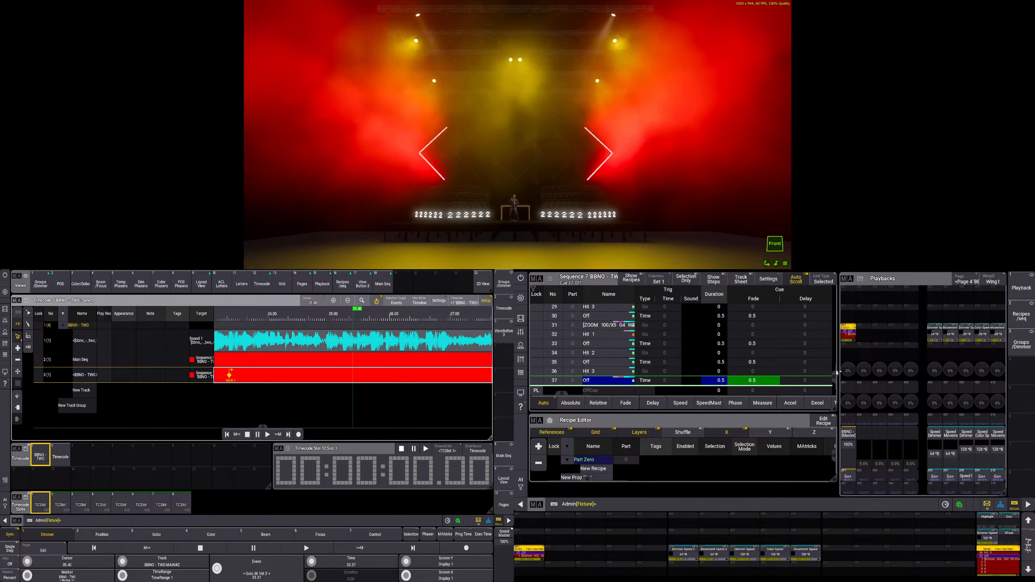
- Show the recipes of cue 37 "Off" again and delete Recipe 1, the Impression X5 SYM dimmer phaser
left_click(630, 278)
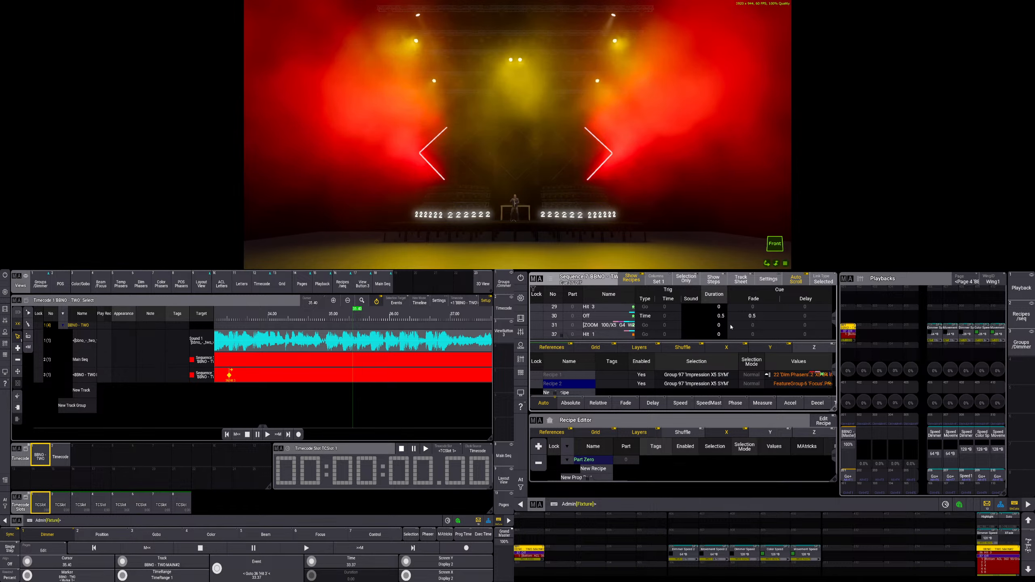
left_click(794, 377)
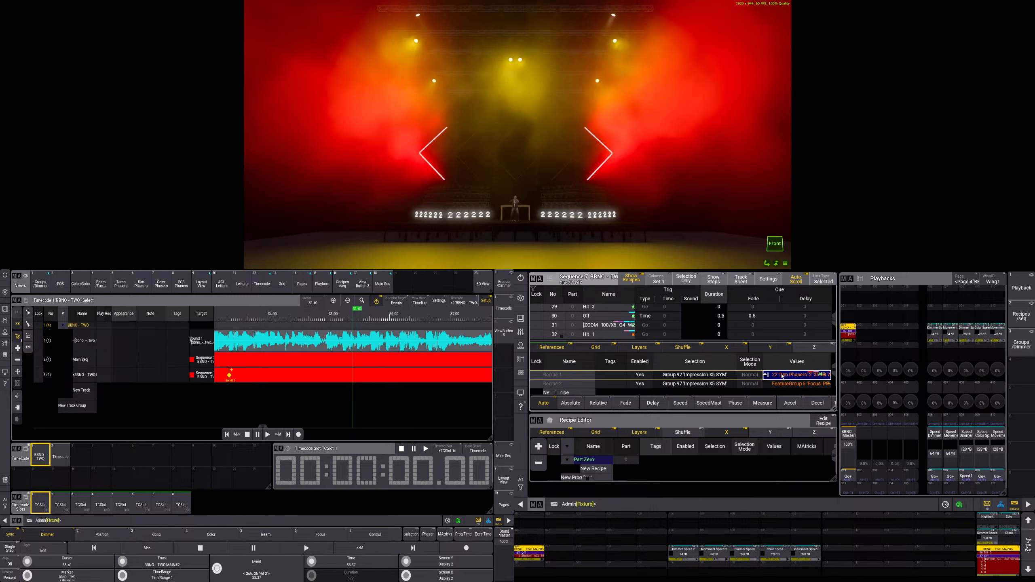
left_click(794, 378)
left_click(1026, 384)
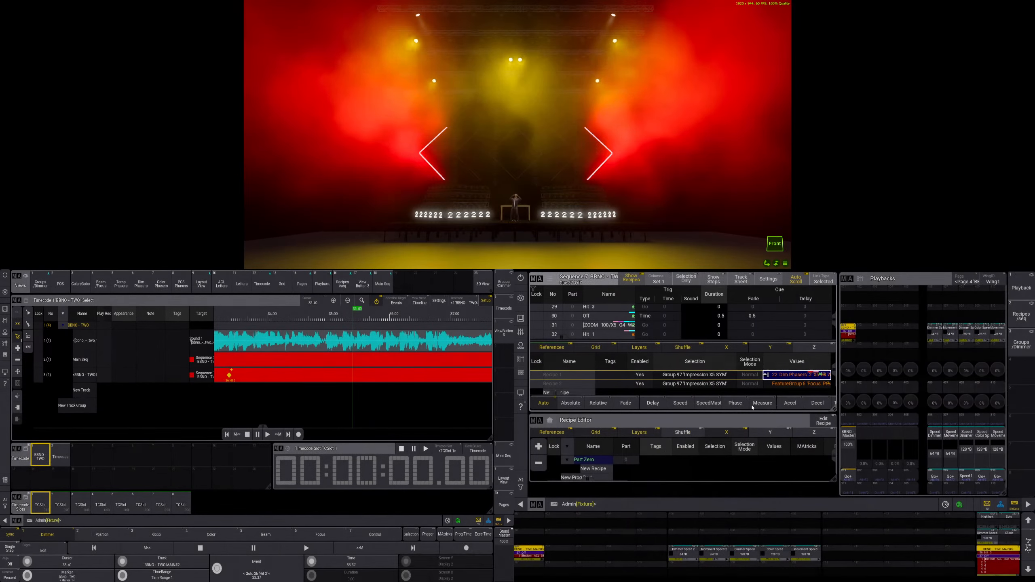
left_click(577, 377)
key("Delete")
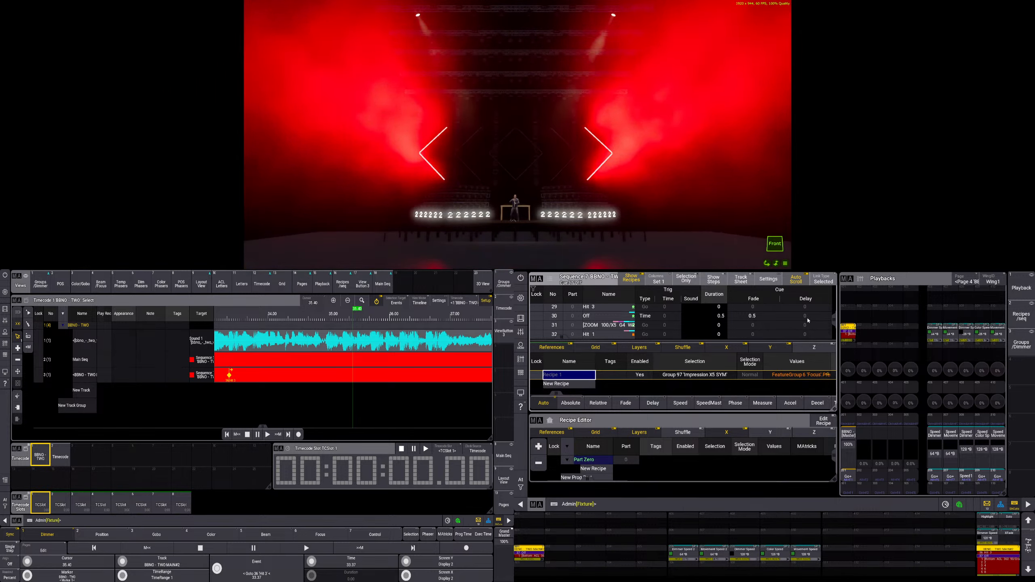
- Bring cue 37 into view in the cue list and play the timecode through the hits to check the look
left_click_drag(835, 321, 832, 346)
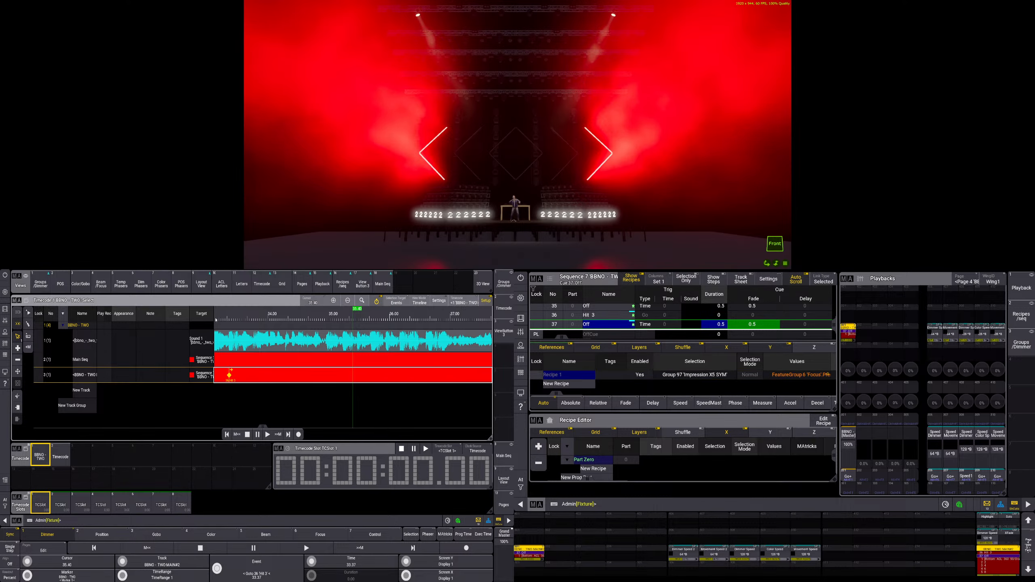
left_click(268, 434)
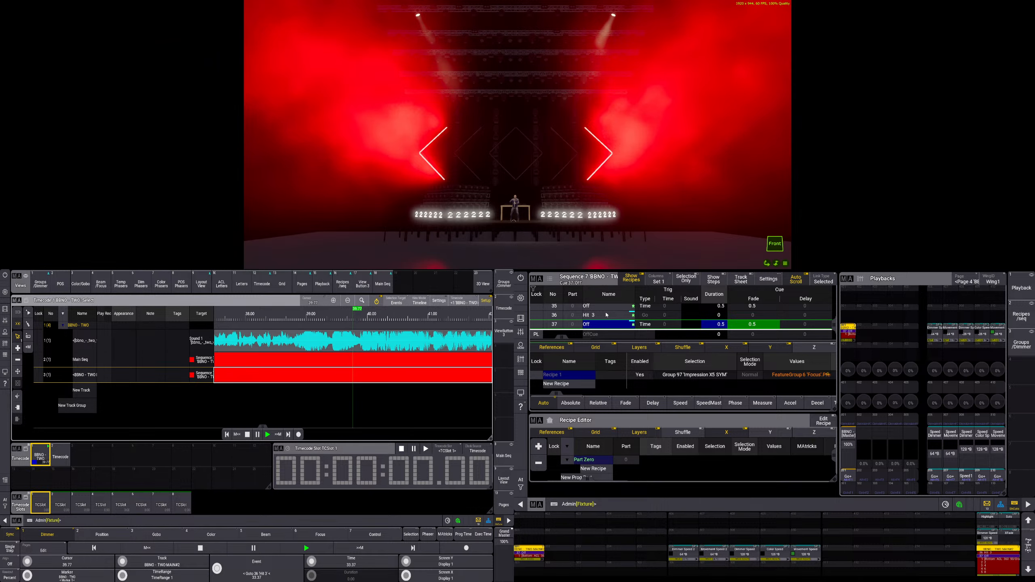
left_click(248, 435)
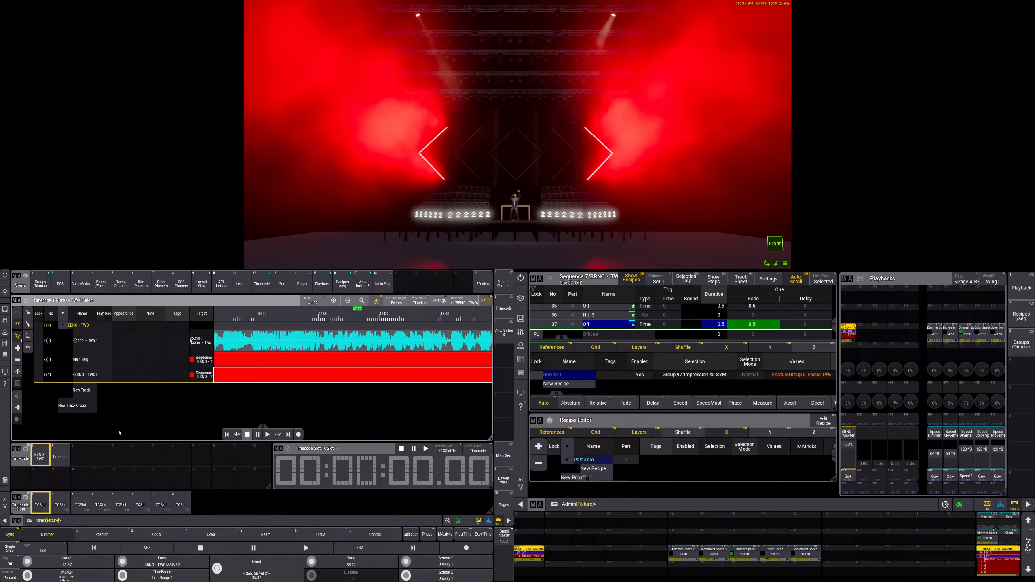
- Create recipes in the recipe editor that set the X4 Bar 20 Far Left and Far Right groups to the zero dimmer preset
left_click(595, 325)
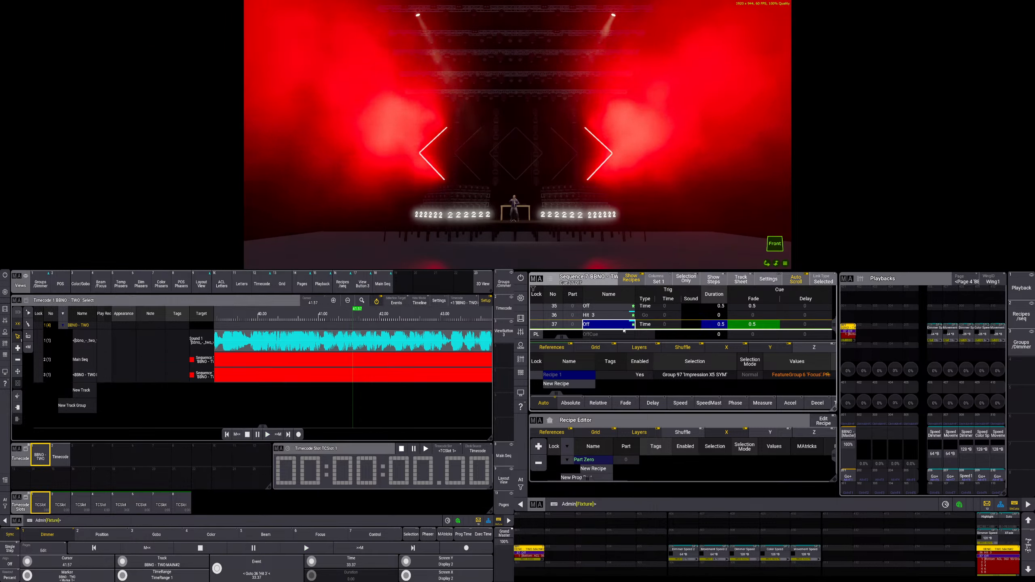
left_click(37, 291)
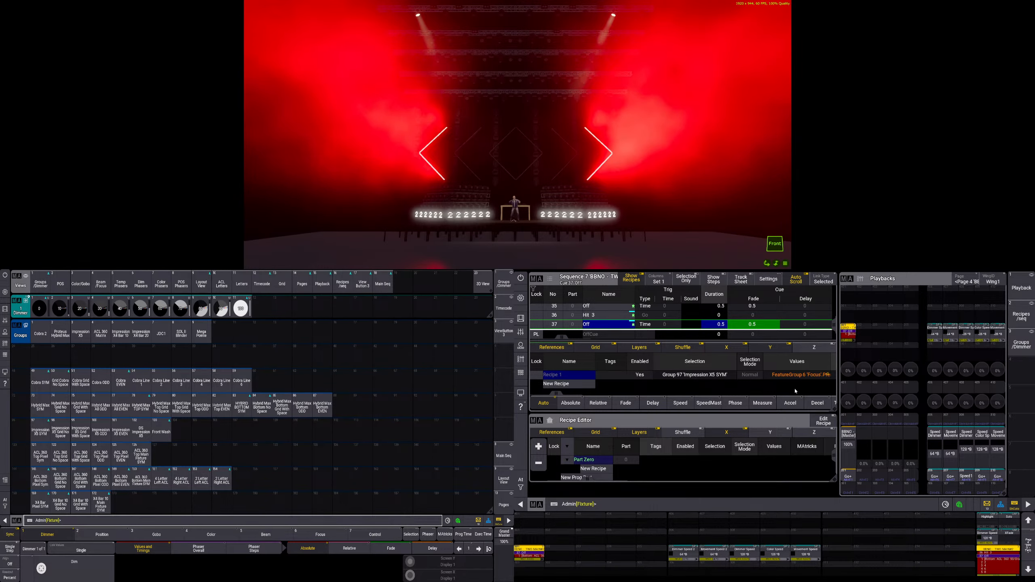
left_click(824, 422)
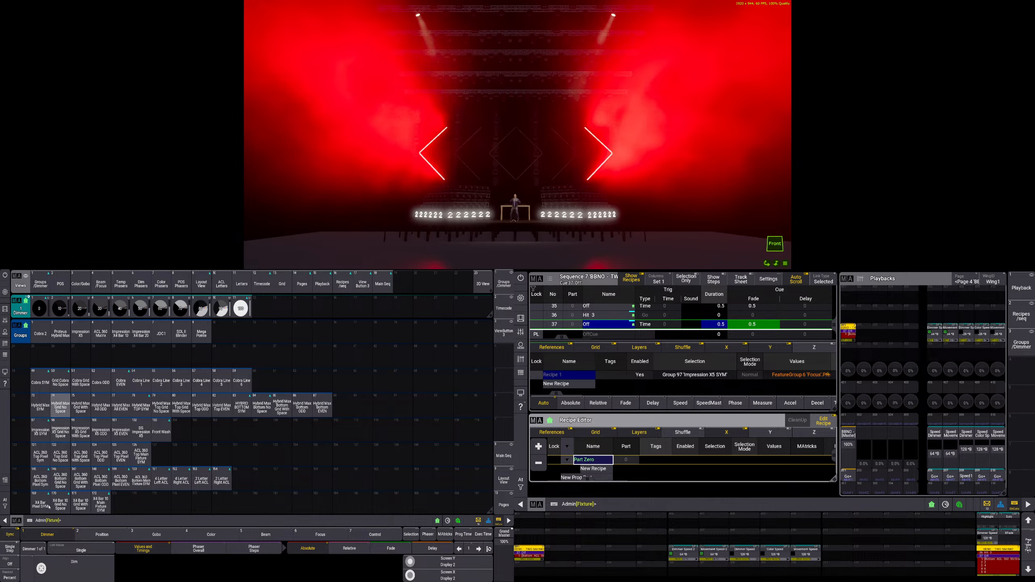
left_click(209, 484)
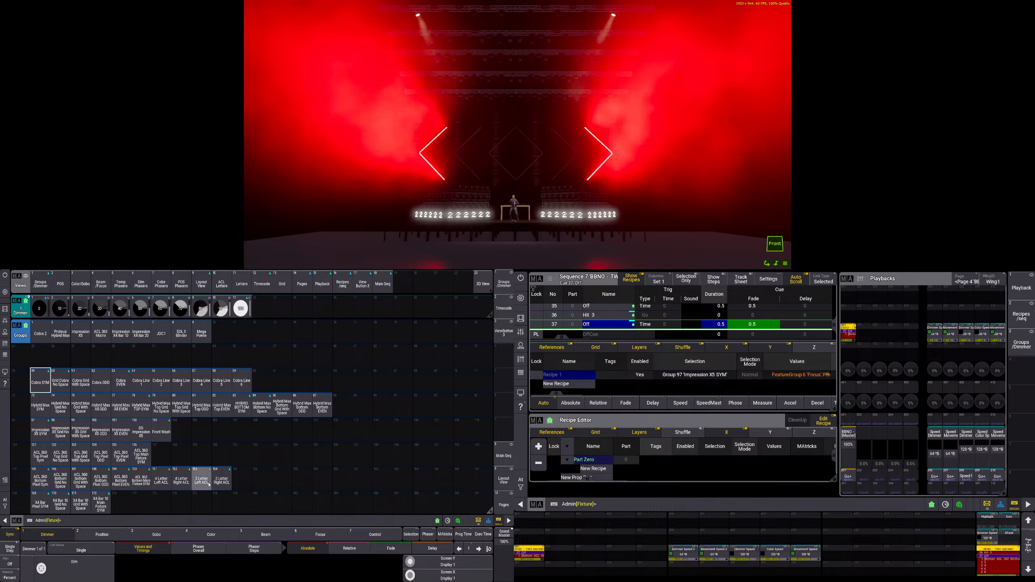
scroll(210, 484, "down", 3)
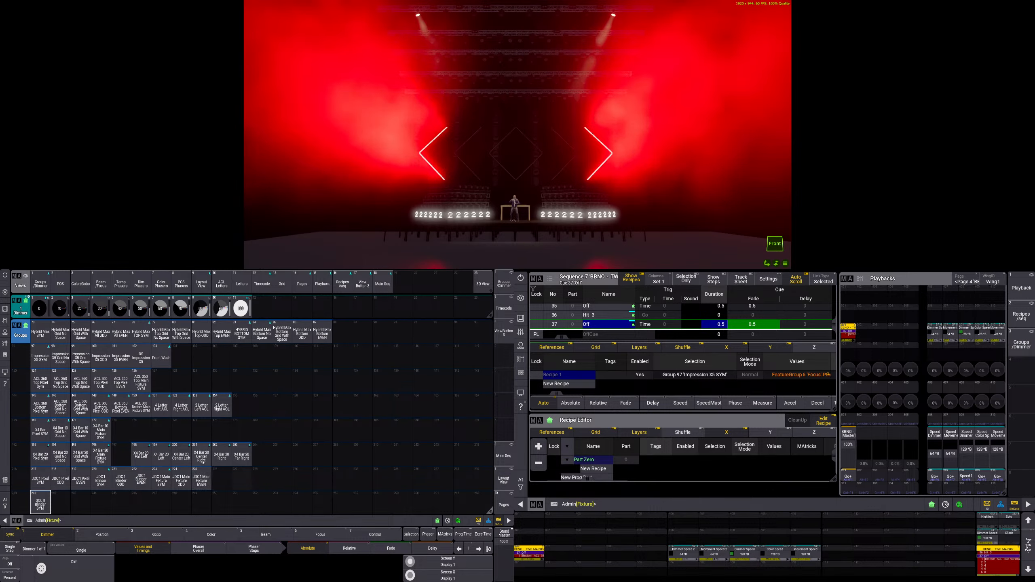
left_click(146, 457)
left_click(241, 455)
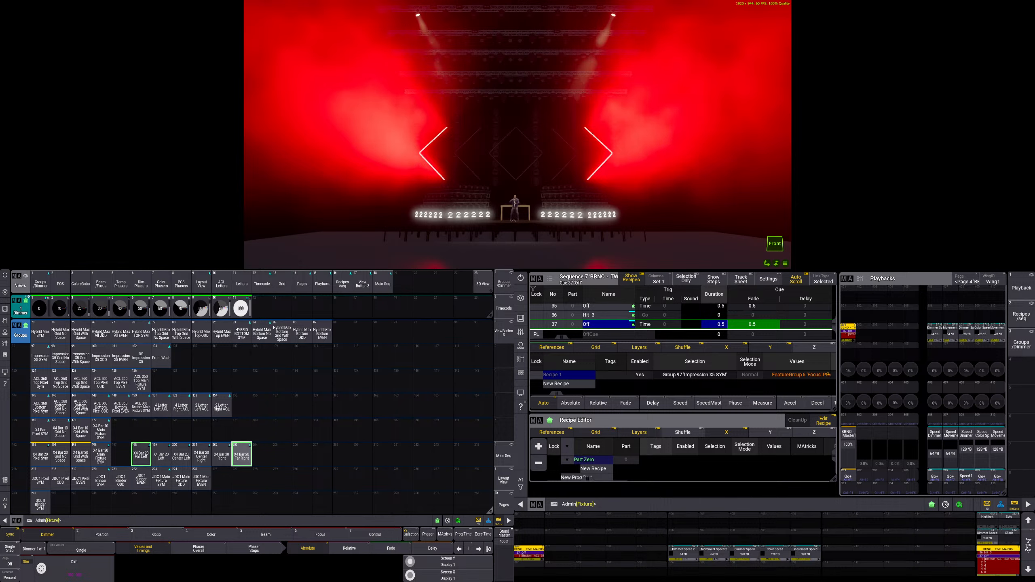
left_click(38, 309)
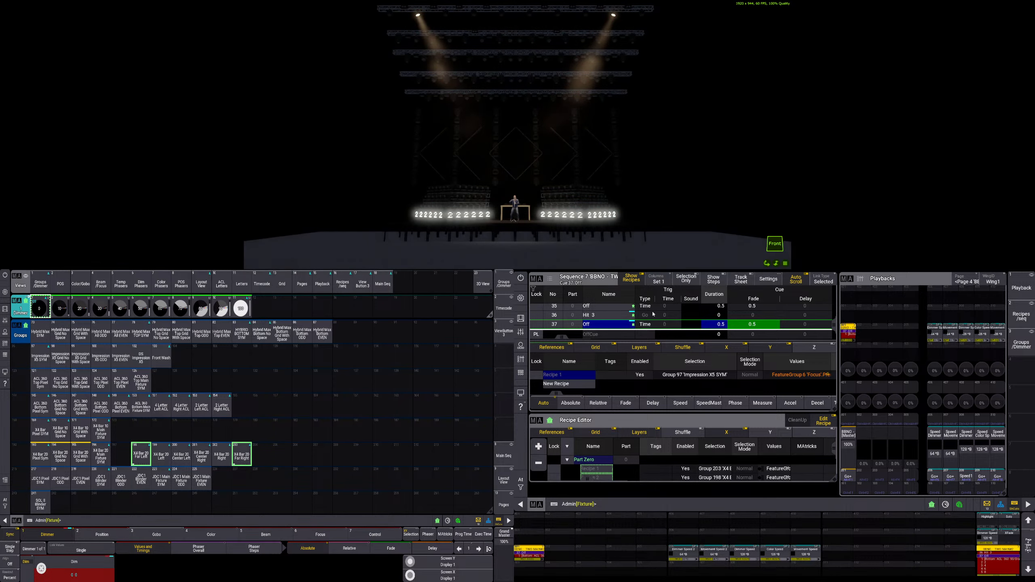
- Store the X4 Bar 20 recipes into cue 37 "Off" with Merge, then clear the programmer and leave recipe editing
key("s")
left_click(602, 327)
left_click(738, 441)
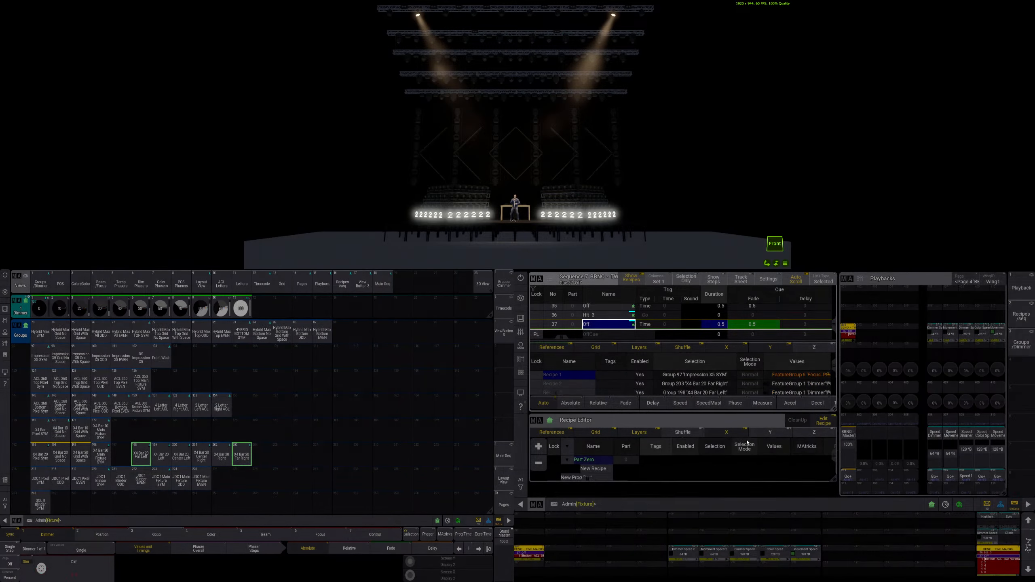
key("Escape")
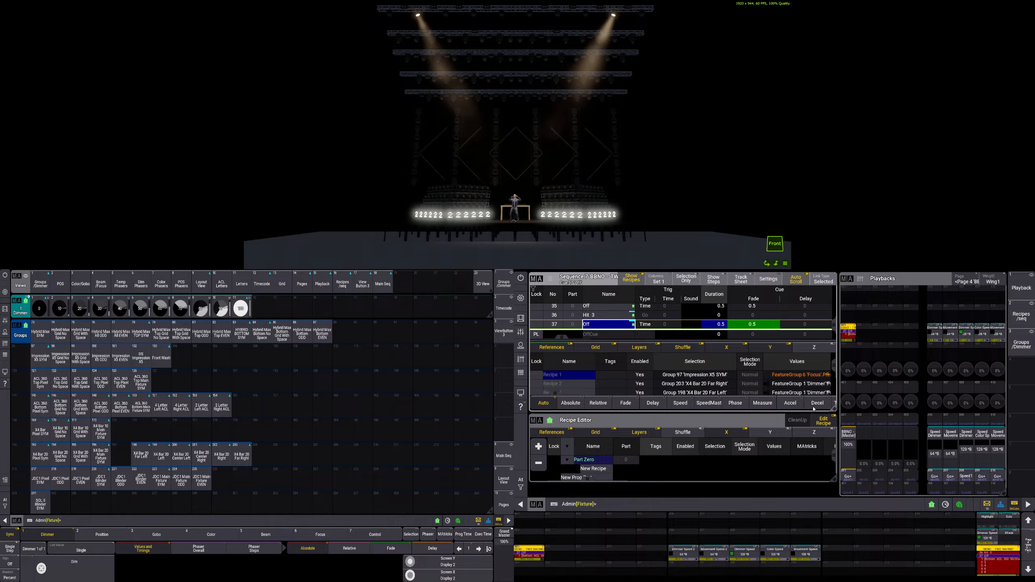
left_click(823, 420)
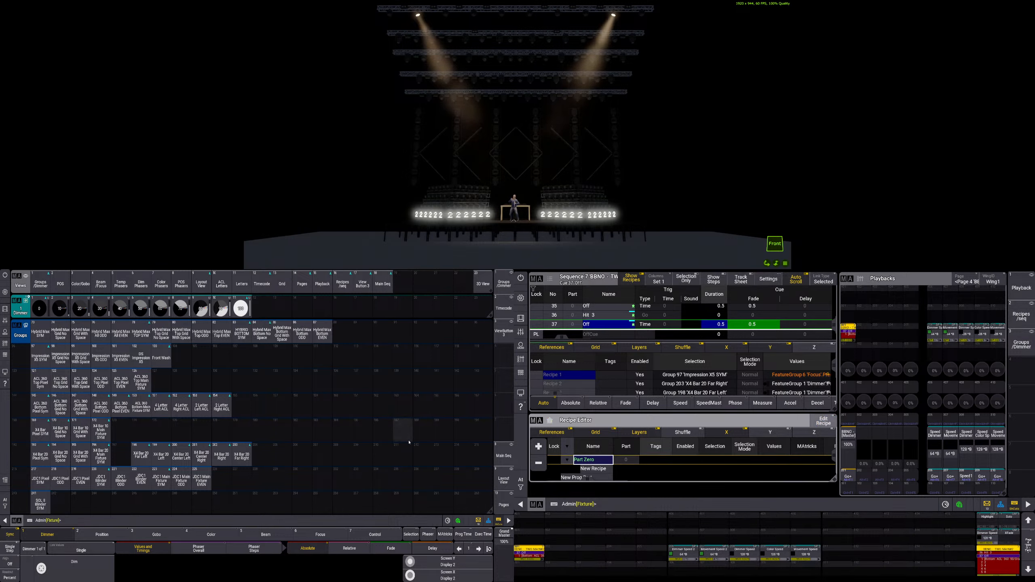
- Play the BBNO - TWO timecode from before the last hits to check how cue 37 turns the lights off
left_click(262, 284)
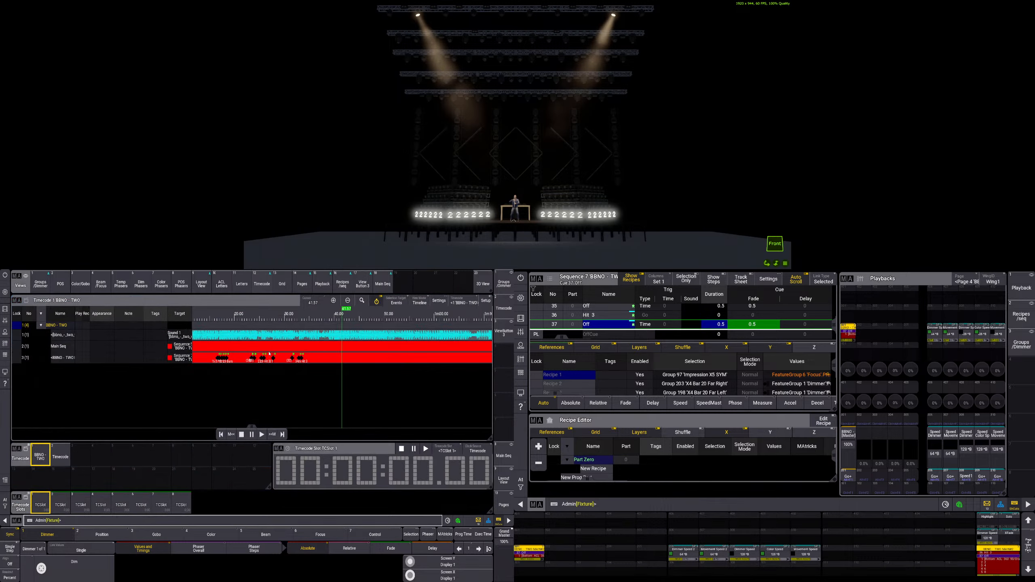
left_click(307, 323)
left_click(261, 435)
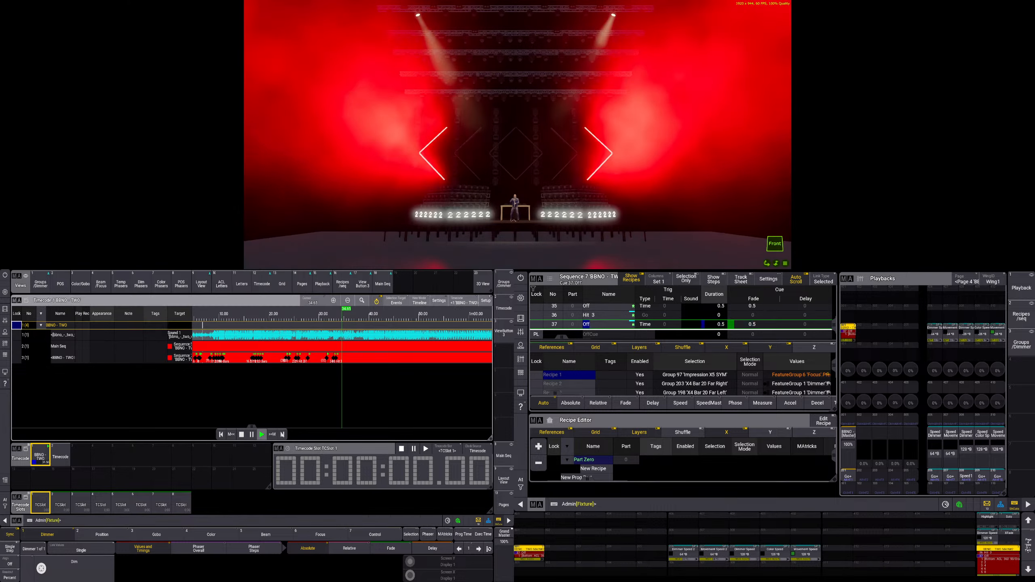
left_click(317, 325)
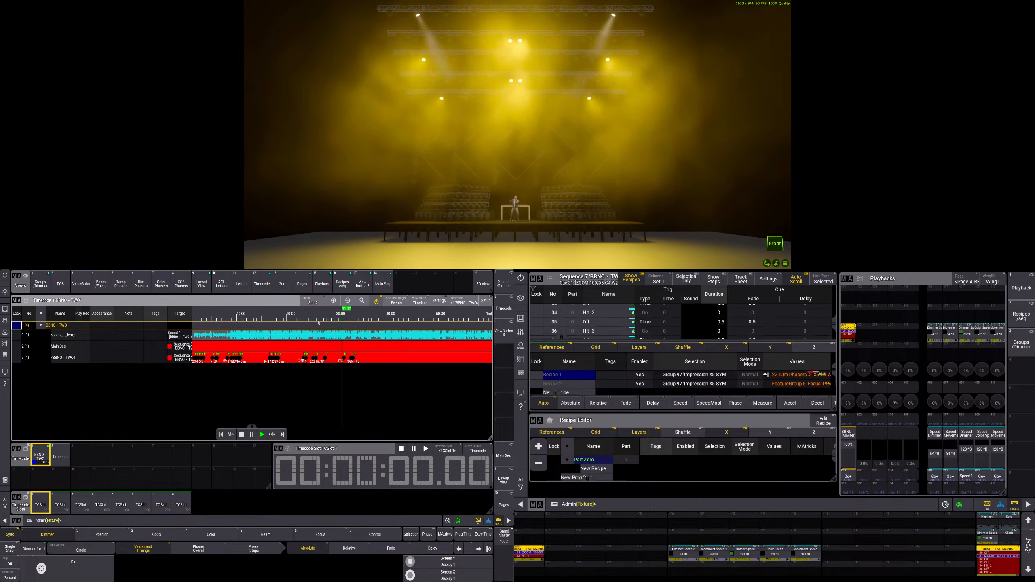
scroll(344, 348, "up", 3)
scroll(344, 347, "up", 3)
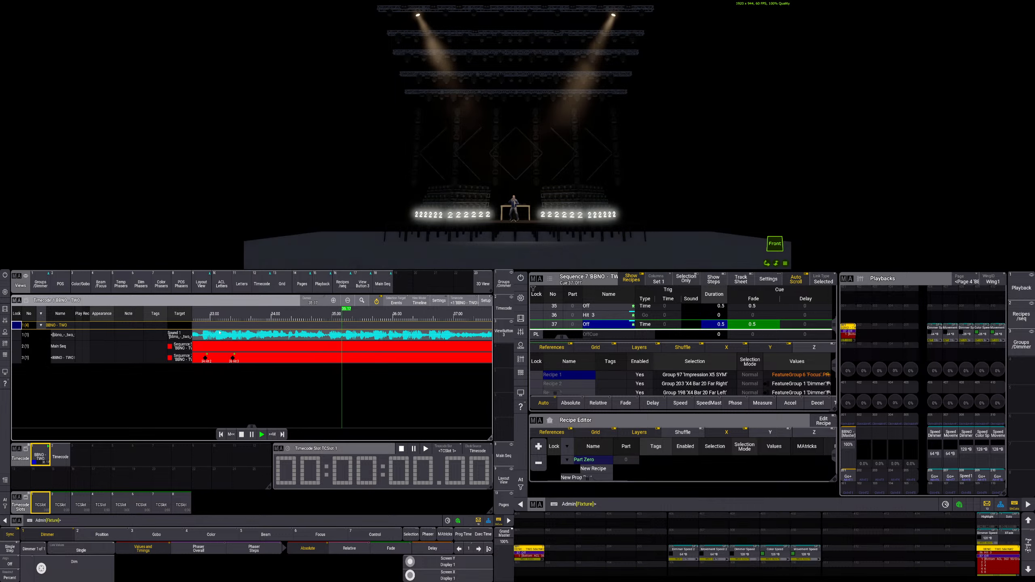
left_click(242, 434)
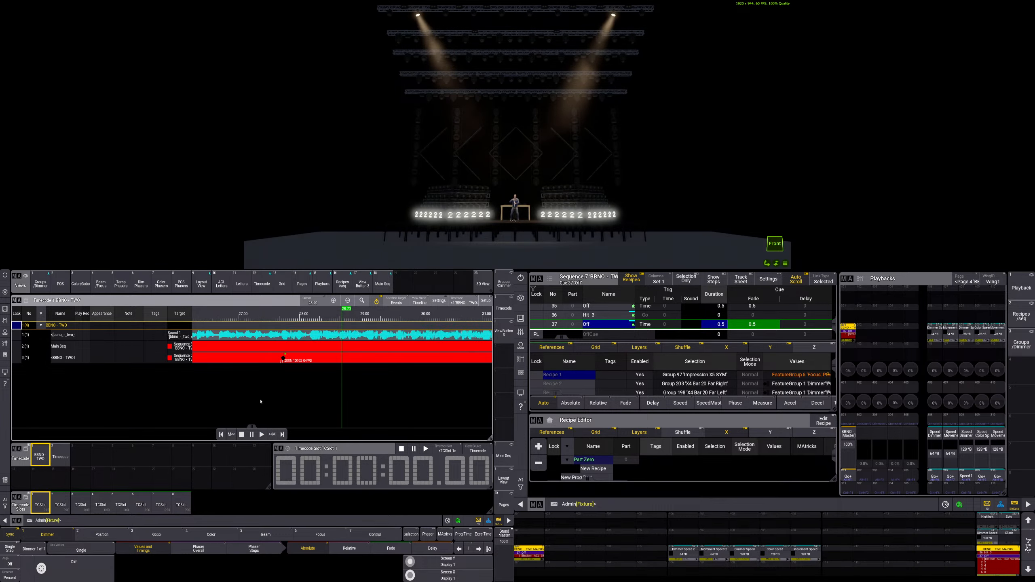
left_click(261, 434)
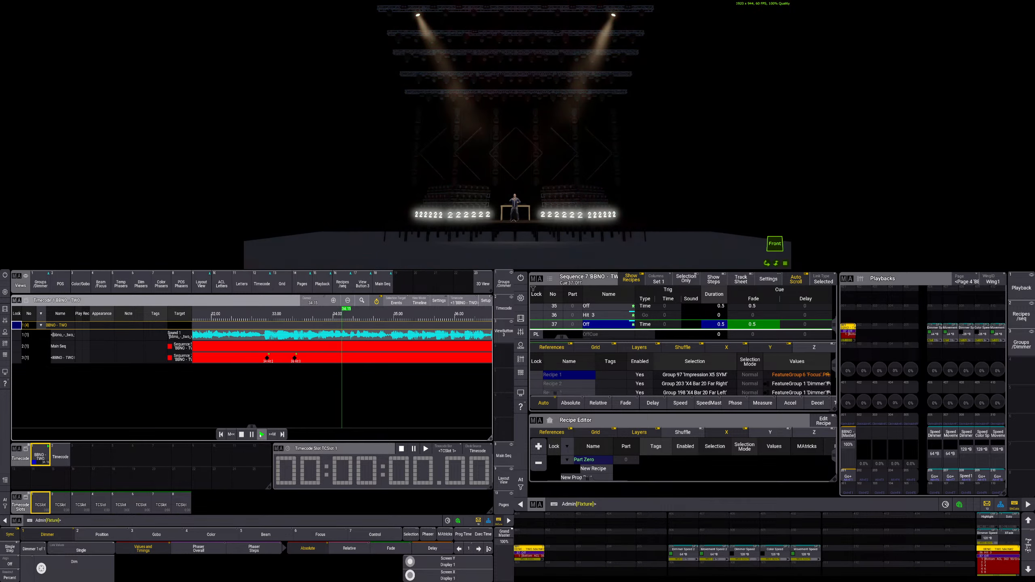
left_click(241, 434)
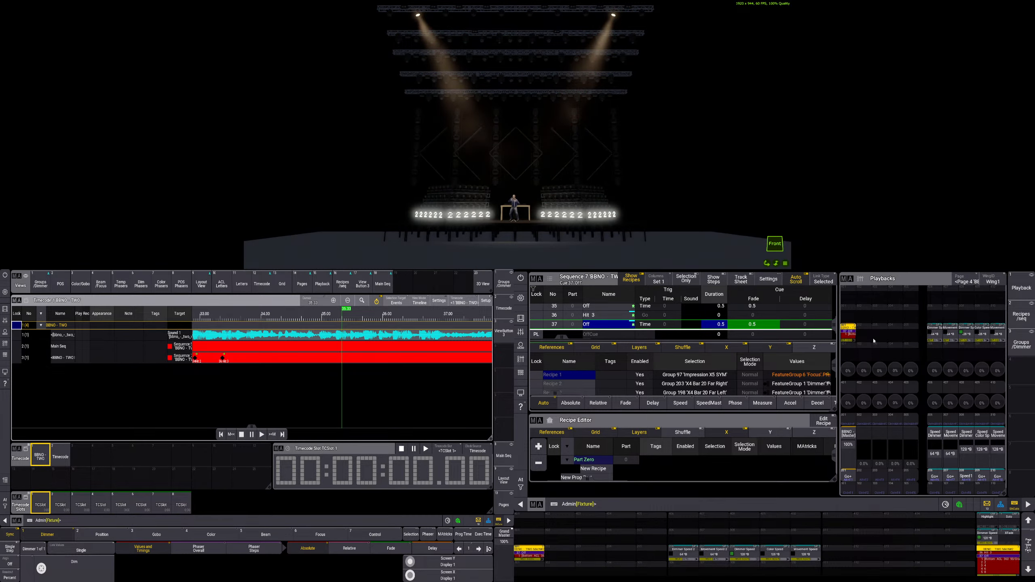
- Create a zero-dimmer recipe for the ACL 360 Top Pixel Sym group, merge it into cue 37 "Off" and clear the programmer
left_click(41, 283)
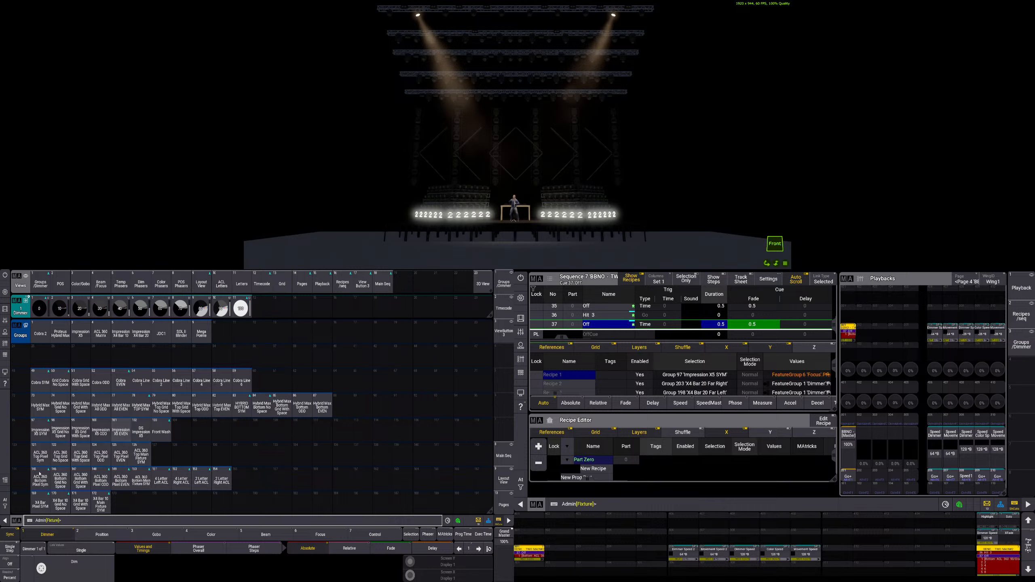
left_click(40, 455)
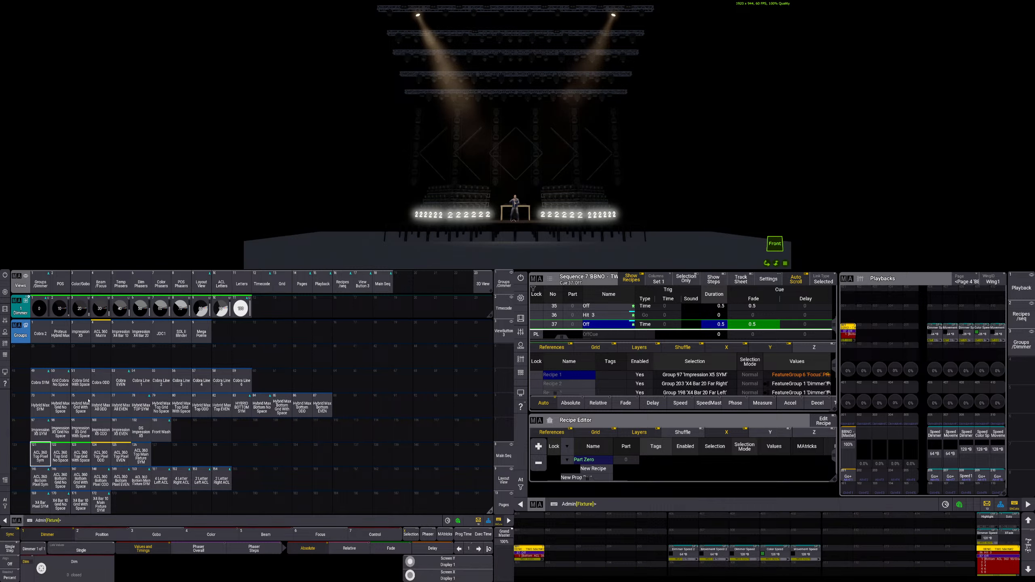
left_click(41, 308)
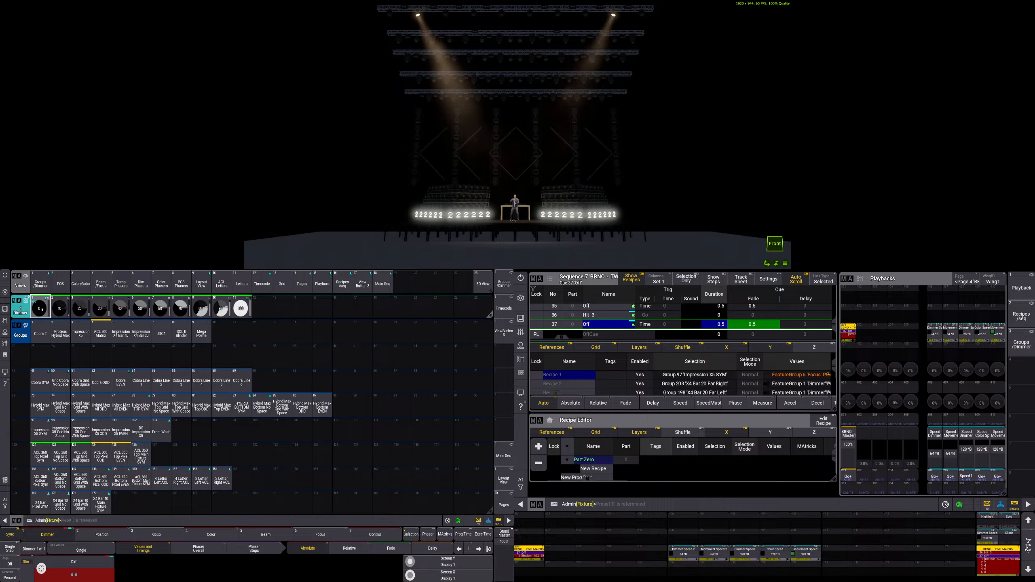
left_click(824, 421)
left_click(40, 454)
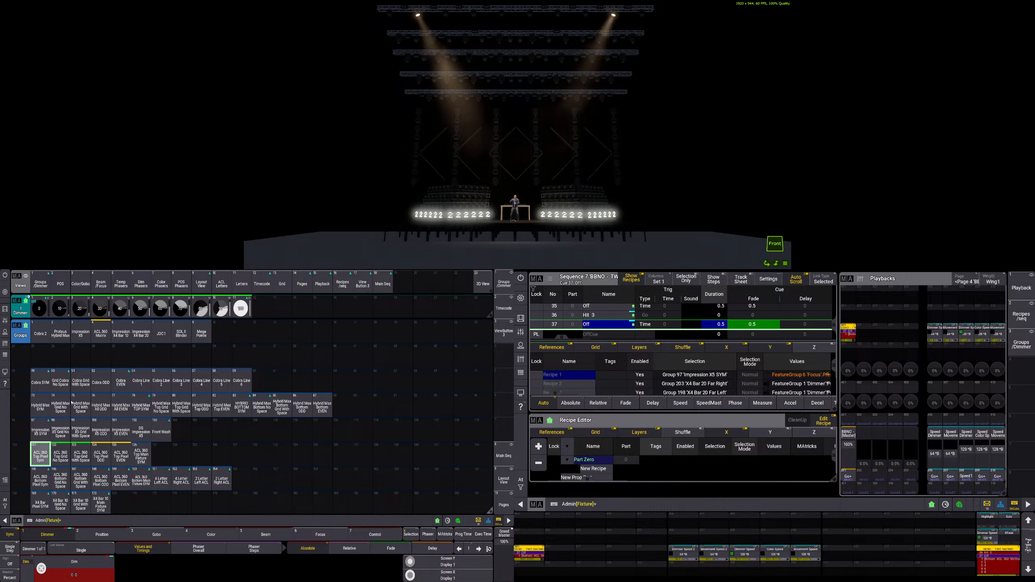
left_click(40, 309)
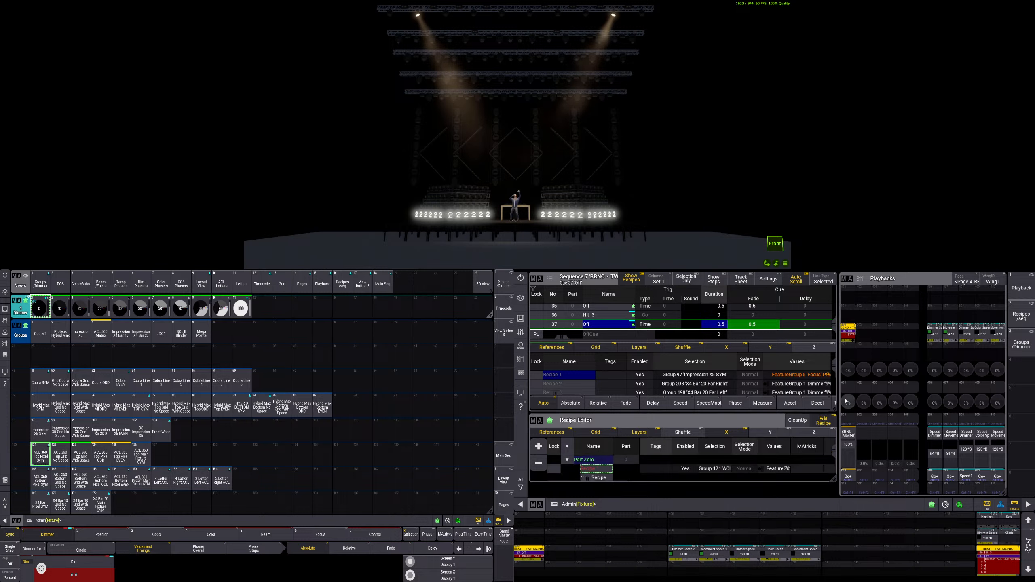
key("s")
left_click(601, 326)
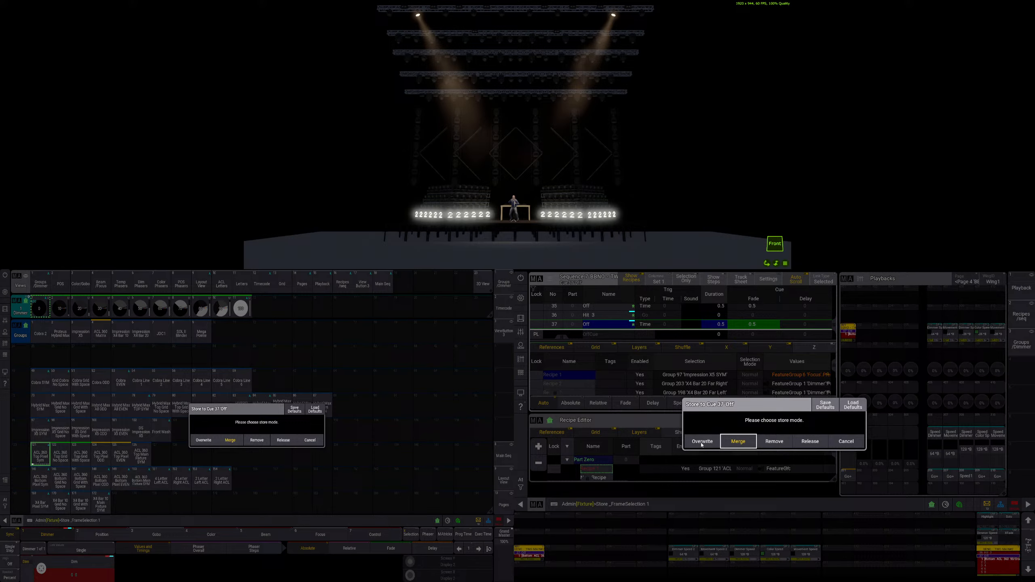
left_click(742, 442)
key("Escape")
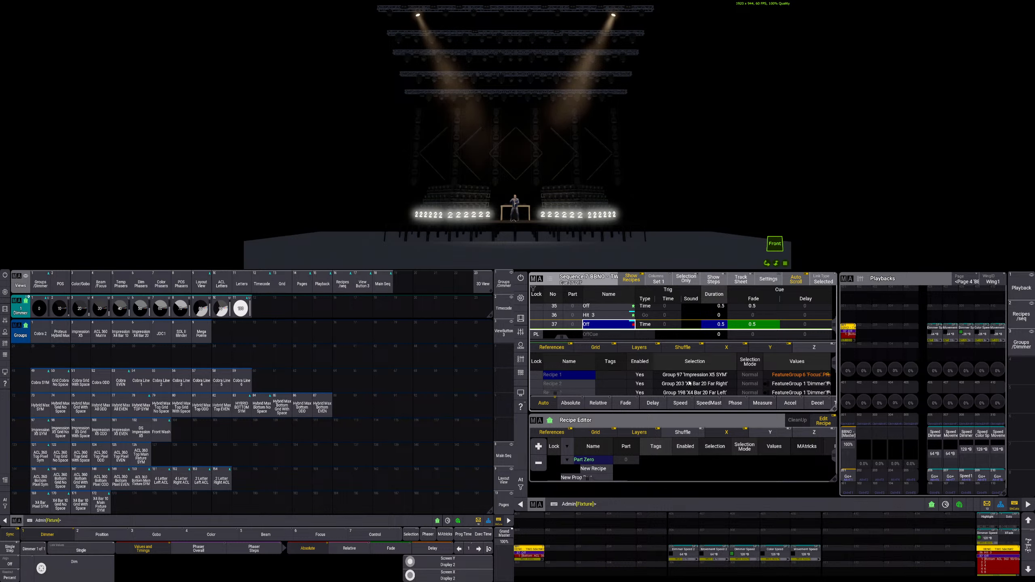
- Delete the ACL 360 Top Pixel Sym recipe from cue 37
scroll(674, 384, "down", 2)
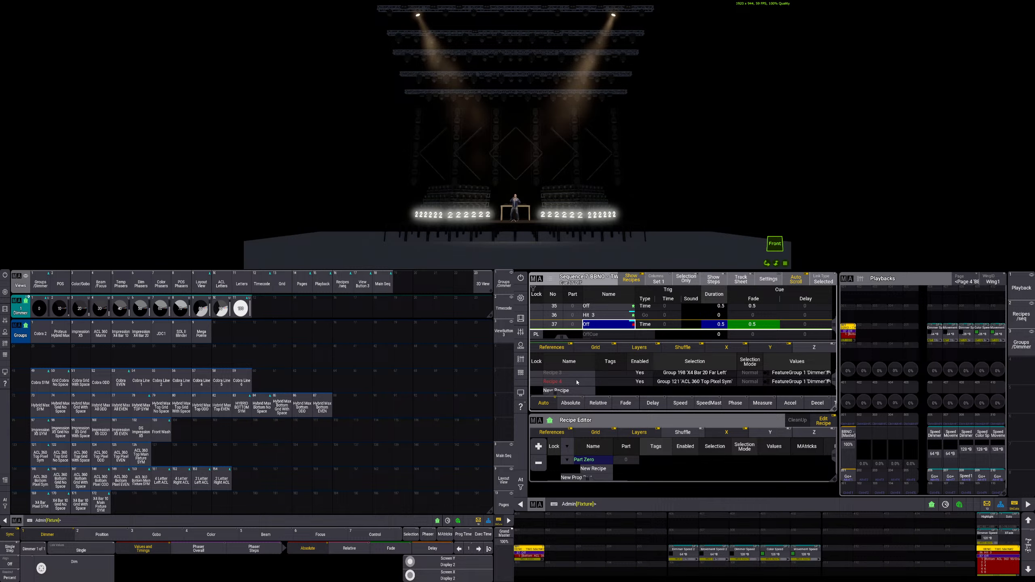
left_click(577, 382)
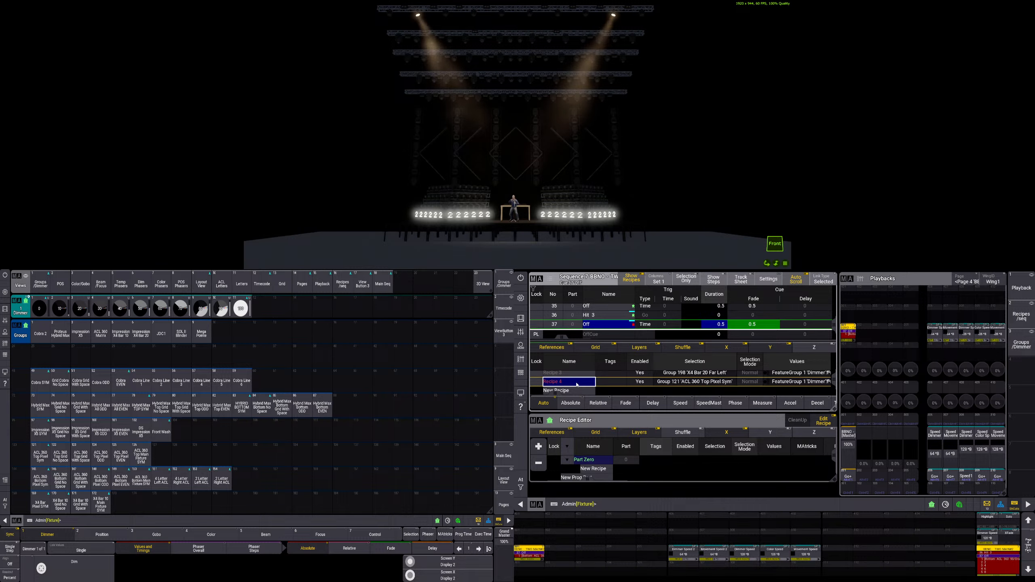
left_click(577, 383)
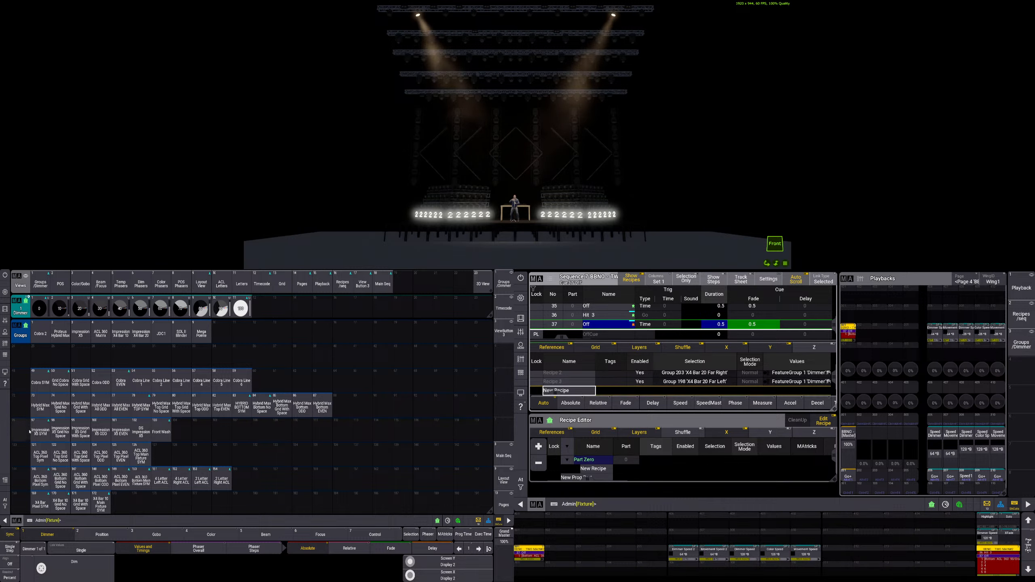
- Create a zero-dimmer recipe for the ACL 360 Bottom Pixel Sym group, merge it into cue 37 "Off" and clear the programmer
left_click(40, 479)
left_click(39, 308)
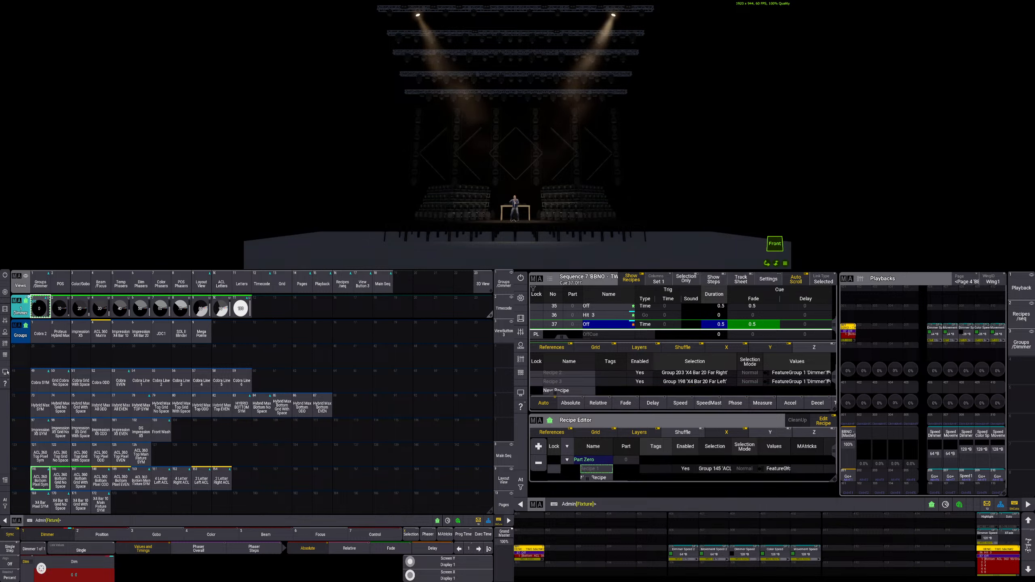
key("s")
left_click(559, 325)
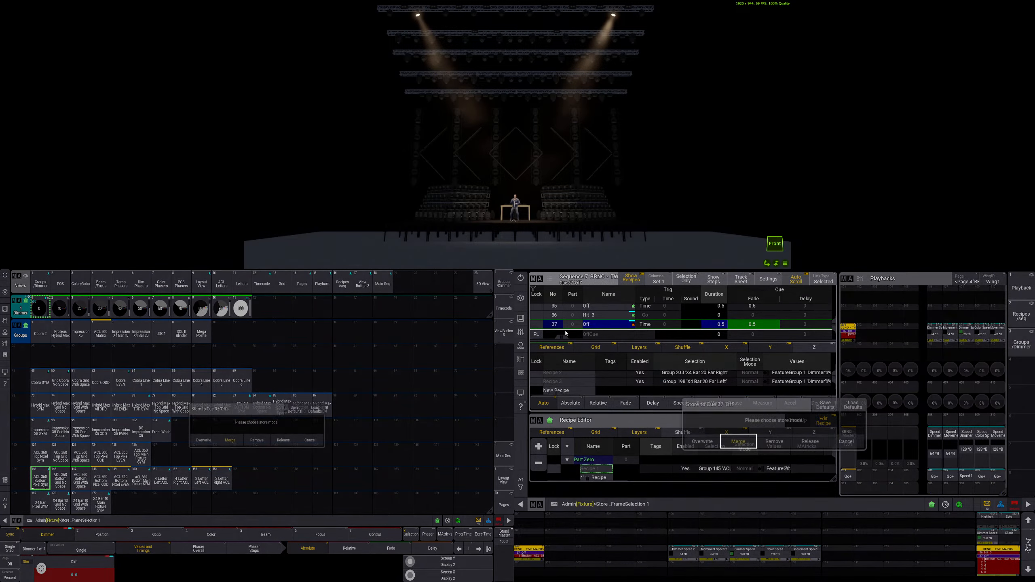
left_click(739, 441)
key("Escape")
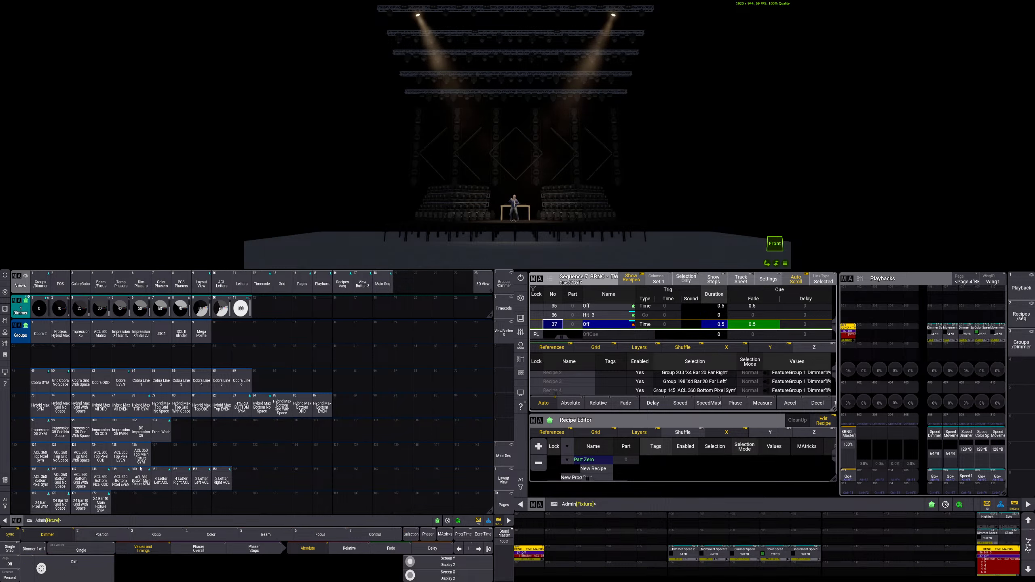
- Move the timecode cursor back before the last hits and replay them to check the updated cue 37
left_click(263, 284)
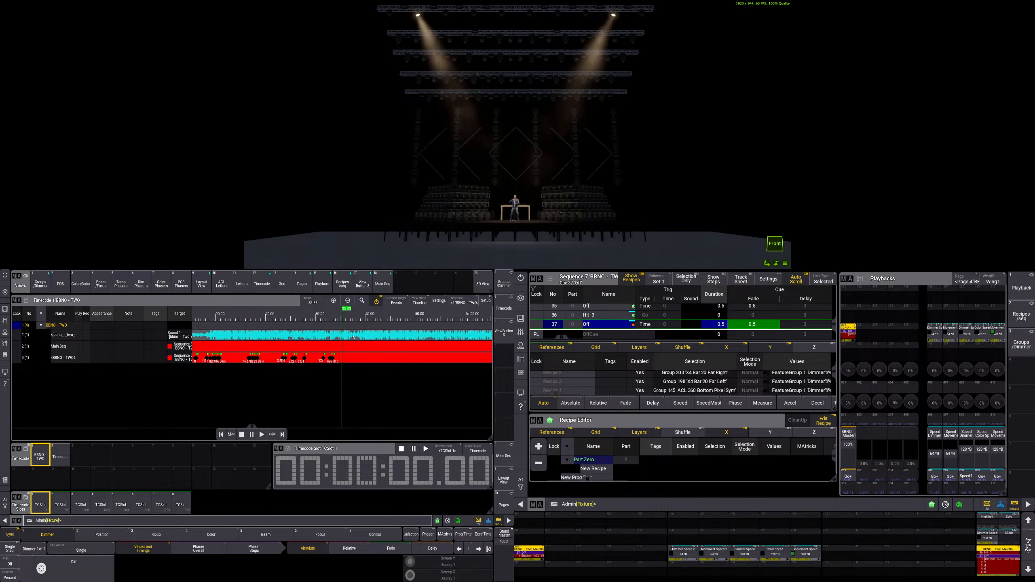
left_click_drag(337, 320, 354, 336)
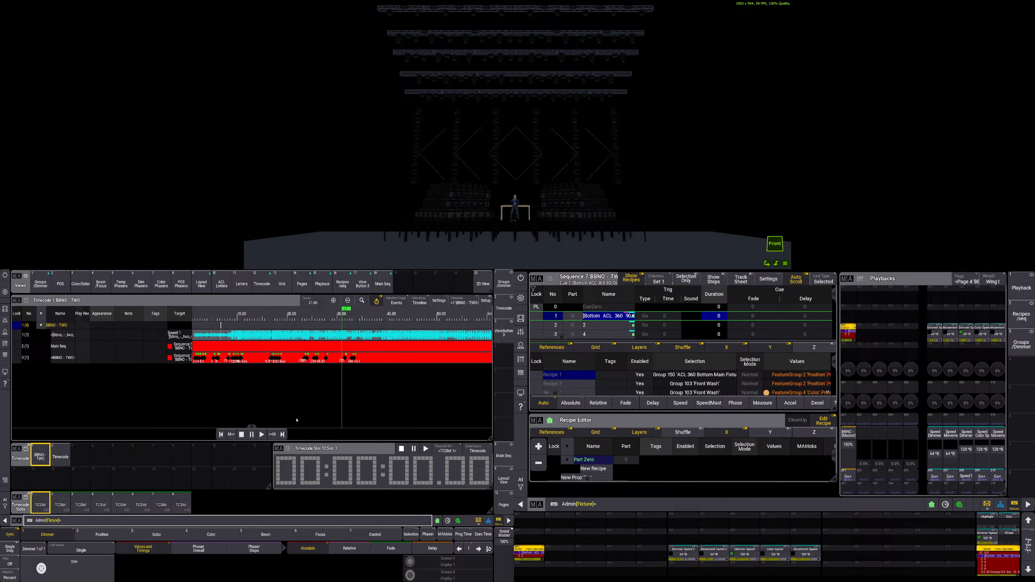
left_click(262, 435)
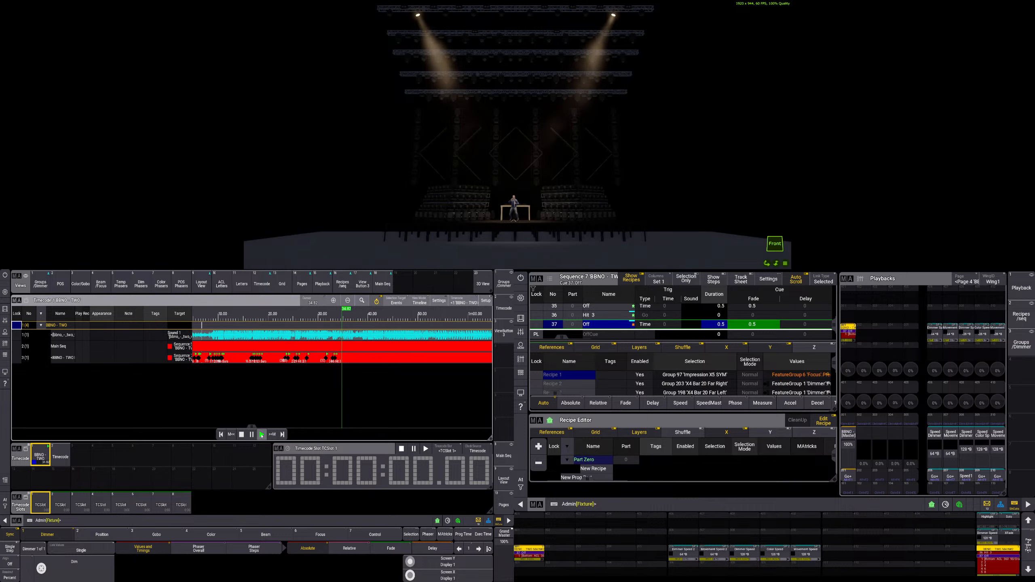
left_click(242, 435)
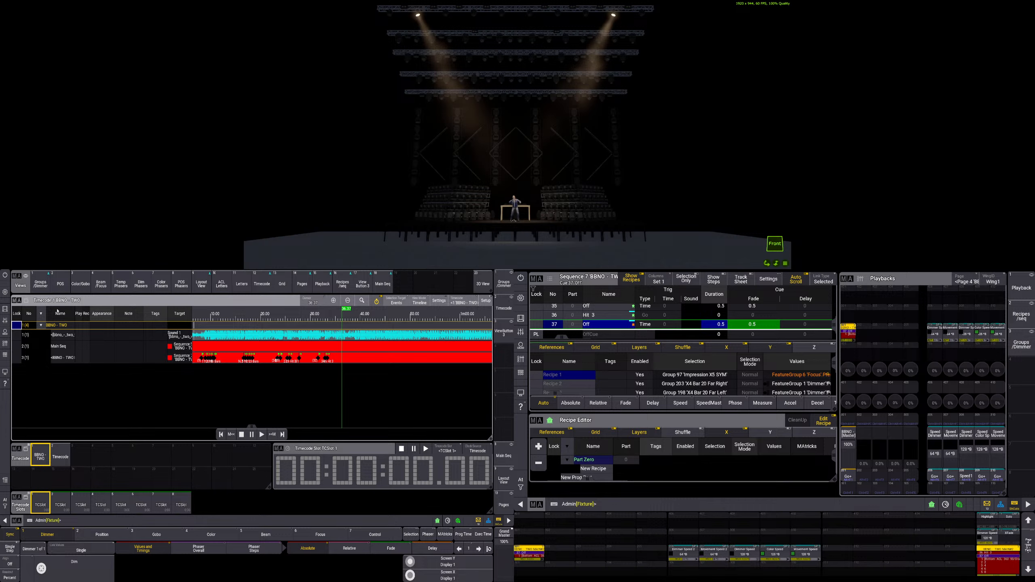
left_click(43, 286)
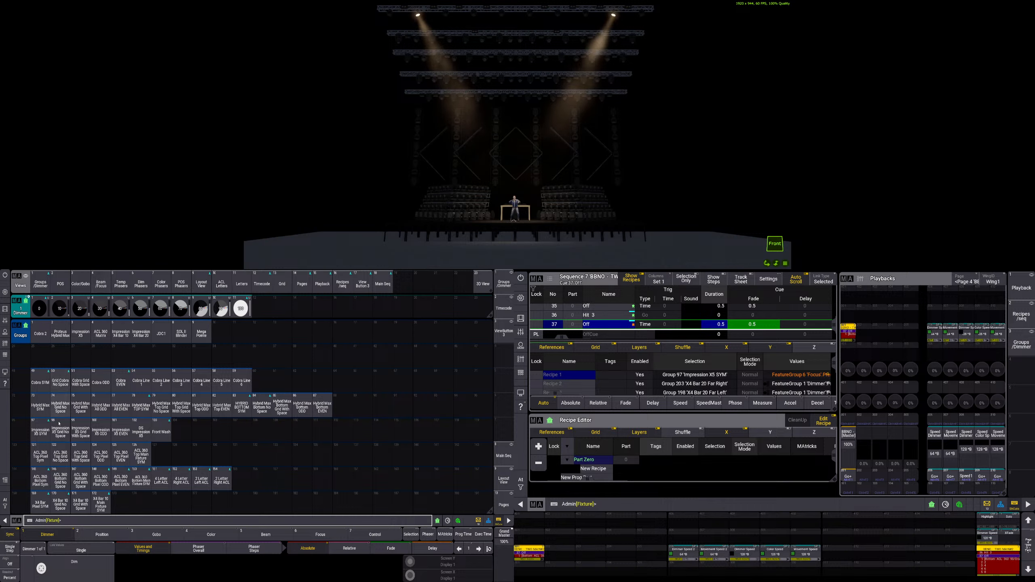
left_click(45, 463)
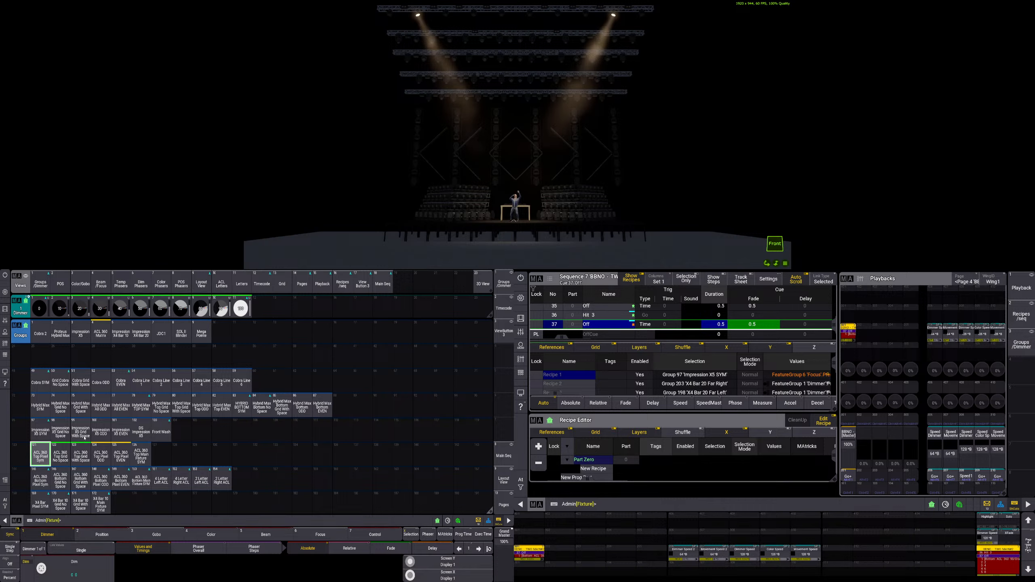
left_click(228, 285)
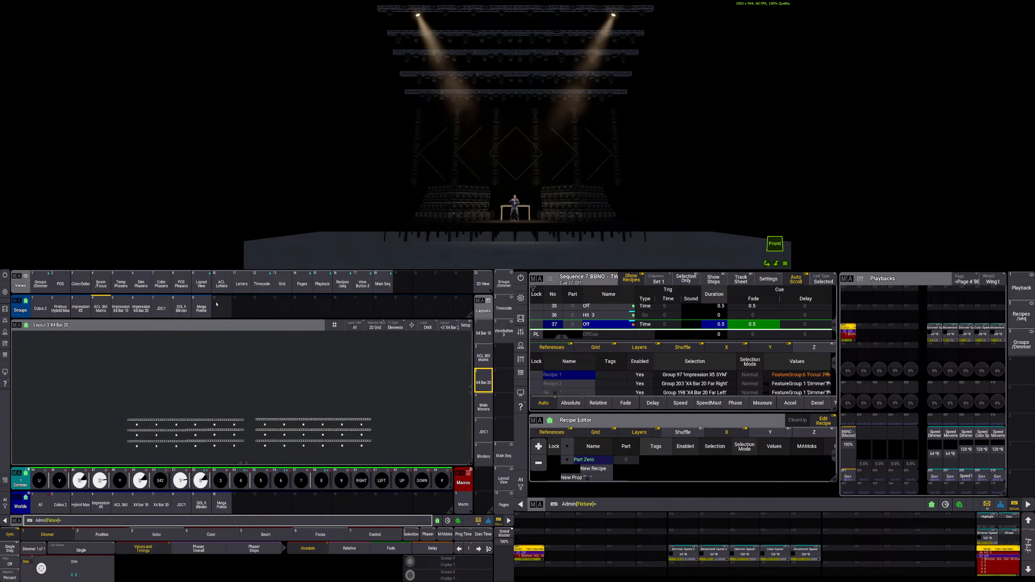
left_click(201, 480)
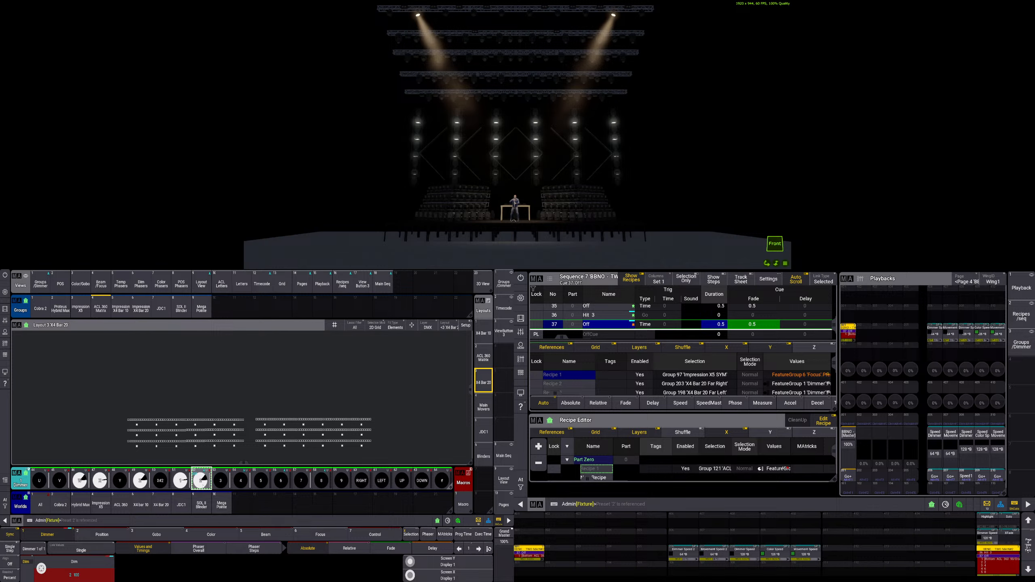
key("Escape")
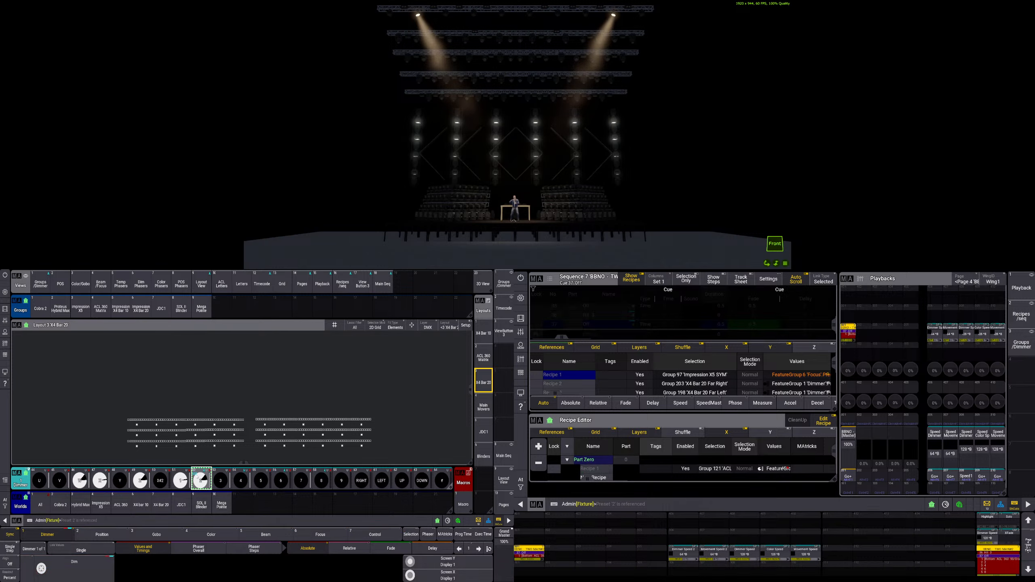
- Set cue 39's fade time to 0.5, run the cue and save the show
left_click(40, 284)
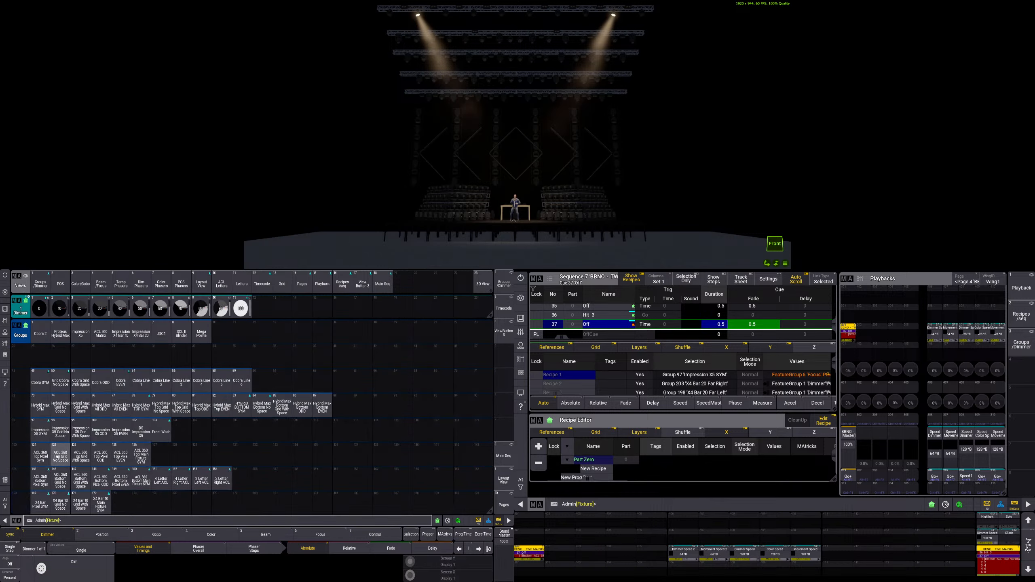
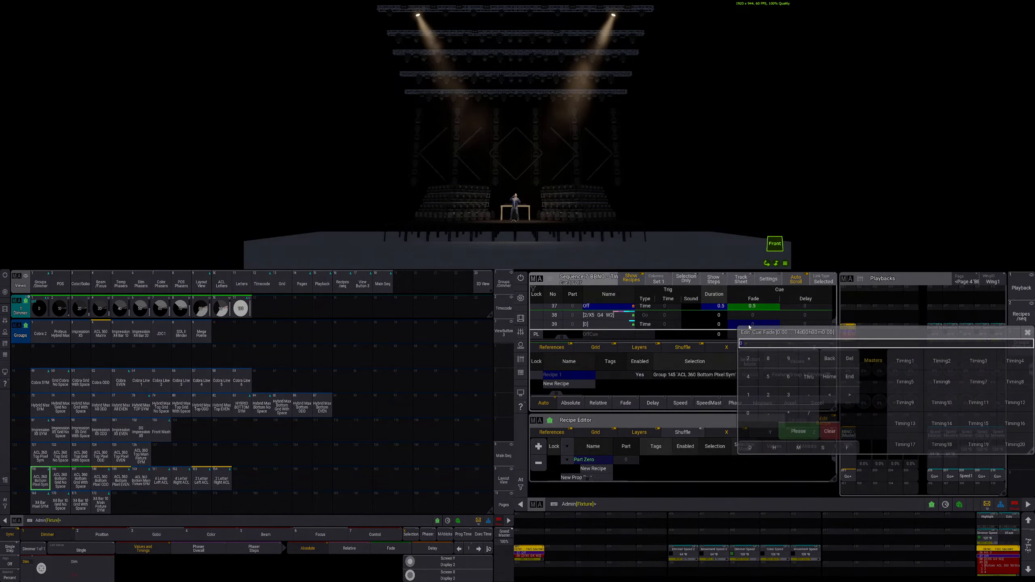
type("0.5")
key("Return")
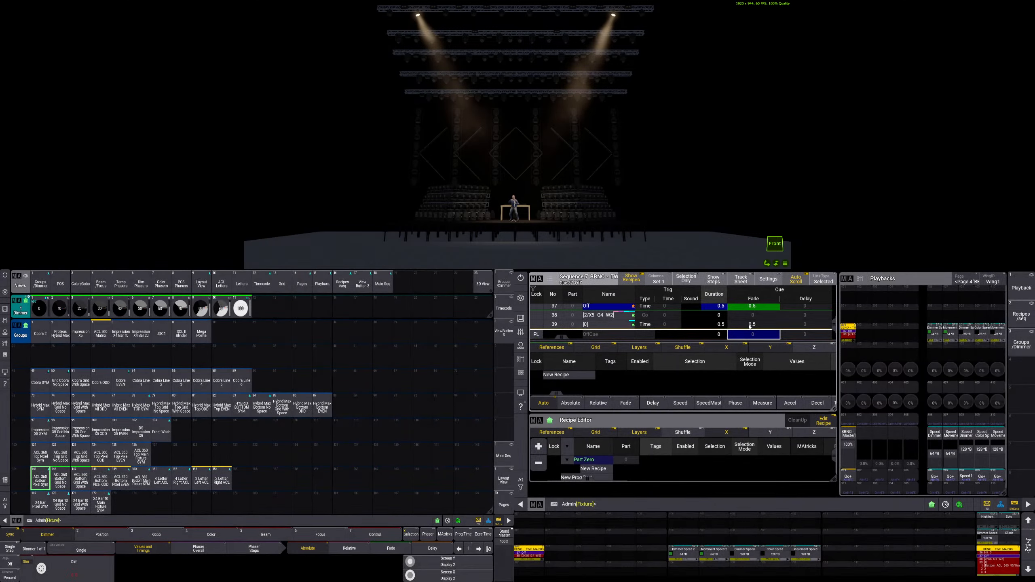
left_click(848, 477)
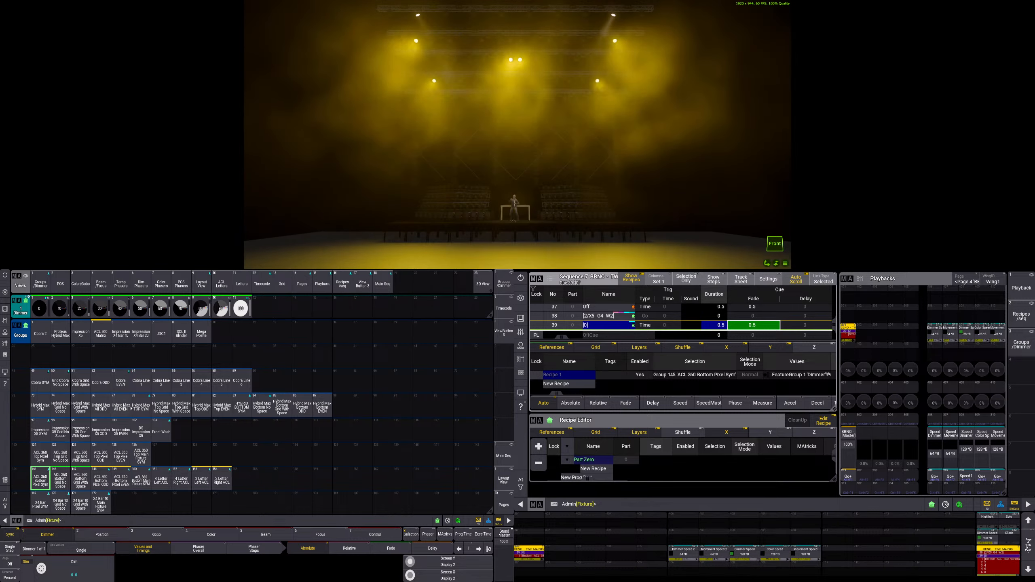
key("ctrl+s")
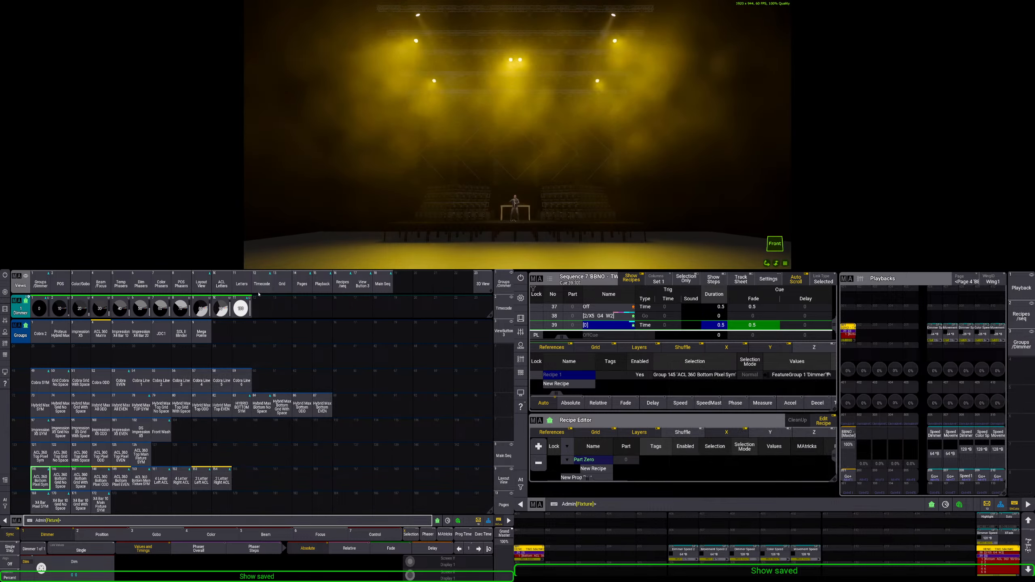
- Open the BBNO - TWO timecode for editing and play past the last hits, stopping at about 35.20
left_click(260, 286)
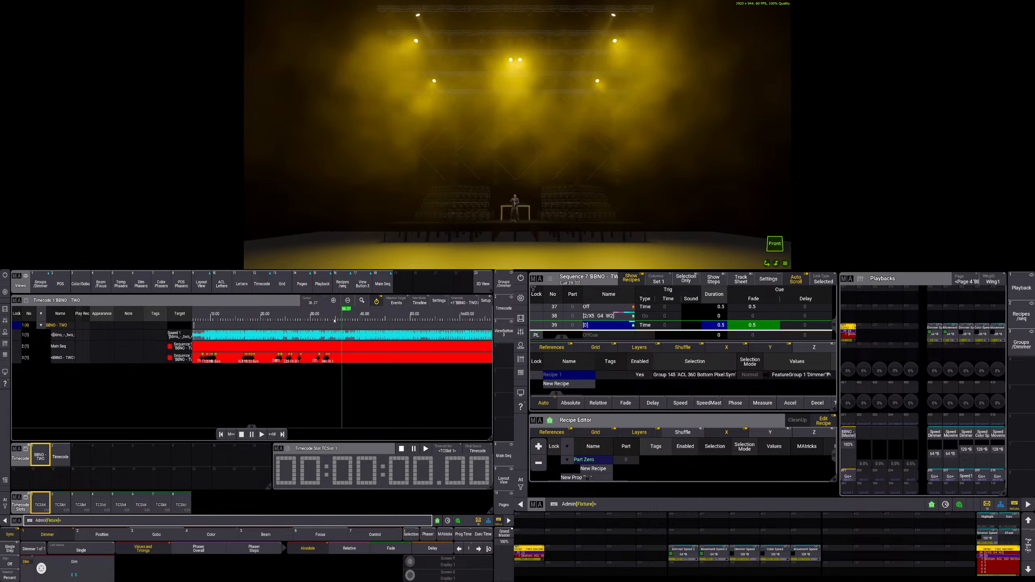
scroll(334, 321, "up", 5)
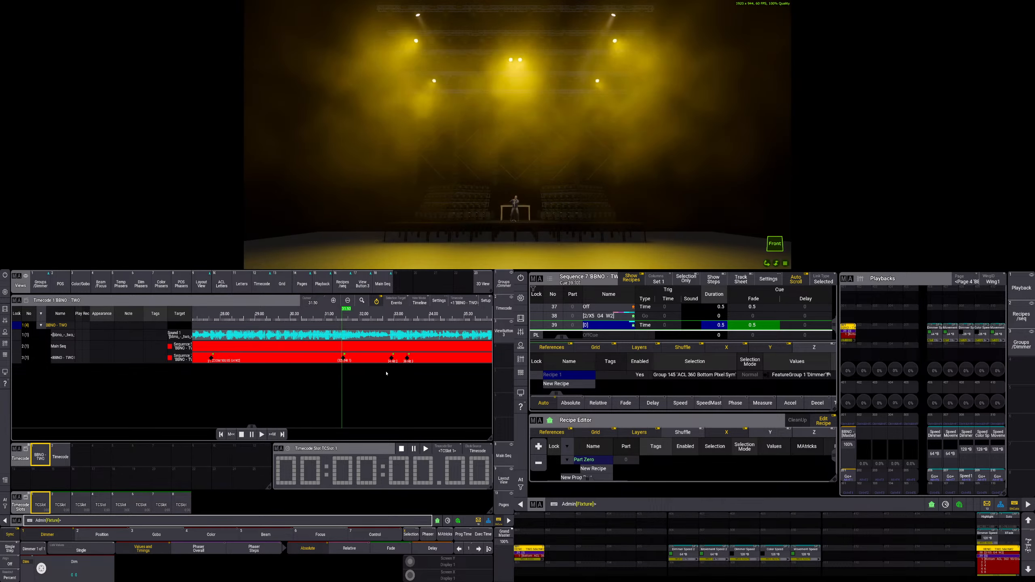
left_click(485, 301)
left_click(265, 435)
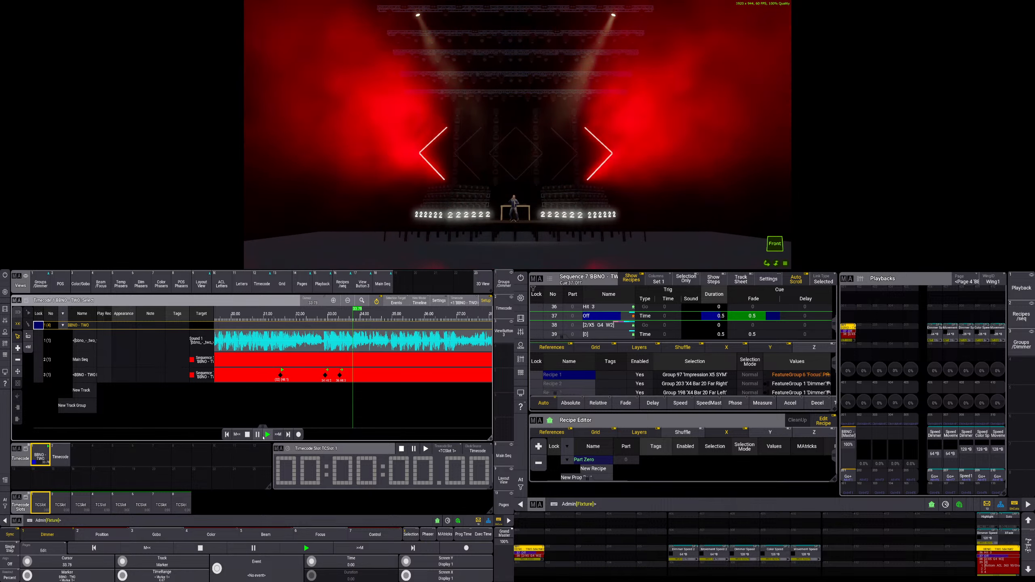
left_click(248, 435)
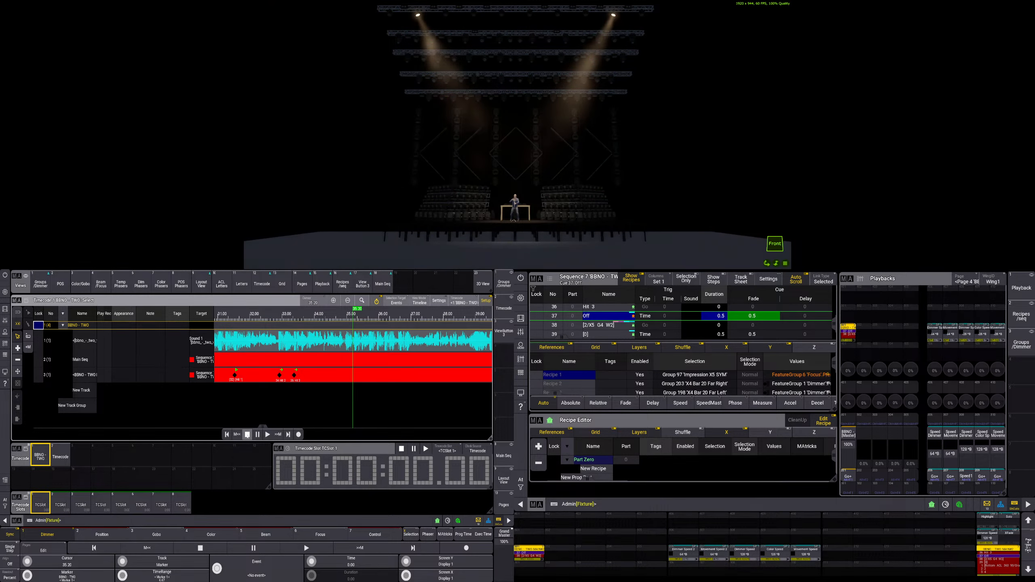
- Add an event at 35.25 on the lower BBNO - TWO track and assign it Goto cue 38 "[2/X5 G4 W2]"
left_click(18, 350)
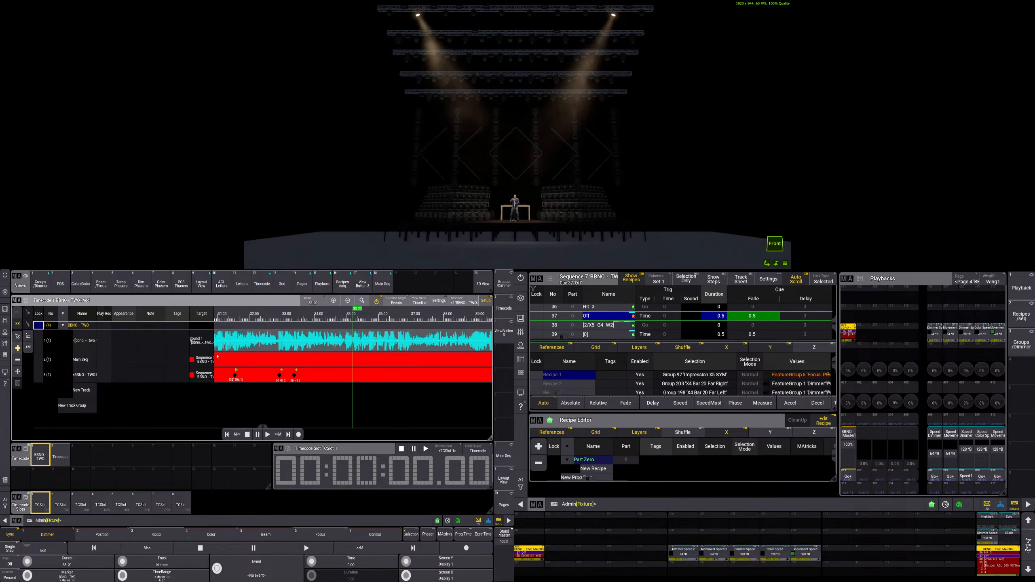
left_click(355, 374)
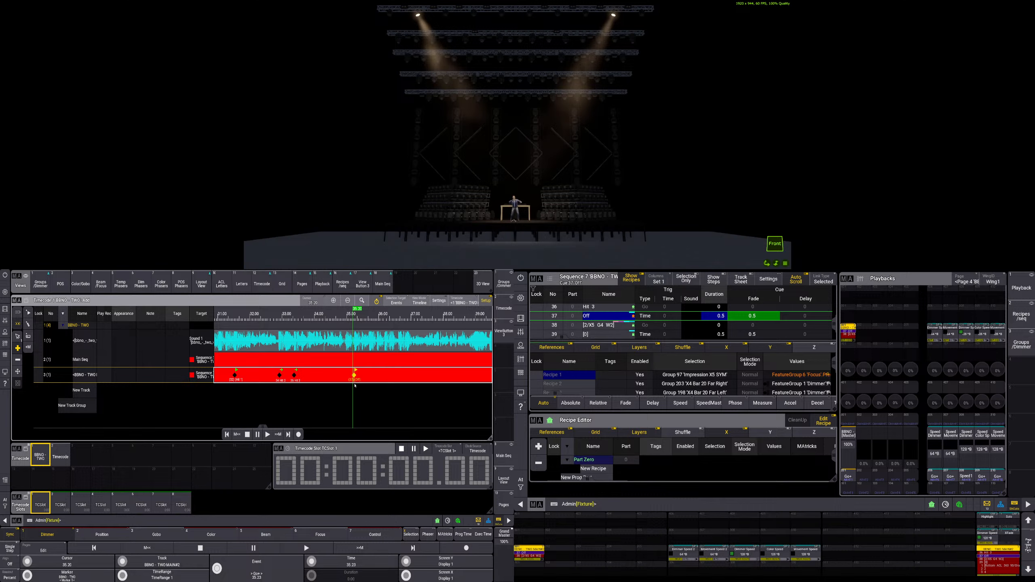
left_click(256, 565)
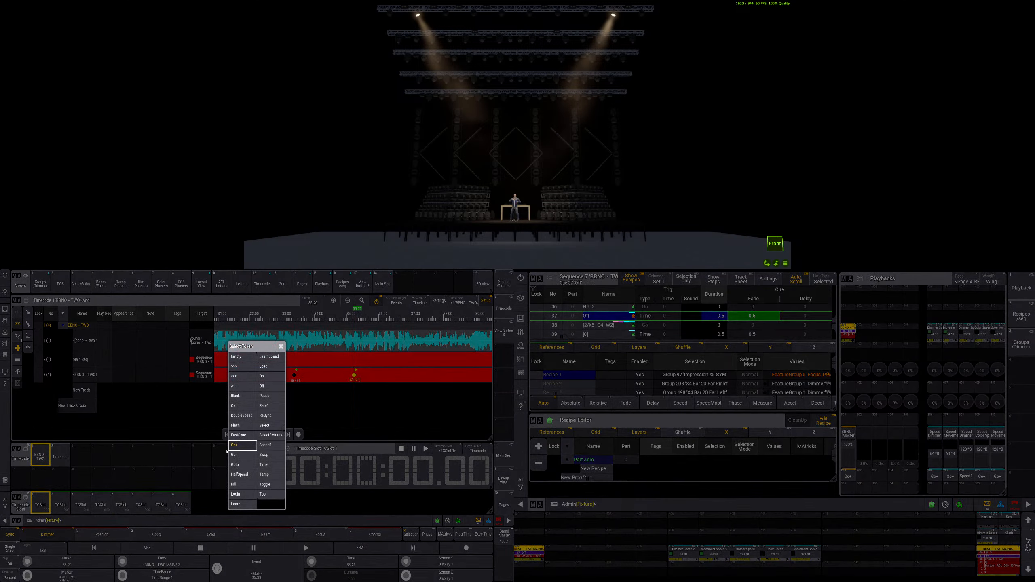
left_click(240, 466)
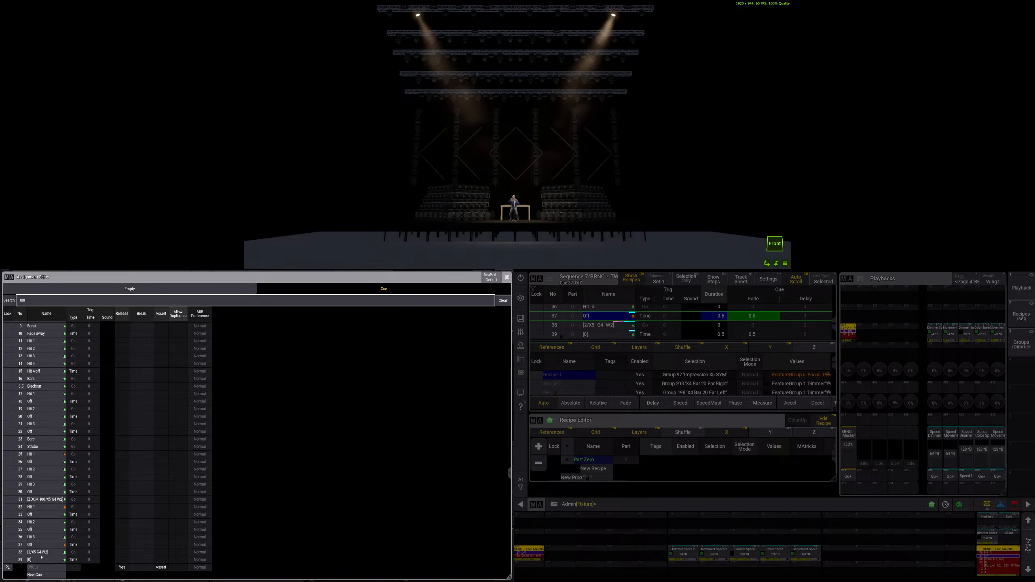
left_click(41, 554)
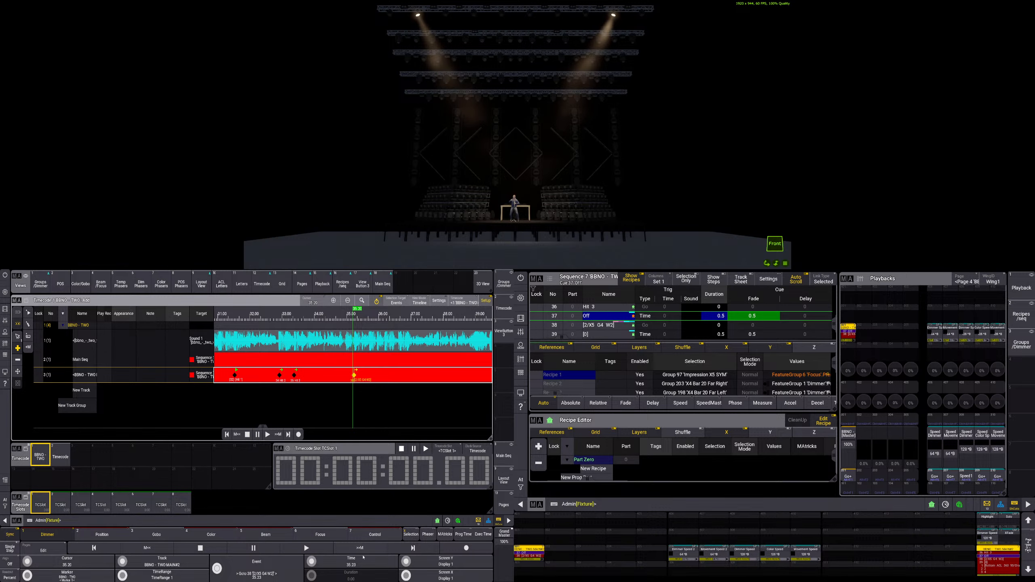
scroll(363, 556, "up", 2)
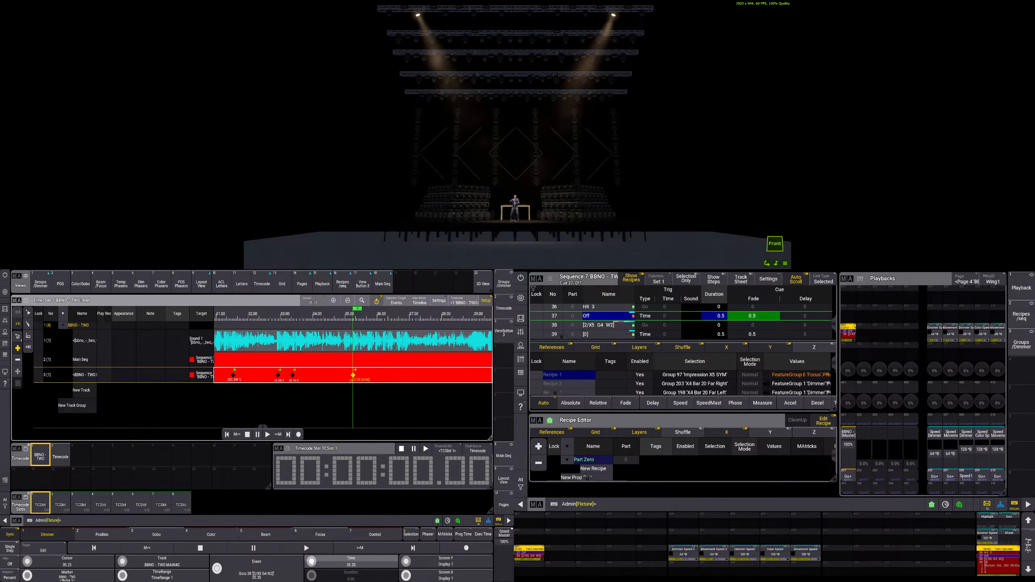
- Move the timecode cursor back before the new cue 38 event and play through it to check its timing
left_click_drag(317, 319, 293, 320)
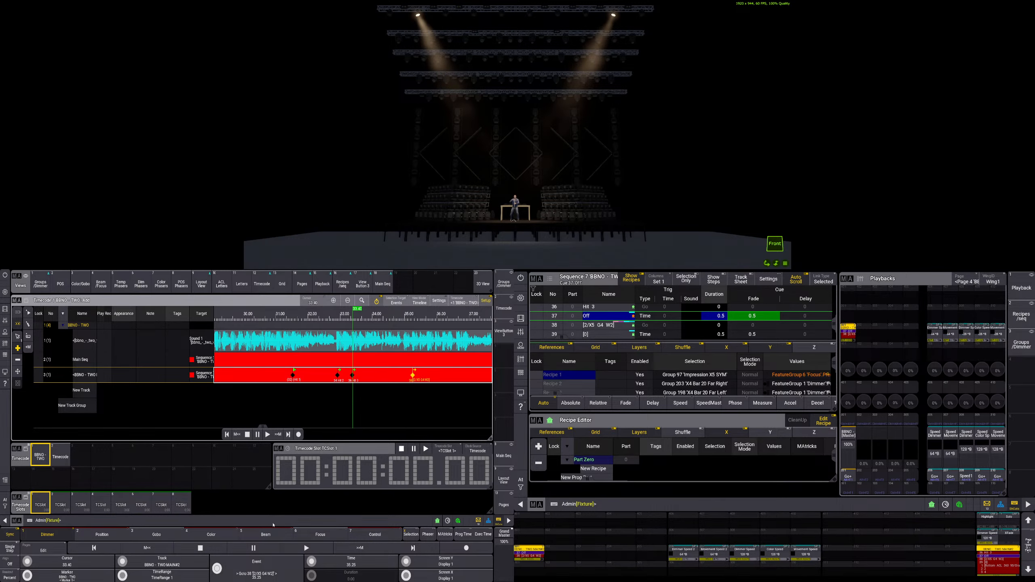
left_click(268, 435)
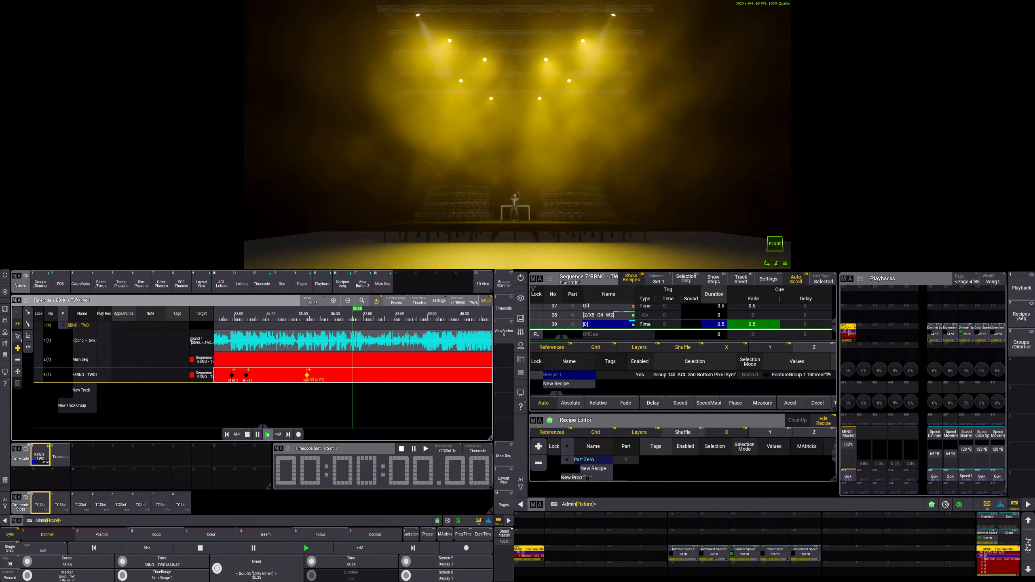
left_click(247, 435)
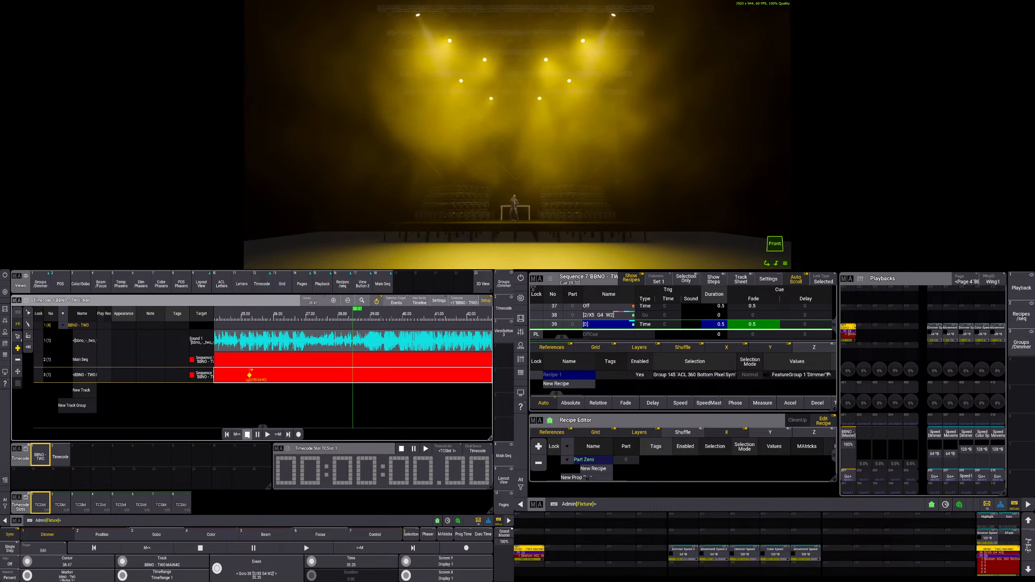
- Replay the passage following the cue 38 event several times from about 36.6 to find the next hit
left_click(294, 415)
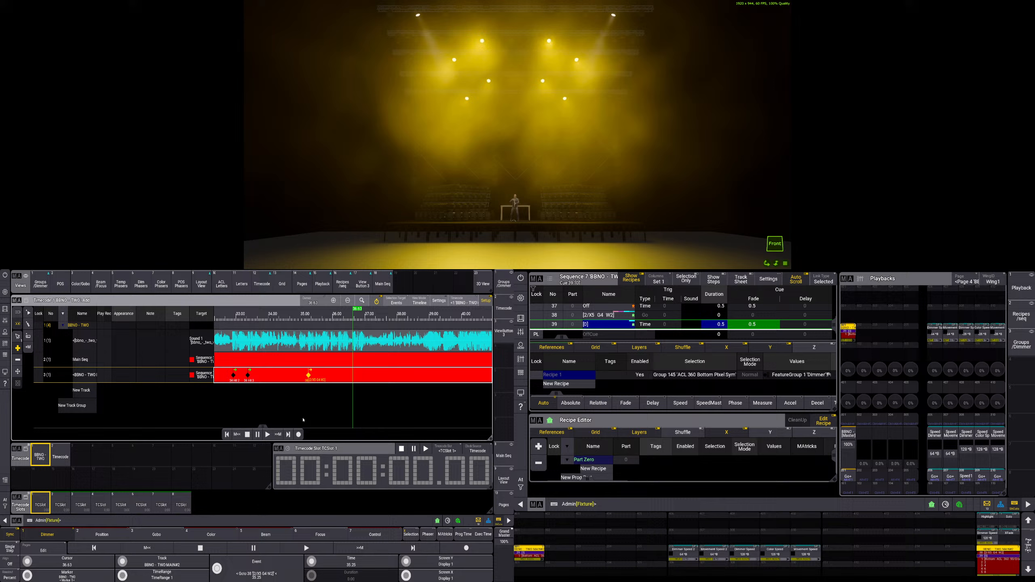
left_click(267, 434)
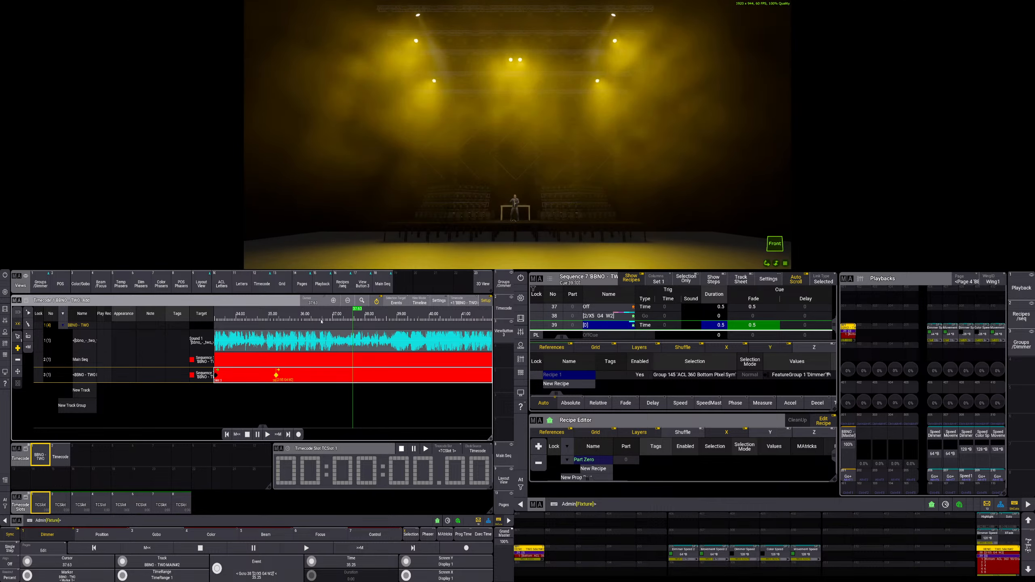
left_click(267, 435)
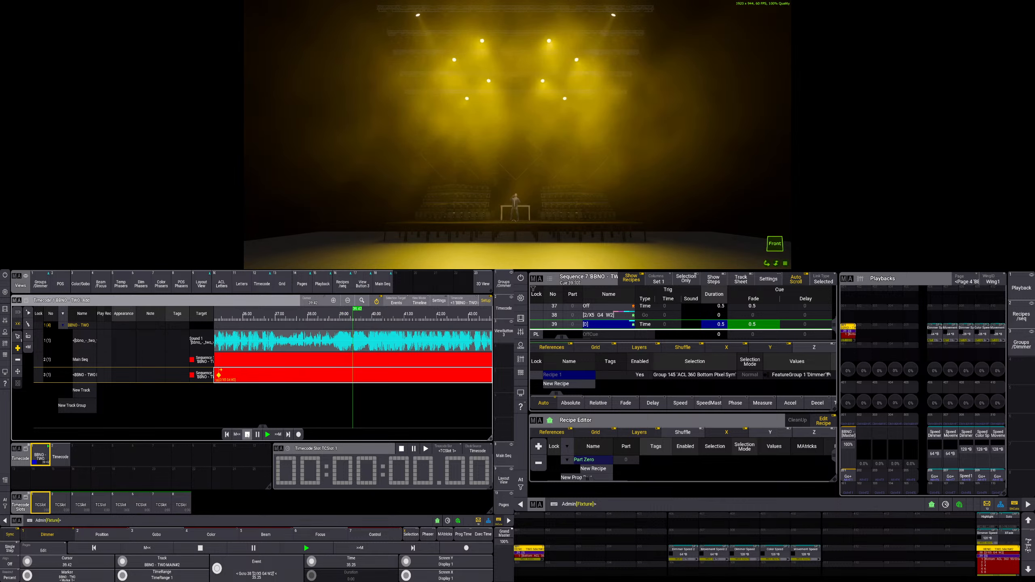
left_click(247, 435)
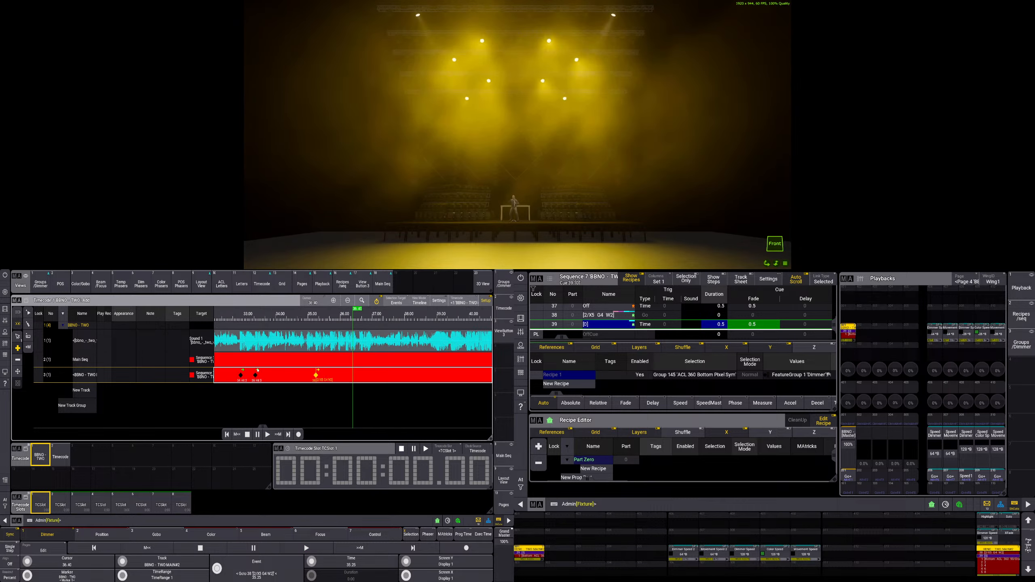
left_click(268, 434)
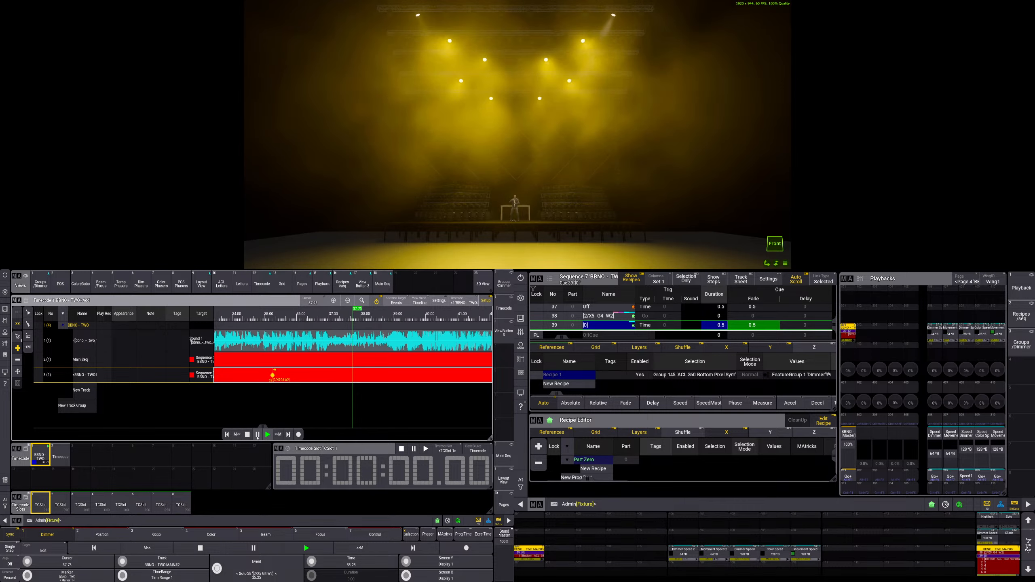
left_click(256, 435)
left_click(302, 317)
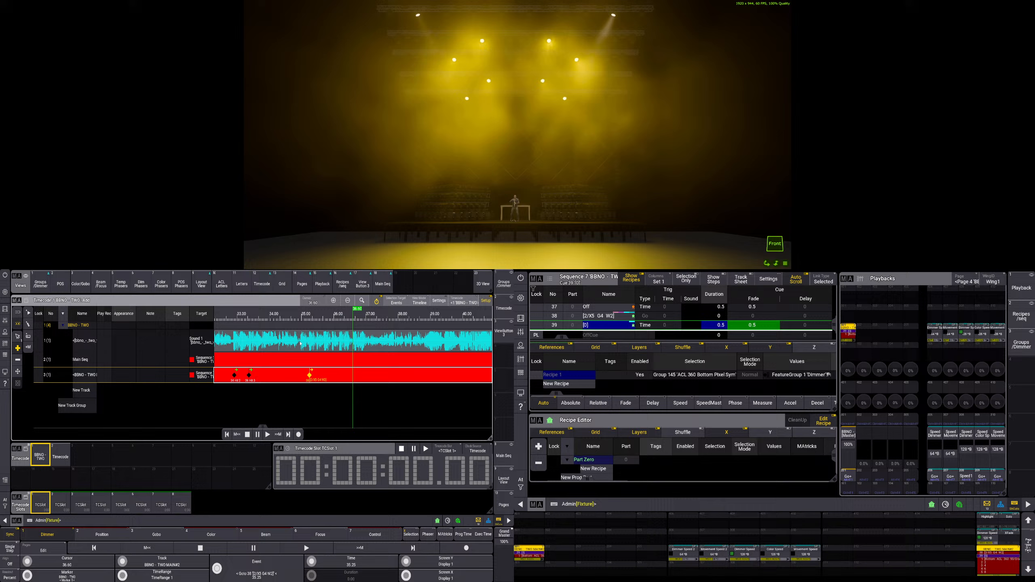
left_click(267, 435)
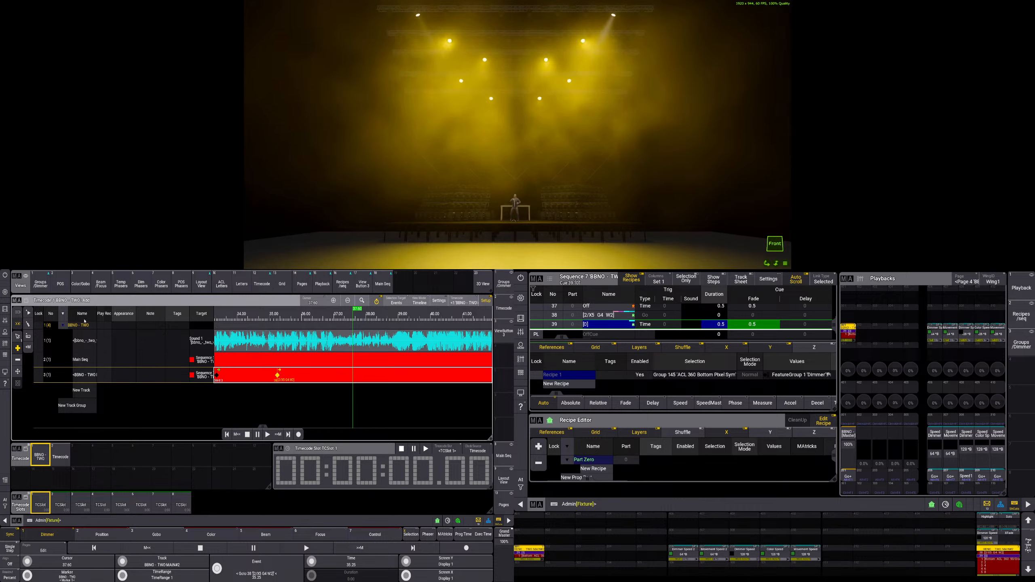
- Create a recipe that applies the letter dimmer preset showing 2s to the ACL 360 Bottom Pixel Sym group
left_click(41, 284)
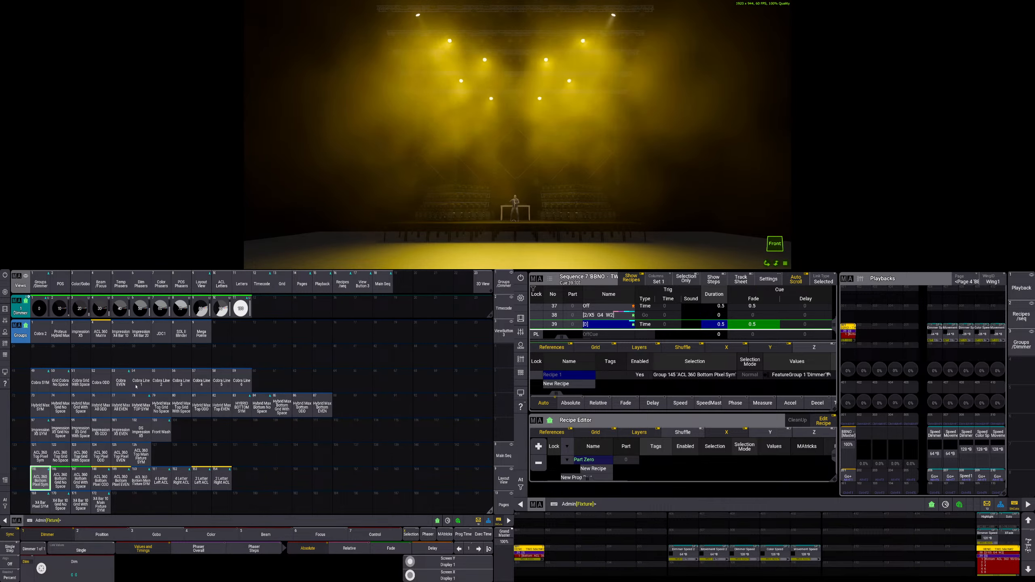
left_click(179, 284)
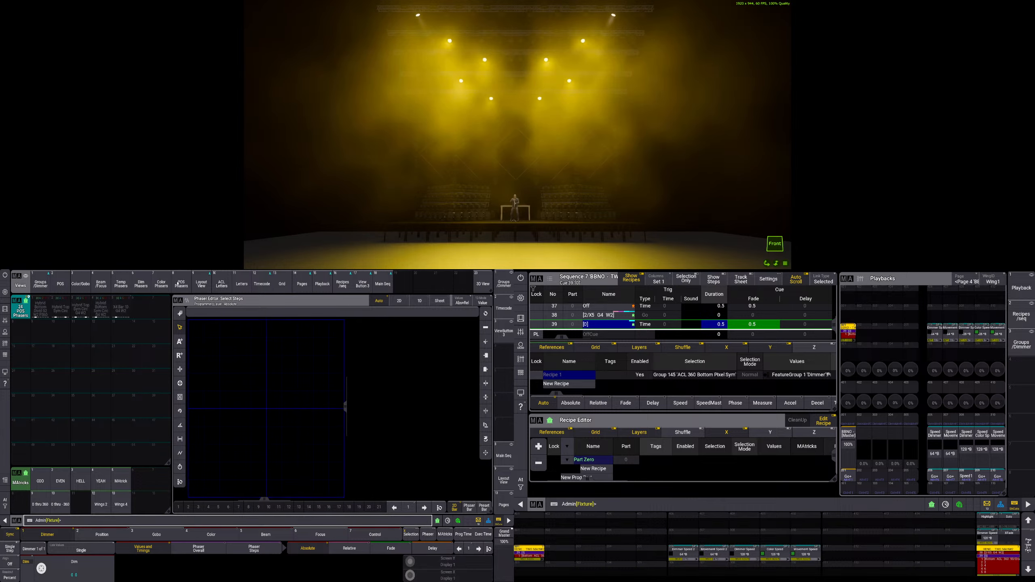
left_click(221, 284)
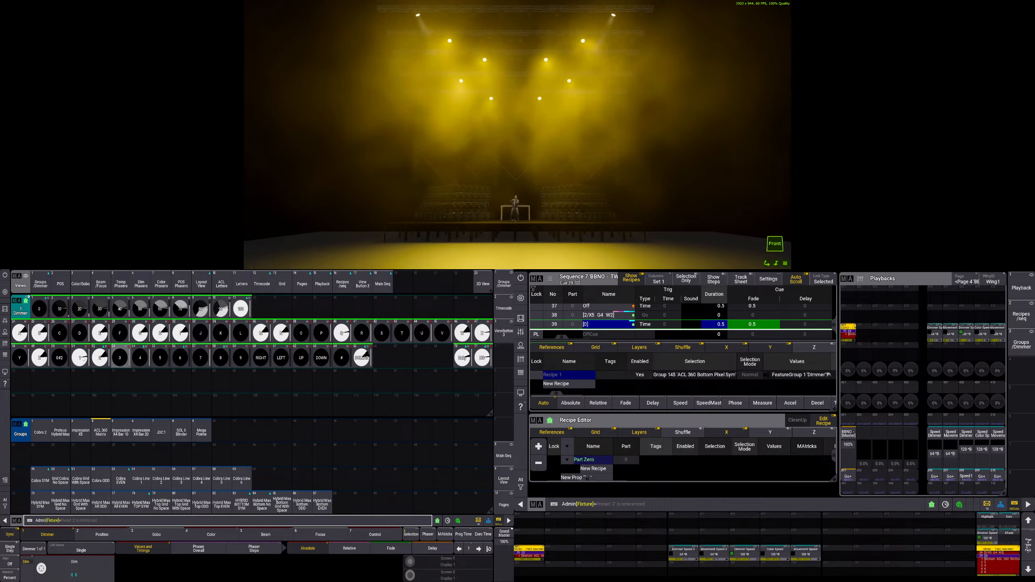
left_click(99, 357)
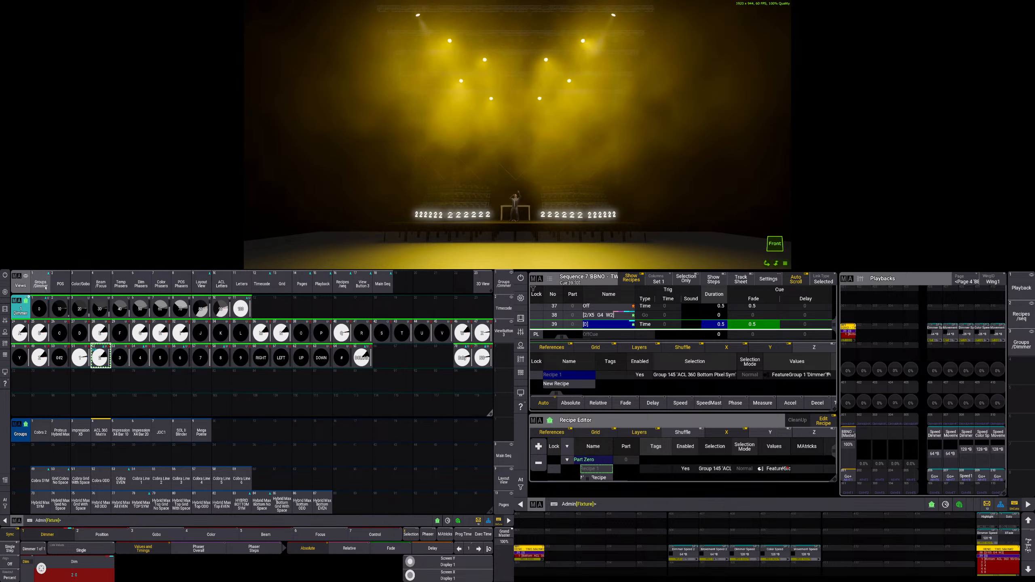
- Apply the 0 dimmer preset to the Impression X5 SYM group, store the look as cue 40 and run it
left_click(46, 285)
left_click(41, 429)
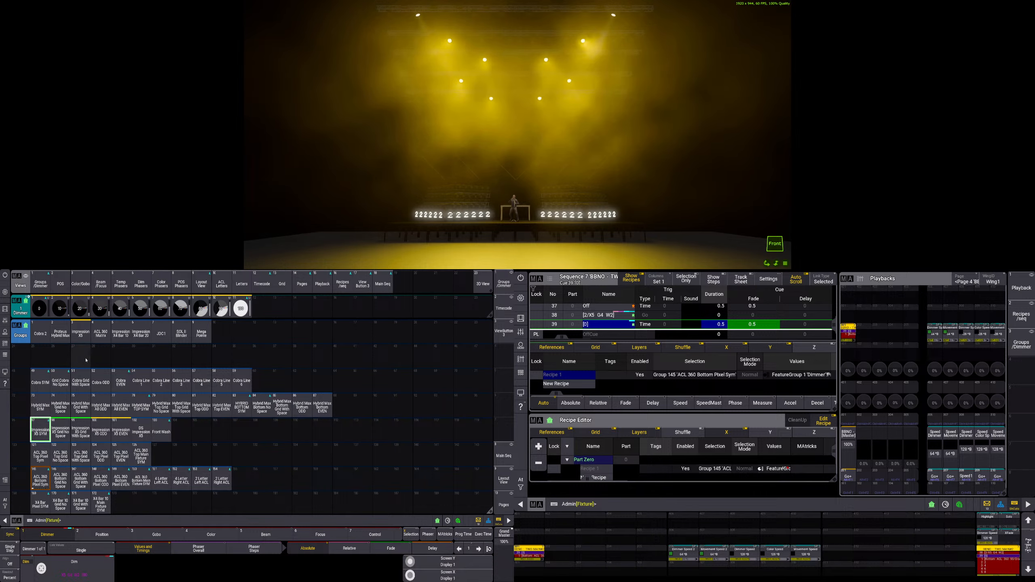
left_click(42, 312)
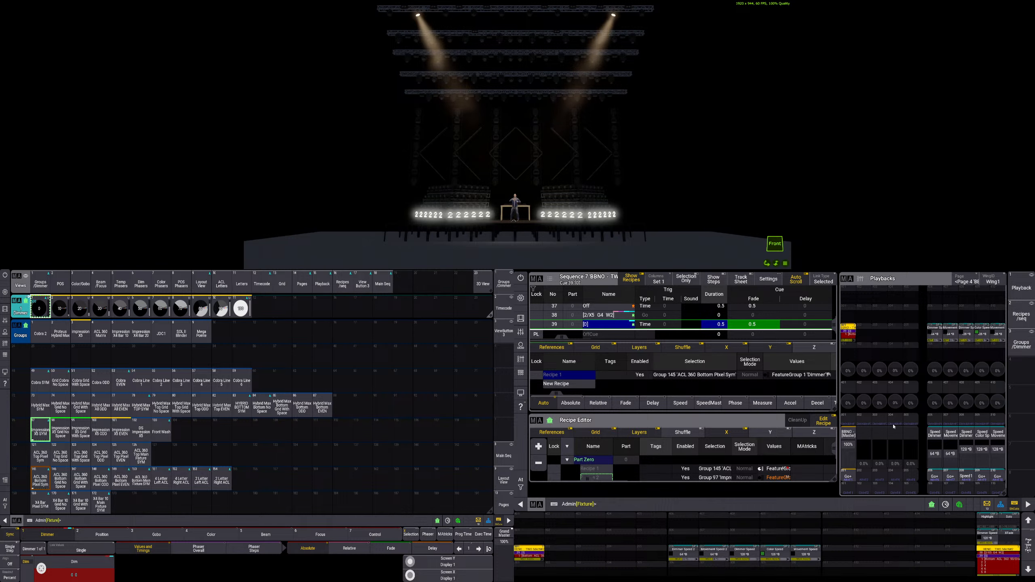
left_click(850, 480)
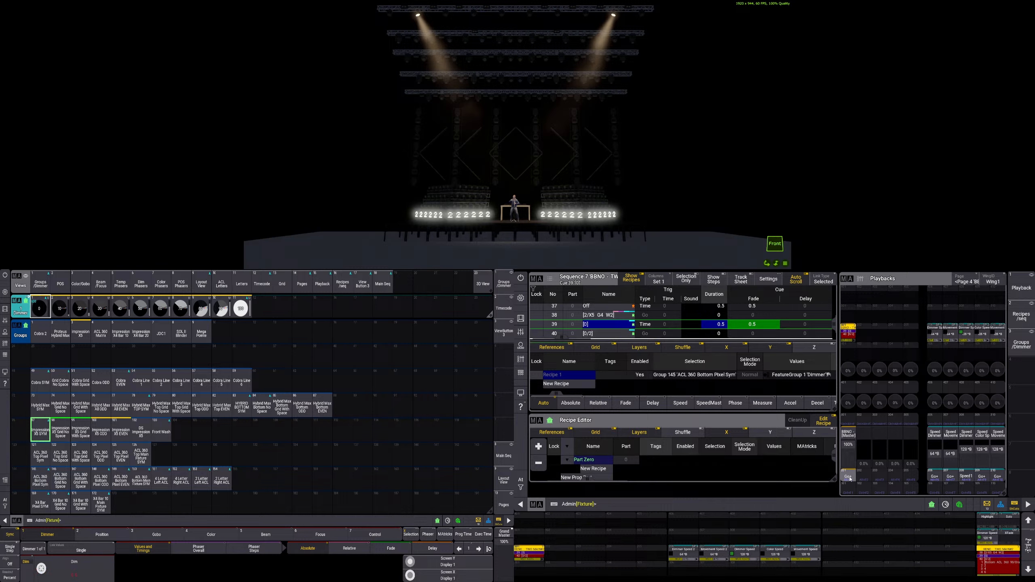
left_click(849, 475)
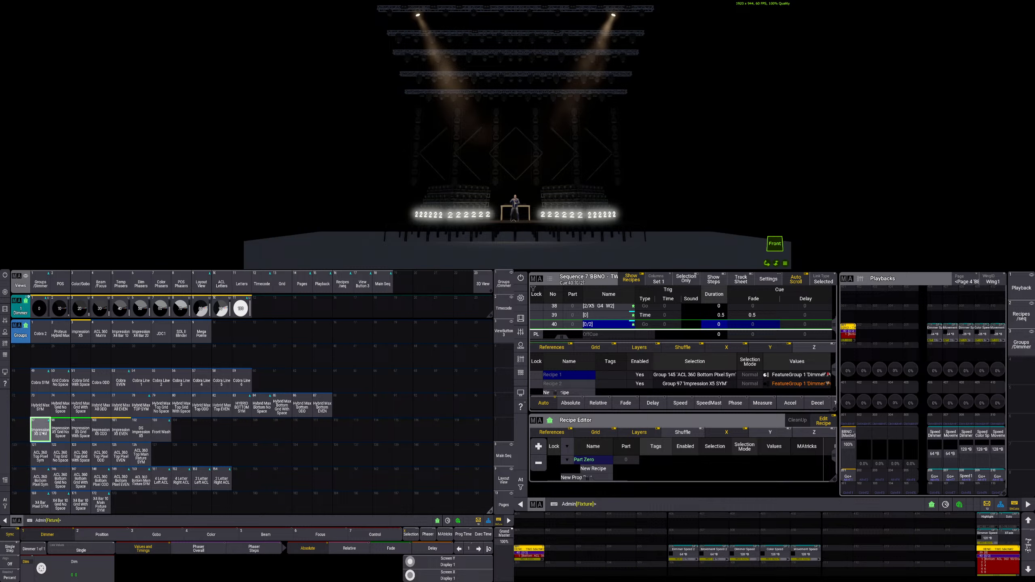
- Apply the 0 dimmer preset to the ACL 360 Bottom Pixel Sym group and store it as cue 41
left_click(41, 479)
left_click(40, 308)
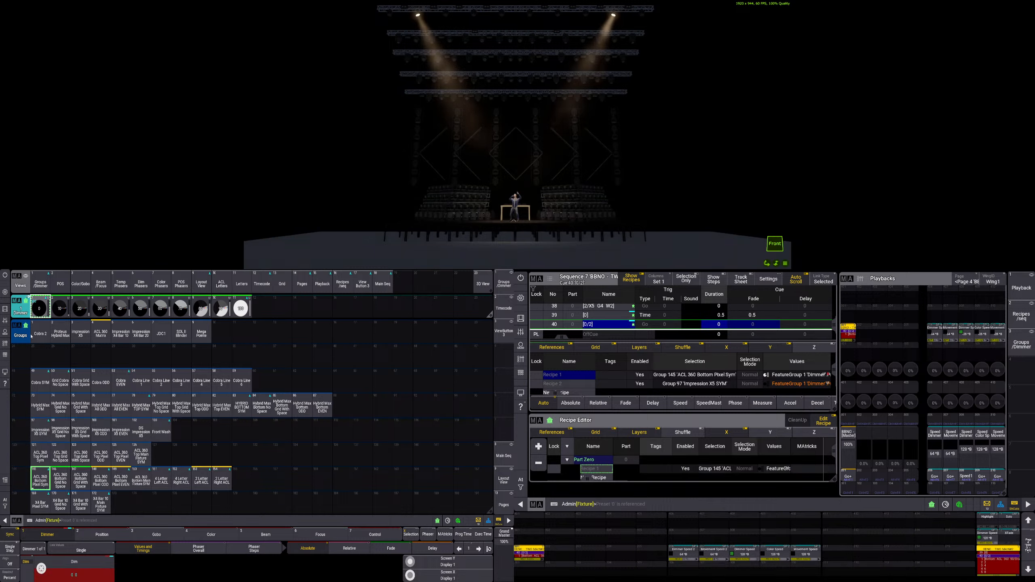
left_click(847, 477)
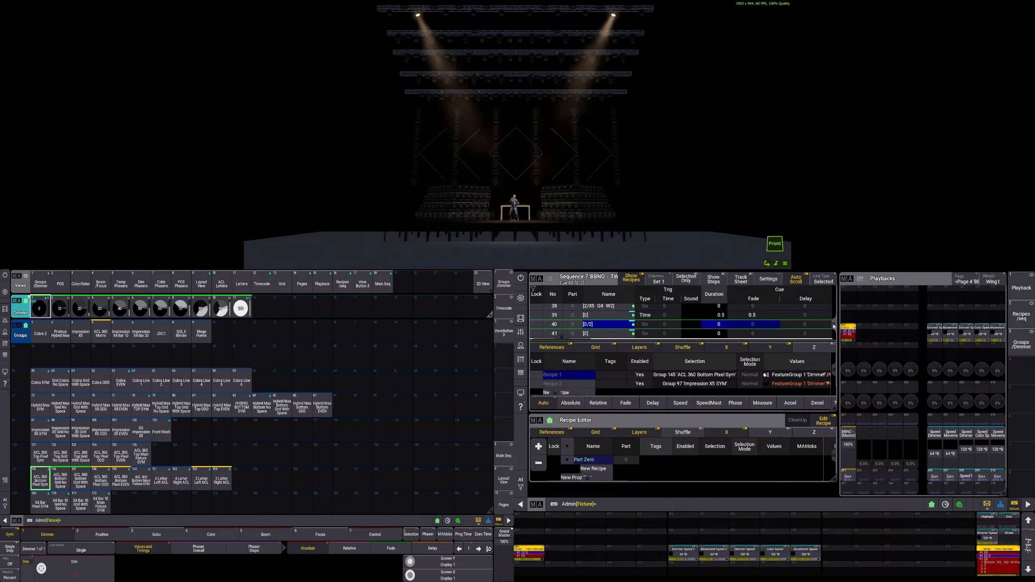
- Set cue 41's trigger type to Time and its cue fade to 0.5
left_click_drag(834, 326, 834, 332)
right_click(649, 325)
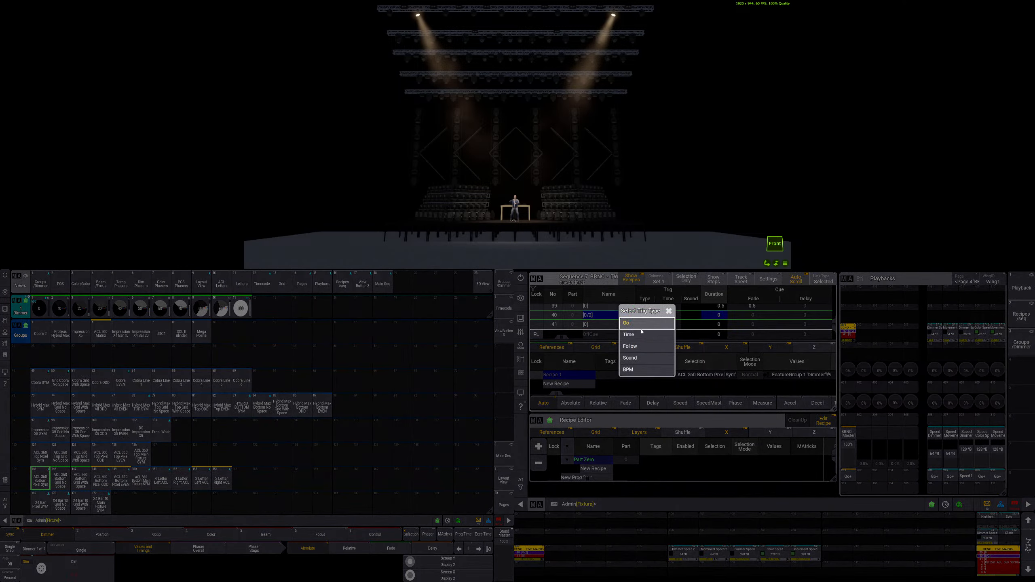
left_click(642, 333)
right_click(743, 334)
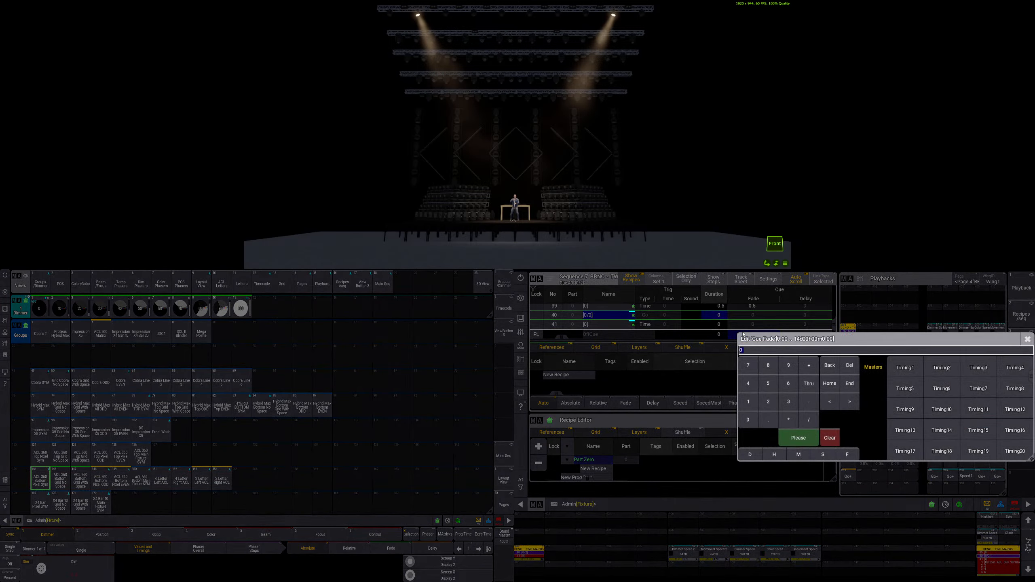
left_click(744, 329)
right_click(744, 327)
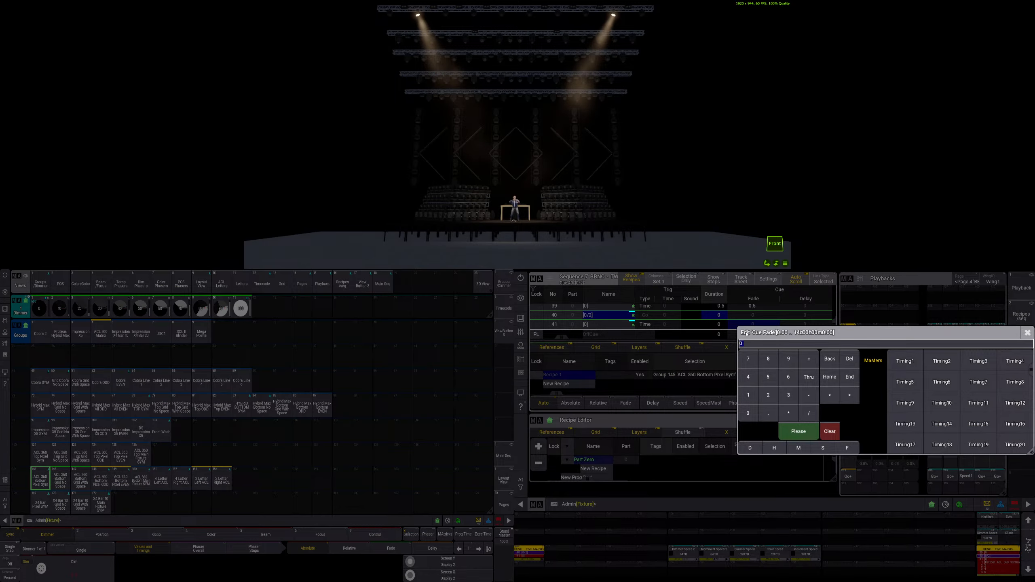
type(".5")
key("Return")
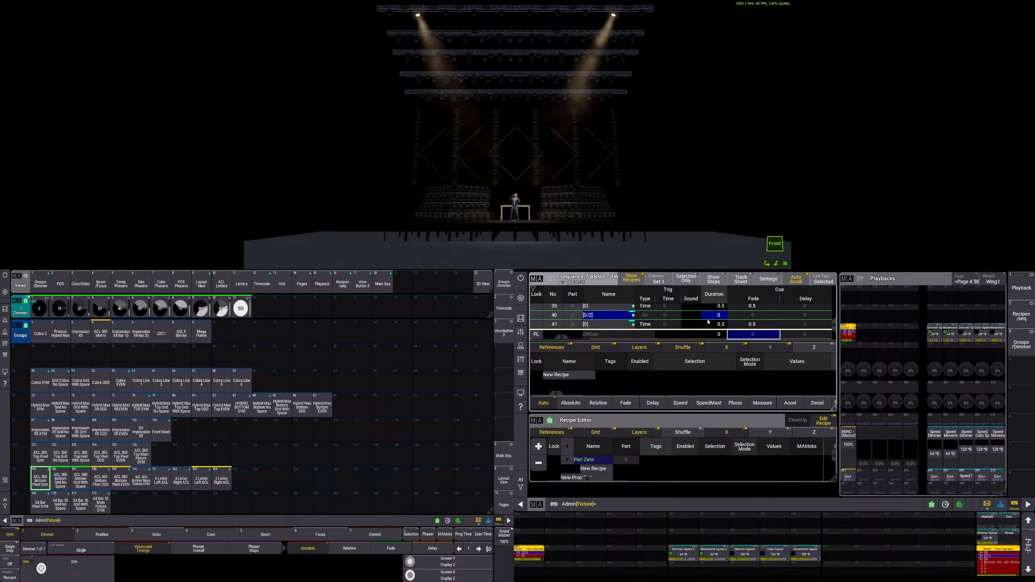
- Rename cue 40 as THATS 2
right_click(608, 318)
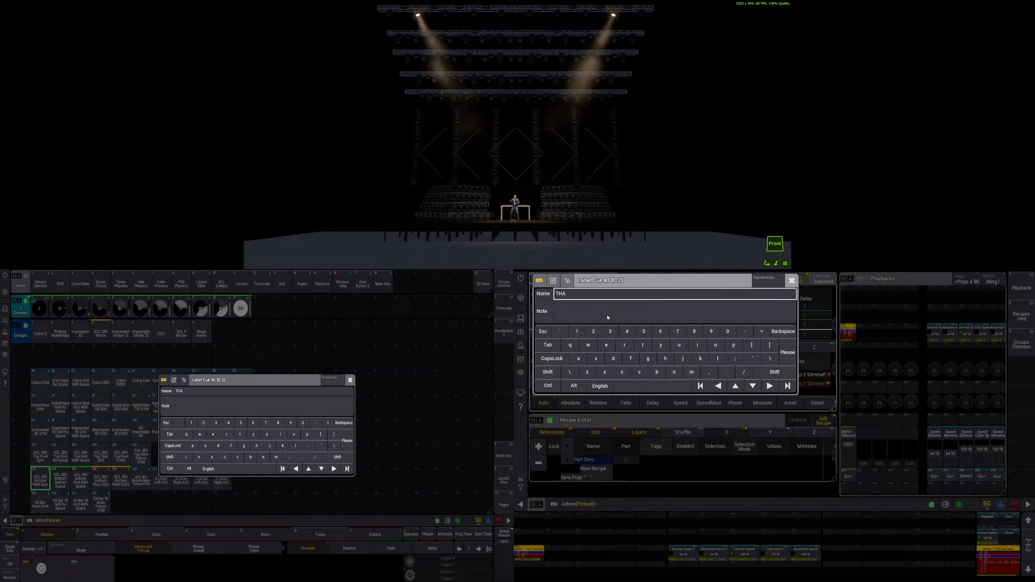
type("THATS 2")
key("Return")
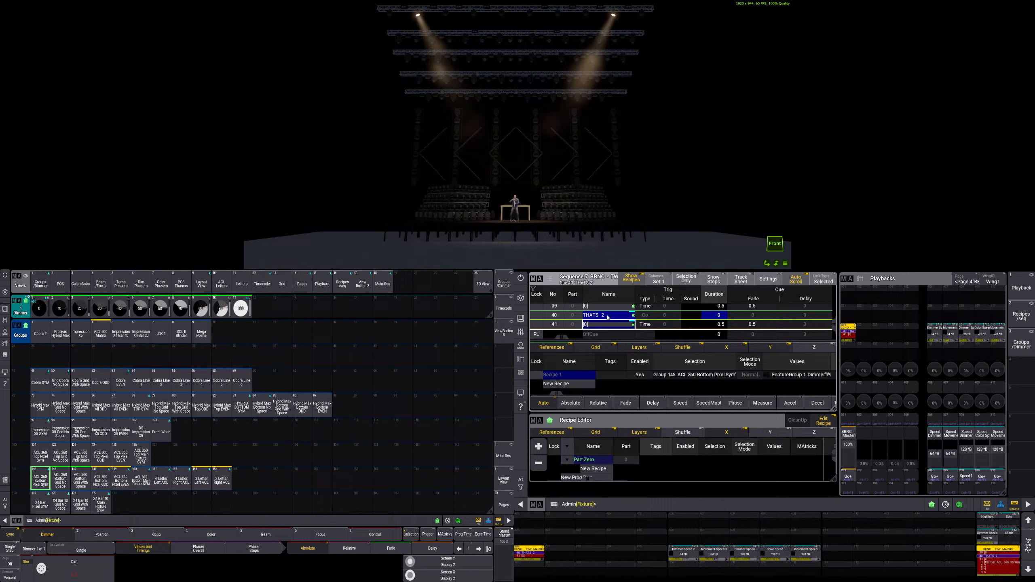
- Quick-save the show file
key("Escape")
key("Escape")
key("m")
left_click(237, 463)
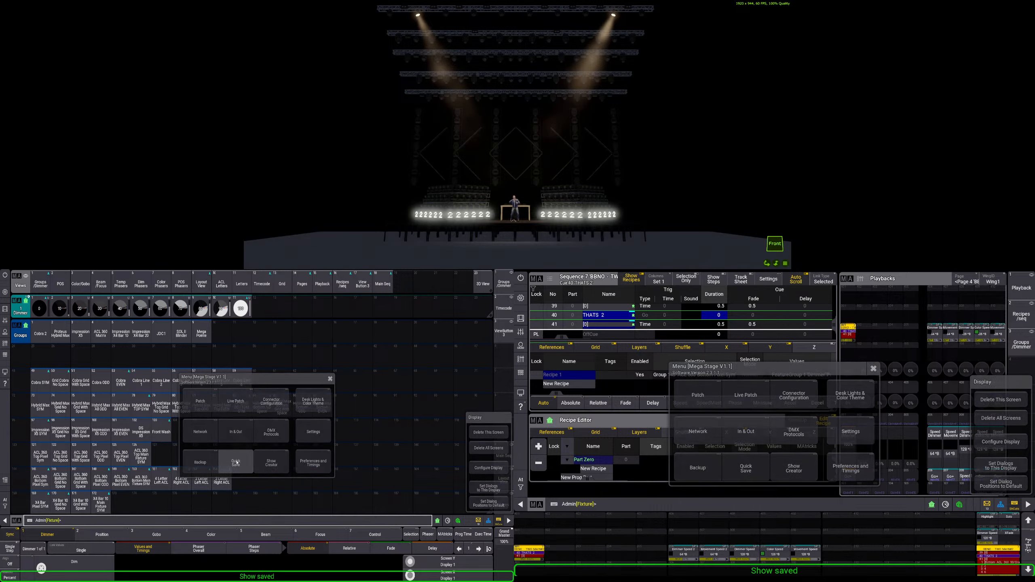
- Return to the BBNO - TWO timecode in setup mode and play the passage after cue 38, placing the cursor at 37.03
left_click(271, 290)
left_click(333, 322)
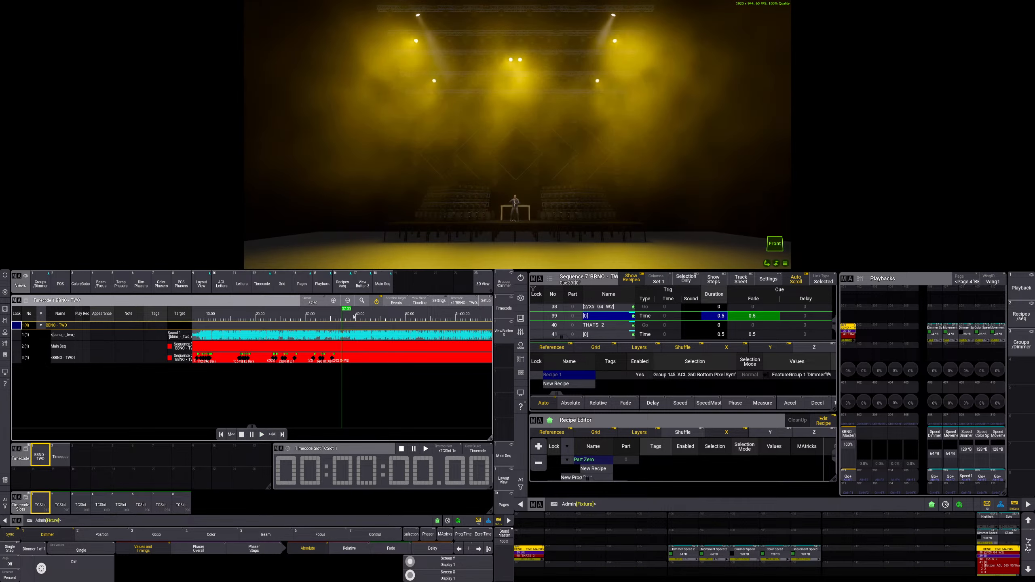
scroll(356, 331, "up", 5)
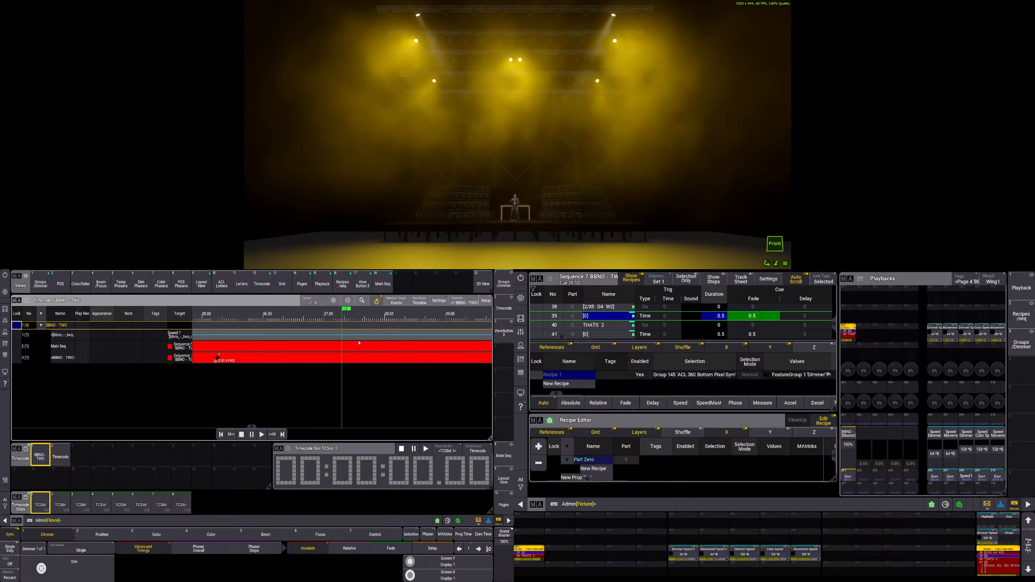
left_click(485, 301)
left_click(321, 319)
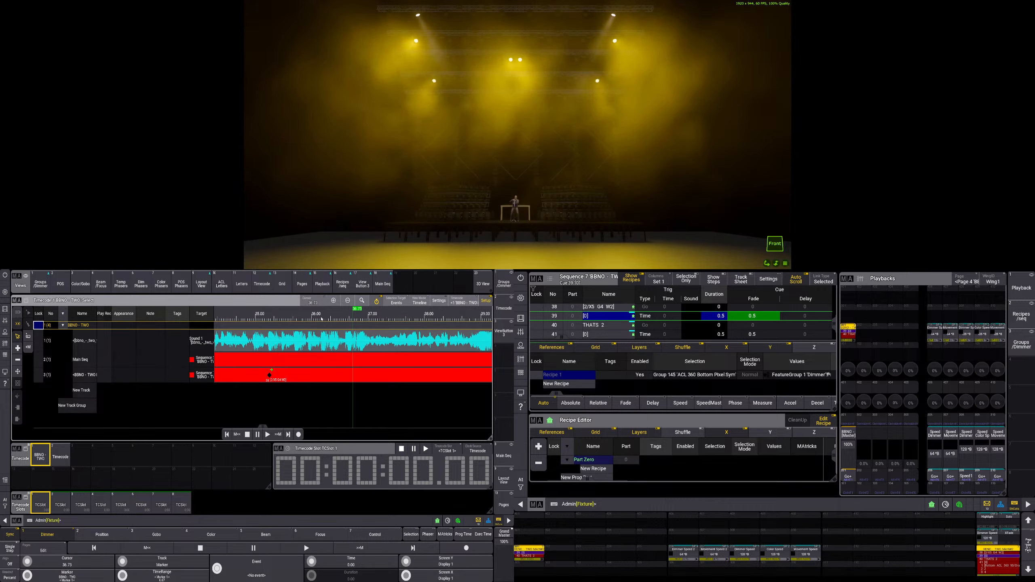
left_click(267, 434)
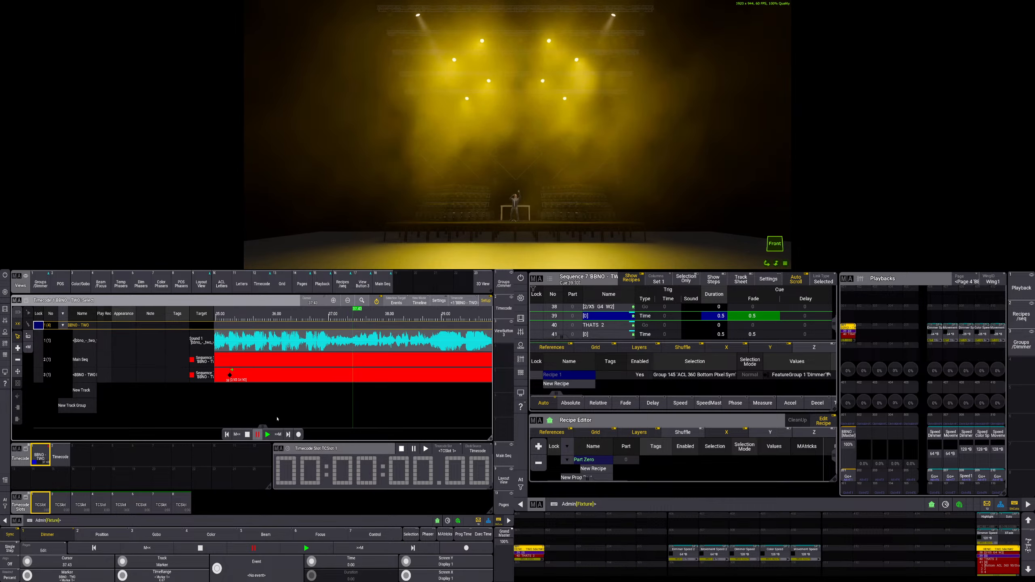
left_click(353, 319)
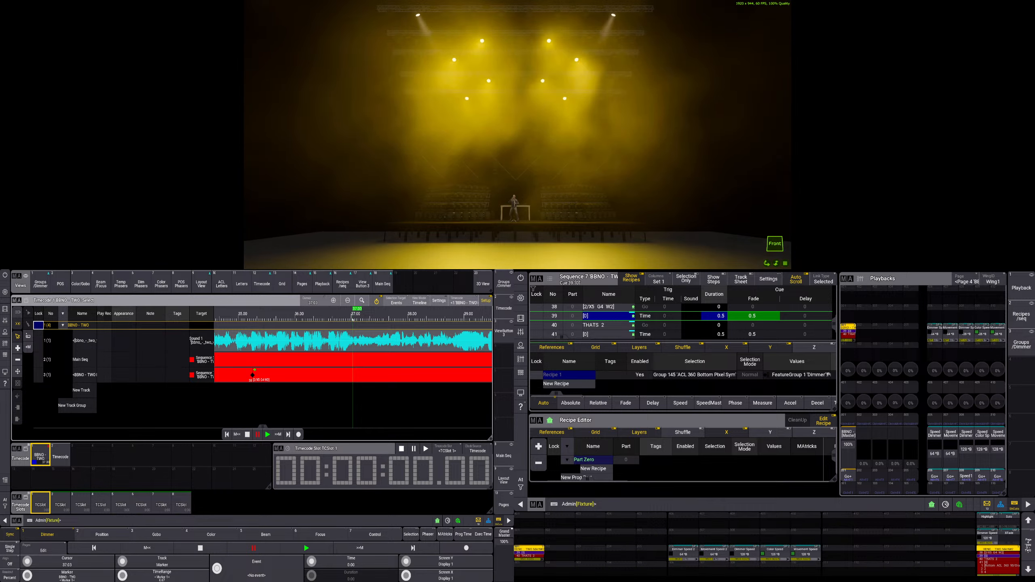
- Add an event at 37.03 on the lower BBNO - TWO track and assign it Goto cue 40 "THATS 2"
left_click(18, 348)
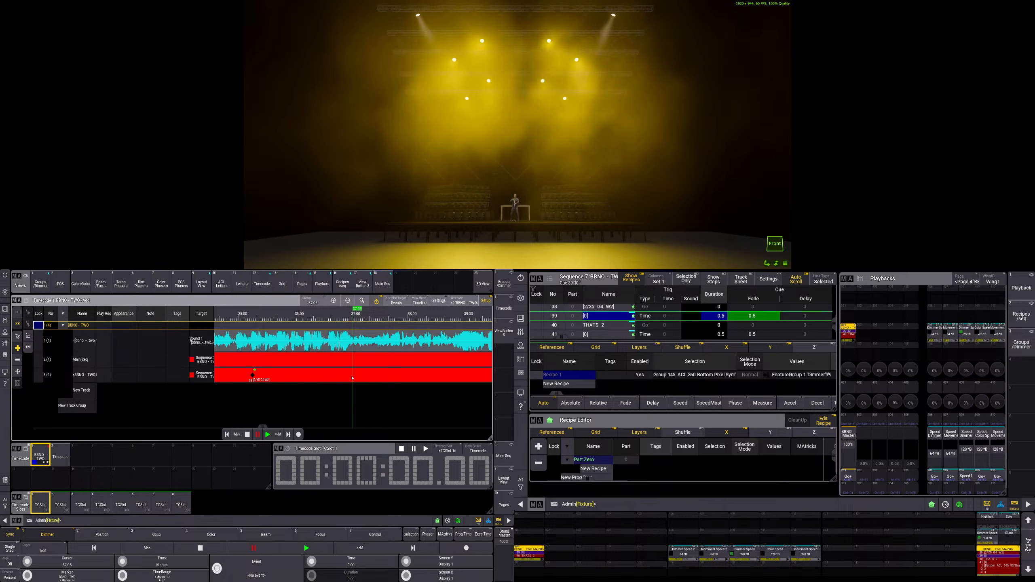
left_click(352, 379)
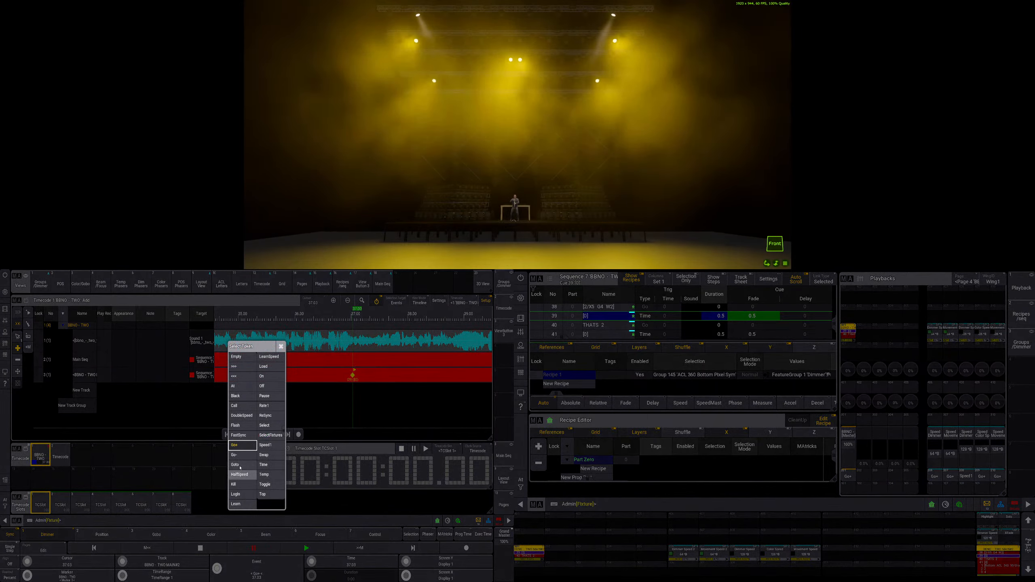
left_click(242, 476)
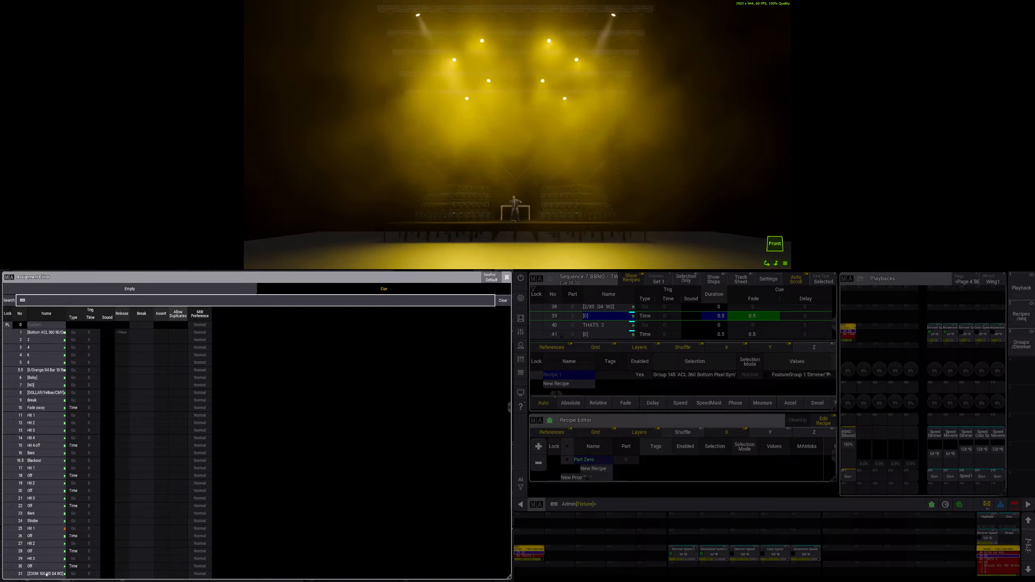
scroll(46, 574, "down", 4)
left_click(37, 558)
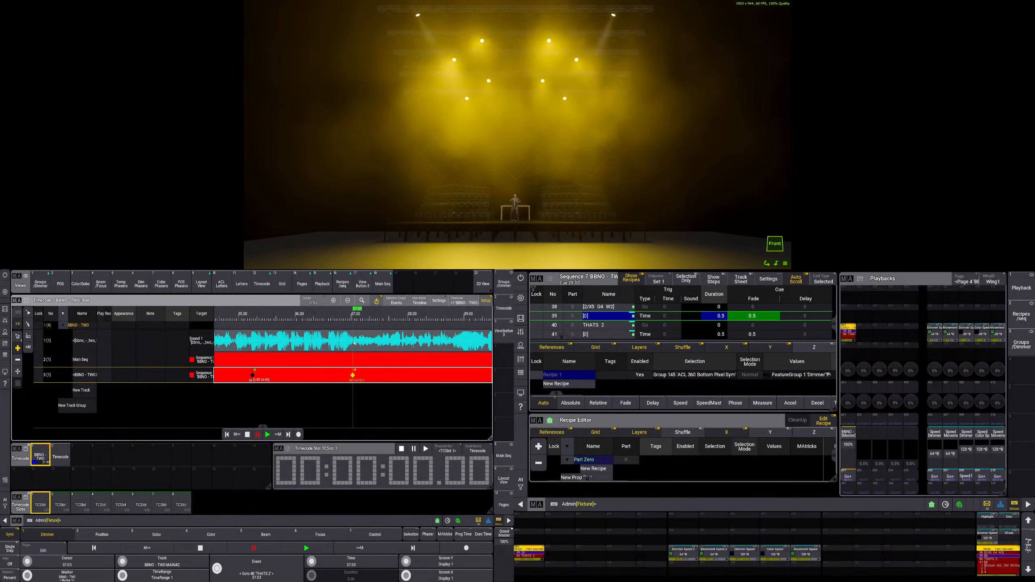
- Play the timecode through the new cue 40 event from before it, and replay the song from the start
left_click_drag(353, 343, 485, 343)
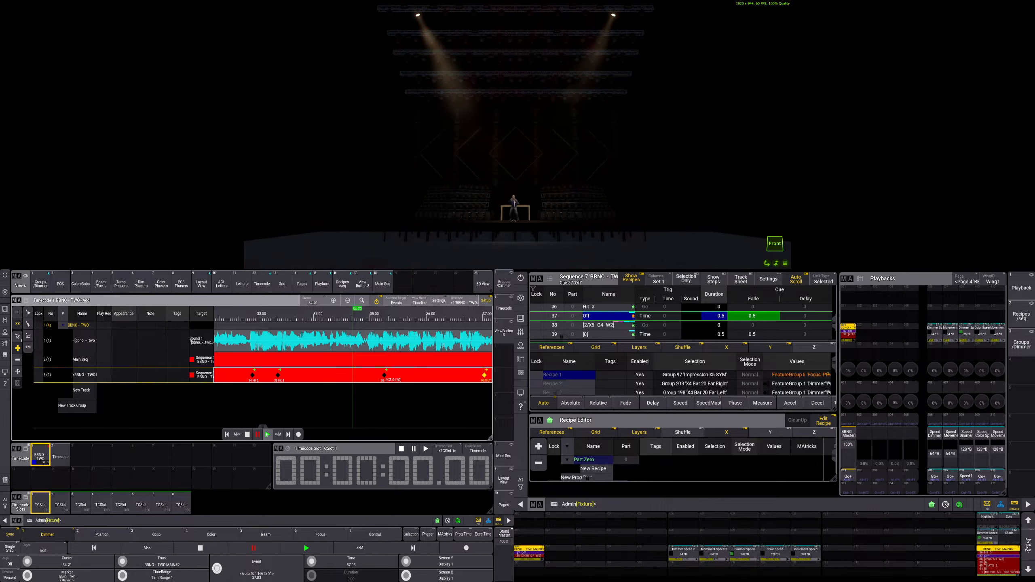
left_click(267, 434)
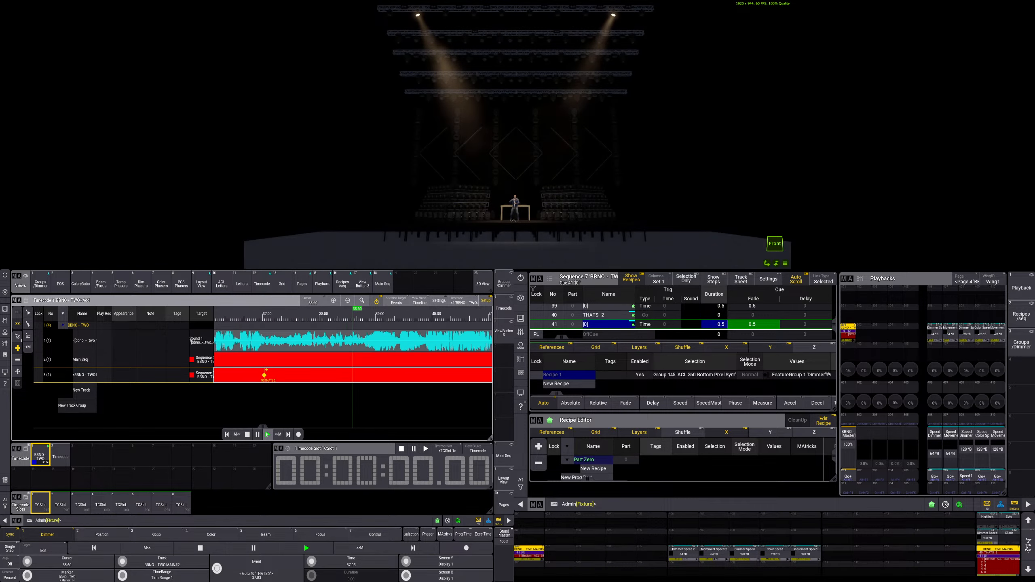
left_click(248, 435)
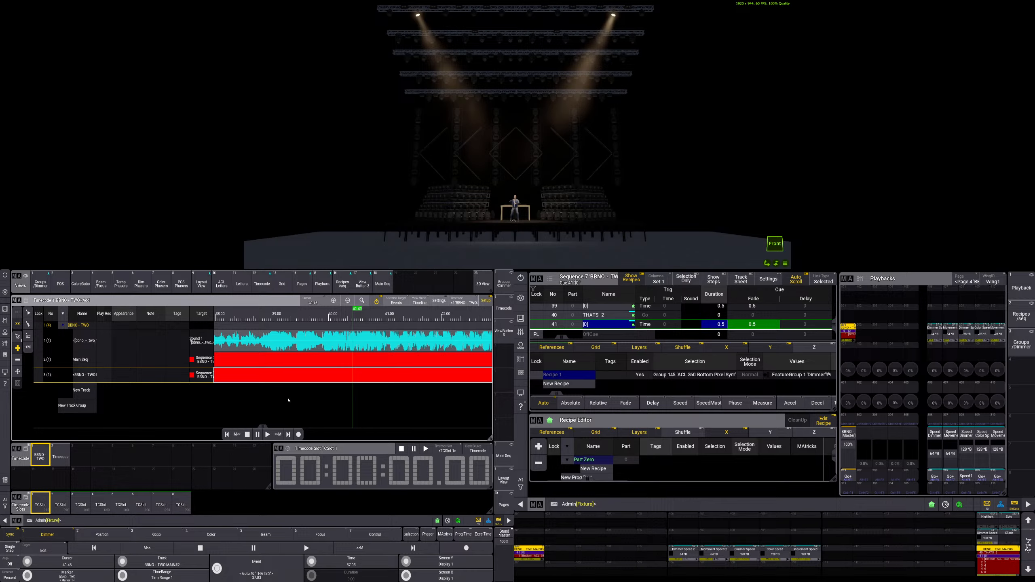
left_click(267, 435)
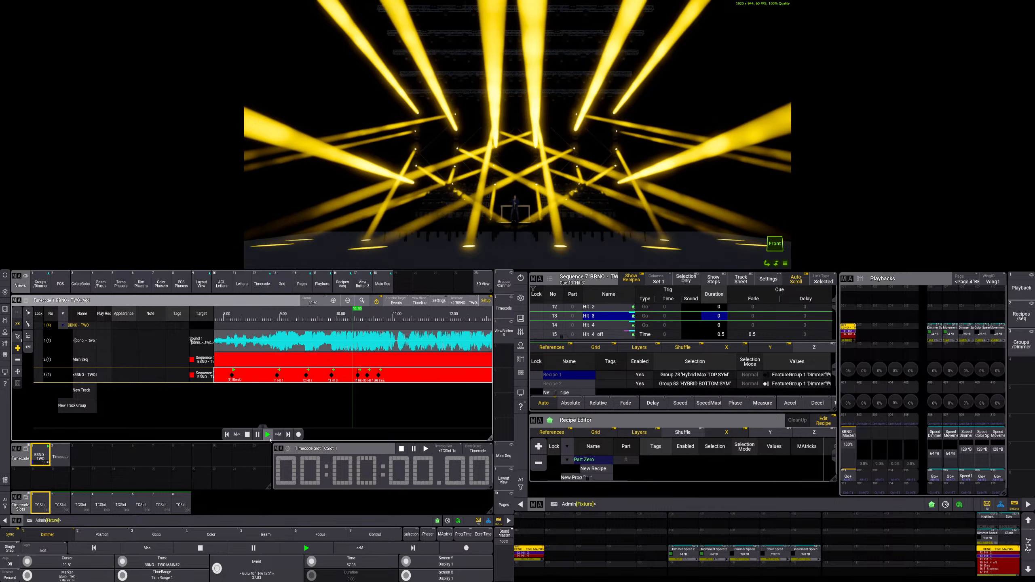
left_click(246, 434)
- Hide the recipes in the sequence sheet and play the timecode past the cue 40 event, pausing at about 41.07
left_click_drag(834, 309, 834, 294)
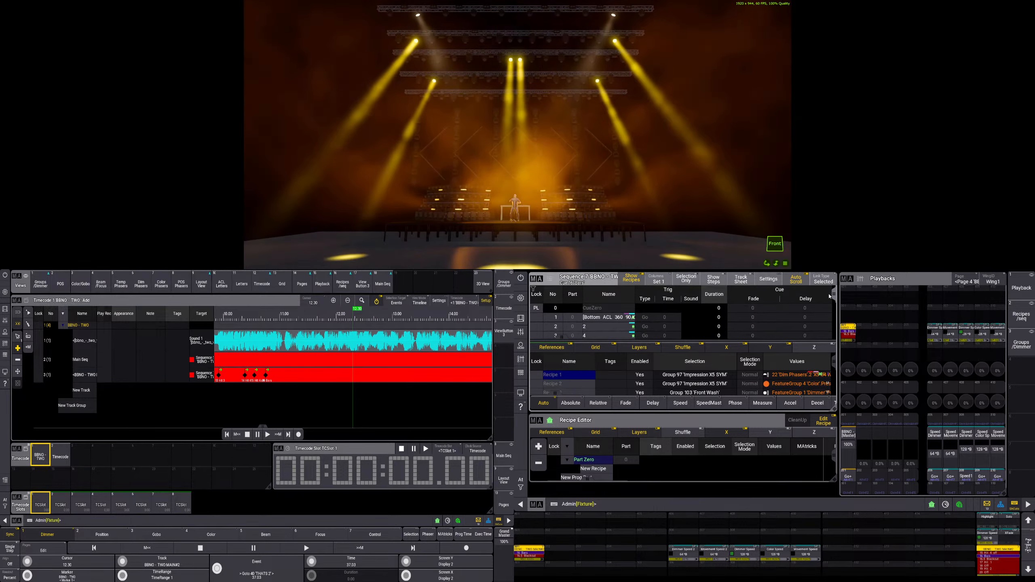
left_click(631, 279)
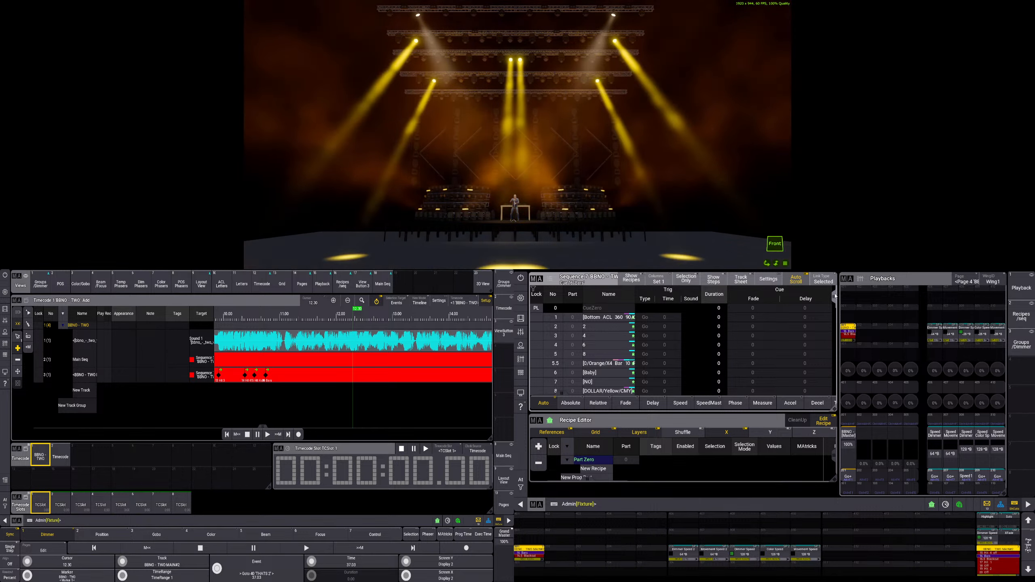
left_click_drag(835, 296, 835, 317)
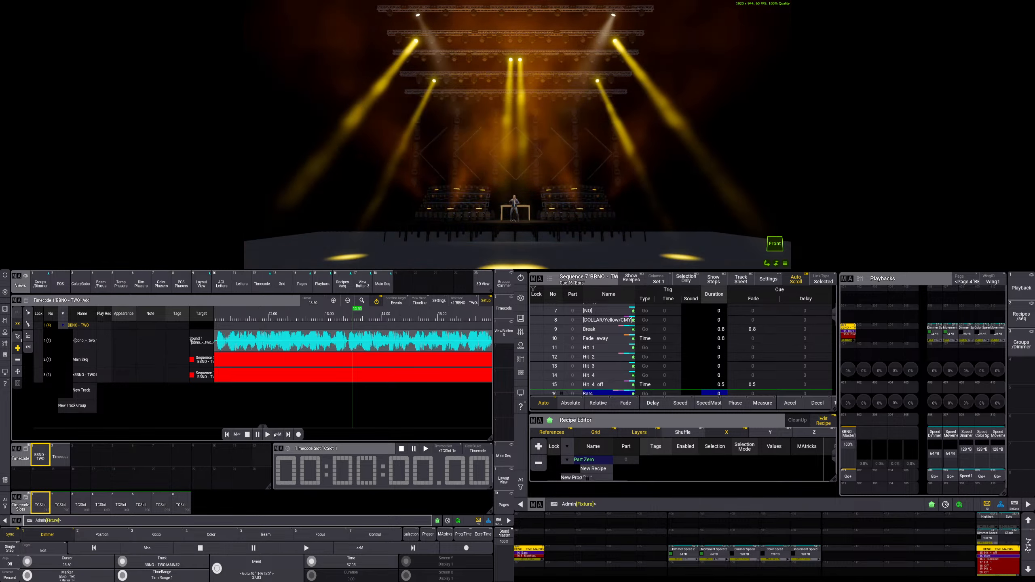
left_click(268, 435)
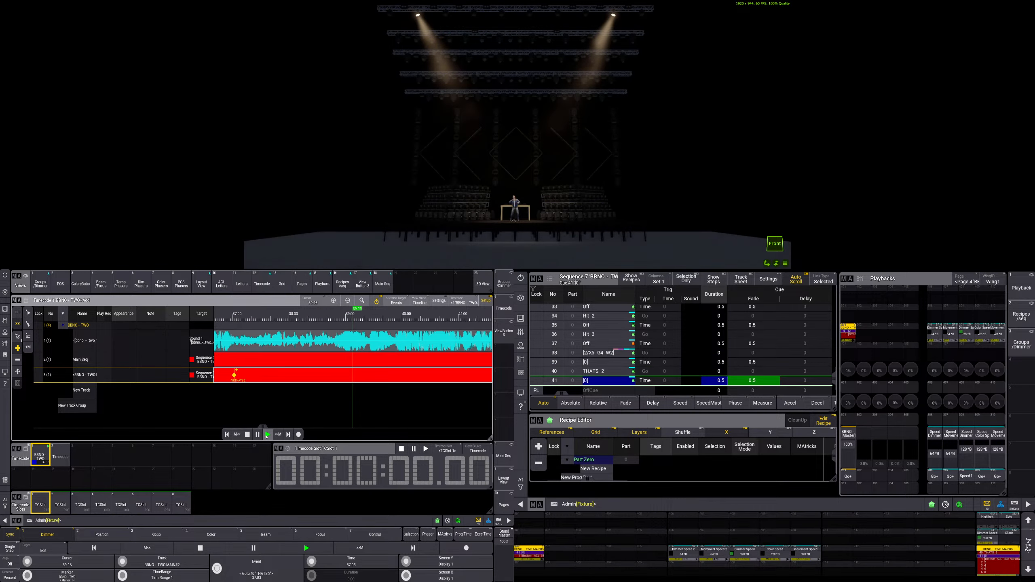
left_click(258, 435)
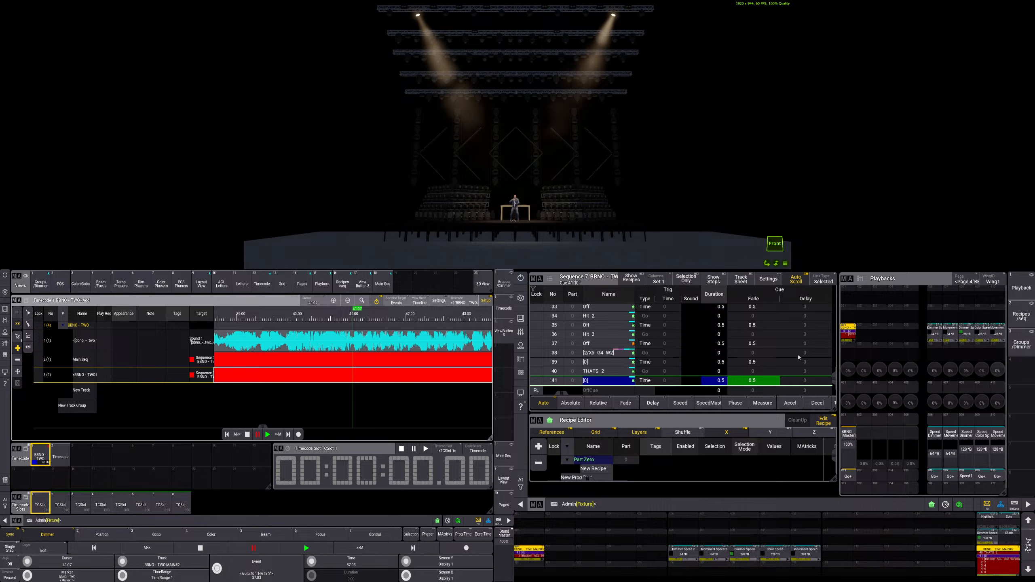
- Copy cues 11 thru 15 of the BBNO - TWO sequence to cue 42
left_click_drag(834, 376, 831, 299)
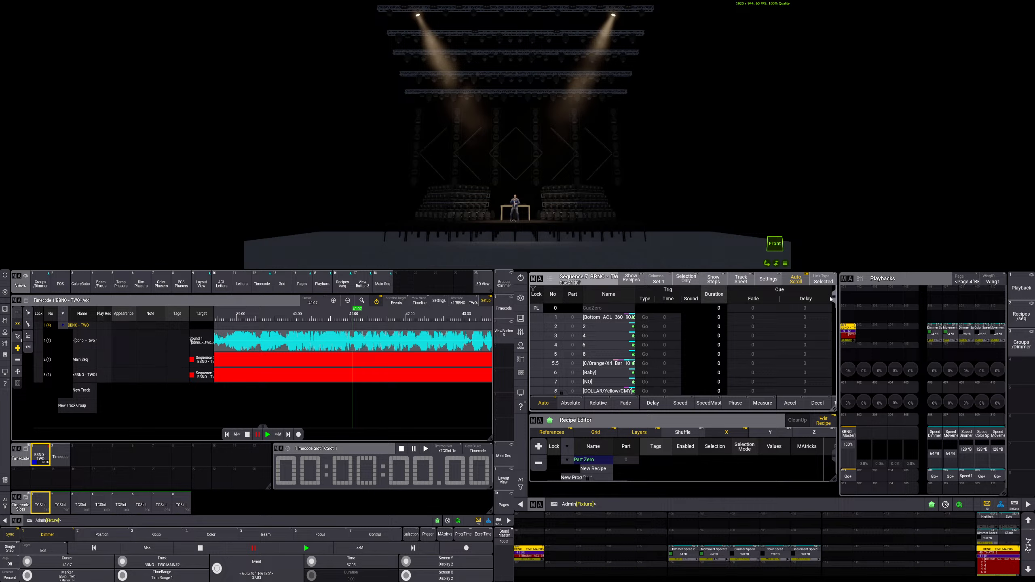
left_click_drag(830, 299, 832, 324)
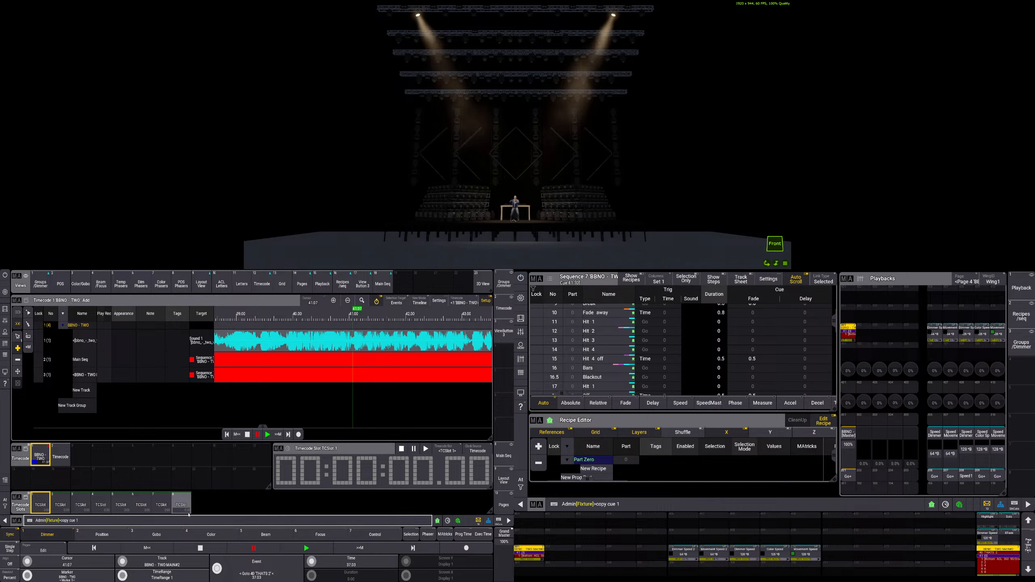
type("thru")
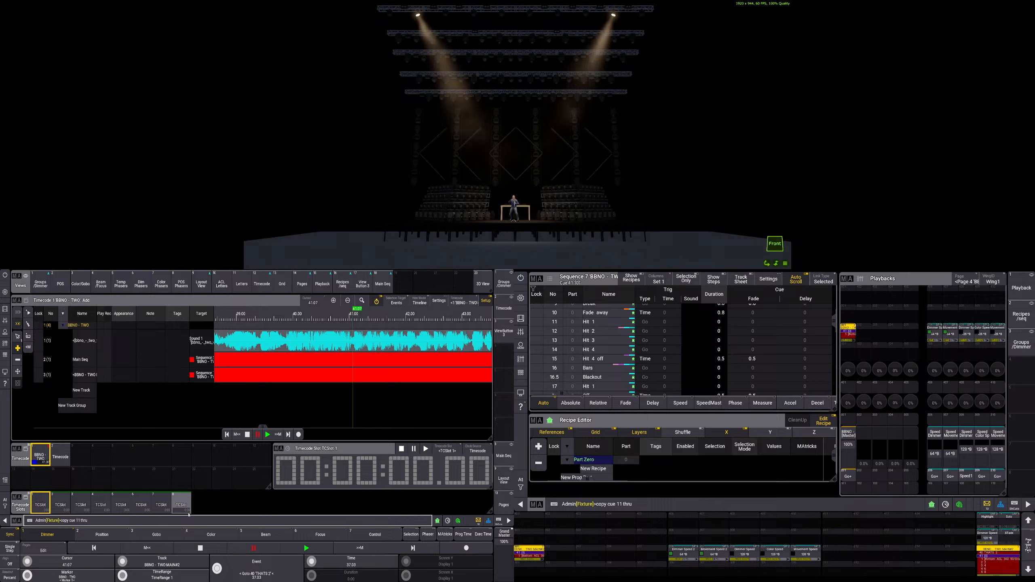
type(" 15 at")
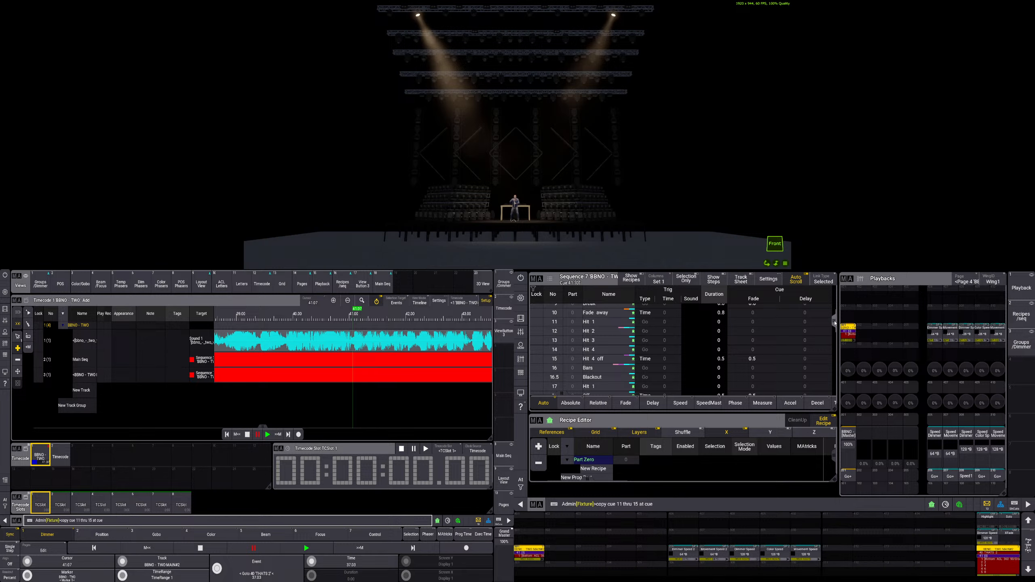
type(" cue")
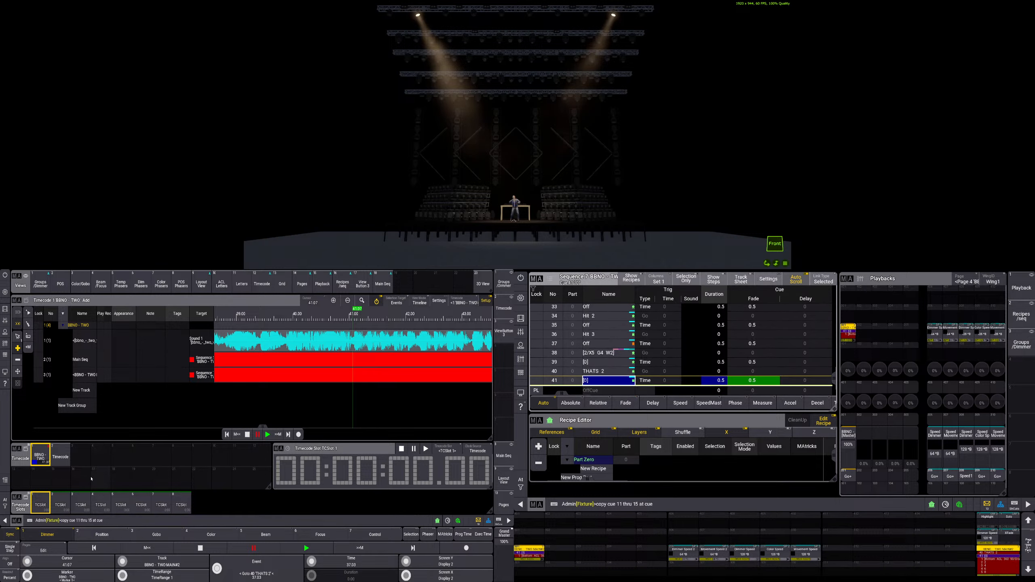
left_click(114, 525)
type("42")
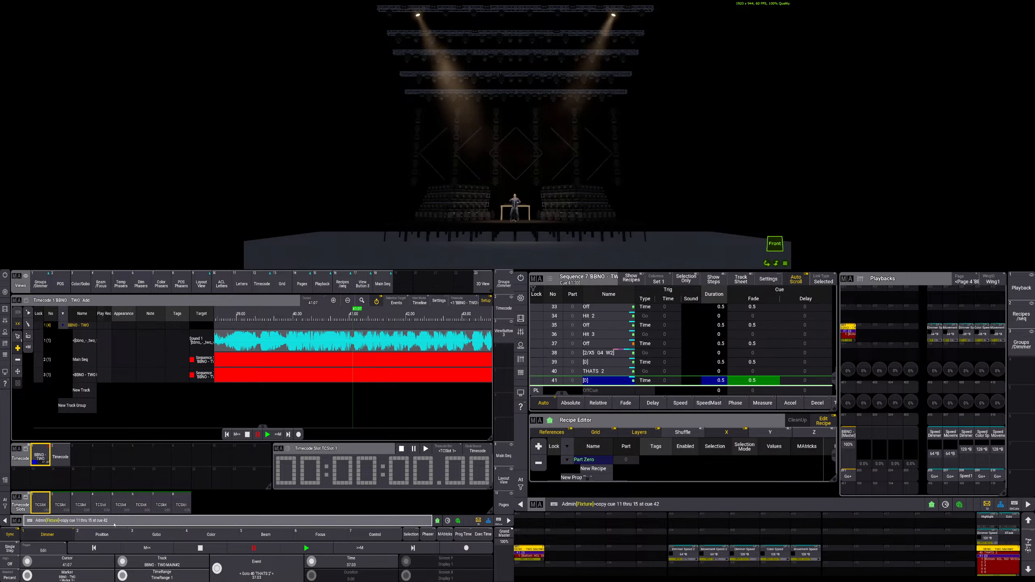
key("Return")
left_click(214, 475)
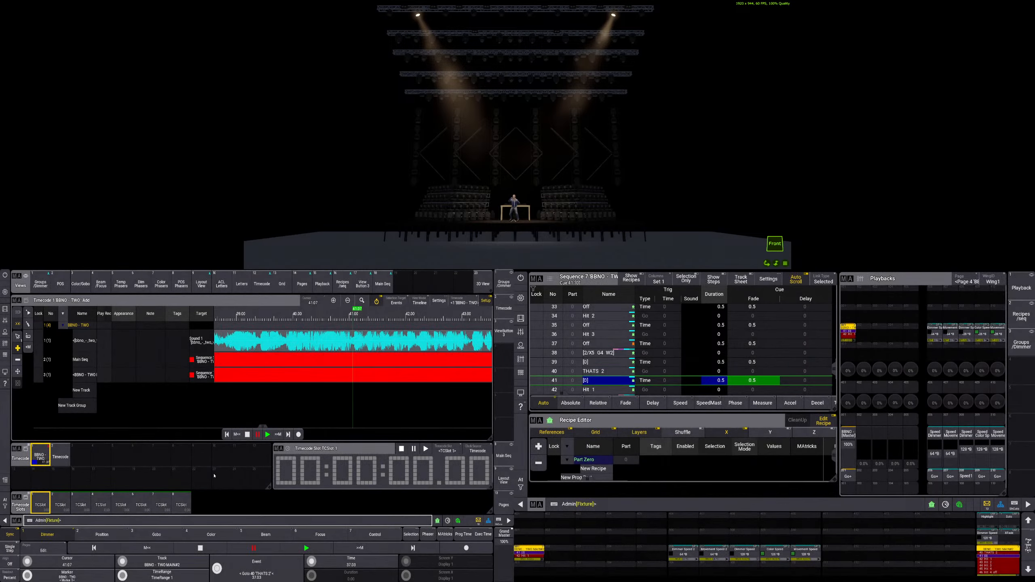
- Step through the copied hit cues 42 to 46 of the sequence to check their looks
left_click(847, 478)
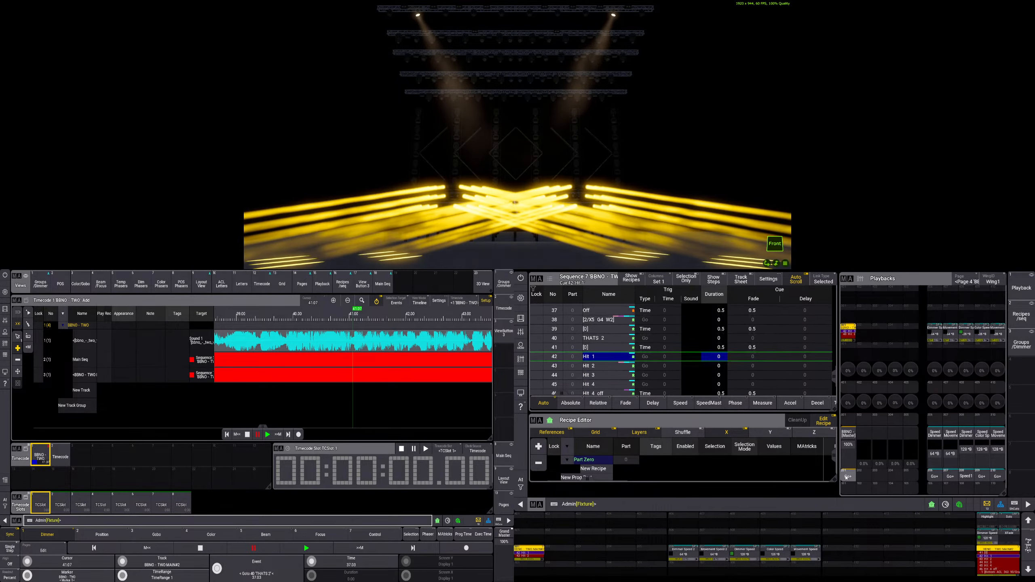
left_click(847, 477)
left_click(846, 478)
left_click(847, 478)
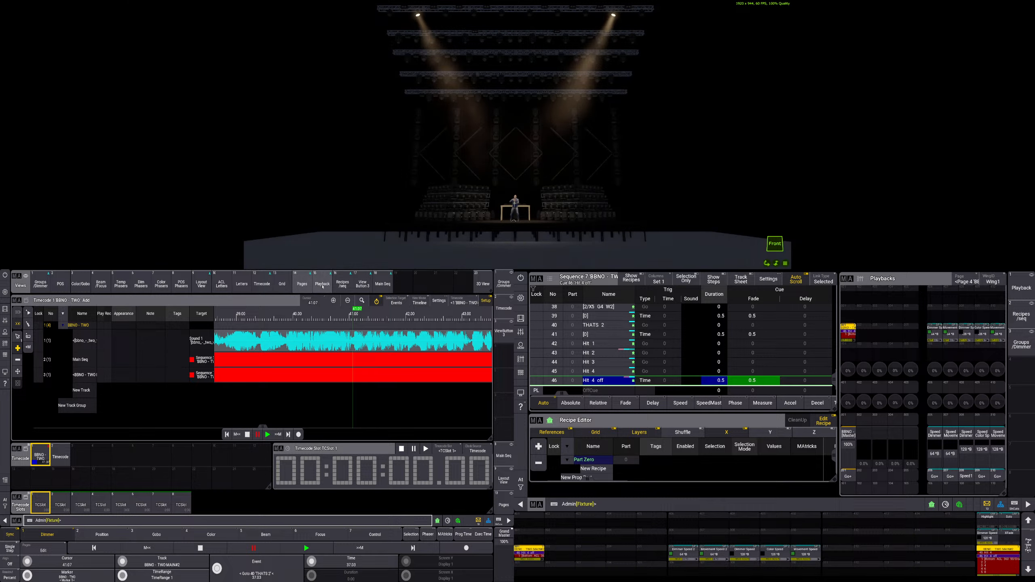
- Return to the BBNO - TWO timecode in setup mode and play the passage after cue 40, stopping just past 39.00
left_click(257, 282)
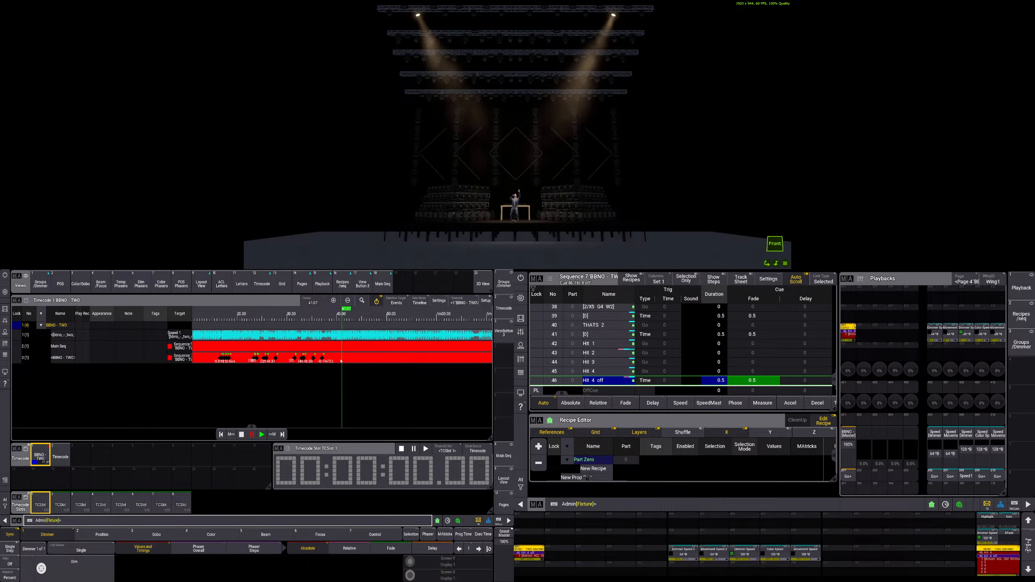
scroll(344, 349, "up", 5)
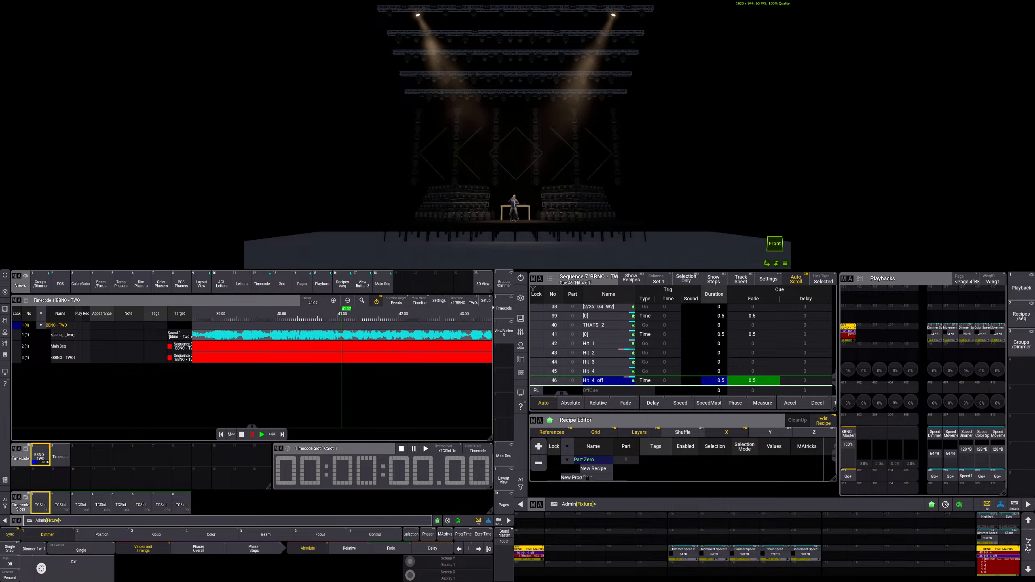
left_click(485, 301)
left_click(253, 316)
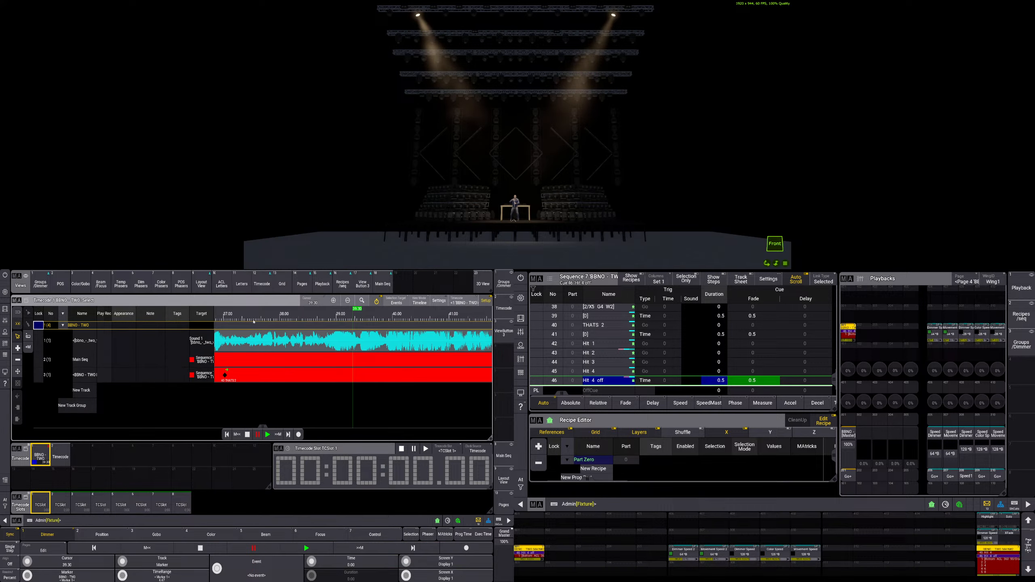
left_click(268, 435)
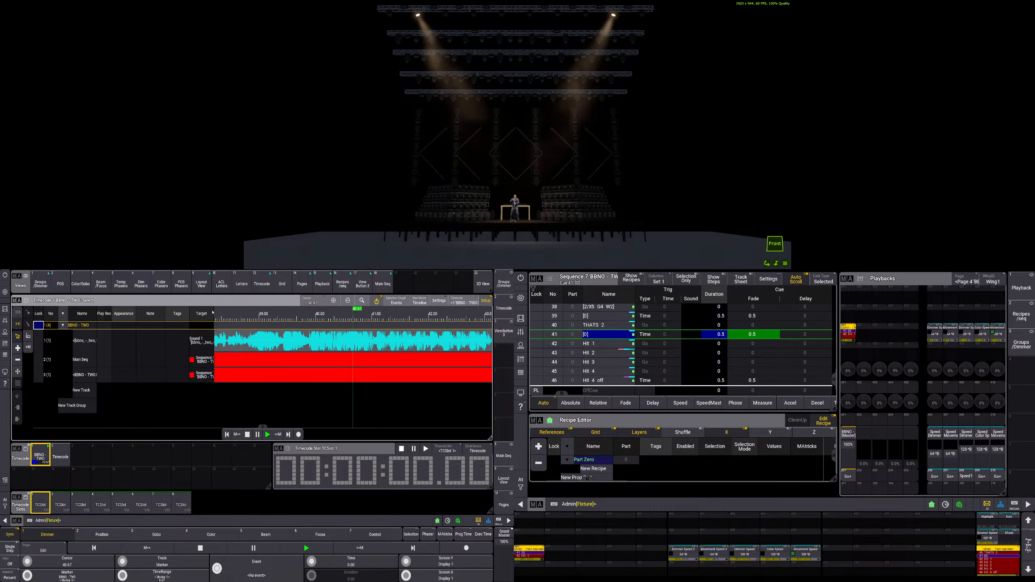
left_click(222, 320)
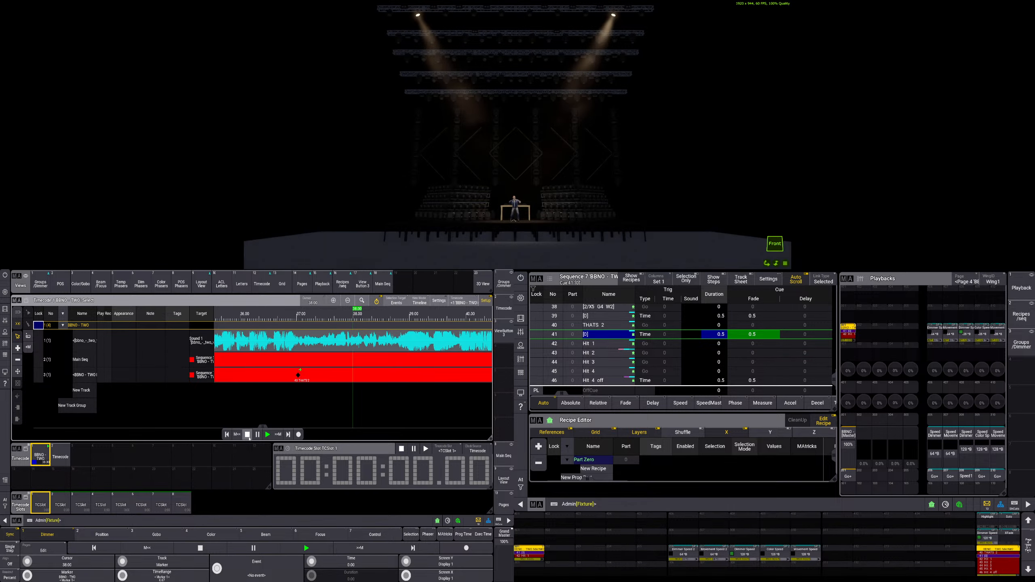
left_click(248, 435)
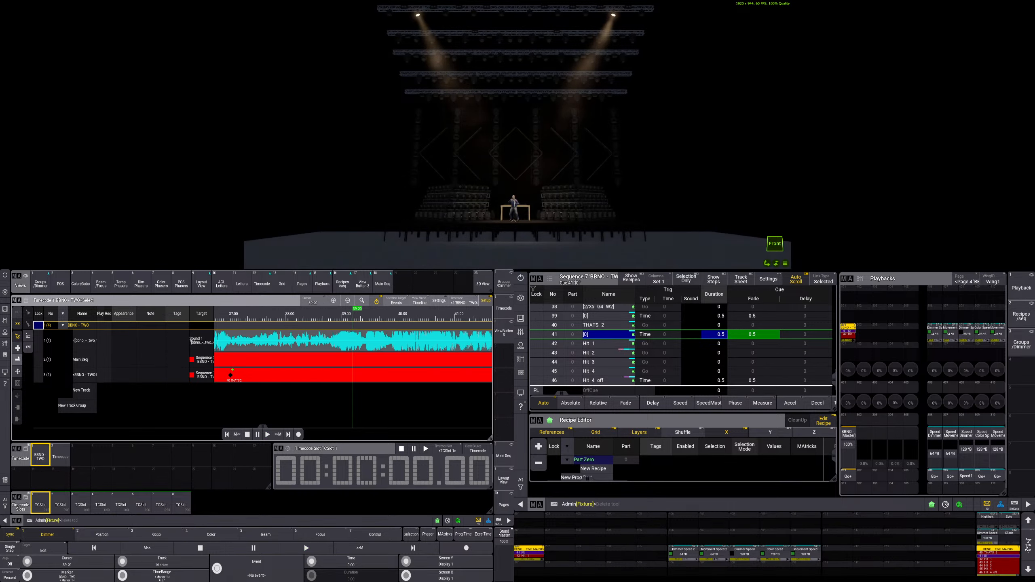
- Add four events on the lower BBNO - TWO track after the cue 40 event, between about 39.0 and 40.4
left_click(17, 348)
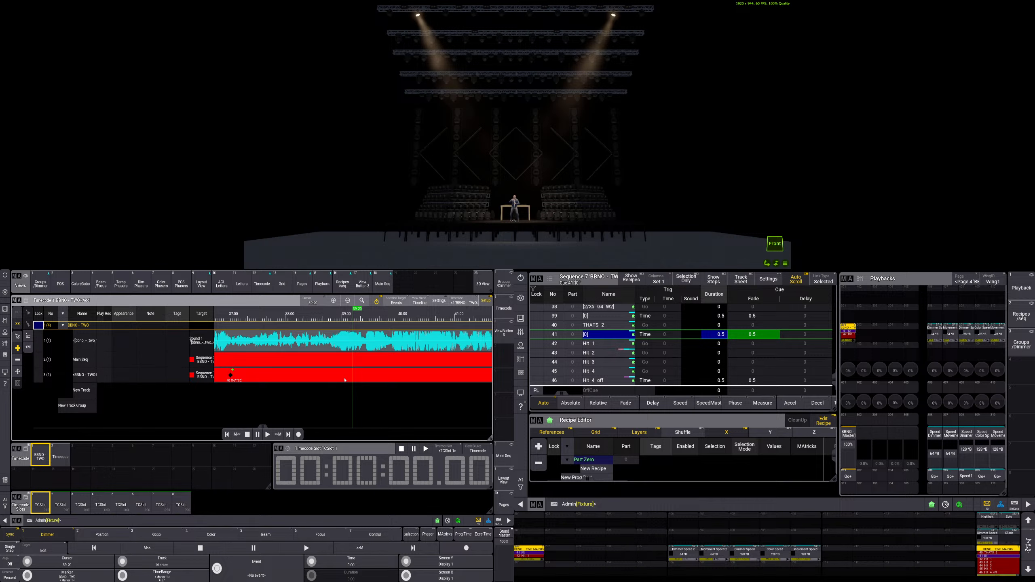
left_click(347, 375)
left_click(369, 379)
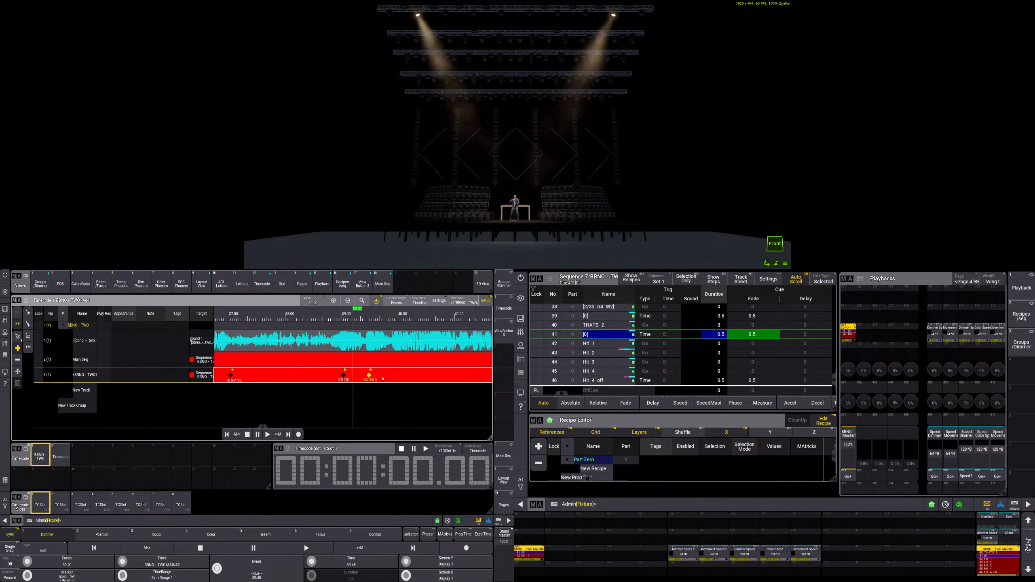
left_click(397, 376)
left_click(419, 376)
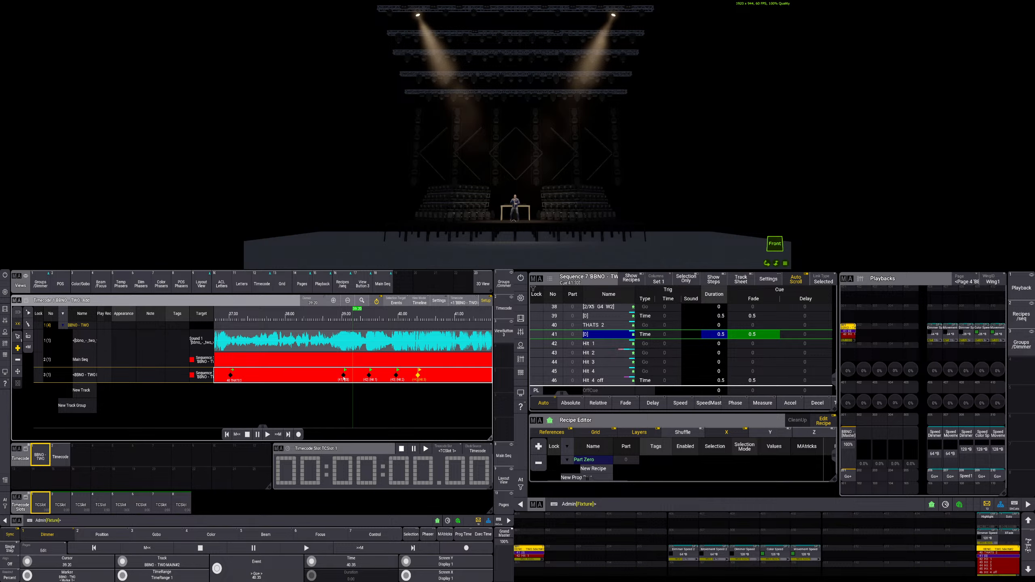
- Shift the first new event to about 39.0 and assign it Goto cue 42 "Hit 1"
left_click(17, 336)
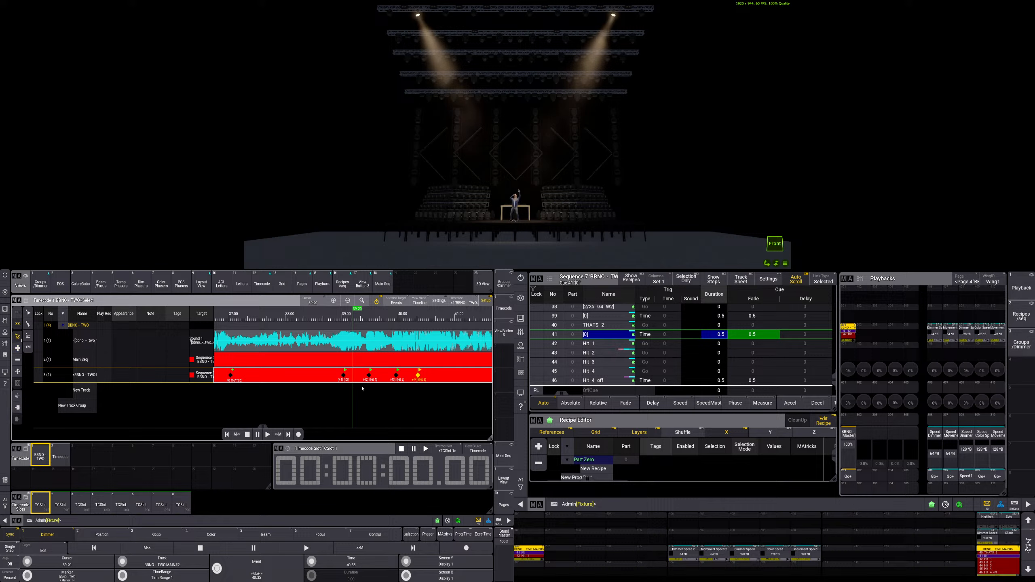
left_click(344, 375)
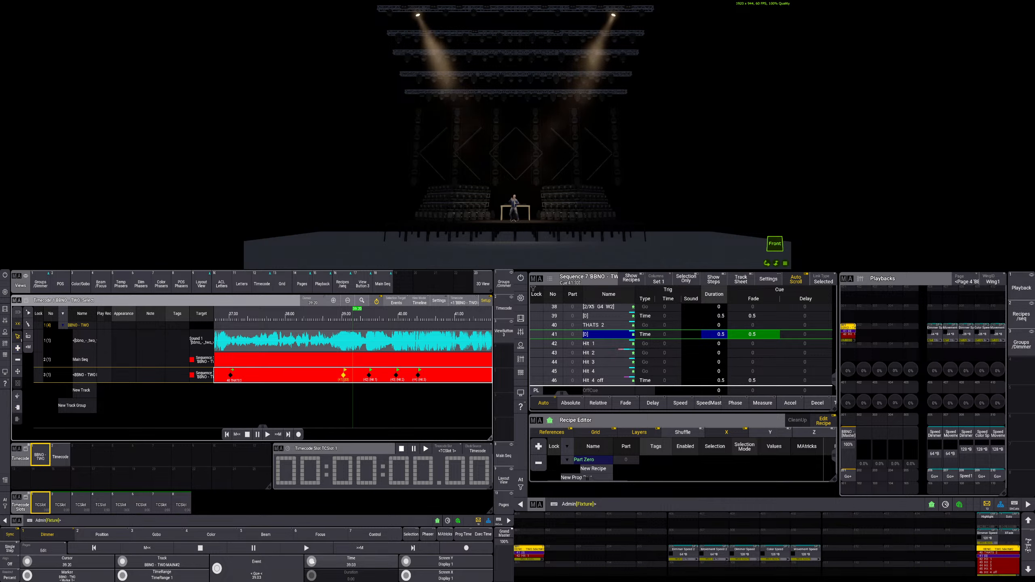
scroll(311, 562, "down", 3)
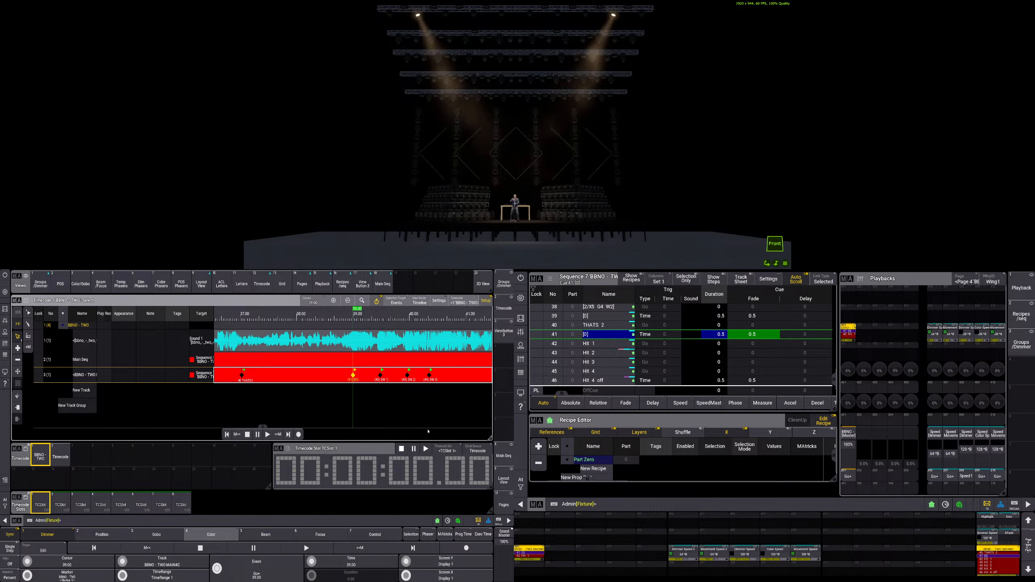
left_click(380, 375)
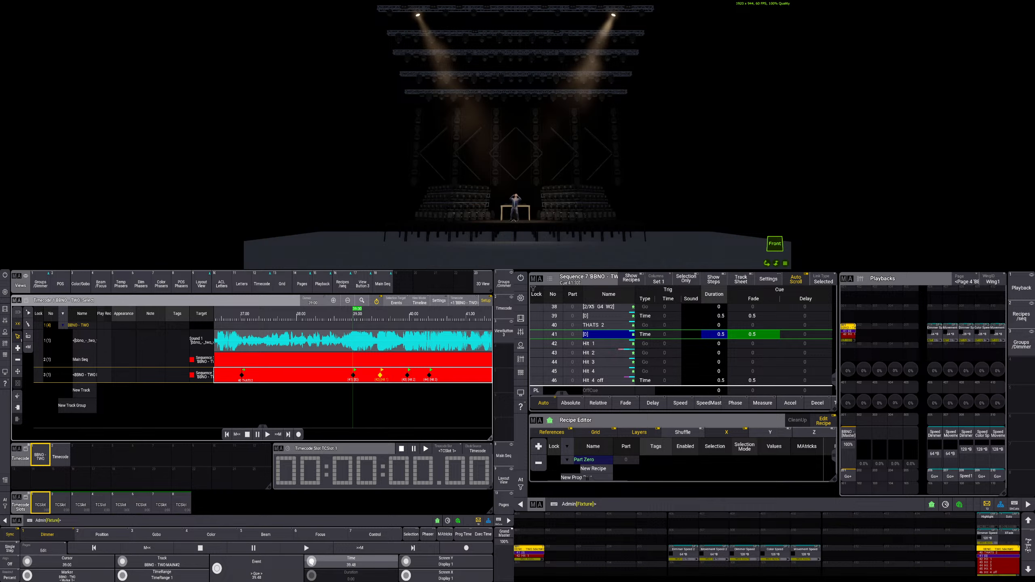
left_click(353, 376)
left_click(256, 563)
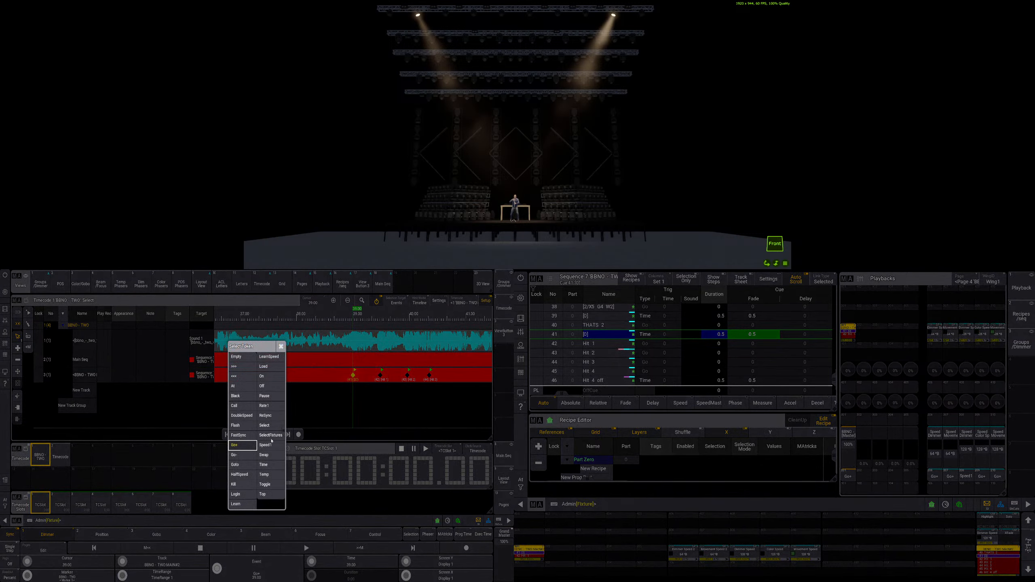
left_click(239, 465)
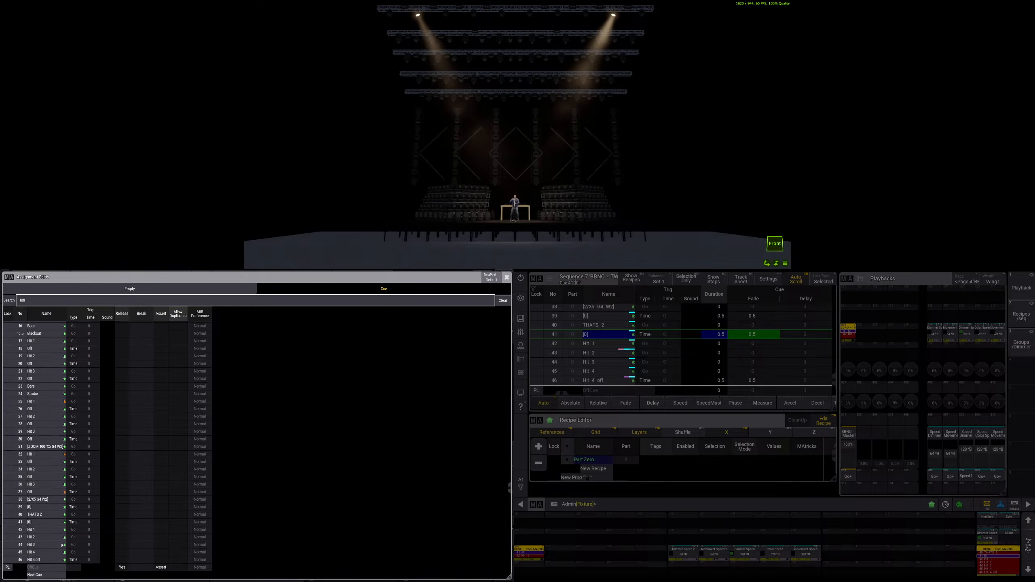
left_click(40, 530)
- Shift the second, third and fourth new events to about 39.45, 39.93 and 40.40
left_click(381, 375)
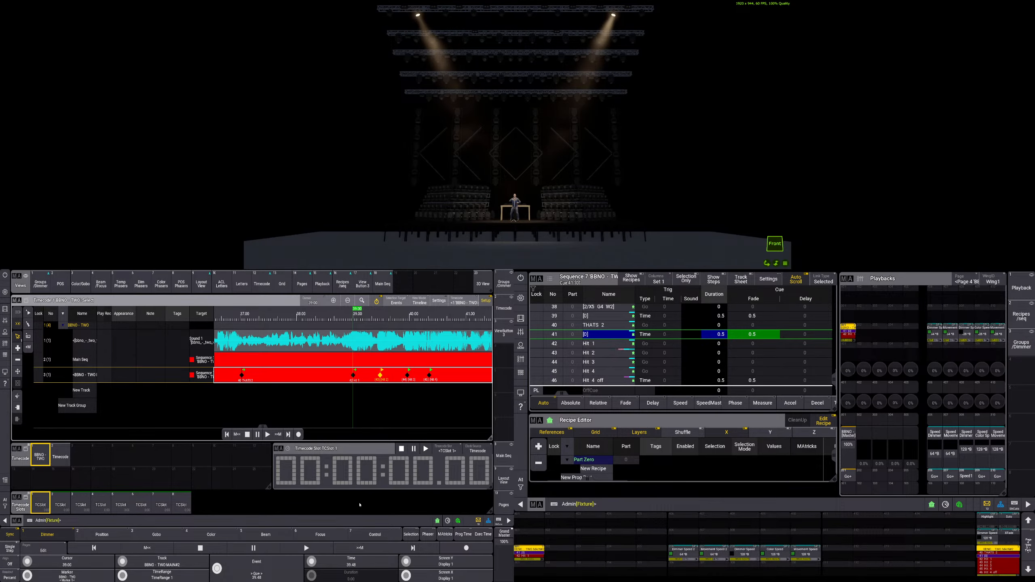
scroll(311, 562, "down", 3)
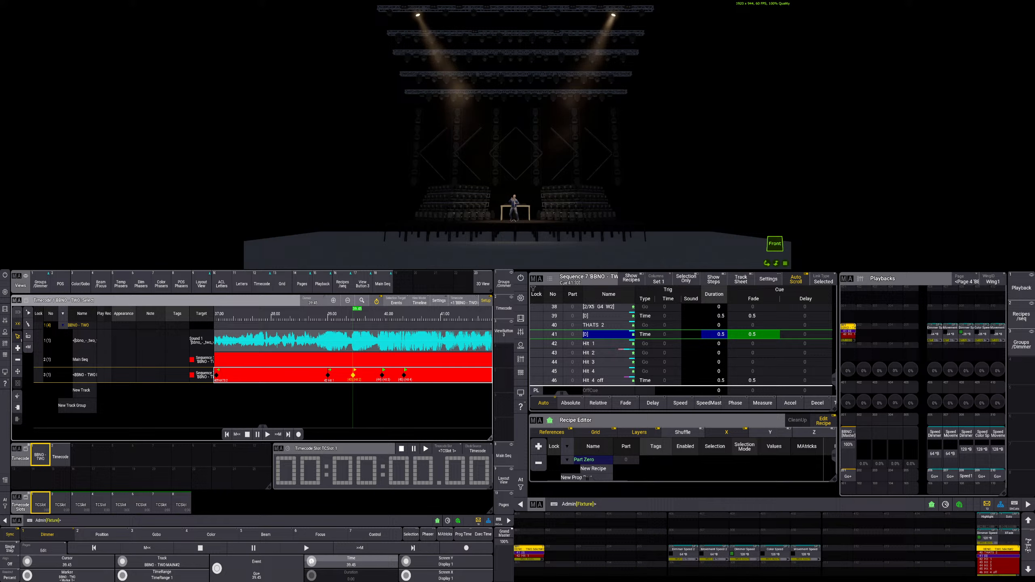
left_click(382, 375)
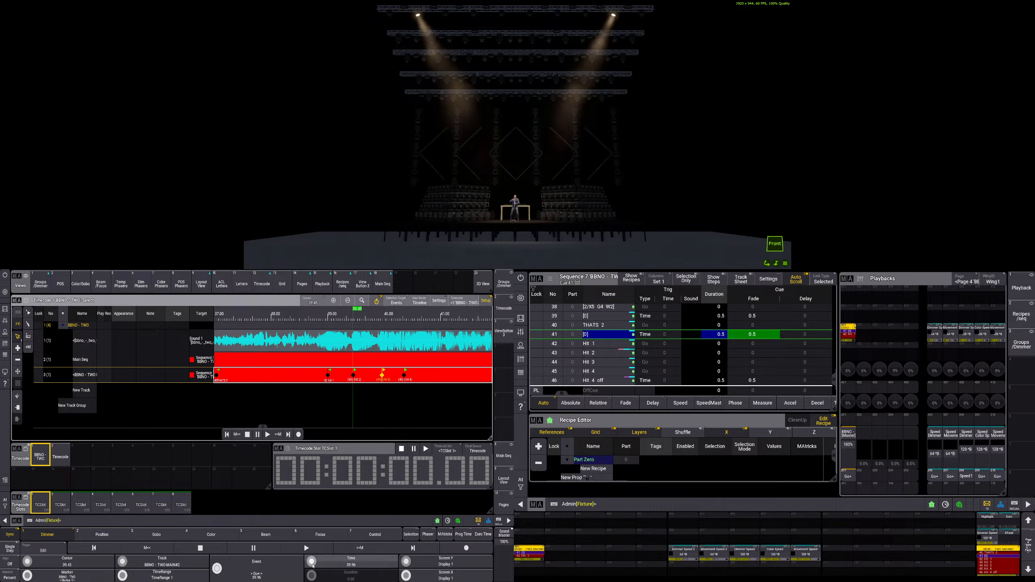
scroll(313, 565, "down", 3)
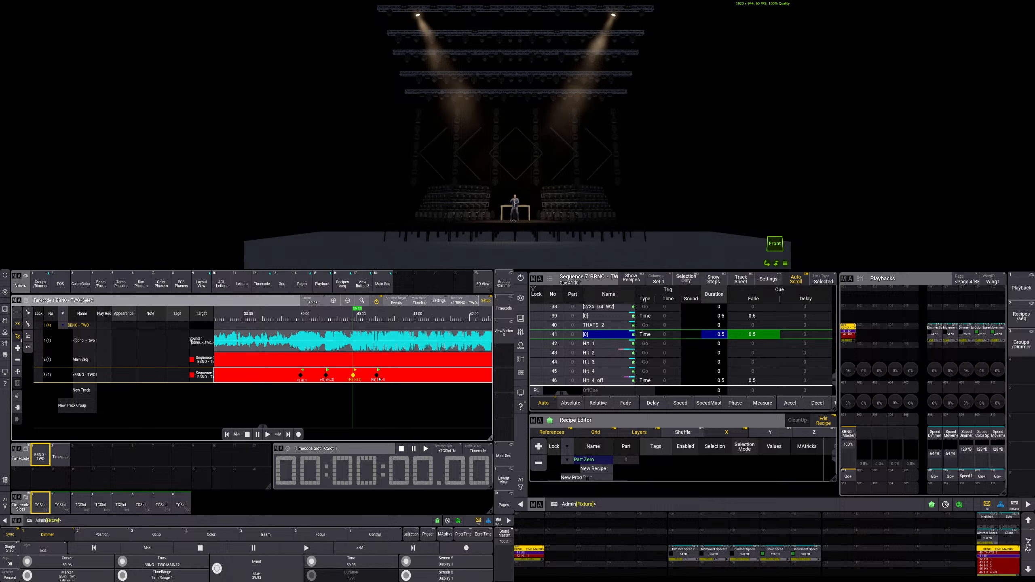
left_click(377, 375)
scroll(311, 561, "down", 2)
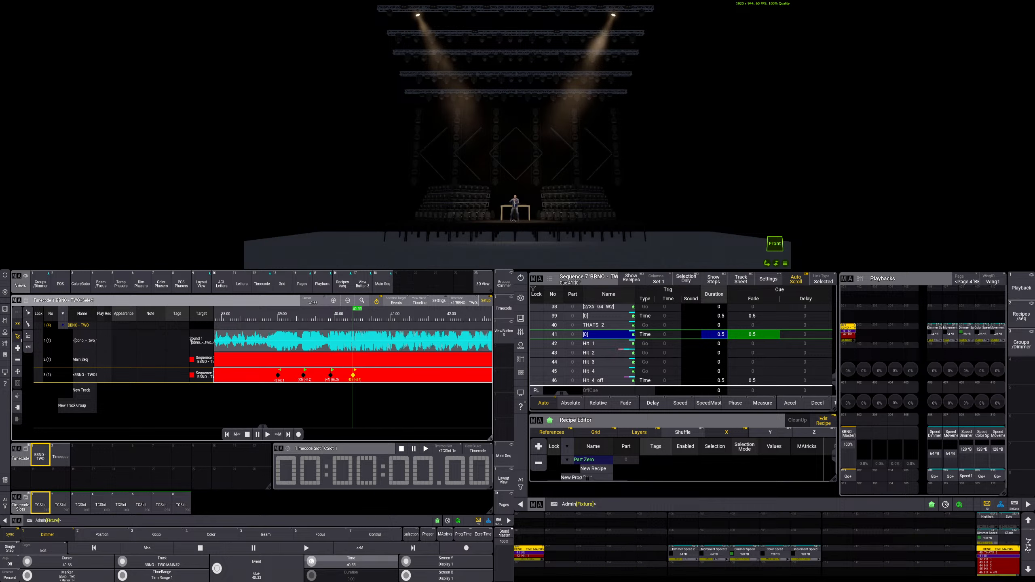
scroll(311, 561, "down", 1)
scroll(311, 561, "up", 5)
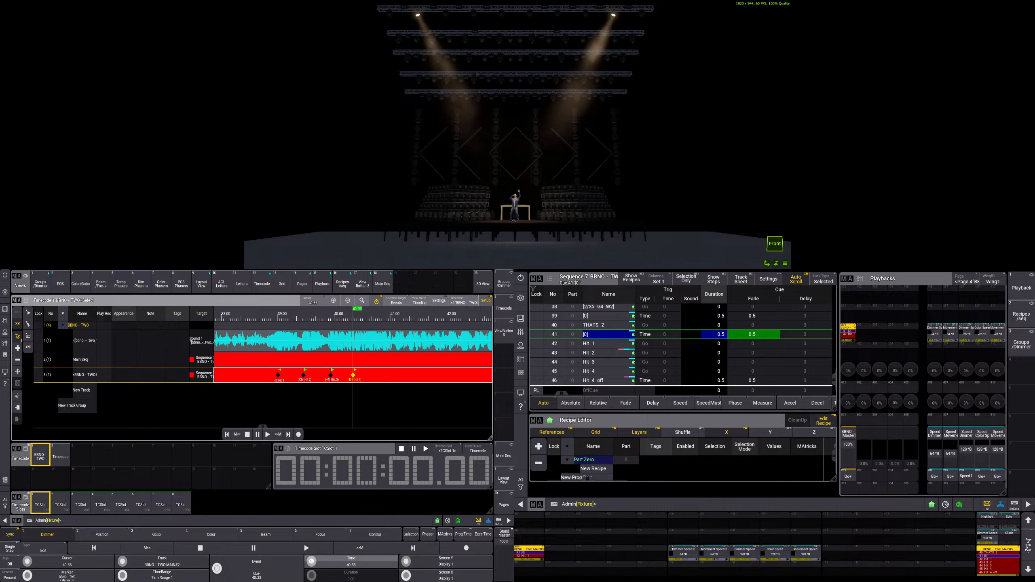
scroll(312, 562, "up", 2)
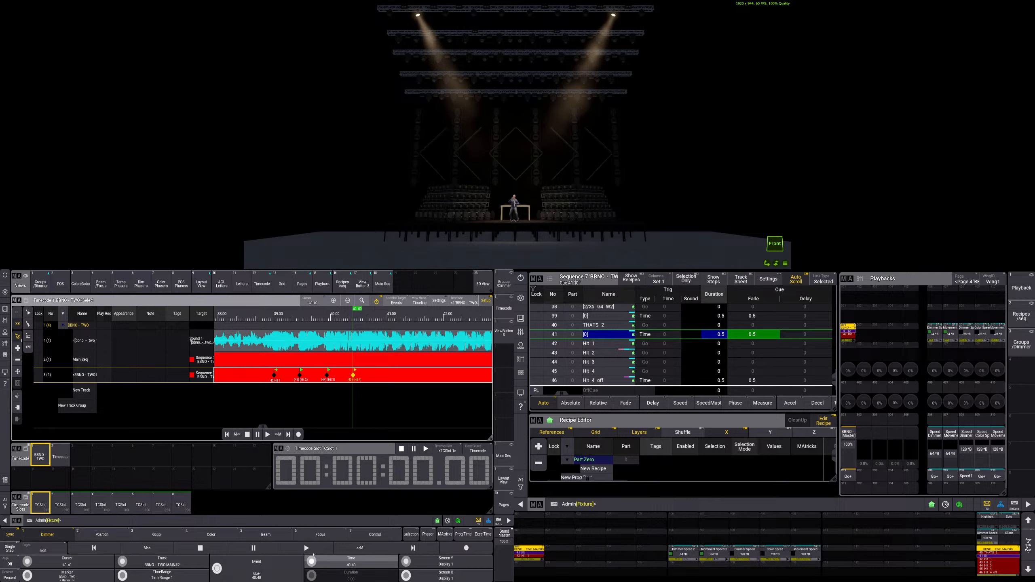
- Play the timecode from before the new hit events through all four, pausing at about 42.07
left_click(227, 327)
left_click(267, 434)
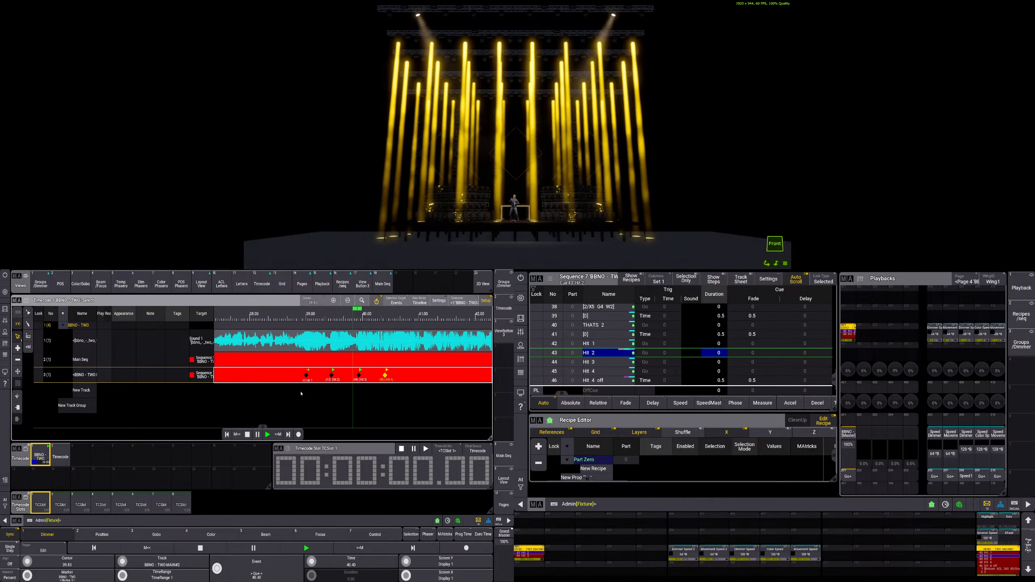
left_click(257, 434)
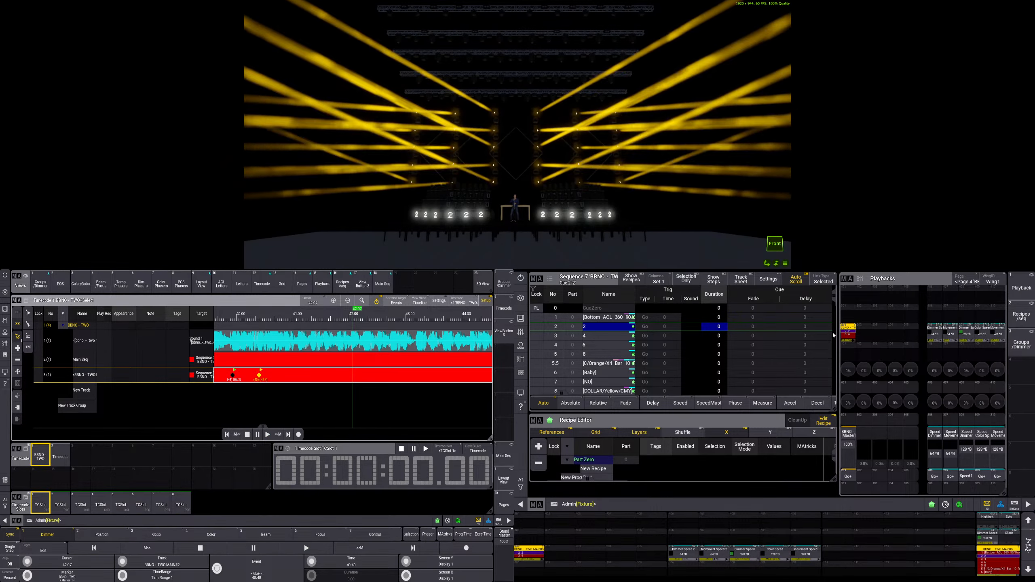
- Display the recipes of cue 46 "Hit 4 off", widen the values column, and examine the groups and presets they use
scroll(836, 314, "down", 3)
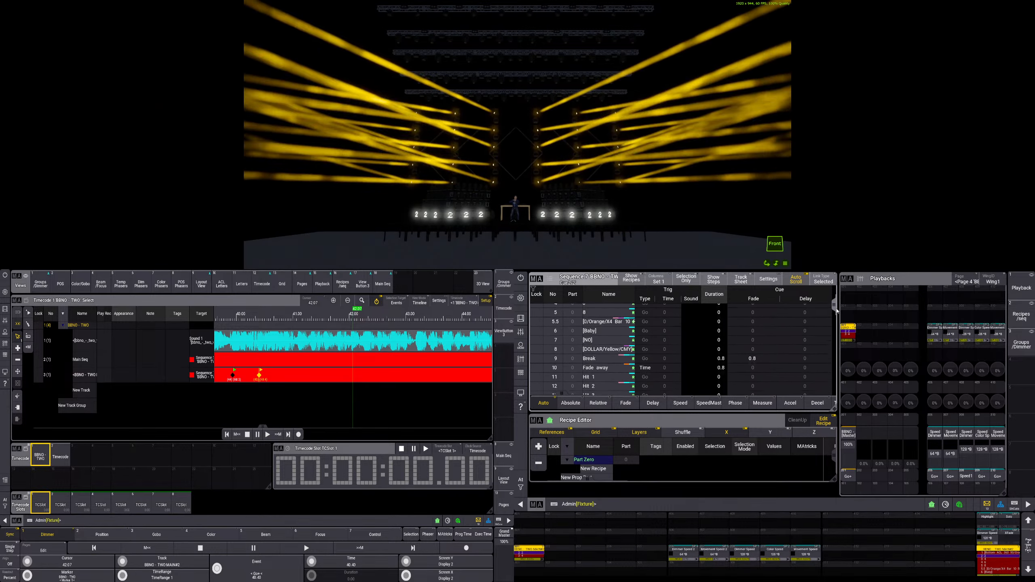
scroll(836, 314, "down", 3)
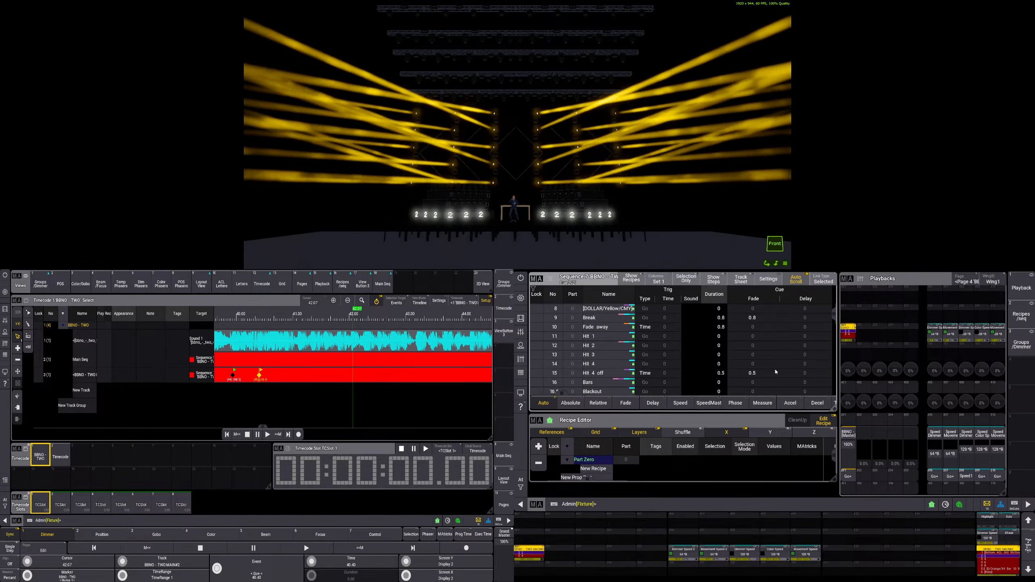
left_click_drag(832, 313, 833, 380)
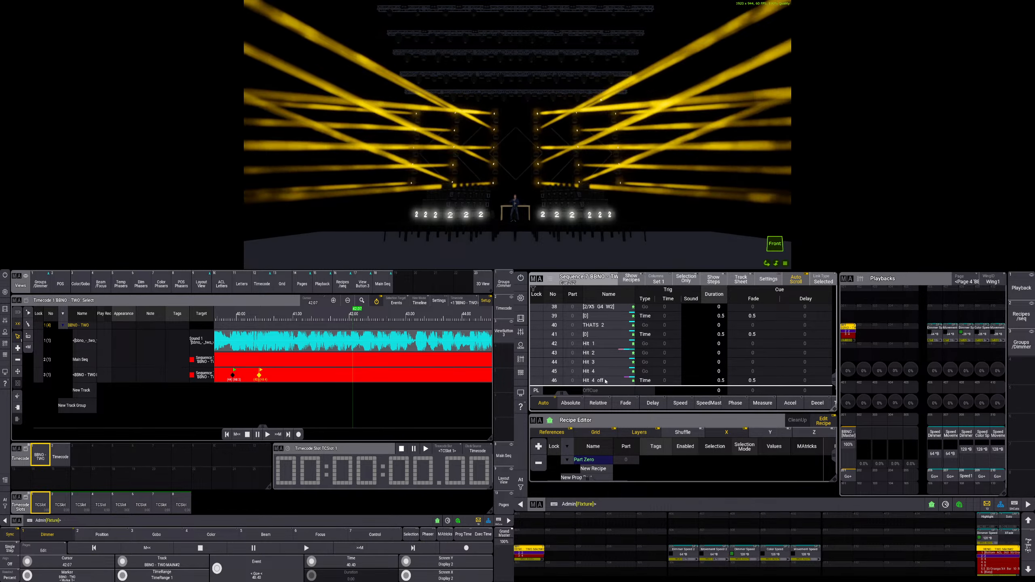
left_click(605, 381)
left_click(631, 279)
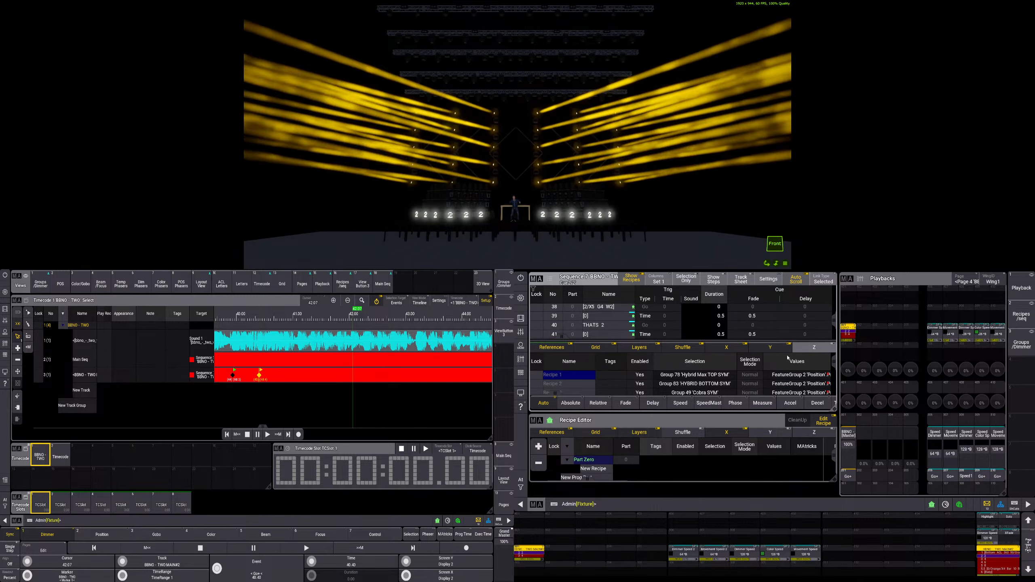
left_click_drag(764, 361, 738, 361)
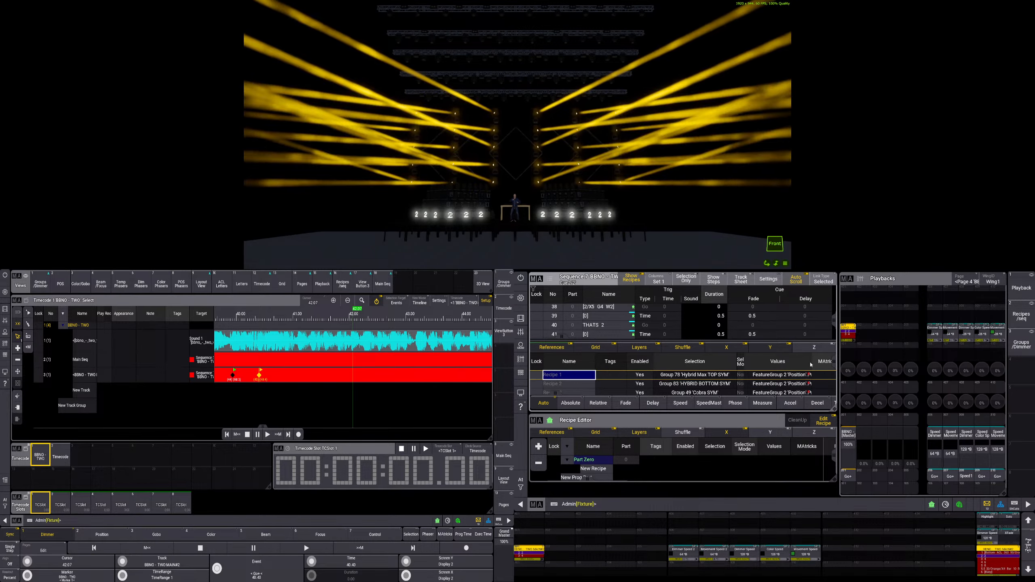
left_click_drag(811, 363, 853, 363)
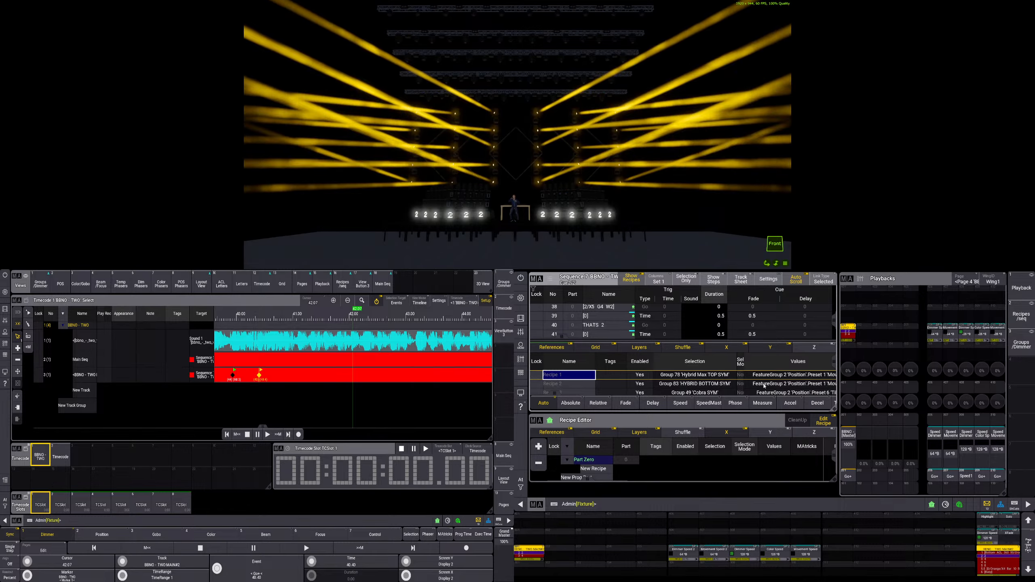
scroll(765, 386, "down", 4)
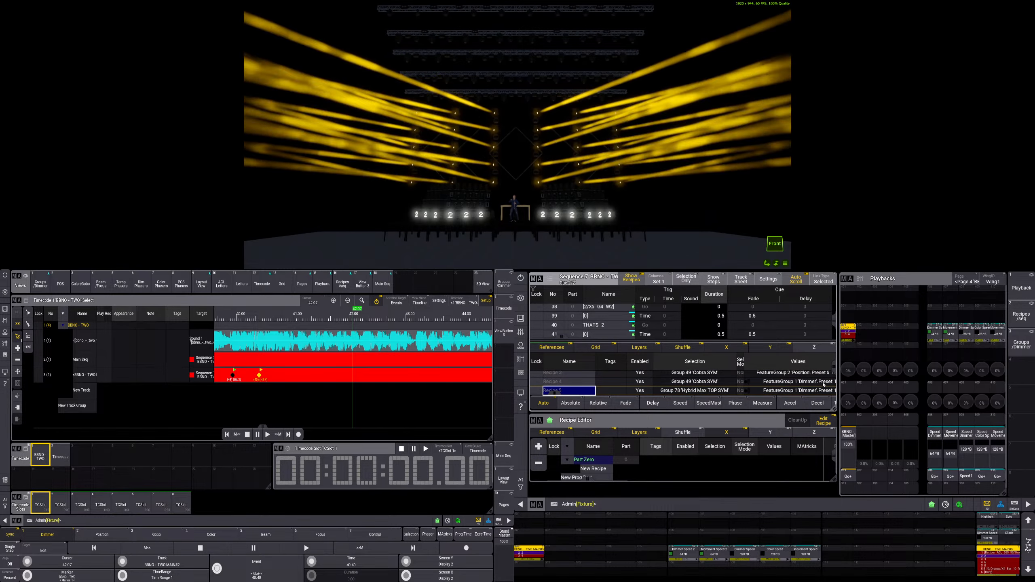
scroll(812, 383, "down", 4)
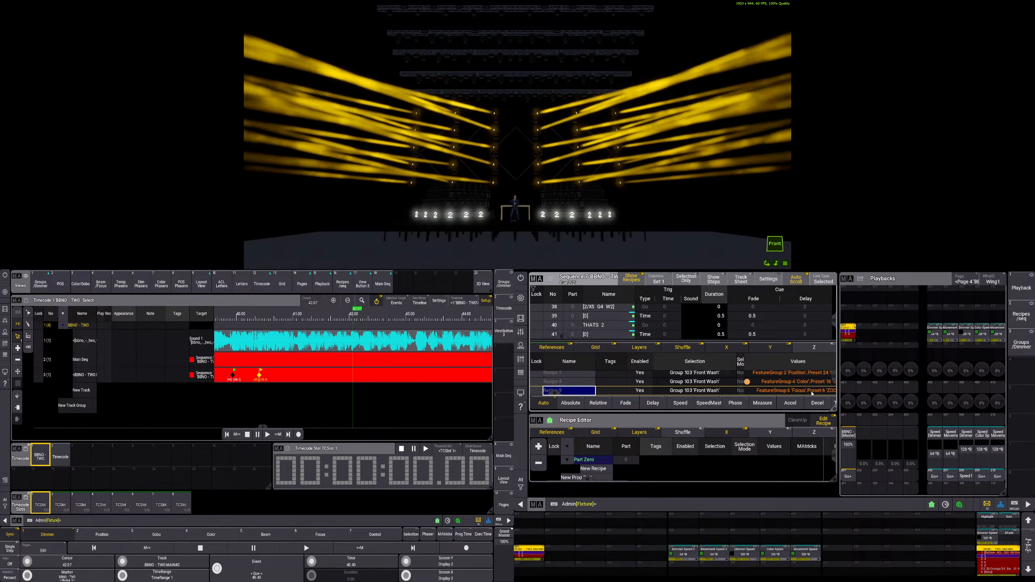
- Delete the Cobra group's Position preset 6 recipe from cue 46 "Hit 4 off" in the main sequence view
left_click(380, 286)
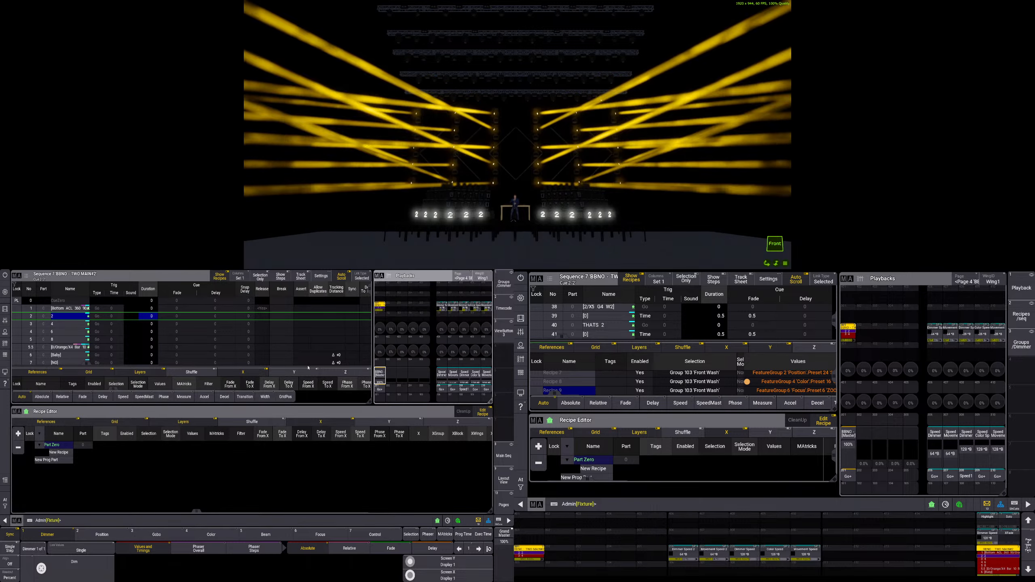
scroll(263, 340, "down", 10)
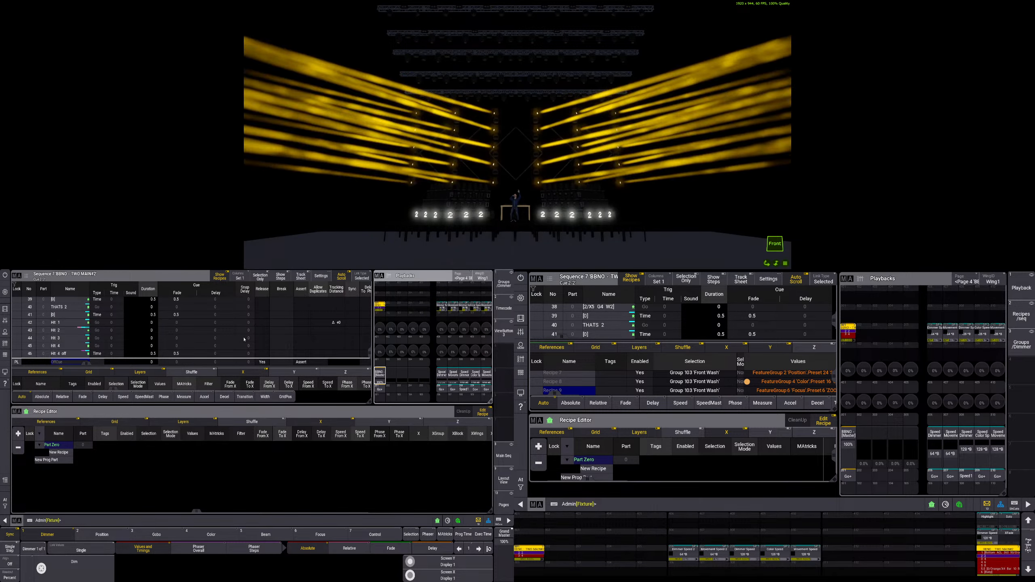
left_click(66, 354)
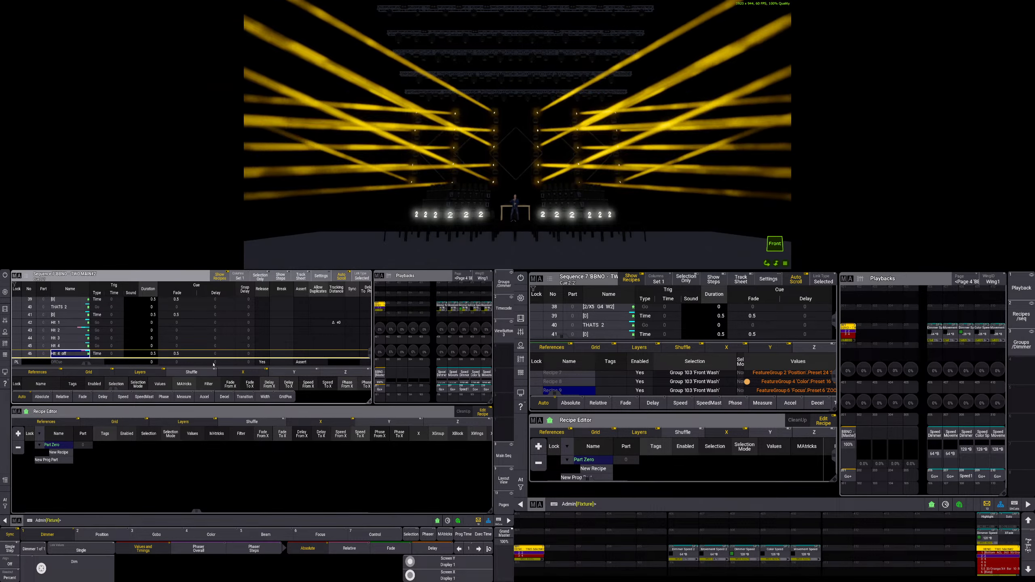
left_click_drag(191, 366, 191, 328)
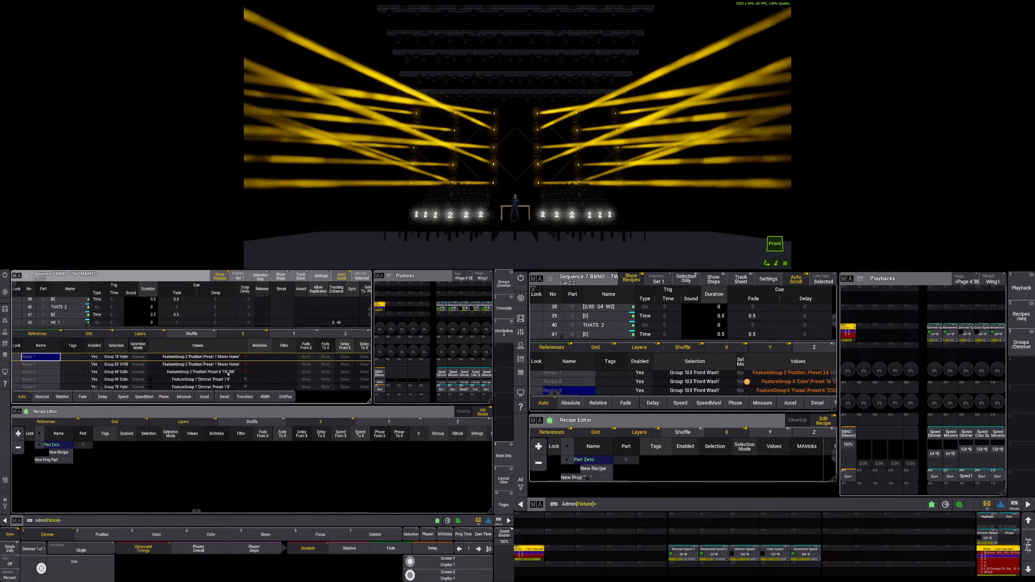
left_click(228, 372)
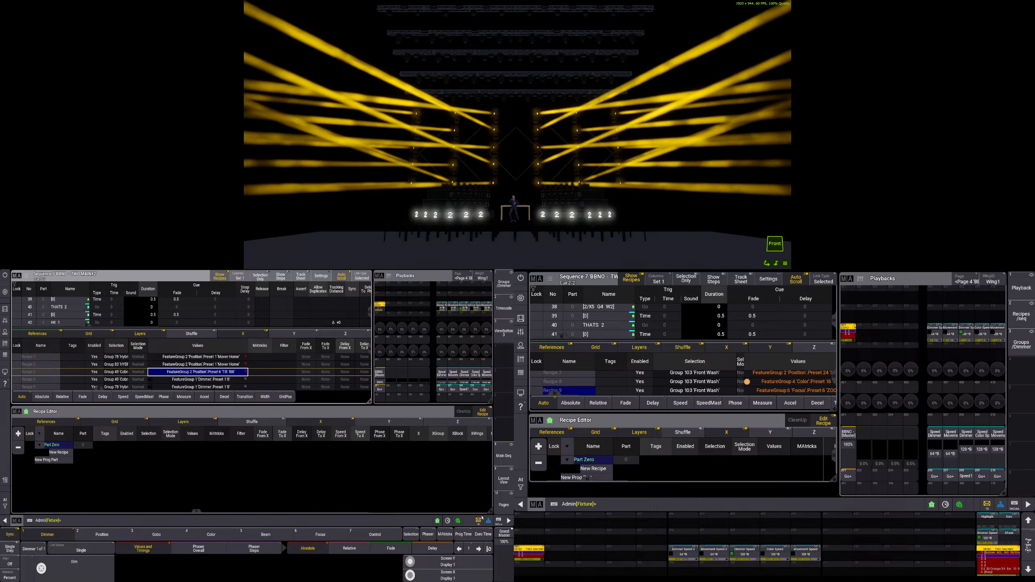
left_click(498, 521)
key("Delete")
left_click(195, 372)
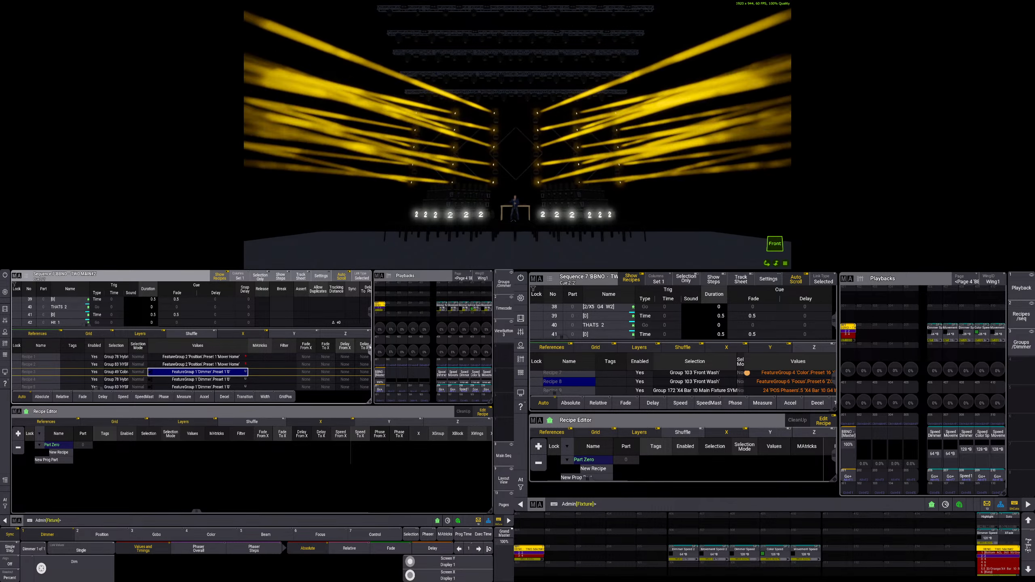
left_click_drag(369, 351, 375, 383)
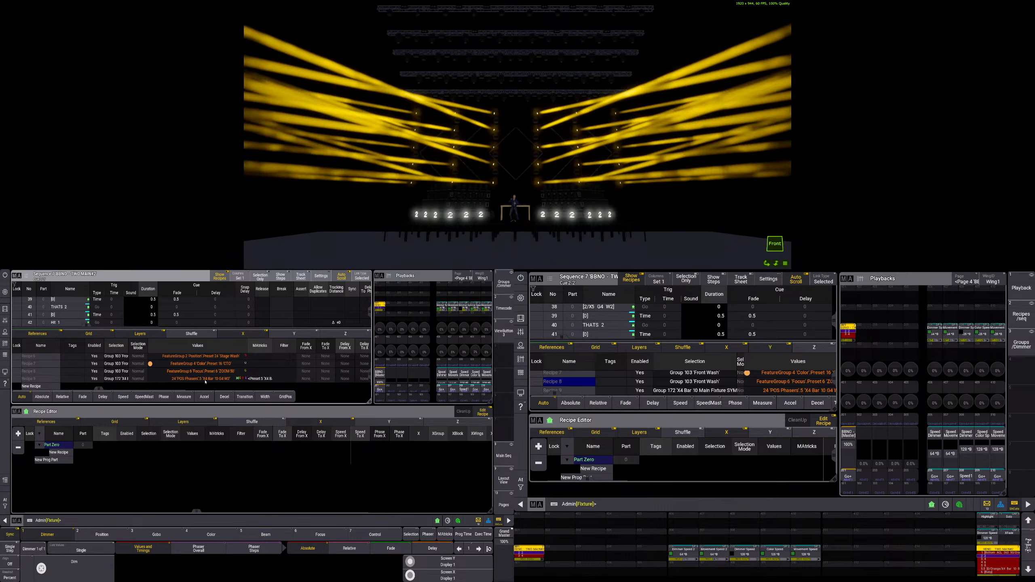
key("Delete")
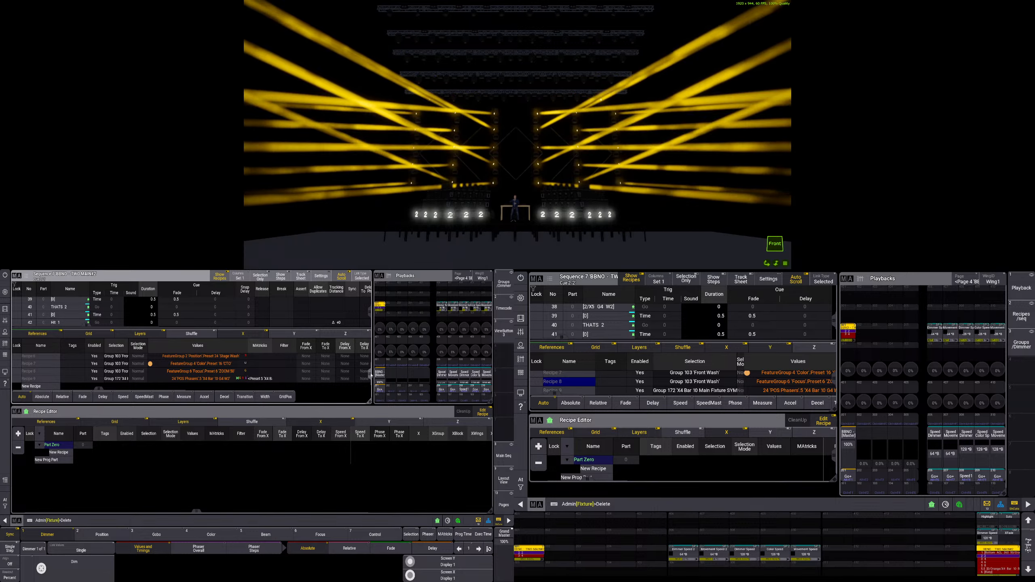
left_click_drag(370, 375, 373, 349)
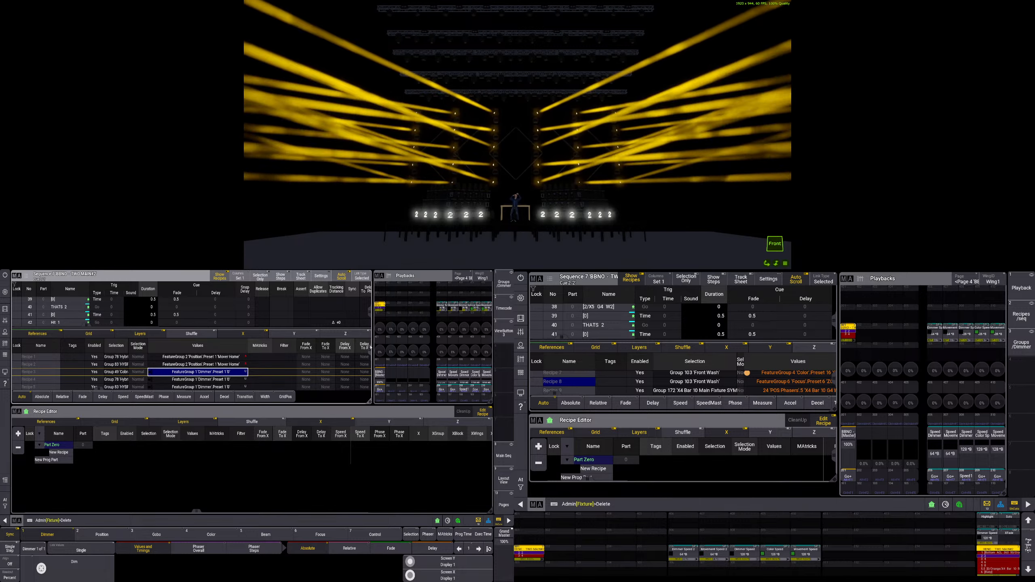
key("Escape")
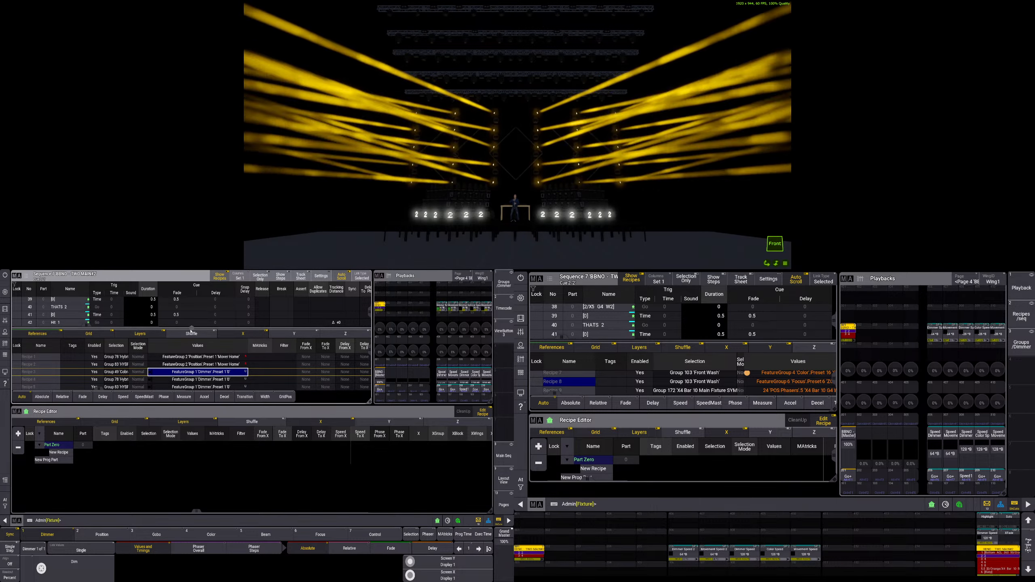
- Try deleting the Group 97 Position preset 2 recipe from cue 45 "Hit 4"
left_click_drag(191, 328, 192, 335)
scroll(186, 320, "down", 3)
left_click(66, 315)
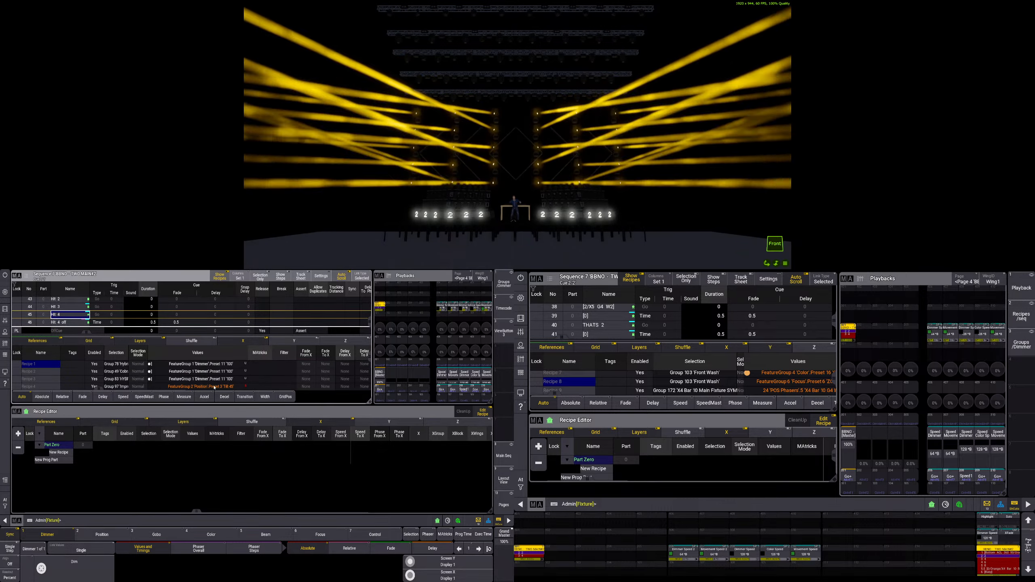
left_click(215, 387)
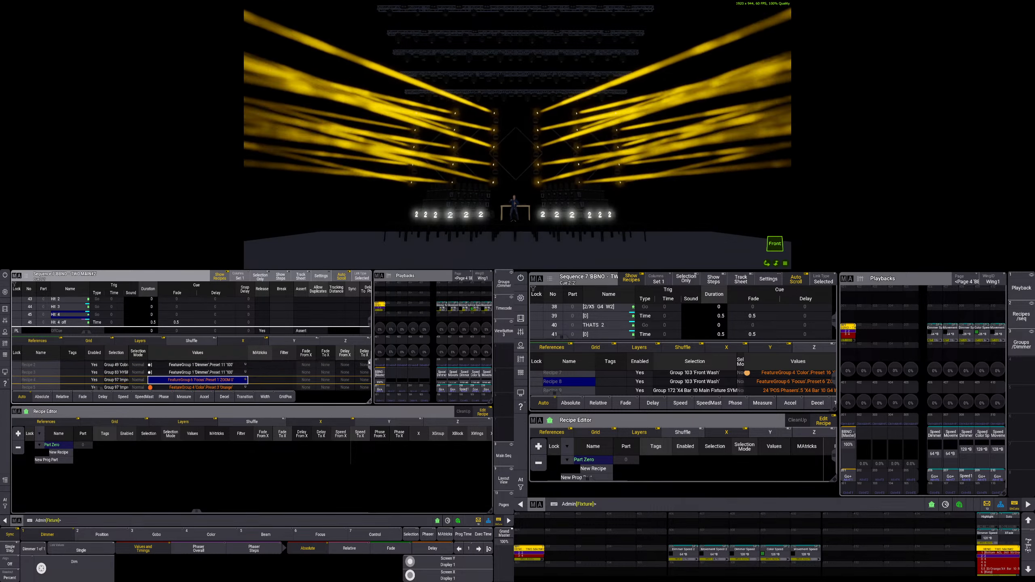
key("Delete")
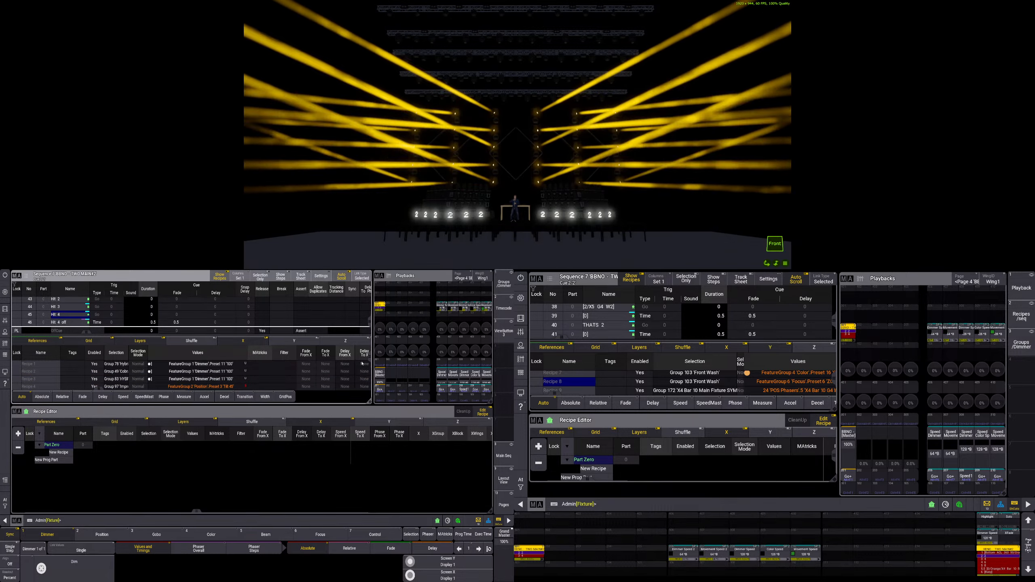
- Review the recipes of cues 46, 44, 43 and 42 to compare the groups and presets each hit uses
left_click(75, 322)
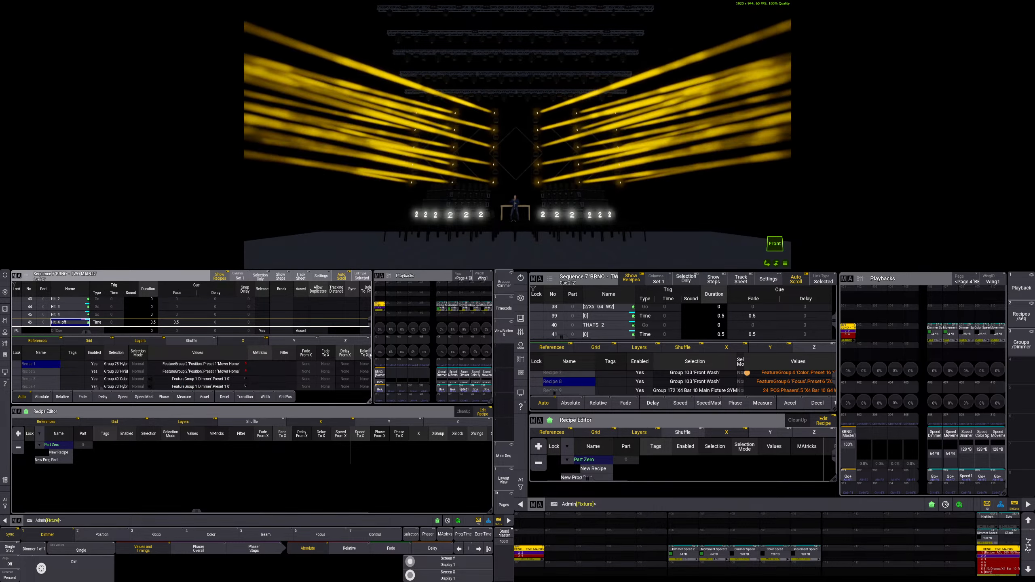
scroll(370, 374, "down", 5)
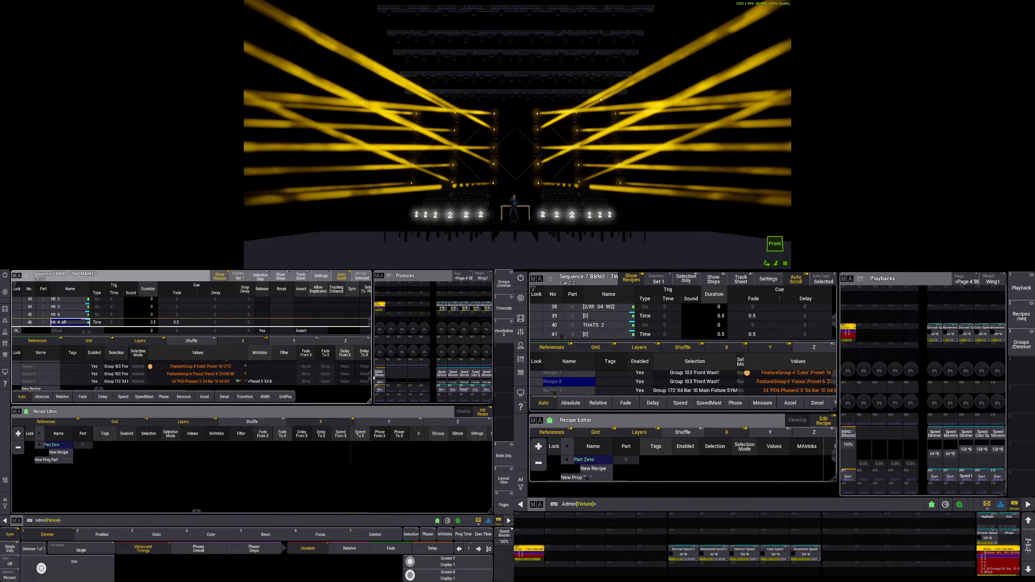
left_click(63, 308)
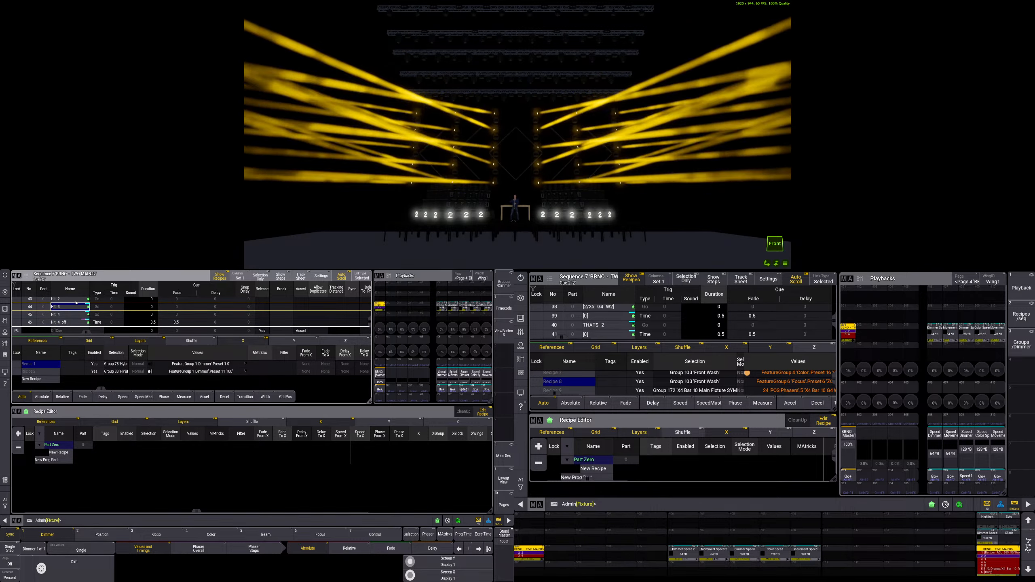
left_click(76, 300)
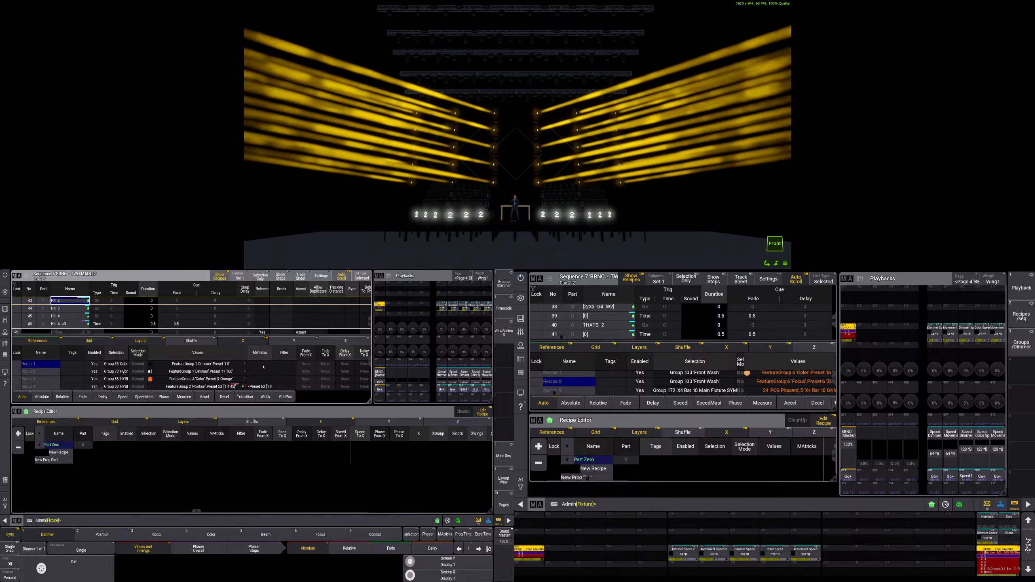
scroll(286, 369, "down", 1)
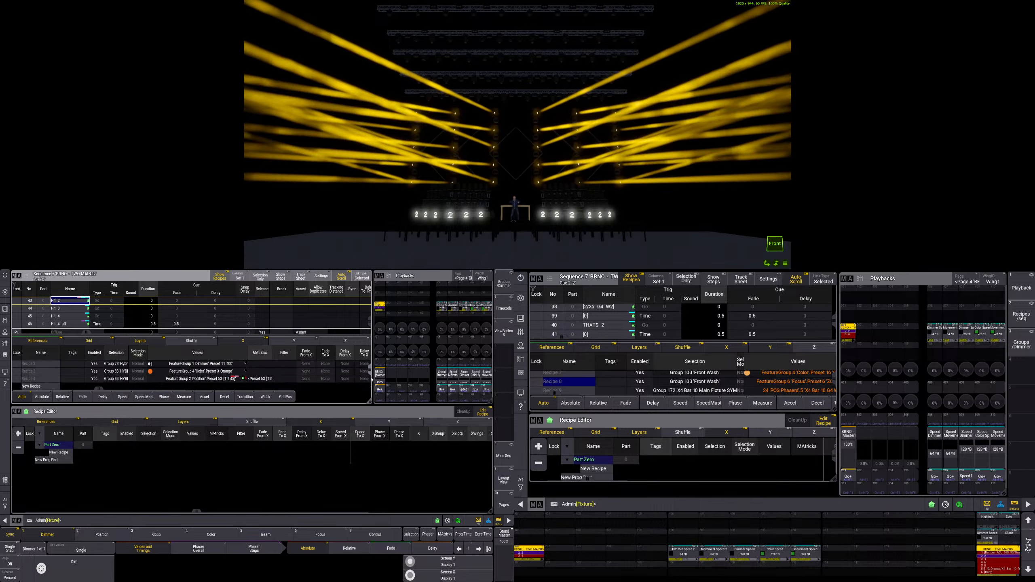
scroll(66, 303, "up", 1)
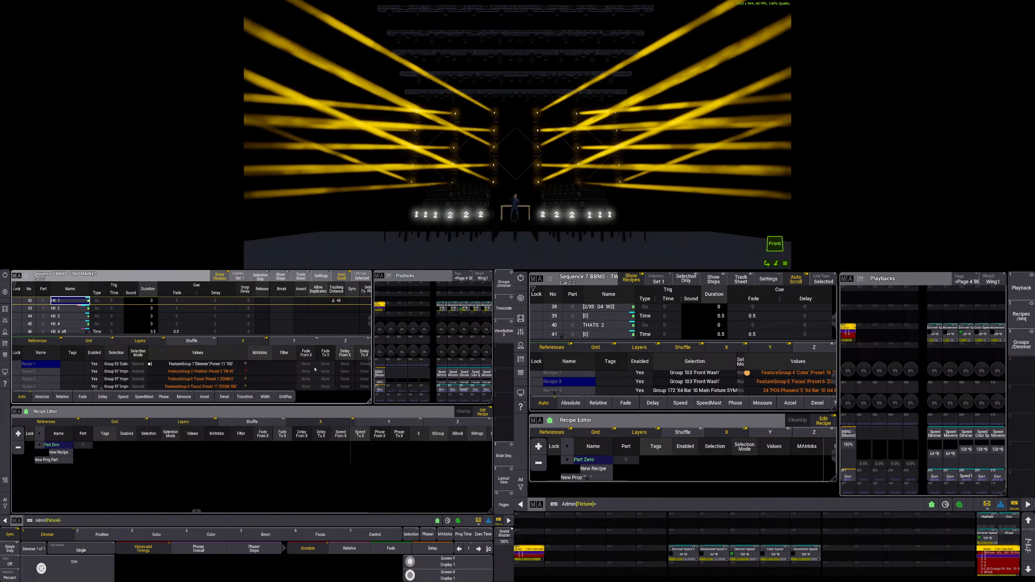
left_click_drag(369, 362, 368, 362)
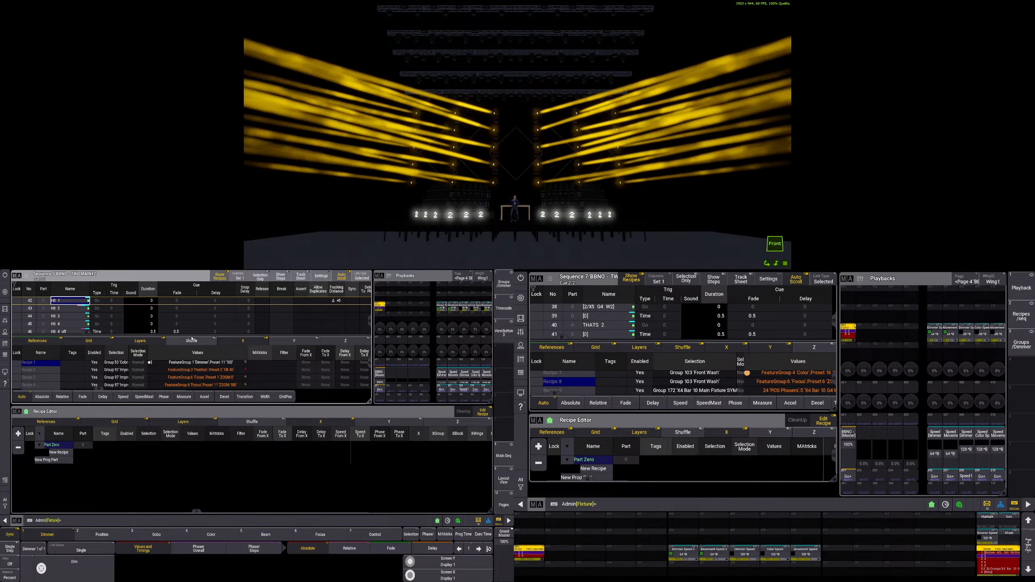
- Enlarge the recipe list and recheck the recipes of cues 46, 45 and 44 in turn
left_click(192, 325)
left_click_drag(191, 336, 188, 329)
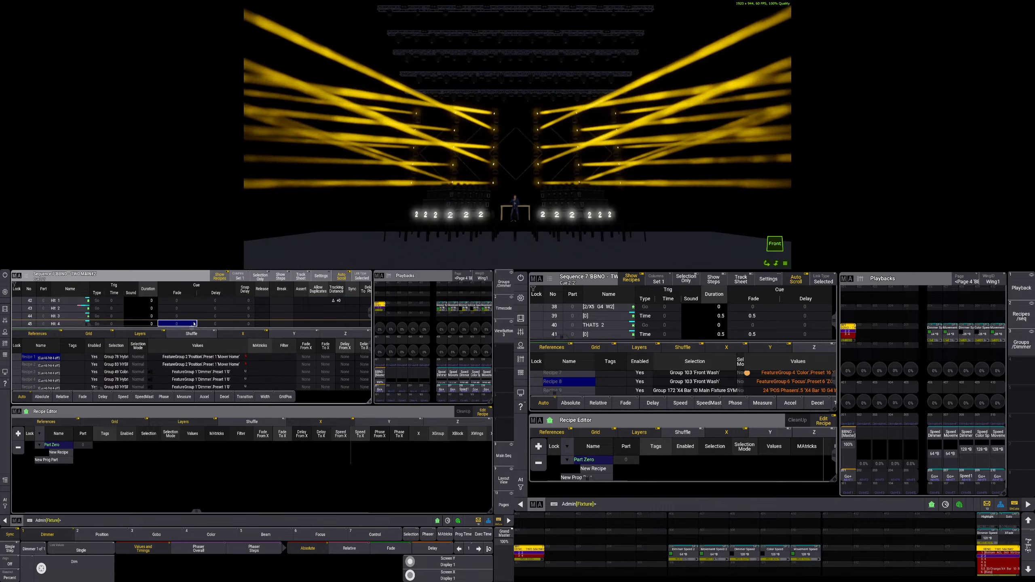
scroll(183, 320, "down", 2)
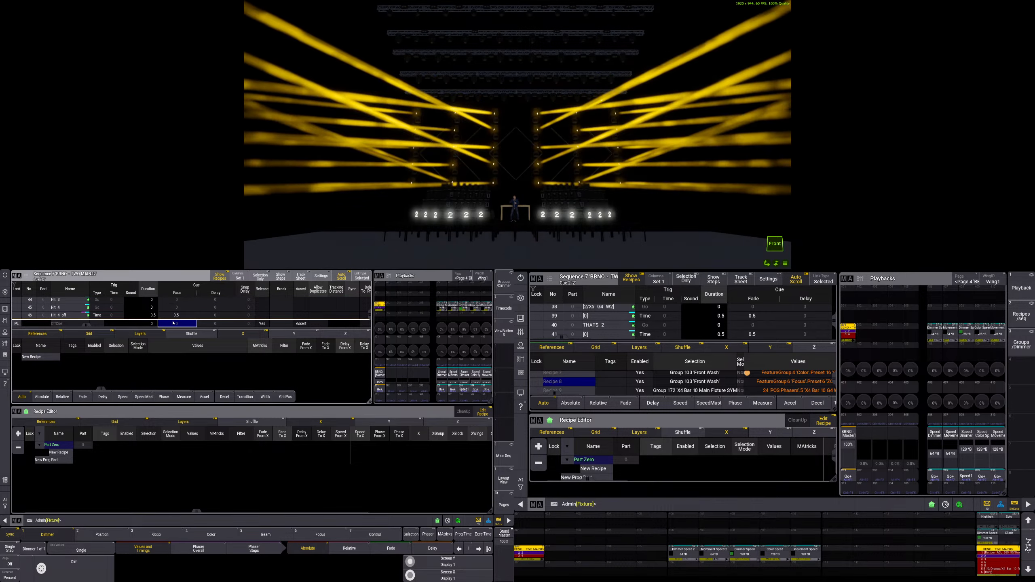
scroll(173, 323, "up", 1)
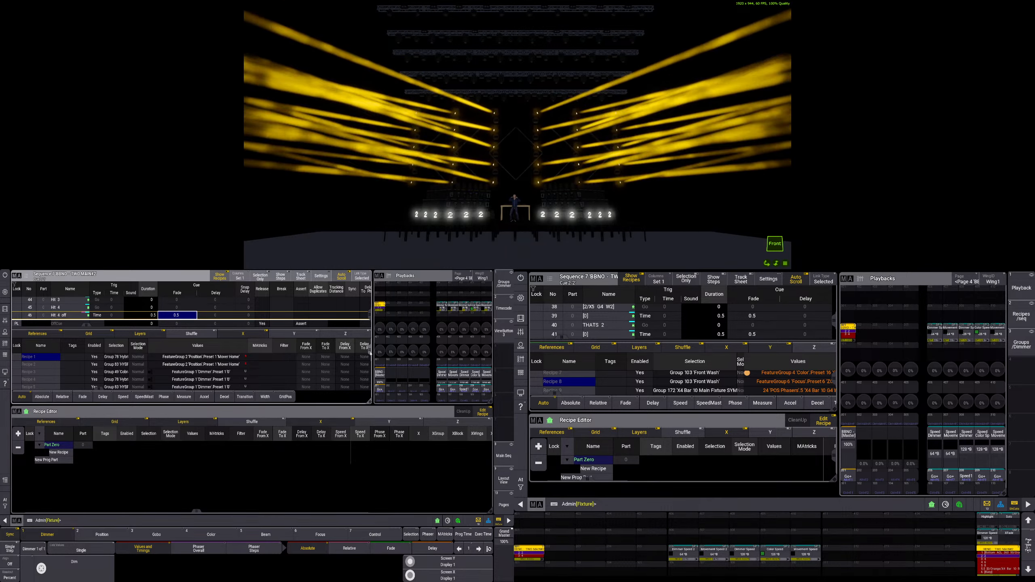
scroll(370, 354, "down", 3)
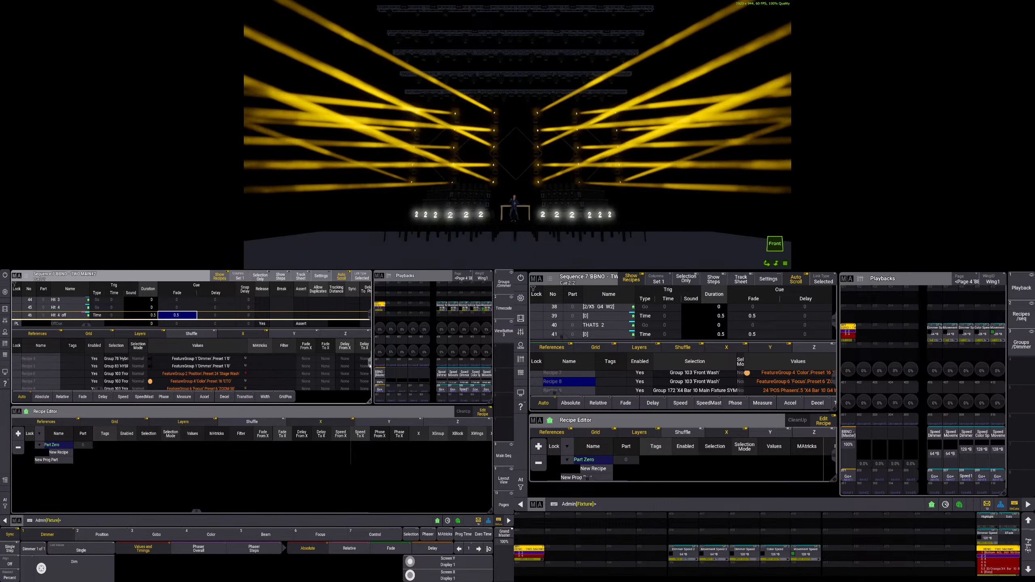
scroll(369, 367, "down", 2)
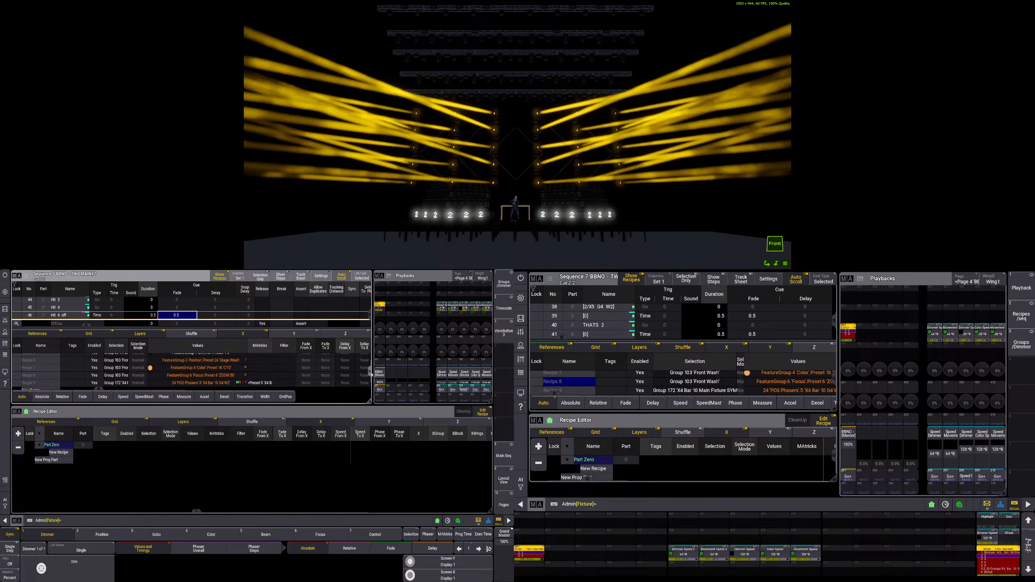
key("Up")
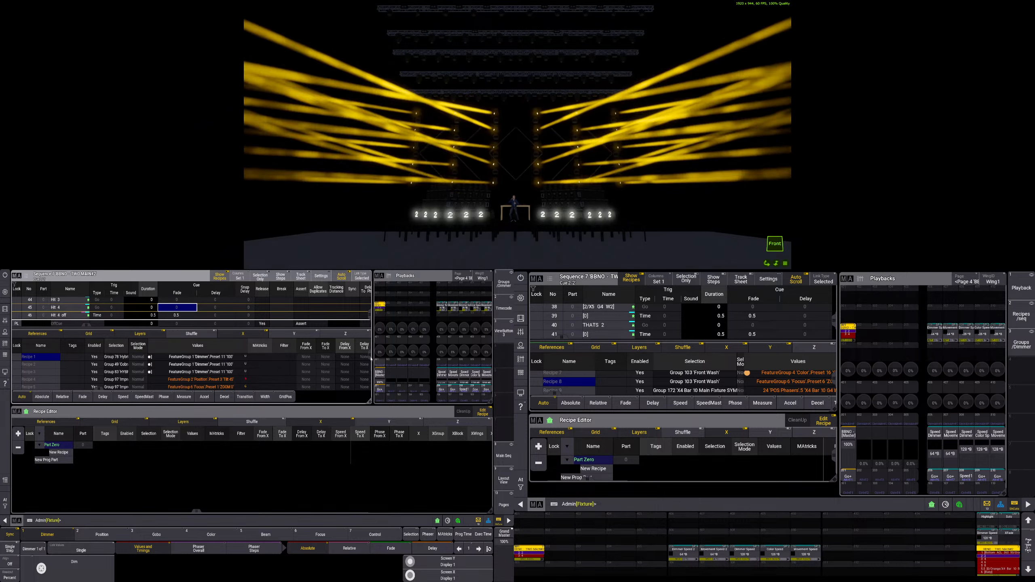
scroll(370, 370, "down", 2)
key("Up")
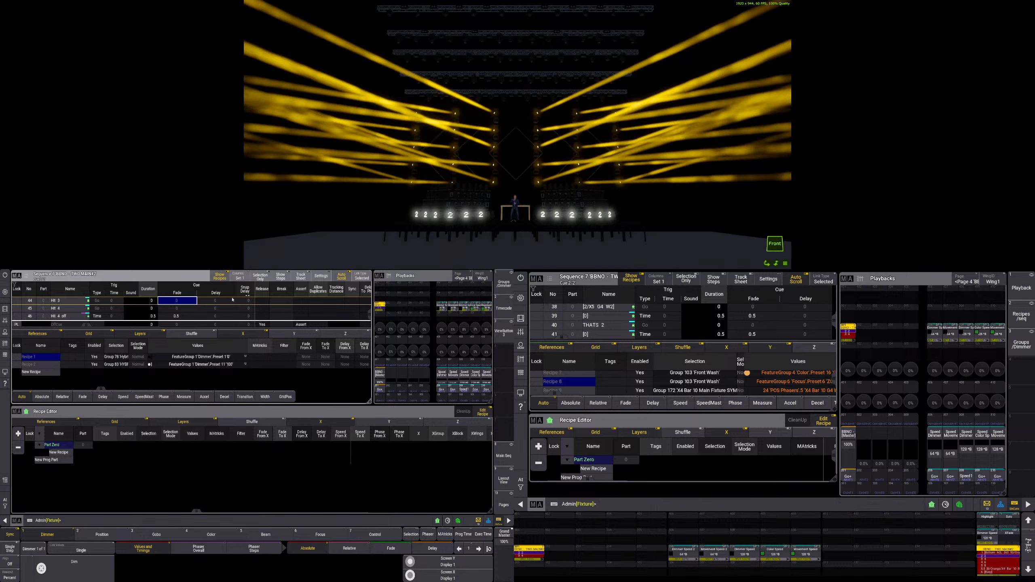
- Examine the recipes of cue 46 "Hit 4 off" down to the Front Wash position, color and focus presets
key("Up")
key("Down")
key("Down")
key("Down")
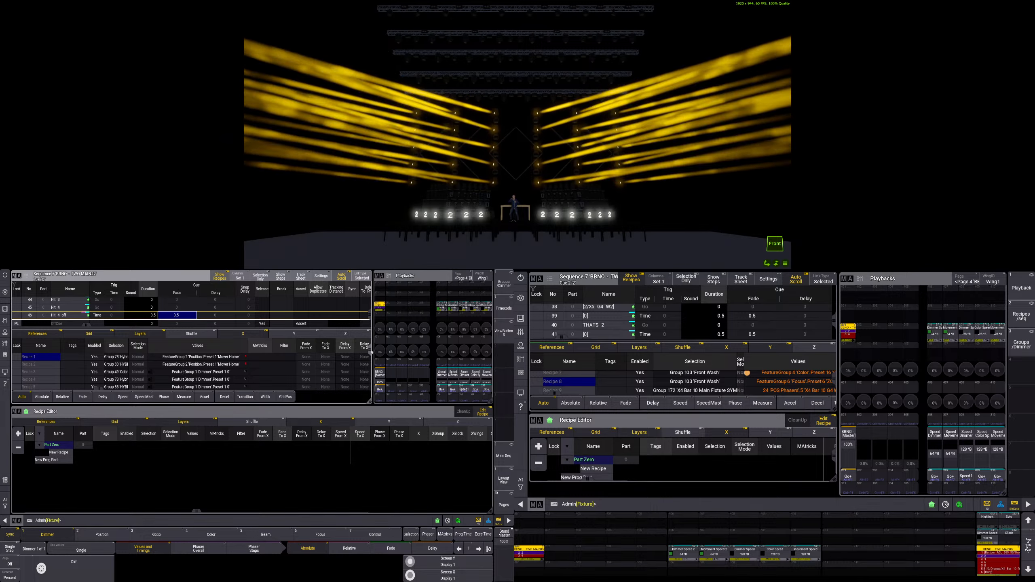
mouse_move(371, 351)
left_mouse_down()
mouse_move(371, 370)
mouse_move(374, 342)
left_mouse_up()
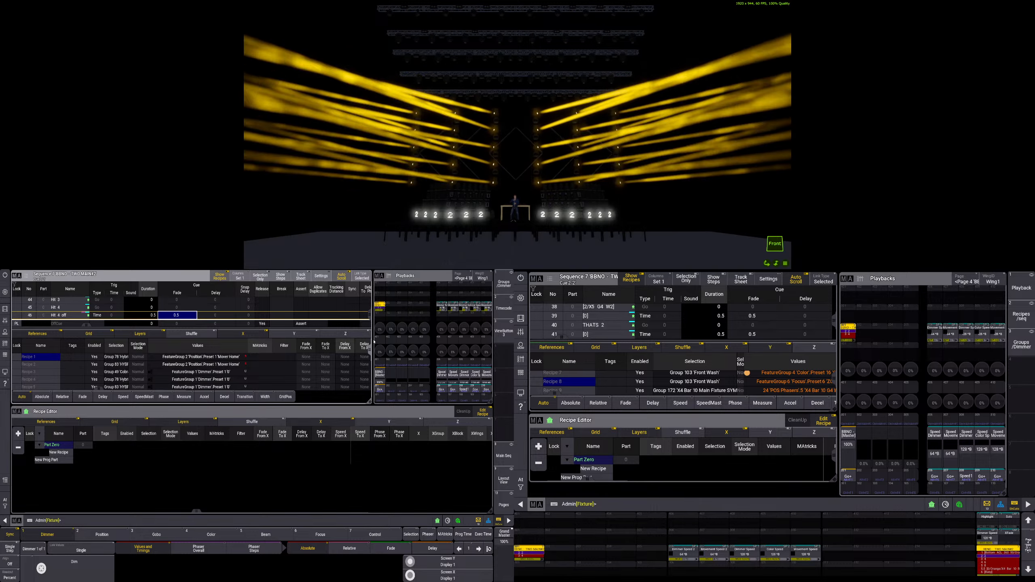
scroll(317, 359, "down", 3)
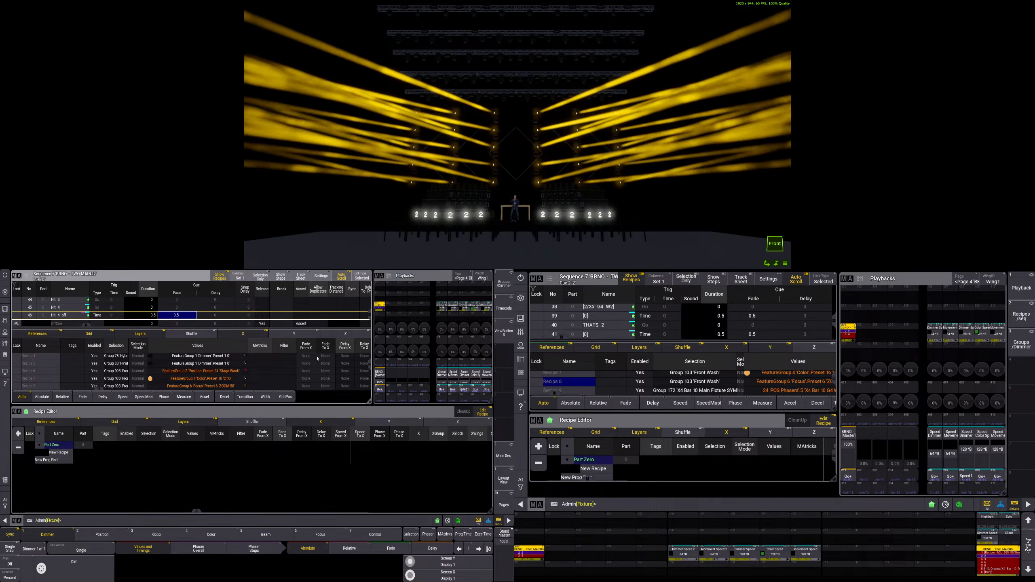
- Go to cue 39 of the main sequence with a Goto Cue command
left_click(112, 520)
type("Group")
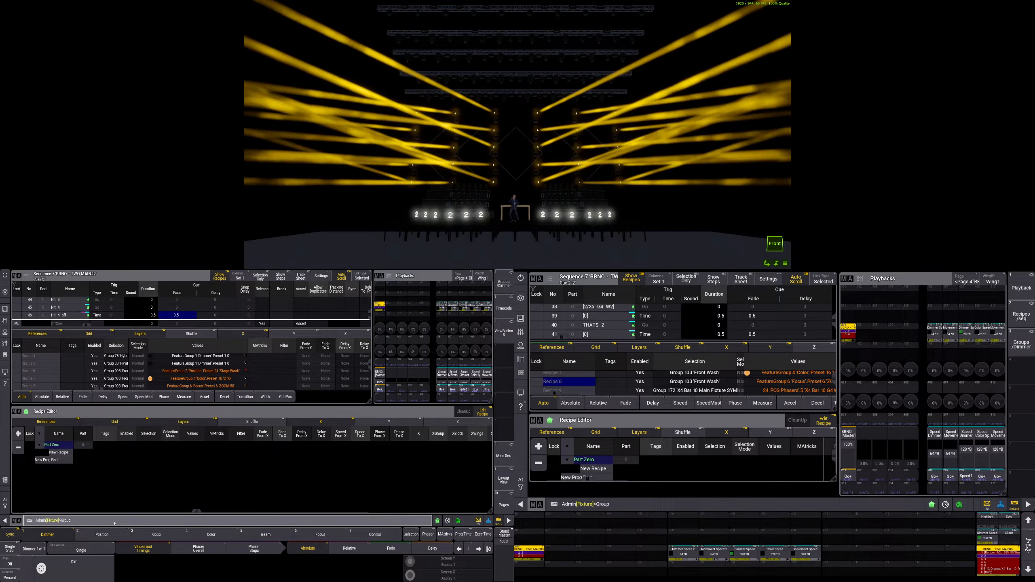
key("BackSpace")
key("BackSpace")
key("BackSpace")
key("BackSpace")
key("BackSpace")
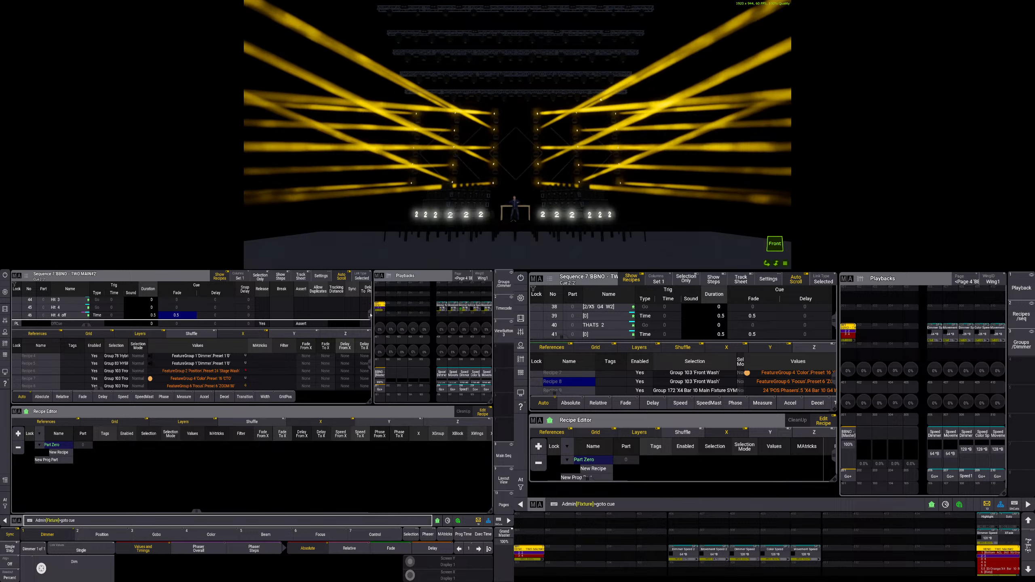
left_click_drag(371, 315, 371, 309)
left_click(68, 307)
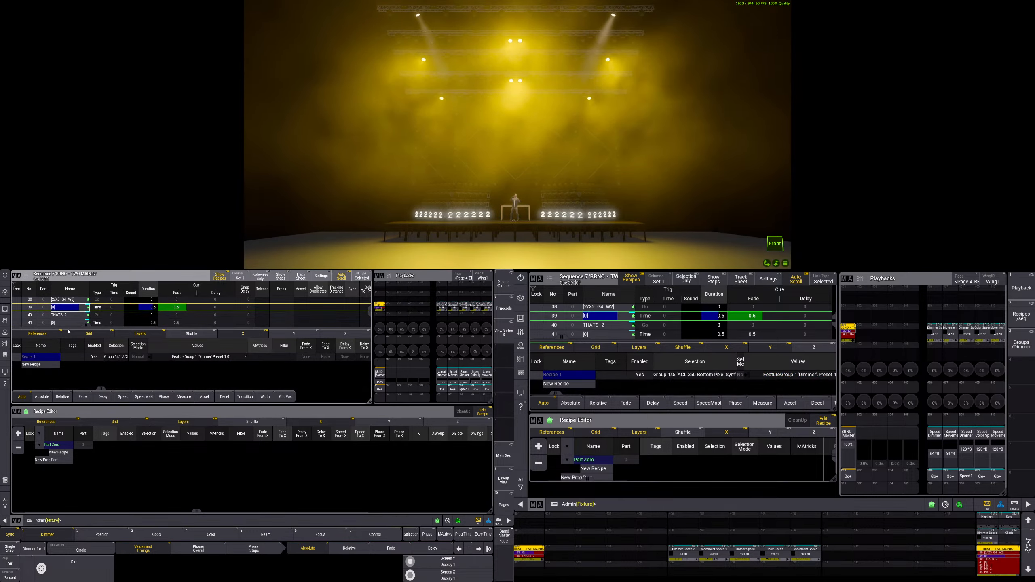
- Step the main sequence forward through the "THATS 2" and hit cues to cue 46 to check each look
left_click(381, 390)
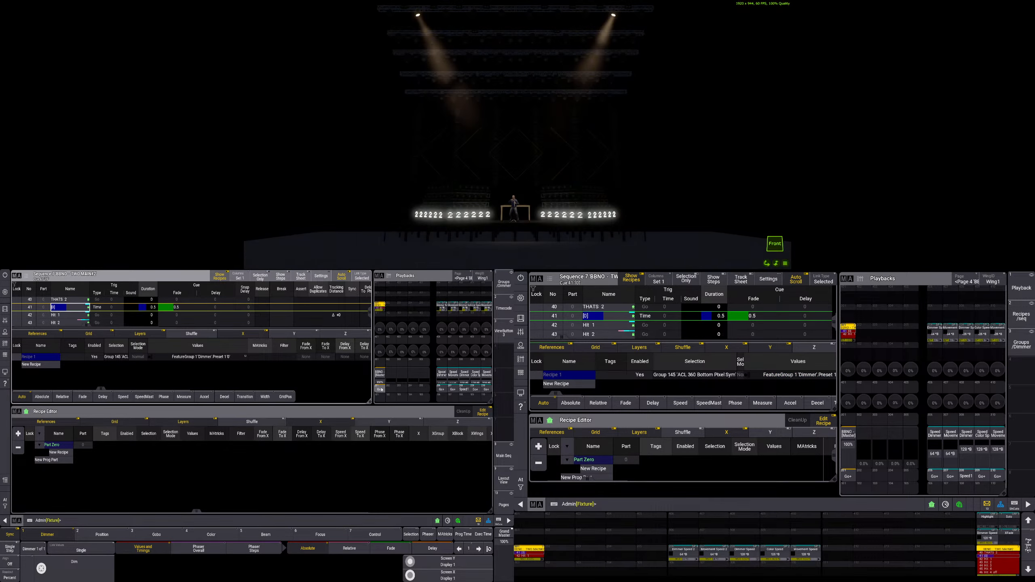
left_click(381, 389)
left_click(381, 389)
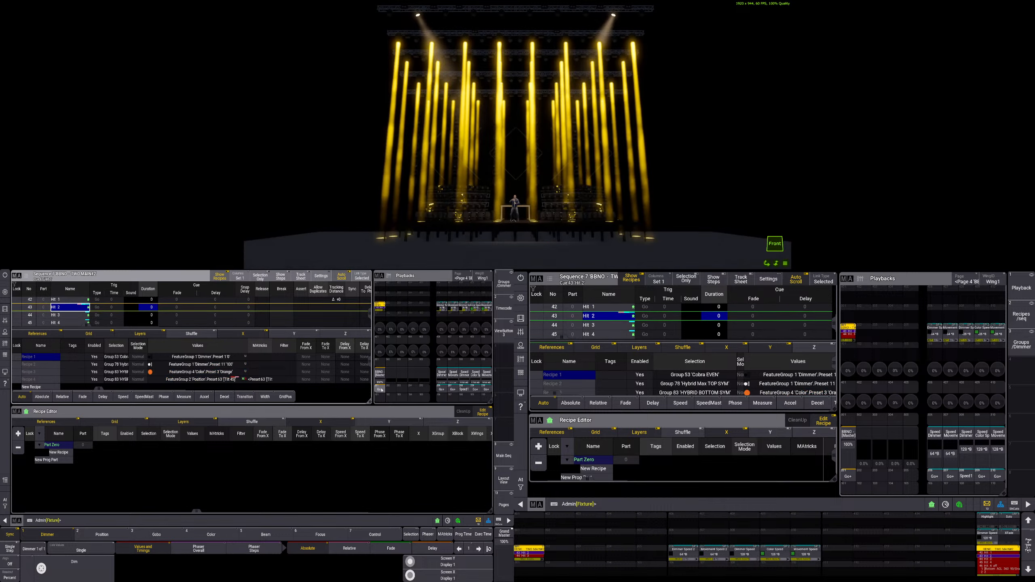
left_click(381, 390)
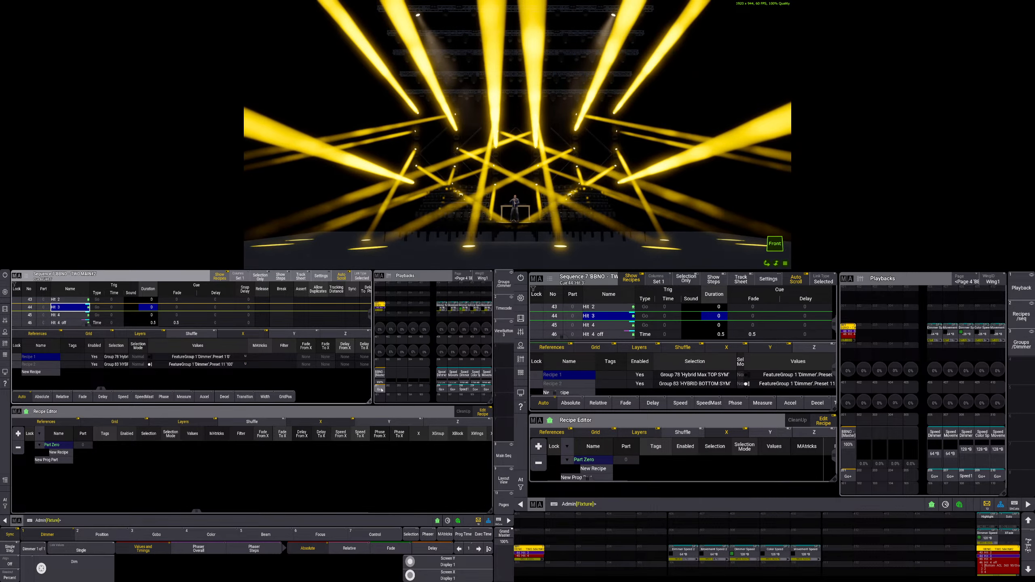
left_click(381, 390)
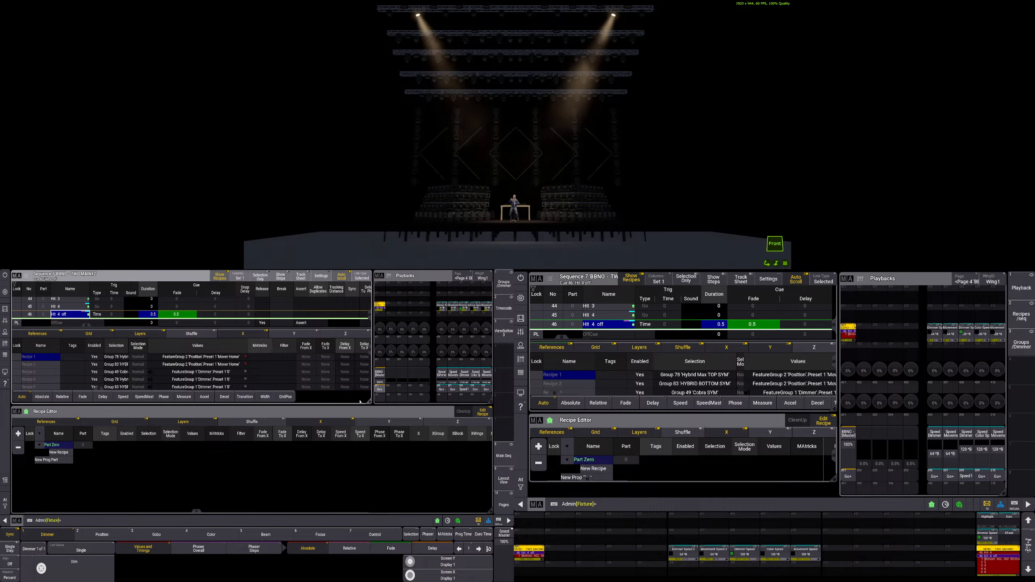
- Bring up the BBNO - TWO timecode view, start its playback briefly, and stop it
left_click(504, 283)
left_click(262, 284)
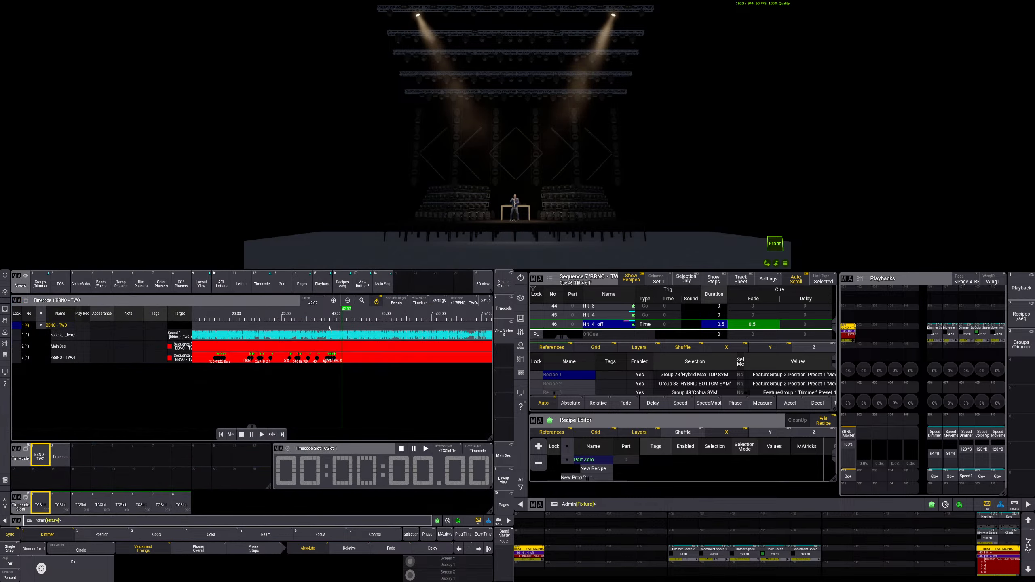
scroll(330, 327, "up", 2)
left_click(262, 435)
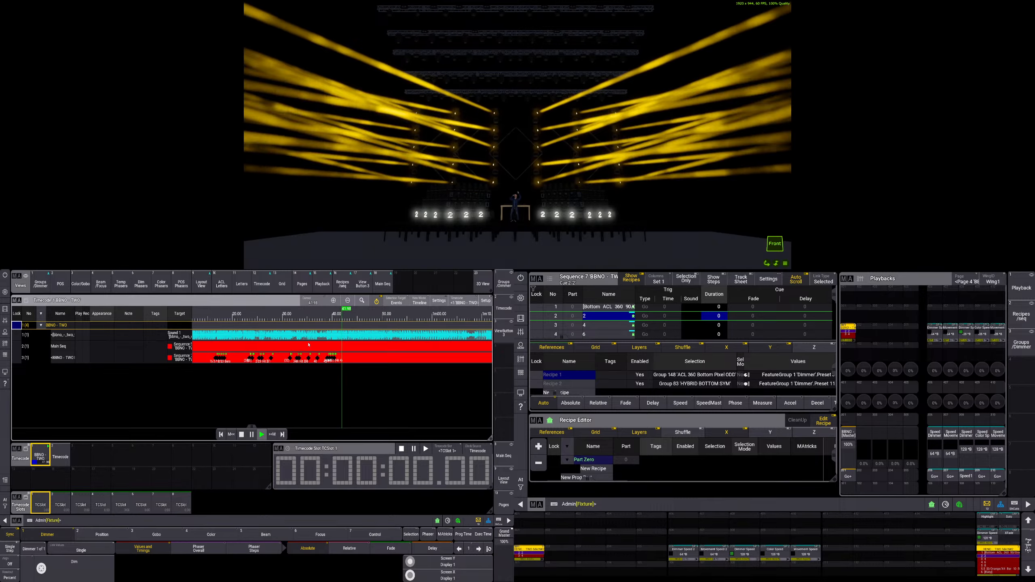
left_click(318, 338)
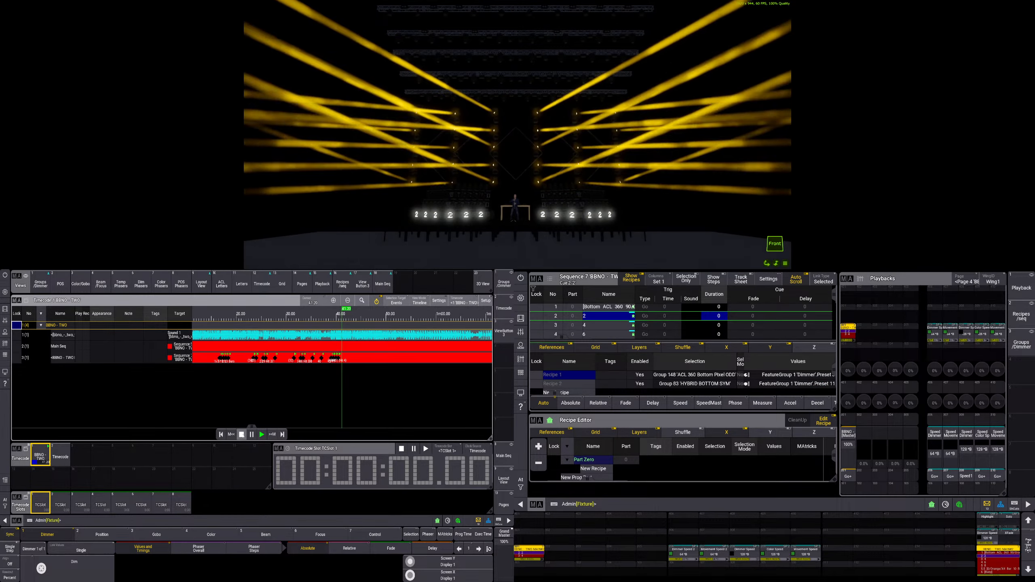
left_click(242, 435)
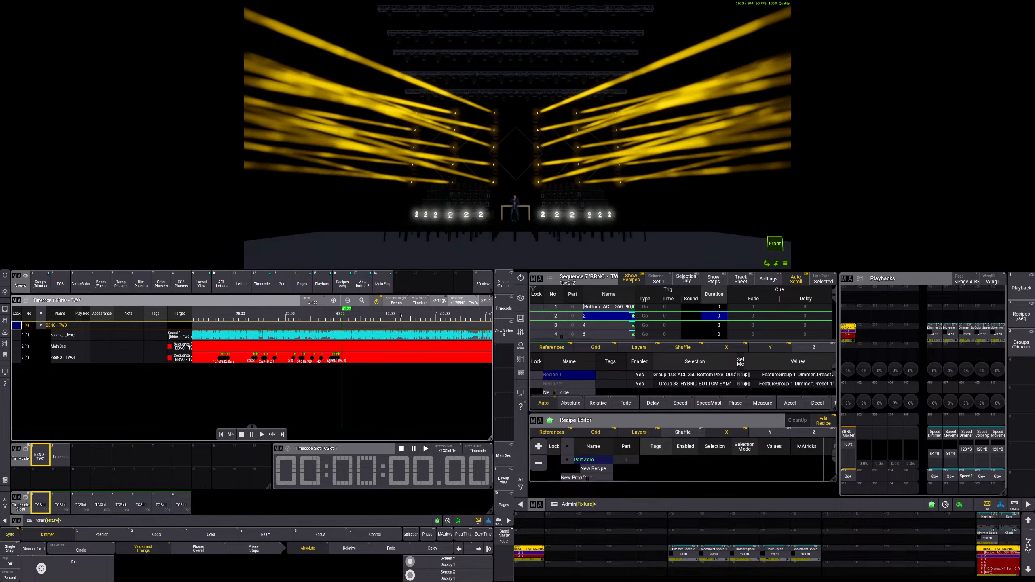
- Enable setup mode for the BBNO - TWO timecode and change the last hit event from Go+ to a Goto of "Hit 4"
left_click(486, 301)
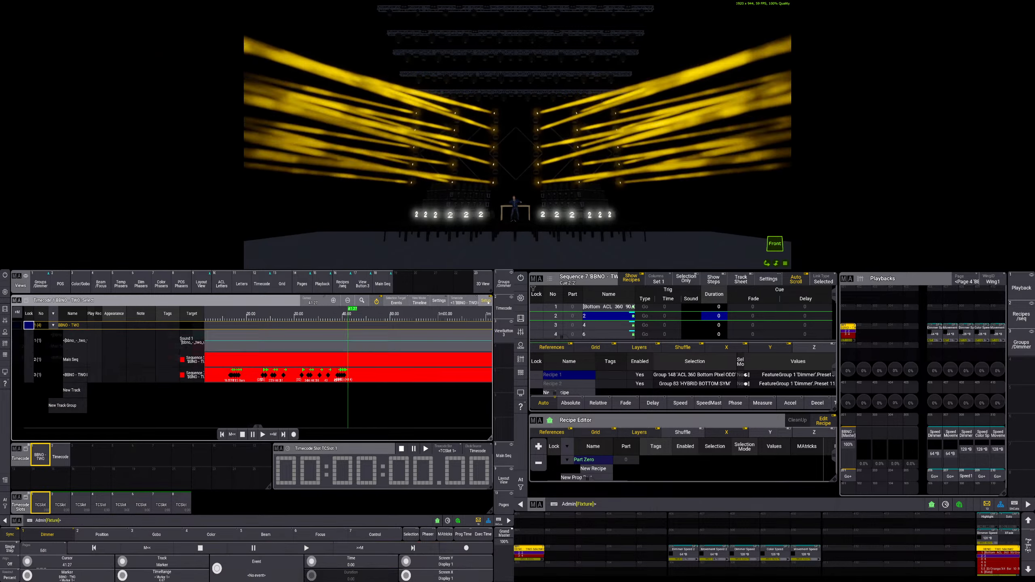
scroll(350, 374, "up", 5)
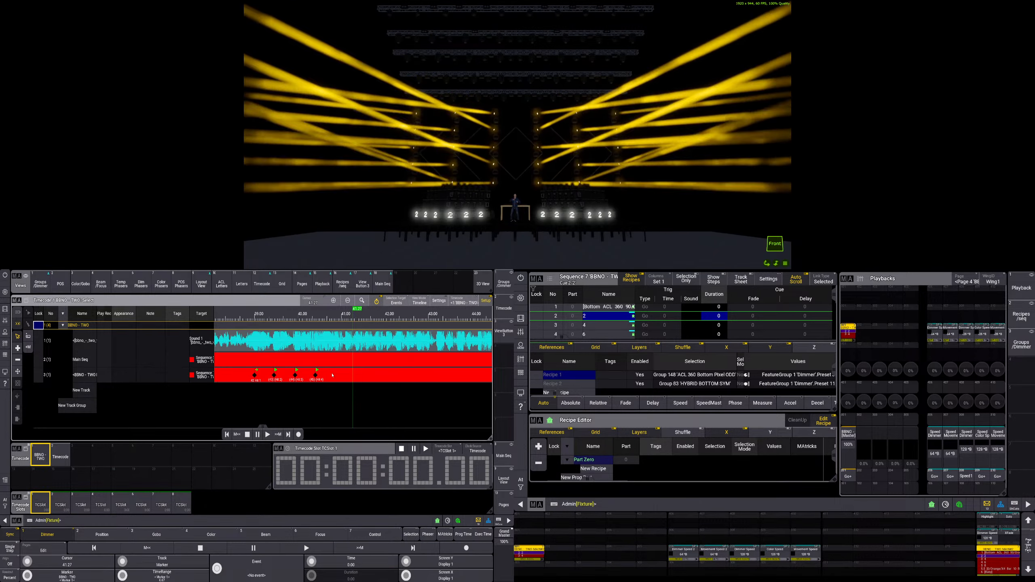
left_click(301, 374)
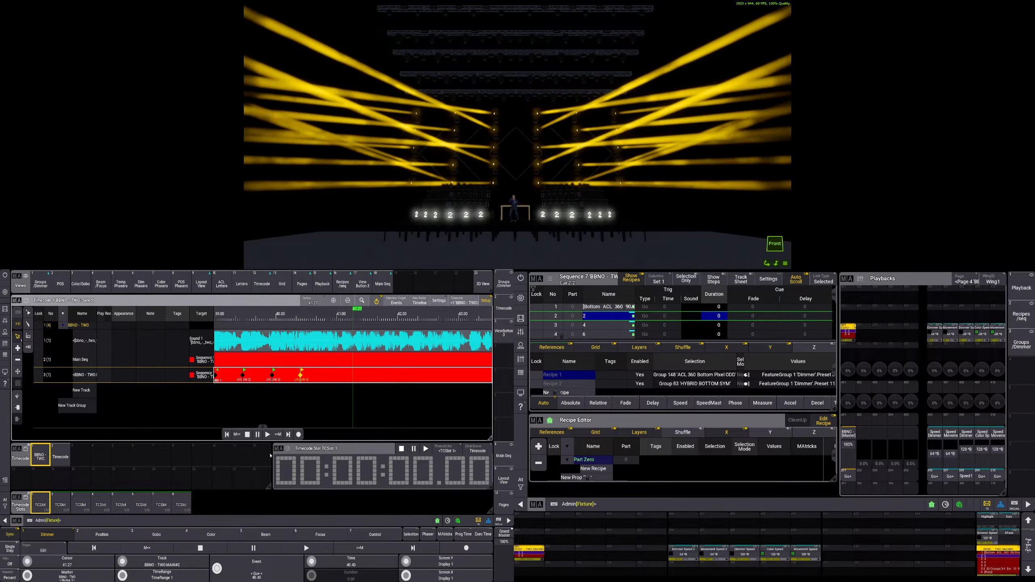
left_click(256, 567)
left_click(240, 465)
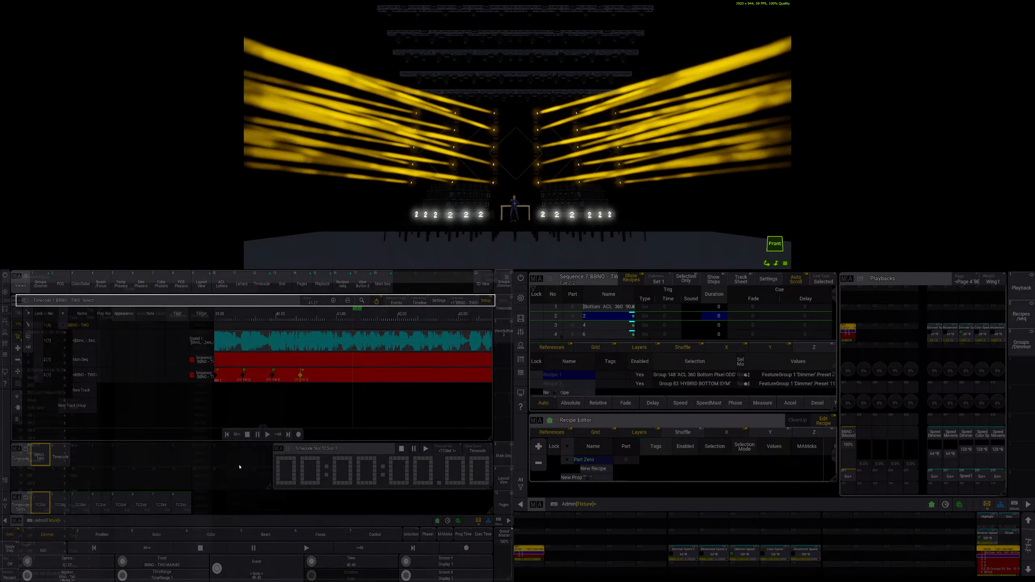
left_click(39, 551)
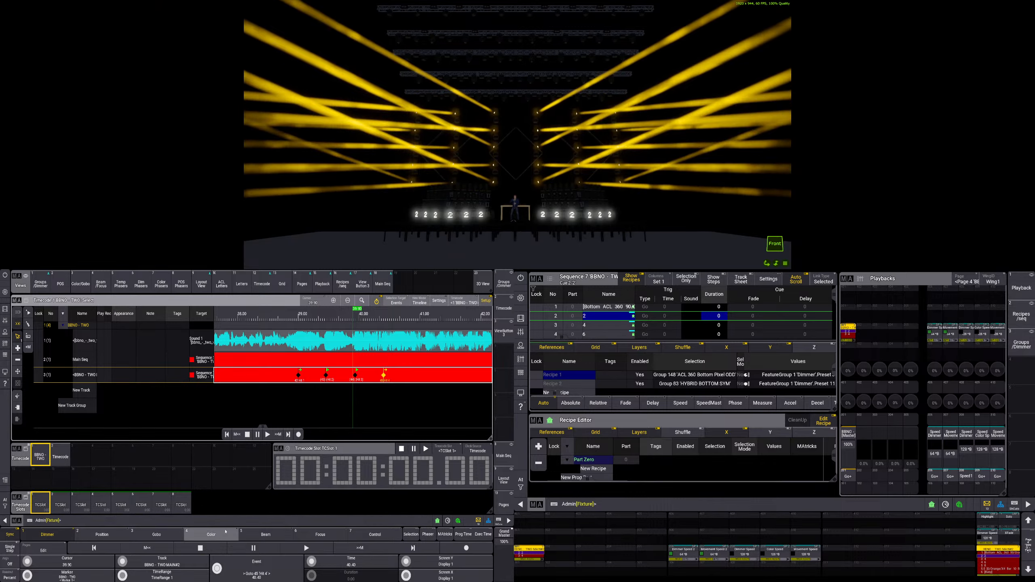
- Play the timecode repeatedly through the four hit events to check the cue timing, and stop playback
left_click(267, 435)
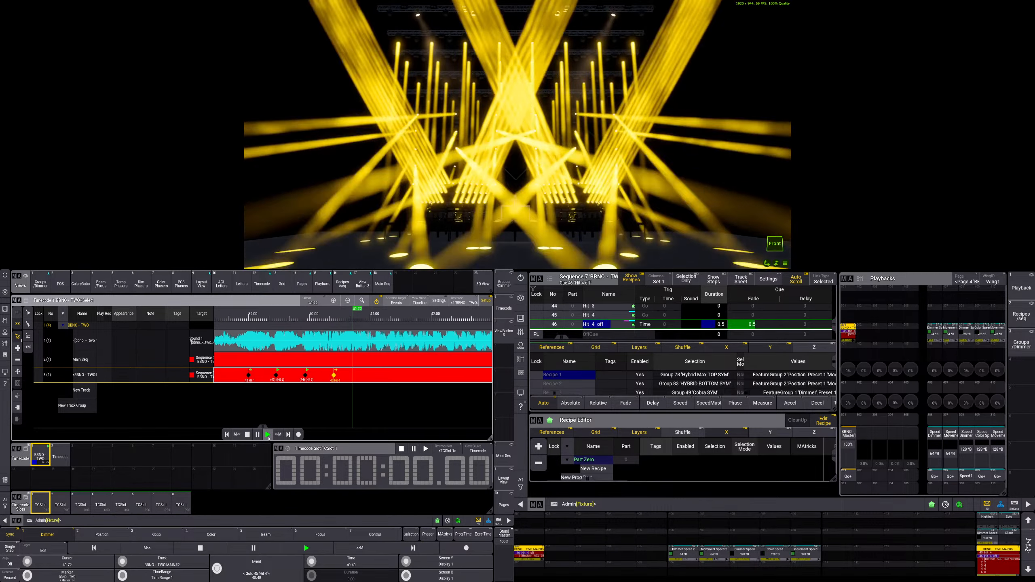
left_click(218, 320)
left_click(218, 320)
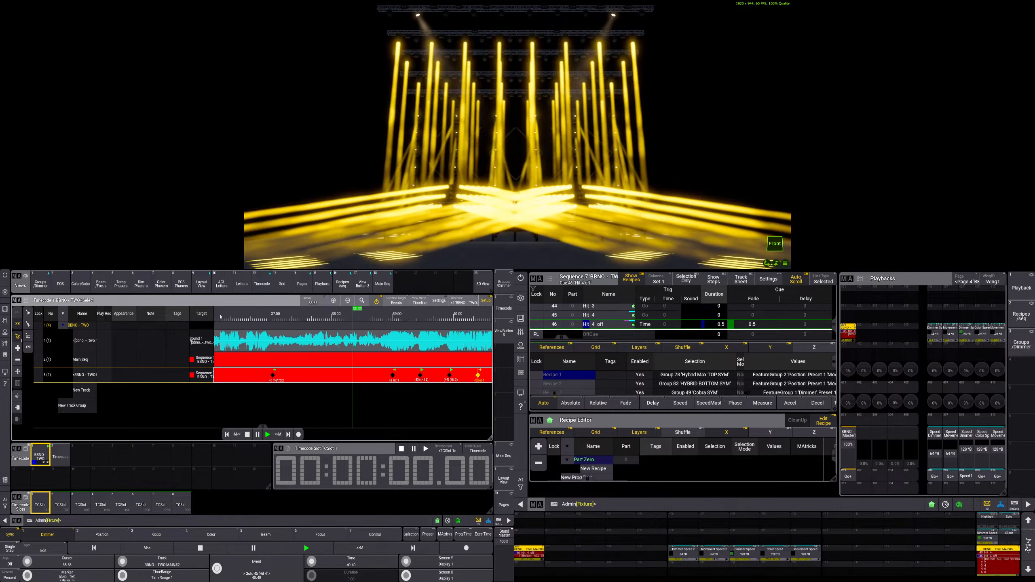
left_click(218, 320)
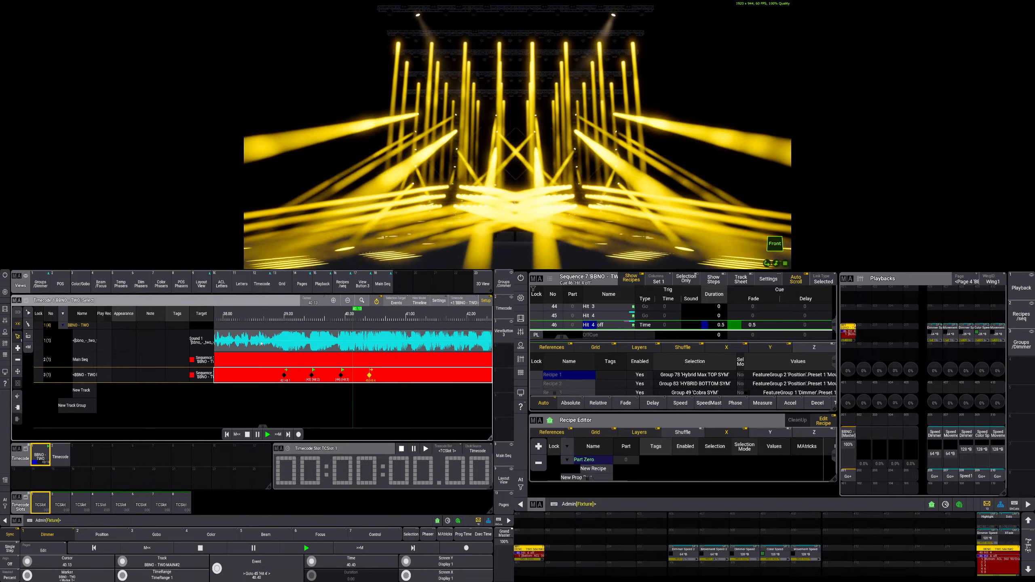
left_click(220, 321)
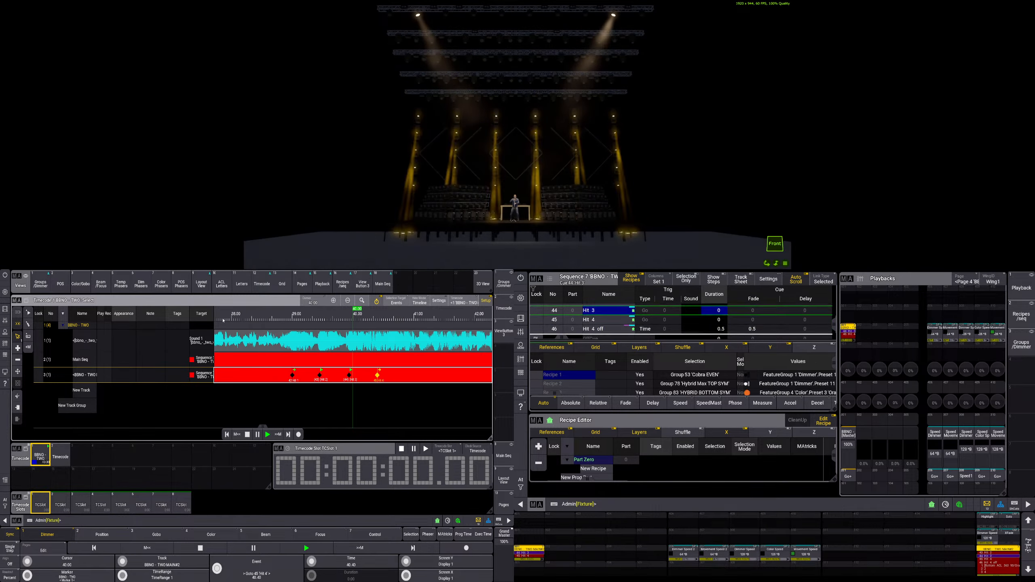
left_click(220, 321)
left_click(247, 434)
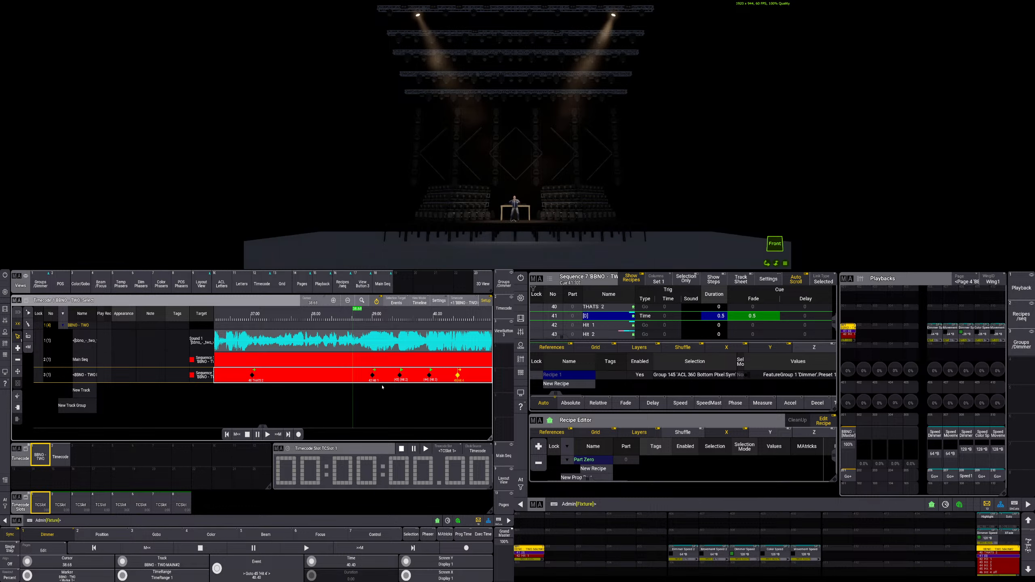
- Replay the timecode from just before the "Hit 1" event and pause it after "Hit 4"
left_click(381, 320)
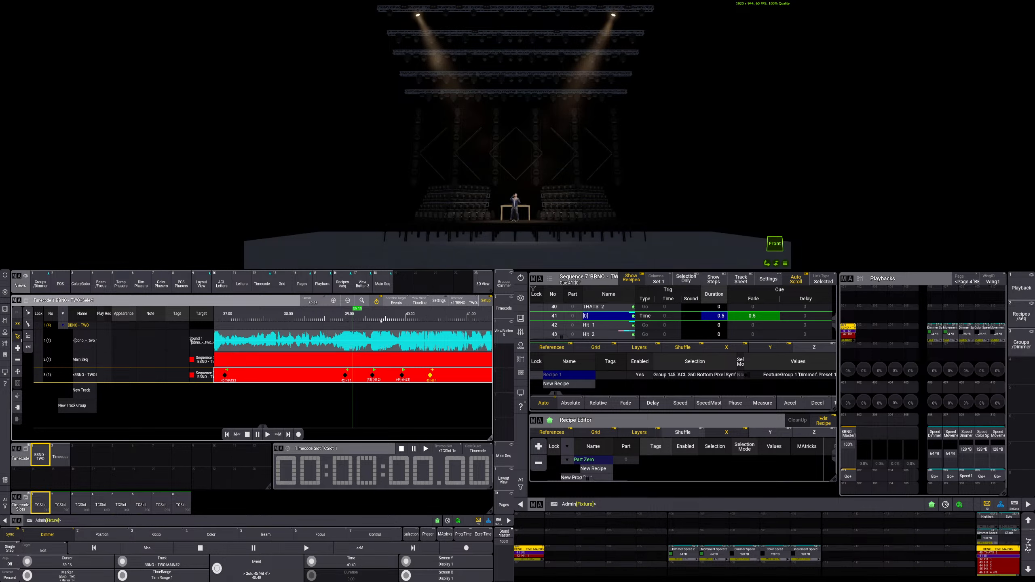
left_click(267, 435)
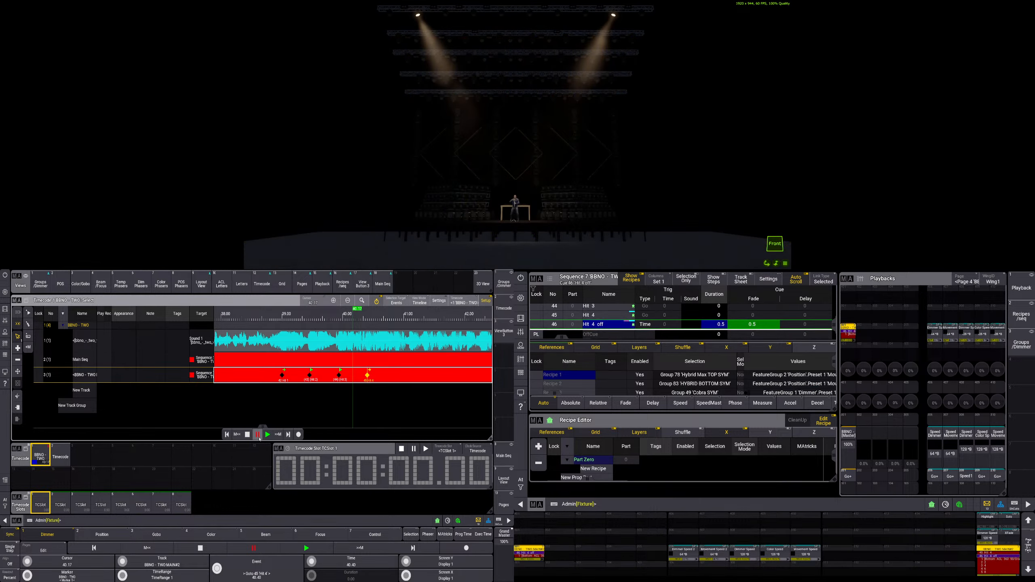
left_click(268, 435)
left_click(258, 435)
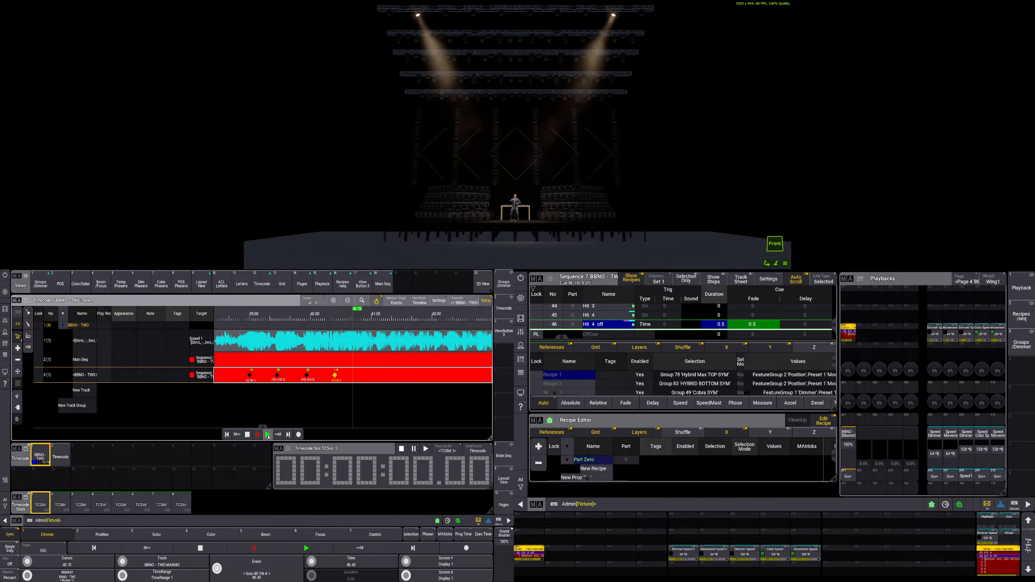
- Delete the Group 49 "Cobra SYM" recipe from cue 45 "Hit 4" in the main sequence view
left_click(594, 316)
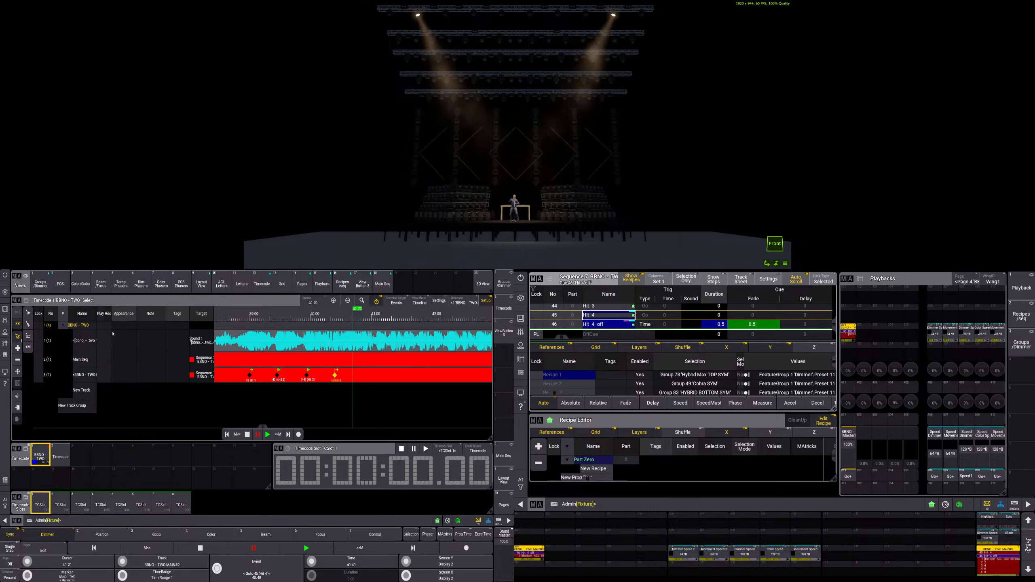
left_click(343, 284)
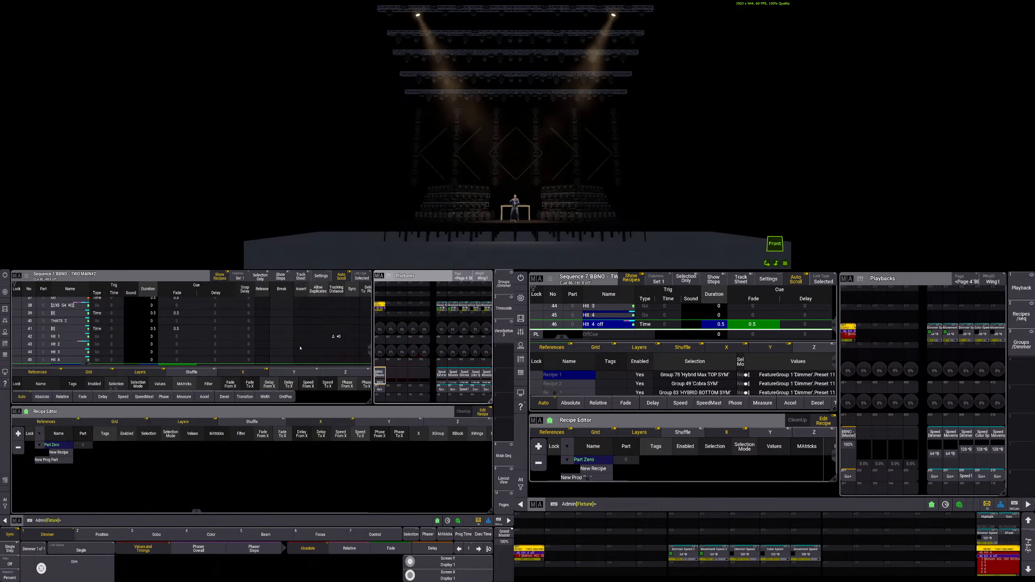
left_click(60, 360)
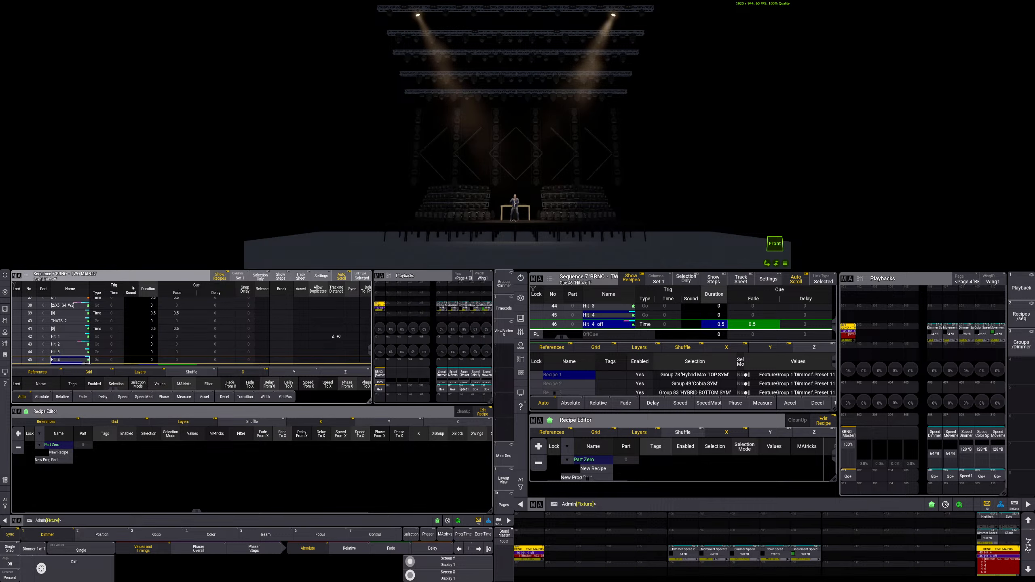
left_click_drag(182, 367, 175, 345)
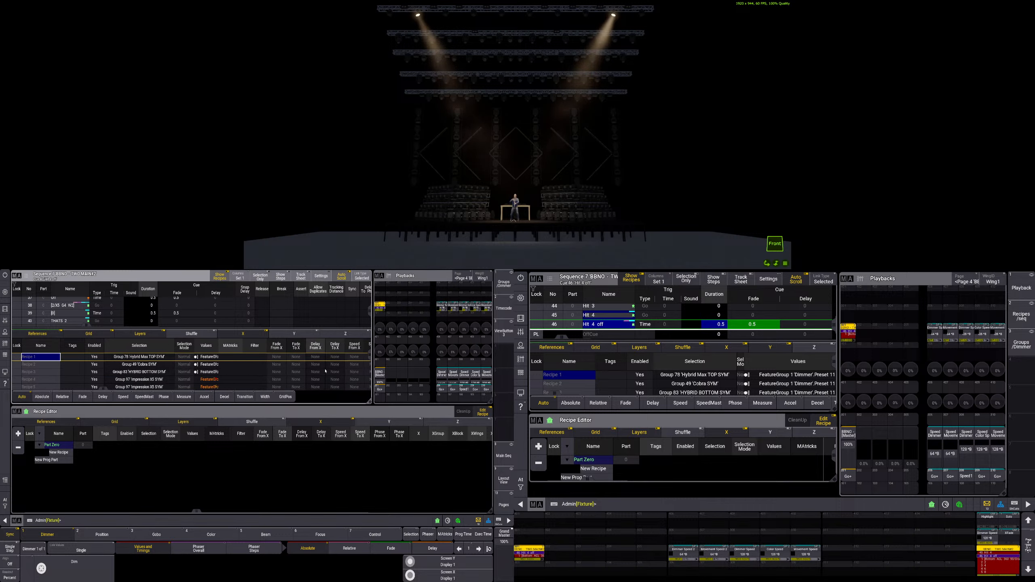
scroll(372, 360, "down", 1)
left_click_drag(369, 372, 368, 347)
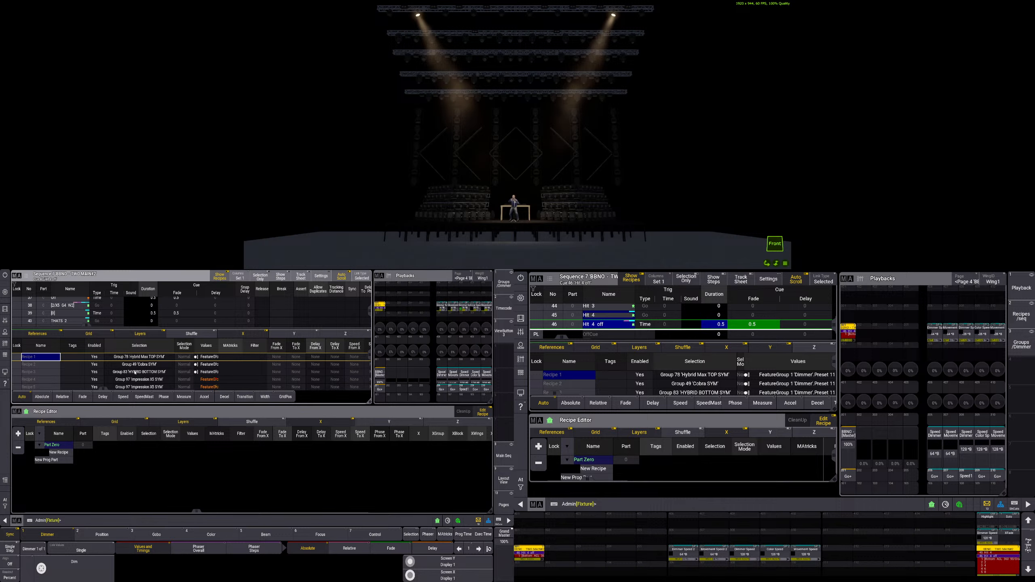
left_click(156, 366)
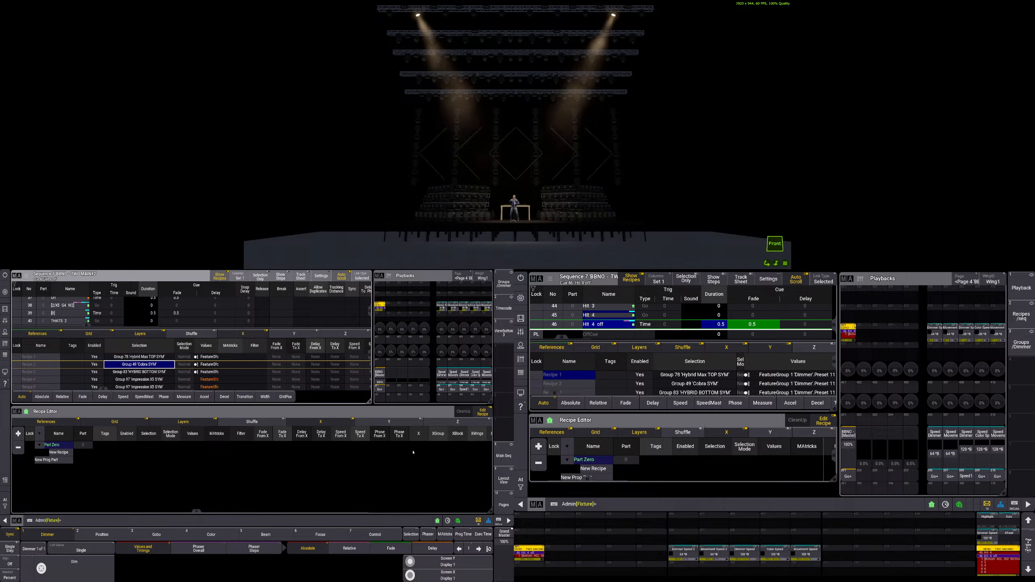
left_click(499, 521)
key("Delete")
left_click(146, 366)
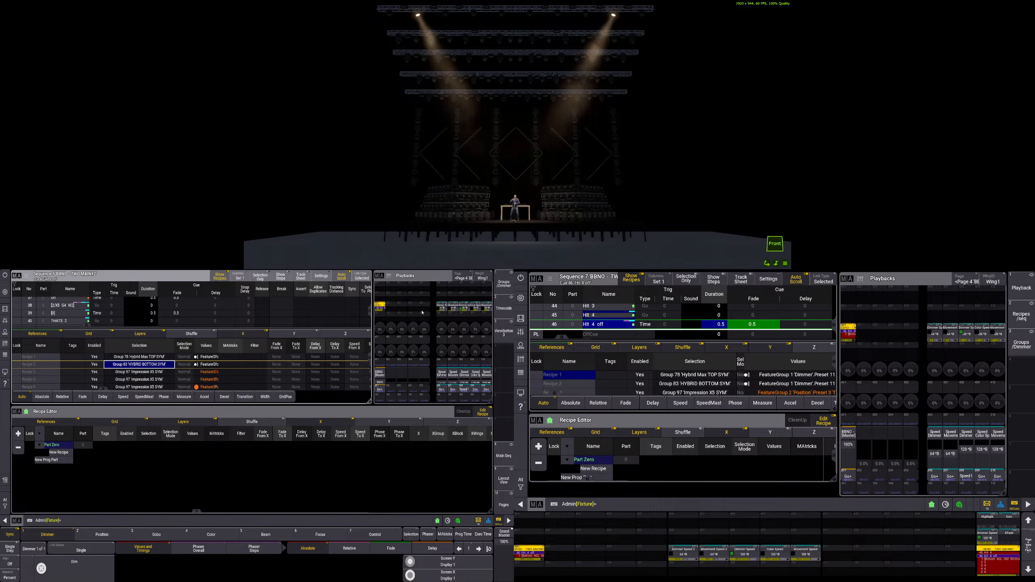
- Return to the timecode view and replay the four hit events twice to check their timing, stopping after "Hit 4"
left_click(504, 282)
left_click(263, 284)
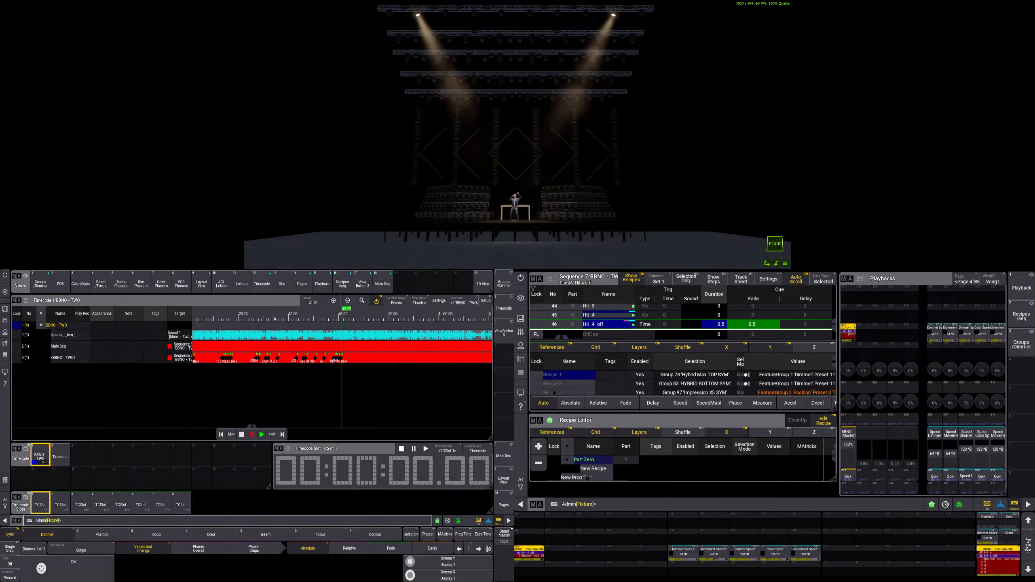
left_click_drag(275, 319, 322, 383)
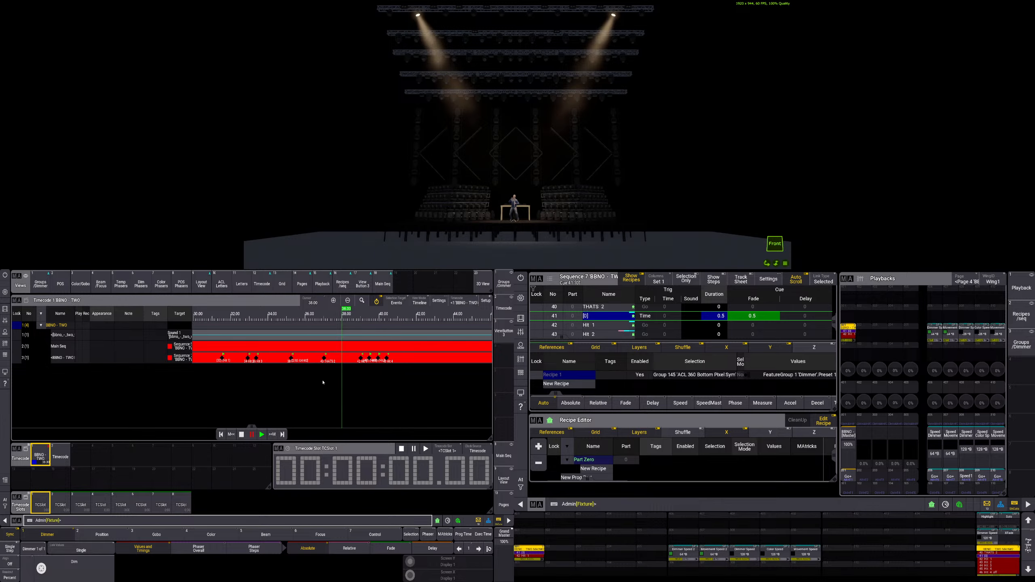
left_click(261, 434)
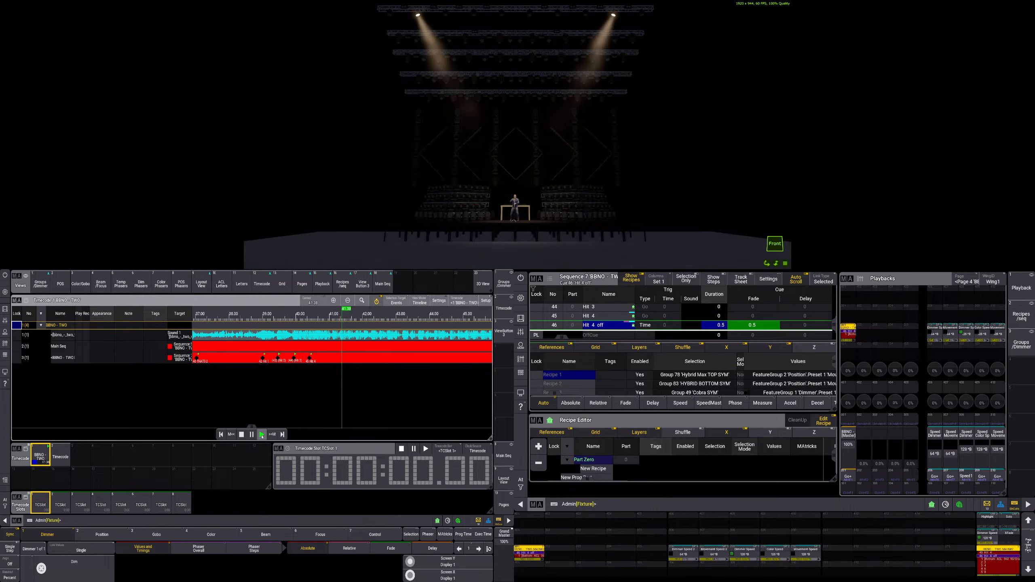
left_click(241, 434)
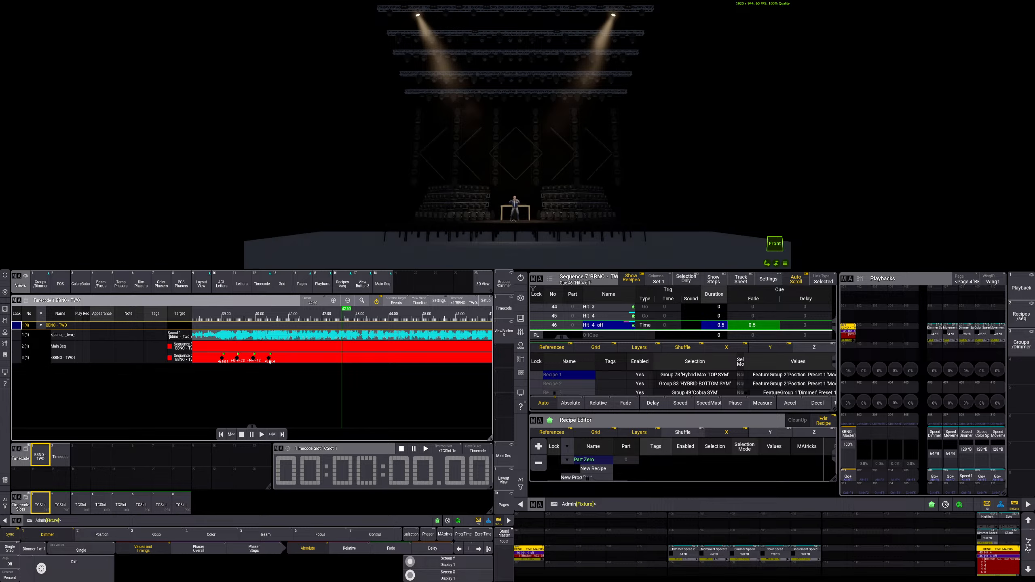
left_click(270, 362)
left_click(222, 316)
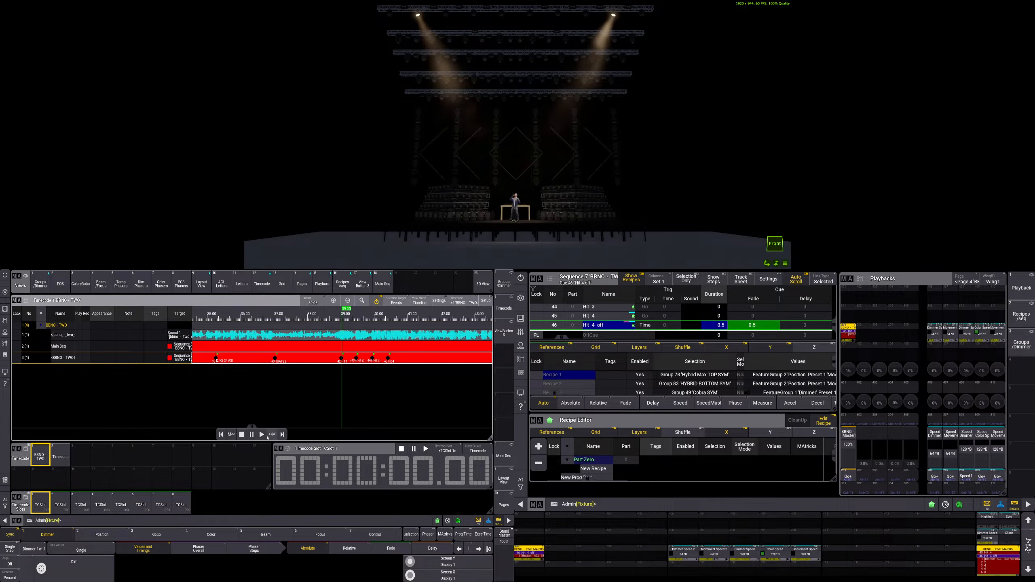
left_click(263, 435)
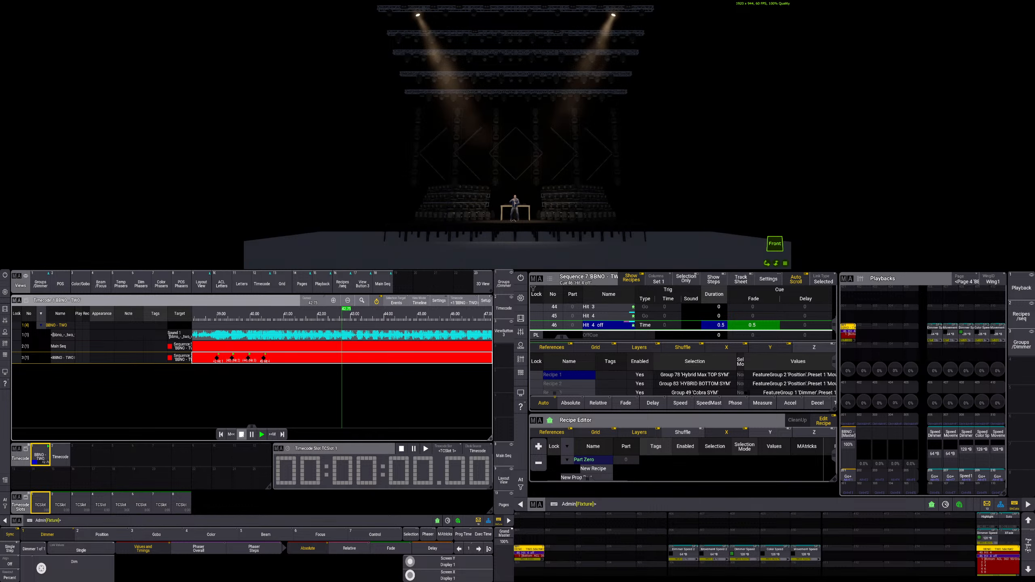
left_click(242, 435)
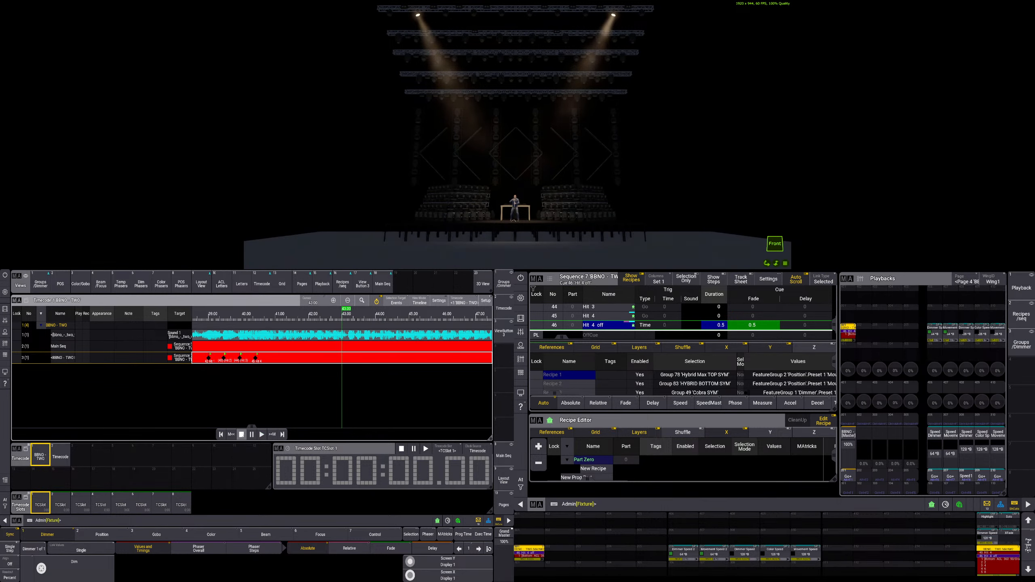
- Quick-save the show file and replay the timecode past the "Hit 4" event
key("m")
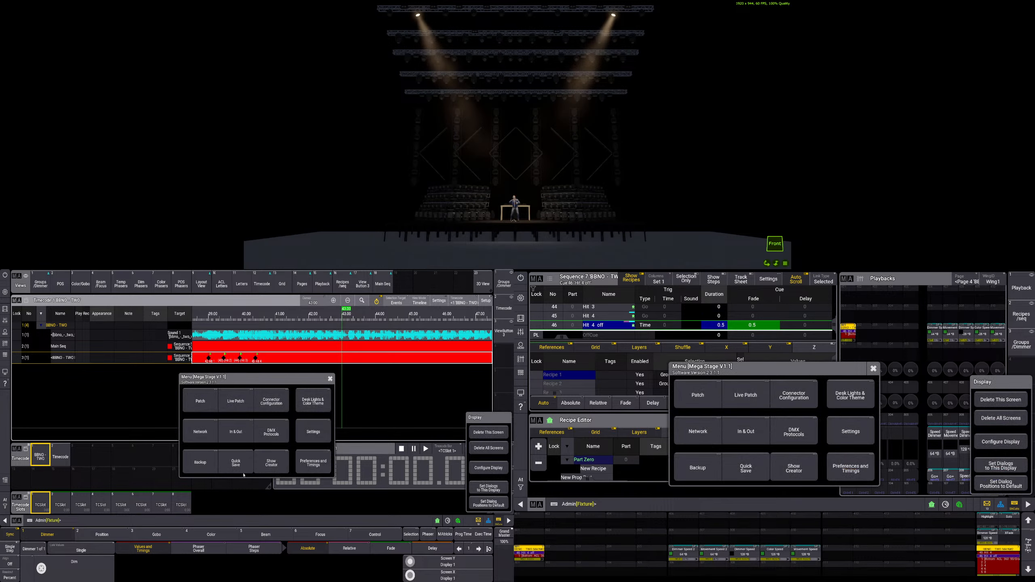
left_click(234, 458)
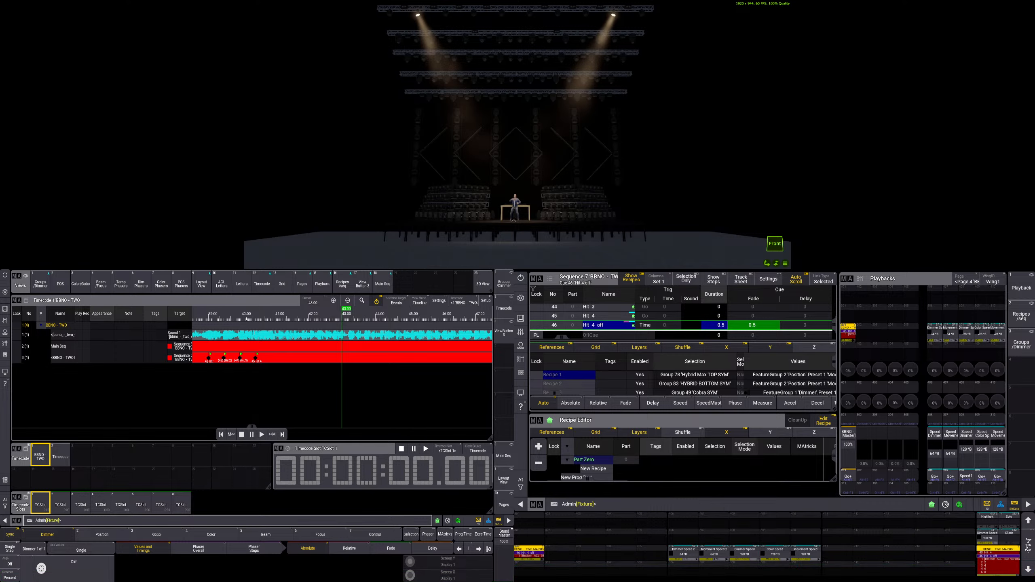
left_click(262, 435)
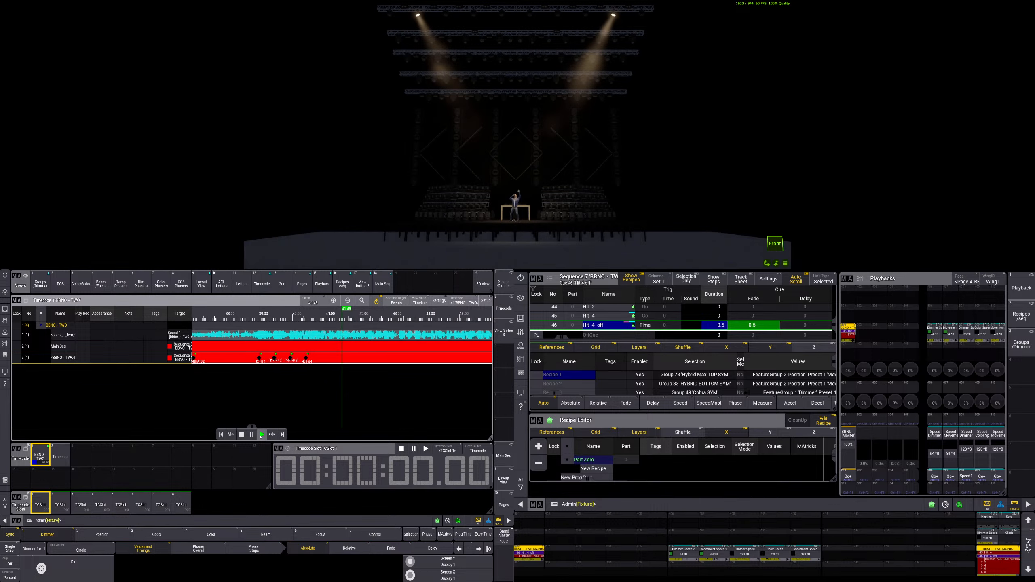
left_click(242, 435)
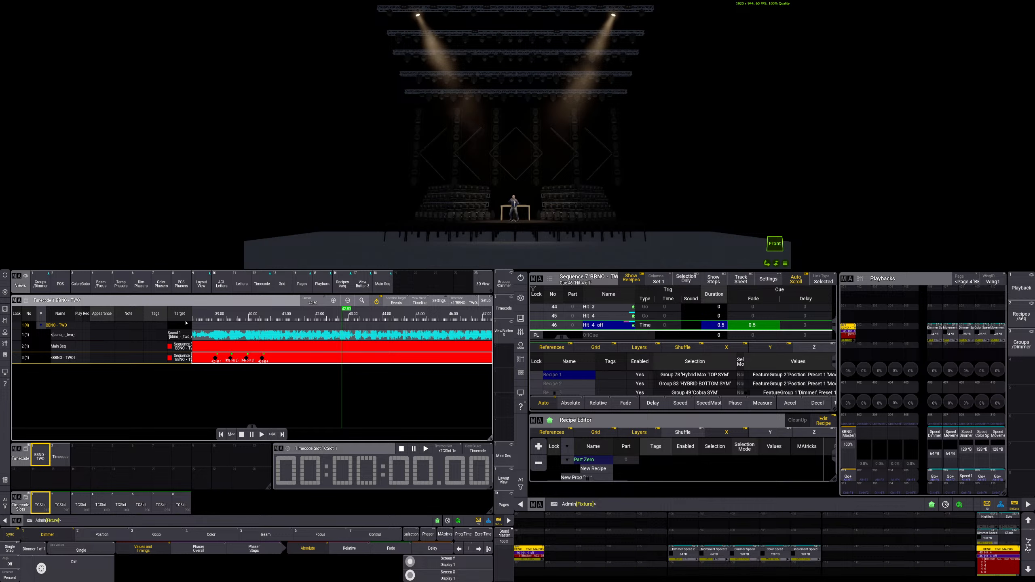
- Select group 194 "X4 Bar 20 Grid No Space" and apply the 100 dimmer preset to it
left_click(41, 283)
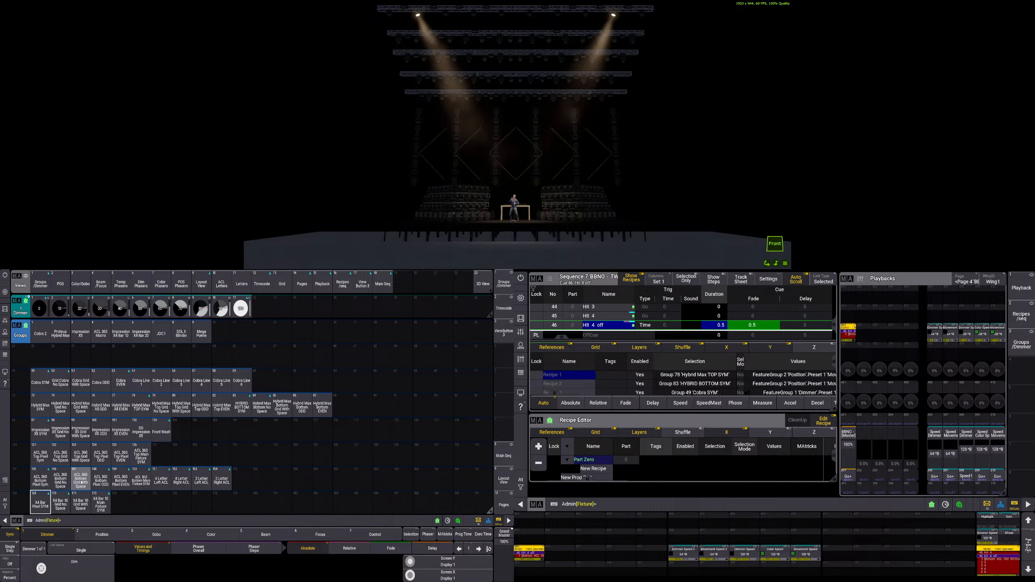
scroll(81, 482, "down", 2)
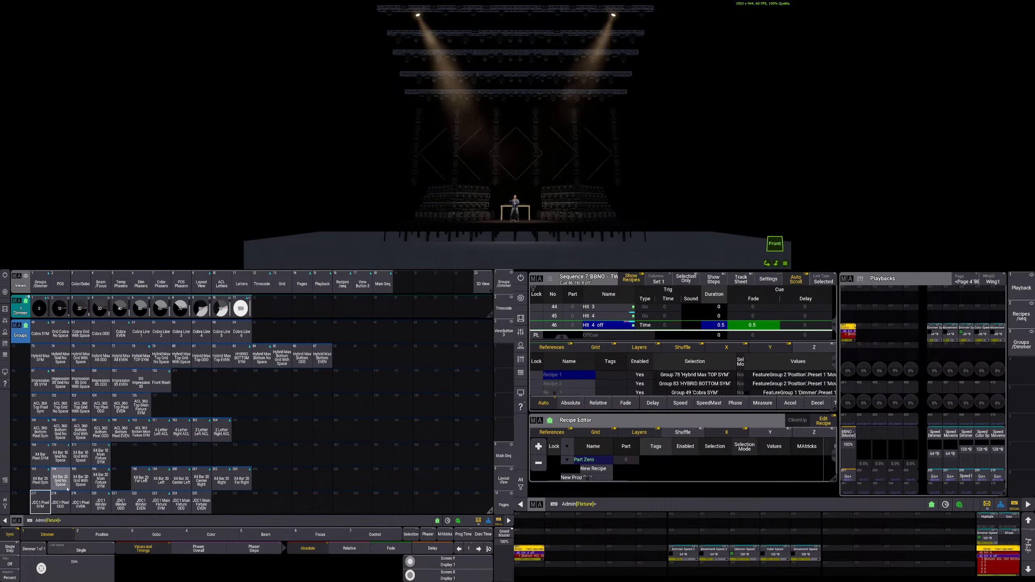
left_click(62, 484)
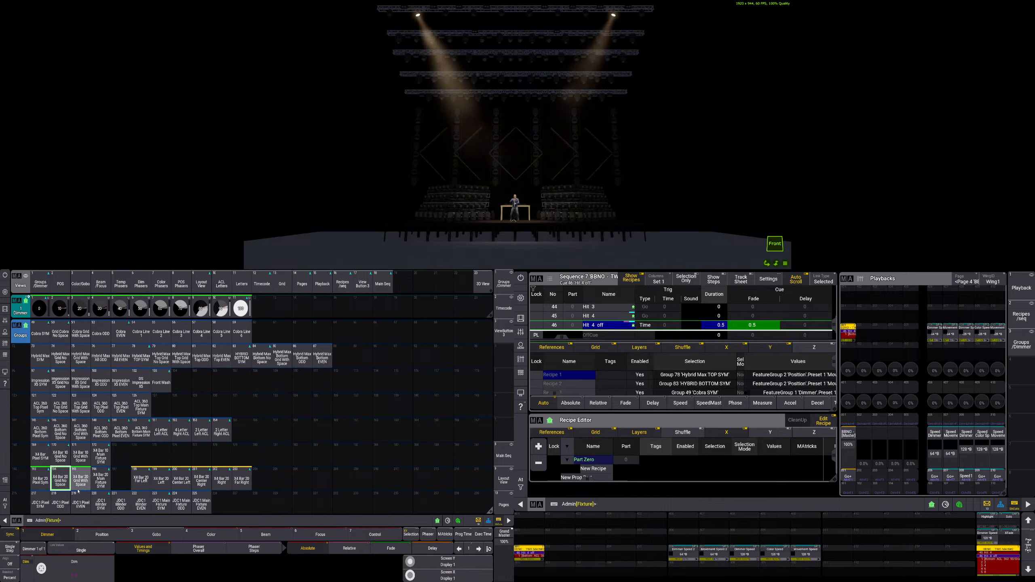
left_click(241, 309)
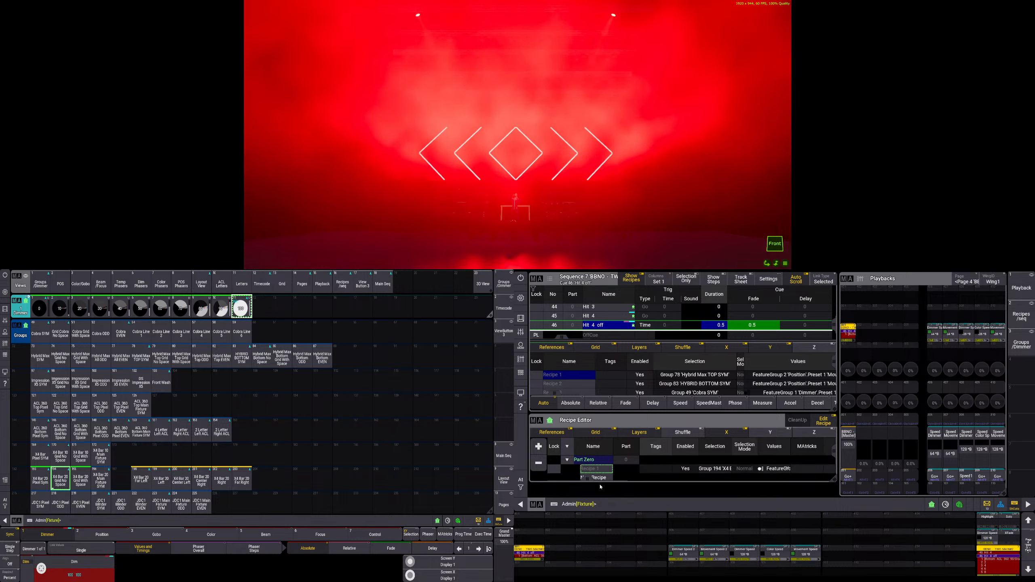
- Set the X4 Bar dimmer recipe's X delay from 0 to 0.2 and store it as a new cue after "Hit 4 off" in the BBNO sequence
left_click_drag(592, 481, 666, 471)
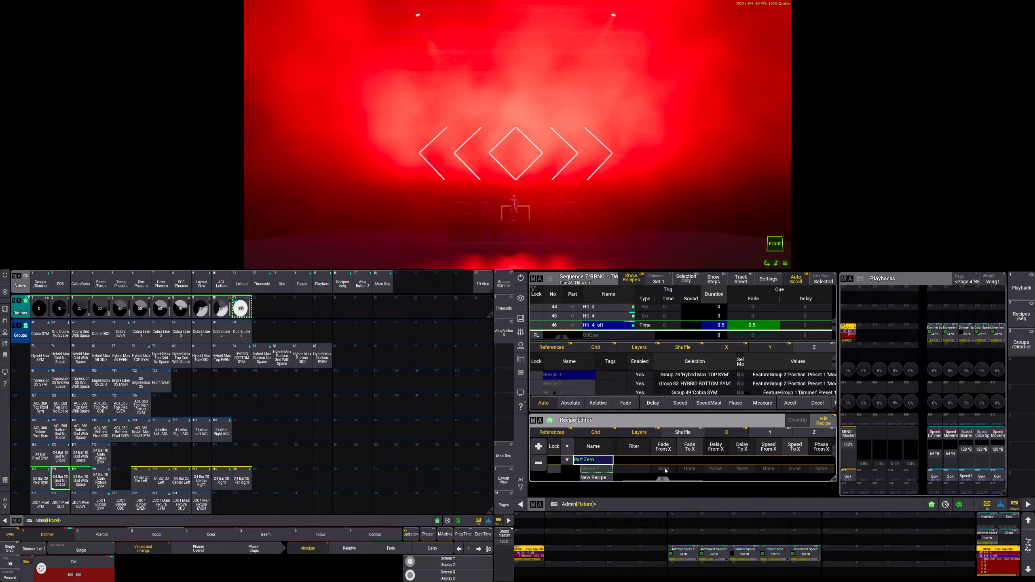
double_click(716, 470)
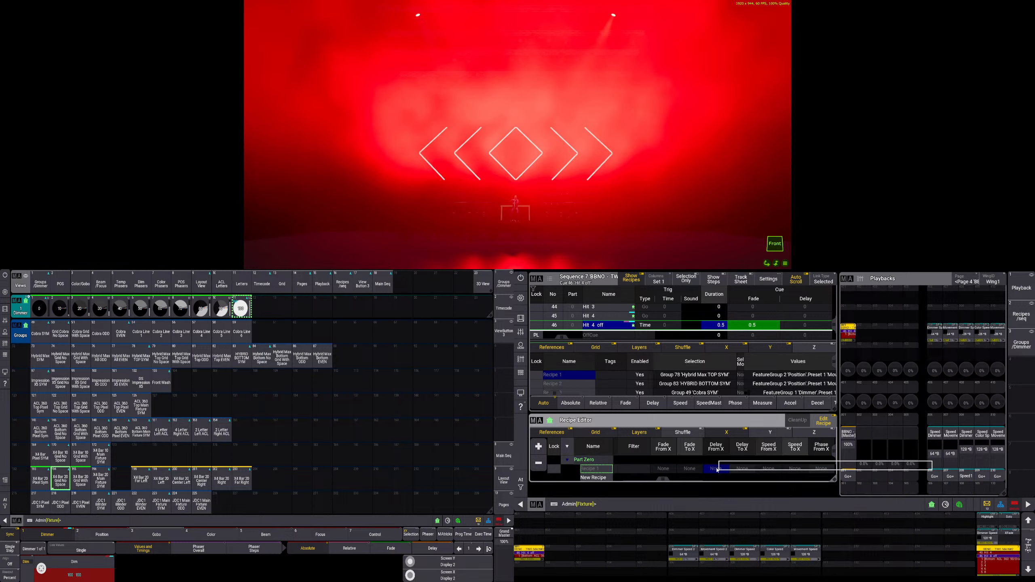
type("0")
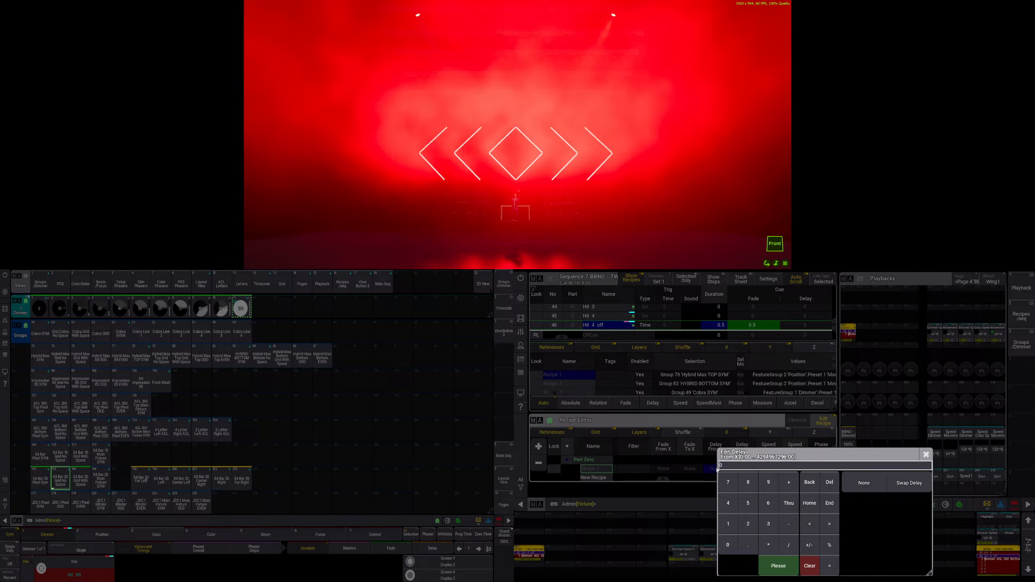
key("Return")
double_click(740, 467)
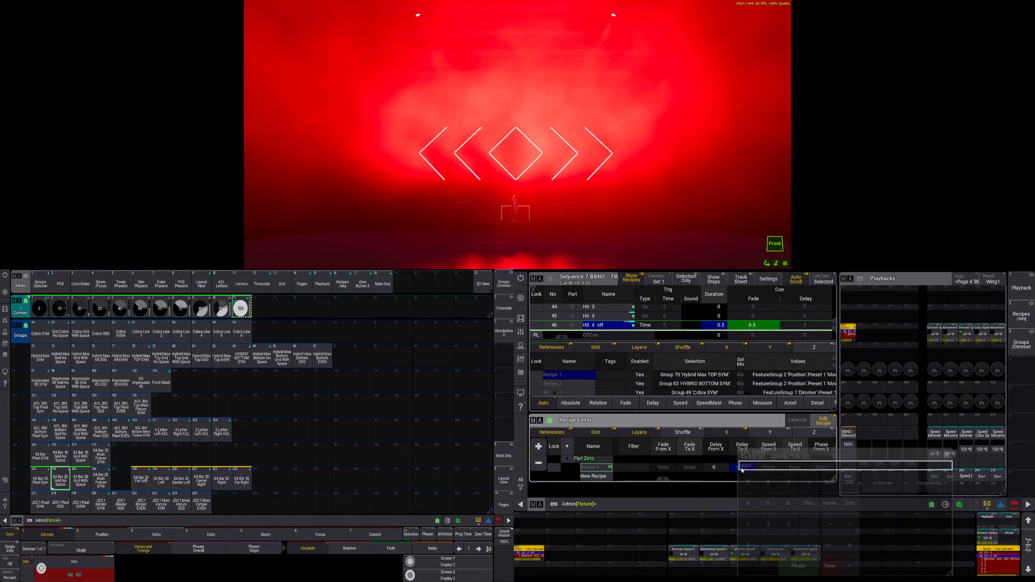
type("0.2")
key("Return")
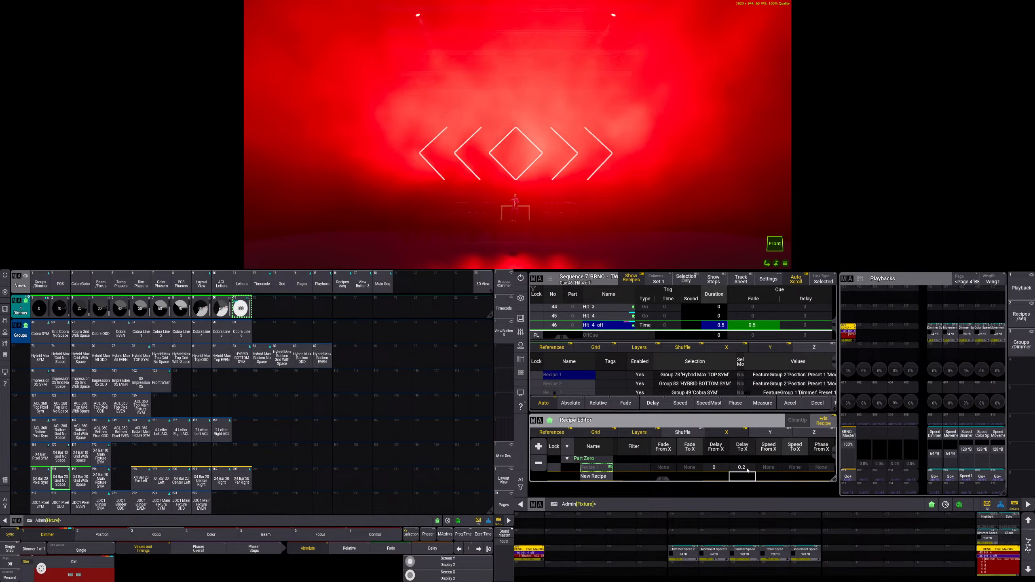
key("Escape")
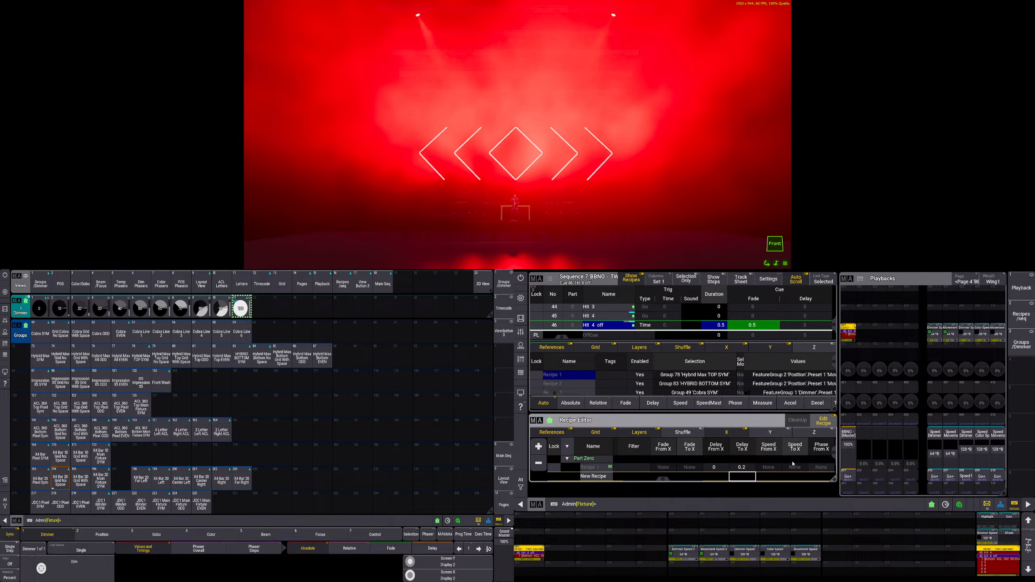
left_click_drag(662, 480, 603, 480)
left_click(848, 477)
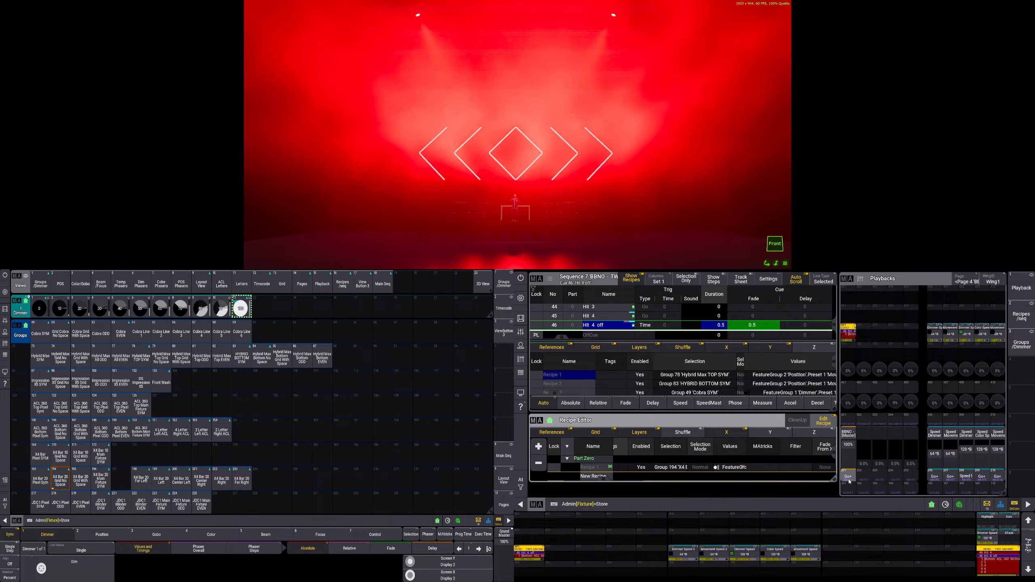
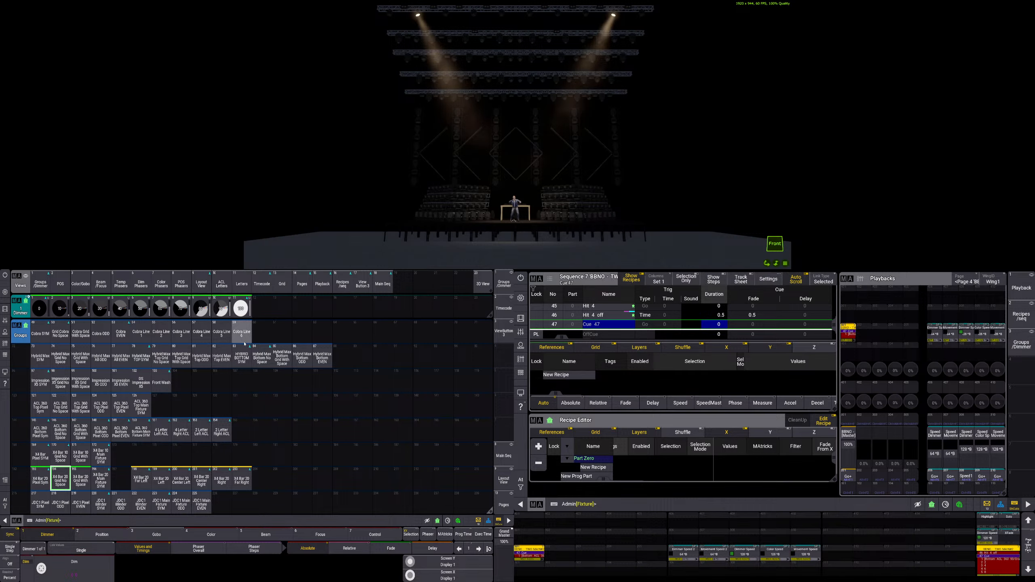
key("h")
key("h")
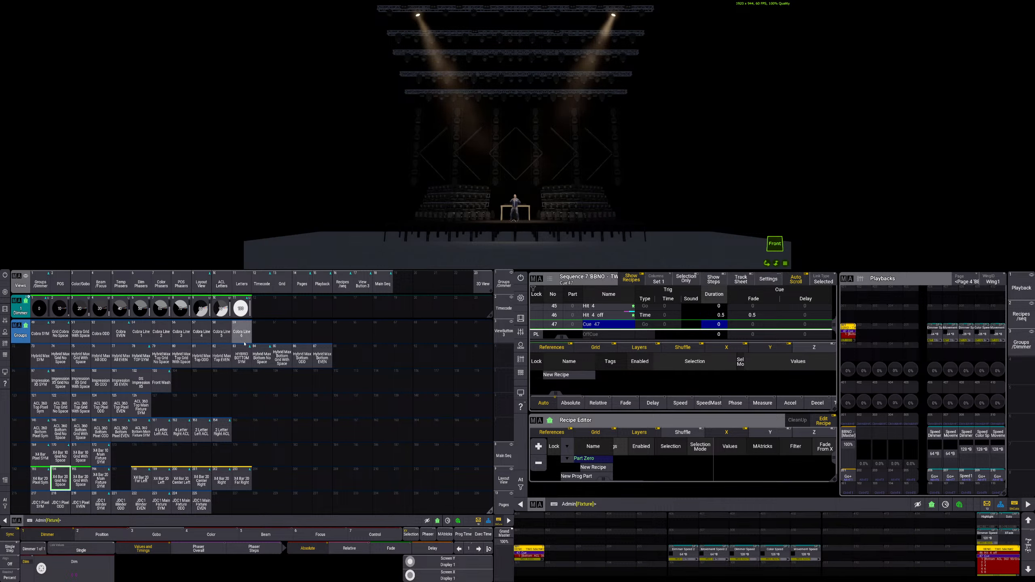
key("Escape")
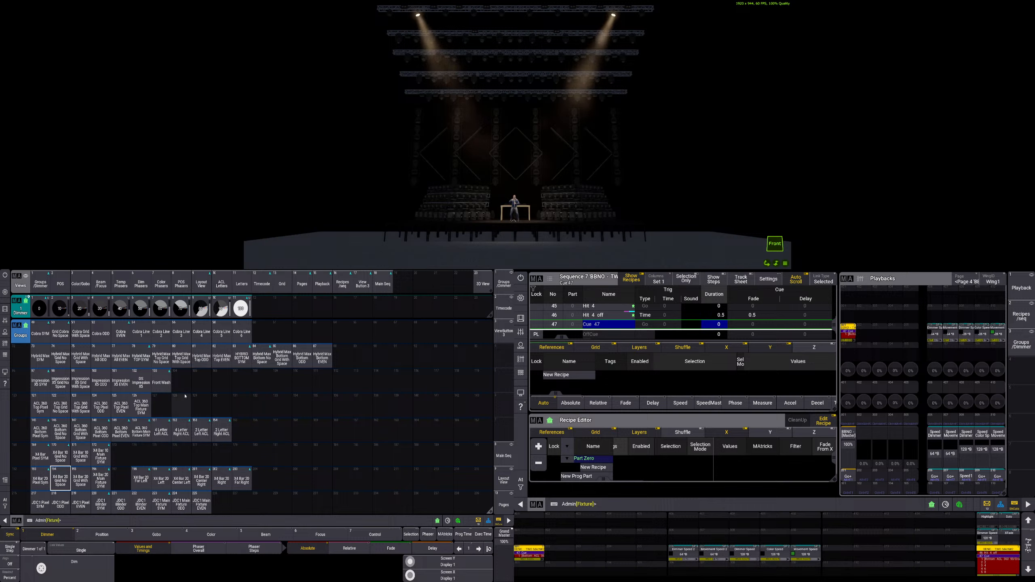
key("h")
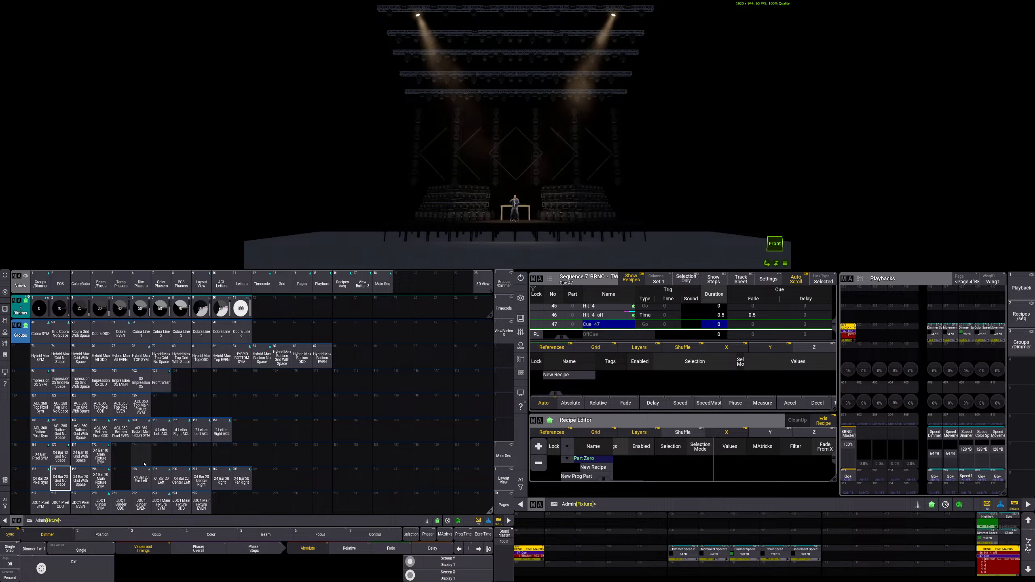
key("h")
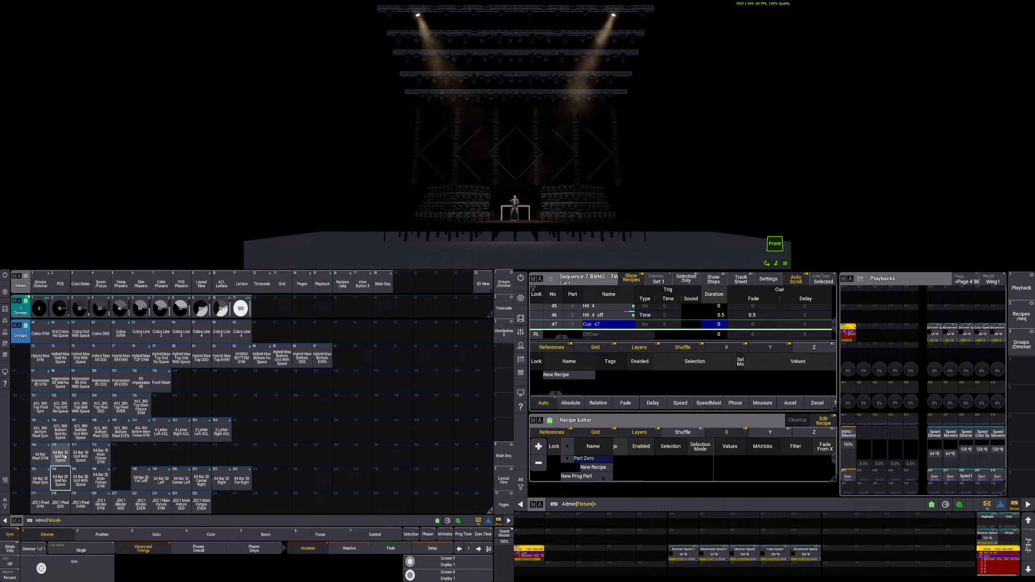
- Reselect the "X4 Bar 20 Grid No Space" group, check it with Highlight, and apply the 100 dimmer preset
scroll(65, 457, "down", 3)
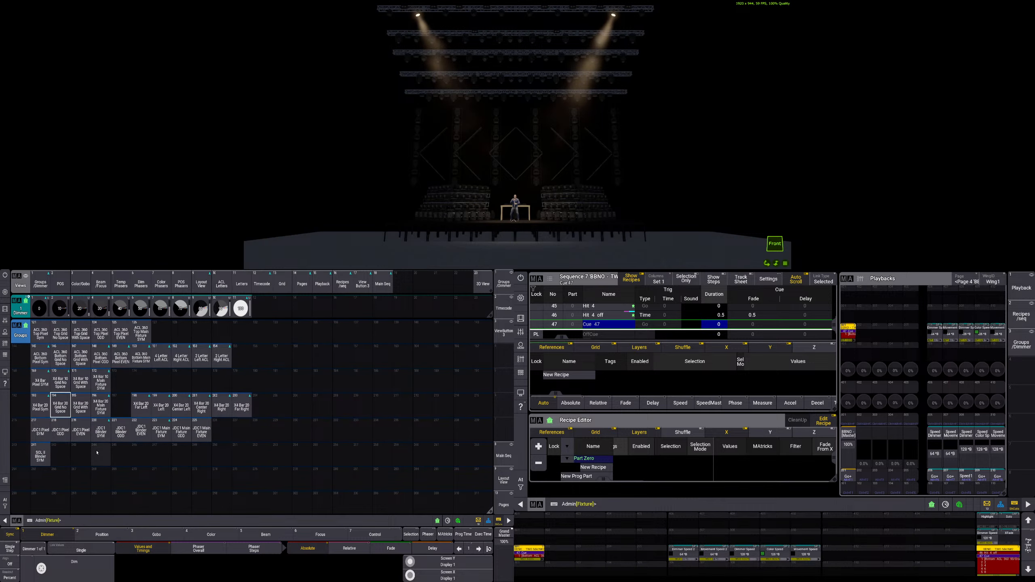
left_click(64, 408)
key("h")
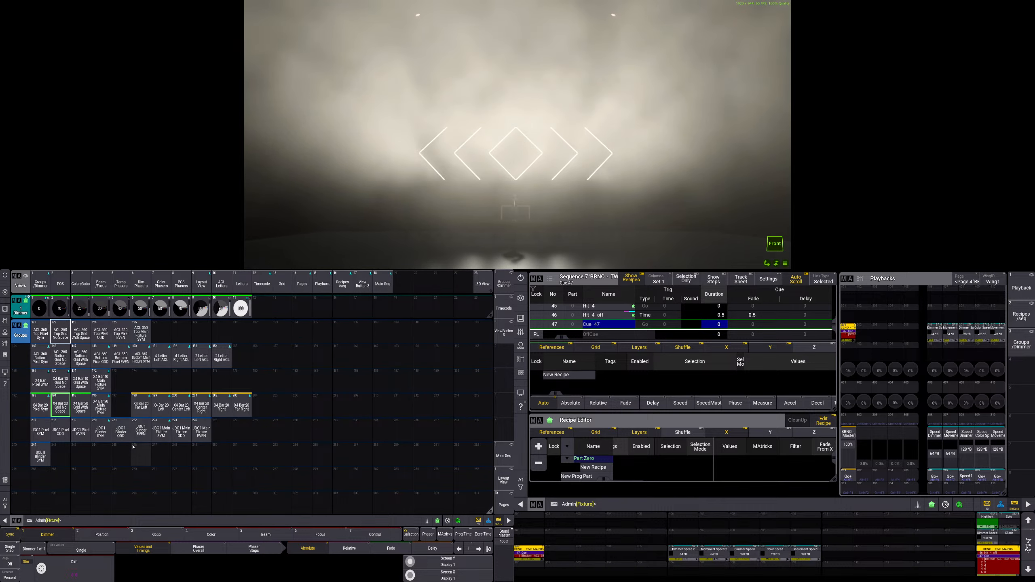
key("h")
scroll(237, 324, "up", 1)
left_click(241, 309)
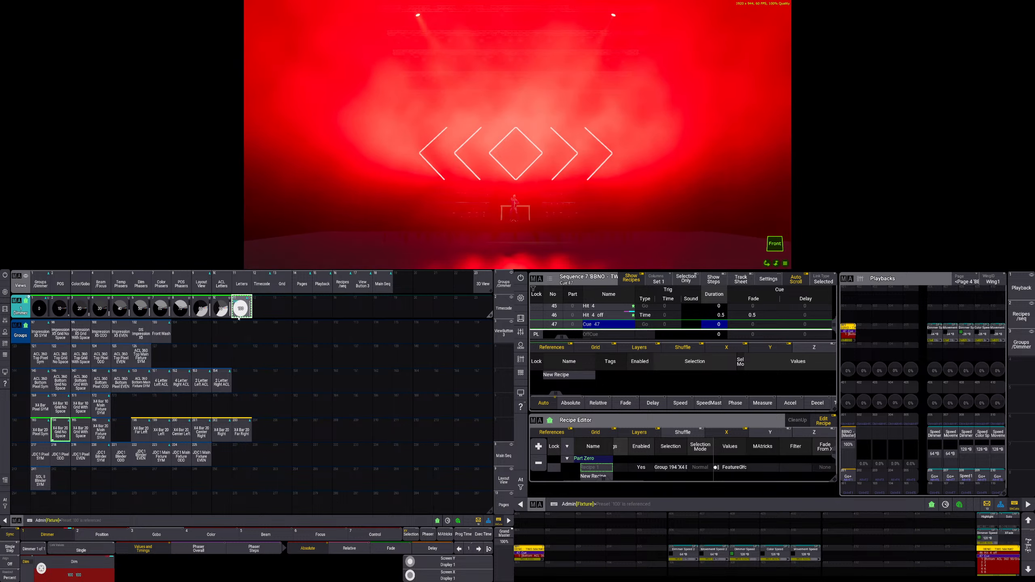
- Apply the Orange color preset to the selected X4 Bar 20 group
left_click(105, 285)
left_click(80, 284)
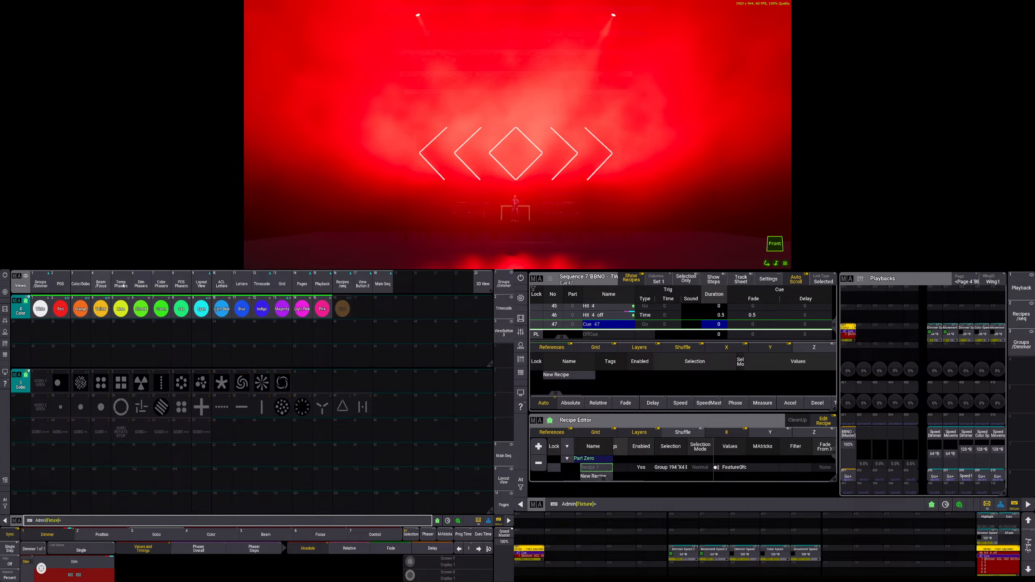
left_click(84, 309)
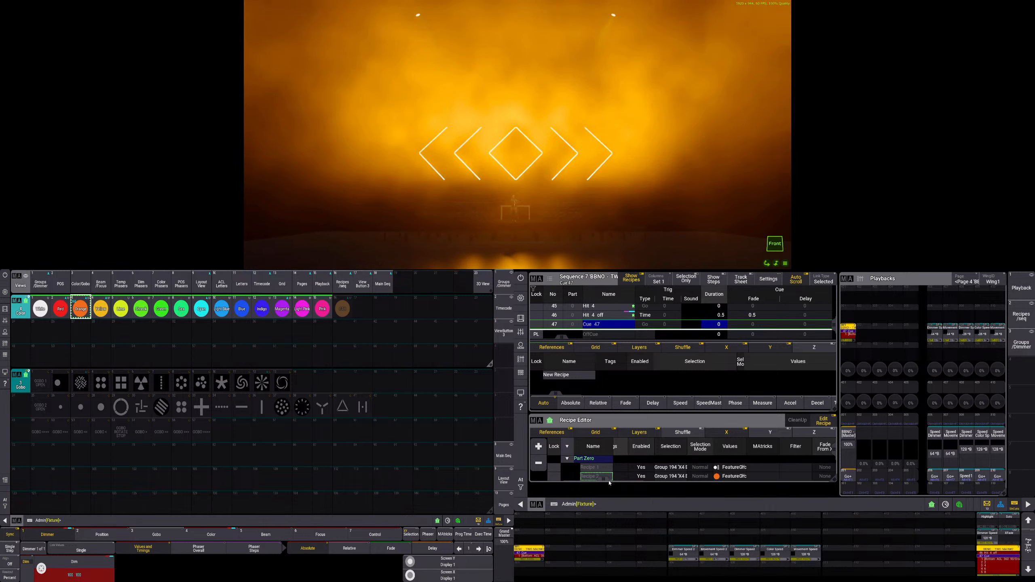
- Set the X4 Bar dimmer recipe's X delay from 0 to 0.2 for cue 47
left_click_drag(604, 479, 658, 479)
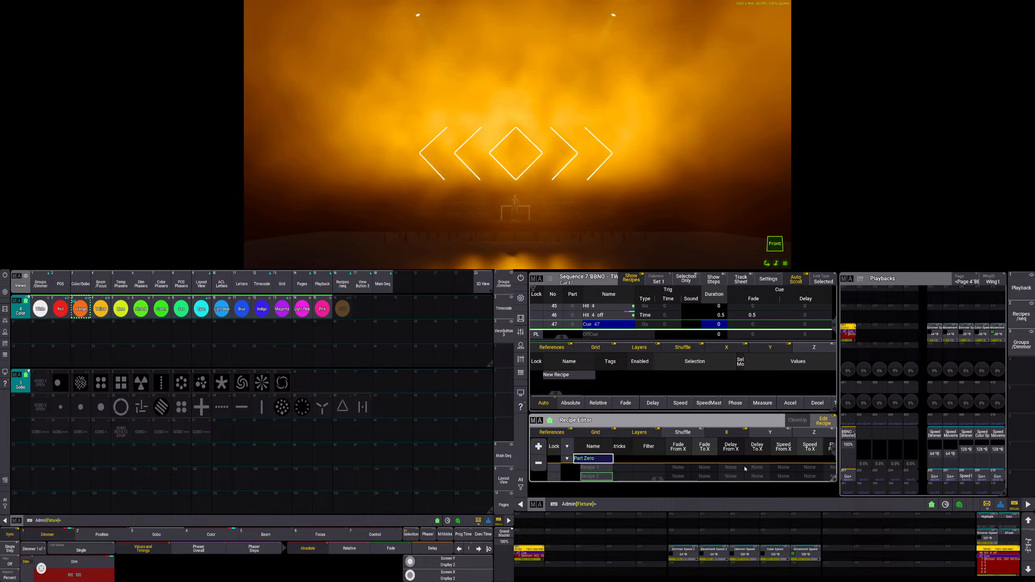
left_click(729, 468)
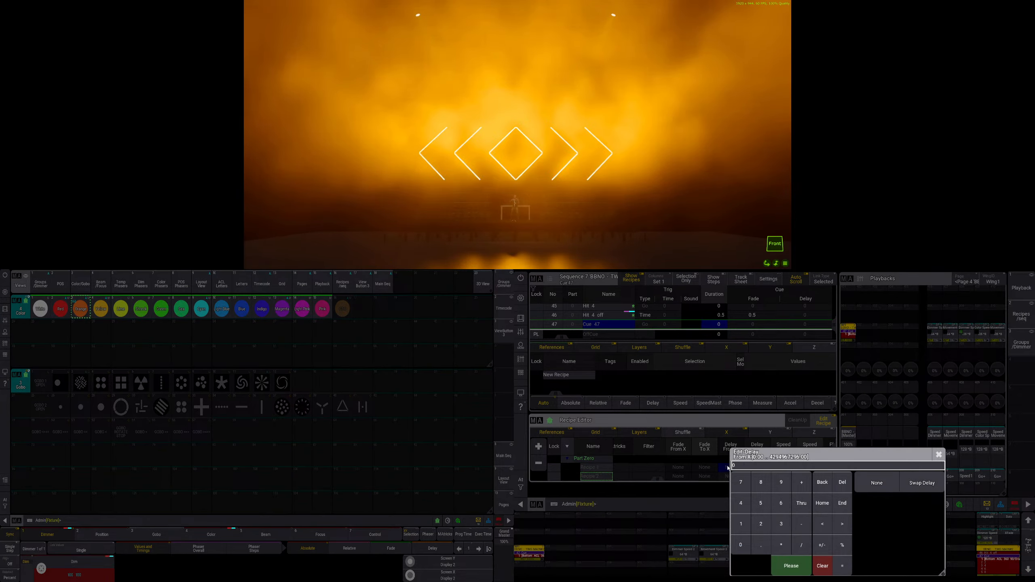
key("Return")
left_click(762, 472)
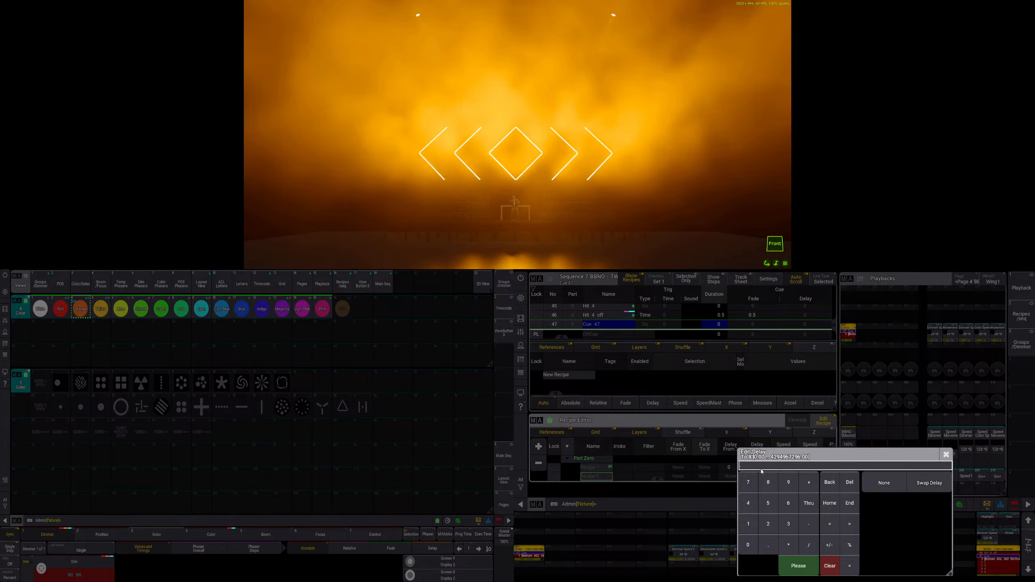
type("0.2")
key("Return")
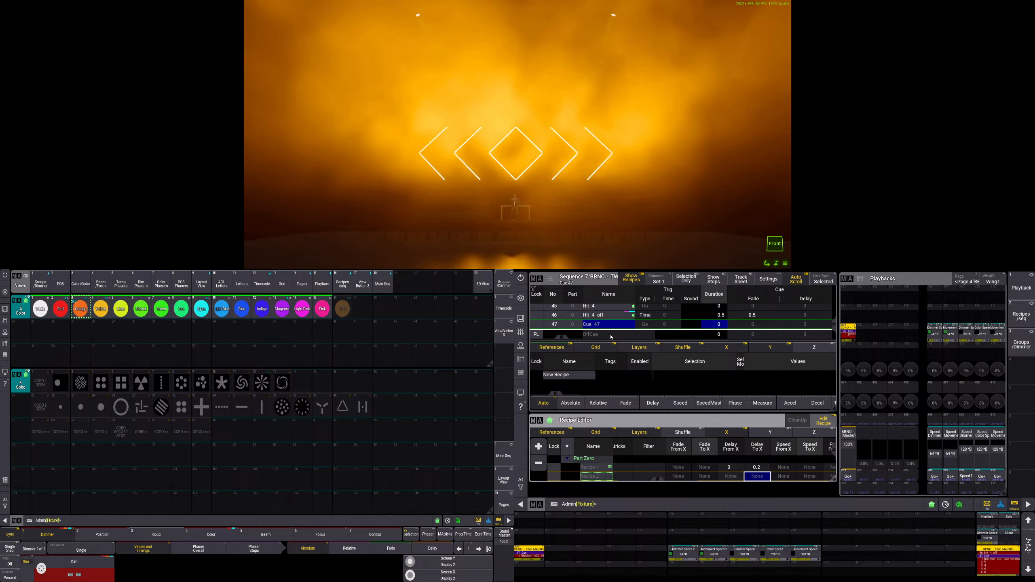
- Store the X4 Bar 100 dimmer and Orange recipes into cue 47 of the BBNO sequence
key("s")
left_click(606, 325)
left_click(737, 442)
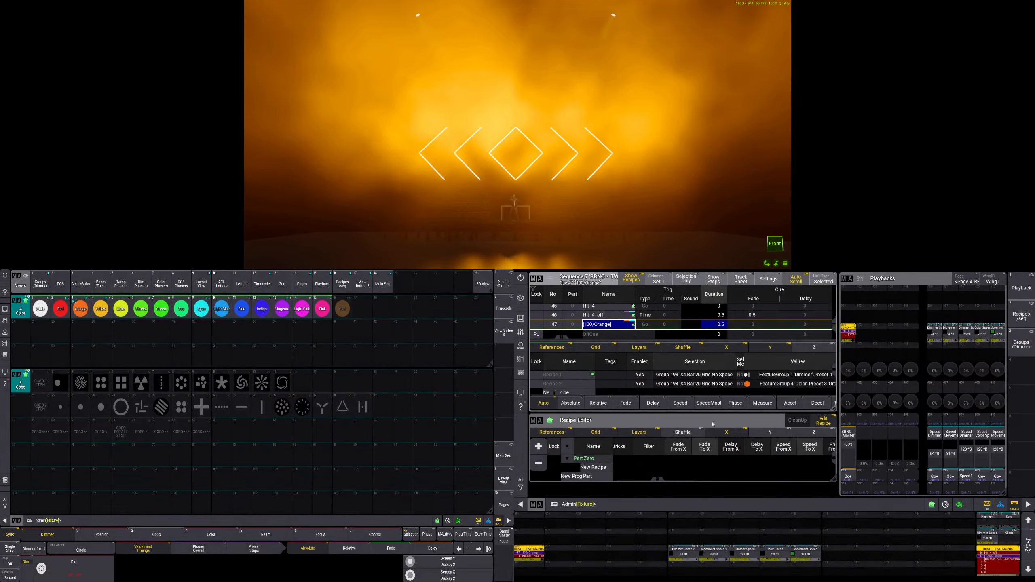
- Check the X4 Bar hit by switching playback back and forth between cue 46 "Hit 4 off" and cue 47
left_click(207, 521)
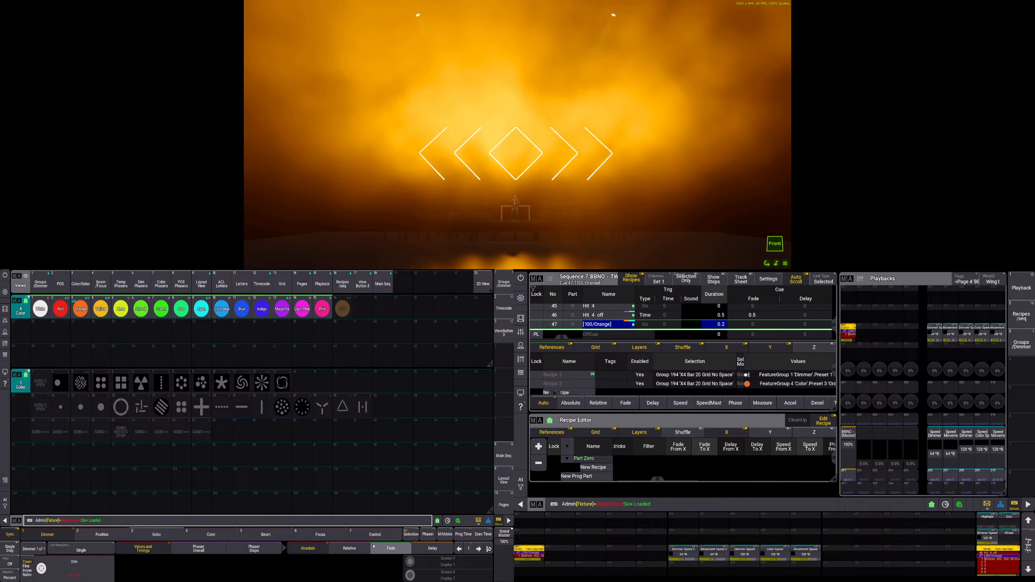
key("Page_Up")
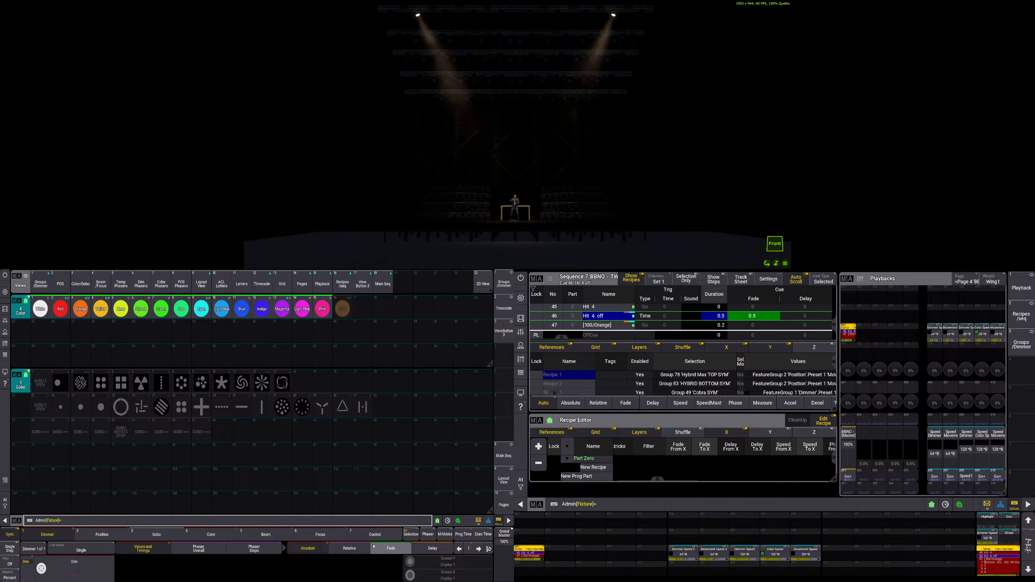
key("Page_Down")
key("Page_Up")
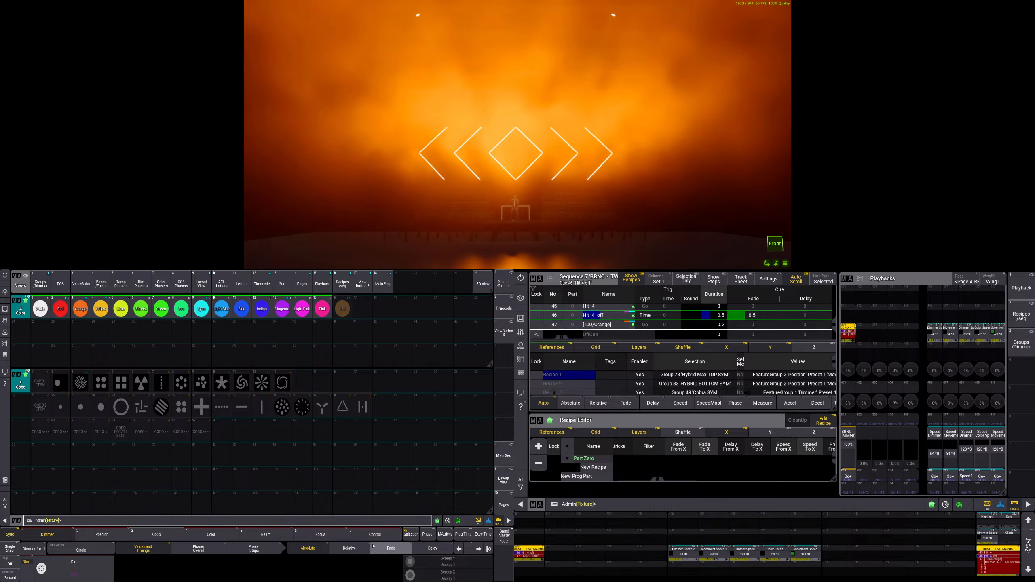
key("Page_Down")
key("Page_Up")
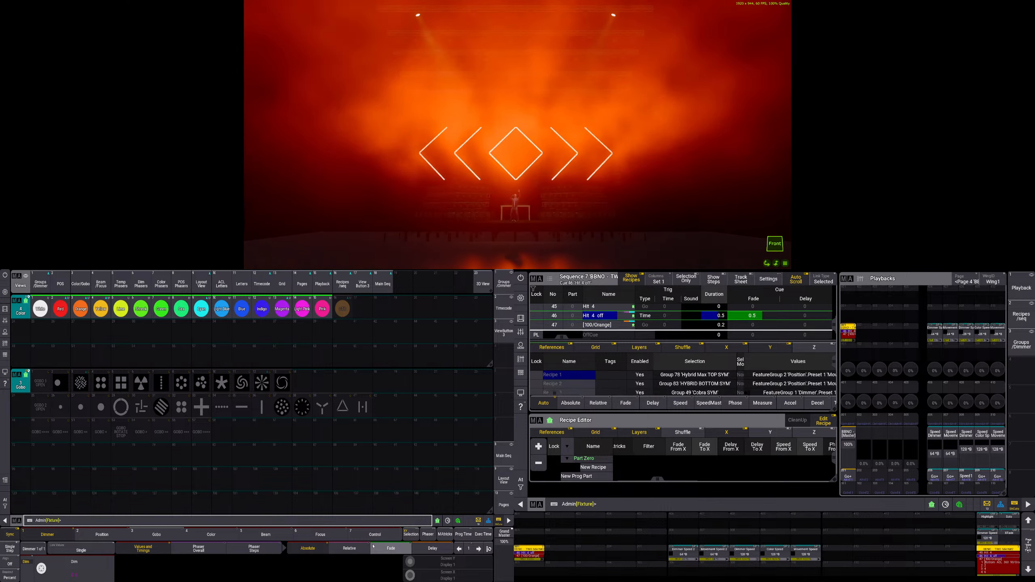
key("Page_Down")
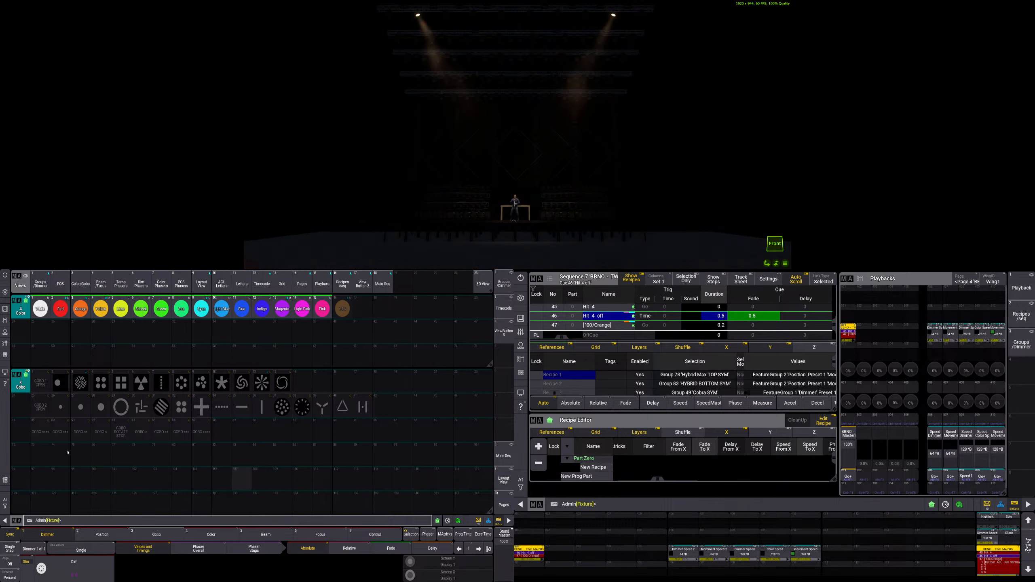
- Go to cue 47, select the "X4 Bar 20 Grid No Space" group and apply the 0 dimmer preset to it
left_click_drag(834, 327, 834, 329)
left_click(614, 326)
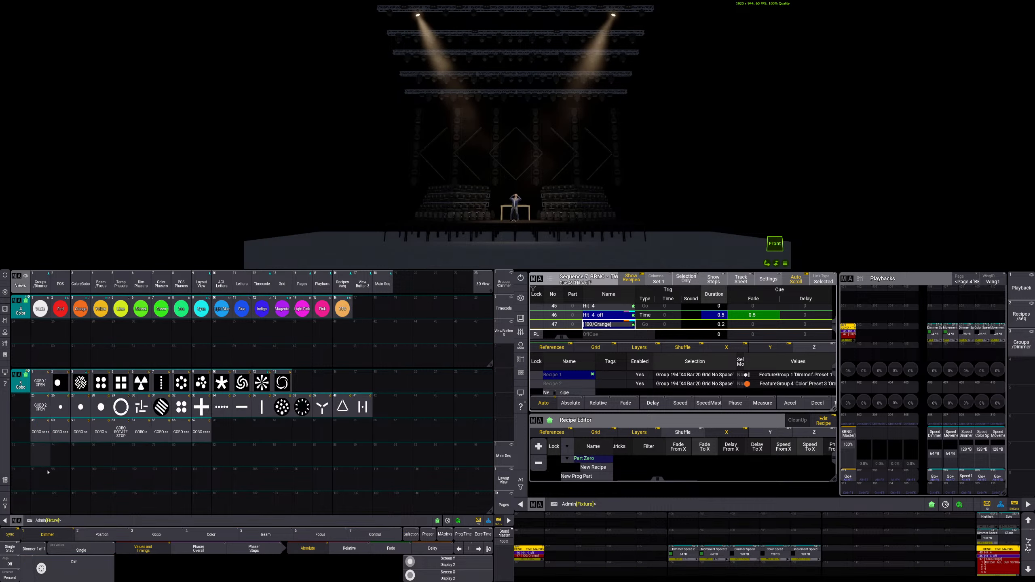
left_click(40, 284)
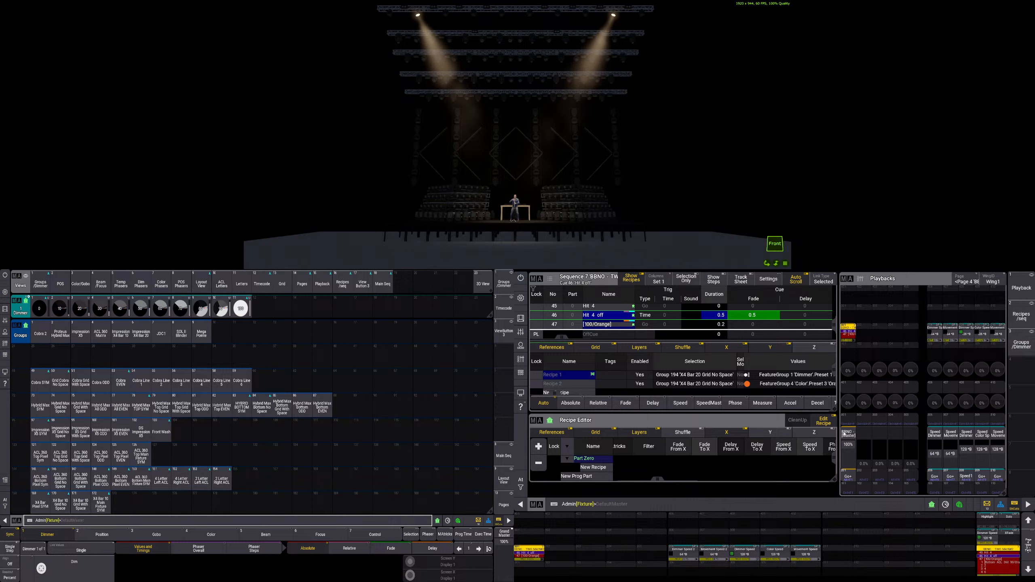
key("alt+F1")
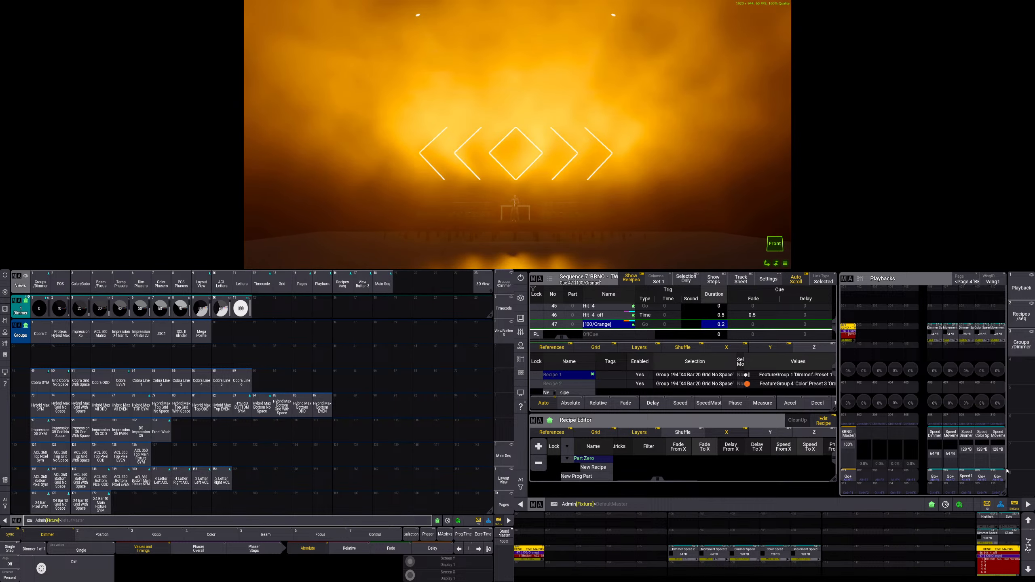
scroll(50, 477, "down", 1)
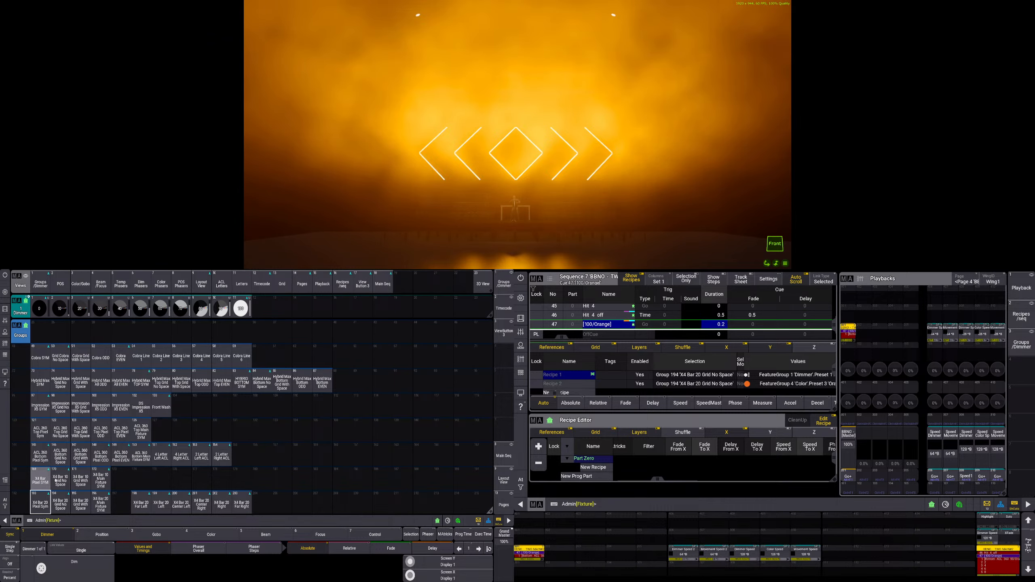
left_click(61, 502)
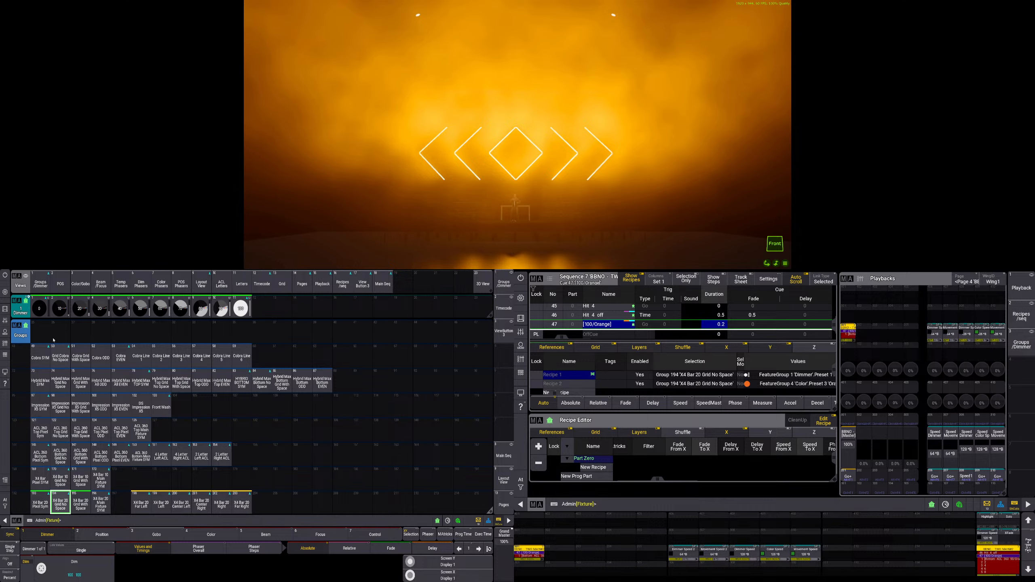
left_click(40, 308)
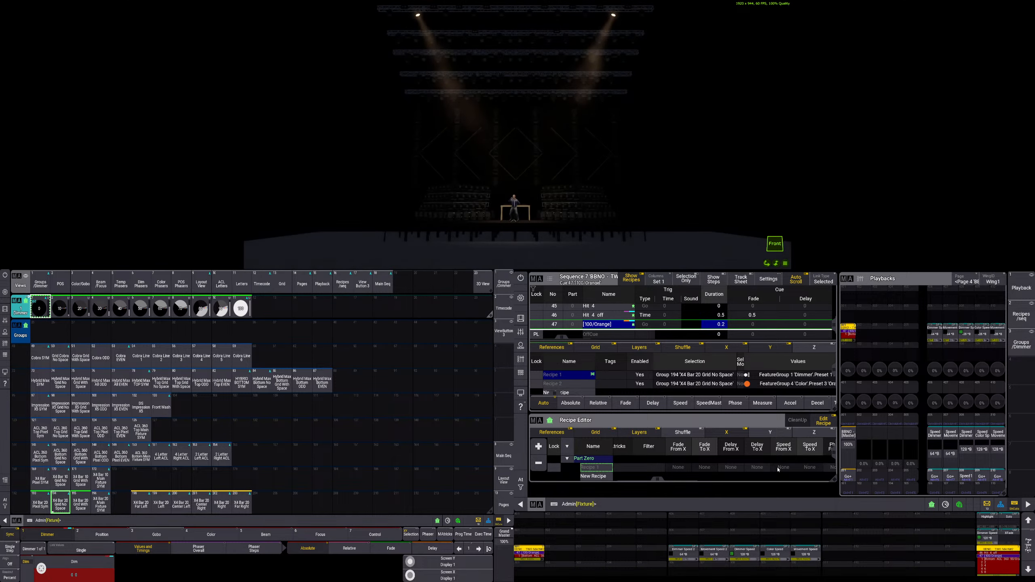
- Set the zero-dimmer recipe's X delay from 0 to 0.2 and store it as a new cue after cue 47
right_click(732, 468)
type("0")
key("Return")
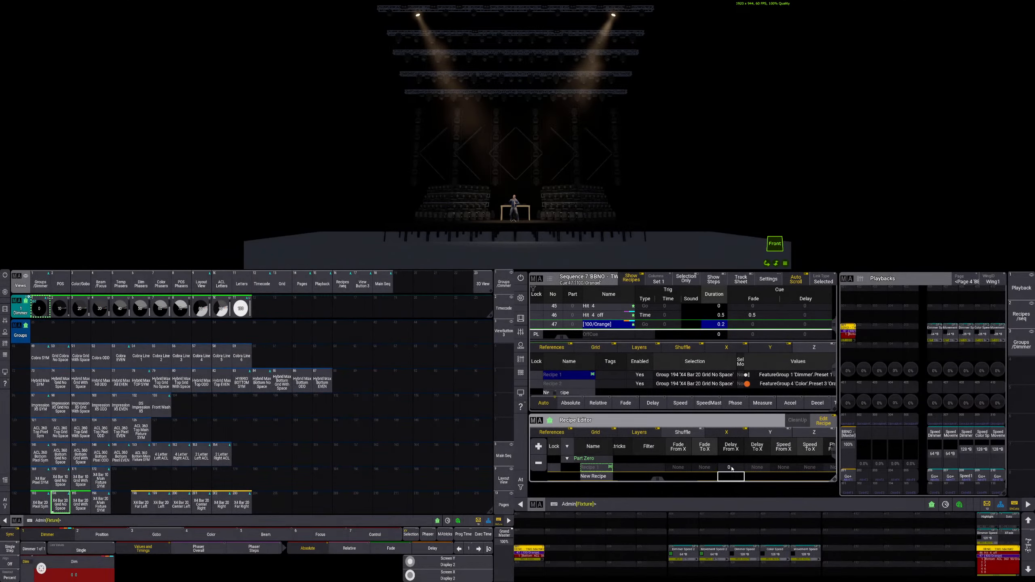
right_click(758, 468)
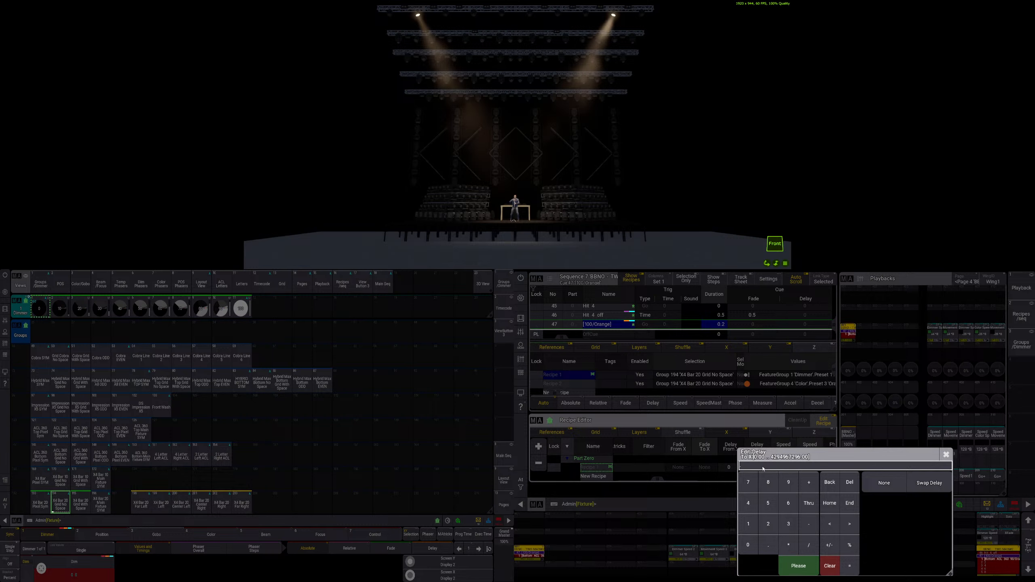
type(".2")
key("Return")
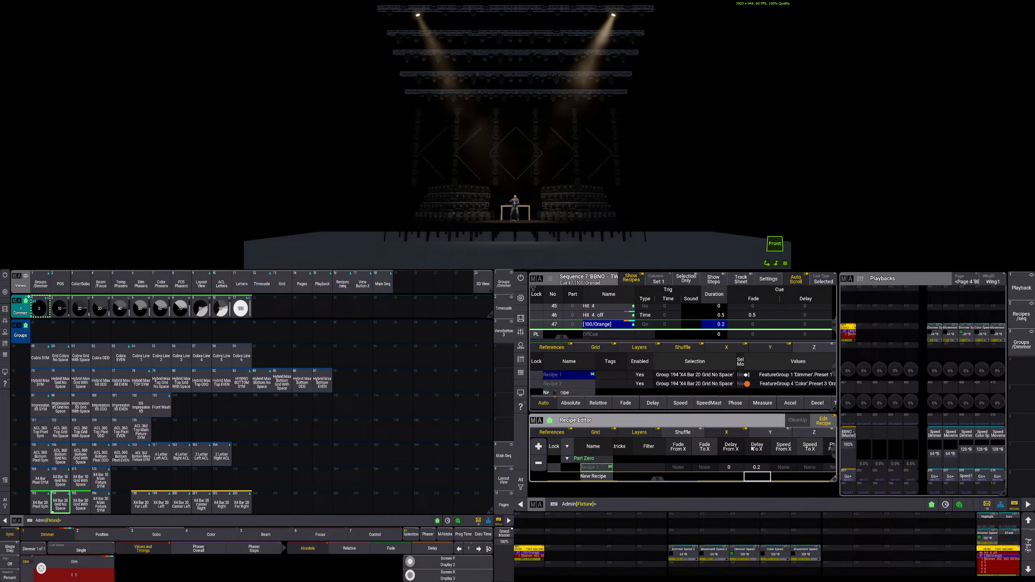
left_click(848, 477)
key("Escape")
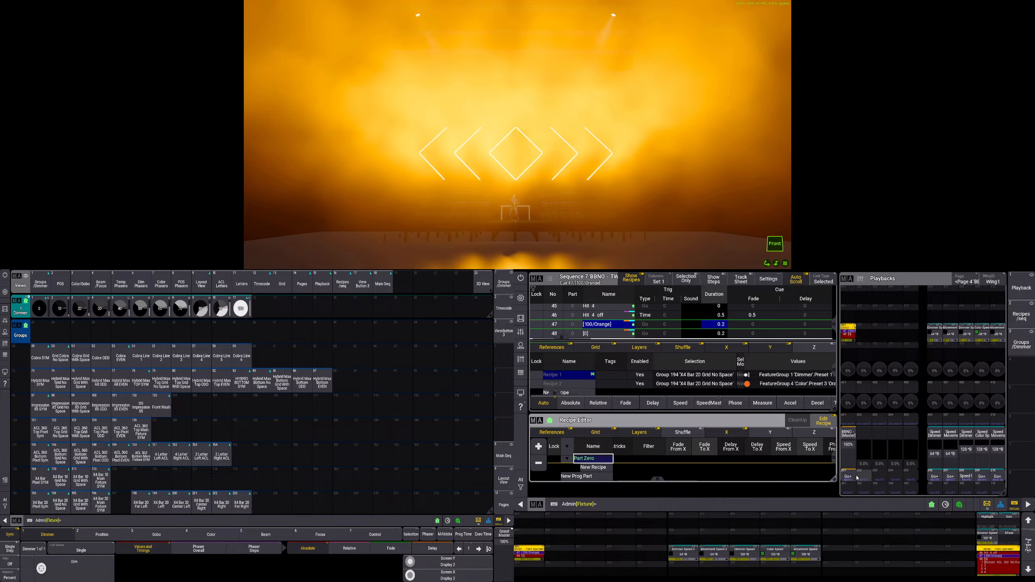
- Run the BBNO sequence repeatedly through cues 47 and 48 to check the delayed on and off sweep of the X4 Bars
left_click(850, 477)
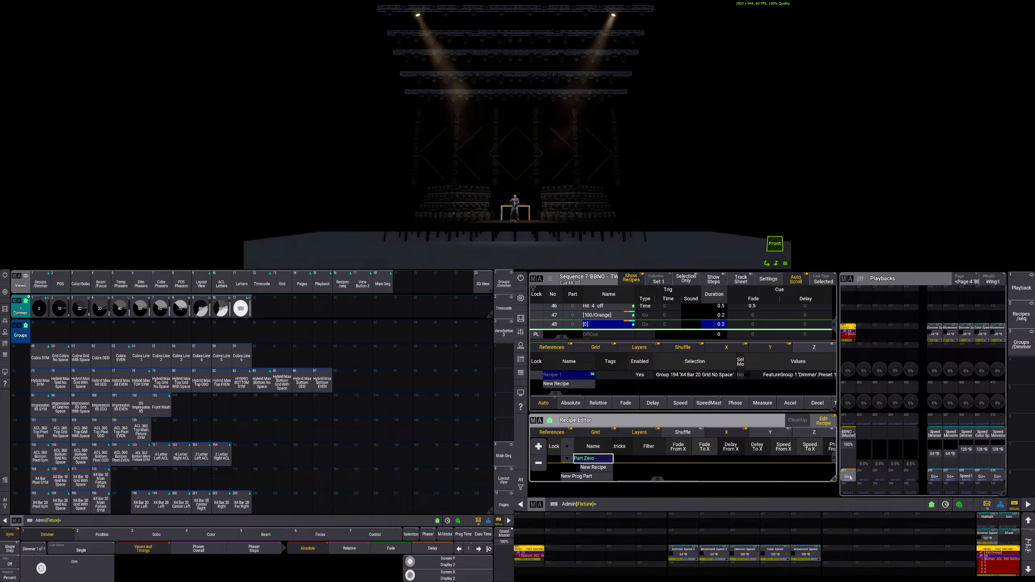
left_click(850, 478)
left_click(850, 478)
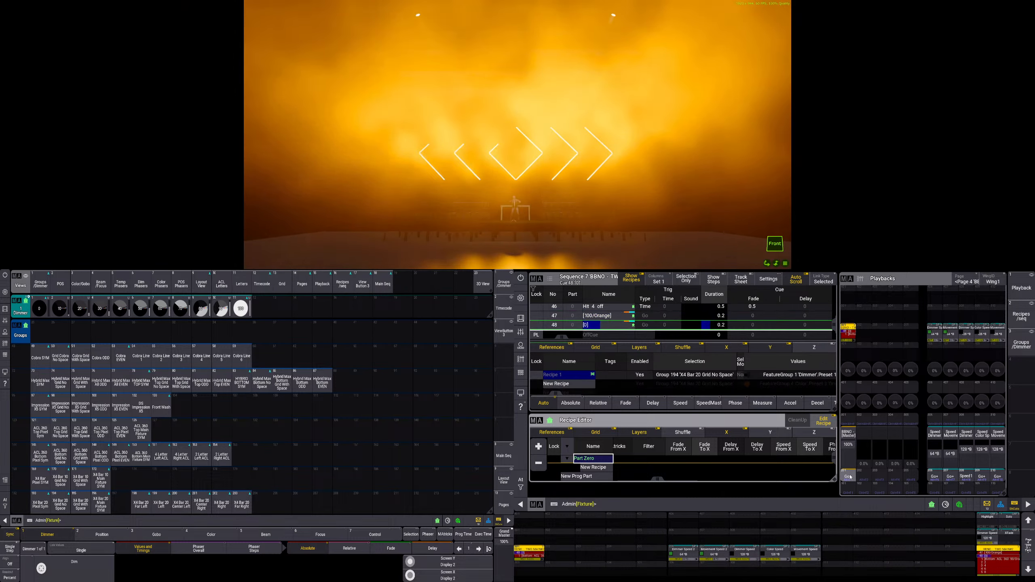
left_click(850, 477)
left_click(850, 477)
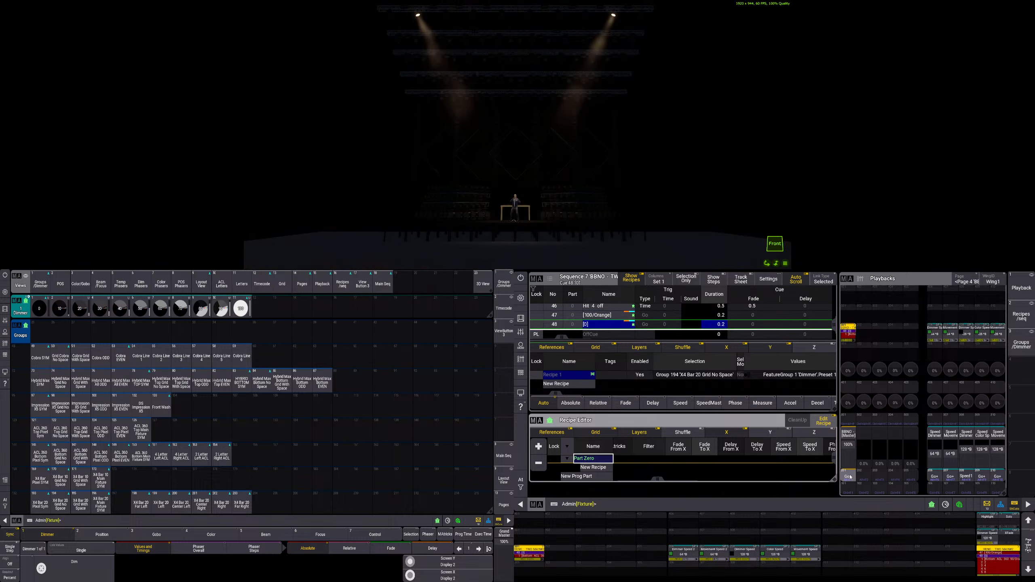
left_click(850, 477)
left_click(850, 477)
left_click(850, 477)
left_click(850, 477)
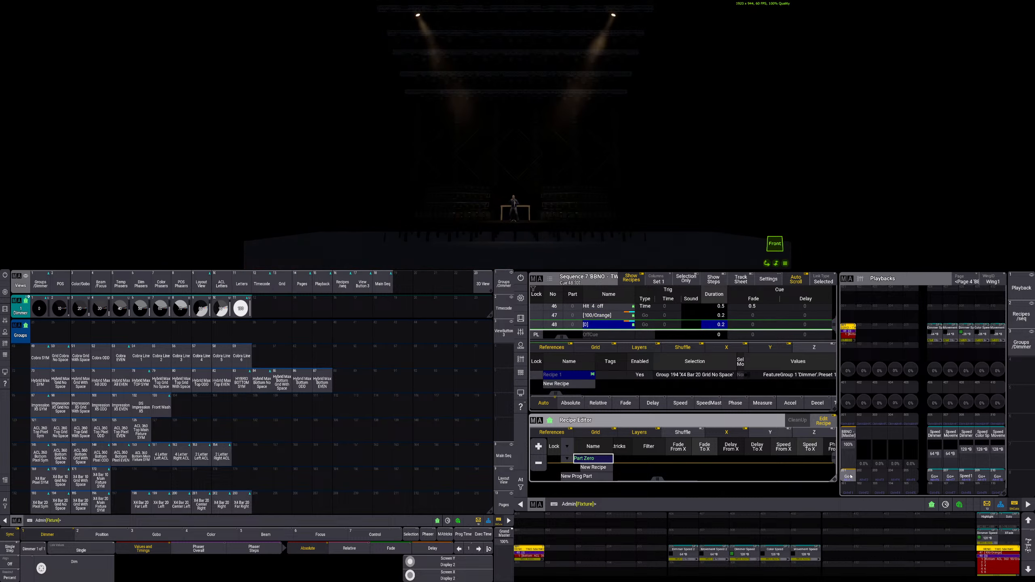
left_click(850, 477)
left_click(850, 476)
left_click(850, 477)
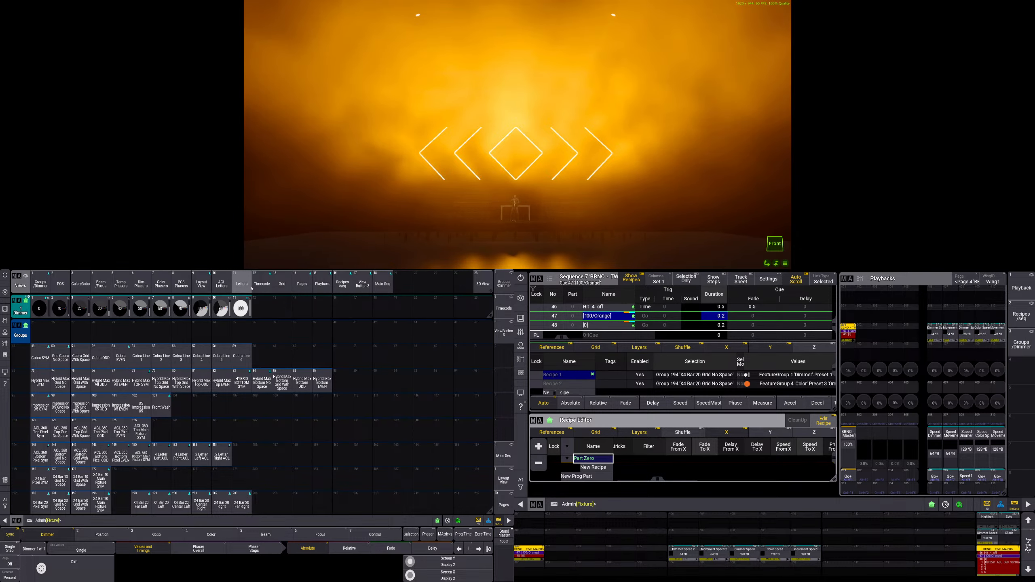
- Inspect how the "X4 Bar 20 Grid No Space" group is arranged in the selection grid, and clear the selection
left_click(283, 287)
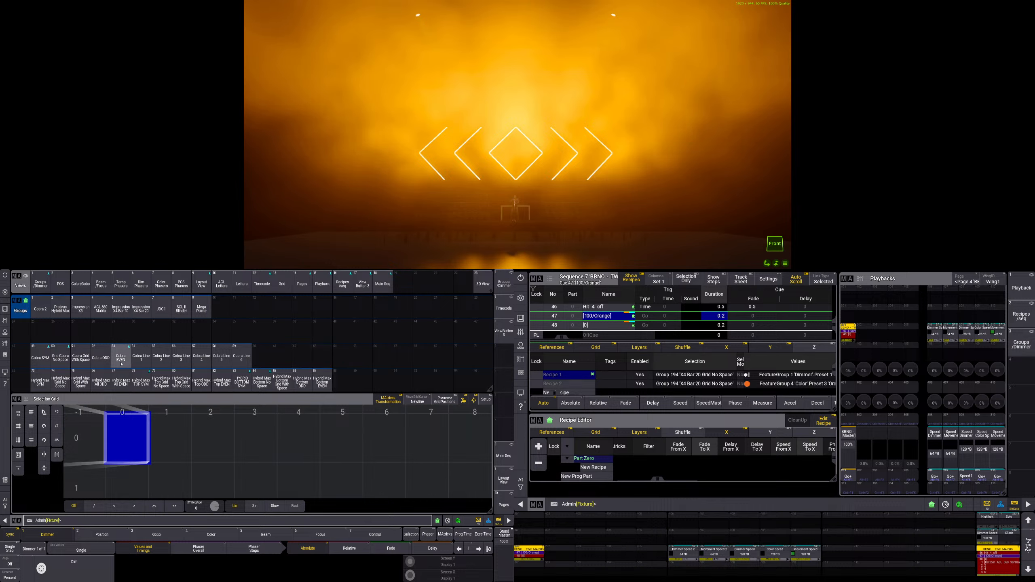
left_click(42, 284)
scroll(63, 482, "down", 2)
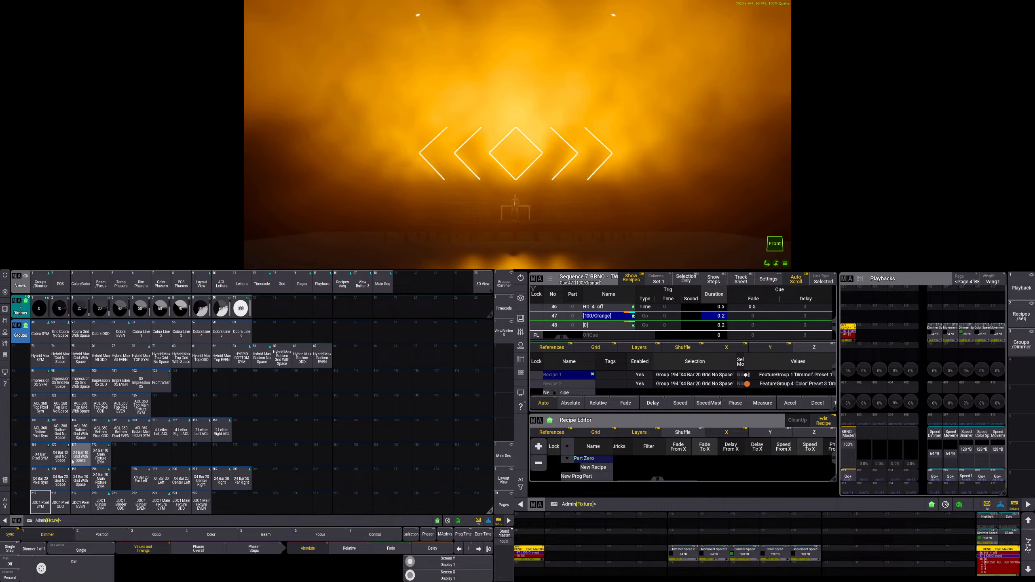
left_click(62, 482)
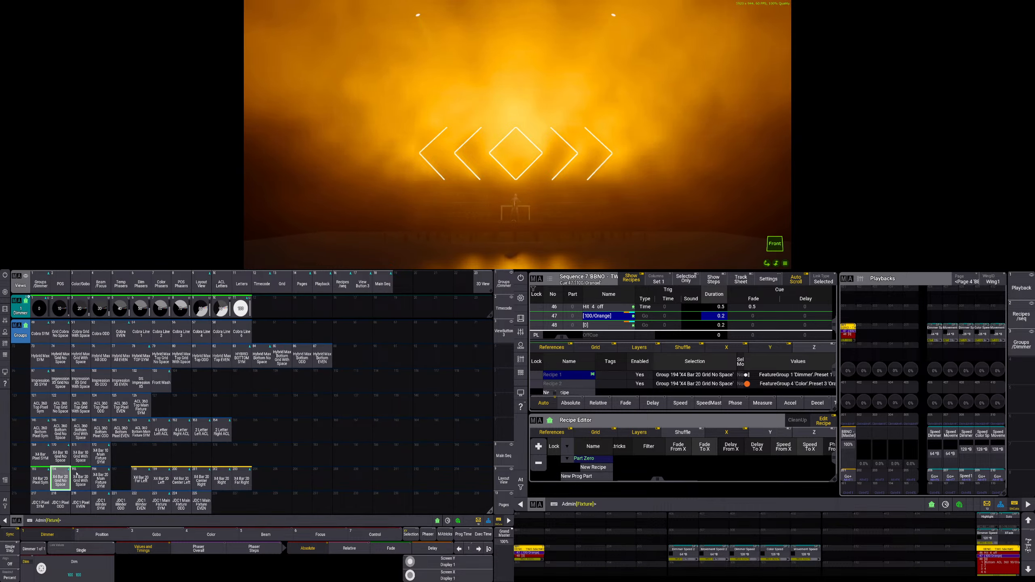
left_click(282, 285)
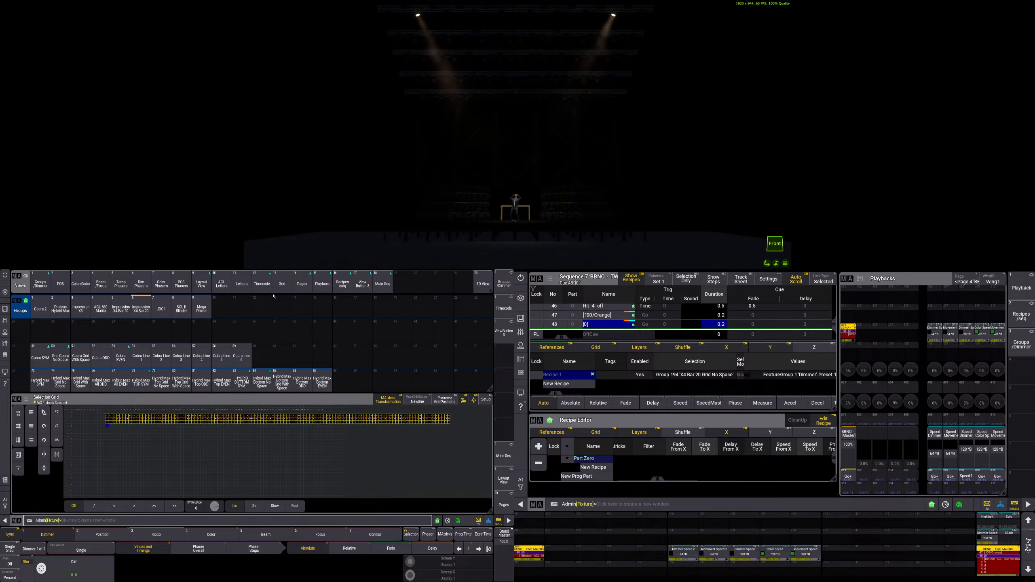
key("Escape")
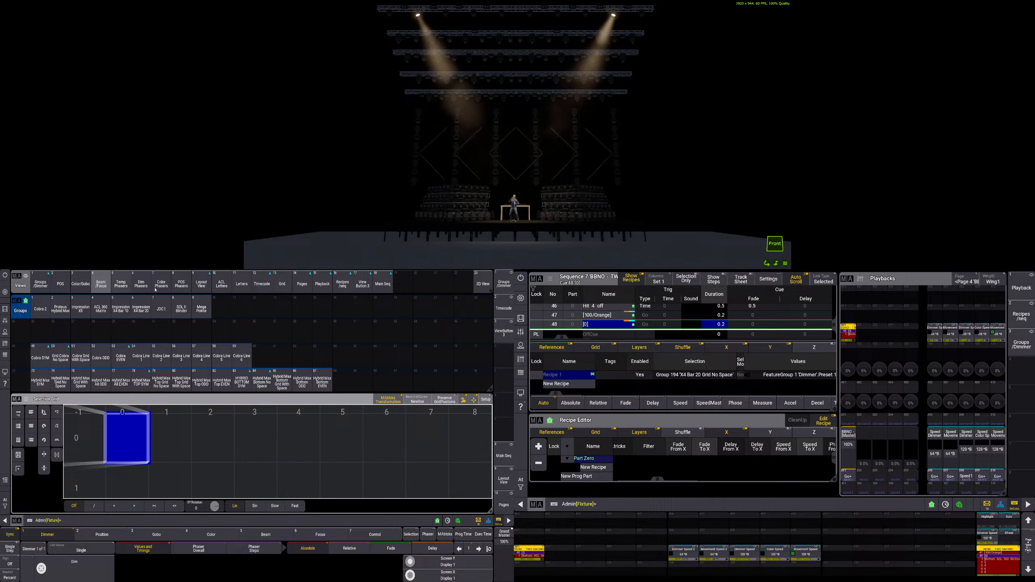
- Select every fixture in the "X4 Bar 20" layout and assign the selection to the empty layout slot after Blinders
left_click(200, 283)
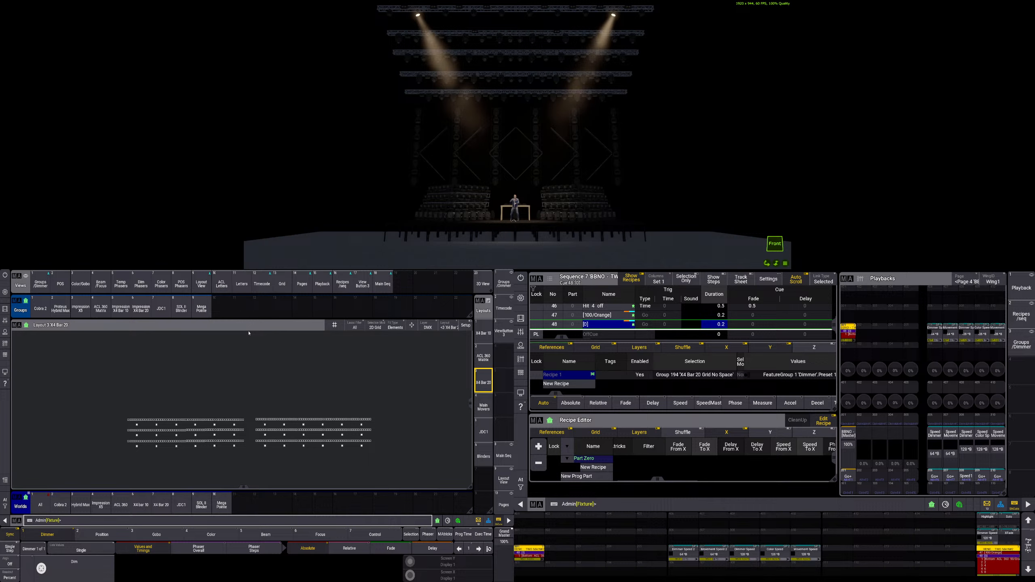
left_click_drag(109, 394, 422, 461)
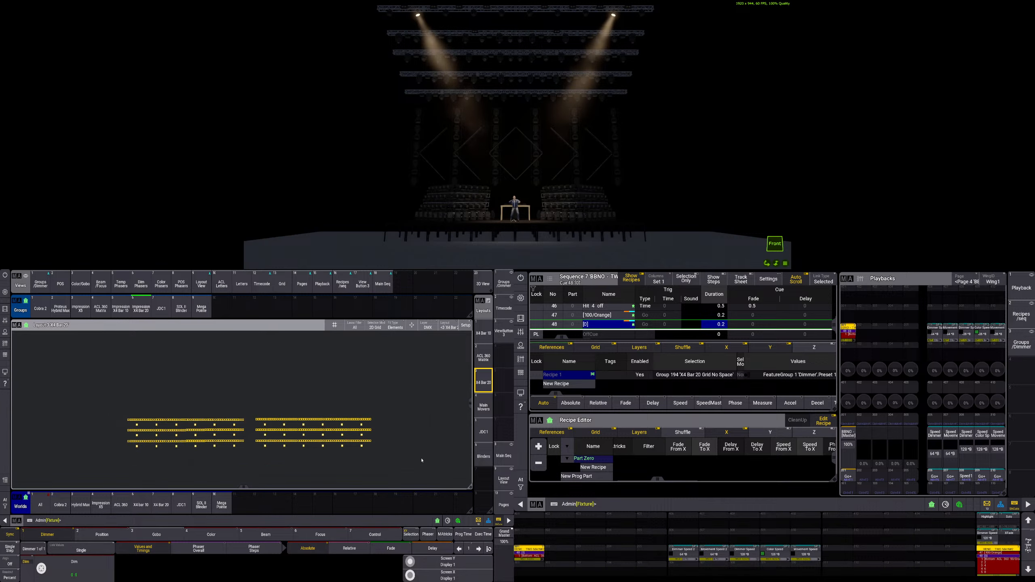
key("a")
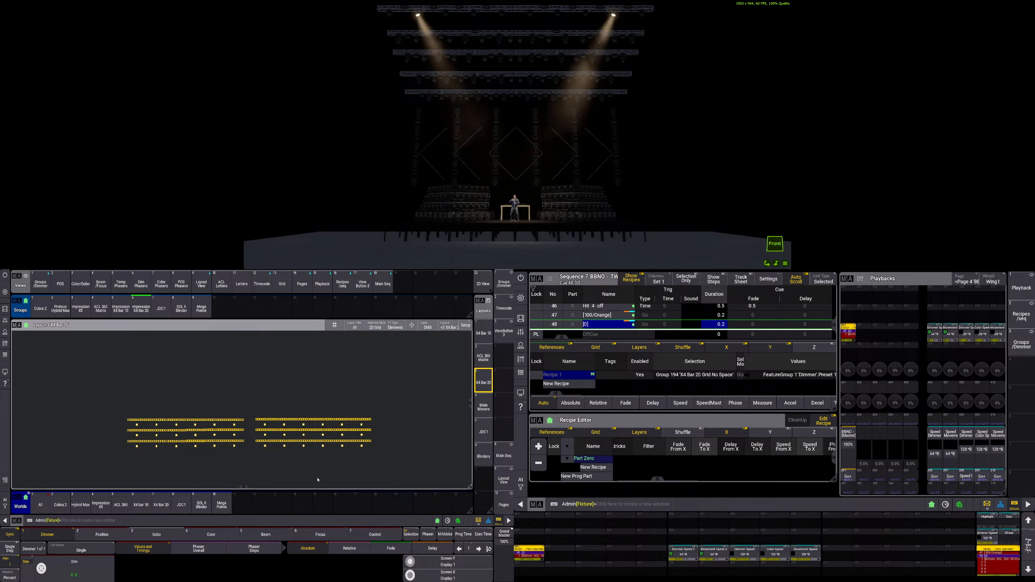
key("F3")
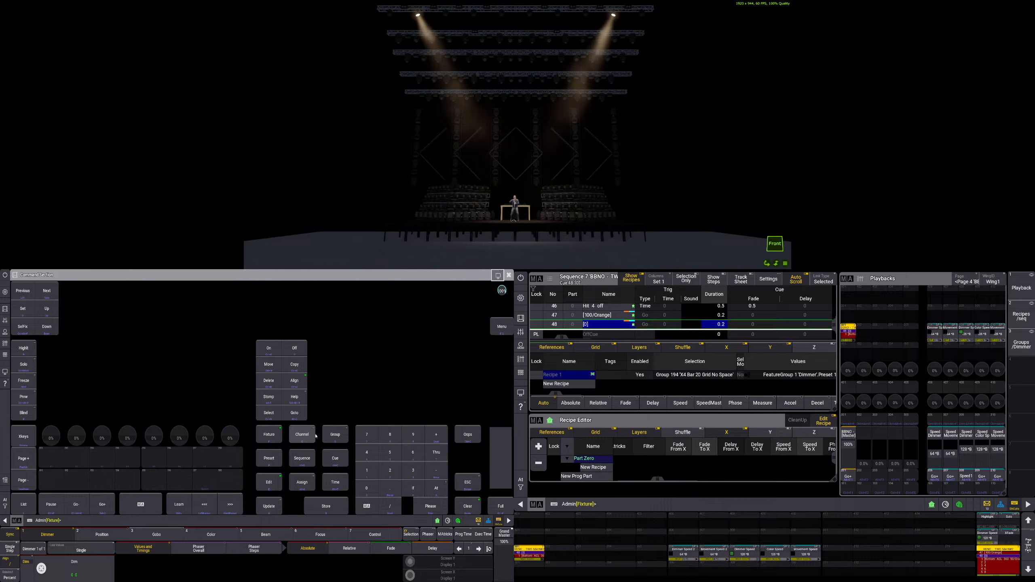
left_click(303, 484)
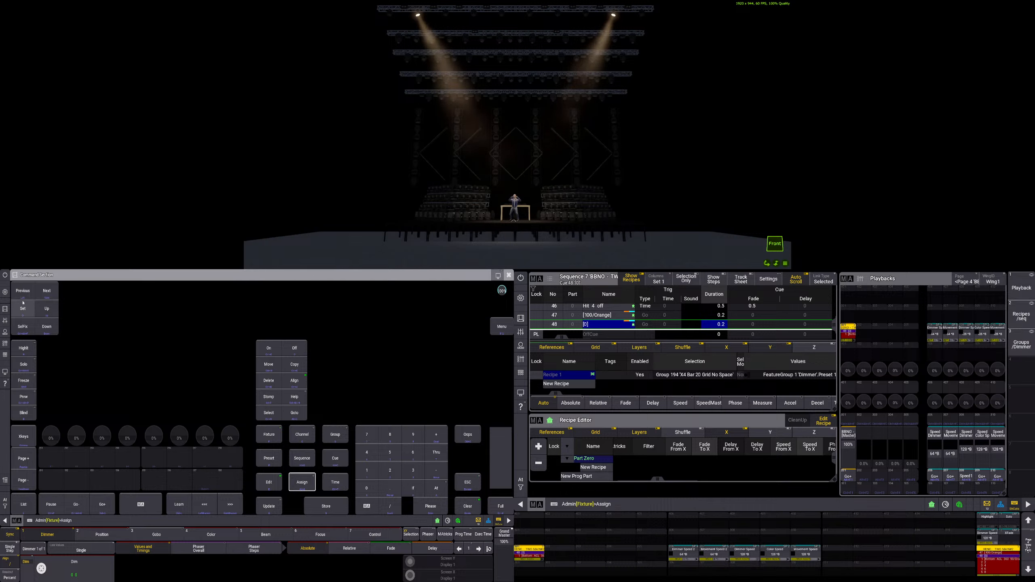
left_click(4, 309)
left_click(477, 475)
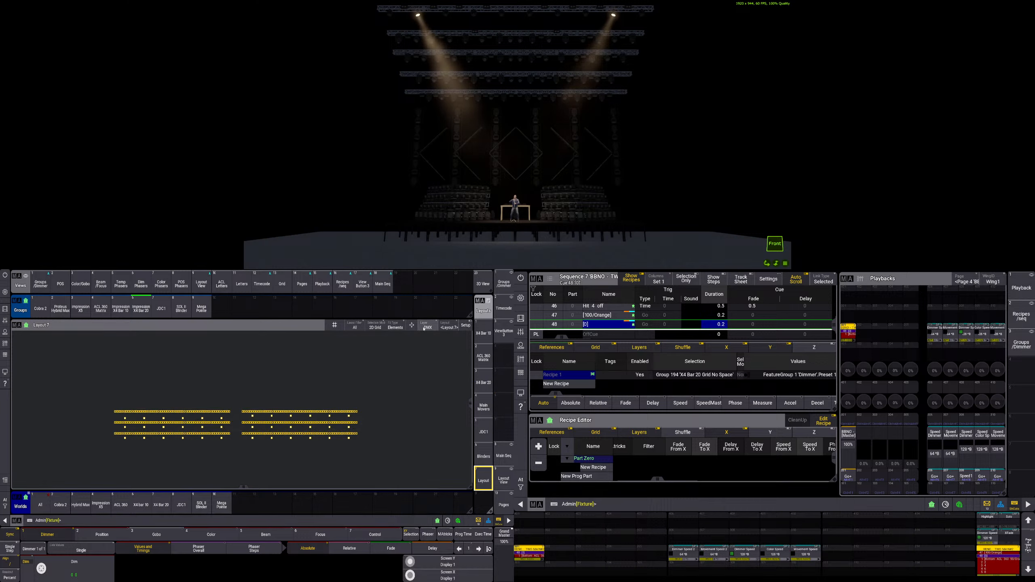
- In the new layout's setup, arrange the selected X4 Bar 20 elements by Camera using the "2 Front" view and apply it
left_click(466, 325)
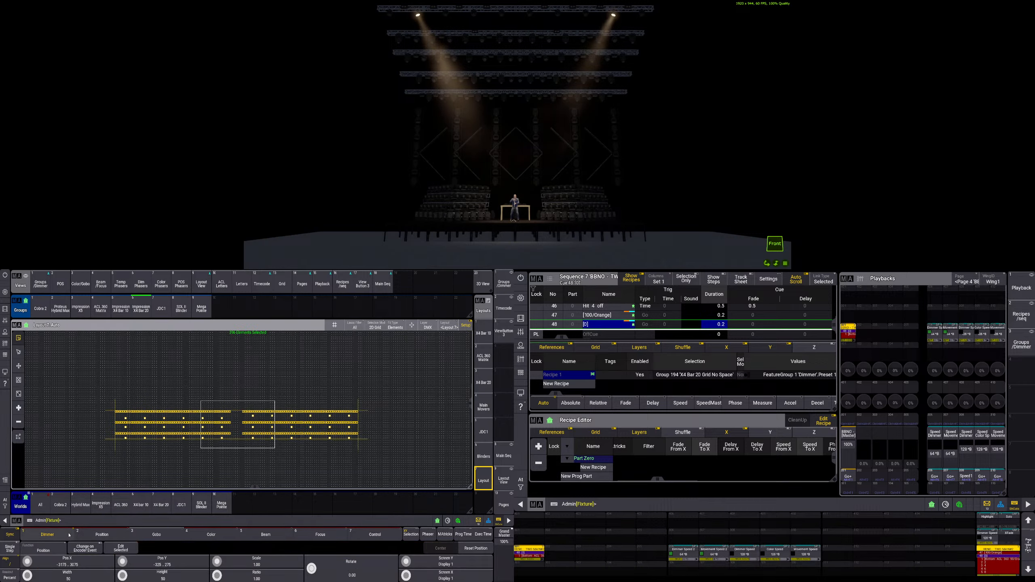
left_click(57, 548)
left_click(57, 548)
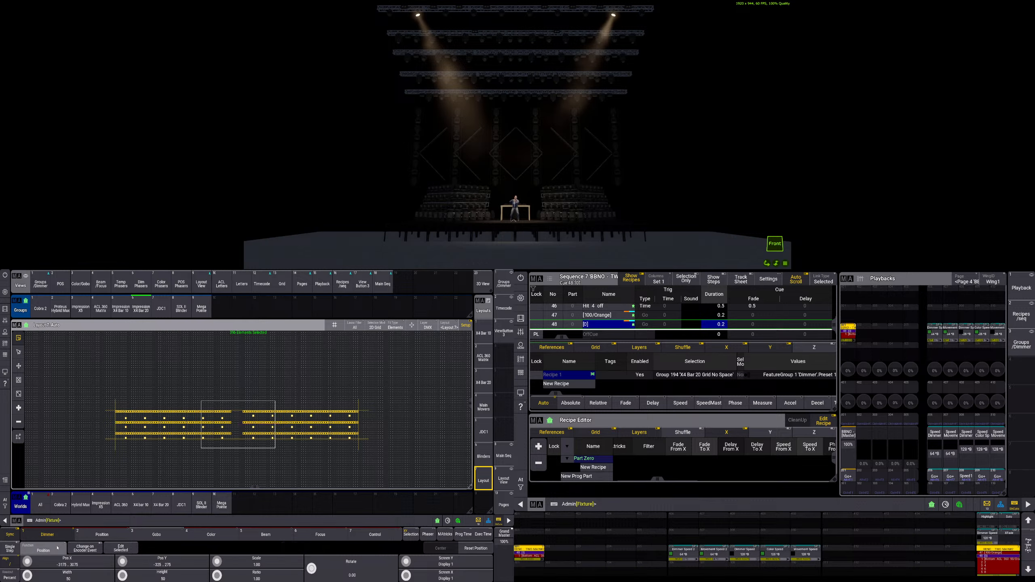
left_click(51, 548)
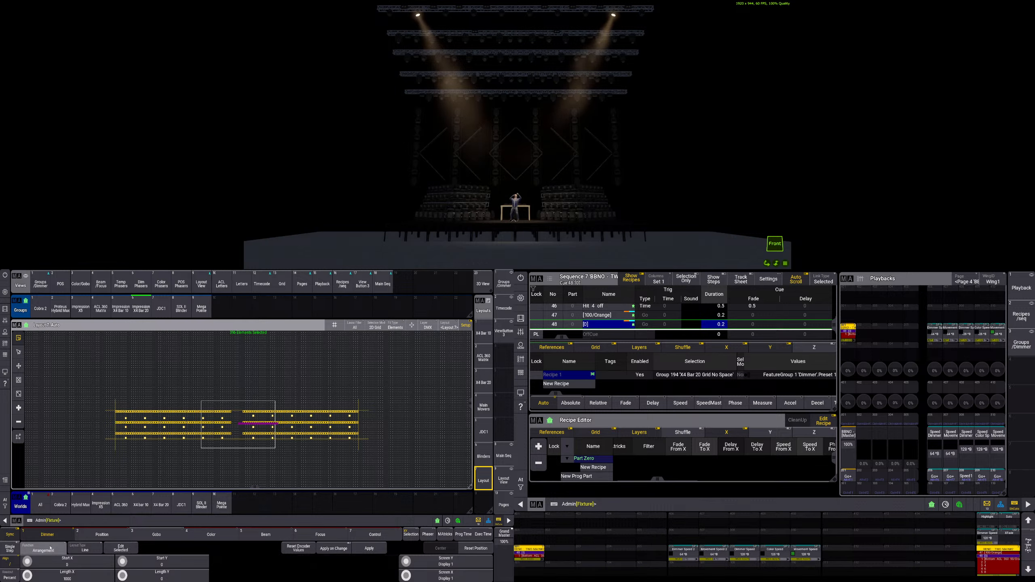
left_click(85, 548)
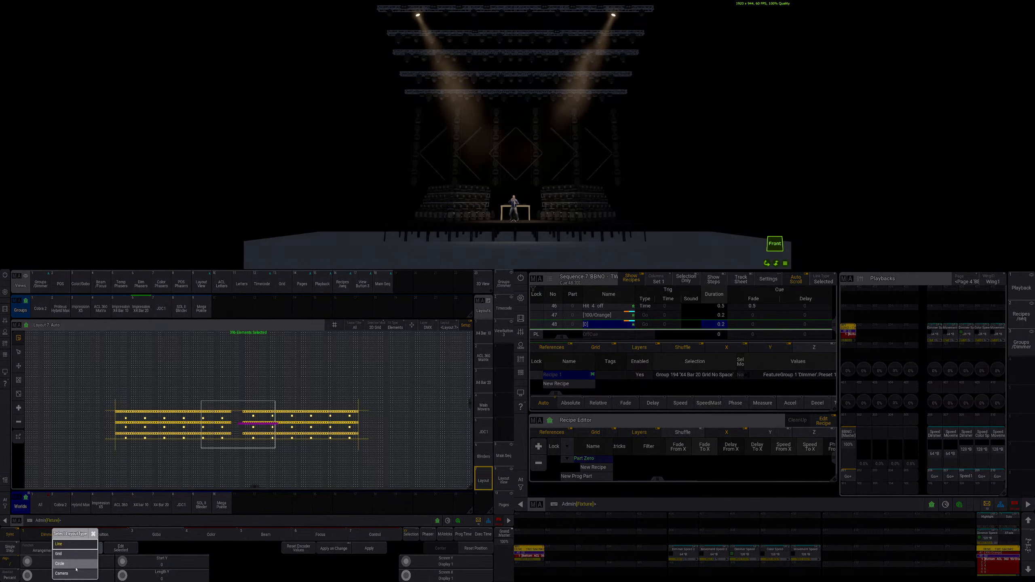
left_click(62, 573)
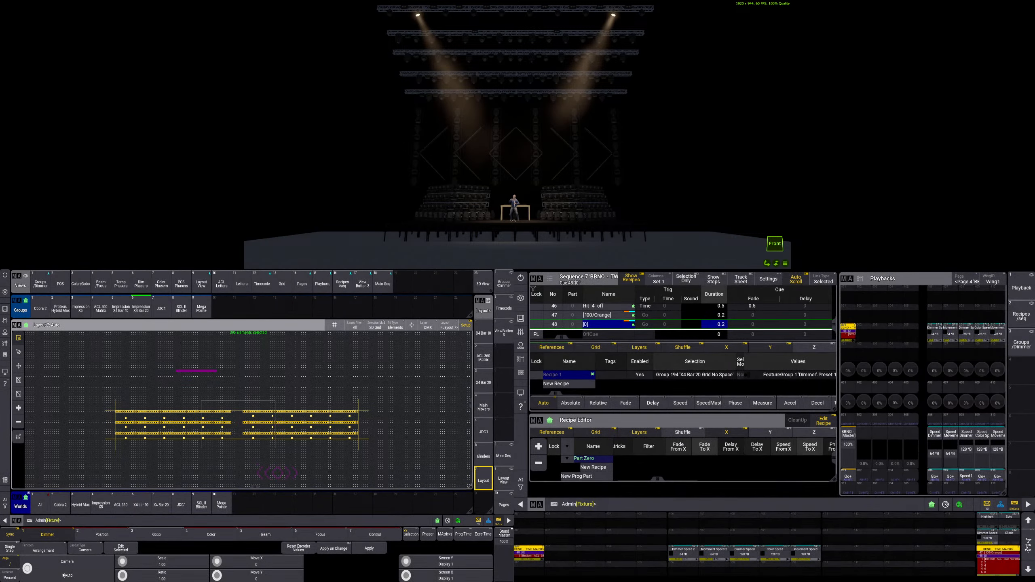
left_click(85, 564)
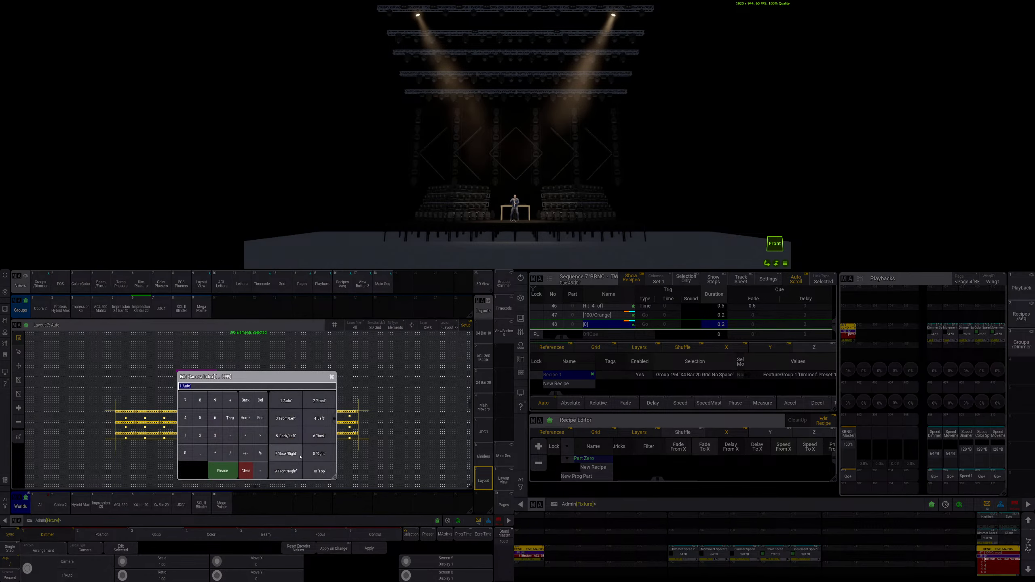
left_click(318, 401)
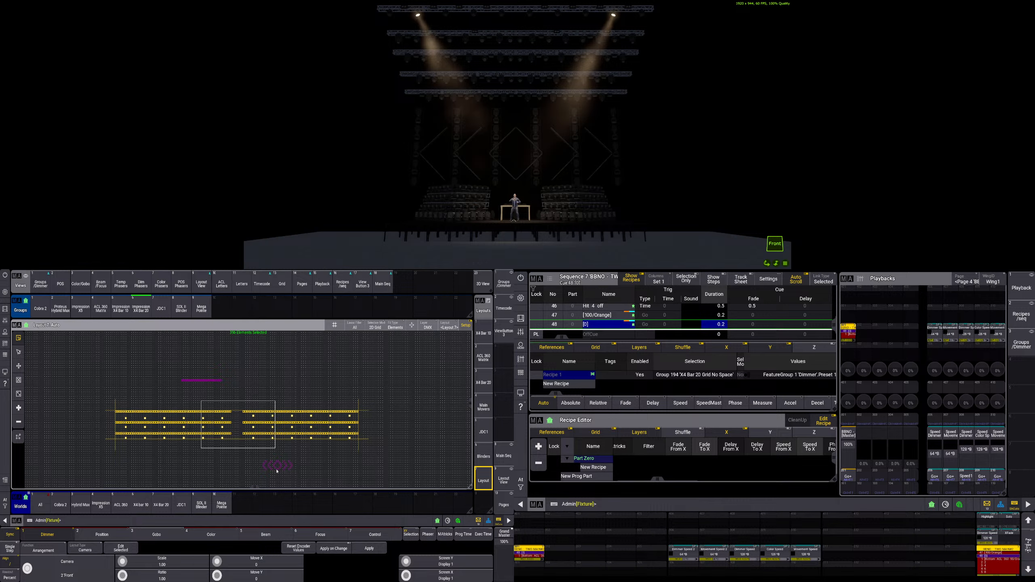
left_click(369, 548)
- Examine the camera-arranged X4 Bar 20 layout, comparing the straight row of elements with the curved cluster of elements
scroll(284, 472, "up", 3)
scroll(284, 472, "up", 5)
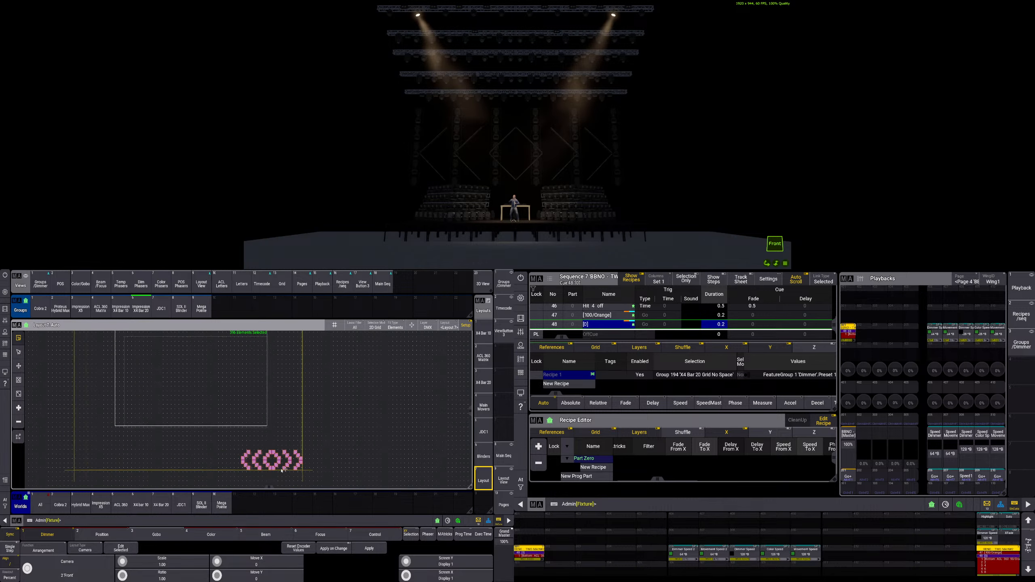
scroll(281, 472, "up", 2)
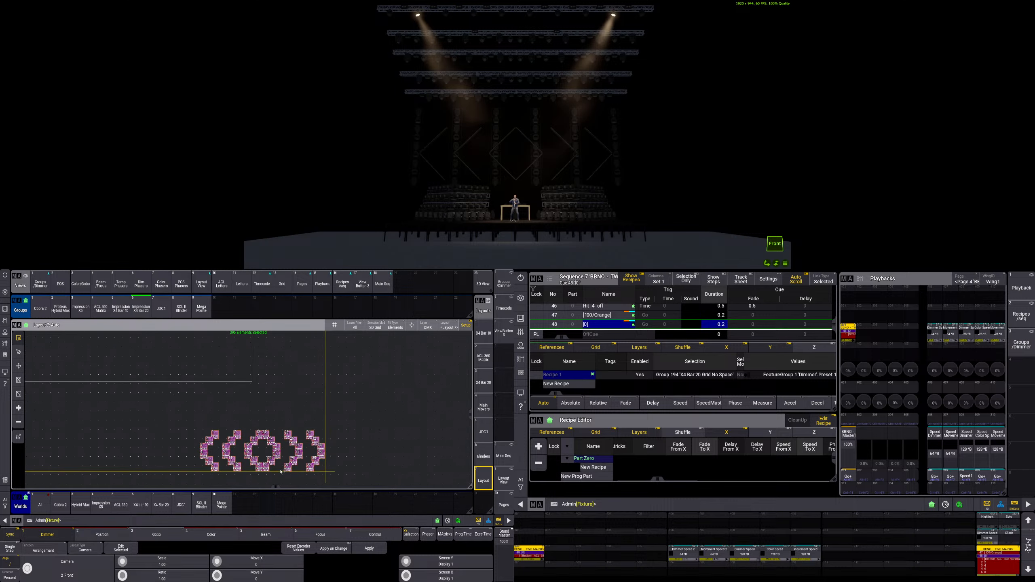
scroll(281, 471, "down", 5)
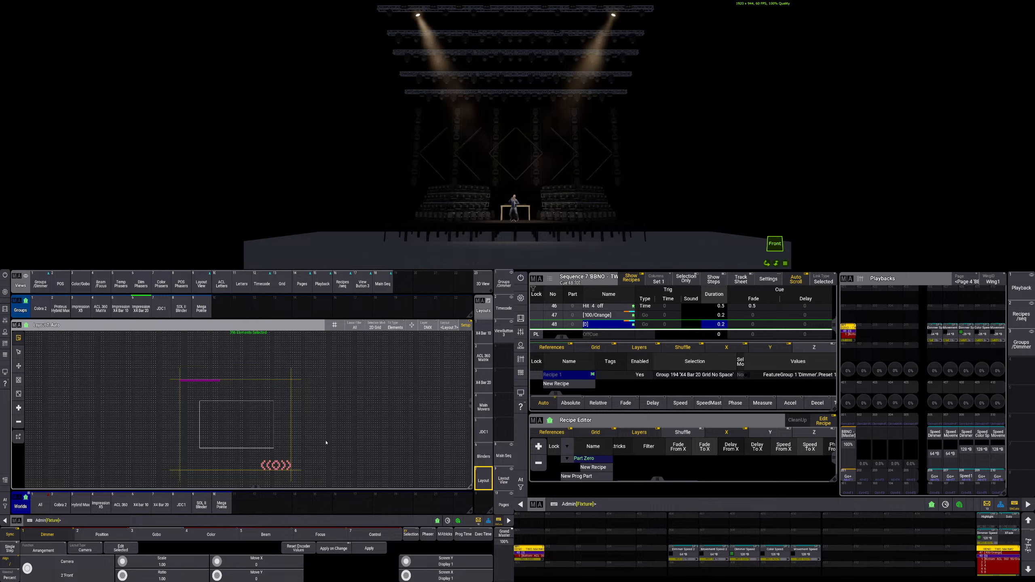
scroll(187, 380, "up", 5)
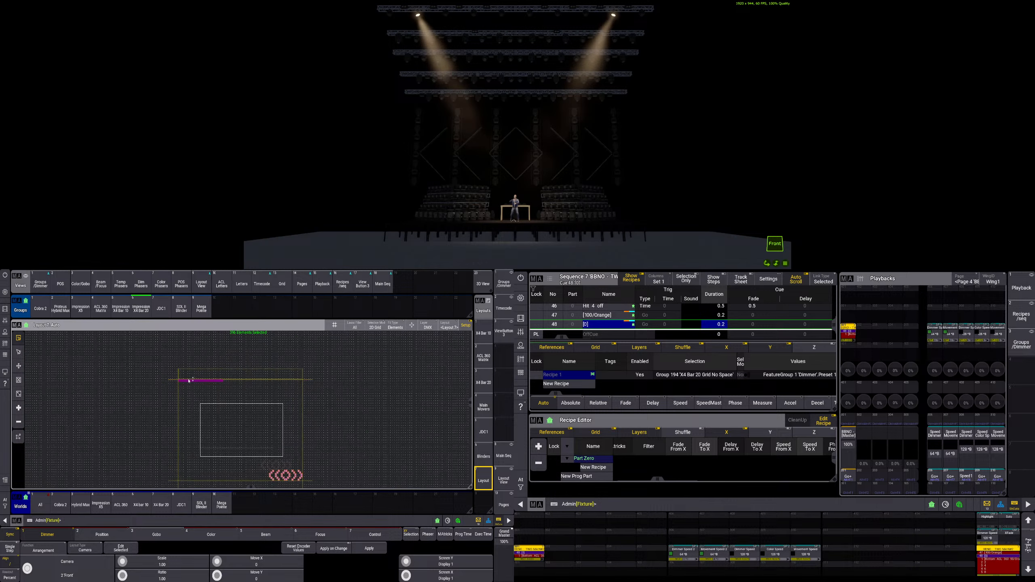
scroll(187, 381, "up", 4)
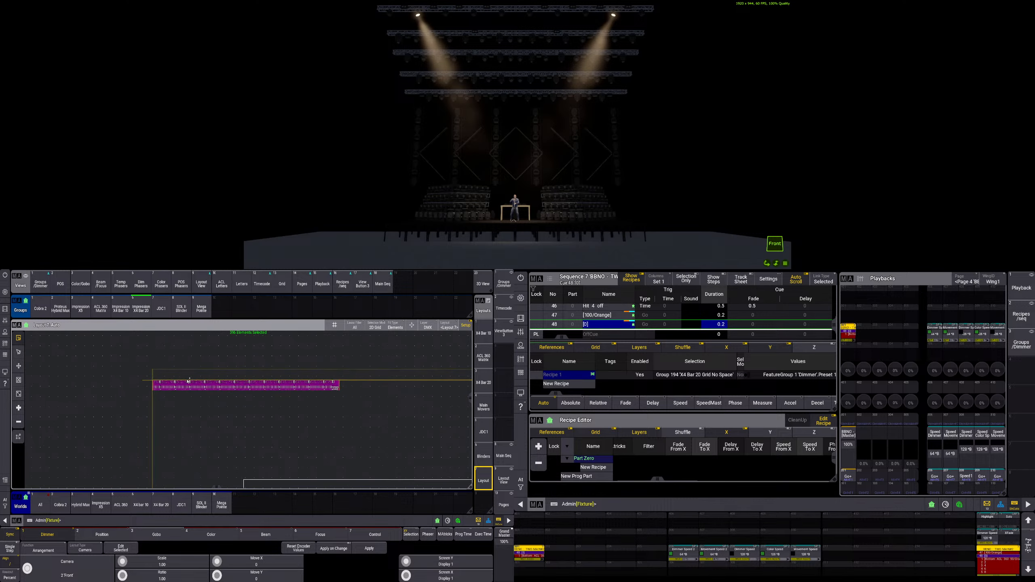
scroll(187, 380, "down", 3)
scroll(158, 368, "down", 7)
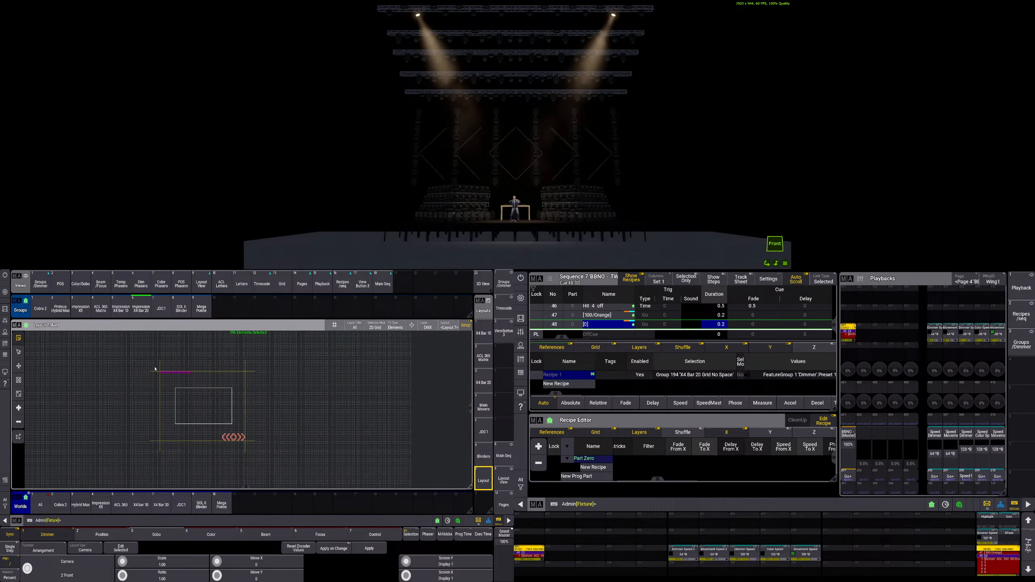
scroll(234, 438, "up", 5)
scroll(234, 438, "up", 5)
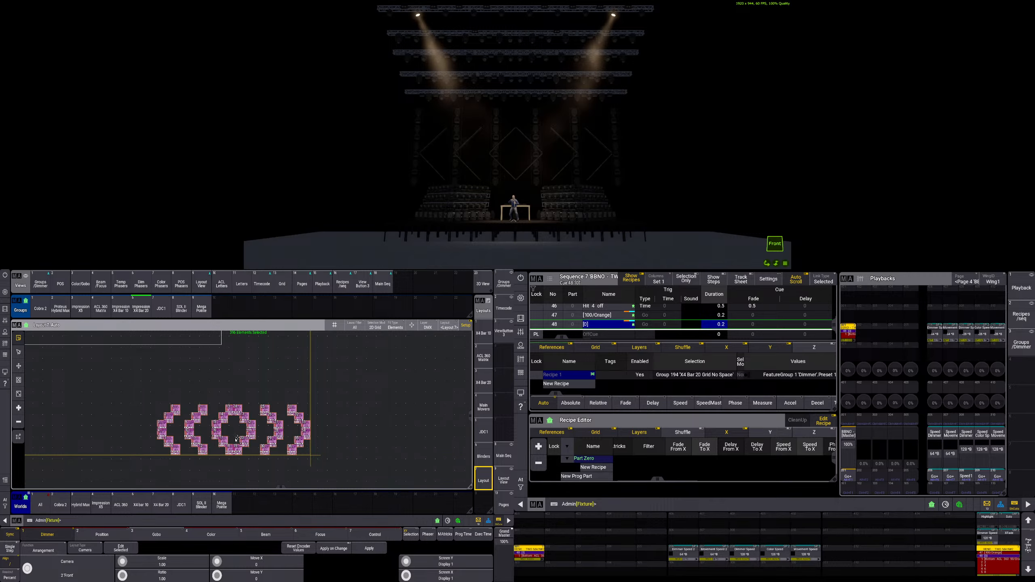
scroll(236, 438, "down", 6)
scroll(247, 415, "up", 7)
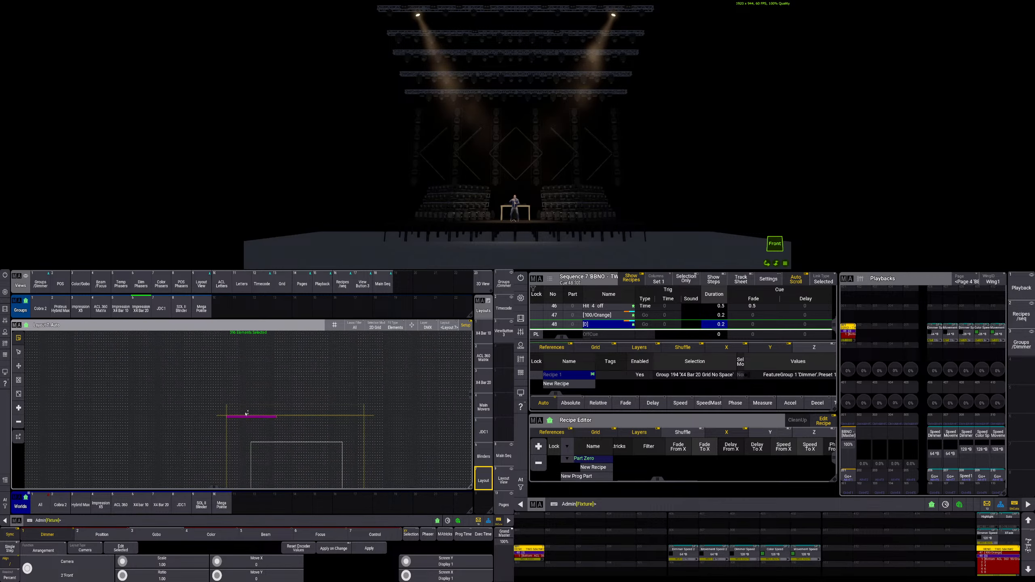
scroll(246, 415, "up", 2)
scroll(178, 368, "down", 2)
scroll(230, 422, "up", 2)
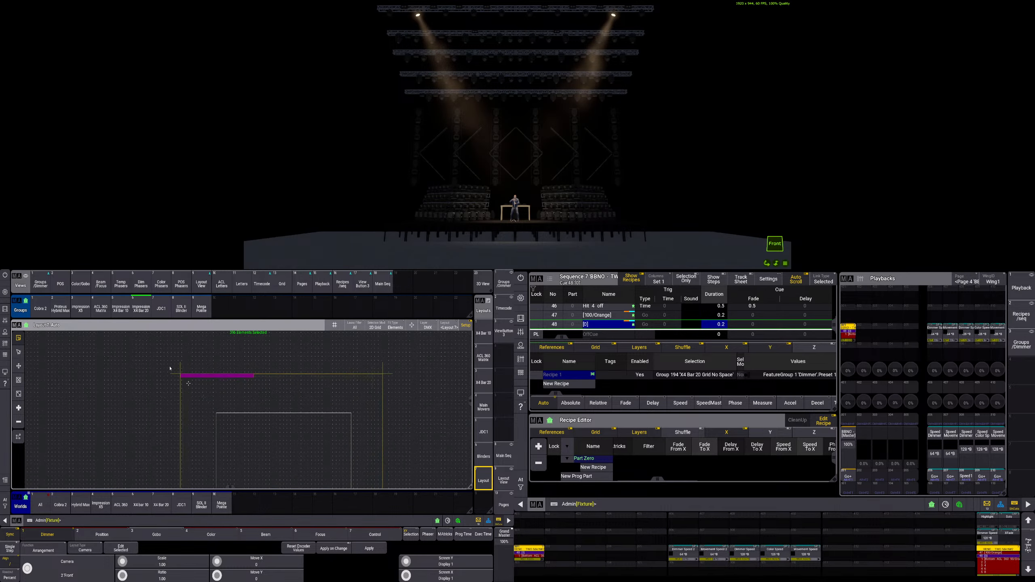
scroll(170, 368, "down", 2)
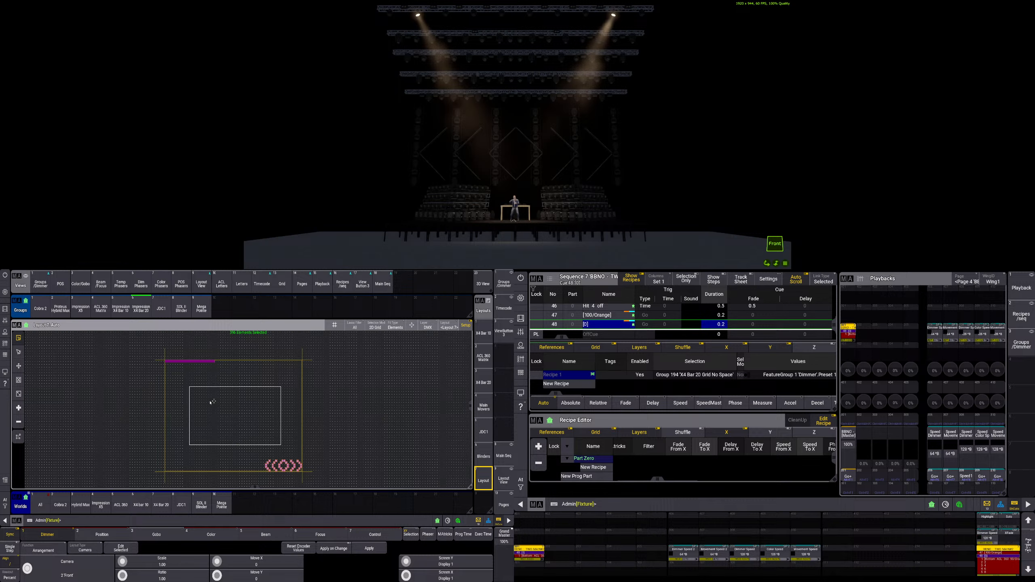